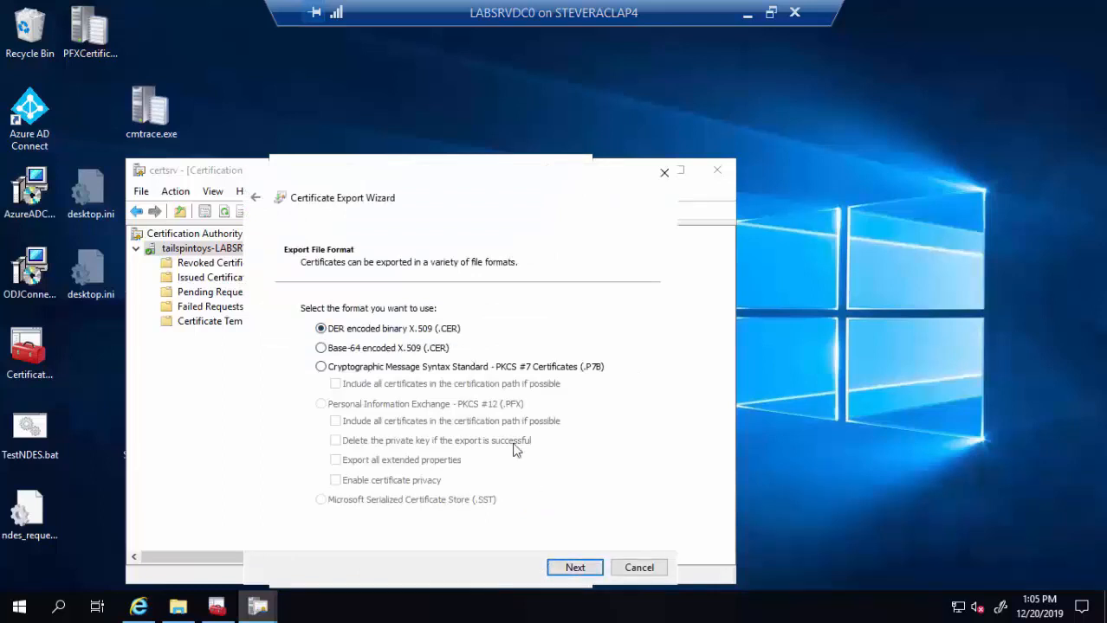
- Export the root certificate in DER format to c:\root.cer, overwriting the existing file
left_click(575, 568)
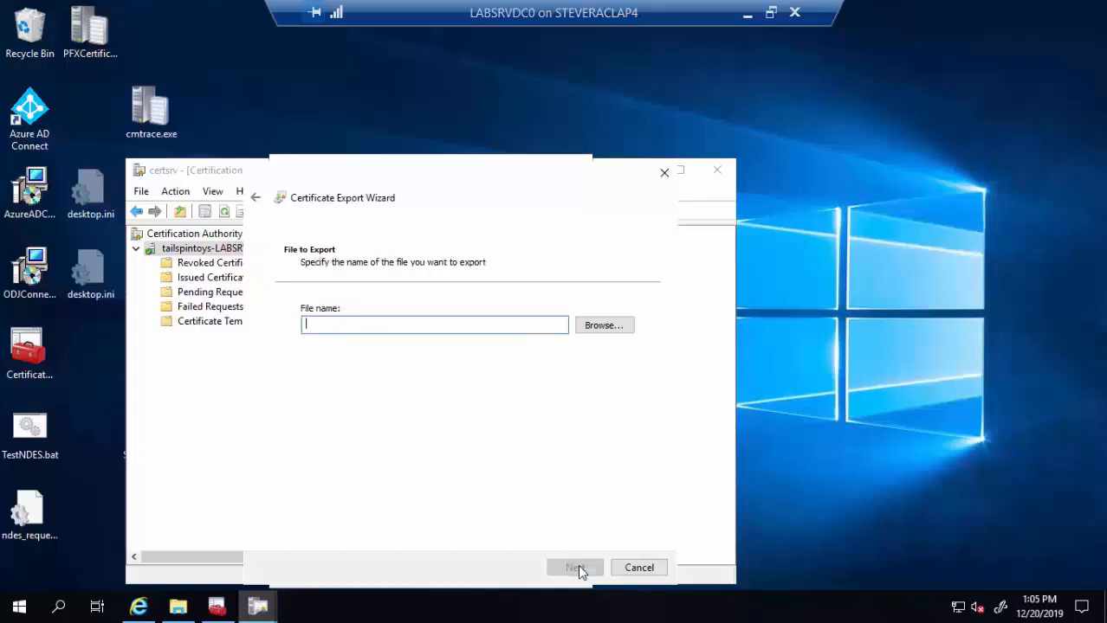
type("c:\\root.cer")
left_click(575, 568)
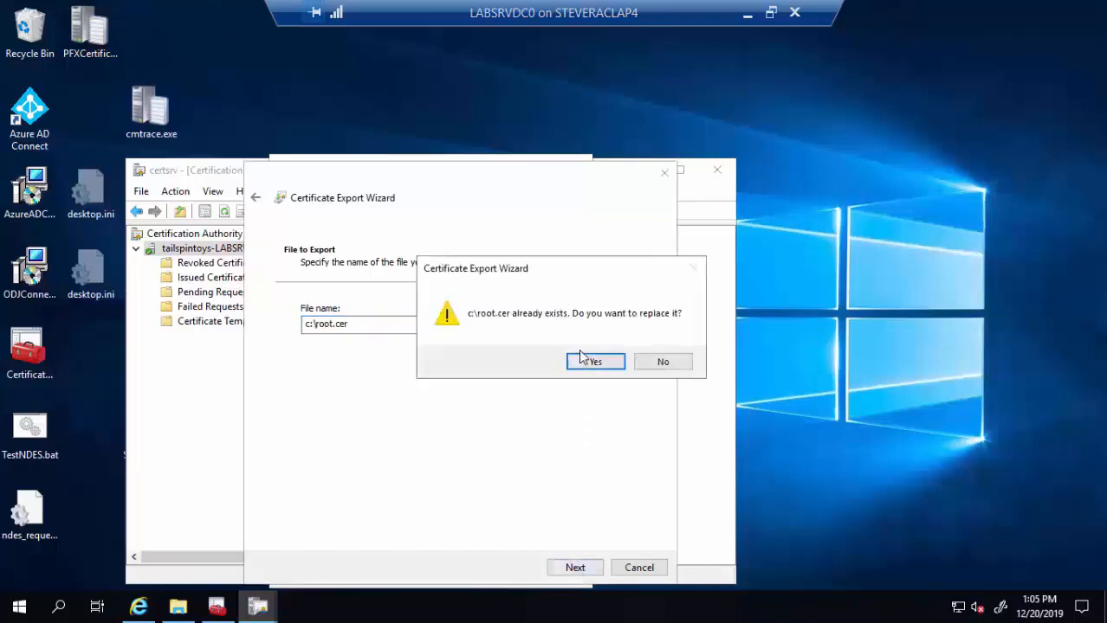
left_click(596, 363)
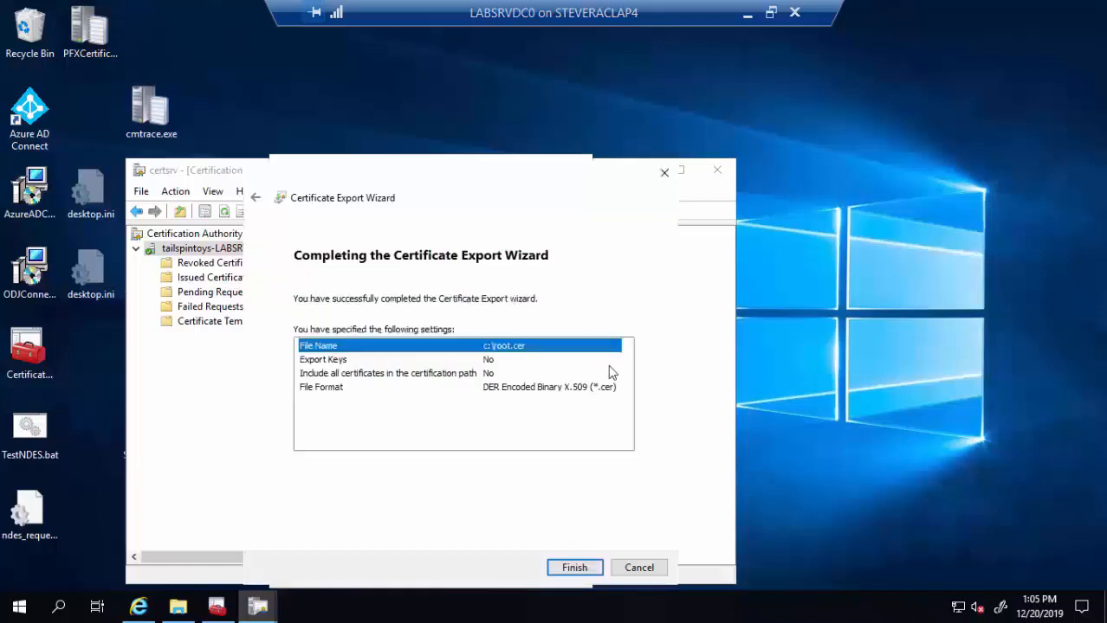
left_click(585, 570)
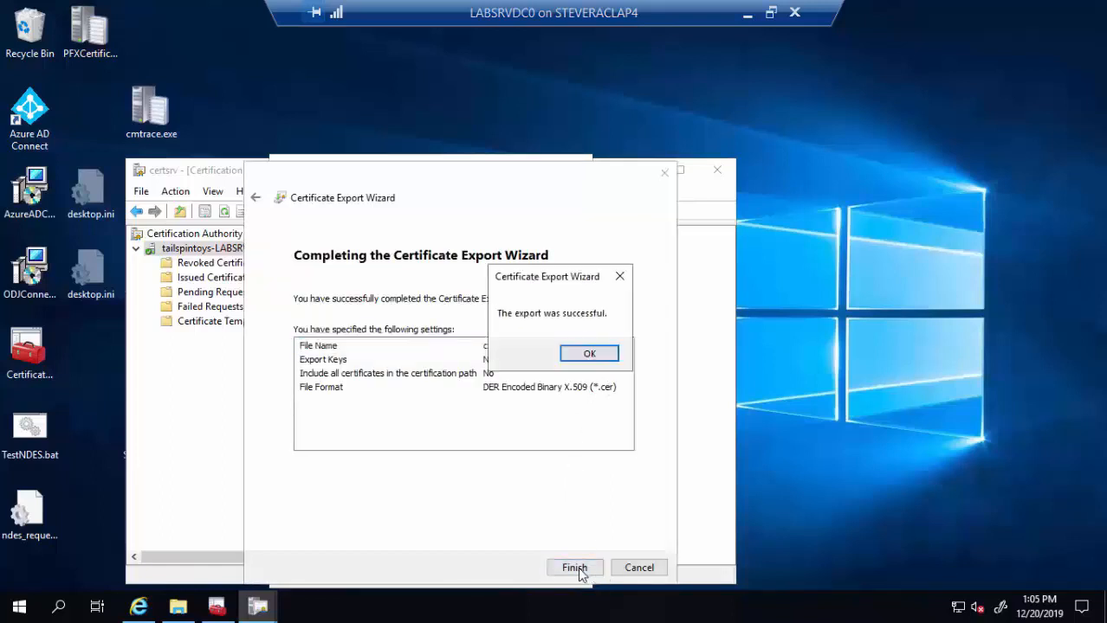
left_click(606, 356)
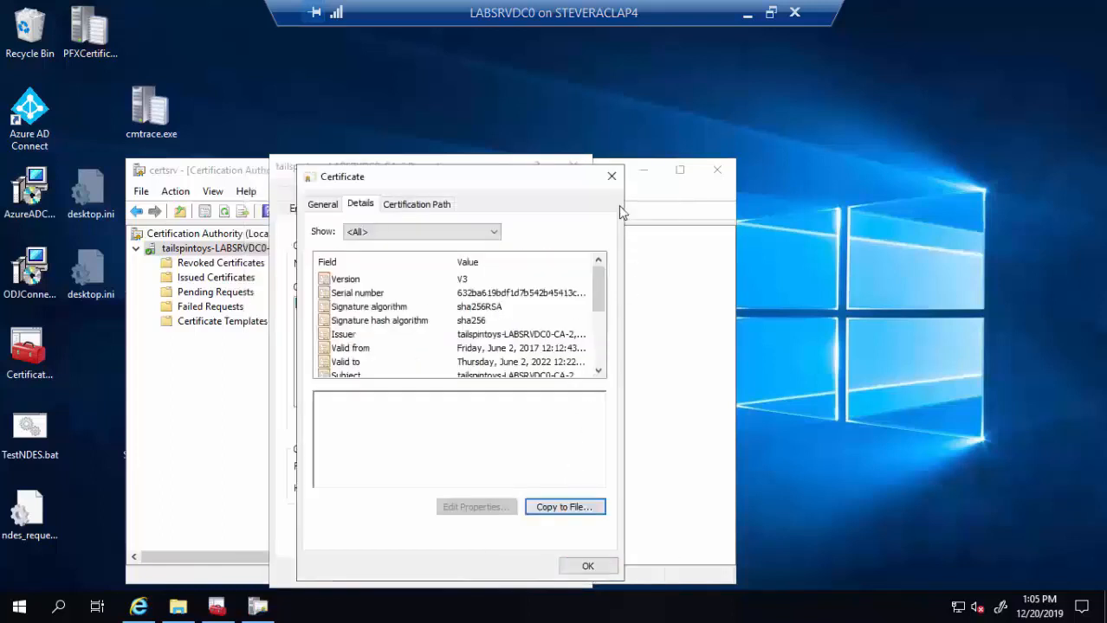
- Close the certificate and CA properties dialogs and take the remote session out of full screen
left_click(589, 566)
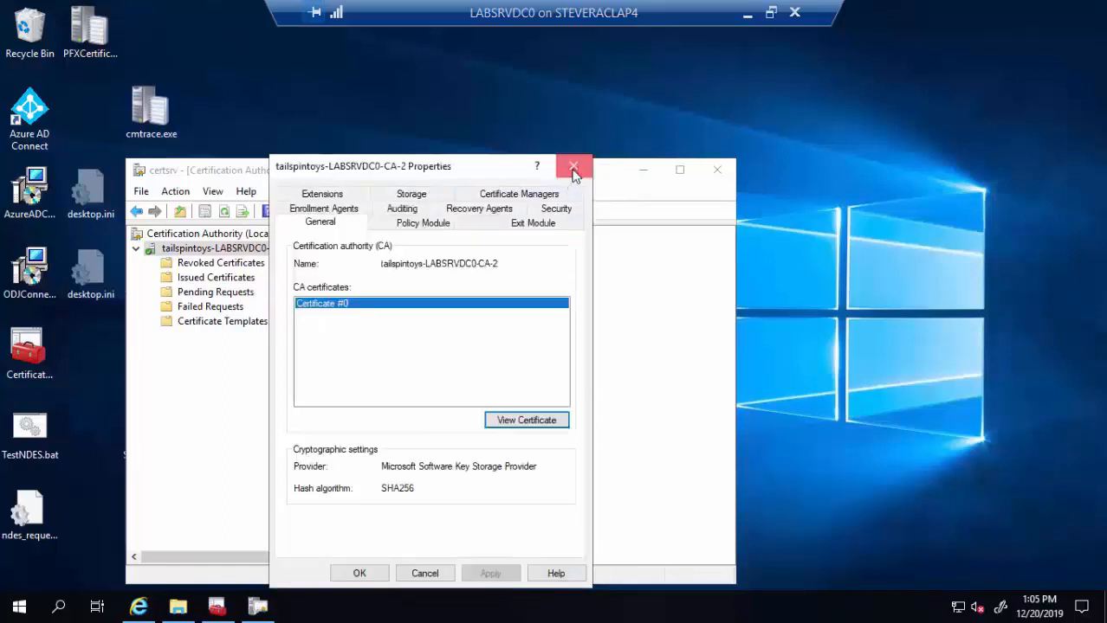
left_click(574, 166)
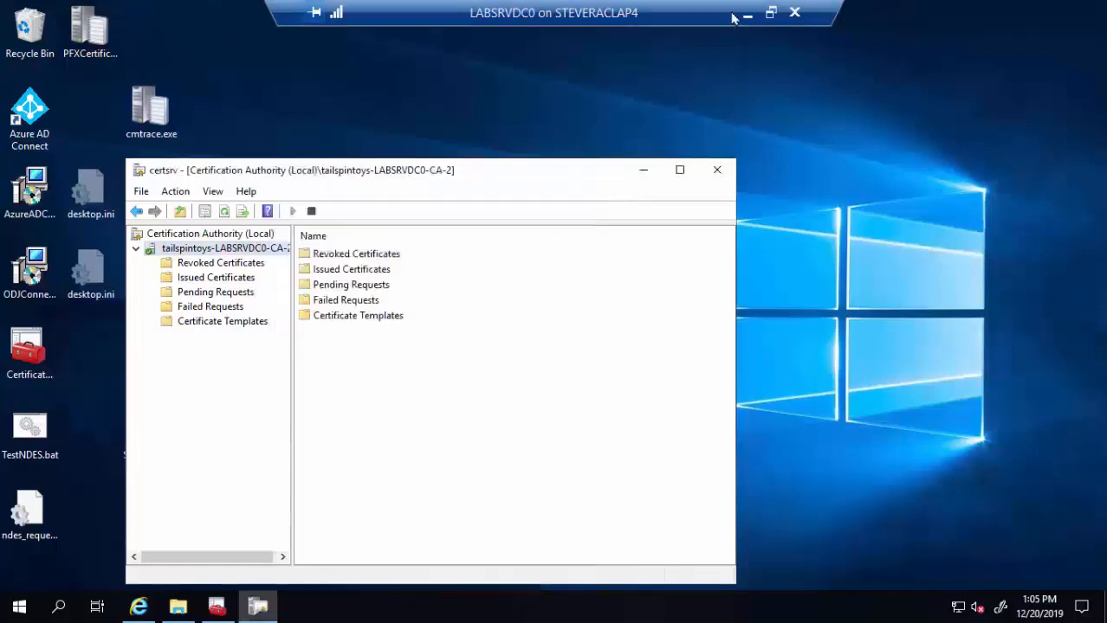
left_click(771, 12)
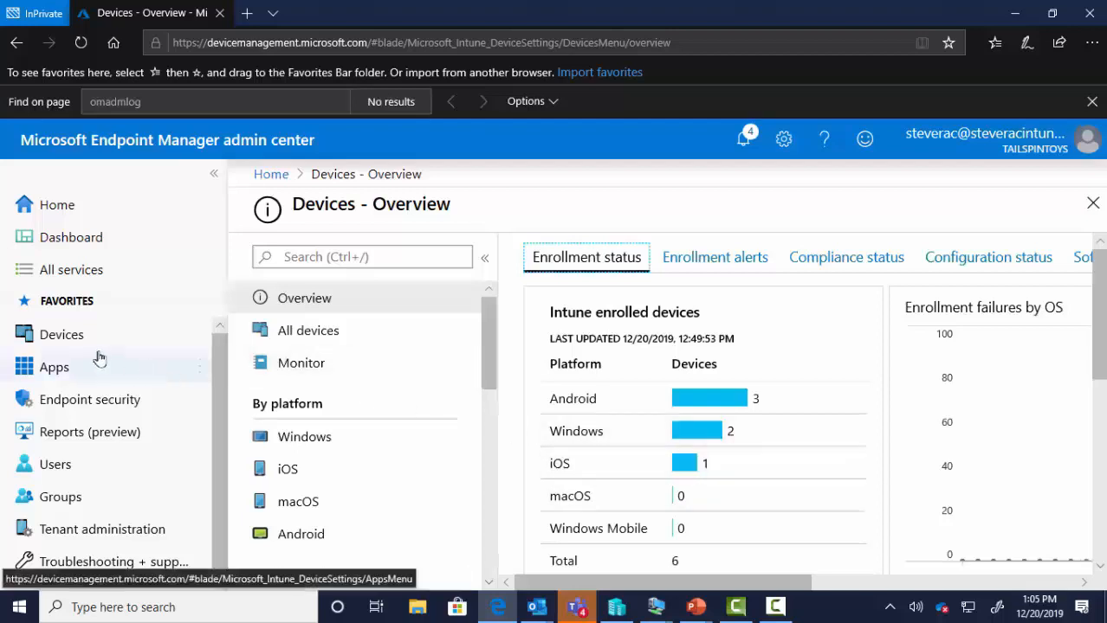
- Go to Devices > Configuration profiles, view Windows - Trusted Root, and return to the profiles list
left_click(70, 340)
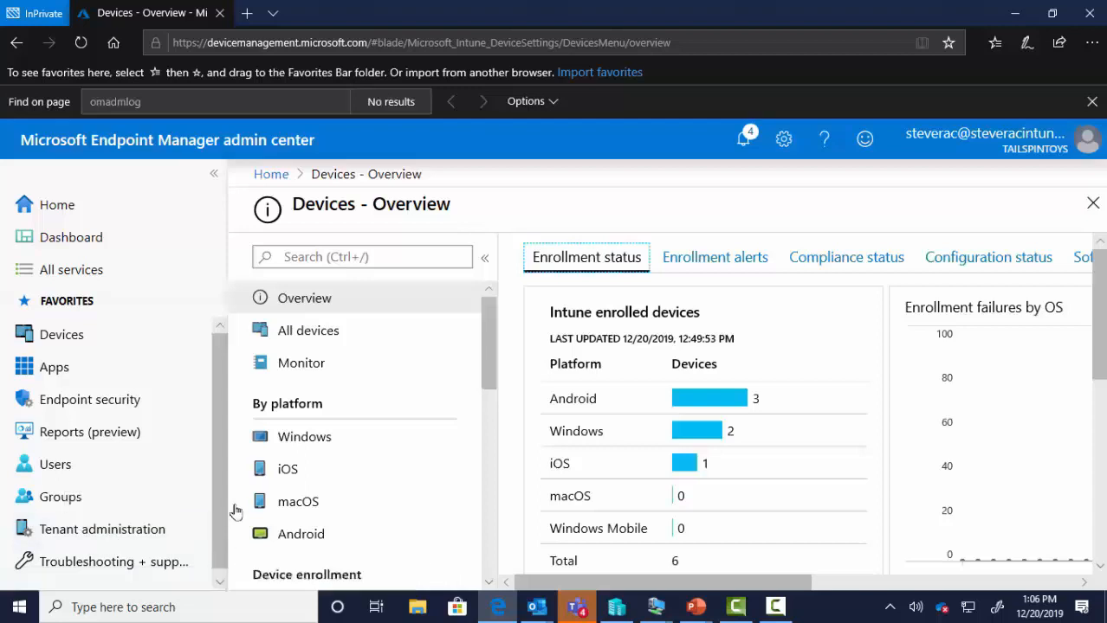
scroll(356, 390, "down", 3)
scroll(358, 390, "down", 2)
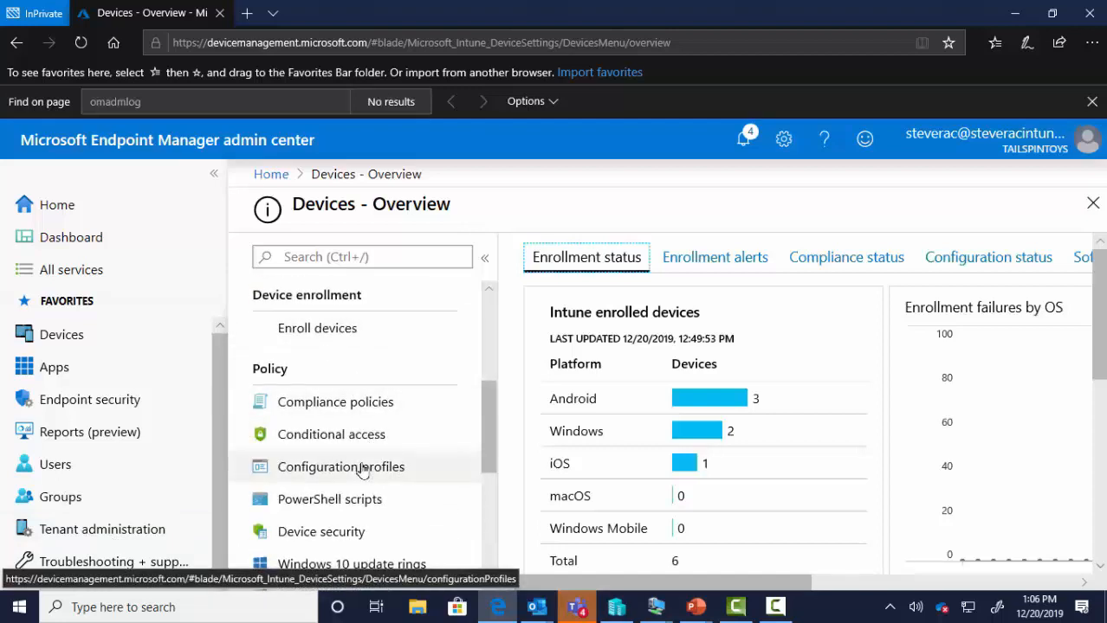
left_click(362, 468)
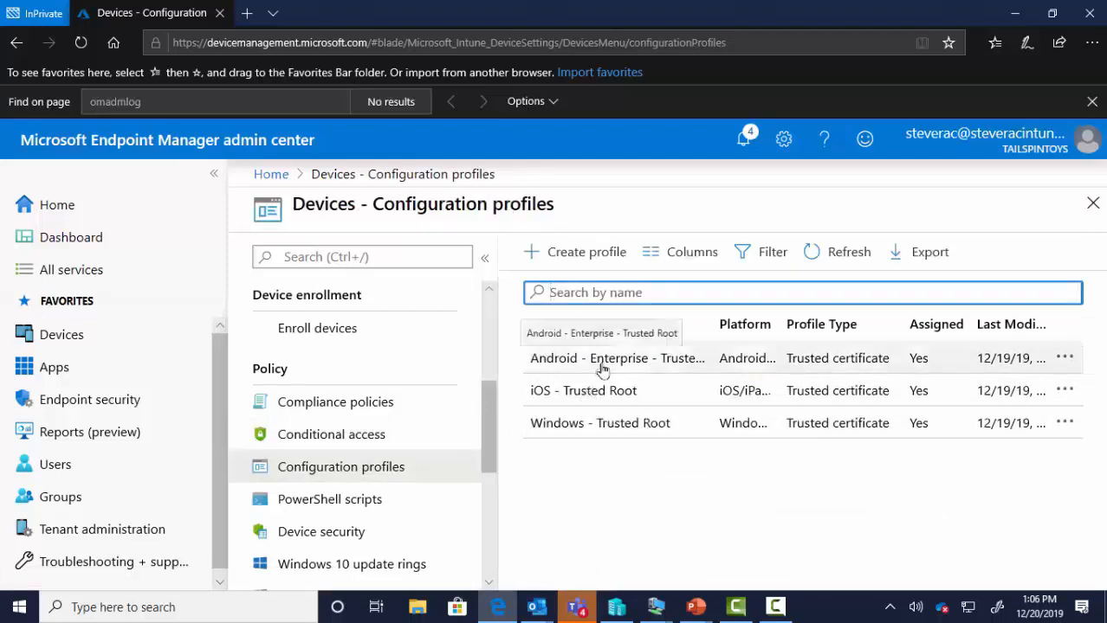
left_click(604, 425)
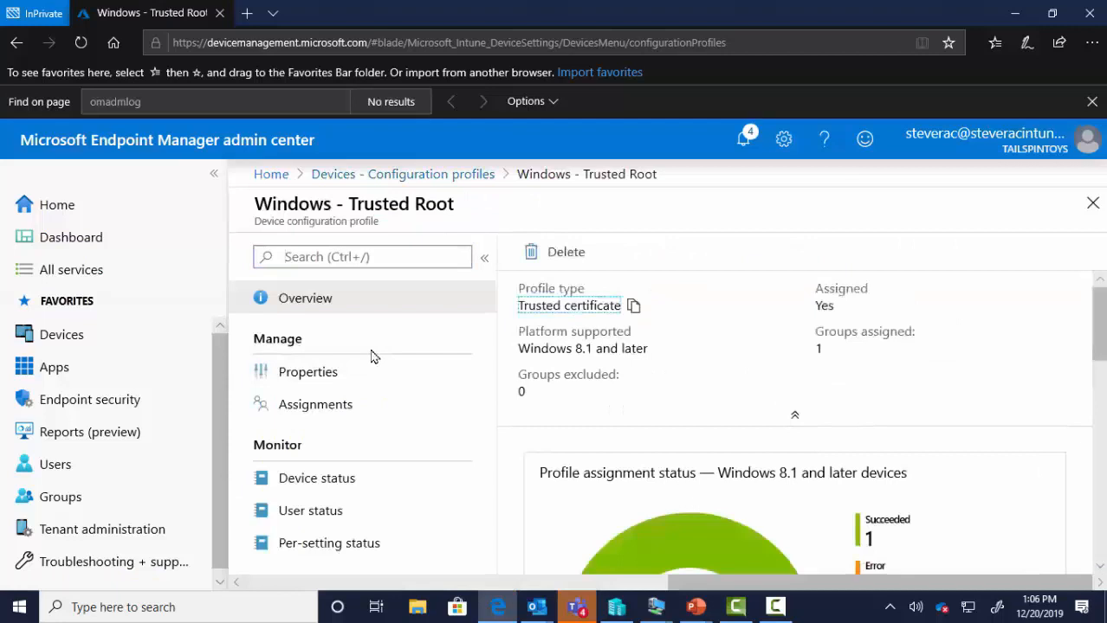
left_click(450, 174)
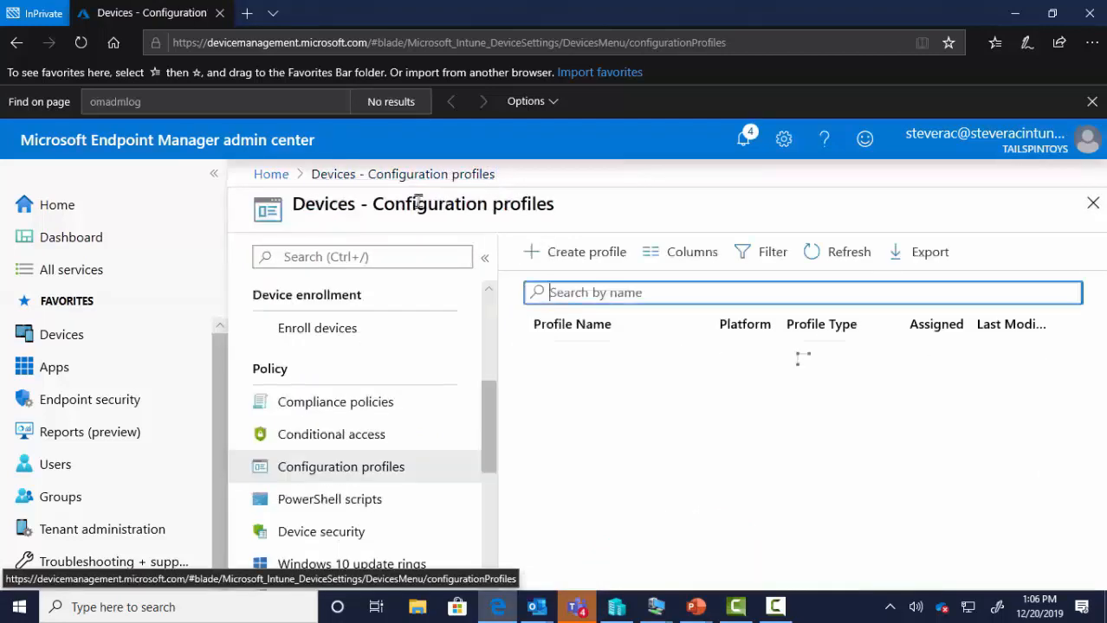
- Start a new configuration profile named Blah
left_click(571, 259)
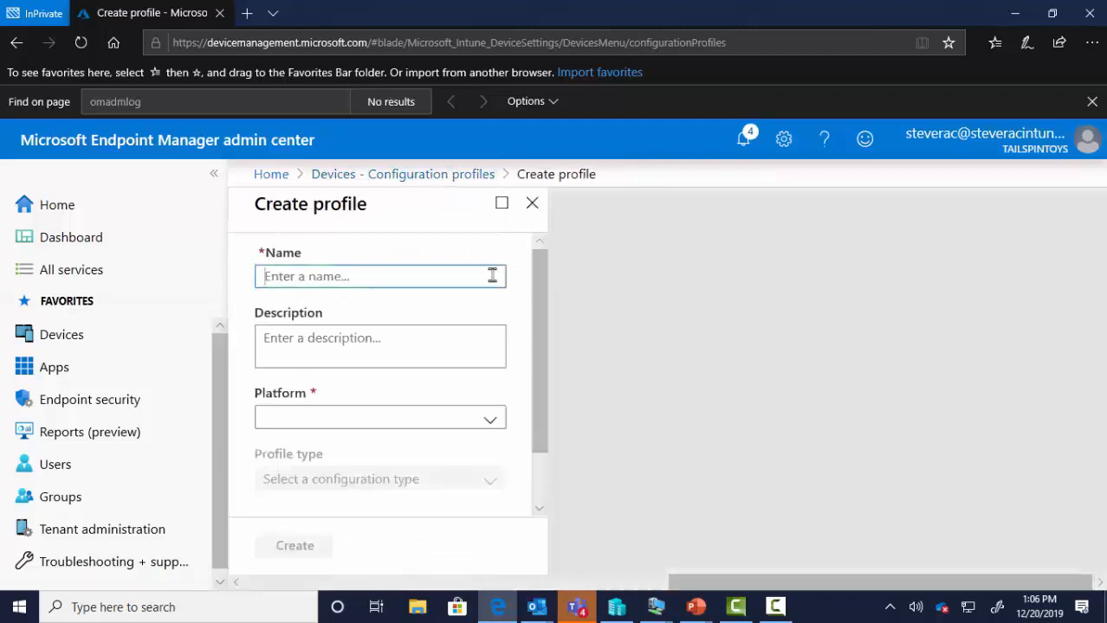
type("Balh")
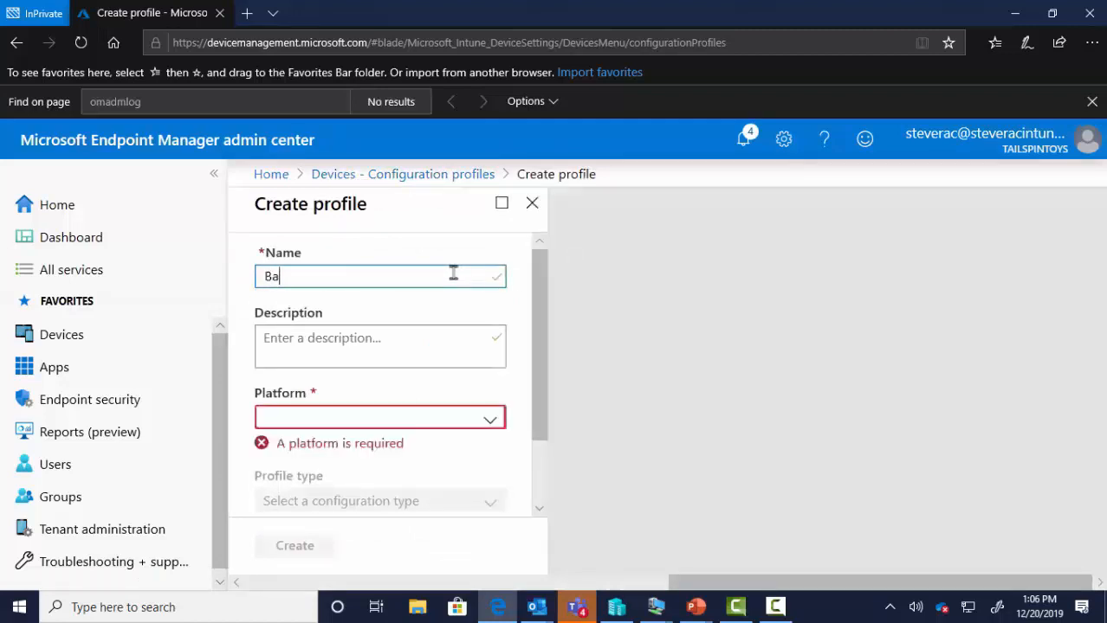
key("BackSpace")
key("BackSpace")
key("BackSpace")
type("lah")
- Set the platform to Windows 10 and later and the profile type to Trusted certificate
left_click(363, 418)
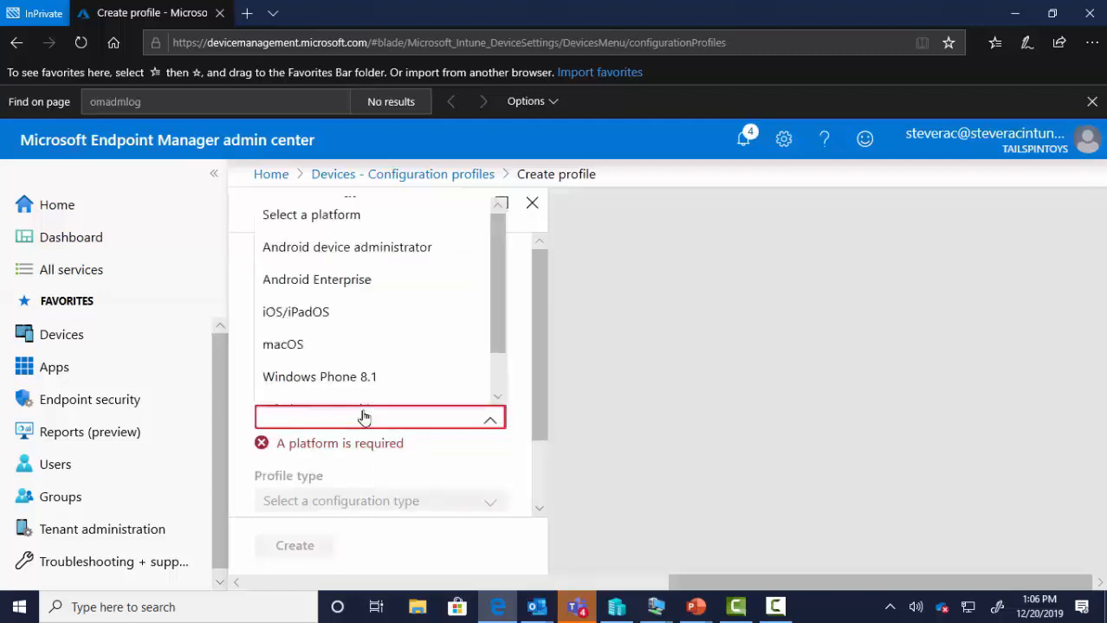
scroll(365, 386, "down", 2)
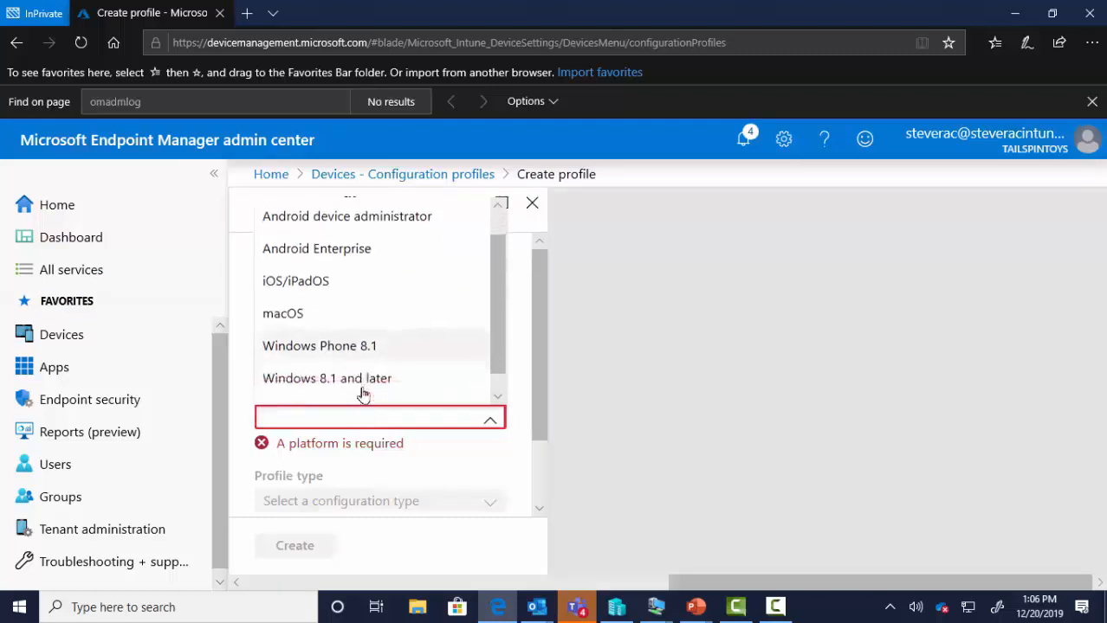
left_click(360, 390)
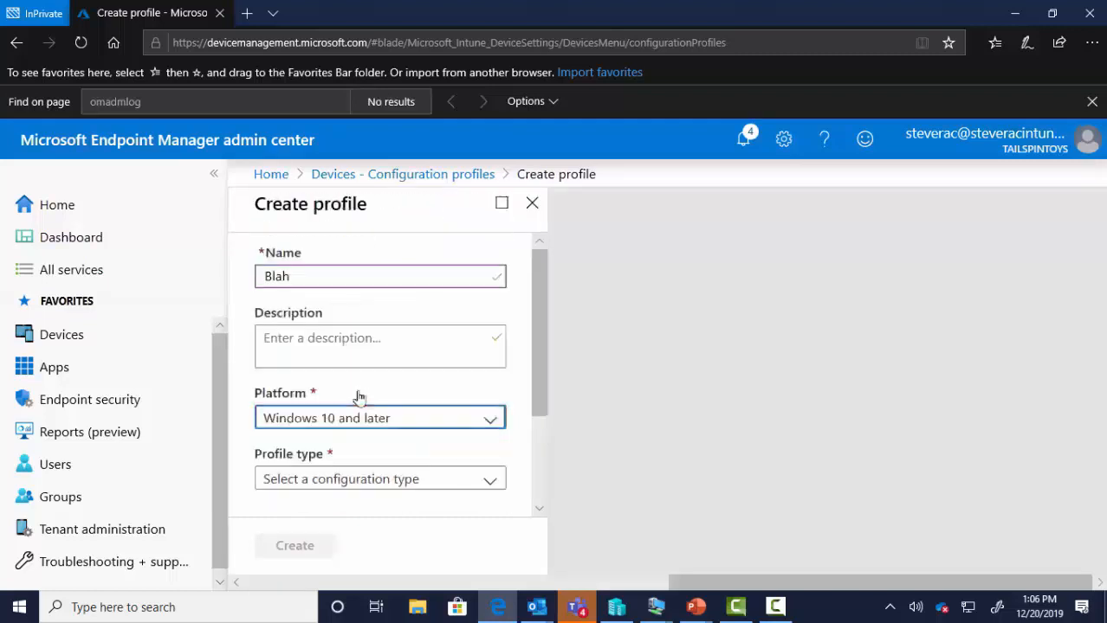
left_click(379, 479)
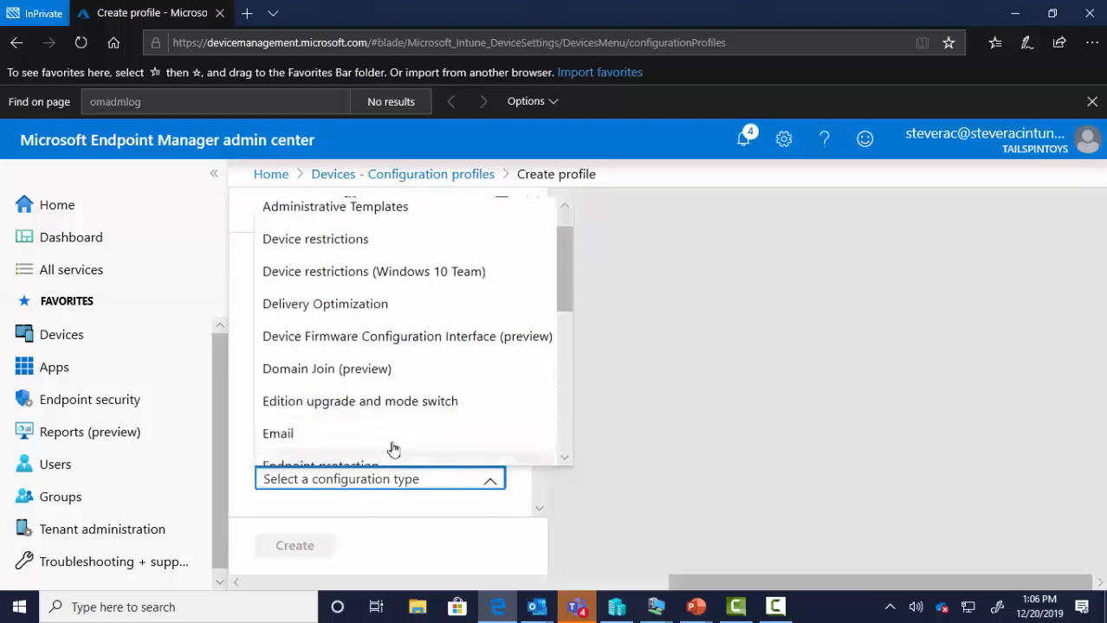
scroll(394, 414, "down", 6)
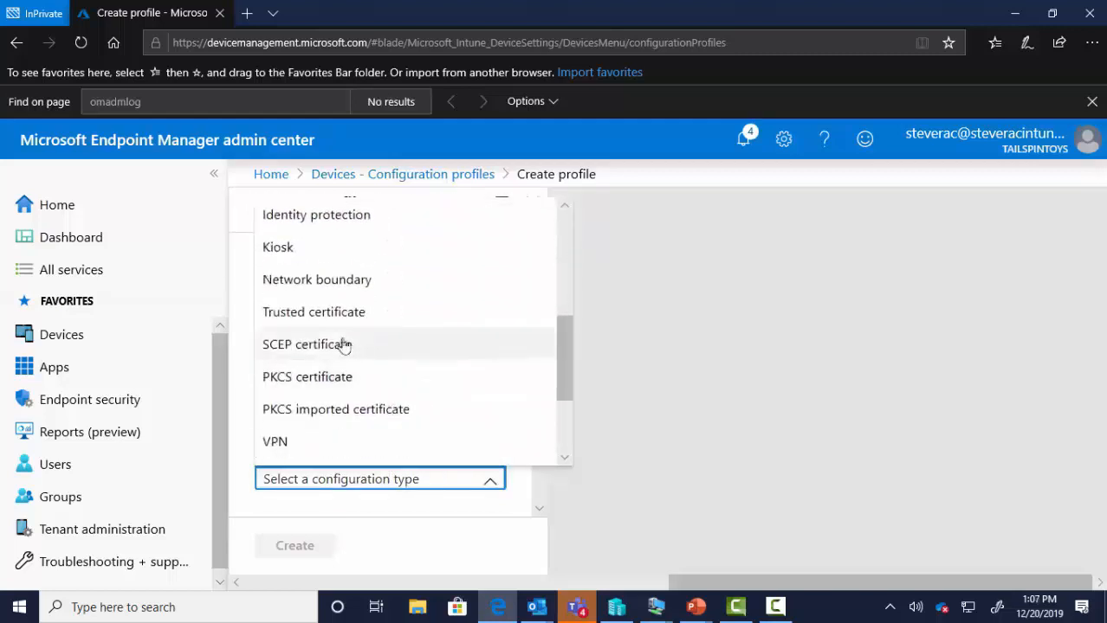
left_click(331, 313)
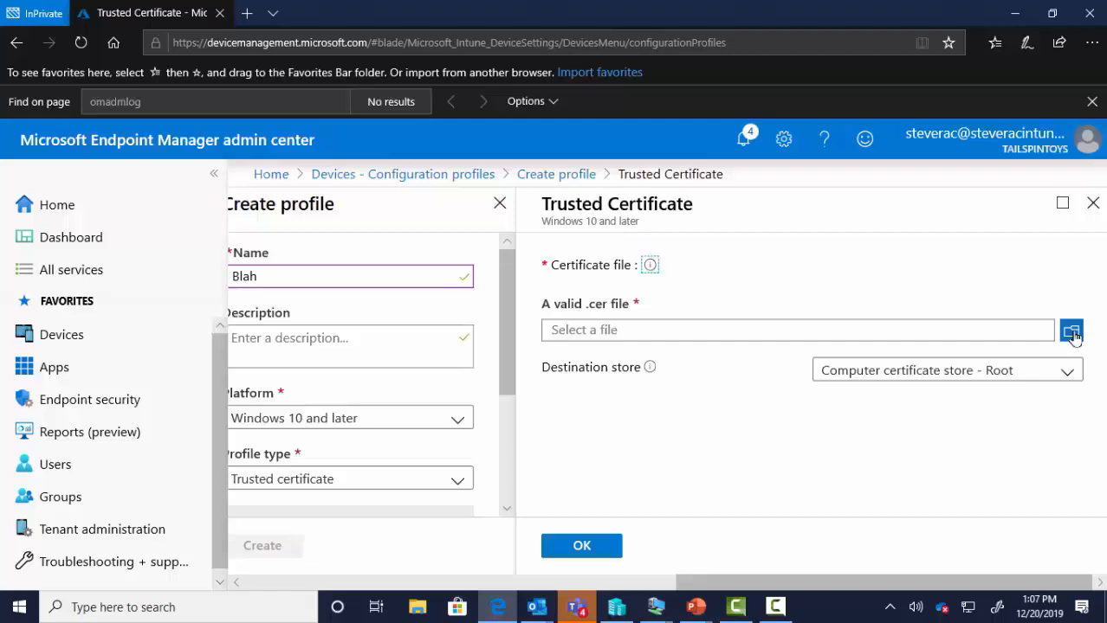
- Check the destination store options, then change the platform to Android Enterprise with Trusted certificate type
left_click(939, 375)
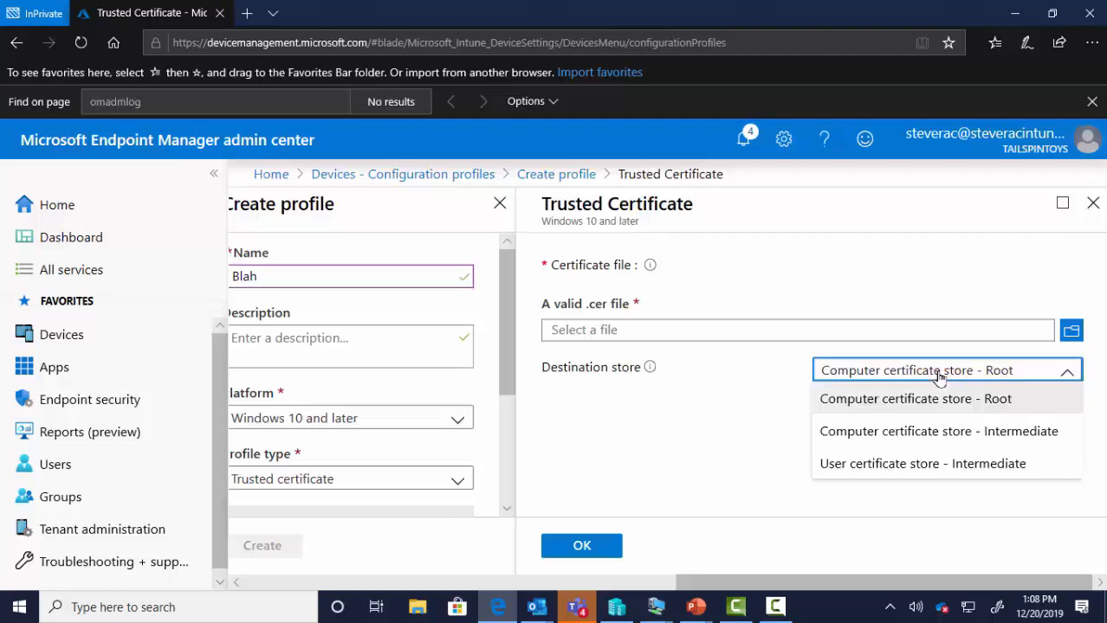
left_click(328, 420)
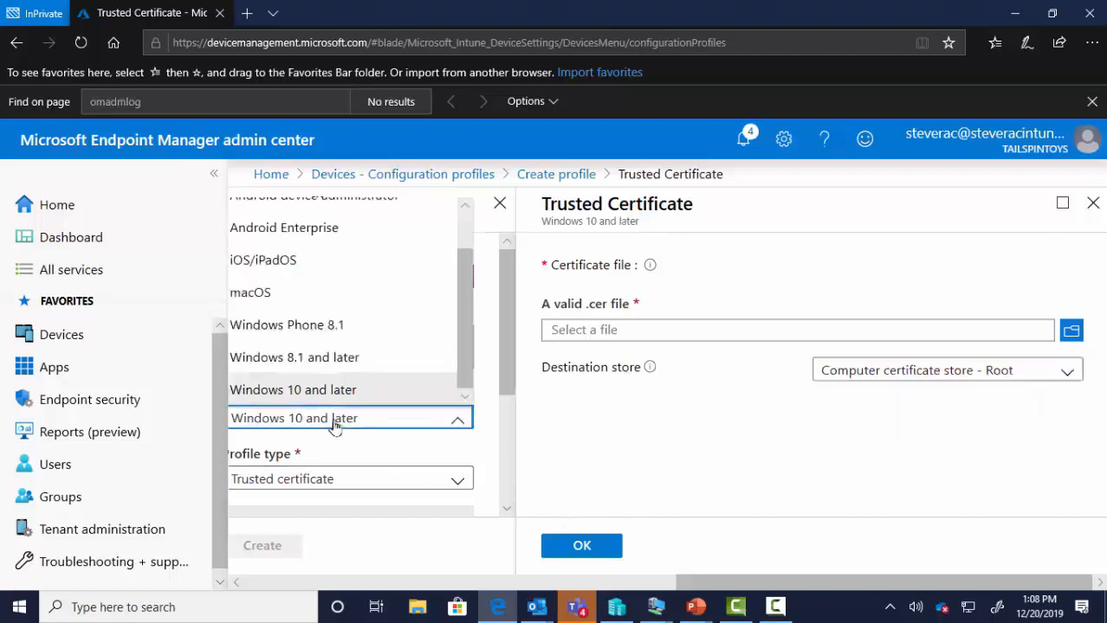
left_click(276, 241)
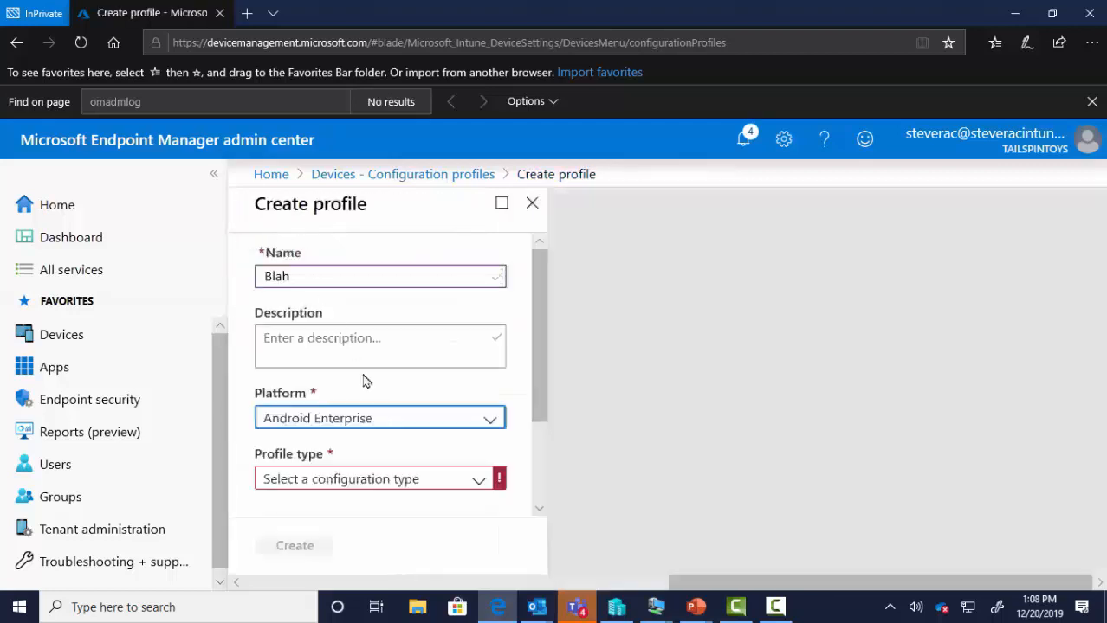
left_click(395, 484)
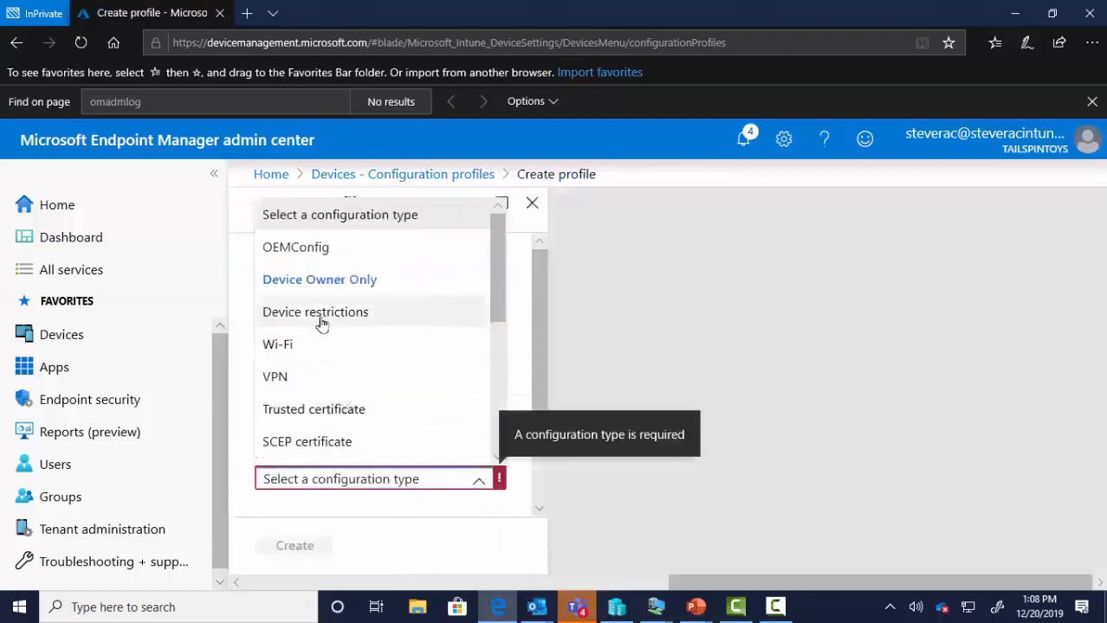
left_click(328, 410)
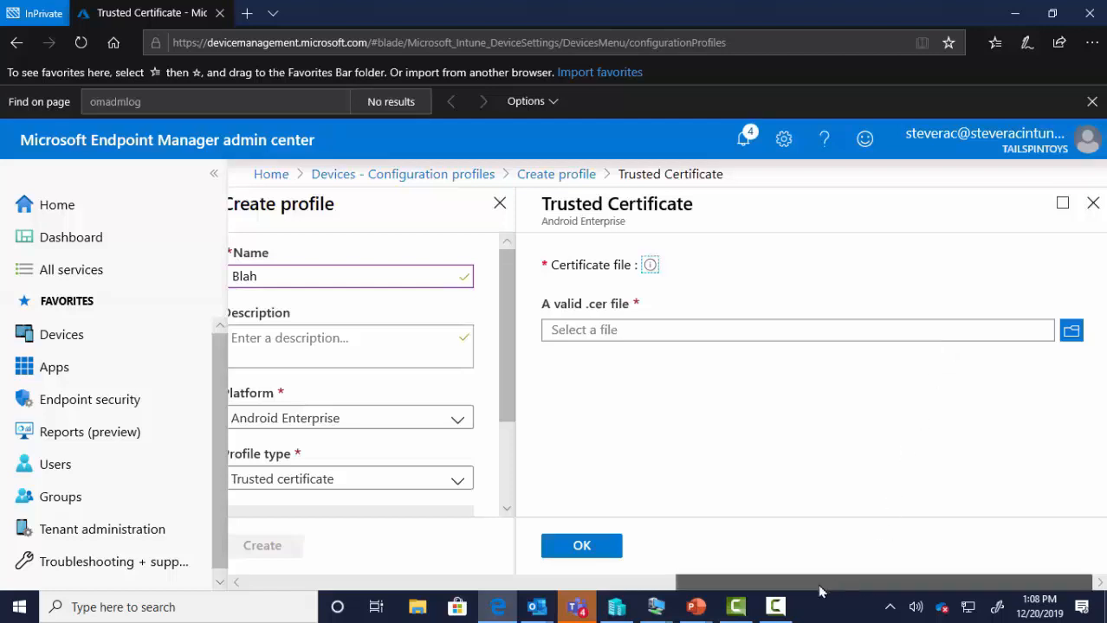
left_click_drag(877, 579, 552, 563)
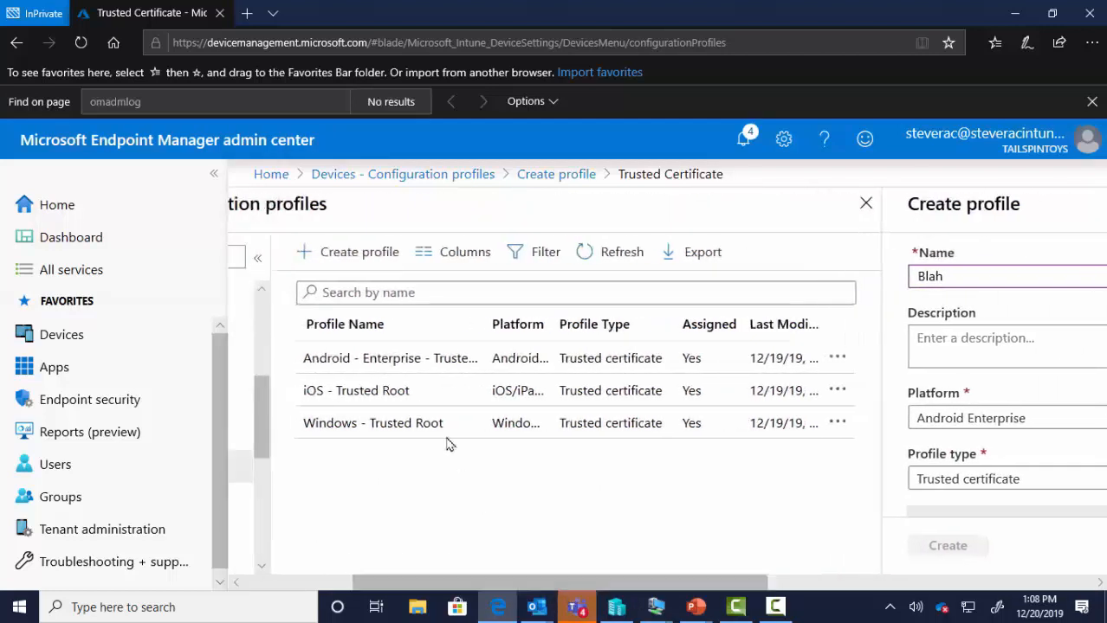
- Discard the unsaved profile and review the Windows - Trusted Root profile's certificate settings
left_click(396, 425)
left_click(483, 386)
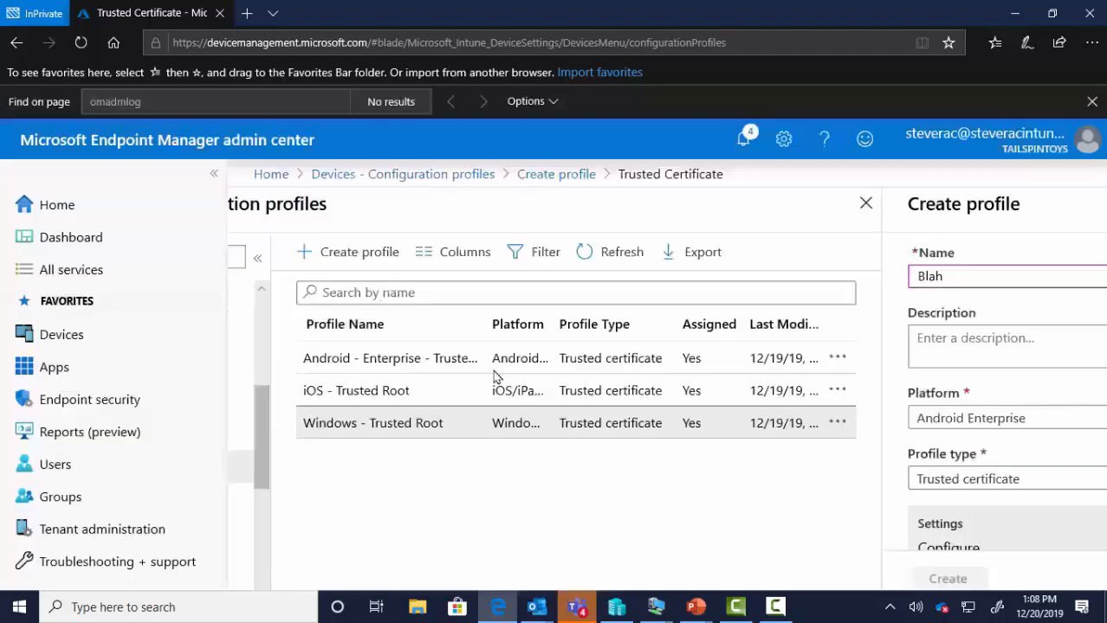
left_click(346, 372)
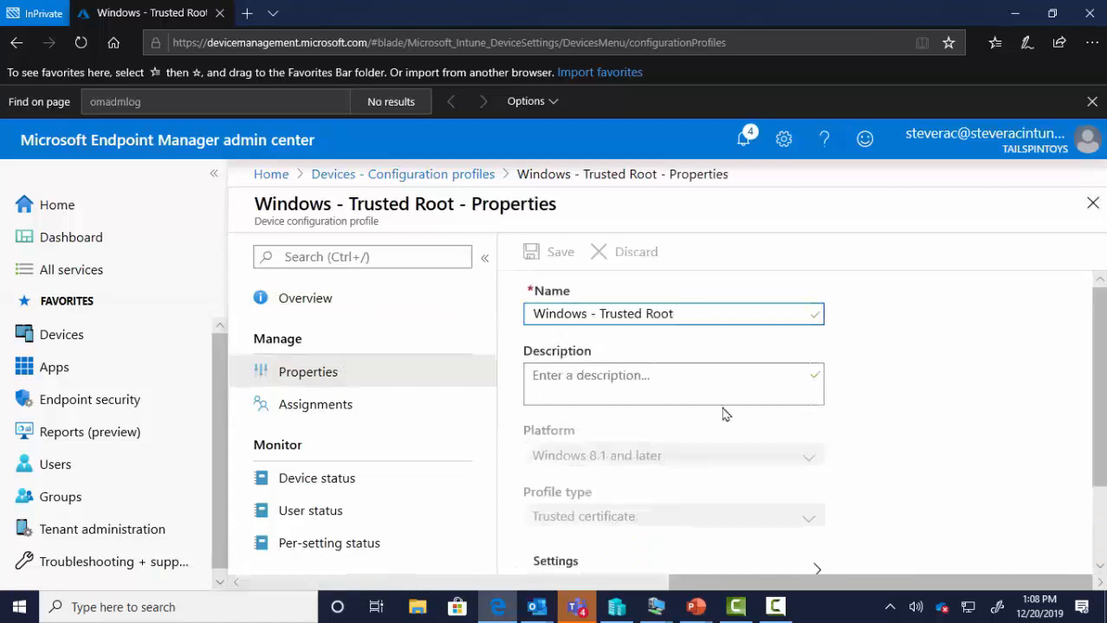
scroll(724, 412, "down", 3)
scroll(693, 442, "up", 1)
left_click(619, 524)
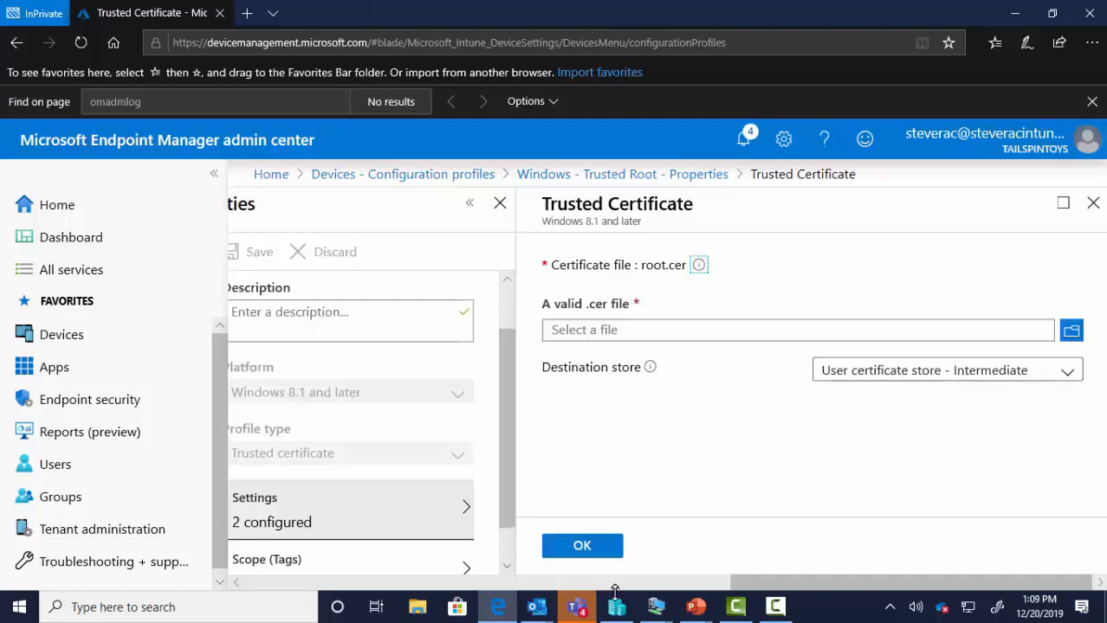
left_click_drag(744, 578, 363, 582)
- Review the iOS - Trusted Root profile's certificate settings and assignments, then the Android profile's assignments
left_click(353, 391)
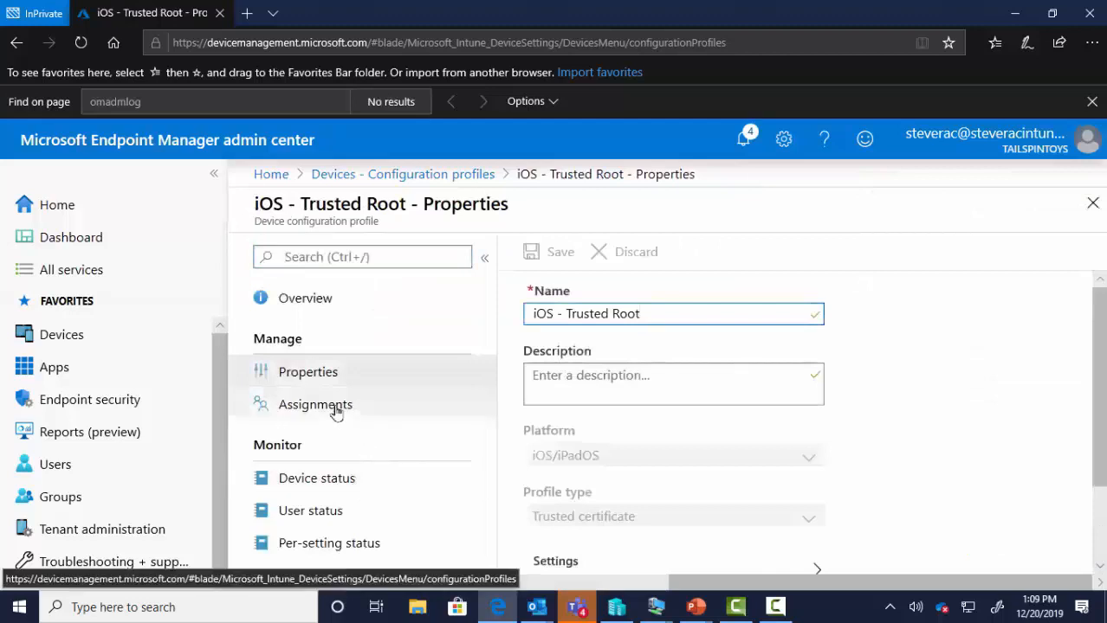
scroll(597, 433, "down", 2)
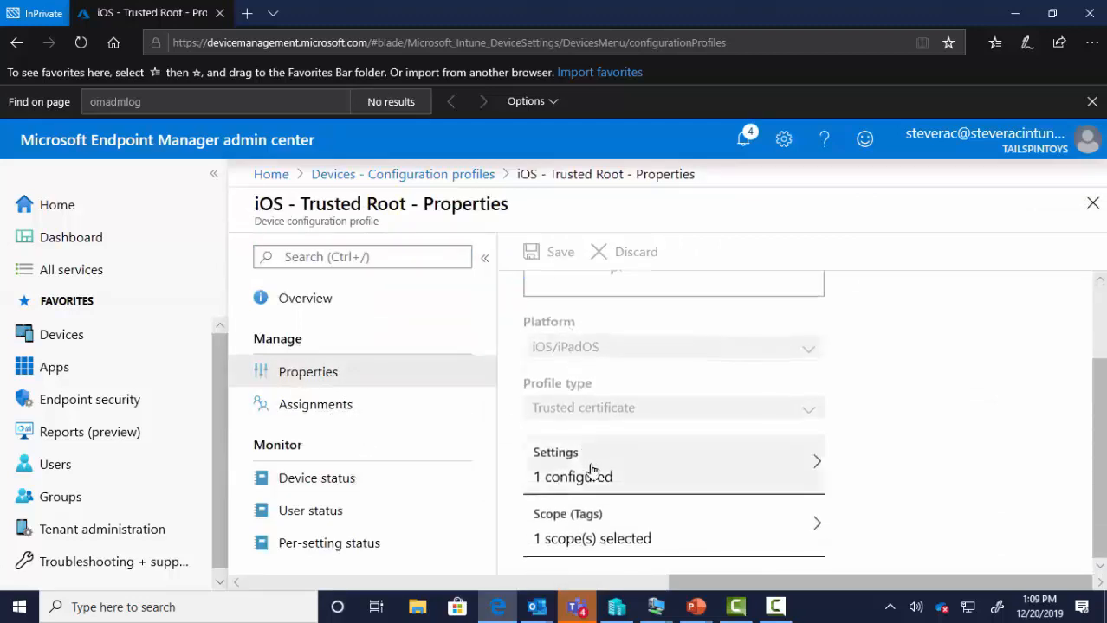
left_click(591, 468)
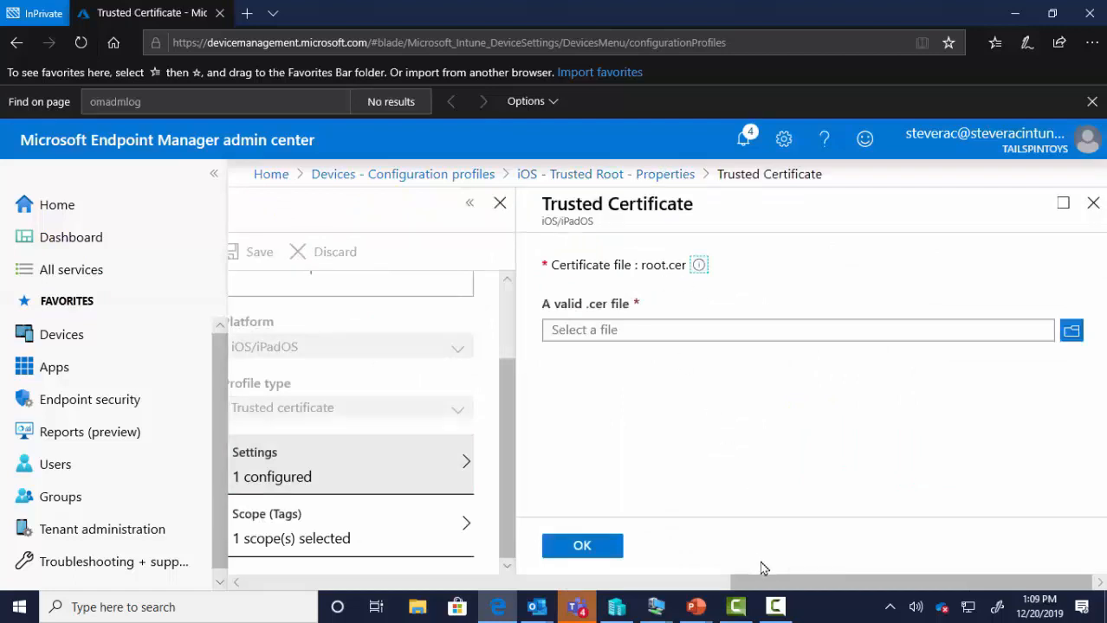
left_click_drag(767, 584, 526, 581)
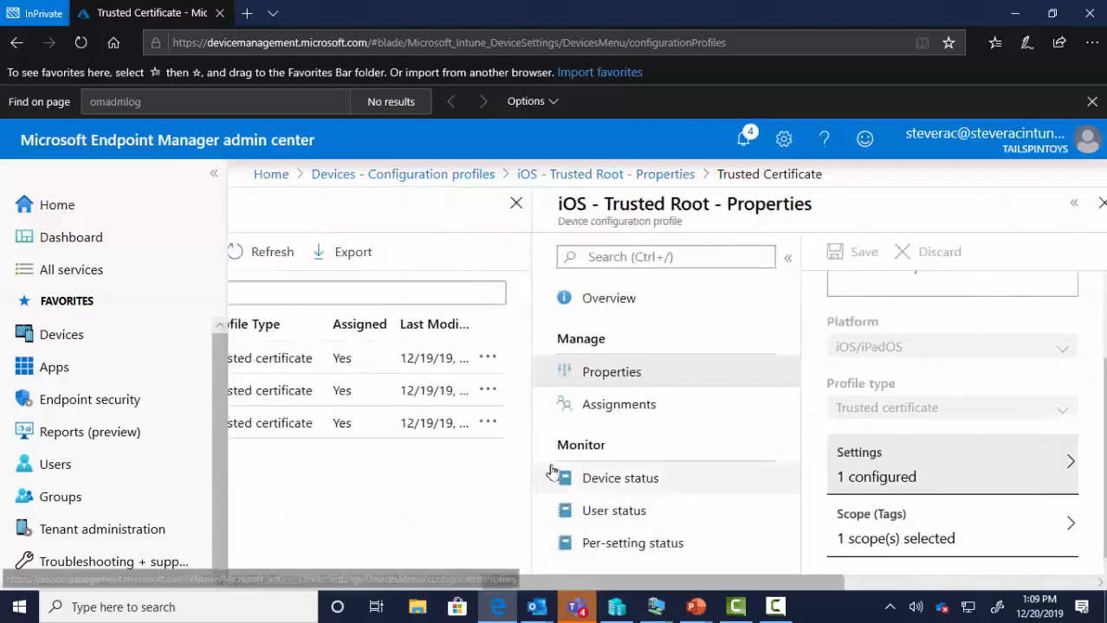
left_click(620, 407)
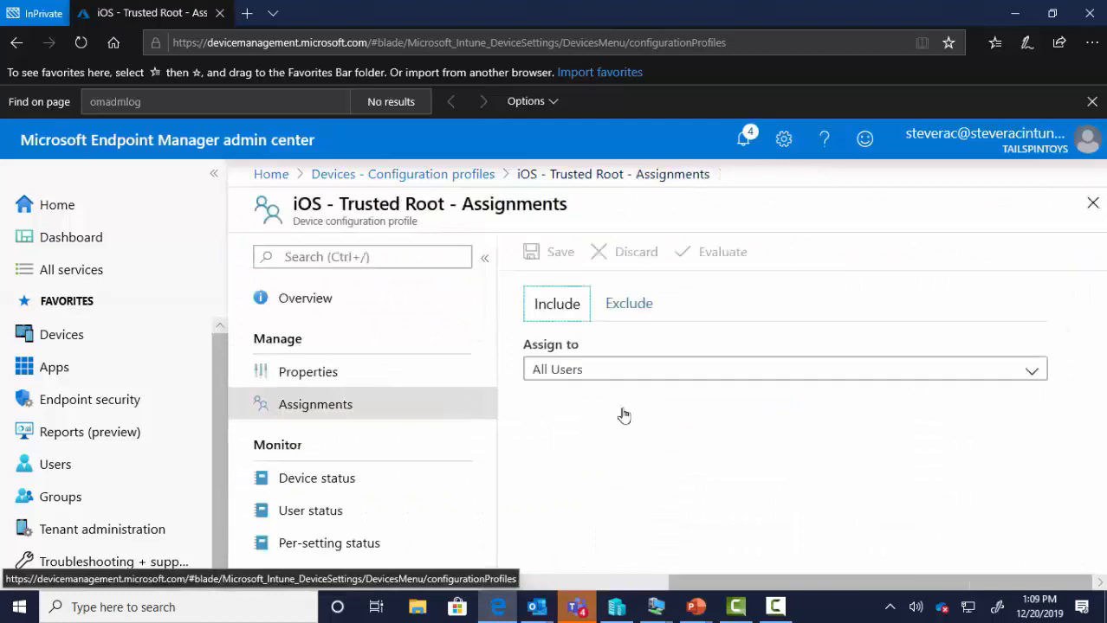
left_click_drag(734, 582, 516, 579)
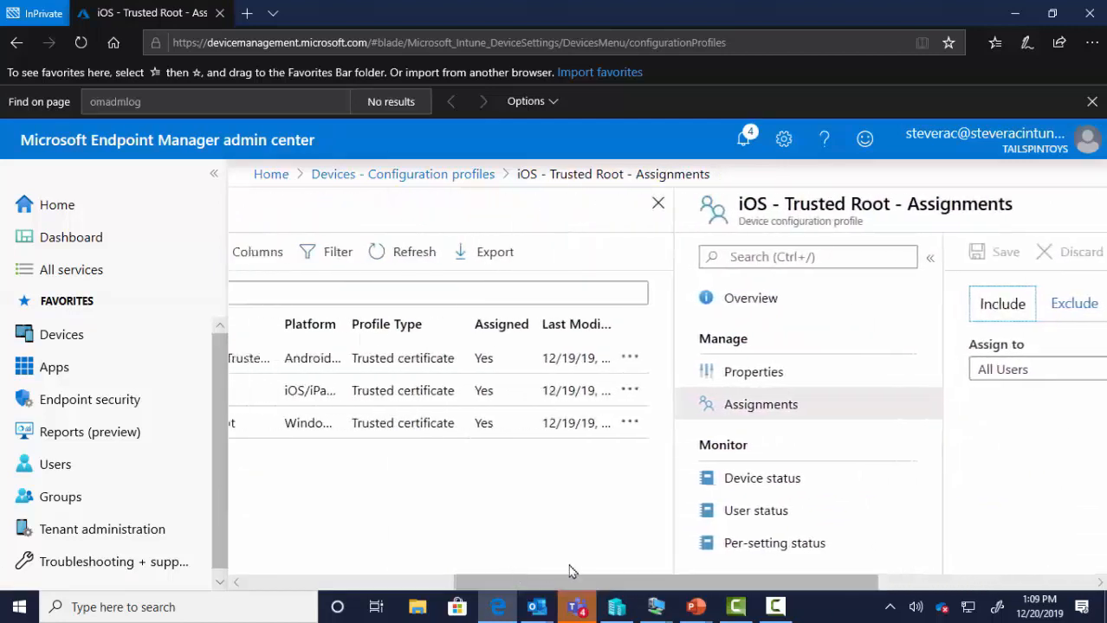
left_click_drag(591, 581, 533, 582)
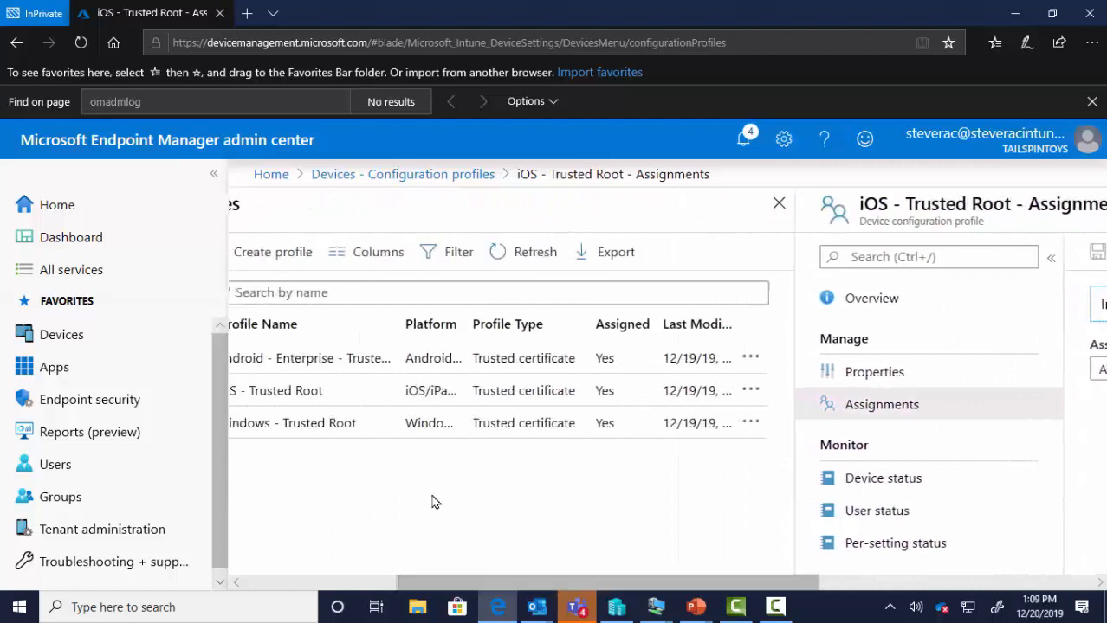
left_click(353, 359)
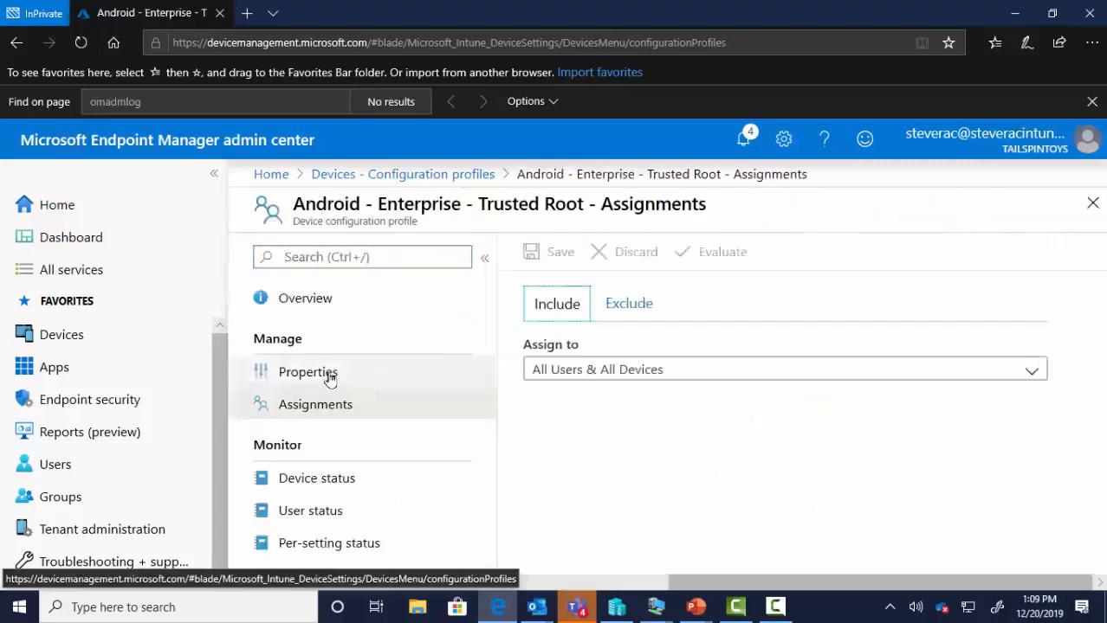
- Assign the Android - Enterprise - Trusted Root profile to All Users and save
left_click(660, 370)
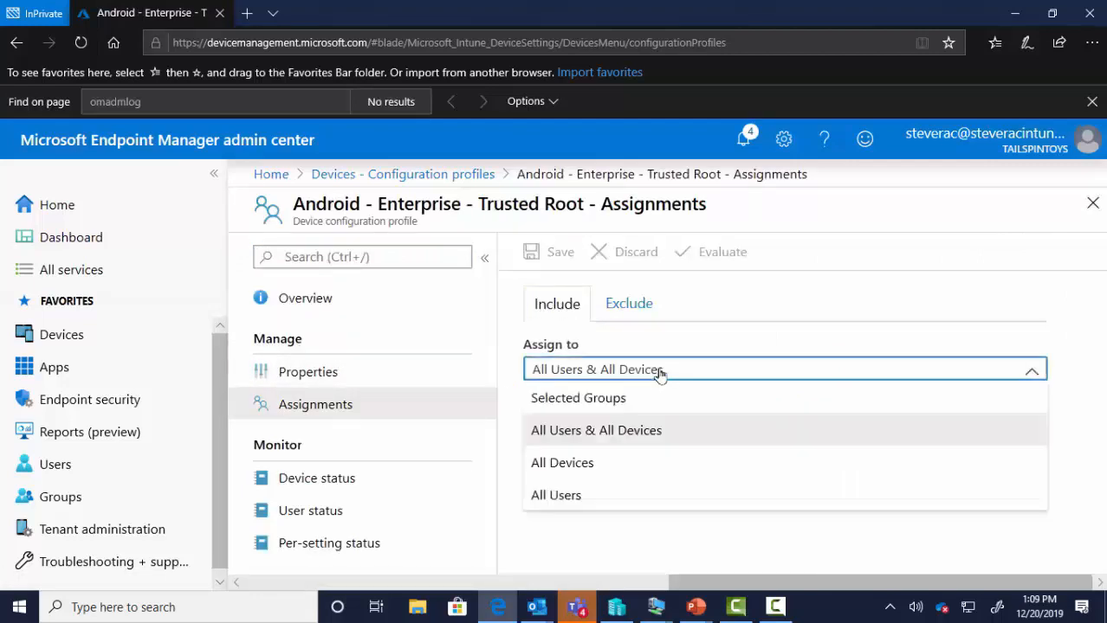
left_click(582, 498)
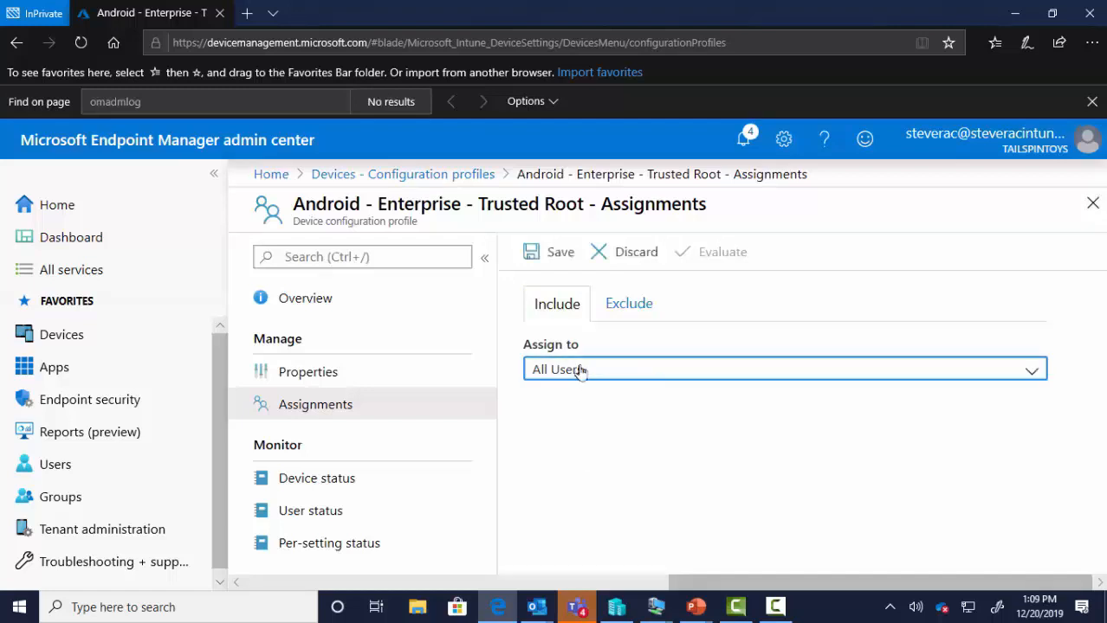
left_click(563, 255)
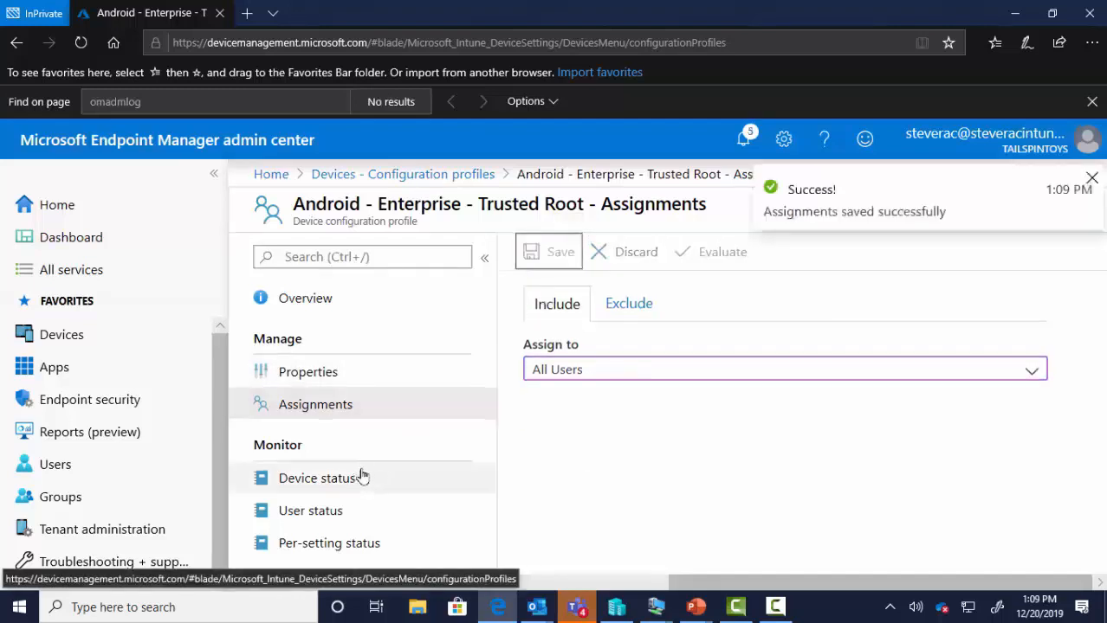
- Review the Android profile's certificate settings, then restore the browser to reveal the presentation
left_click(314, 378)
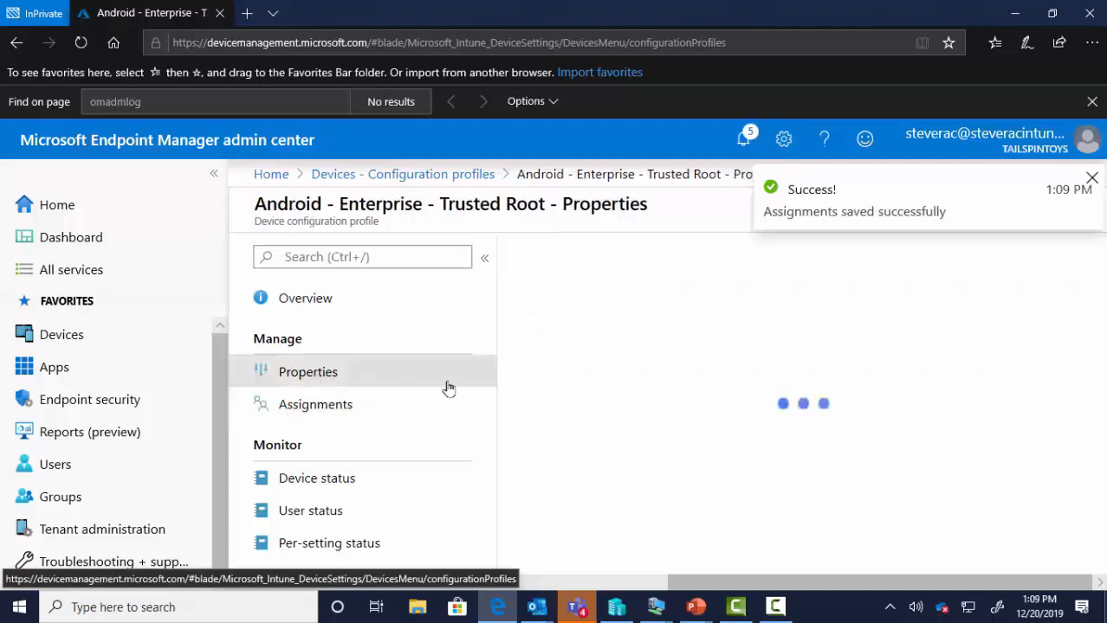
scroll(641, 489, "down", 1)
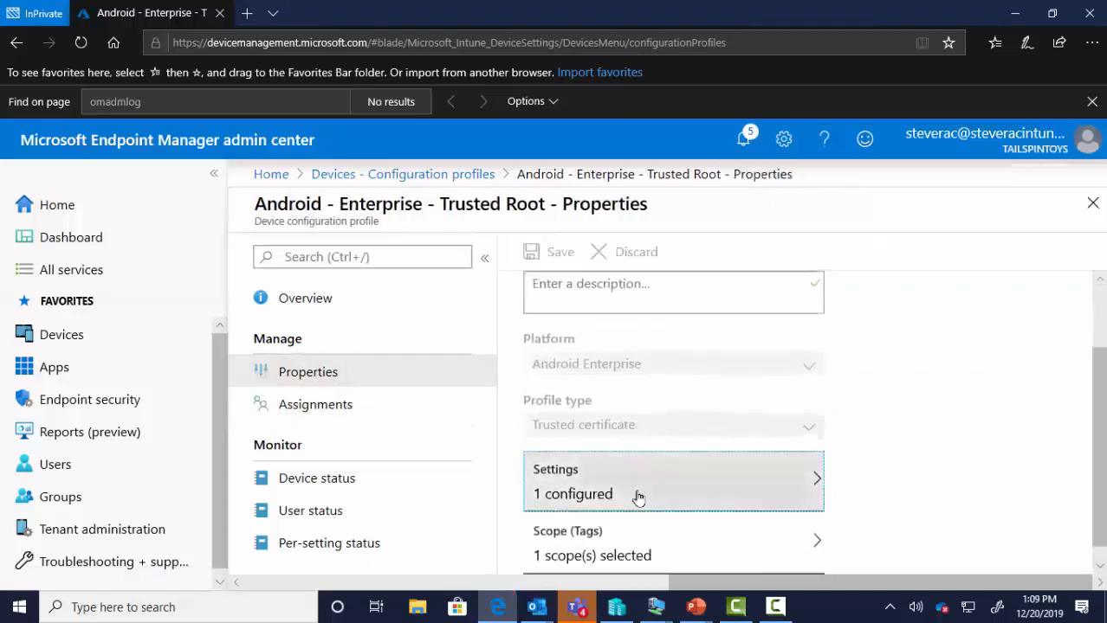
left_click(637, 496)
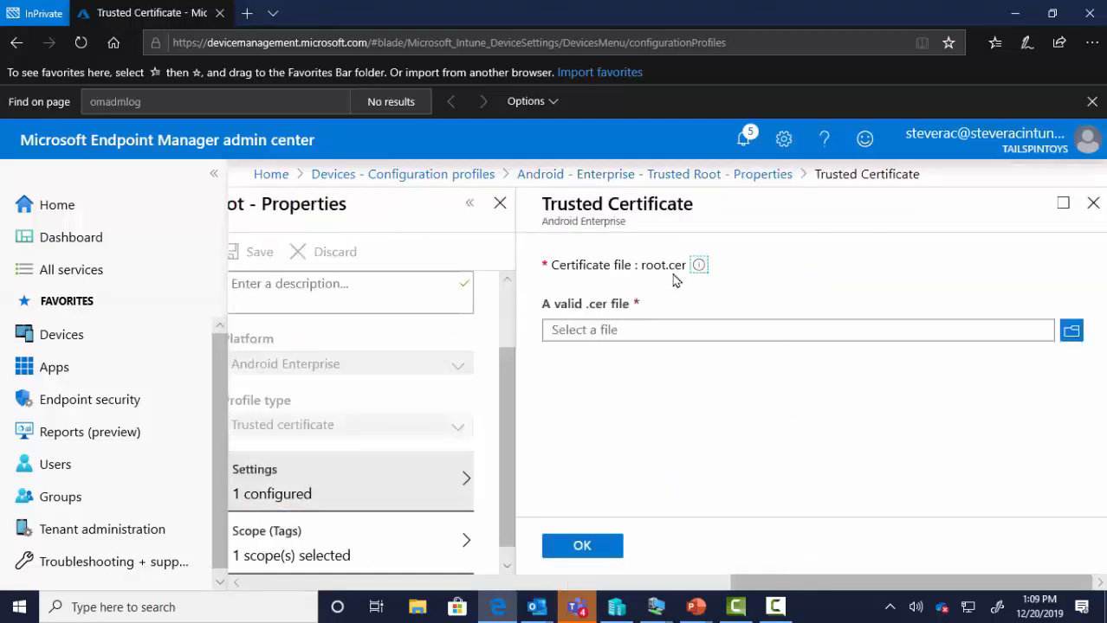
left_click(599, 547)
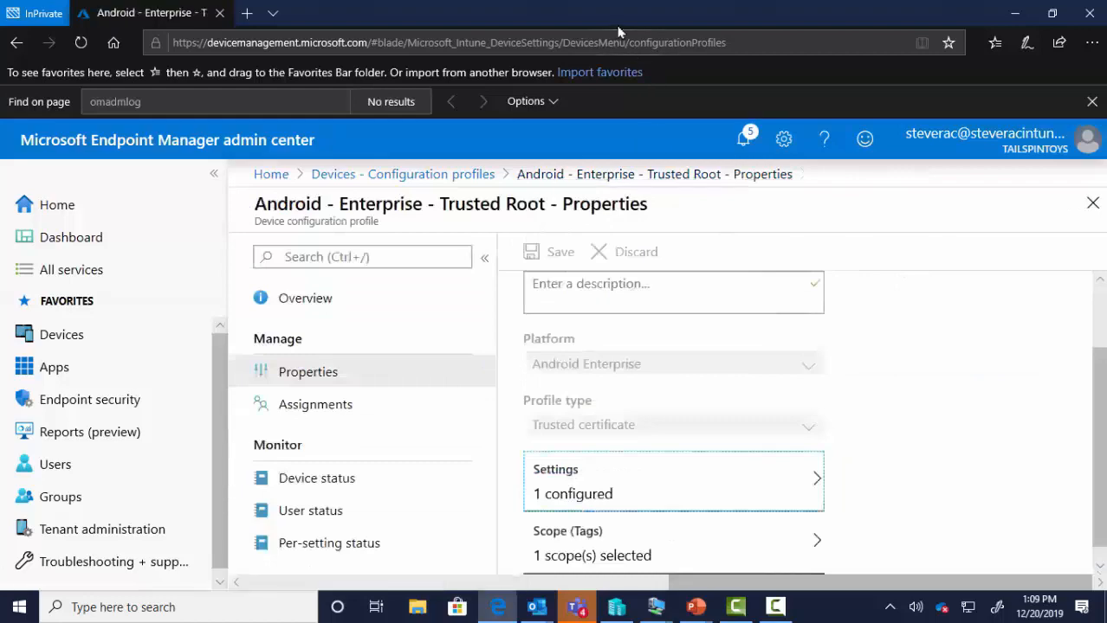
double_click(612, 20)
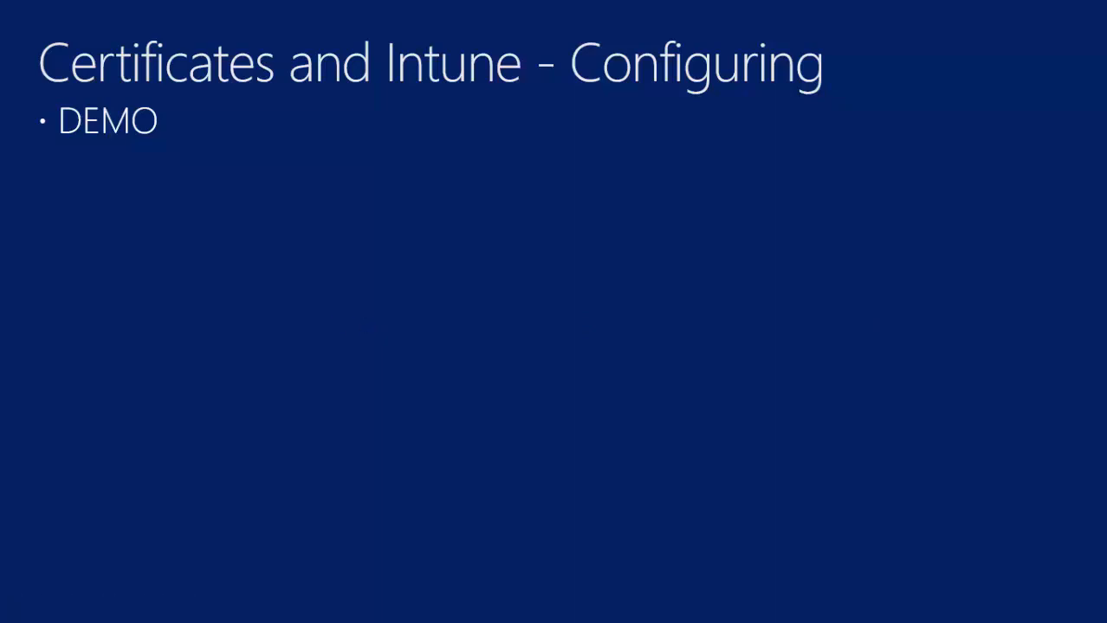
- Advance the slideshow to the 'Certificates and Intune – In Action!' slide
left_click(436, 410)
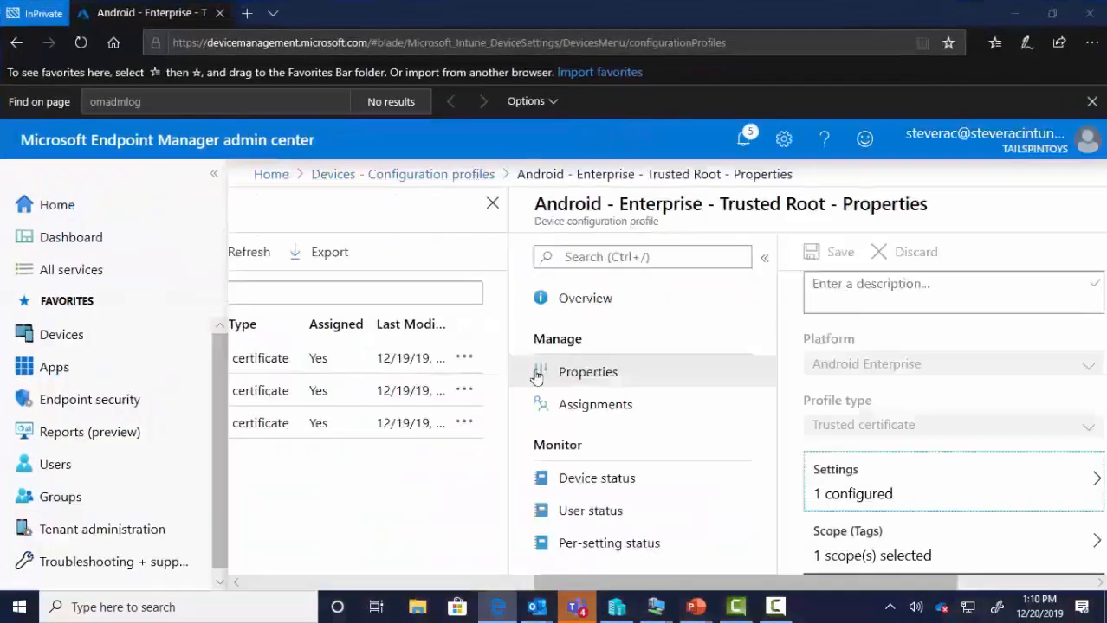
- Review the Windows - Trusted Root profile's device, user and per-setting status, then open its properties
left_click_drag(654, 589, 438, 589)
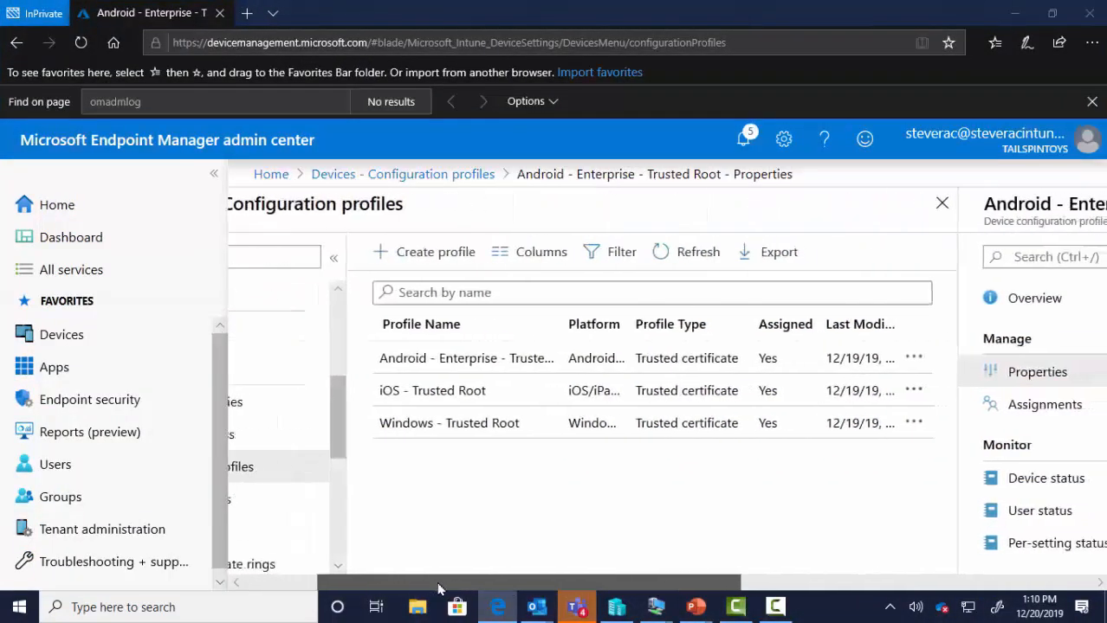
left_click(452, 424)
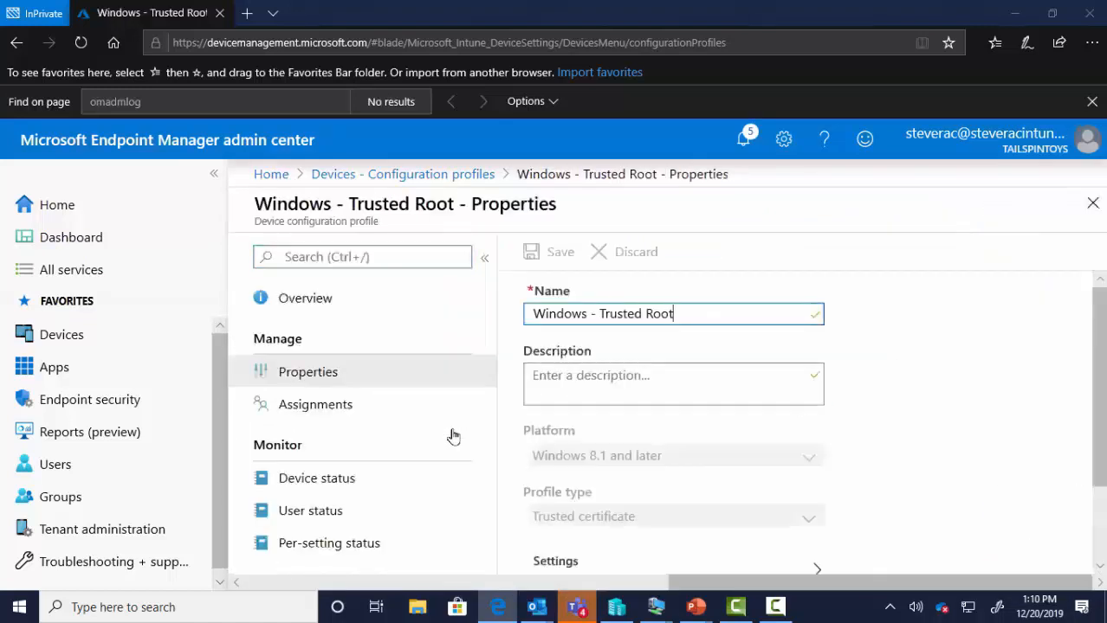
left_click(322, 482)
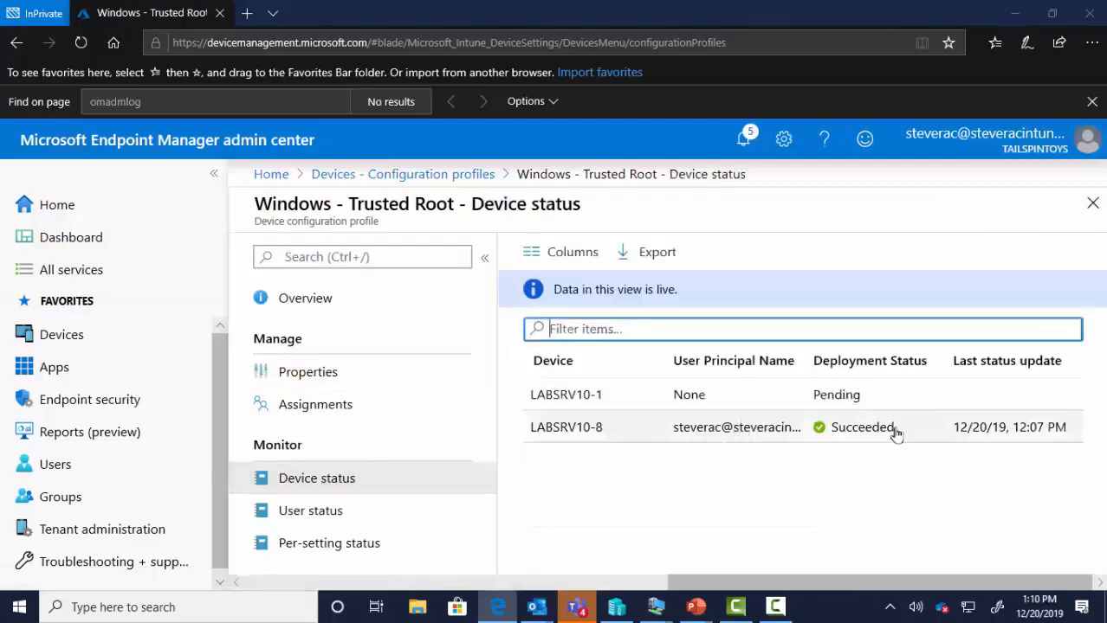
left_click(317, 518)
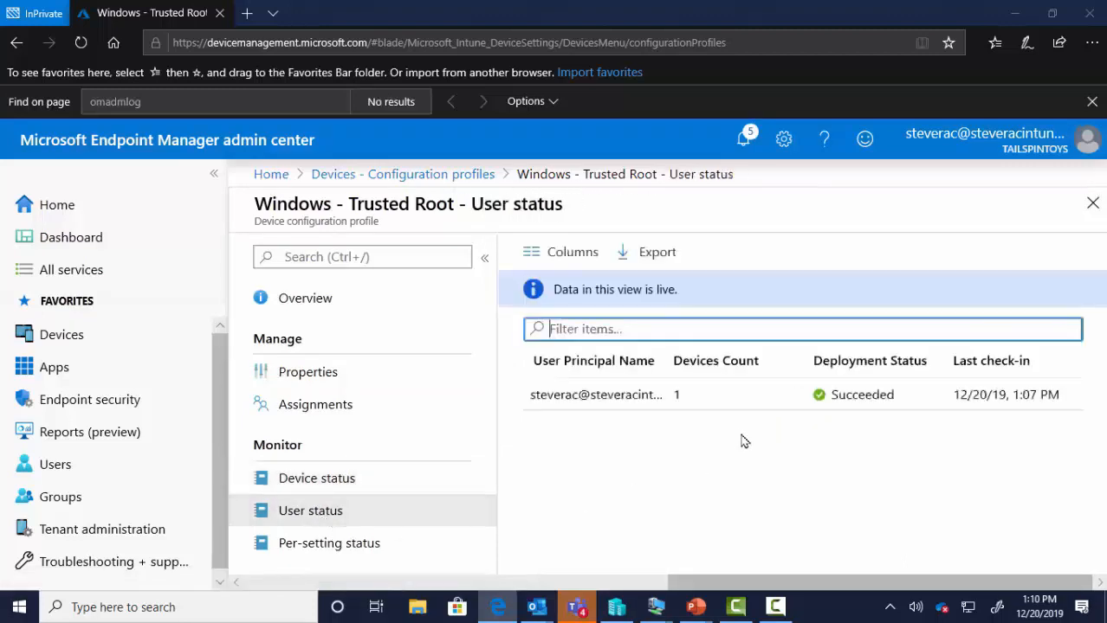
left_click(336, 543)
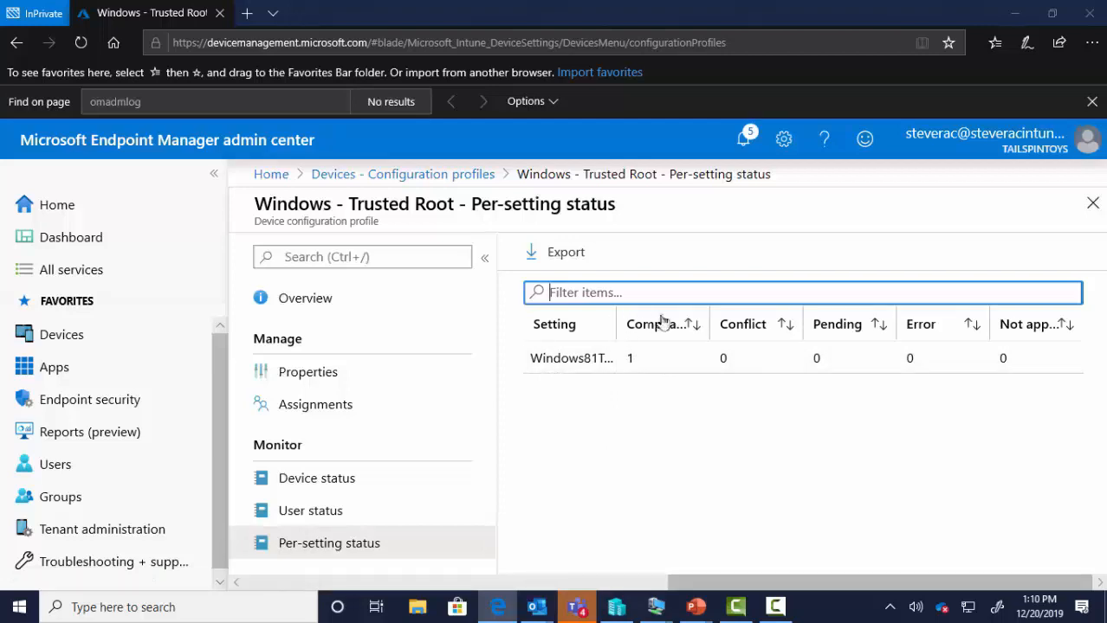
left_click_drag(663, 320, 672, 324)
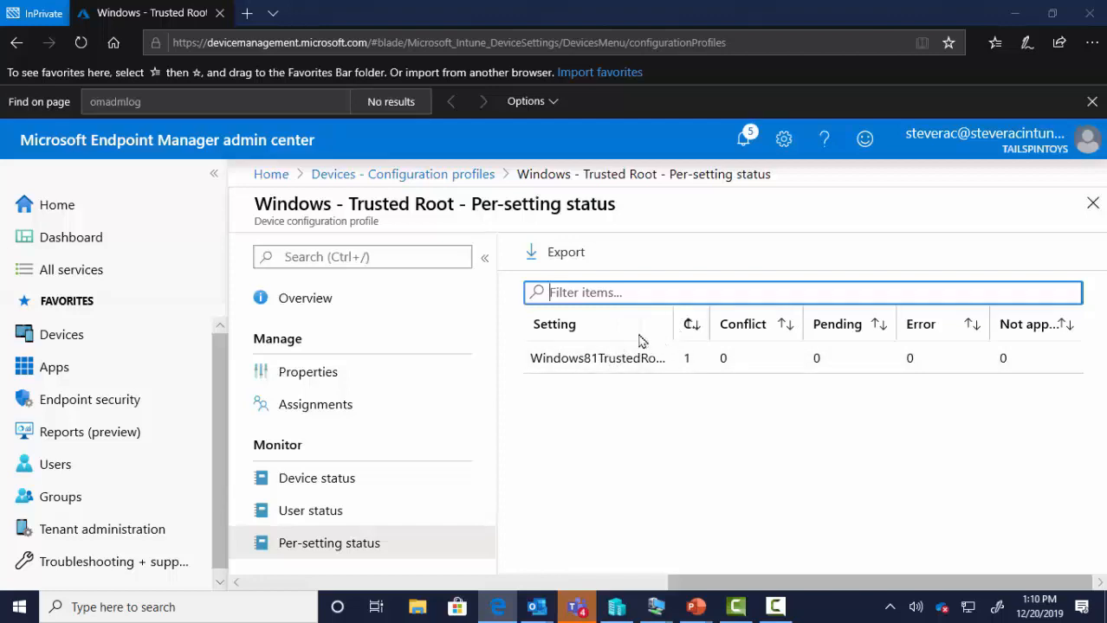
left_click_drag(673, 326, 639, 335)
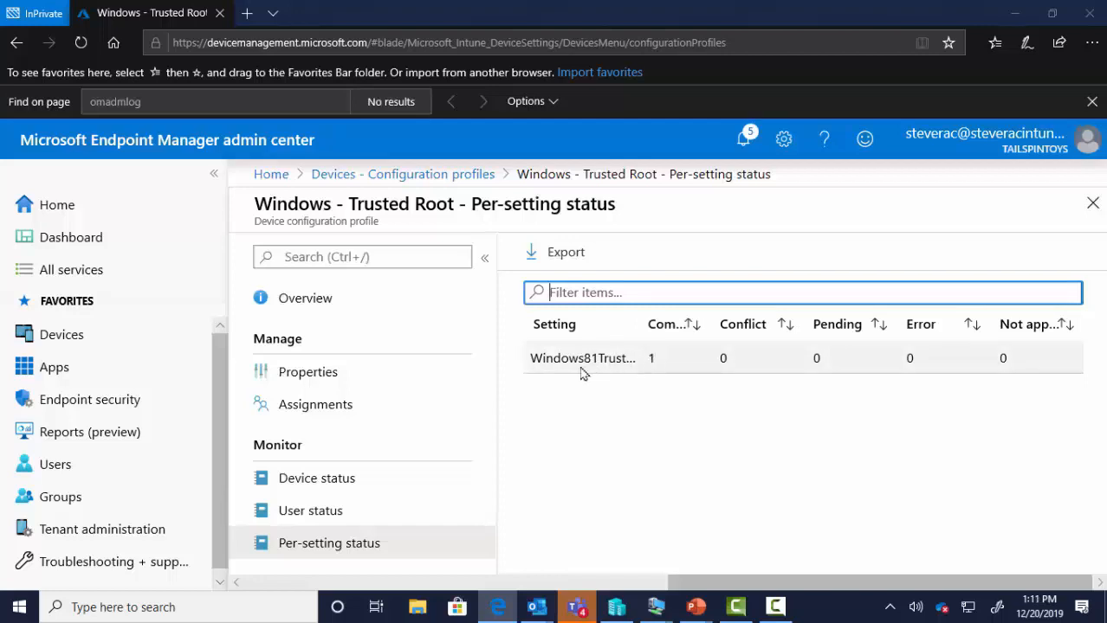
left_click(310, 379)
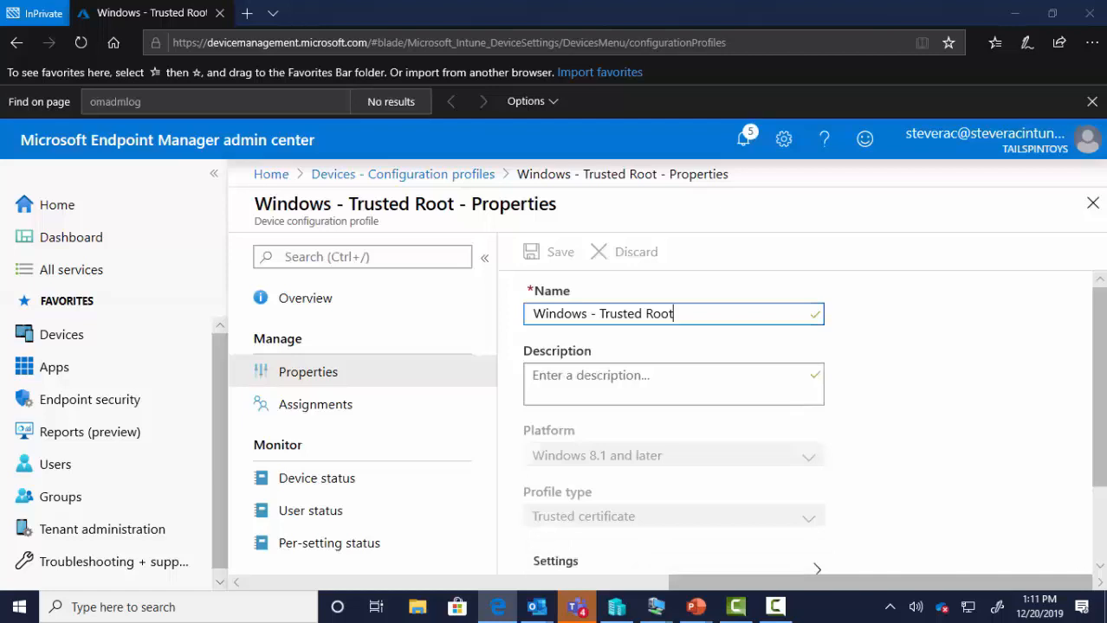
left_click(656, 608)
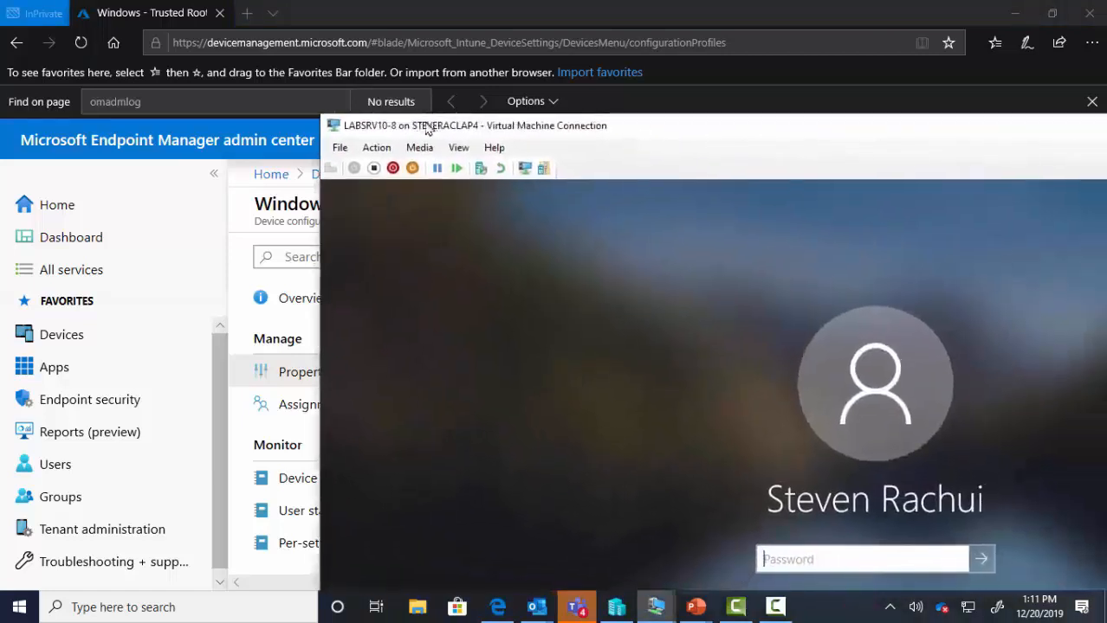
- Sign in to the Windows VM and find the tailspintoys-LABSRVDC0-CA-2 certificate in certmgr
double_click(425, 129)
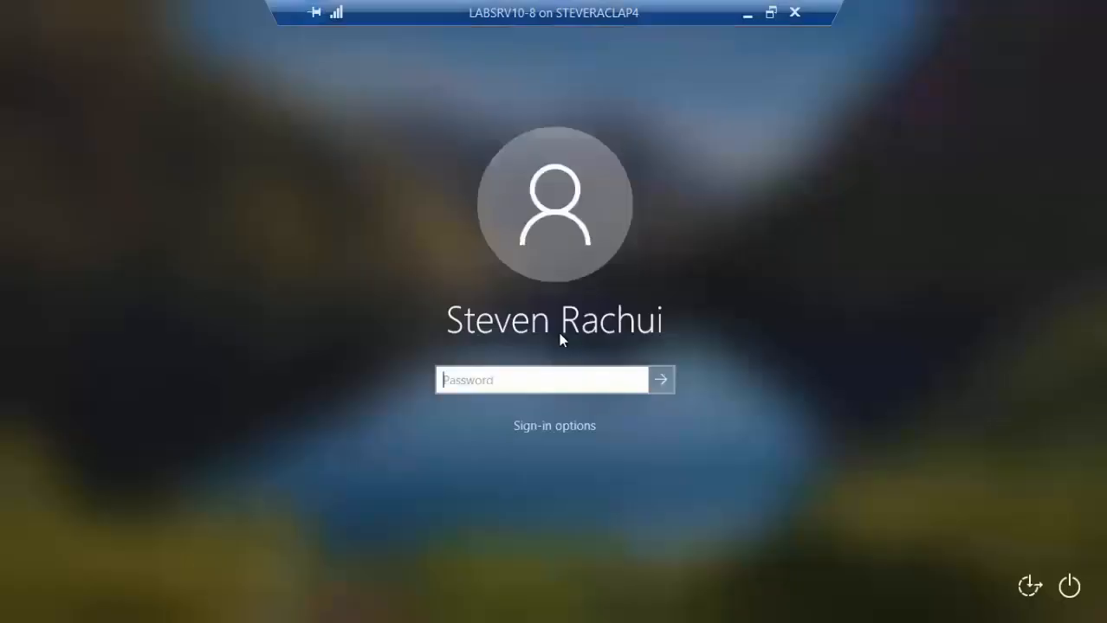
type("•")
key("Return")
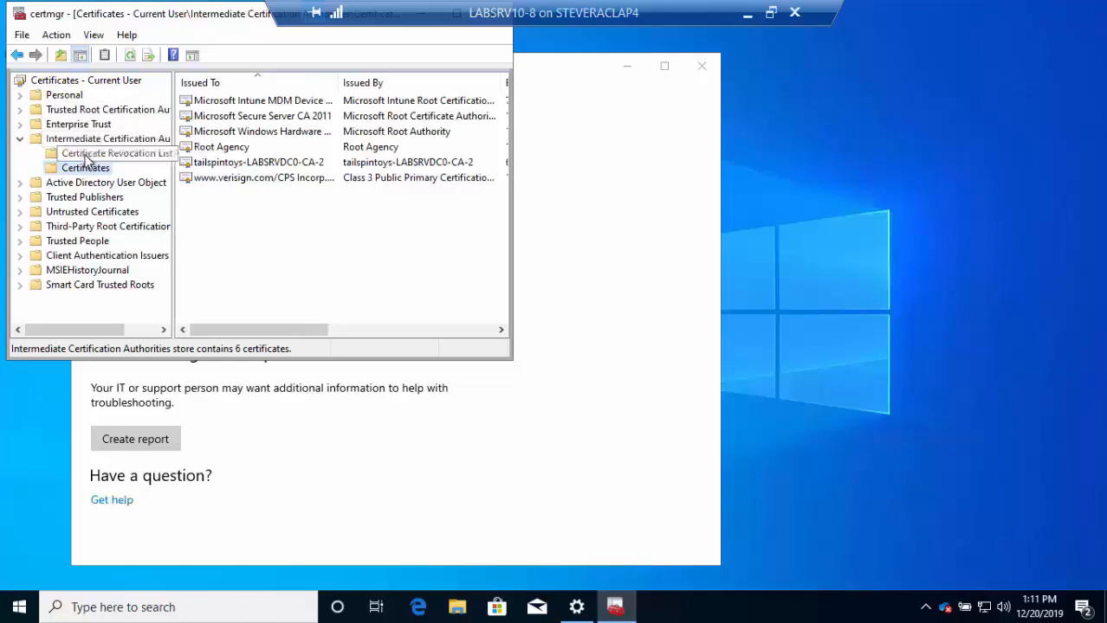
left_click(277, 165)
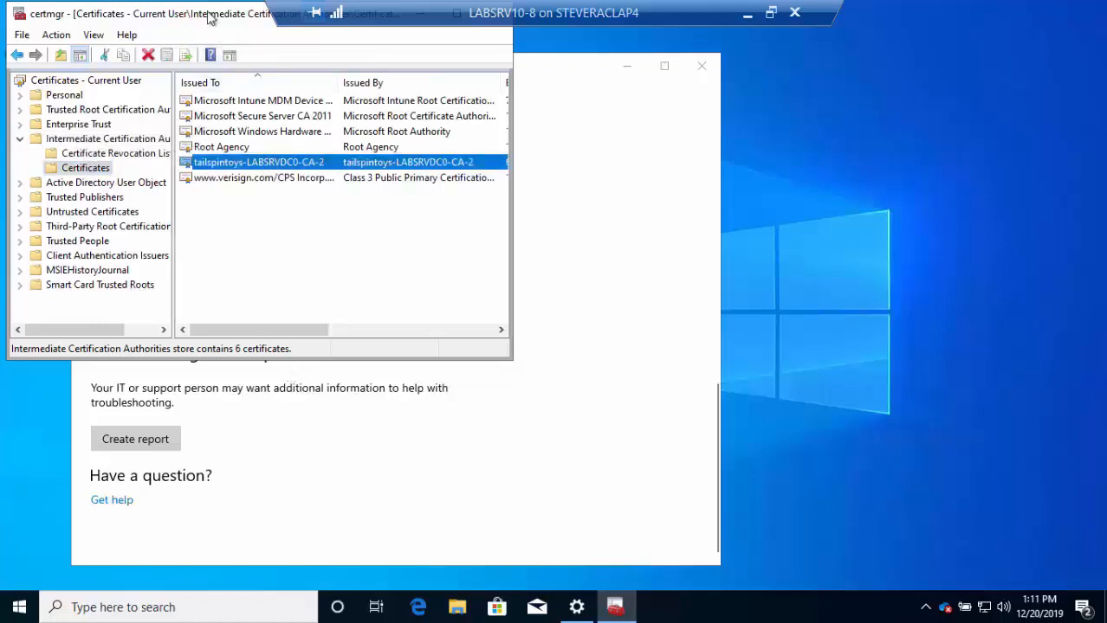
left_click_drag(208, 19, 285, 113)
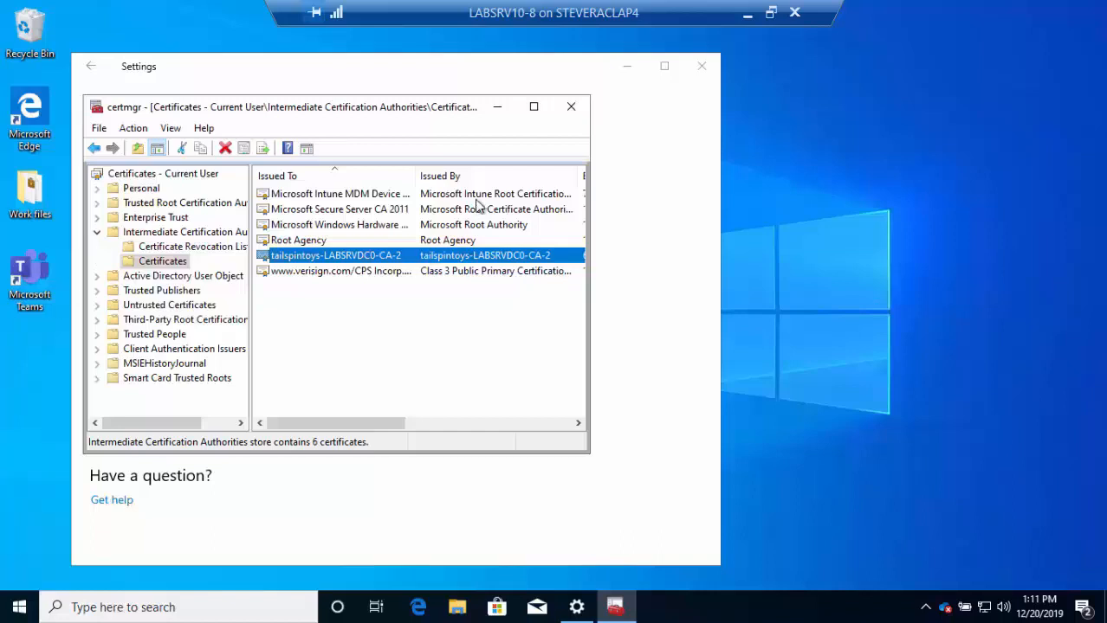
- Close the certificate manager and Settings, then minimize the remote session
left_click(570, 107)
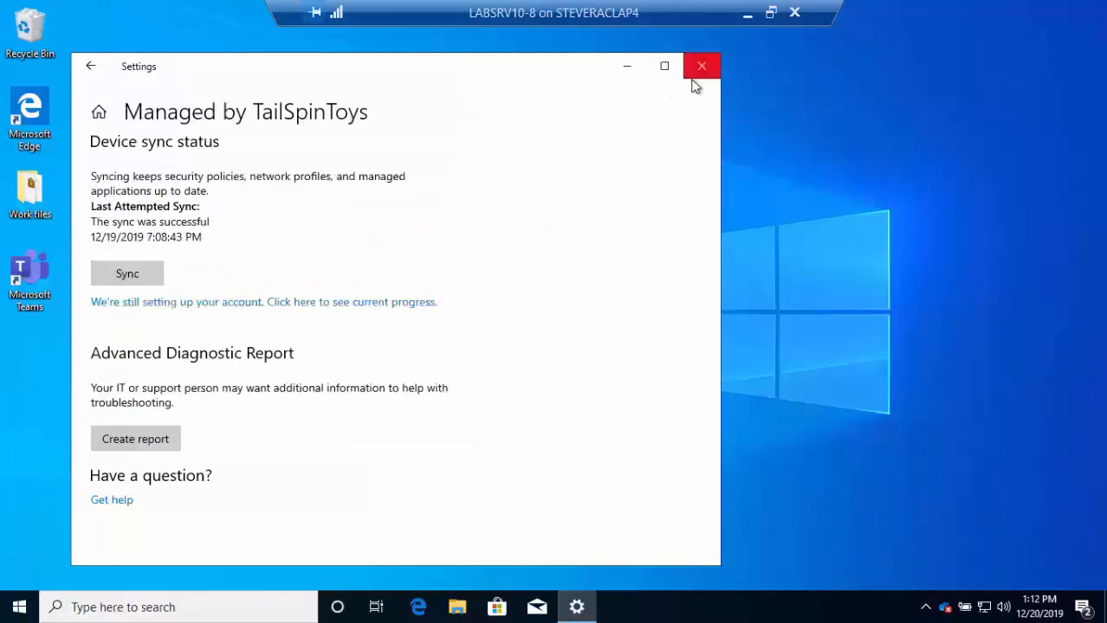
left_click(700, 68)
left_click(749, 13)
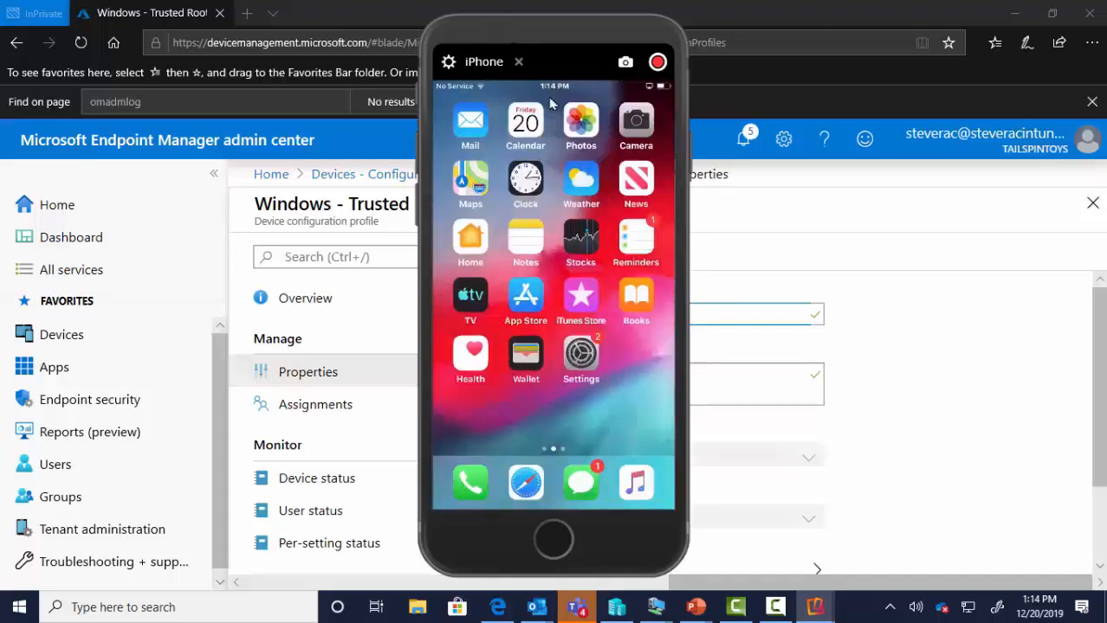
left_click_drag(494, 30, 0, 35)
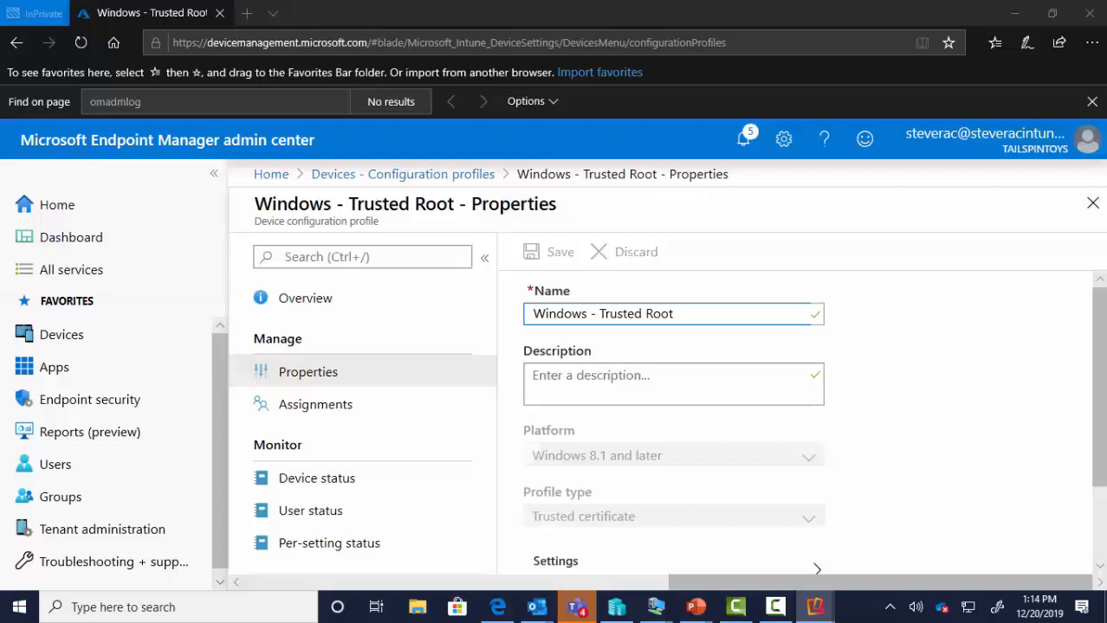
- Check the iOS - Trusted Root profile's device, user and per-setting status, then return to the profiles list
left_click(407, 177)
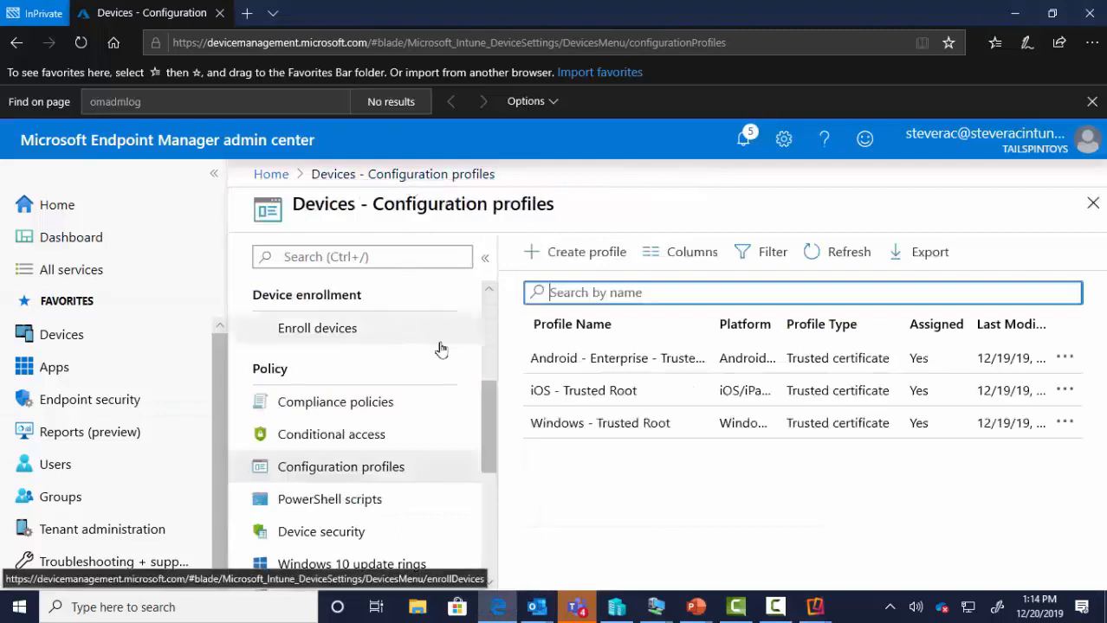
left_click(569, 392)
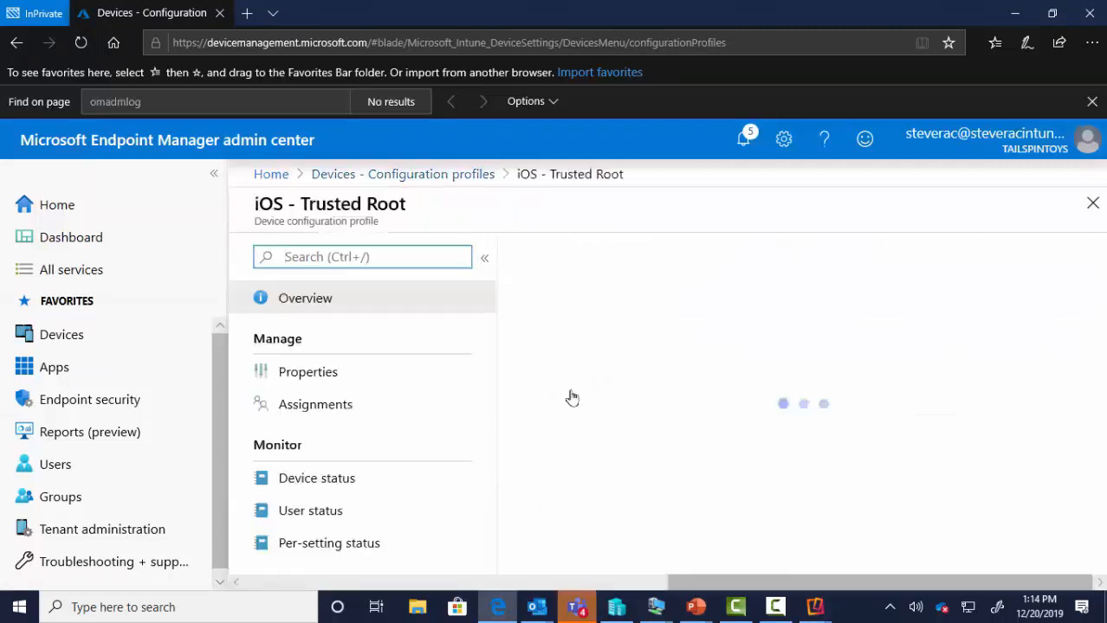
left_click(343, 479)
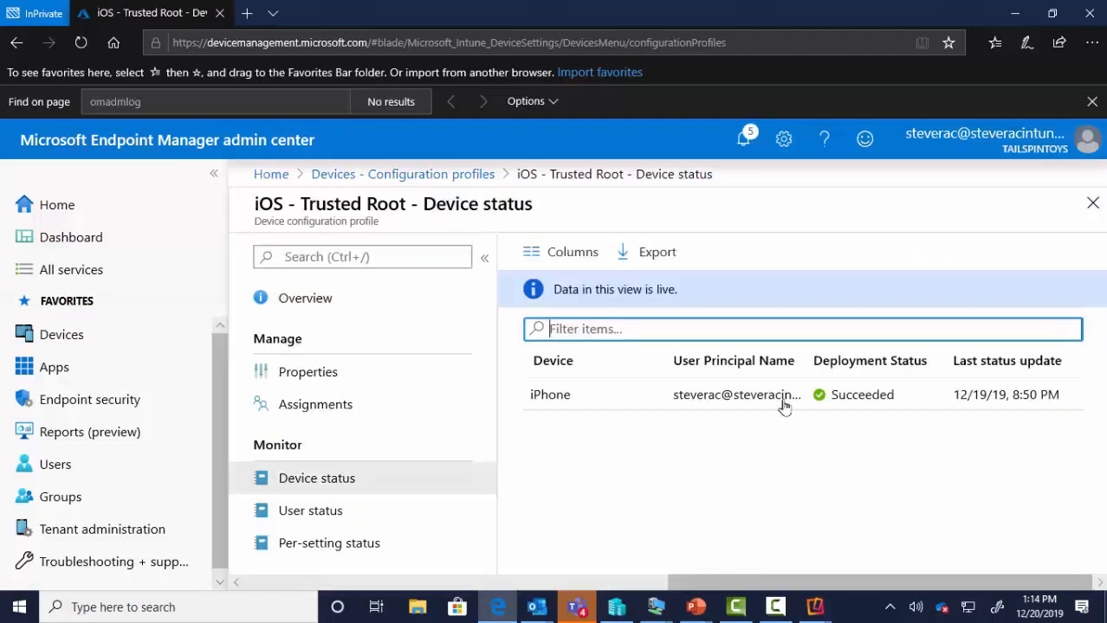
left_click(317, 517)
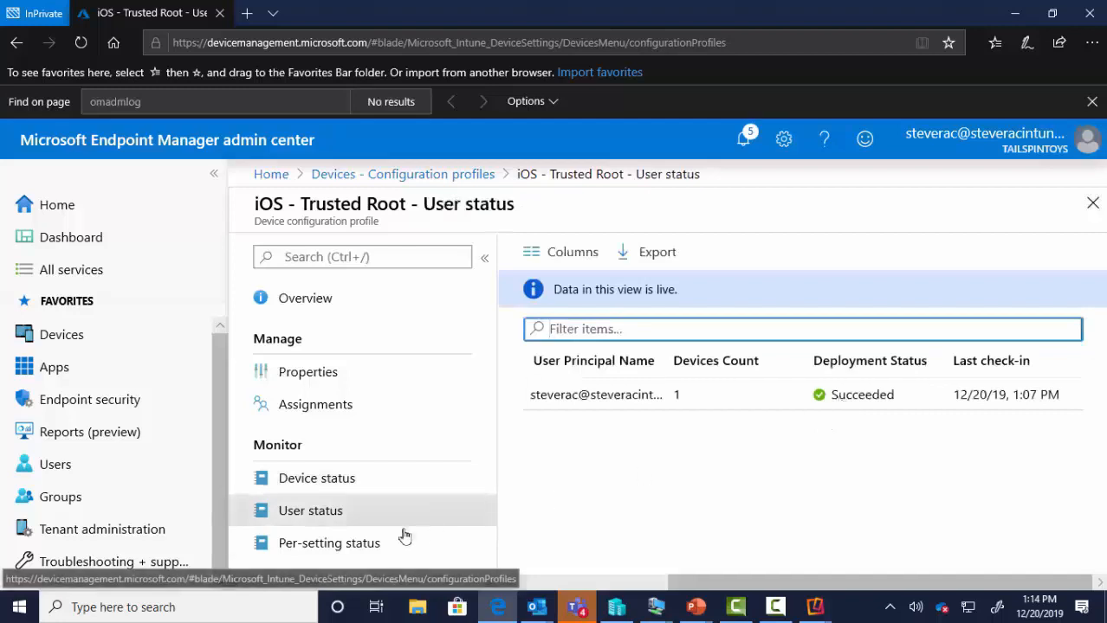
left_click(356, 544)
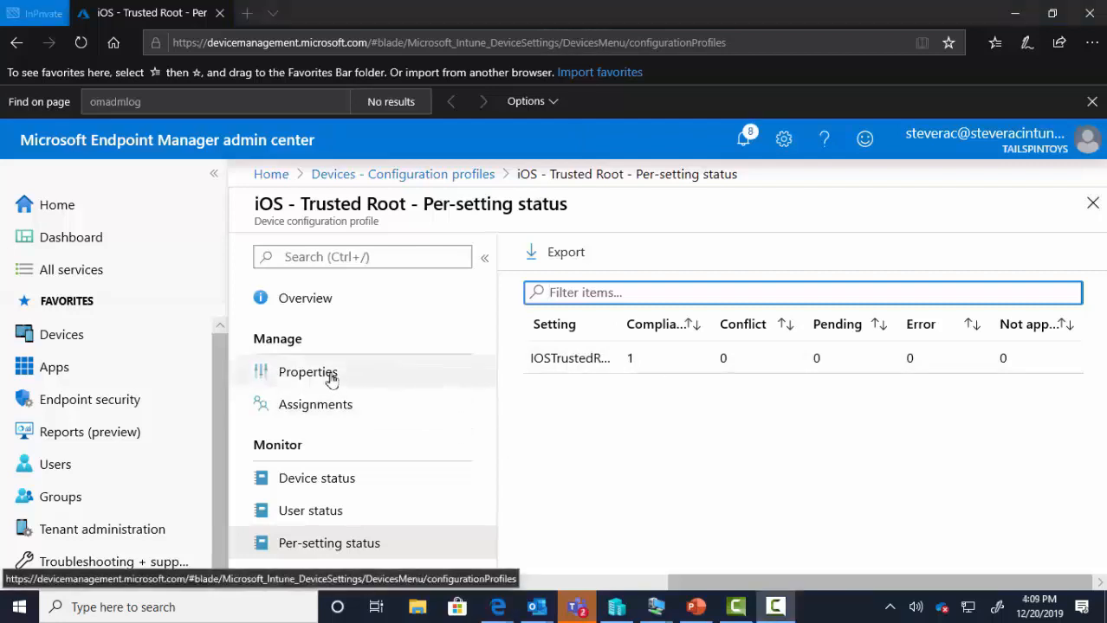
left_click(433, 182)
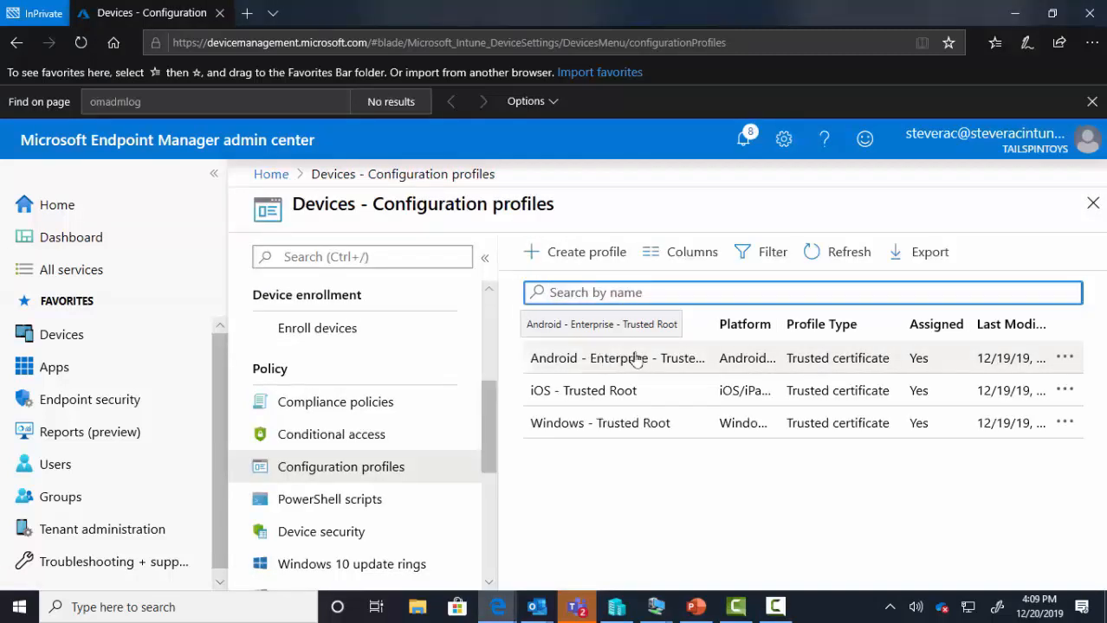
- Delete the Android - Enterprise trusted root profile
left_click(1066, 360)
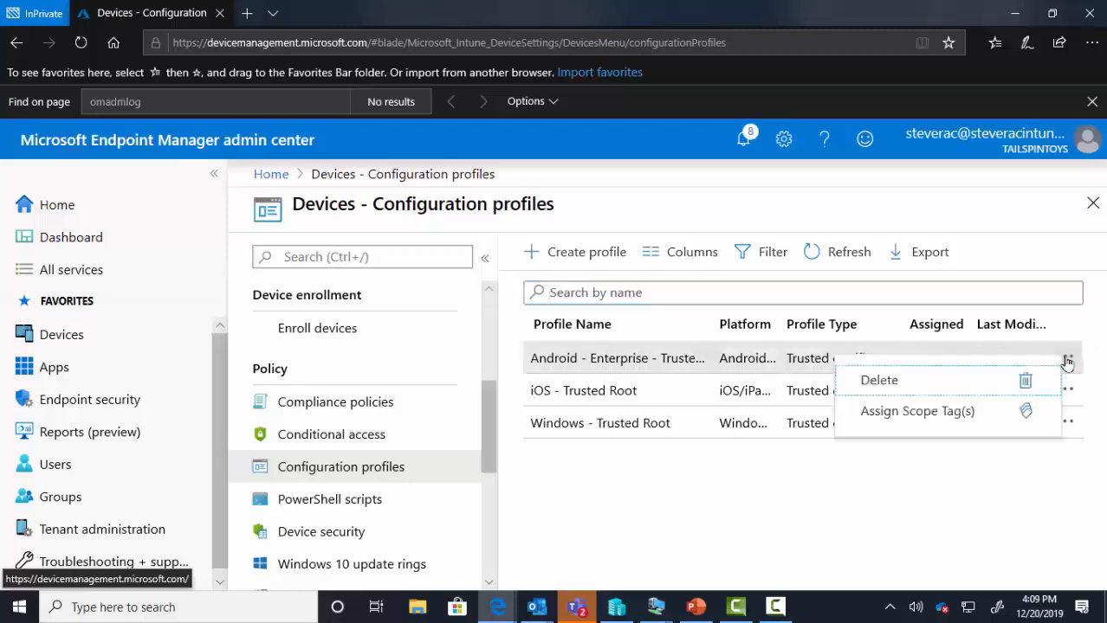
left_click(876, 381)
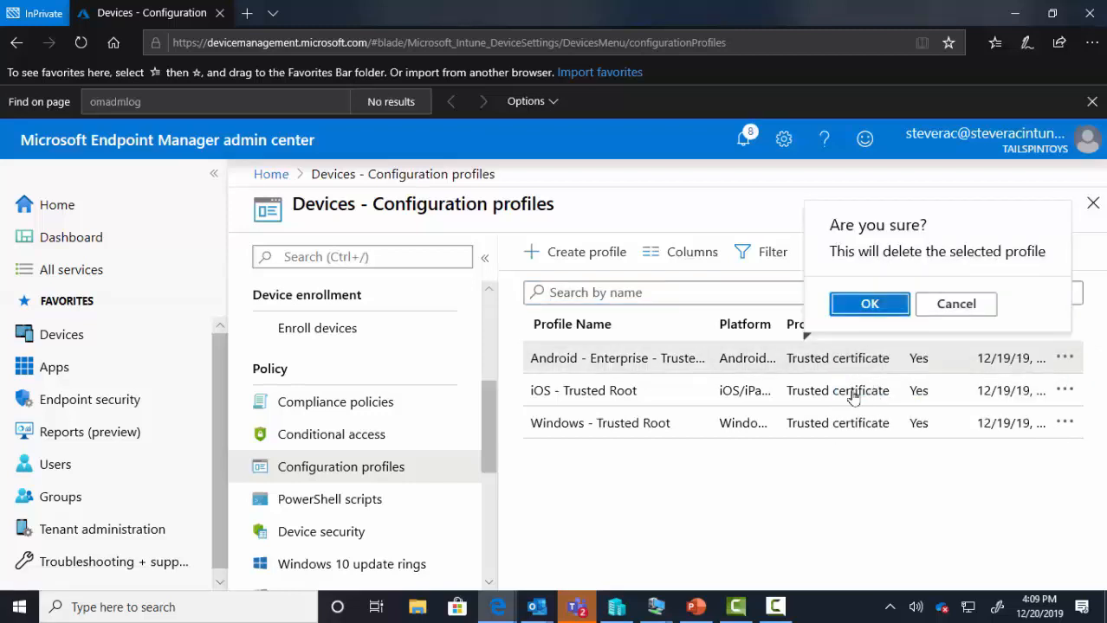
left_click(866, 305)
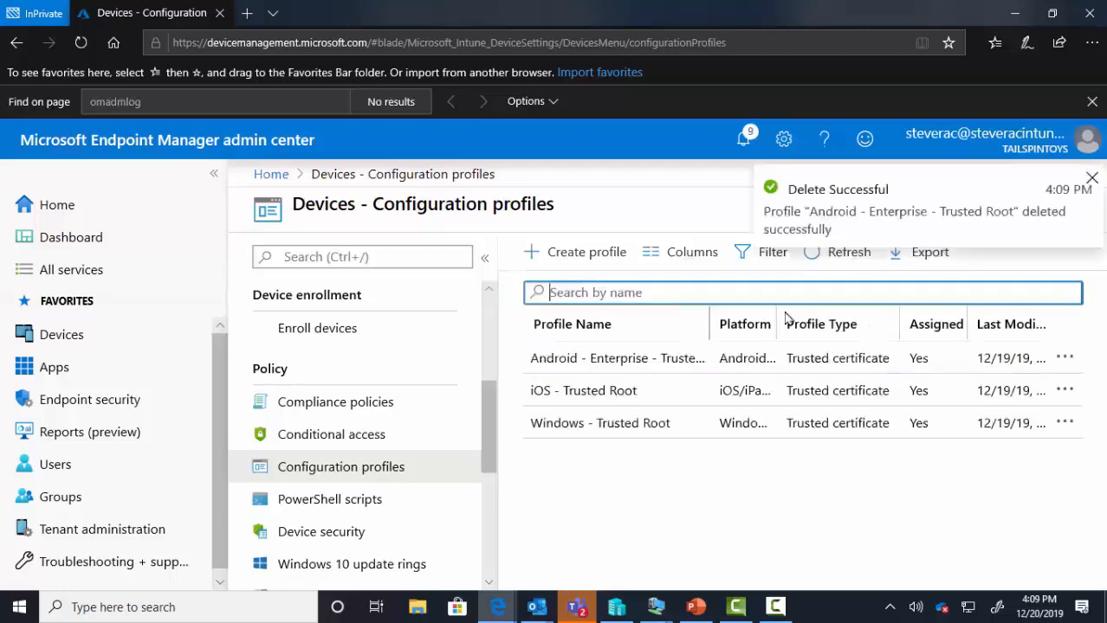
- Start a profile named 'Android - Device Admin - Trusted Cert' for Android device administrator, type Trusted certificate
left_click(595, 253)
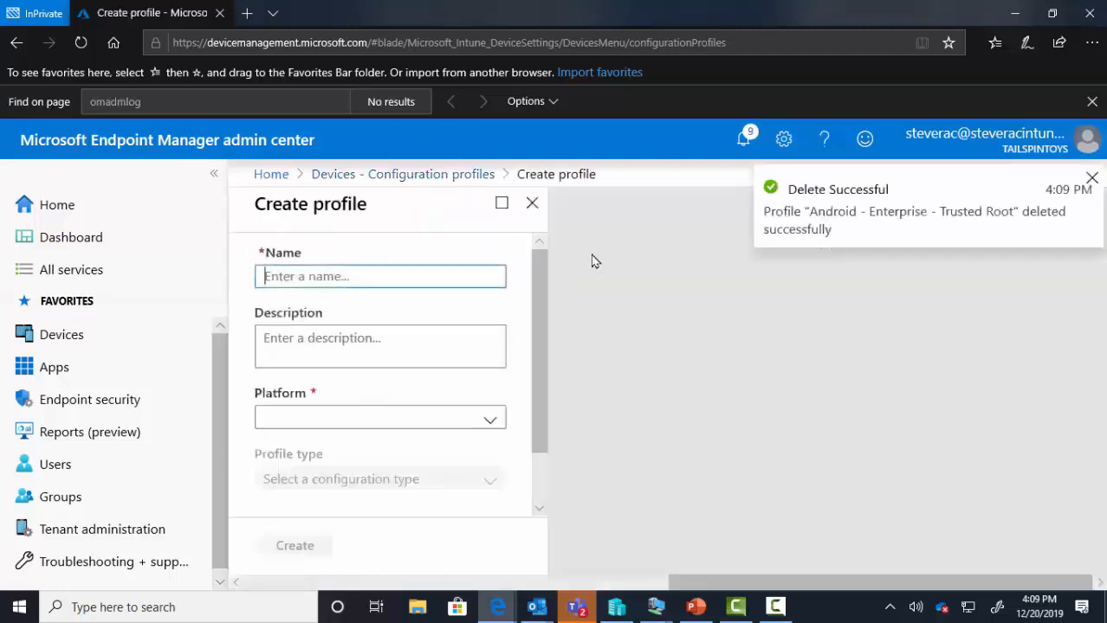
type("Andr")
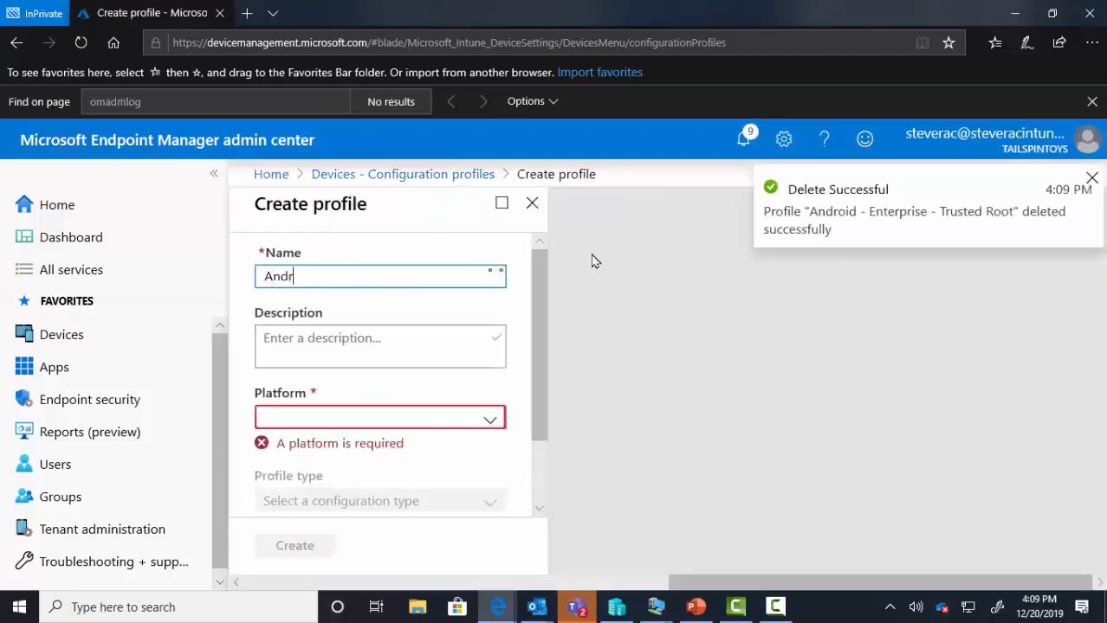
type("oid - Dev")
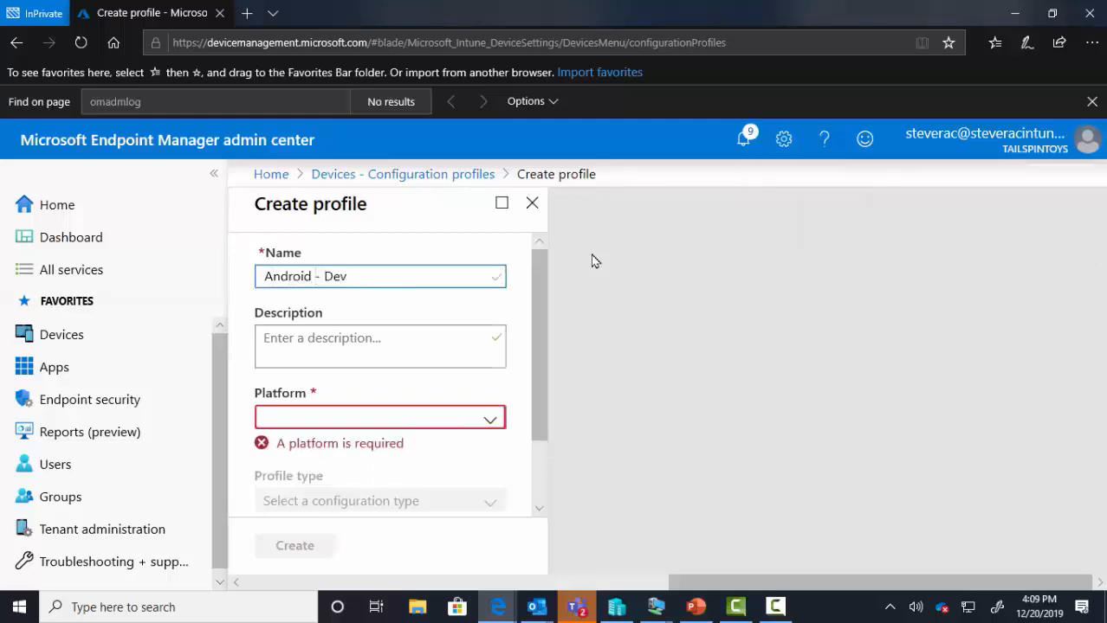
type("ice Admin - Truste")
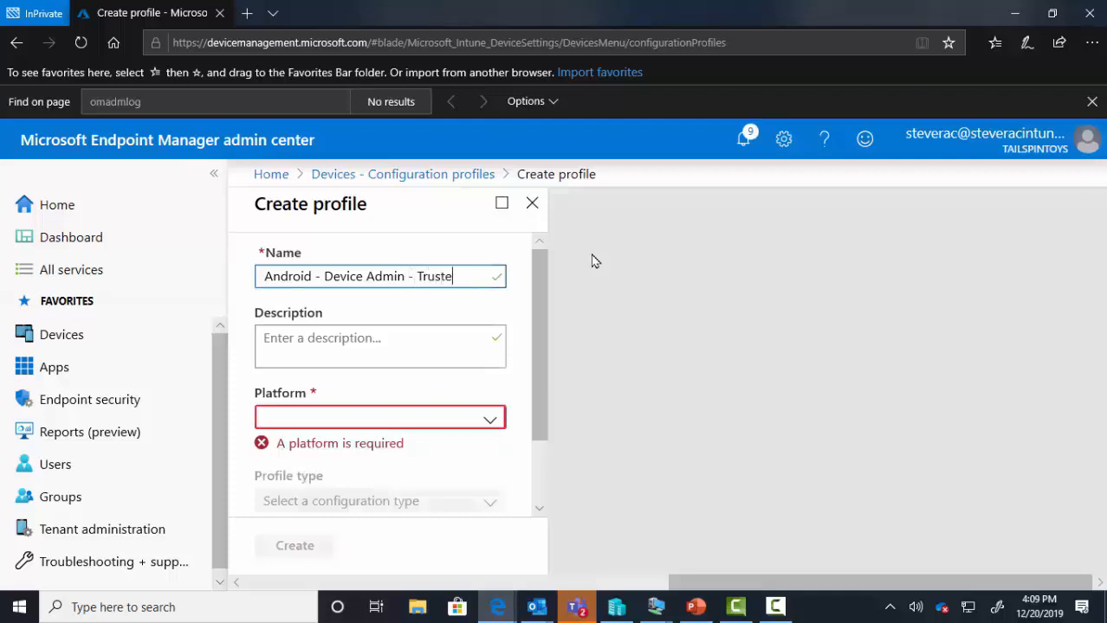
key("BackSpace")
type("ed Cert")
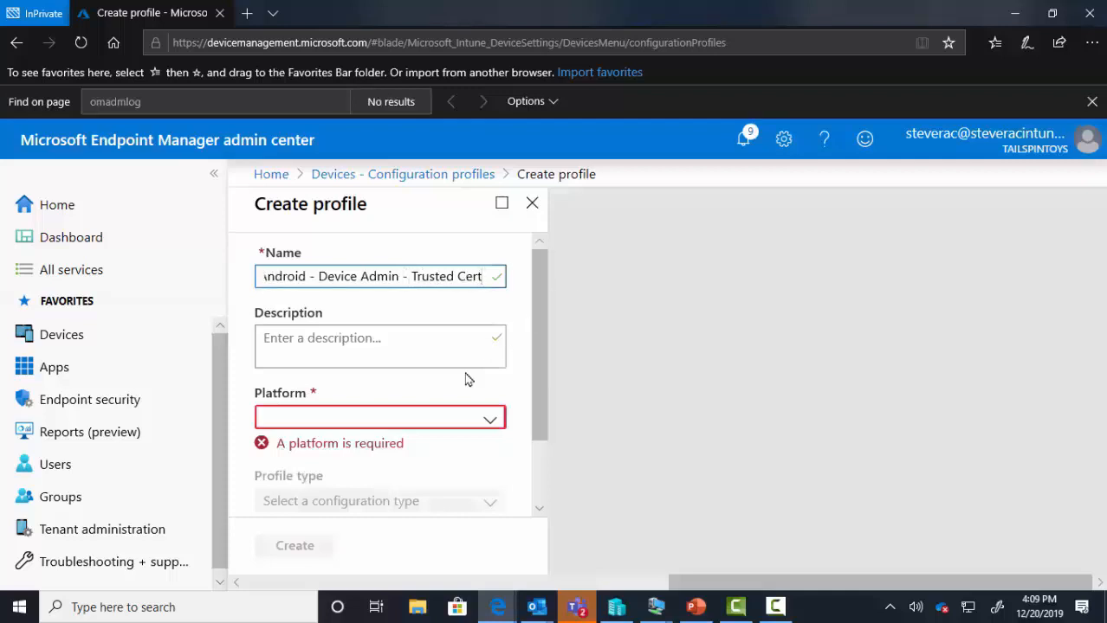
left_click(399, 421)
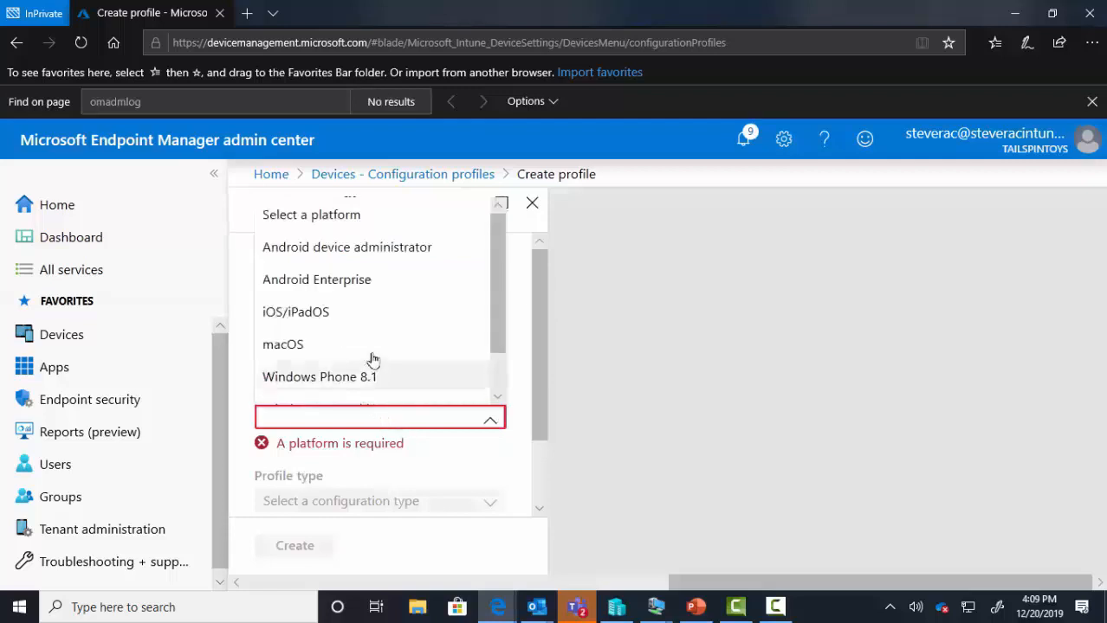
left_click(369, 250)
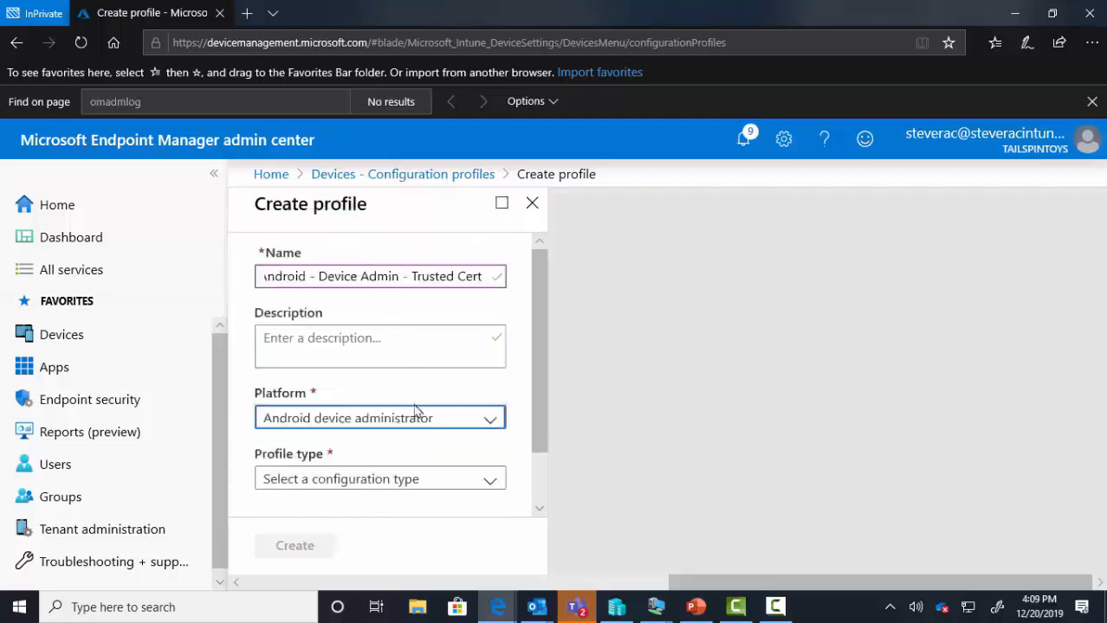
left_click(396, 485)
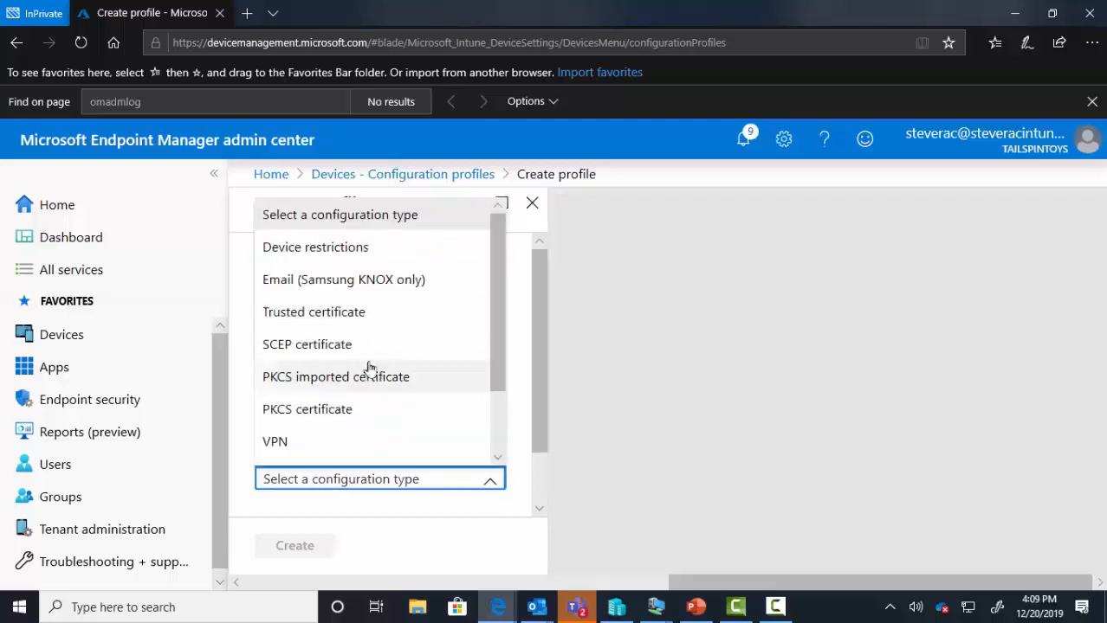
left_click(325, 321)
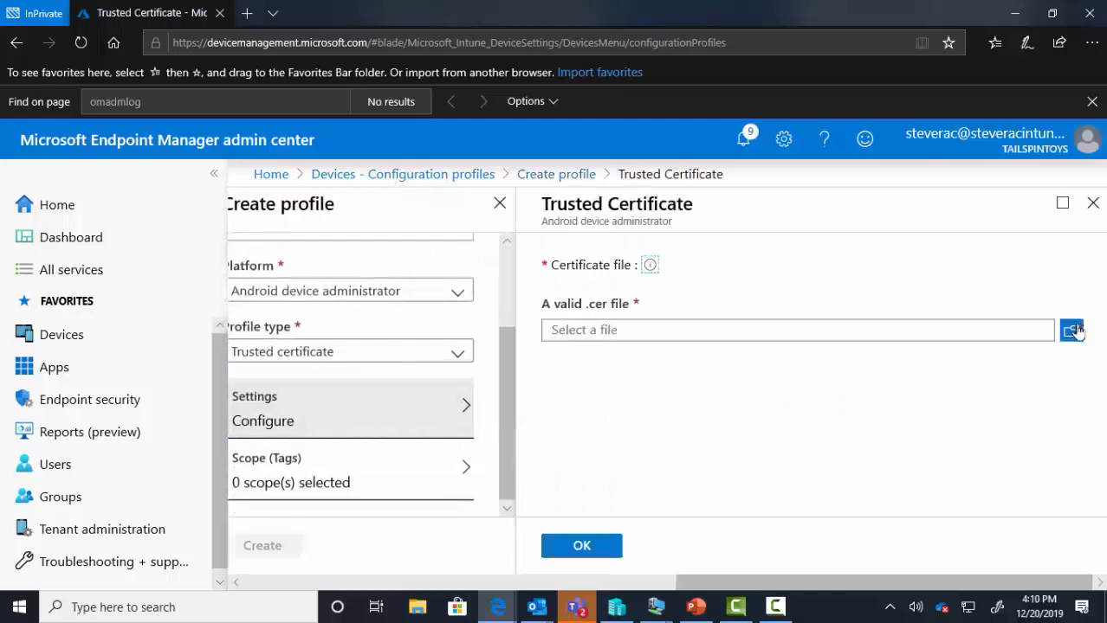
- Upload root.cer from the Desktop, create the profile, and go to its Assignments
left_click(1074, 330)
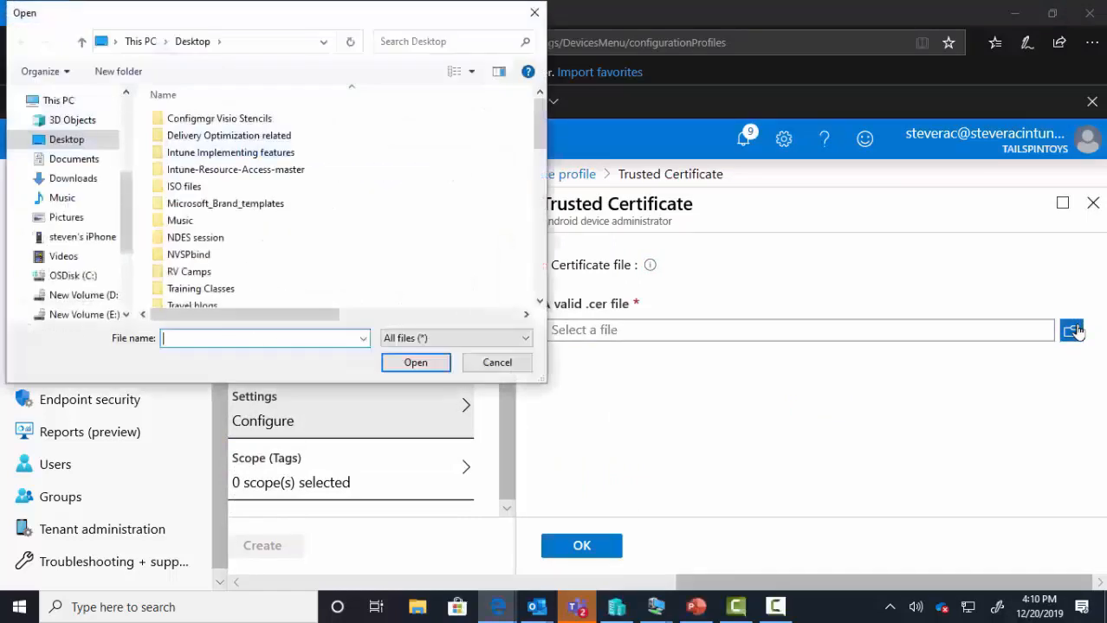
left_click(450, 41)
type("root.")
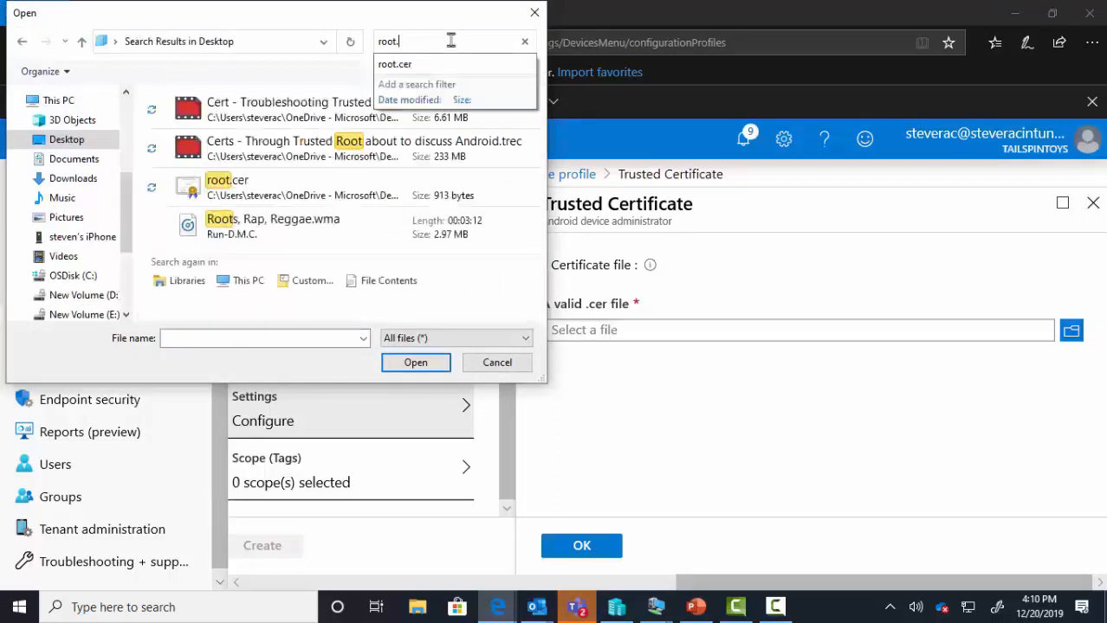
double_click(342, 184)
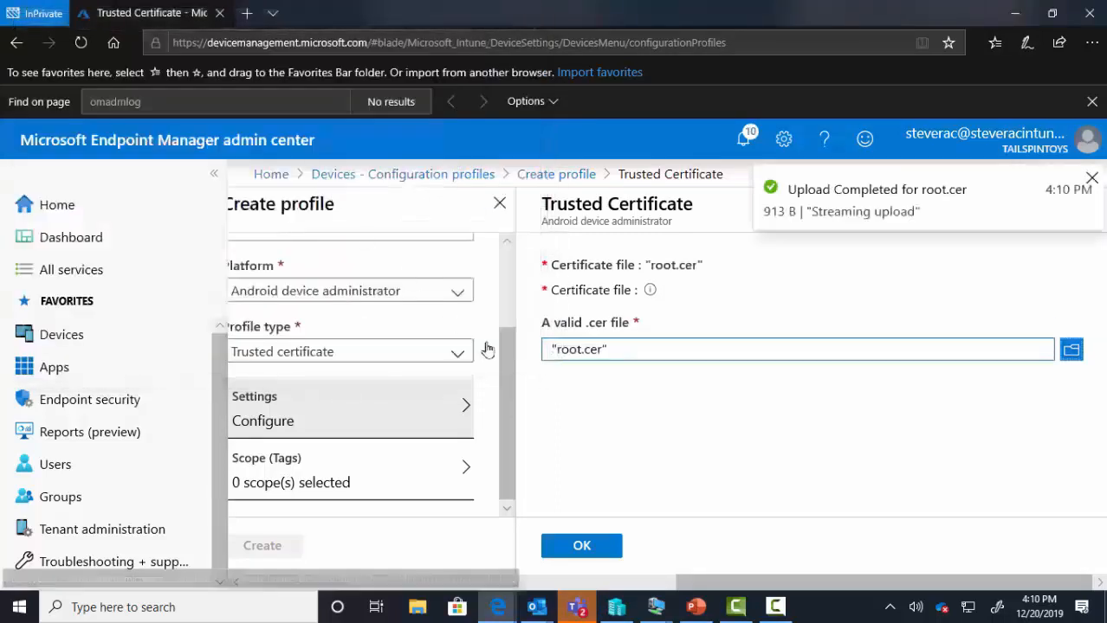
left_click(590, 544)
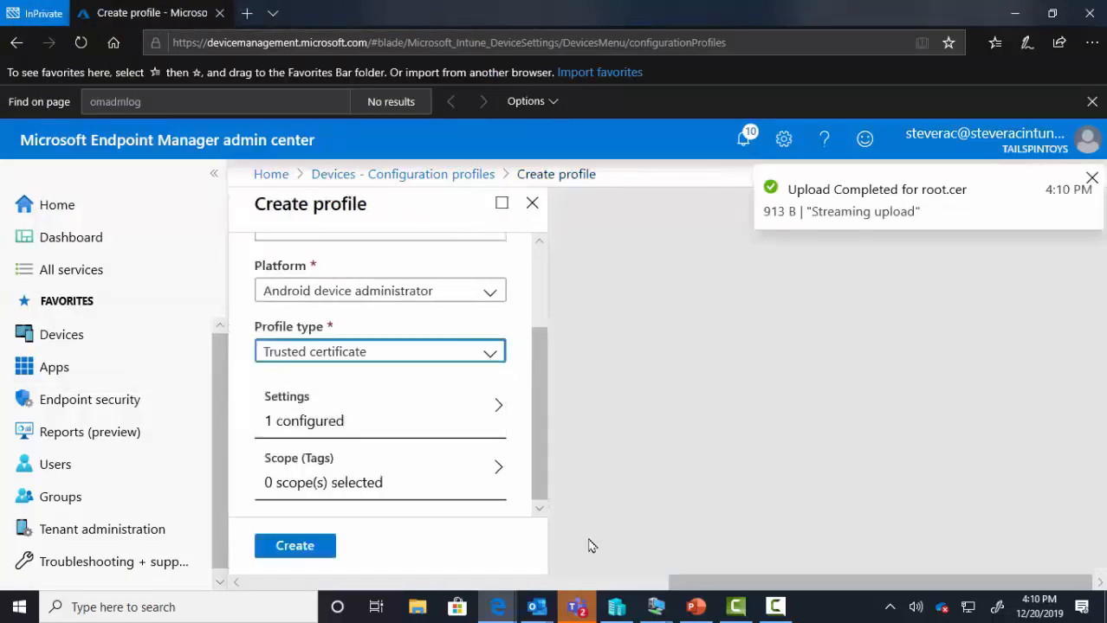
left_click(311, 548)
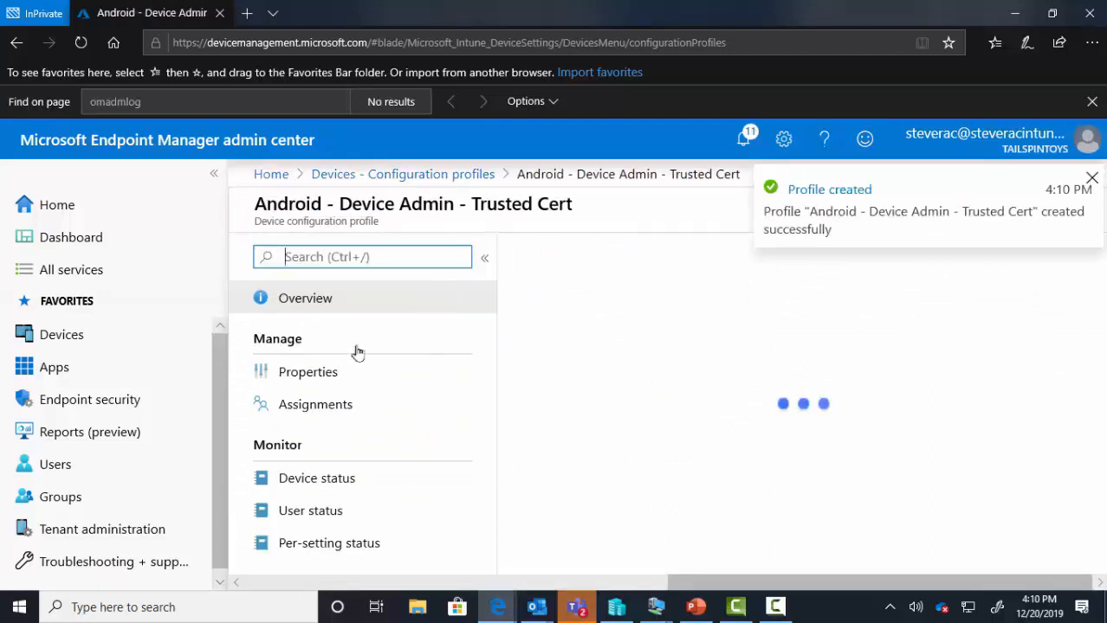
left_click(327, 404)
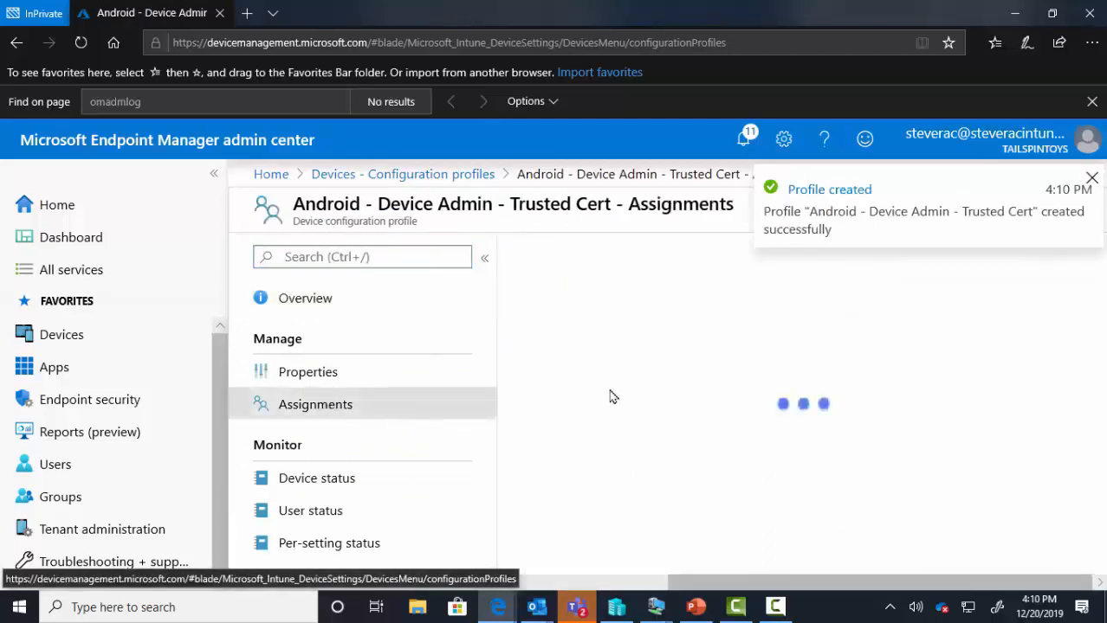
- Assign the Trusted Cert profile to All Users, save, and return to Devices overview
left_click(639, 375)
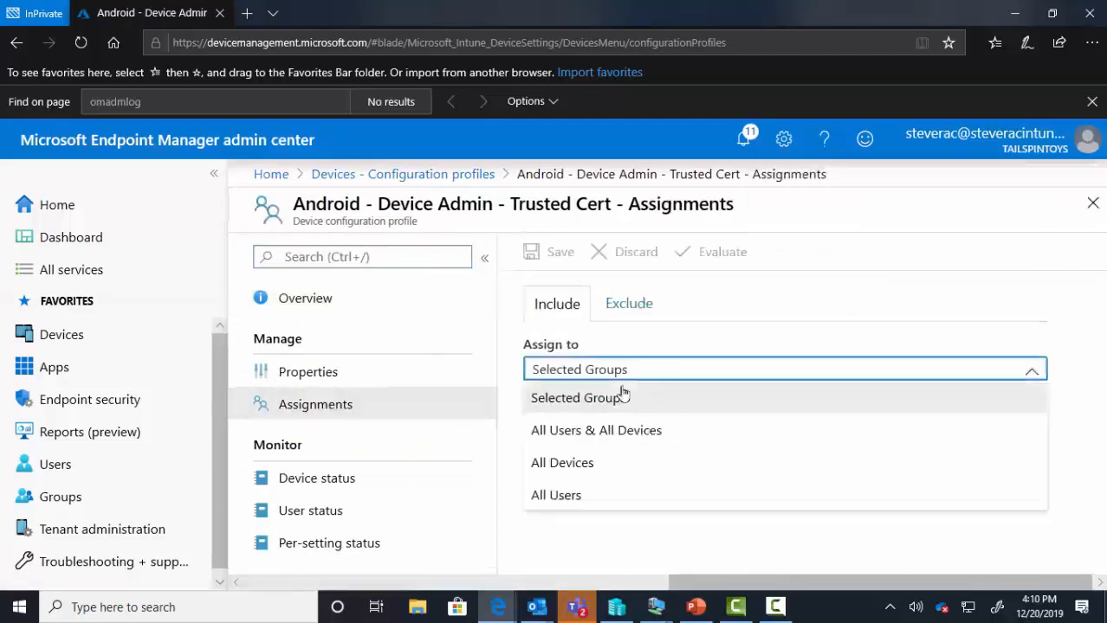
left_click(585, 495)
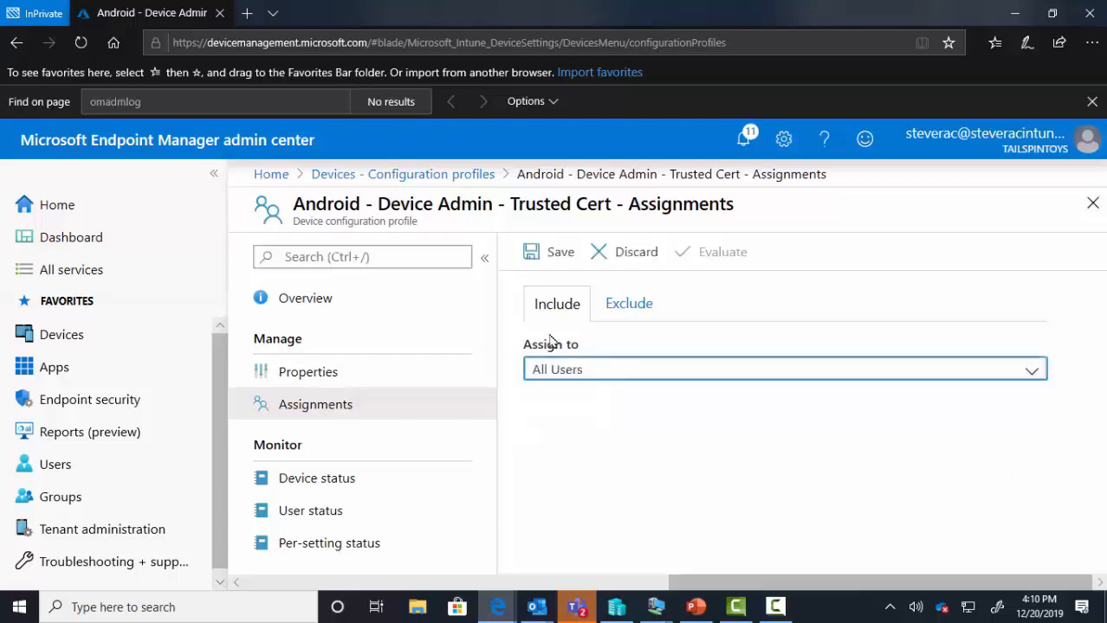
left_click(558, 251)
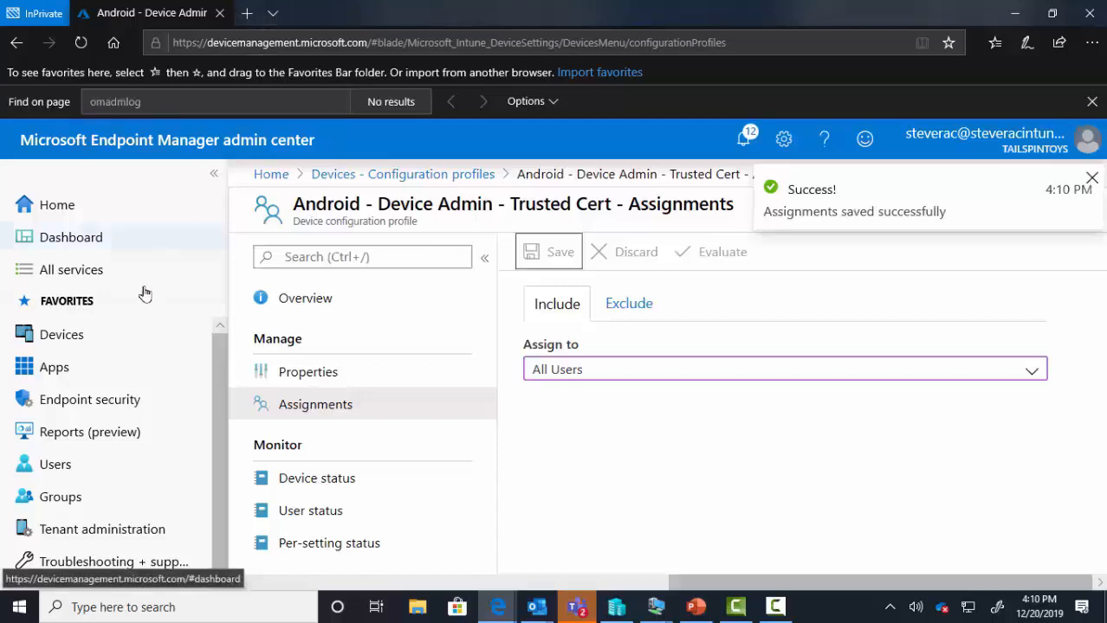
left_click(124, 334)
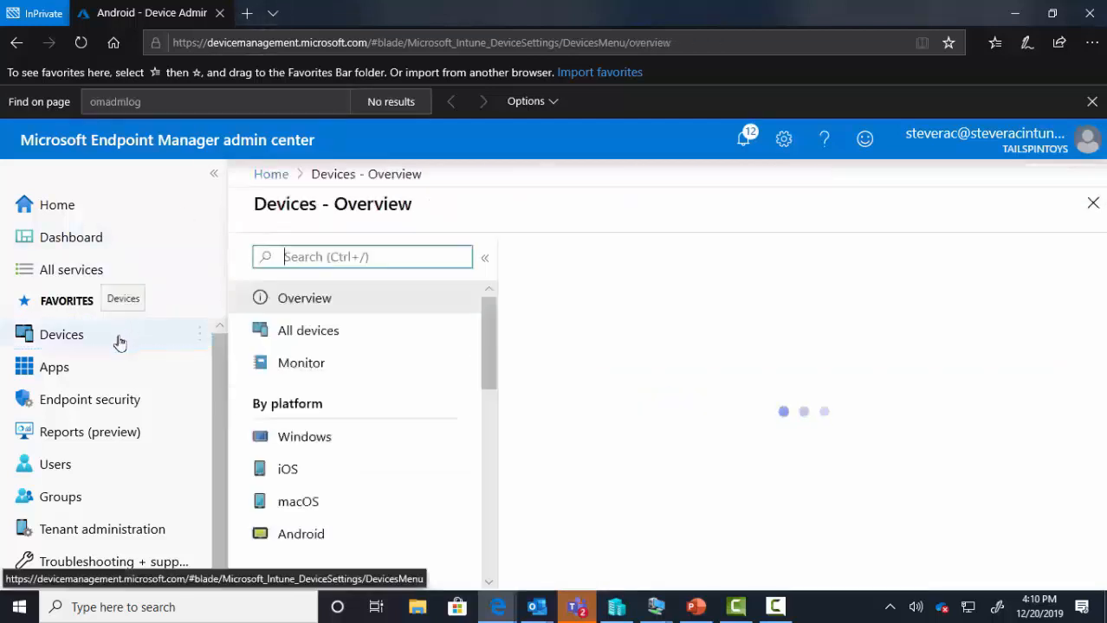
- Send a sync to the enrolled Lenovo Android tablet from All devices, then return to Devices
left_click(308, 335)
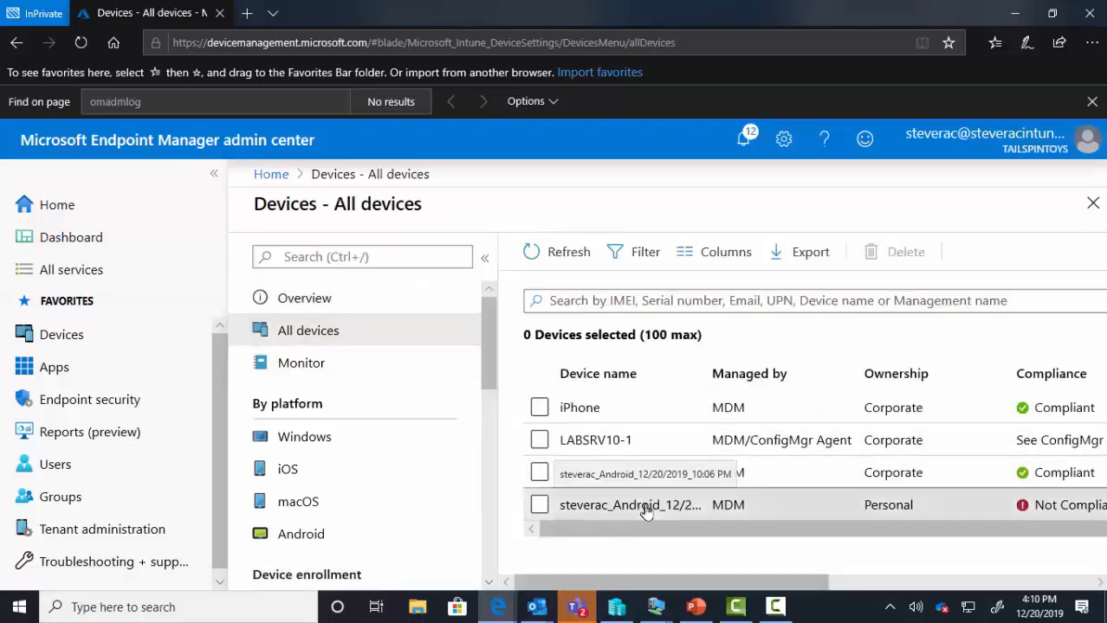
left_click(646, 510)
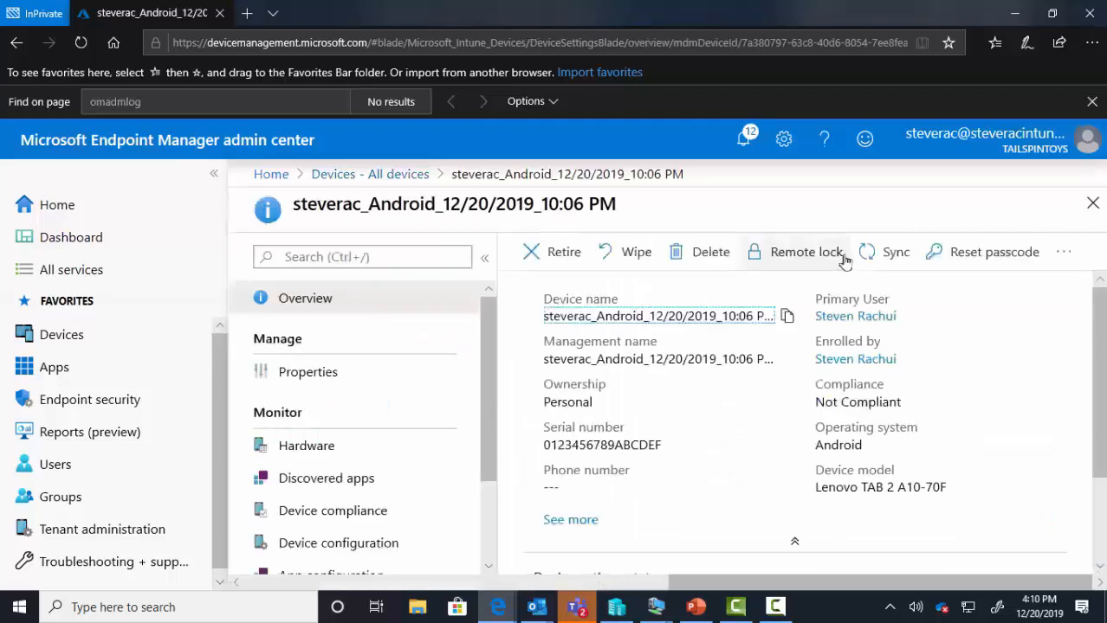
left_click(882, 257)
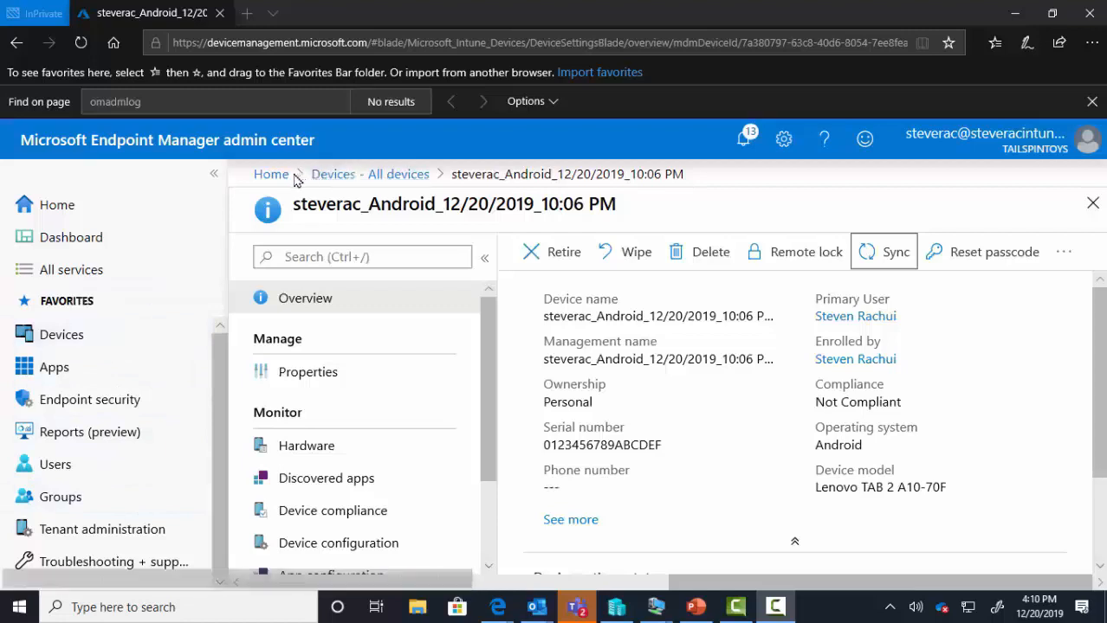
left_click(78, 344)
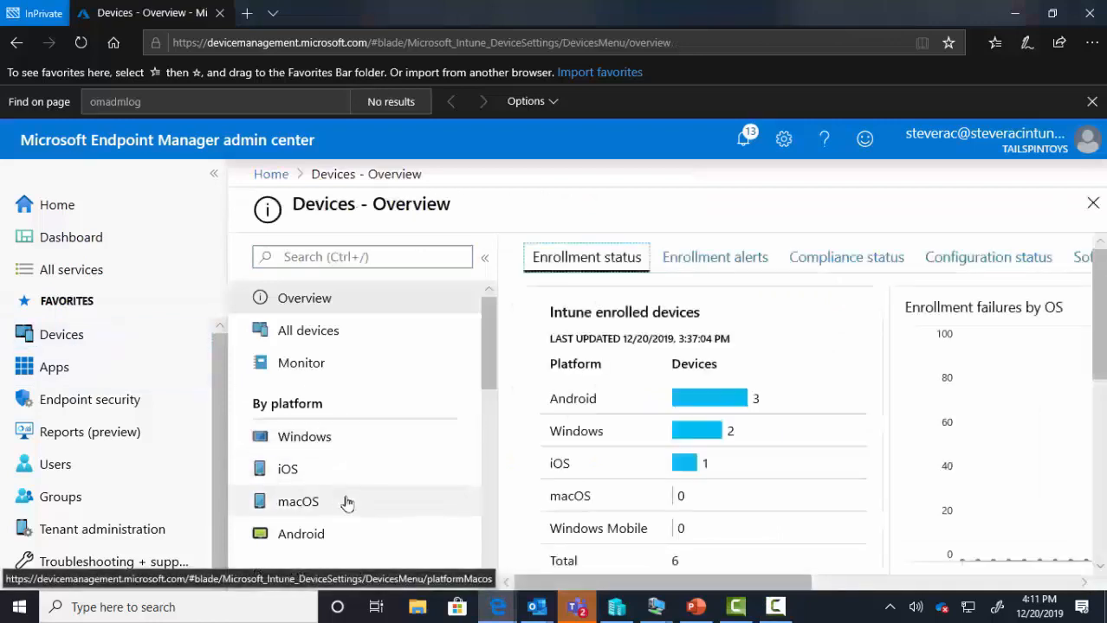
- Show the Configuration profiles list and drag the tablet's Cast Device window into view
scroll(346, 503, "down", 3)
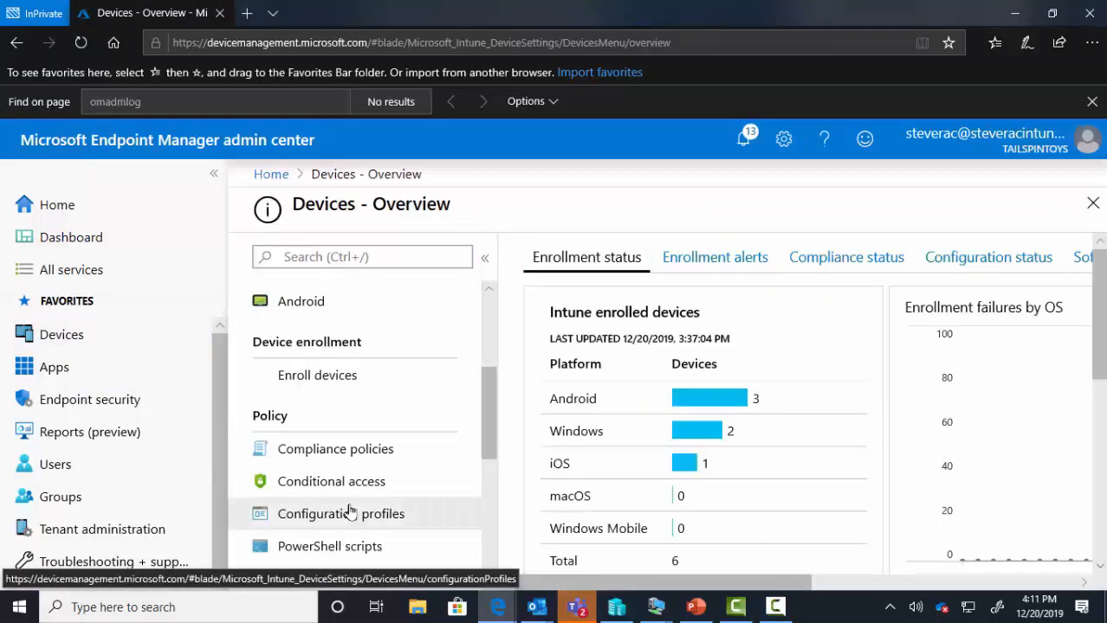
left_click(350, 512)
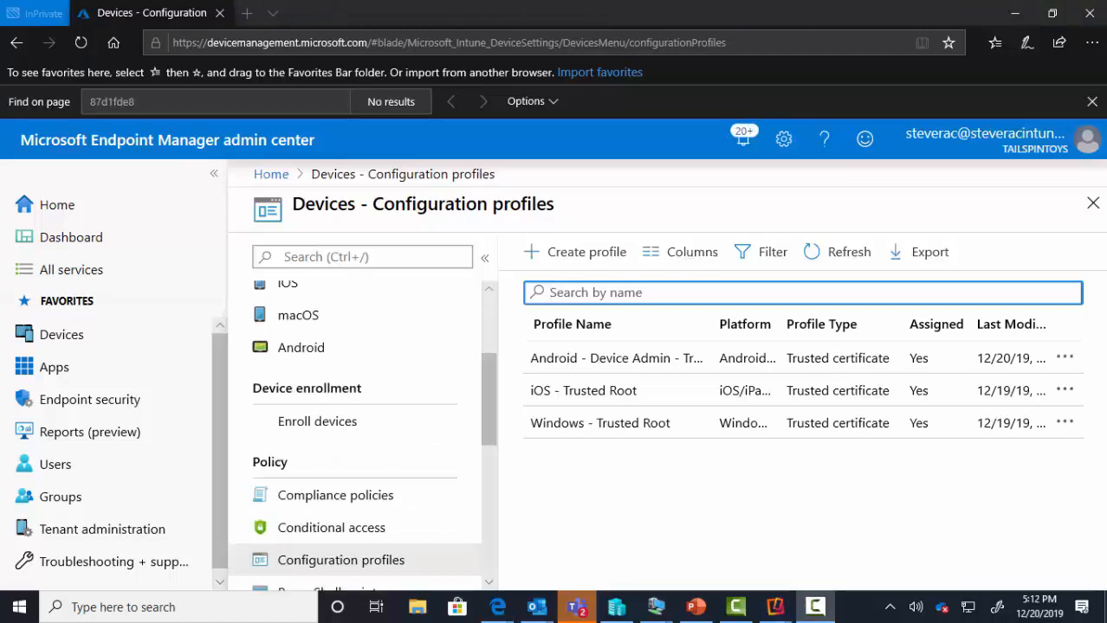
left_click_drag(1106, 115, 62, 94)
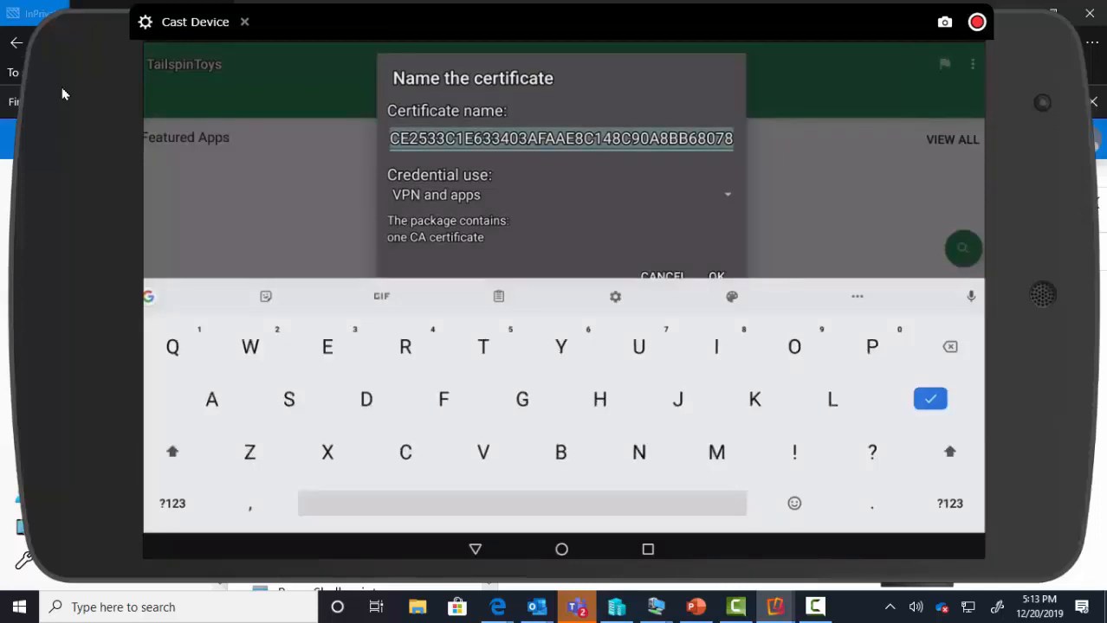
- Name the pushed certificate 'Tailspintoys Trusted Root Cert' and install it for VPN and apps
type("Ta")
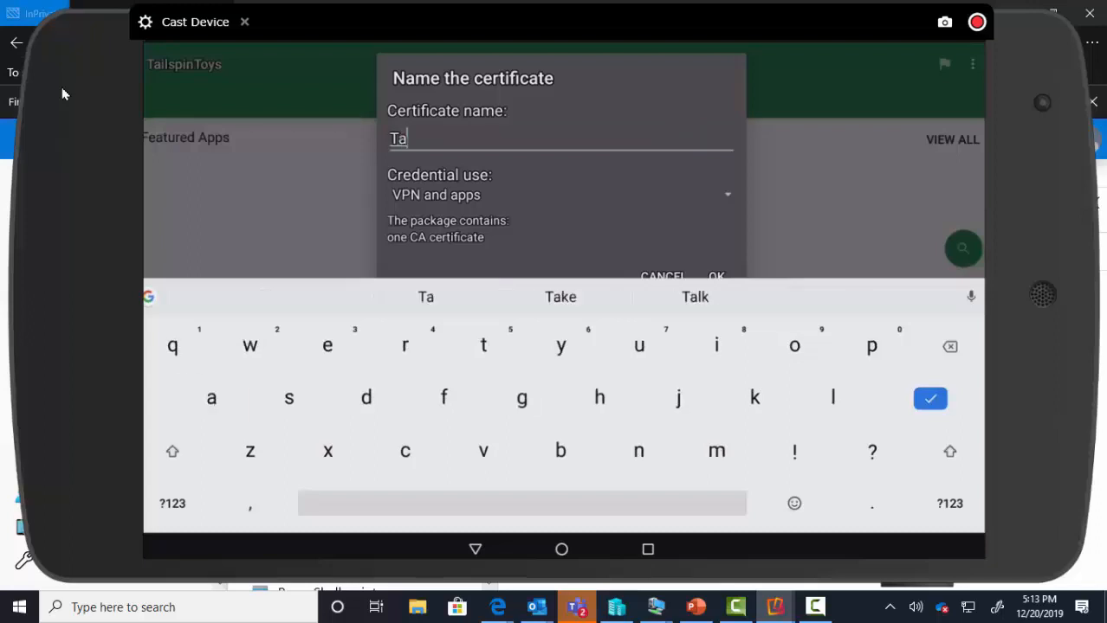
type("ils")
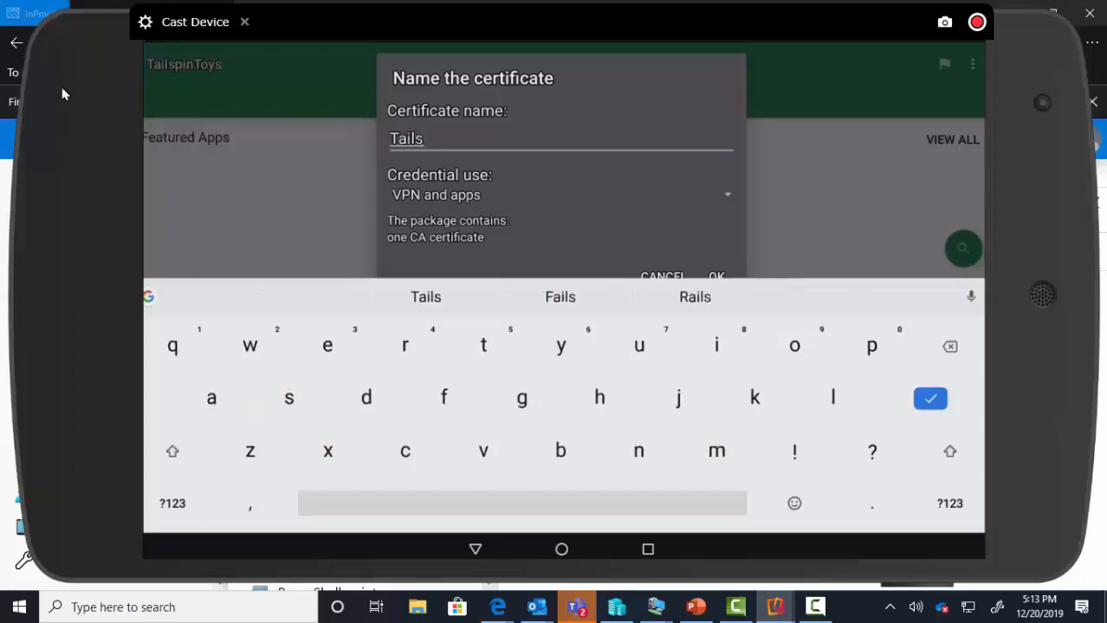
type("pin")
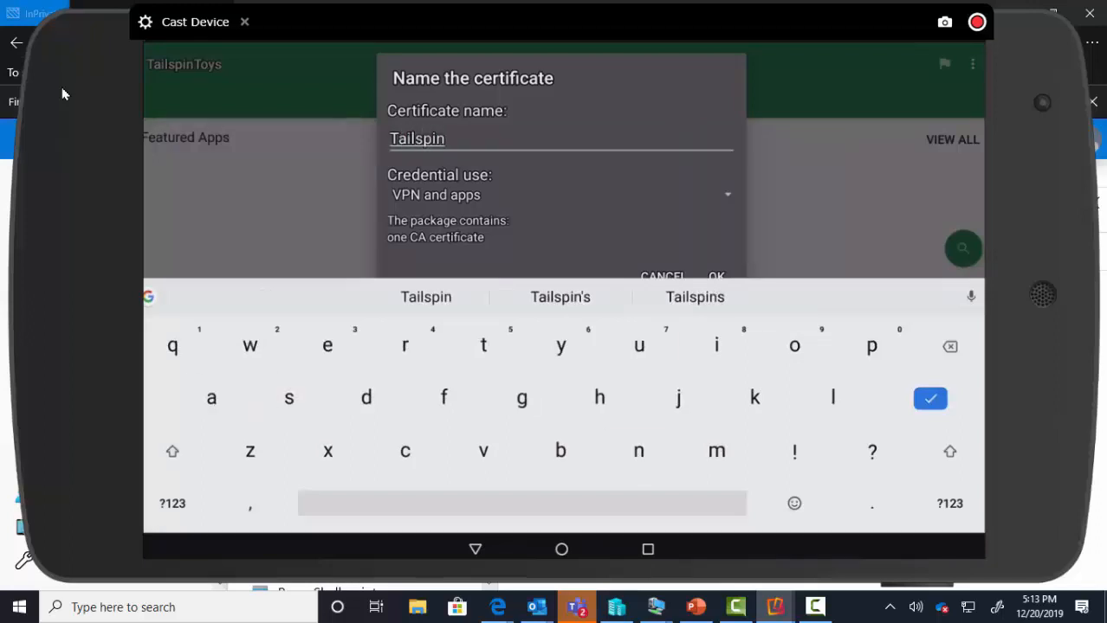
type("to")
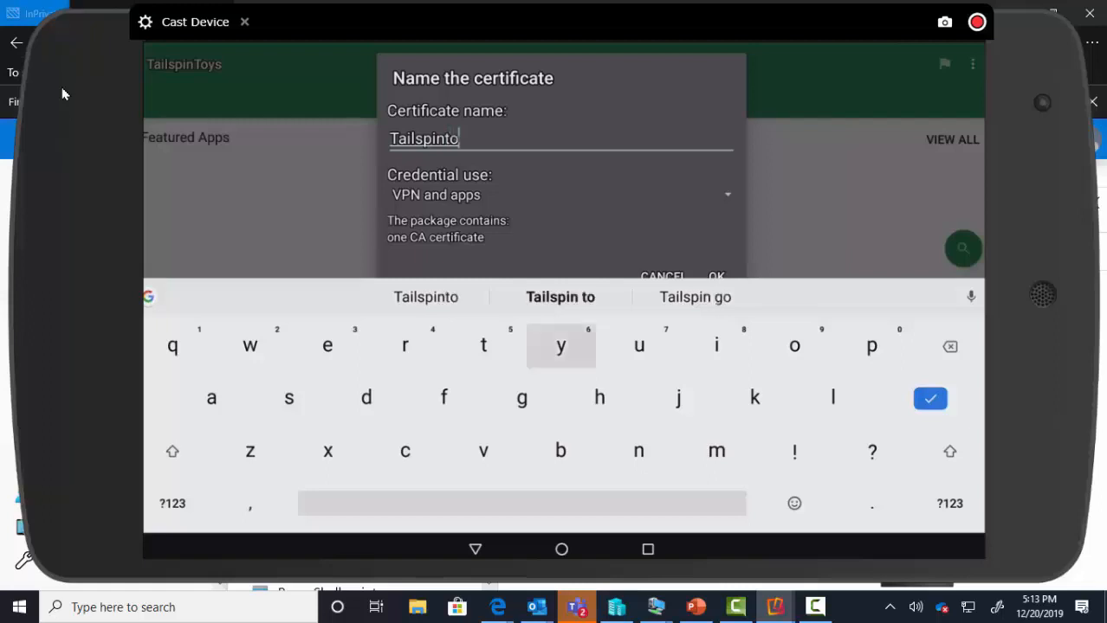
type("ys ")
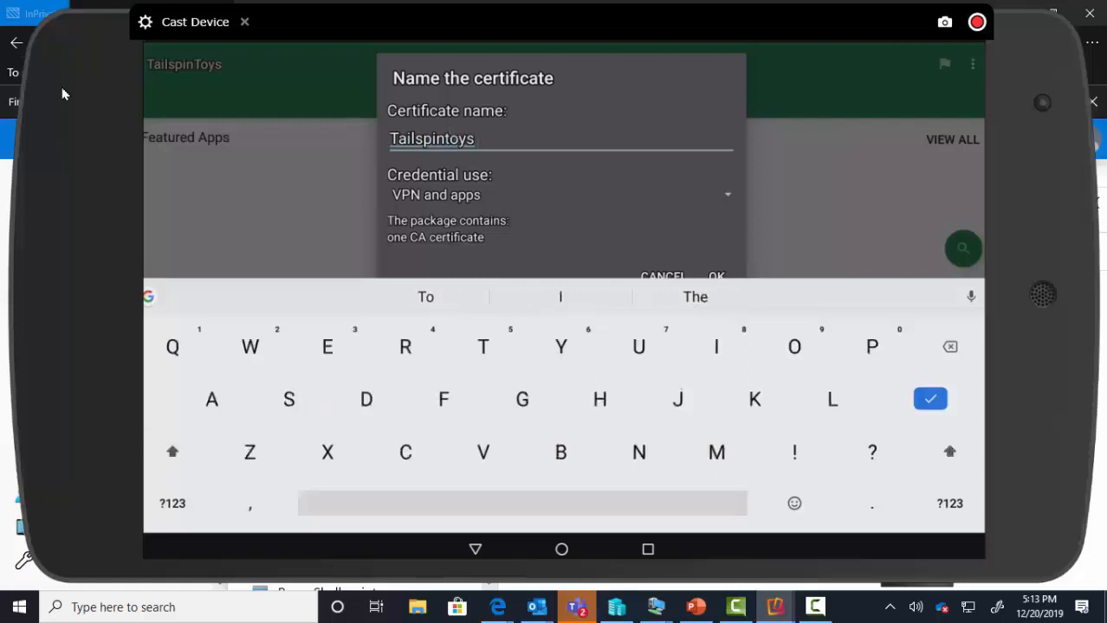
type("Tru")
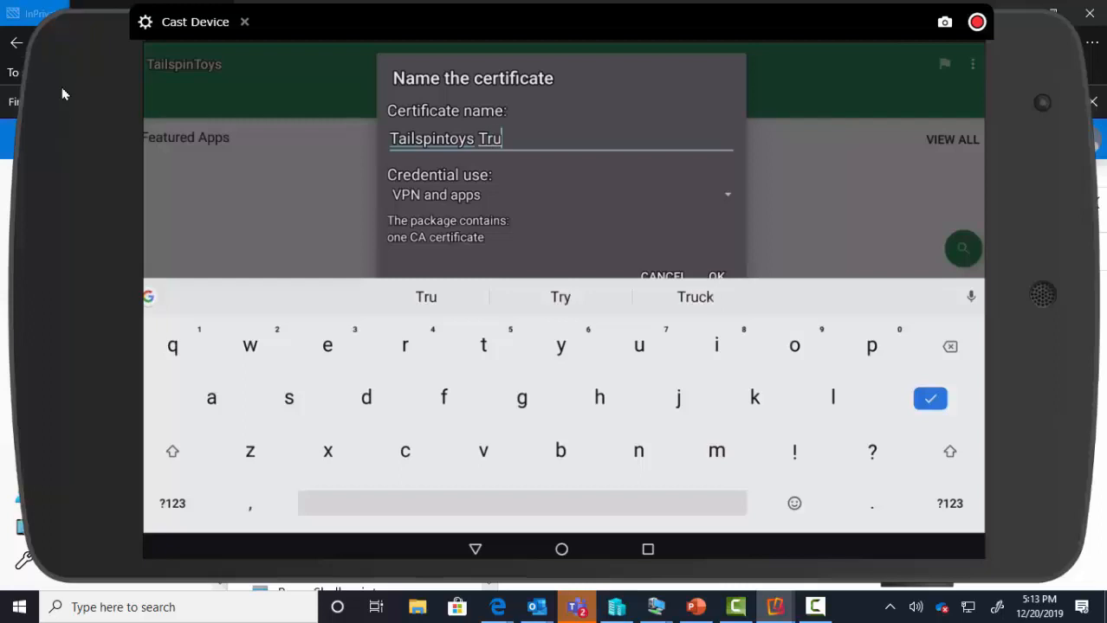
type("sted ")
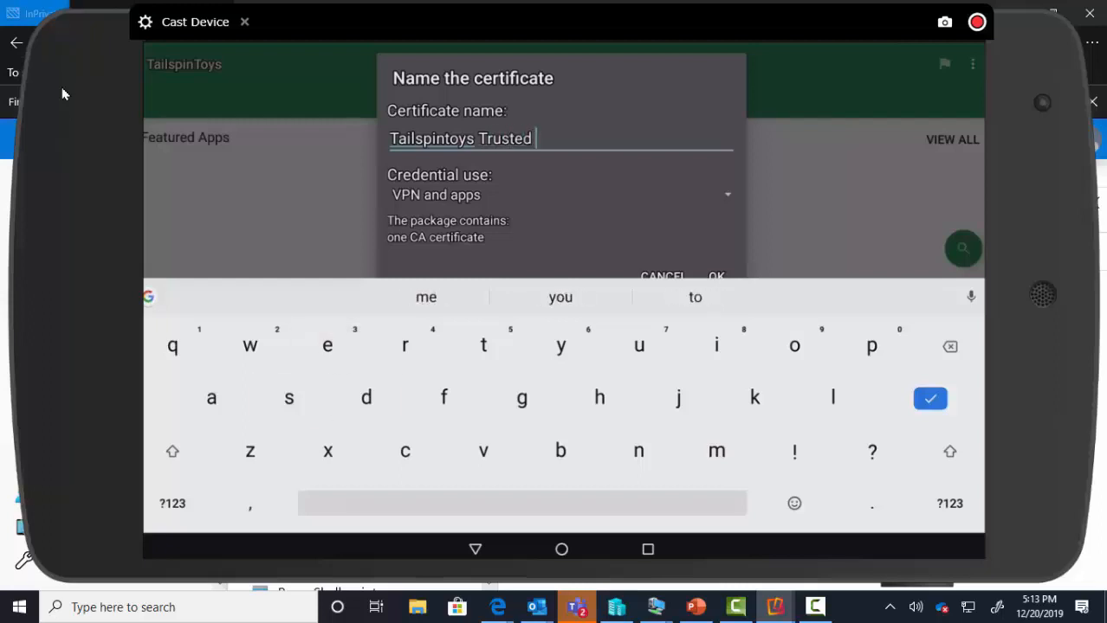
type("Roo")
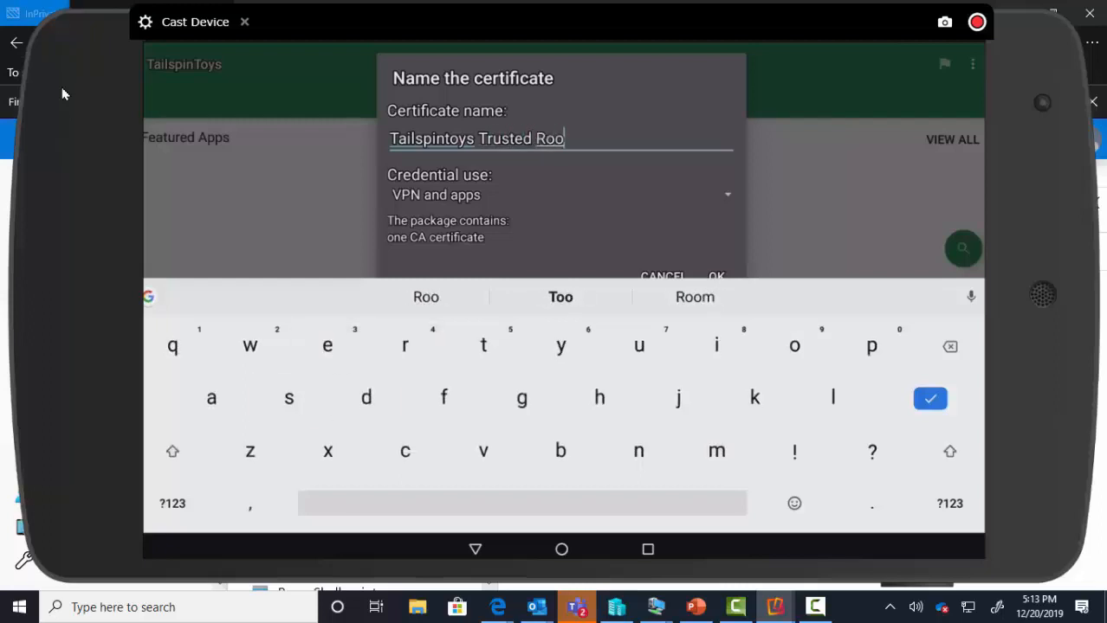
type("t ")
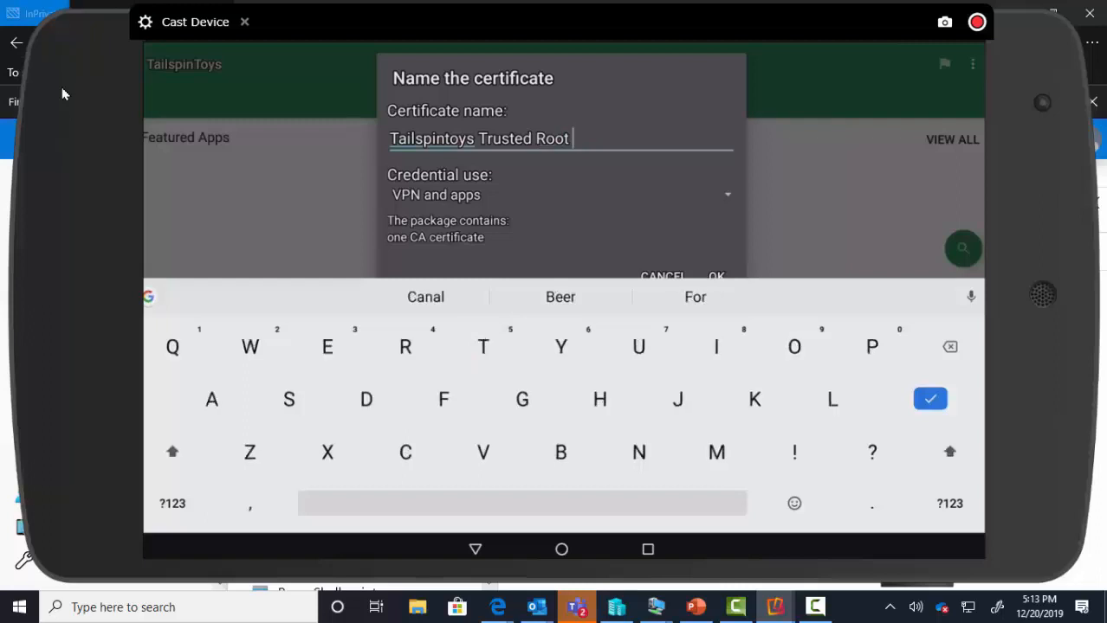
type("Cert")
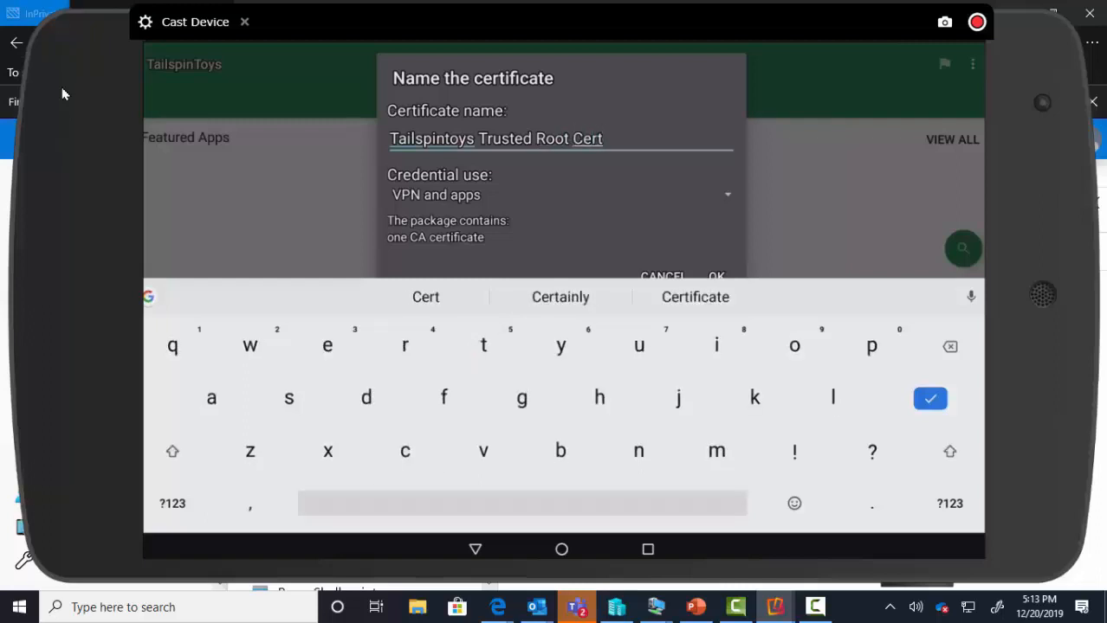
key("Return")
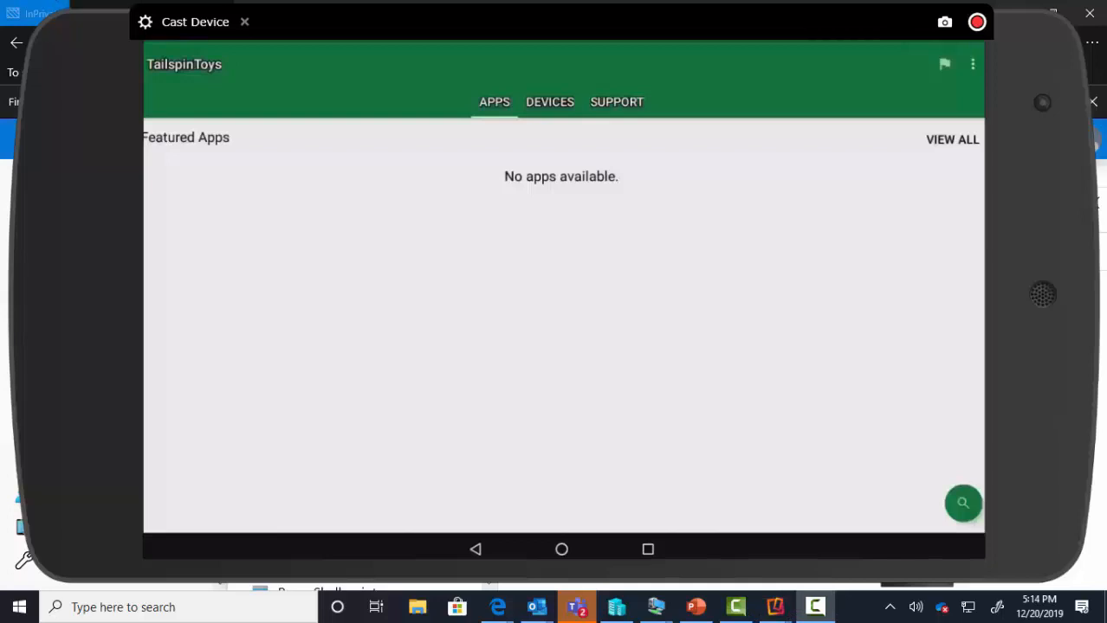
- Go from the tablet's home screen into Settings > Security
left_click(561, 549)
left_click(381, 495)
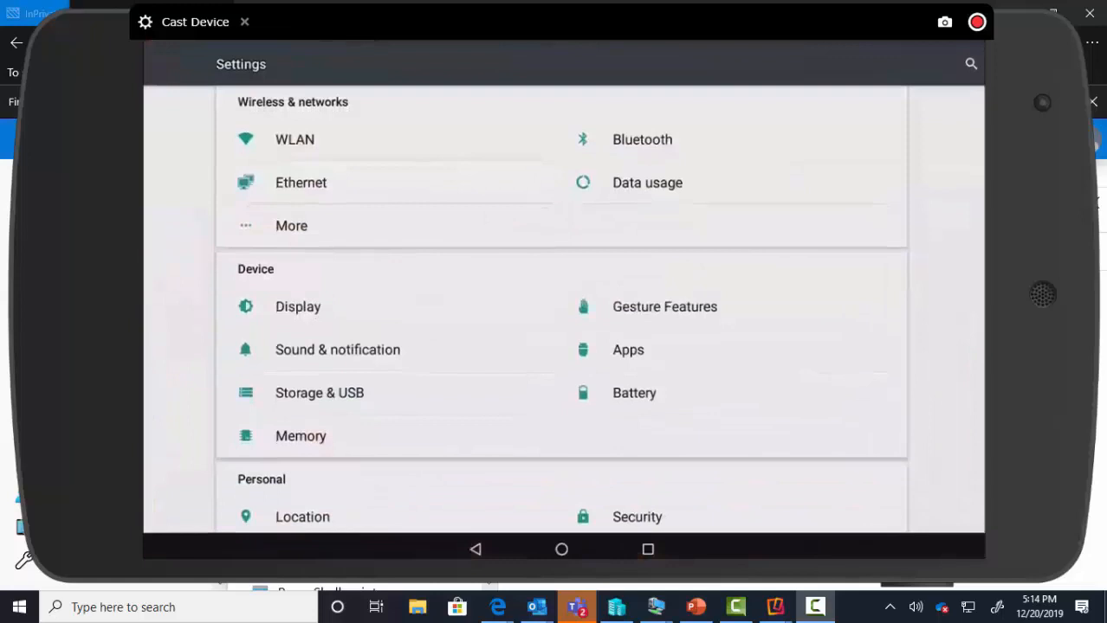
scroll(560, 306, "down", 3)
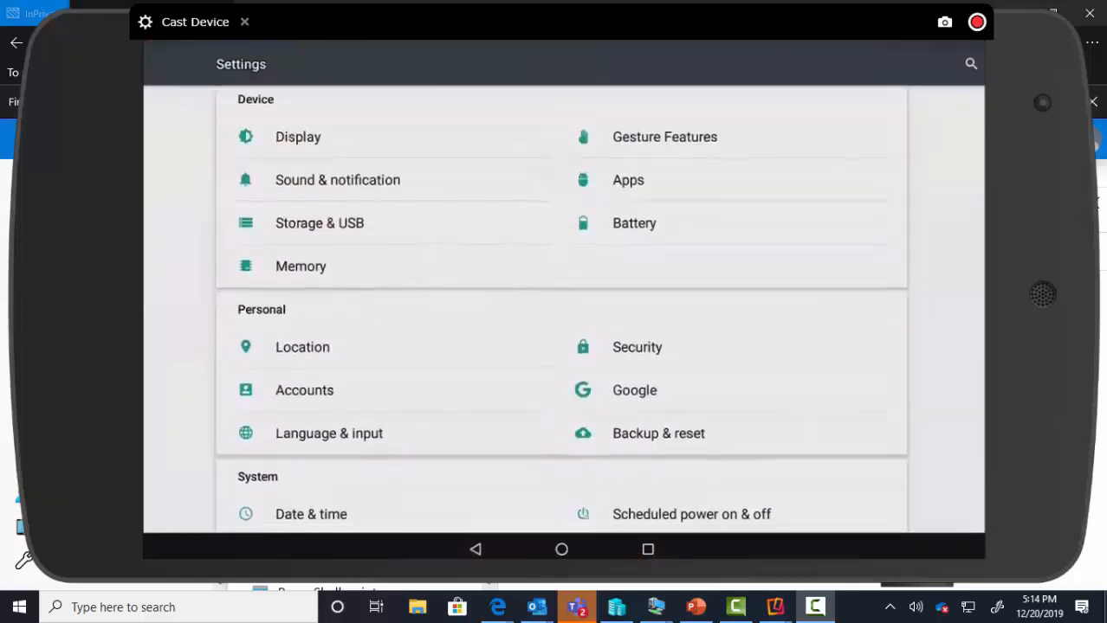
left_click(637, 347)
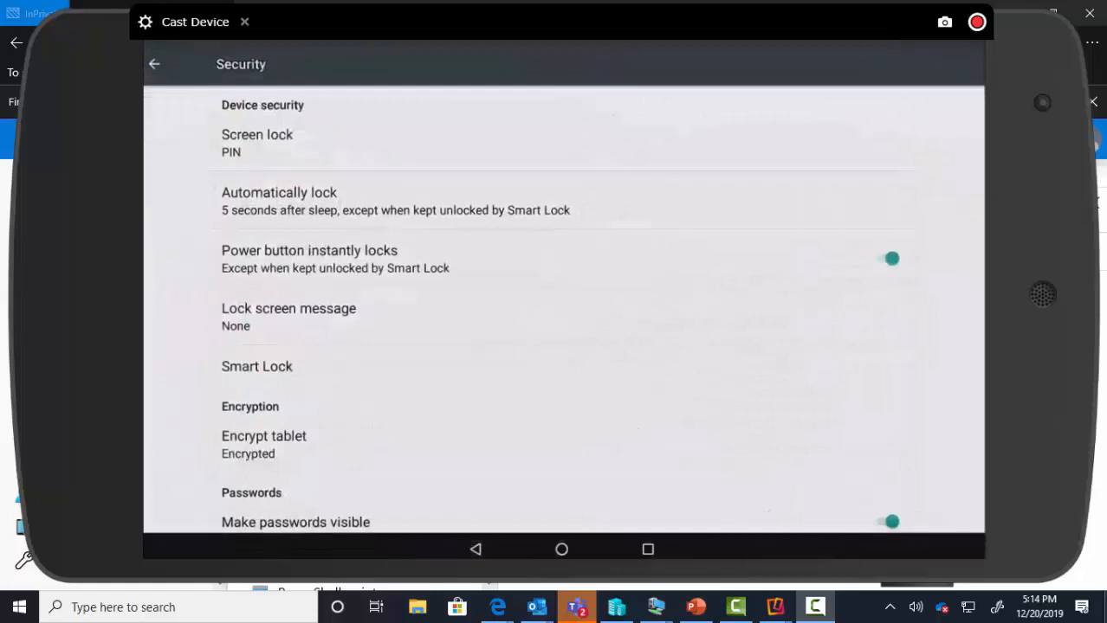
scroll(560, 310, "down", 3)
scroll(564, 309, "down", 3)
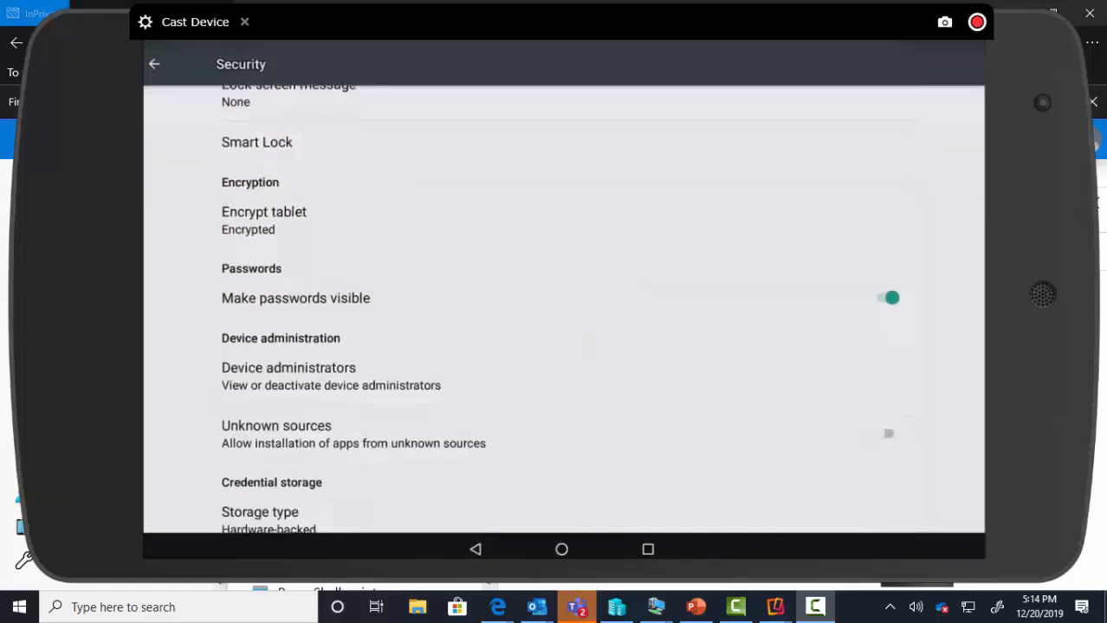
scroll(564, 308, "down", 2)
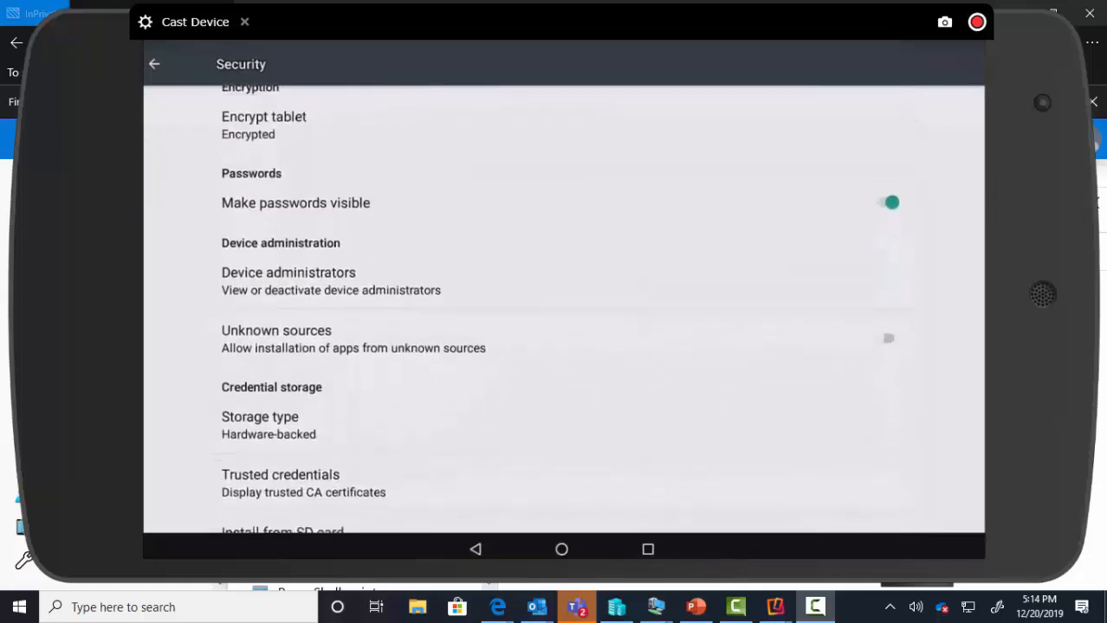
- Open Trusted credentials and scroll through the SYSTEM root certificates
left_click(397, 452)
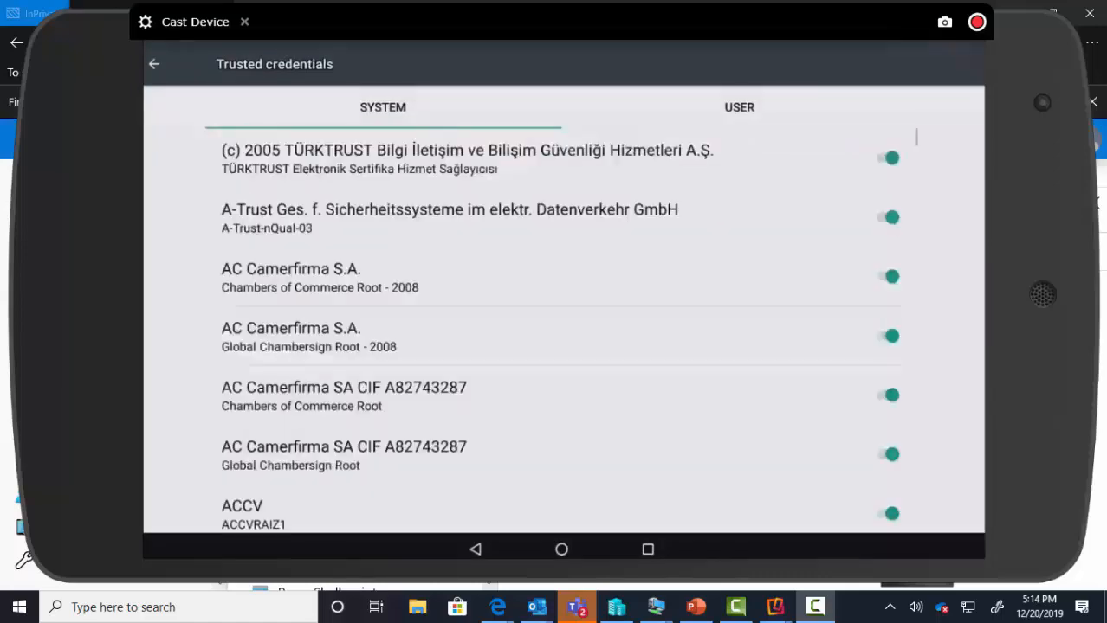
scroll(564, 329, "down", 20)
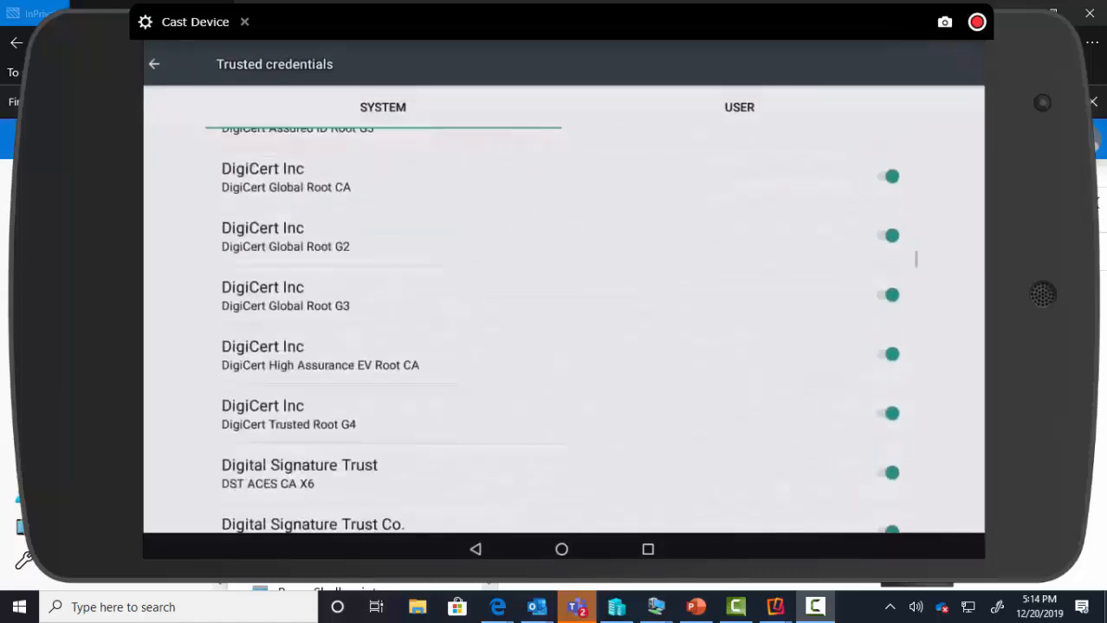
scroll(564, 329, "down", 10)
scroll(563, 329, "down", 15)
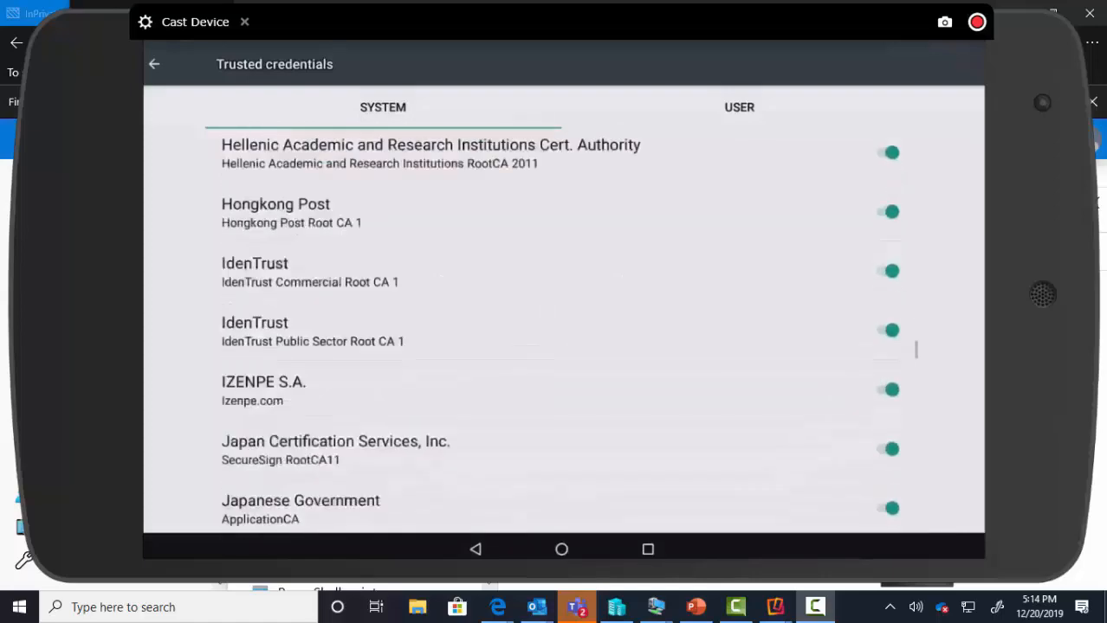
scroll(564, 329, "down", 15)
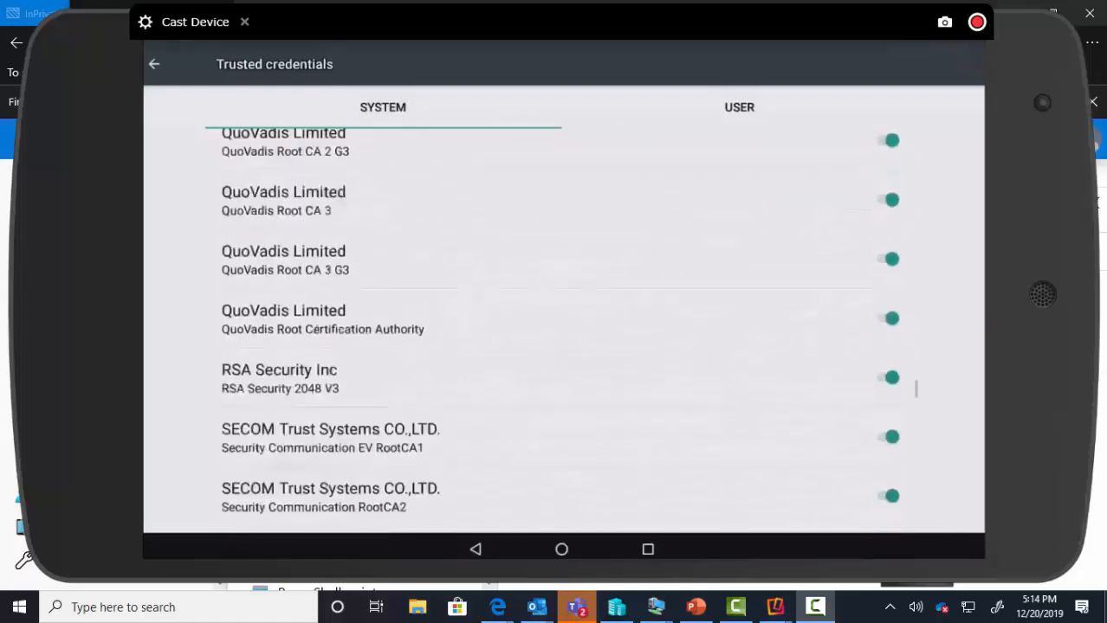
scroll(563, 329, "down", 10)
scroll(564, 329, "down", 2)
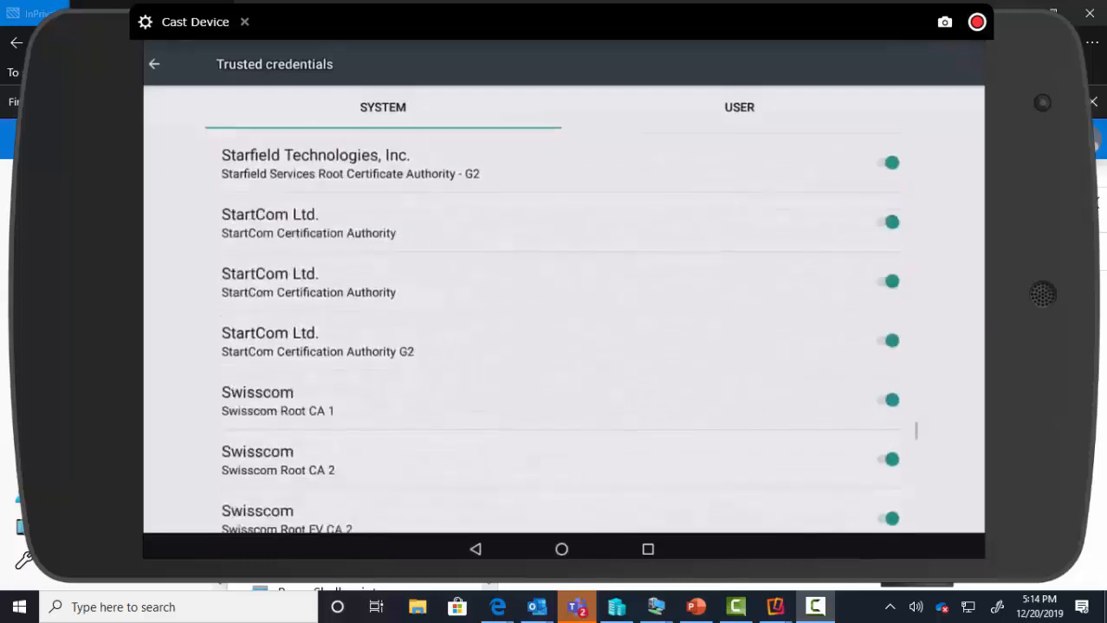
scroll(564, 330, "down", 5)
scroll(564, 329, "down", 6)
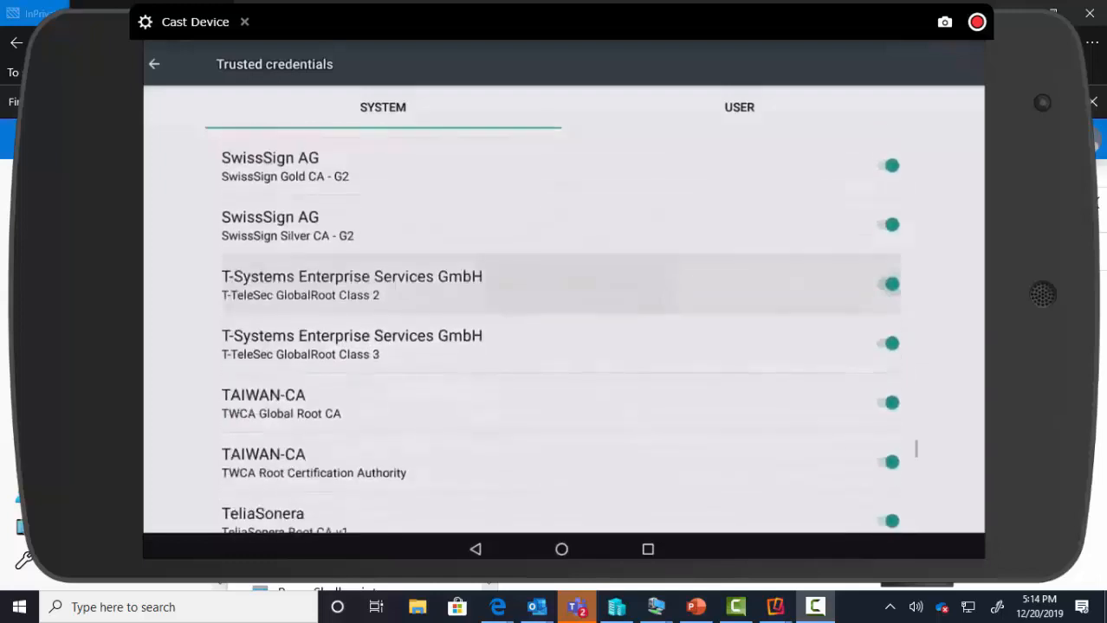
scroll(563, 329, "down", 1)
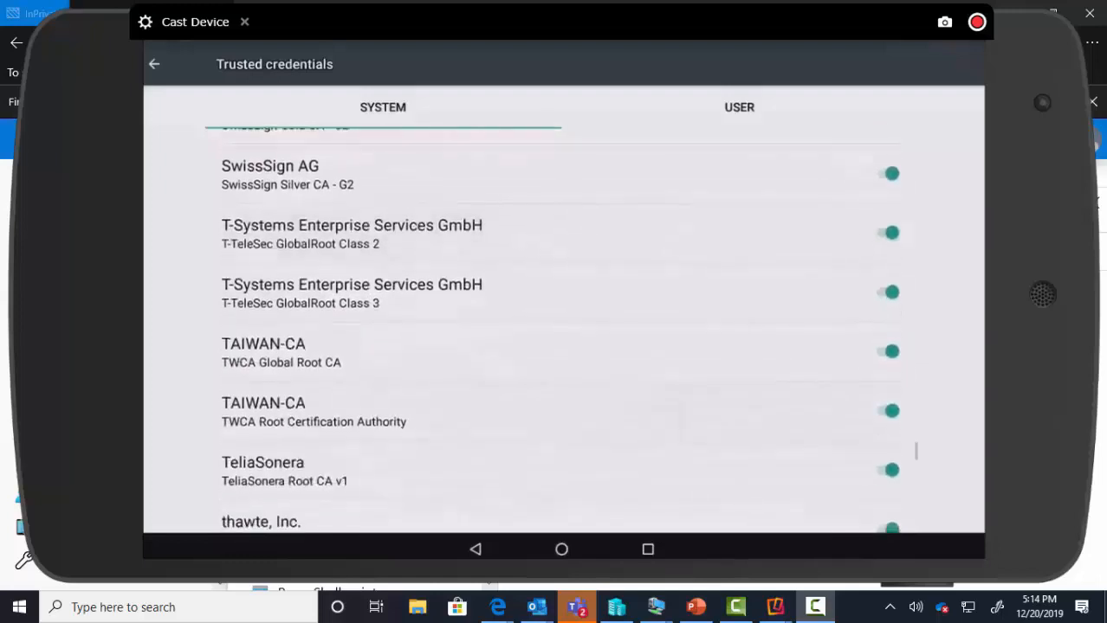
scroll(564, 329, "down", 2)
scroll(564, 329, "up", 2)
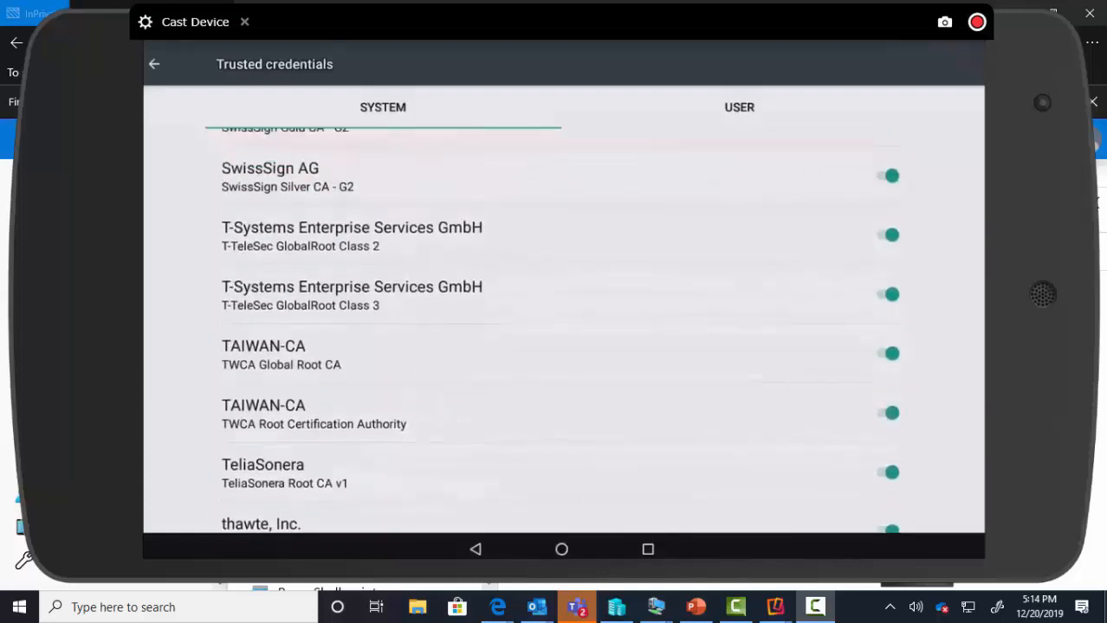
scroll(563, 329, "up", 15)
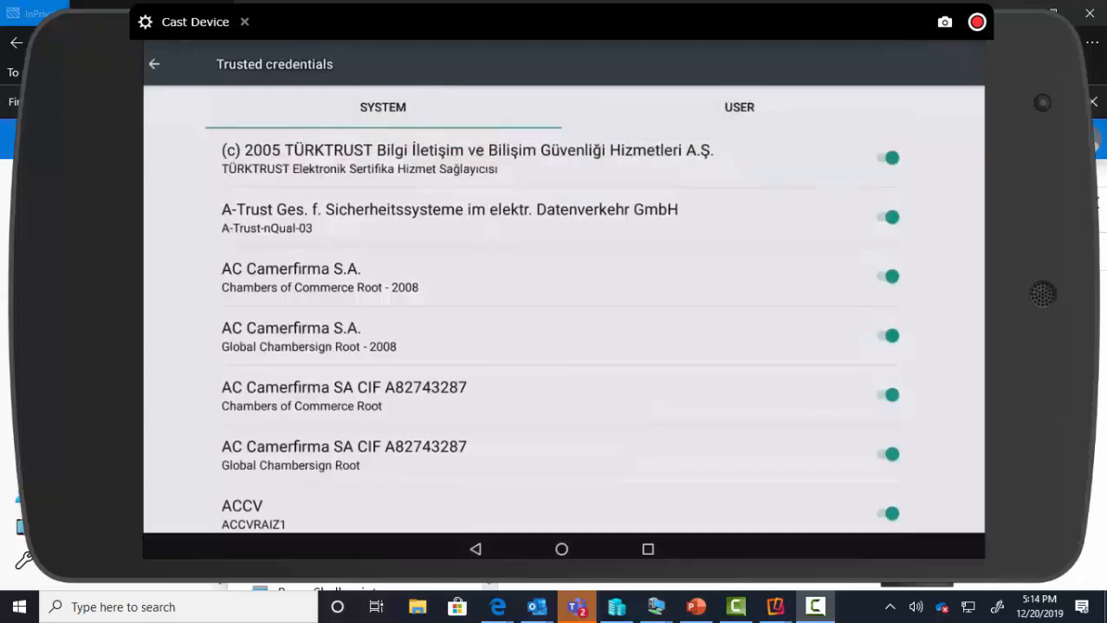
- View tailspintoys-LABSRVDC0-CA-2 under the USER tab, then move the Cast Device window aside
left_click(739, 107)
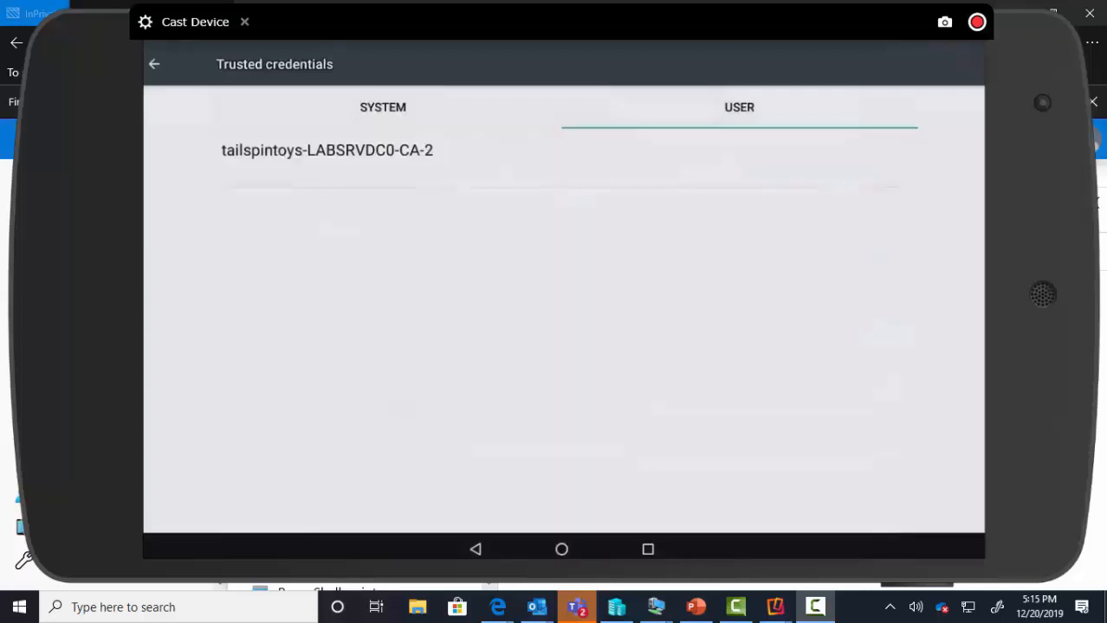
left_click(431, 158)
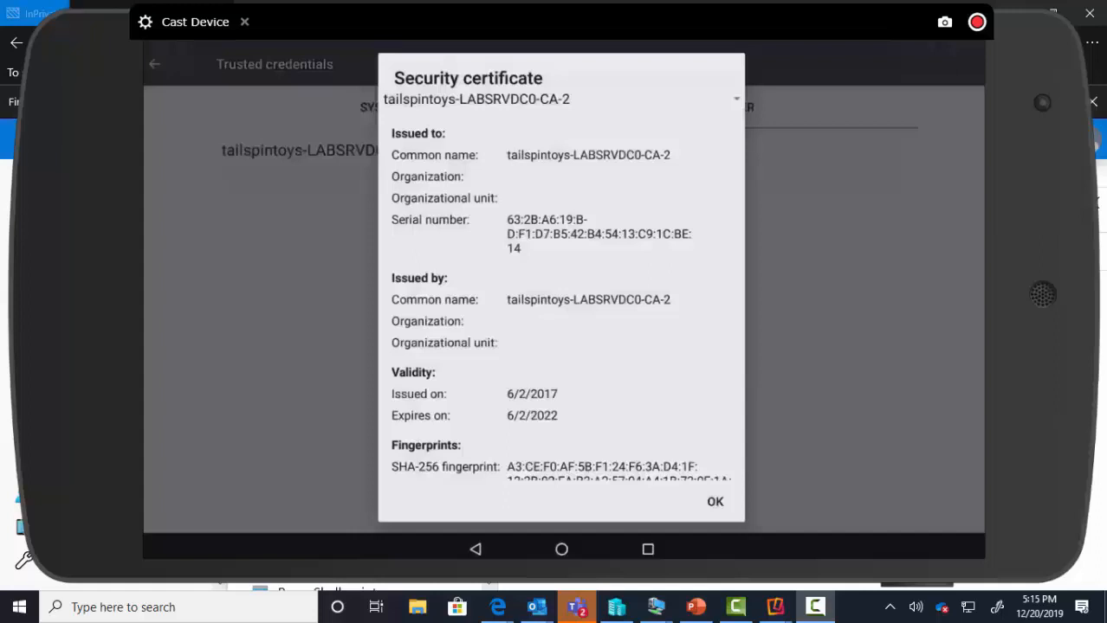
scroll(562, 338, "down", 3)
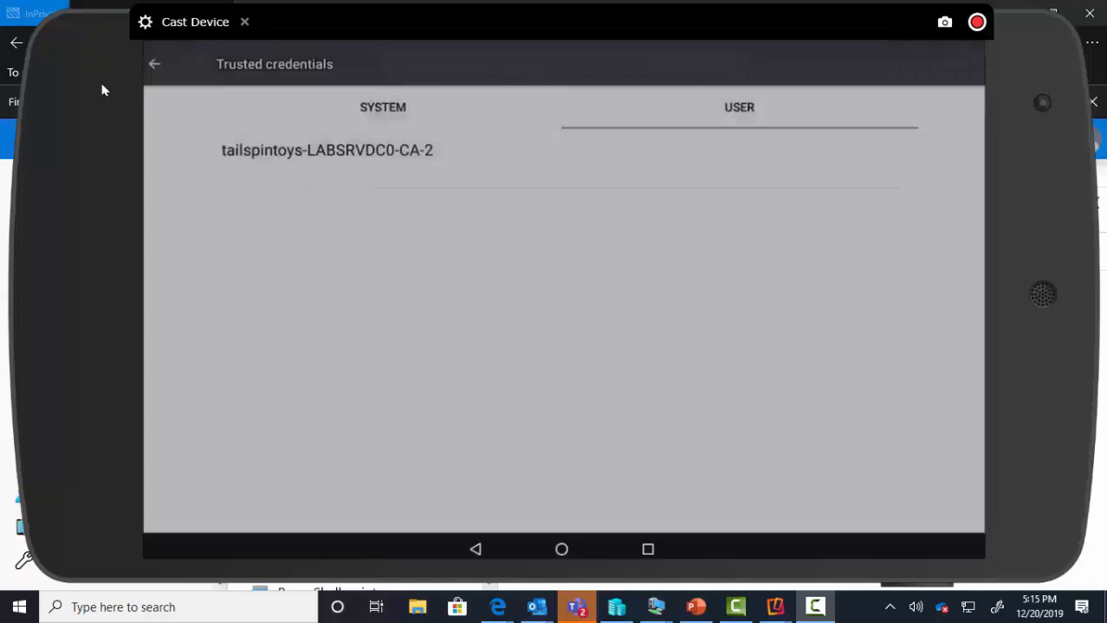
left_click_drag(212, 69, 1106, 52)
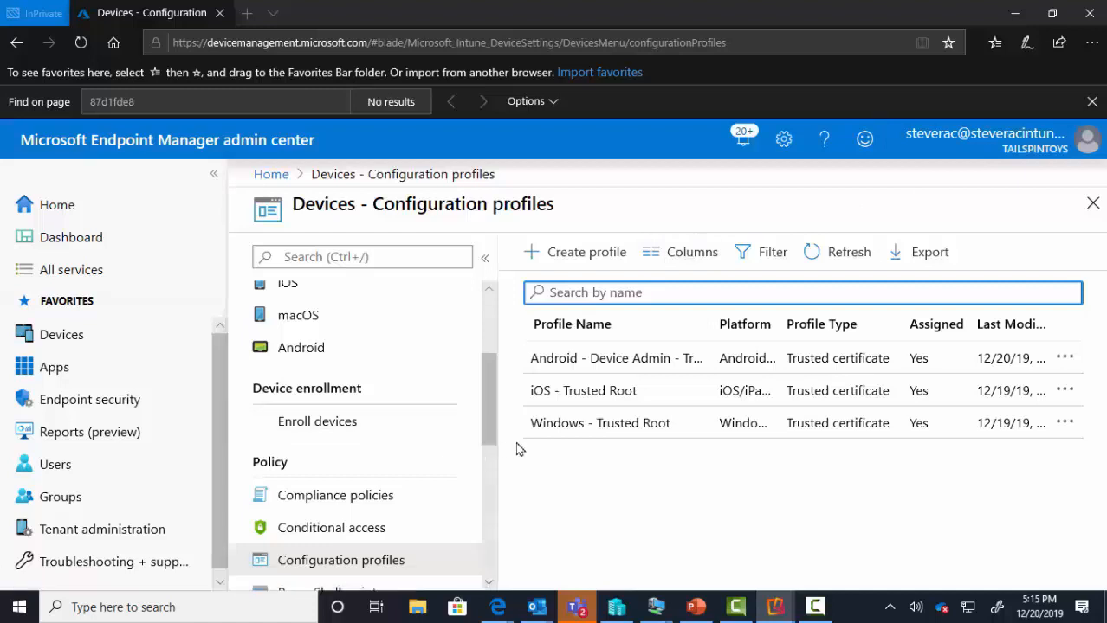
- Check Device, User and Per-setting status of the Android - Device Admin - Trusted Root profile
left_click(600, 362)
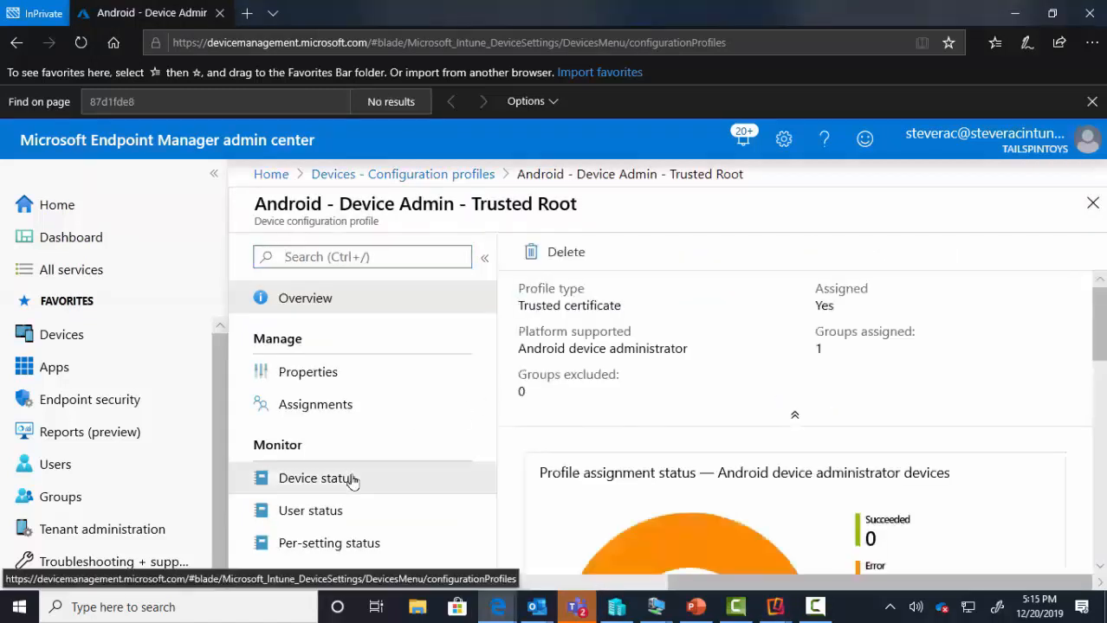
left_click(355, 480)
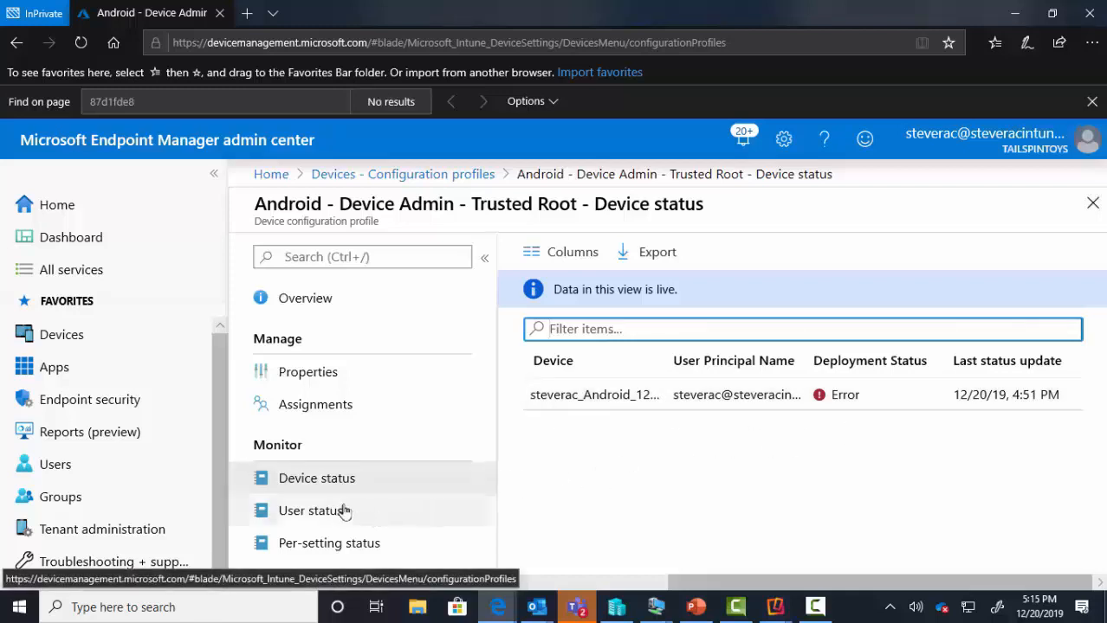
left_click(345, 511)
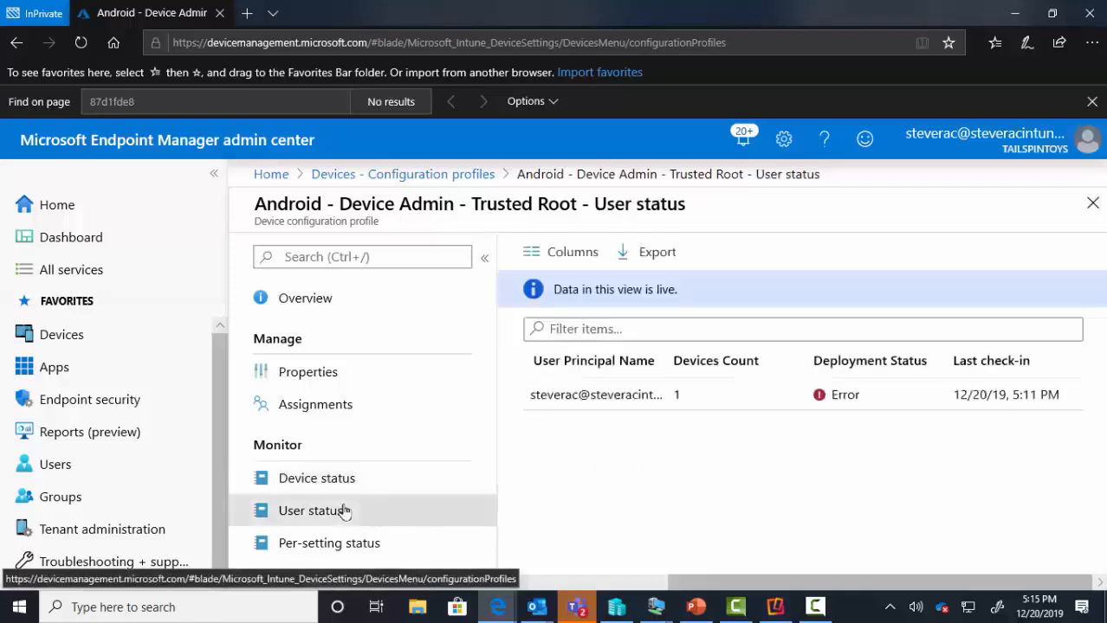
left_click(342, 543)
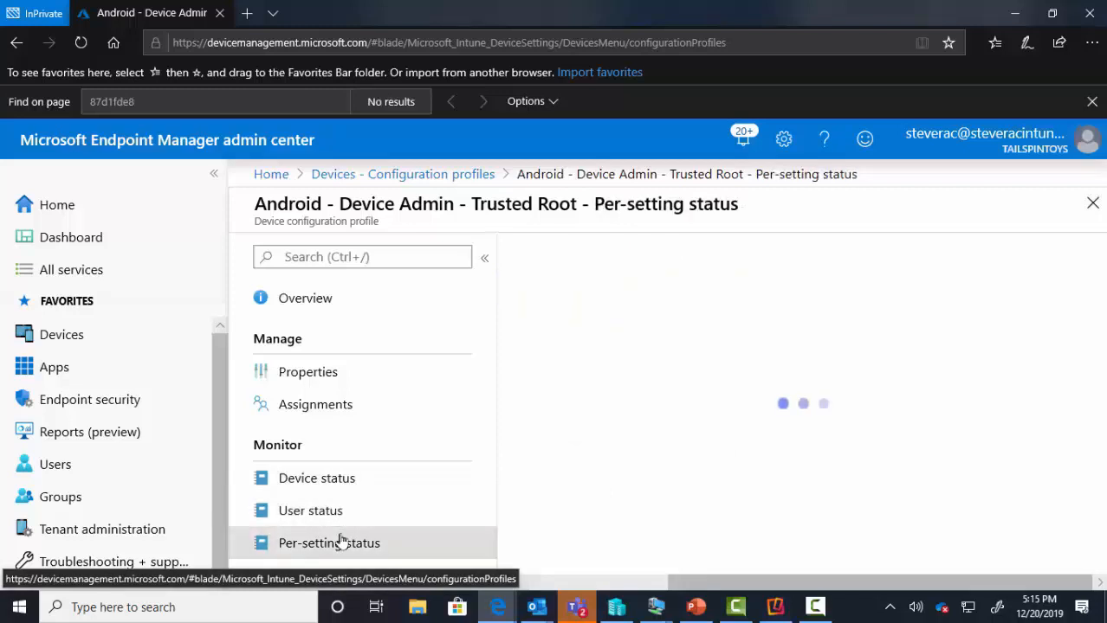
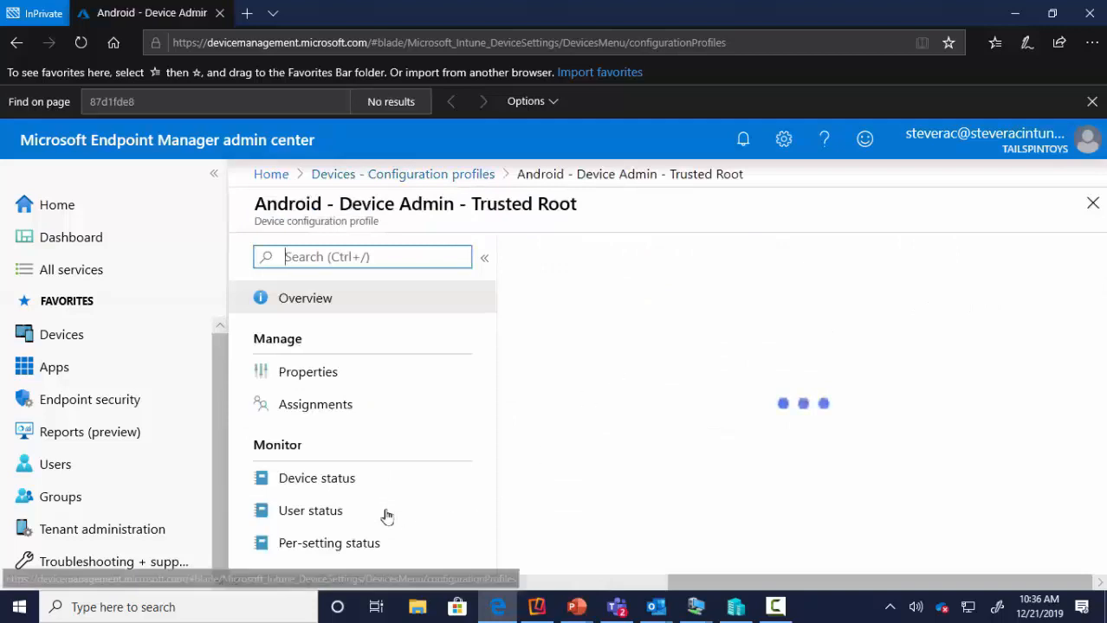
- Check the Trusted Root profile's device, user (Succeeded) and per-setting (1 compliant) status, then return to Dashboard
scroll(819, 526, "down", 2)
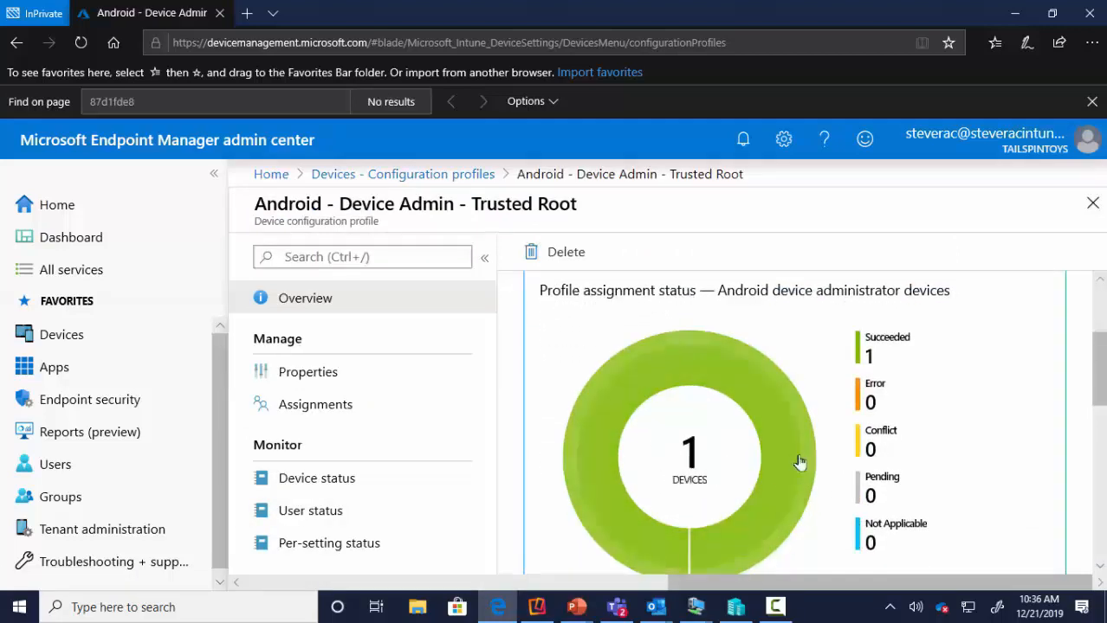
left_click(322, 479)
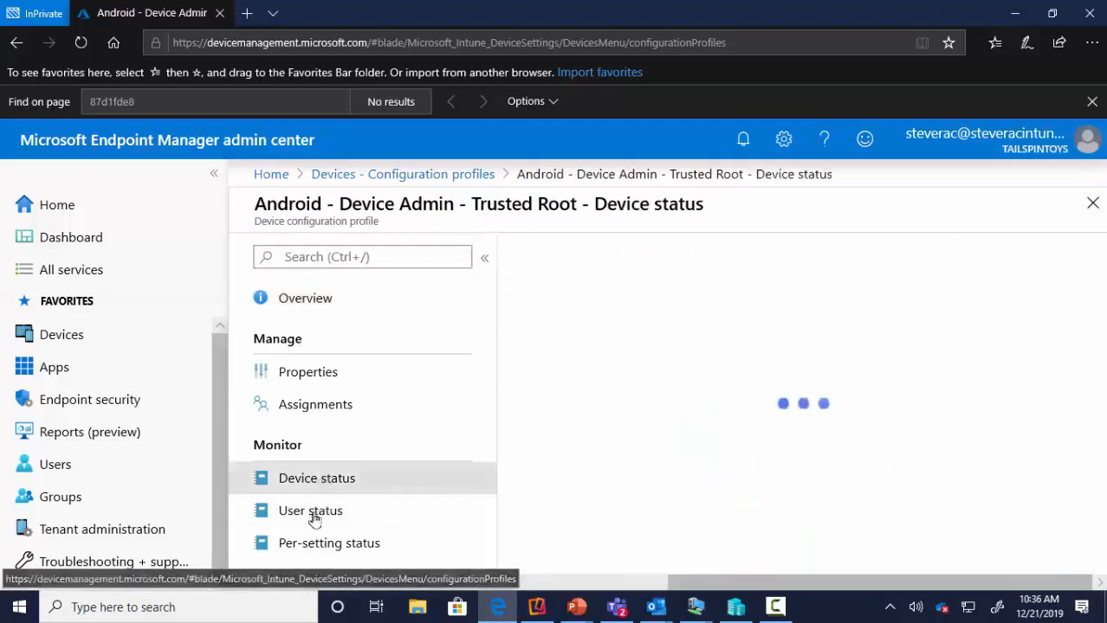
left_click(313, 517)
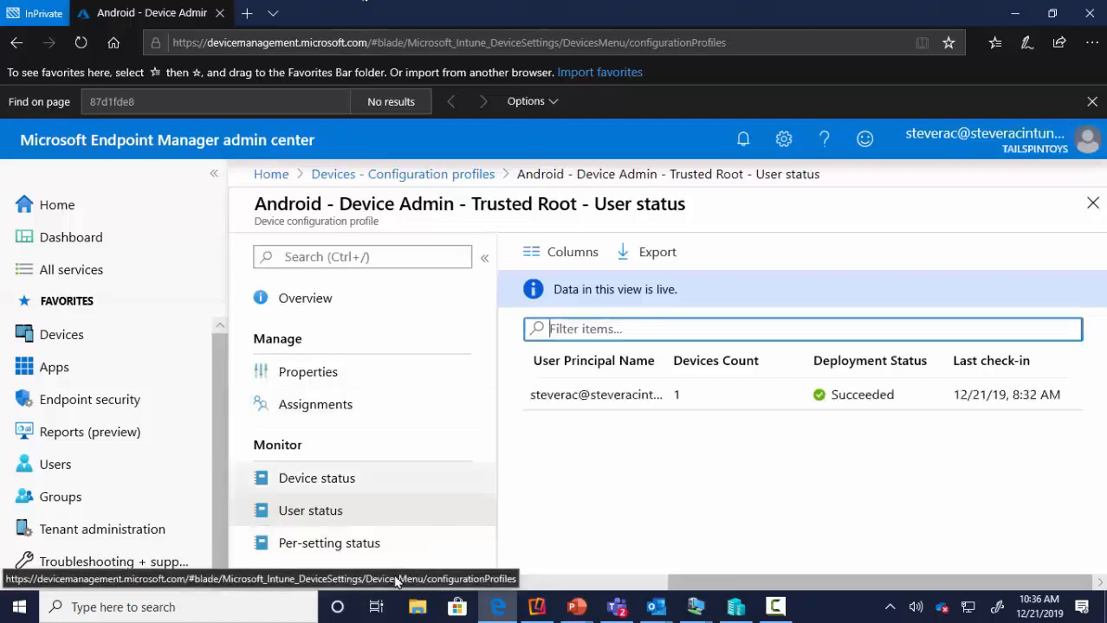
left_click(340, 551)
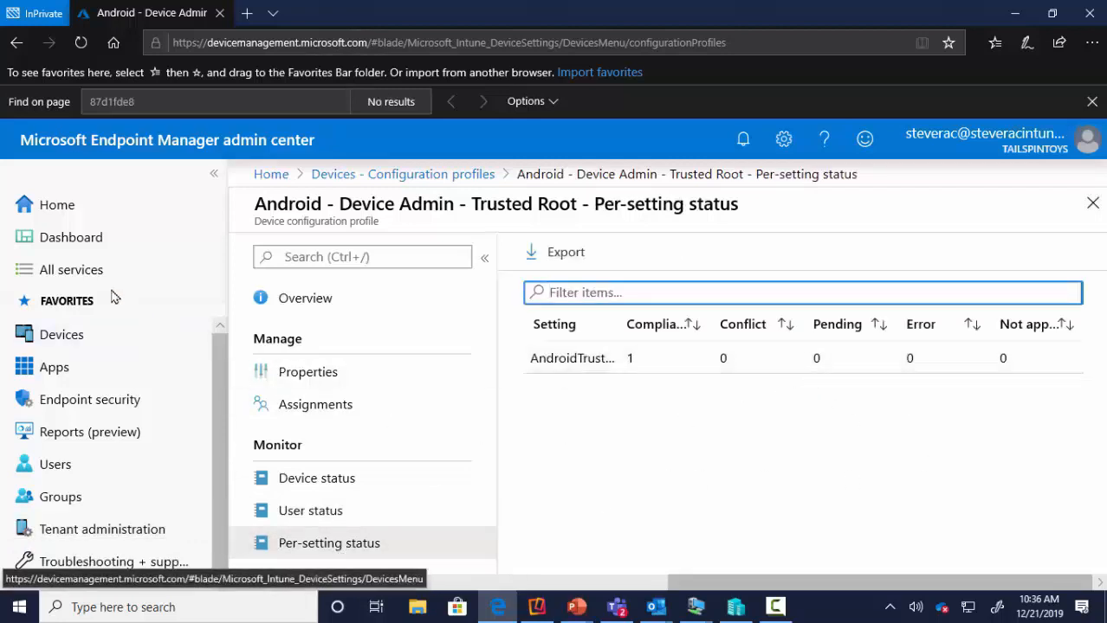
left_click(78, 247)
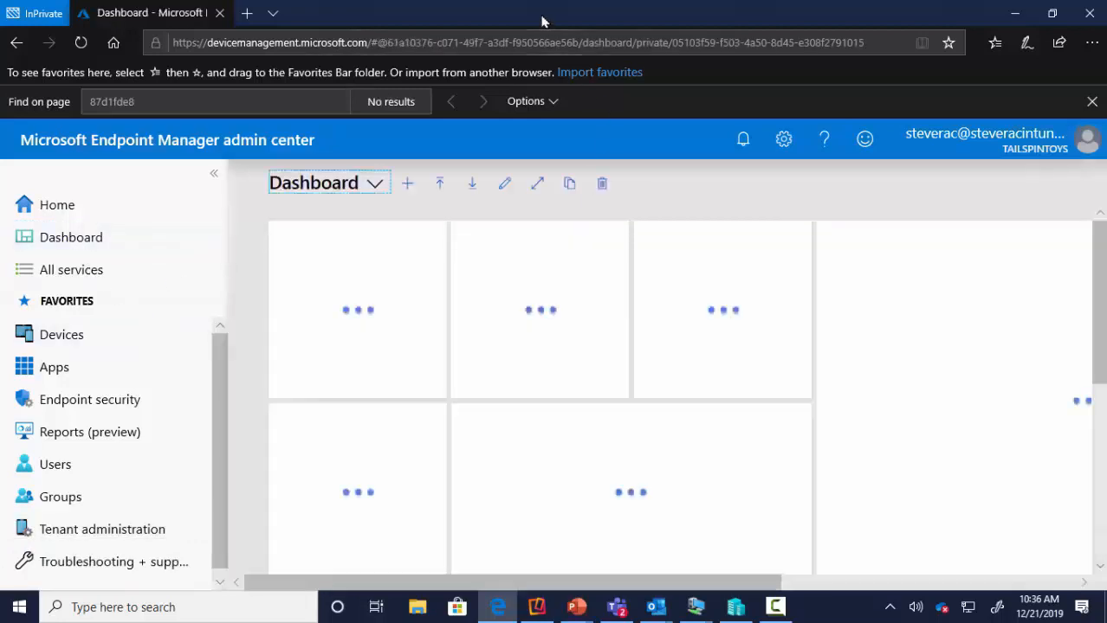
- Minimize the browser and show the LABSRVDC0 Virtual Machine Connection window full screen
left_click(1015, 15)
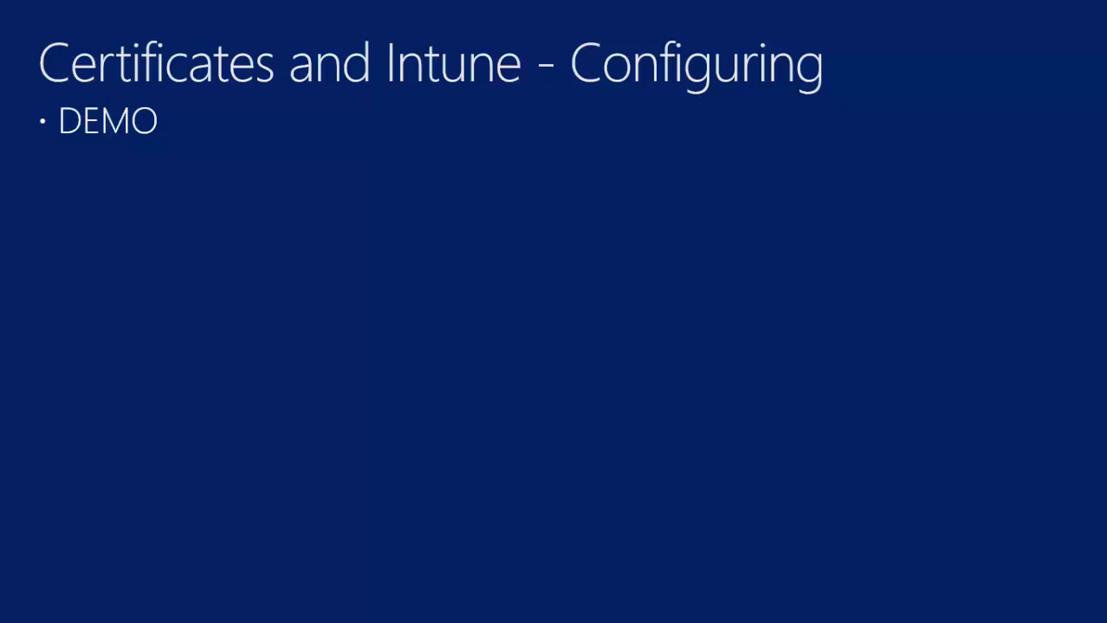
left_click_drag(1106, 188, 442, 96)
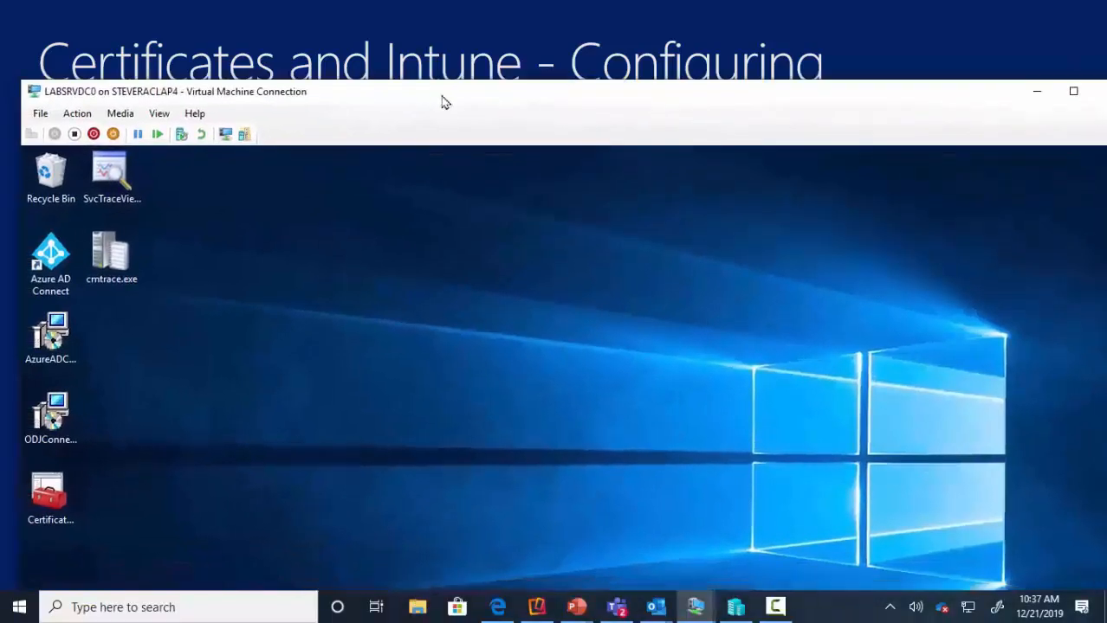
double_click(442, 103)
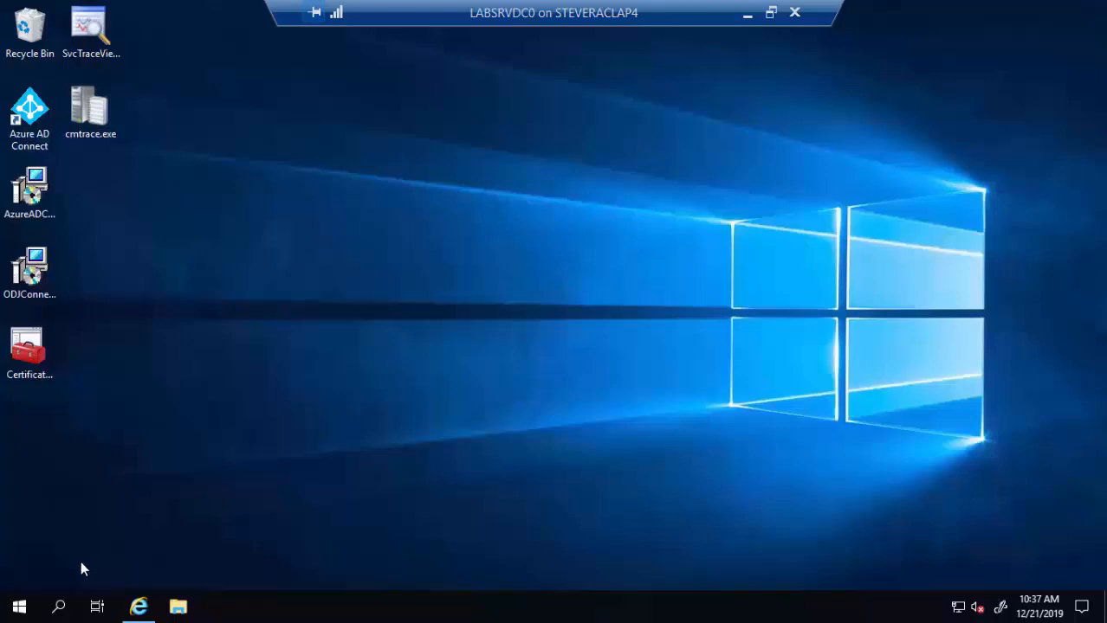
- Launch Certification Authority from Windows Administrative Tools in the server's Start menu
left_click(19, 605)
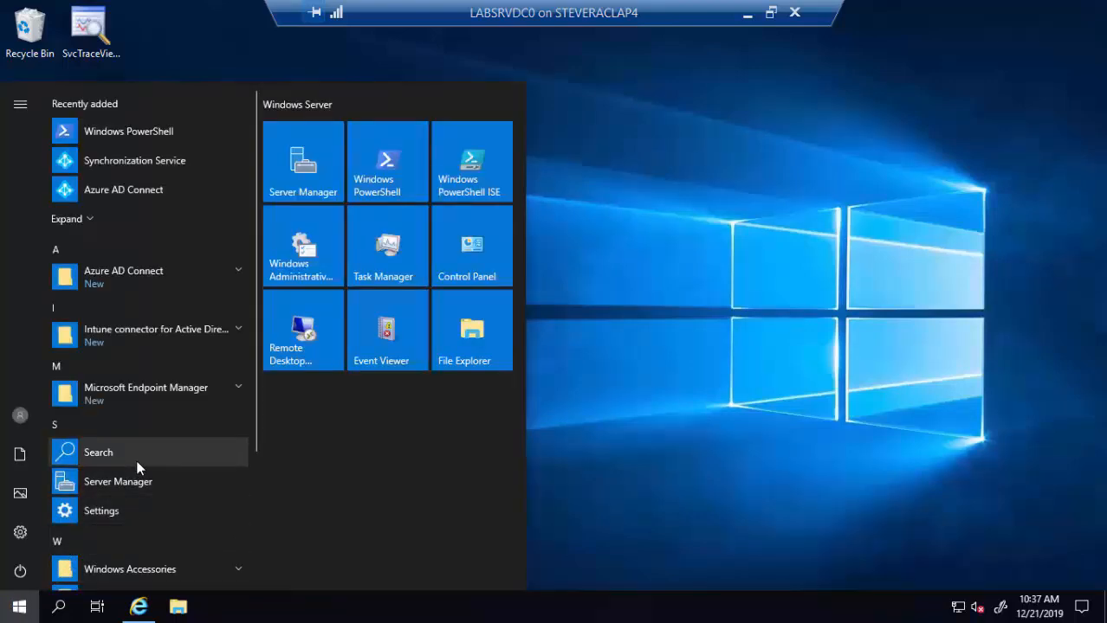
scroll(136, 459, "down", 3)
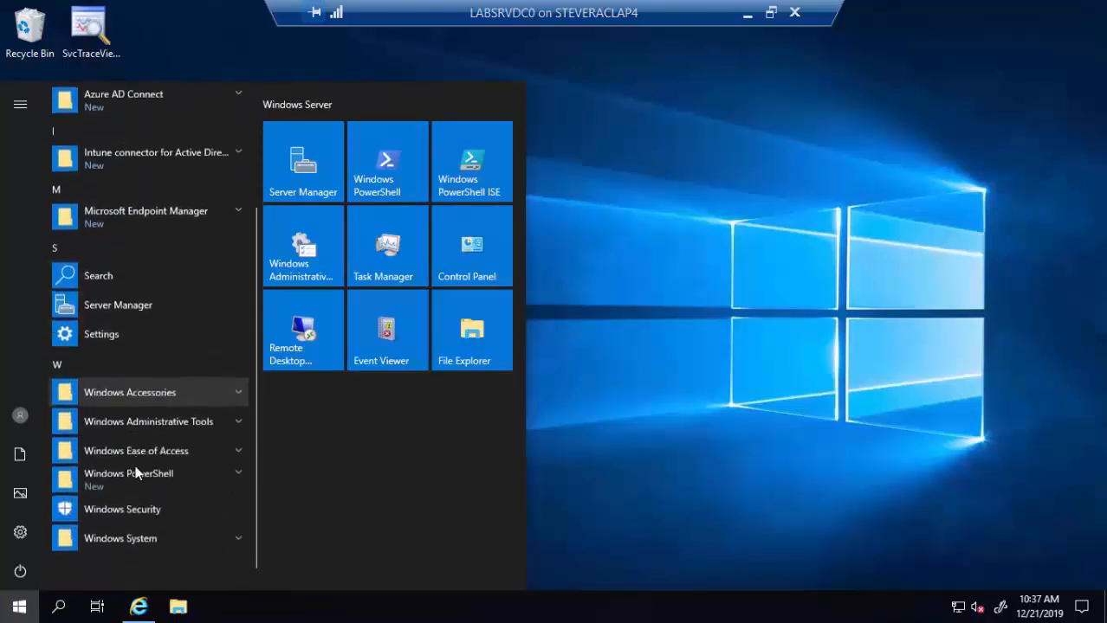
left_click(237, 421)
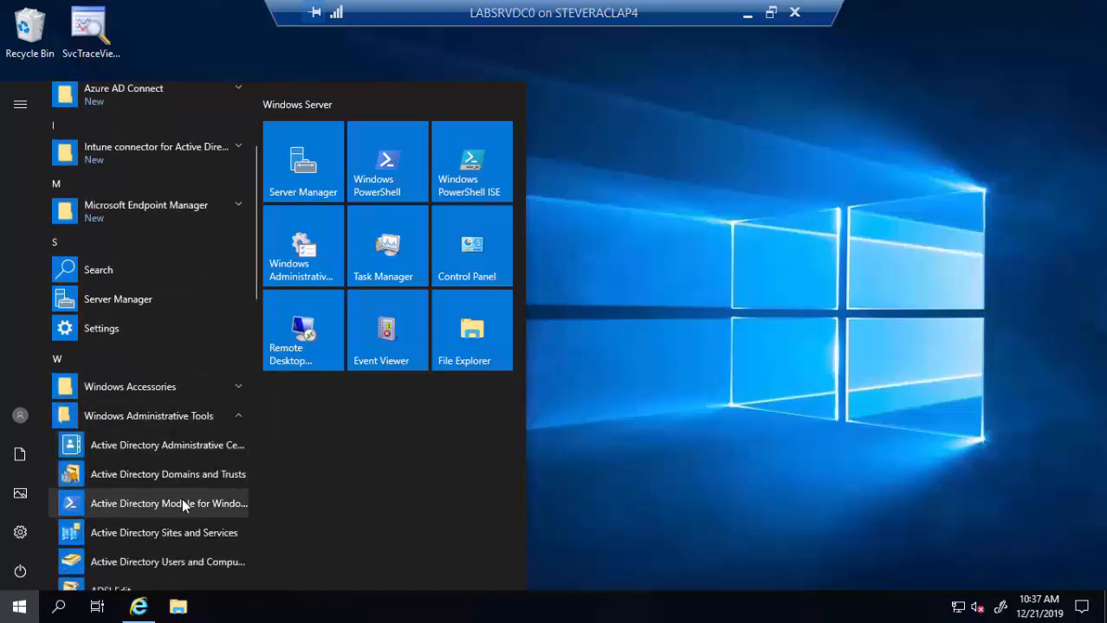
scroll(181, 499, "down", 3)
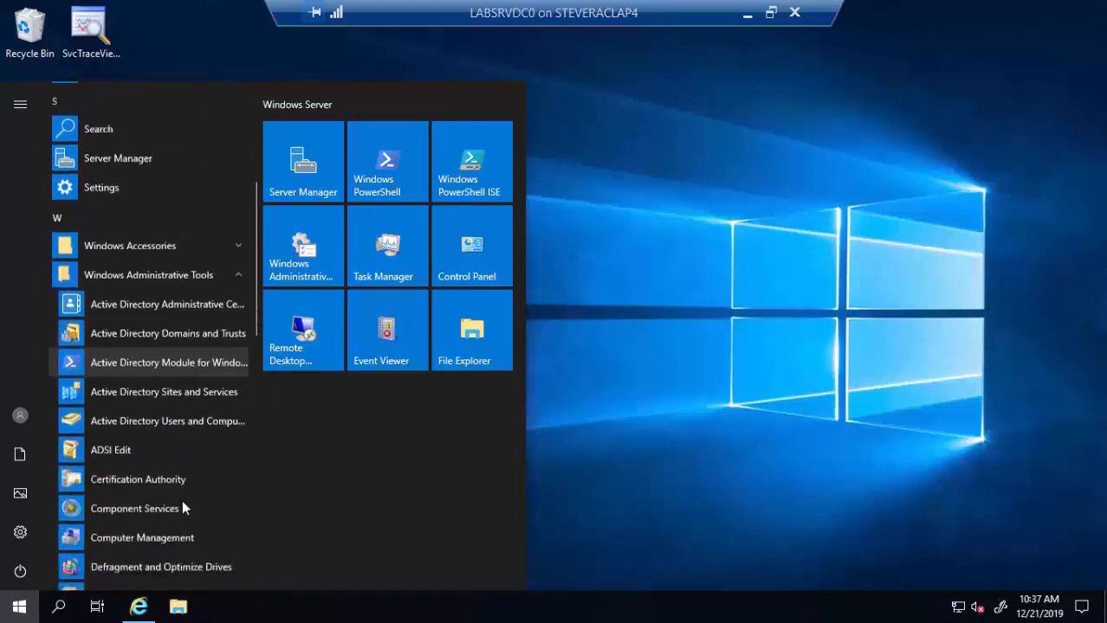
left_click(151, 469)
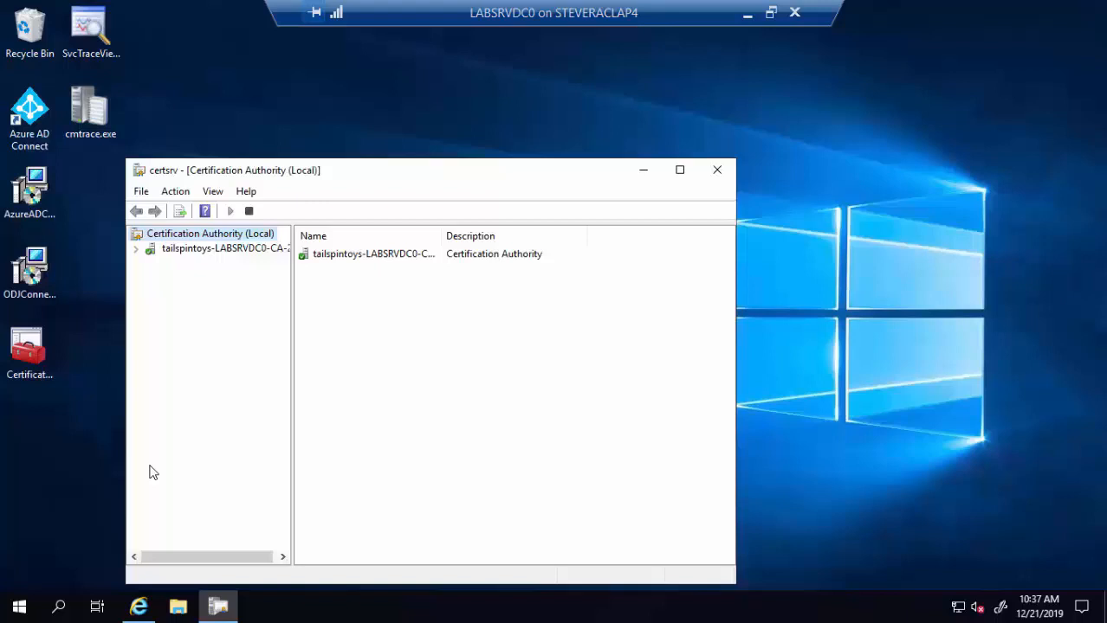
- Remove PFX Demo Template from the tailspintoys-LABSRVDC0 CA's enabled Certificate Templates
left_click(136, 250)
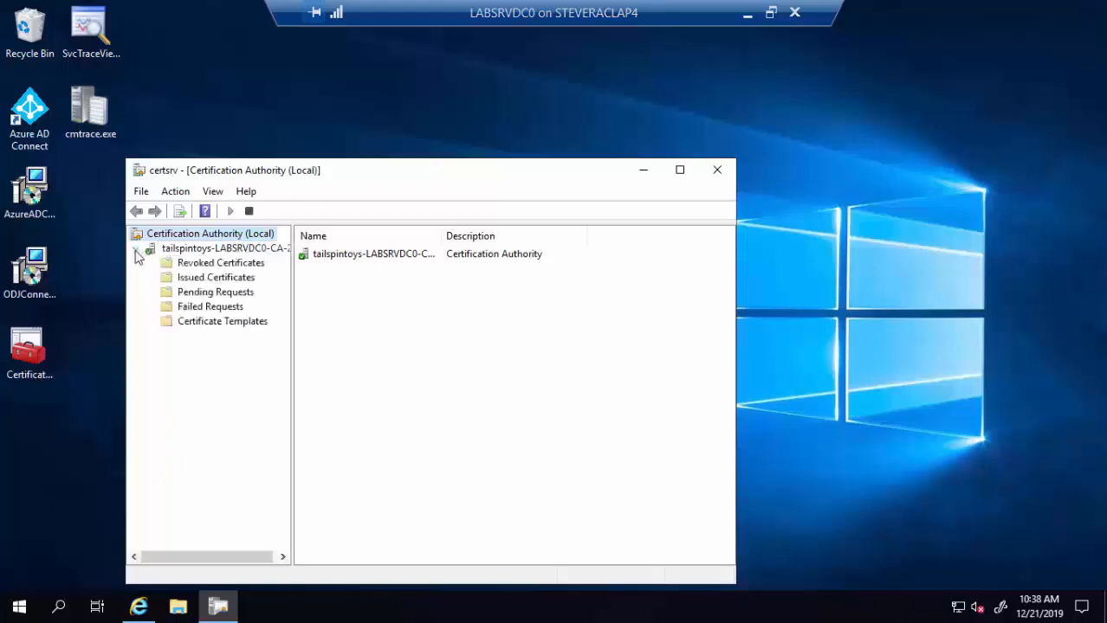
left_click(213, 327)
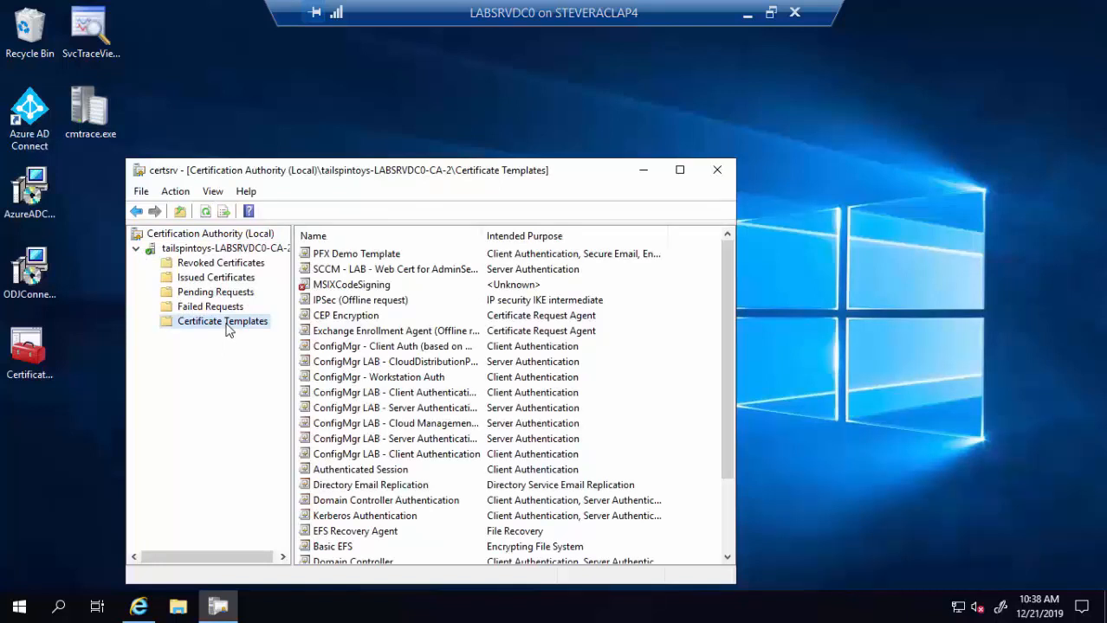
left_click(345, 261)
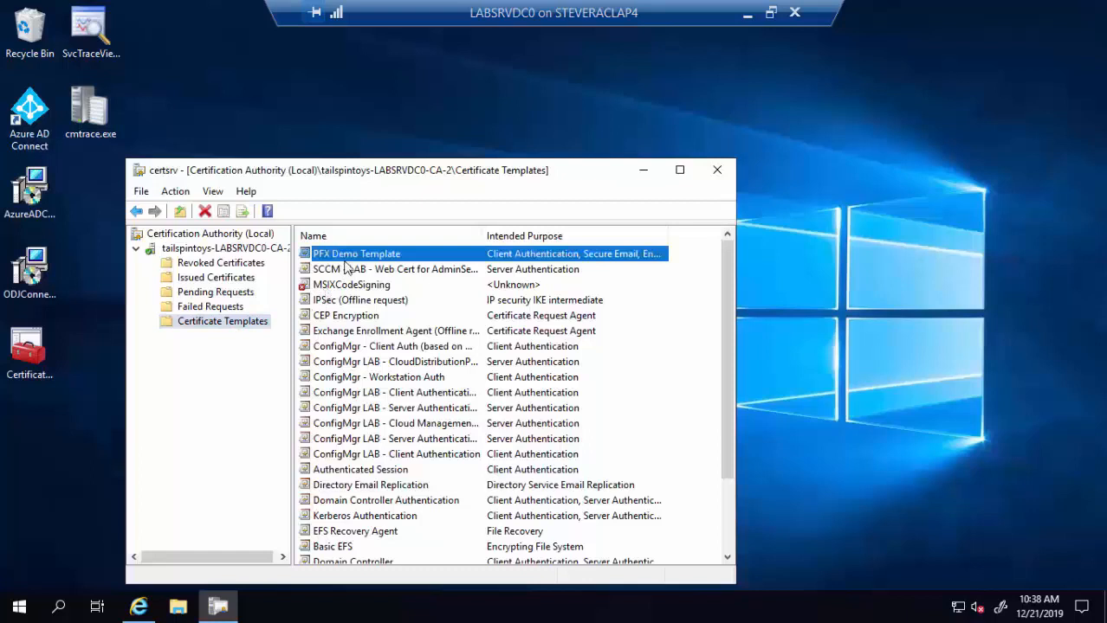
right_click(345, 264)
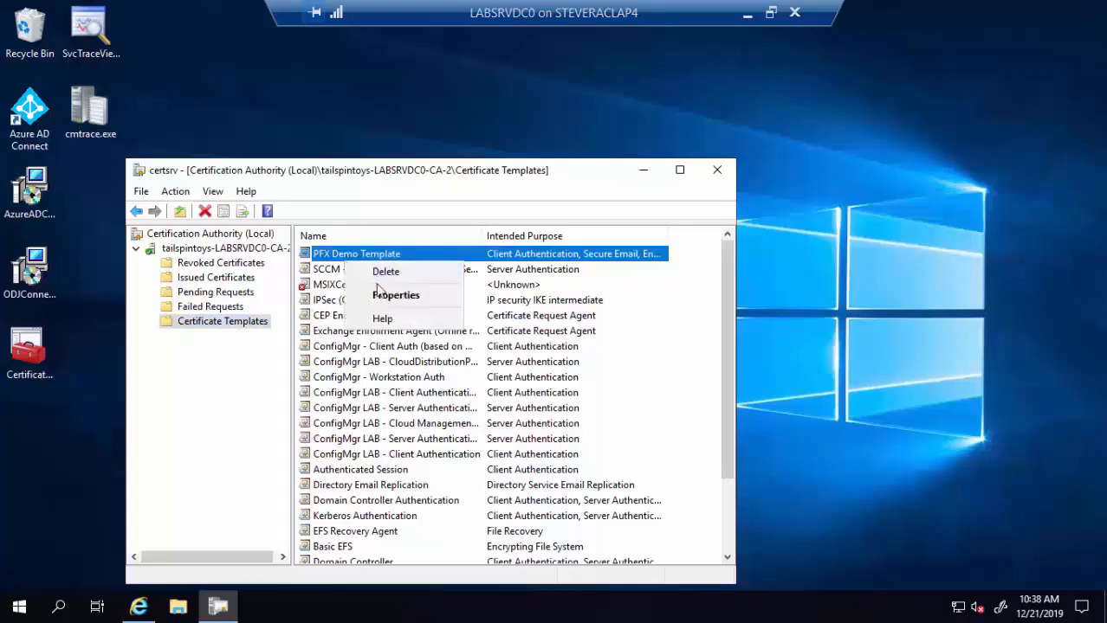
left_click(381, 274)
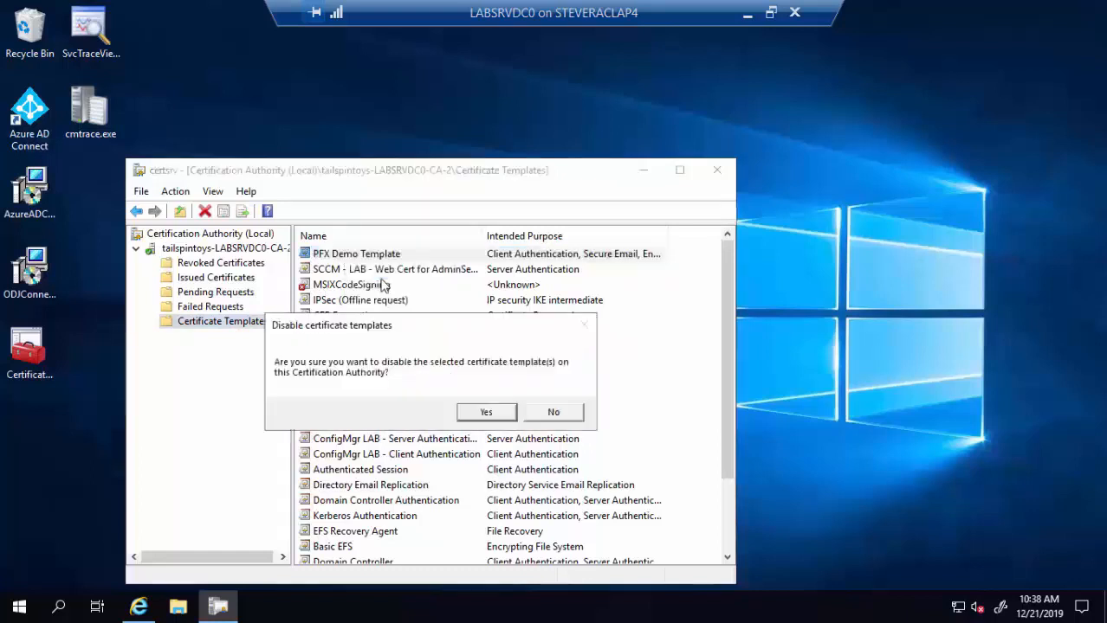
left_click(477, 418)
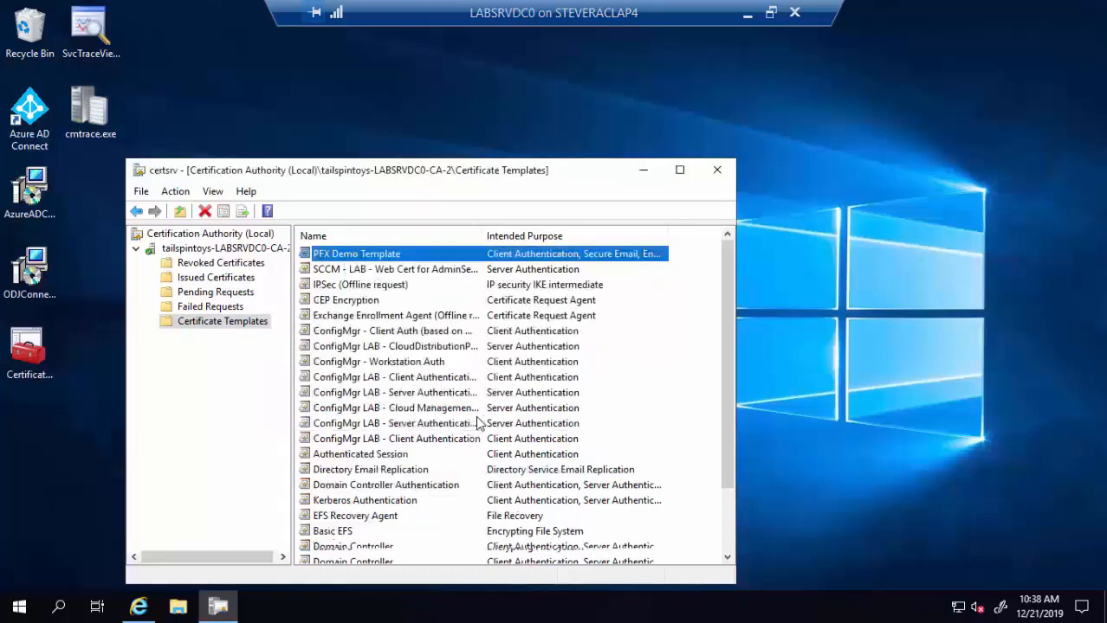
right_click(245, 332)
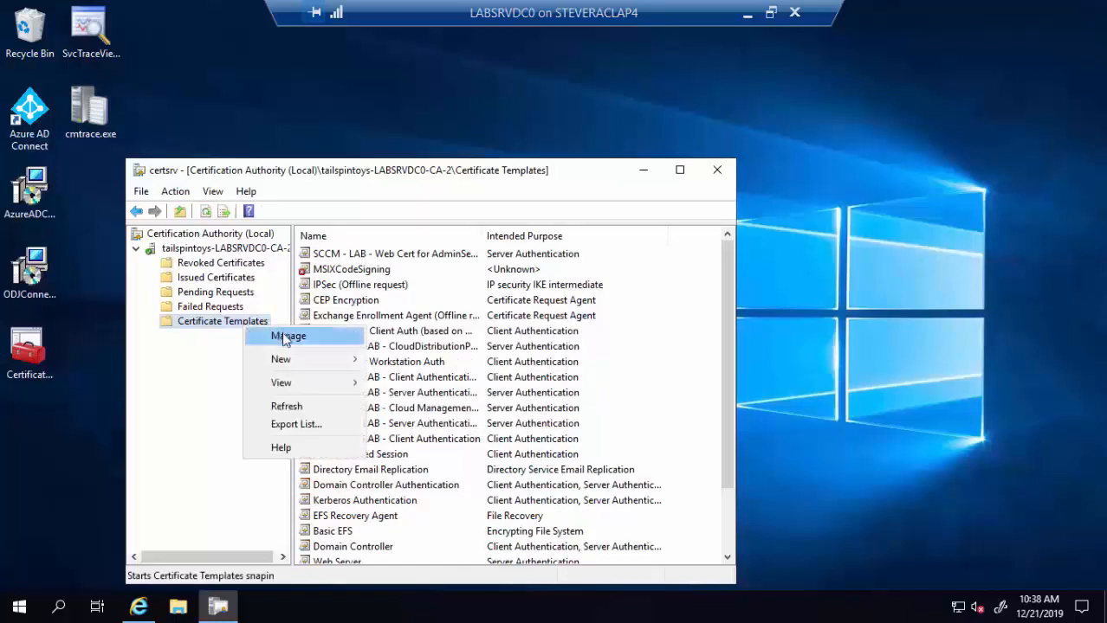
- Permanently delete PFX Demo Template in the Certificate Templates Console, leaving 42 templates
left_click(285, 337)
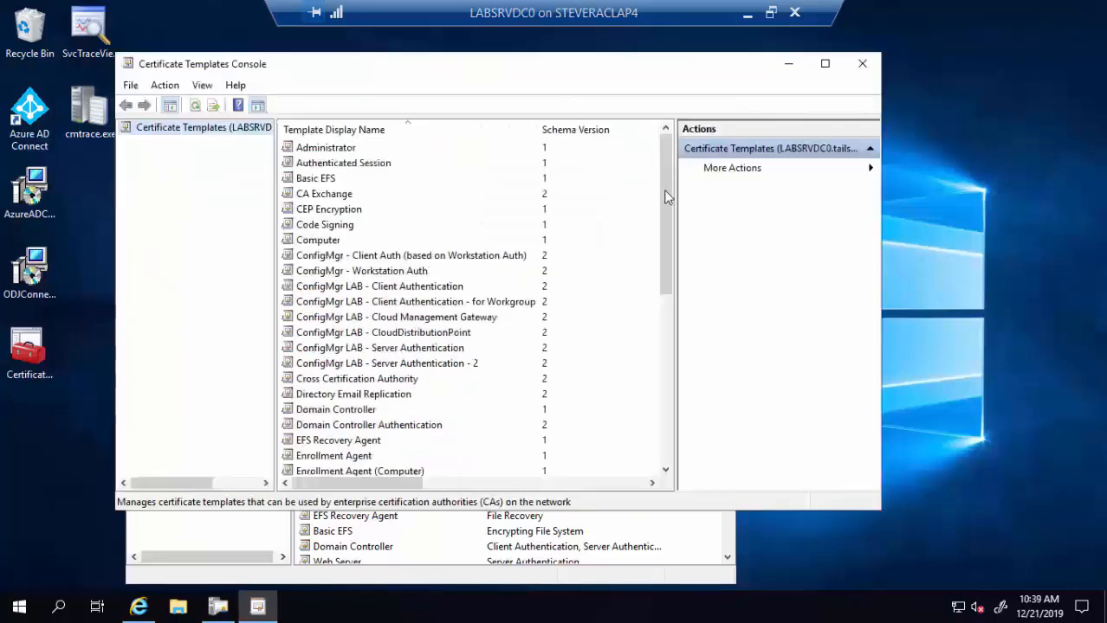
left_click_drag(663, 234, 663, 307)
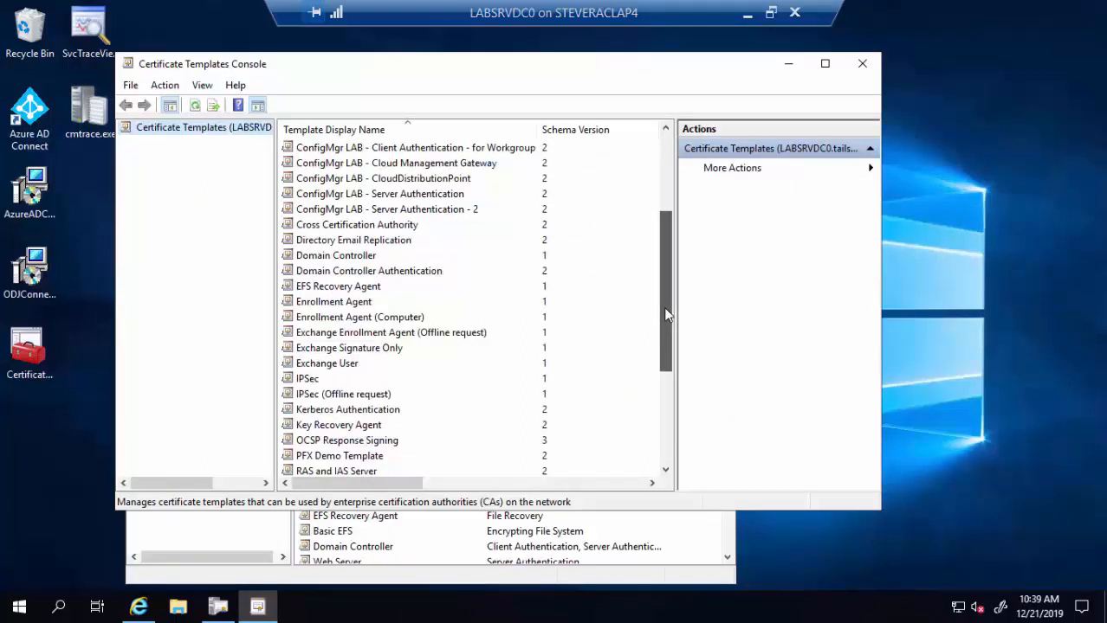
left_click(364, 458)
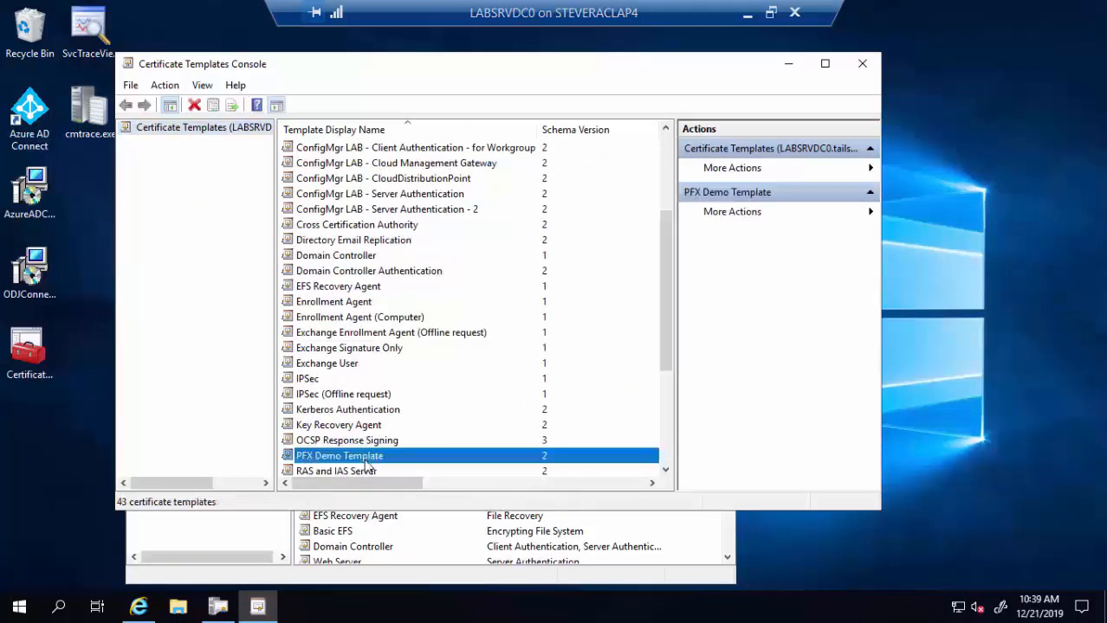
key("Delete")
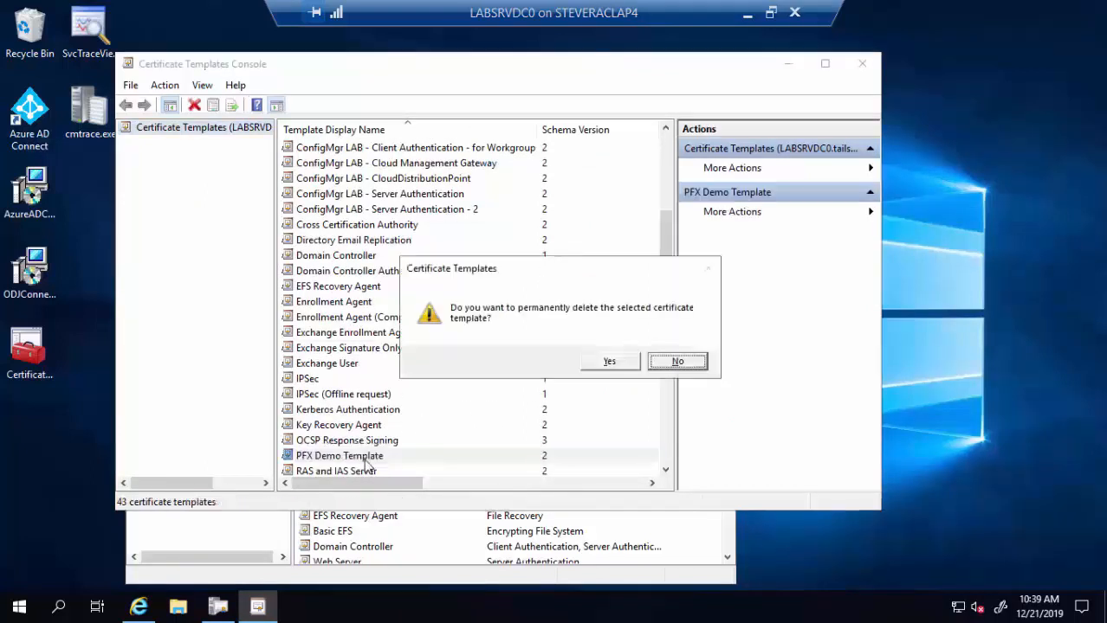
left_click(611, 365)
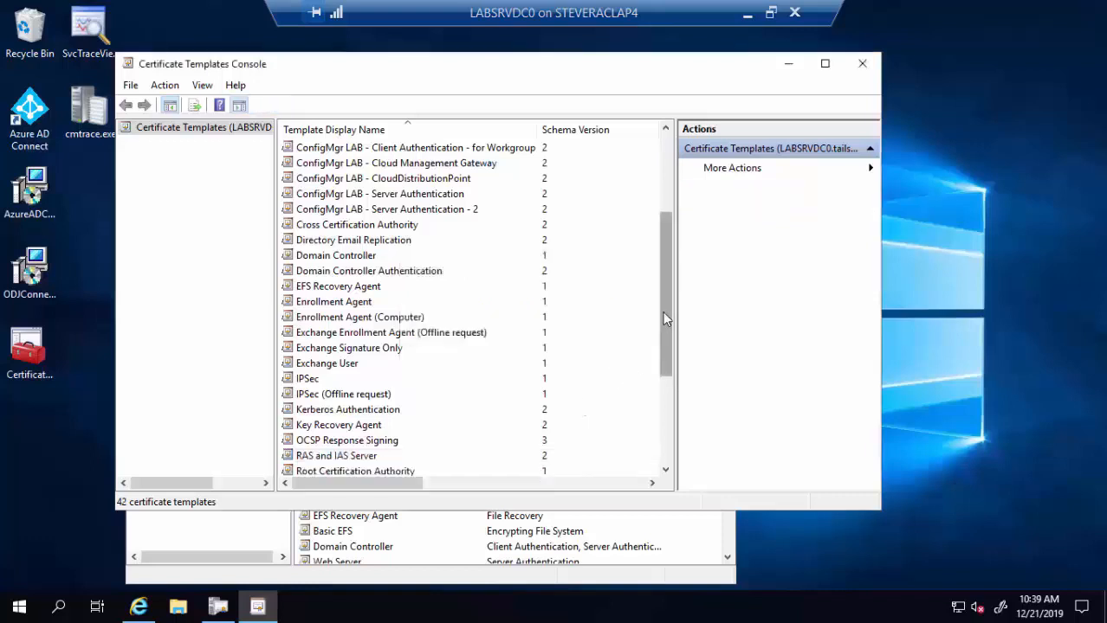
left_click_drag(659, 319, 663, 419)
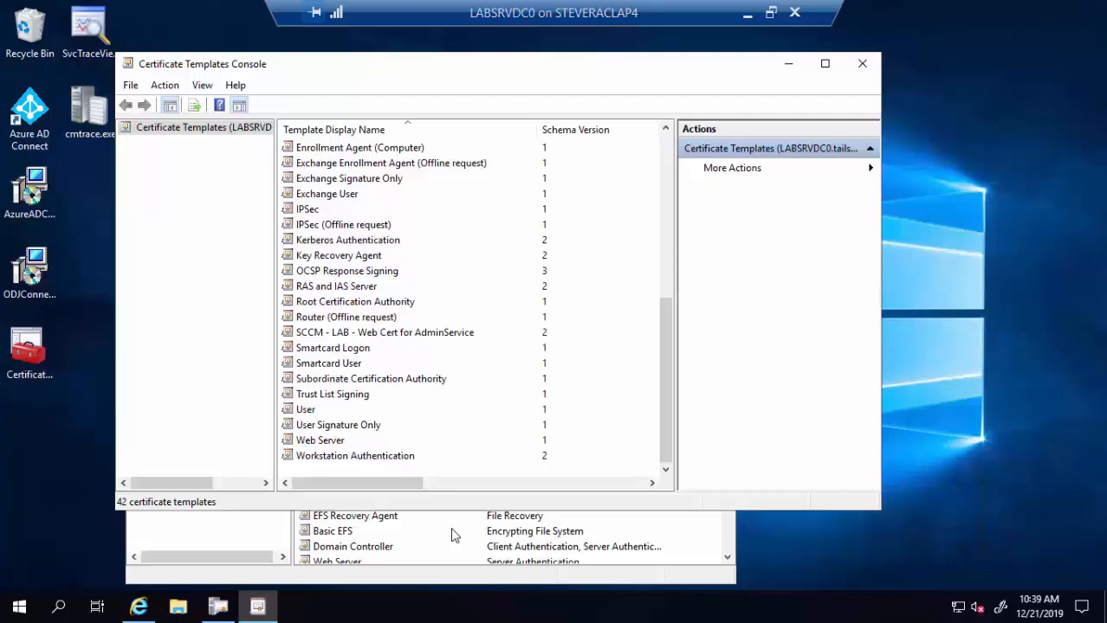
right_click(317, 411)
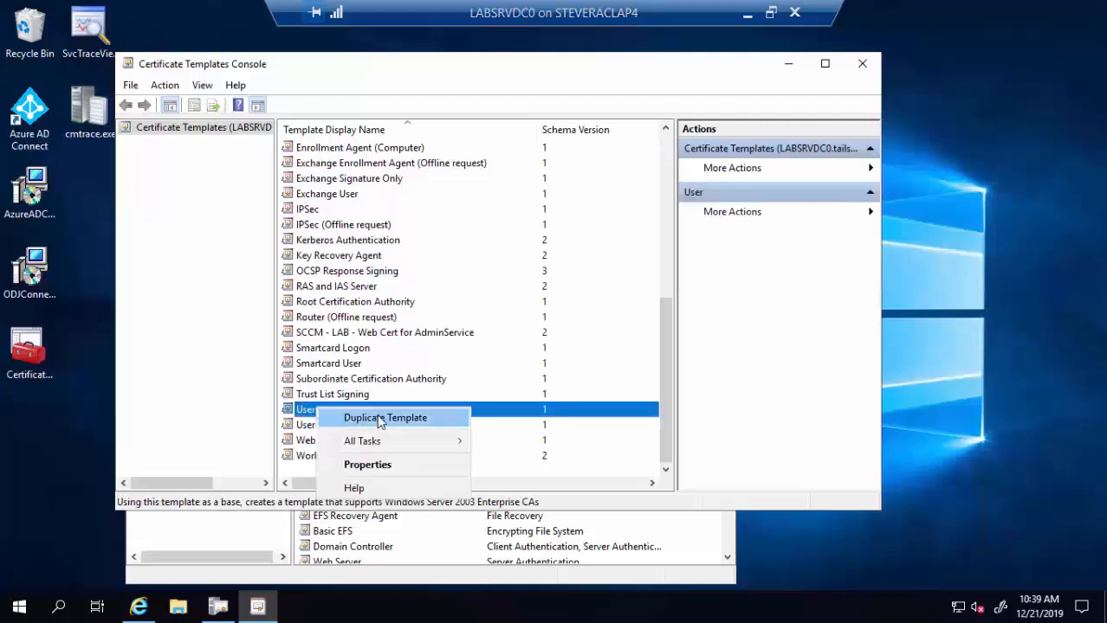
- Duplicate the User template as 'PFX Demo Cert Template' with template name PFXDemoCertTemplate
left_click(379, 419)
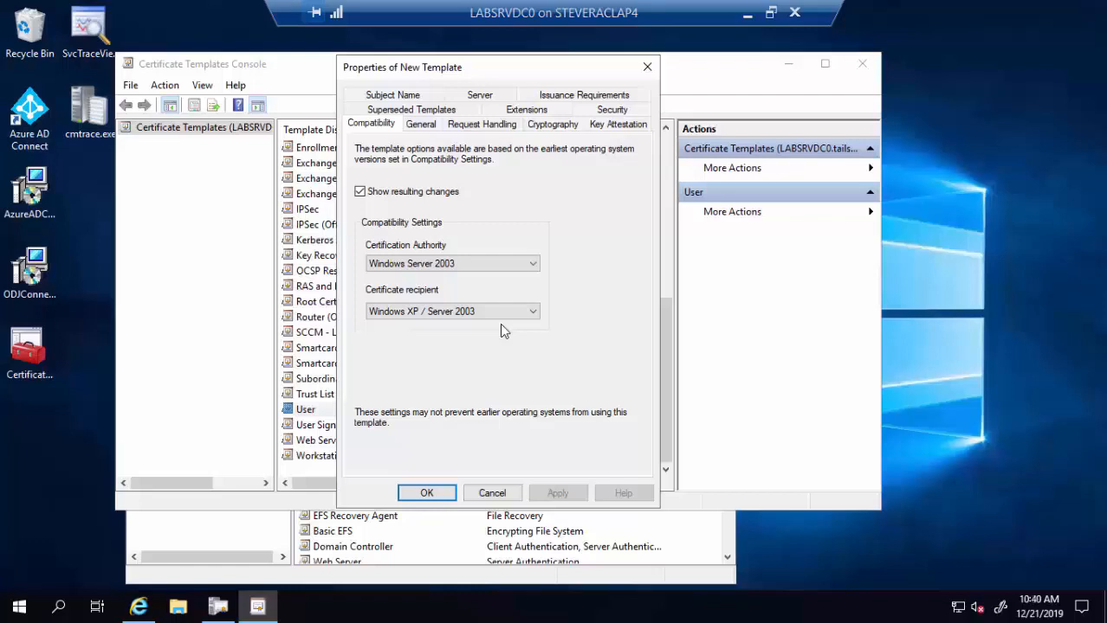
left_click(433, 126)
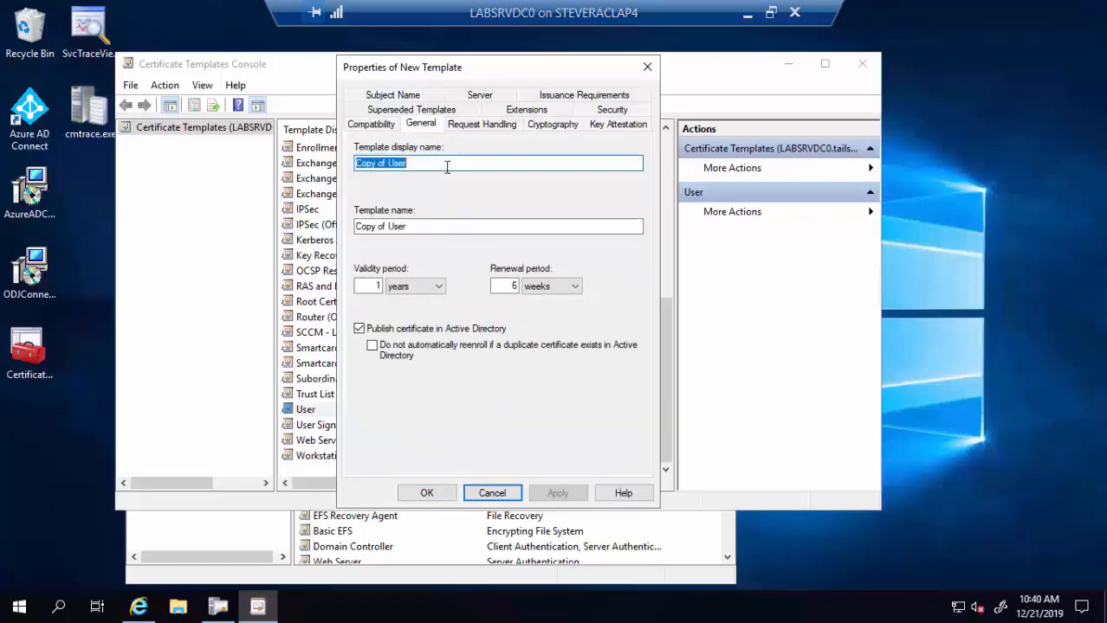
type("PFX Demo ")
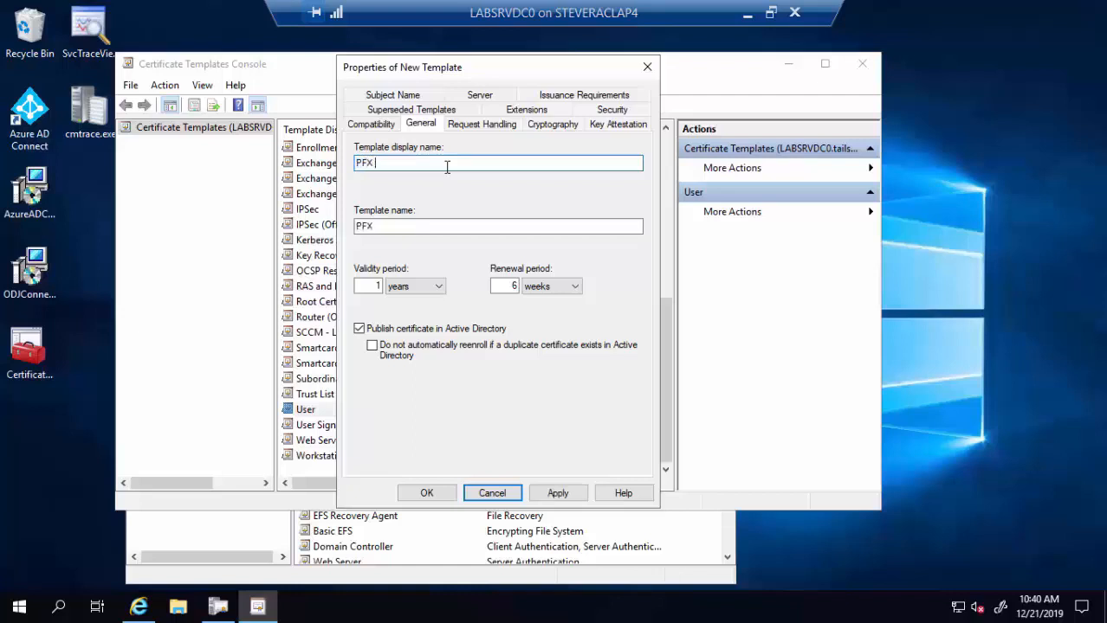
type("Cert Template")
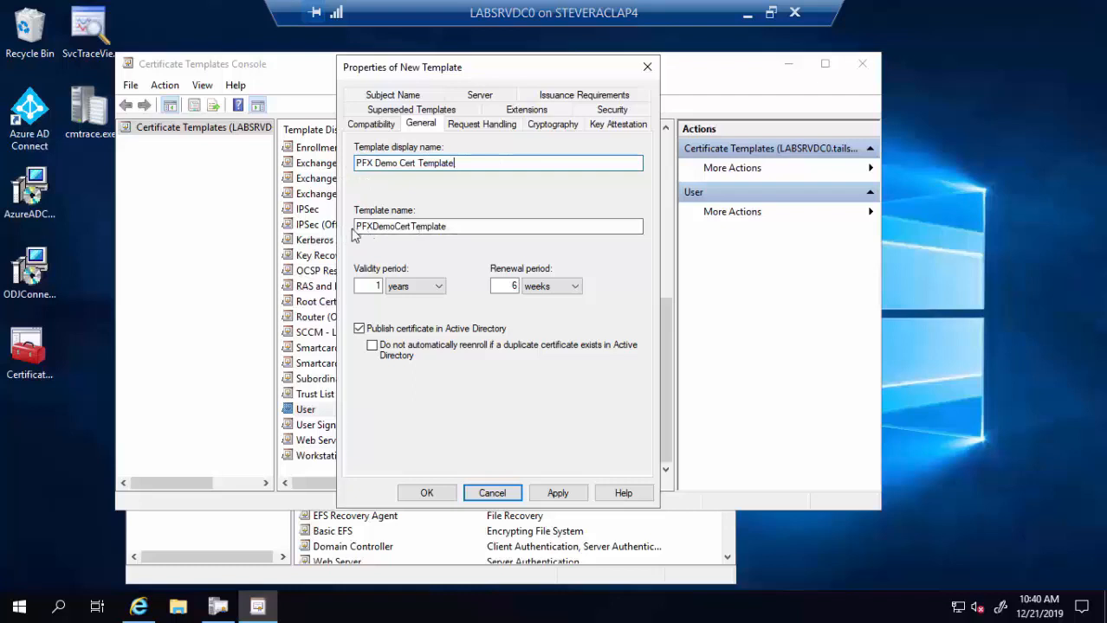
left_click(462, 229)
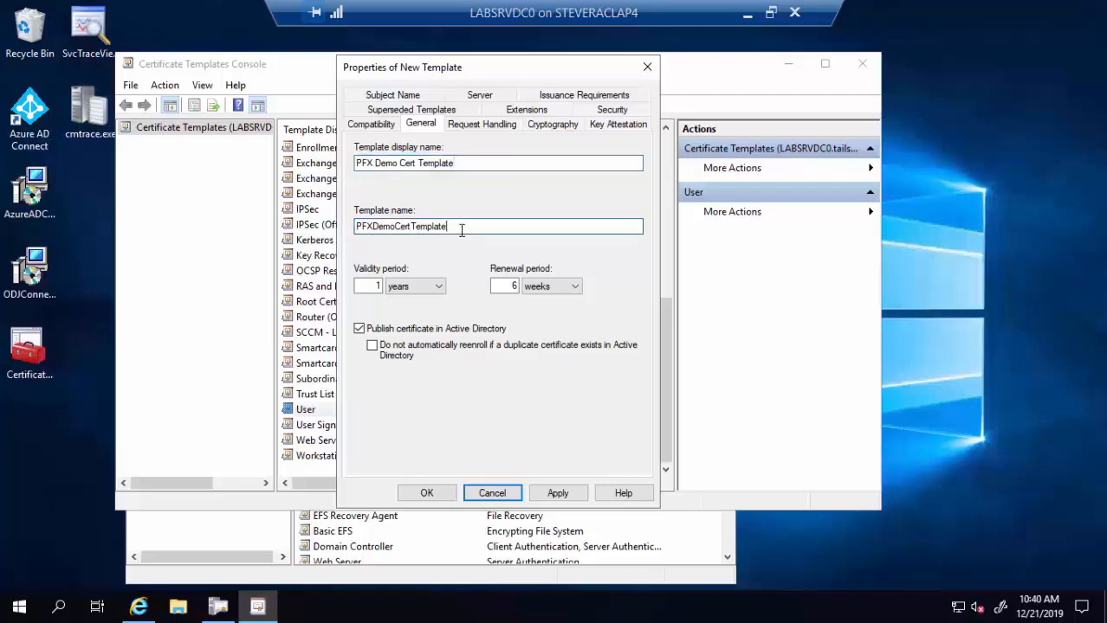
key("BackSpace")
type("e")
- Review the new template's Request Handling and Cryptography settings, confirming a 2048 minimum key size
left_click(453, 129)
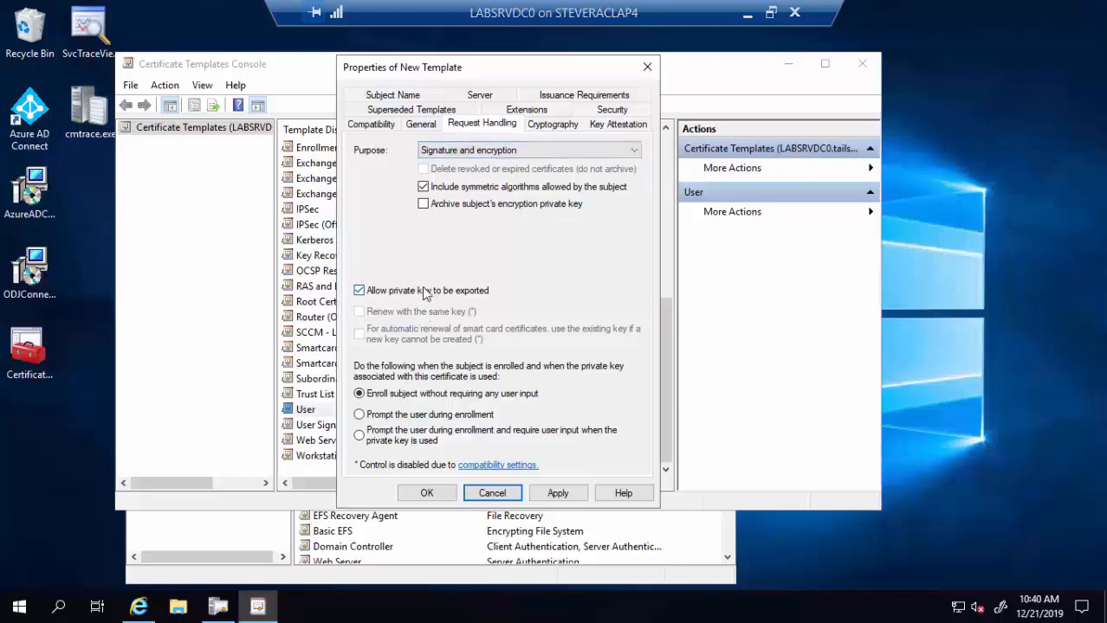
left_click(555, 129)
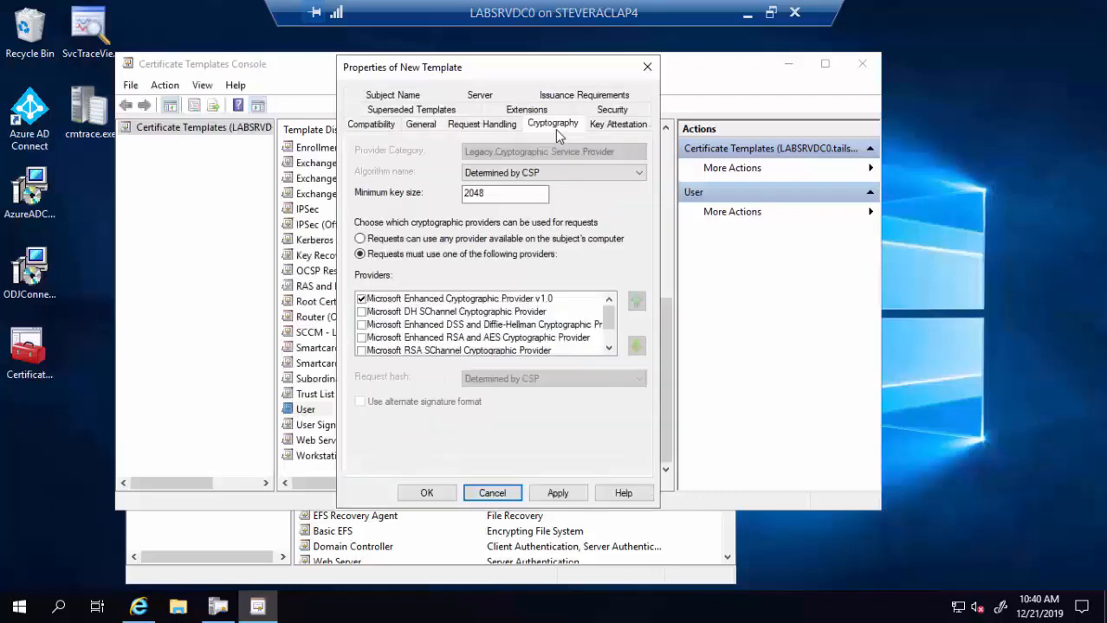
double_click(508, 194)
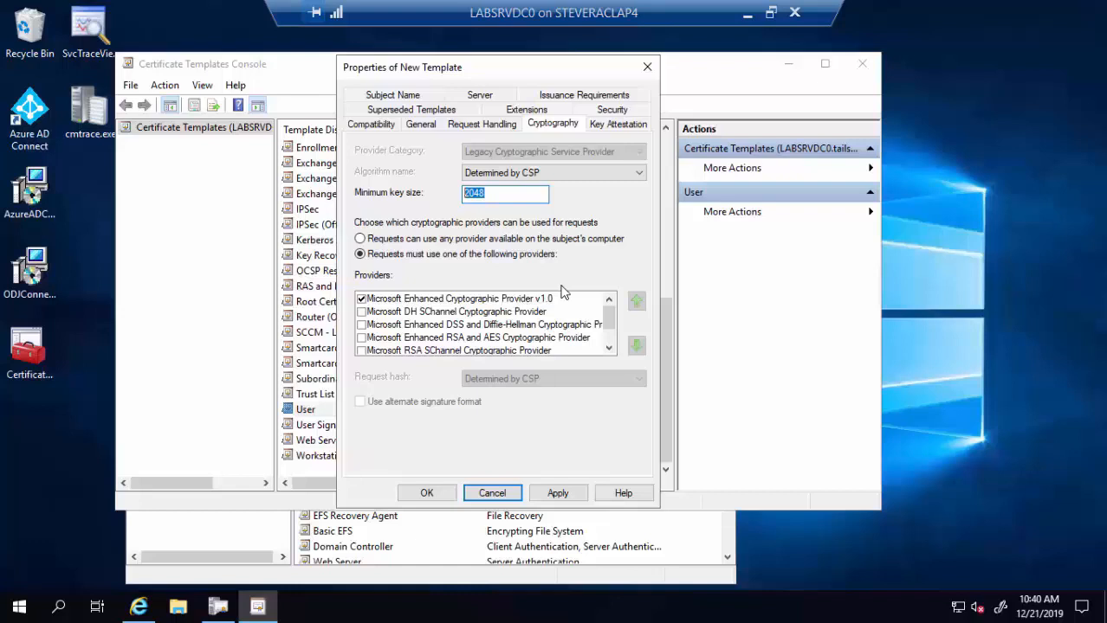
left_click(412, 95)
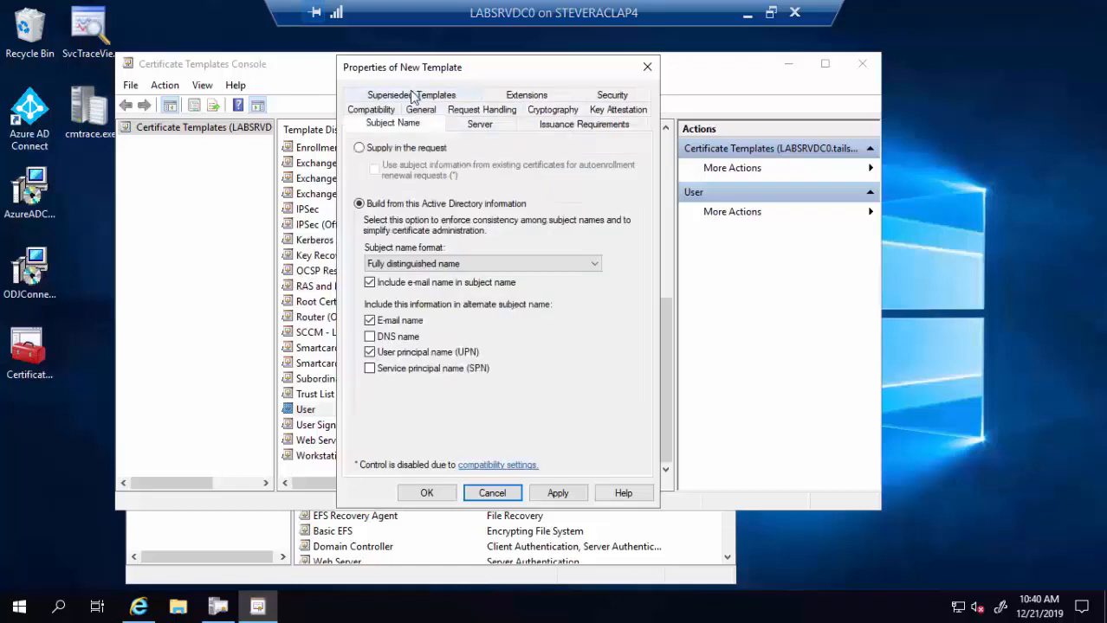
- Set the template's subject name to 'Supply in the request', accepting the security warning
left_click(400, 148)
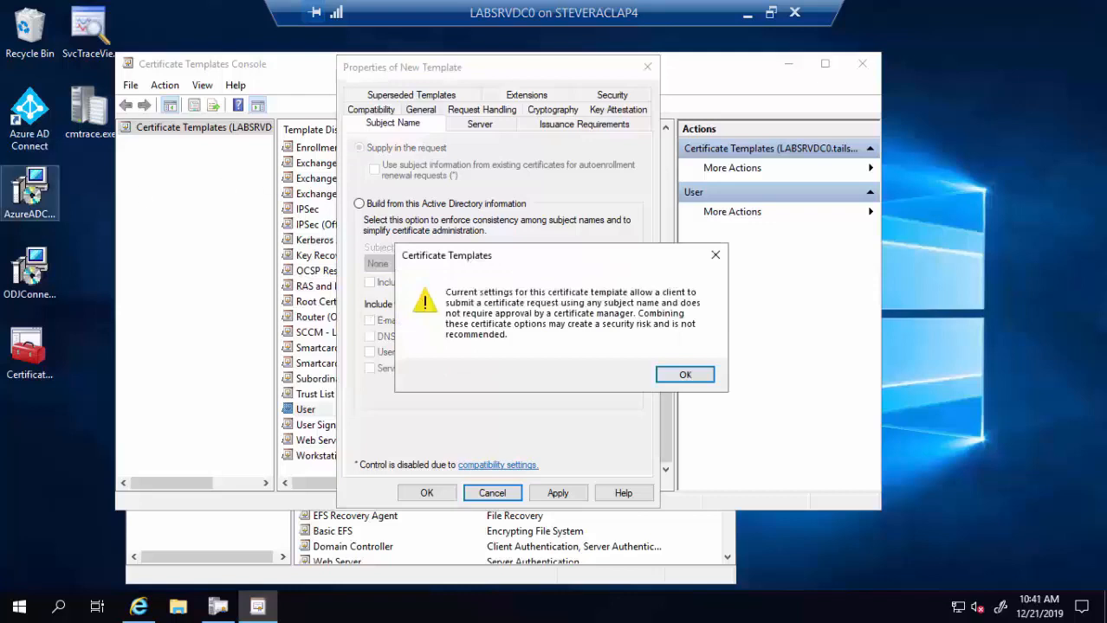
left_click(679, 376)
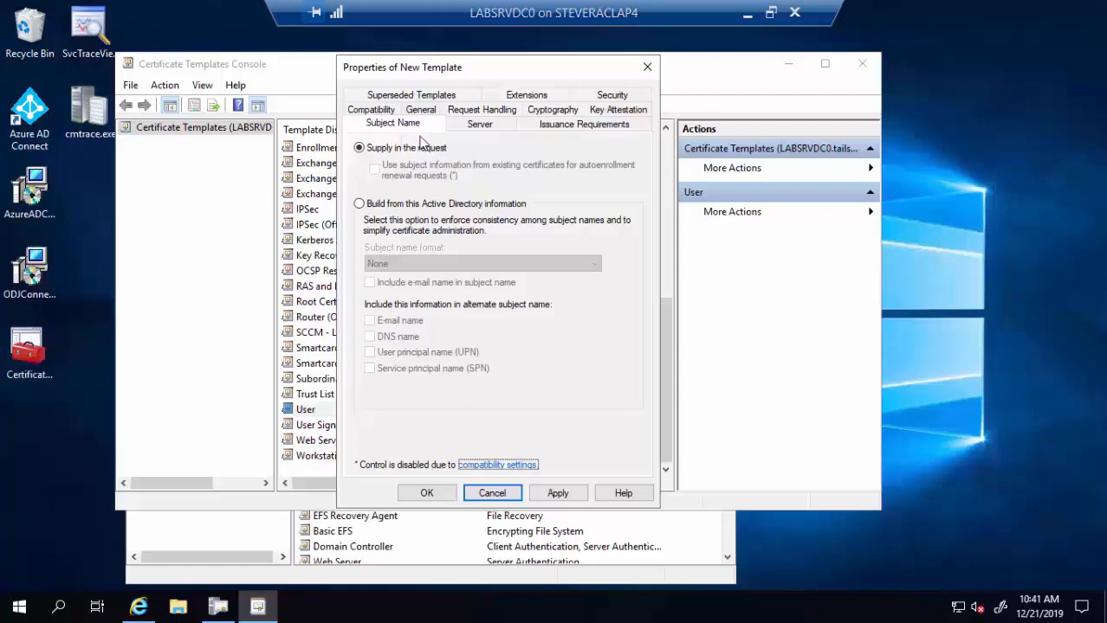
left_click(522, 96)
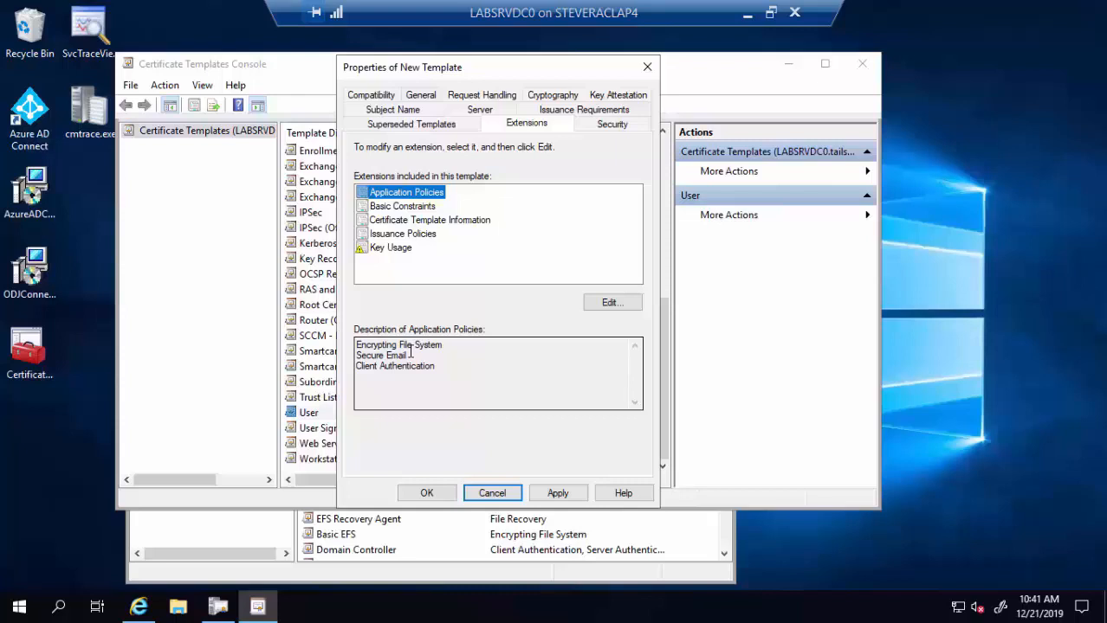
- Inspect the template's Key Usage extension and leave it unchanged
left_click(384, 251)
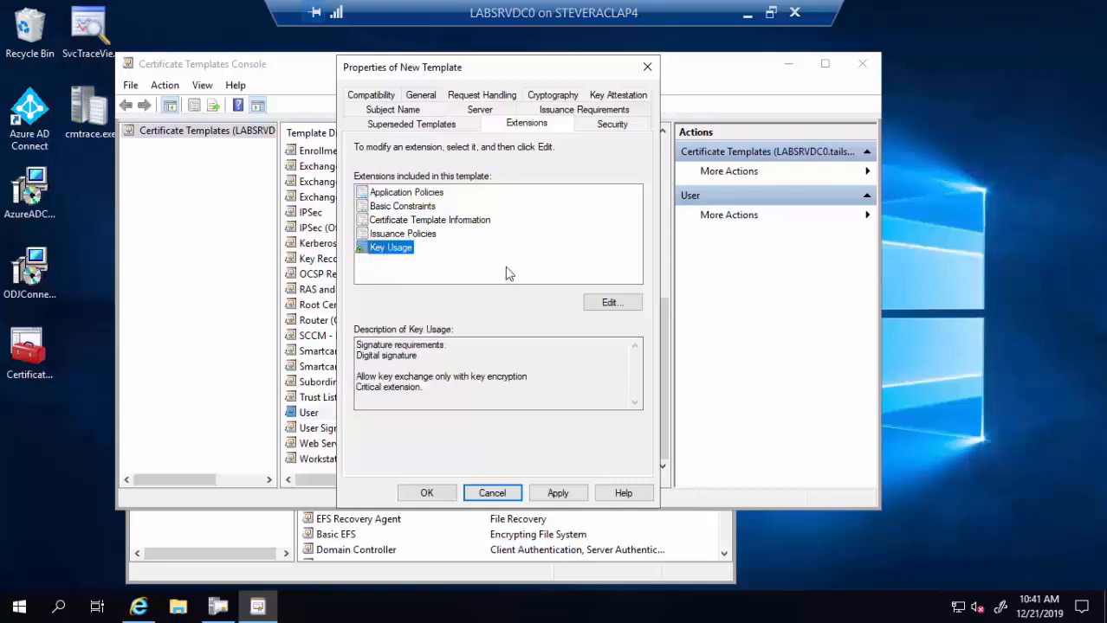
left_click(605, 303)
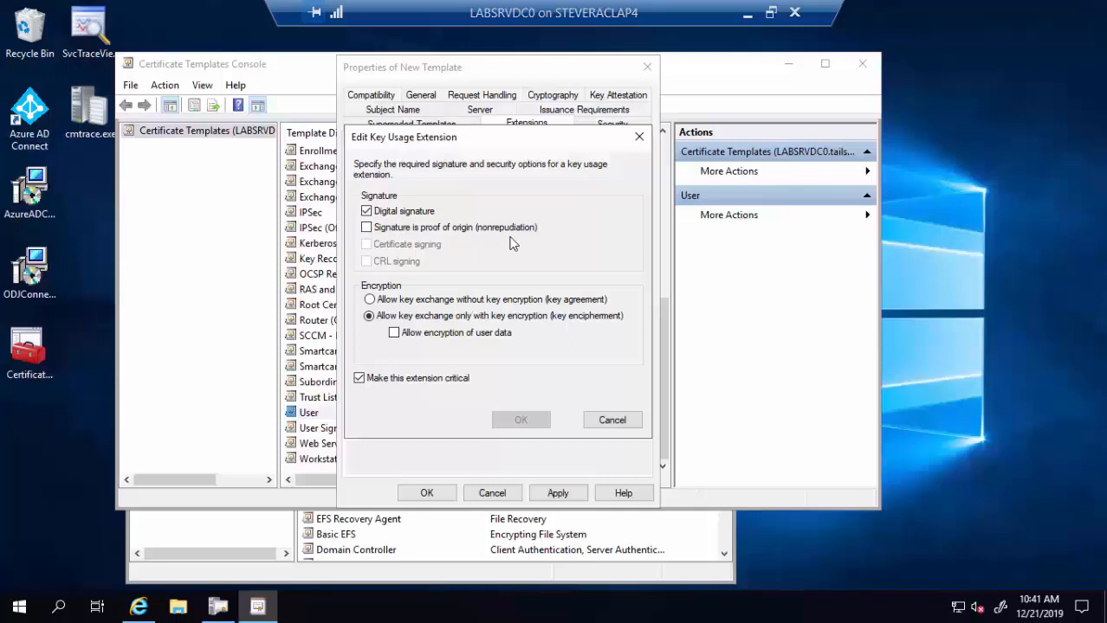
left_click(611, 420)
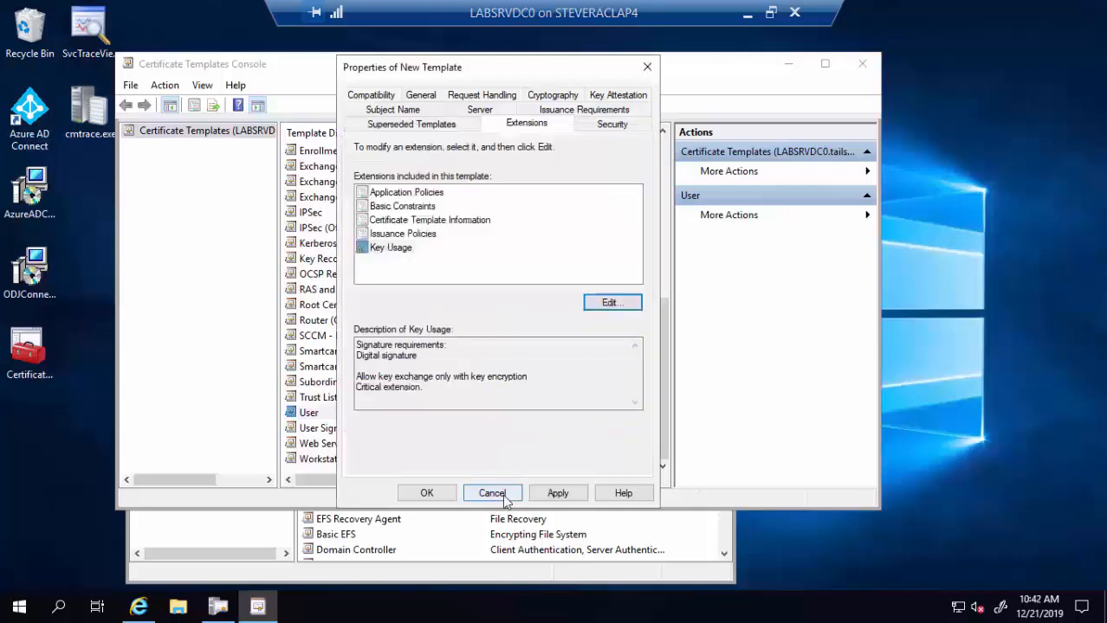
left_click(609, 127)
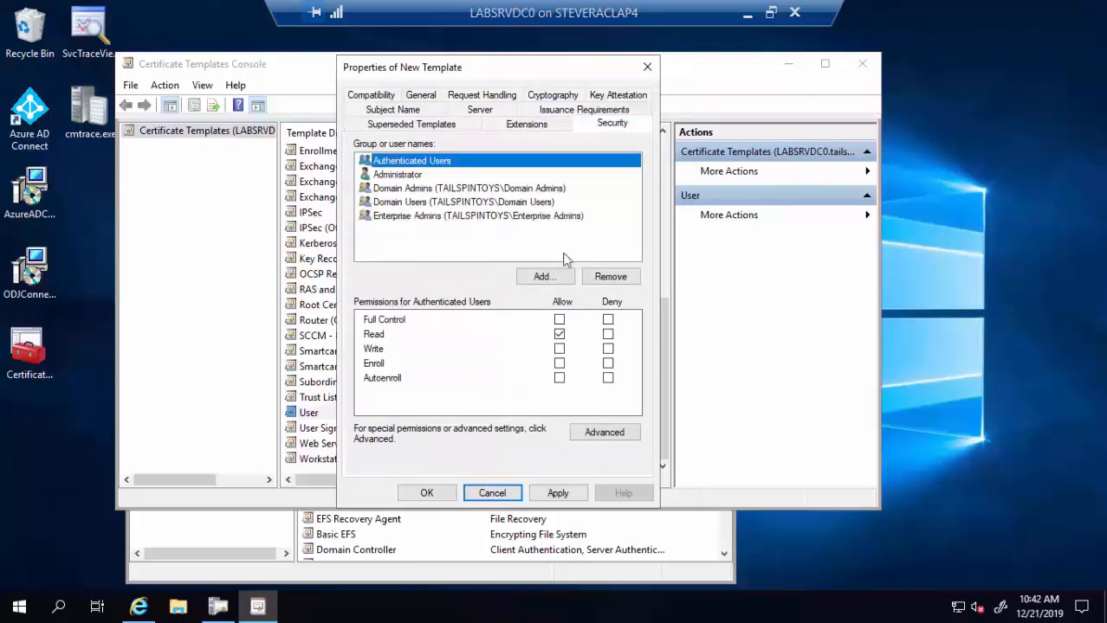
- Add the SYSTEM account to the template's permissions with Full Control allowed
left_click(554, 278)
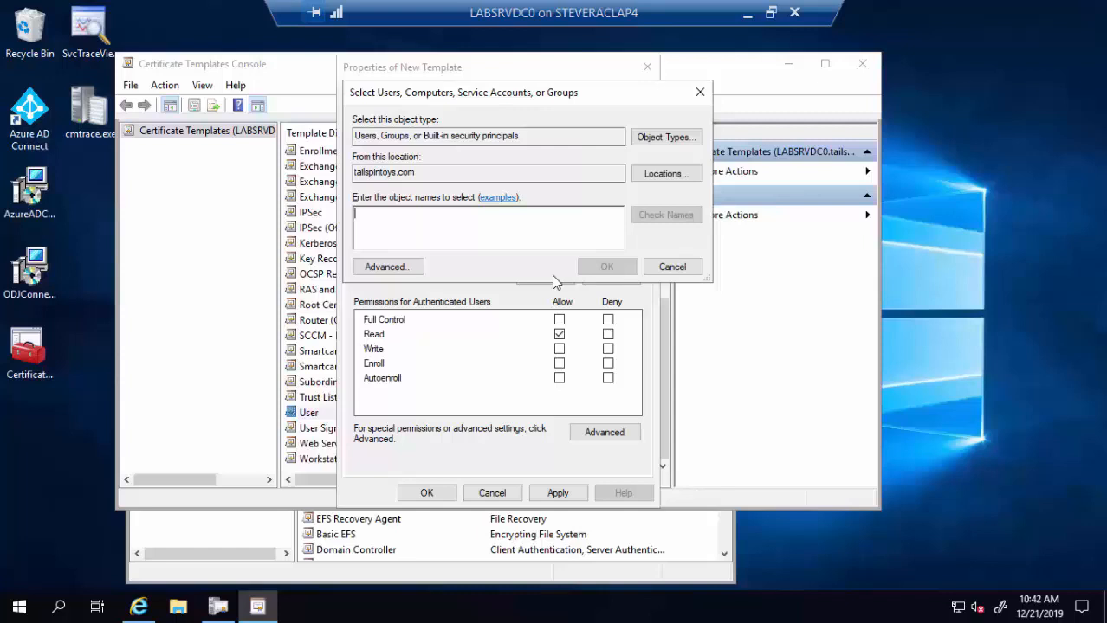
type("system")
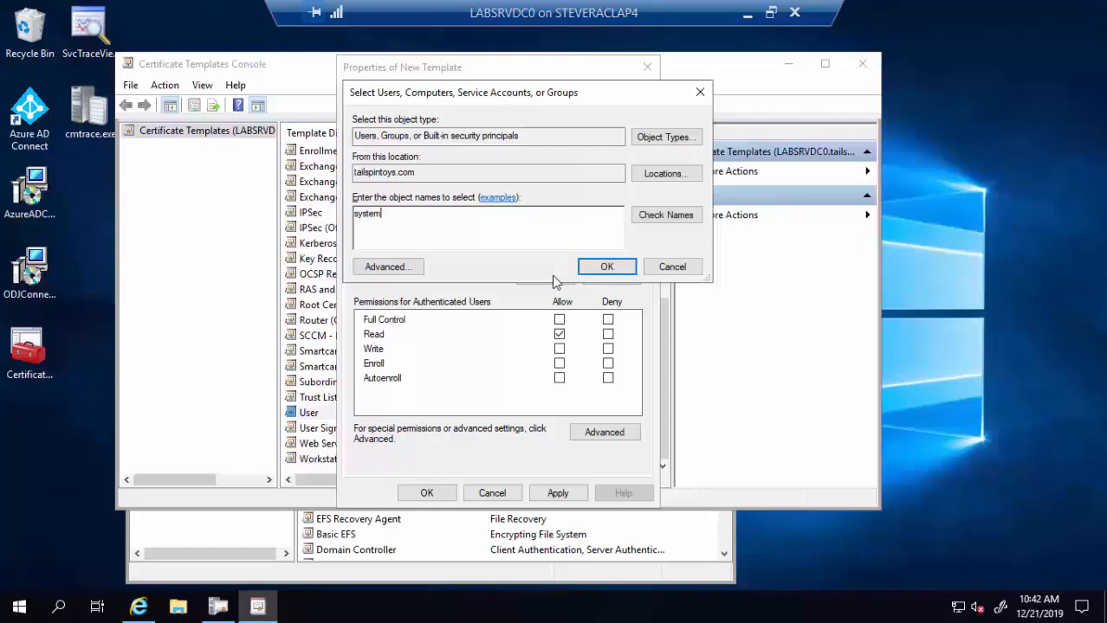
left_click(641, 219)
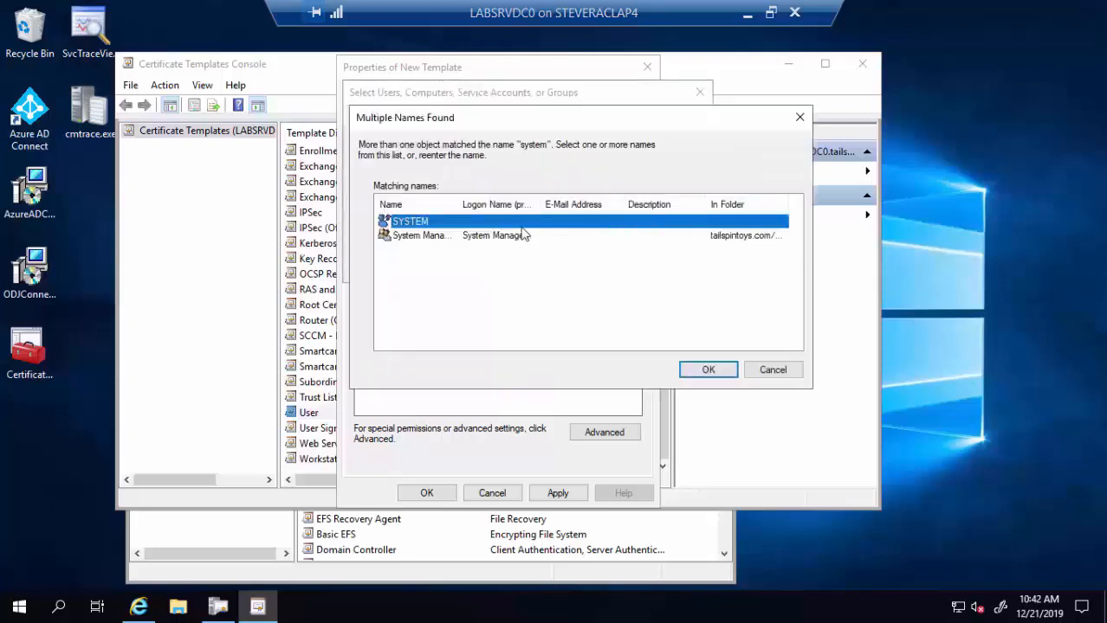
left_click(718, 376)
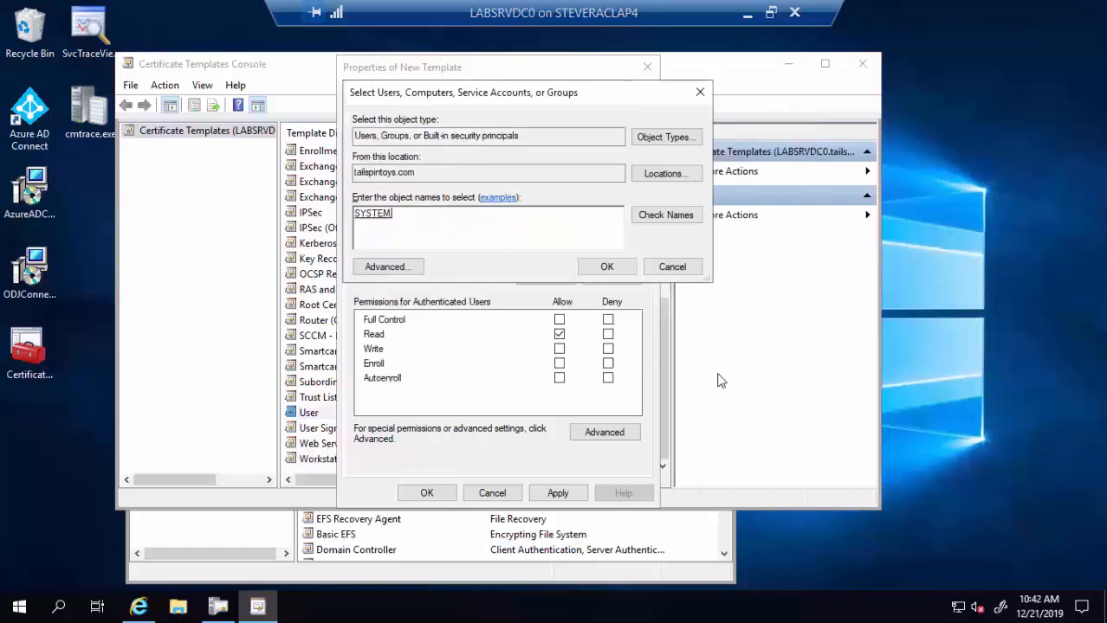
left_click(607, 266)
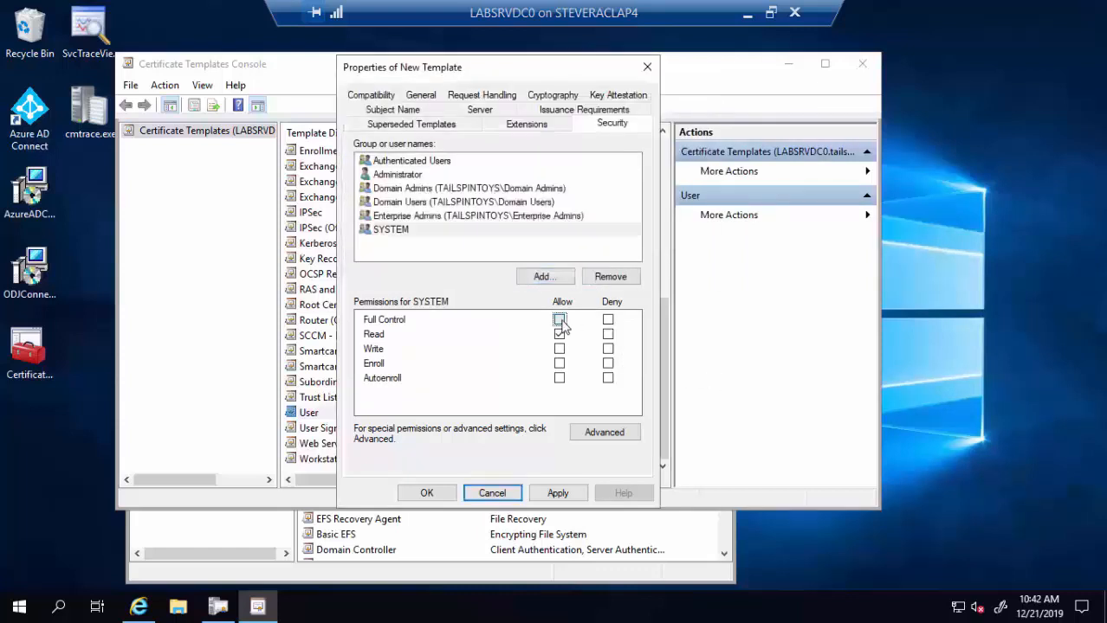
left_click(559, 319)
left_click(542, 278)
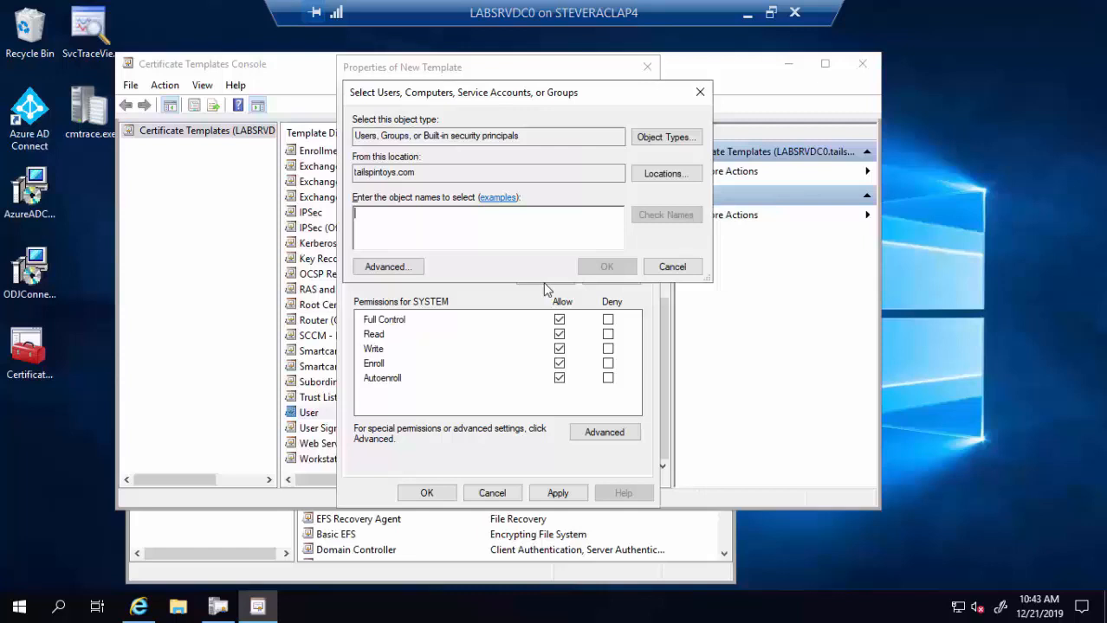
- Add the LABSRVDC0 computer to the template's security with Enroll allowed, and save PFX Demo Cert Template
left_click(658, 139)
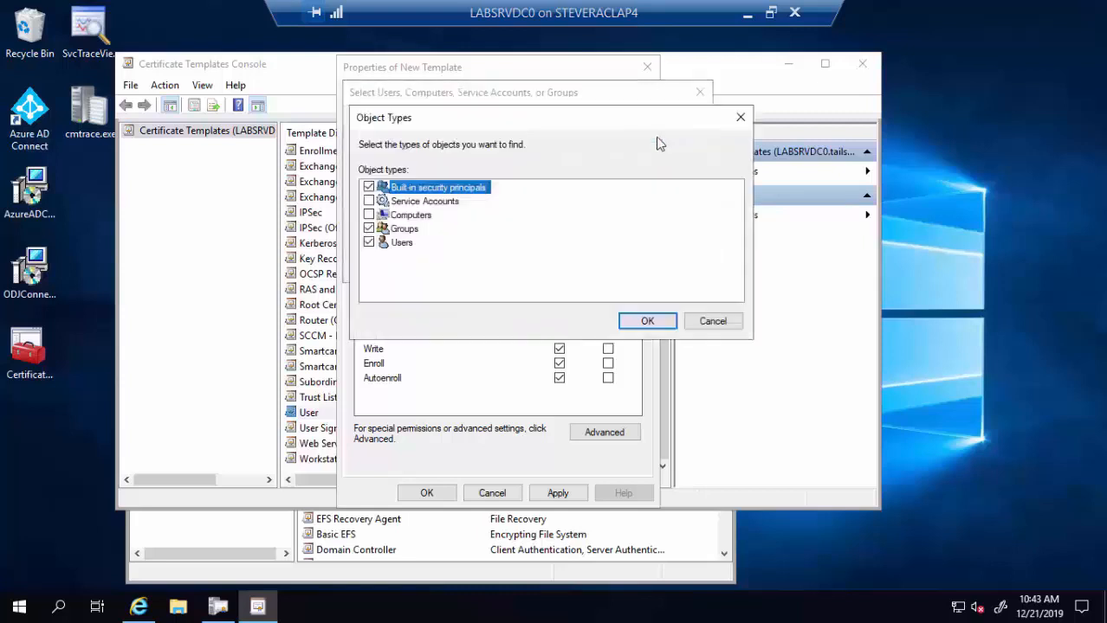
left_click(369, 214)
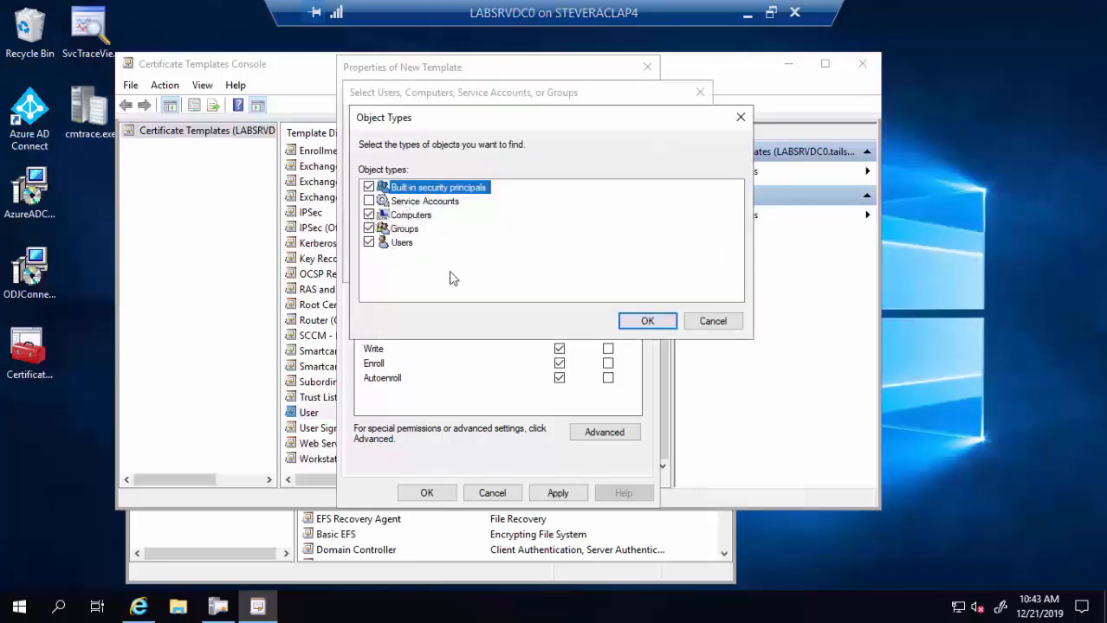
left_click(644, 322)
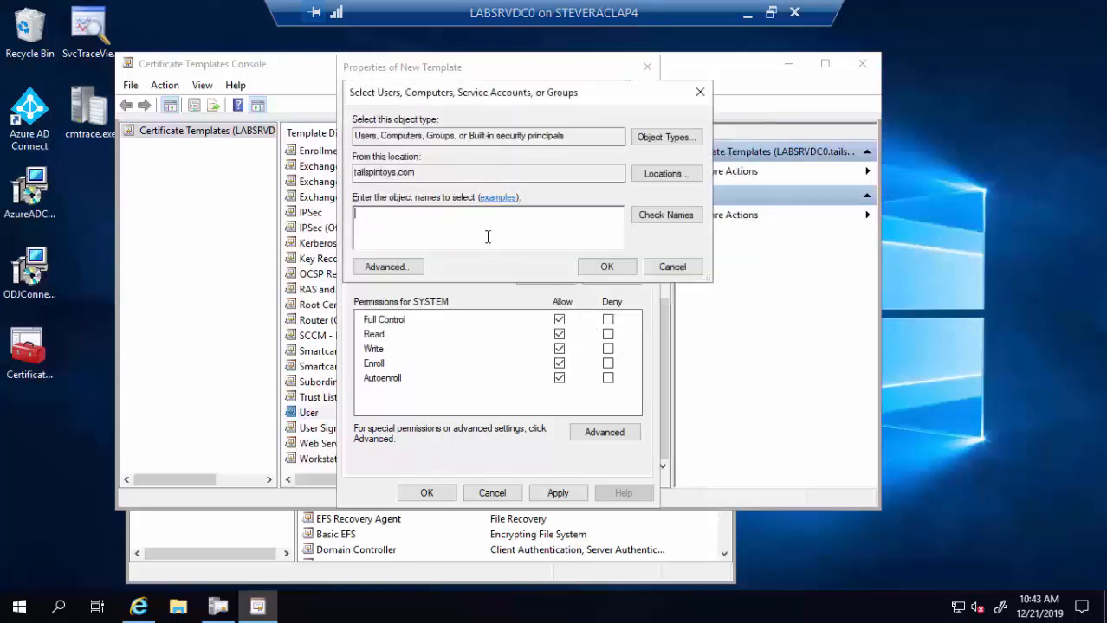
type("labsrvdc0")
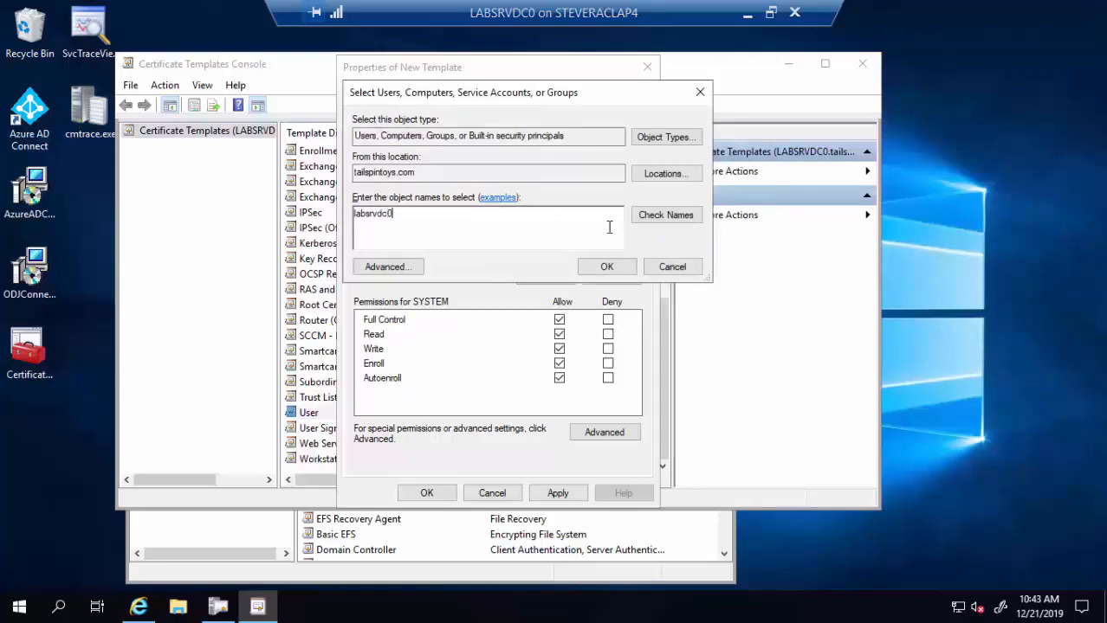
left_click(649, 218)
left_click(606, 266)
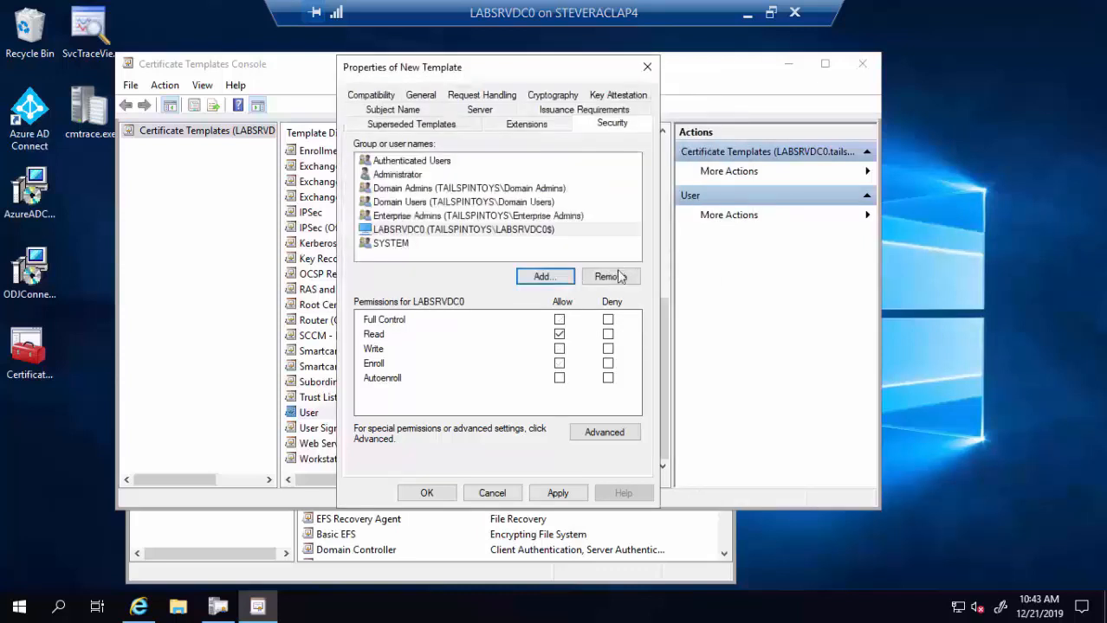
left_click(559, 363)
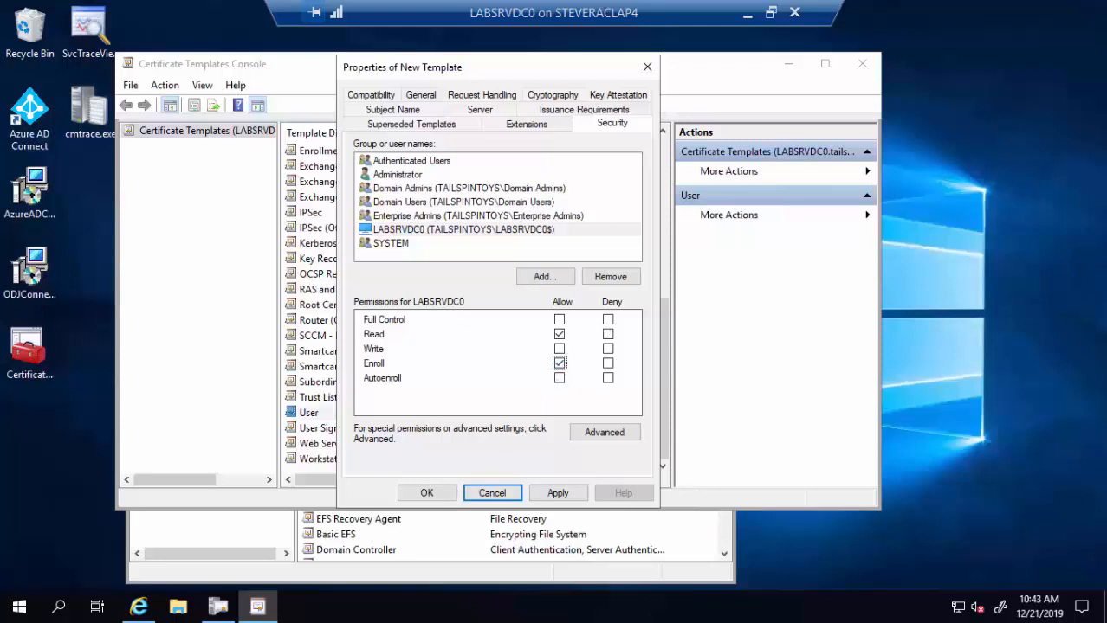
left_click(425, 493)
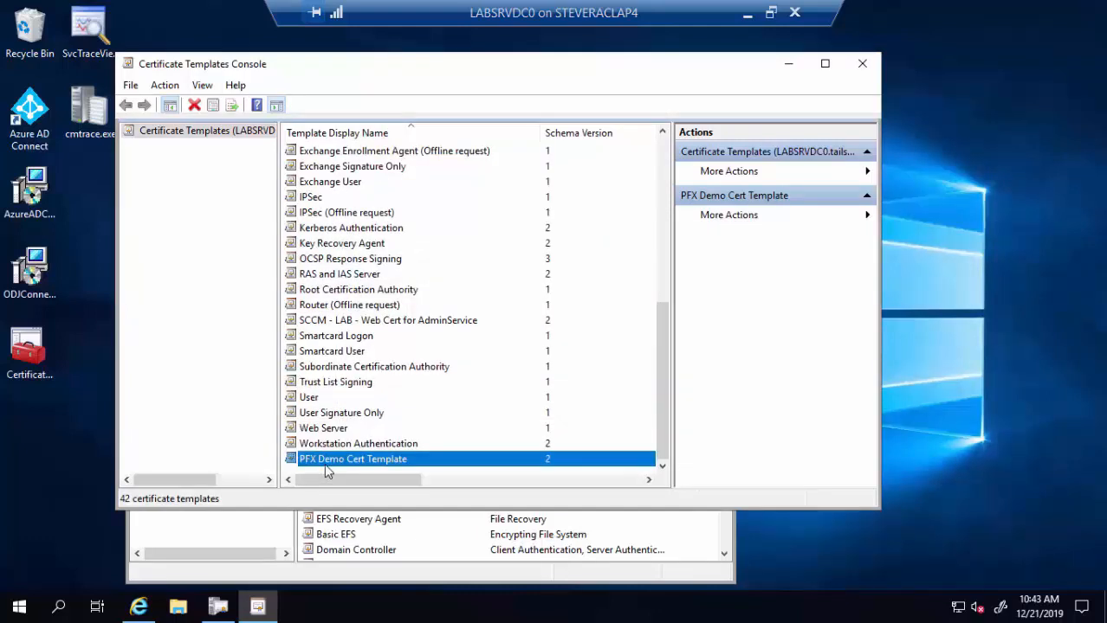
- In Certification Authority, add PFX Demo Cert Template through New > Certificate Template to Issue
left_click(788, 66)
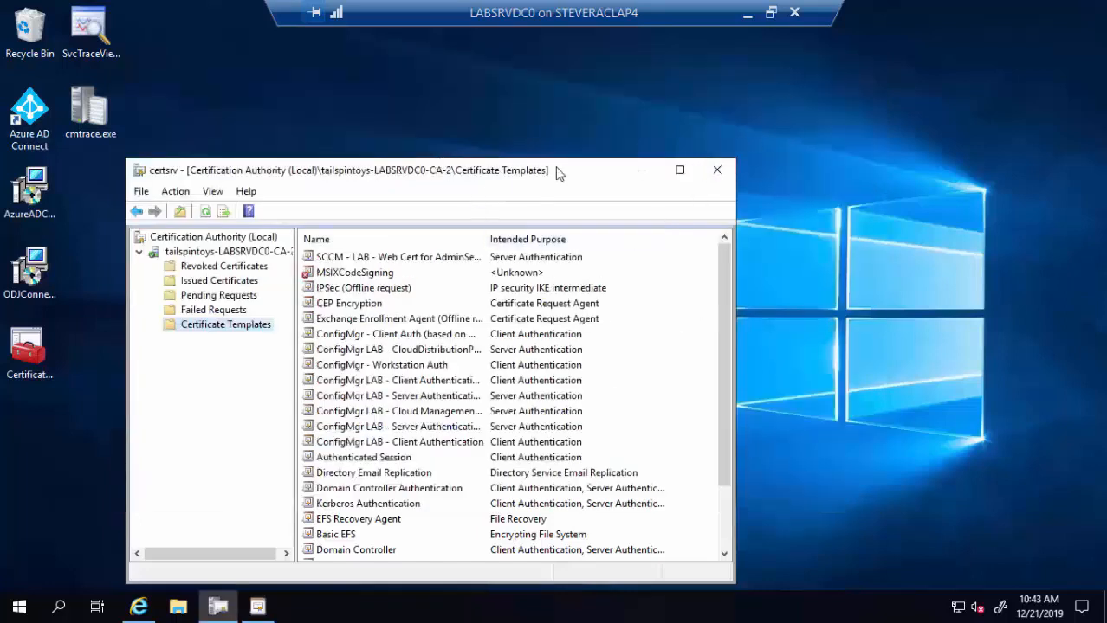
left_click_drag(573, 174, 613, 74)
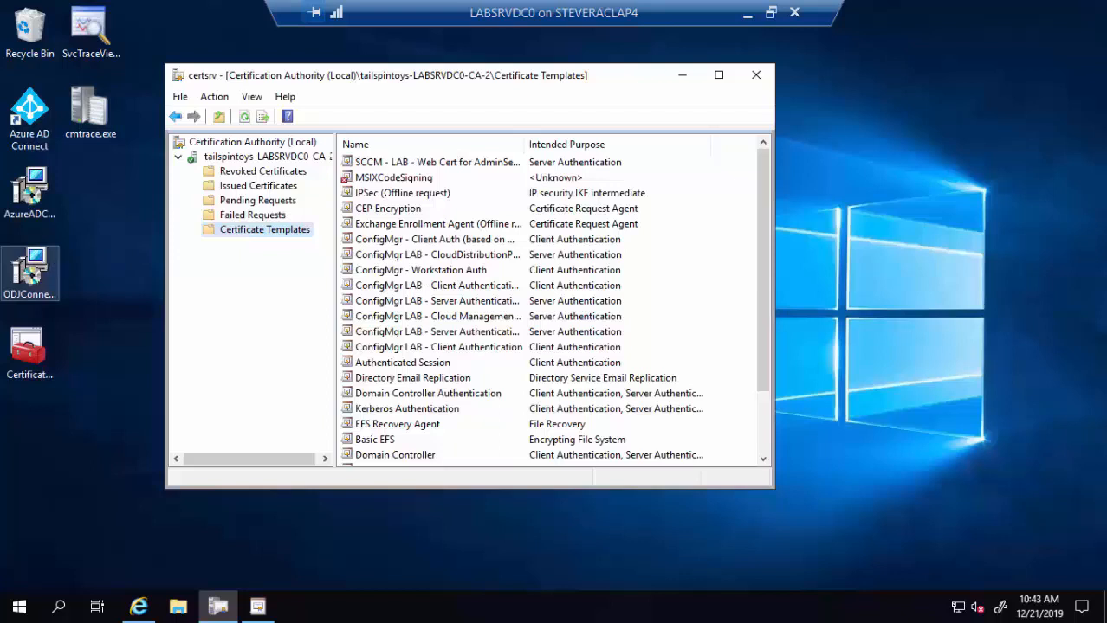
right_click(278, 238)
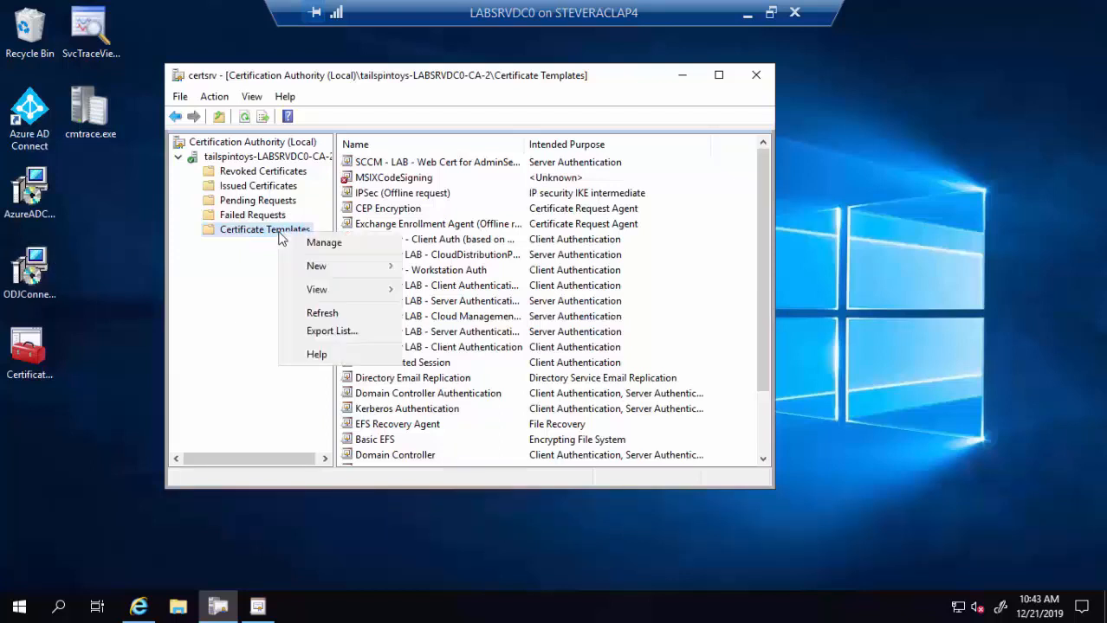
mouse_move(381, 266)
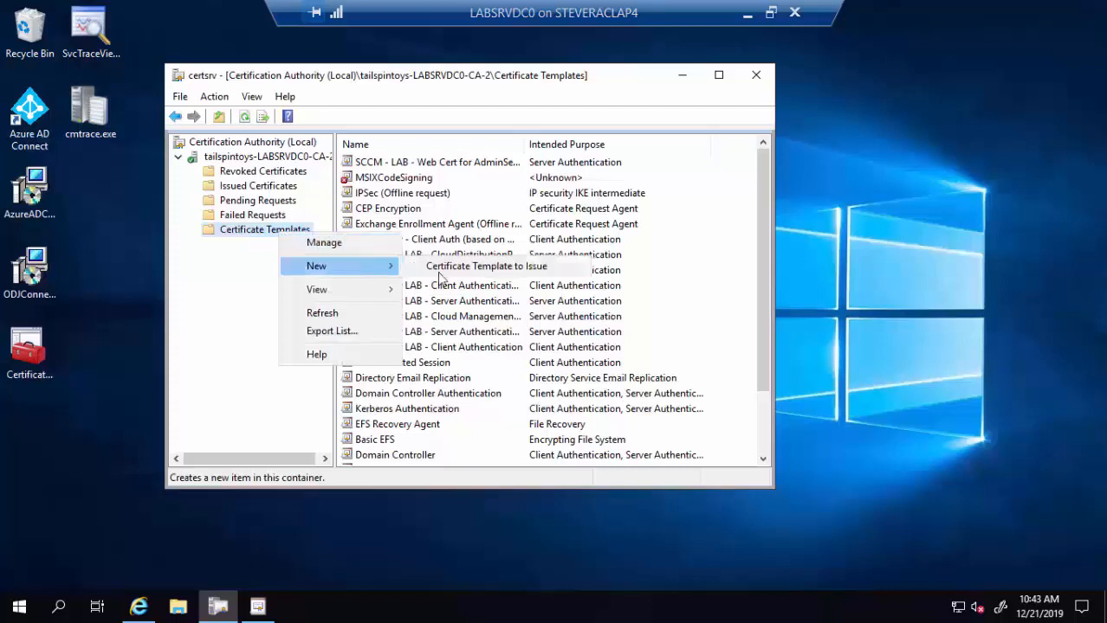
left_click(457, 272)
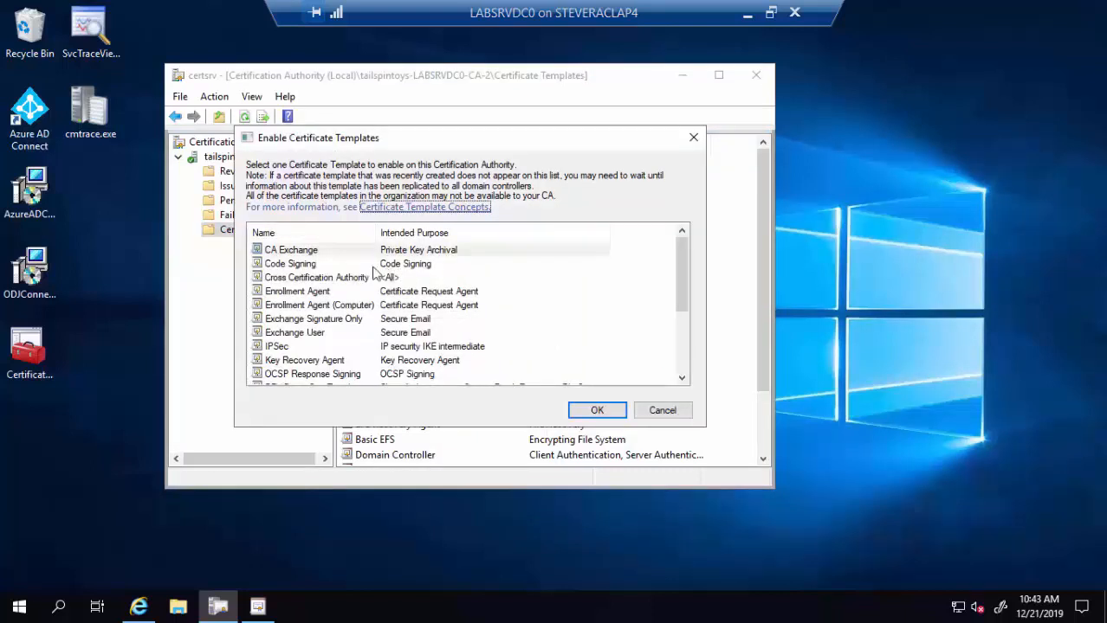
scroll(355, 277, "down", 3)
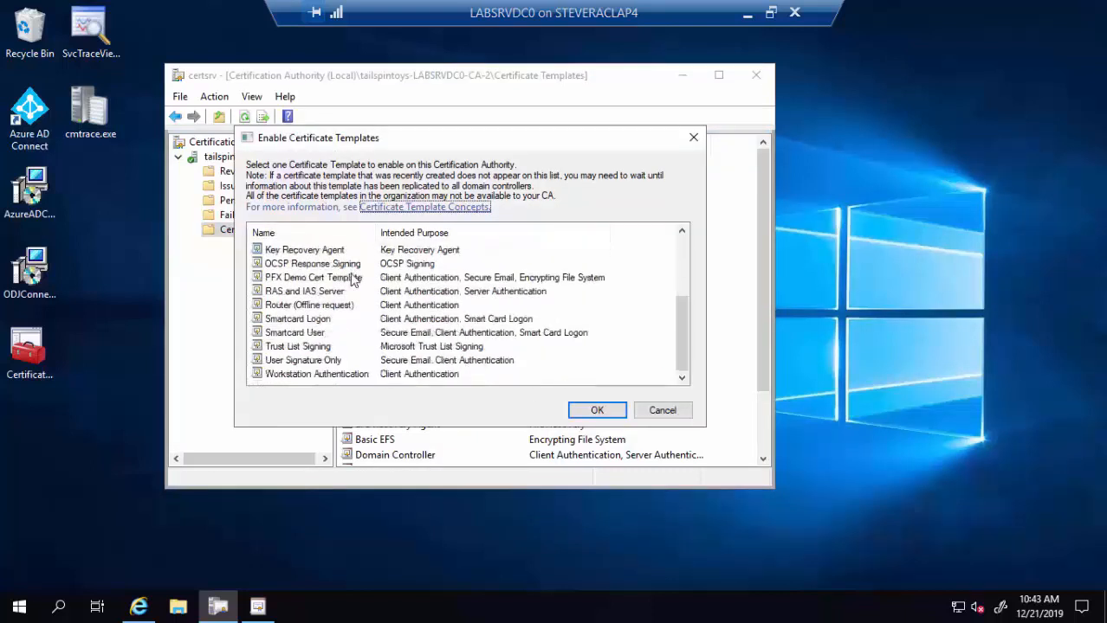
left_click(296, 281)
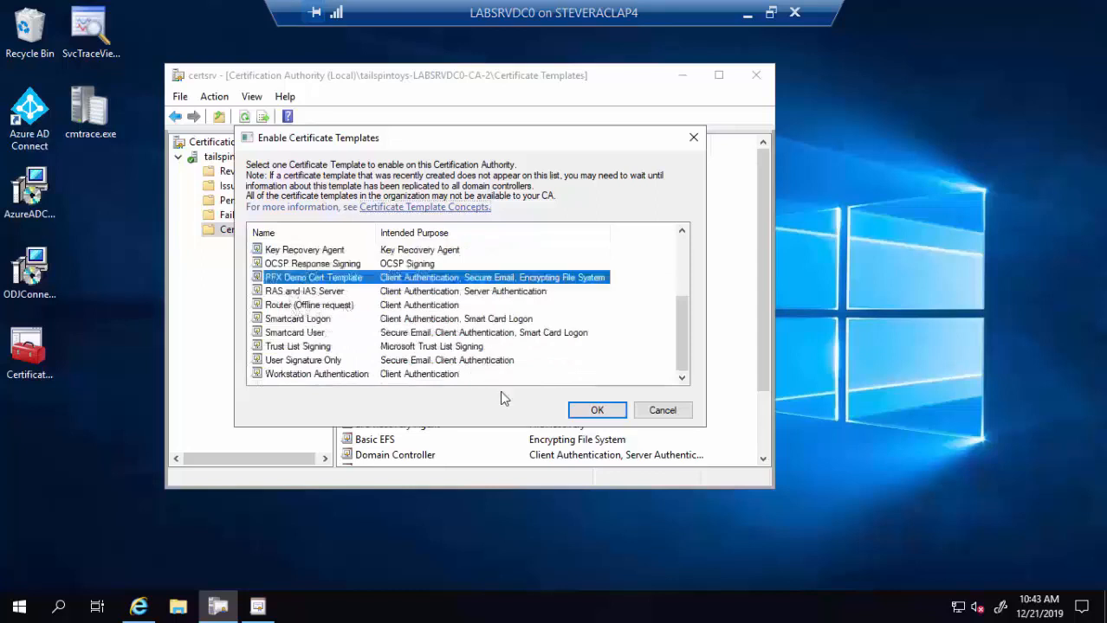
left_click(582, 415)
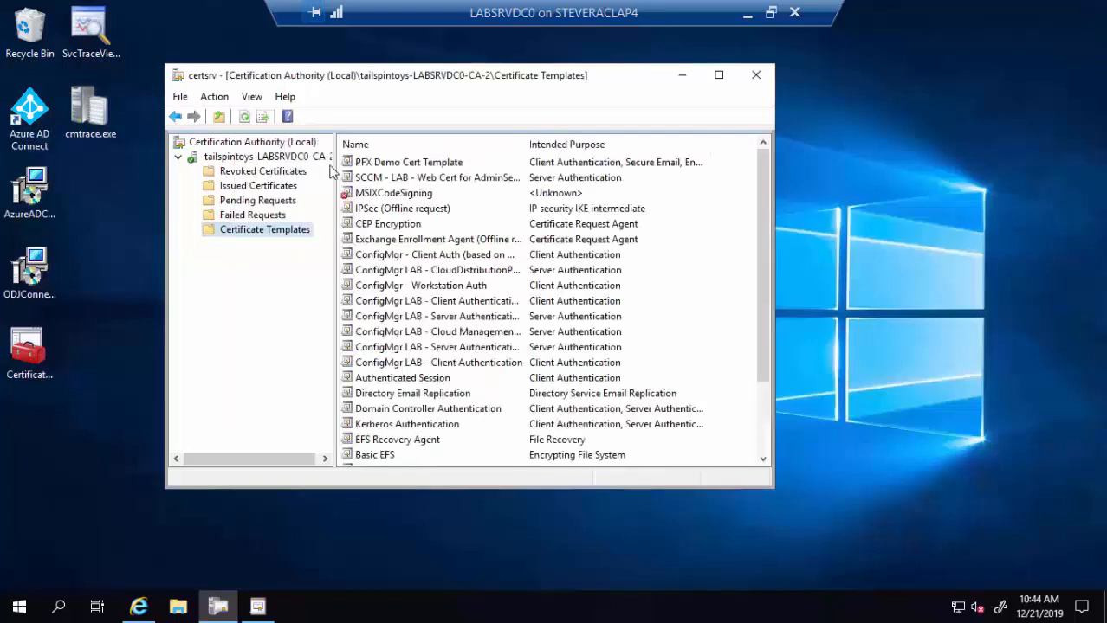
left_click(393, 164)
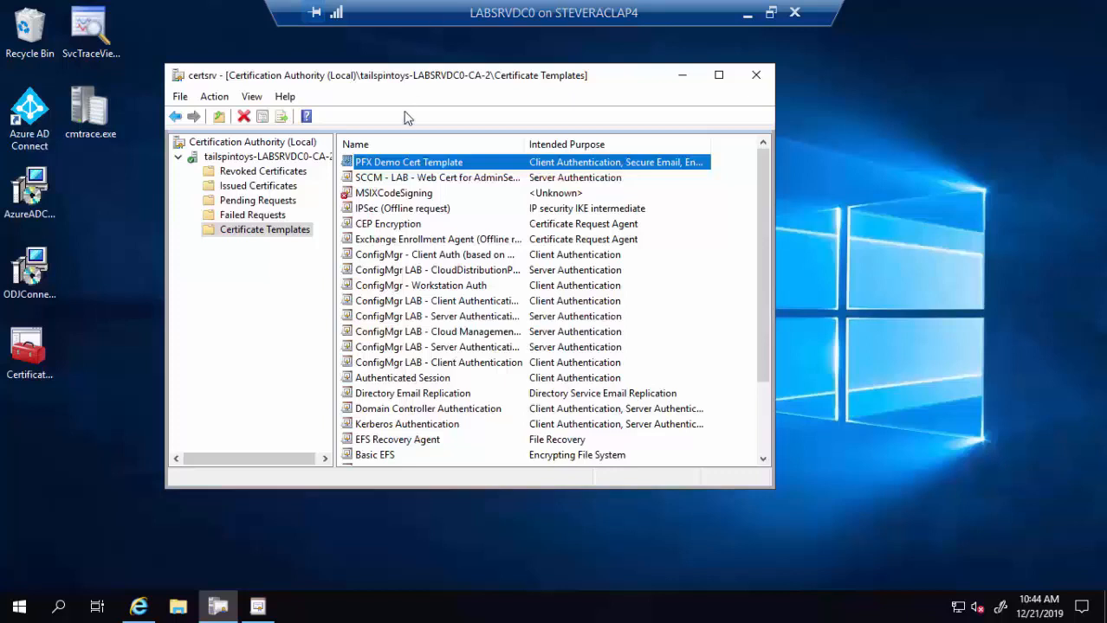
- In the CA's Security properties, add computer LABSRVDC0 with Issue and Manage Certificates allowed
left_click(289, 159)
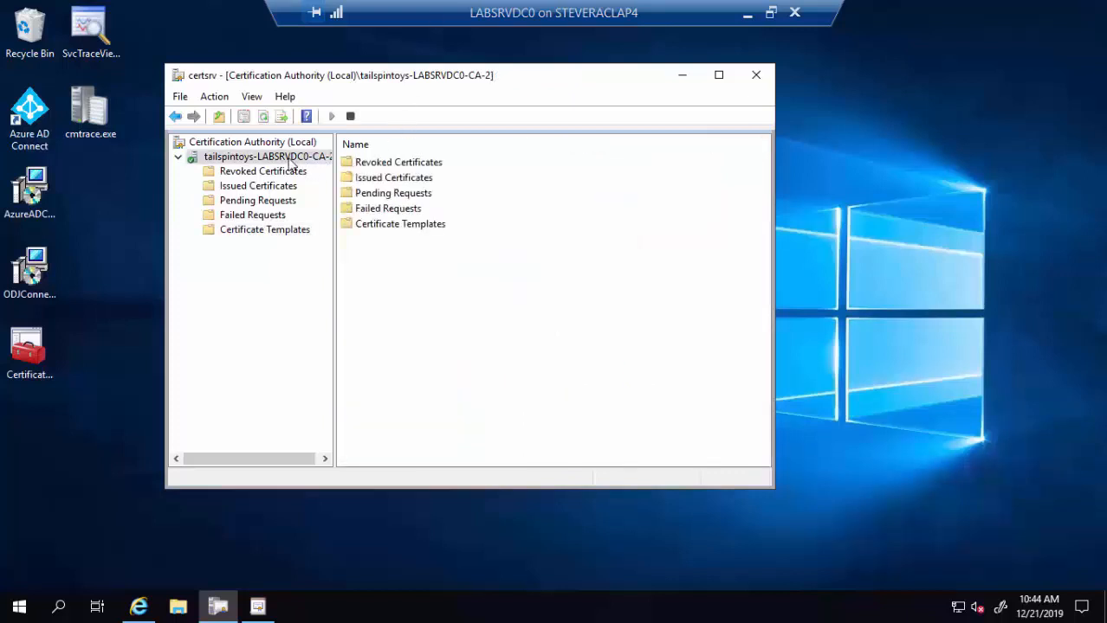
right_click(291, 161)
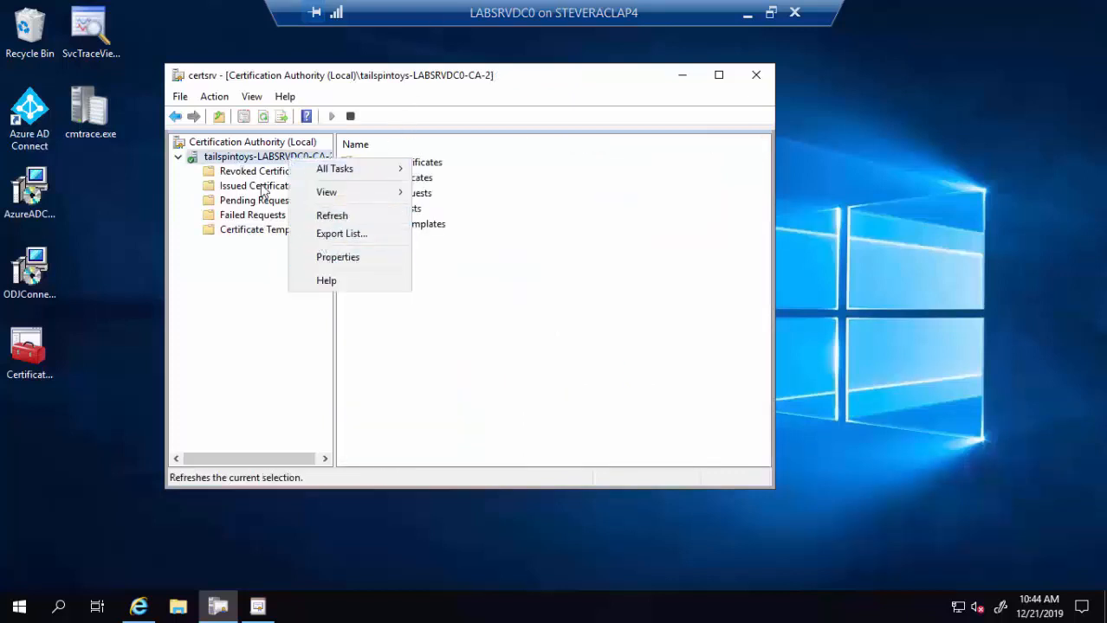
left_click(338, 257)
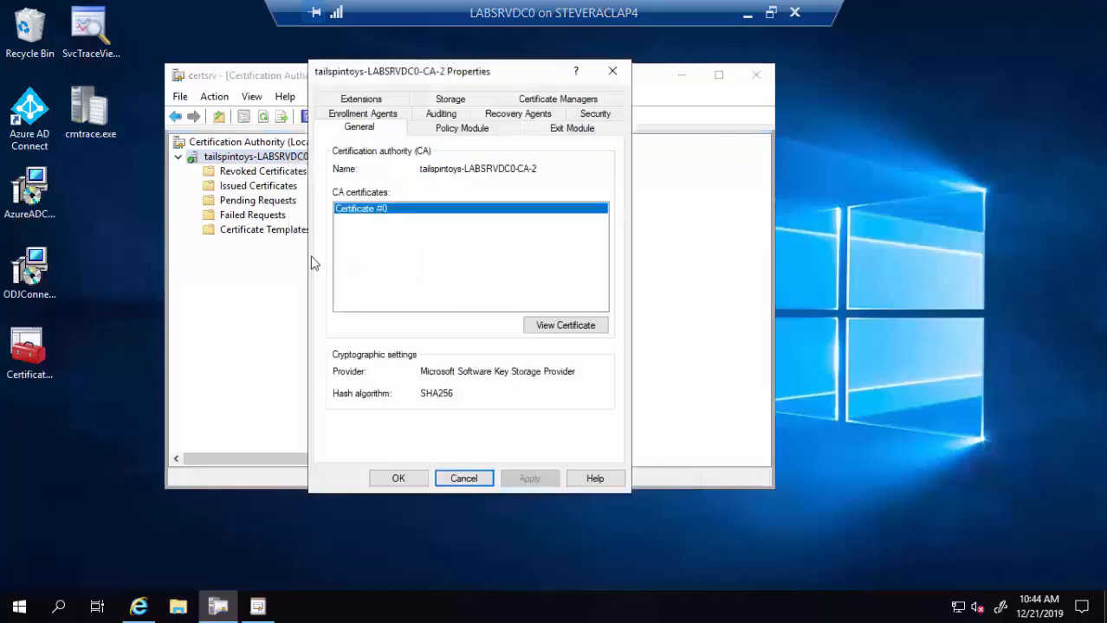
left_click(602, 117)
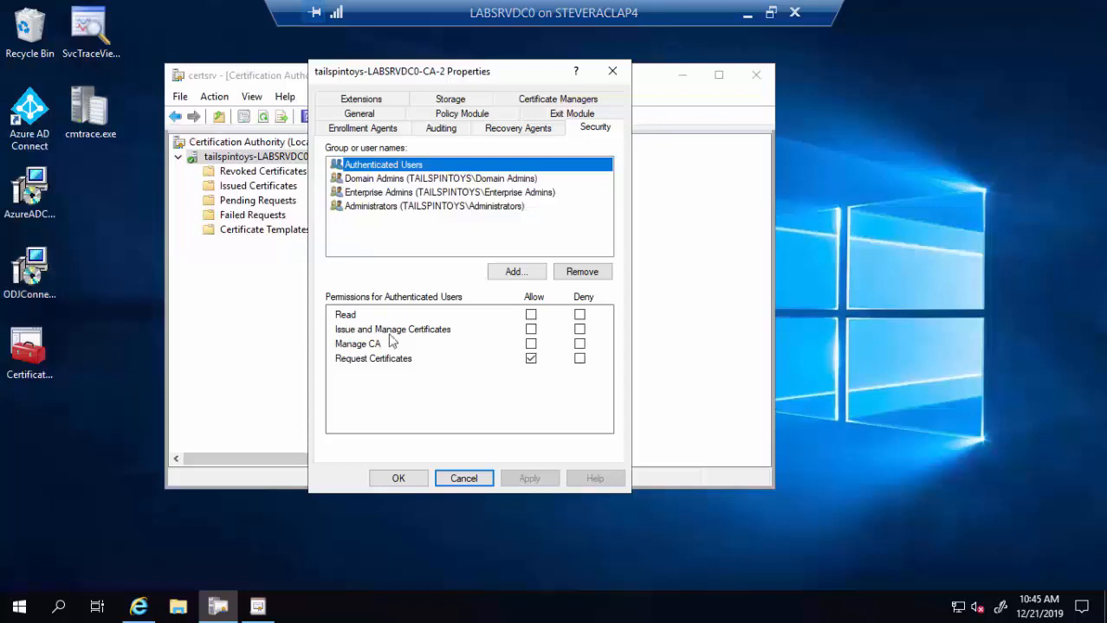
left_click(535, 277)
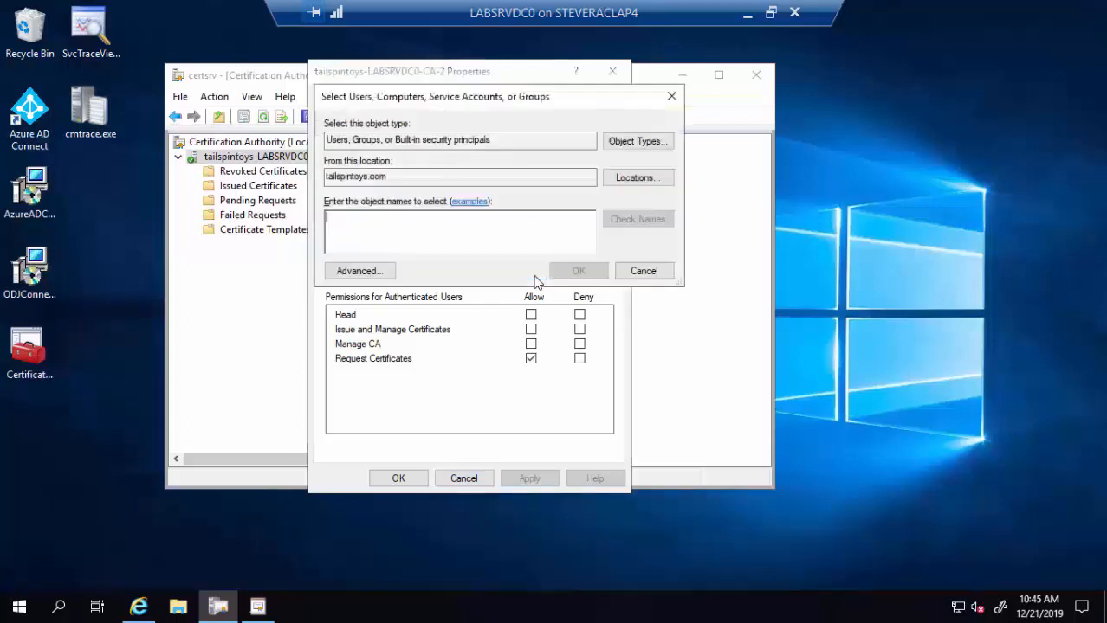
left_click(651, 142)
left_click(341, 219)
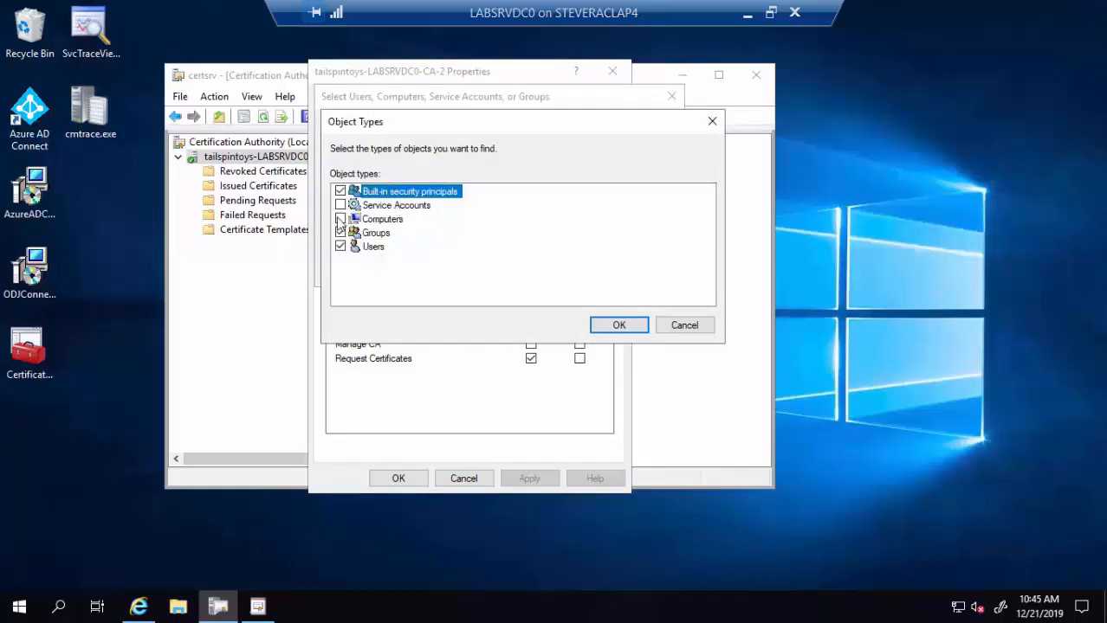
left_click(606, 327)
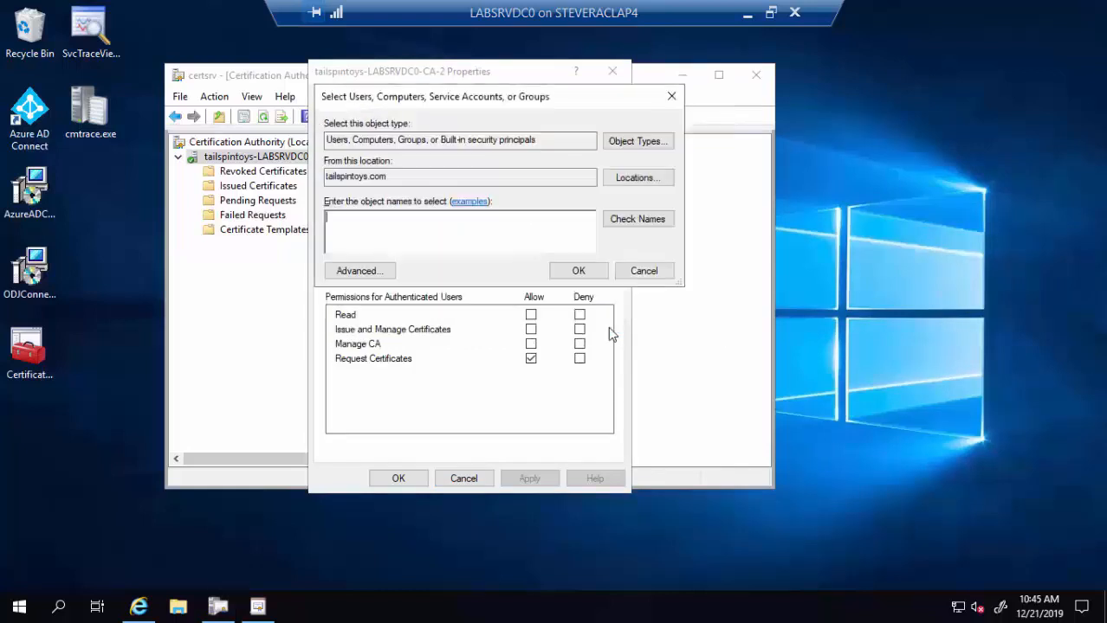
type("labsrvdc0")
left_click(658, 223)
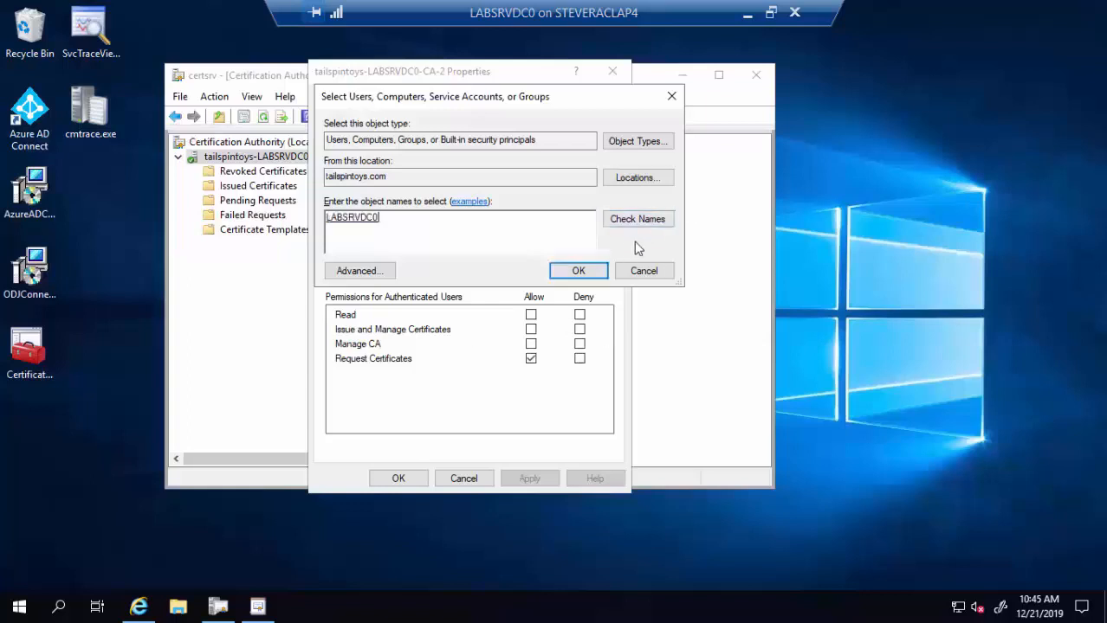
left_click(576, 272)
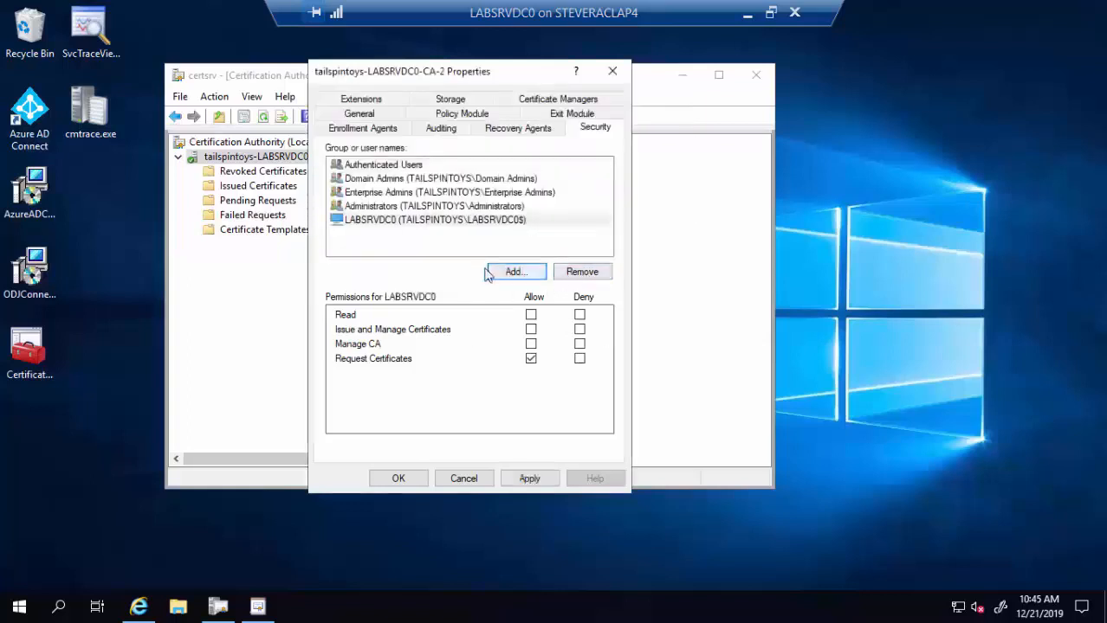
left_click(530, 329)
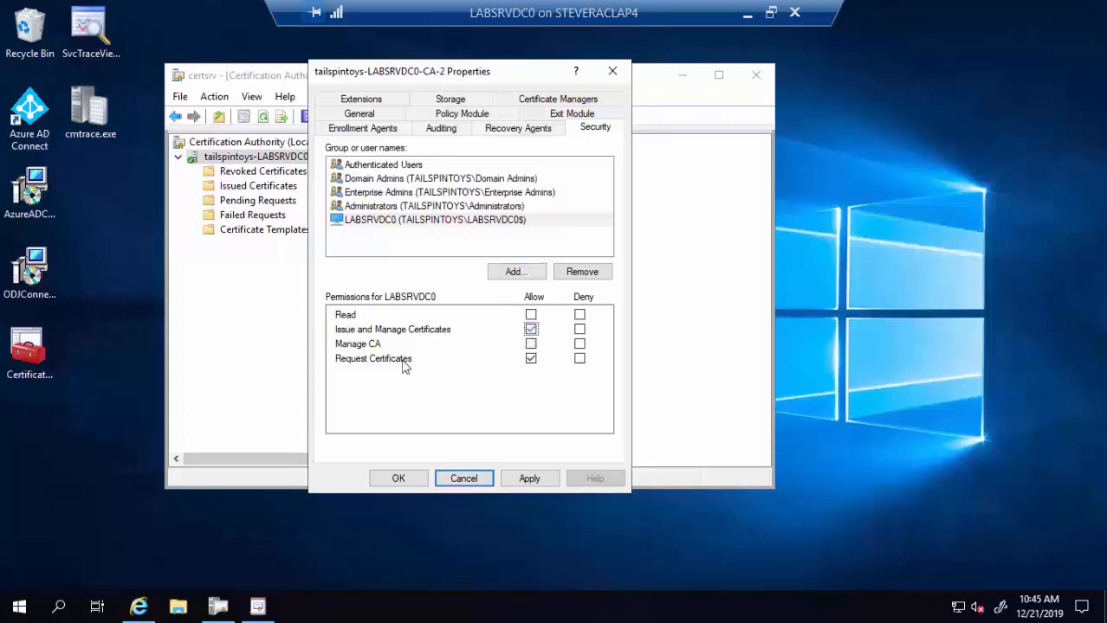
- Add SYSTEM with Issue and Manage Certificates allowed, then save the CA permissions
left_click(511, 272)
type("system")
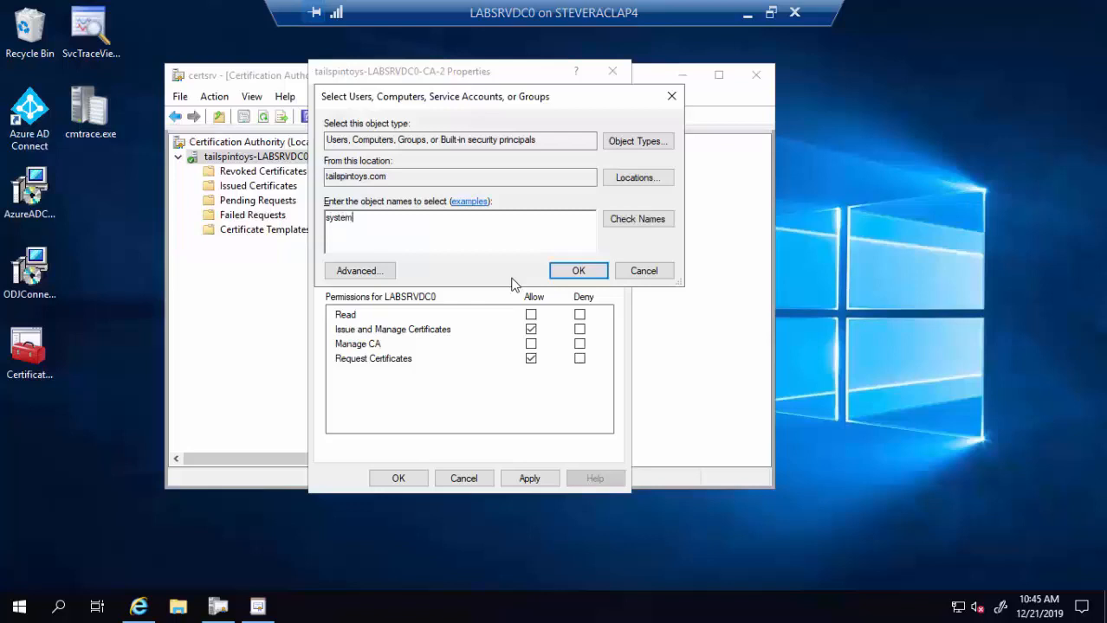
left_click(633, 223)
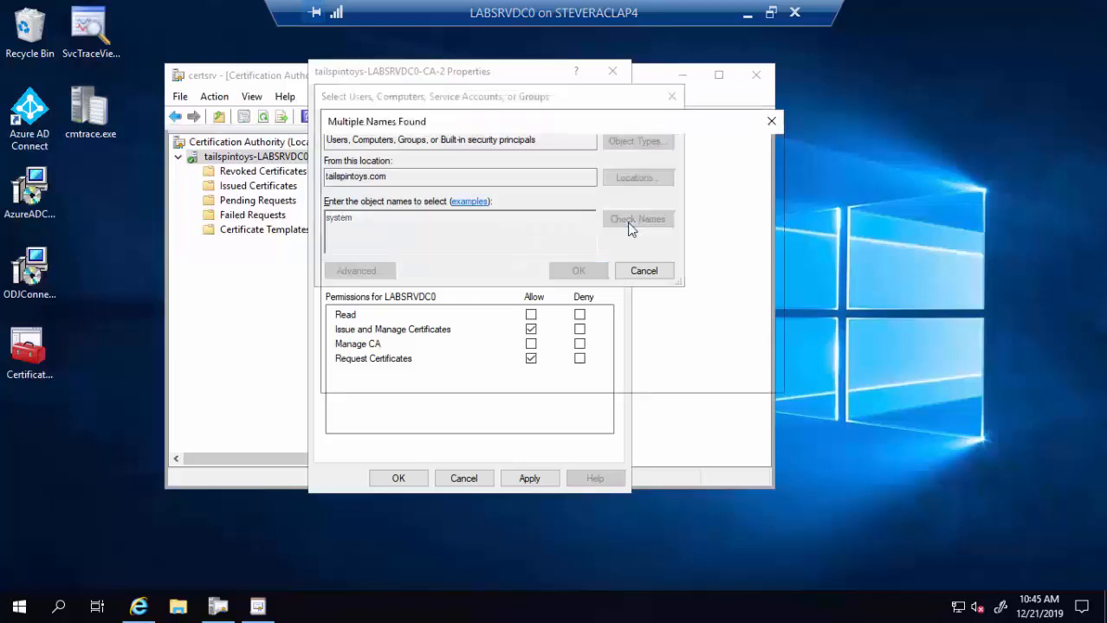
left_click(680, 374)
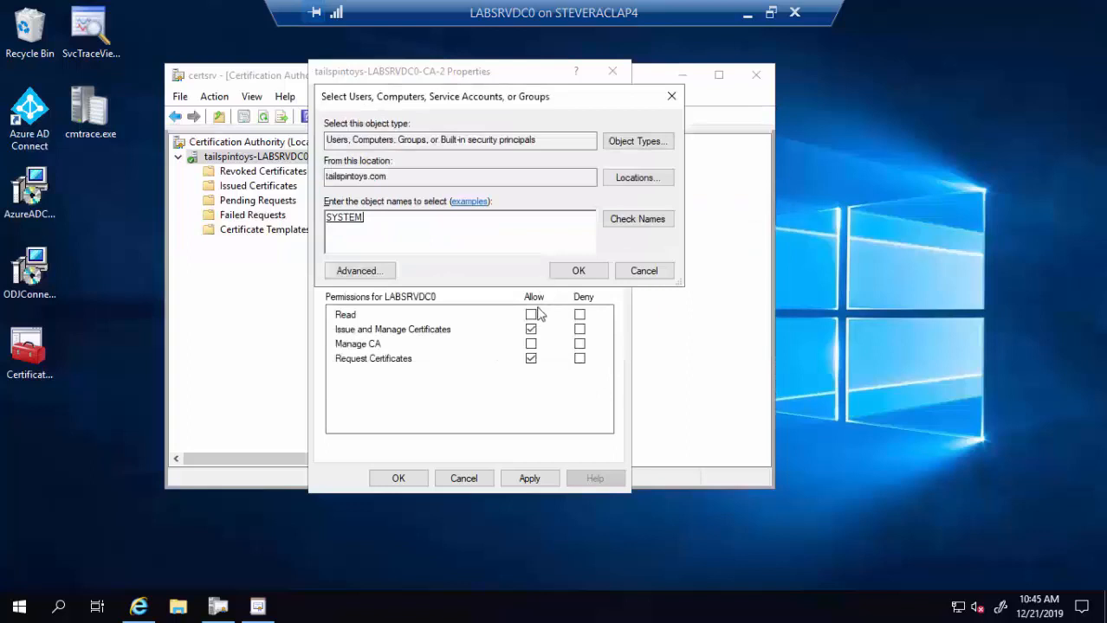
left_click(575, 271)
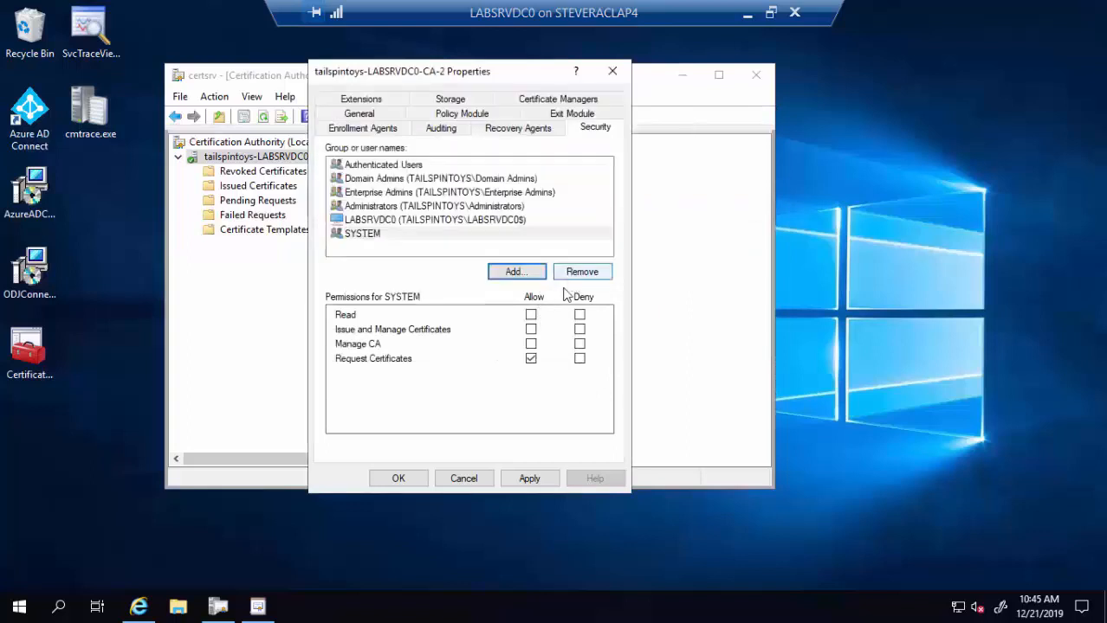
left_click(531, 330)
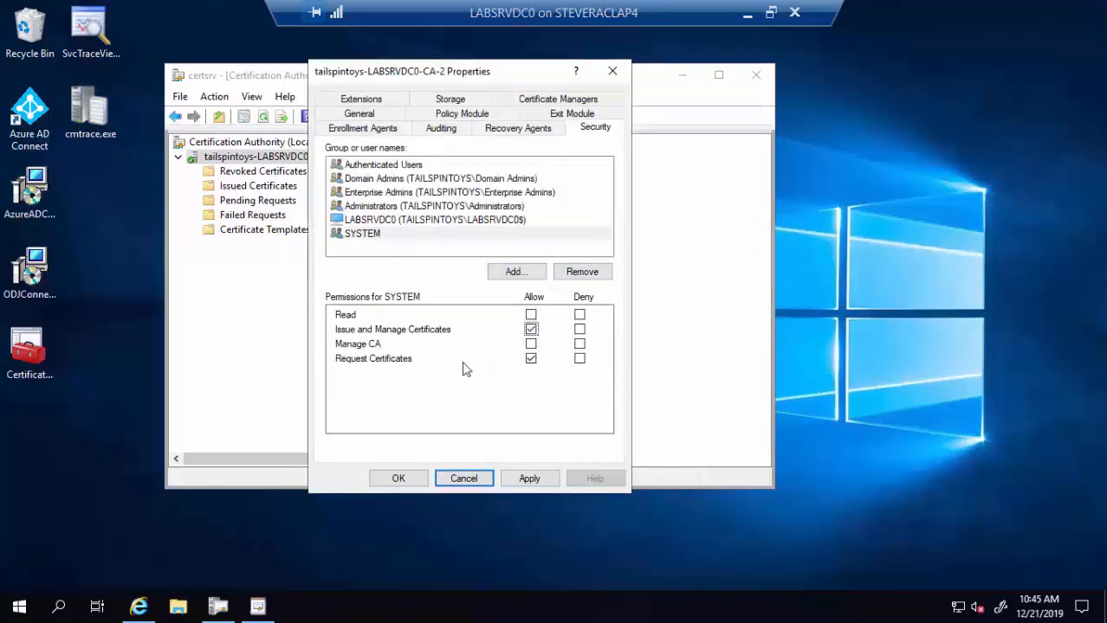
left_click(399, 478)
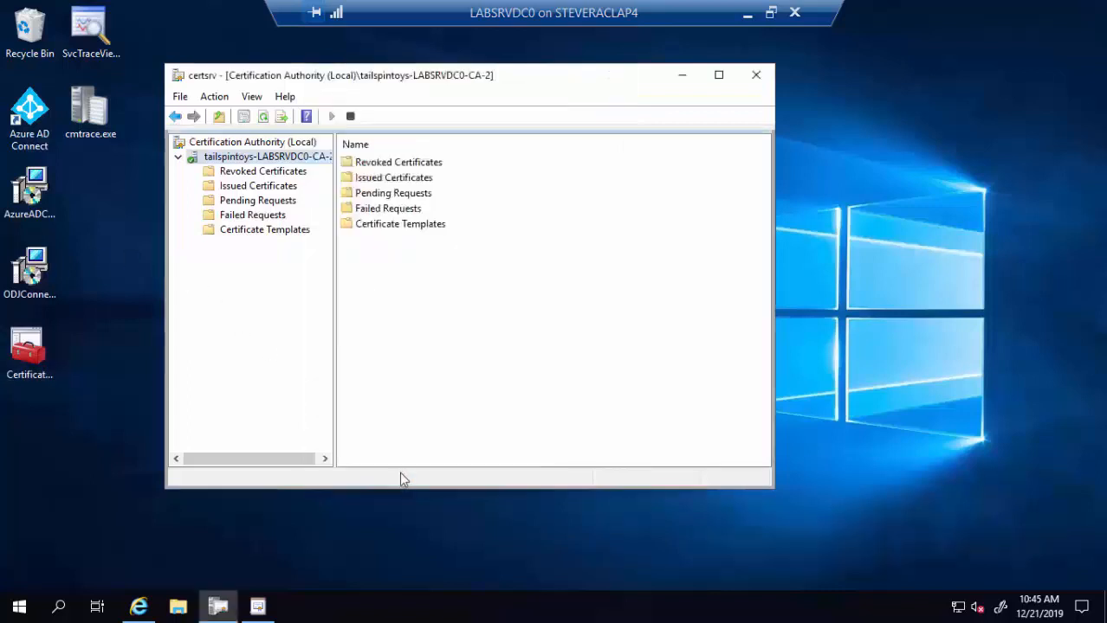
left_click(680, 76)
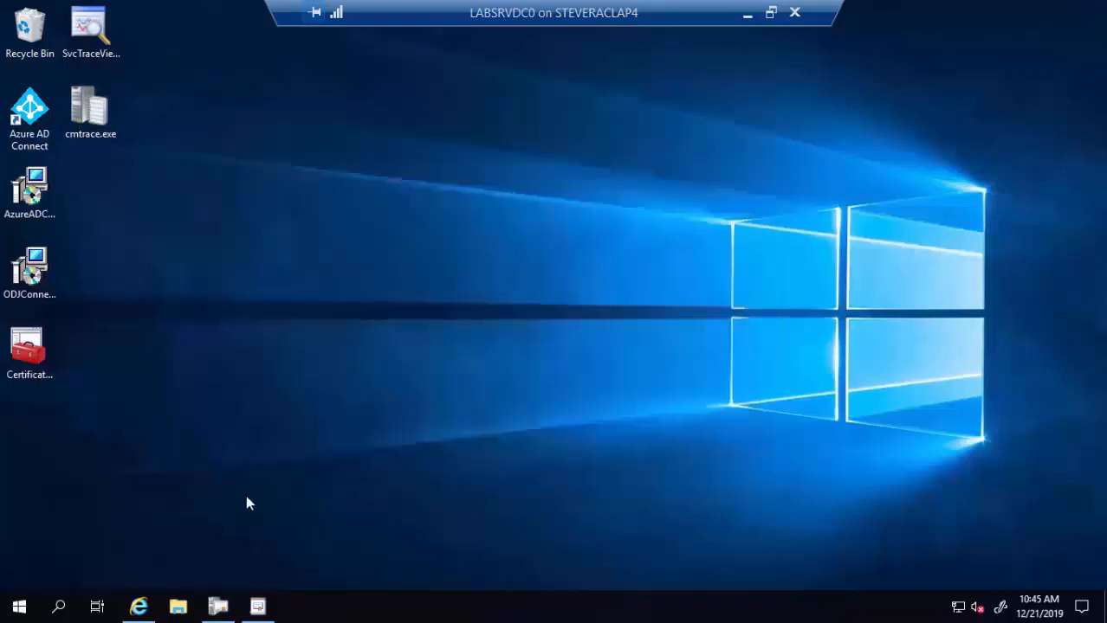
- In the browser, go to Tenant administration > Connectors and tokens > Certificate connectors
left_click(138, 606)
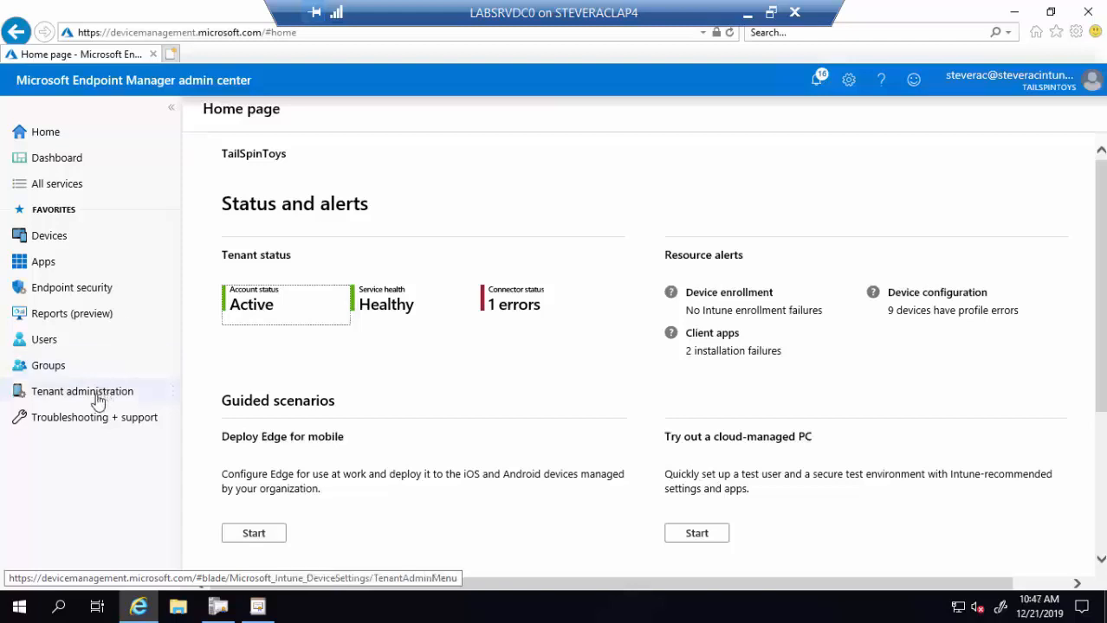
left_click(97, 398)
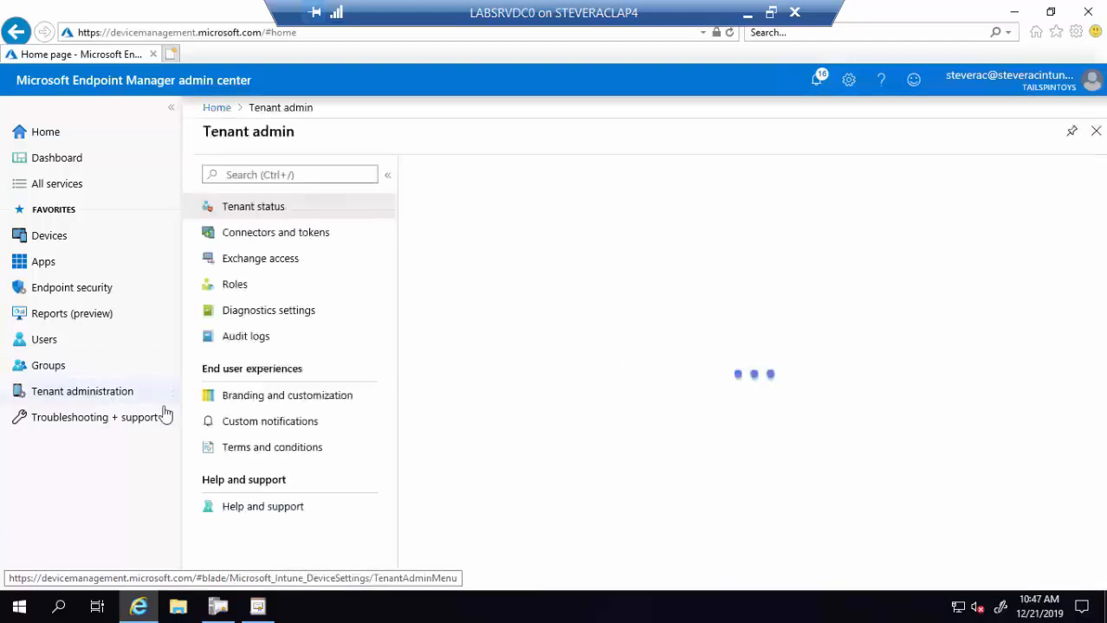
left_click(273, 241)
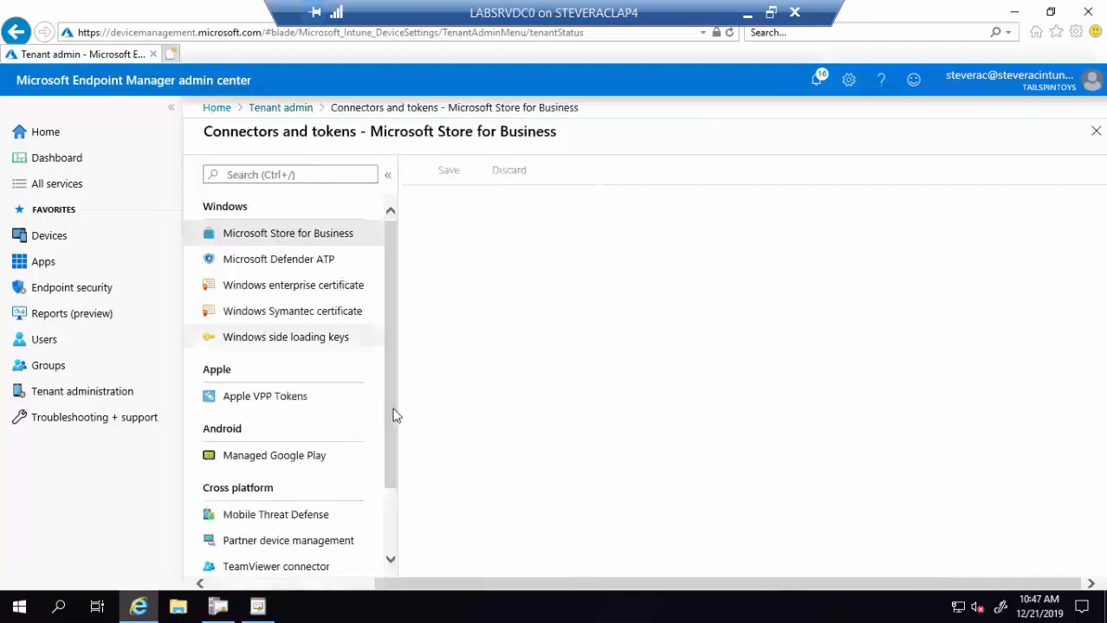
scroll(394, 537, "down", 2)
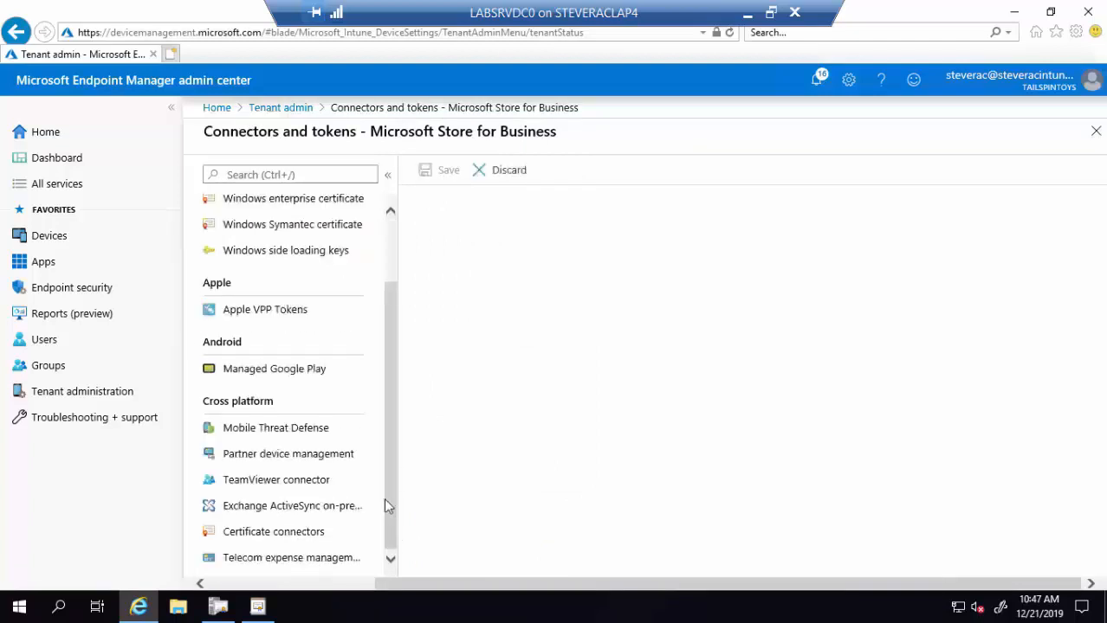
left_click(300, 539)
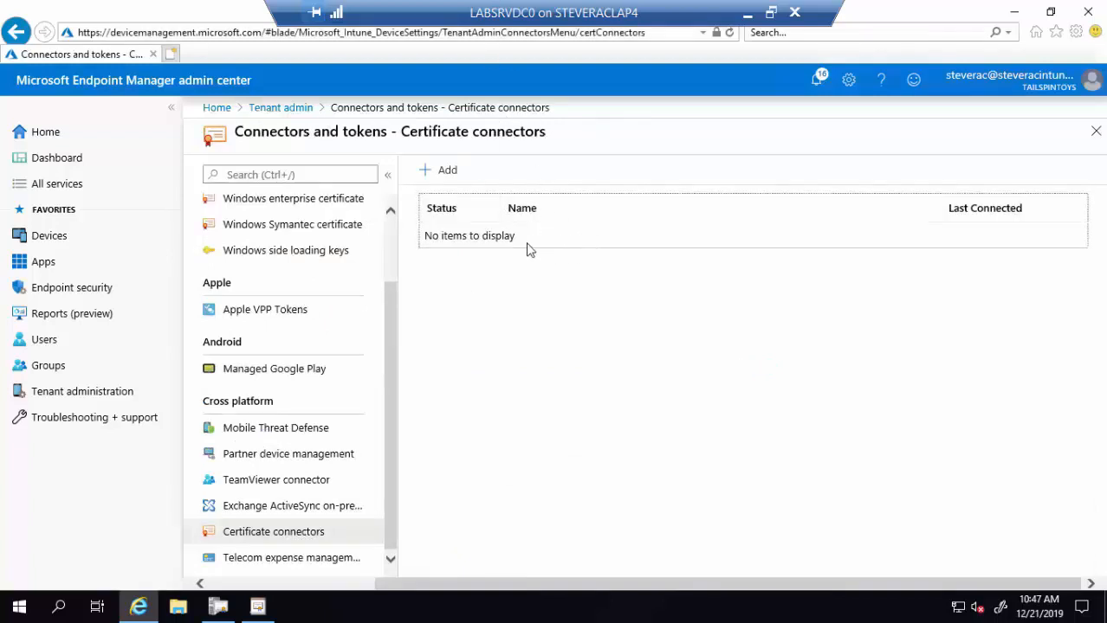
- Download the PKCS #12 certificate connector installer, NDESConnectorSetup.exe, to the Desktop
left_click(444, 171)
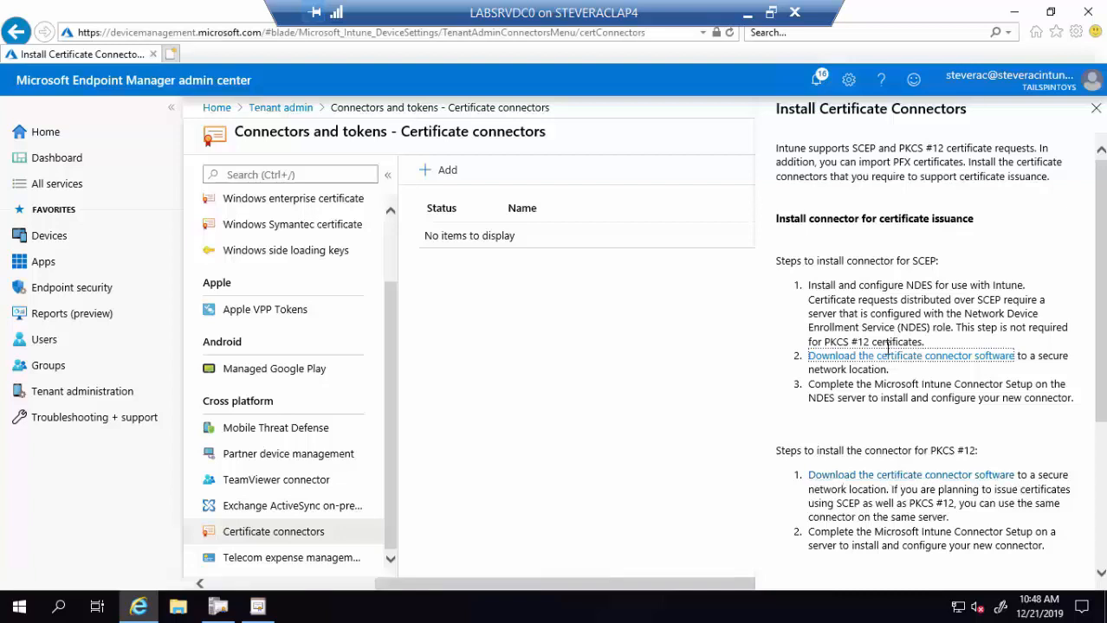
left_click(870, 478)
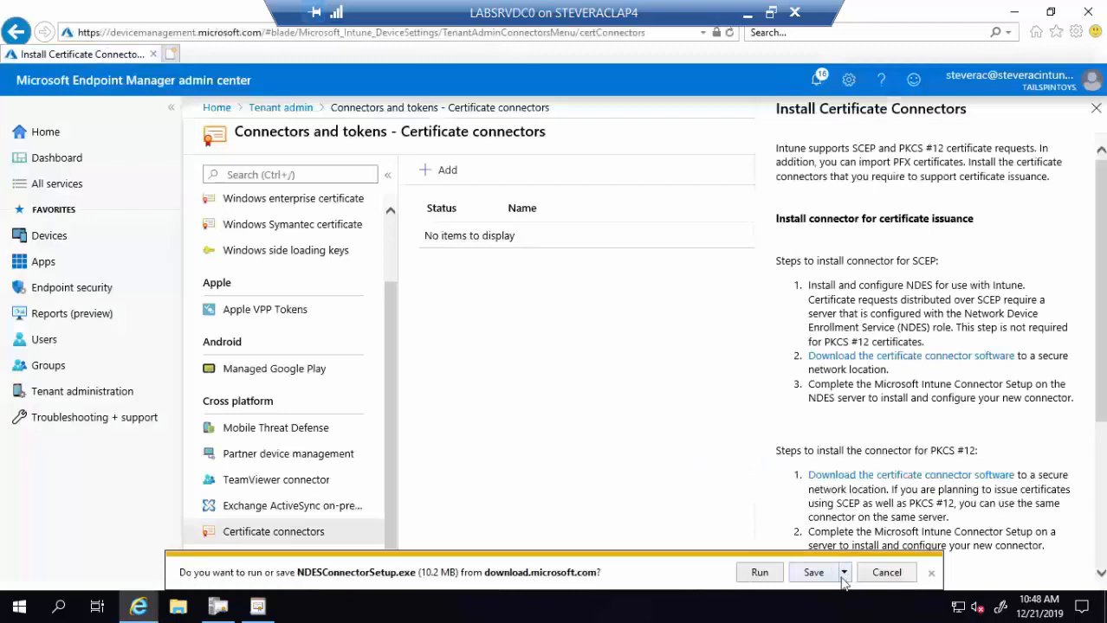
left_click(842, 578)
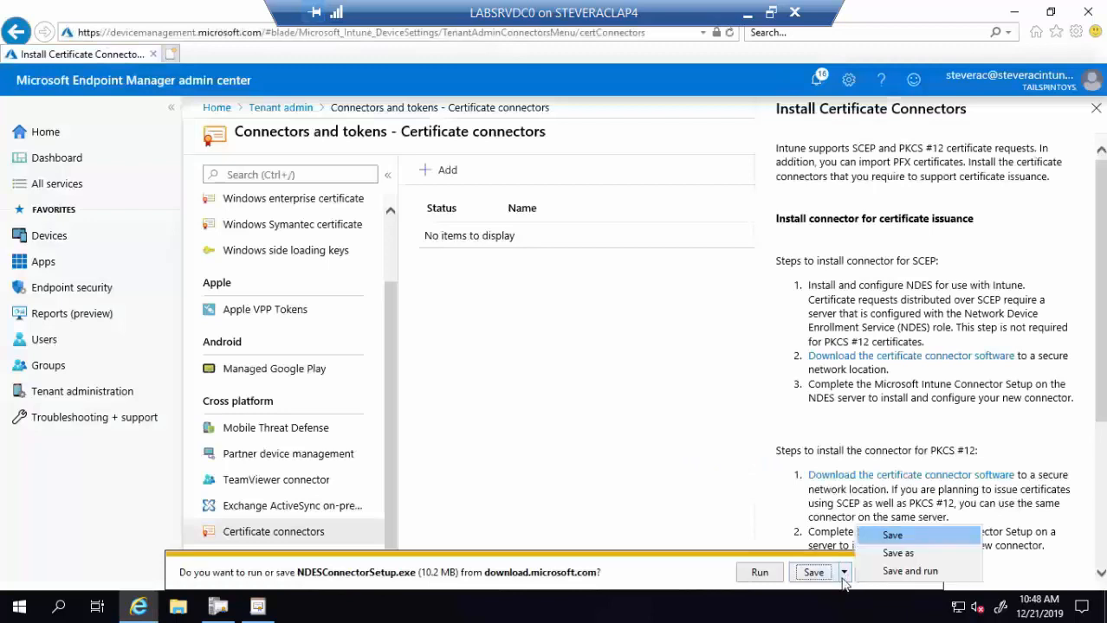
left_click(894, 554)
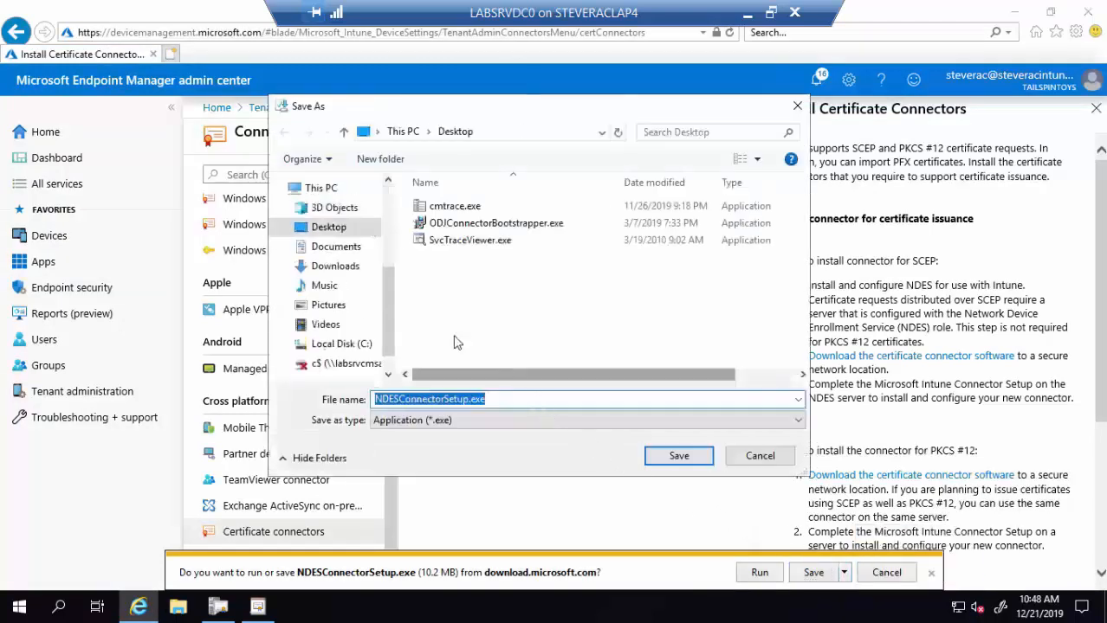
left_click(678, 457)
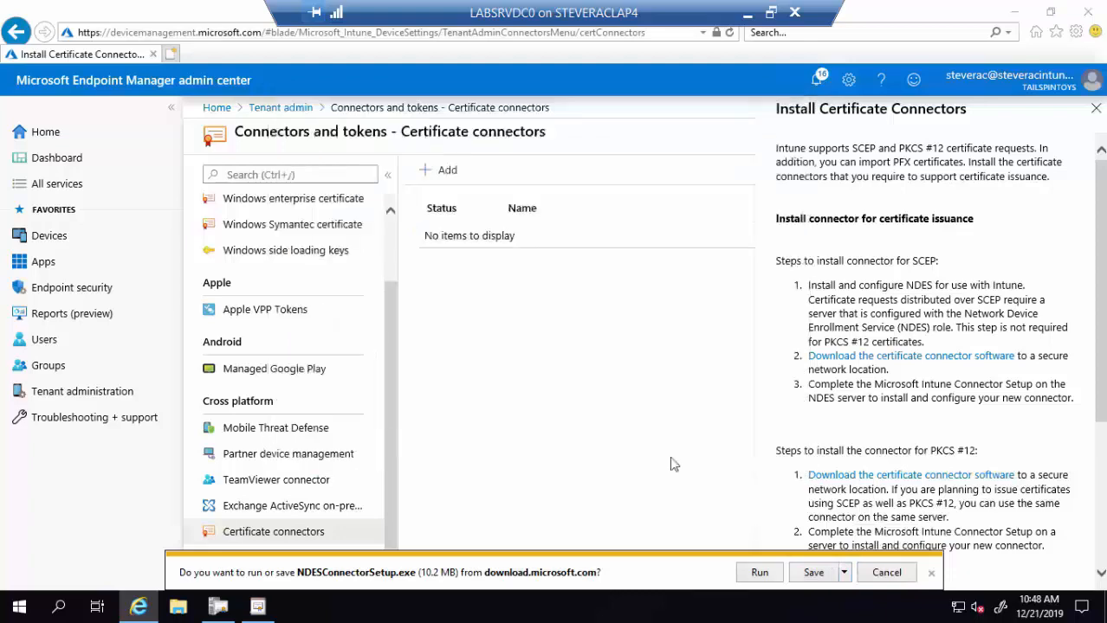
left_click(1014, 12)
- Launch NDESConnectorSetup.exe from the desktop with Run as administrator
left_click_drag(29, 433, 450, 332)
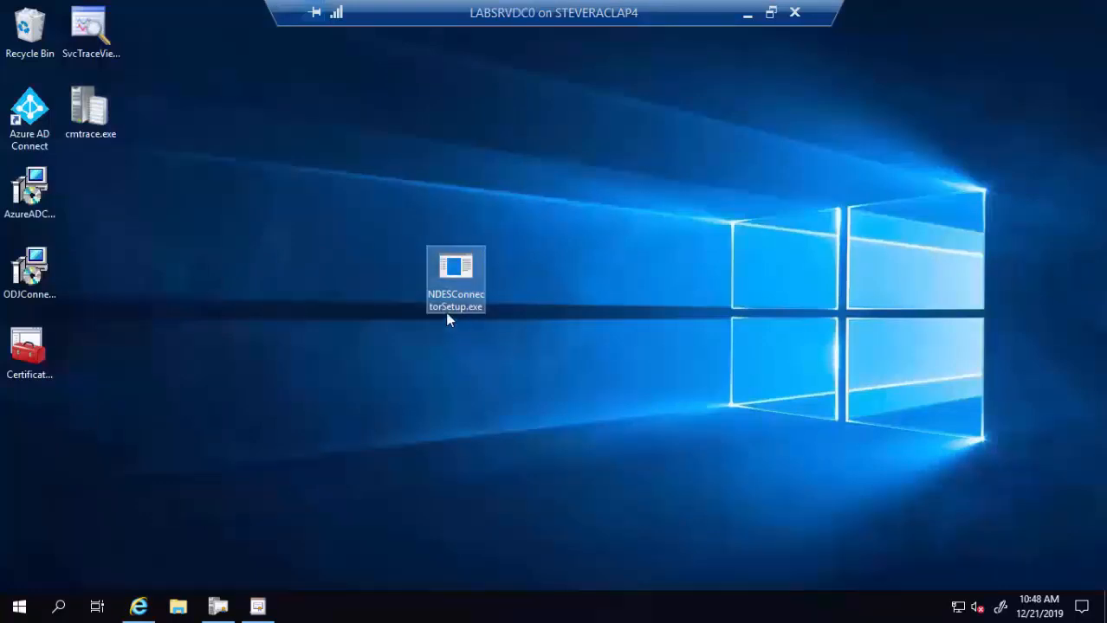
mouse_move(429, 307)
double_click(459, 275)
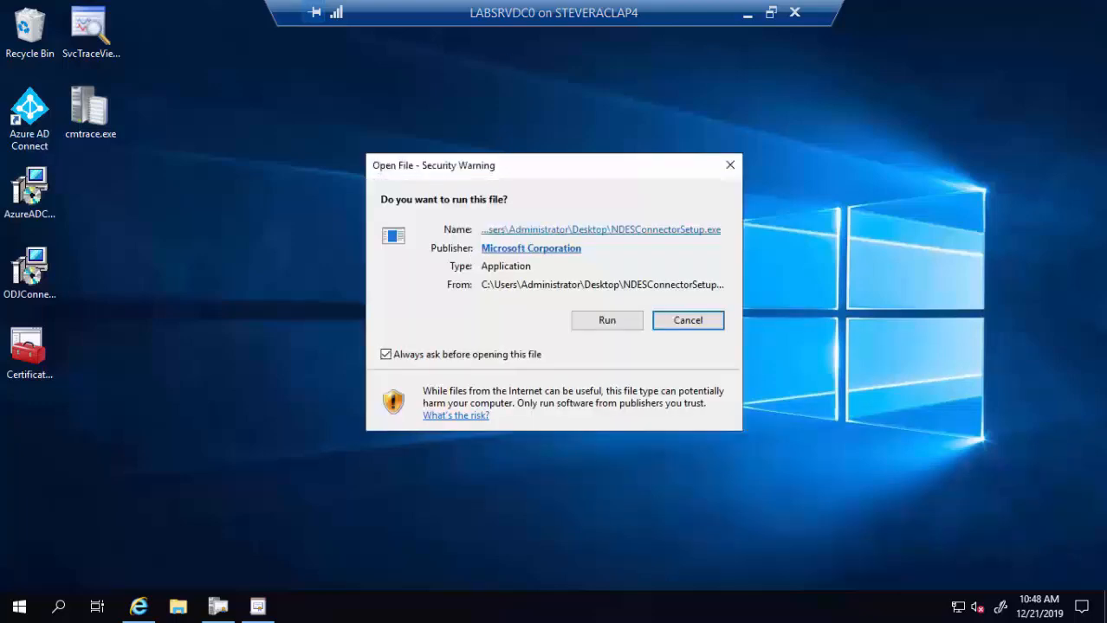
left_click(684, 321)
right_click(447, 279)
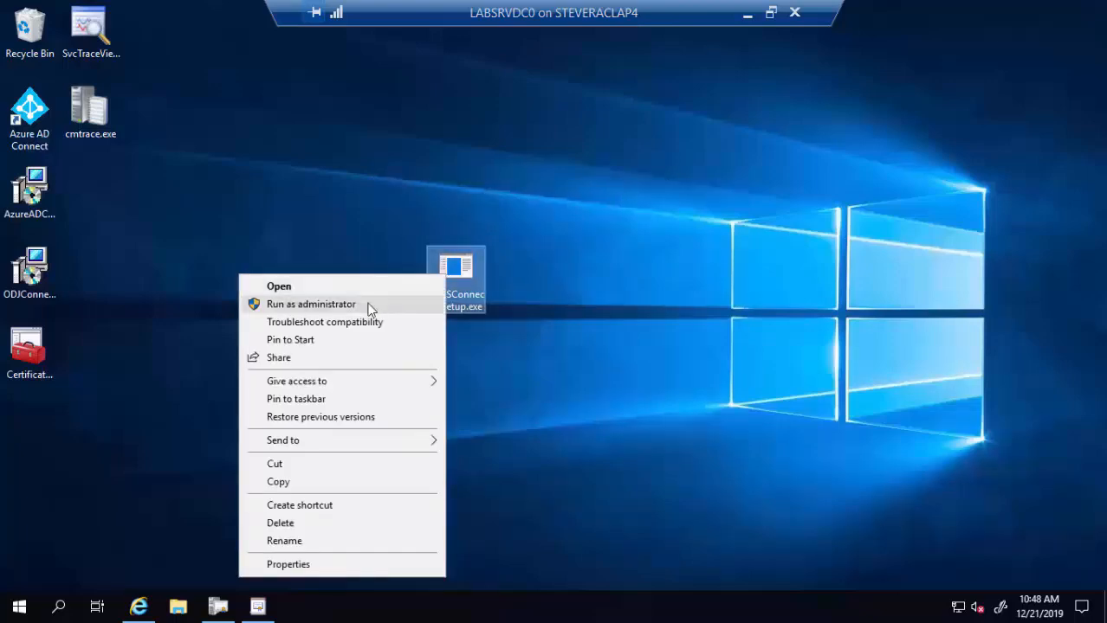
left_click(369, 304)
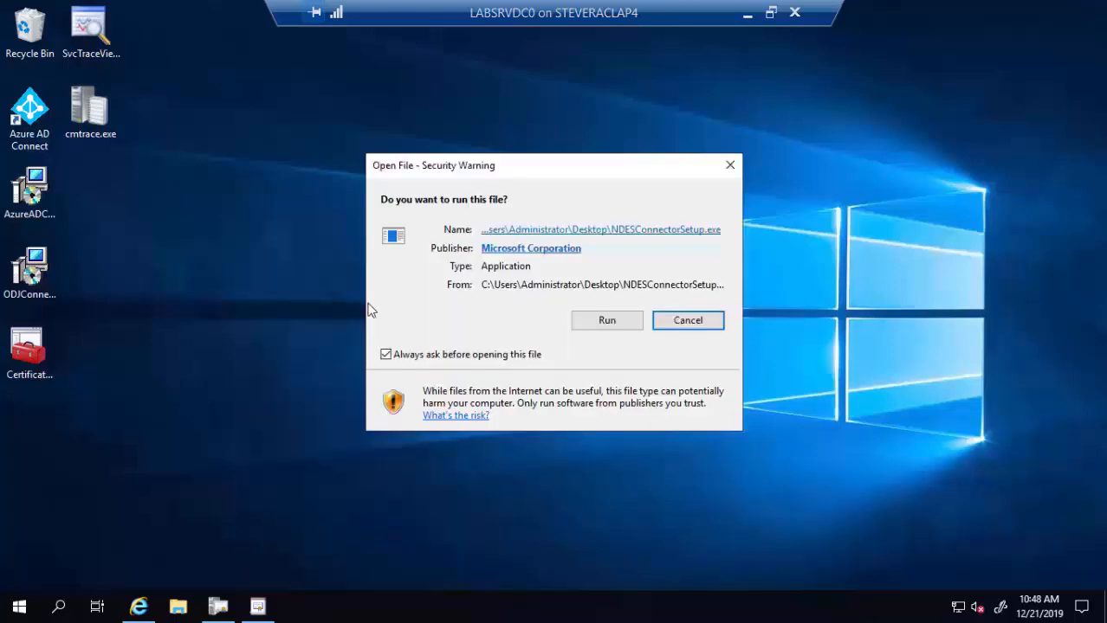
left_click(604, 320)
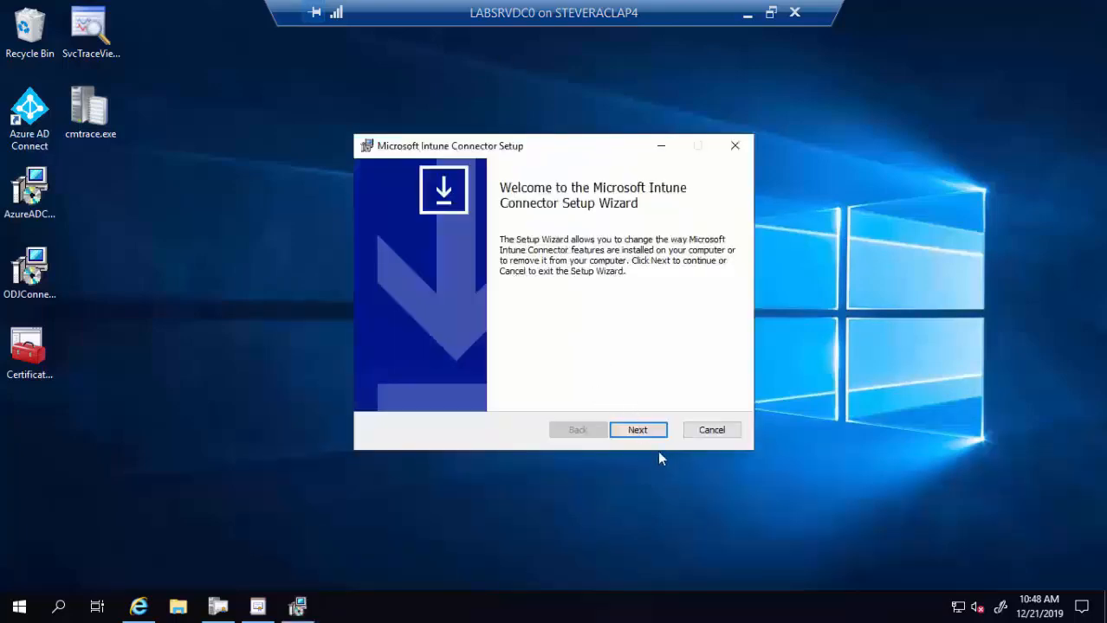
- Remove the existing Microsoft Intune Connector, letting setup restart in-use services, and finish
left_click(642, 433)
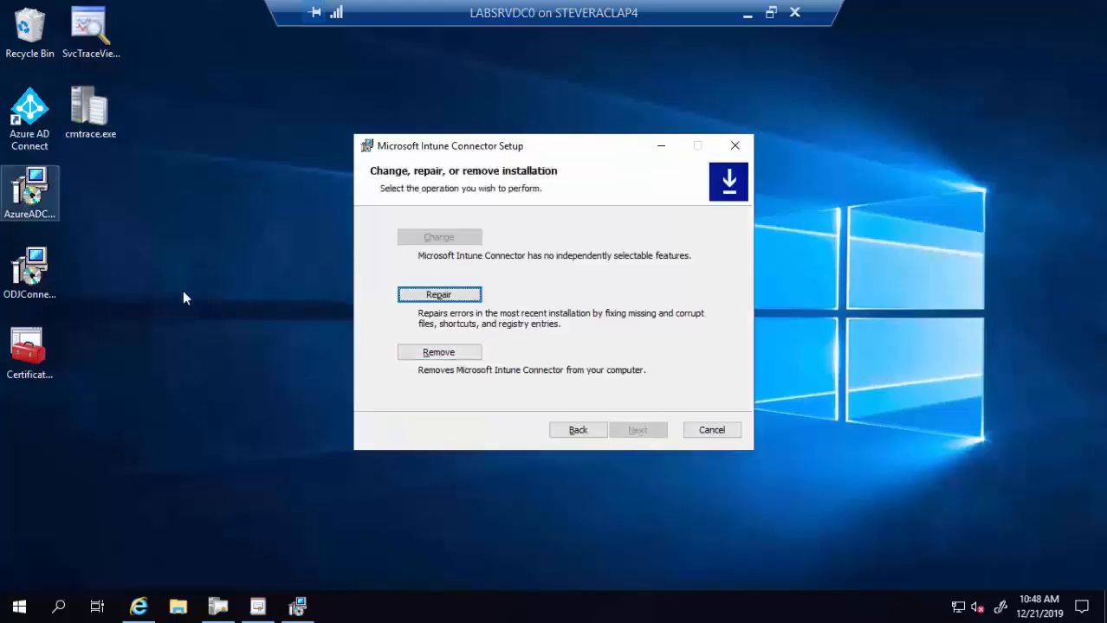
left_click(460, 352)
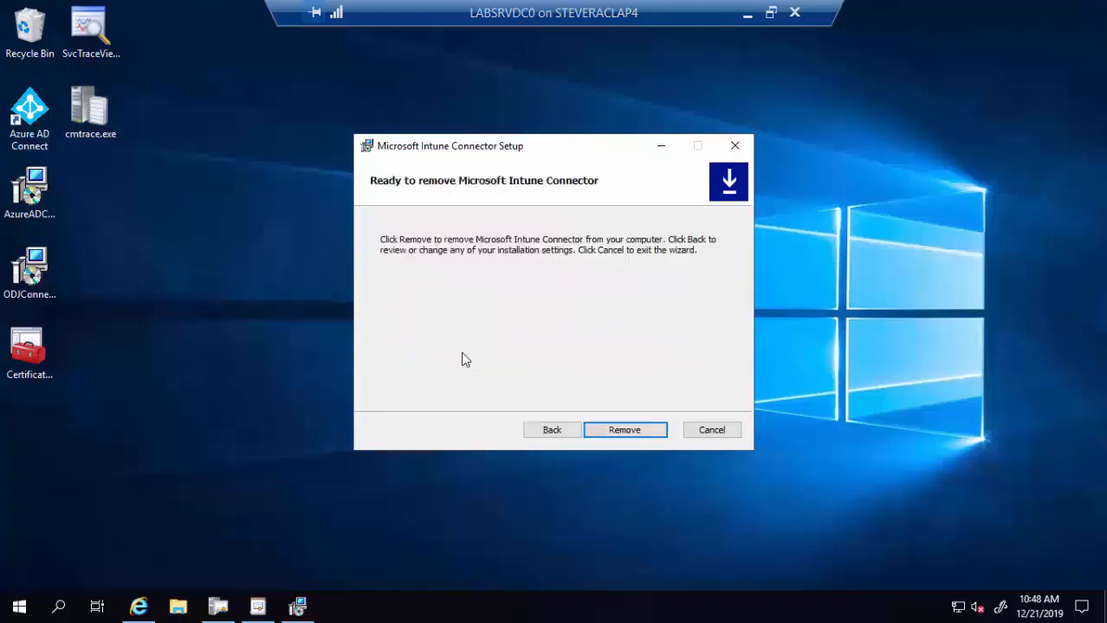
left_click(608, 430)
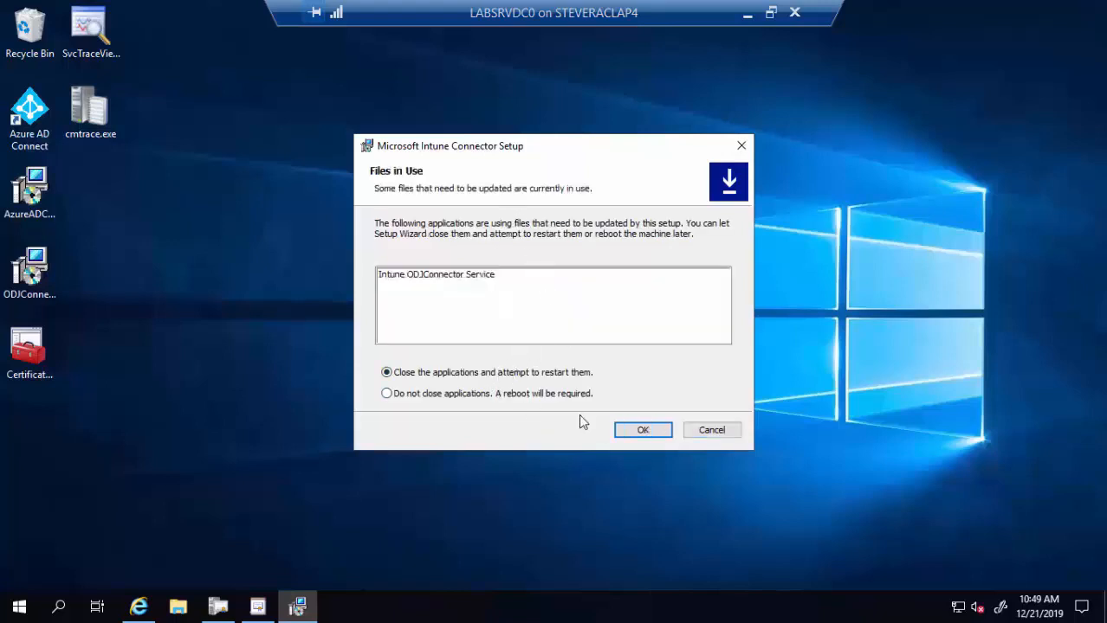
left_click(643, 437)
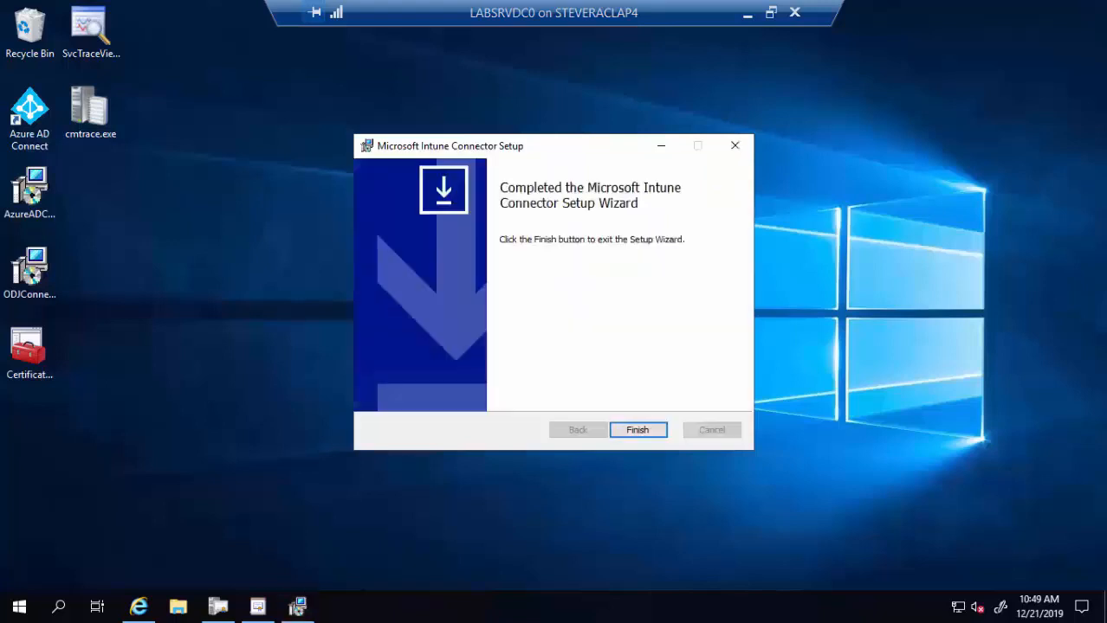
left_click(638, 429)
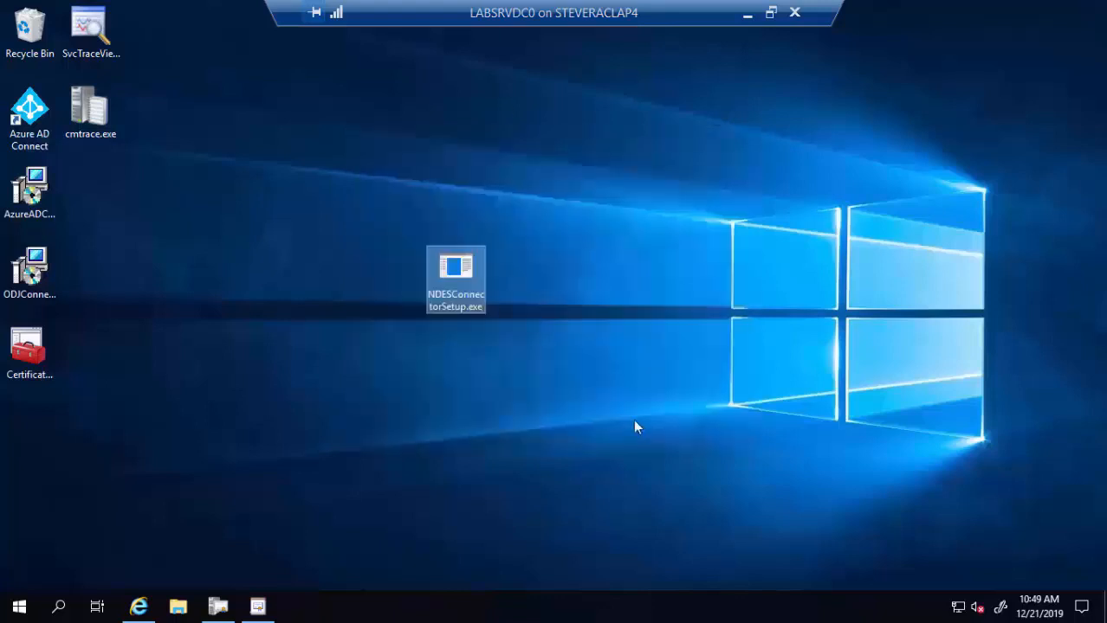
- Start NDESConnectorSetup.exe again as administrator and pass the welcome page
right_click(462, 272)
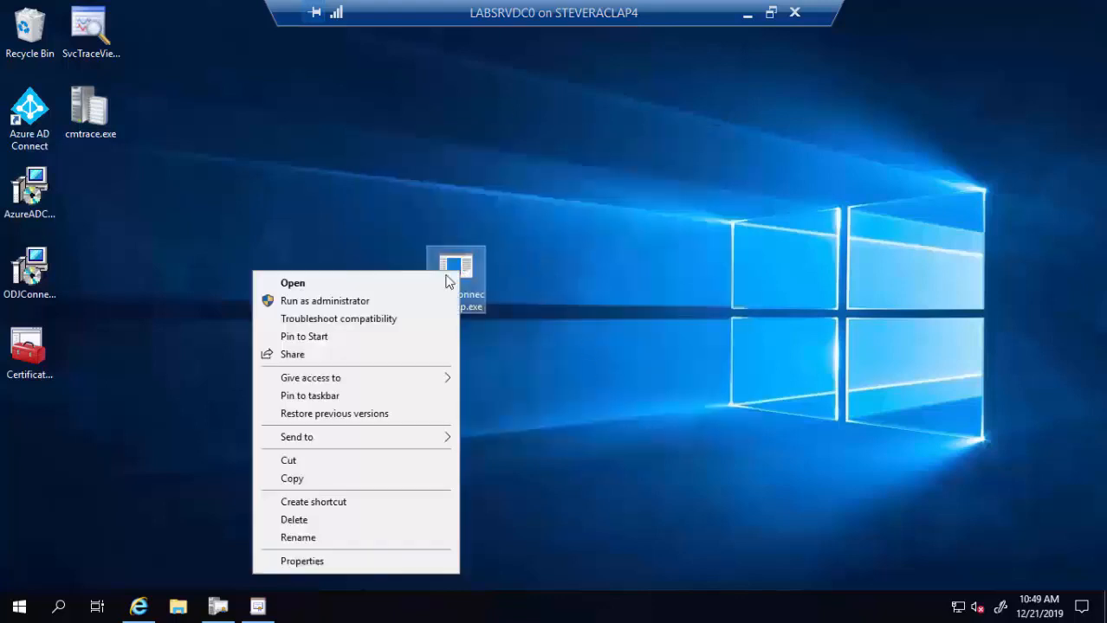
left_click(370, 302)
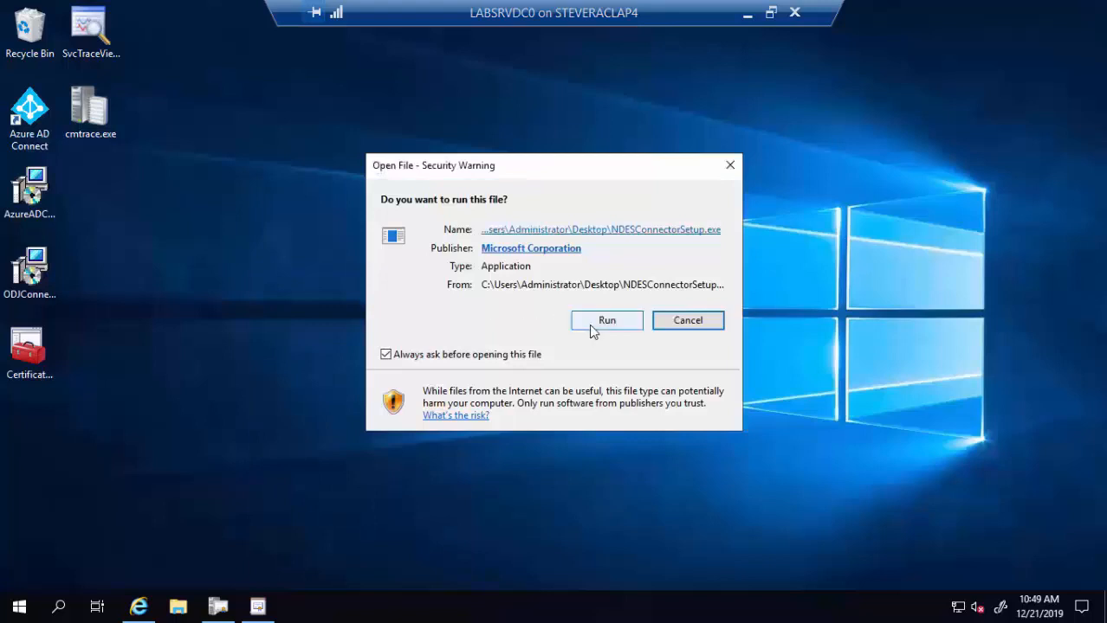
left_click(594, 327)
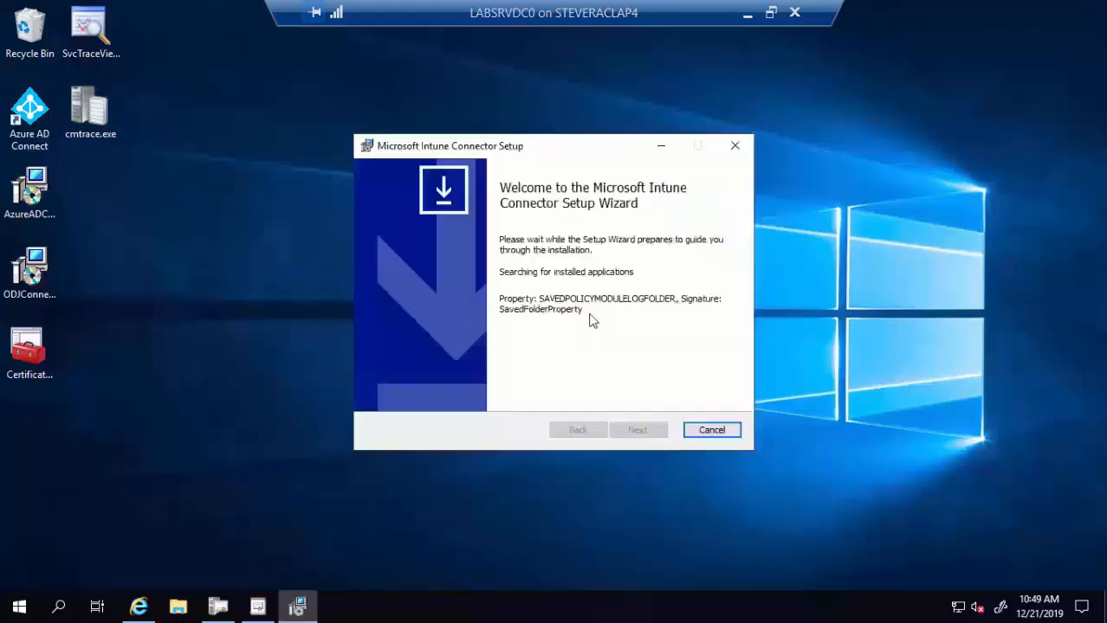
left_click(637, 429)
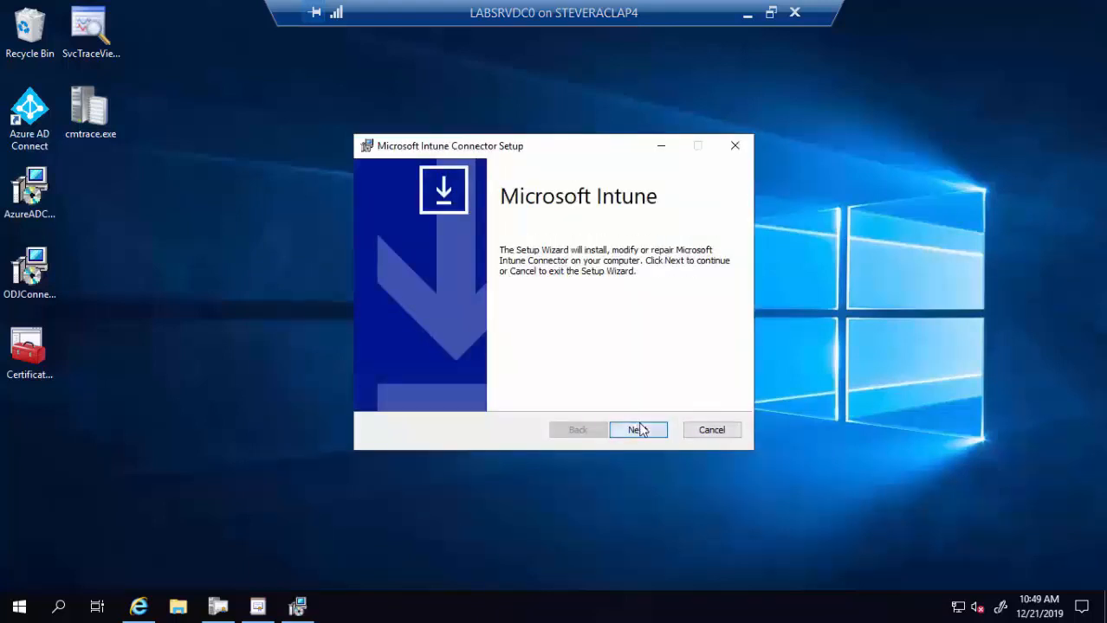
- Accept the license and review the install folder C:\Program Files\Microsoft Intune\
left_click(511, 394)
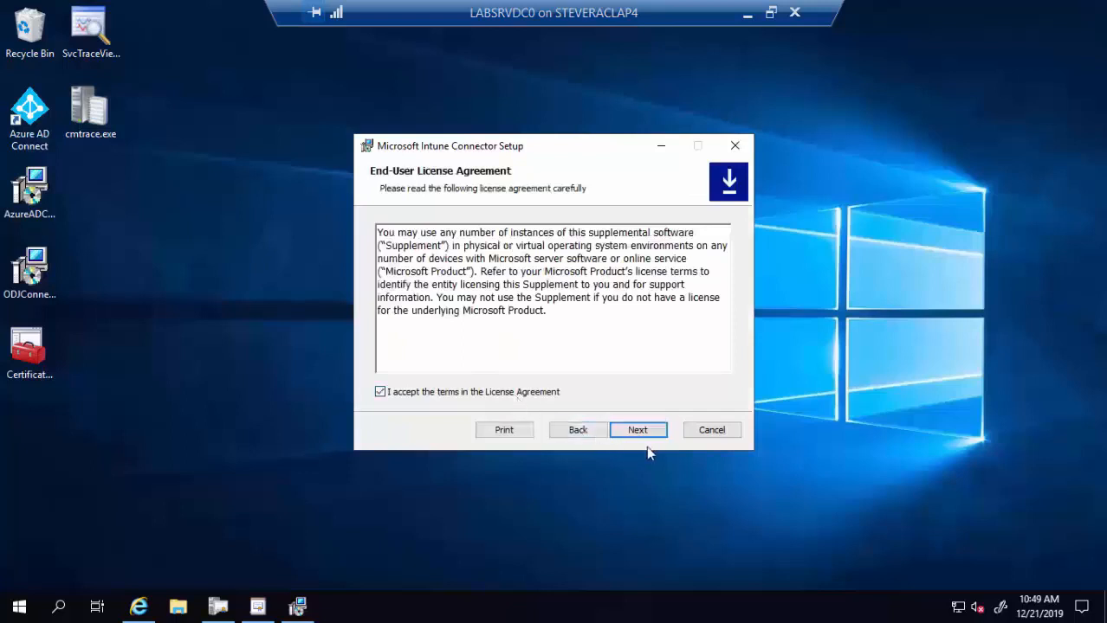
left_click(640, 433)
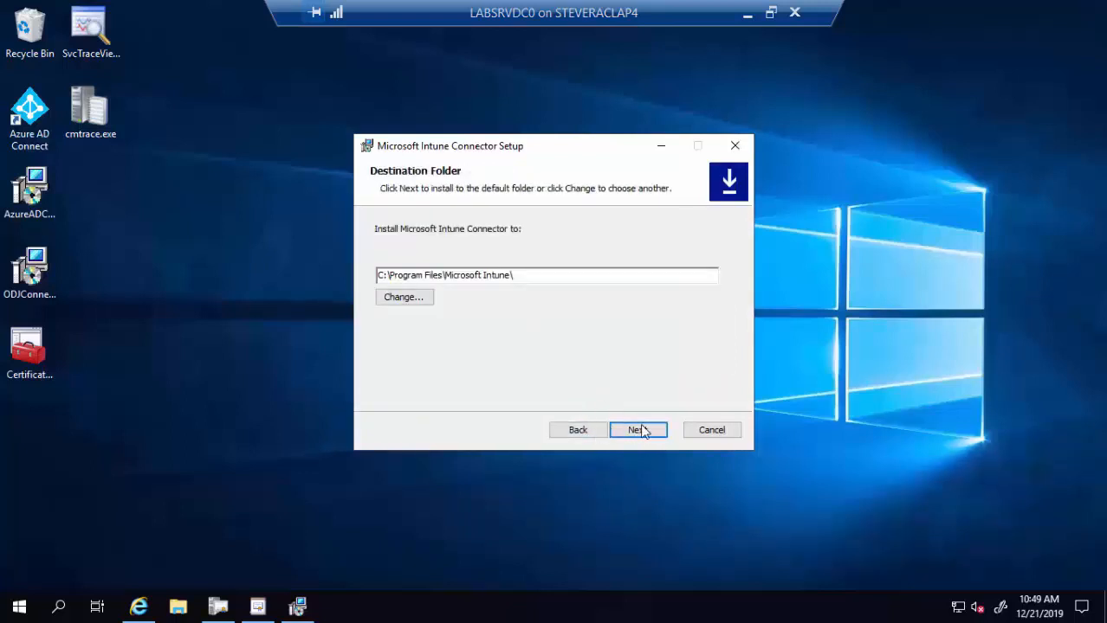
left_click(645, 433)
left_click(582, 431)
left_click_drag(526, 275, 377, 277)
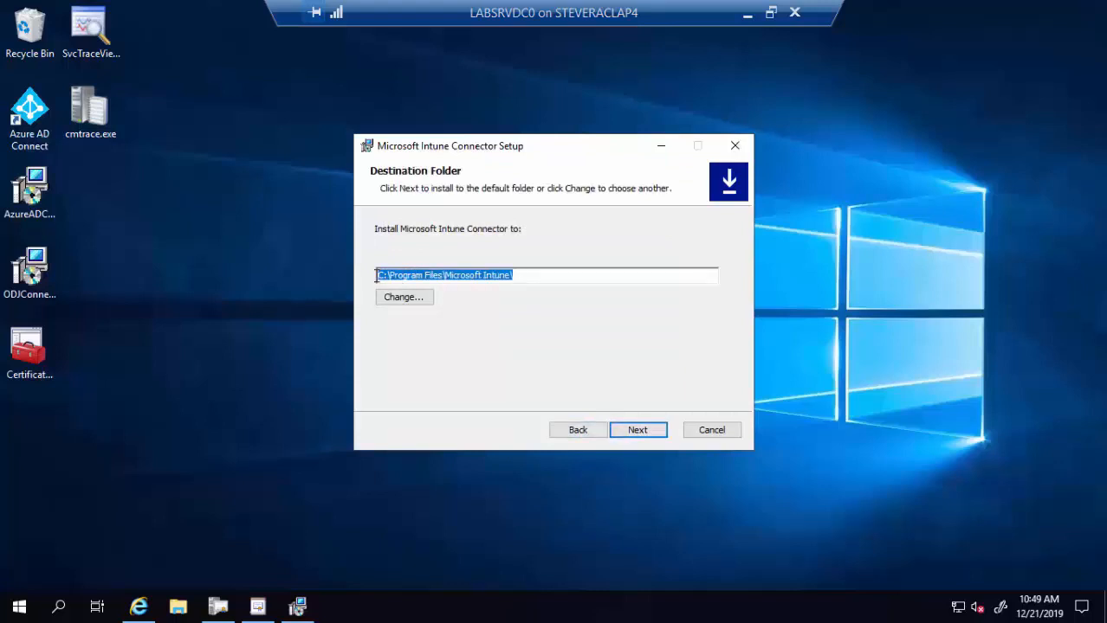
left_click(536, 276)
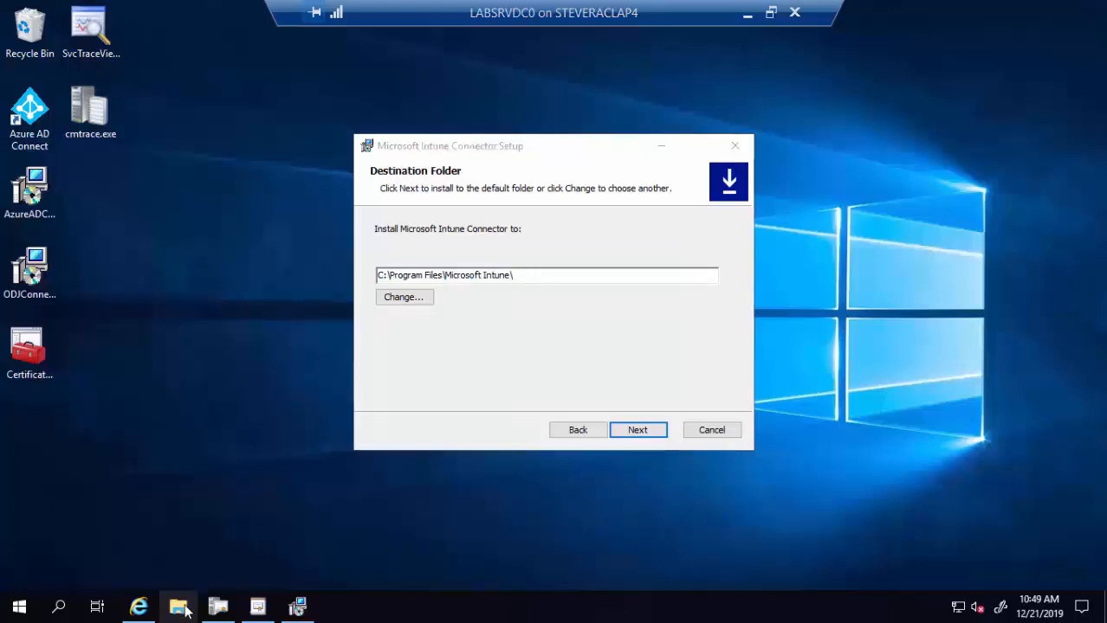
- Browse File Explorer to C:\Program Files, then accept the default install folder in setup
left_click(162, 611)
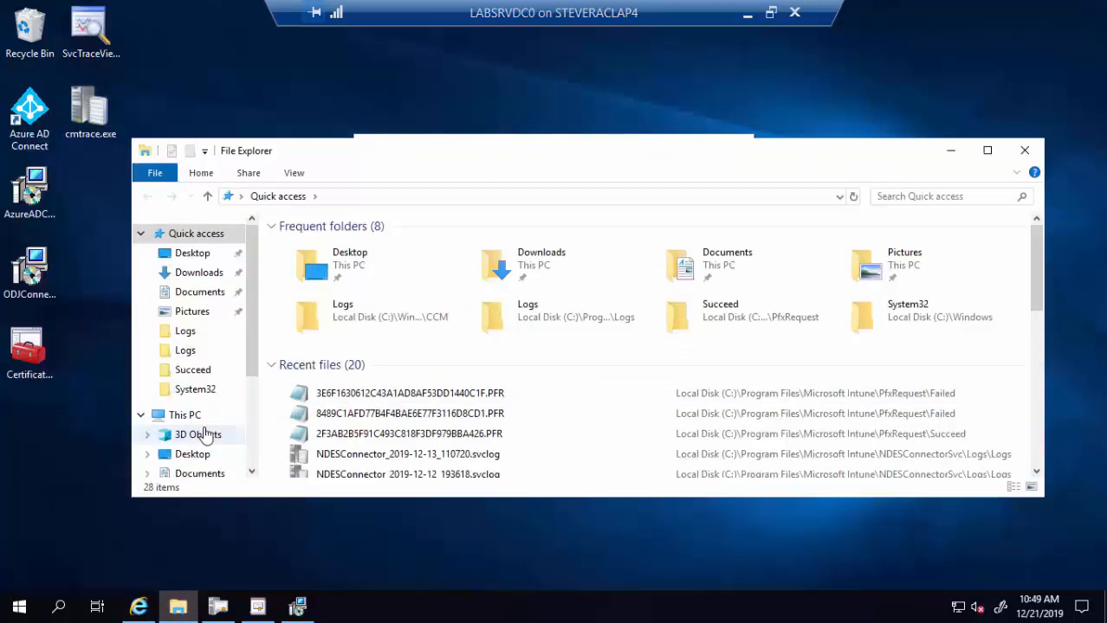
scroll(253, 417, "down", 1)
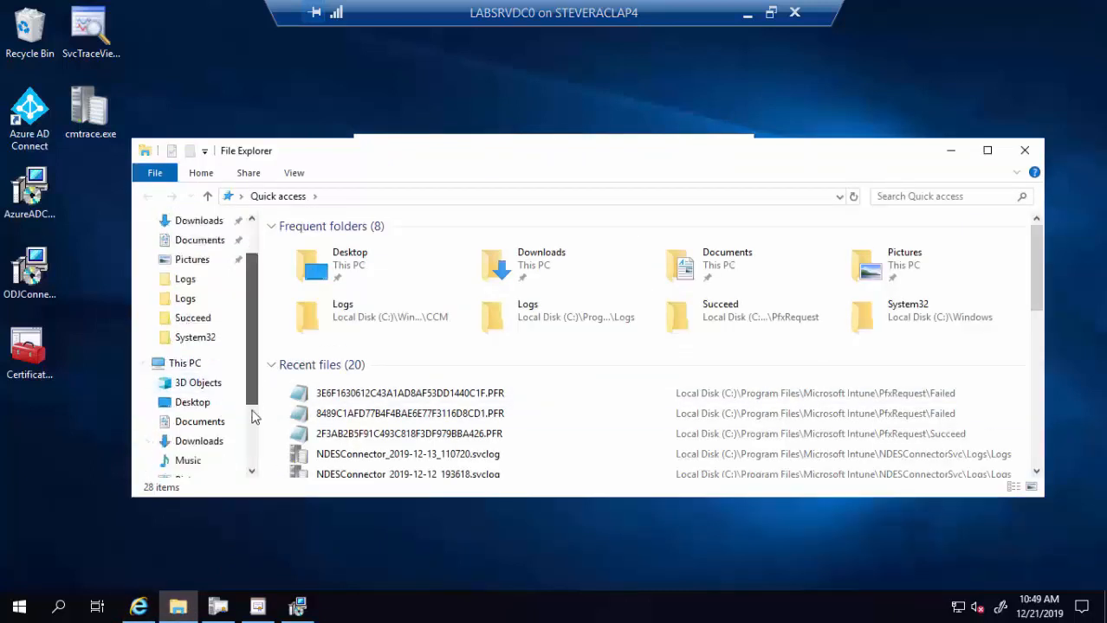
scroll(253, 418, "down", 2)
left_click(205, 422)
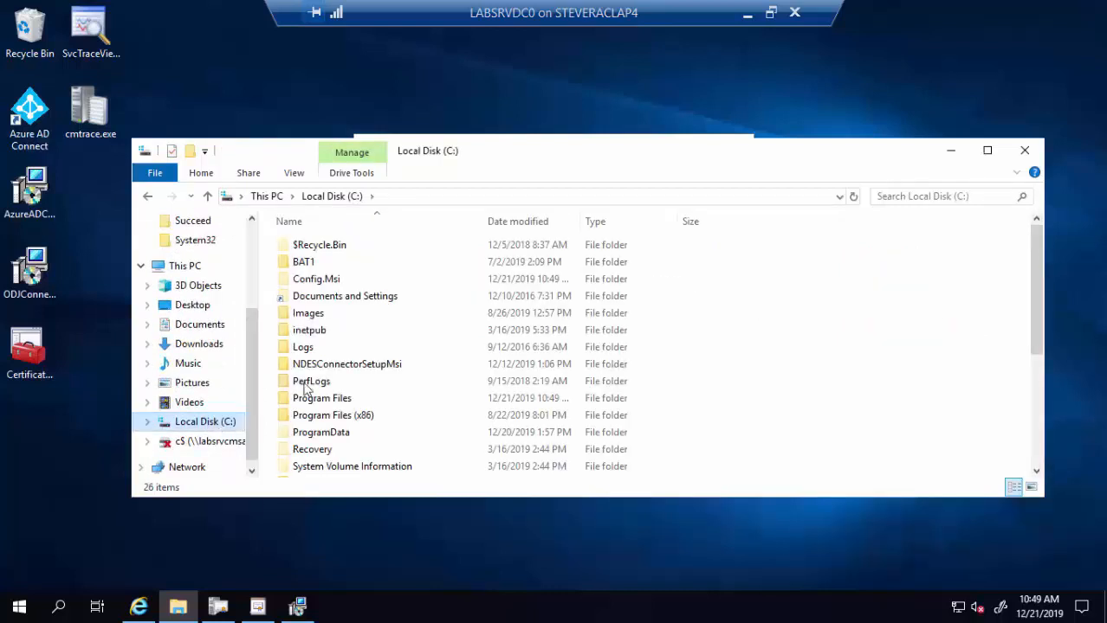
double_click(336, 400)
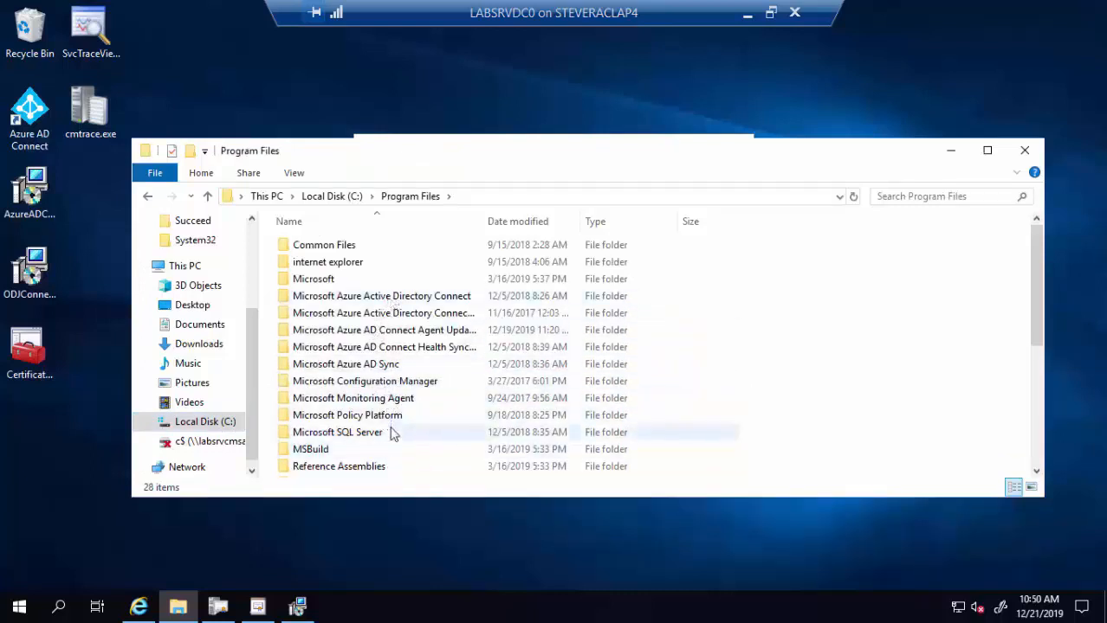
left_click_drag(625, 153, 642, 366)
left_click(564, 173)
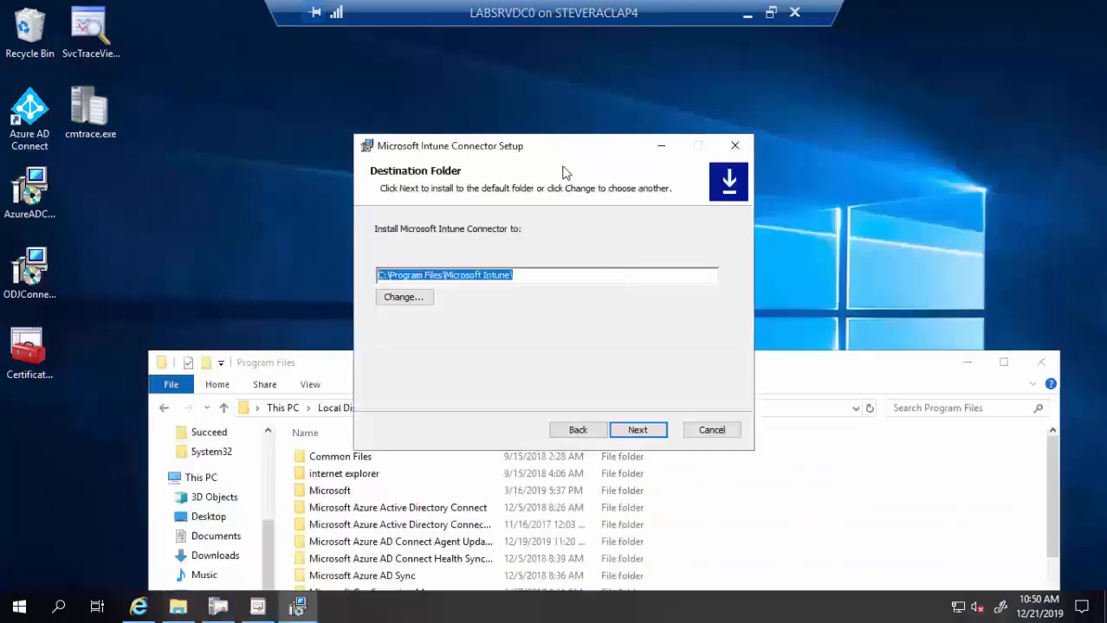
left_click(637, 429)
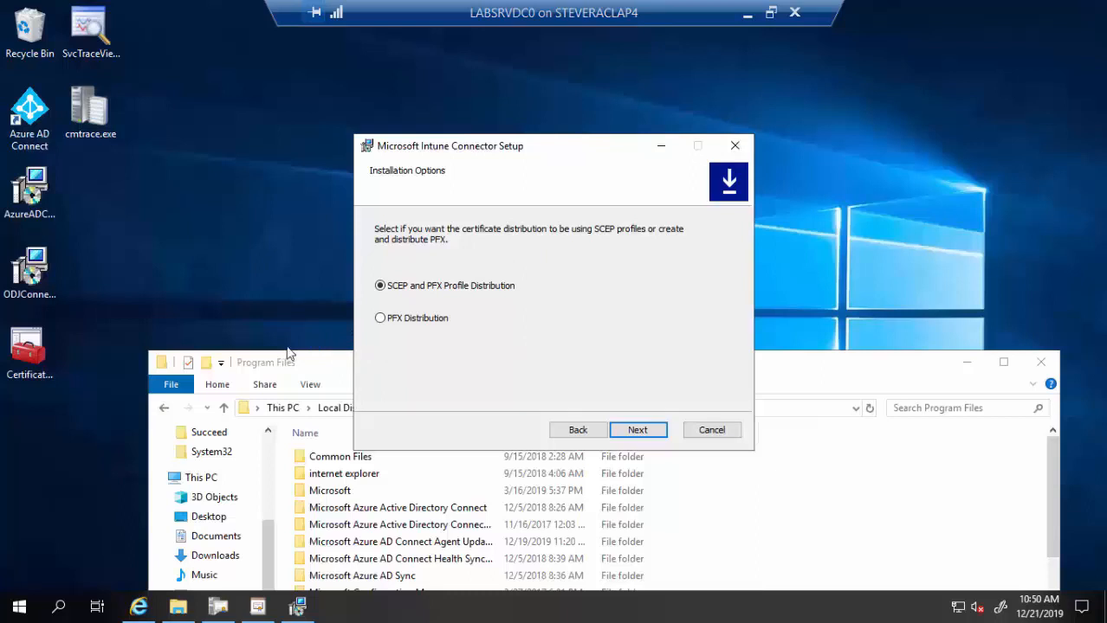
- Choose PFX Distribution only and install the Intune connector
left_click(432, 325)
left_click(629, 434)
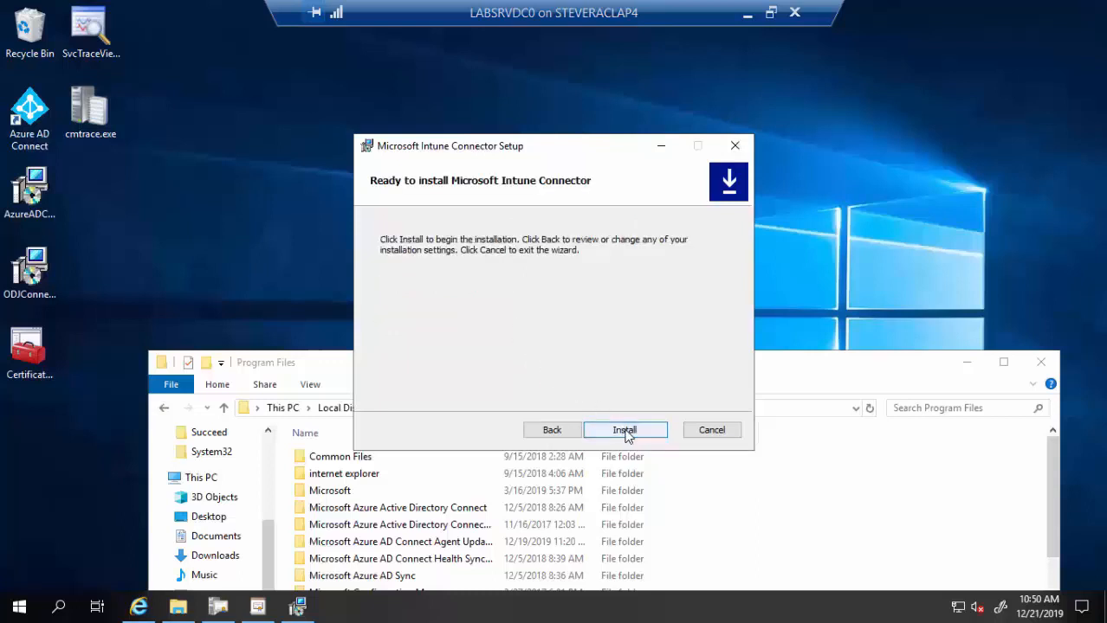
left_click(625, 431)
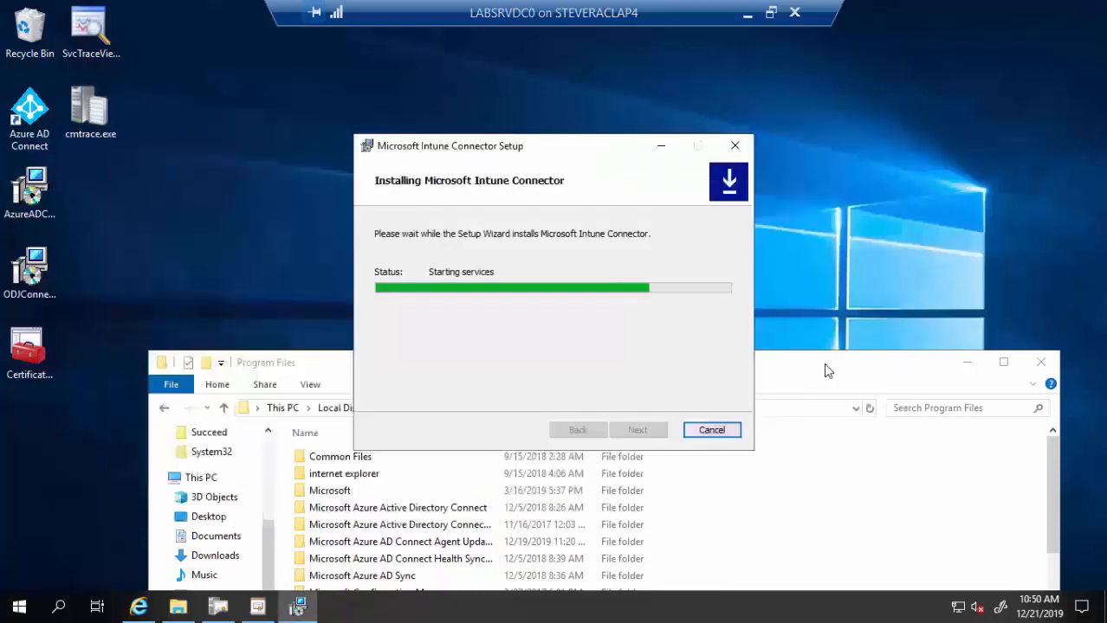
left_click_drag(825, 371, 824, 252)
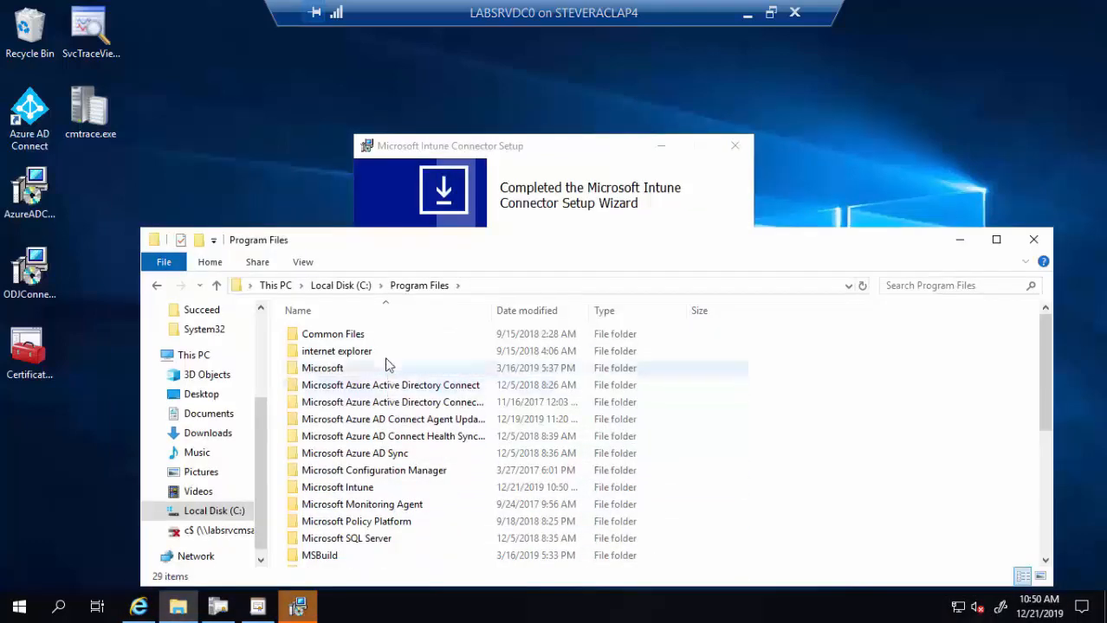
- Open the Microsoft Intune folder under Program Files
scroll(425, 419, "down", 5)
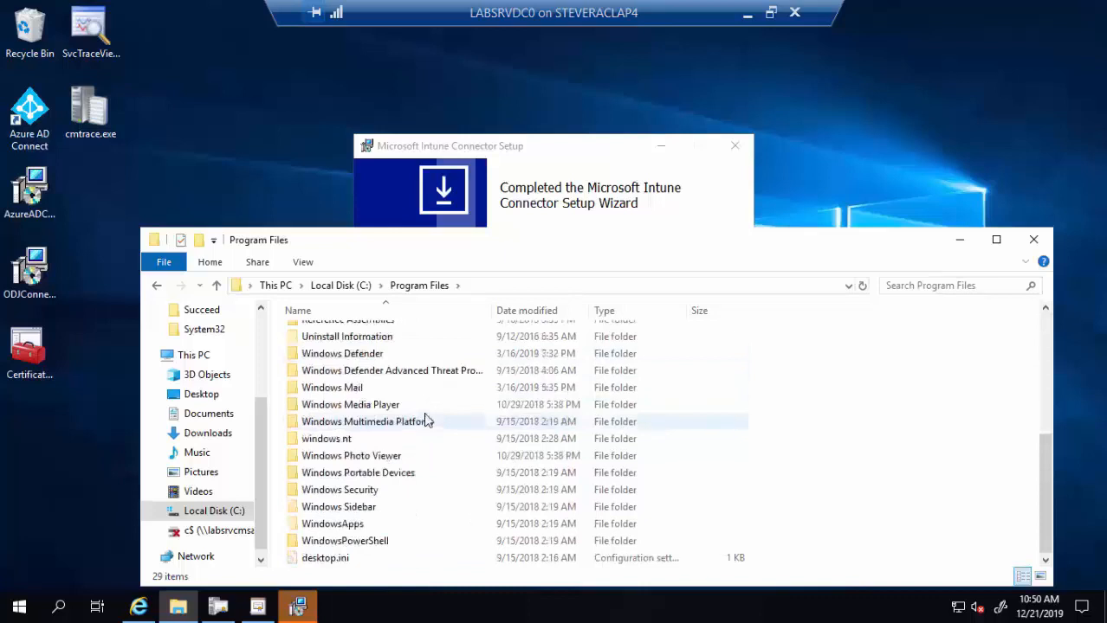
scroll(423, 401, "up", 5)
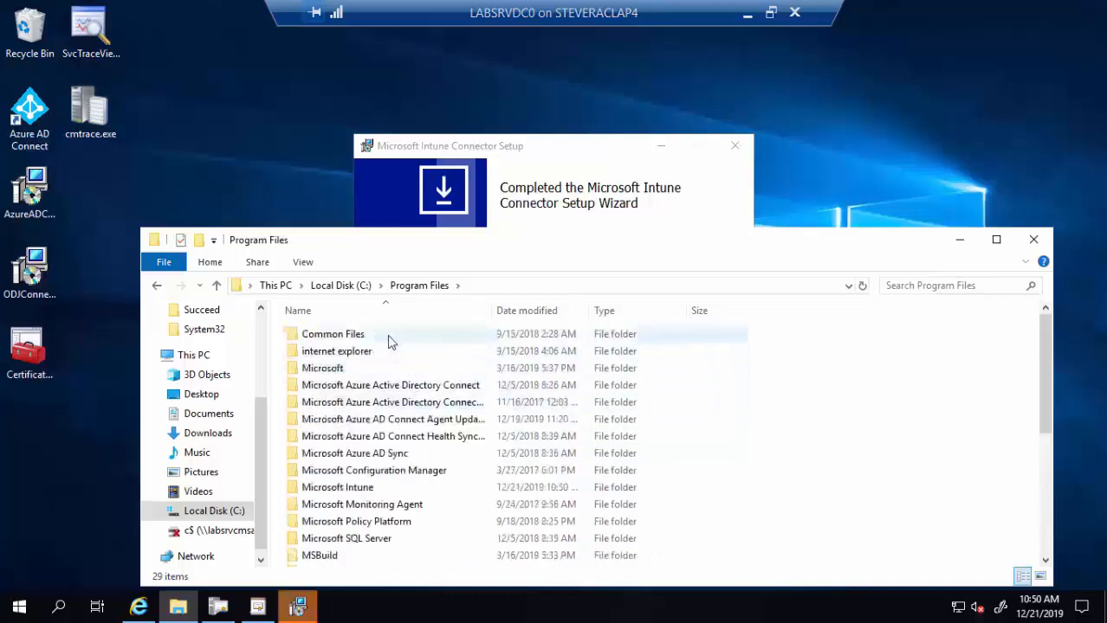
left_click(387, 317)
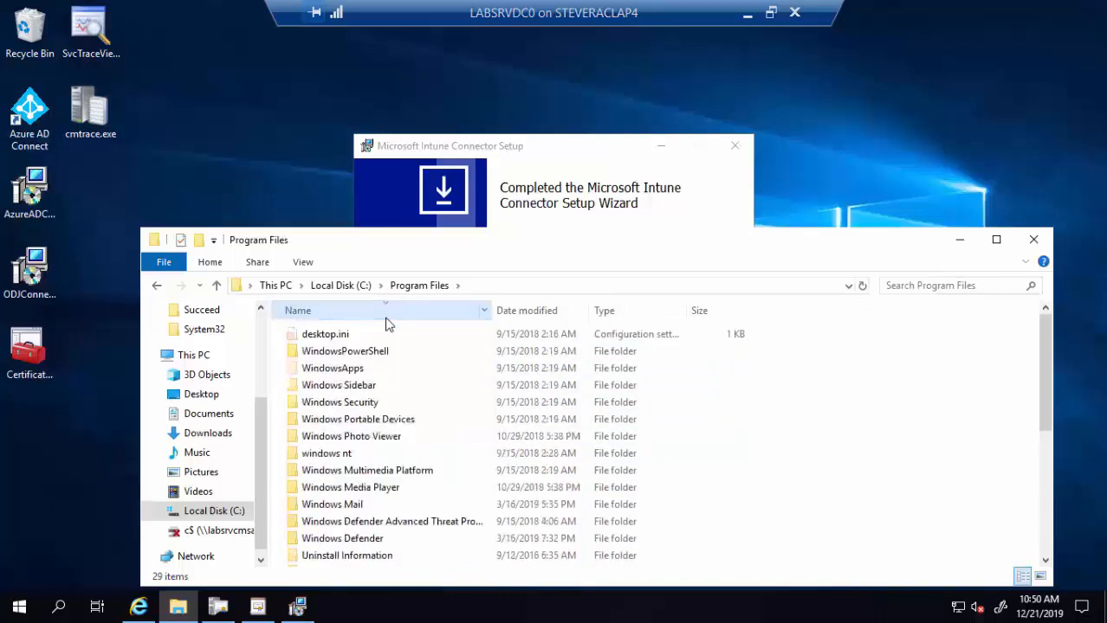
left_click(354, 317)
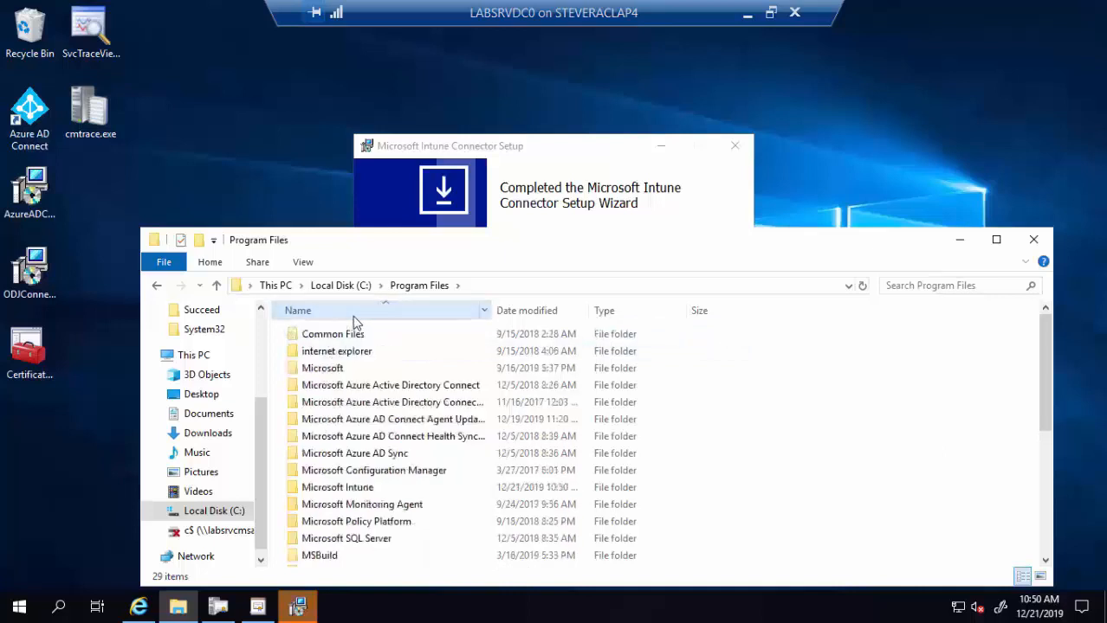
left_click(368, 492)
double_click(368, 492)
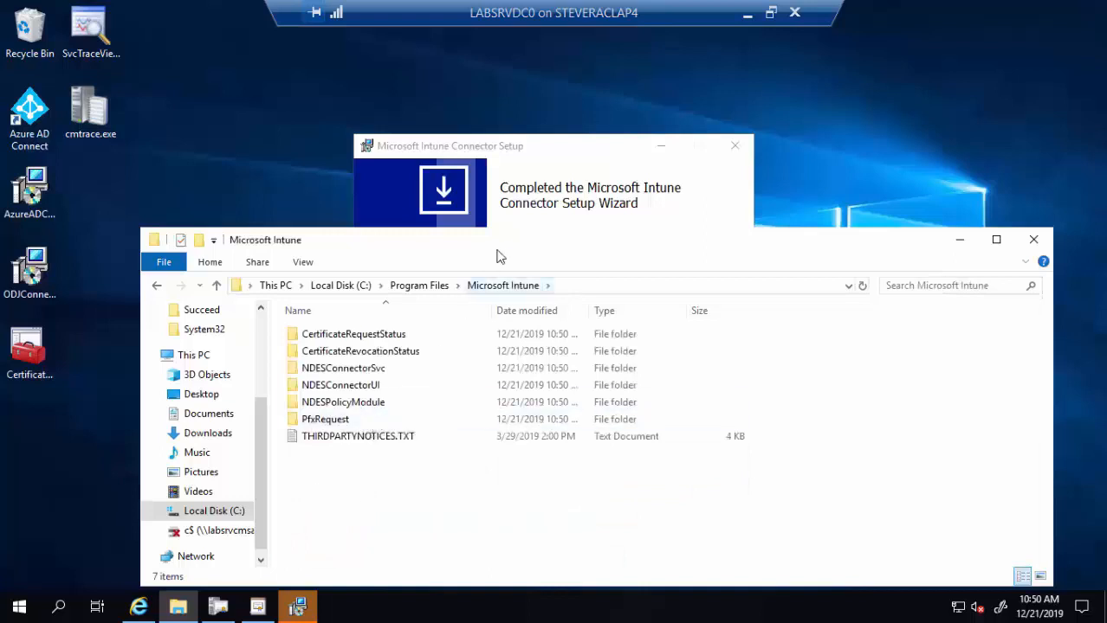
- Finish setup with Launch Intune Connector checked
left_click(526, 150)
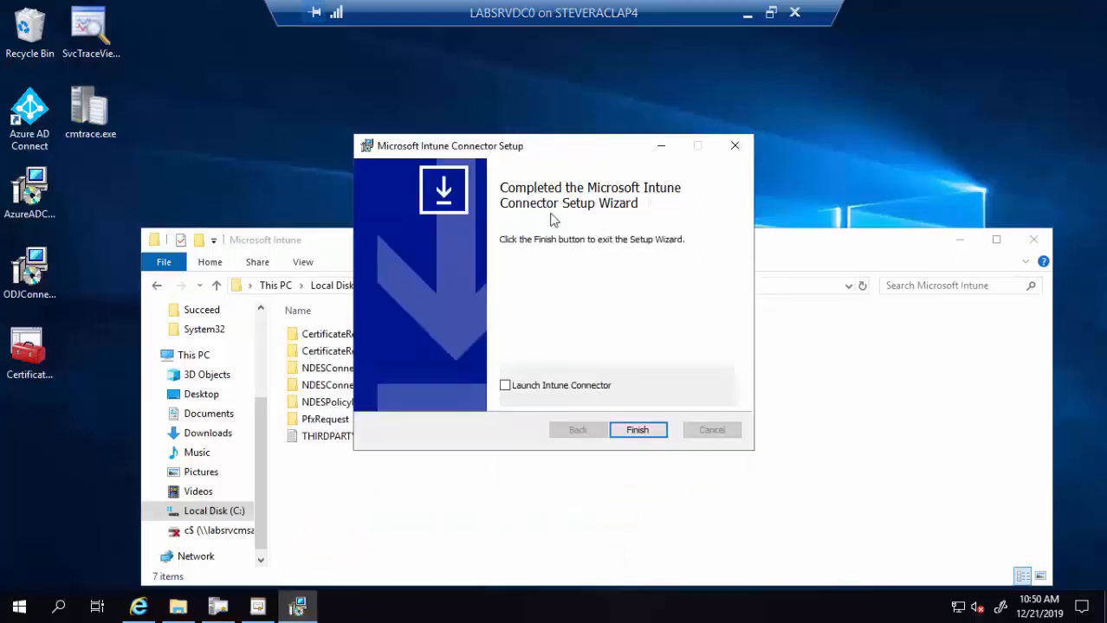
left_click(543, 387)
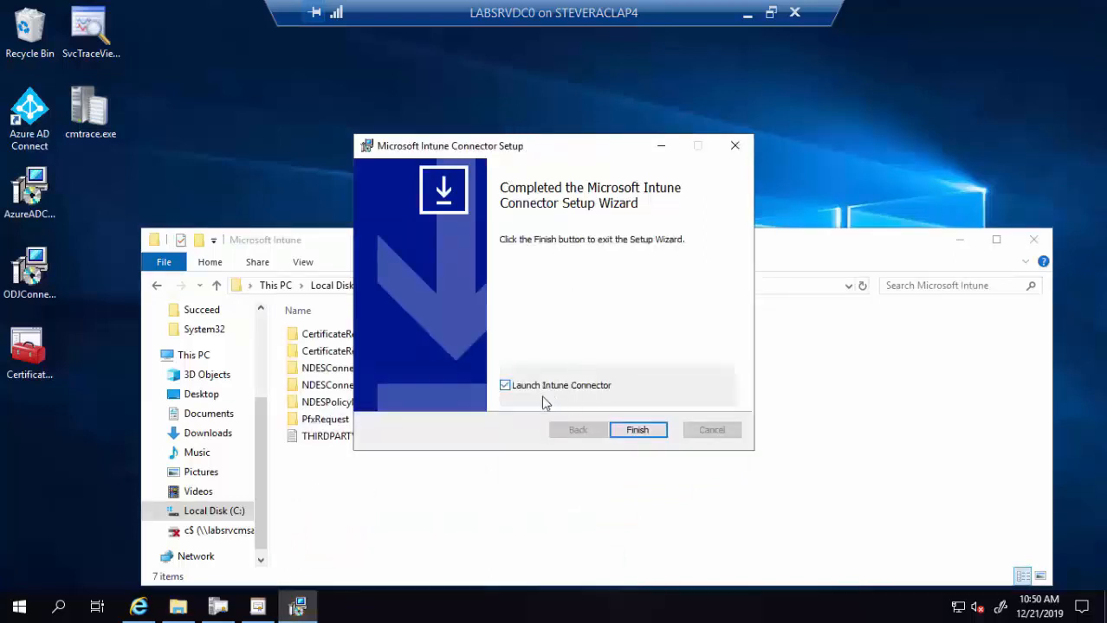
left_click(636, 433)
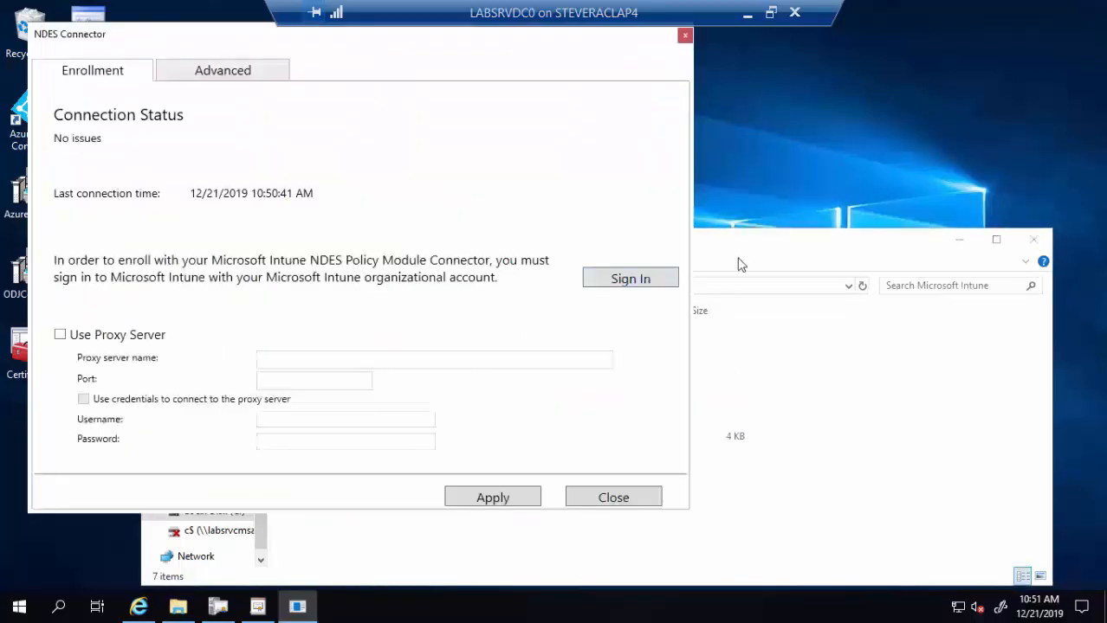
- Locate NDESConnectorUI.exe in the NDESConnectorUI folder, then close File Explorer
left_click(761, 235)
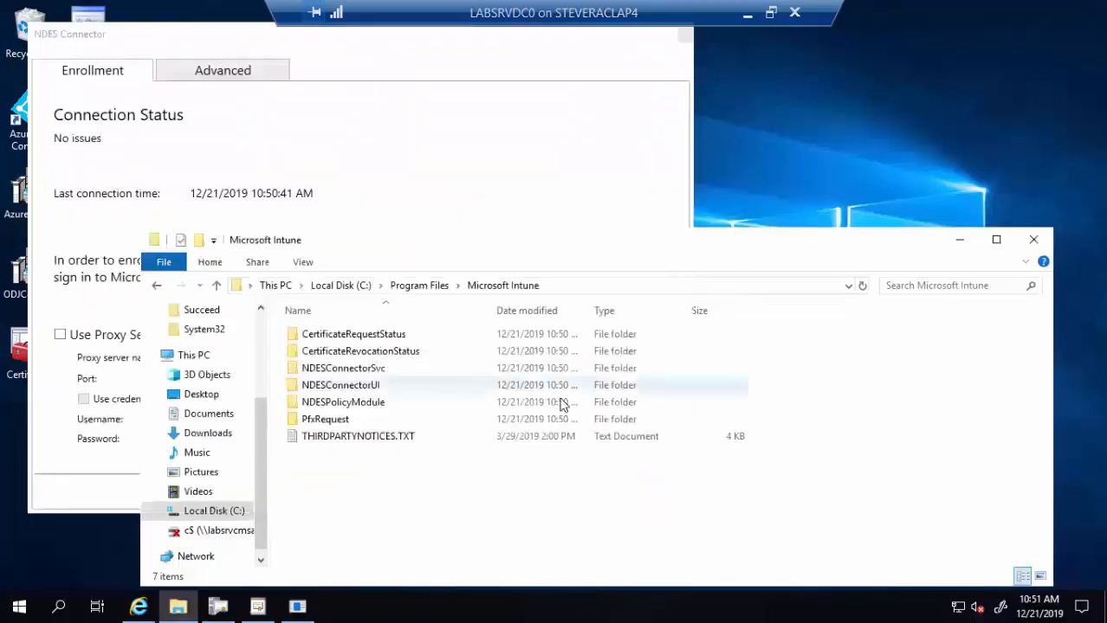
double_click(368, 391)
scroll(384, 424, "down", 4)
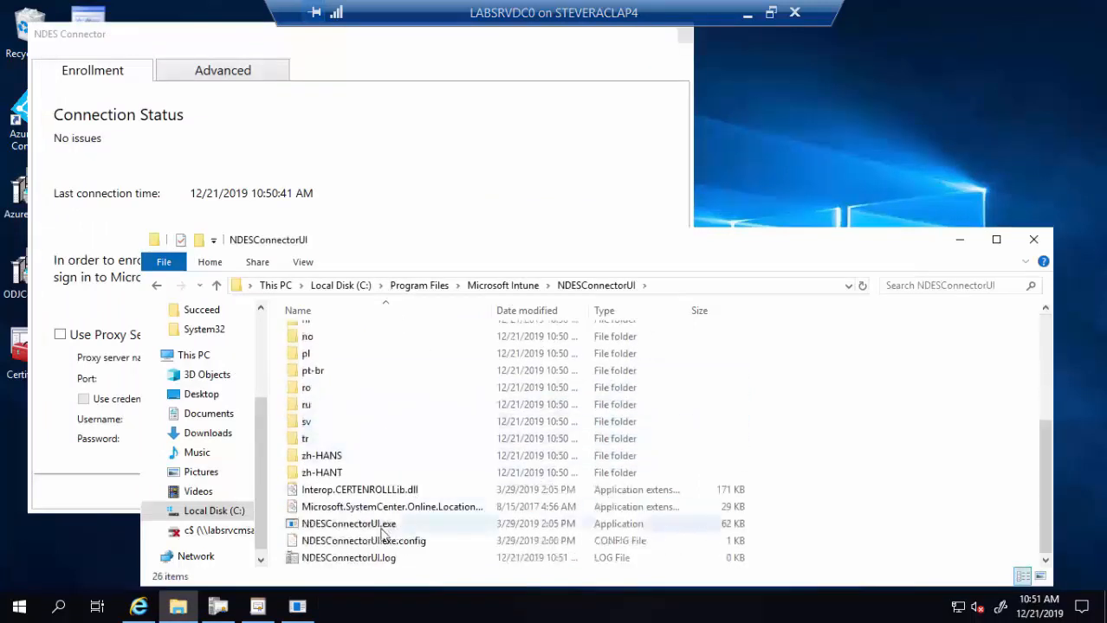
left_click(382, 530)
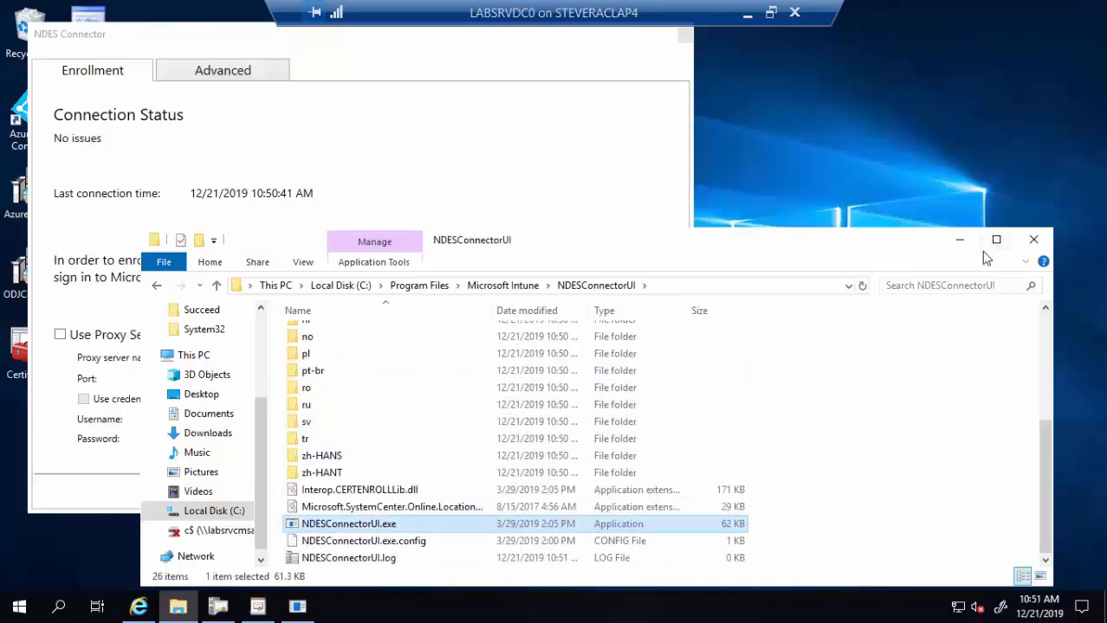
left_click(1032, 240)
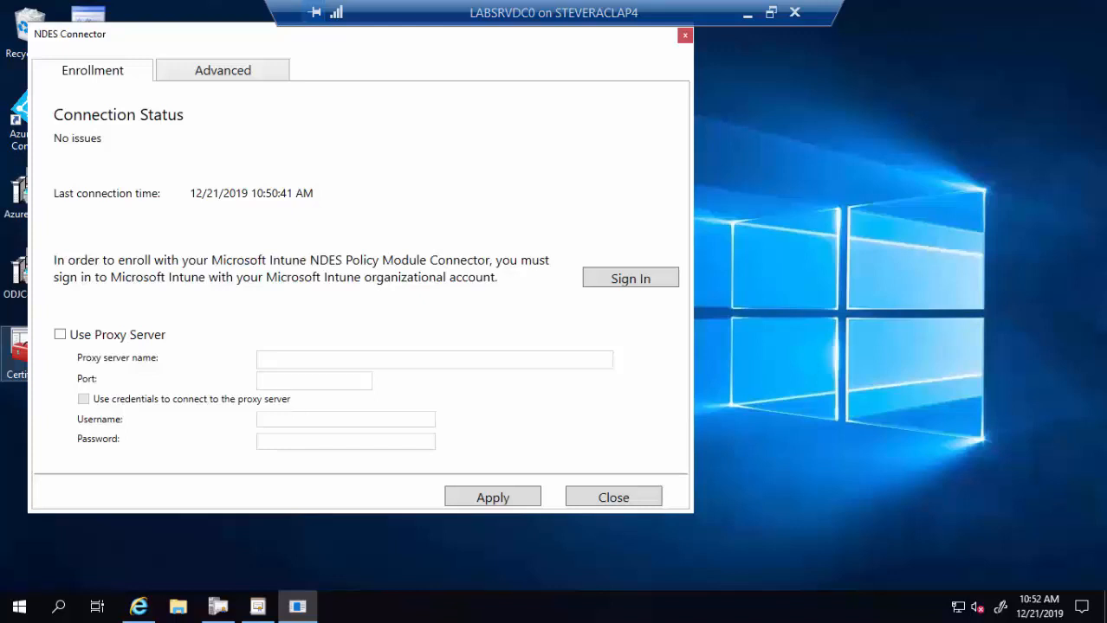
- Sign in with the Intune admin account to enroll the connector, then dismiss the success message
left_click(633, 288)
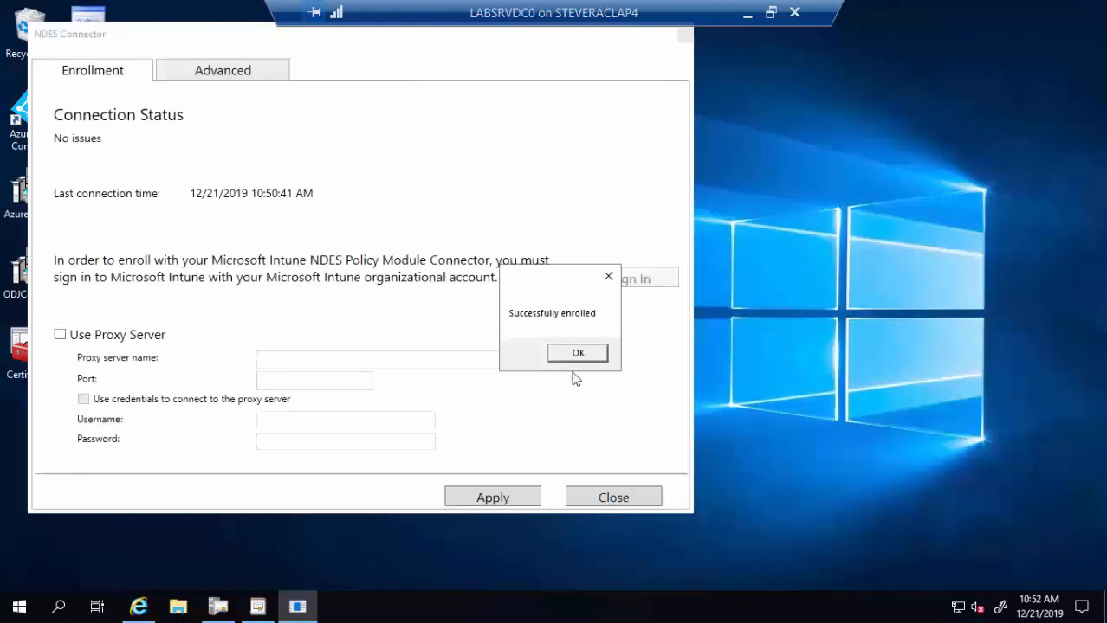
left_click(607, 277)
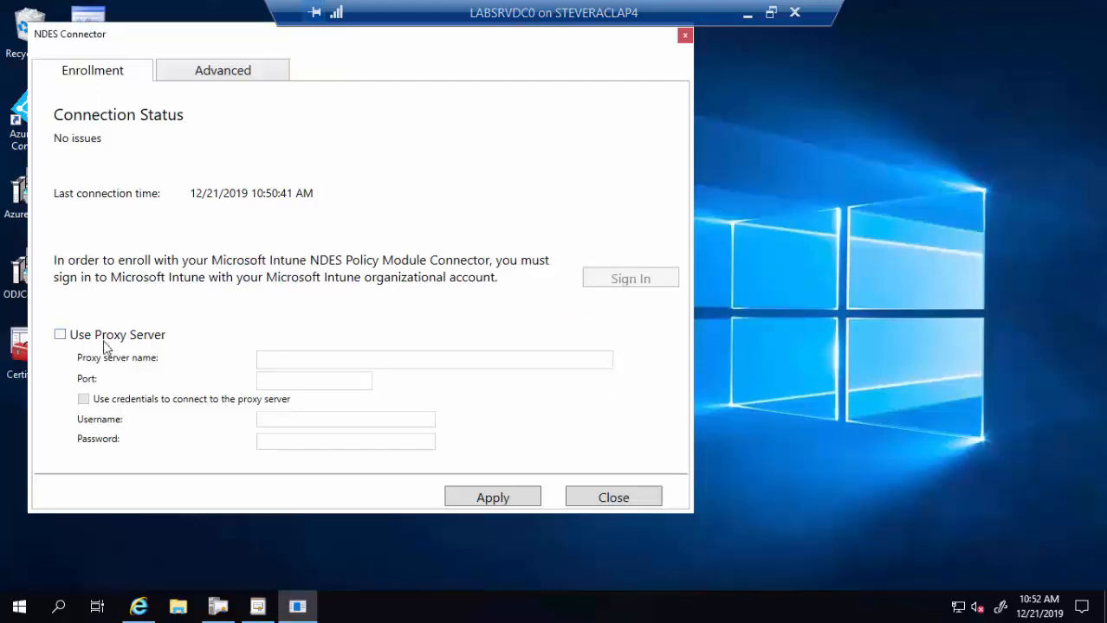
- Confirm the Advanced tab's CA account is the default SYSTEM account, then close NDES Connector
left_click(229, 86)
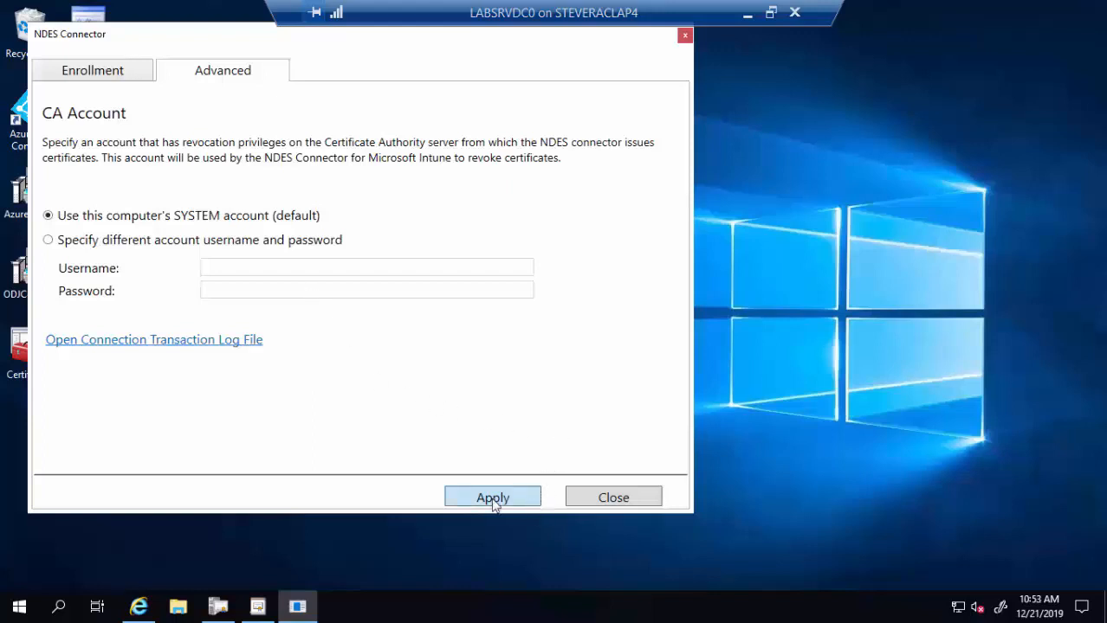
left_click(625, 501)
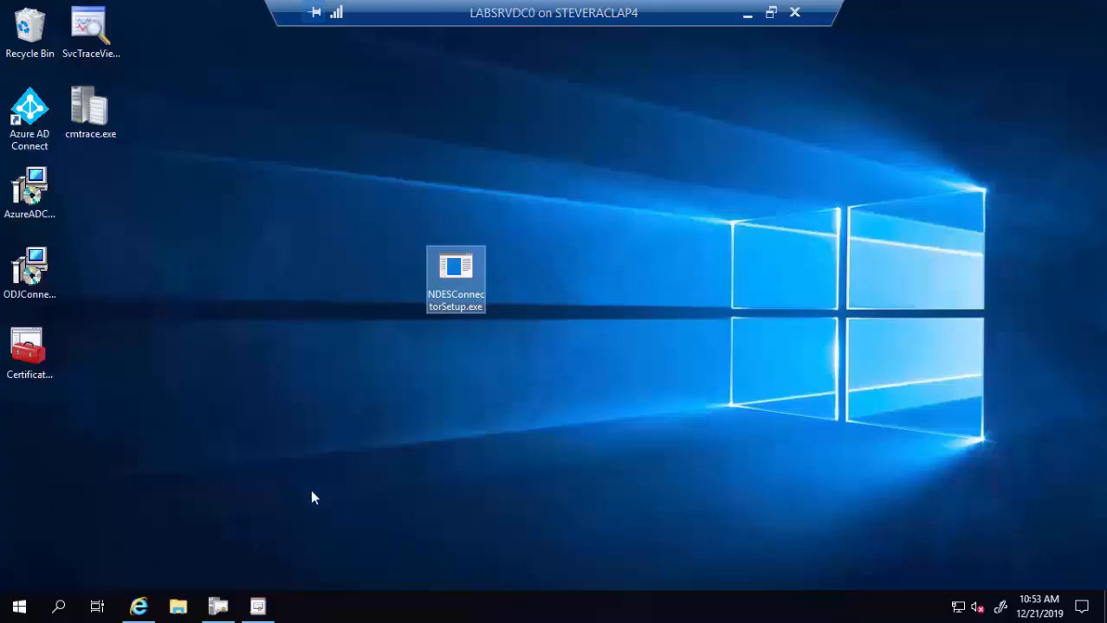
- Launch services.msc as administrator from Windows search
left_click(59, 608)
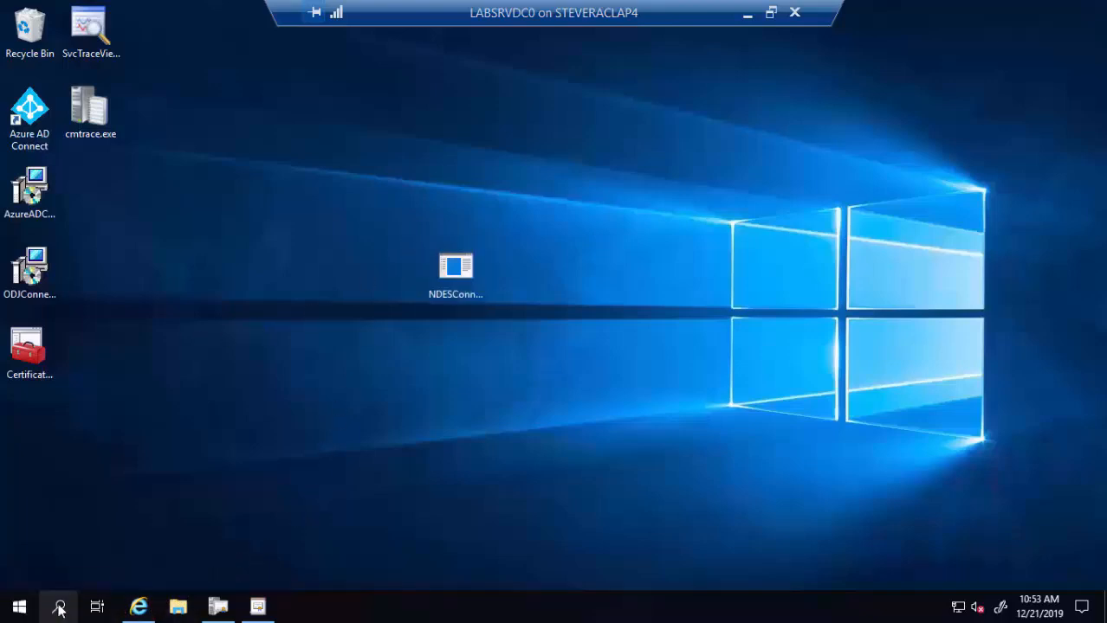
type("serv")
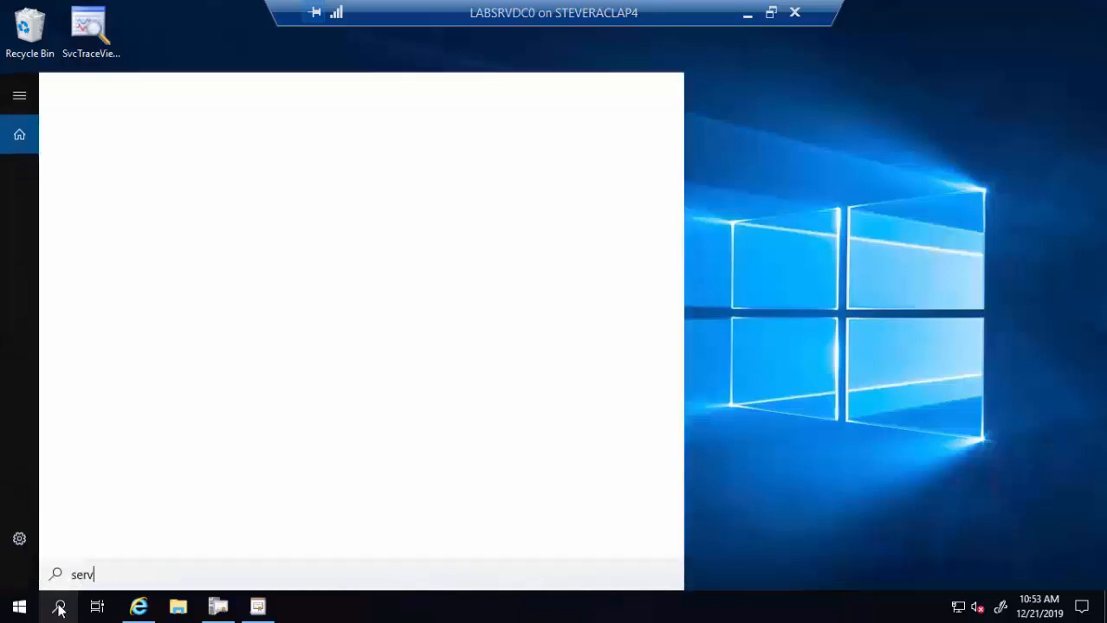
type("ices")
key("BackSpace")
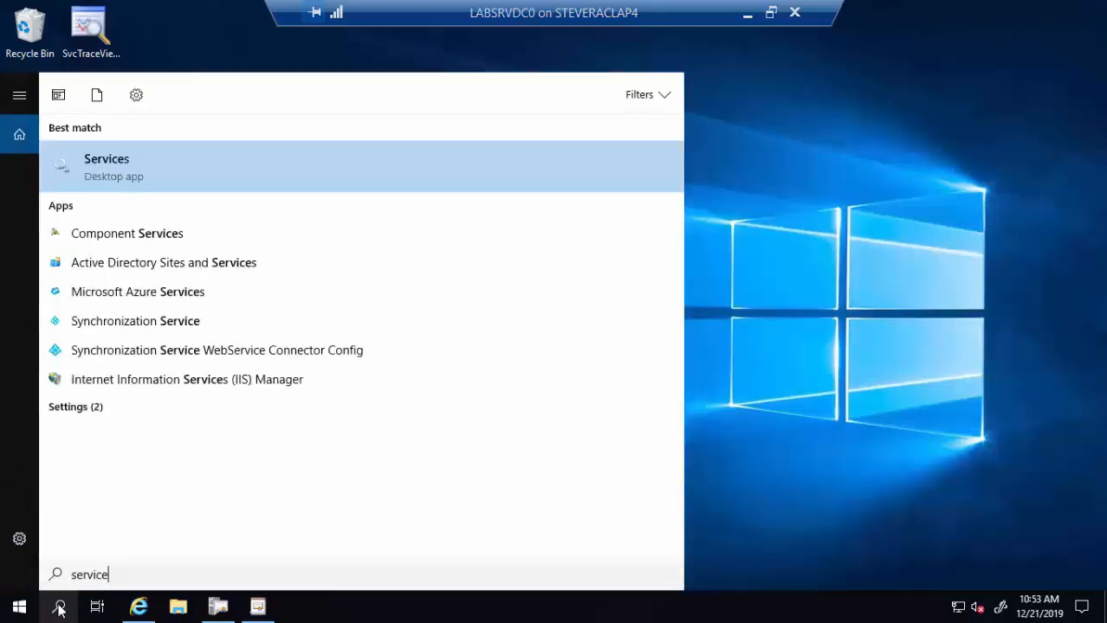
key("BackSpace")
key("BackSpace")
key("BackSpace")
key("BackSpace")
key("BackSpace")
key("BackSpace")
key("BackSpace")
type("cmd")
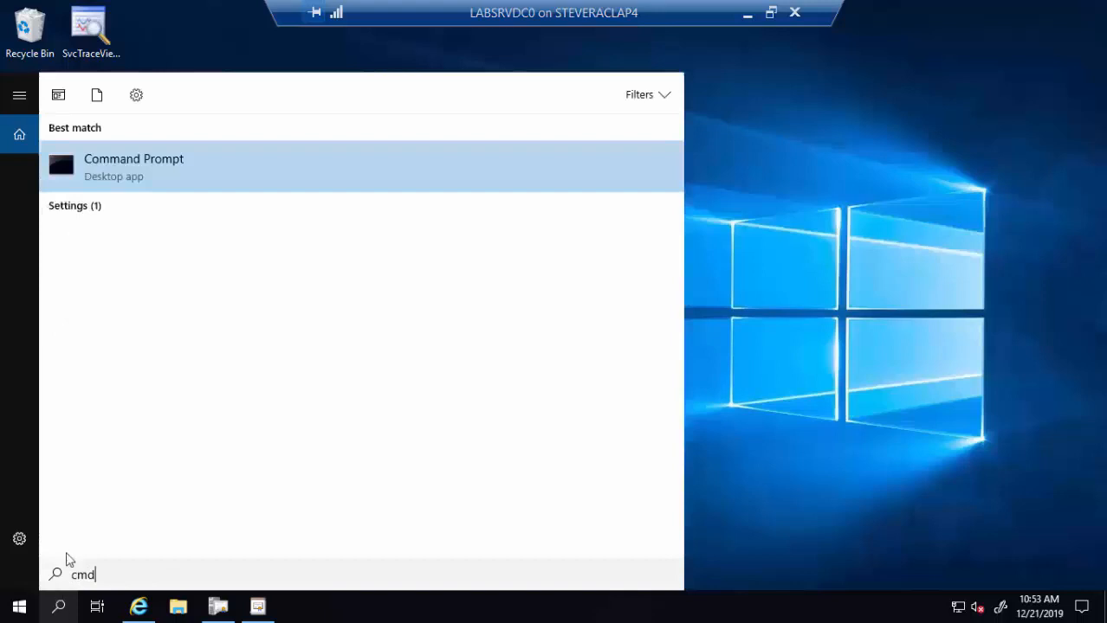
right_click(187, 170)
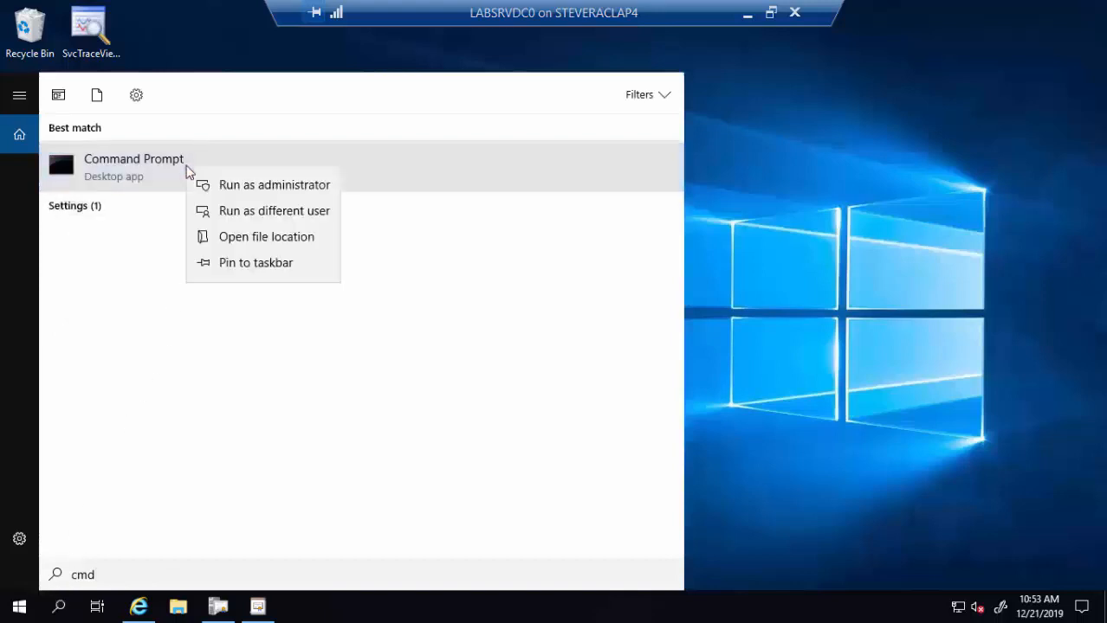
left_click(58, 611)
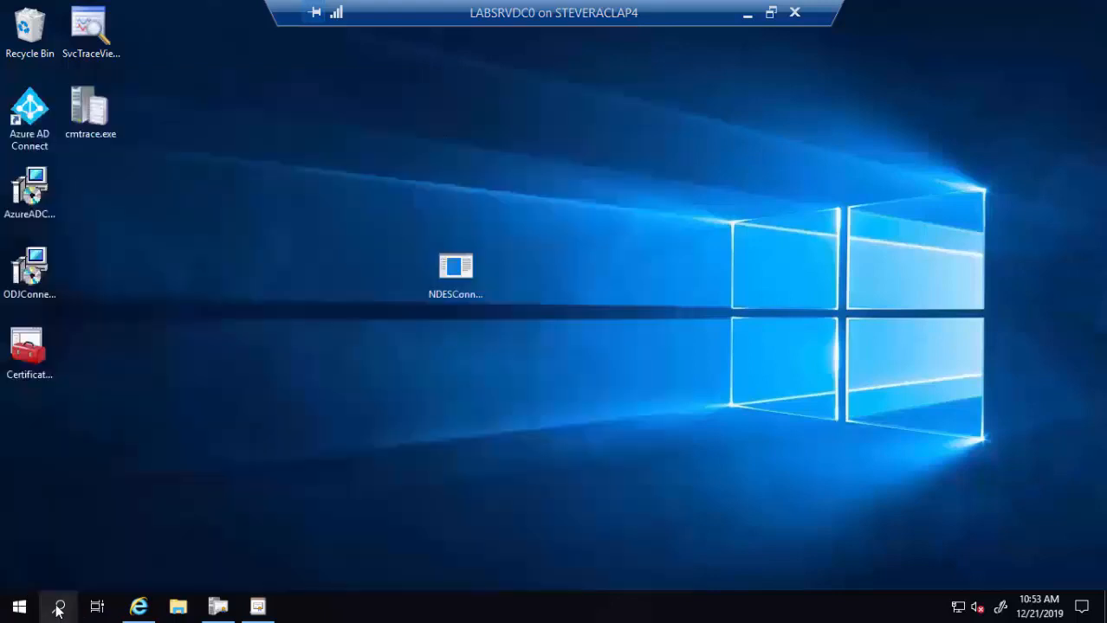
left_click(58, 610)
type("service")
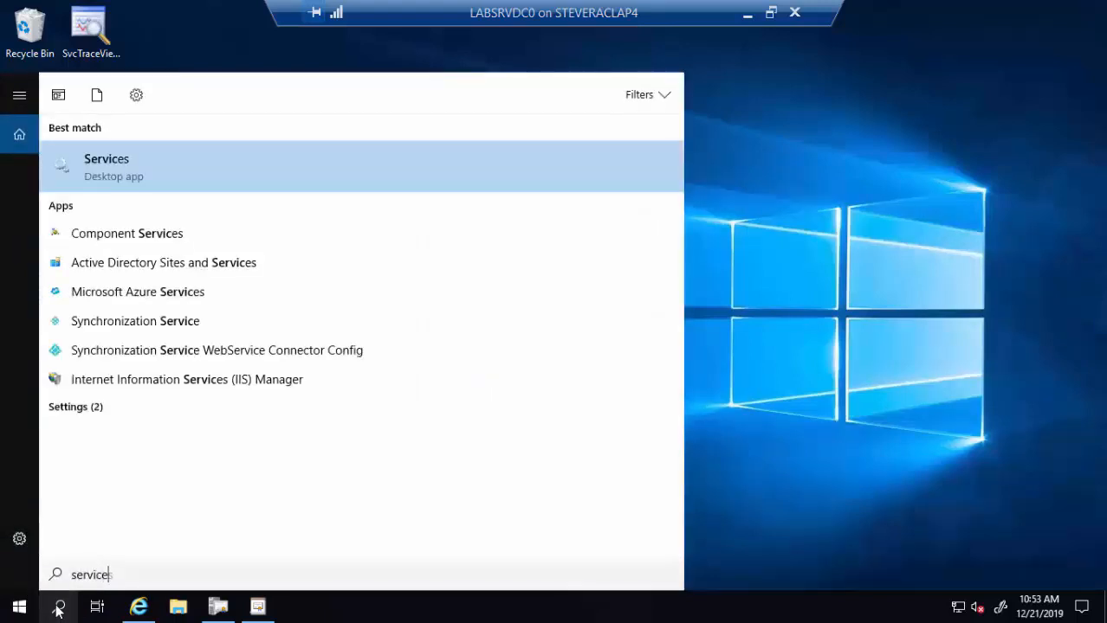
type("s.msc")
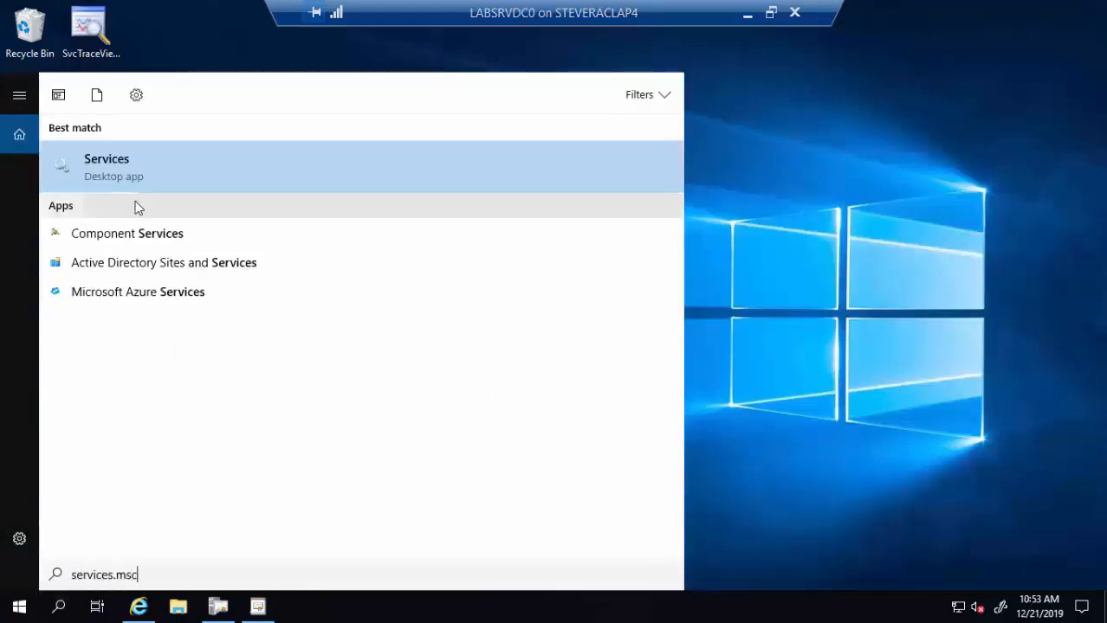
right_click(151, 180)
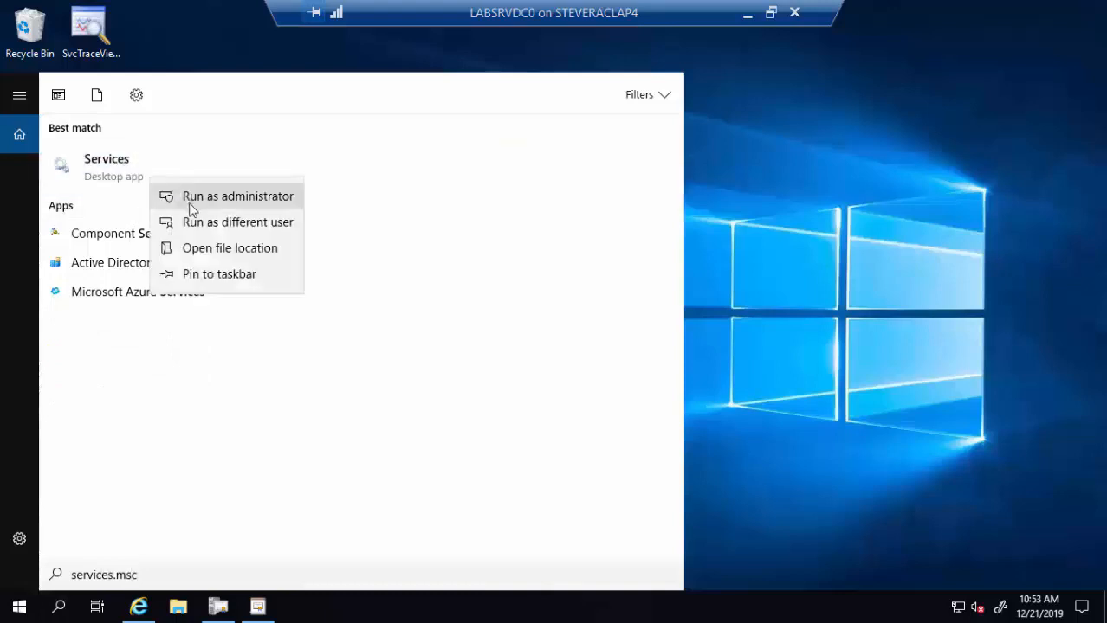
left_click(191, 202)
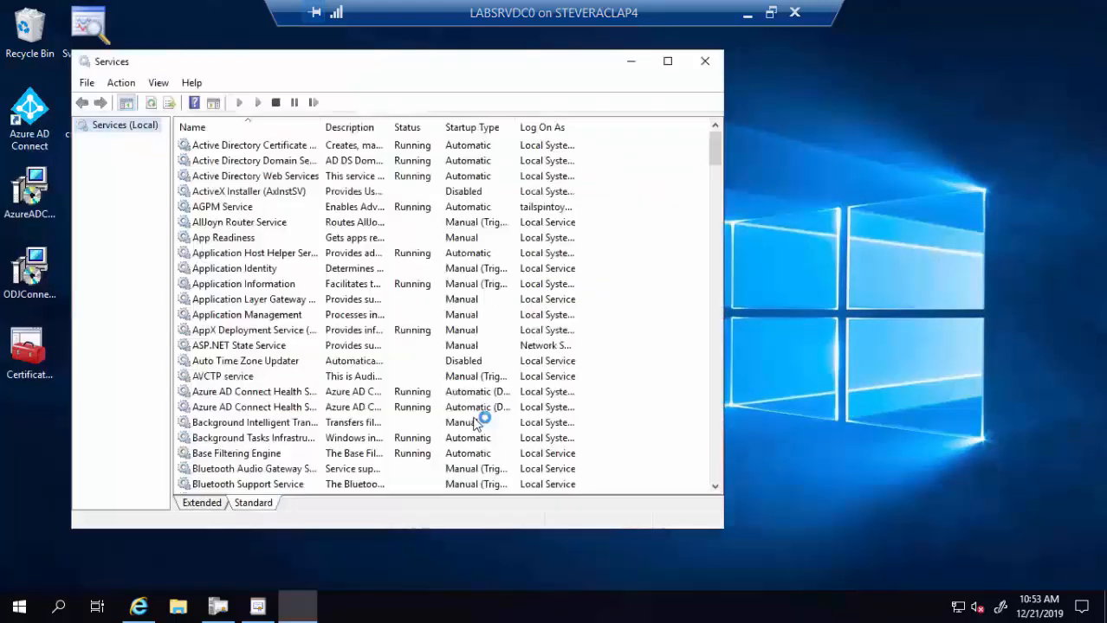
- Restart the Intune Connector Service, then close Services
left_click(243, 350)
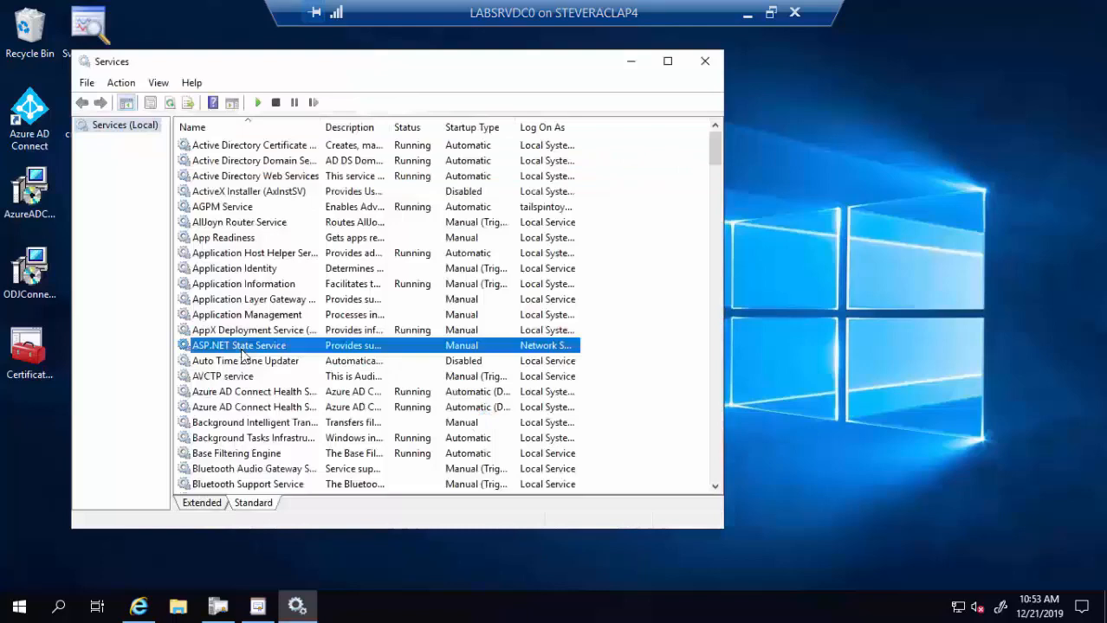
type("intu")
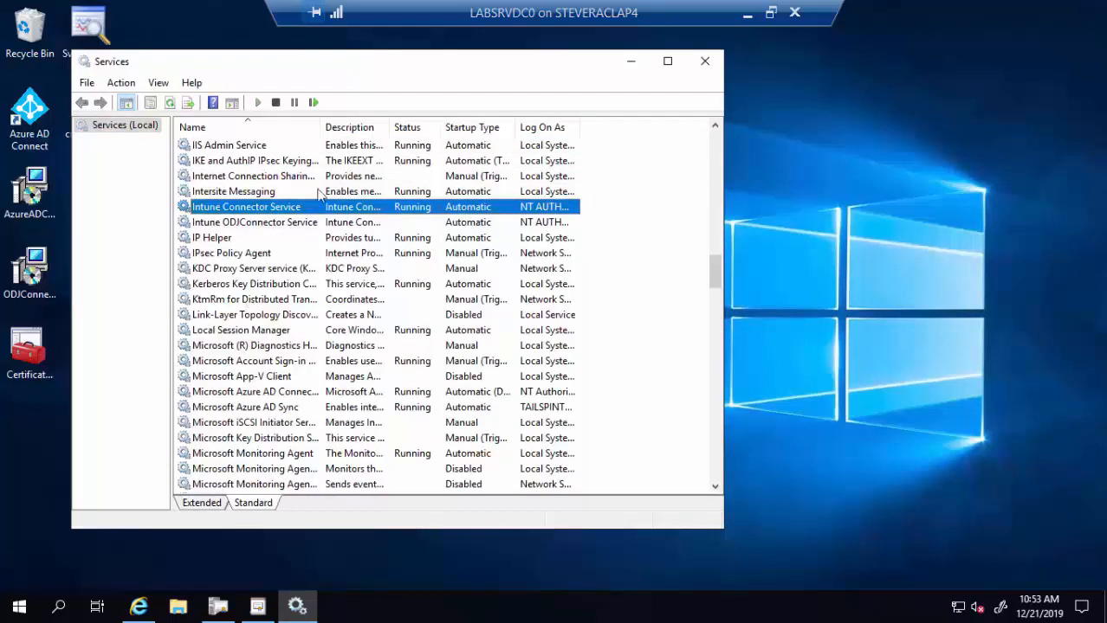
right_click(305, 214)
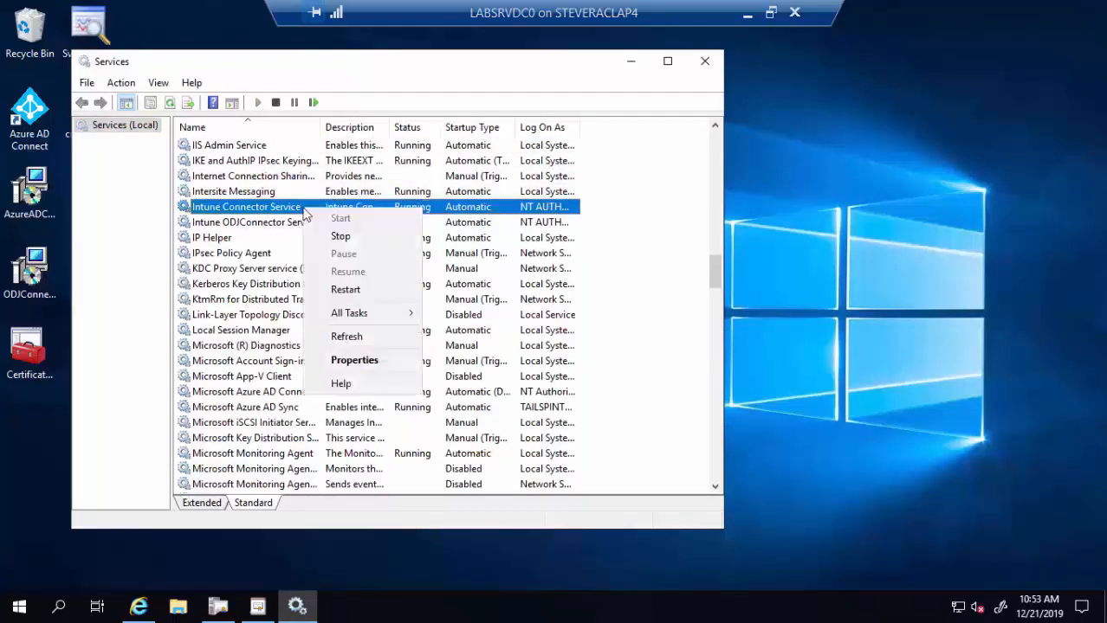
left_click(346, 290)
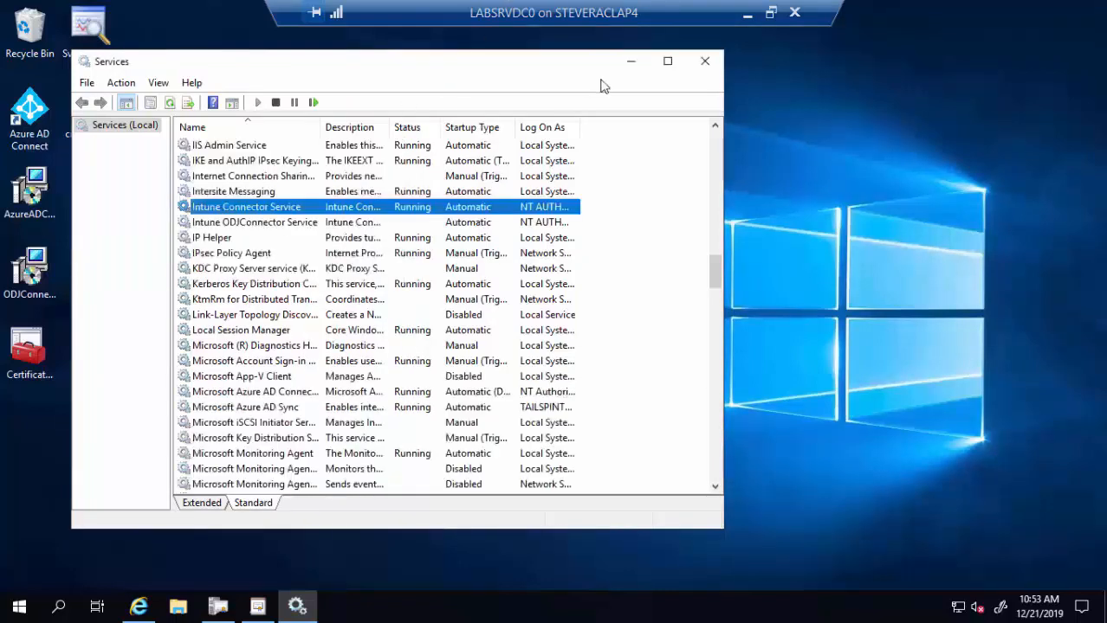
left_click(705, 63)
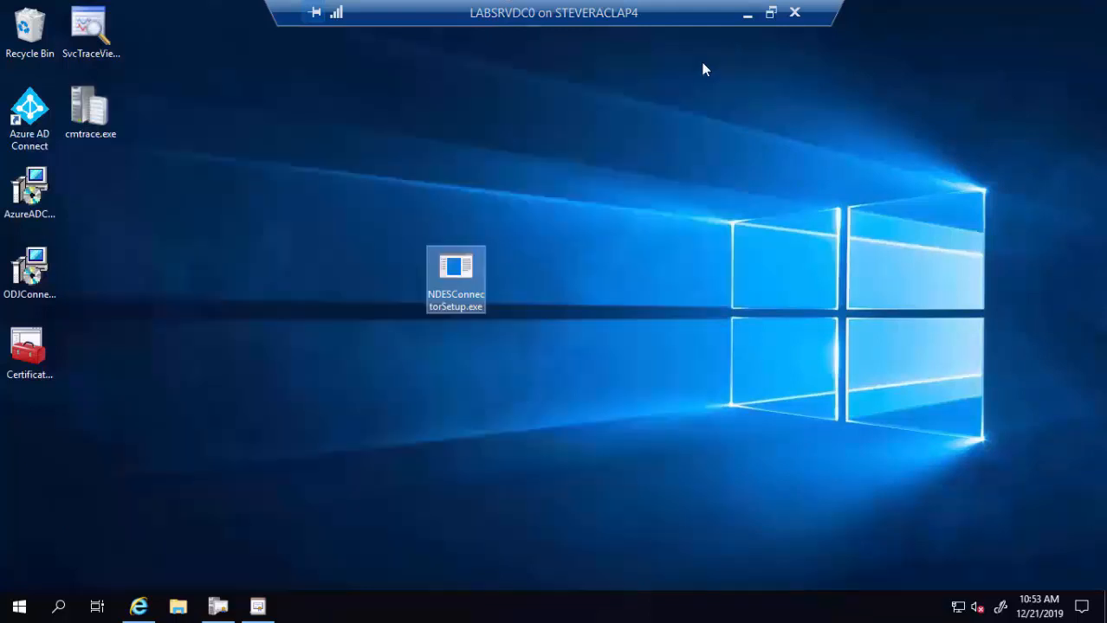
- In the Intune portal, confirm the Certificate connectors page shows the connector as Active
left_click(138, 605)
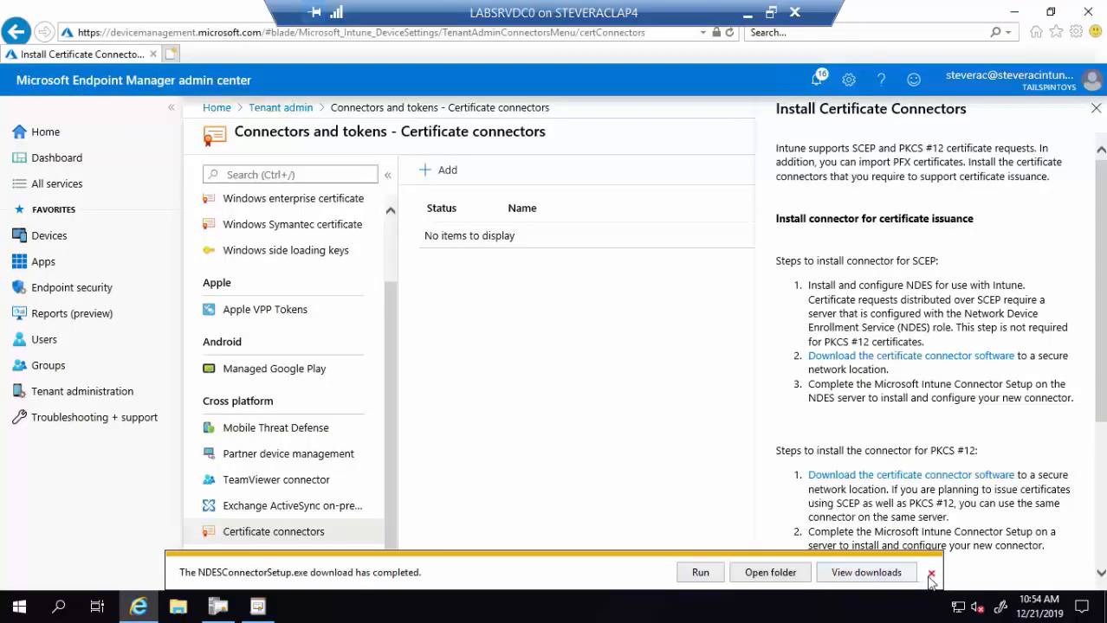
left_click(931, 575)
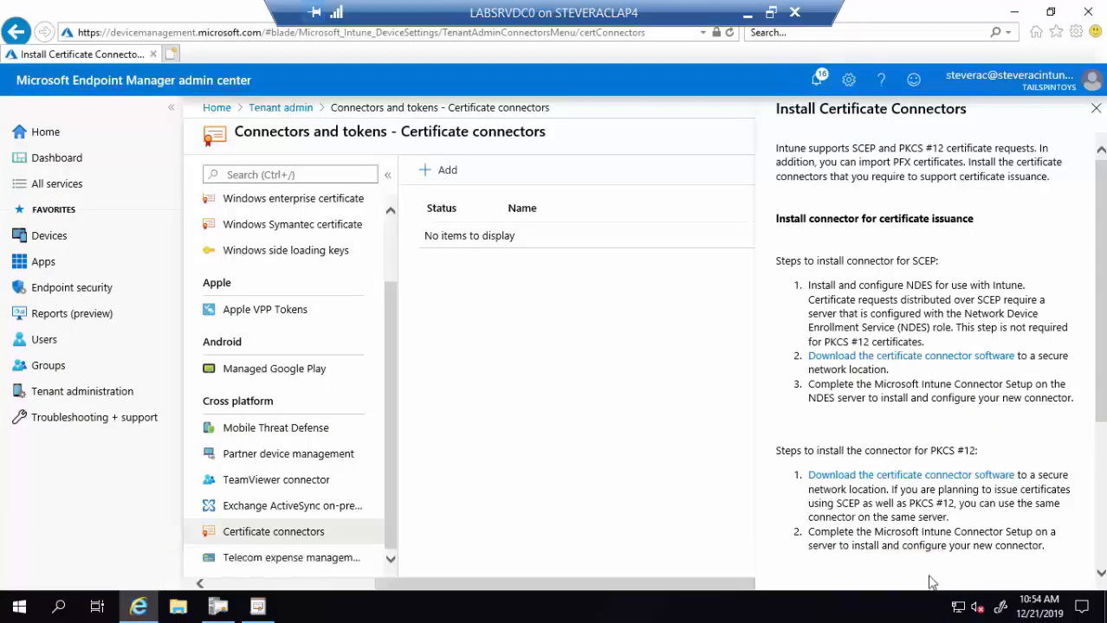
left_click(271, 511)
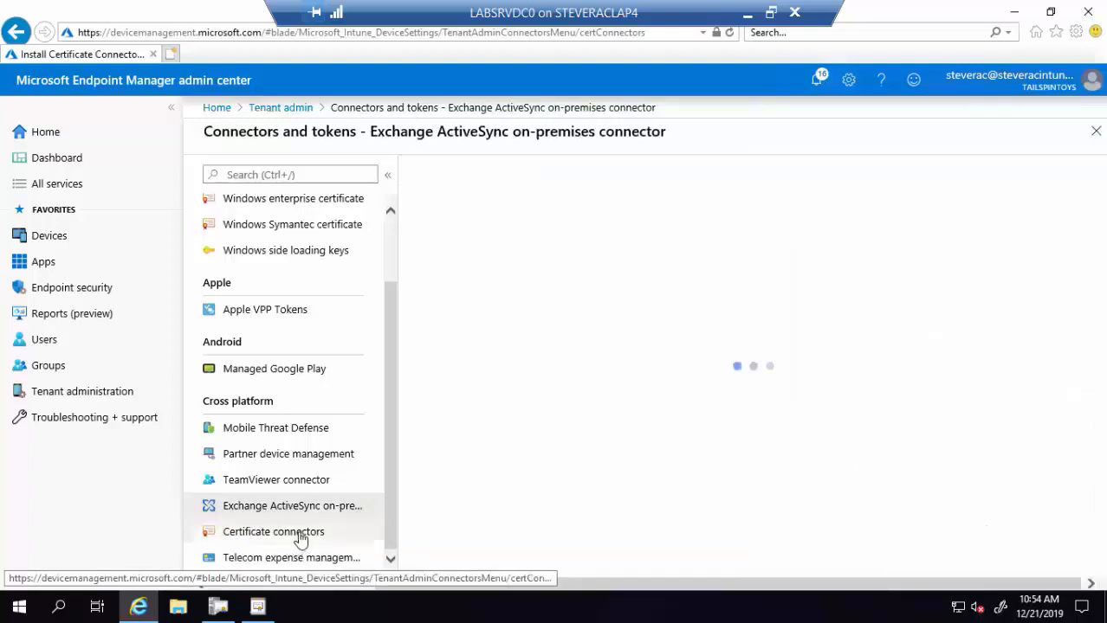
left_click(300, 535)
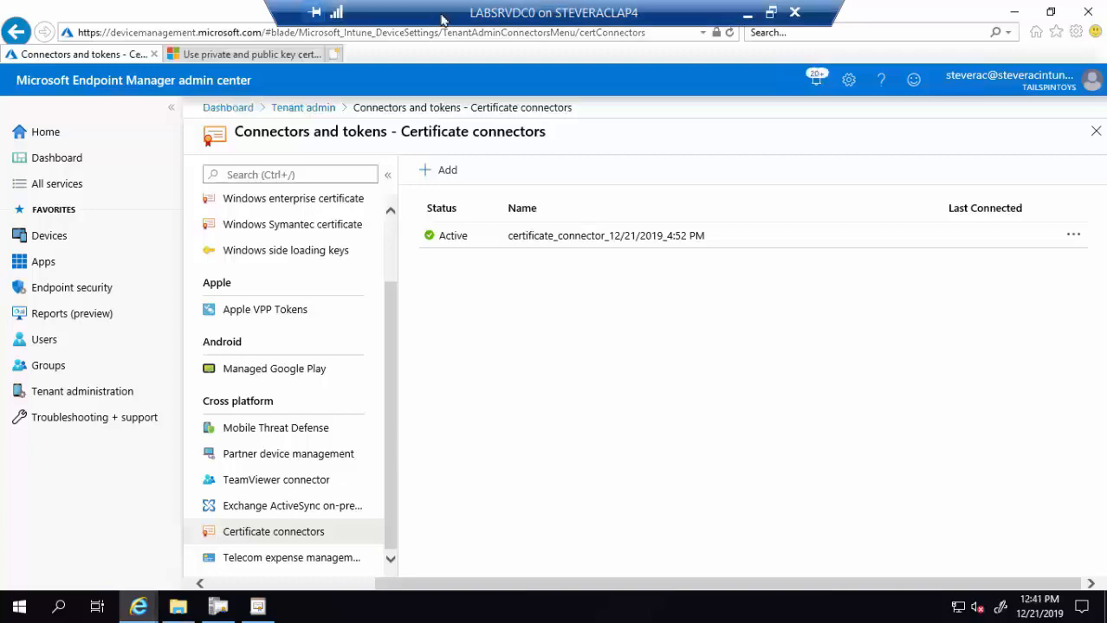
double_click(442, 19)
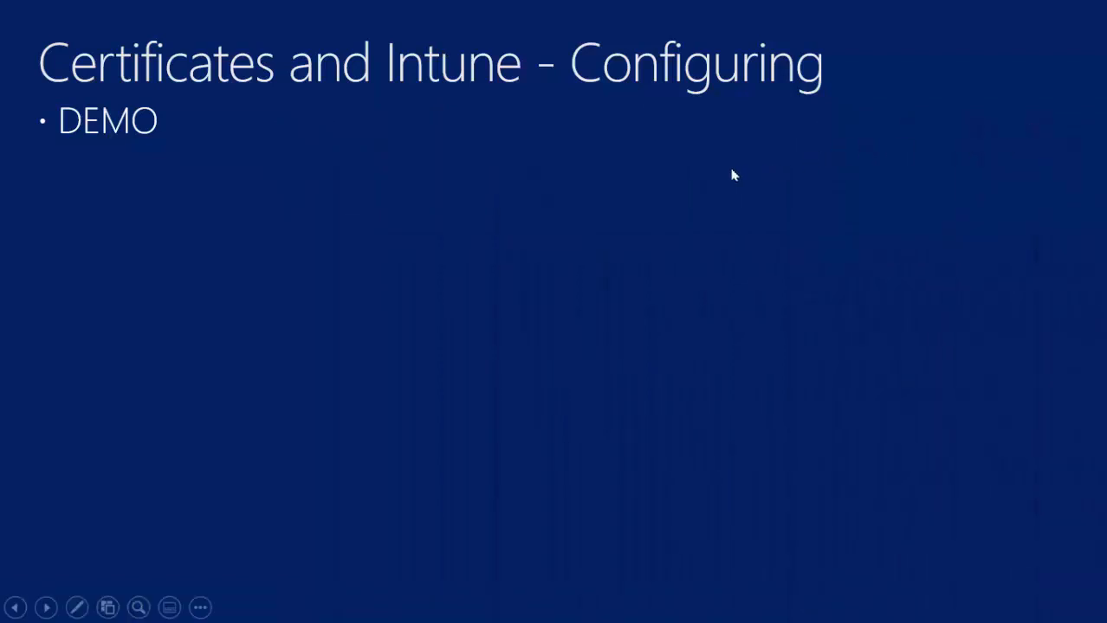
- Advance the slideshow to the In Action! slide
left_click(875, 170)
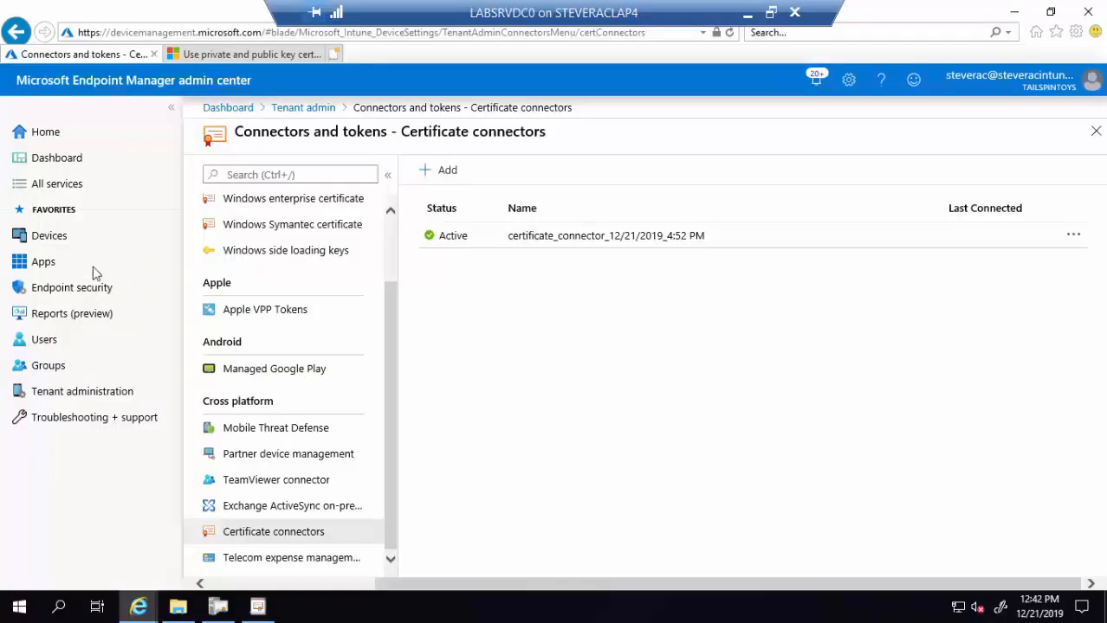
- Open Devices > Configuration profiles to list the six certificate profiles
left_click(57, 243)
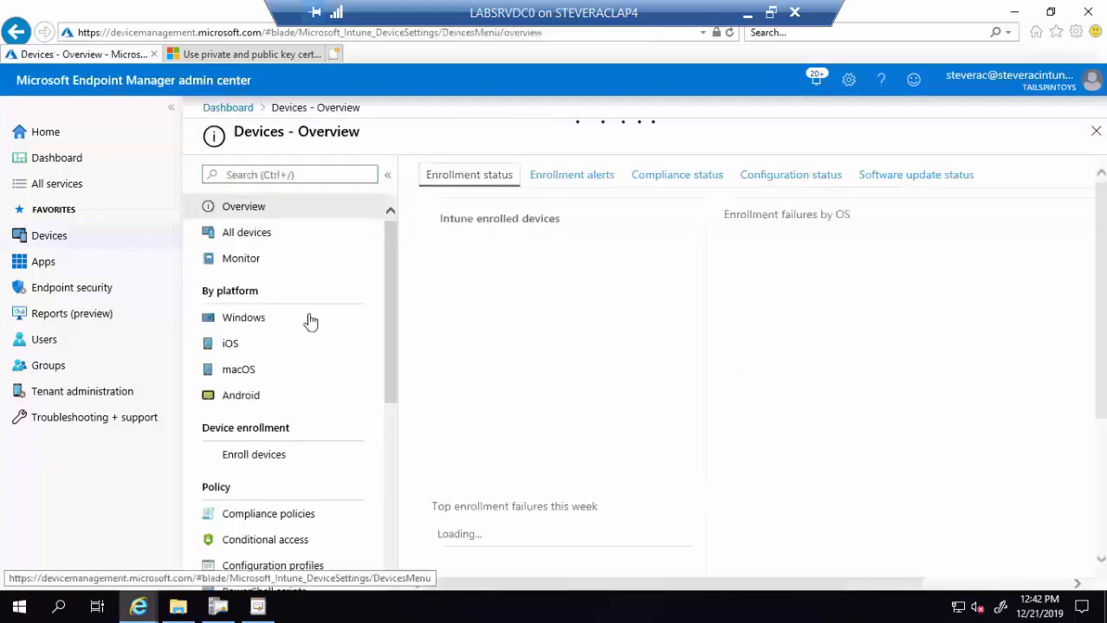
left_click_drag(387, 351, 385, 426)
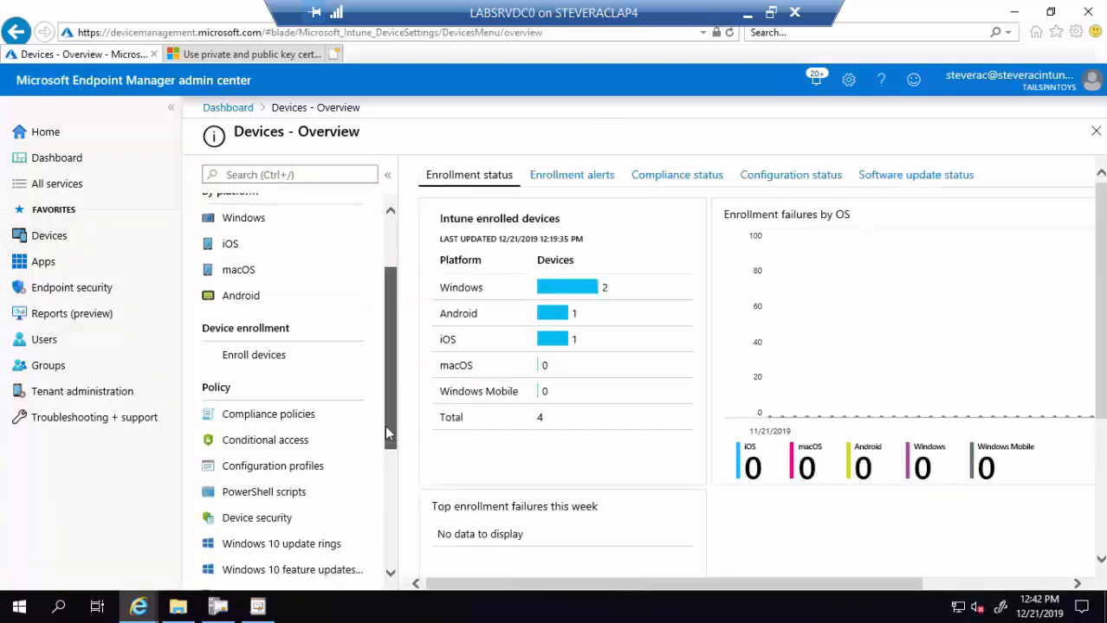
scroll(381, 431, "down", 3)
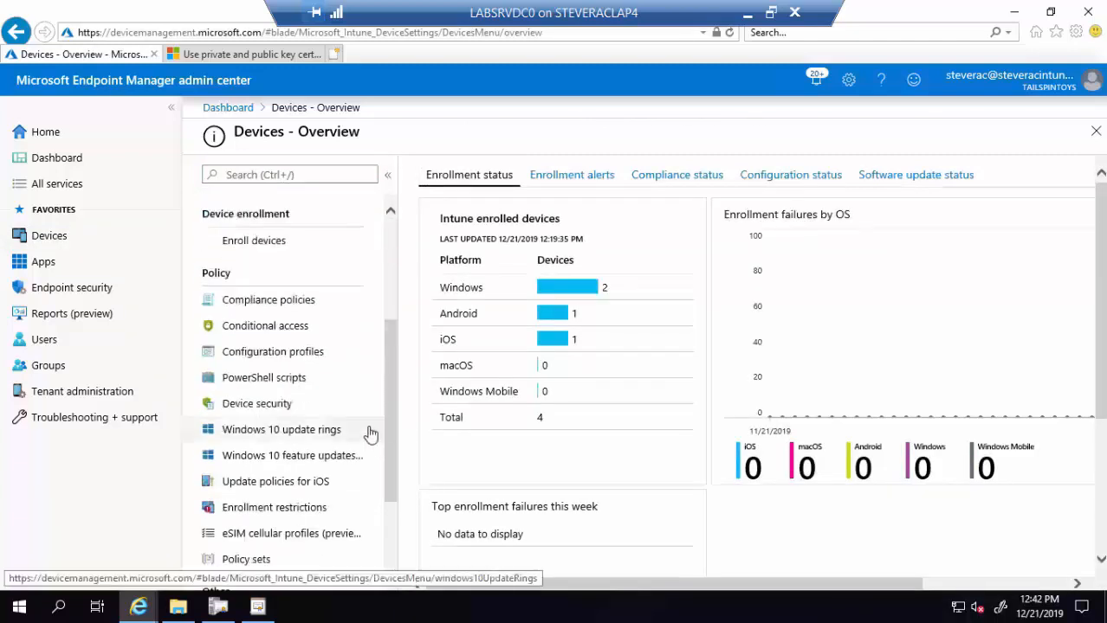
left_click(286, 361)
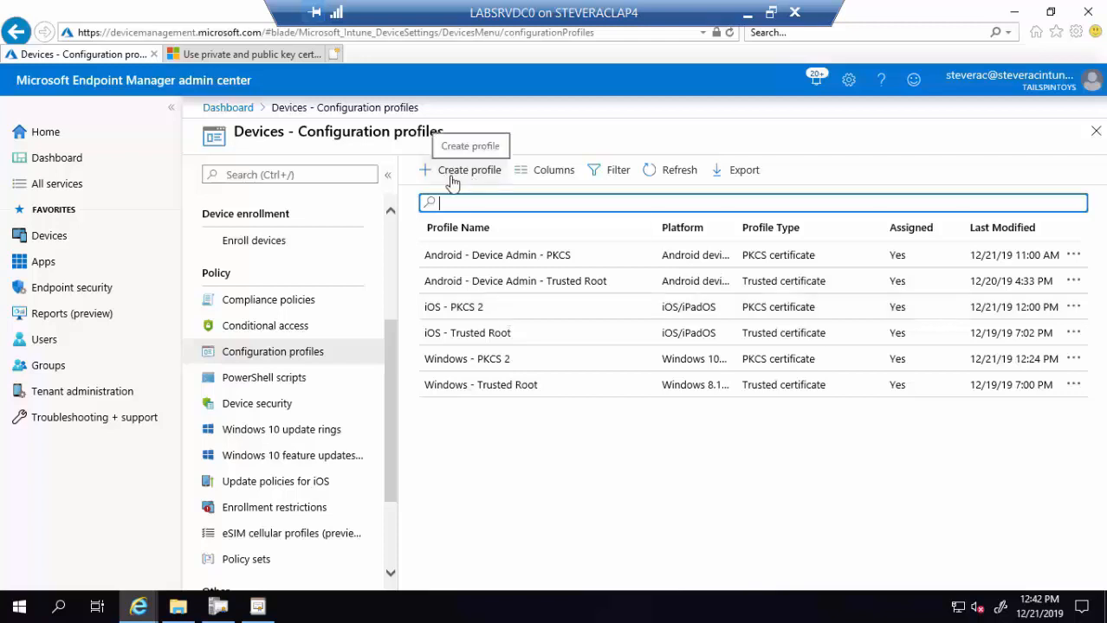
- Show iOS - PKCS 2's PKCS certificate settings: PFXDemoCertTemplate, 1-year validity, 20% renewal
left_click(496, 318)
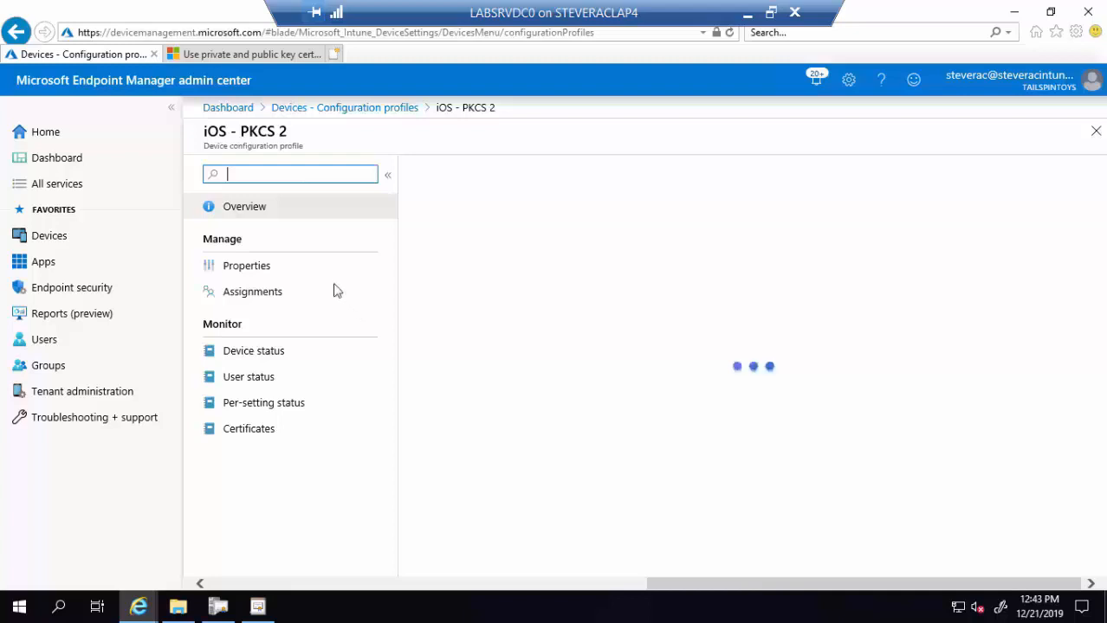
left_click(268, 271)
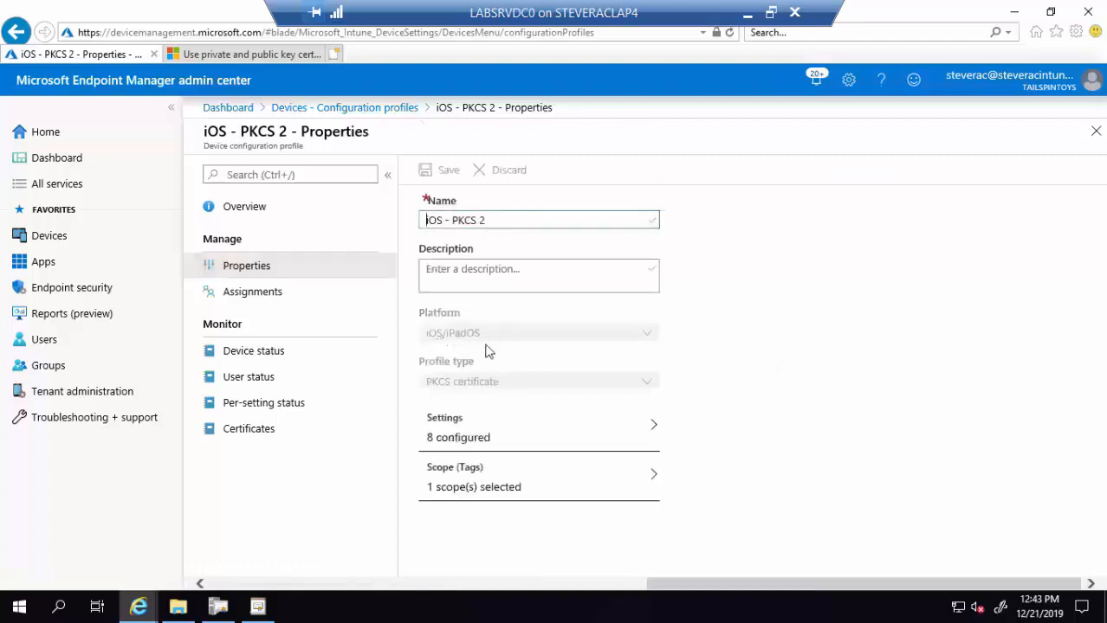
left_click(494, 437)
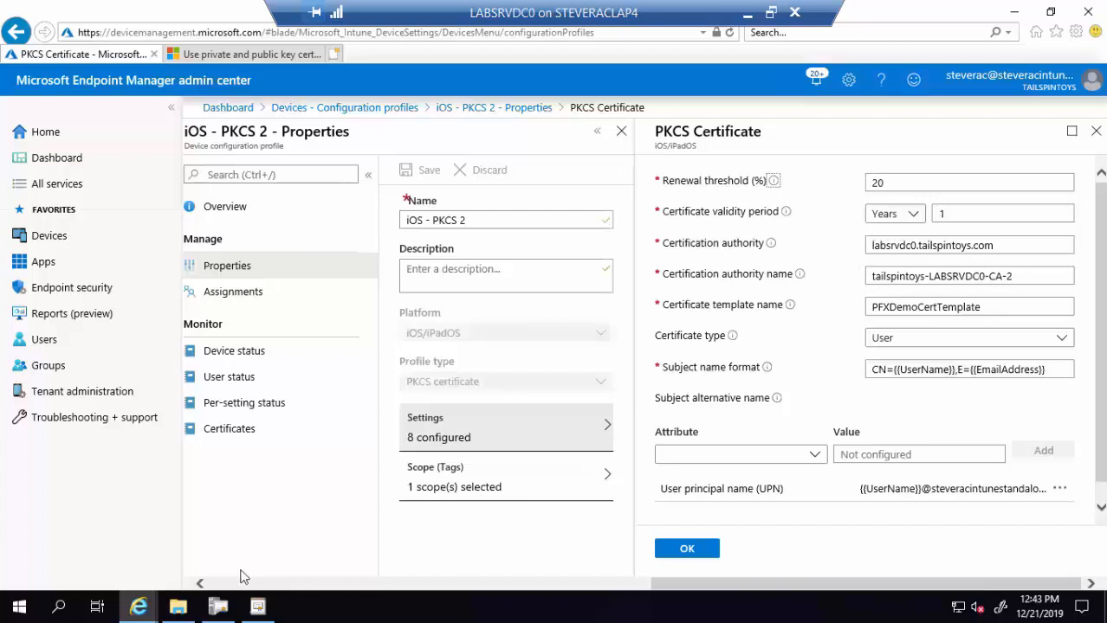
- Minimize the Certification Authority console to clear the desktop
right_click(137, 612)
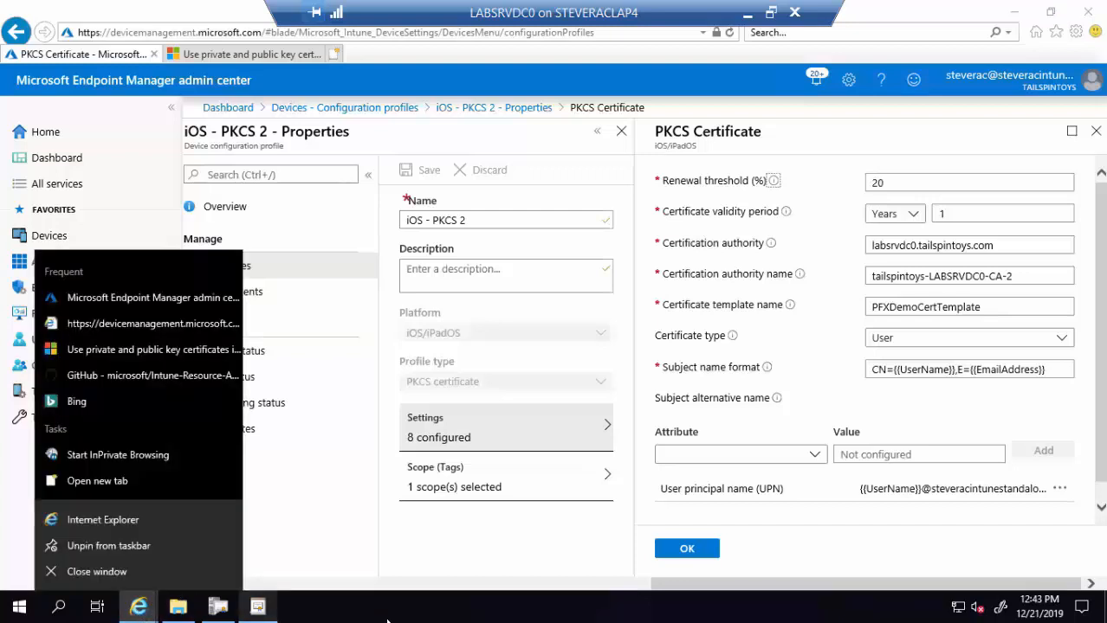
left_click(388, 617)
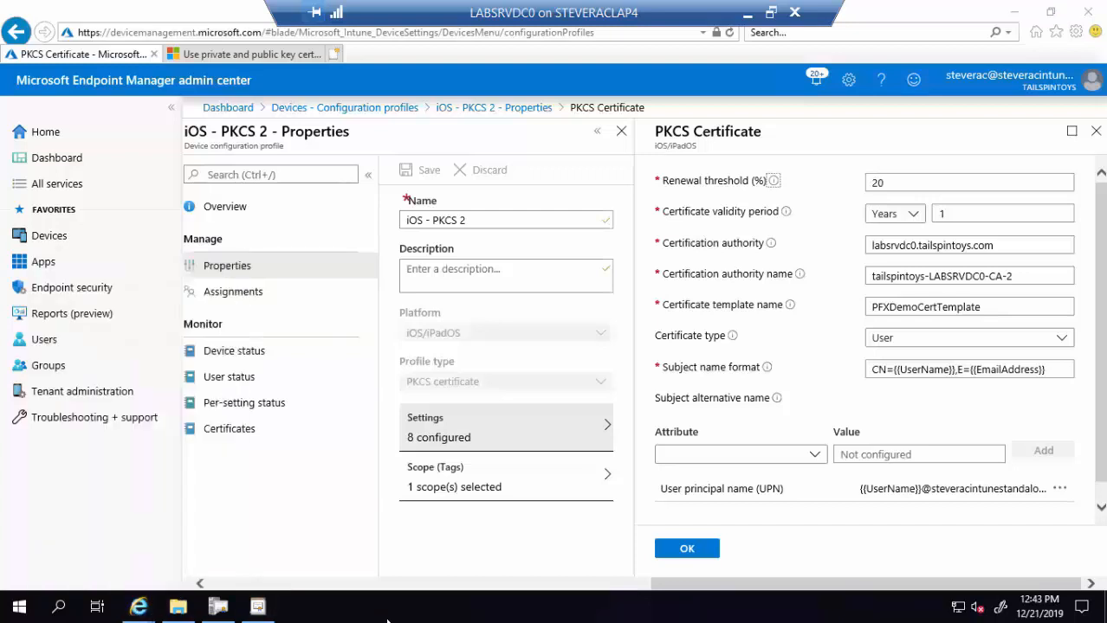
left_click(218, 610)
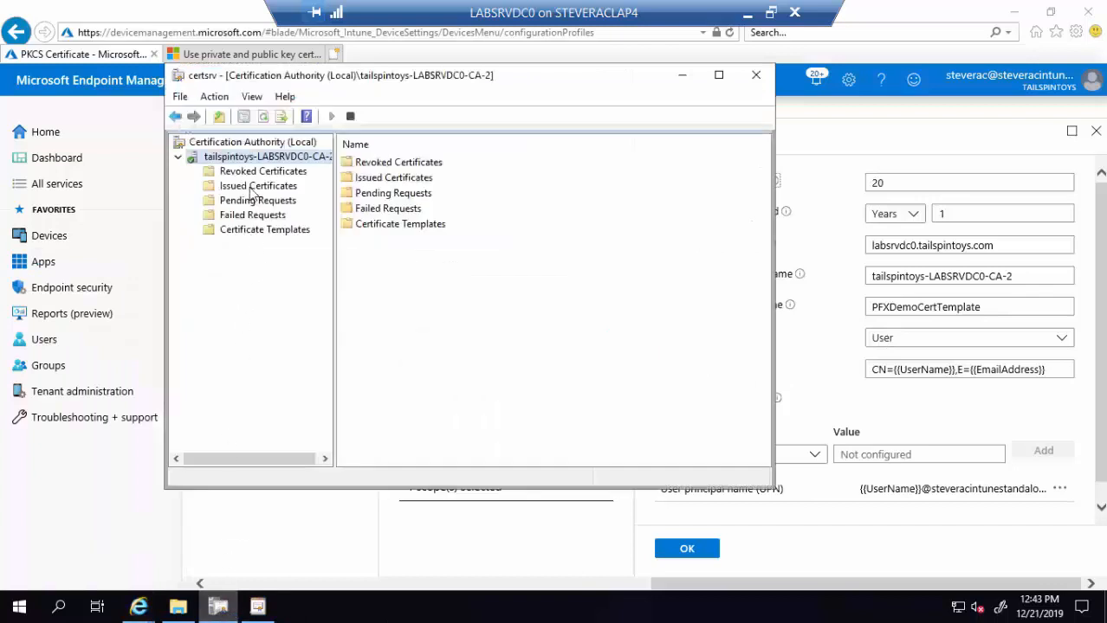
left_click(682, 78)
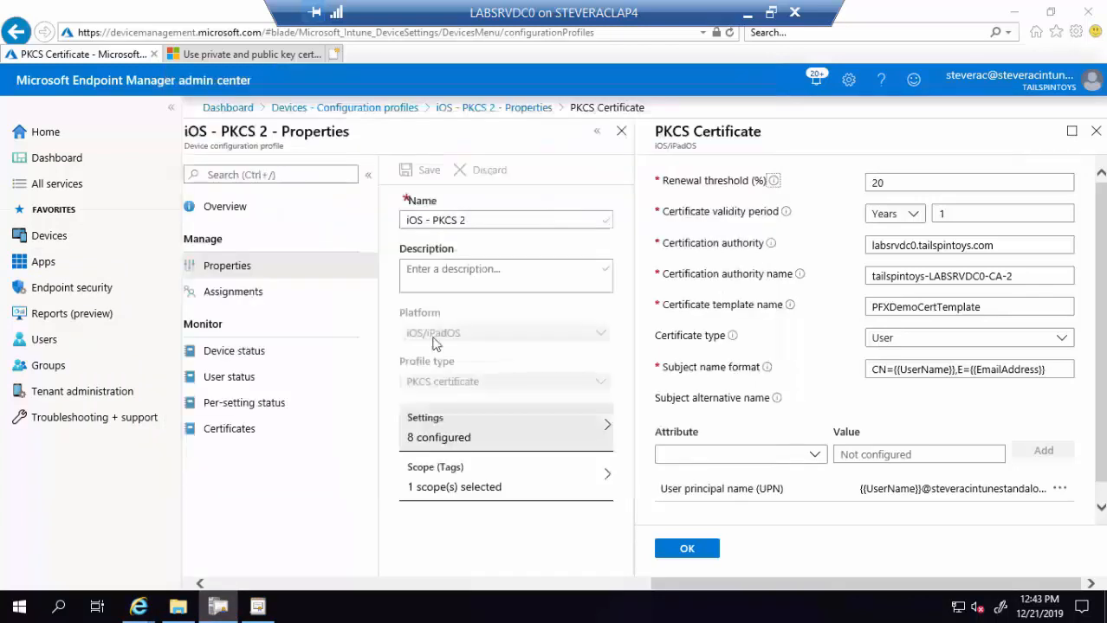
- Run certutil -ping in an administrator Command Prompt to confirm the CA responds, then close it
right_click(63, 610)
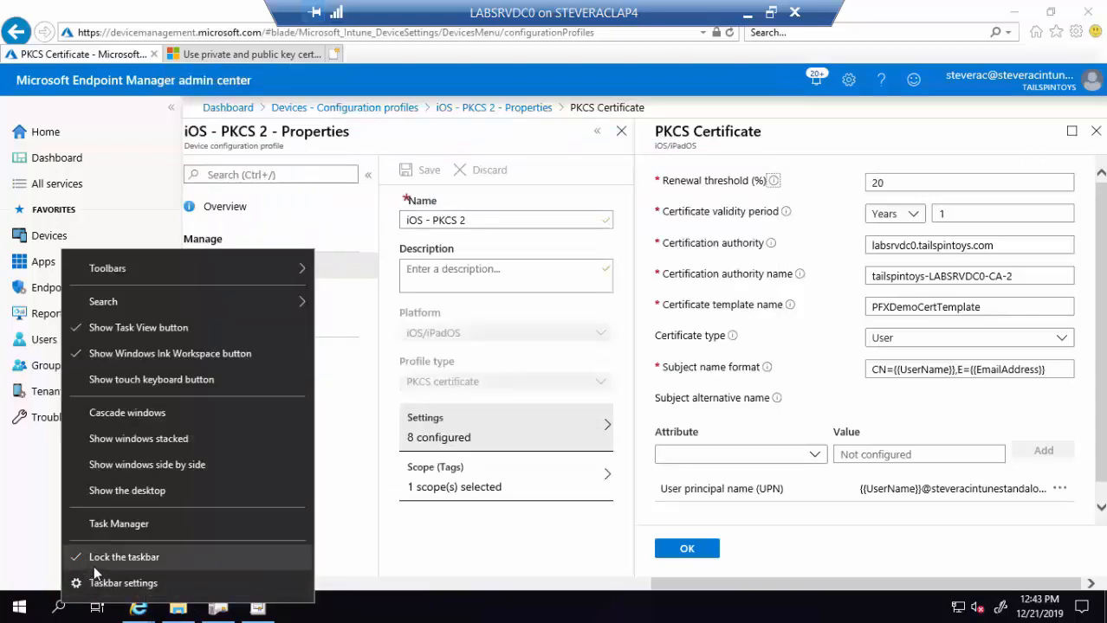
left_click(58, 609)
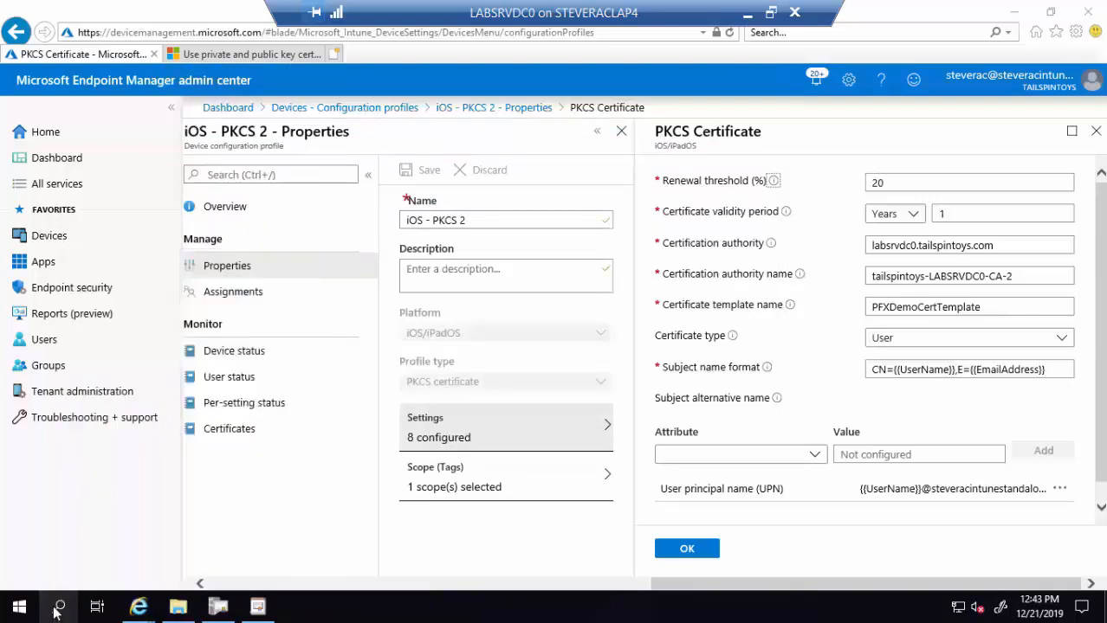
left_click(57, 610)
type("cmd")
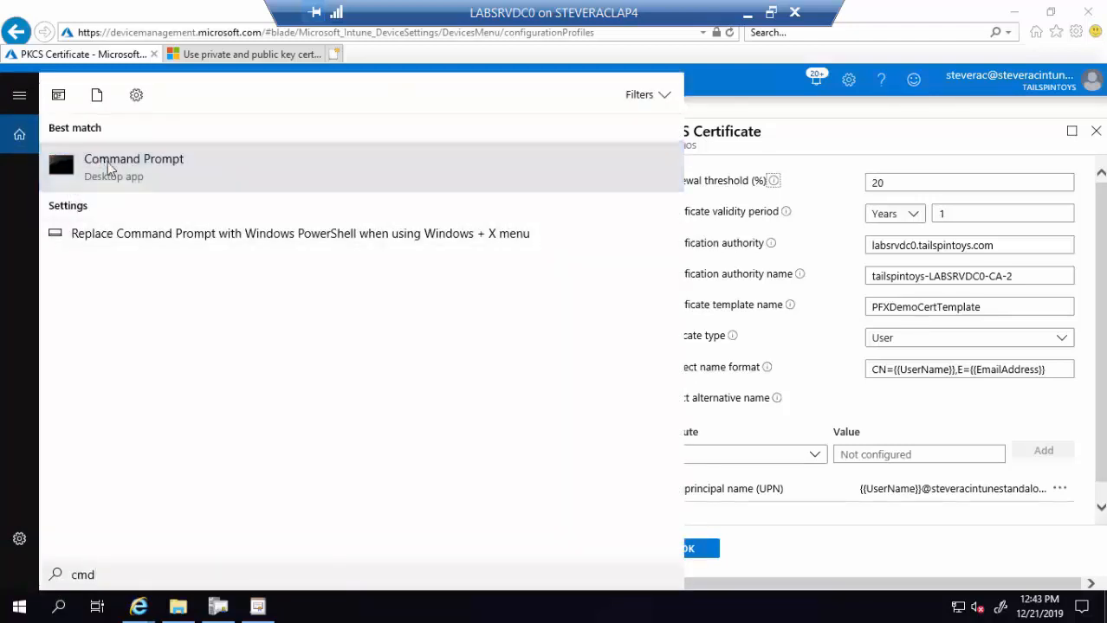
right_click(109, 167)
left_click(147, 183)
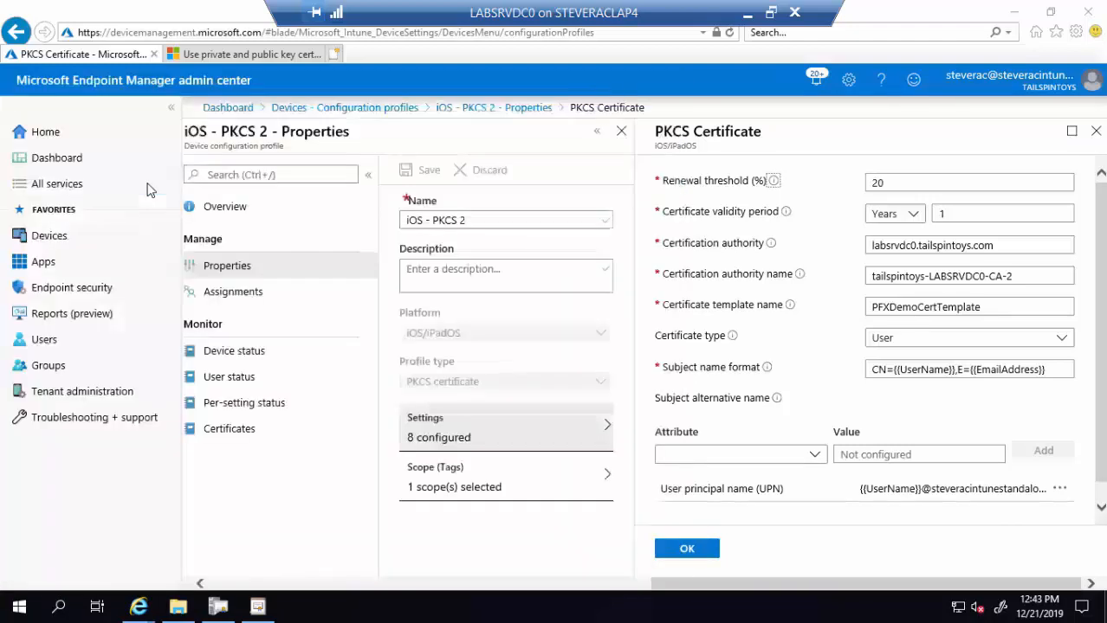
type("certut")
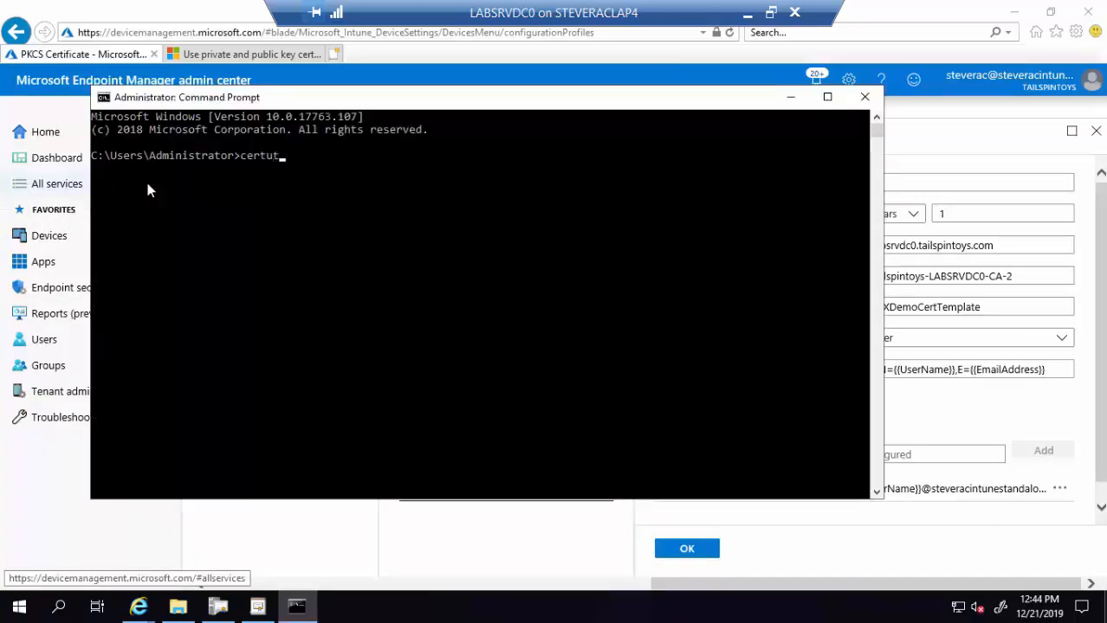
type("il -ping")
key("Return")
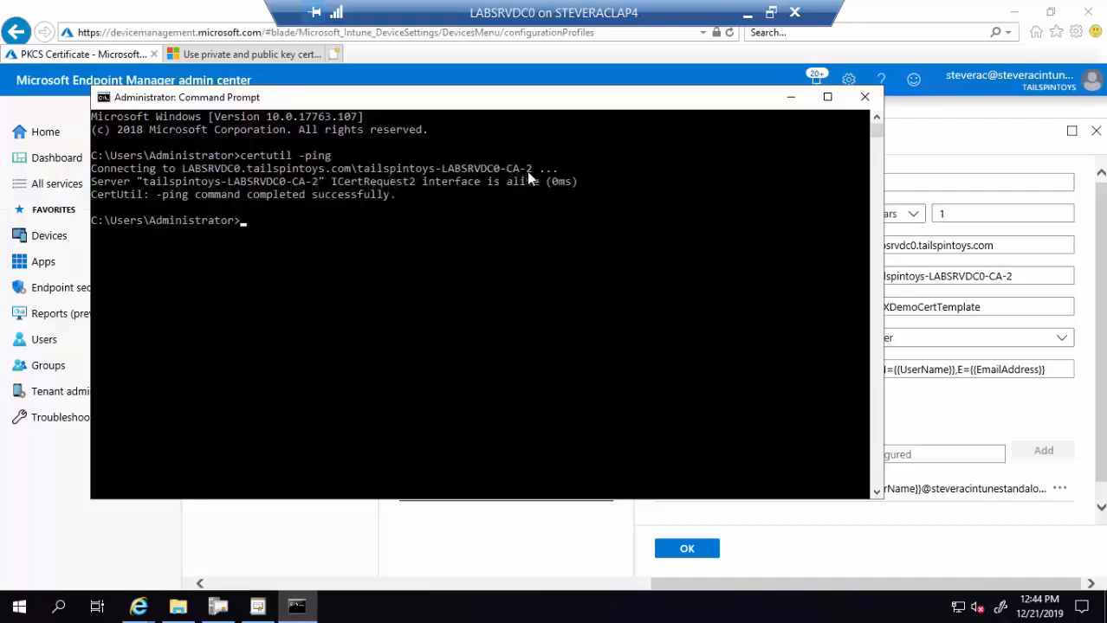
left_click(864, 96)
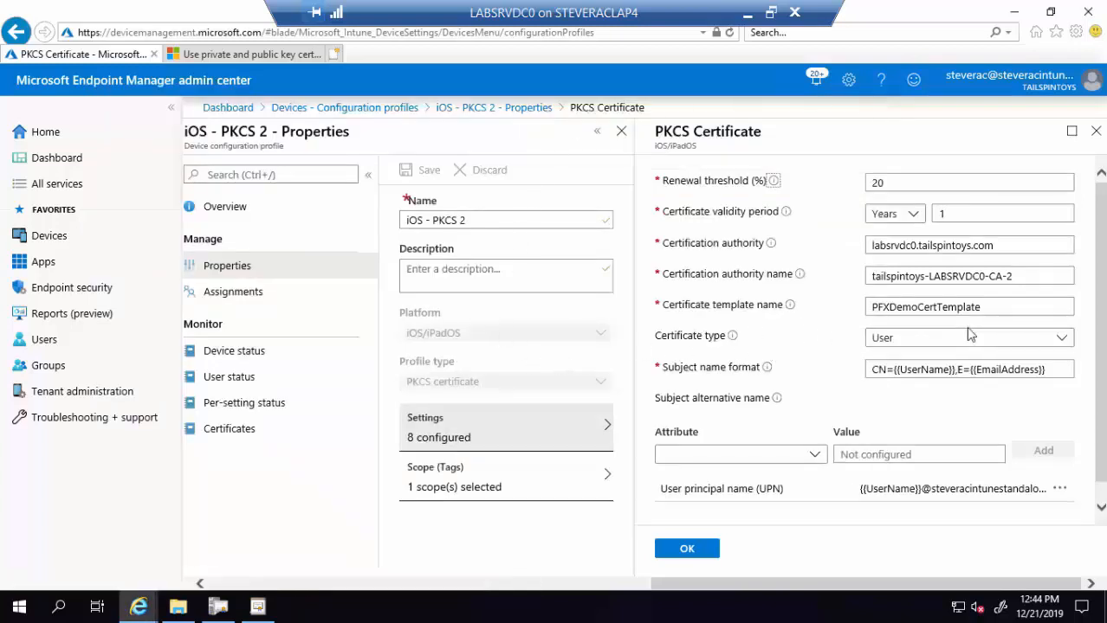
left_click(259, 610)
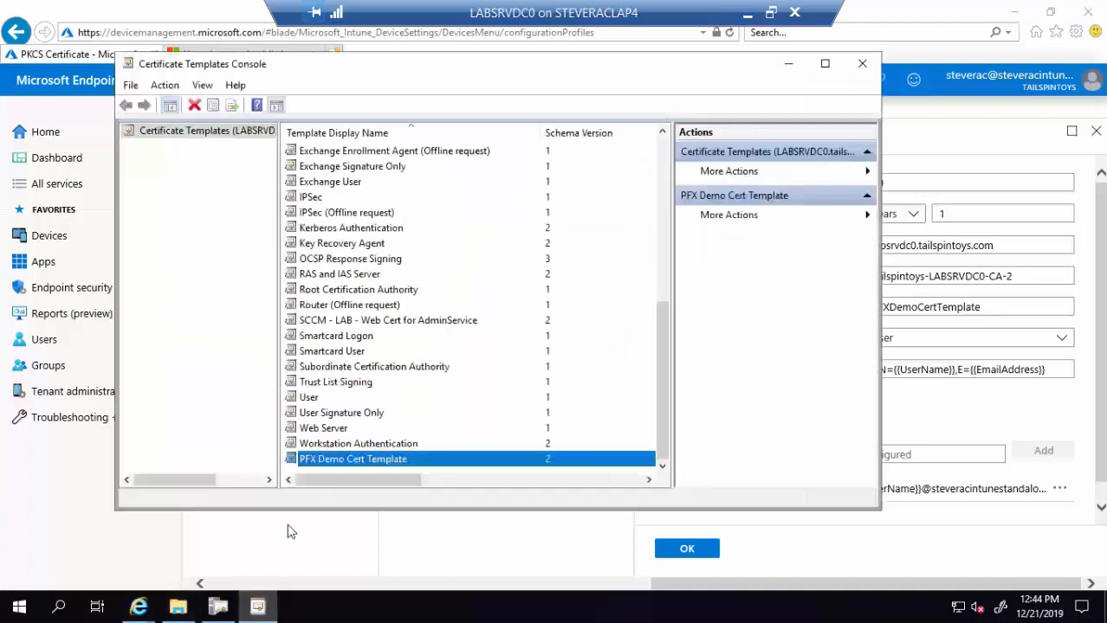
right_click(330, 465)
left_click(375, 434)
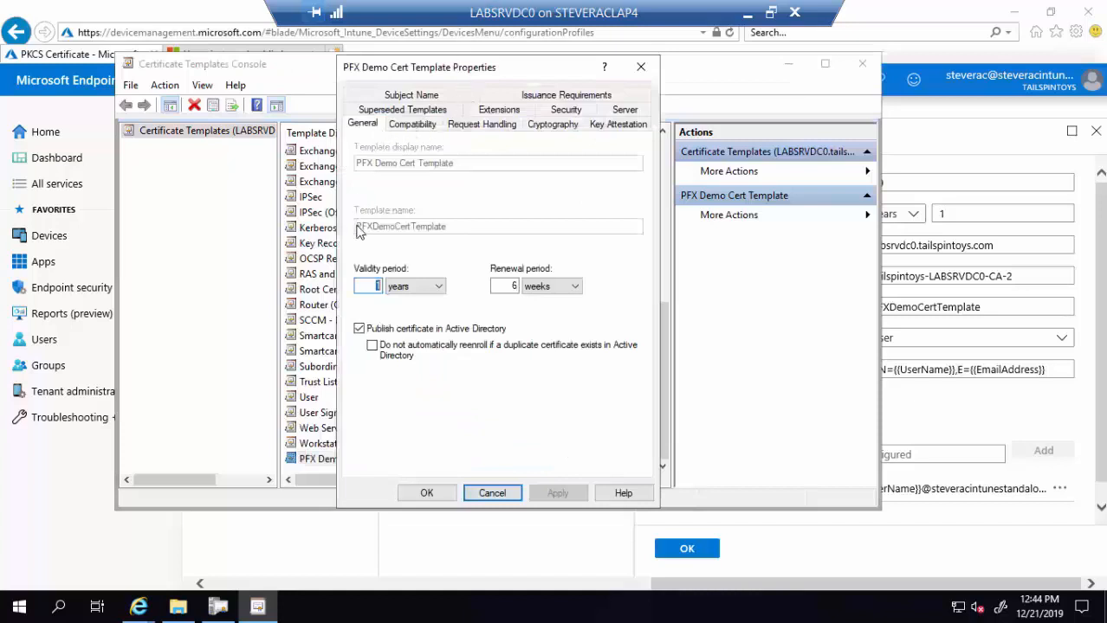
left_click(501, 497)
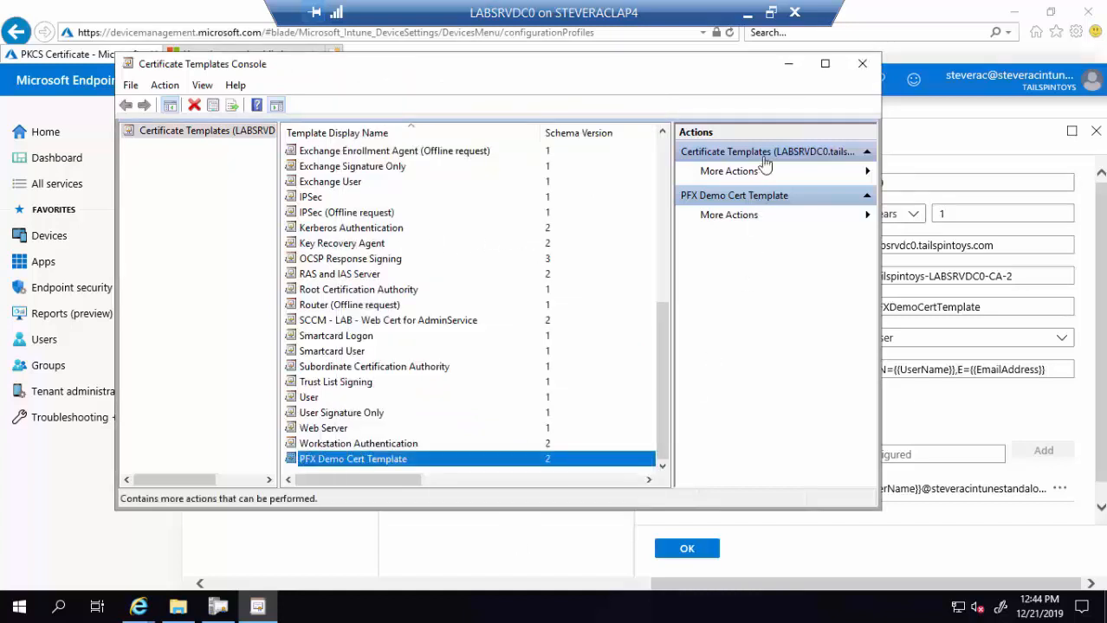
left_click(785, 65)
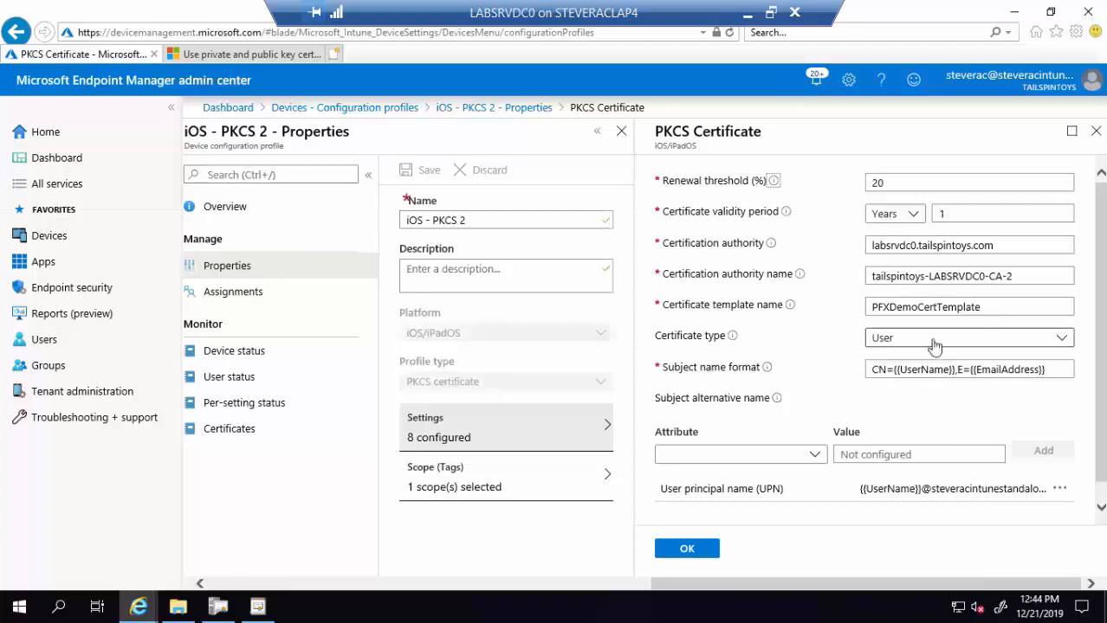
- Keep certificate type User, confirm the All Users assignment, and return to the profiles list
left_click(933, 347)
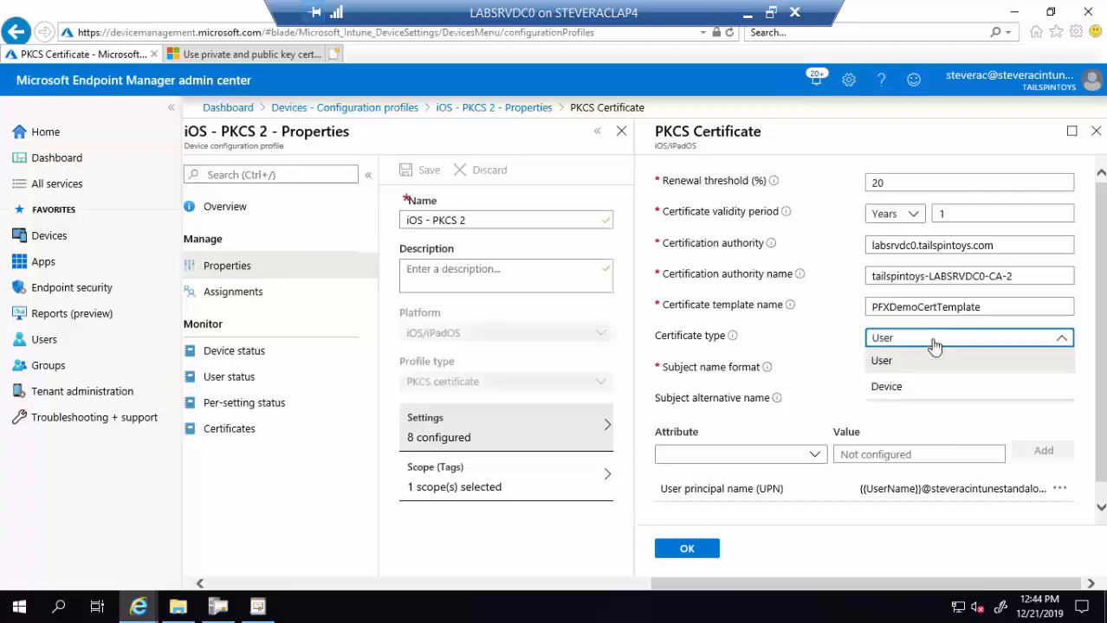
left_click(916, 424)
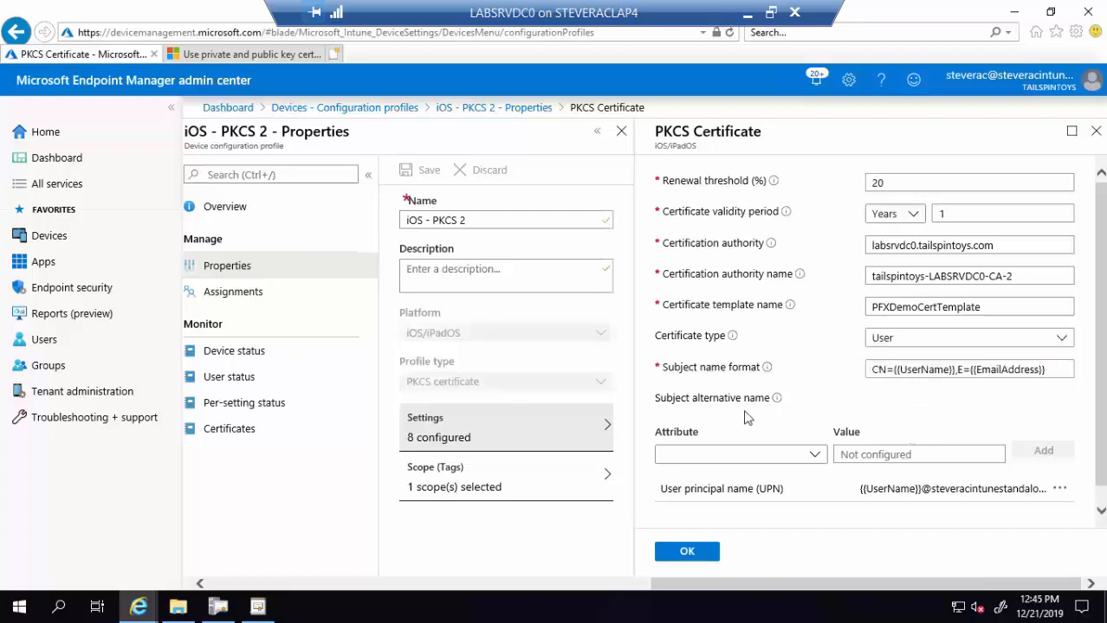
scroll(779, 403, "down", 1)
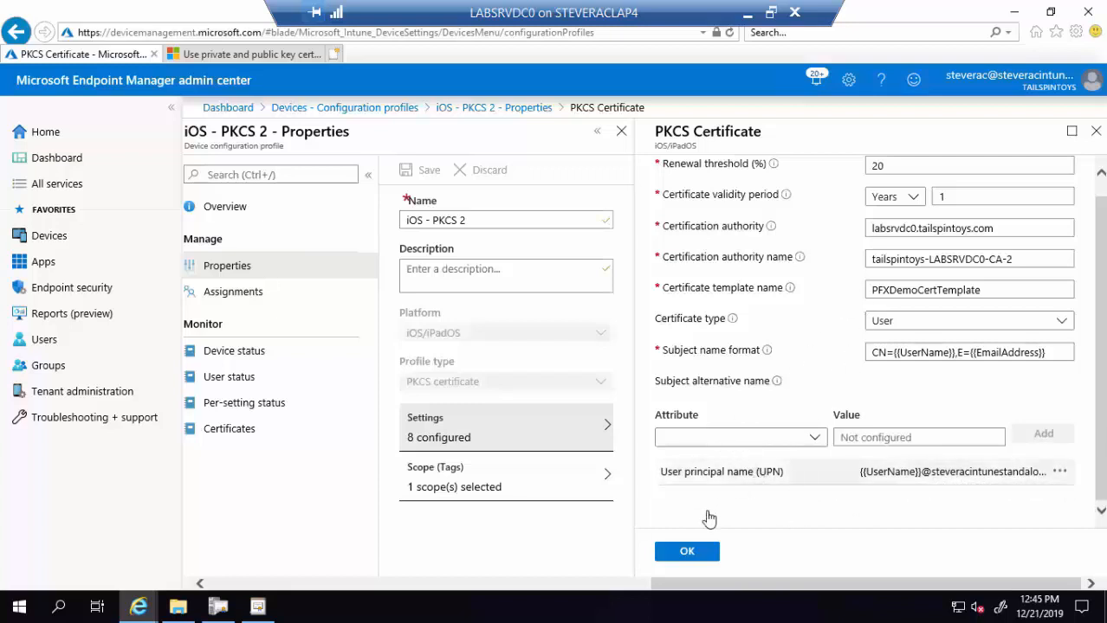
left_click(257, 292)
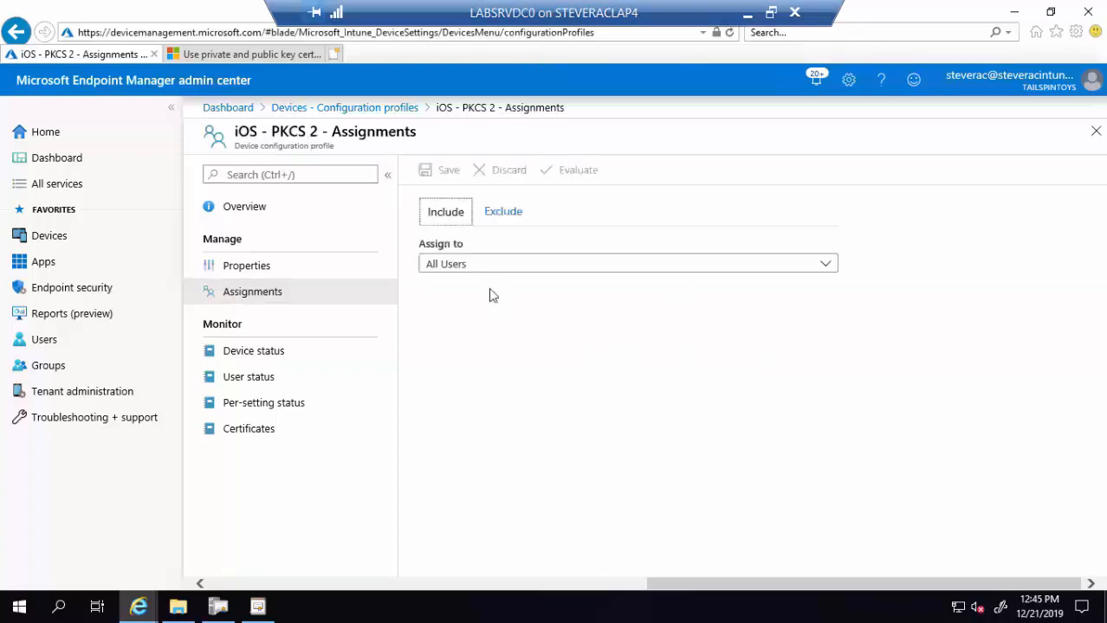
left_click(350, 110)
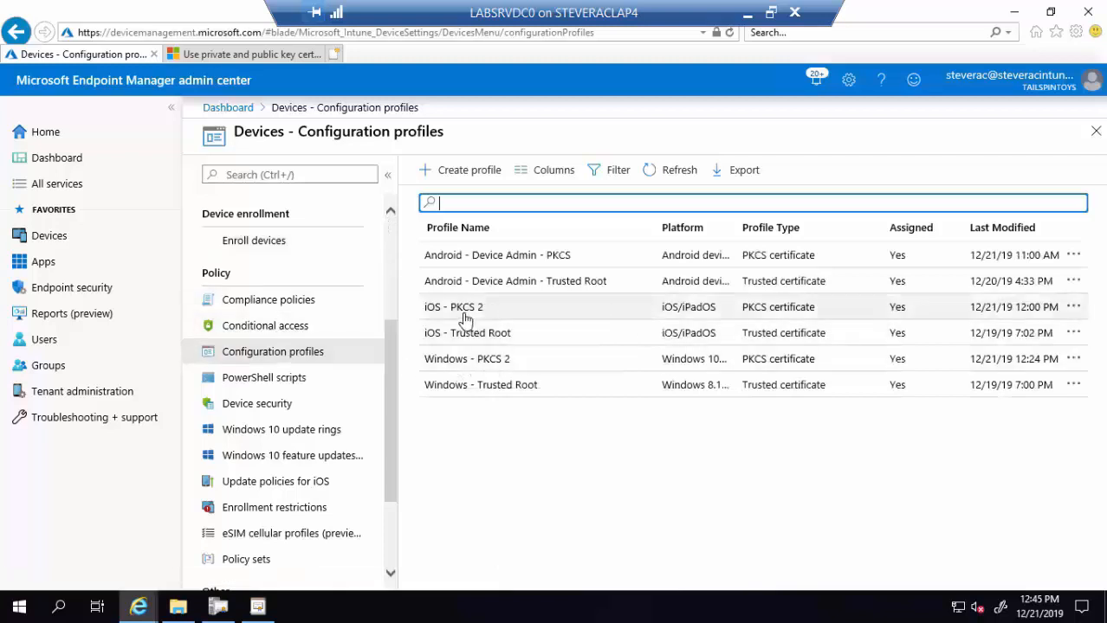
- Open Android - Device Admin - PKCS properties and show its PKCS certificate settings
left_click(510, 261)
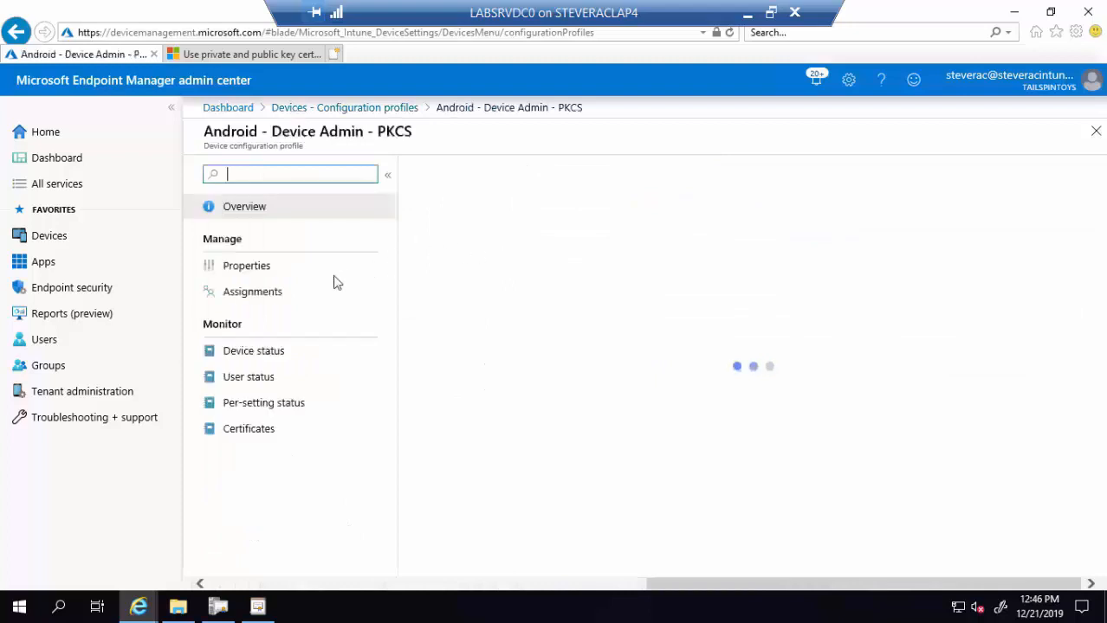
left_click(252, 270)
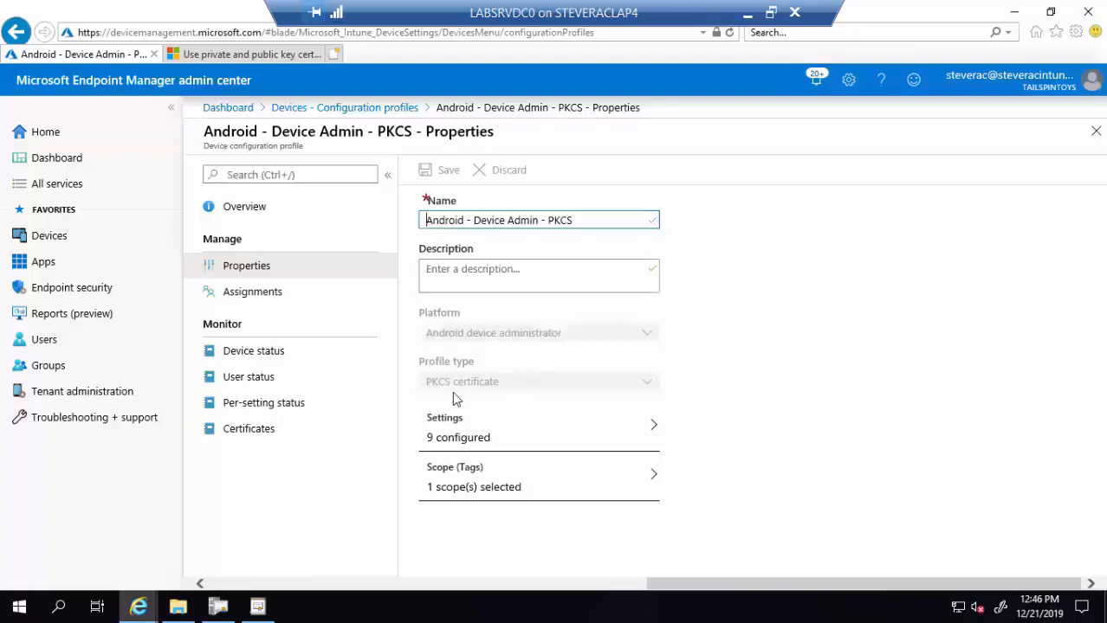
left_click(468, 442)
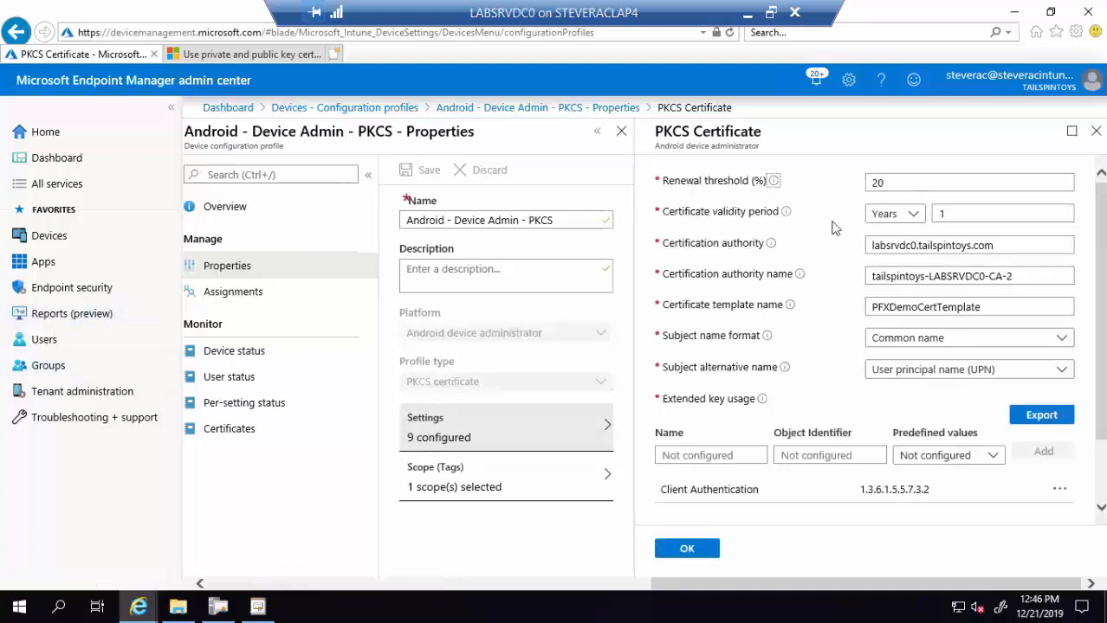
- Check the Android PKCS profile's Trusted Root certificate and All Users assignment, then return to the profiles list
left_click(935, 211)
type("1")
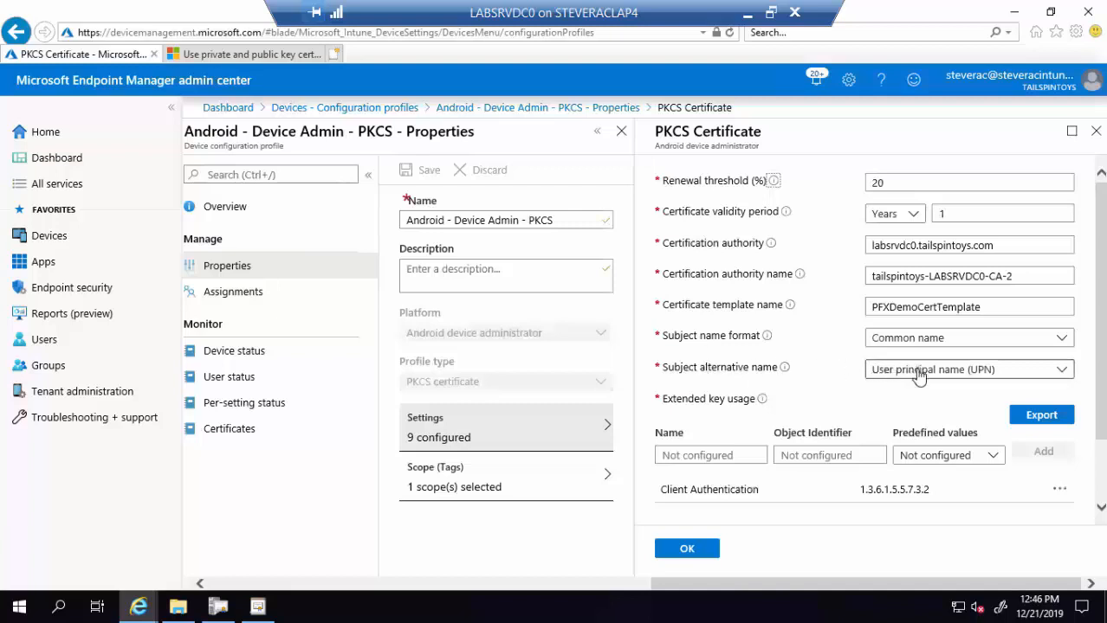
scroll(736, 329, "down", 2)
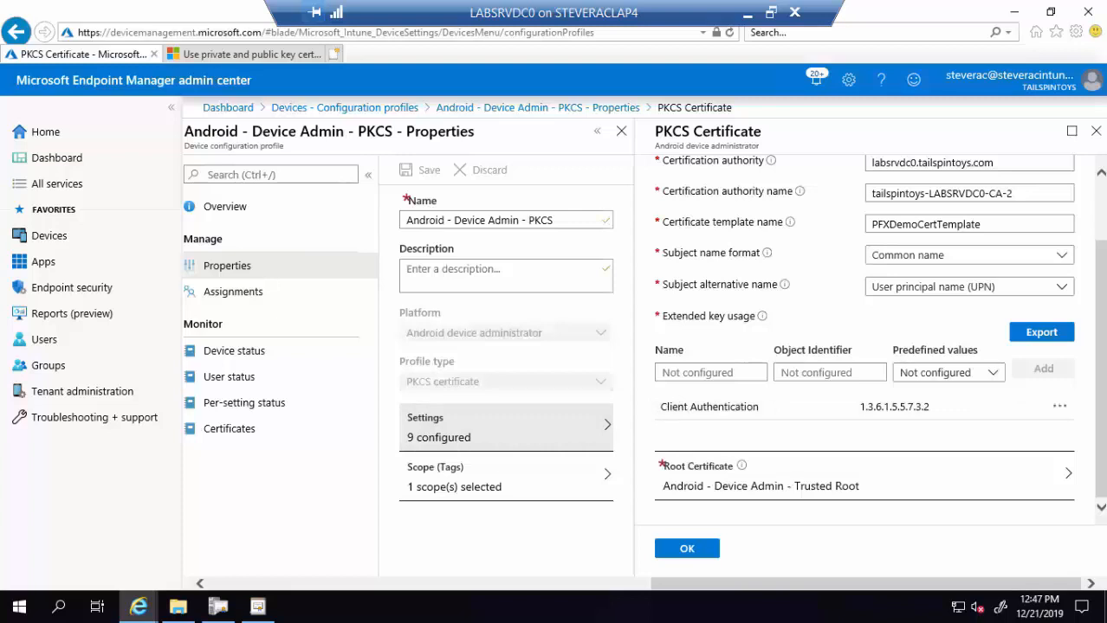
left_click(837, 491)
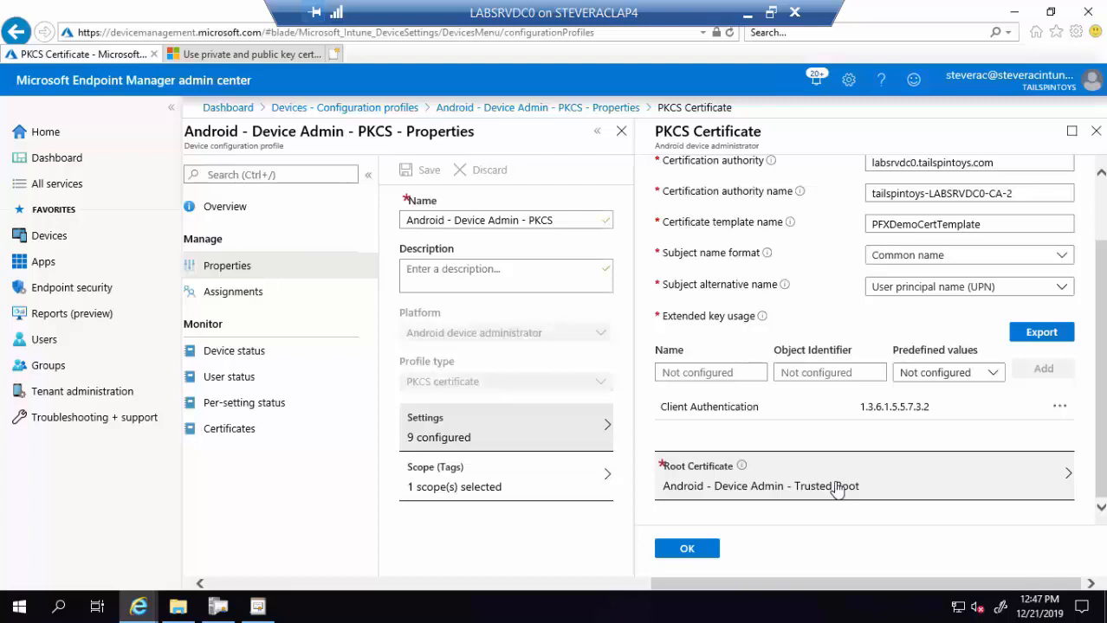
left_click(222, 297)
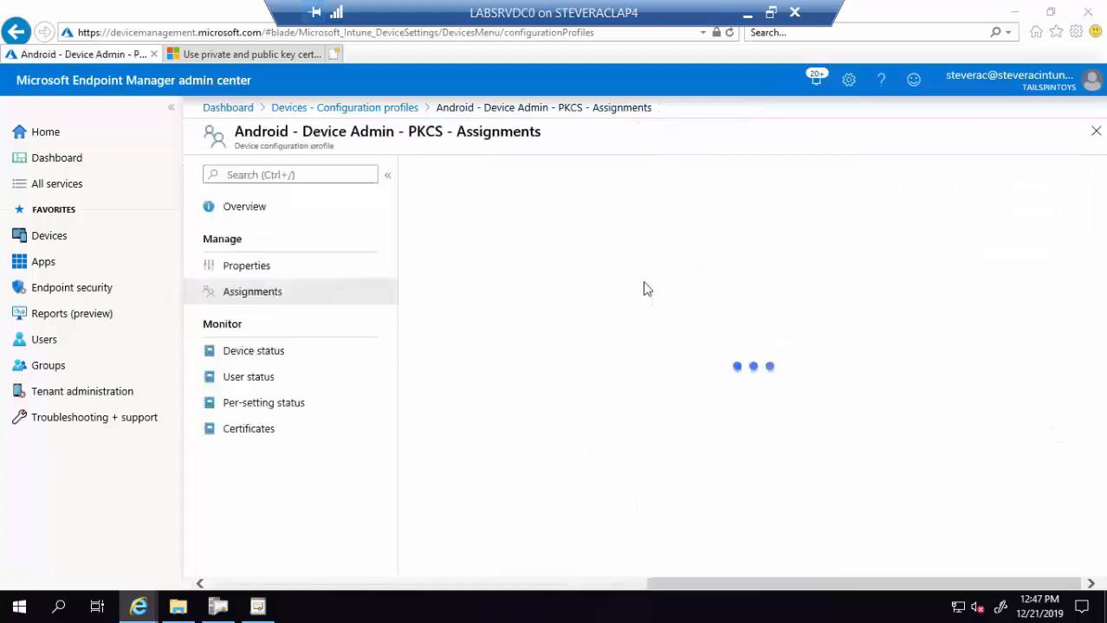
left_click(374, 110)
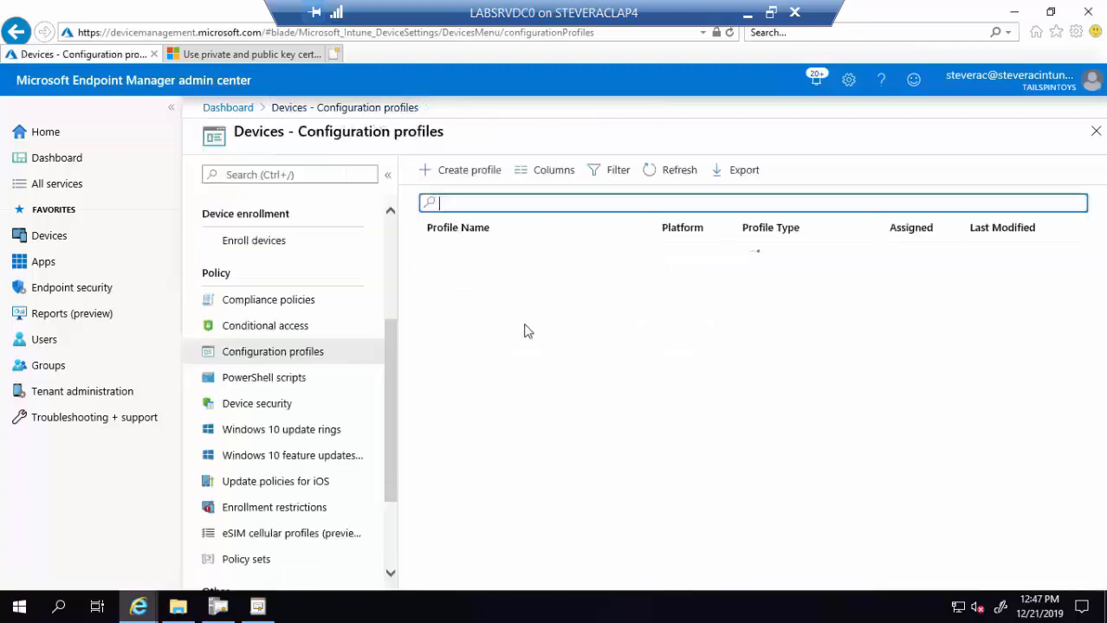
- Open Windows - PKCS 2's certificate settings and confirm TPM key storage with software fallback
left_click(490, 366)
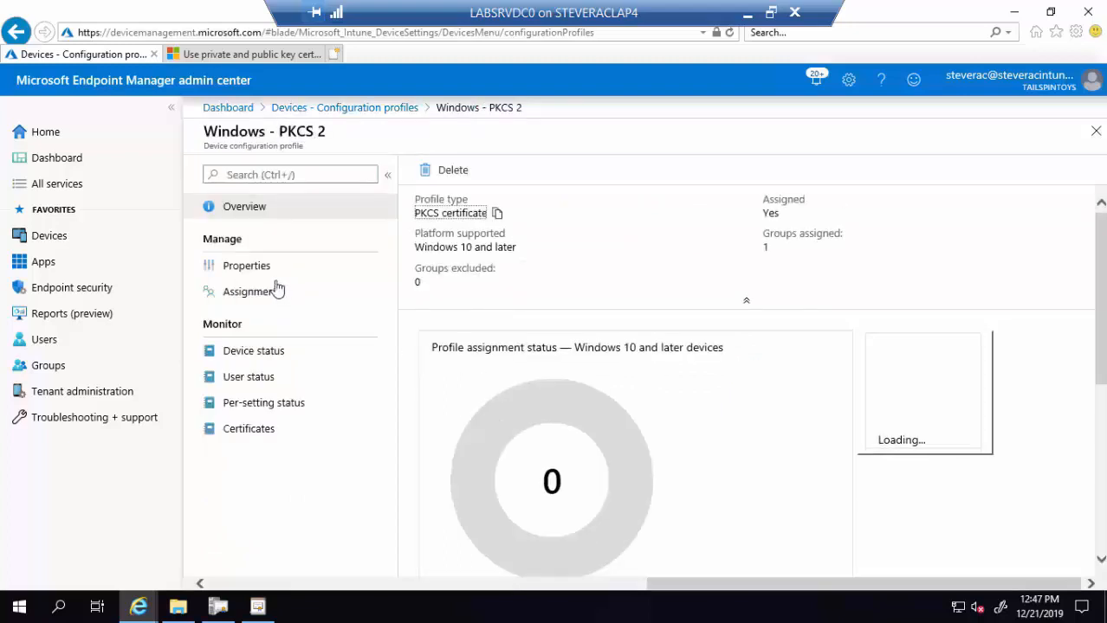
left_click(251, 266)
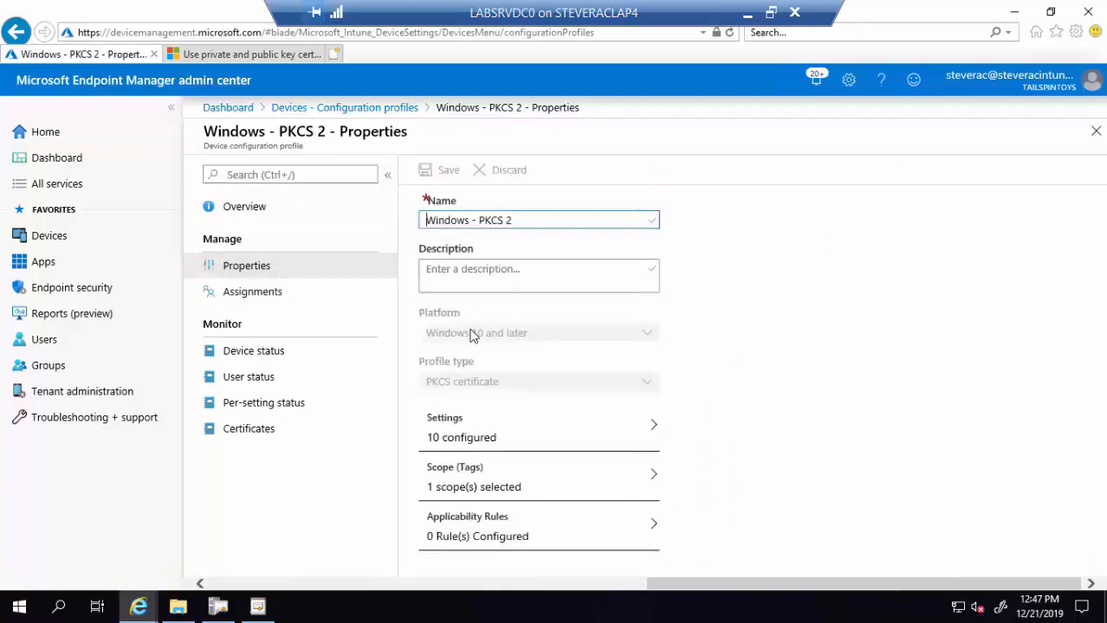
left_click(477, 443)
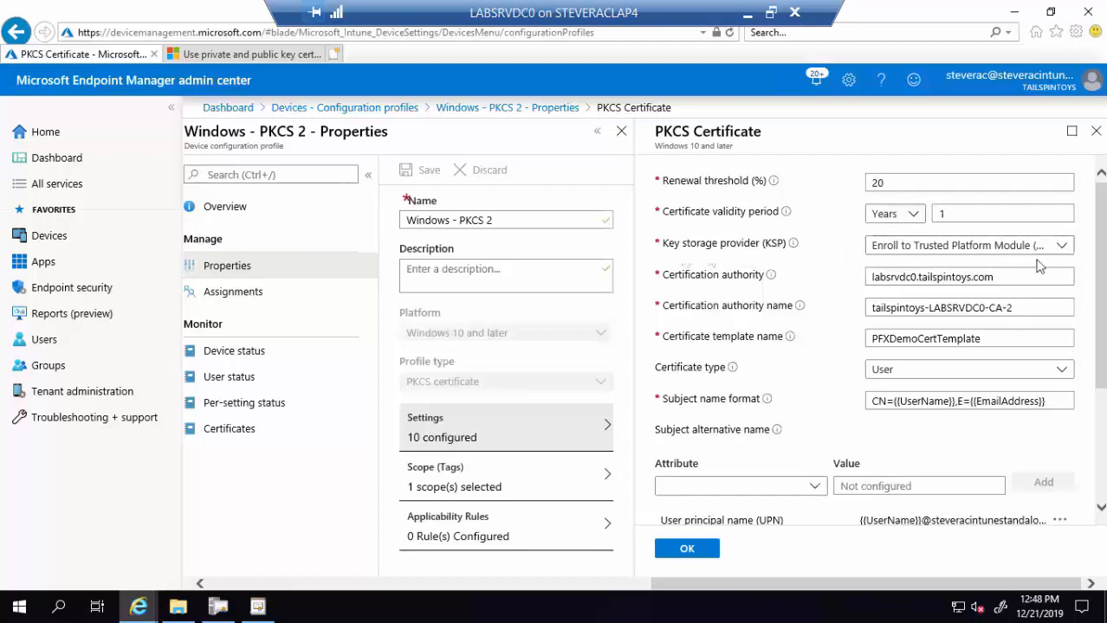
left_click(1062, 249)
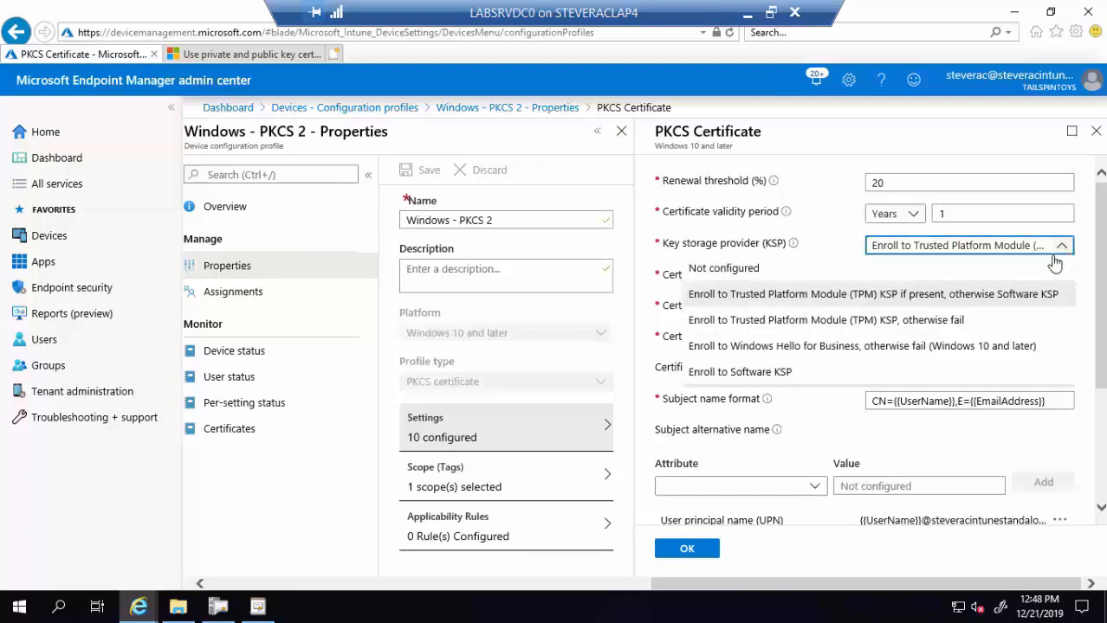
left_click(909, 305)
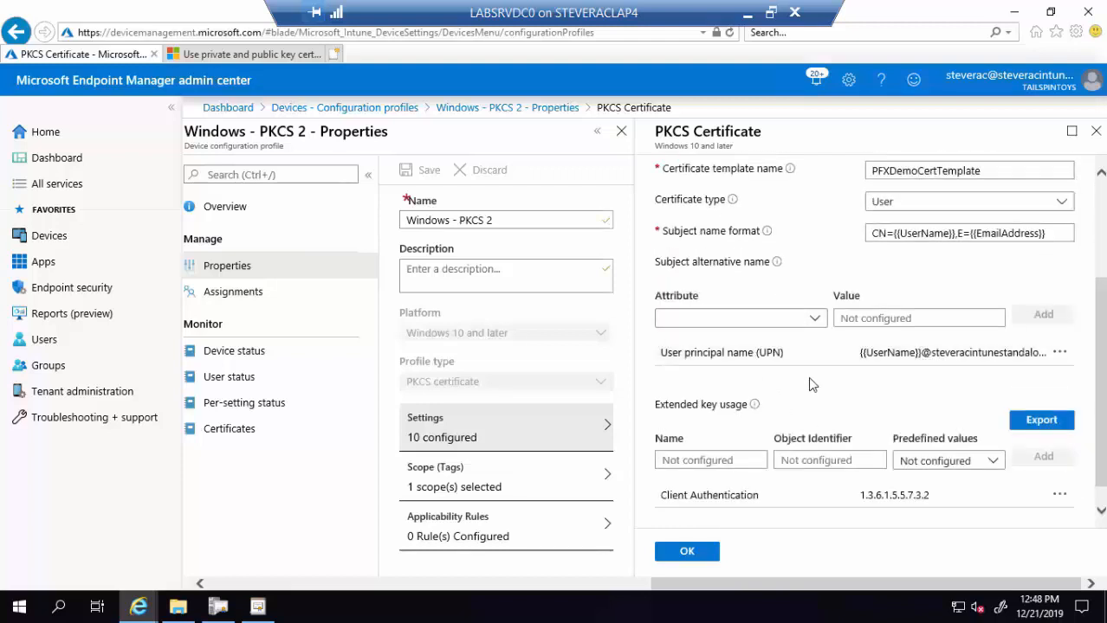
scroll(807, 389, "down", 1)
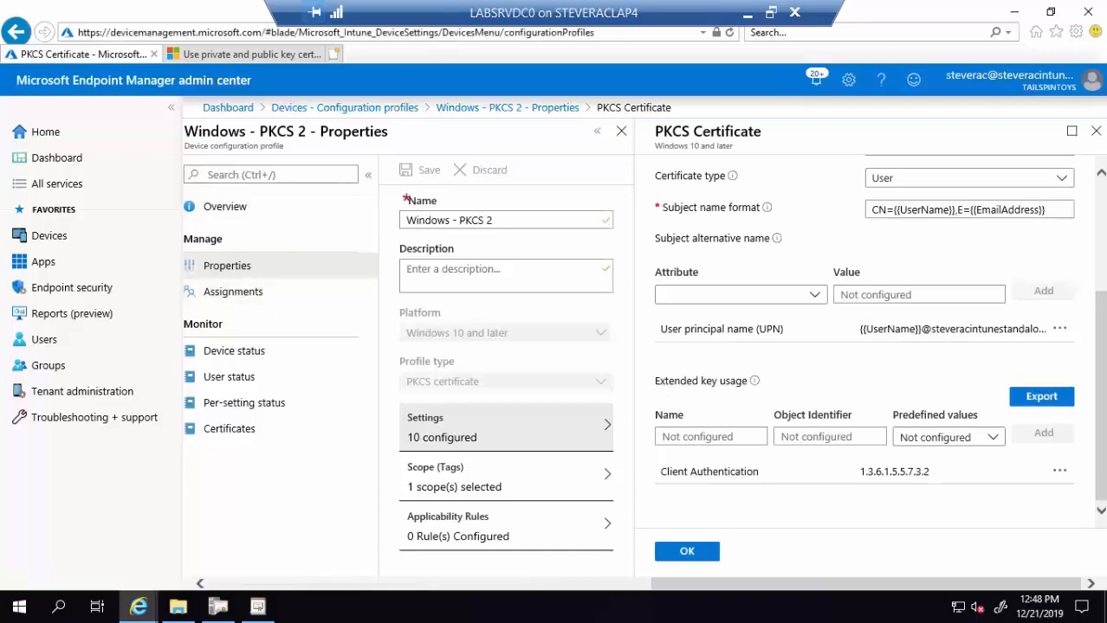
- Confirm Windows - PKCS 2 is assigned to All Users and return to the profiles list
left_click(240, 300)
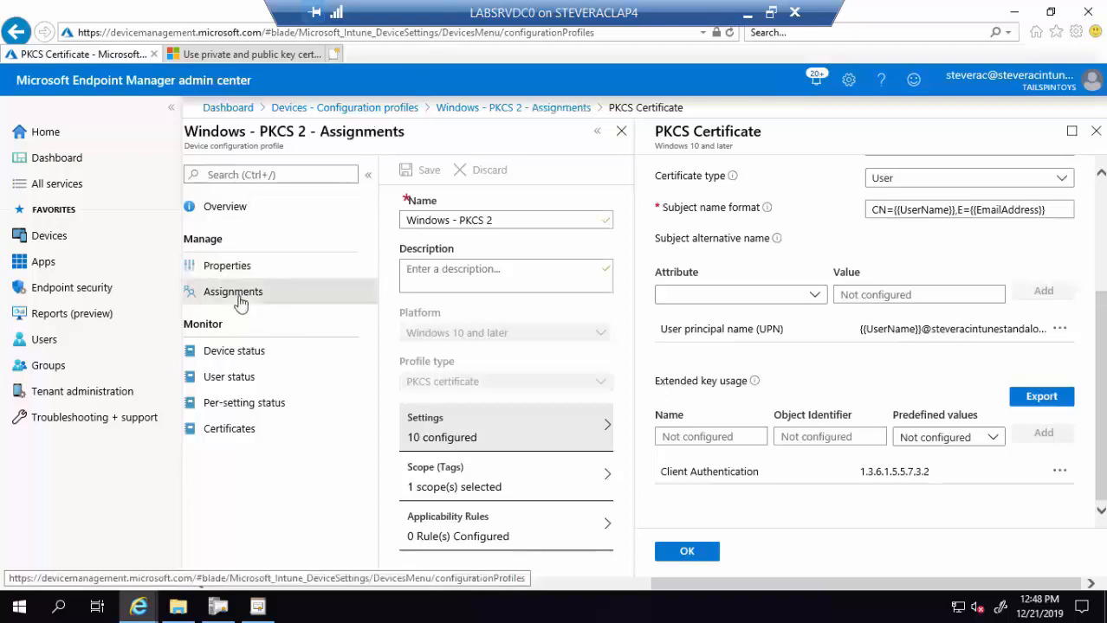
left_click(235, 296)
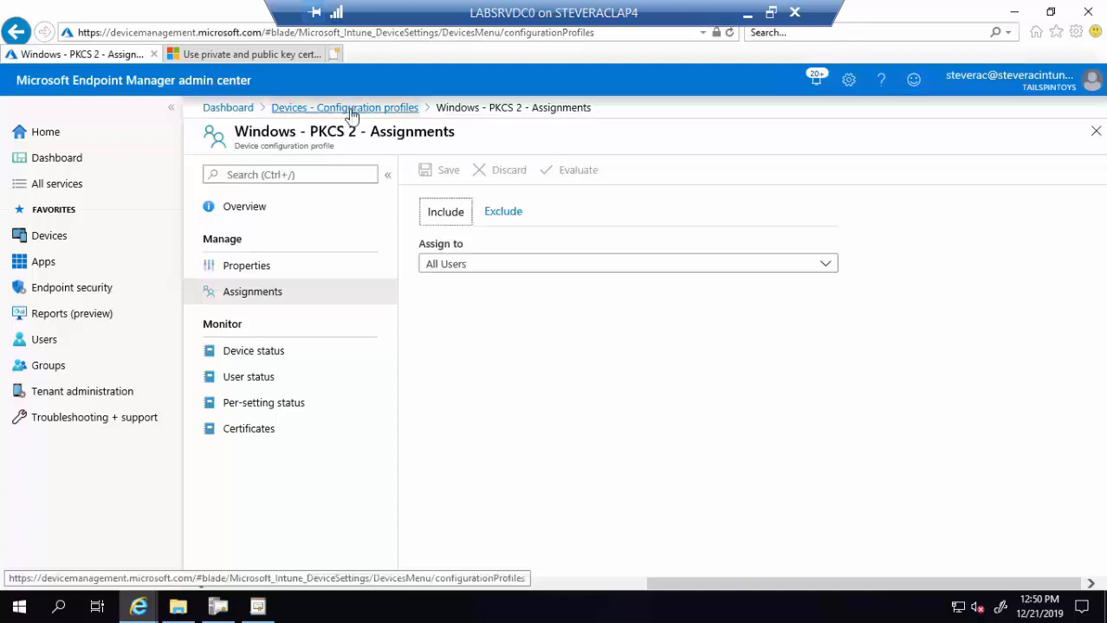
left_click(351, 110)
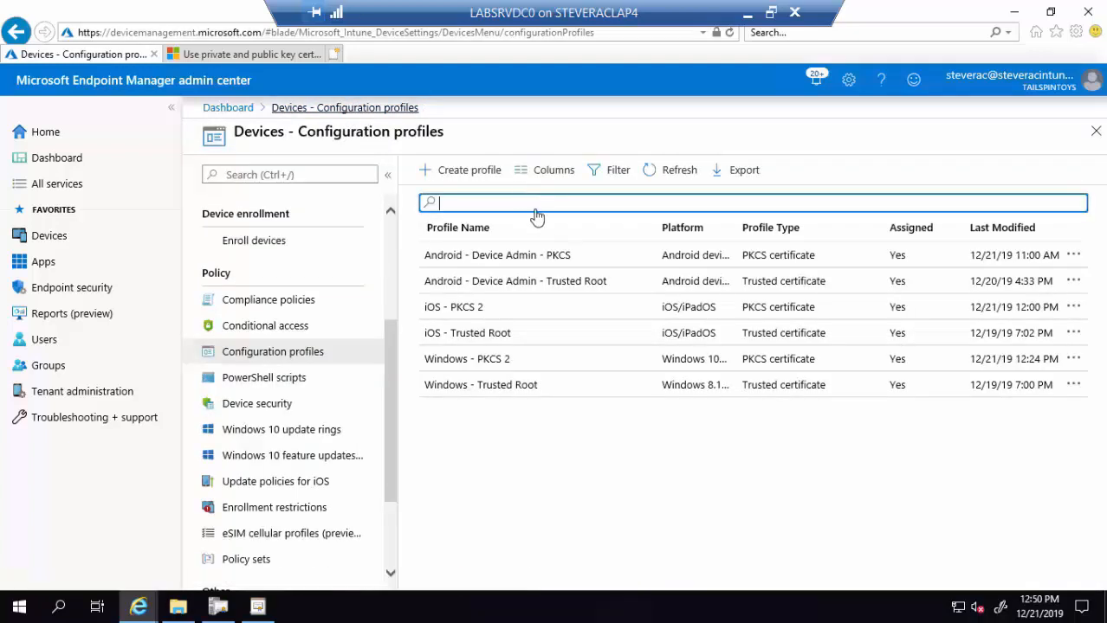
- Open iOS - PKCS 2's device, user, per-setting and Certificates reports, then bring in the iPhone mirror
left_click(475, 318)
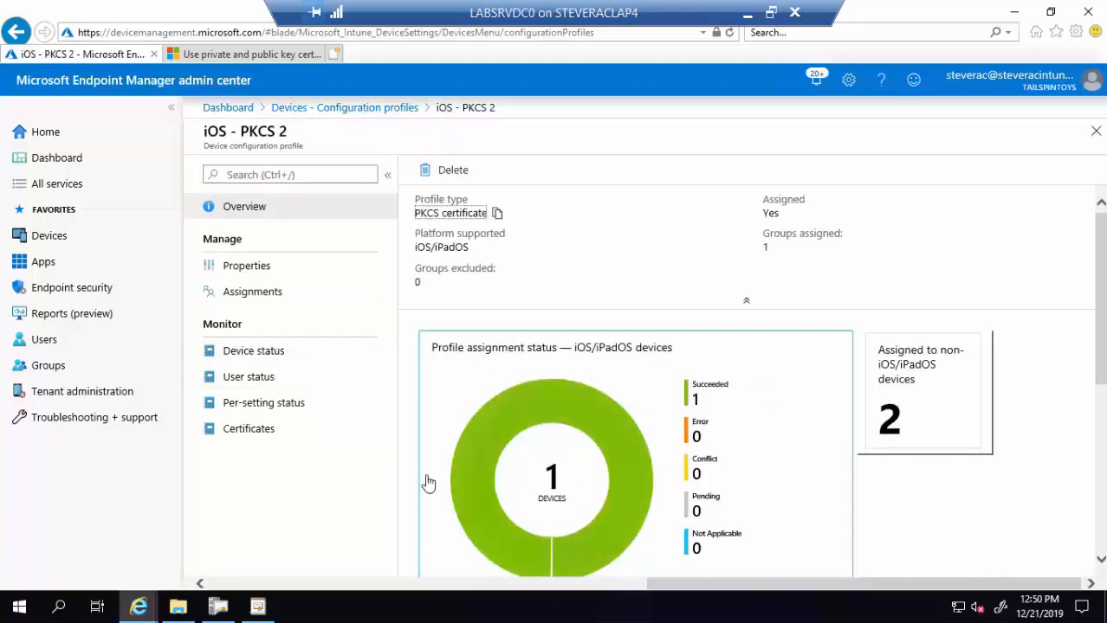
left_click(264, 357)
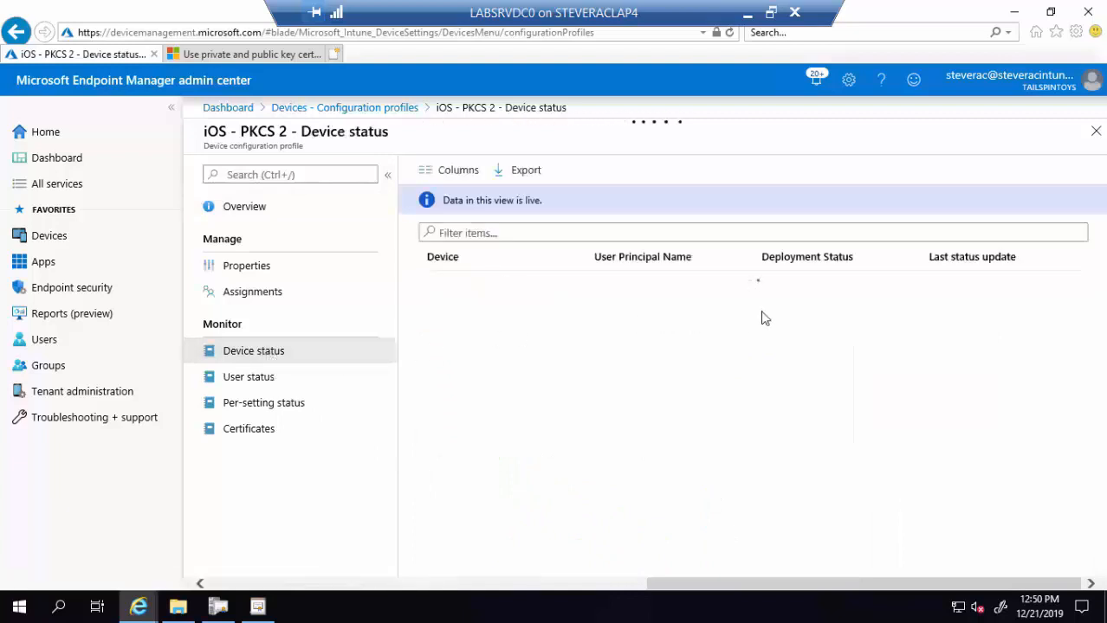
left_click(280, 379)
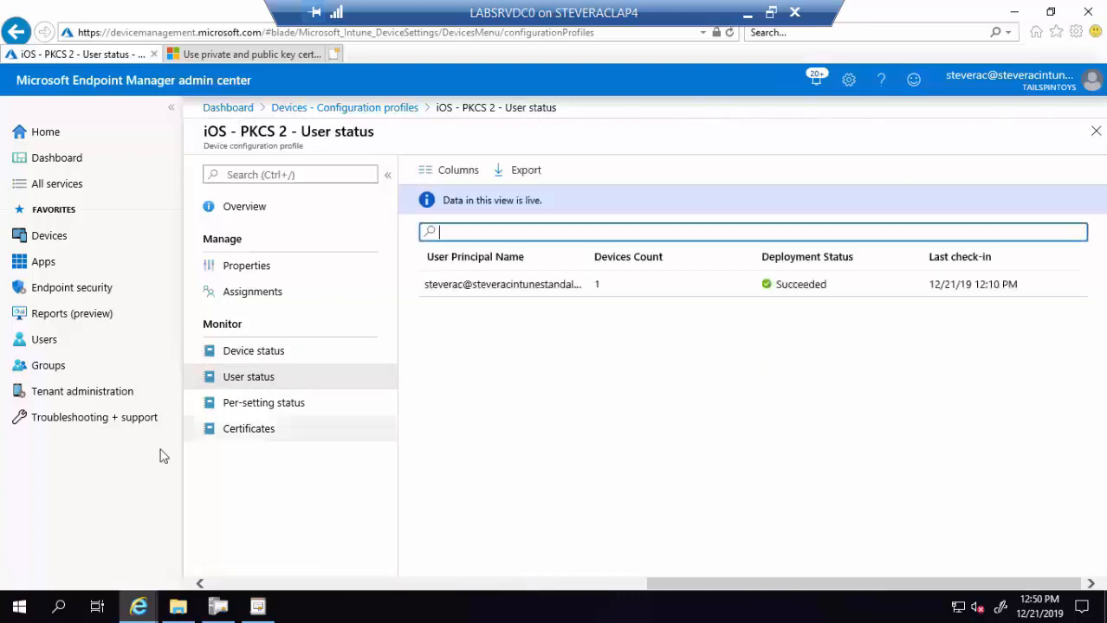
left_click(254, 406)
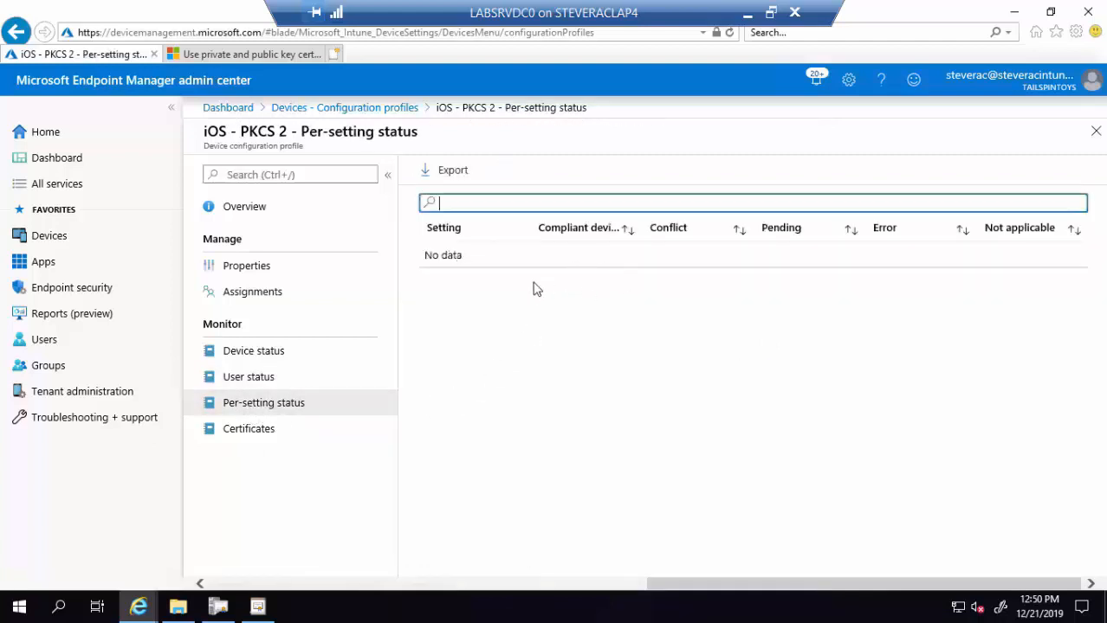
left_click(256, 433)
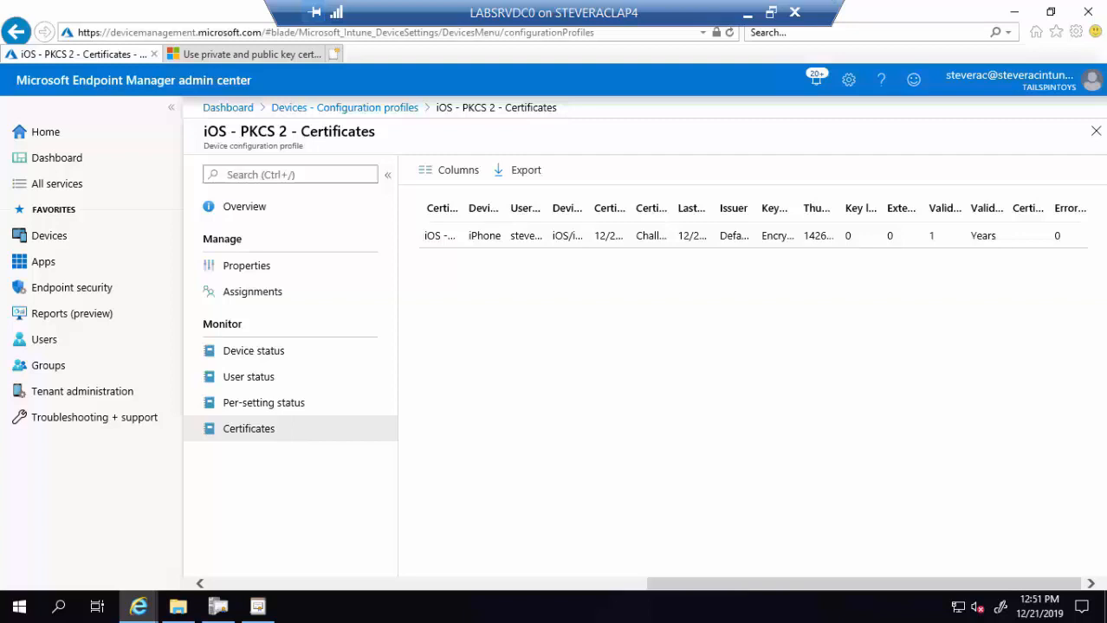
left_click_drag(1105, 49, 552, 22)
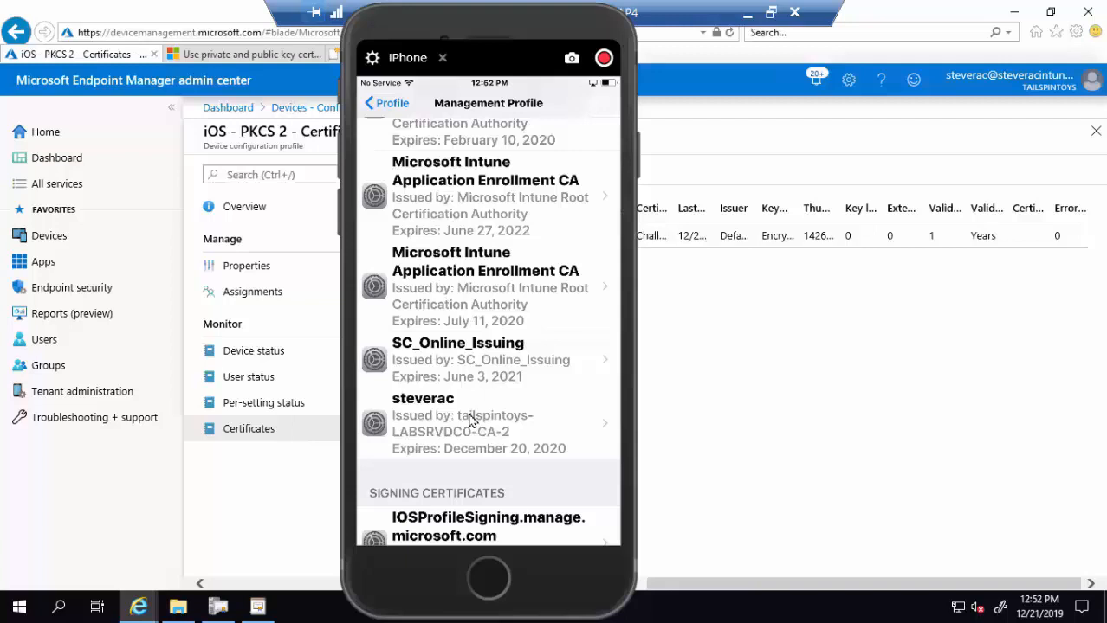
- On the iPhone, open the tailspintoys-LABSRVDC0-CA-2 user certificate and scroll to its SHA-256 and SHA-1 fingerprints
left_click(569, 440)
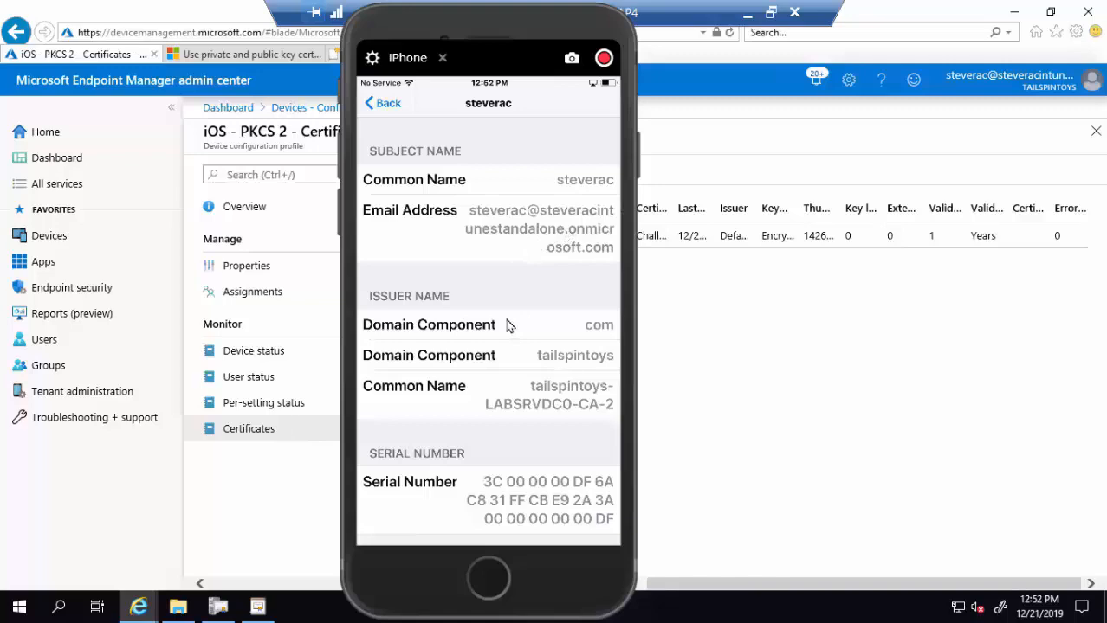
scroll(509, 327, "down", 20)
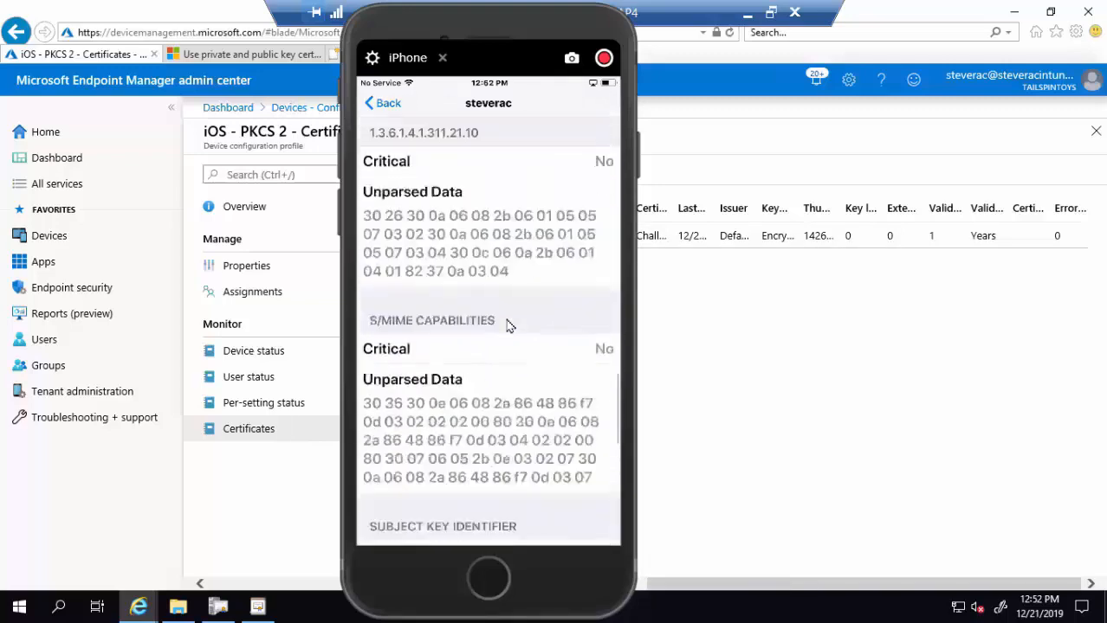
scroll(509, 326, "down", 5)
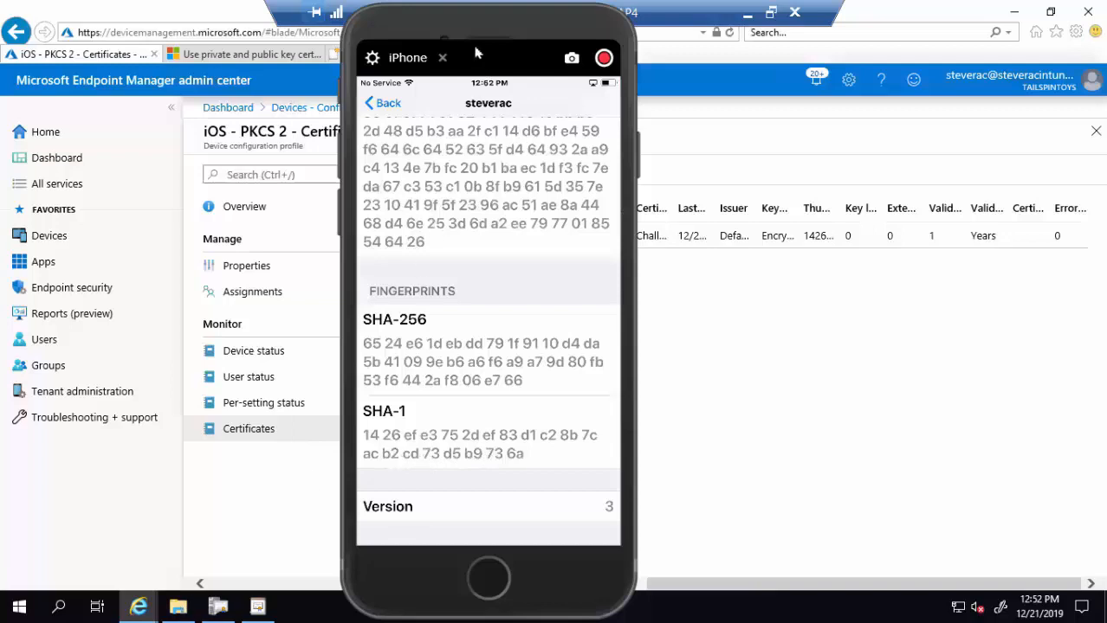
left_click_drag(426, 26, 803, 14)
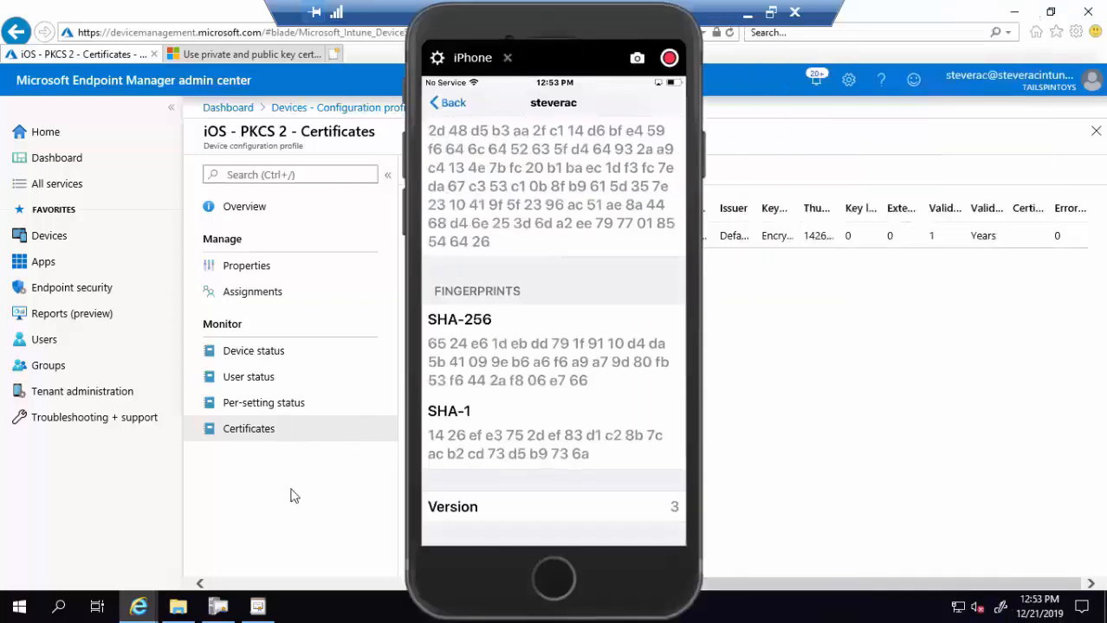
left_click_drag(478, 34, 756, 30)
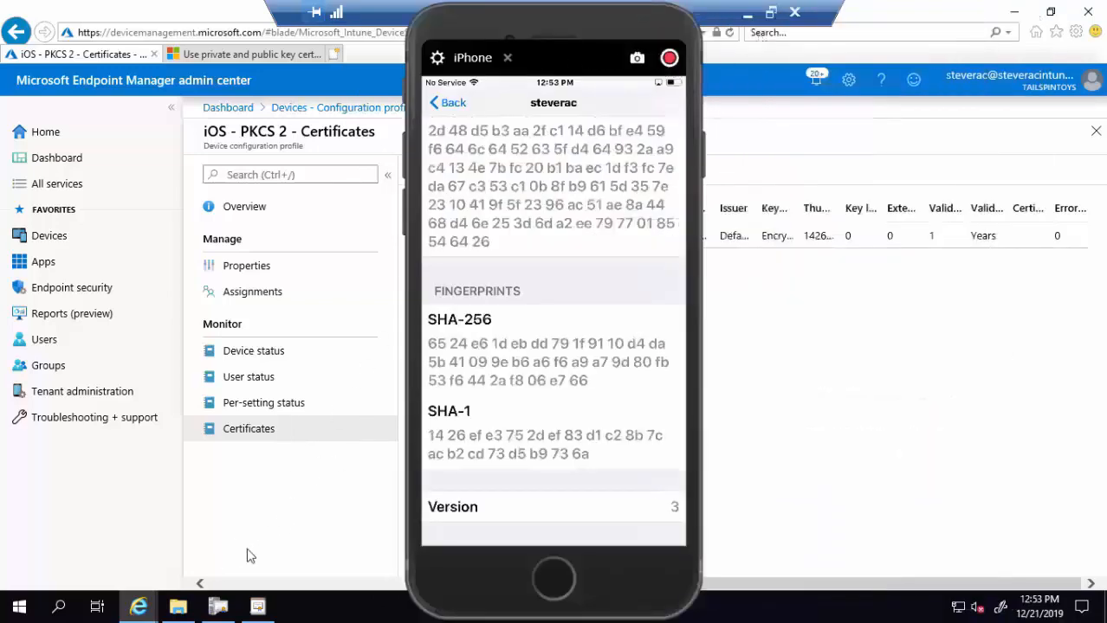
- Open the newest PFR request file from PfxRequest\Succeed in Notepad and check its 1426EFE3… thumbprint
left_click(178, 609)
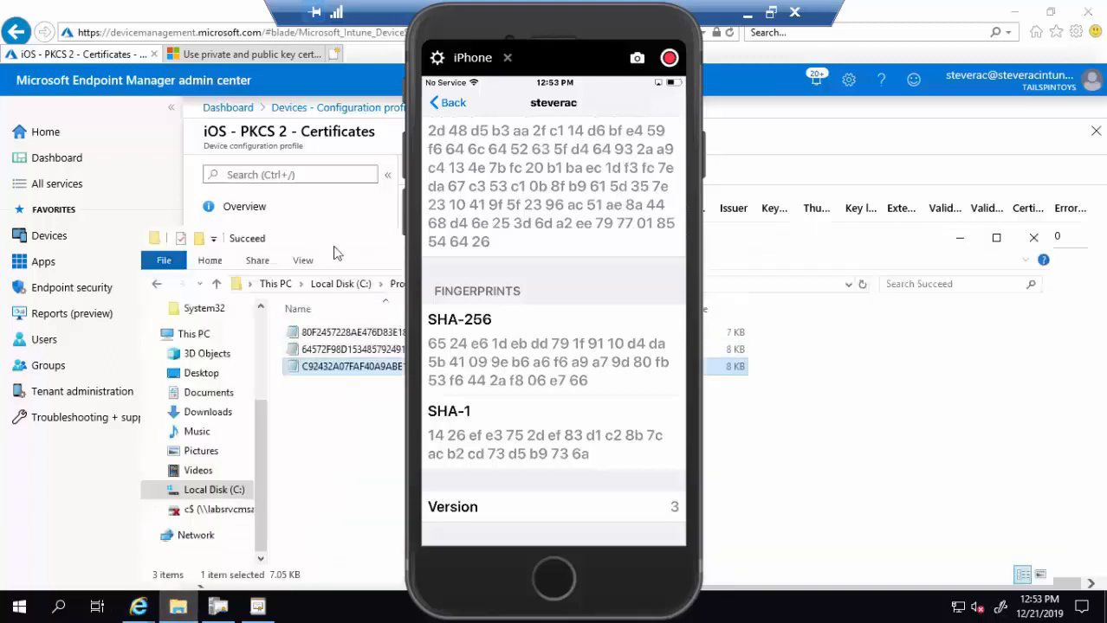
left_click_drag(336, 247, 239, 180)
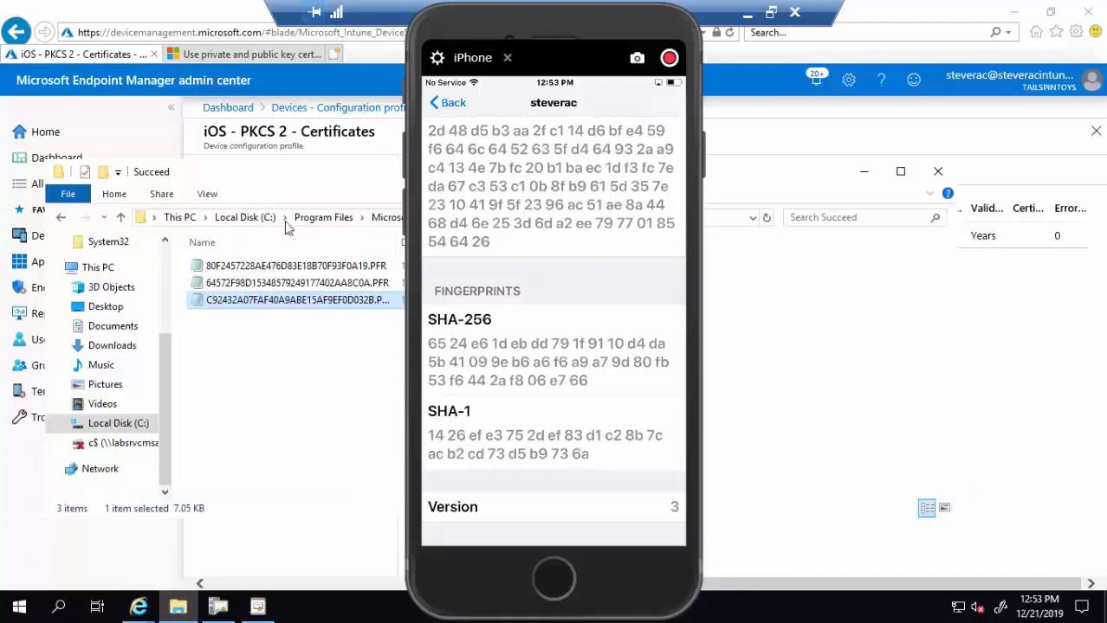
left_click_drag(443, 32, 773, 46)
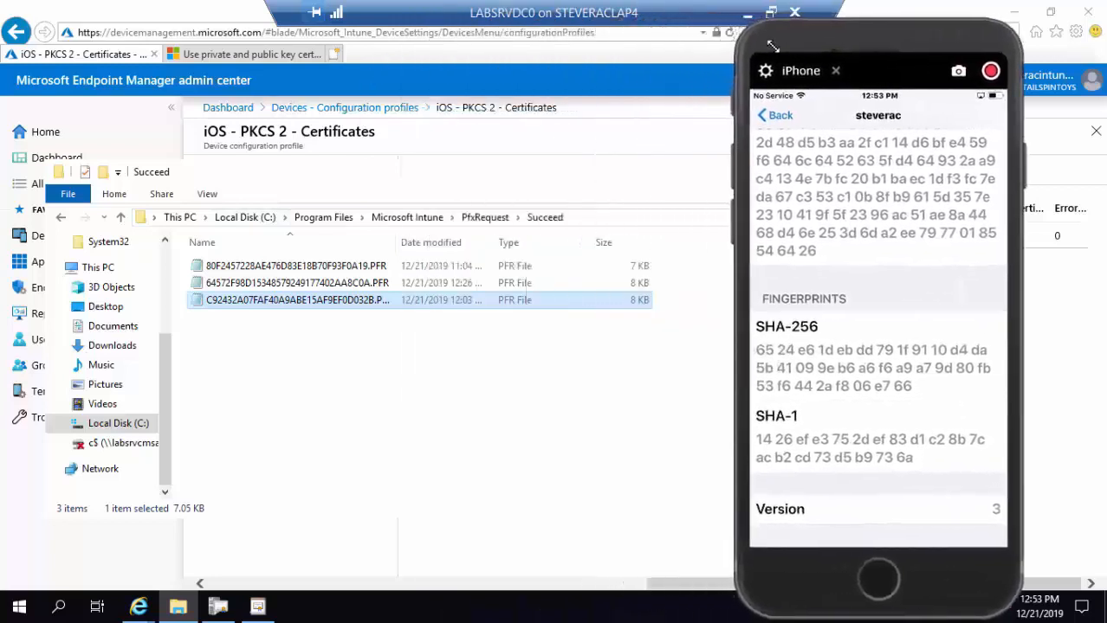
double_click(329, 300)
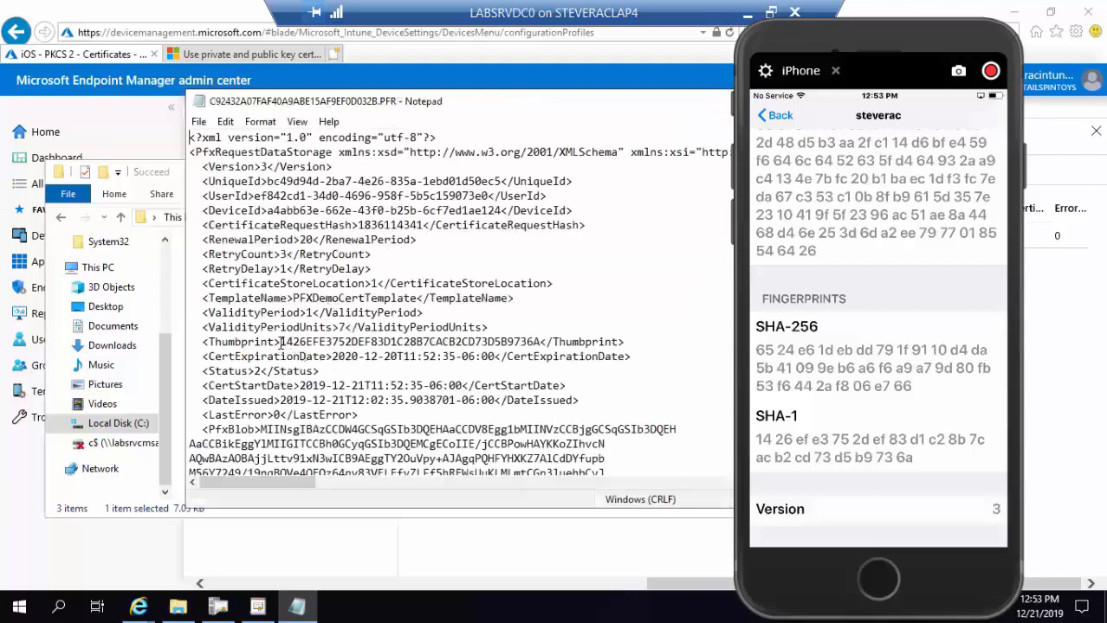
left_click_drag(281, 343, 545, 342)
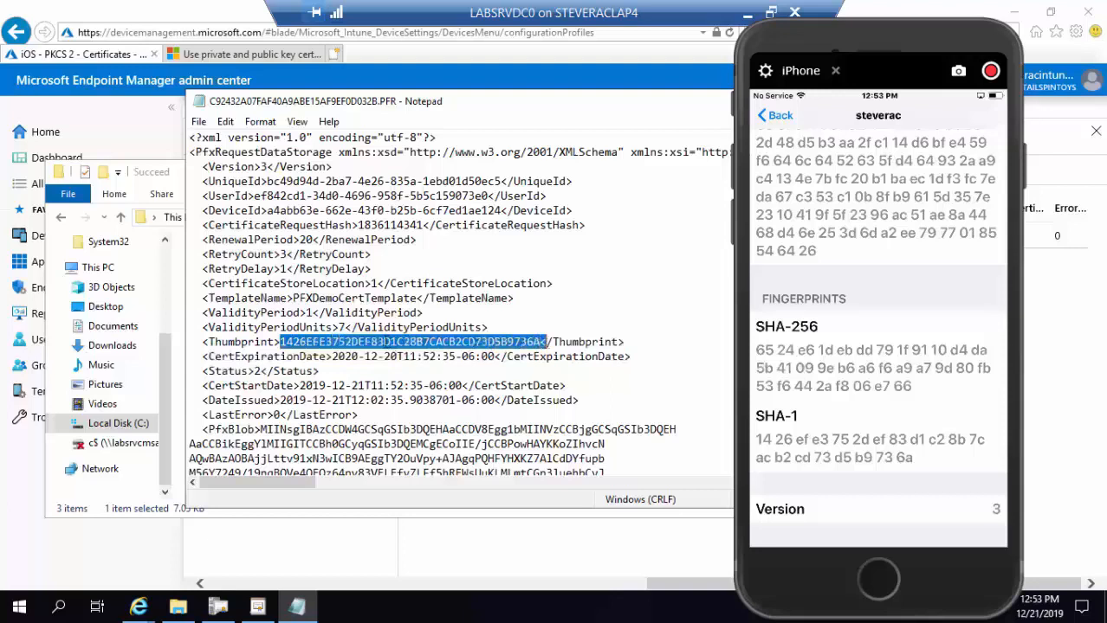
left_click(384, 342)
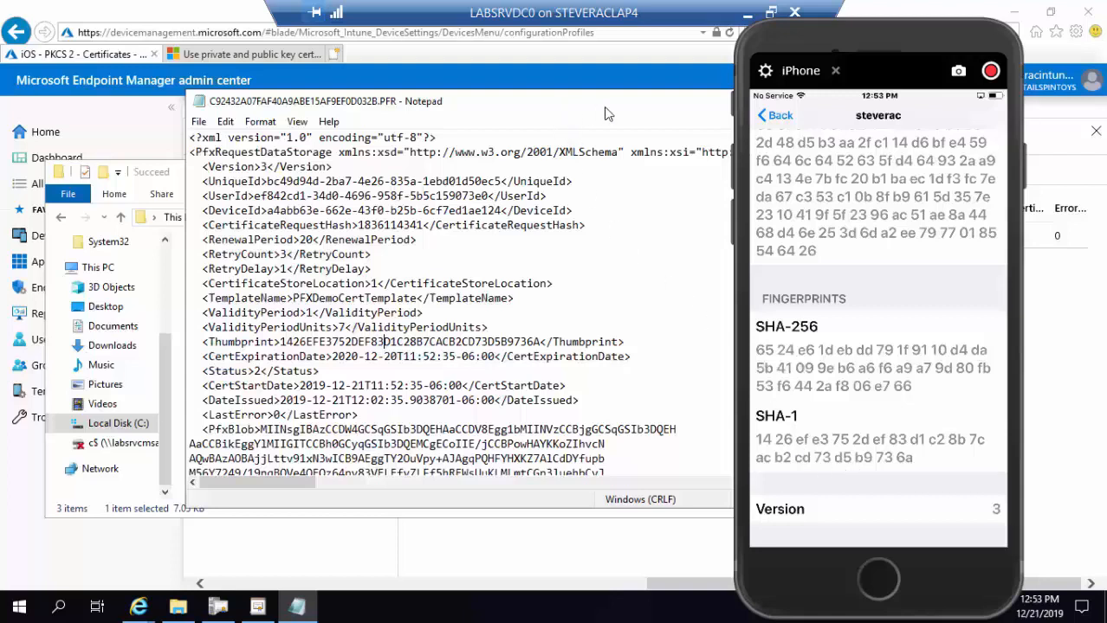
- Move Notepad aside, close the iPhone mirror and put away the Succeed folder window
left_click_drag(555, 108, 371, 147)
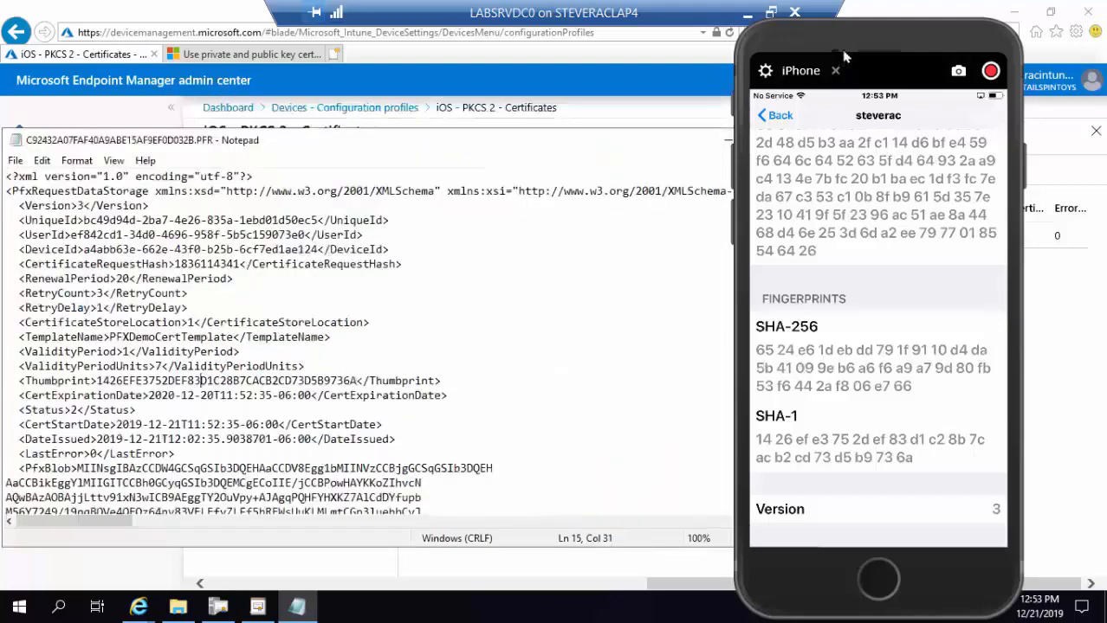
left_click(835, 70)
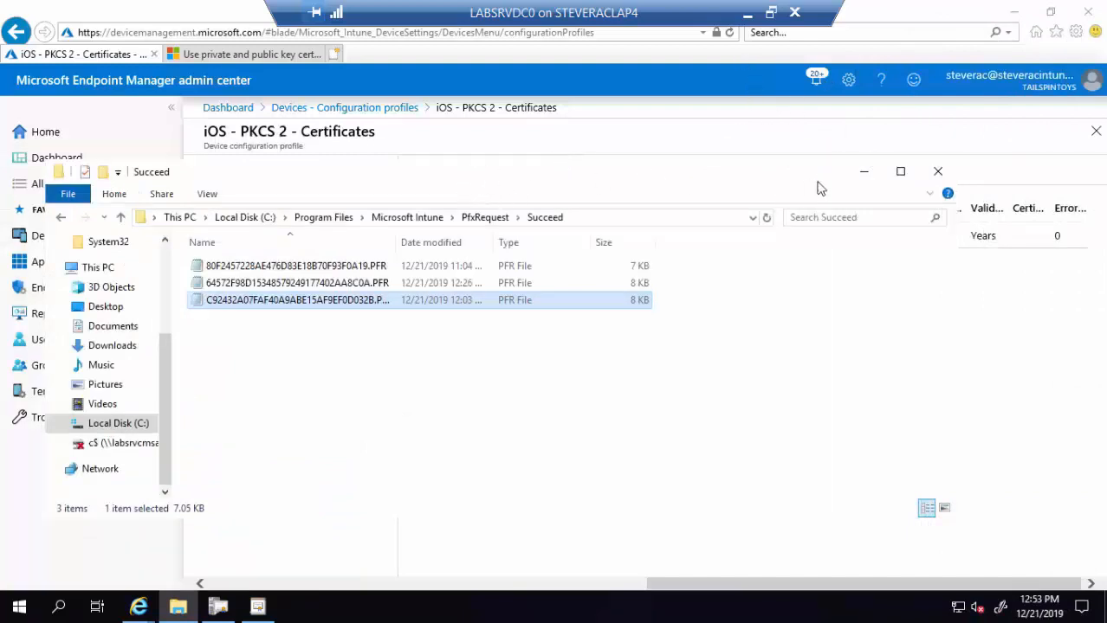
left_click(863, 174)
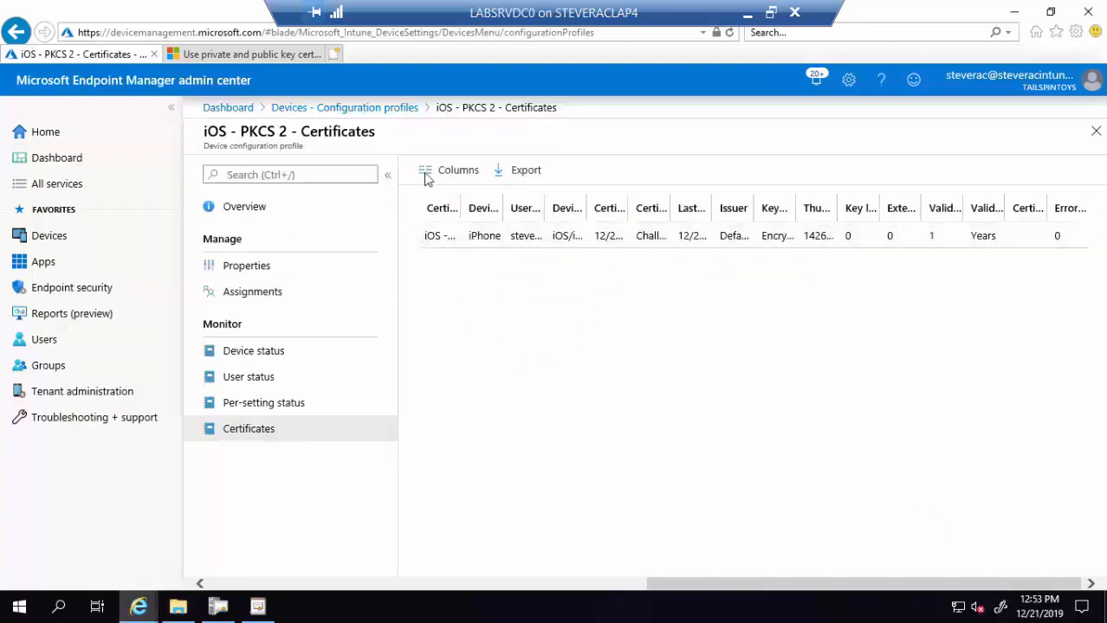
- Open Android - Device Admin - PKCS's device, user, per-setting and Certificates reports, then bring in the Android cast window
left_click(345, 110)
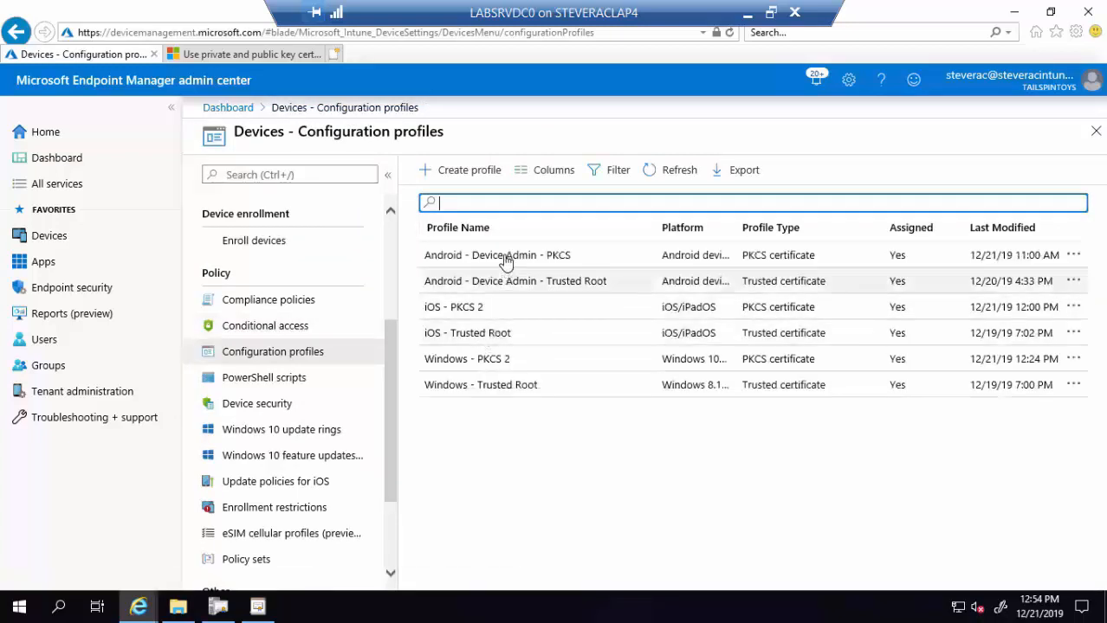
left_click(506, 257)
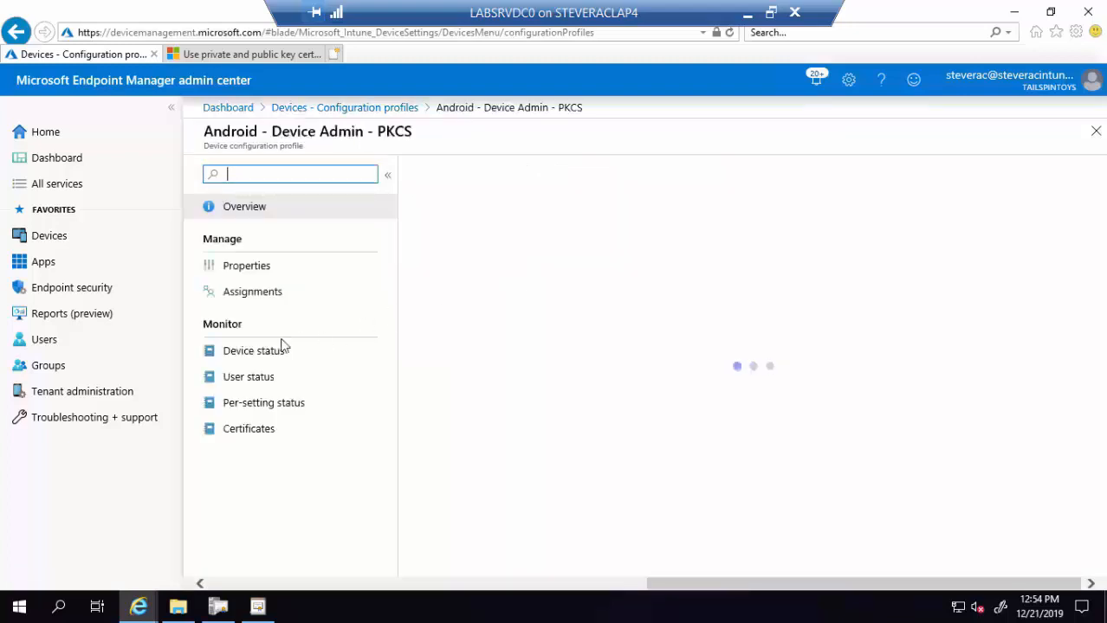
left_click(271, 352)
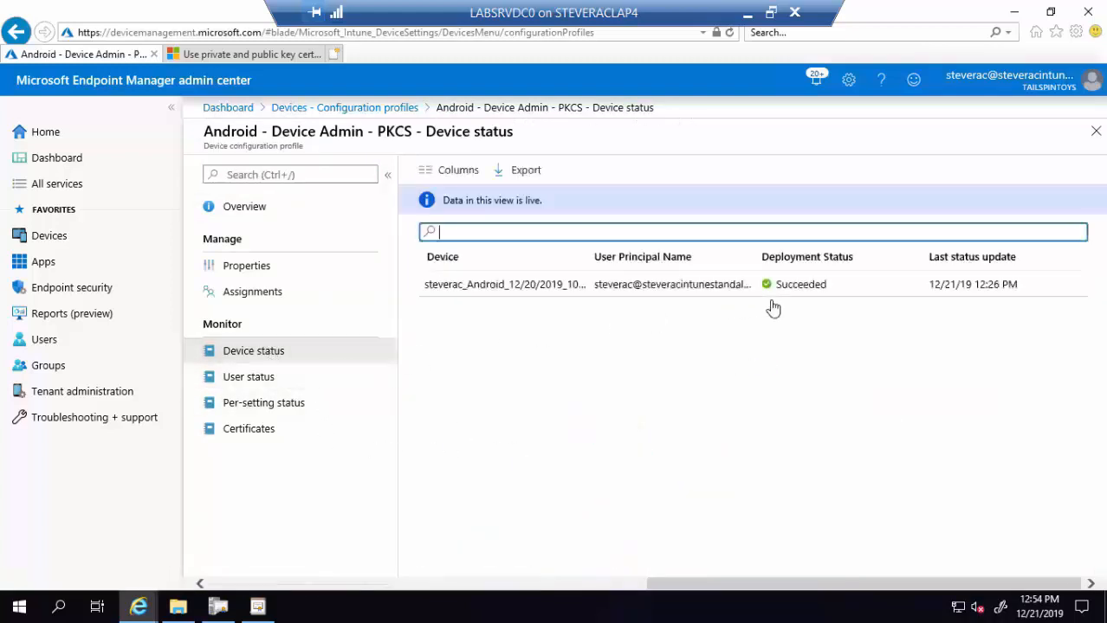
left_click(244, 379)
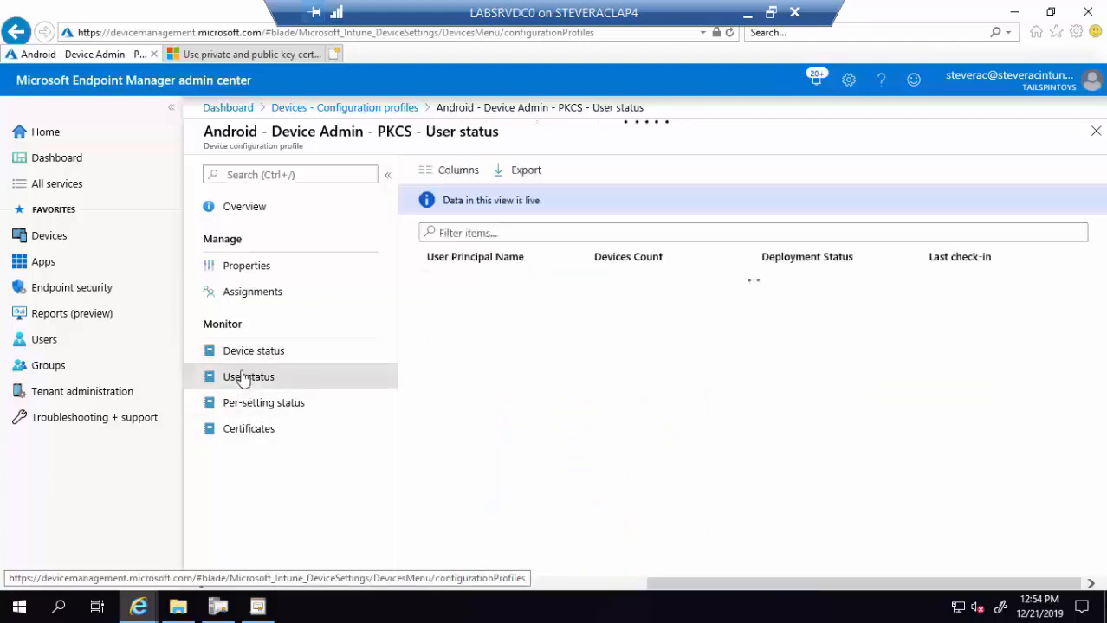
left_click(258, 408)
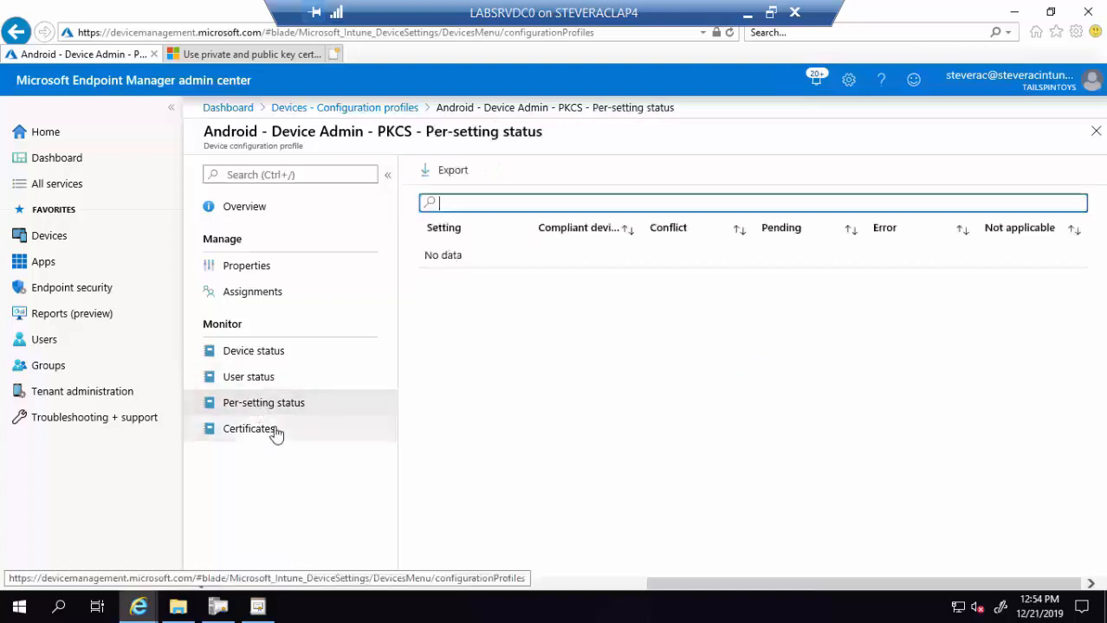
left_click(275, 432)
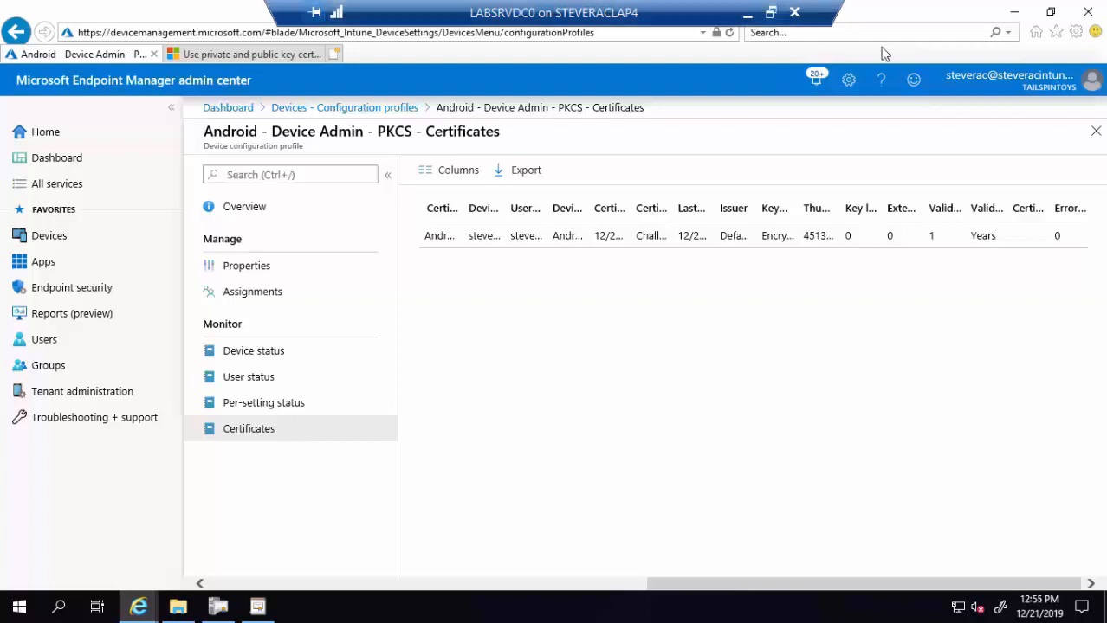
left_click_drag(1106, 94, 121, 47)
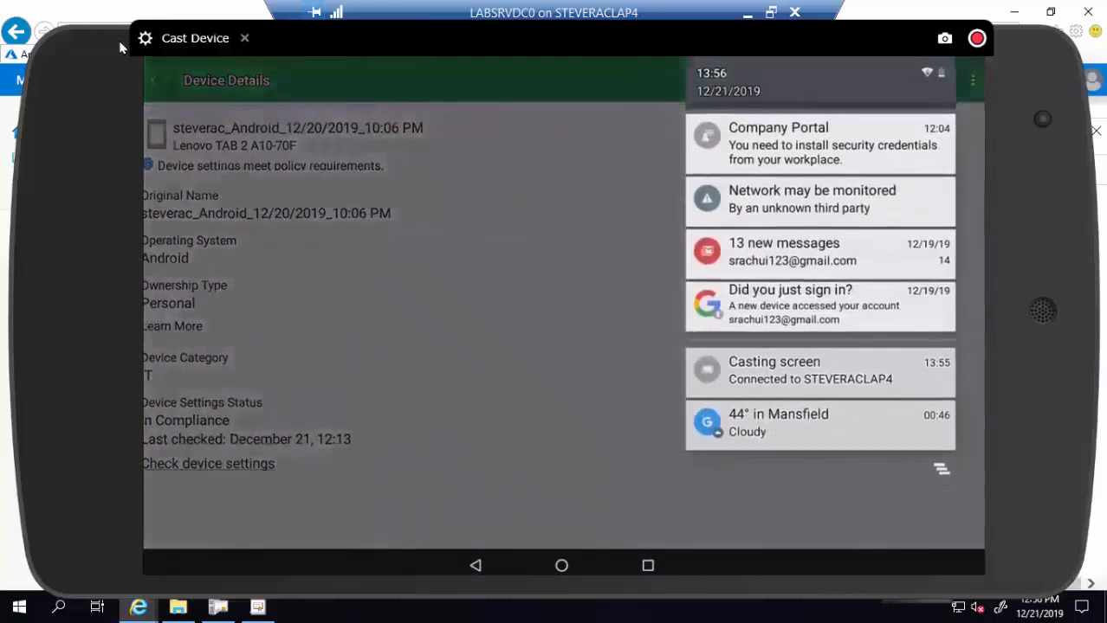
- Start installing the Company Portal workplace credentials and name the certificate 'PKCS cert'
left_click(870, 157)
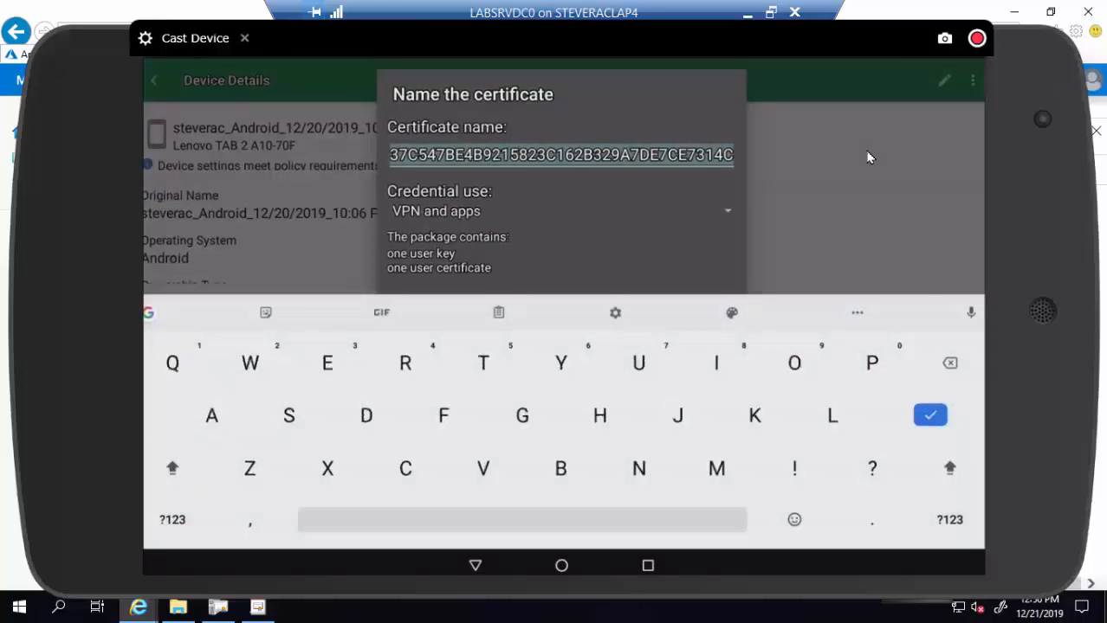
type("PKCS")
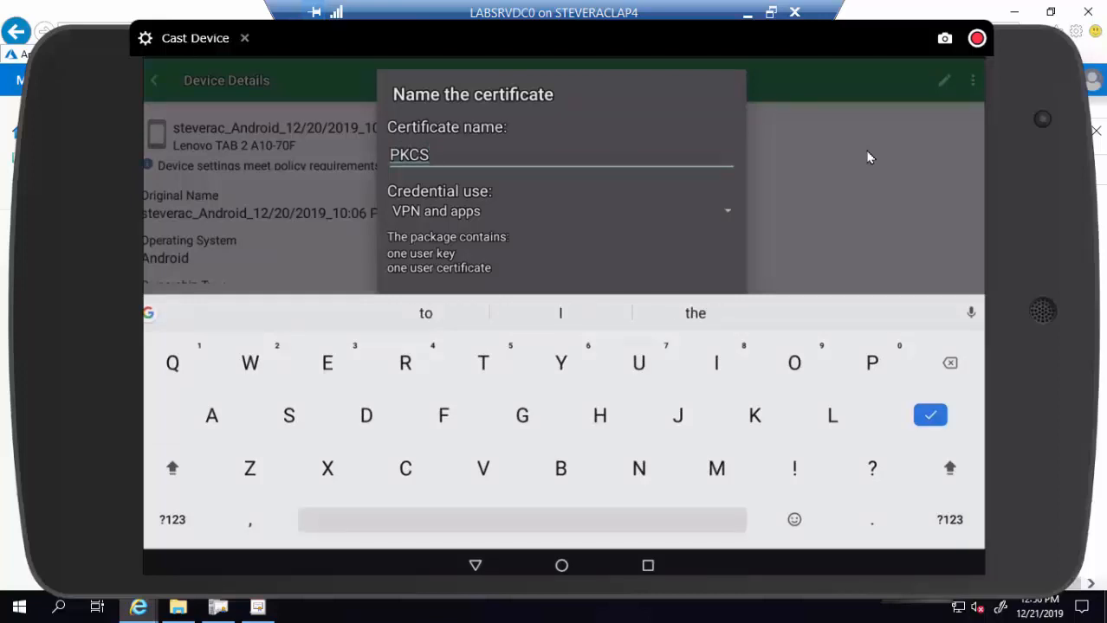
type(" cert")
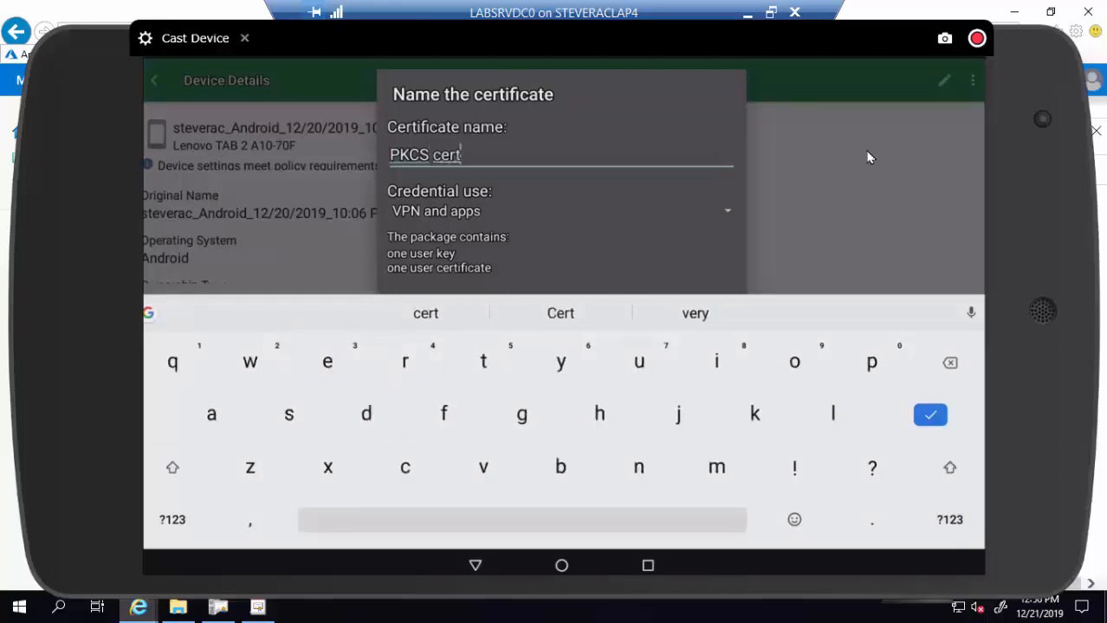
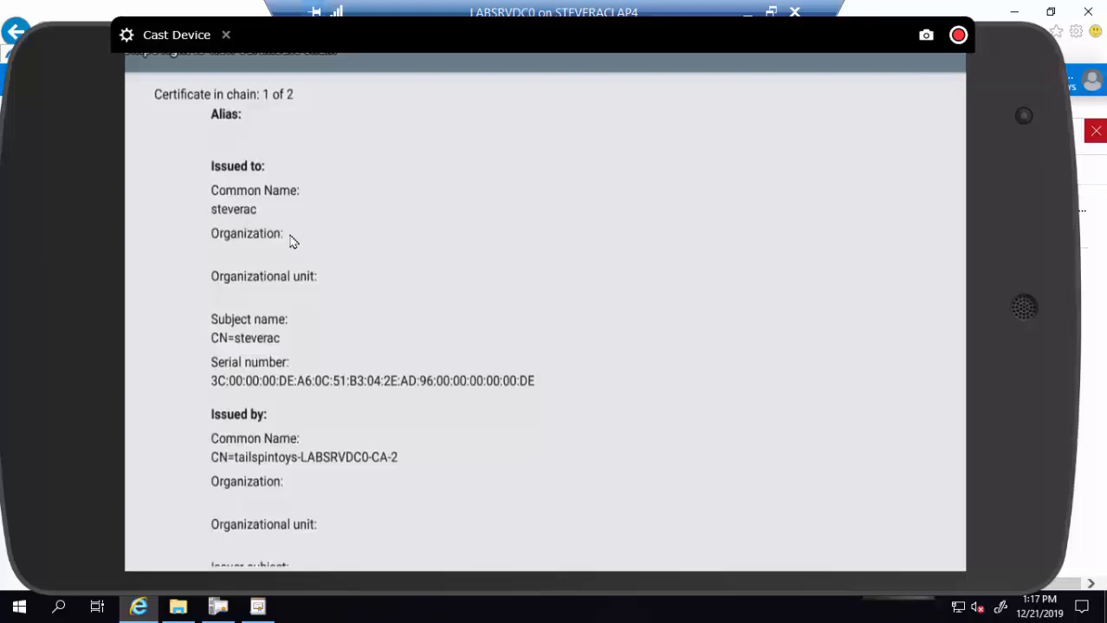
- Scroll through the 'PKCS cert' details on the Android phone mirror, then drag the mirror aside
scroll(291, 243, "down", 8)
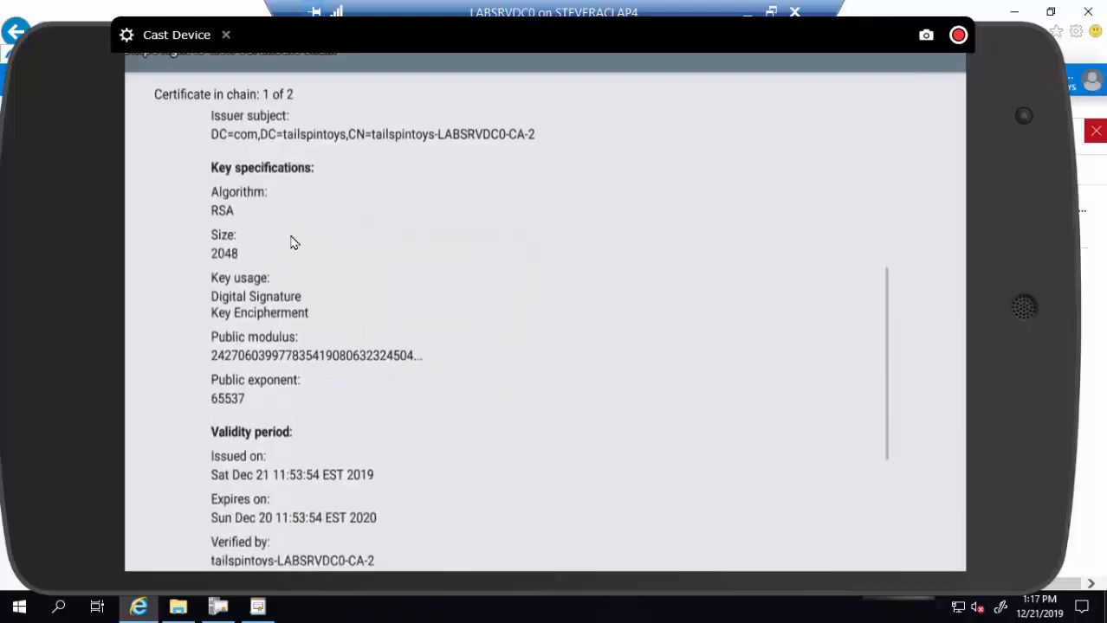
scroll(292, 244, "down", 1)
scroll(292, 243, "down", 2)
scroll(292, 242, "up", 10)
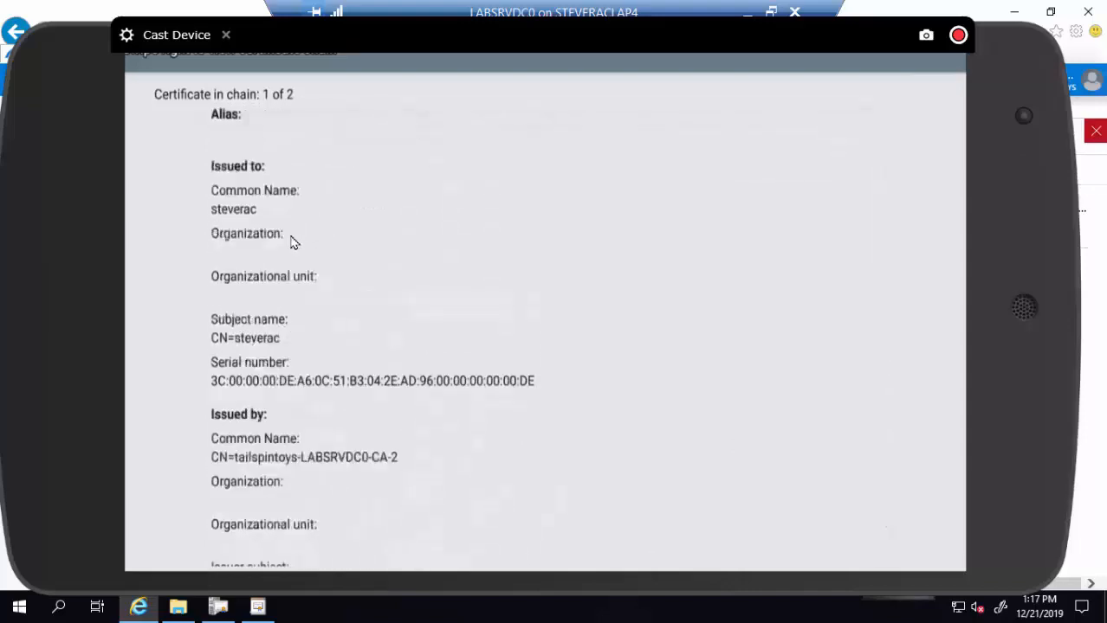
scroll(291, 243, "right", 5)
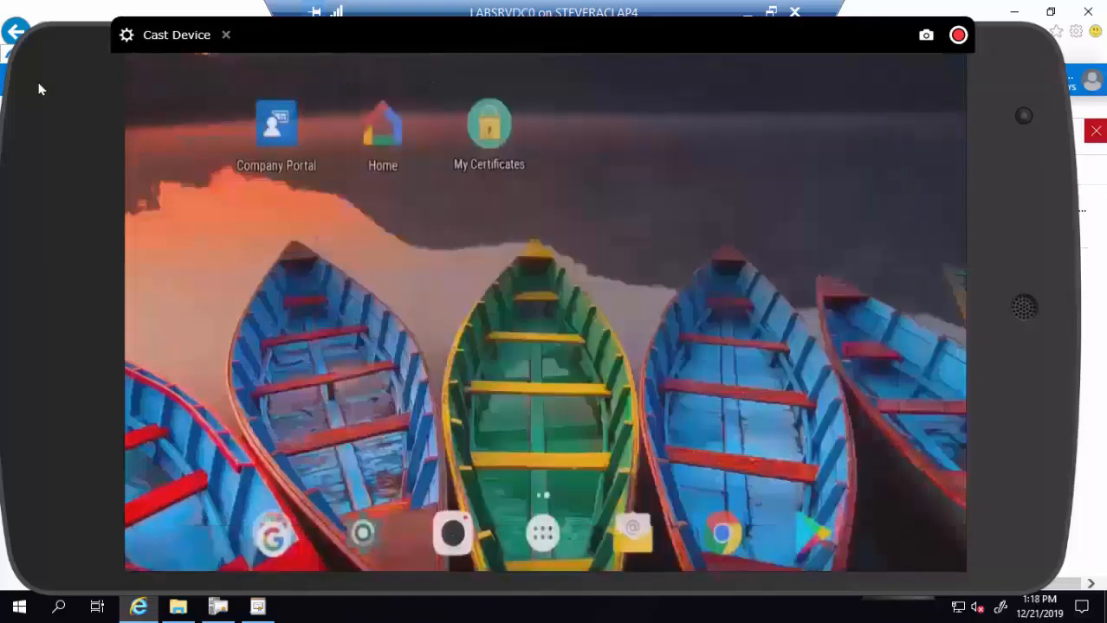
left_click_drag(62, 85, 1106, 177)
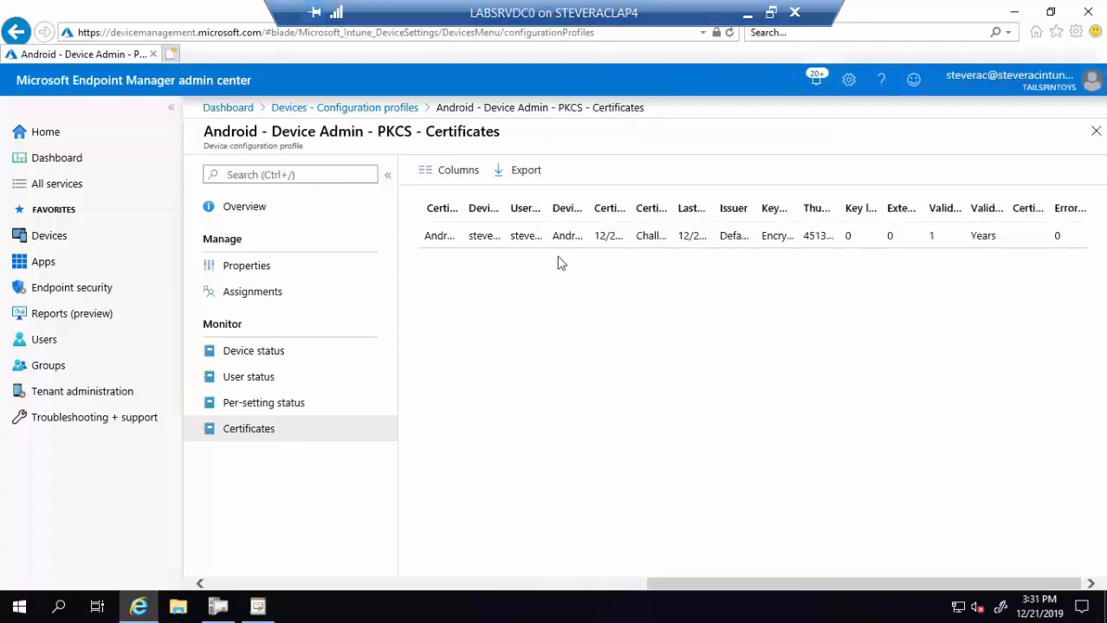
- Open Windows - PKCS 2 and review its device, user, per-setting status and Certificates reports
left_click(365, 115)
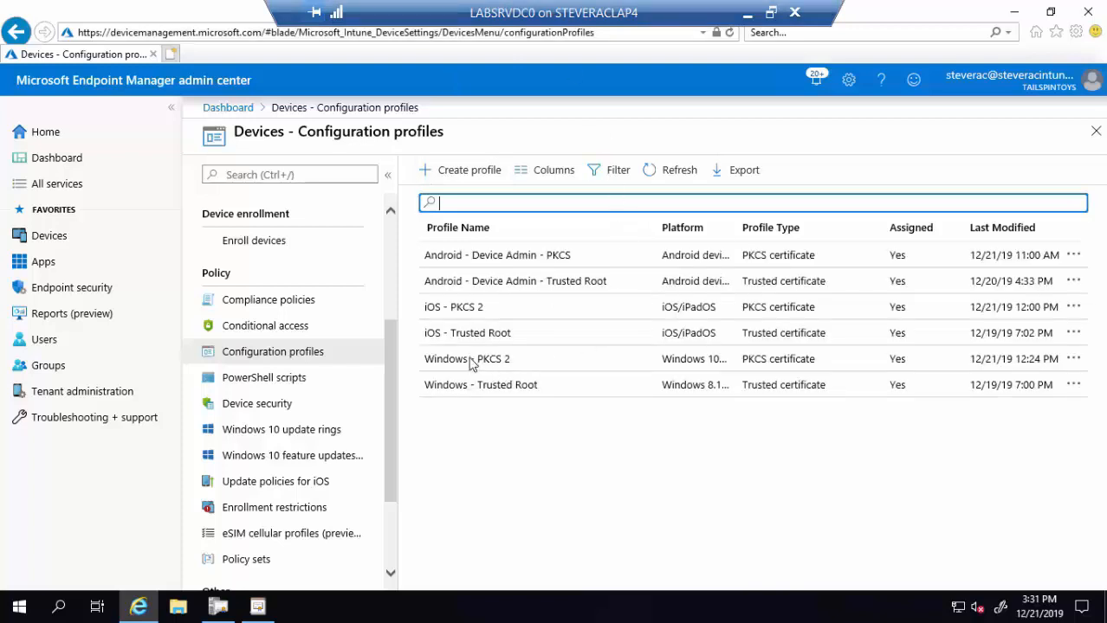
left_click(471, 364)
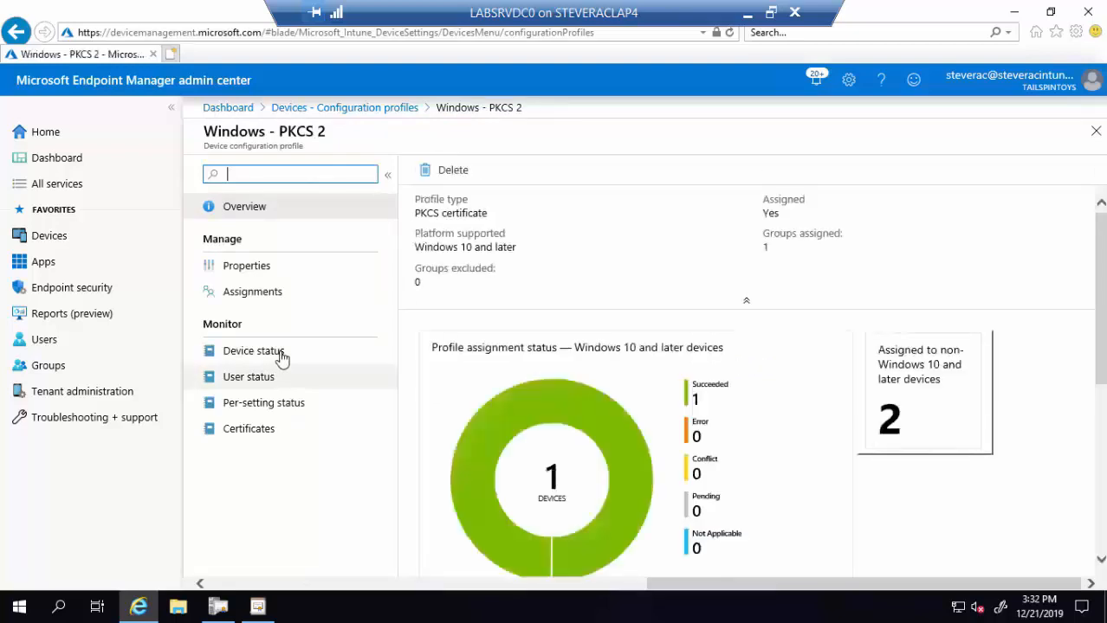
left_click(282, 355)
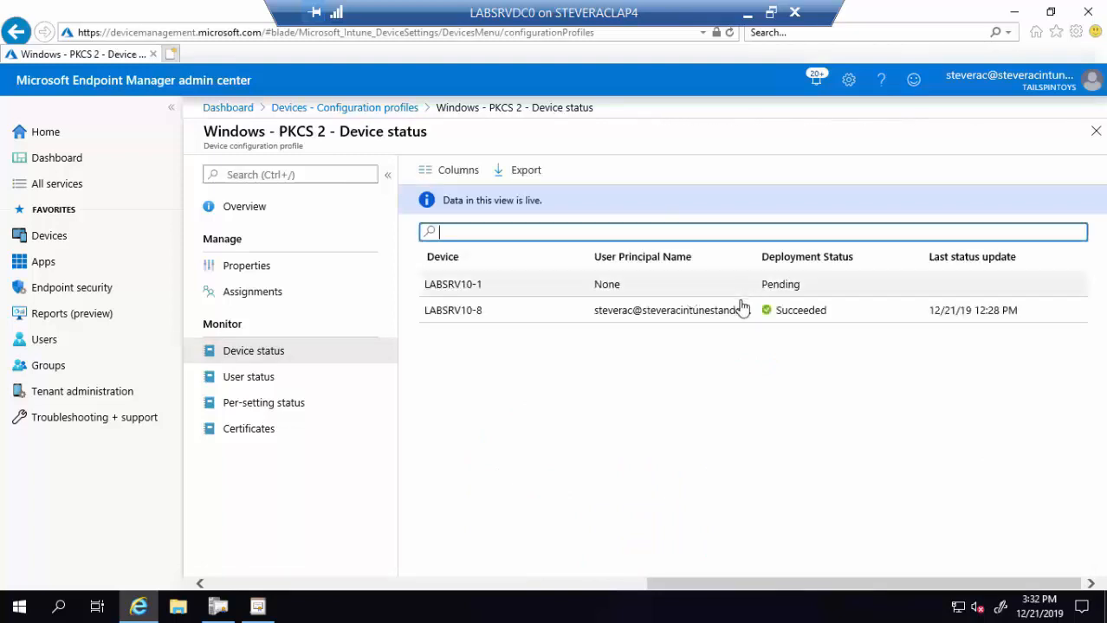
left_click(235, 384)
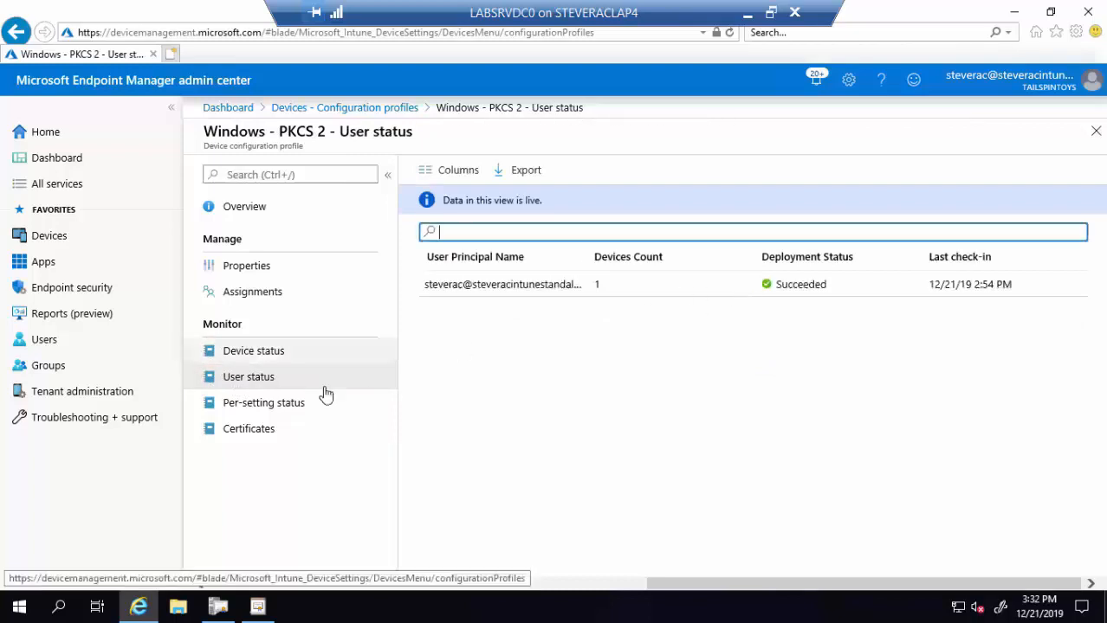
left_click(289, 412)
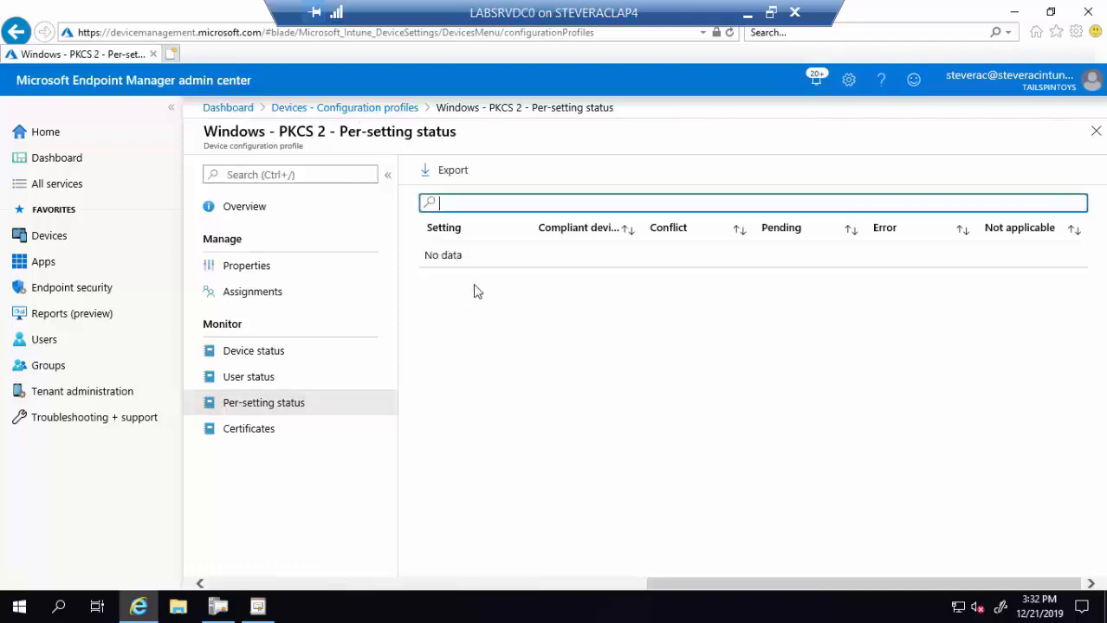
left_click(282, 430)
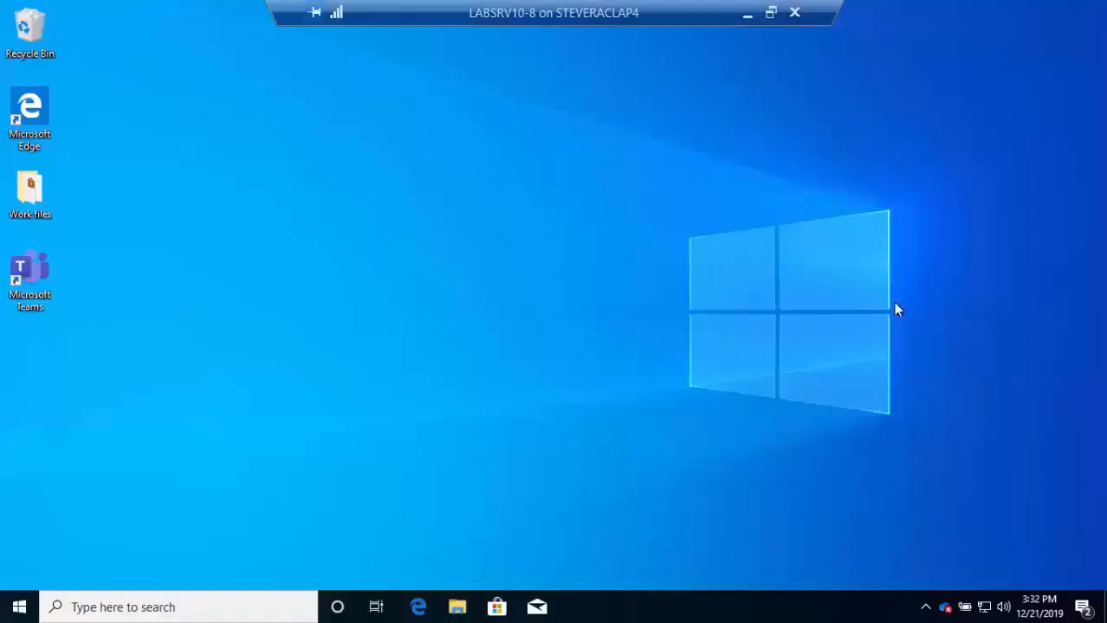
- Launch certmgr.msc with UAC approval and list the Personal store's certificates
left_click(194, 612)
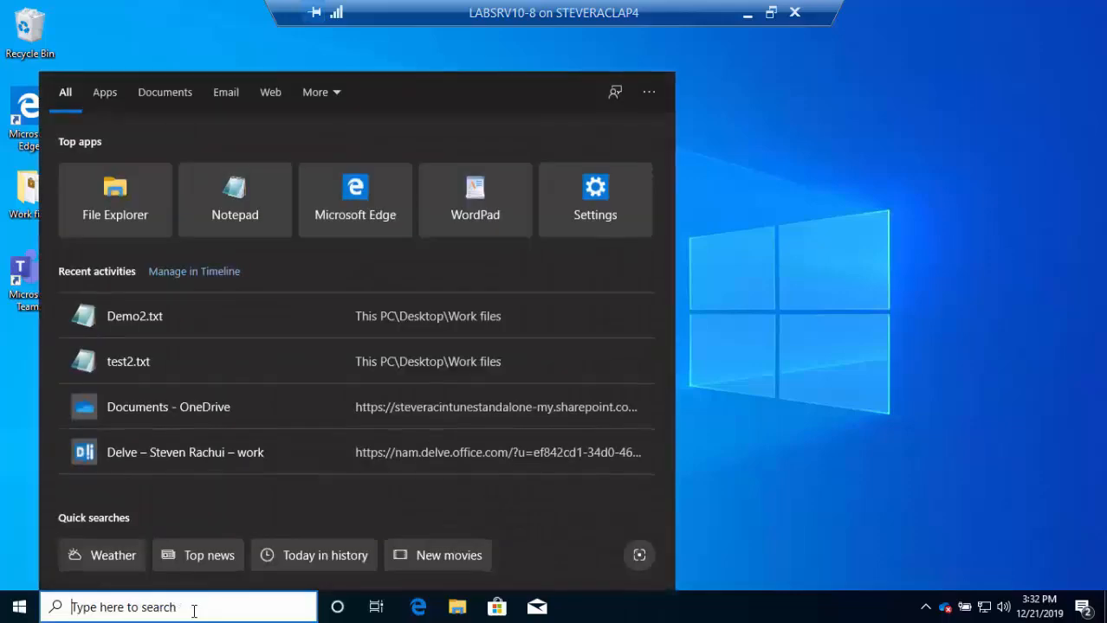
type("certmgr")
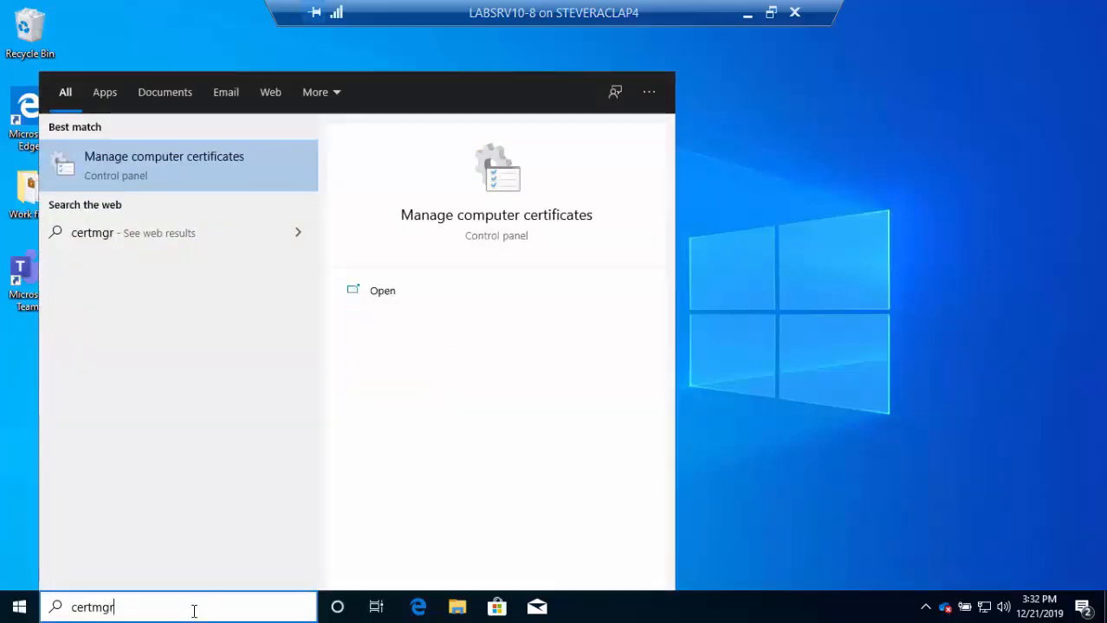
type(".msc")
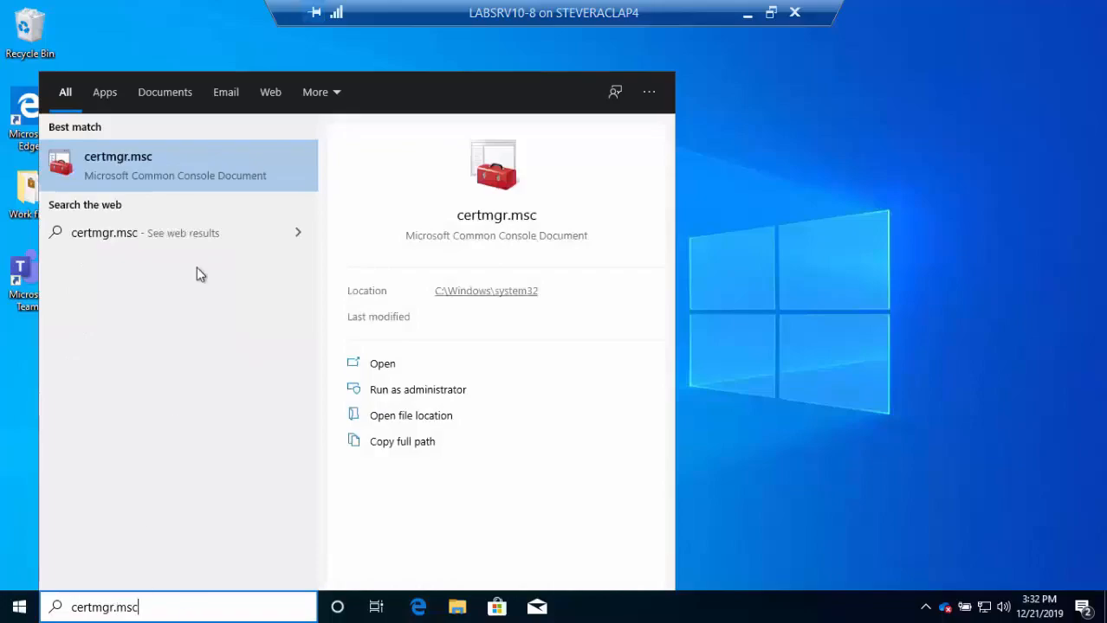
left_click(194, 169)
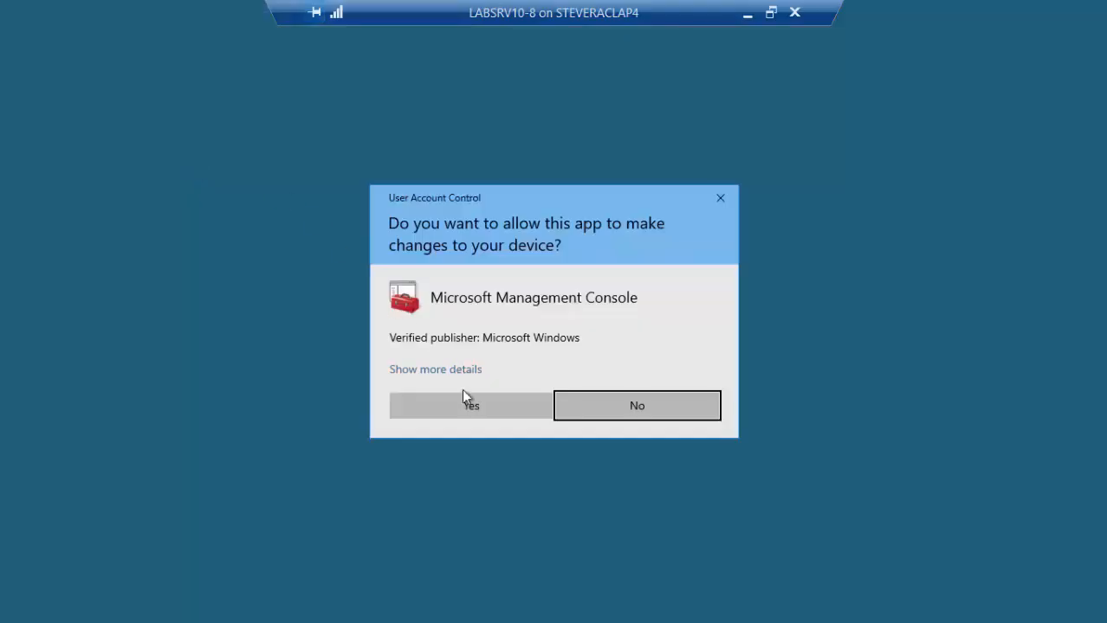
left_click(468, 398)
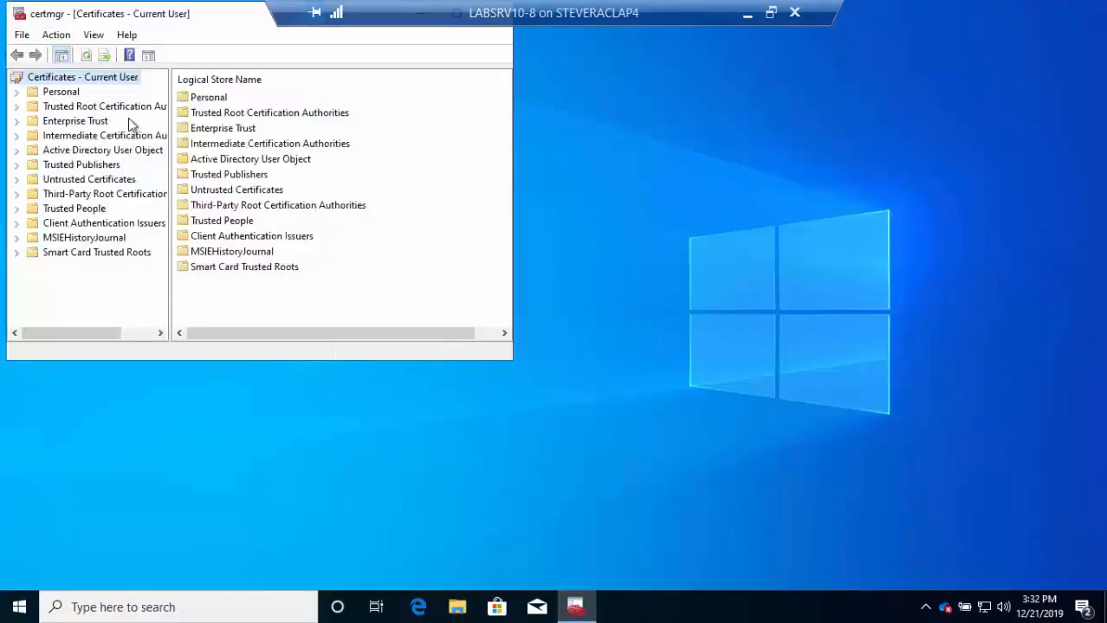
left_click(18, 91)
left_click(76, 107)
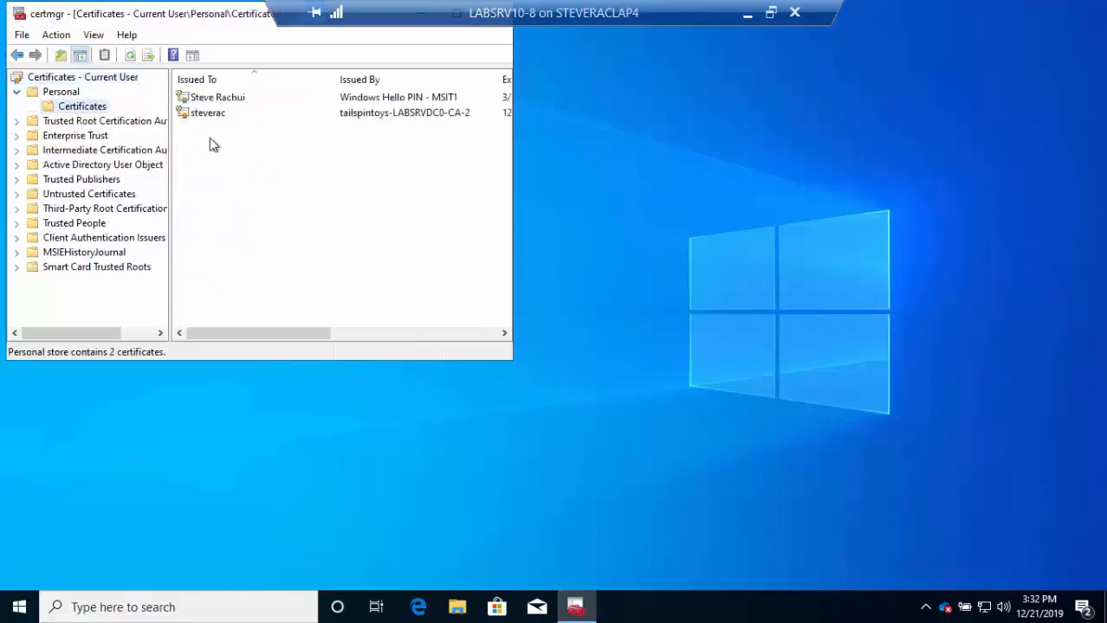
- Open the certificate issued by tailspintoys-LABSRVDC0-CA-2 and show its Details tab
left_click(231, 116)
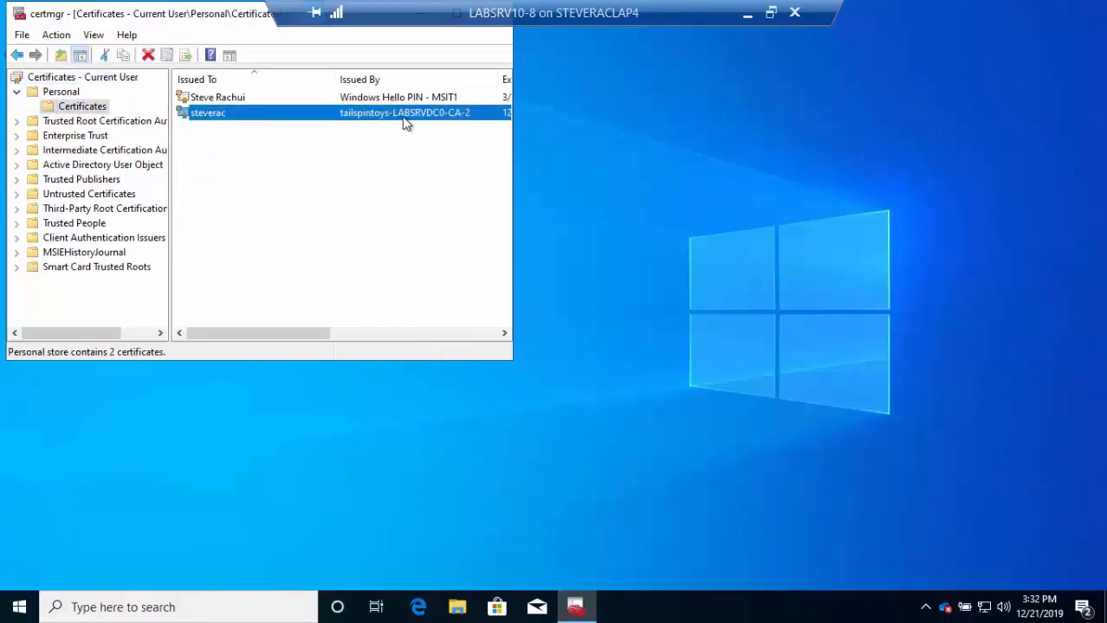
right_click(230, 119)
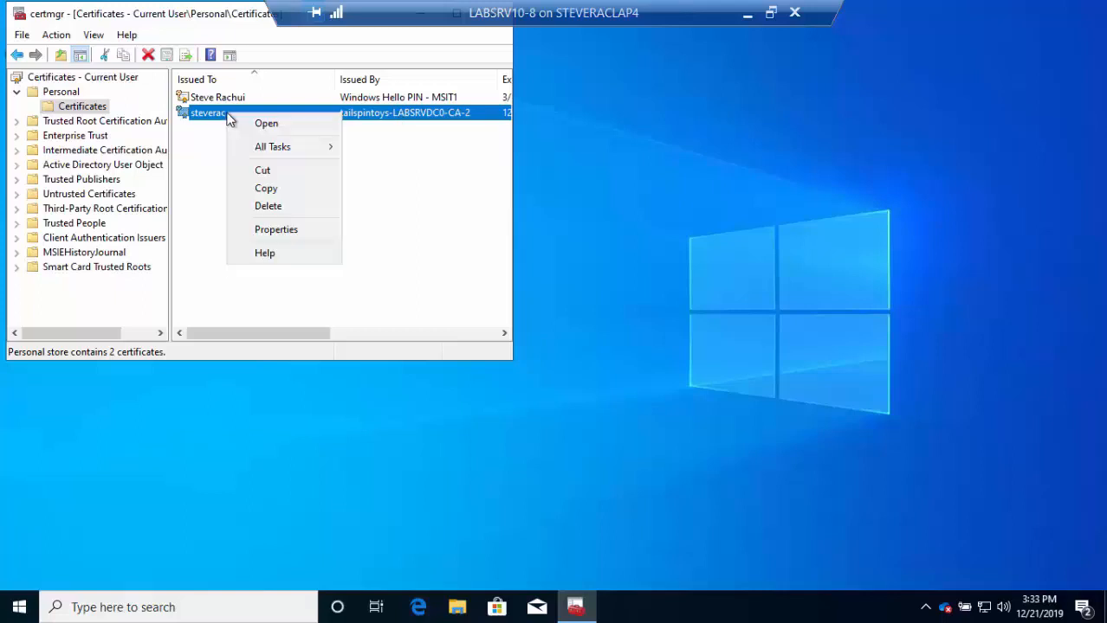
left_click(257, 229)
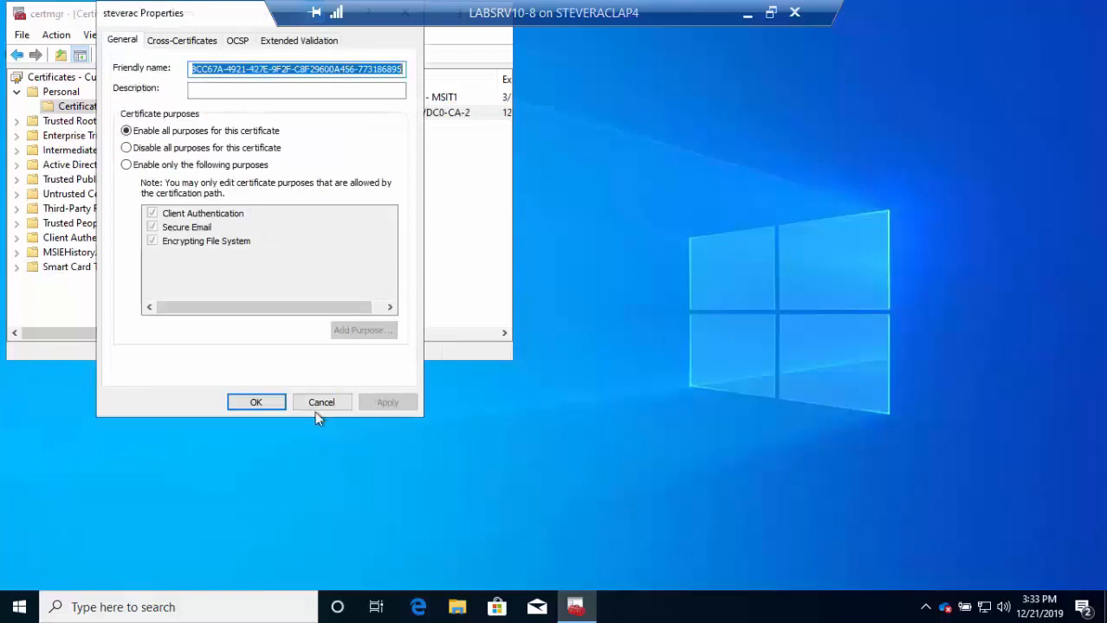
left_click(314, 403)
double_click(246, 115)
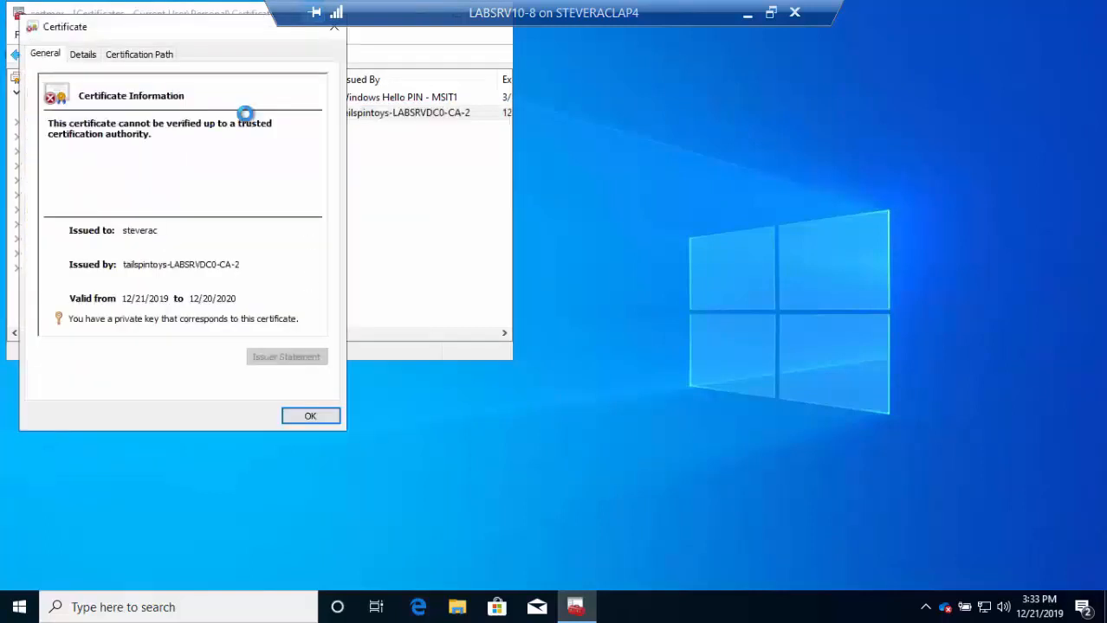
left_click(83, 54)
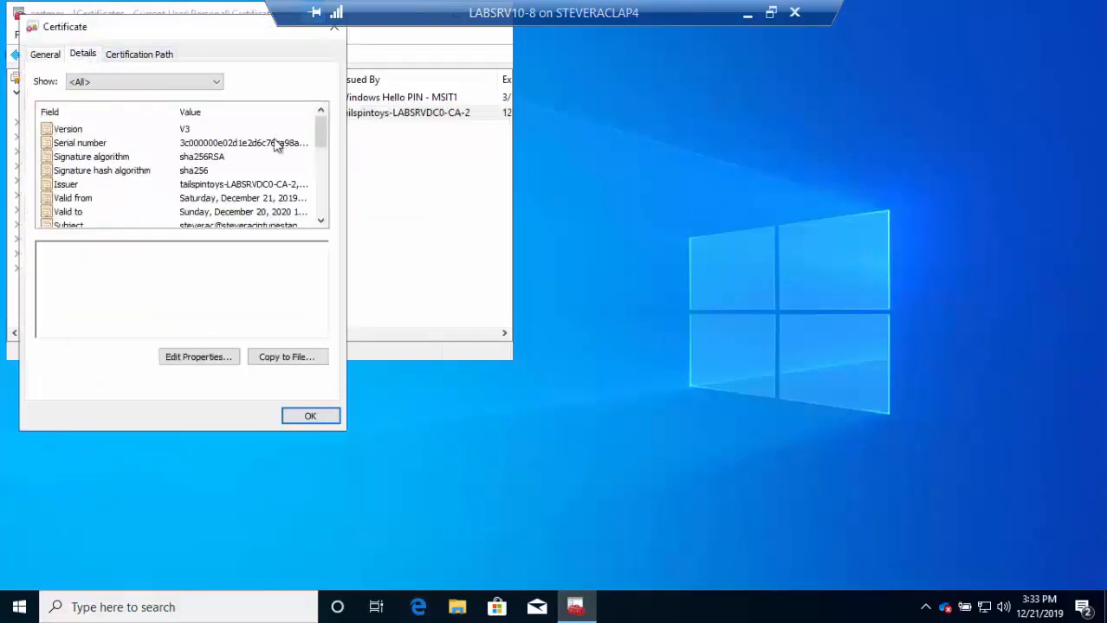
- Check its enhanced key usage and template fields, then close the viewer and certmgr
left_click_drag(321, 131, 321, 164)
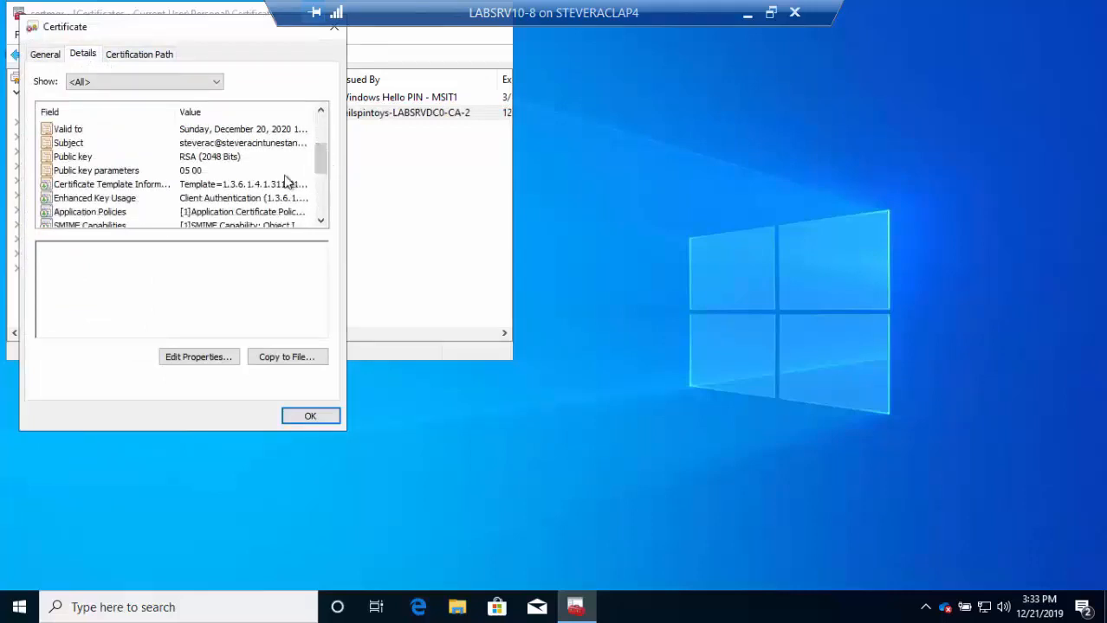
left_click(236, 199)
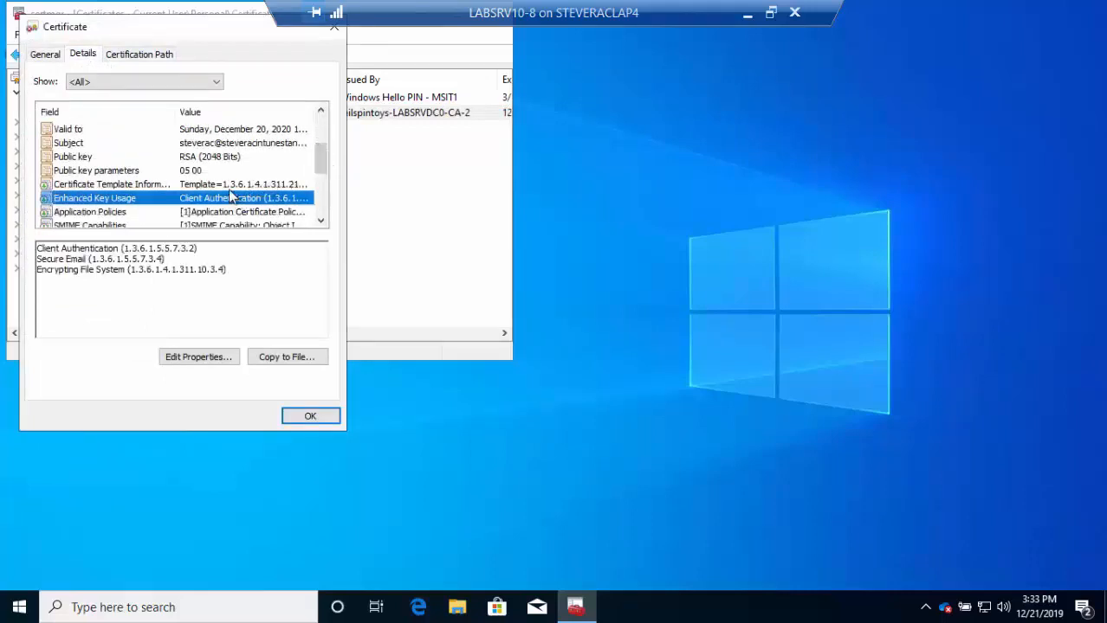
left_click(227, 185)
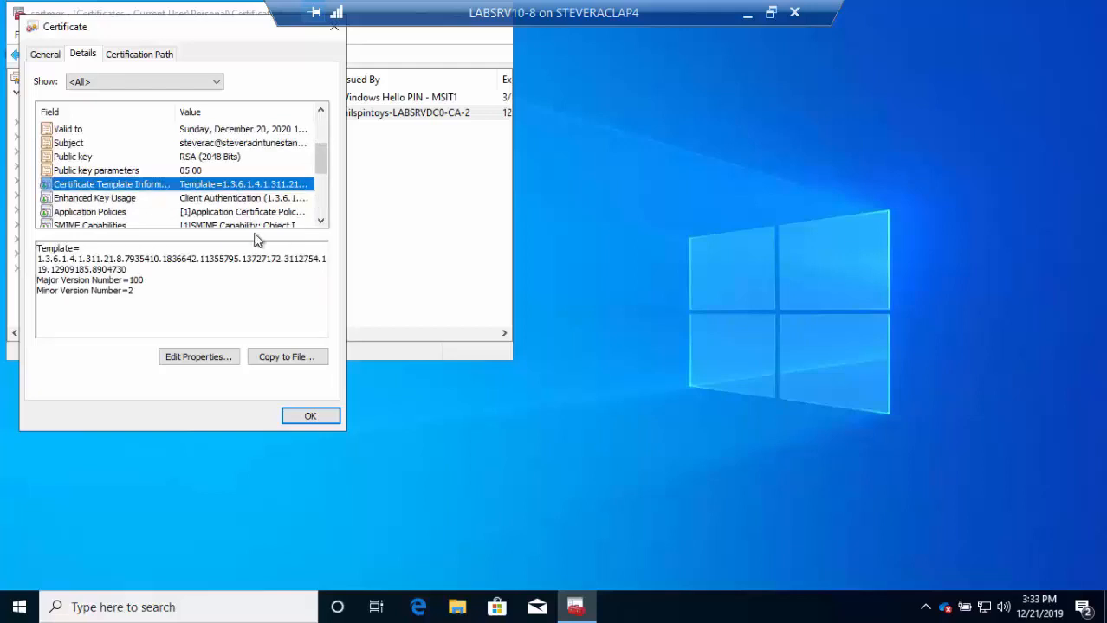
left_click(304, 415)
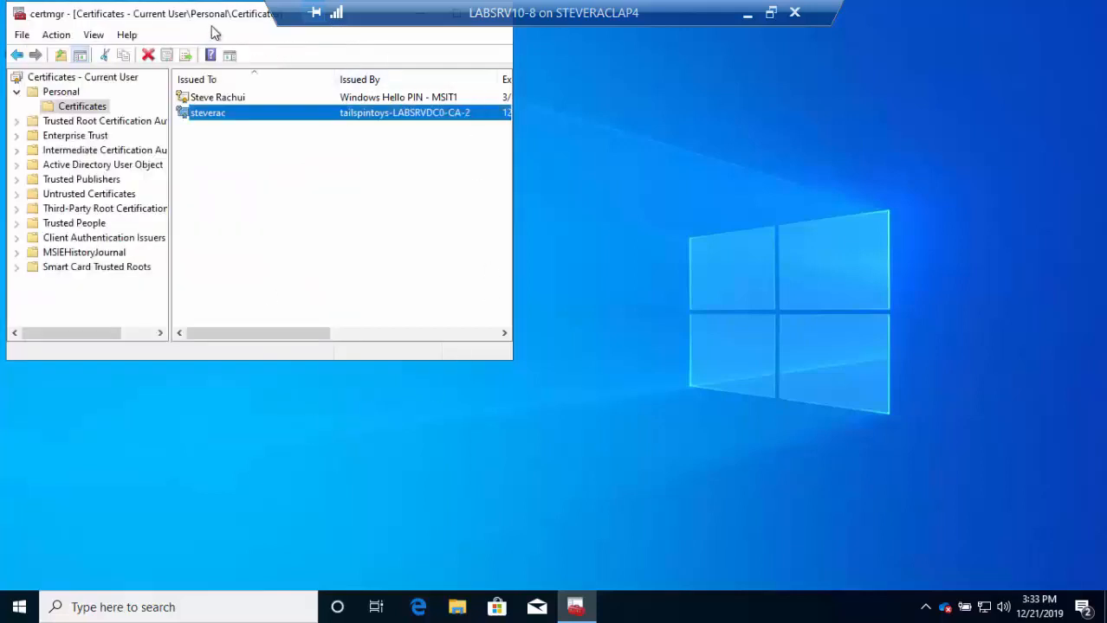
left_click_drag(217, 17, 357, 160)
left_click(637, 157)
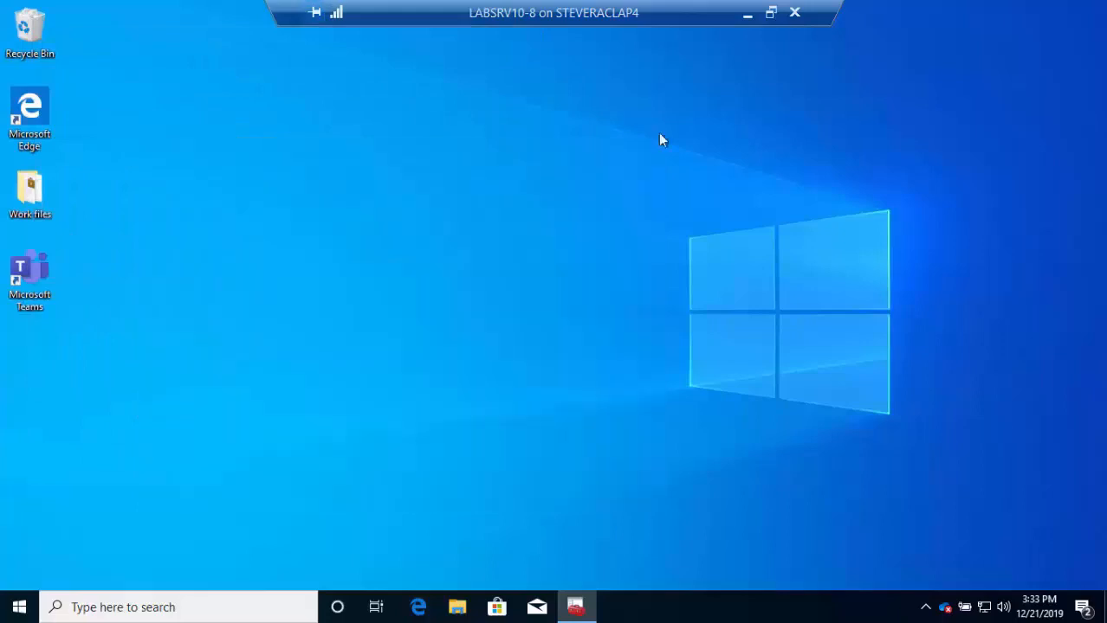
- Leave the remote session and advance the slideshow to the Troubleshooting DEMO slide
left_click(748, 13)
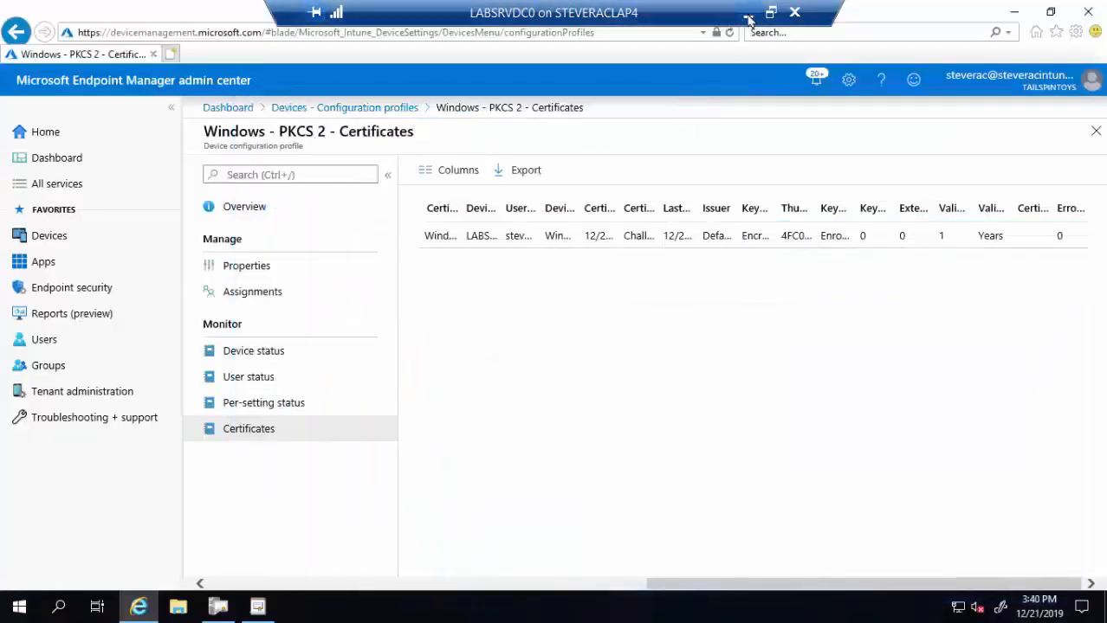
left_click(748, 15)
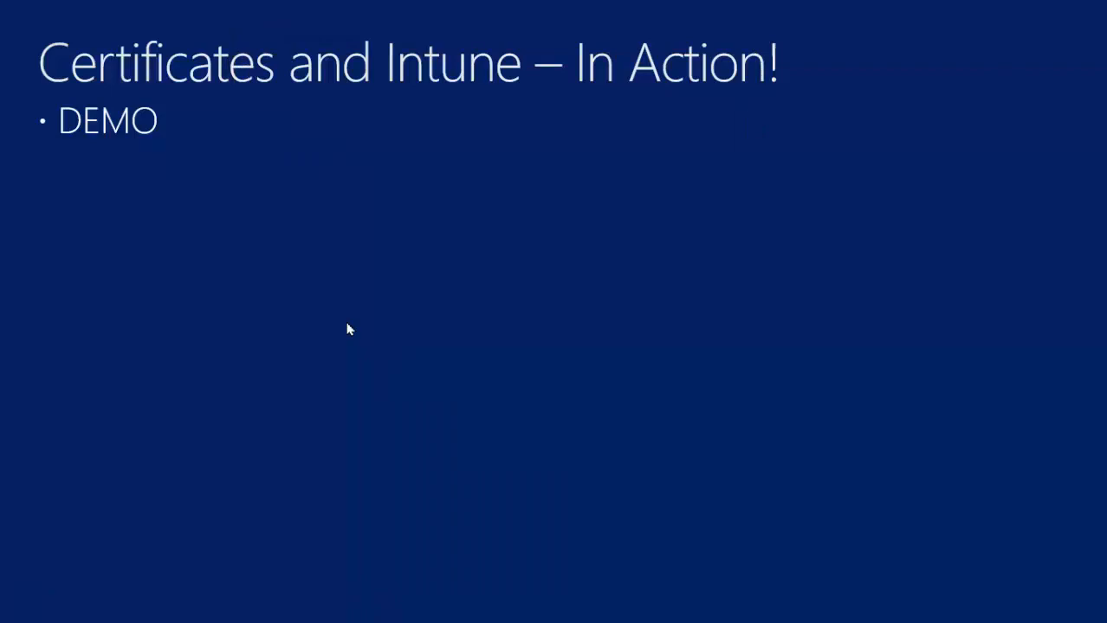
left_click(382, 309)
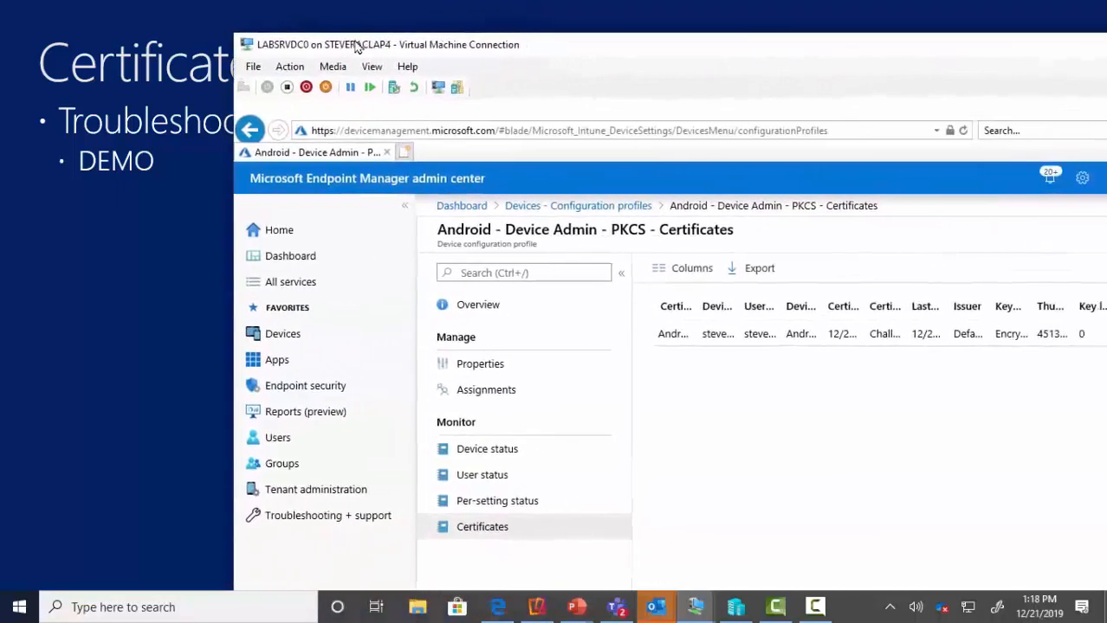
- Show the LABSRVDC0 VM full screen with the Android - Device Admin - PKCS Certificates report
double_click(347, 48)
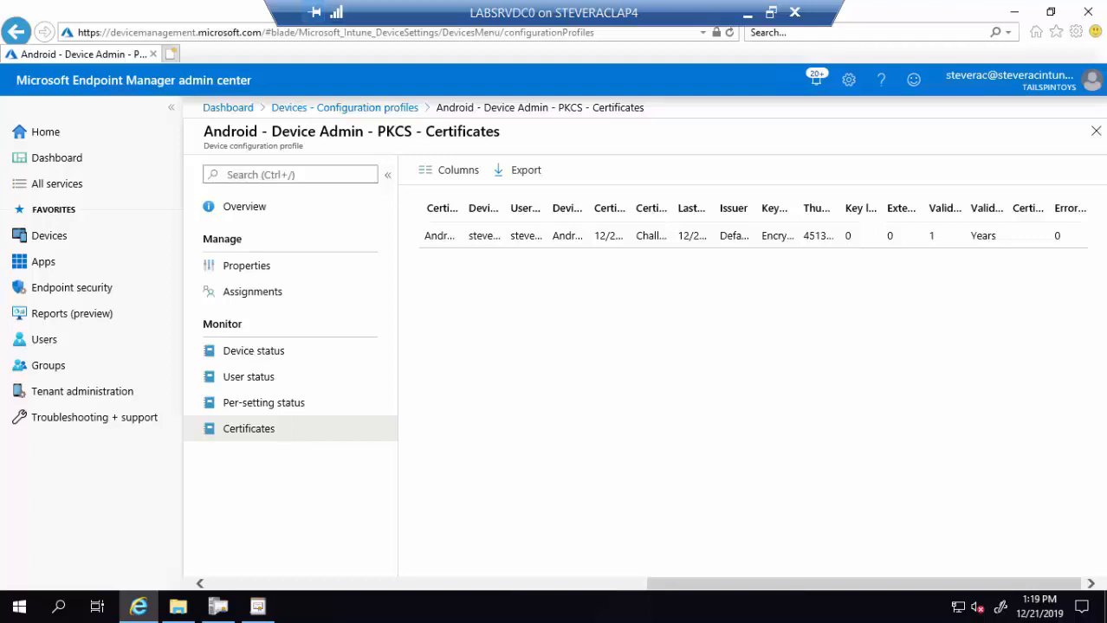
- Minimize the browser and browse File Explorer to Microsoft Intune > NDESConnectorSvc > Logs > Logs
left_click(1013, 17)
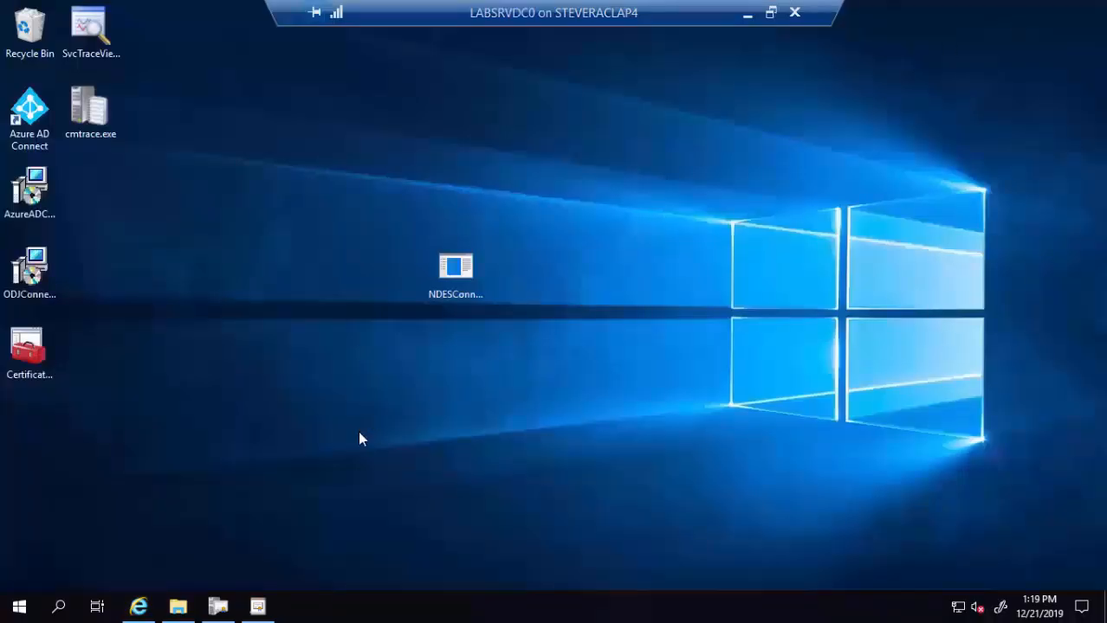
left_click(178, 606)
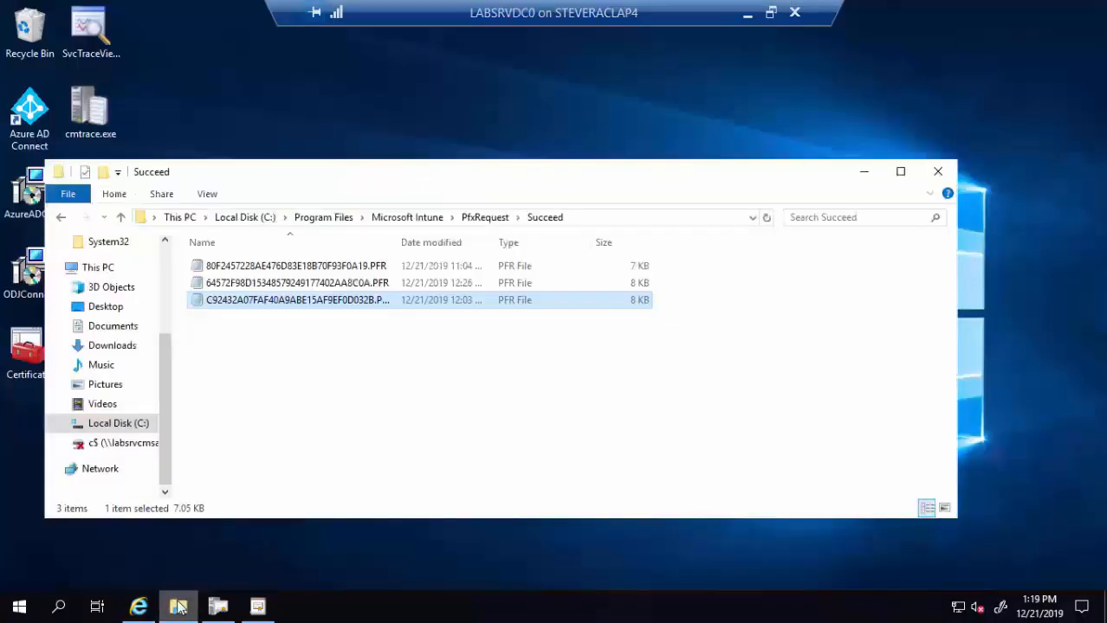
left_click(421, 223)
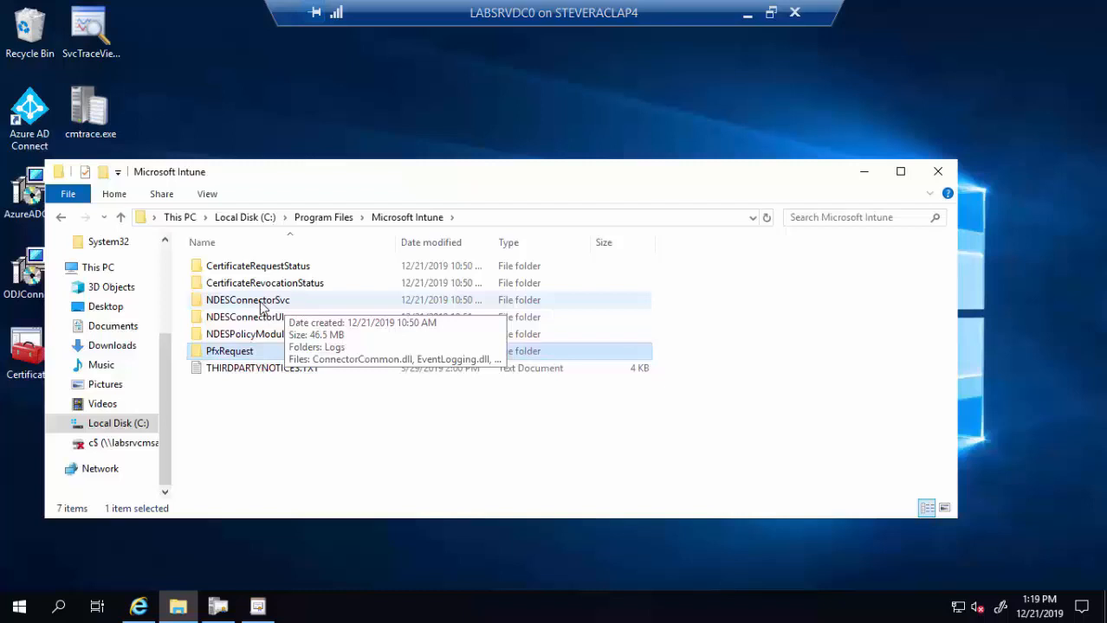
left_click(262, 305)
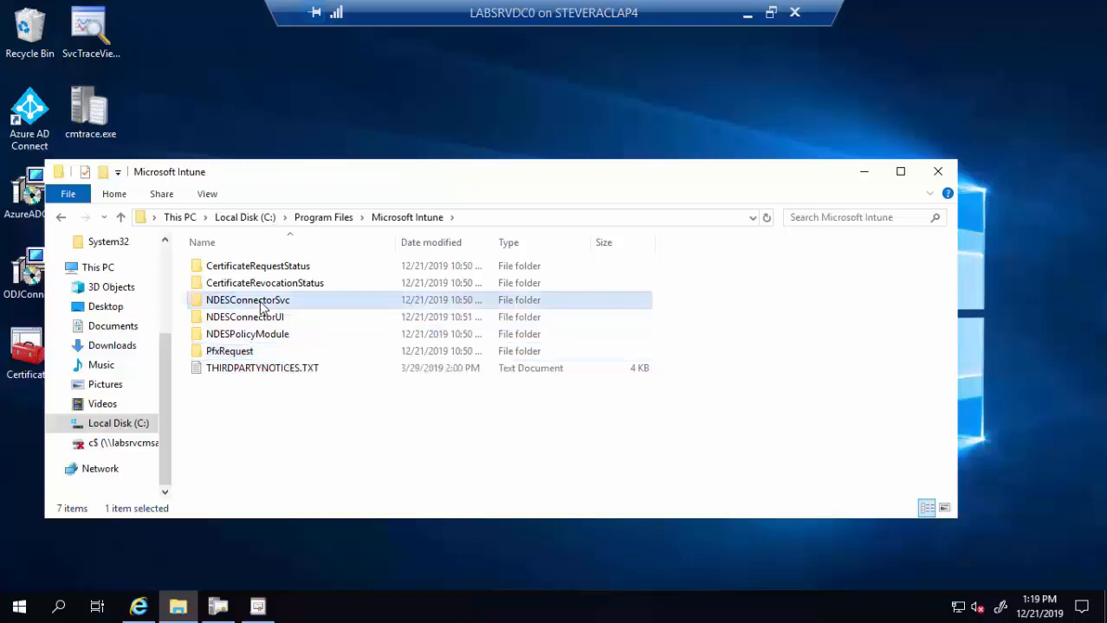
double_click(261, 305)
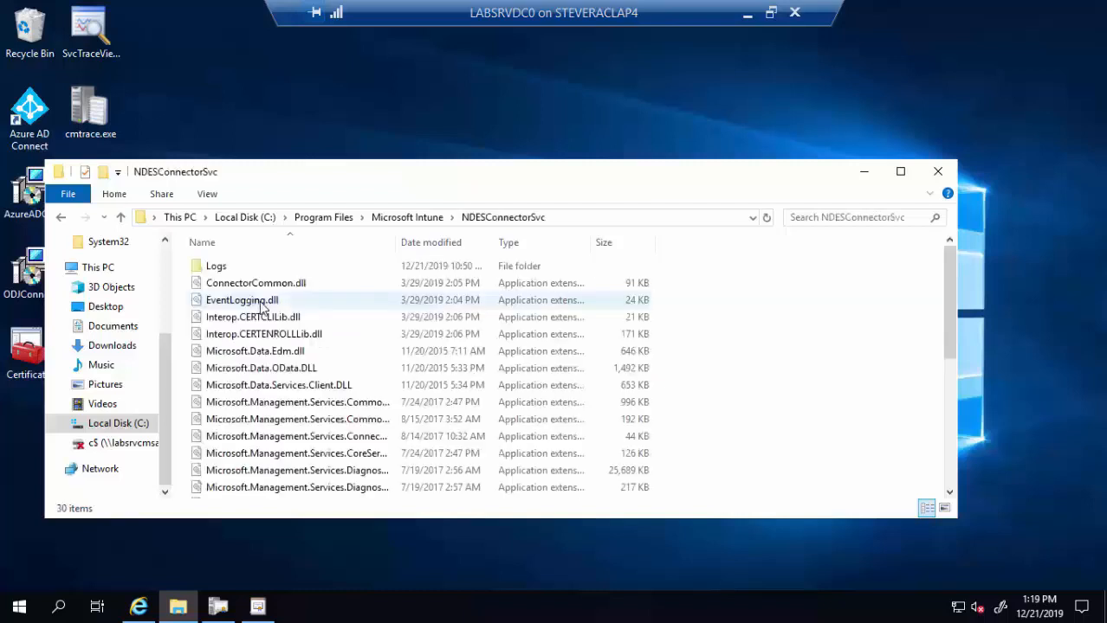
double_click(229, 266)
double_click(230, 267)
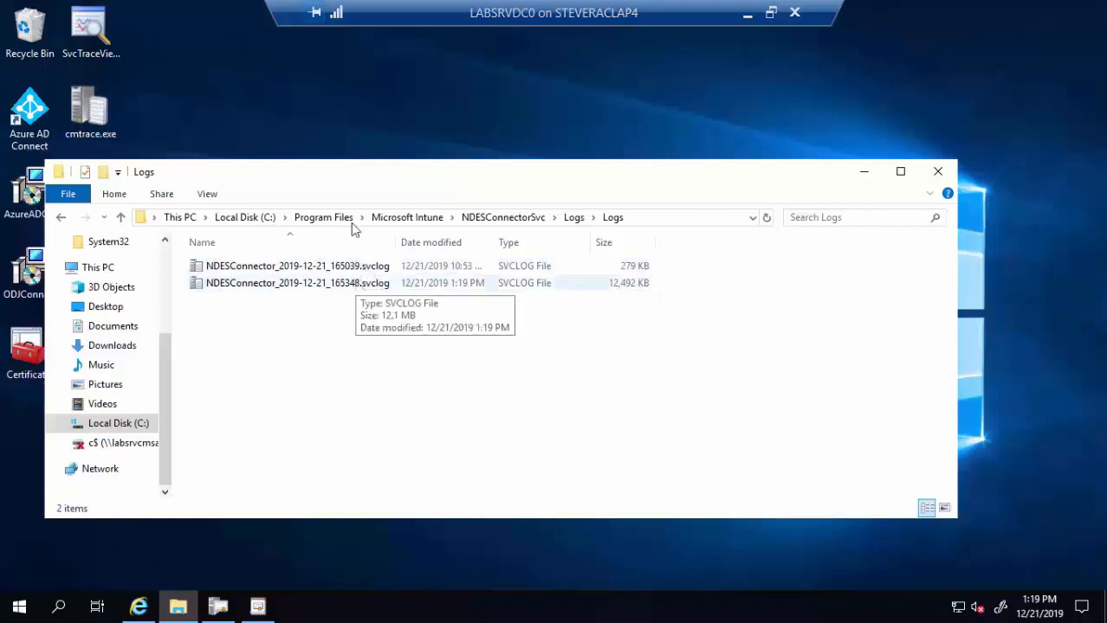
left_click_drag(442, 179, 627, 160)
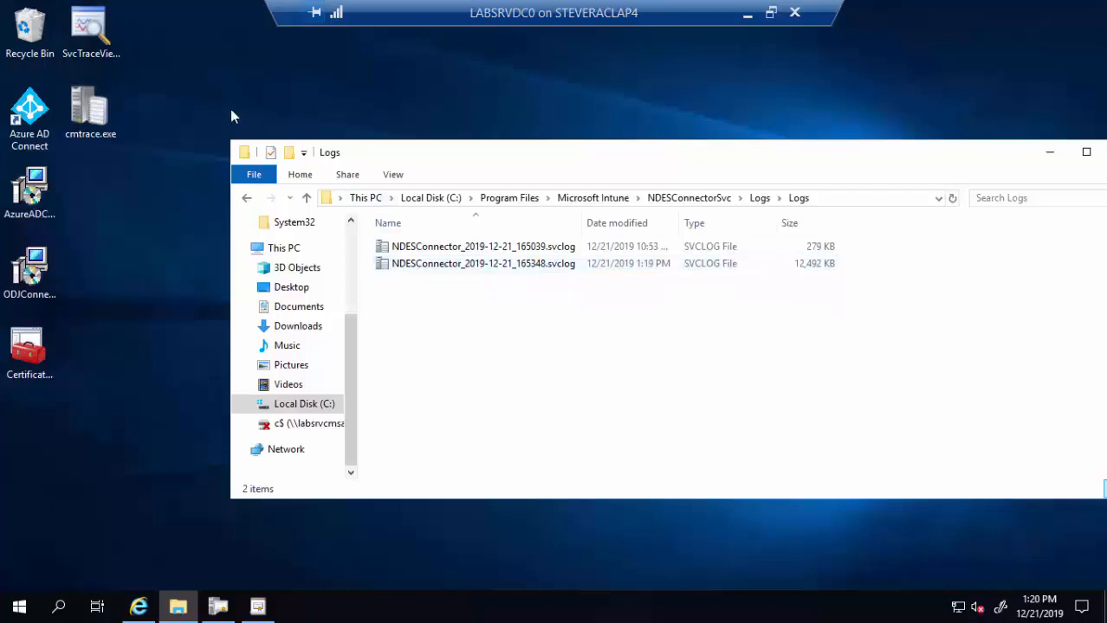
- Launch SvcTraceViewer and load the NDESConnector .svclog files into it from the Logs folder
left_click(86, 48)
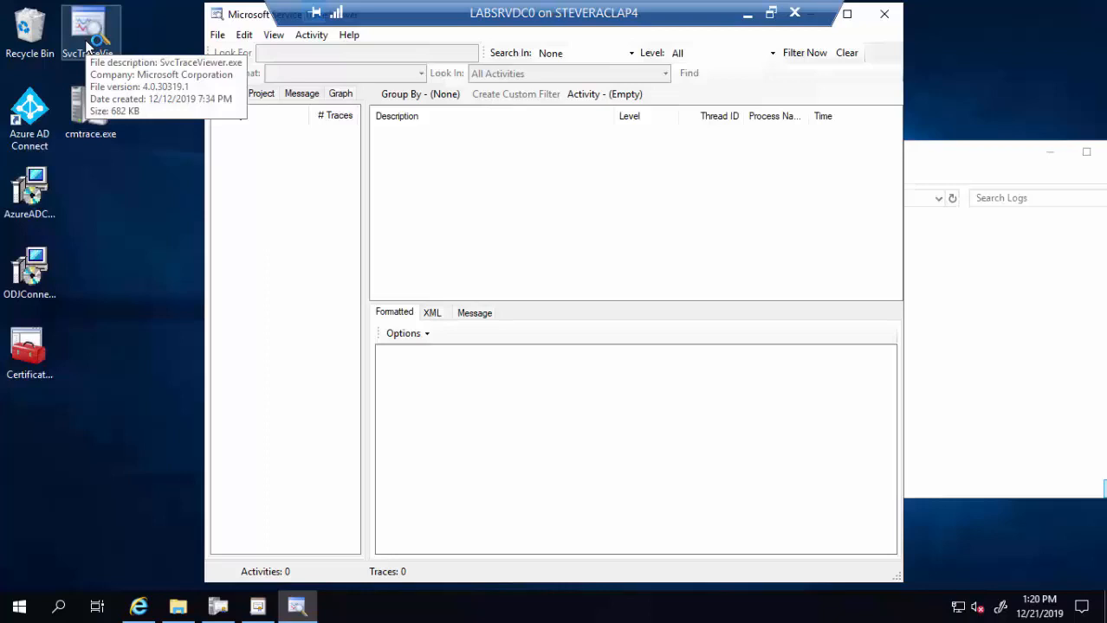
left_click(945, 163)
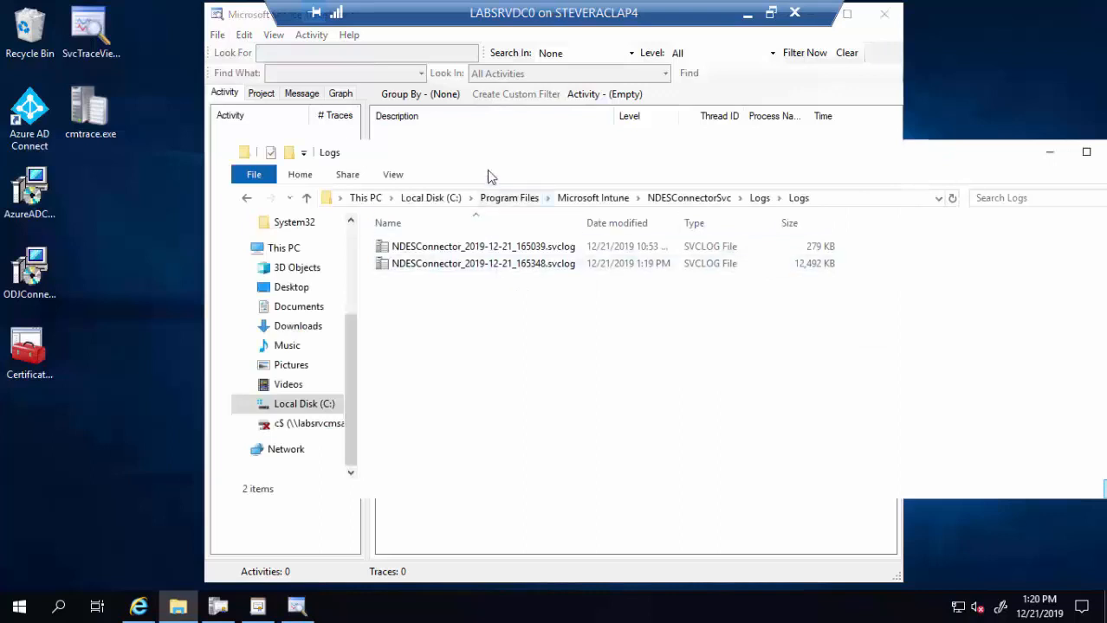
left_click_drag(487, 166, 511, 246)
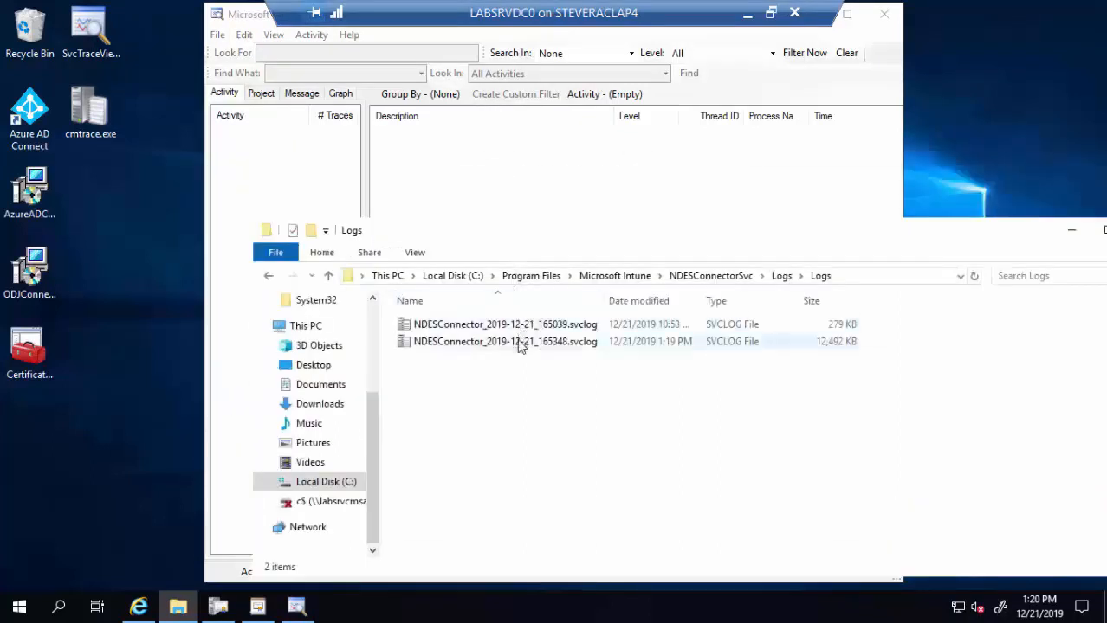
mouse_move(519, 344)
left_mouse_down()
mouse_move(350, 177)
mouse_move(314, 167)
left_mouse_up()
left_click(489, 329)
mouse_move(489, 328)
left_mouse_down()
mouse_move(299, 215)
mouse_move(278, 175)
mouse_move(277, 187)
mouse_move(491, 336)
left_mouse_up()
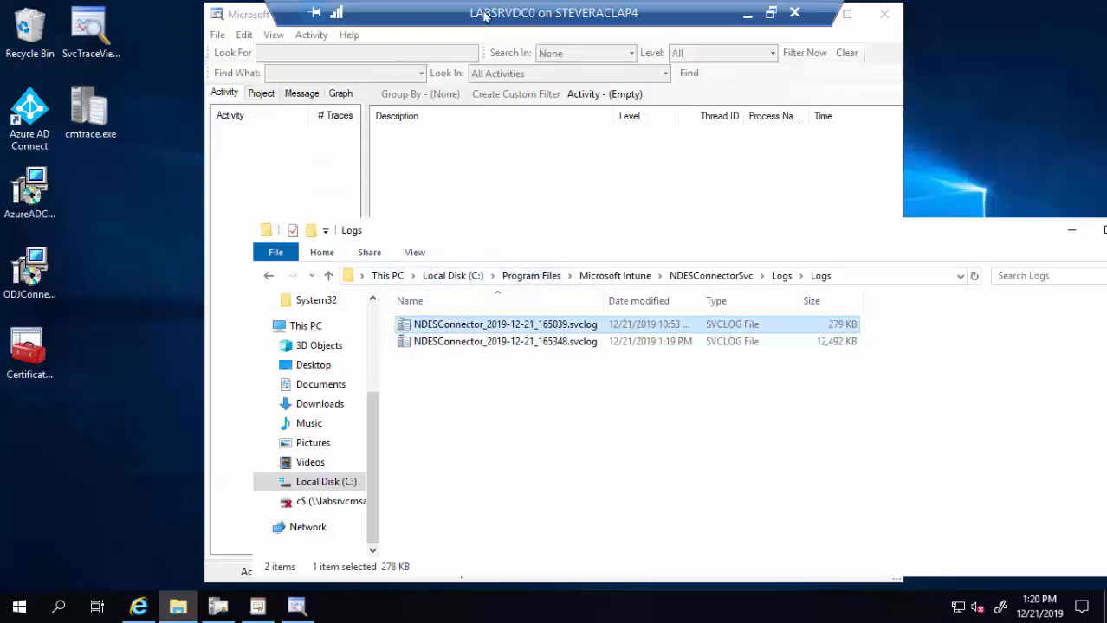
mouse_move(487, 316)
left_mouse_down()
mouse_move(494, 327)
mouse_move(284, 193)
left_mouse_up()
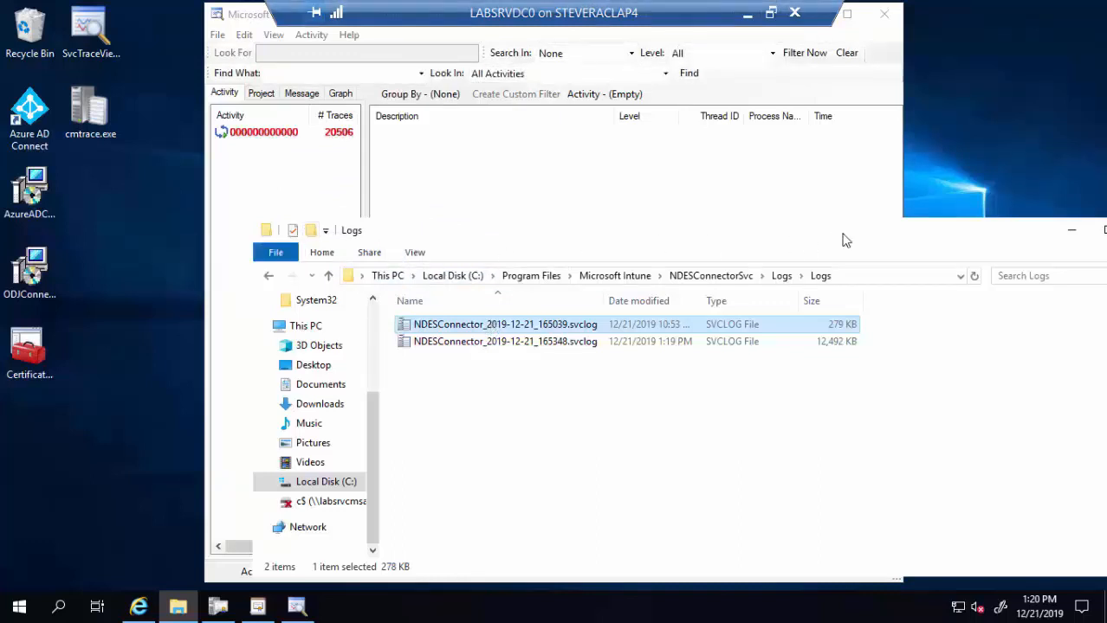
left_click(1072, 231)
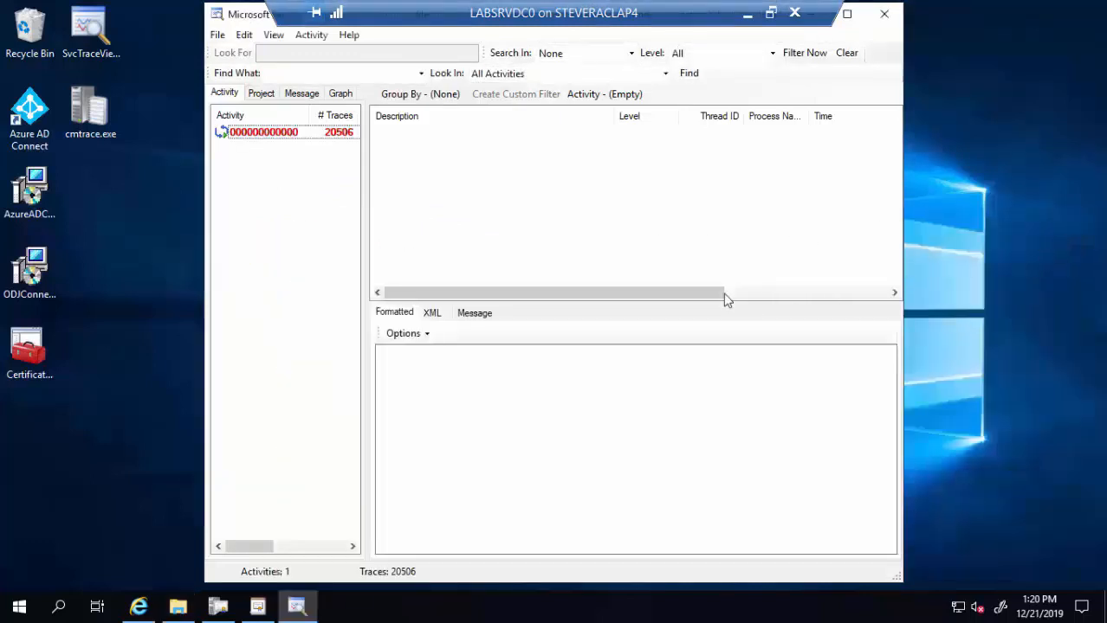
- Review the activity's 20,506 NDES Connector trace entries, then close the viewer
left_click(307, 135)
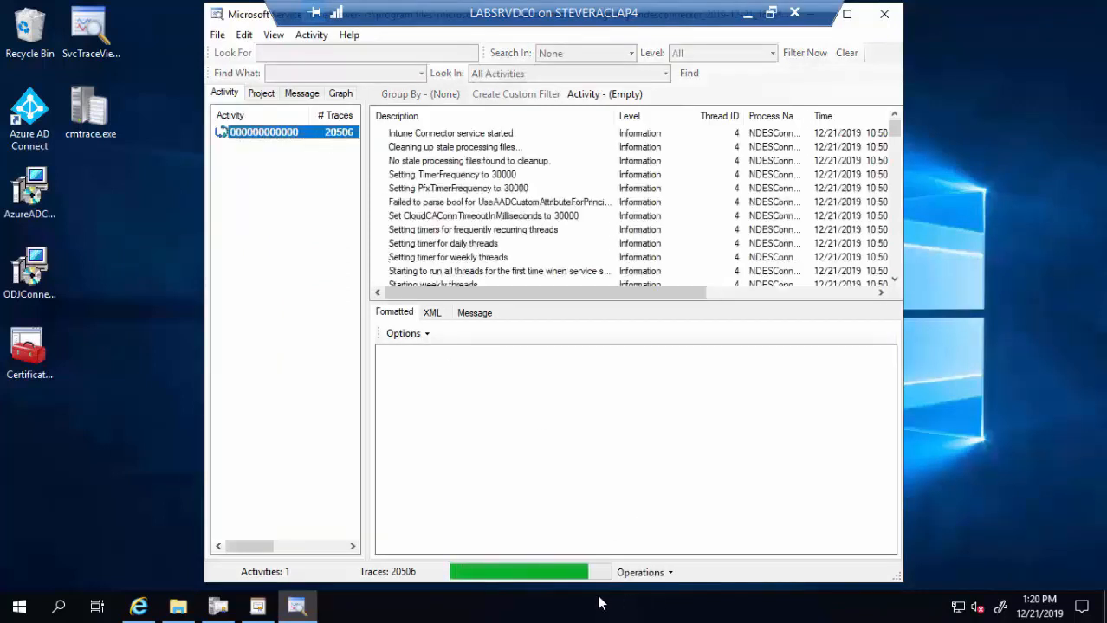
left_click(288, 134)
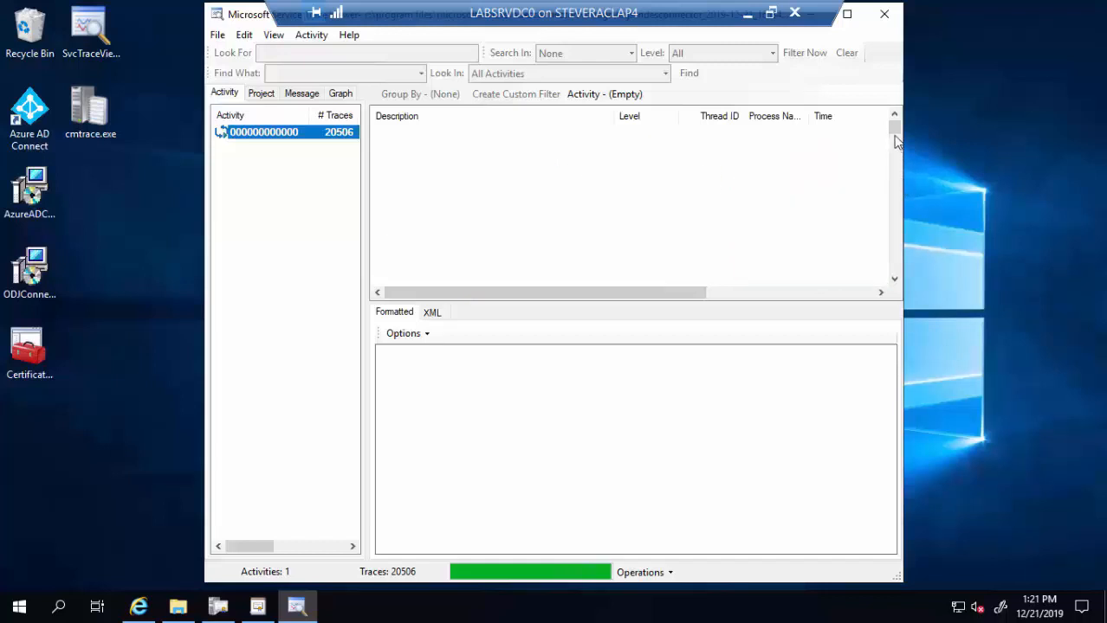
left_click_drag(897, 129, 901, 294)
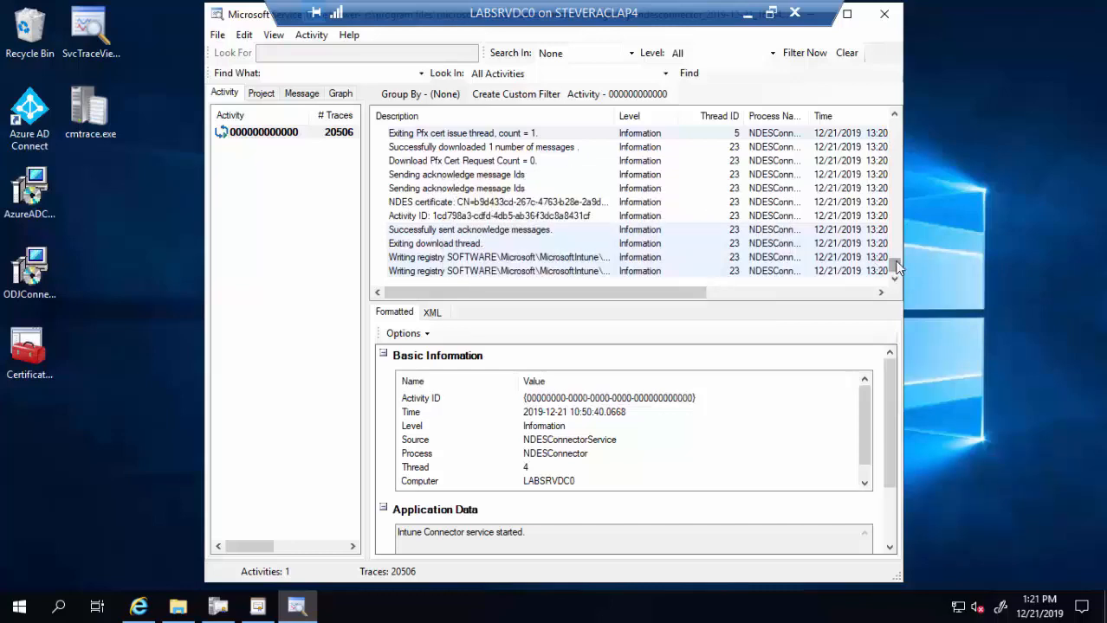
mouse_move(898, 270)
left_mouse_down()
mouse_move(894, 213)
mouse_move(893, 228)
mouse_move(878, 180)
left_mouse_up()
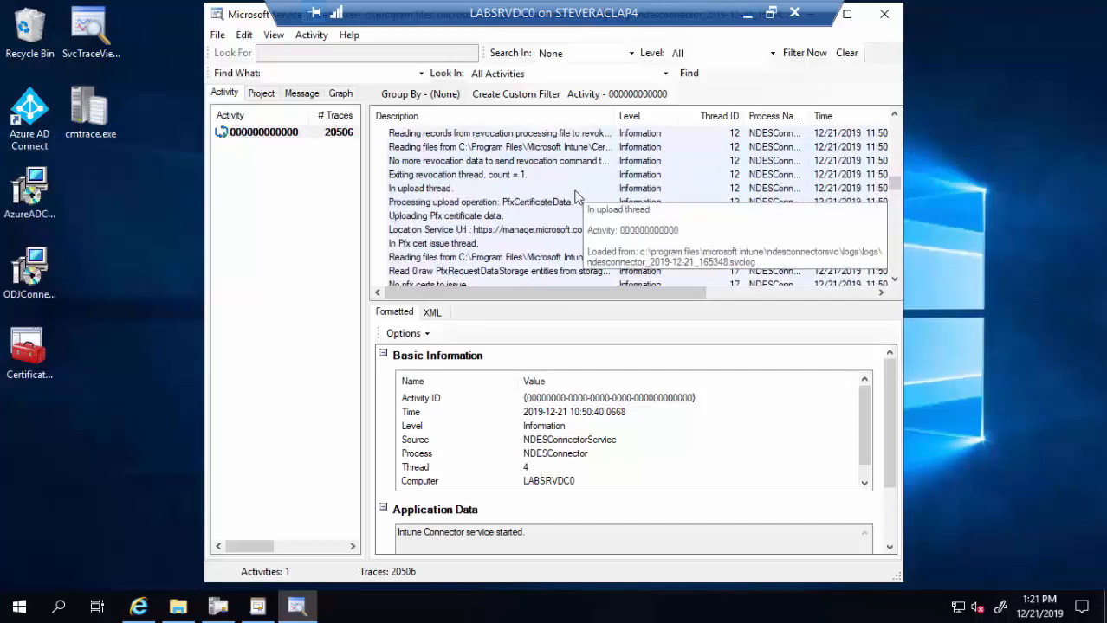
right_click(282, 139)
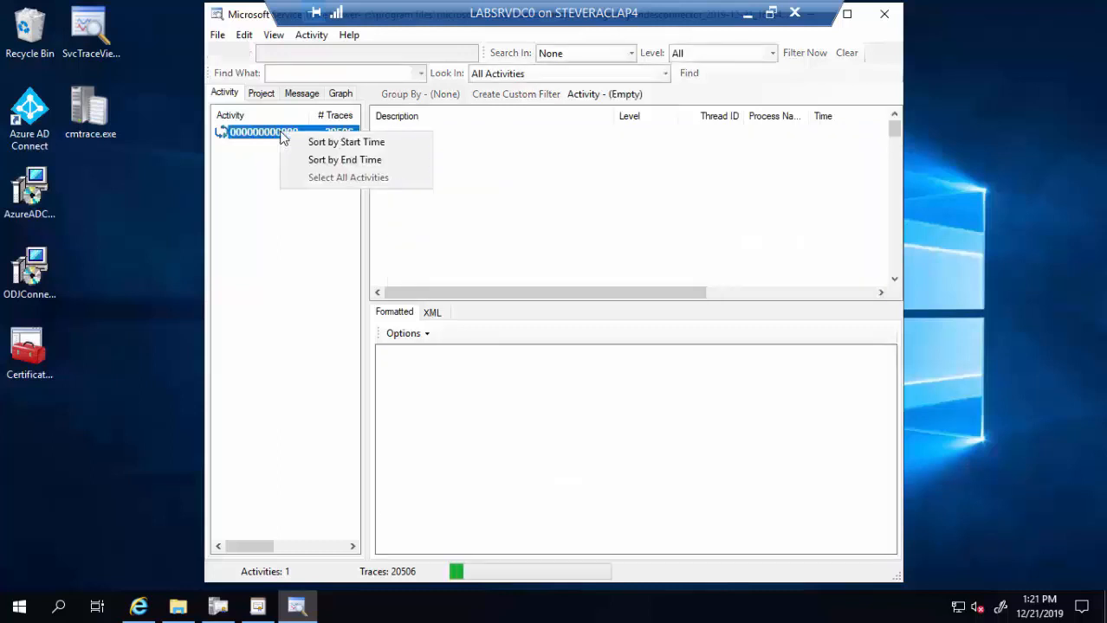
left_click(262, 135)
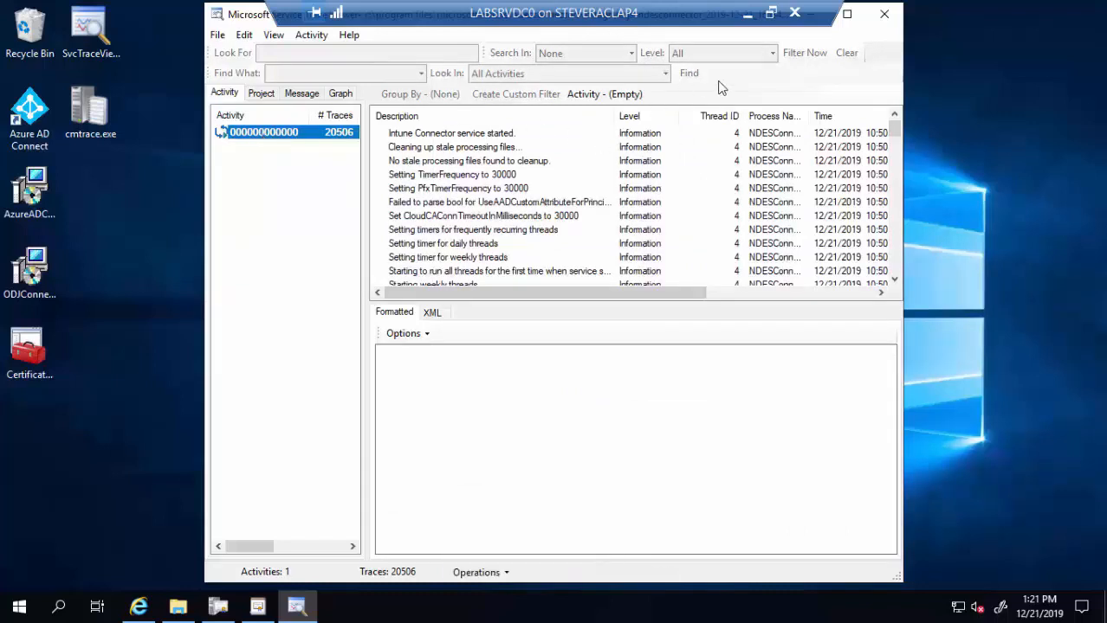
left_click(885, 16)
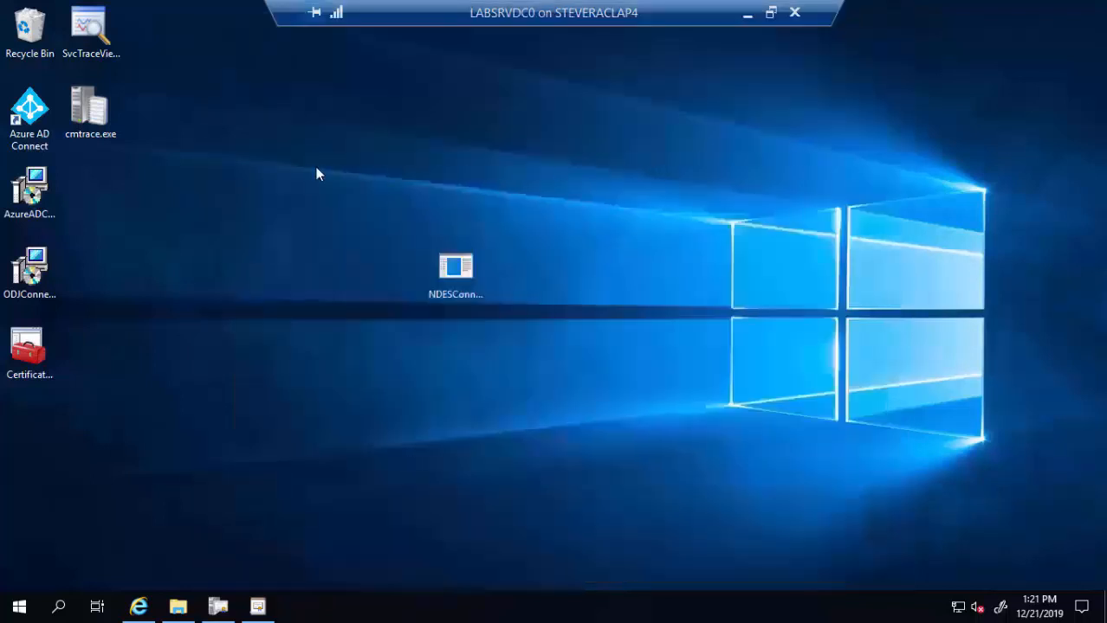
left_click(99, 34)
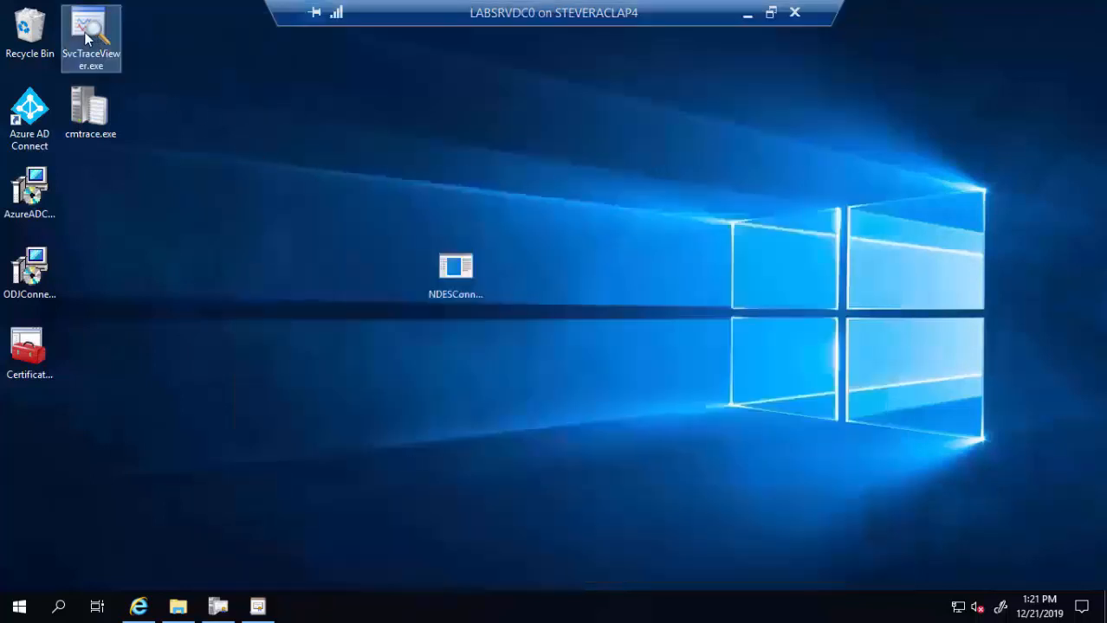
- Relaunch Service Trace Viewer and load the smaller NDESConnector log into it
double_click(87, 37)
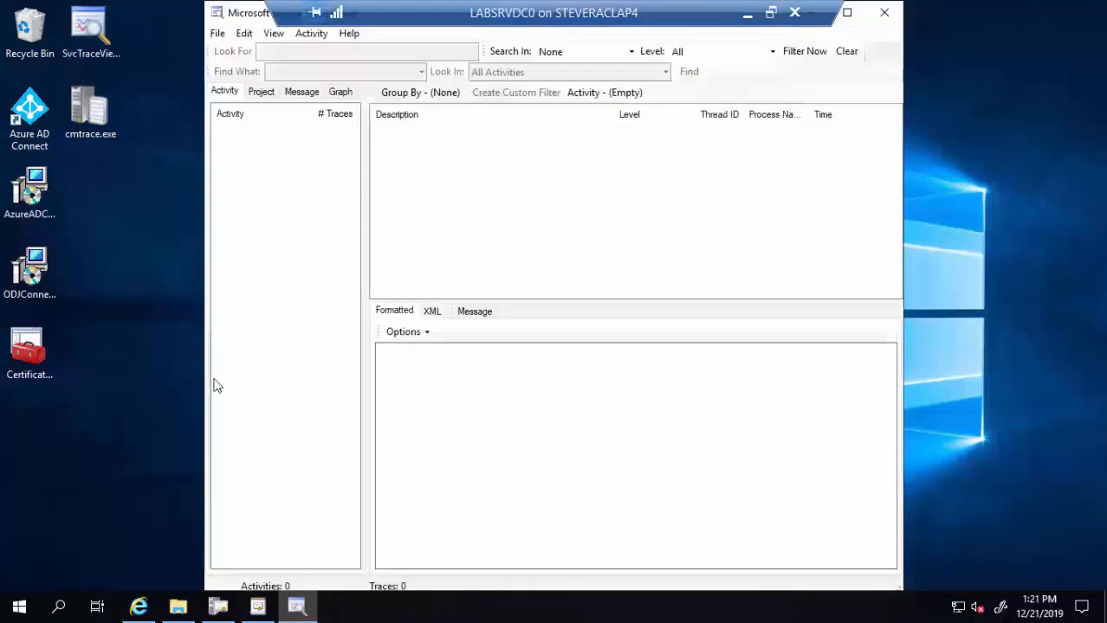
left_click(180, 607)
left_click_drag(524, 326, 292, 213)
left_click_drag(273, 174, 274, 174)
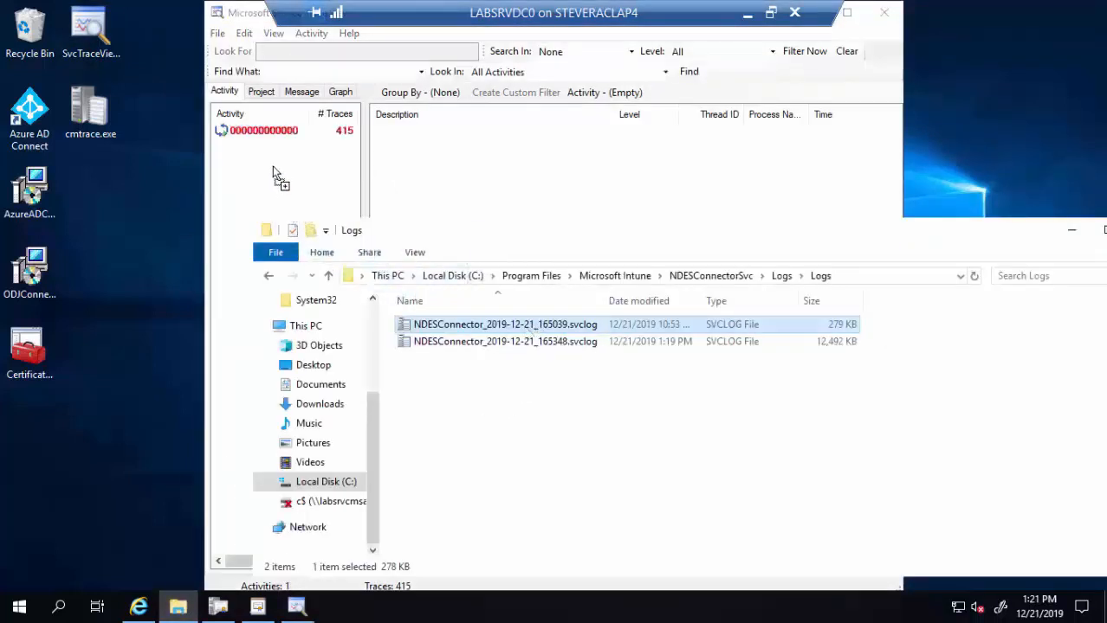
- Inspect the 415 traces, including a 'certificate could not be found' error, then close the viewer
left_click(318, 131)
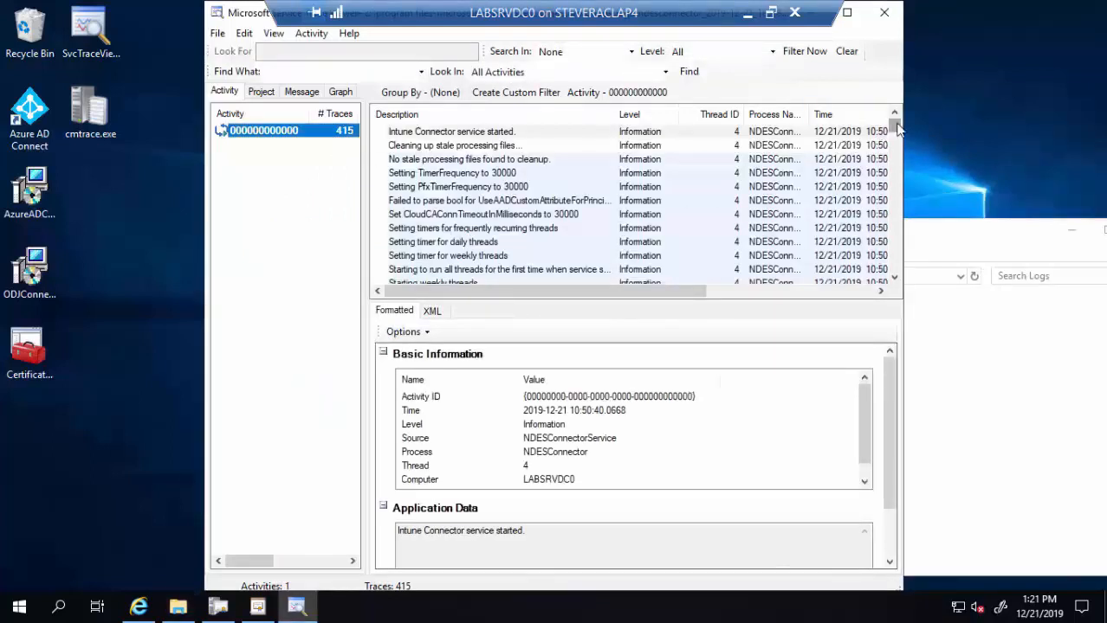
scroll(896, 128, "down", 5)
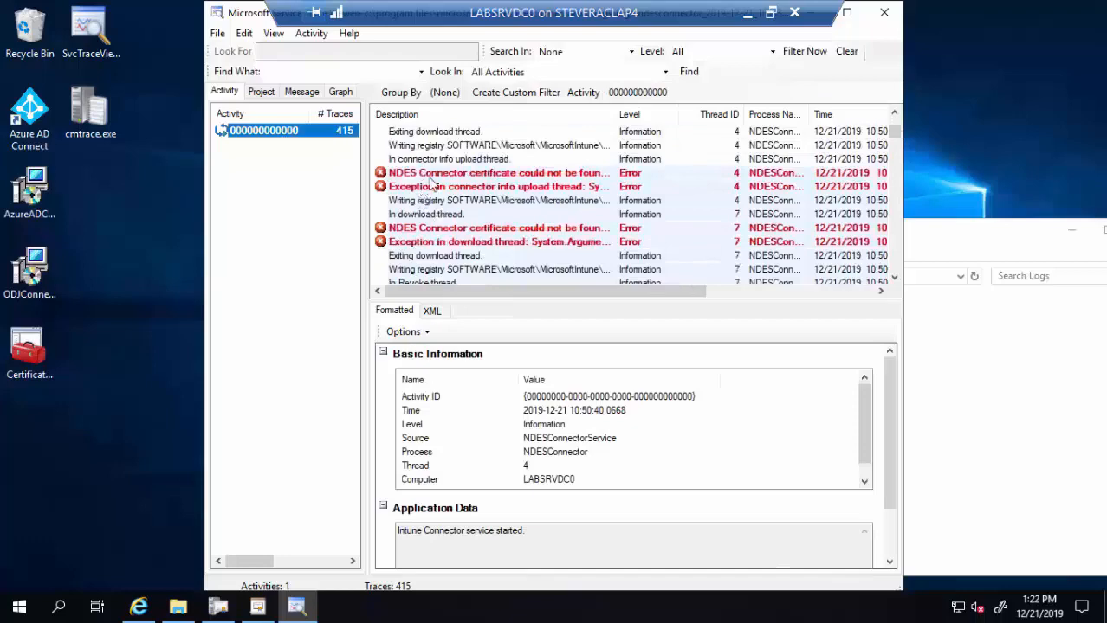
left_click(430, 175)
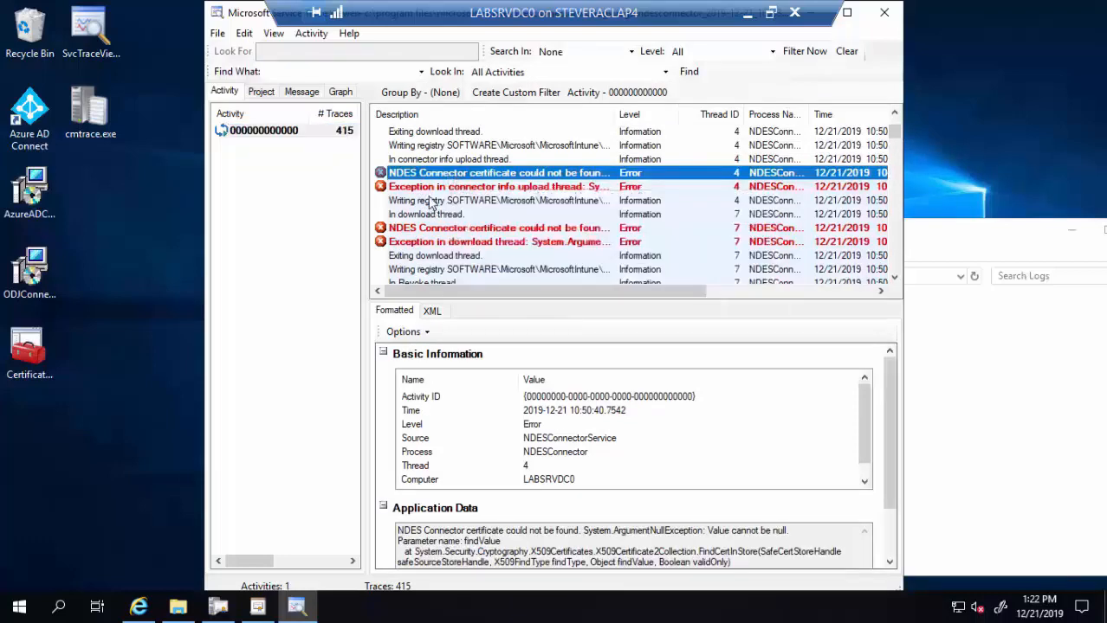
left_click(430, 201)
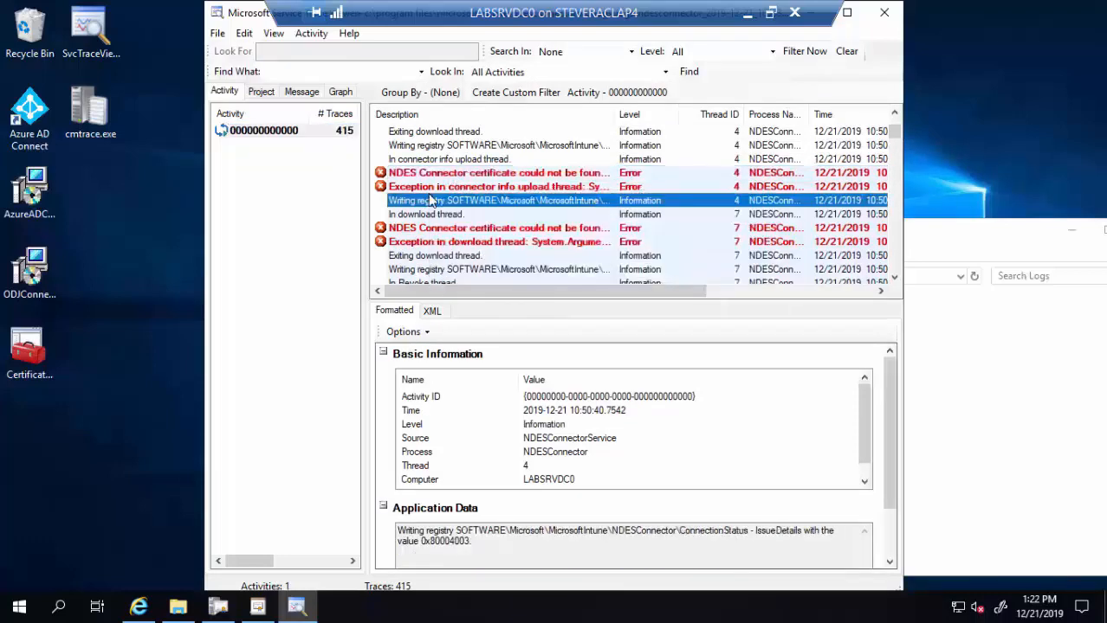
left_click(882, 15)
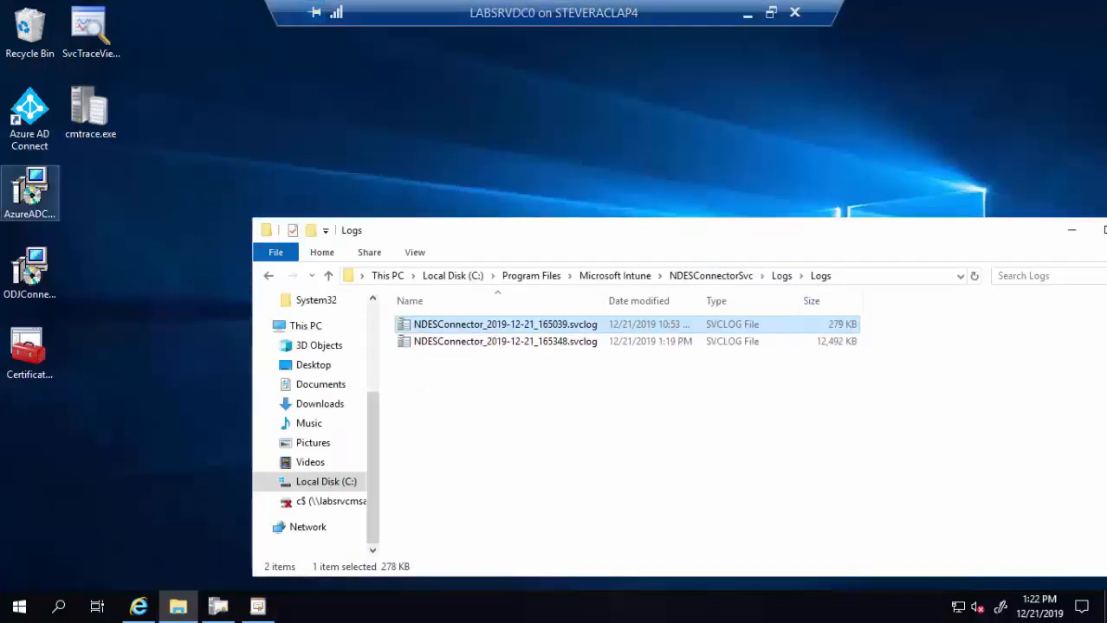
left_click(639, 277)
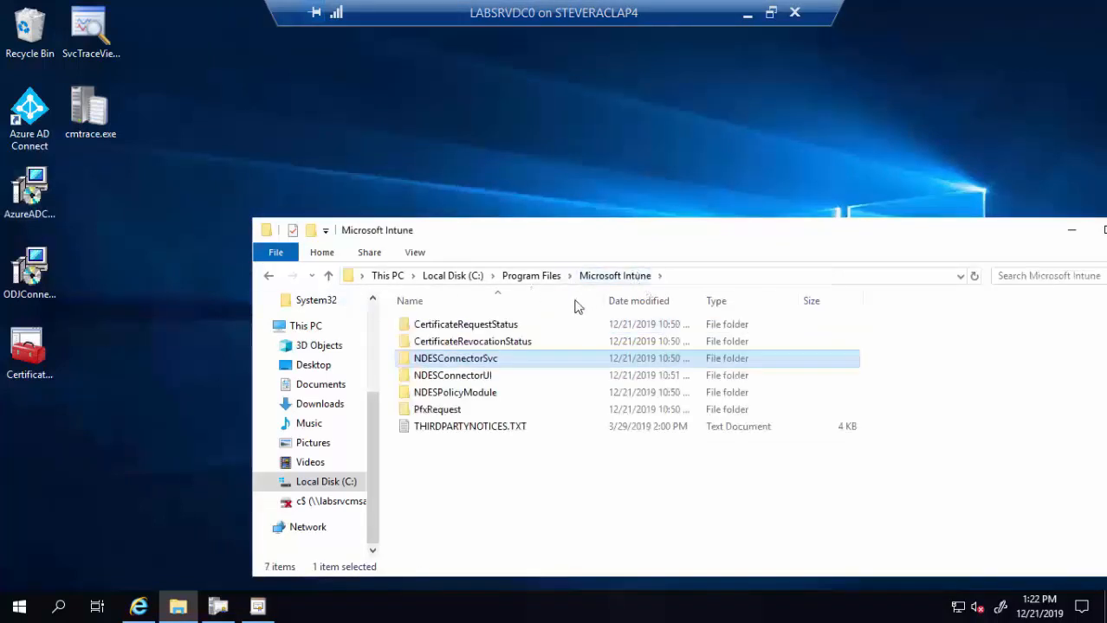
double_click(439, 416)
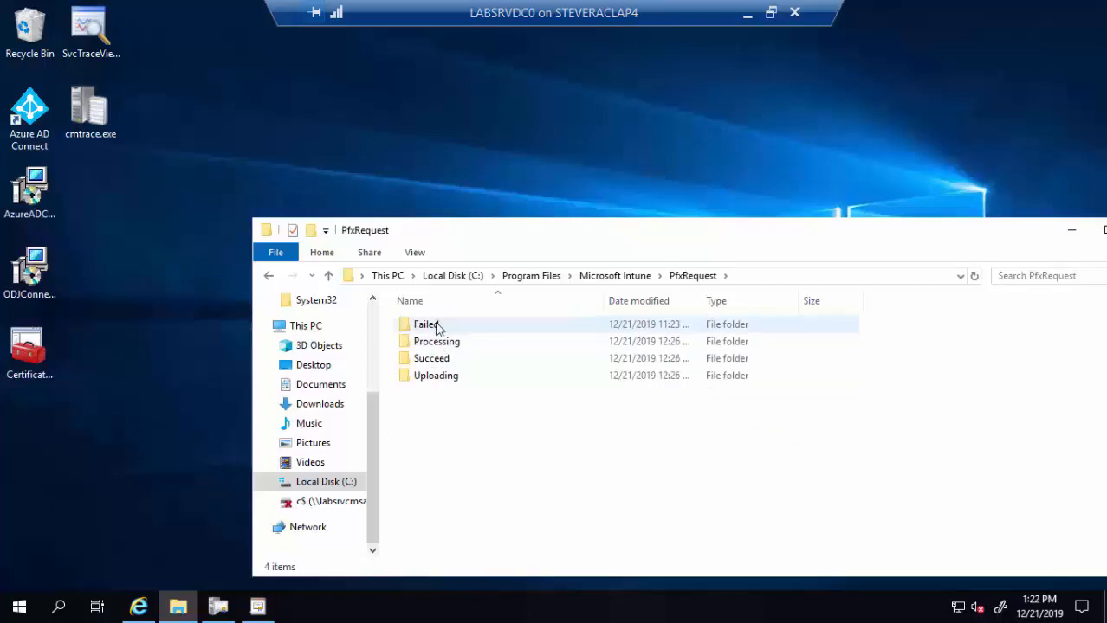
double_click(437, 325)
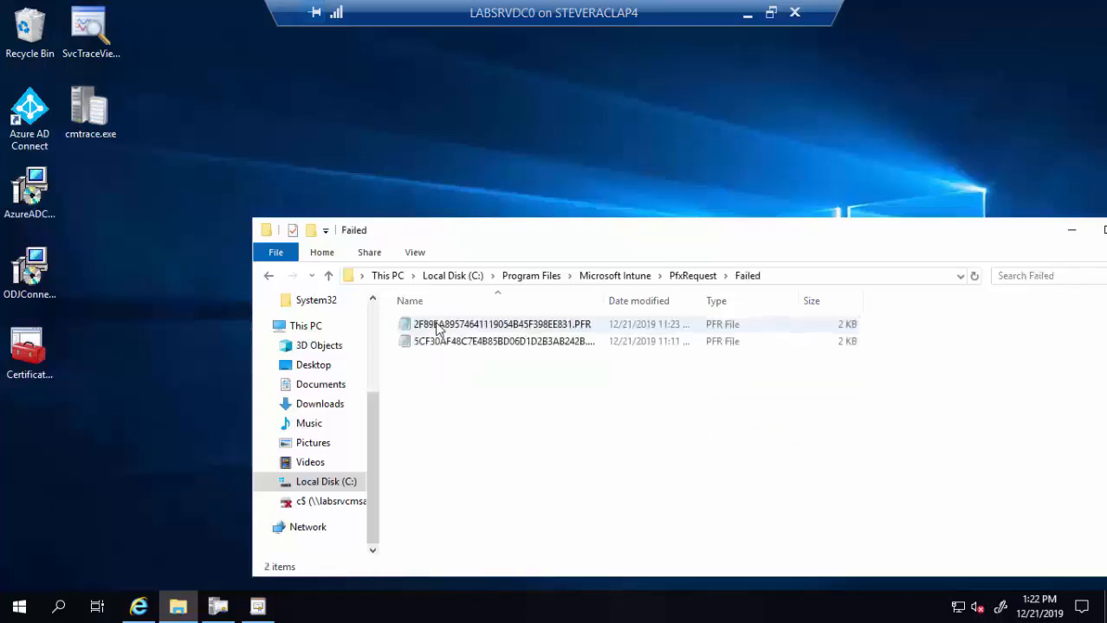
double_click(482, 326)
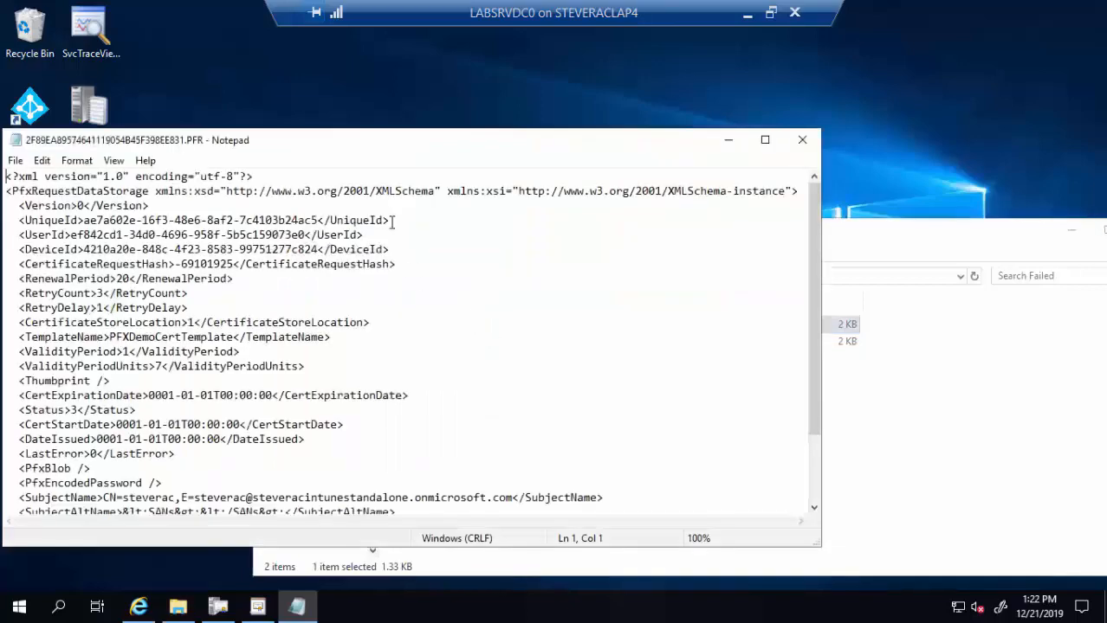
left_click_drag(547, 109, 567, 110)
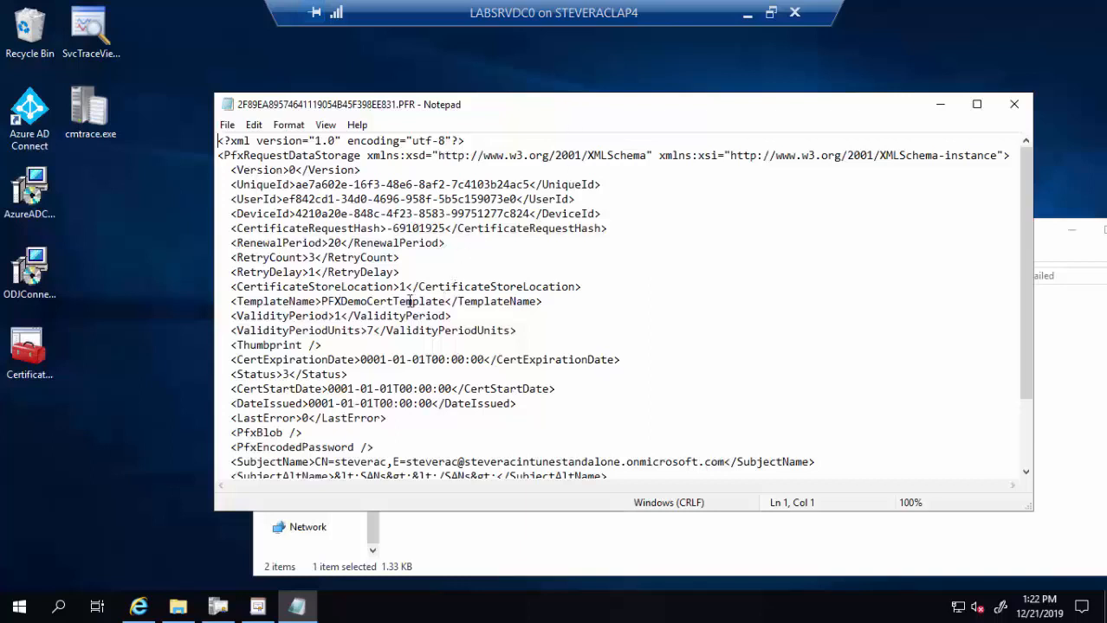
- Highlight its TemplateName, LastError, Status and IssueAttempt lines, then close Notepad
left_click_drag(470, 301, 302, 303)
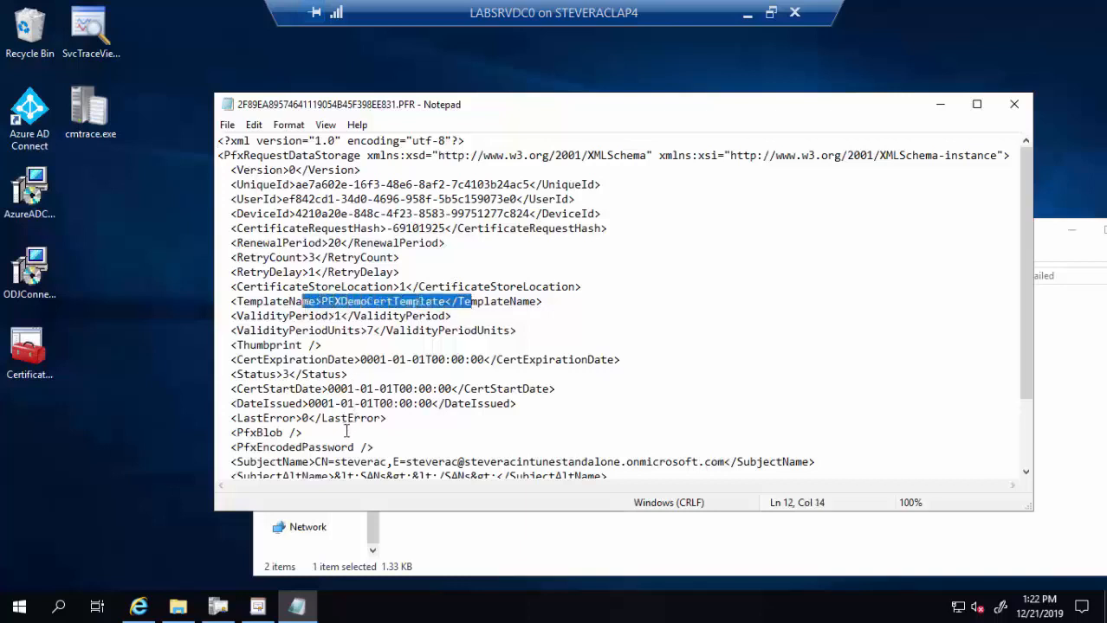
left_click_drag(353, 419, 271, 419)
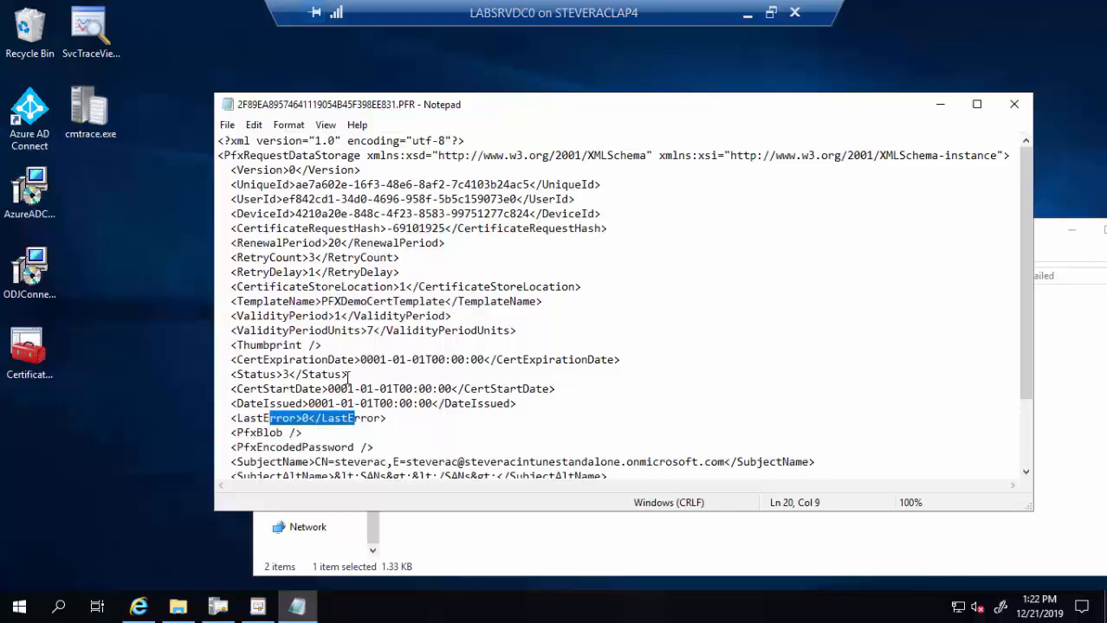
left_click_drag(347, 375, 226, 376)
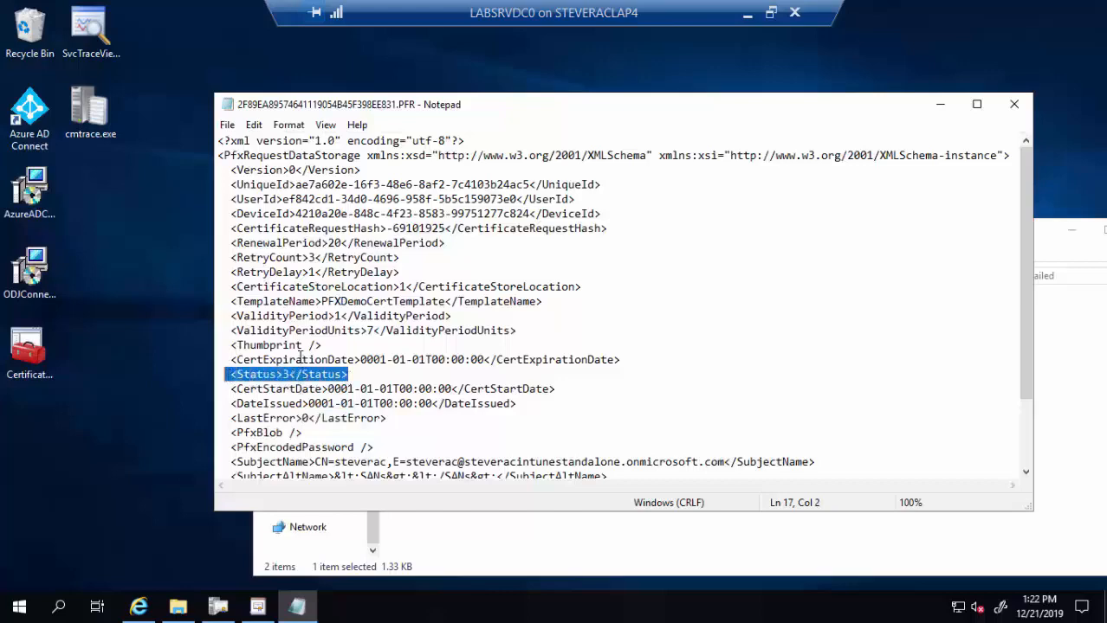
left_click_drag(300, 359, 626, 349)
scroll(645, 326, "down", 2)
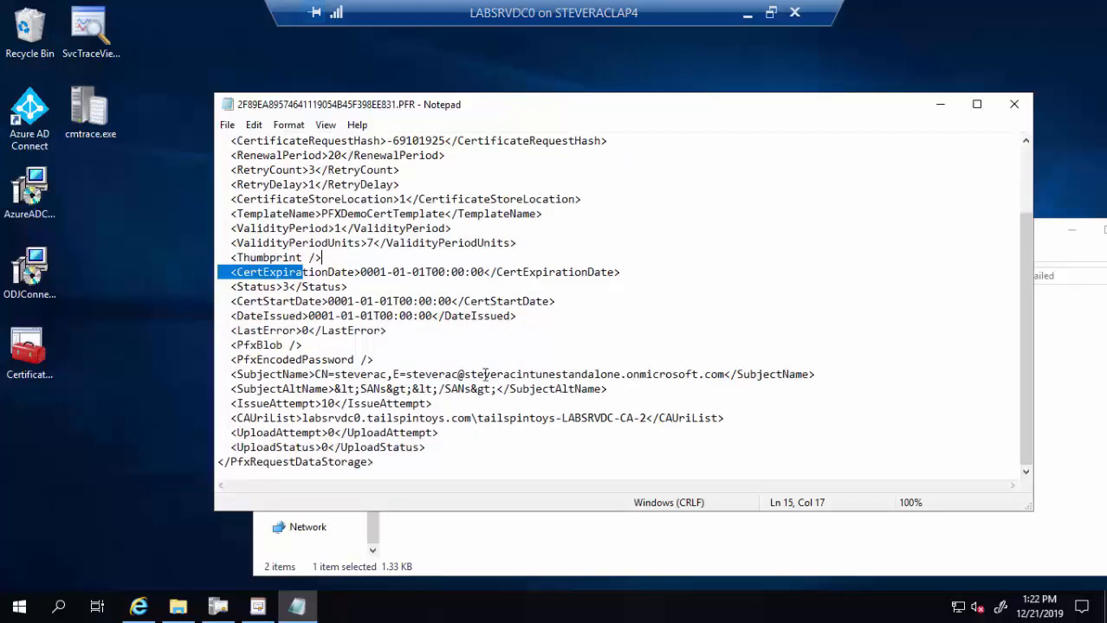
left_click_drag(463, 405, 232, 400)
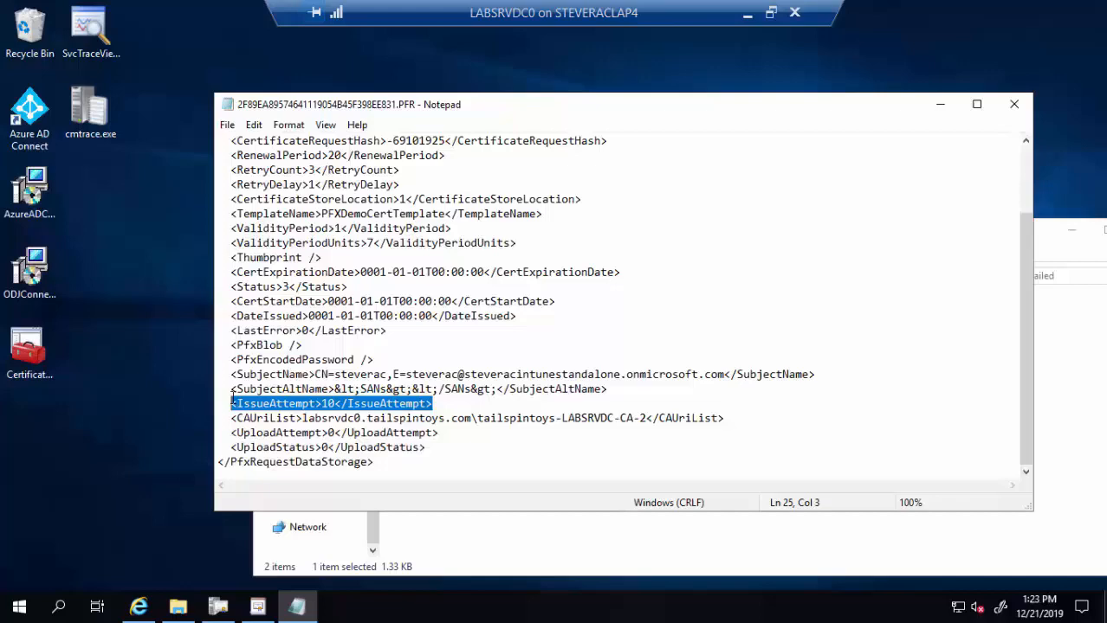
scroll(423, 359, "up", 2)
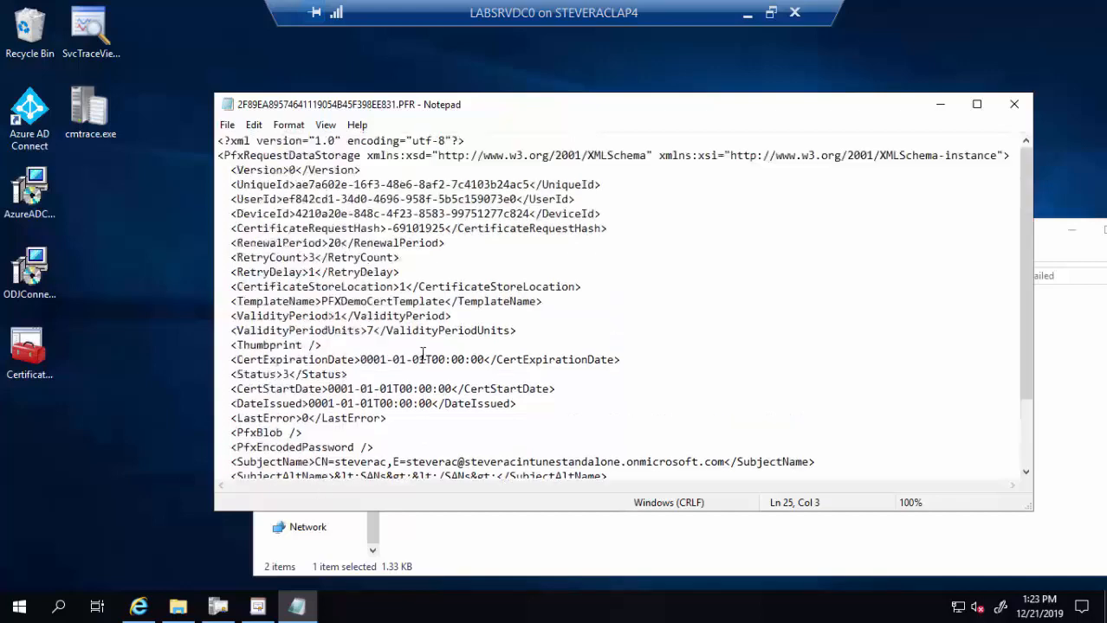
left_click(1014, 104)
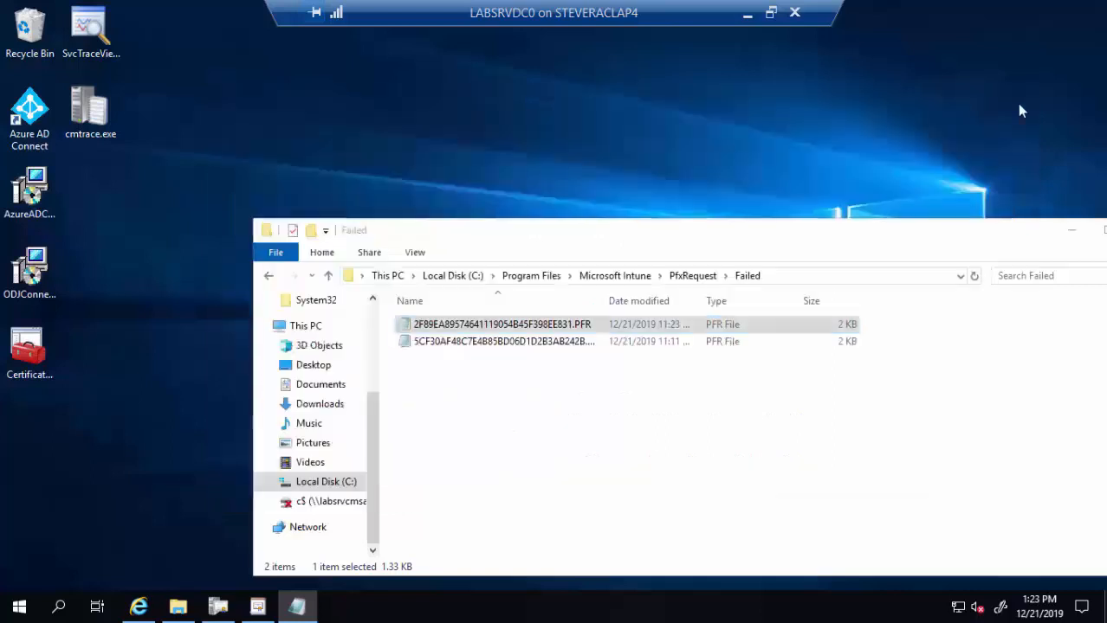
left_click(689, 275)
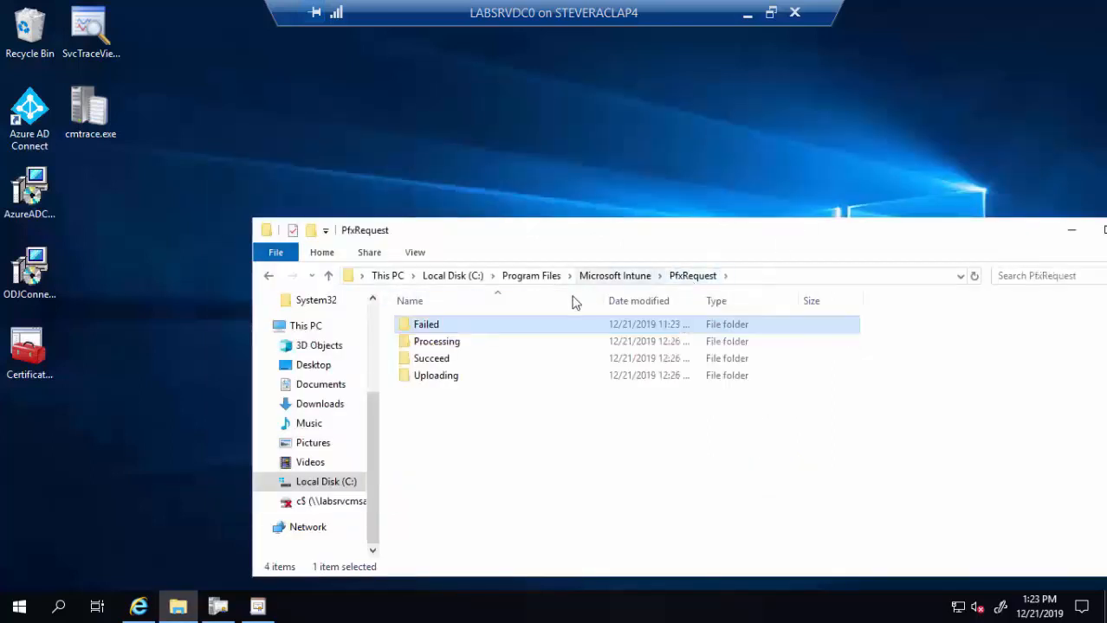
double_click(448, 346)
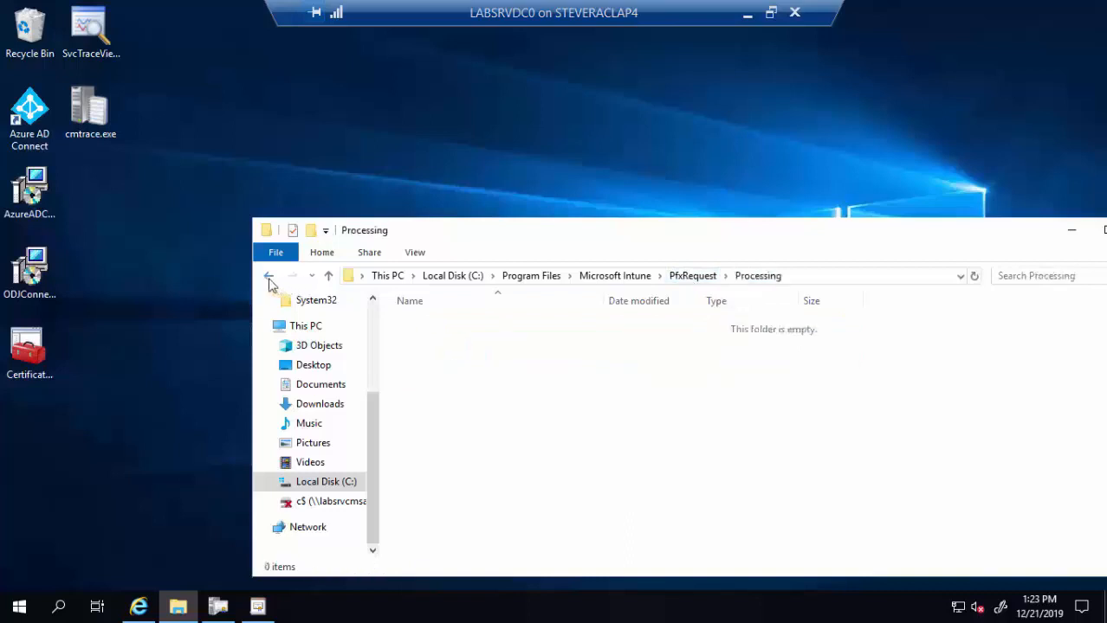
left_click(268, 276)
double_click(435, 384)
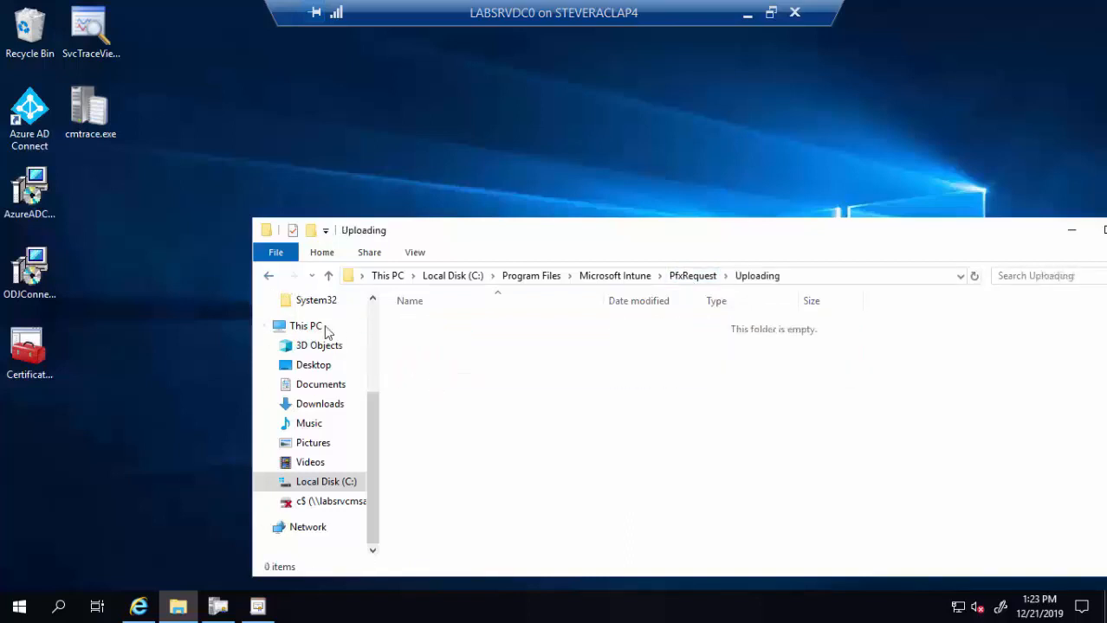
left_click(269, 275)
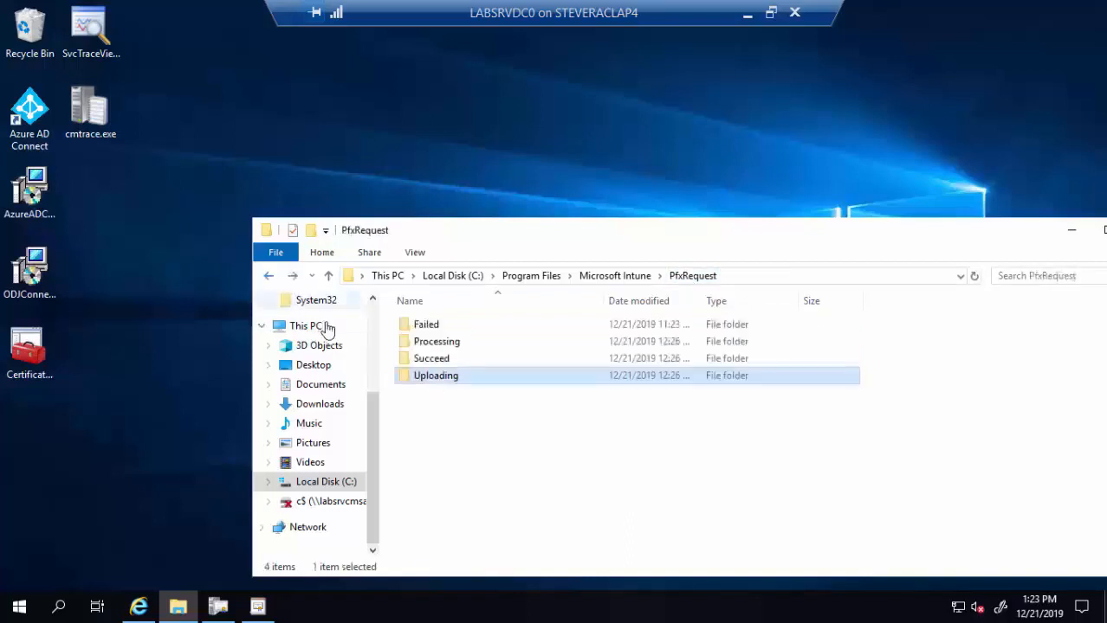
double_click(433, 359)
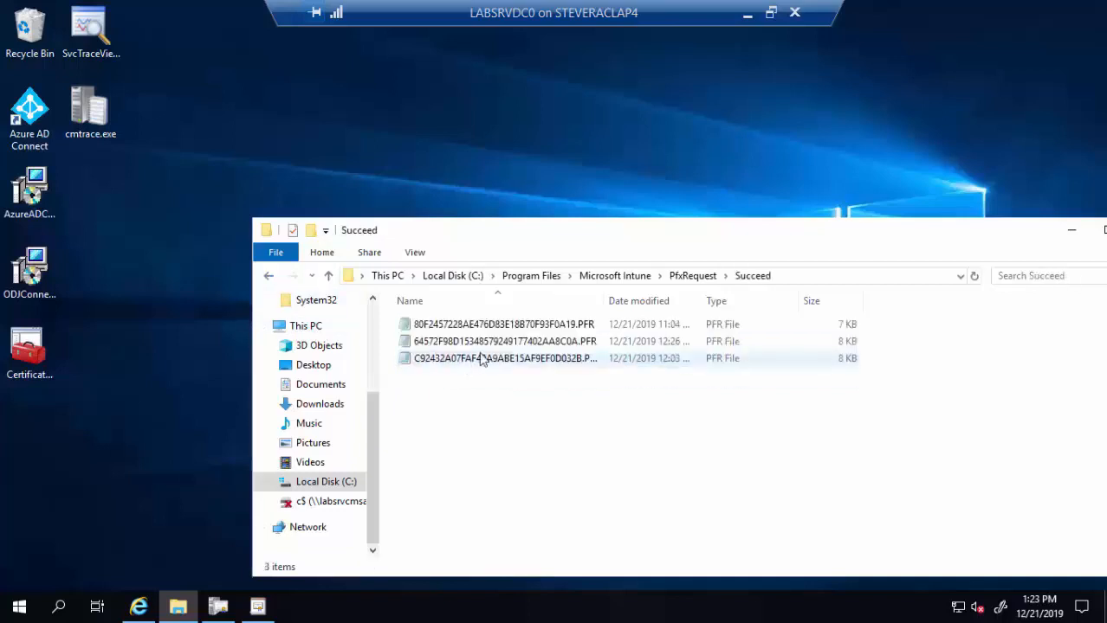
double_click(535, 341)
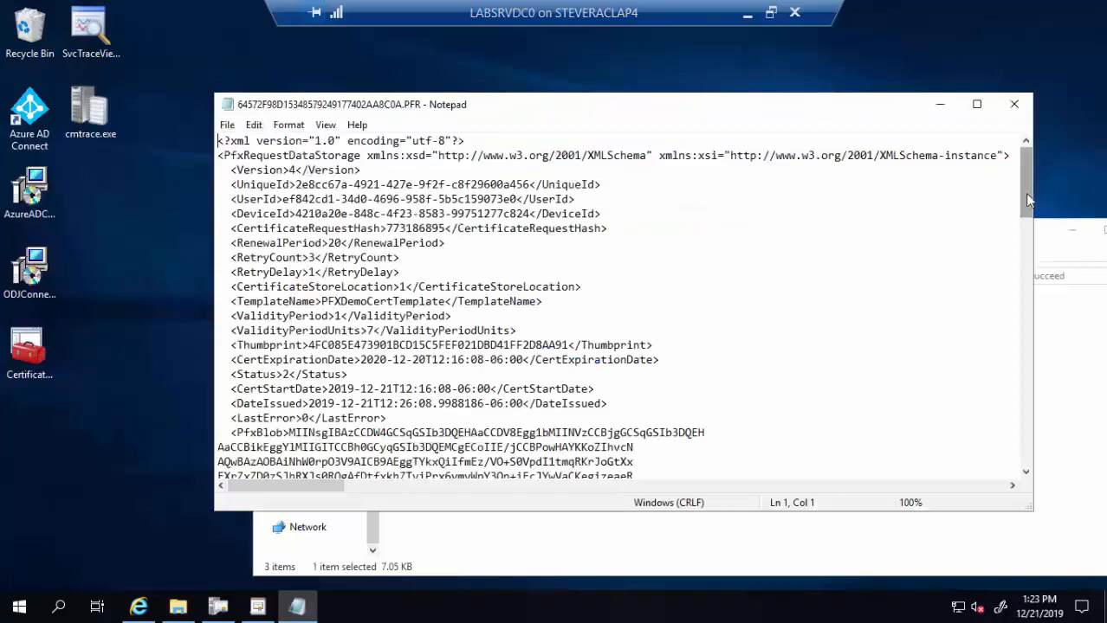
- Highlight its CertSerialNumber and Thumbprint values, then close Notepad and File Explorer
left_click_drag(1027, 200, 1025, 462)
left_click_drag(460, 452, 216, 431)
left_click_drag(346, 389, 471, 391)
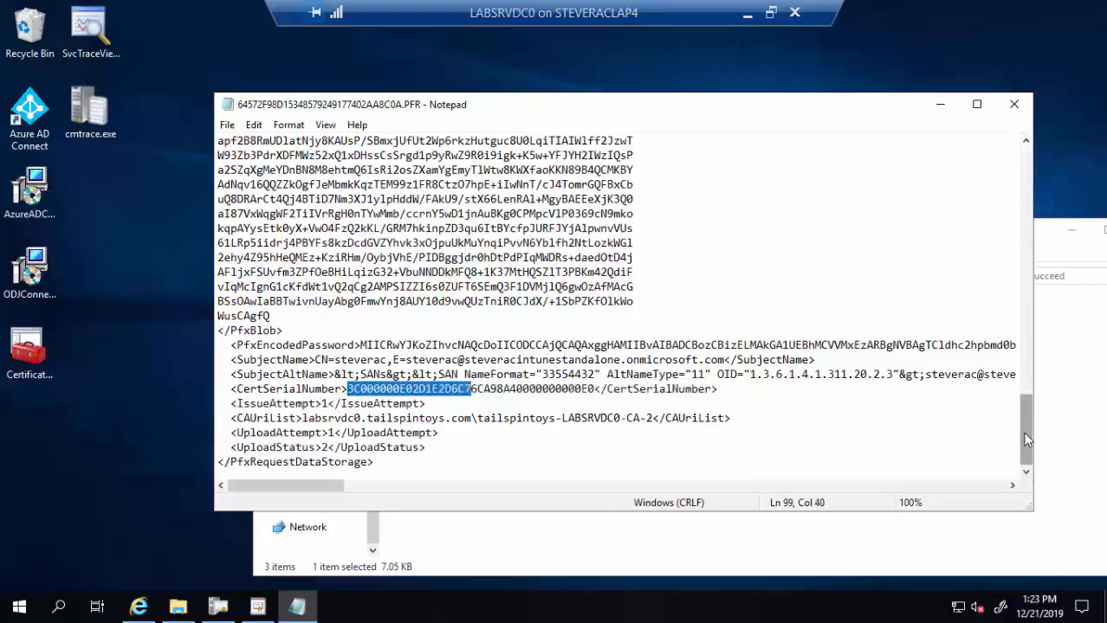
left_click_drag(1025, 440, 977, 176)
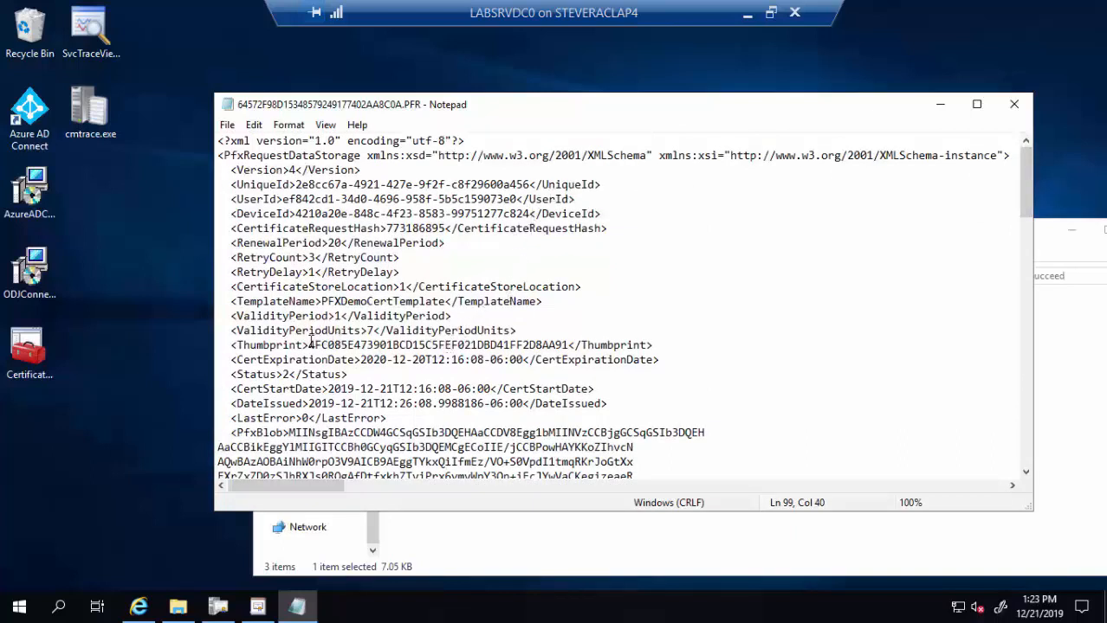
left_click_drag(309, 344, 523, 365)
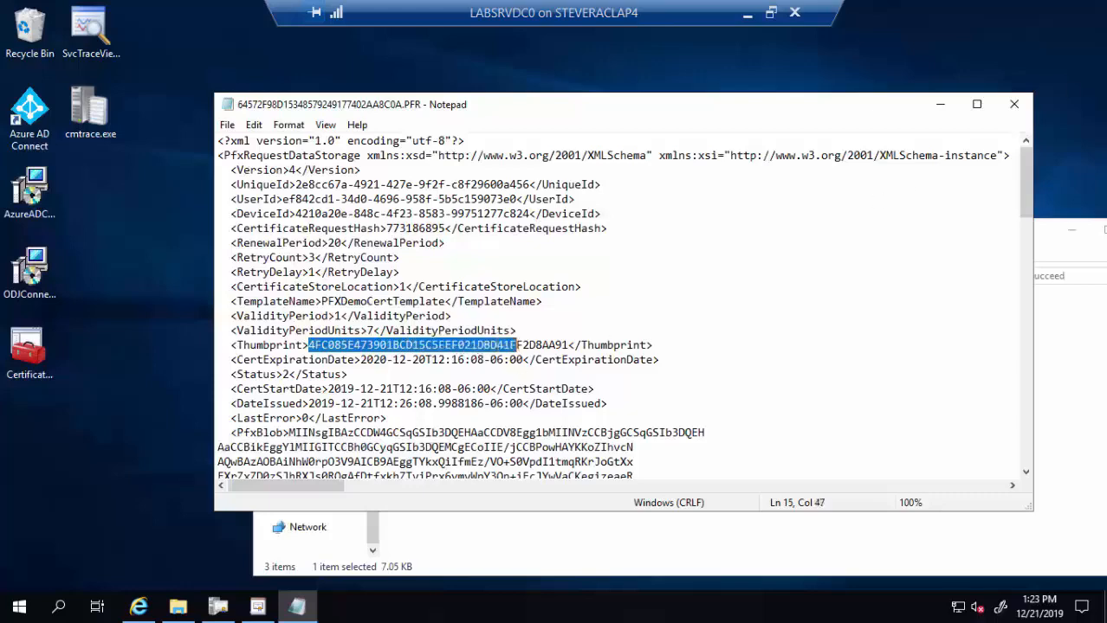
left_click(1014, 104)
left_click_drag(892, 230, 820, 203)
left_click(955, 201)
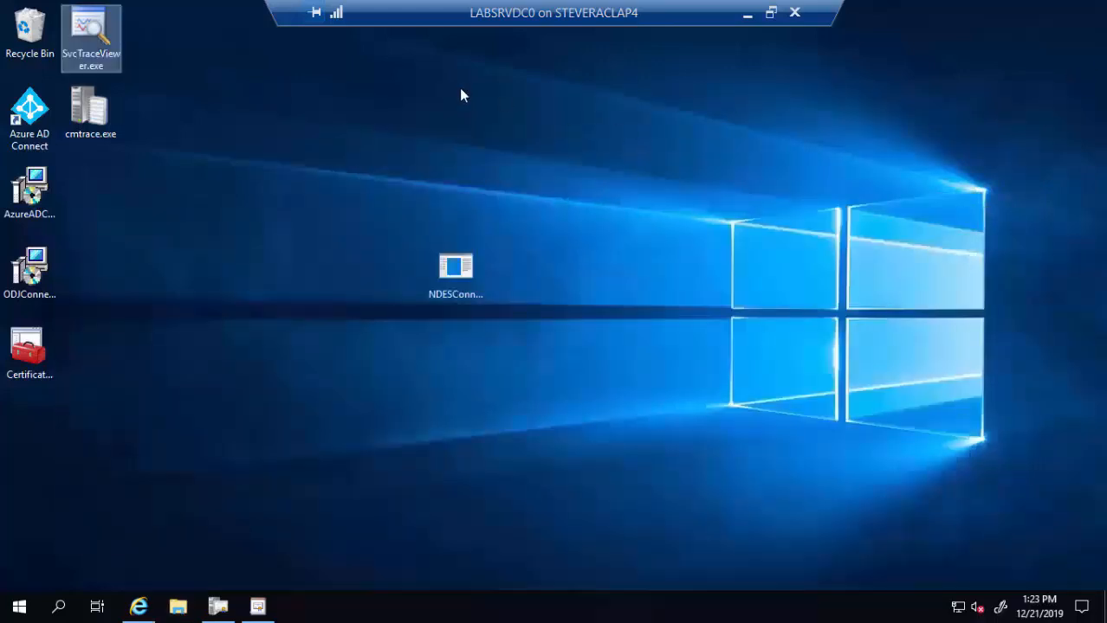
- Minimize the Remote Desktop session and return to the Certificates and Intune – Tips and Tricks slide
left_click(749, 16)
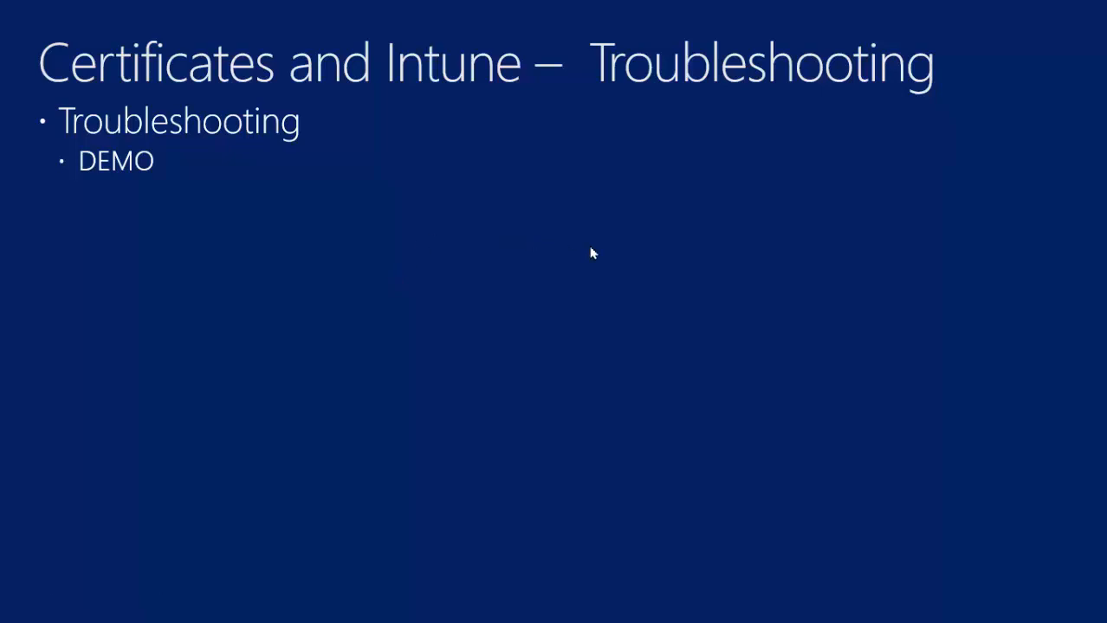
key("Left")
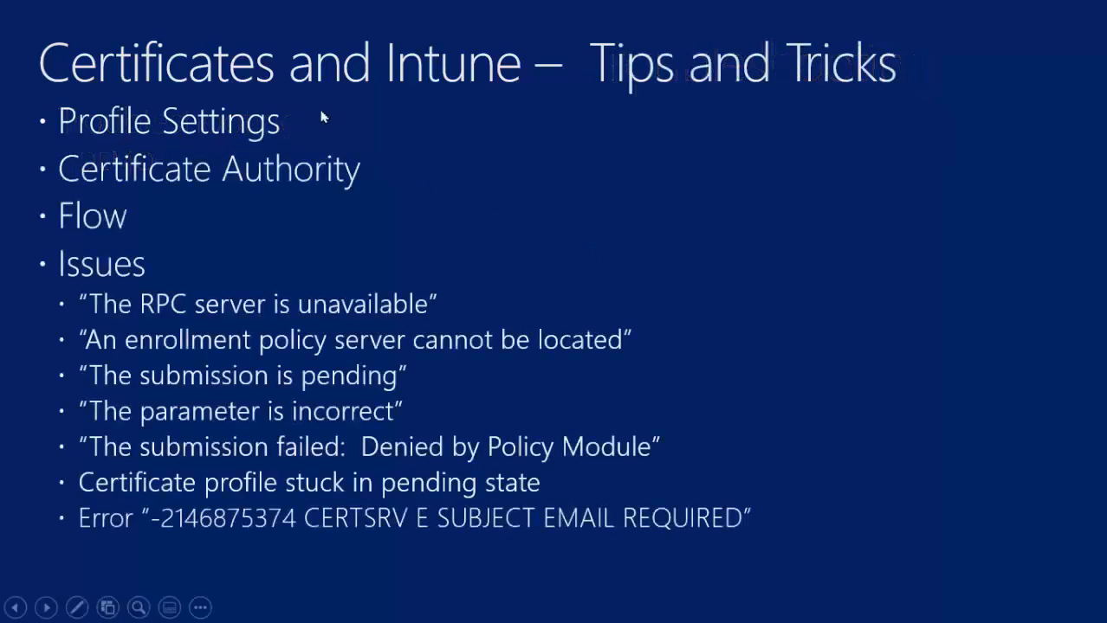
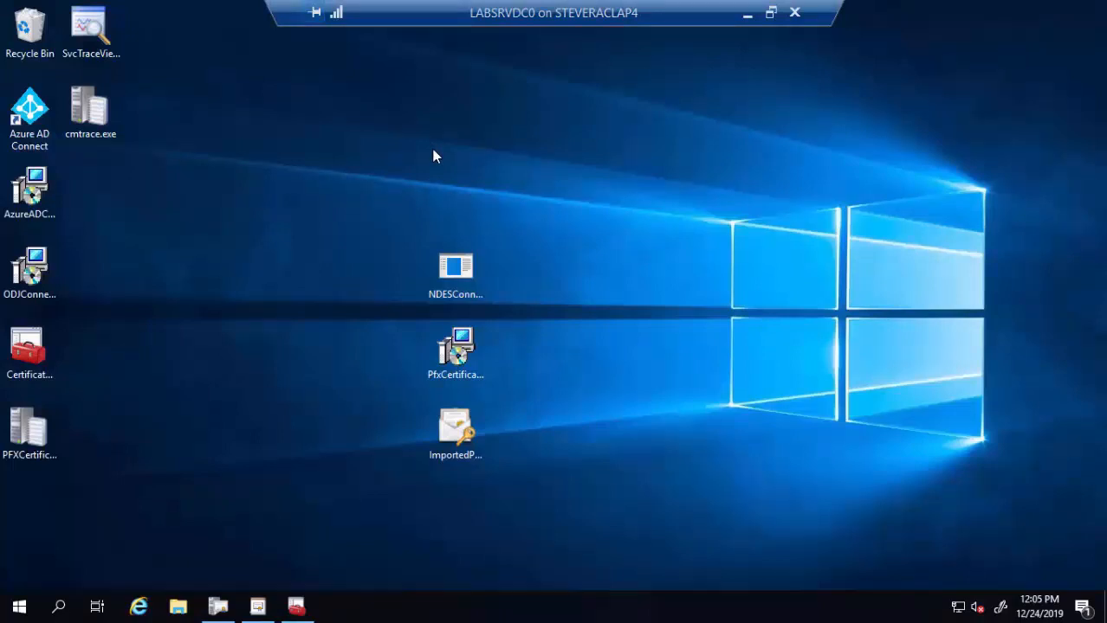
- Find the NDESSvcAcct account in the ADUC Users container, then minimize the console
left_click(307, 611)
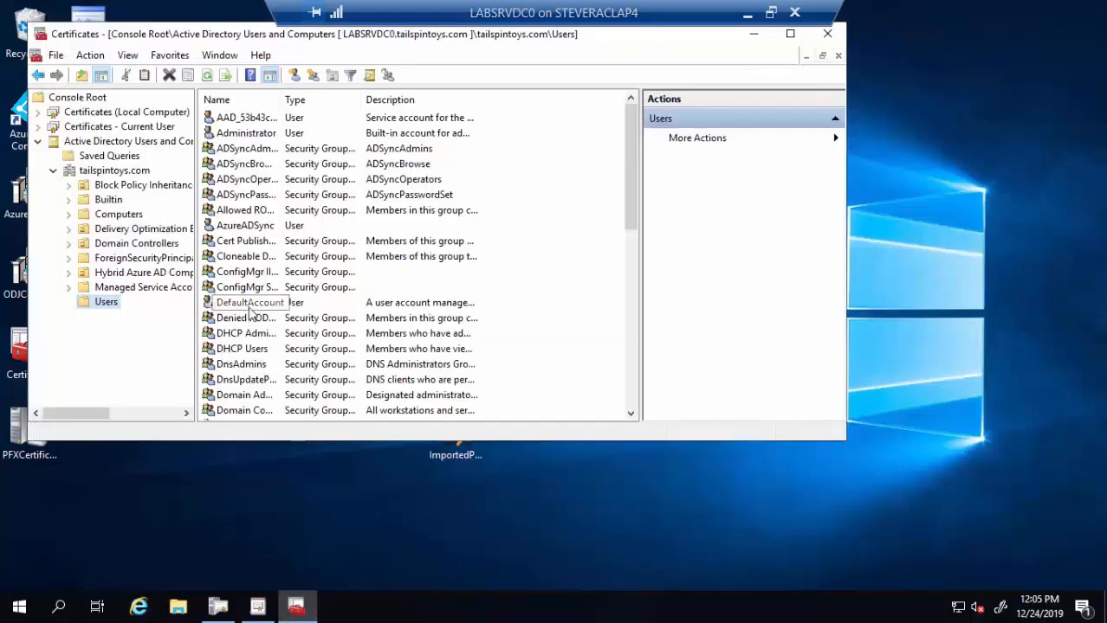
left_click(249, 308)
scroll(250, 312, "down", 5)
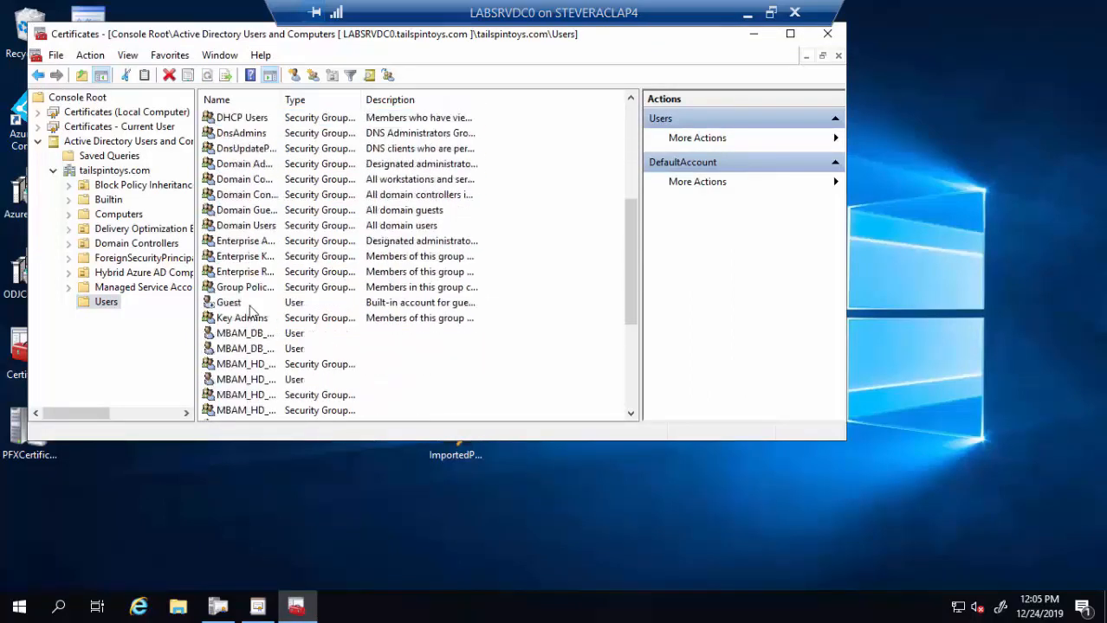
scroll(249, 312, "down", 5)
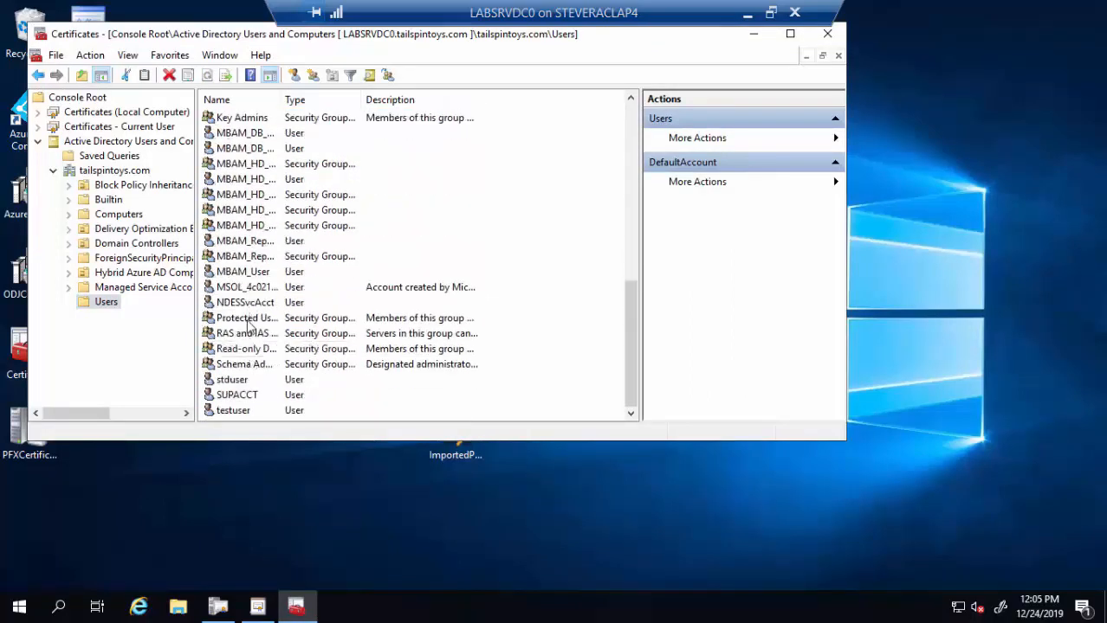
left_click(246, 306)
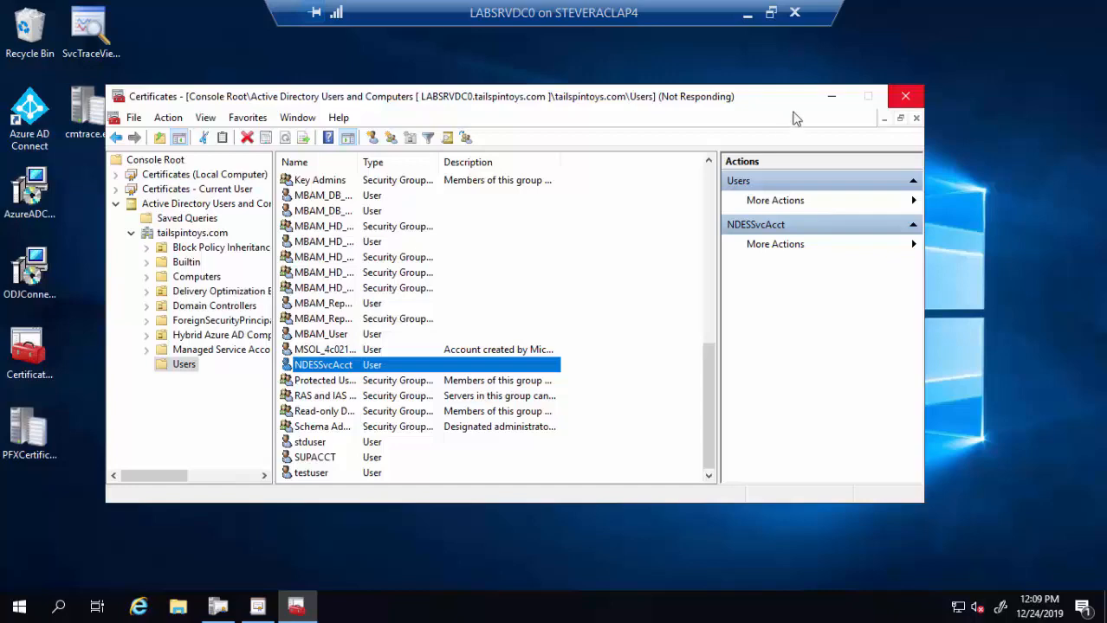
left_click(831, 97)
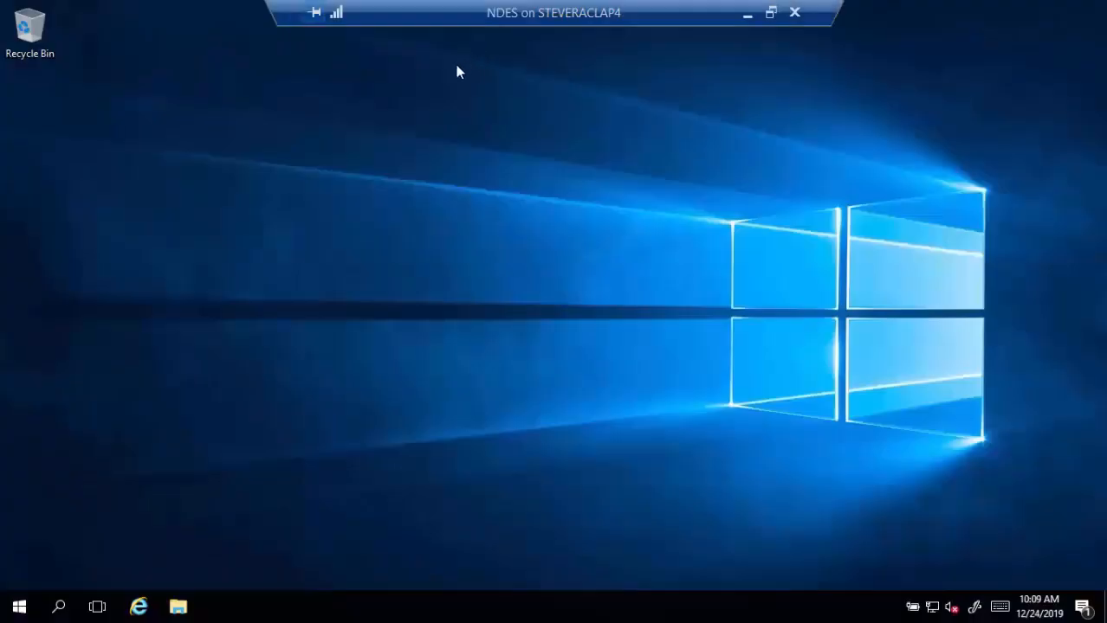
- Launch Computer Management from Administrative Tools and show Local Users and Groups > Groups
left_click(19, 608)
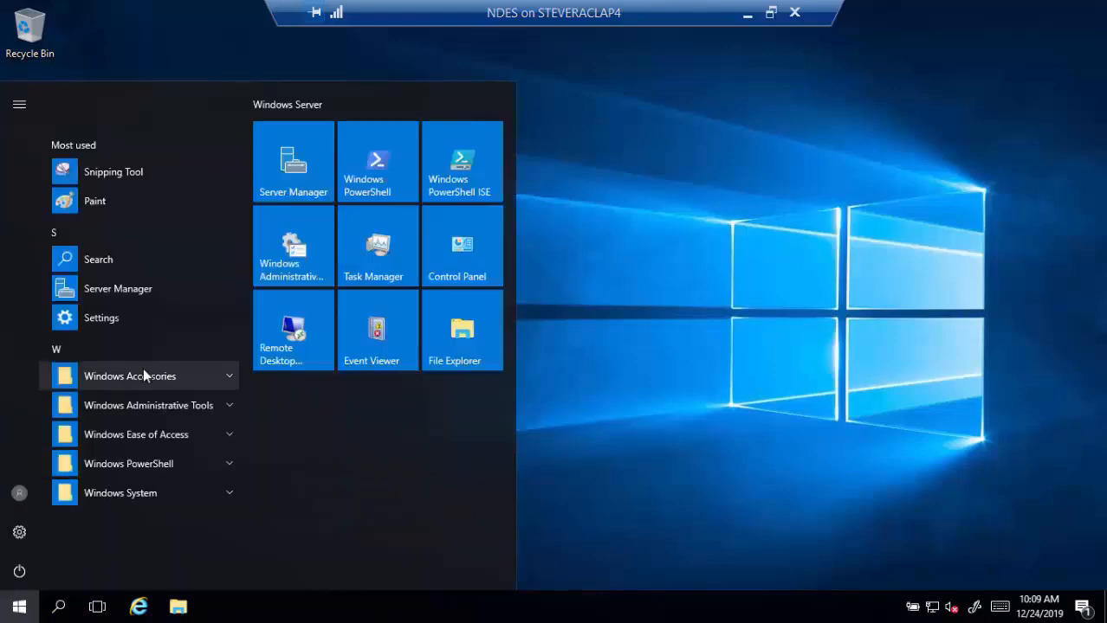
left_click(229, 406)
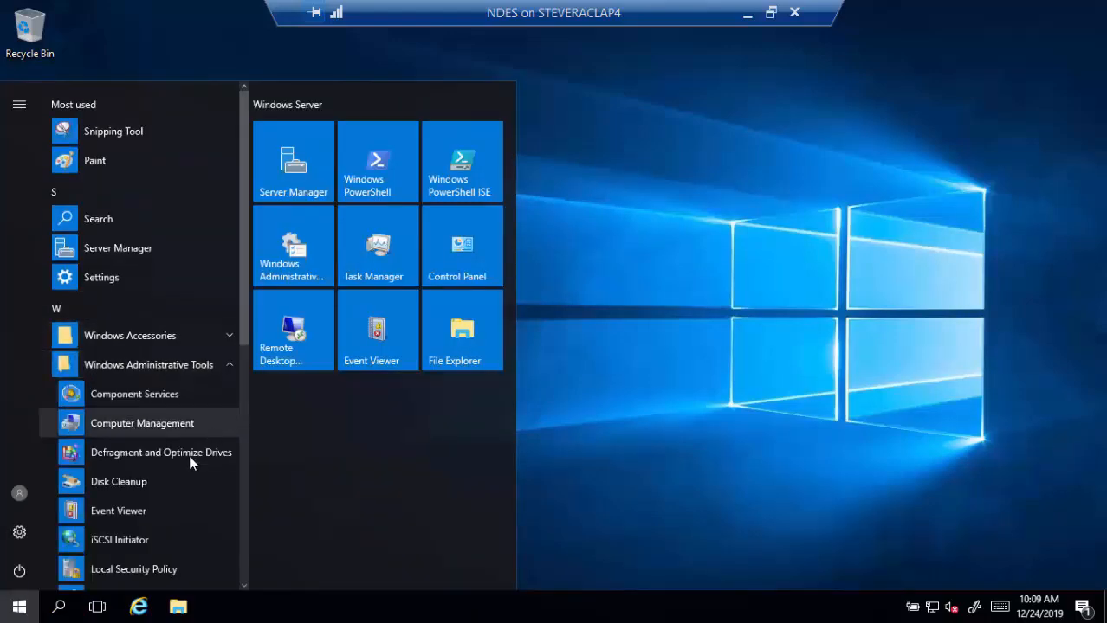
left_click(168, 433)
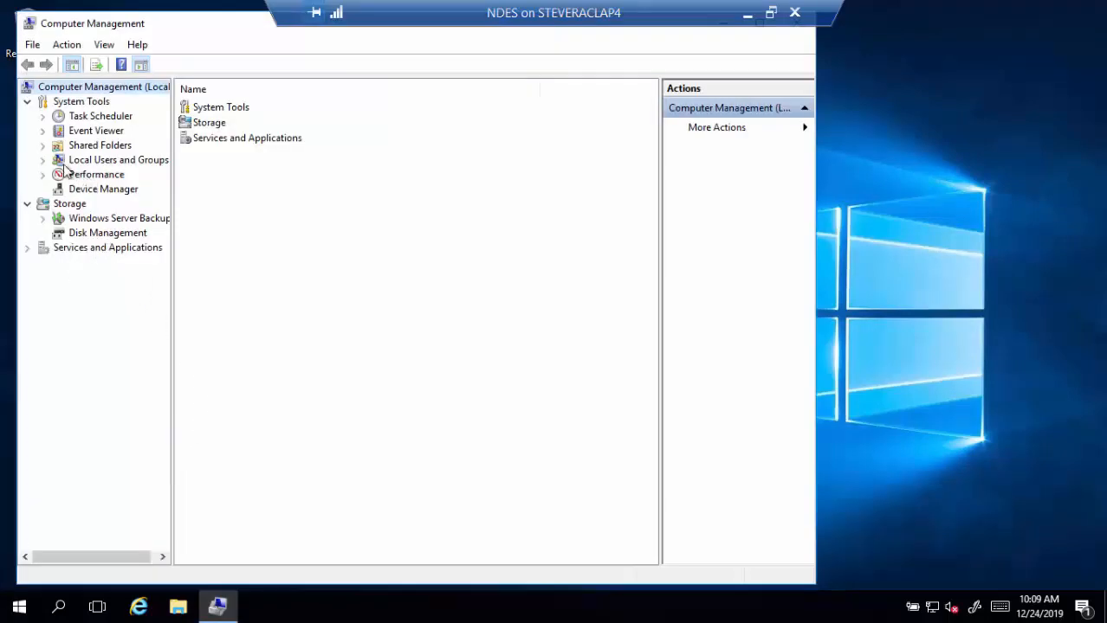
left_click(43, 160)
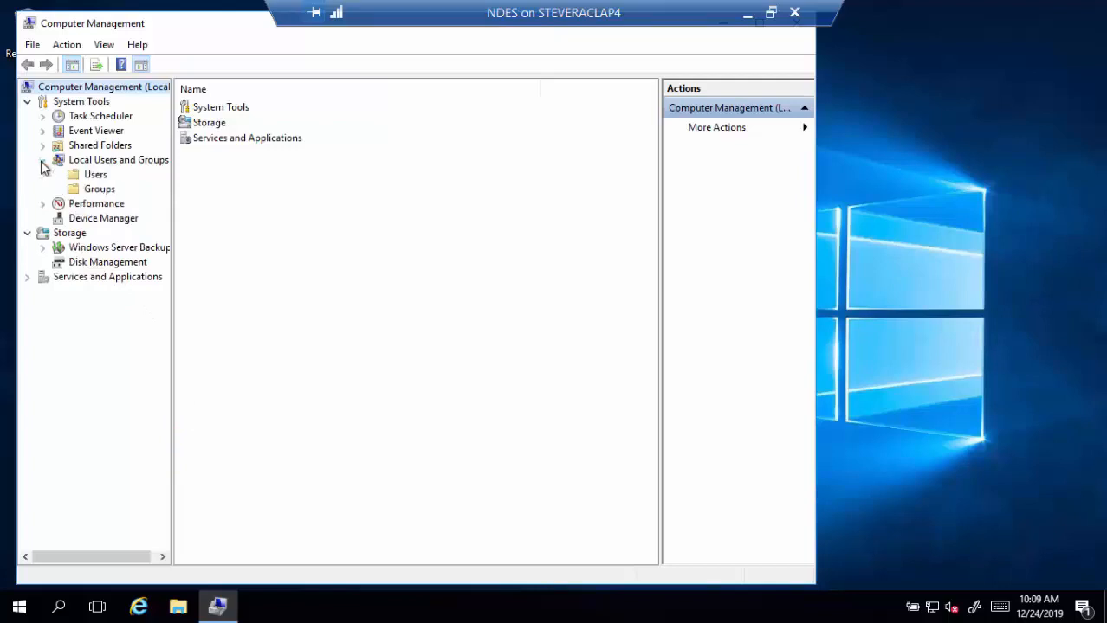
left_click(91, 190)
- Add NDESSvcAcct (entered as 'ndes') to the IIS_IUSRS group, then minimize Computer Management
double_click(221, 247)
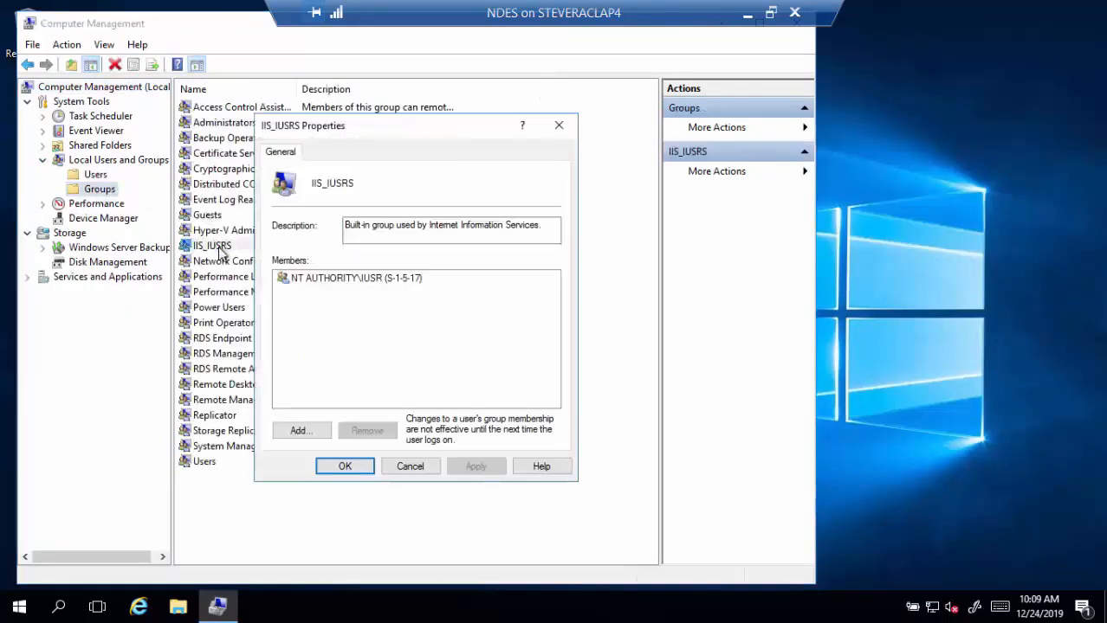
left_click(305, 440)
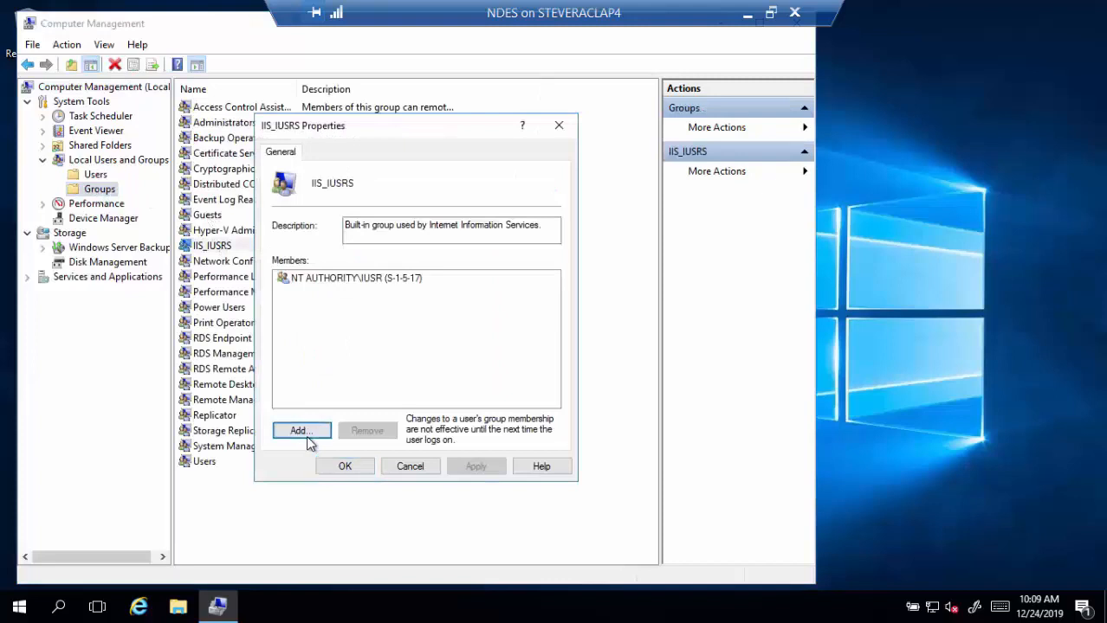
type("ndes")
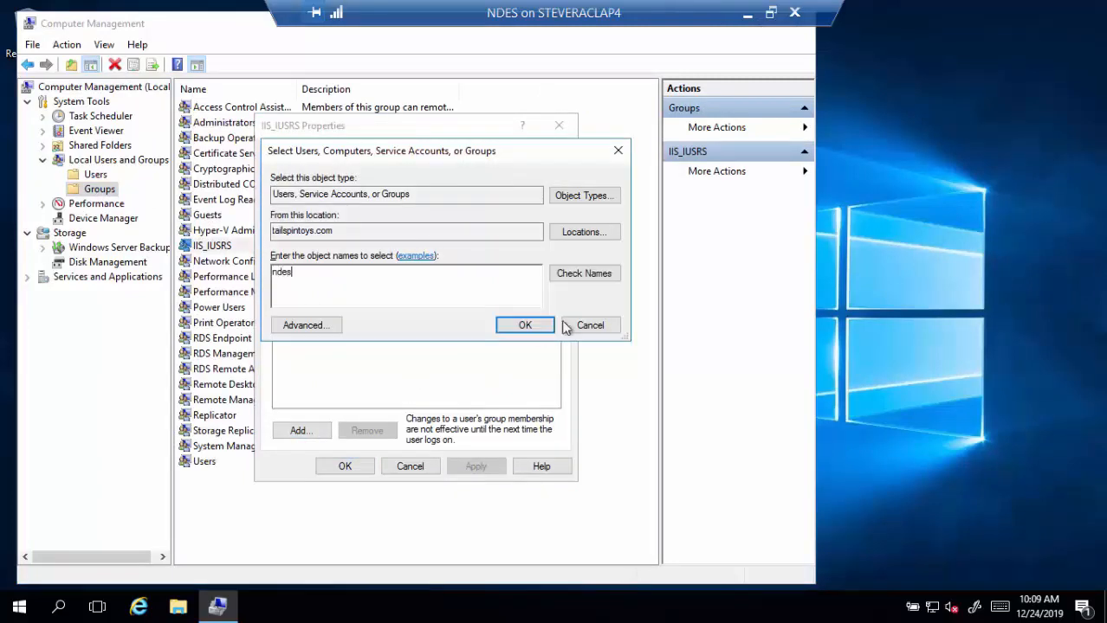
left_click(592, 279)
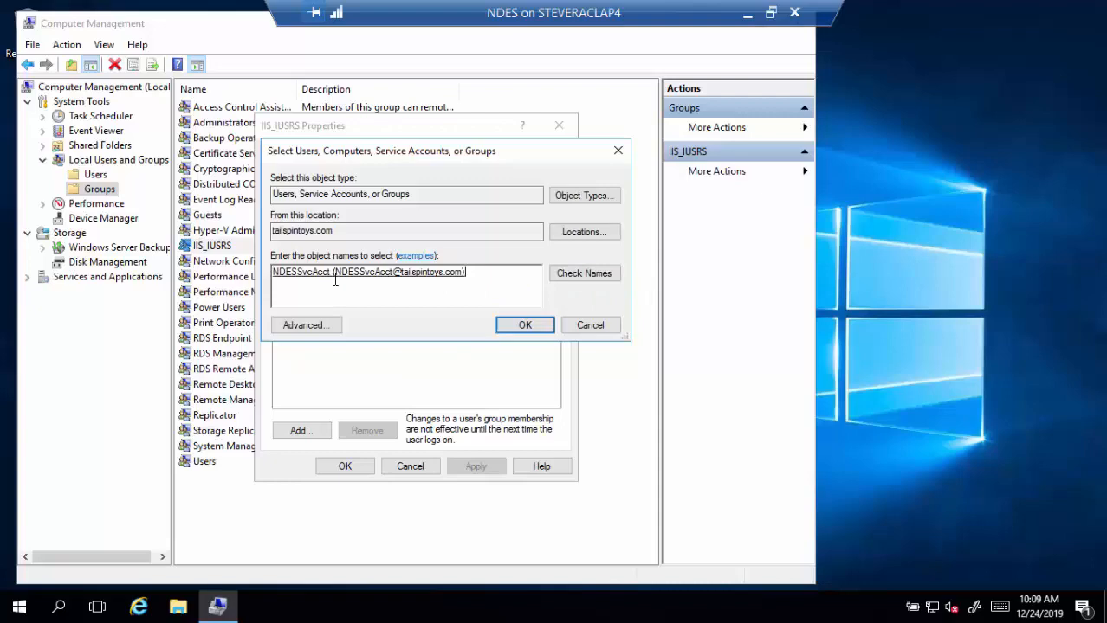
left_click(524, 324)
left_click(363, 469)
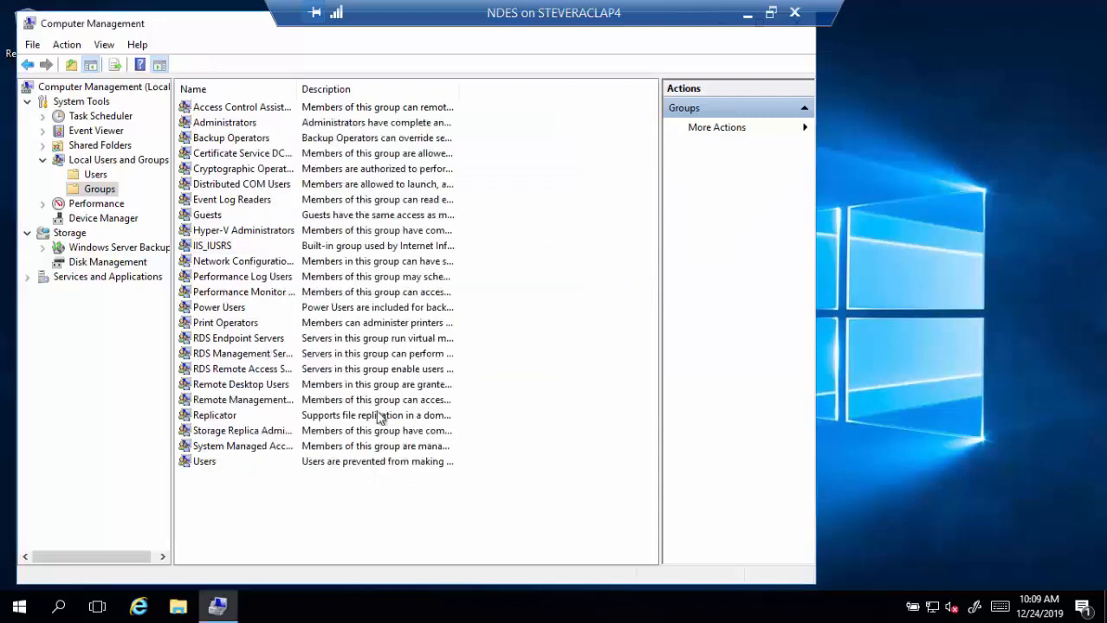
left_click_drag(197, 33, 420, 94)
left_click(834, 74)
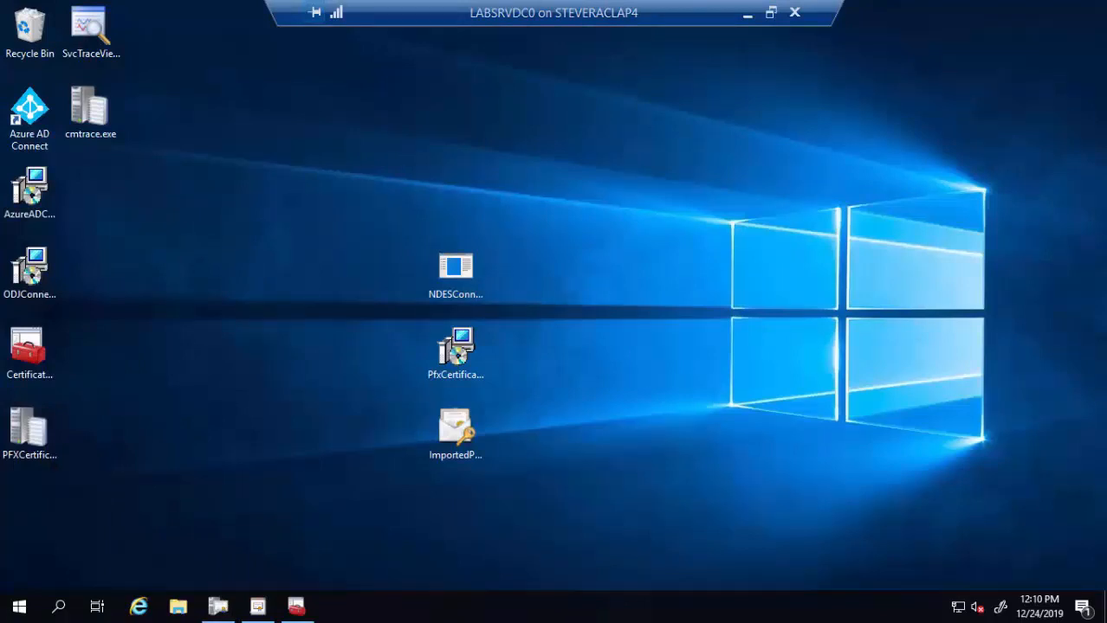
- From the Certification Authority's Certificate Templates folder, open the Certificate Templates management console
mouse_move(259, 611)
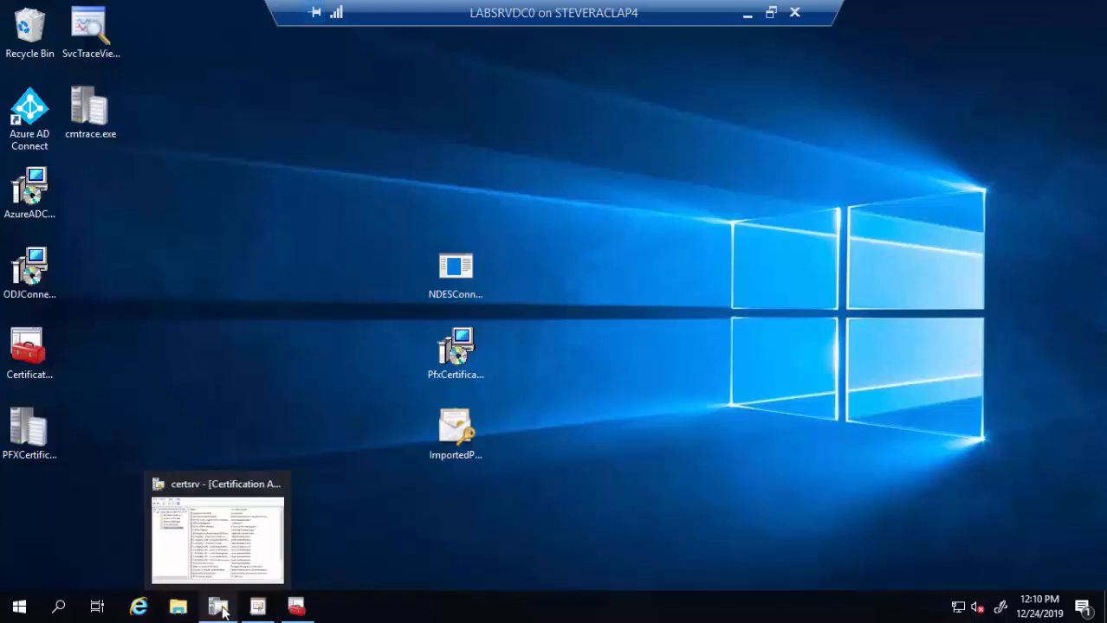
left_click(223, 611)
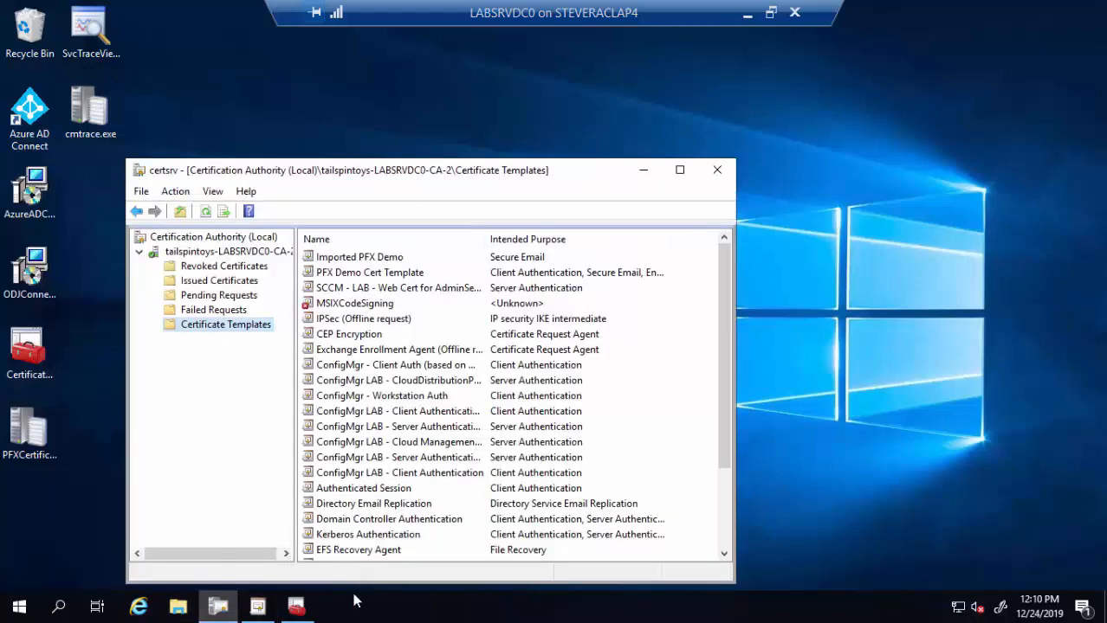
right_click(241, 337)
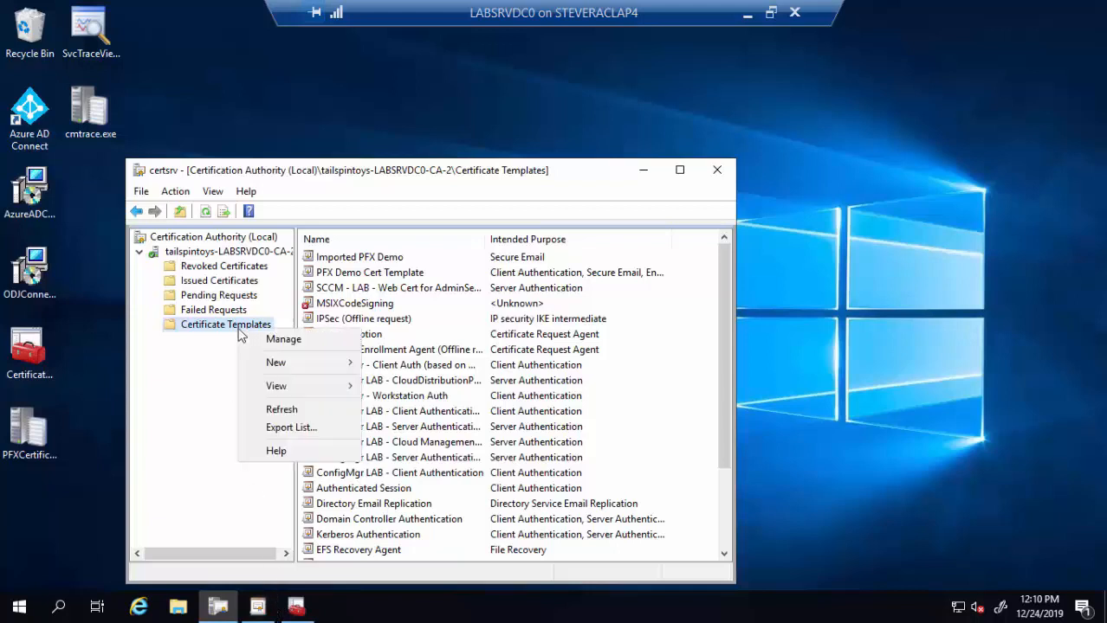
left_click(285, 341)
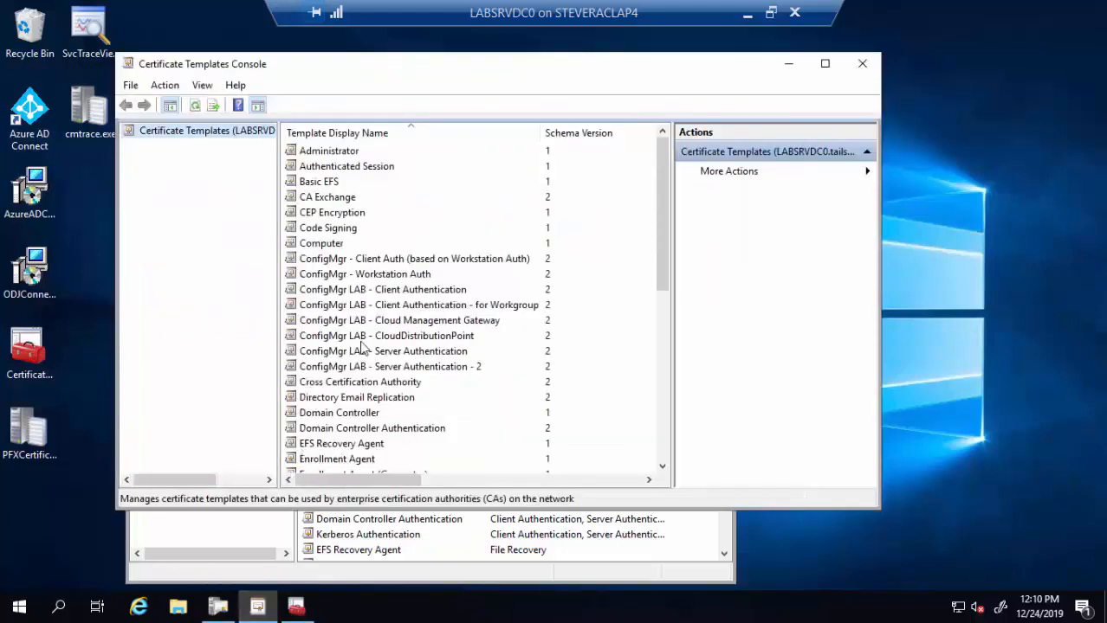
- Duplicate the User certificate template
scroll(372, 320, "down", 4)
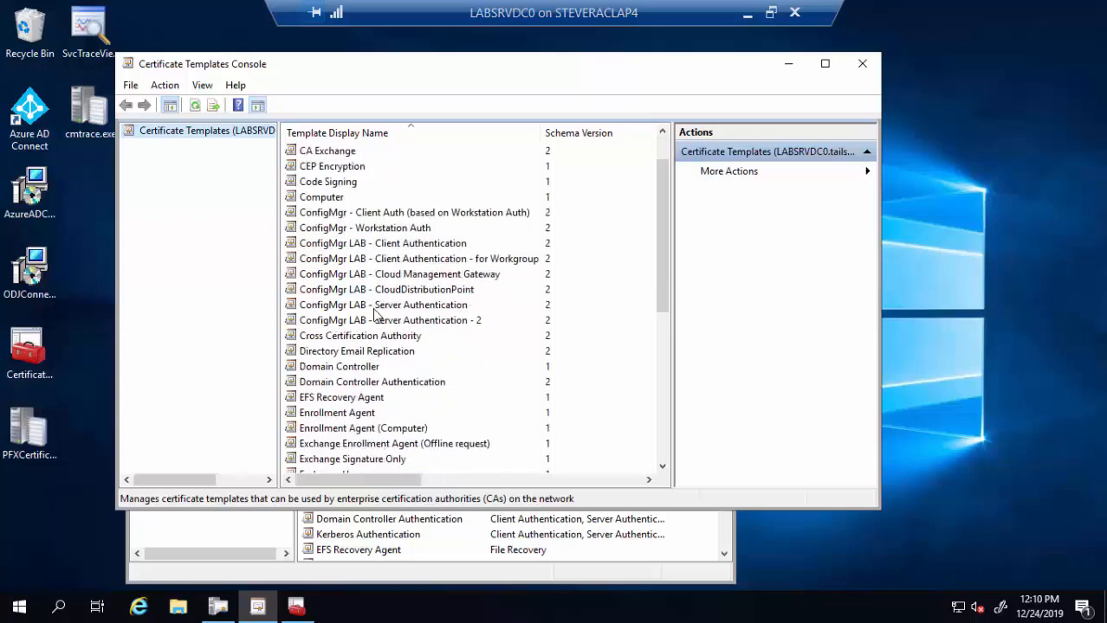
scroll(374, 319, "down", 4)
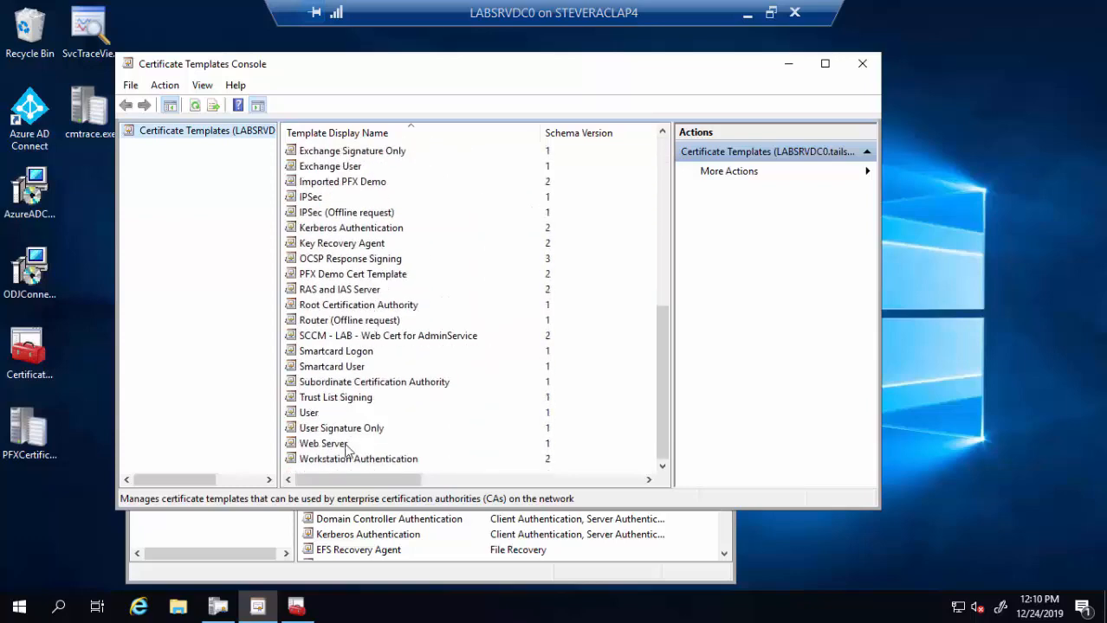
left_click(316, 416)
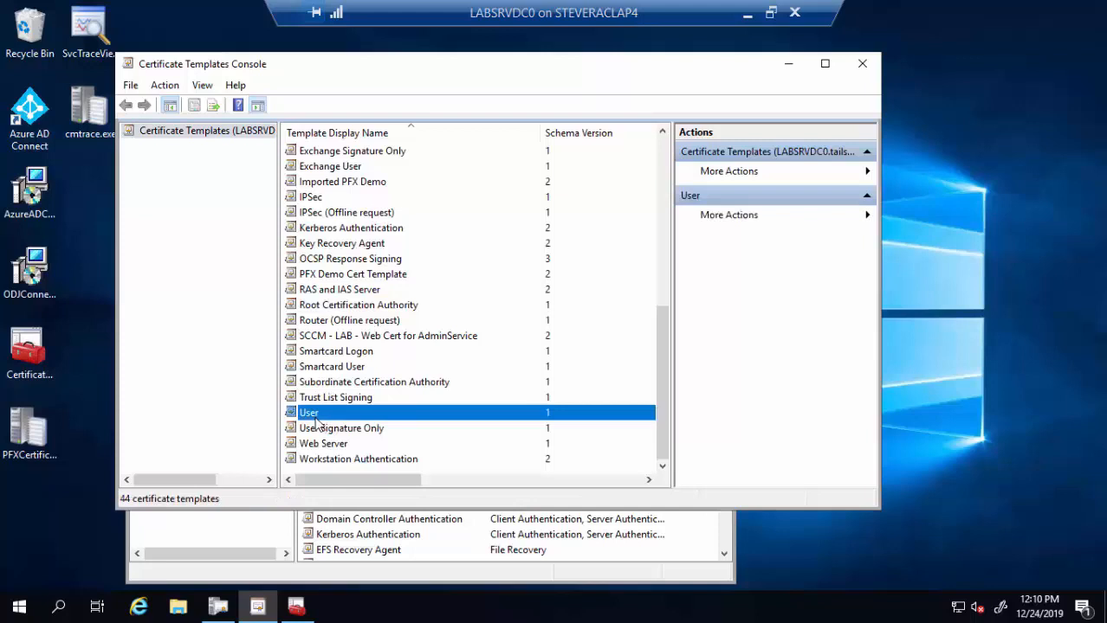
right_click(315, 422)
left_click(353, 427)
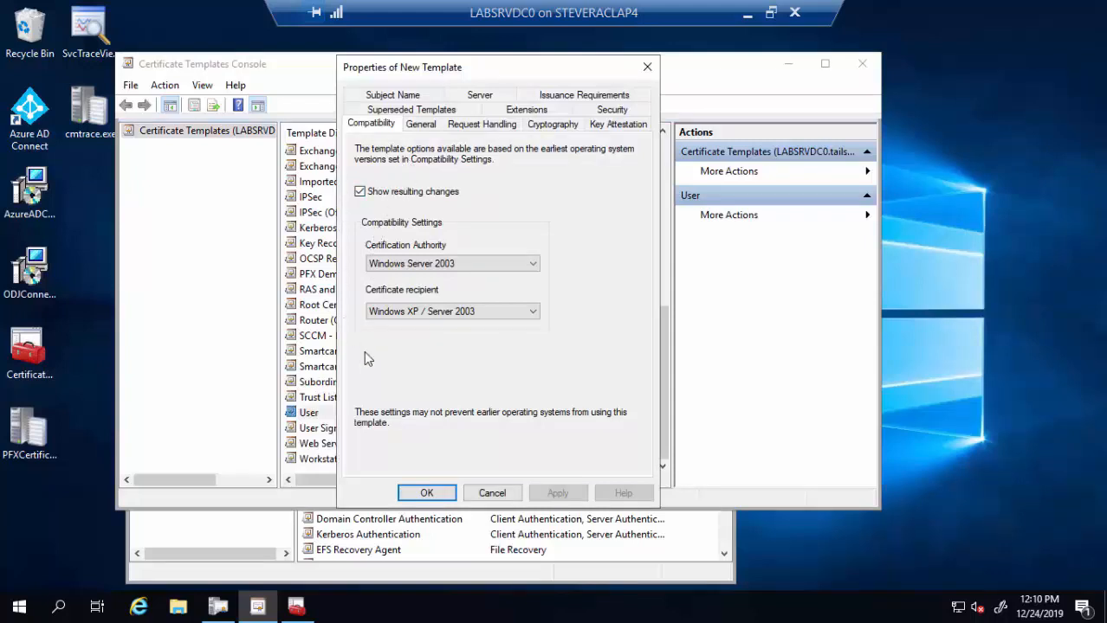
- Name the duplicated template 'NDES Encryption' and set its Request Handling purpose to Encryption
left_click(428, 125)
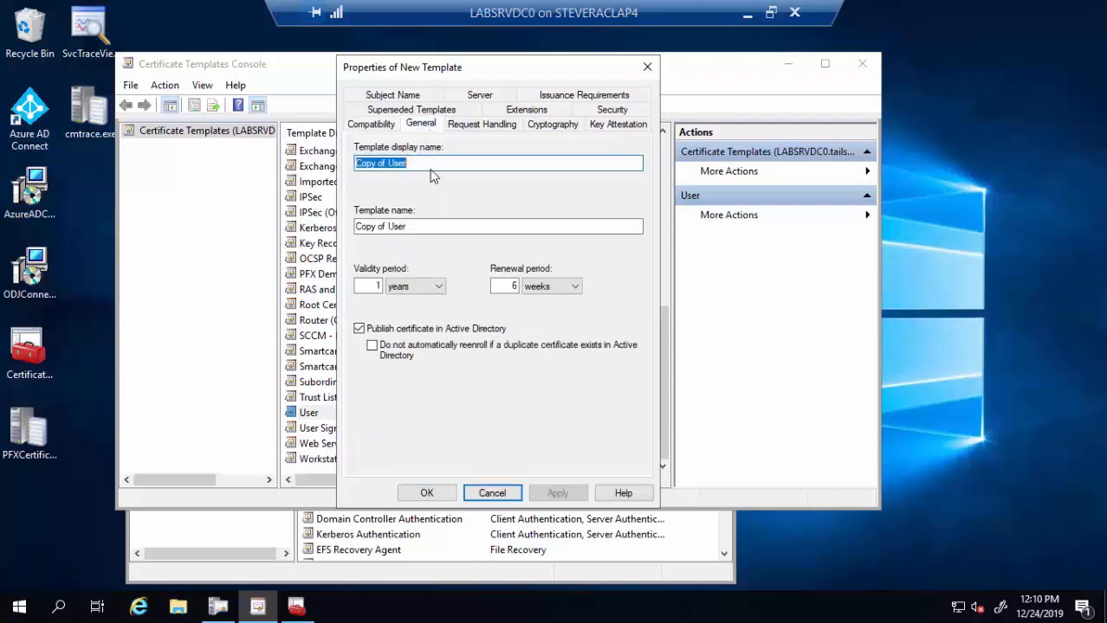
type("NDES E")
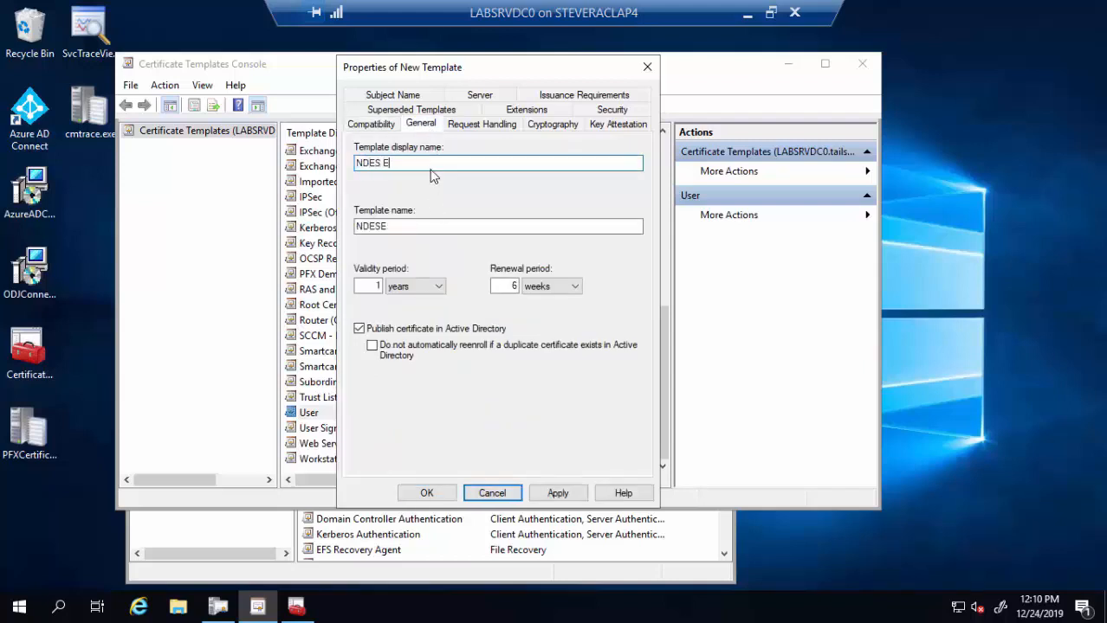
type("ncryption")
left_click(505, 128)
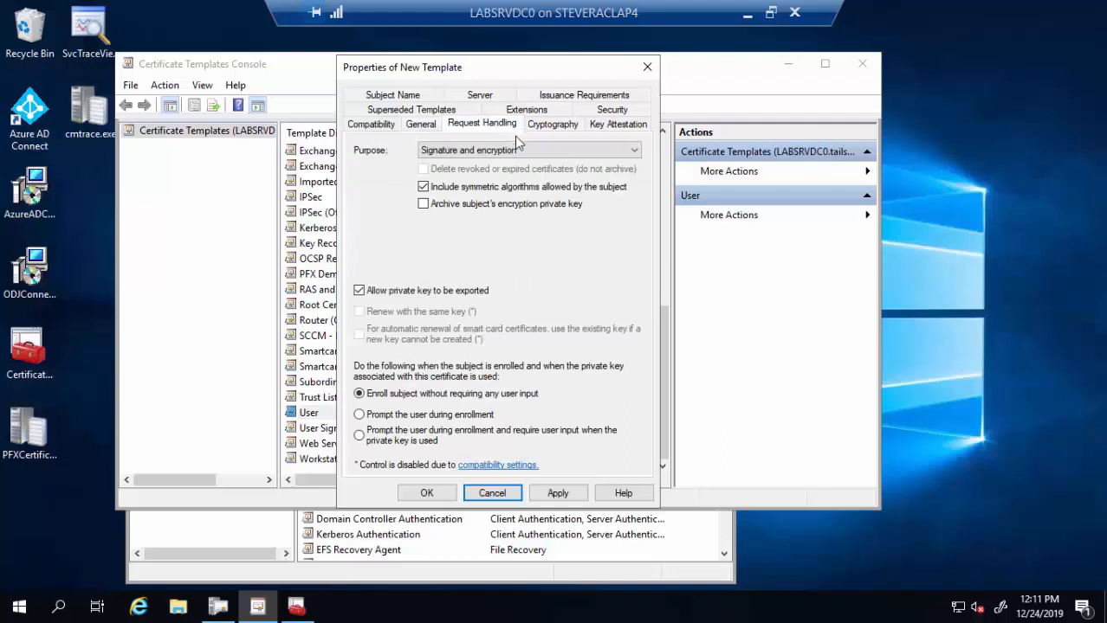
left_click(514, 151)
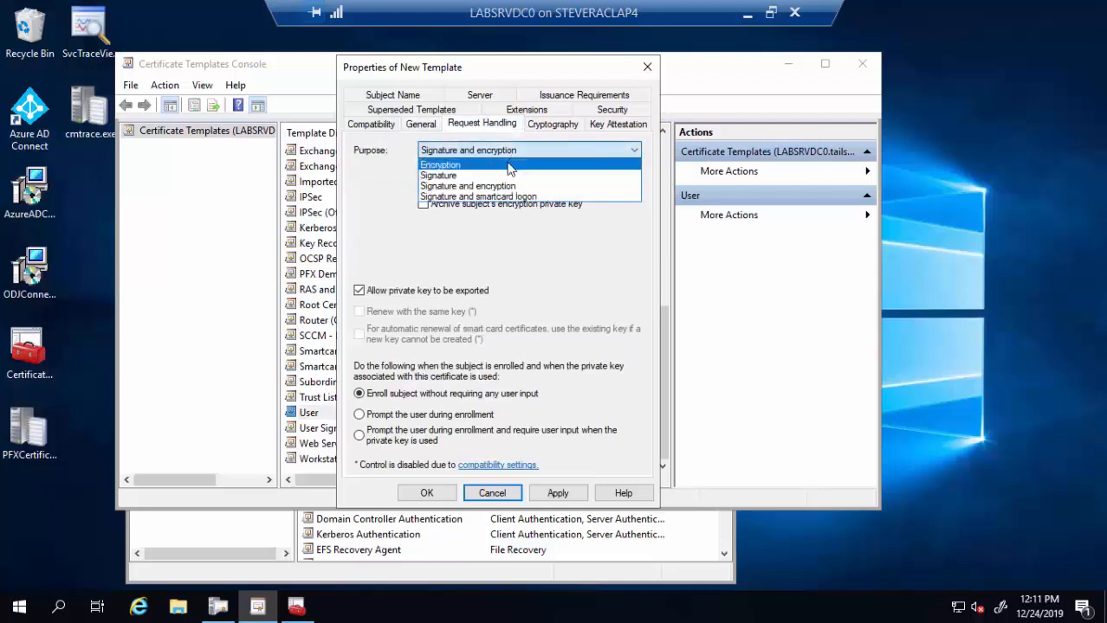
left_click(511, 165)
left_click(610, 382)
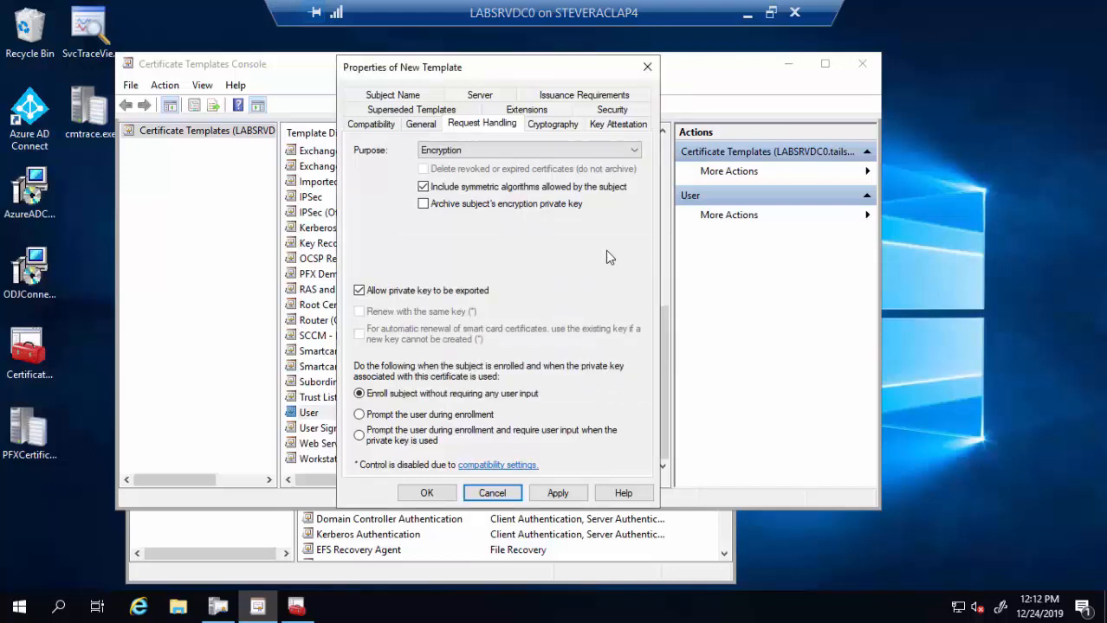
- Set the subject name to Supply in the request, accept the warning, and view Security permissions
left_click(409, 97)
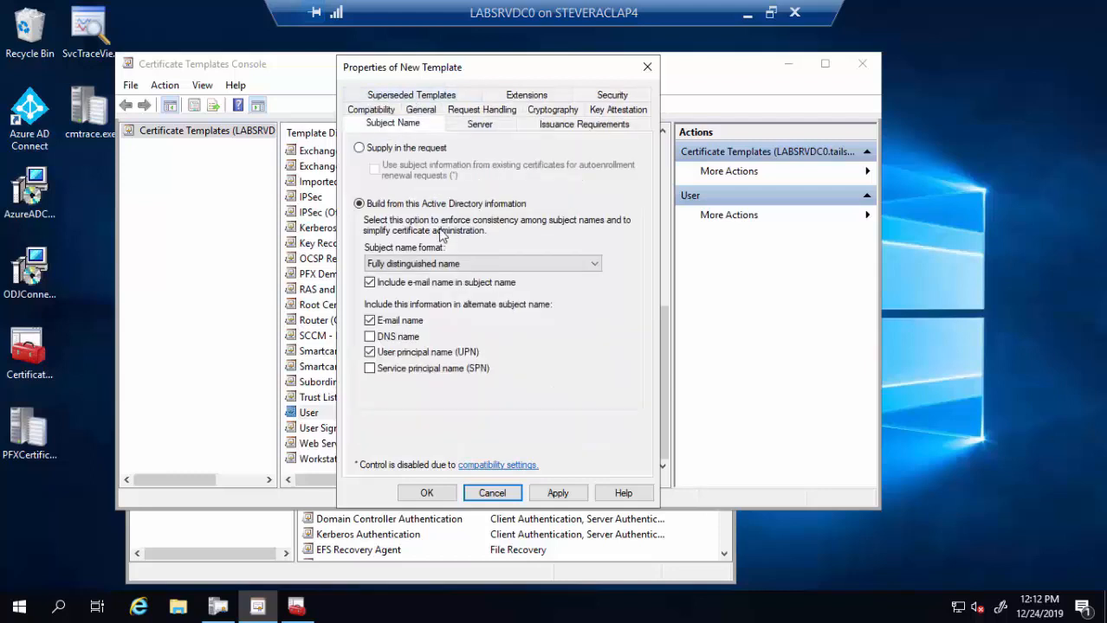
left_click(417, 150)
left_click(671, 375)
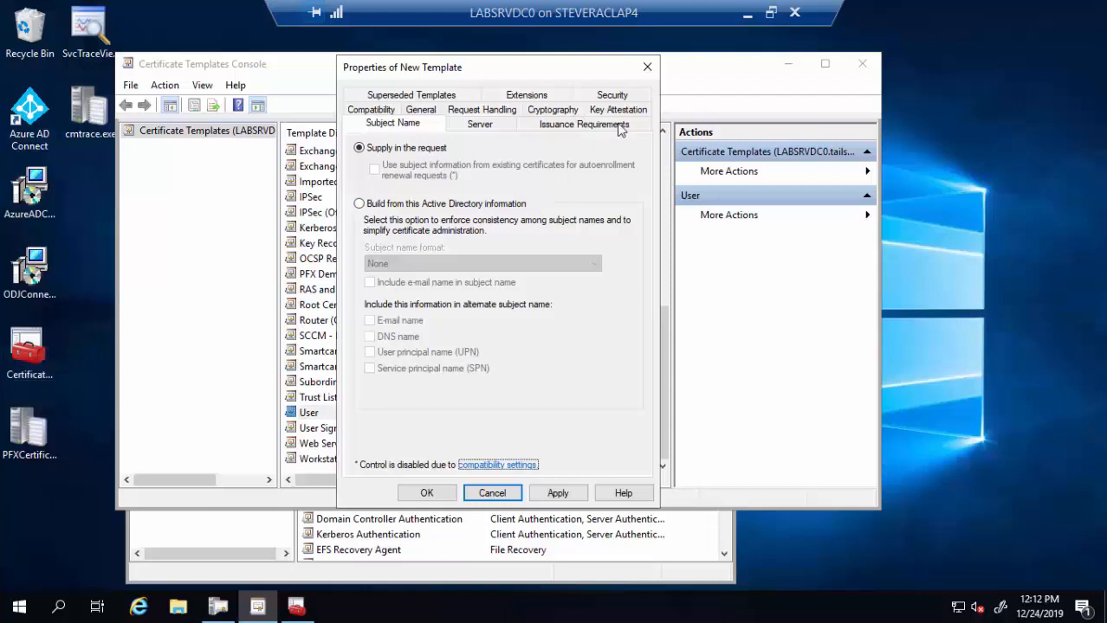
left_click(631, 97)
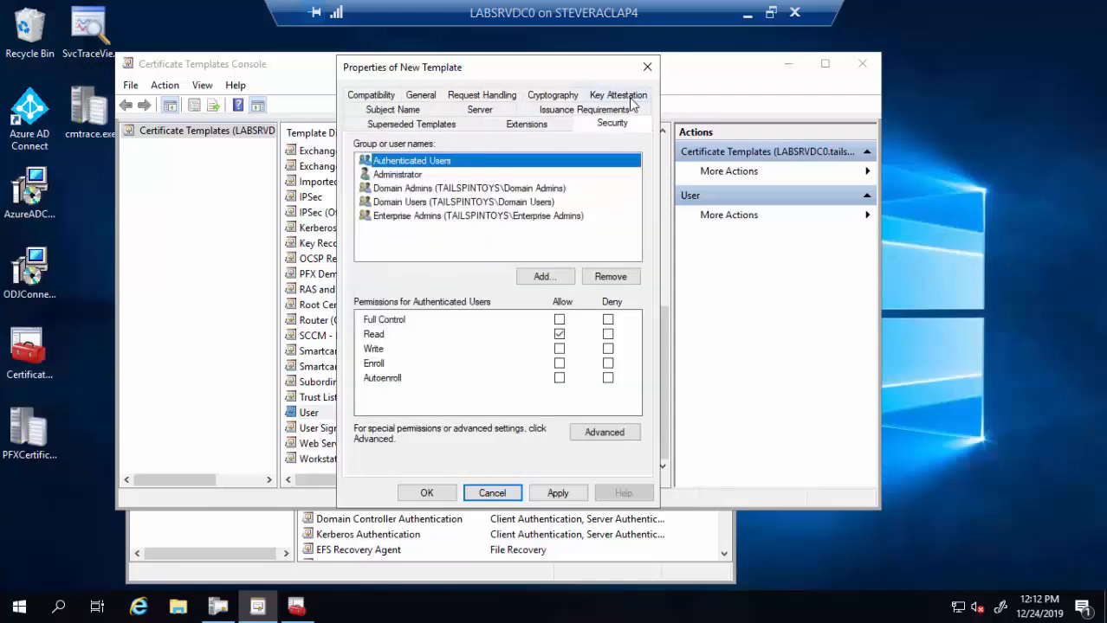
- Add the NDES service account to the template's permissions with Enroll allowed
left_click(543, 277)
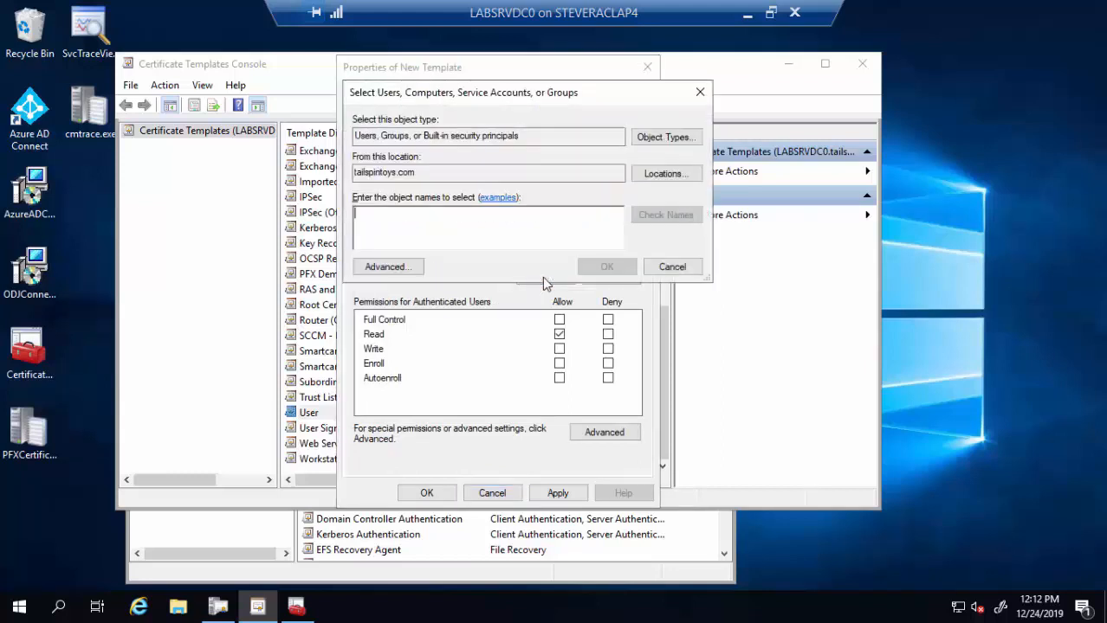
type("ndes")
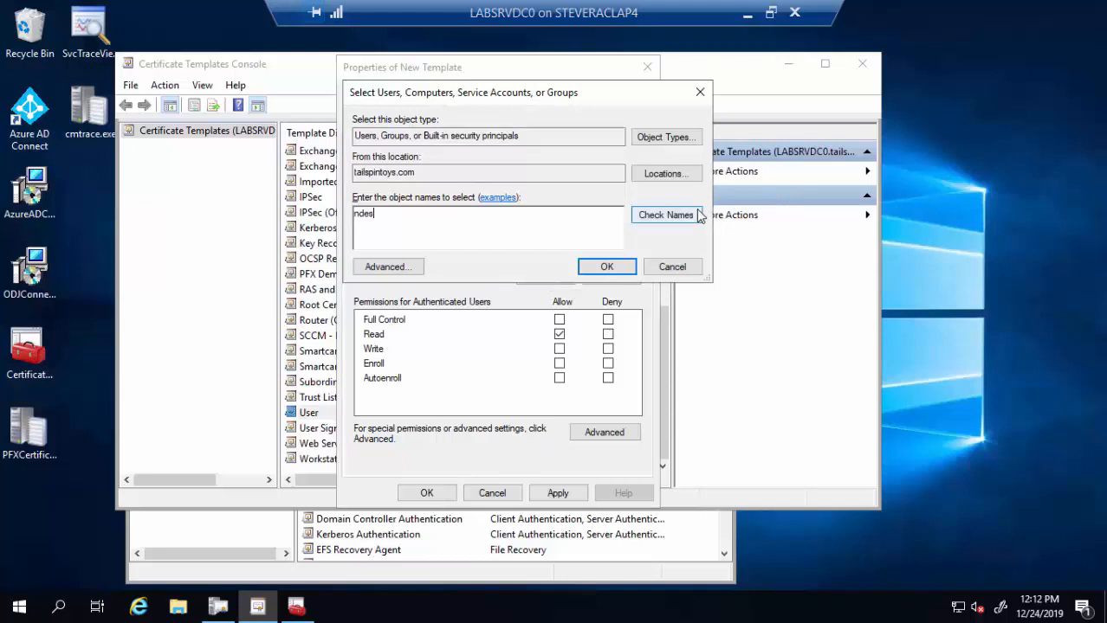
left_click(665, 214)
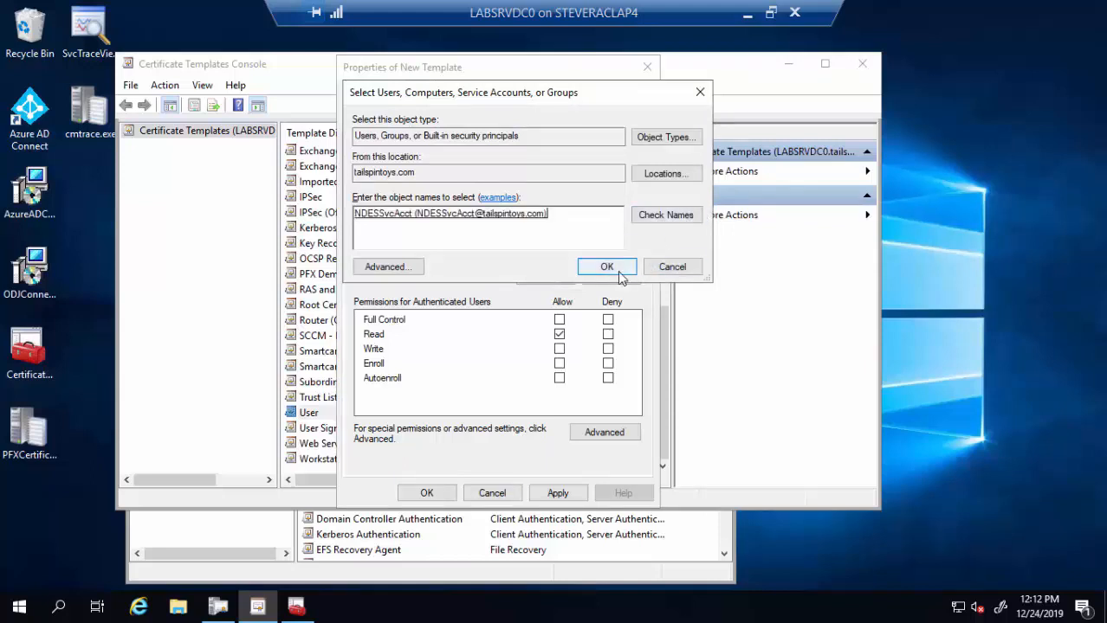
left_click(606, 268)
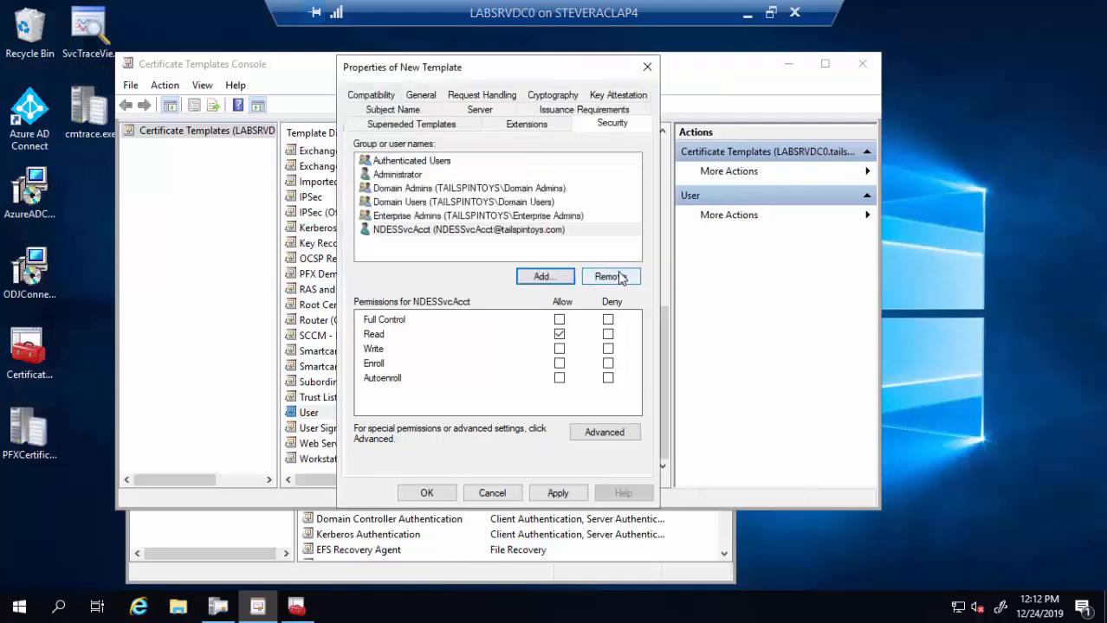
left_click(559, 365)
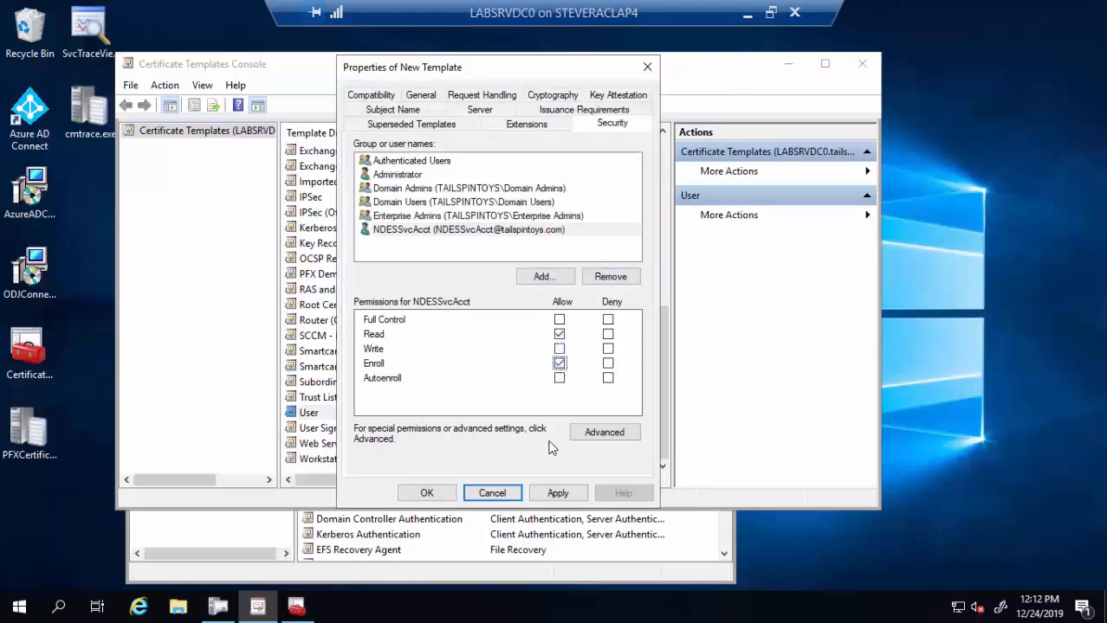
left_click(551, 493)
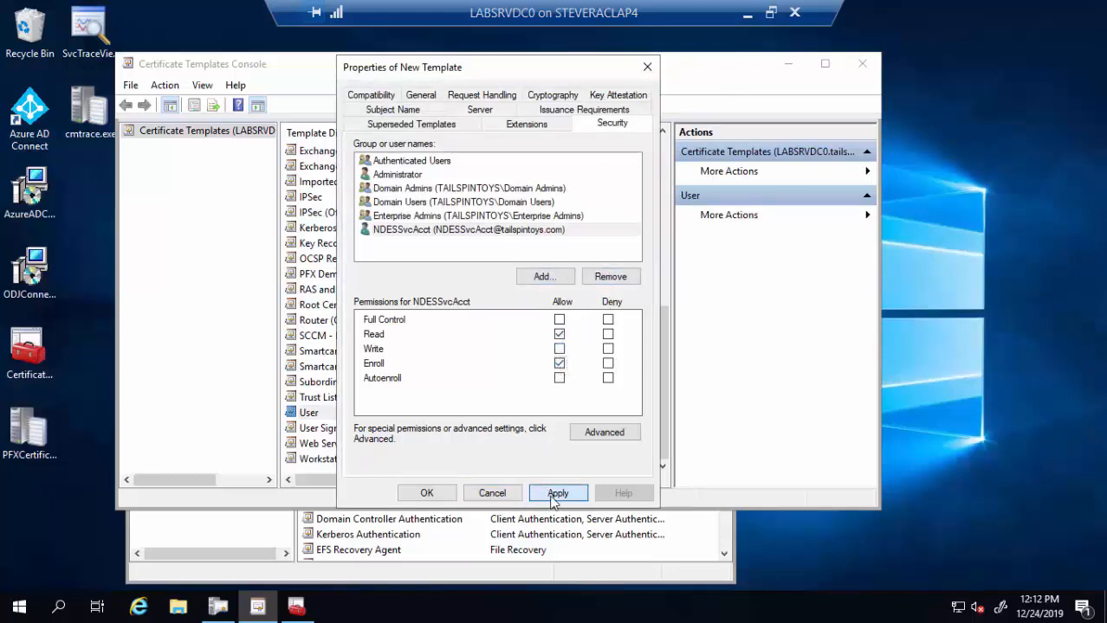
- Add Domain Users to the template's permissions with Read allowed
left_click(554, 277)
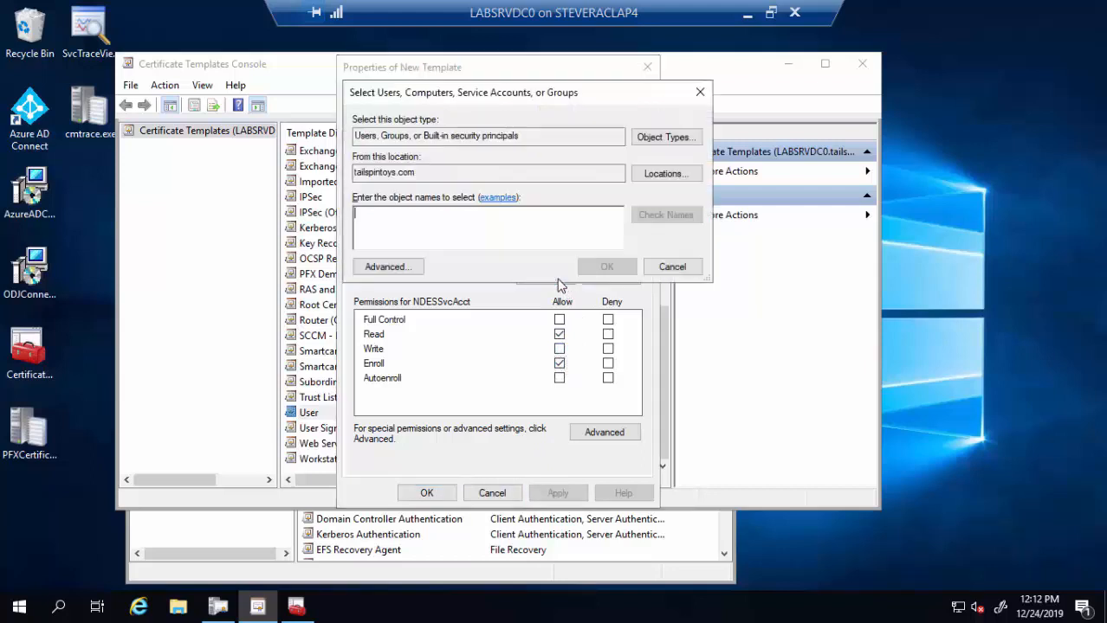
type("doma")
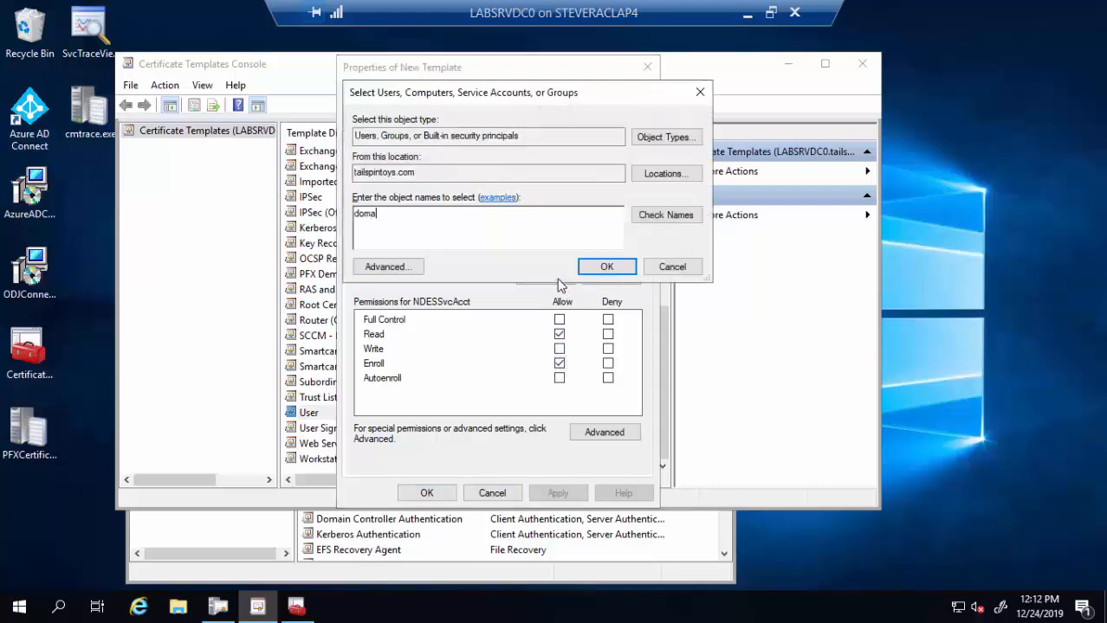
type("in users")
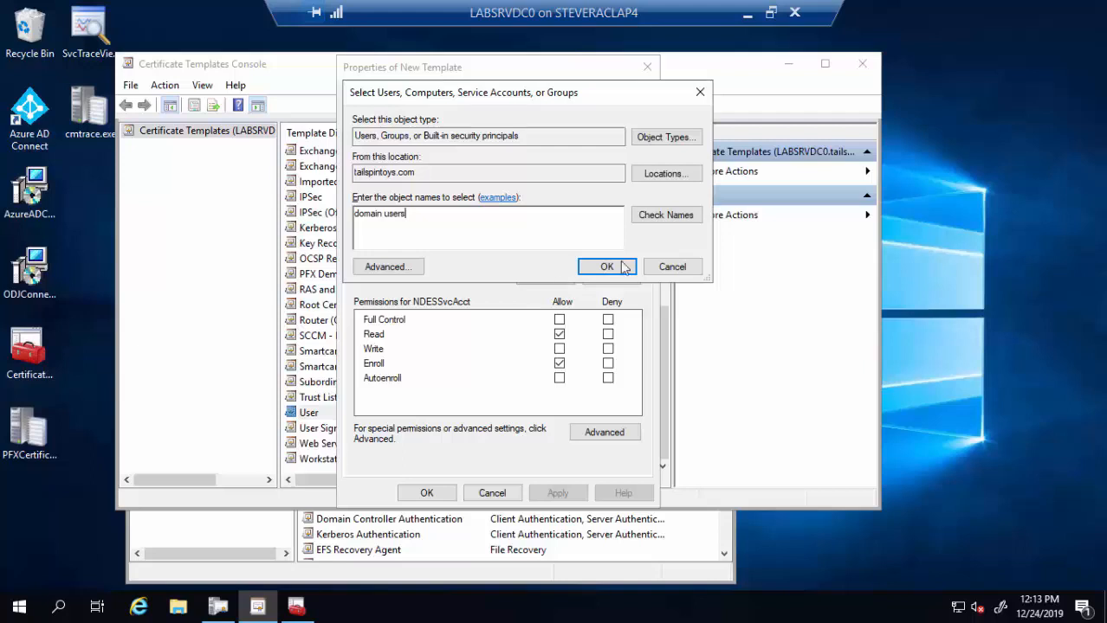
left_click(662, 219)
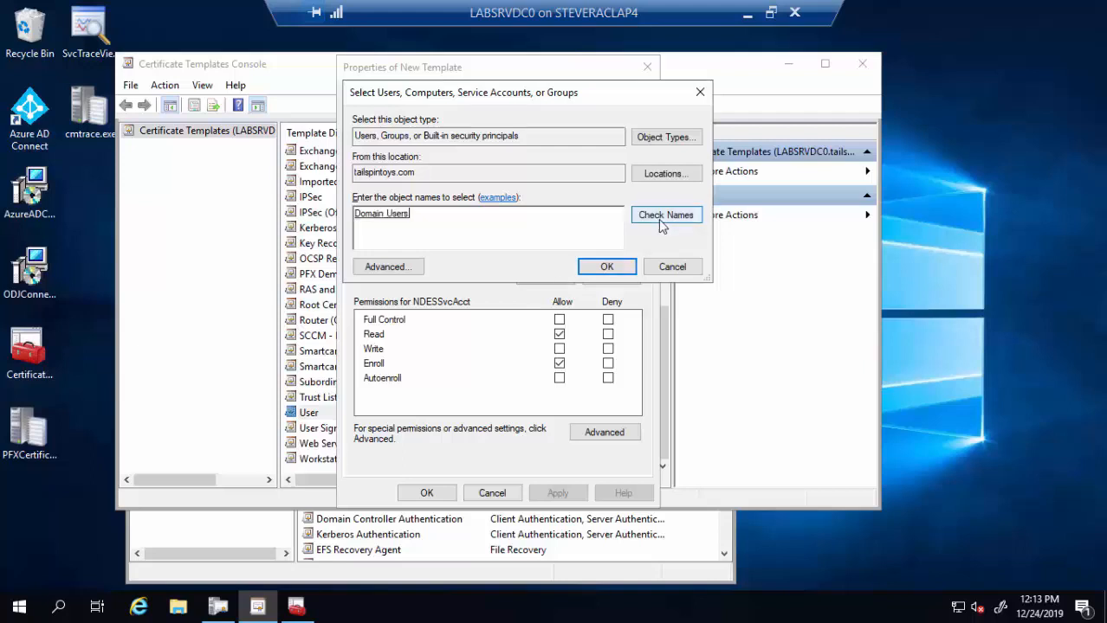
left_click(608, 269)
left_click(559, 335)
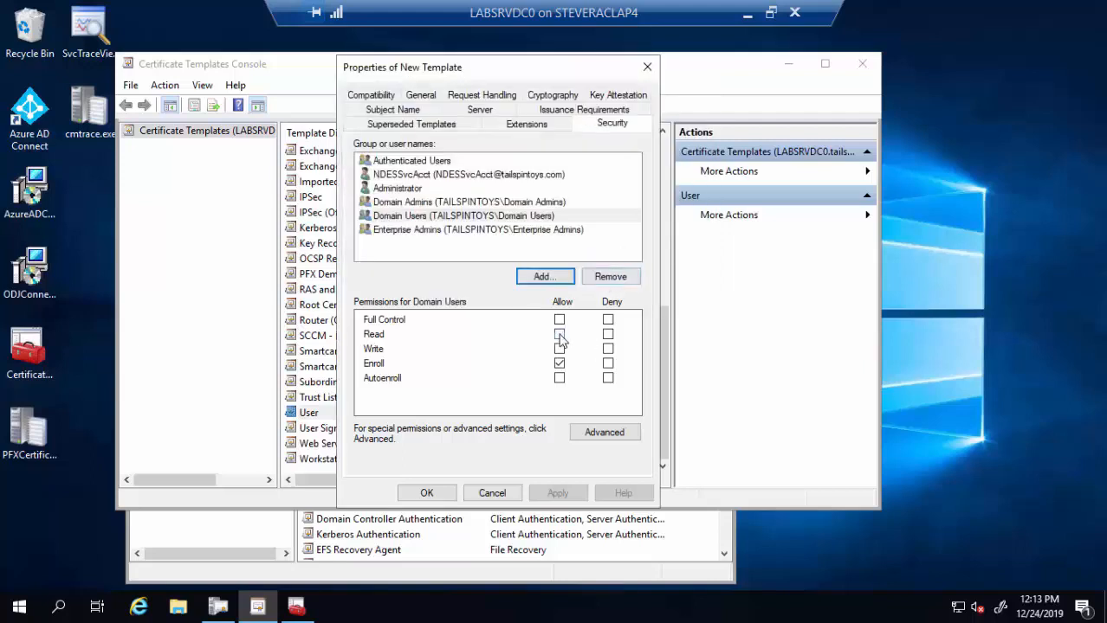
left_click(559, 336)
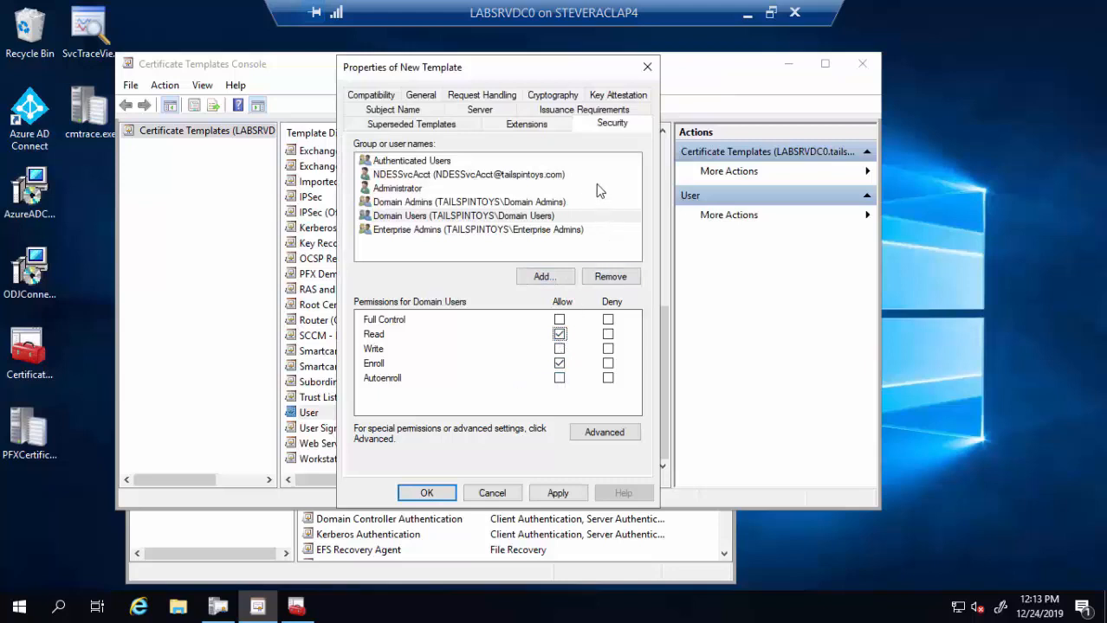
- Review the Client Authentication application policy under Extensions, then save the NDES Encryption template
left_click(520, 128)
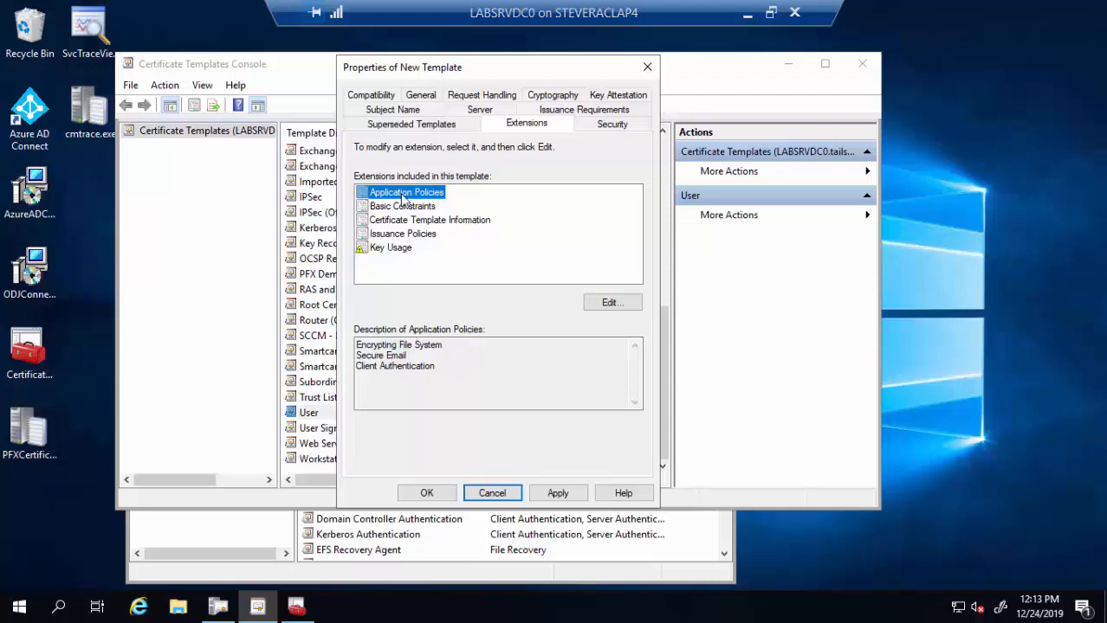
left_click_drag(455, 367, 334, 367)
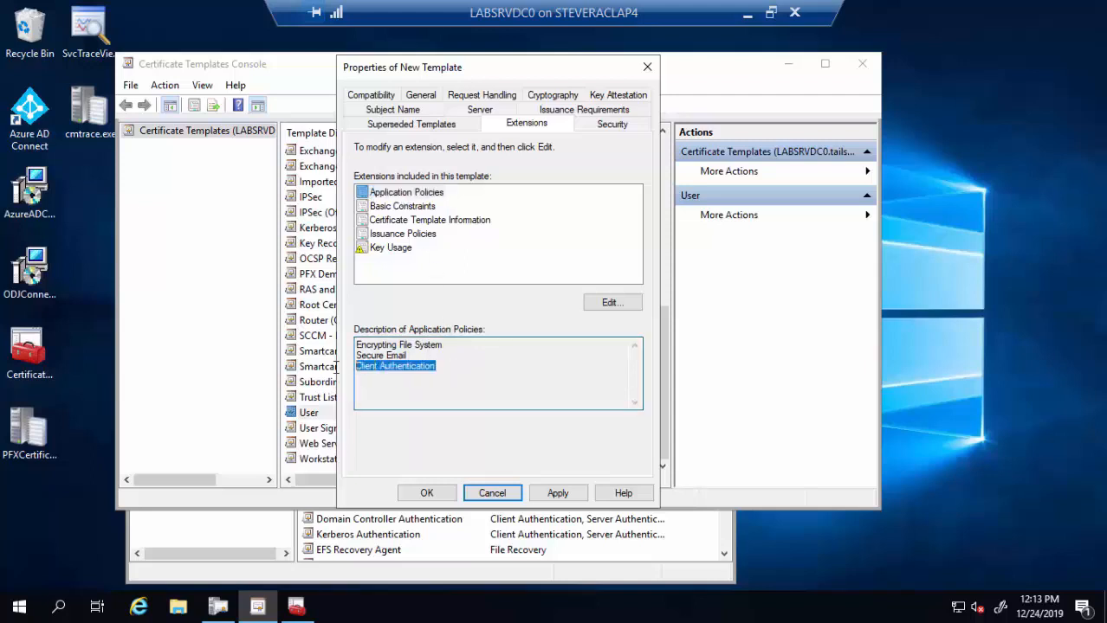
left_click(449, 371)
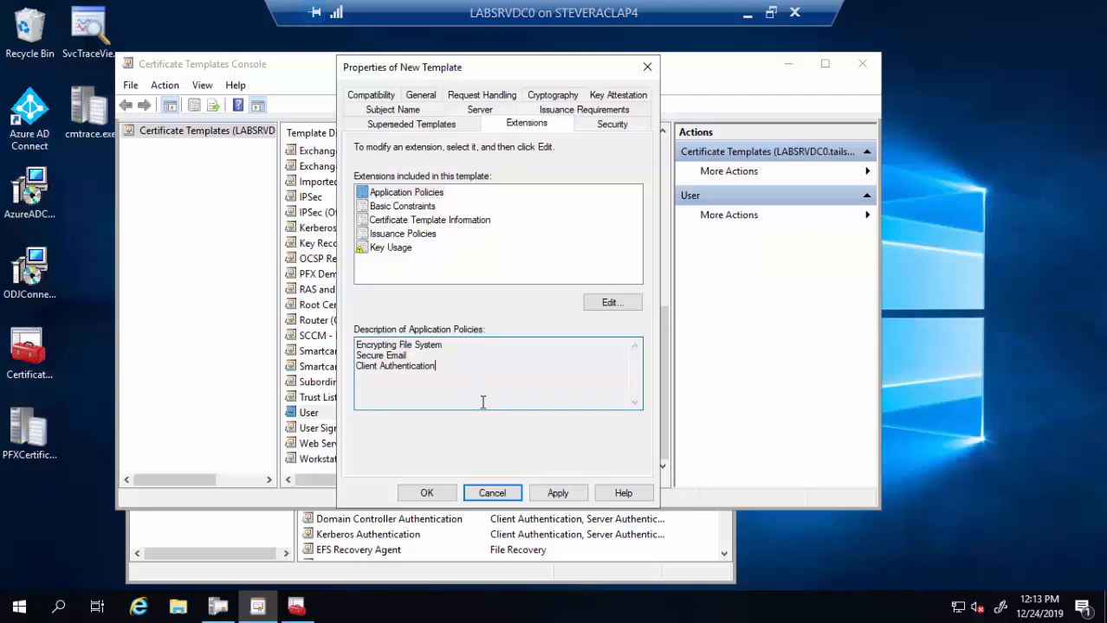
left_click(427, 494)
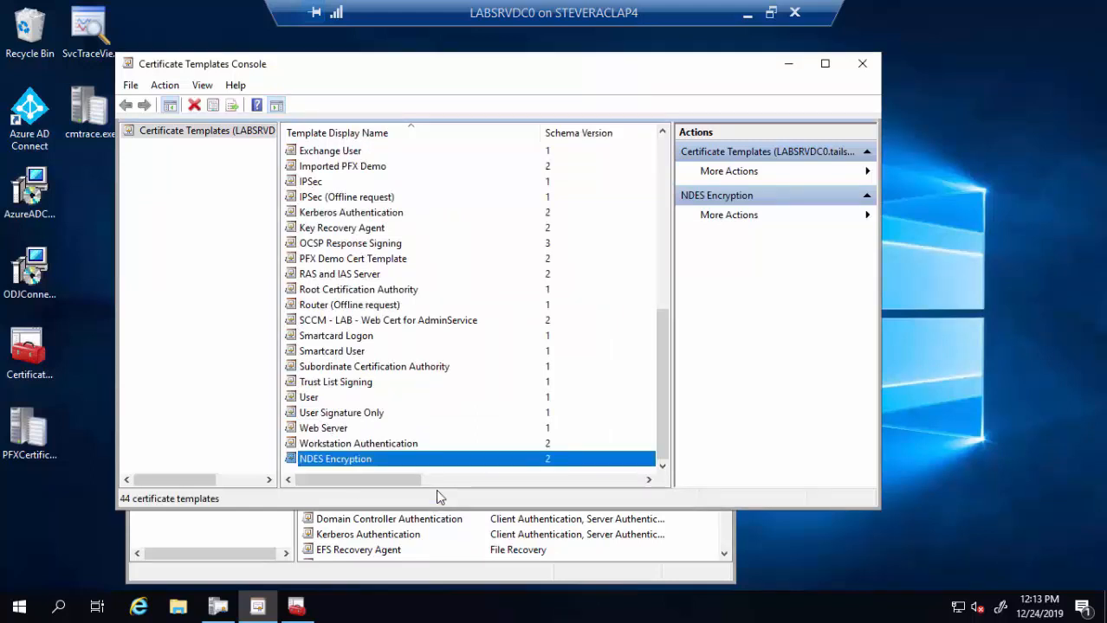
- Duplicate NDES Encryption and give the copy the display name 'NDES Signature'
right_click(370, 466)
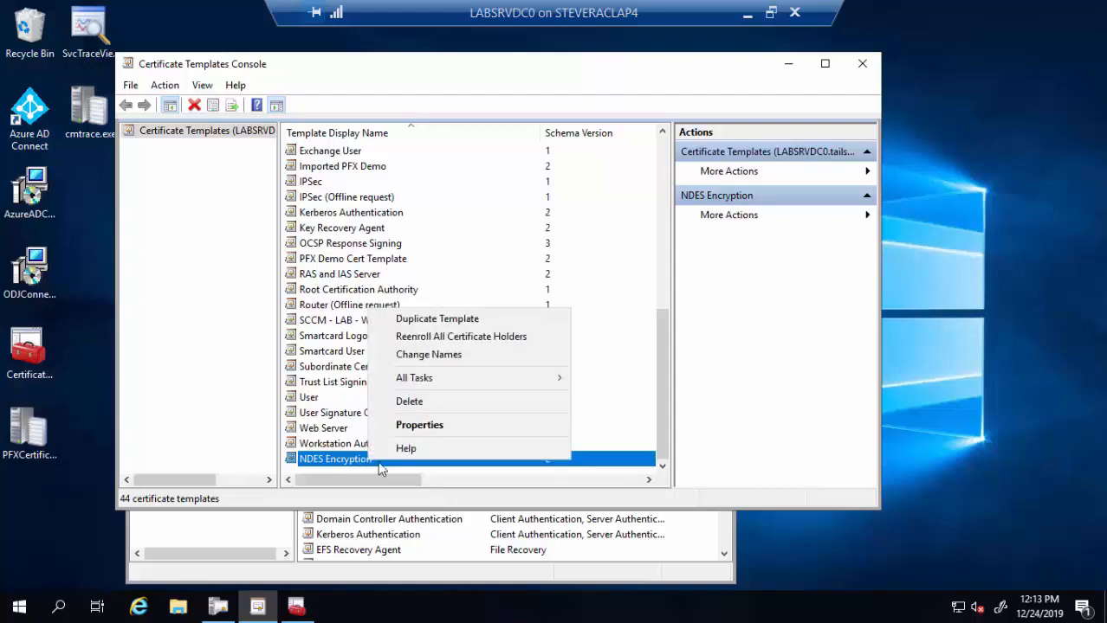
left_click(450, 320)
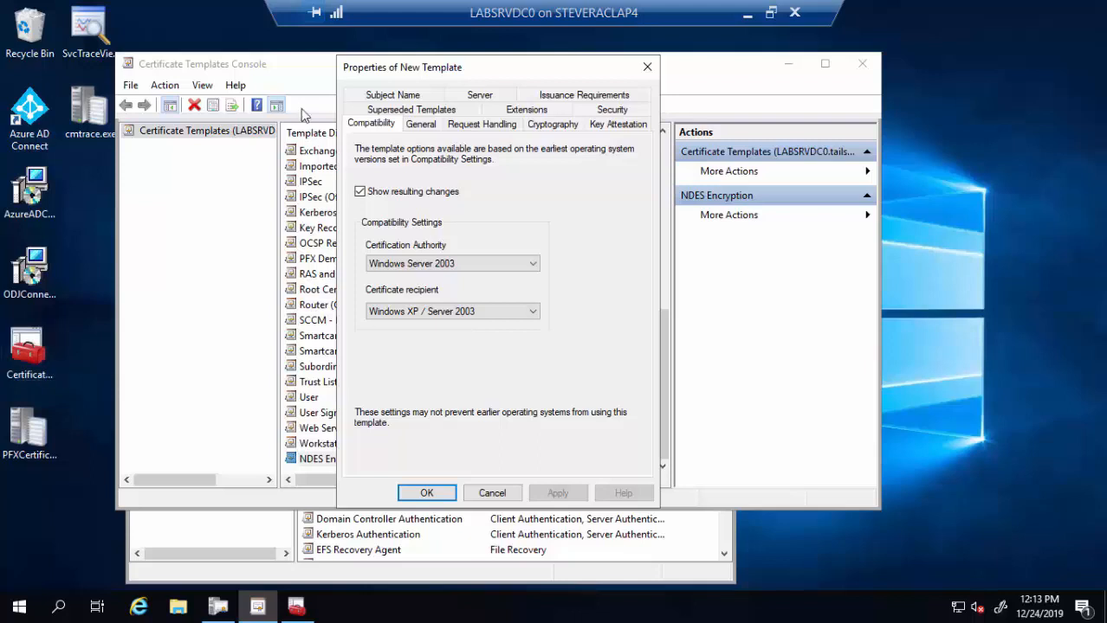
left_click(420, 124)
left_click(468, 163)
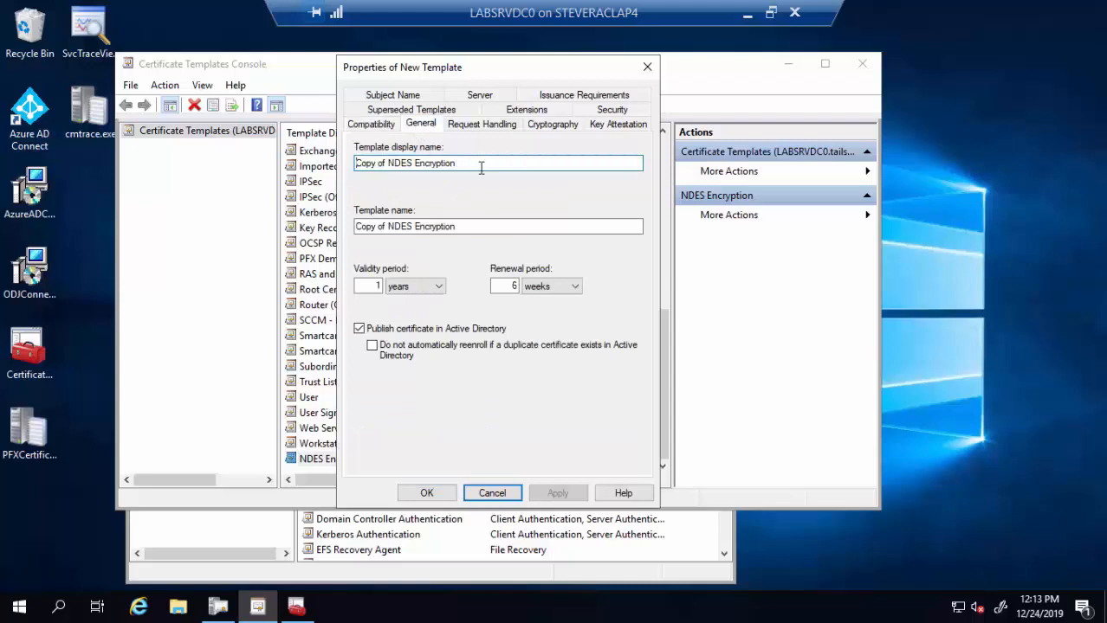
key("ctrl+a")
type("NDES ")
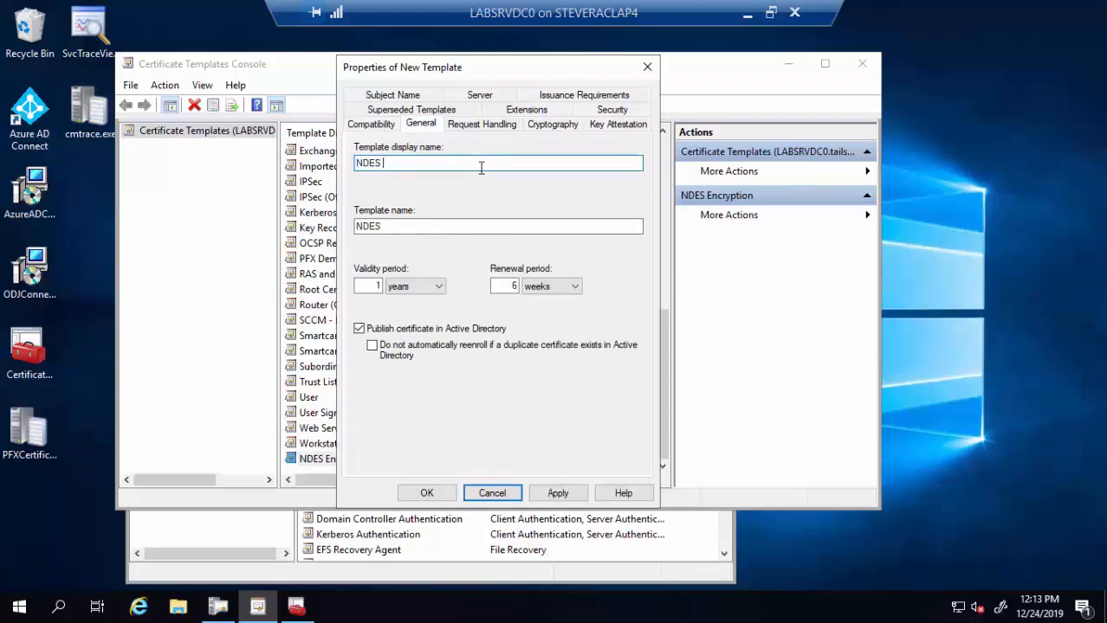
type("Signature")
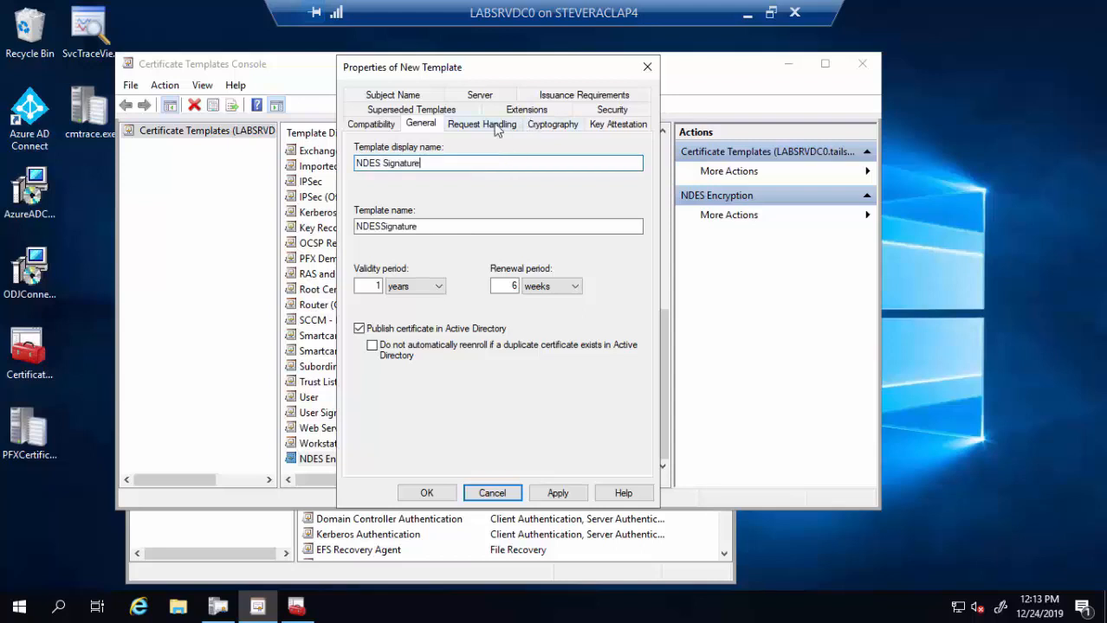
- Set the NDES Signature template's purpose to Signature and save it
left_click(494, 126)
left_click(474, 149)
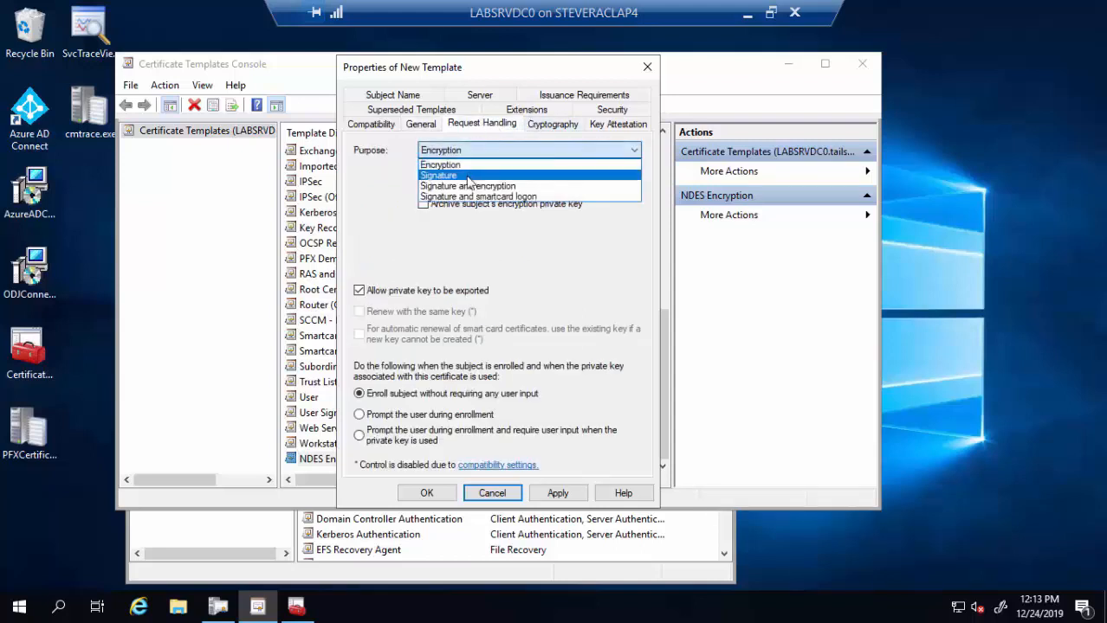
left_click(459, 163)
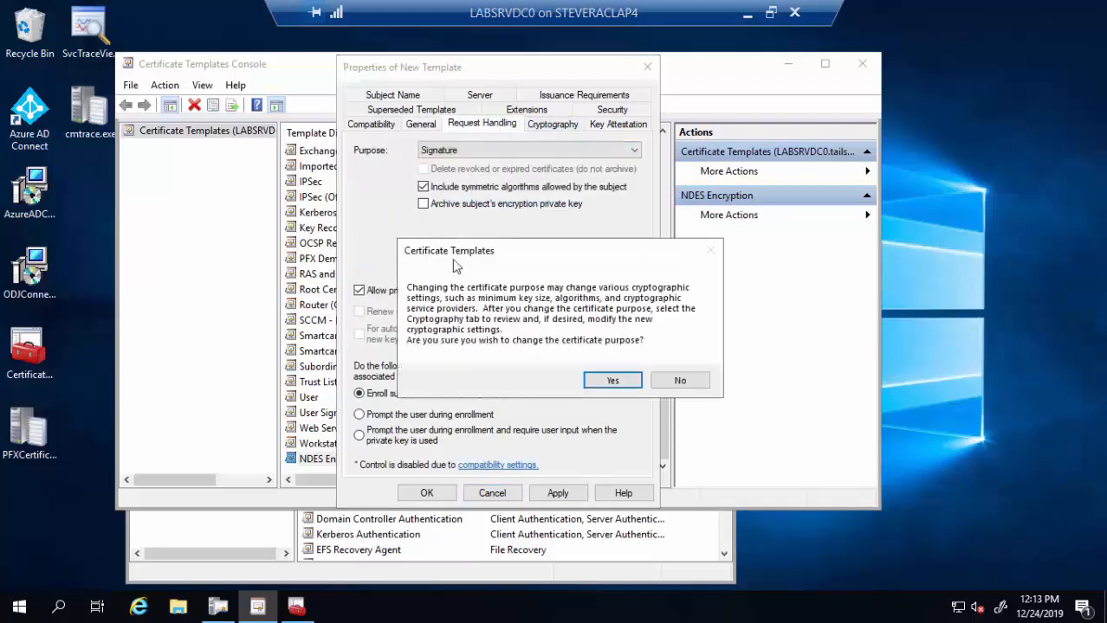
left_click(606, 382)
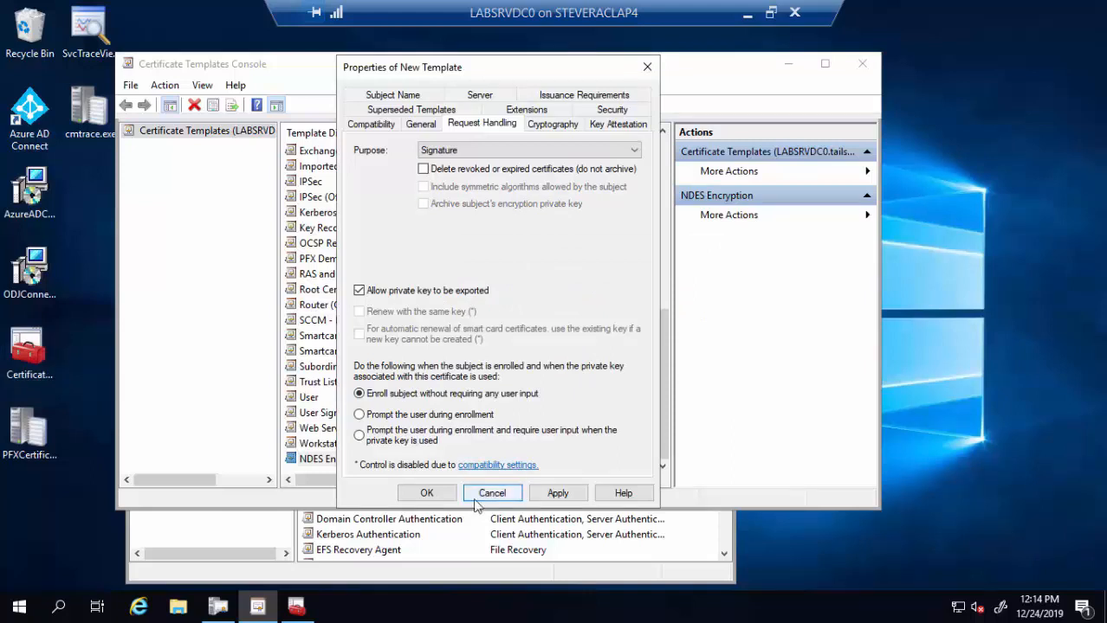
left_click(447, 500)
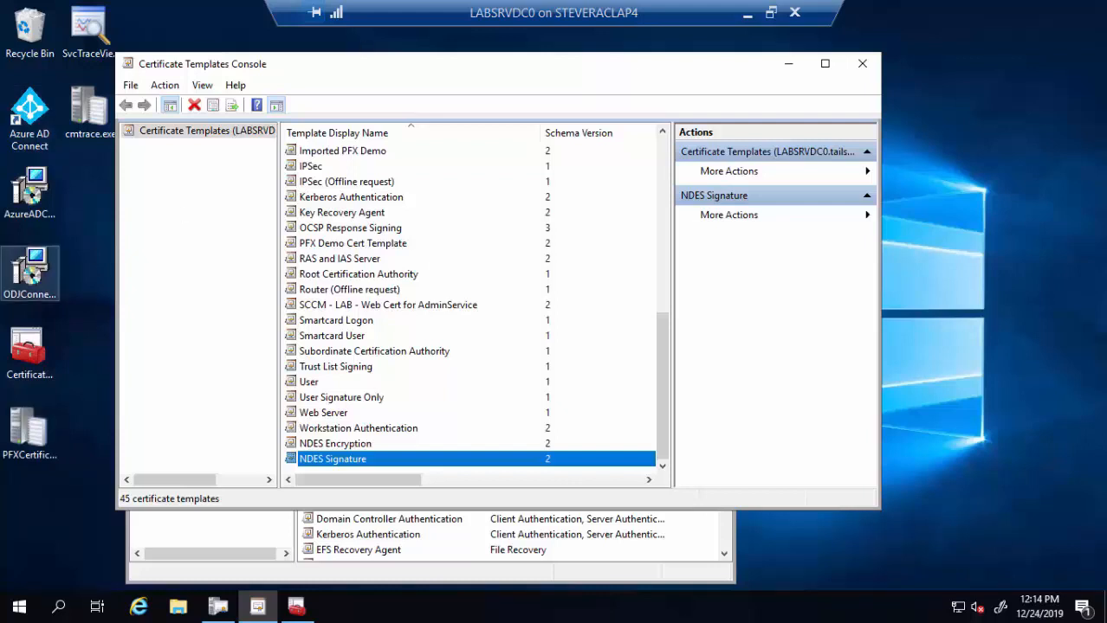
- Duplicate NDES Encryption again and name the copy 'NDES General Purpose'
left_click(370, 444)
right_click(371, 443)
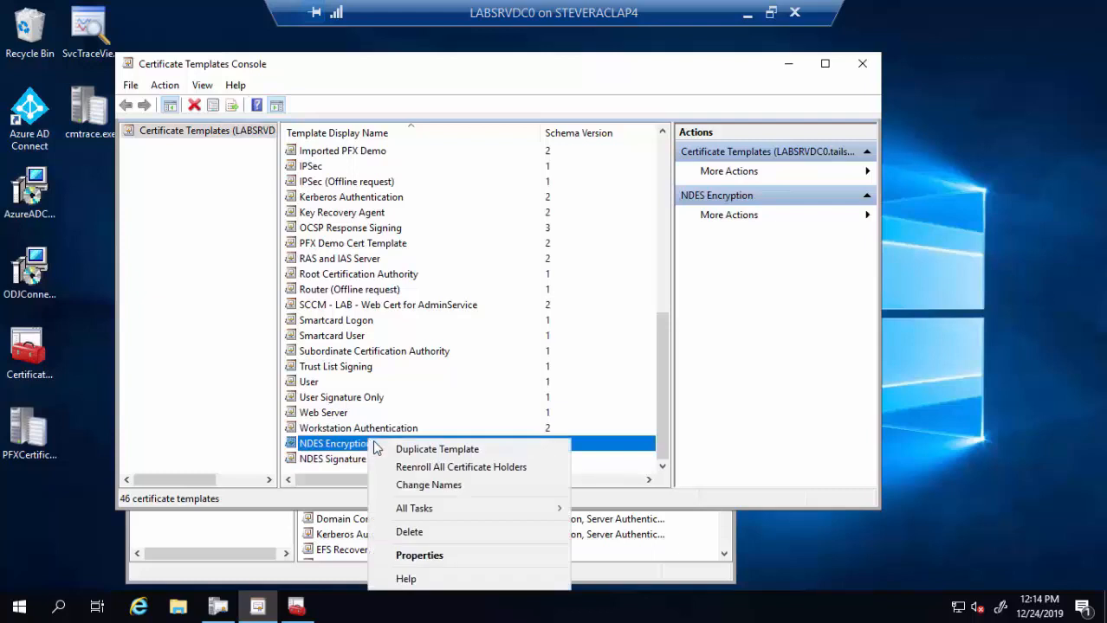
left_click(395, 448)
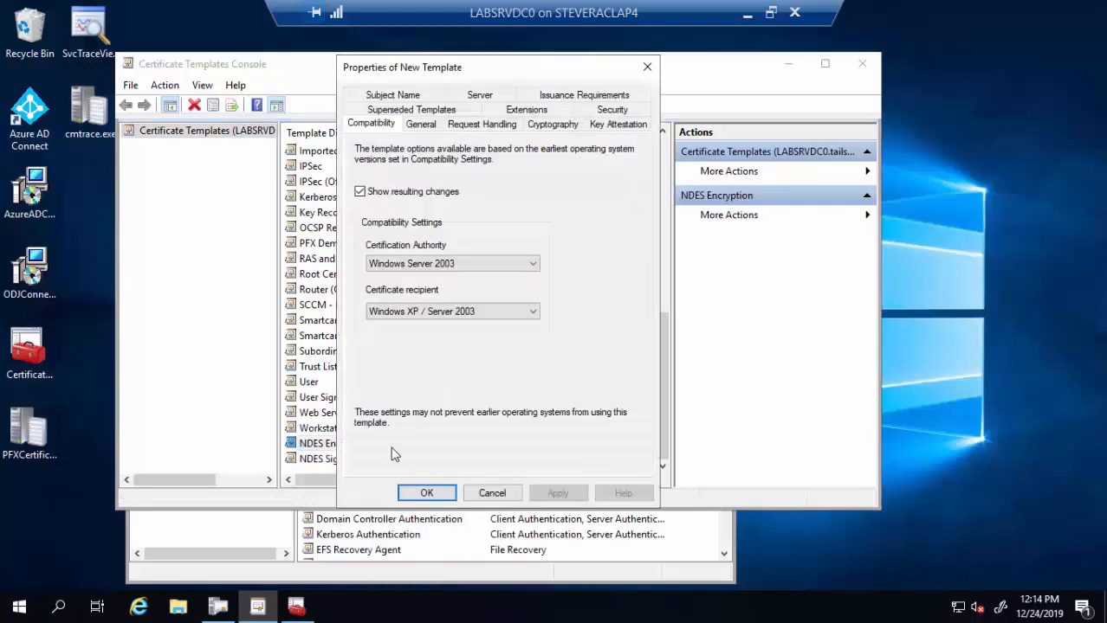
left_click(421, 125)
left_click(488, 163)
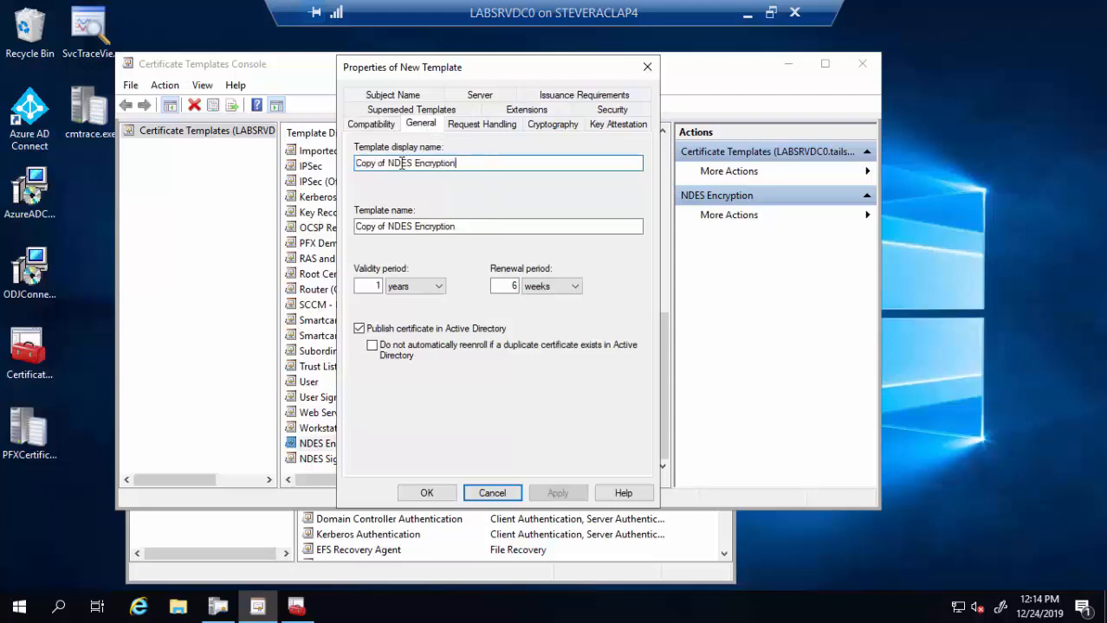
key("ctrl+a")
type("NDES")
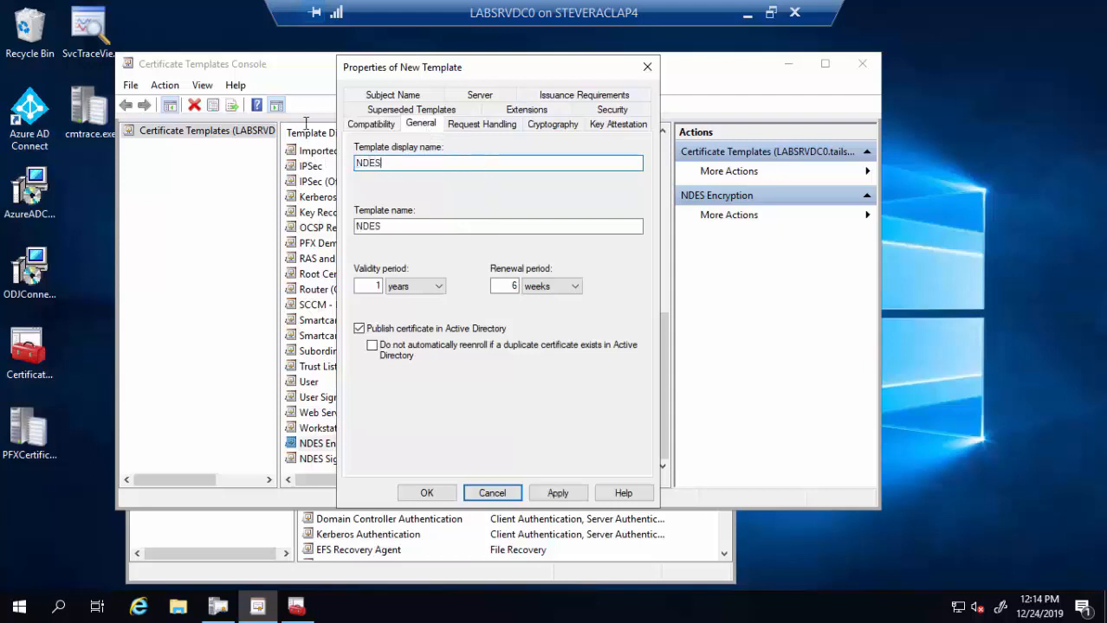
type(" General Pur")
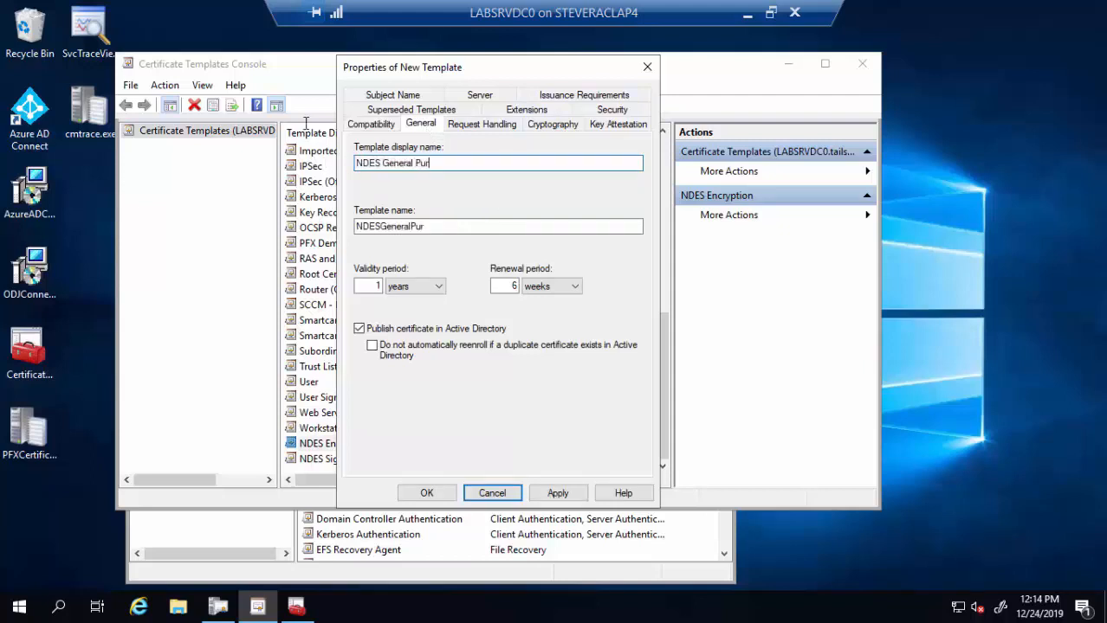
type("pose")
- Set the new template's request purpose to Signature and encryption
left_click(482, 124)
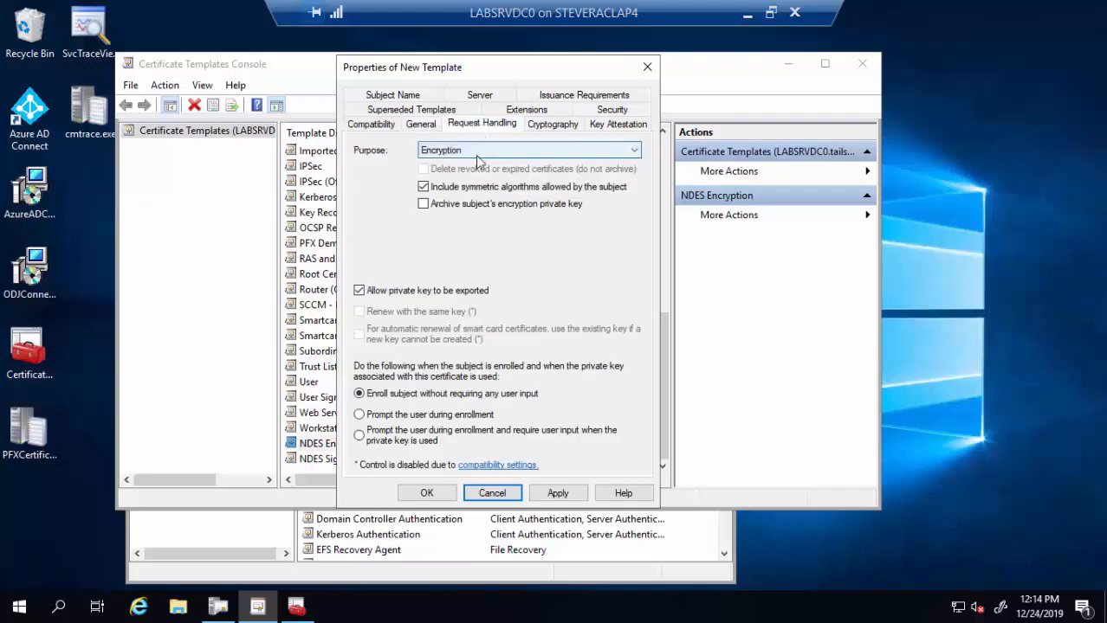
left_click(477, 150)
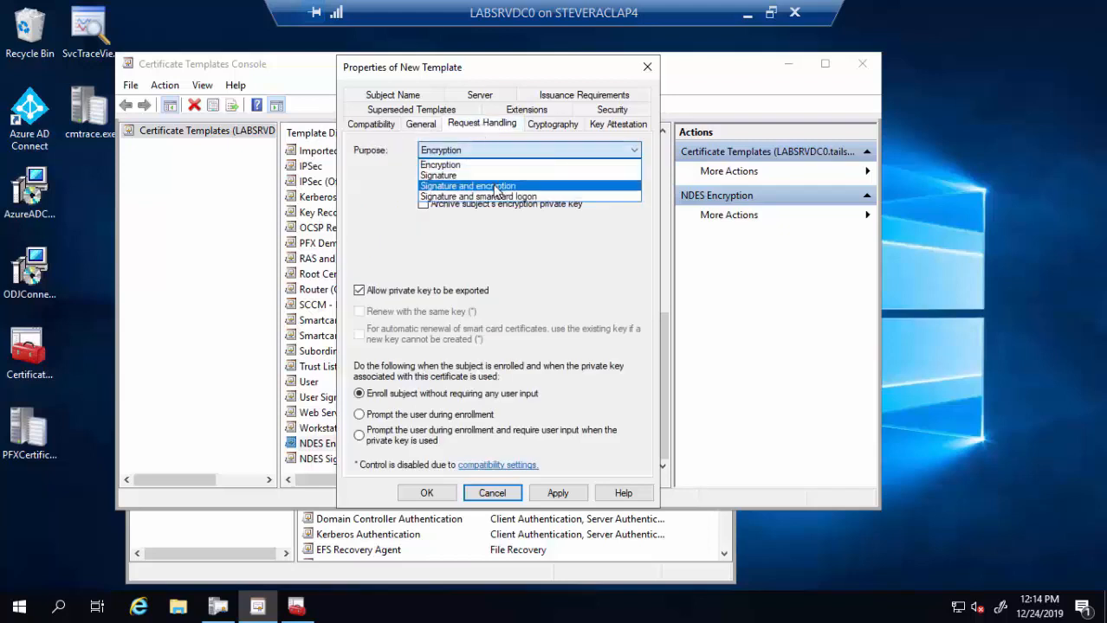
left_click(496, 187)
left_click(607, 380)
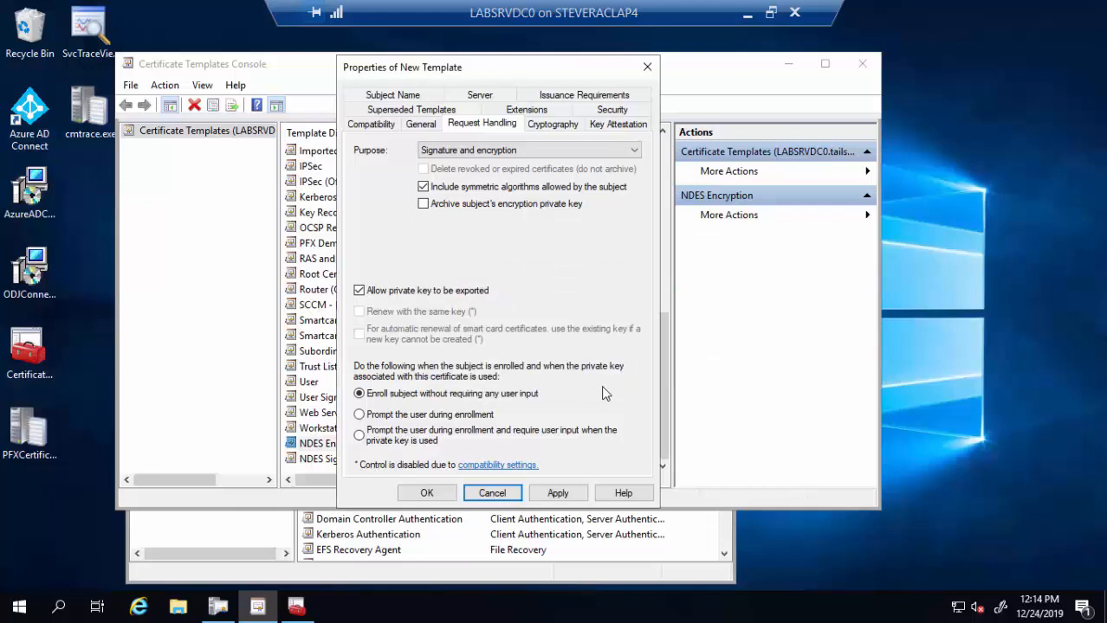
- Remove nonrepudiation from the Key Usage extension and save NDES General Purpose
left_click(541, 111)
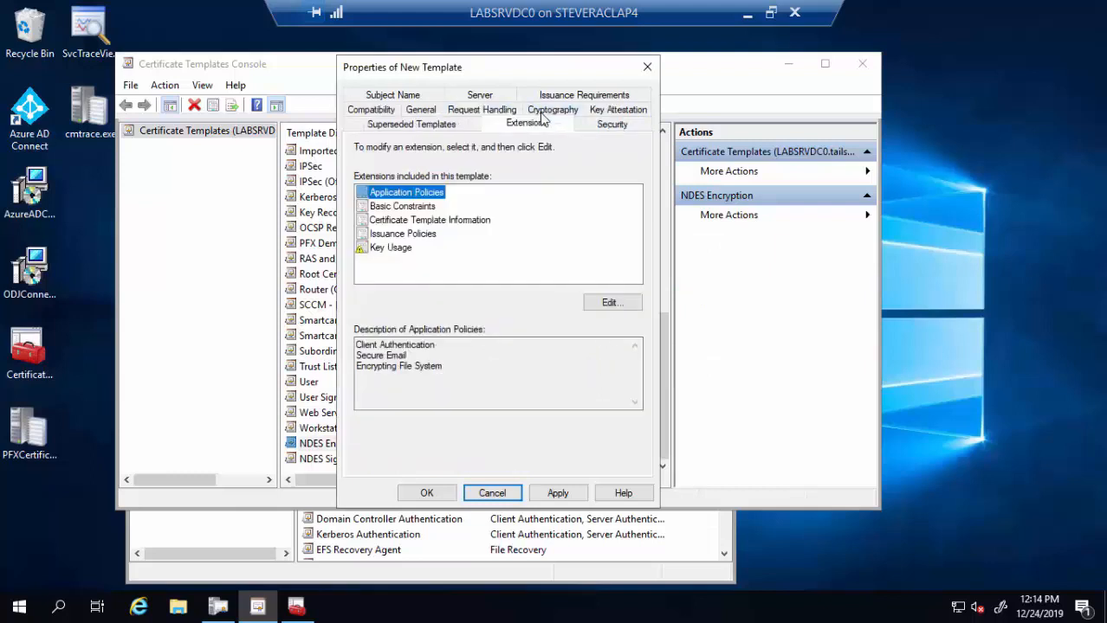
left_click(403, 249)
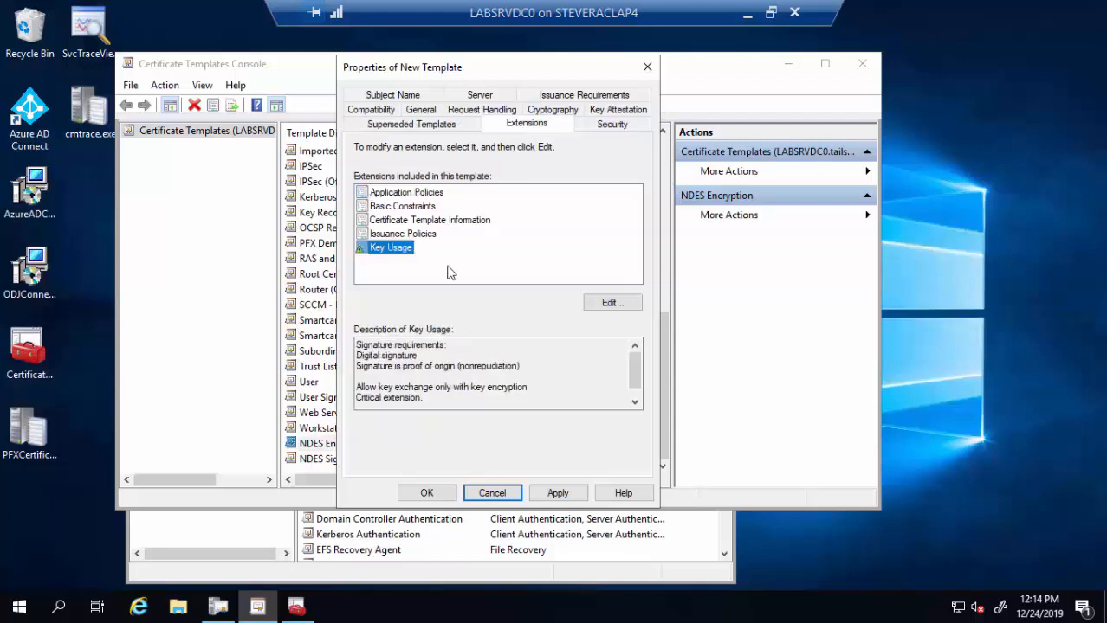
left_click(597, 306)
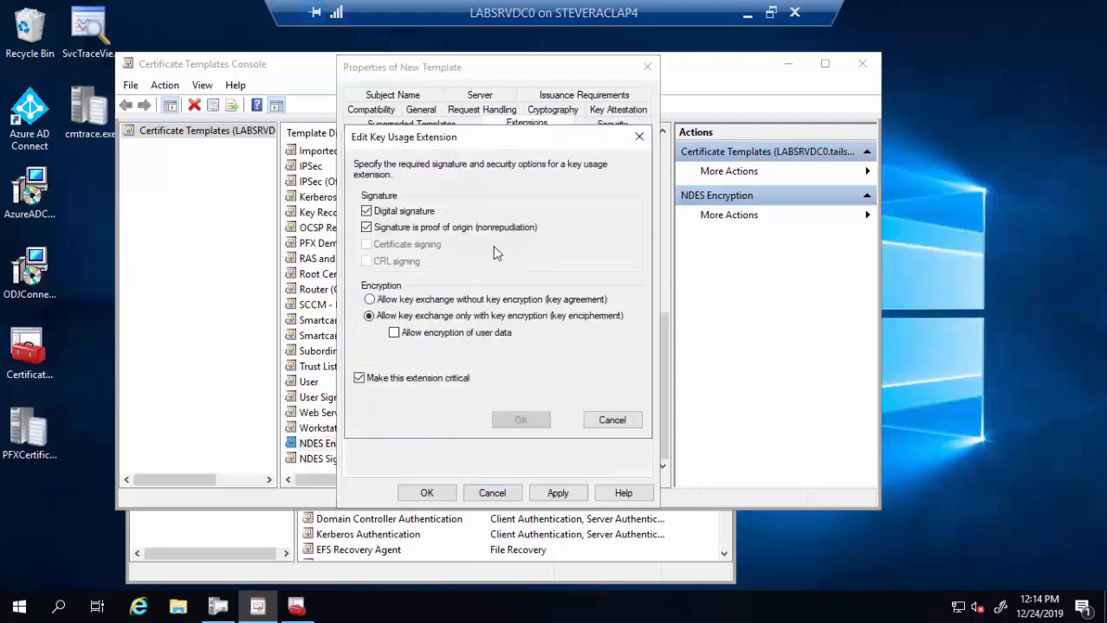
left_click(367, 228)
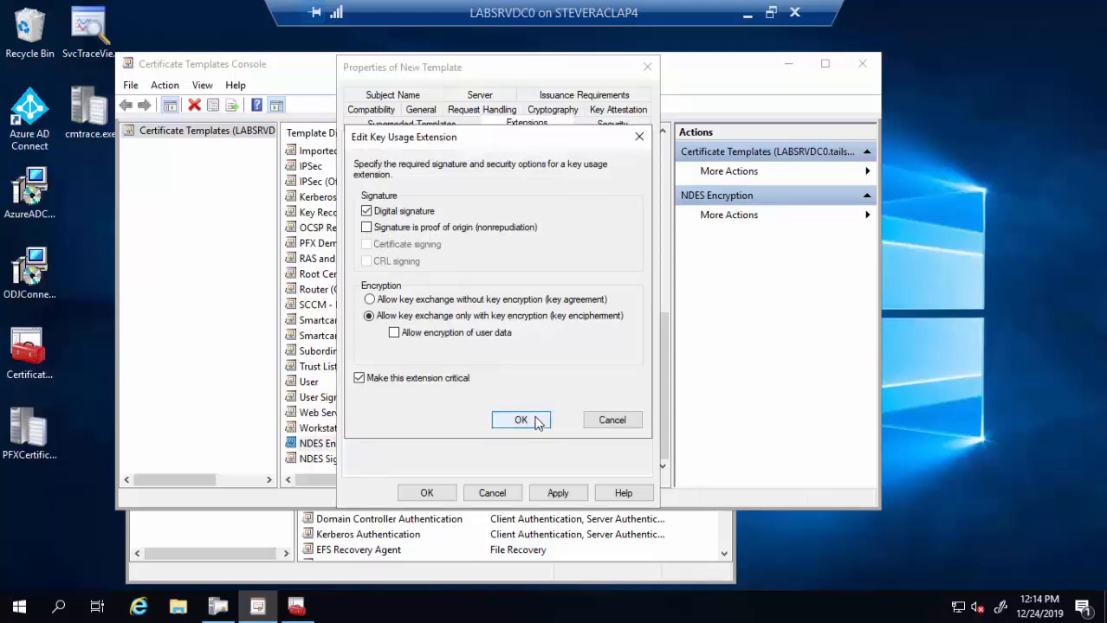
left_click(521, 420)
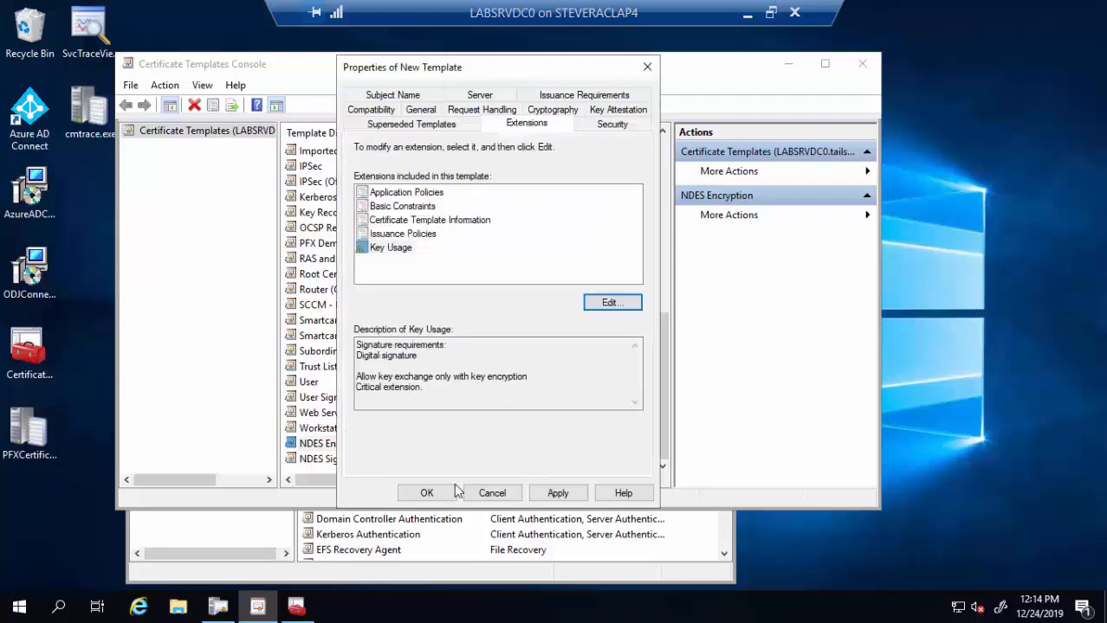
left_click(427, 494)
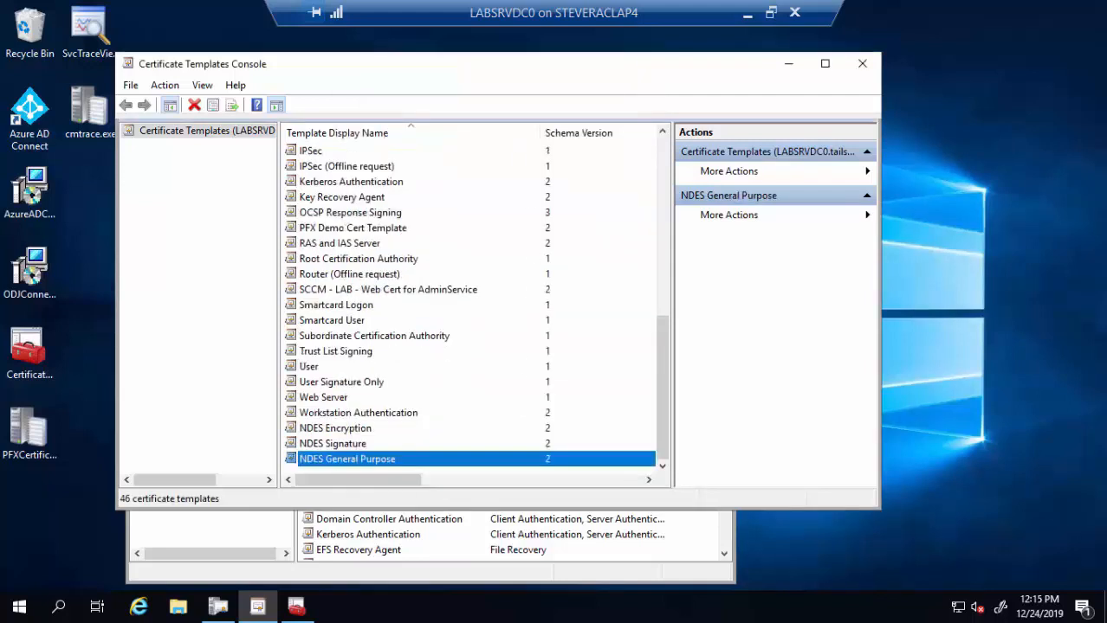
- Uncheck nonrepudiation in NDES Signature's Key Usage extension, keeping only digital signature, and save
left_click(359, 445)
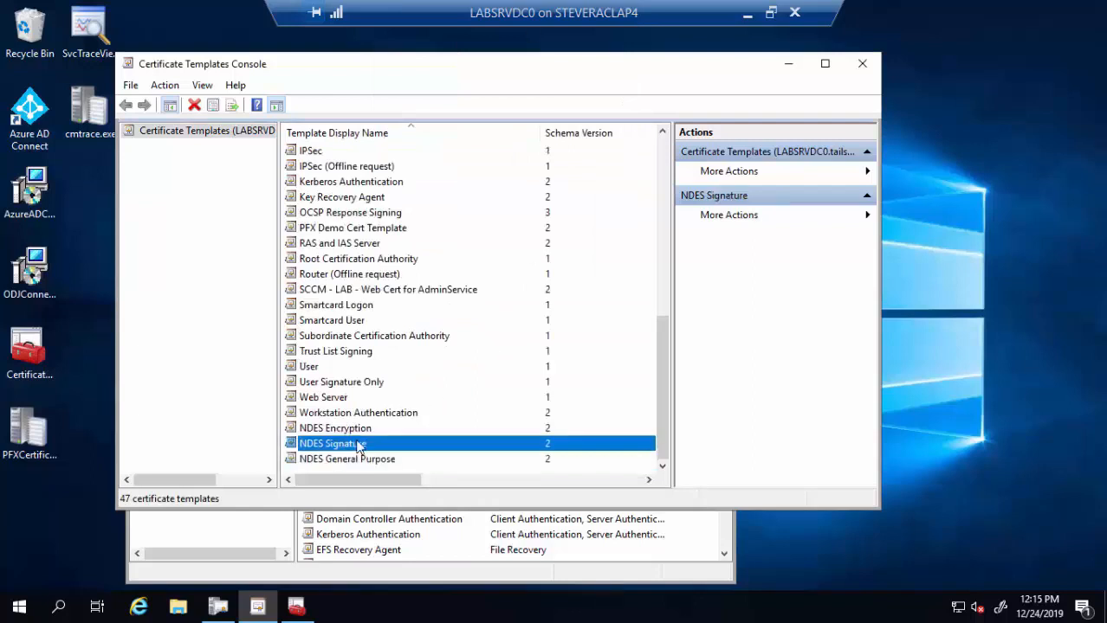
right_click(358, 443)
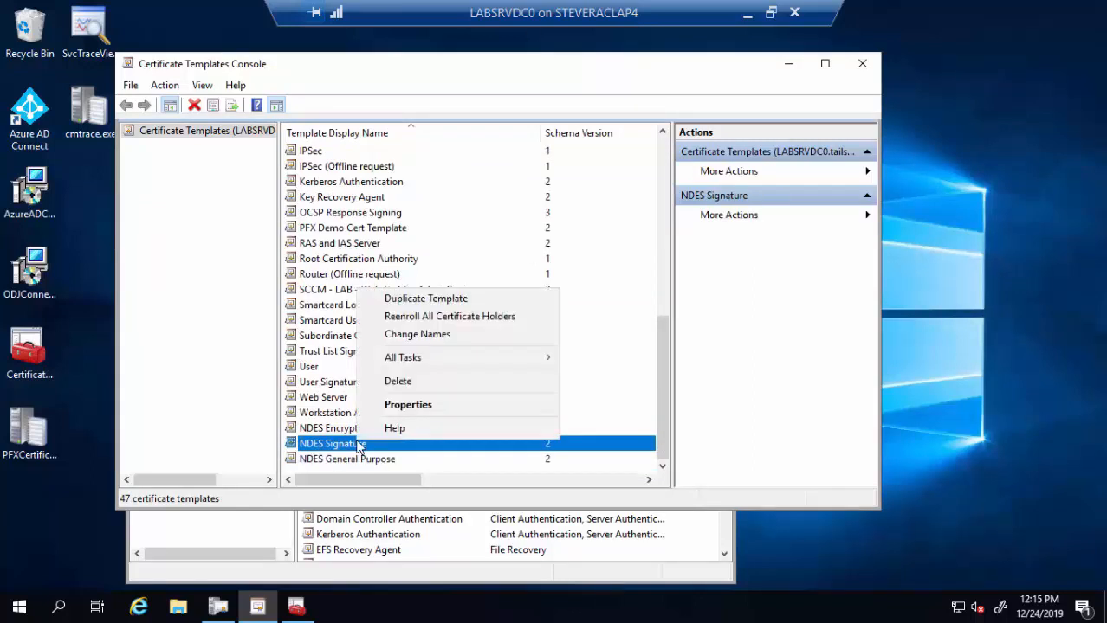
left_click(408, 406)
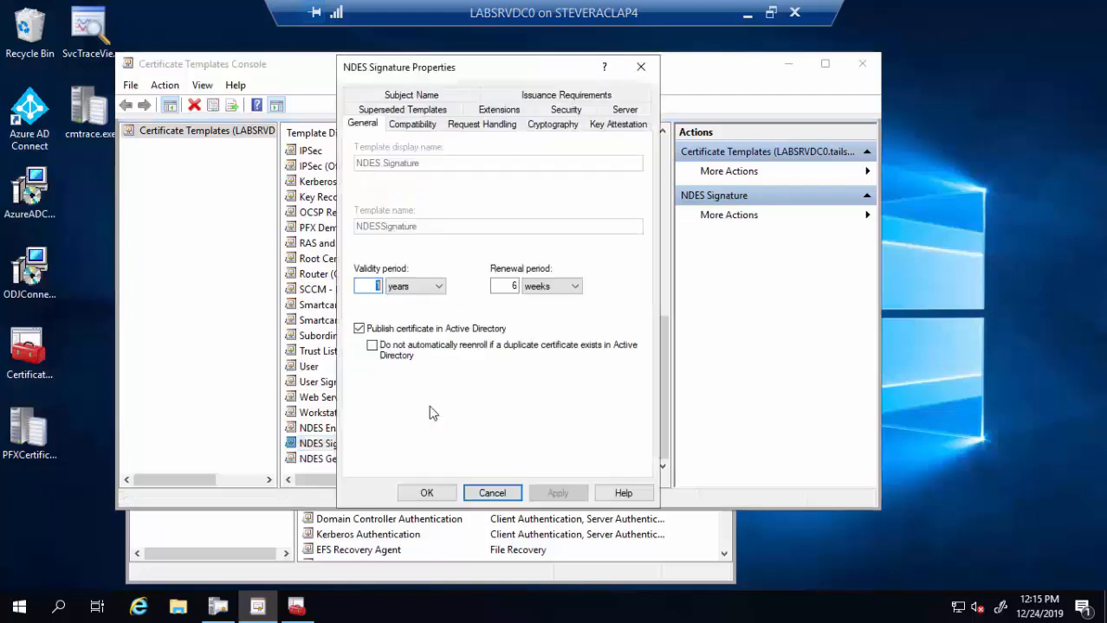
left_click(490, 499)
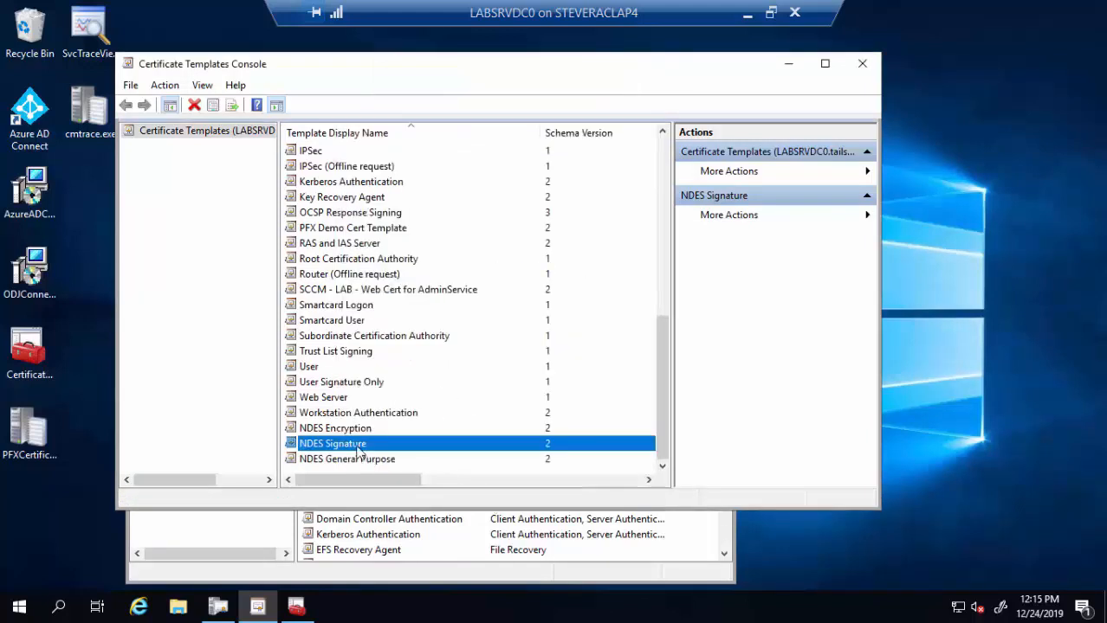
double_click(351, 444)
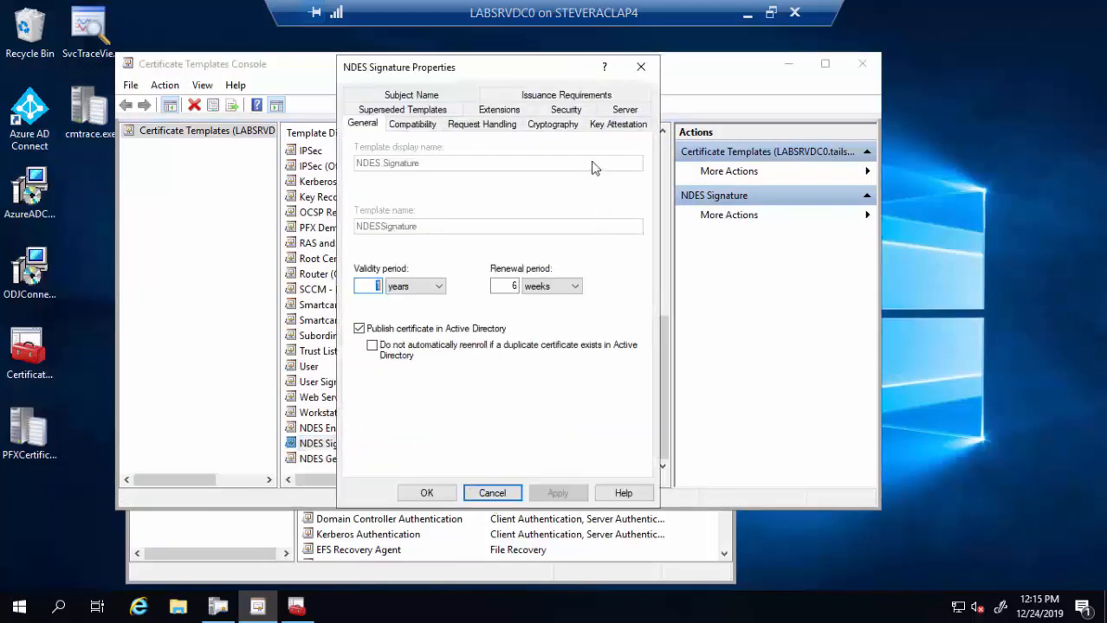
left_click(507, 112)
left_click(409, 248)
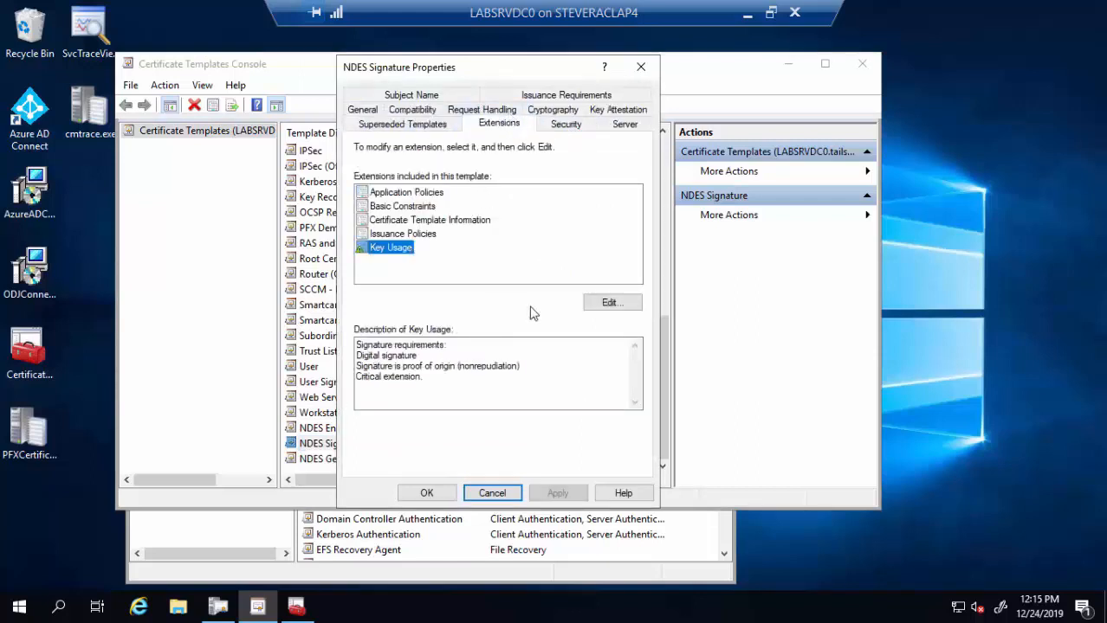
left_click(606, 302)
left_click(378, 230)
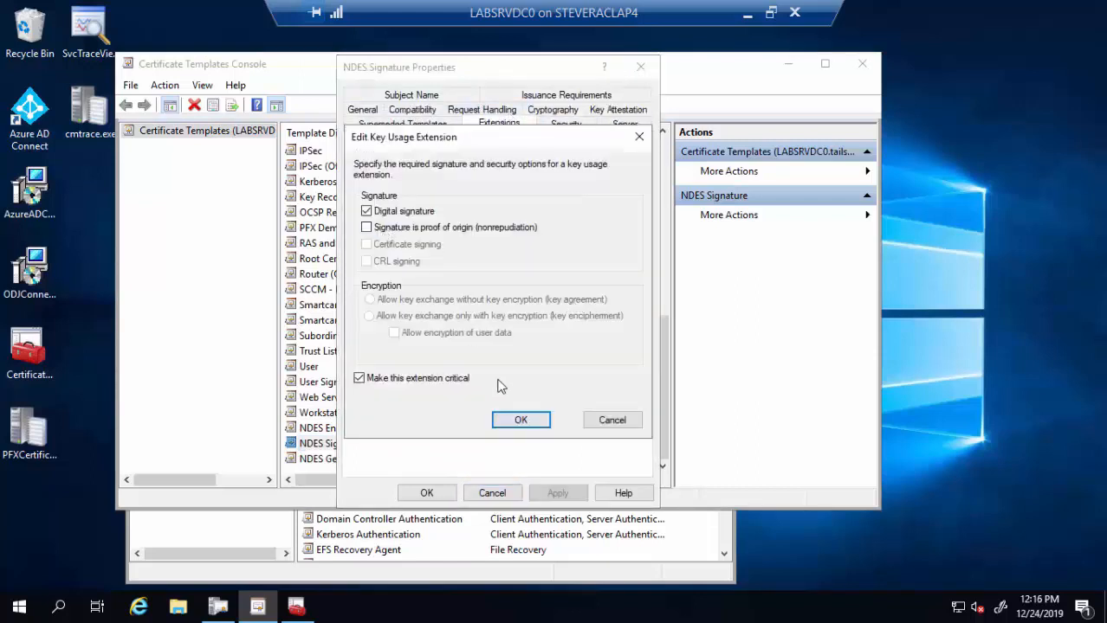
left_click(526, 420)
left_click(427, 493)
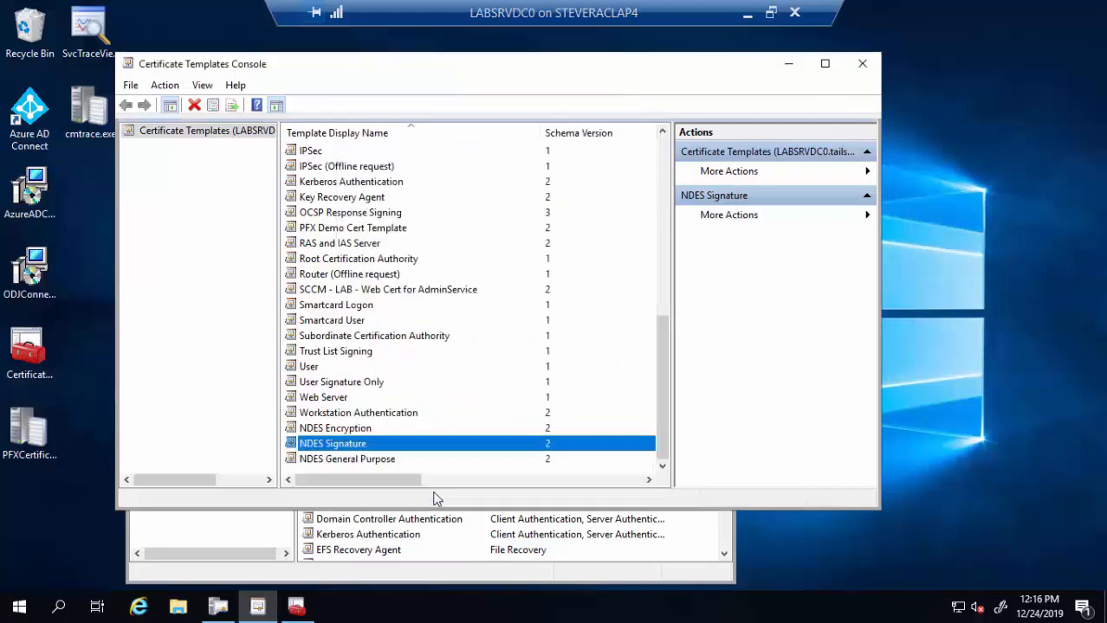
left_click(378, 461)
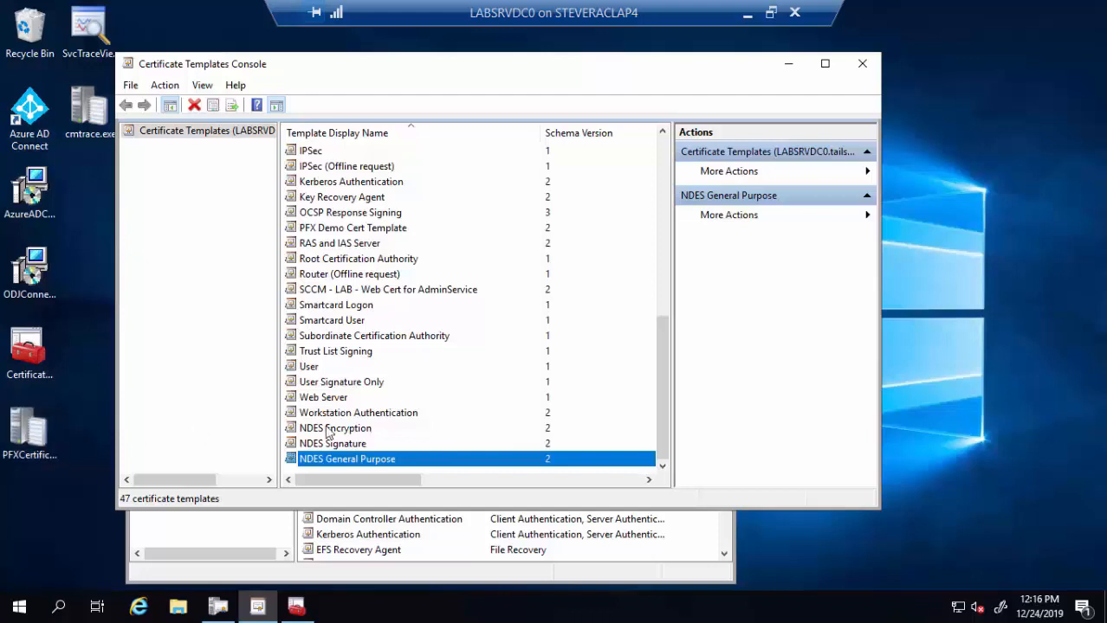
- Duplicate the Workstation Authentication template and name the copy 'NDES Computer'
right_click(397, 419)
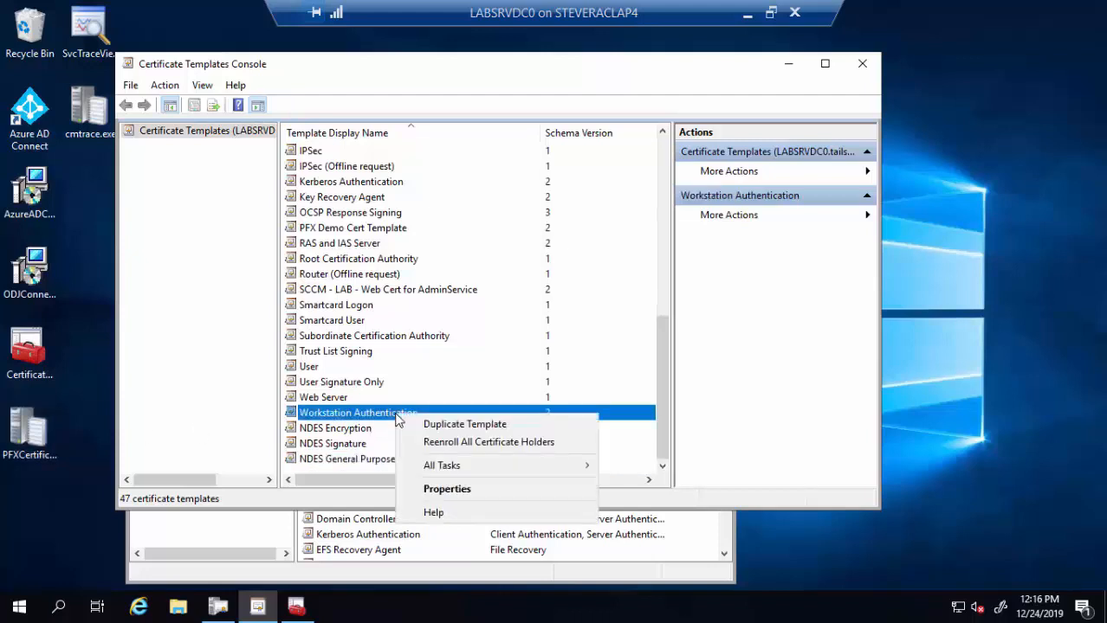
left_click(452, 426)
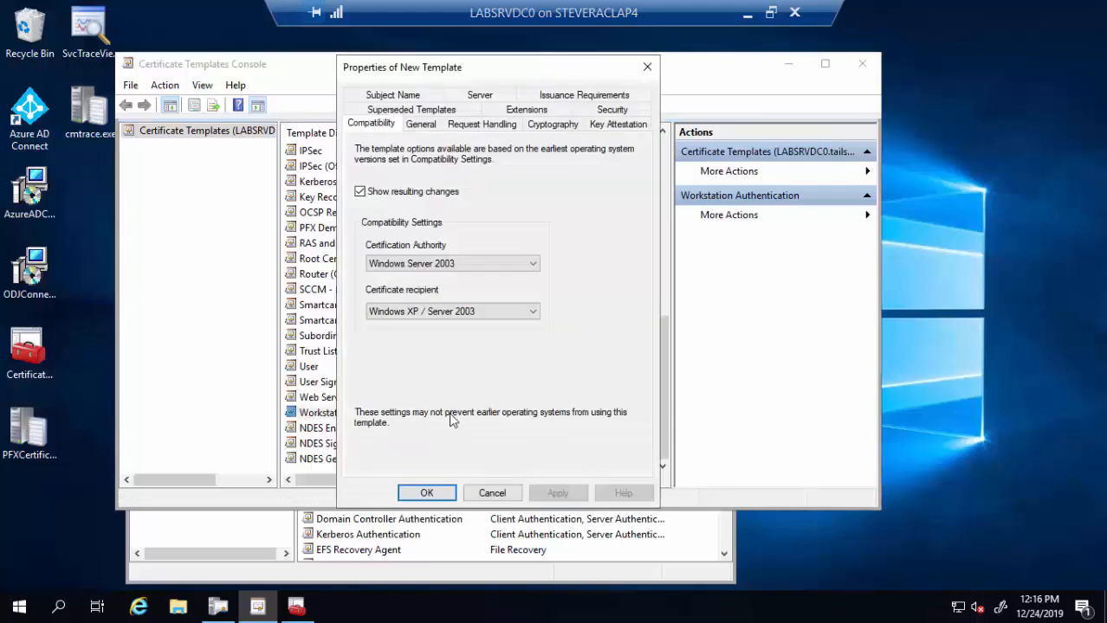
left_click(422, 125)
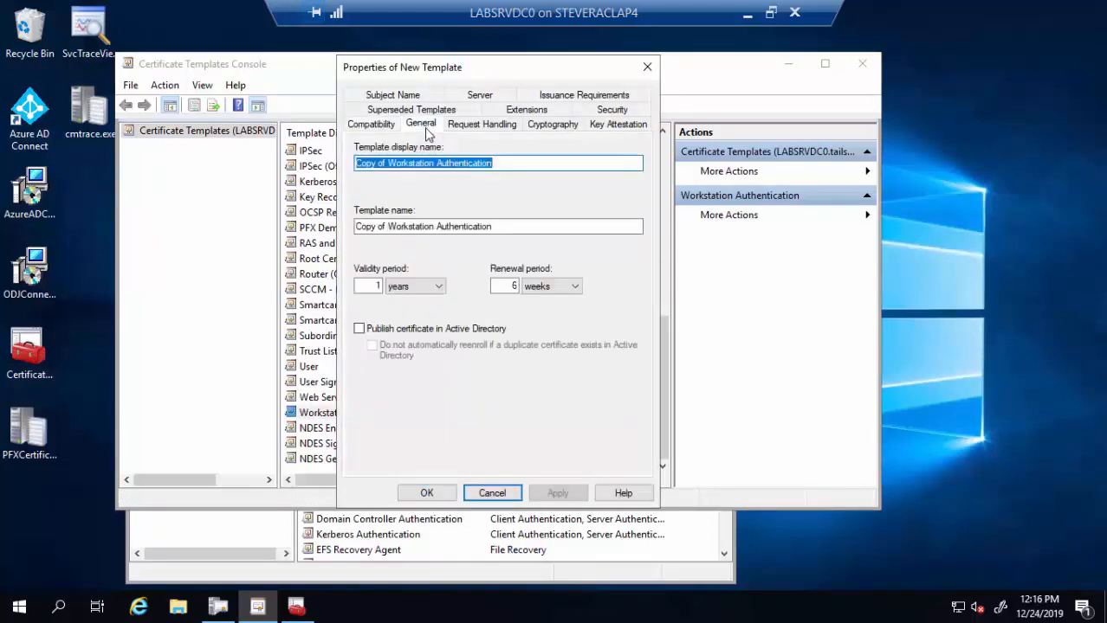
left_click(381, 126)
left_click(415, 126)
type("NDES Computer")
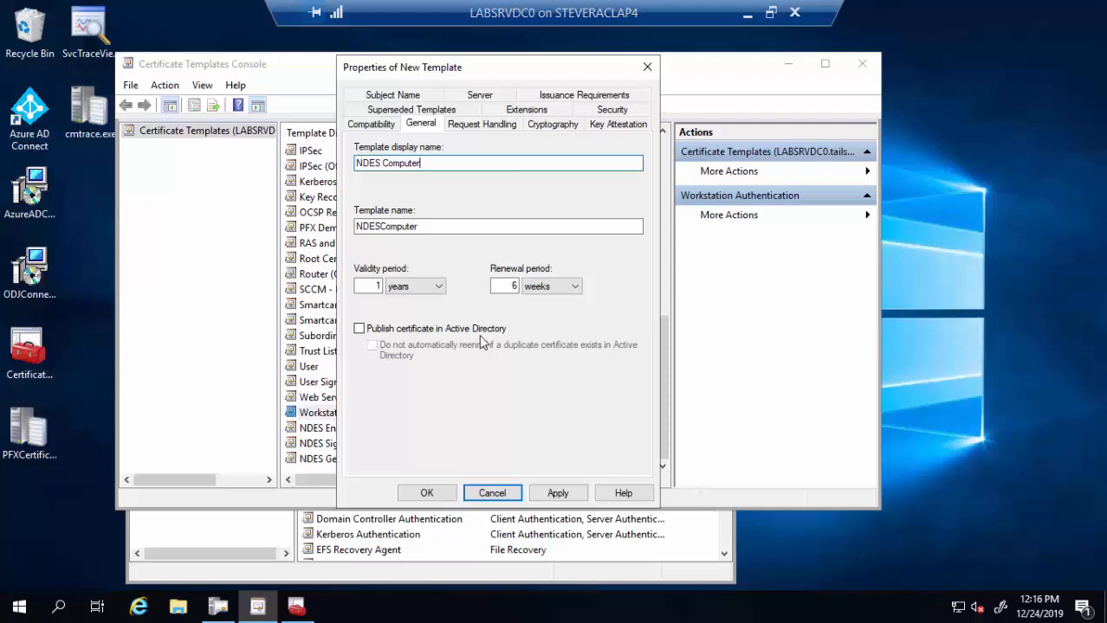
- Set NDES Computer's purpose to Encryption and its subject name to Supply in the request
left_click(487, 127)
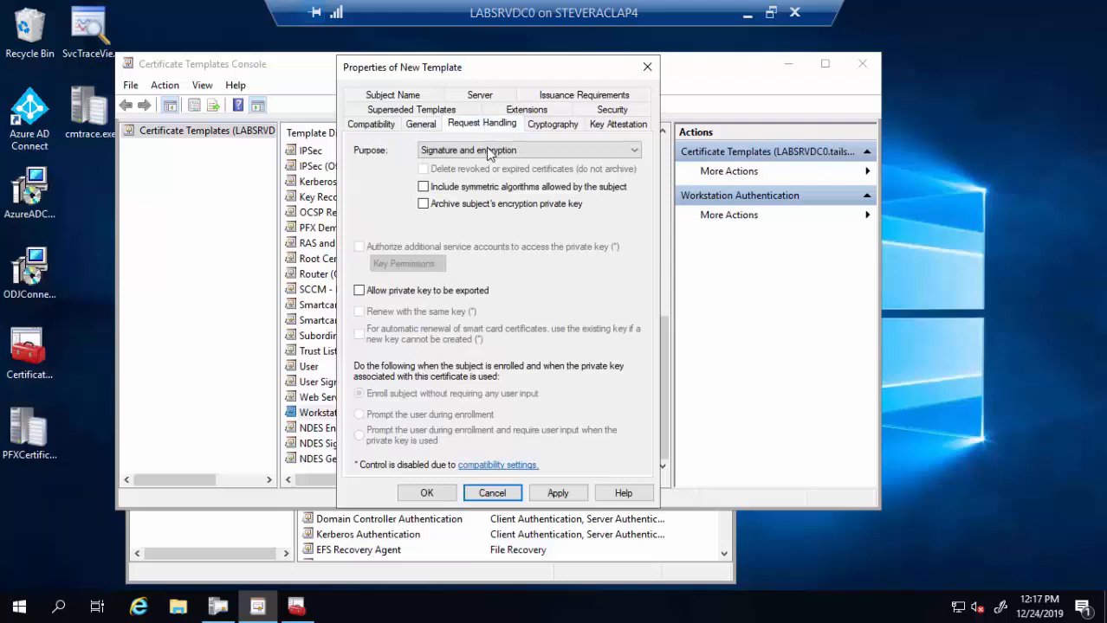
left_click(489, 151)
left_click(470, 167)
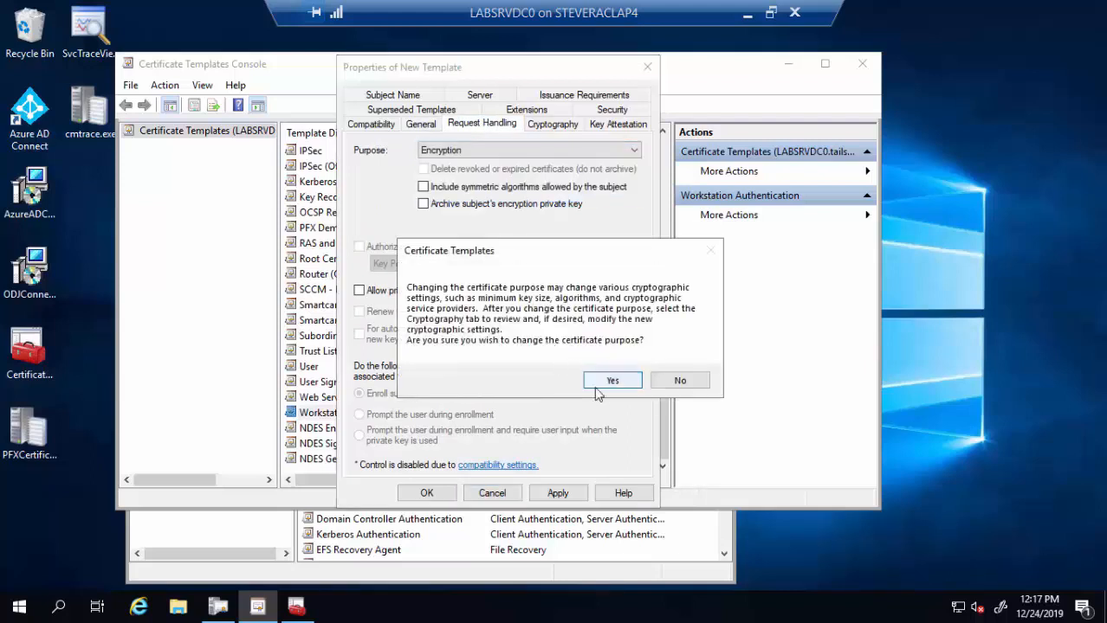
left_click(580, 387)
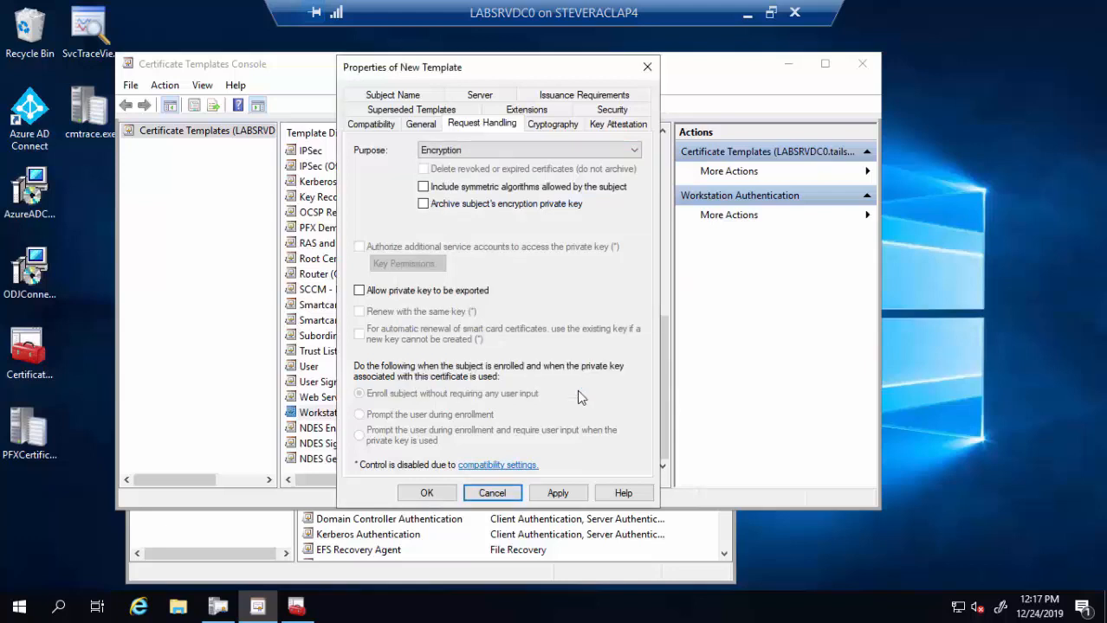
left_click(412, 97)
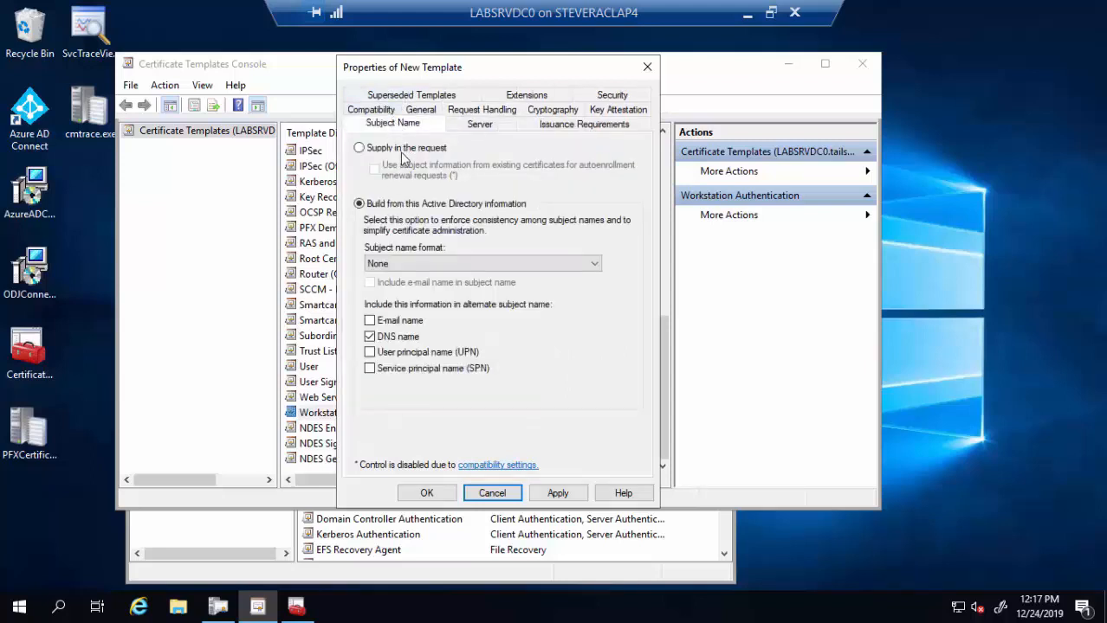
left_click(400, 152)
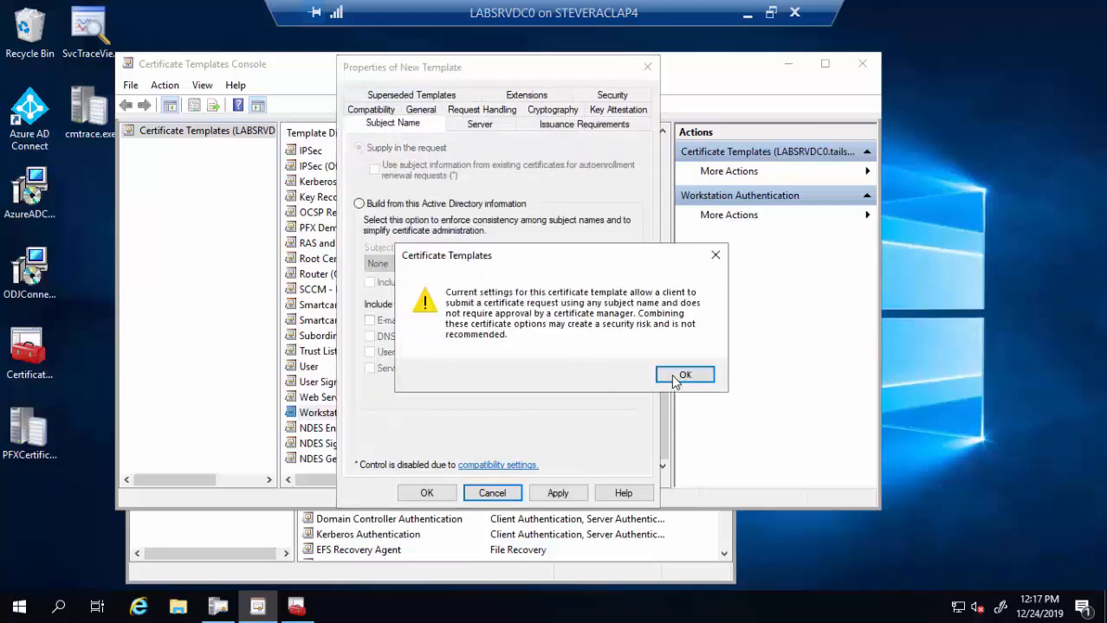
left_click(684, 376)
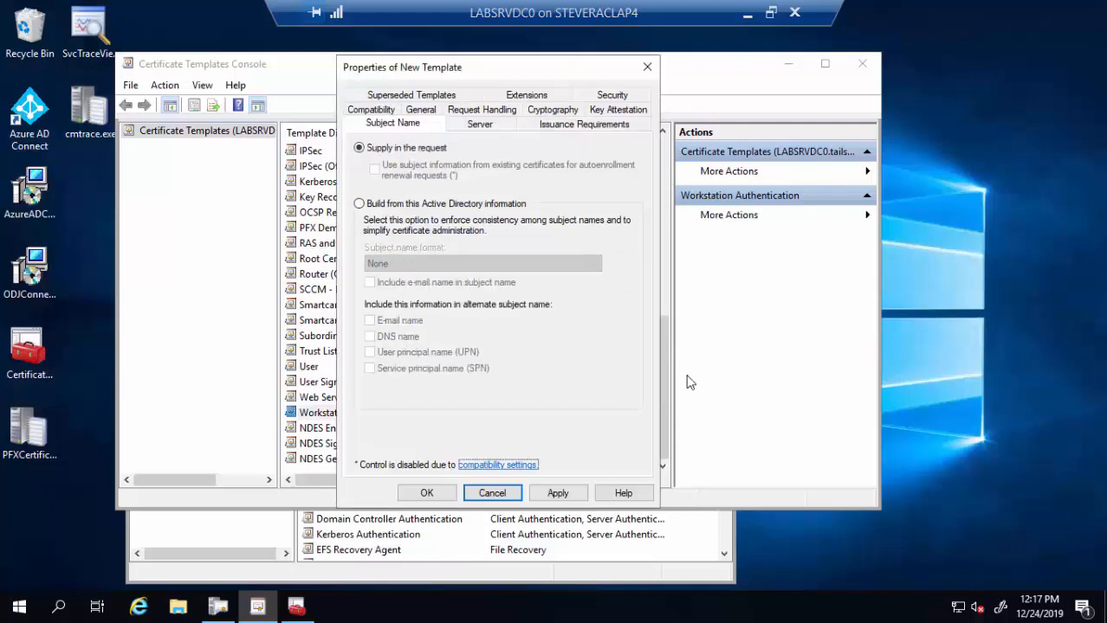
- Add NDESSvcAcct to the NDES Computer template's permissions with Read and Enroll allowed
left_click(614, 97)
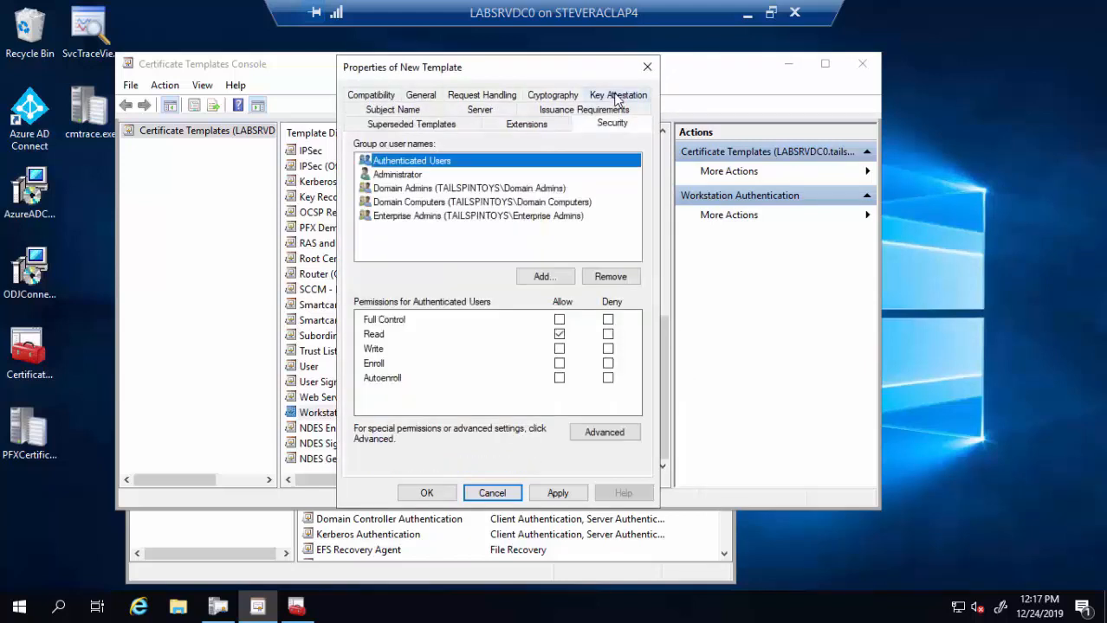
left_click(553, 278)
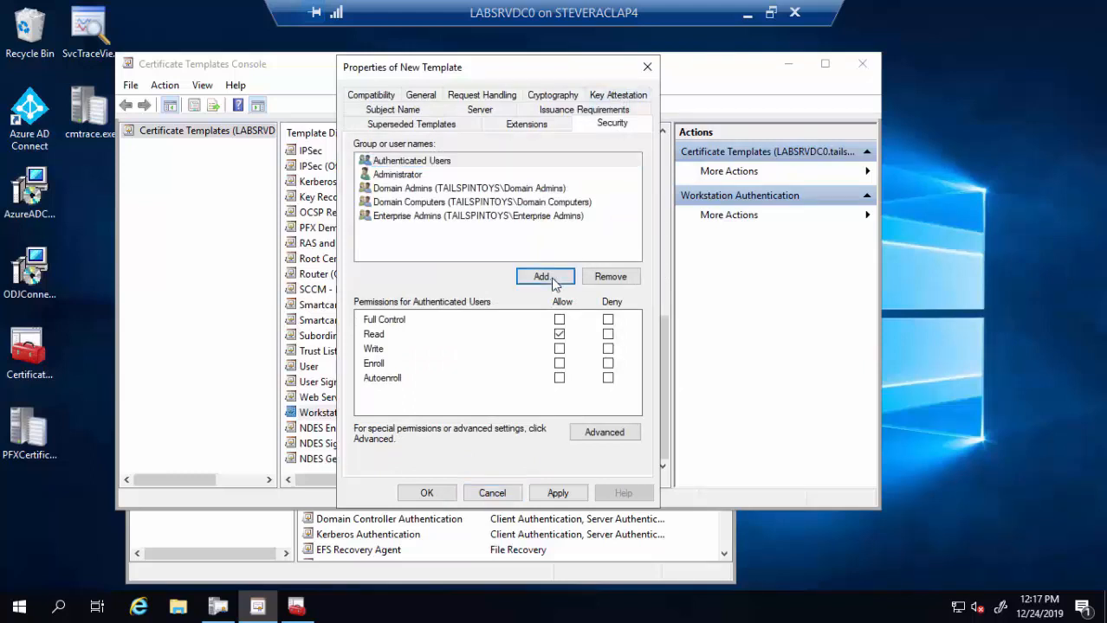
type("ndes")
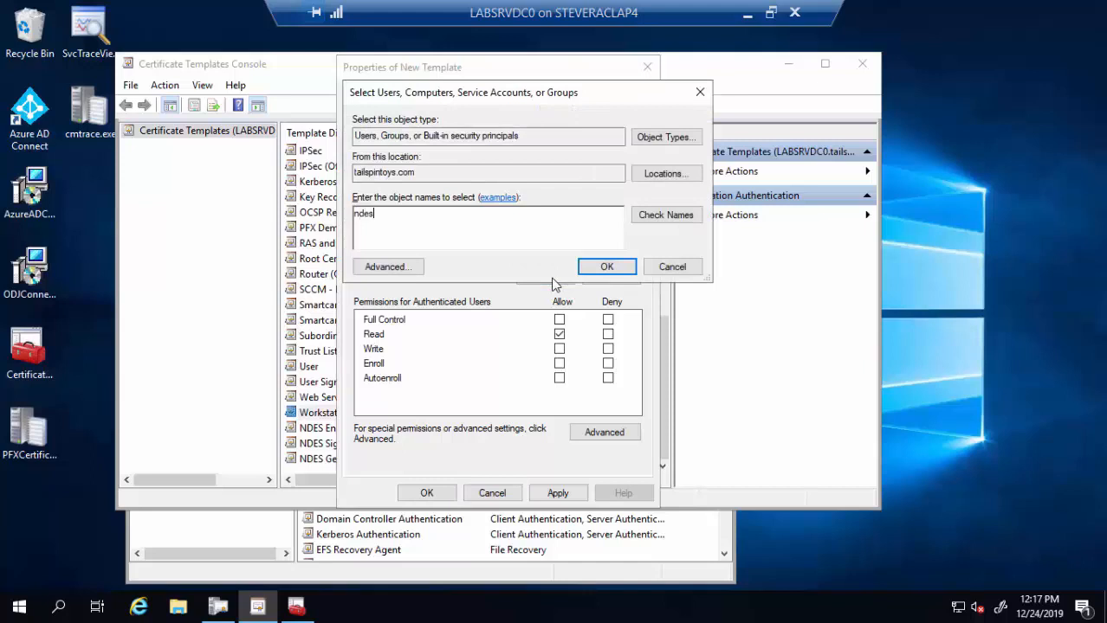
left_click(677, 216)
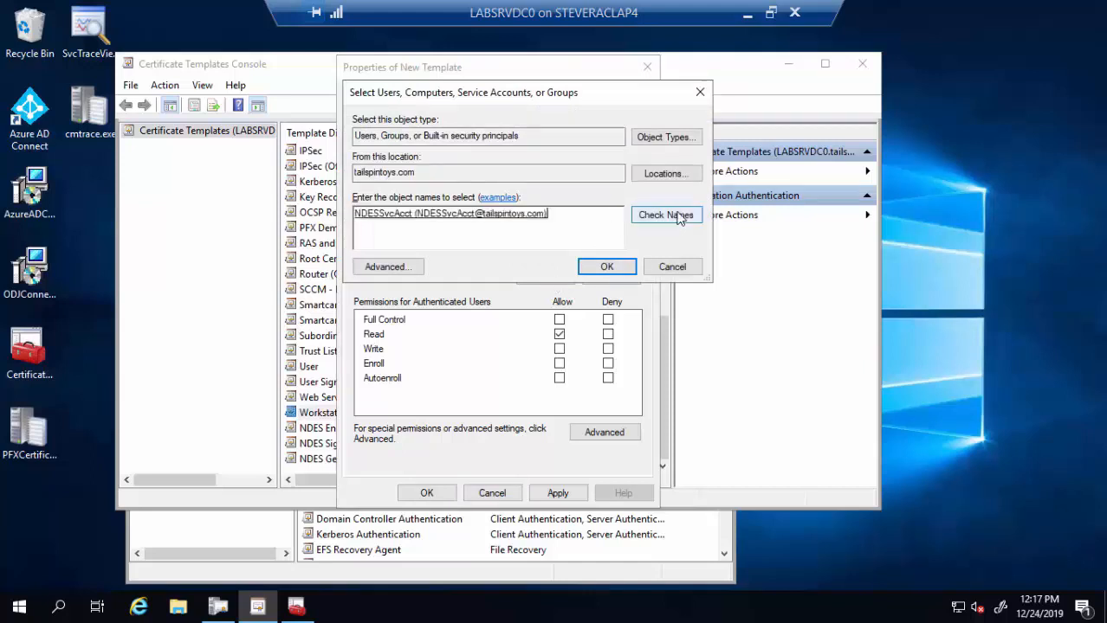
left_click(605, 272)
left_click(559, 364)
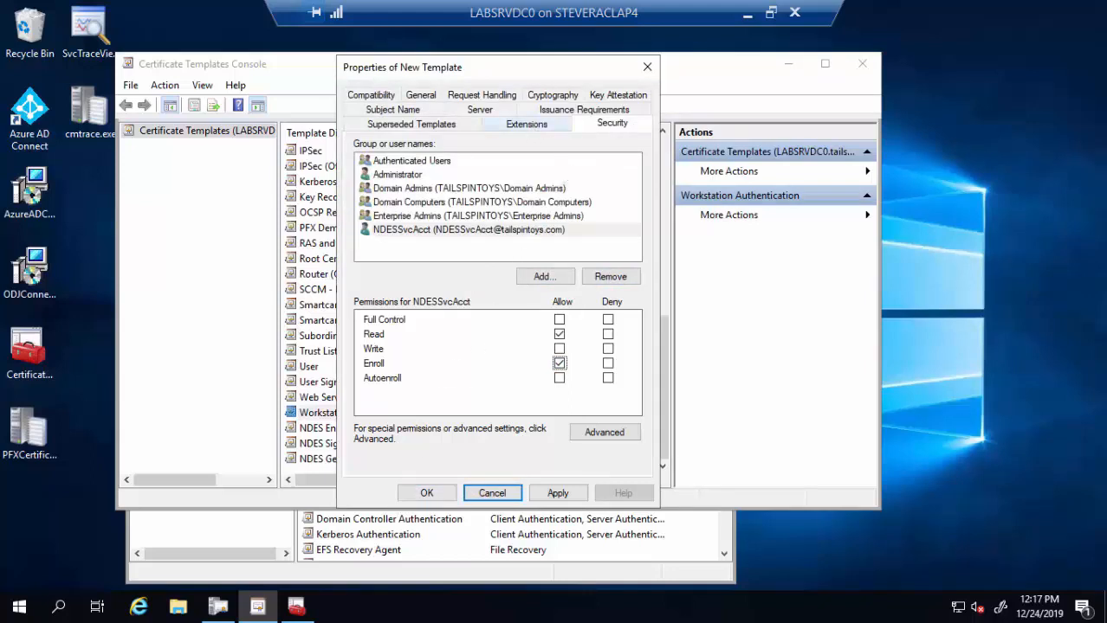
left_click(527, 124)
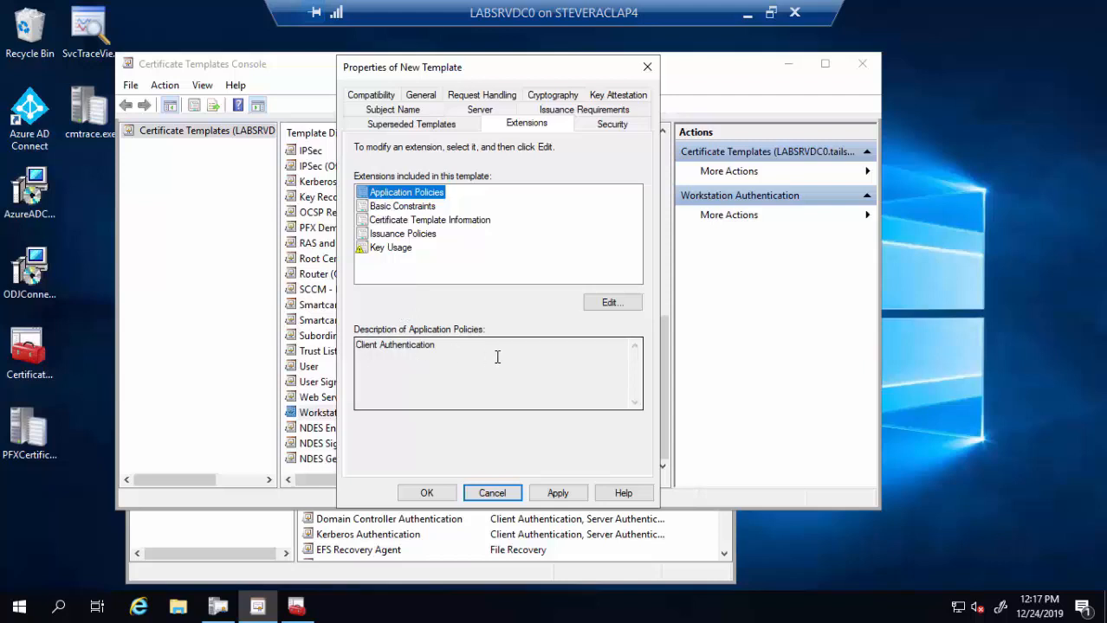
- Add Server Authentication beside Client Authentication in the template's application policies and save the template
left_click(610, 303)
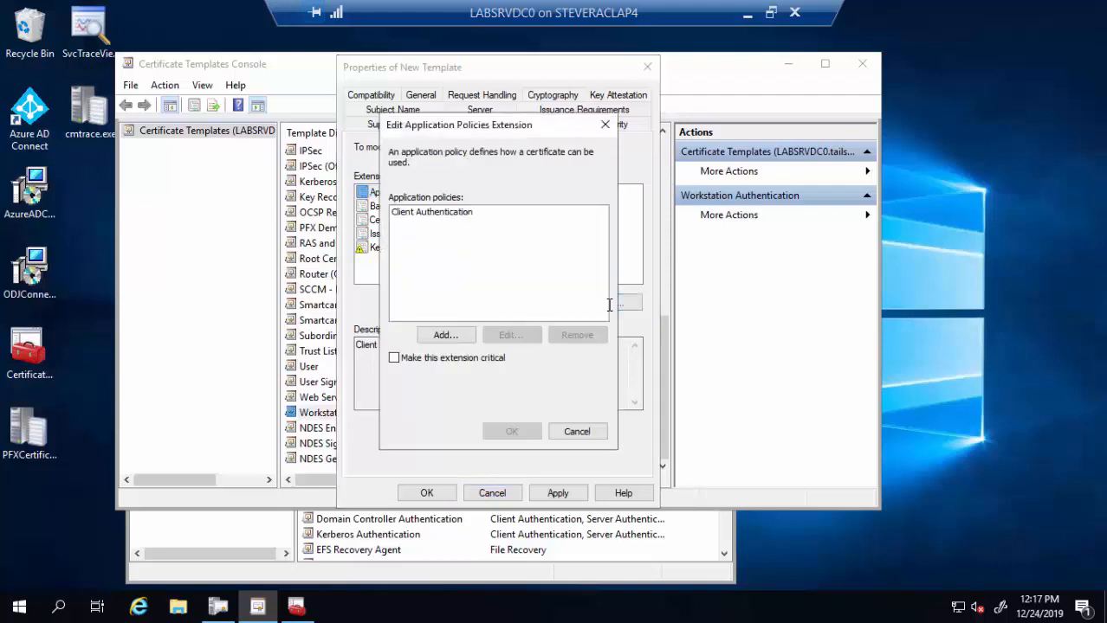
left_click(459, 340)
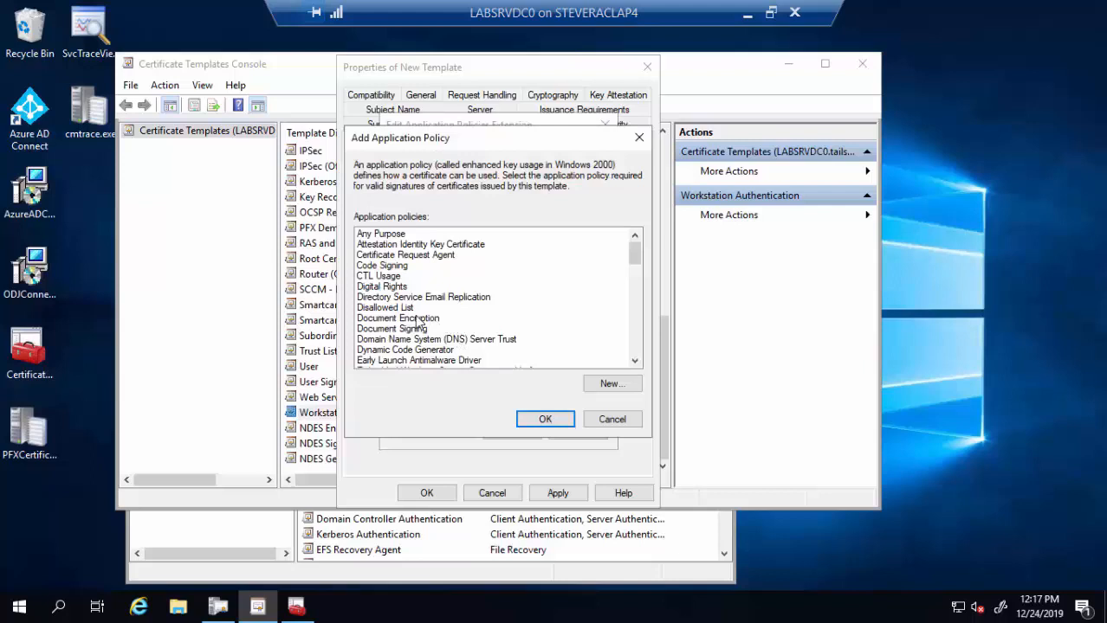
key("s")
key("s")
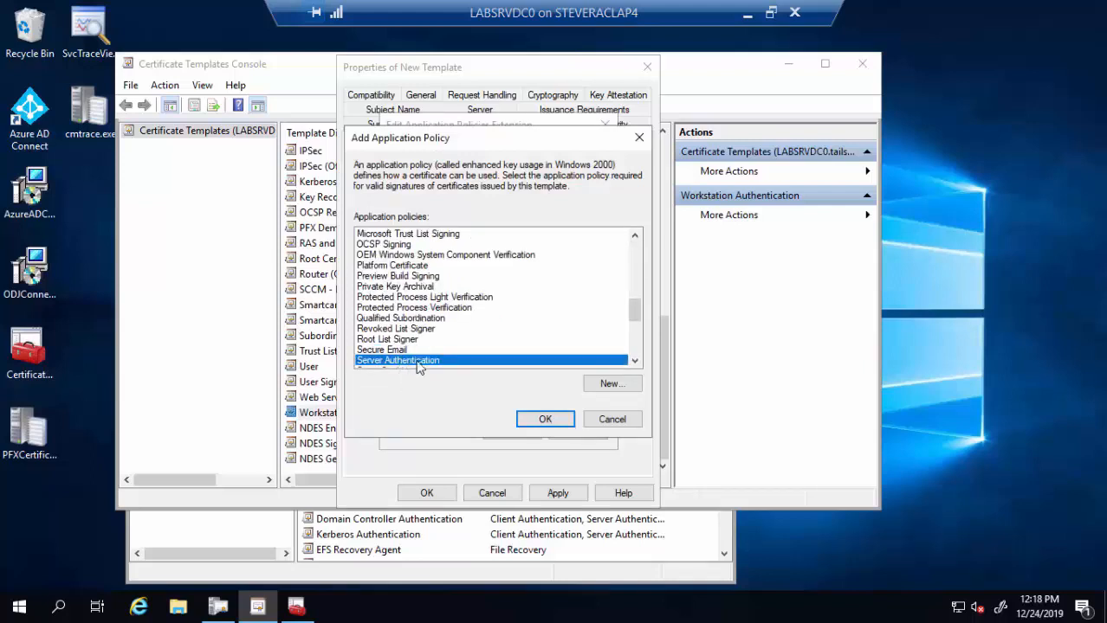
left_click(544, 420)
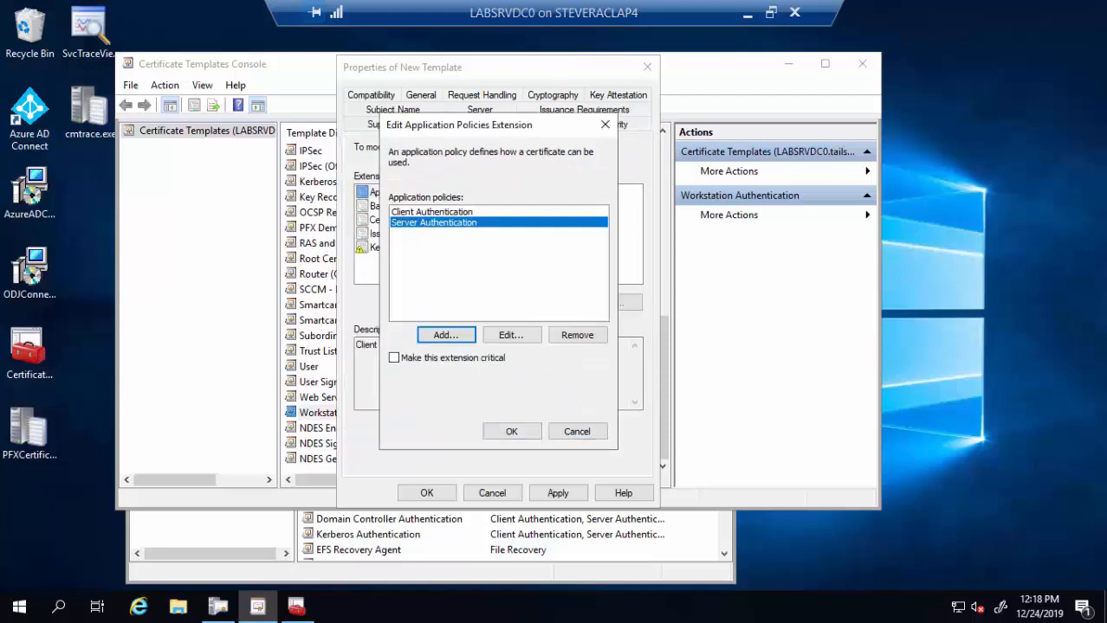
left_click(510, 433)
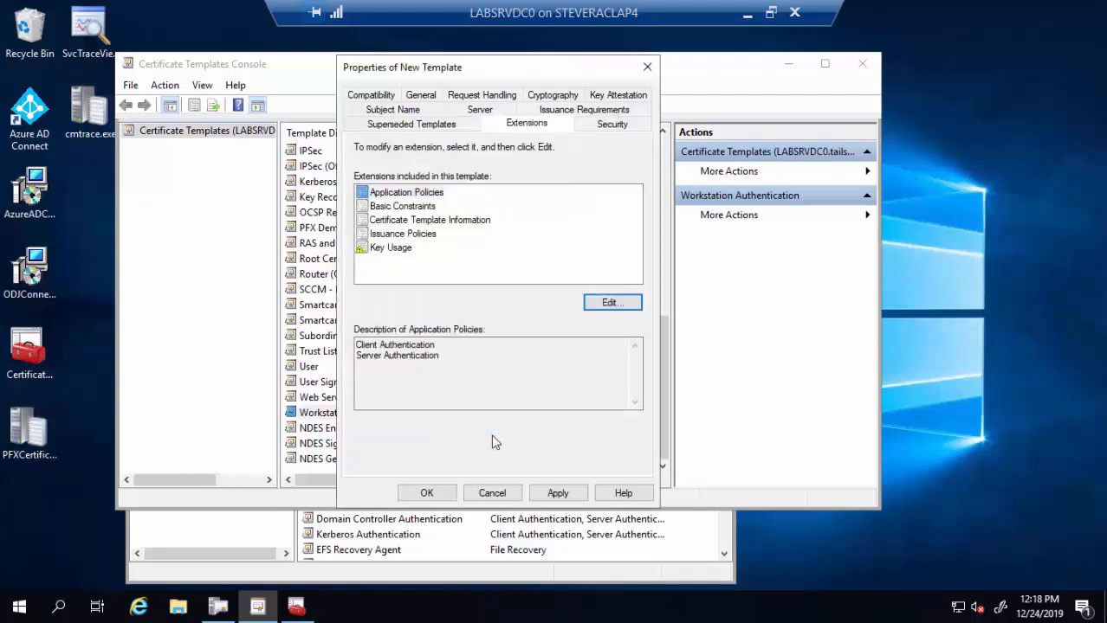
left_click(446, 500)
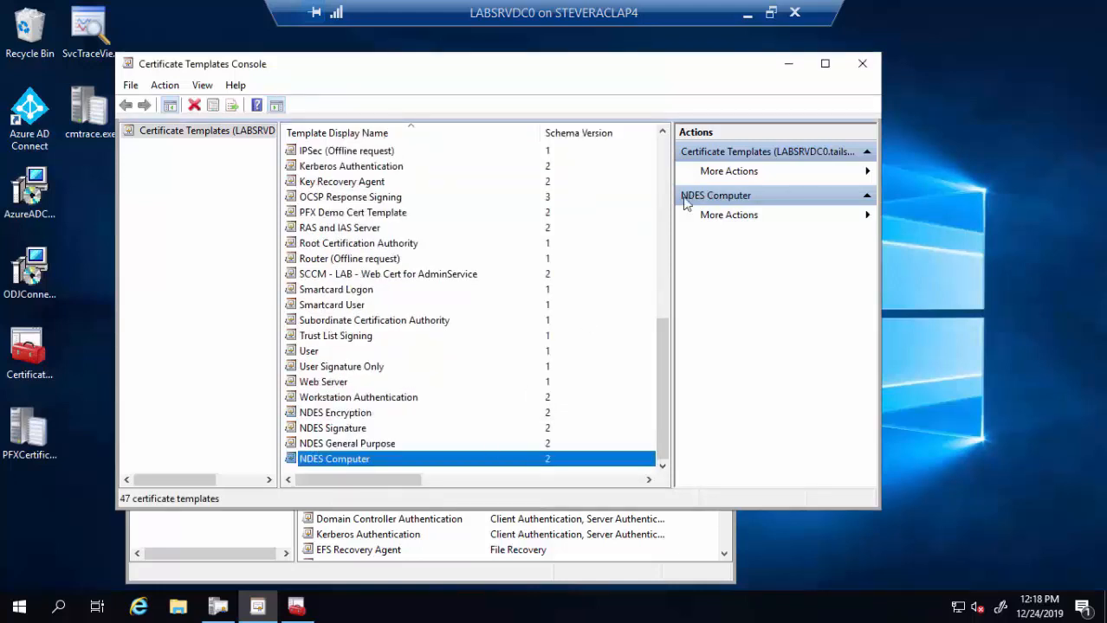
- Issue the NDES Computer, Encryption, General Purpose and Signature templates on the CA
left_click(782, 68)
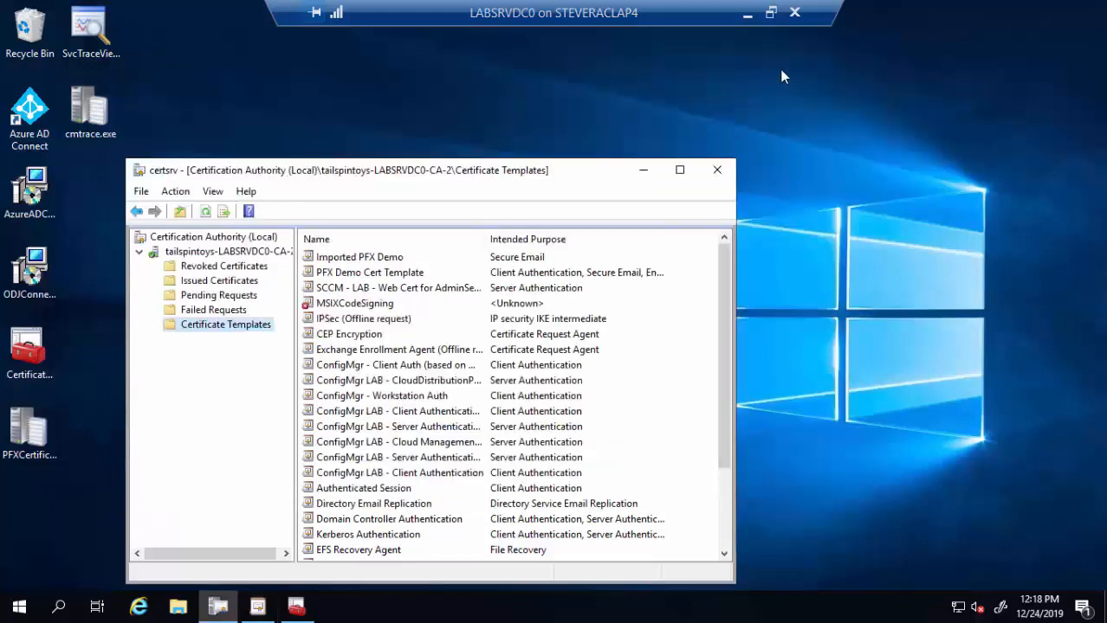
right_click(243, 328)
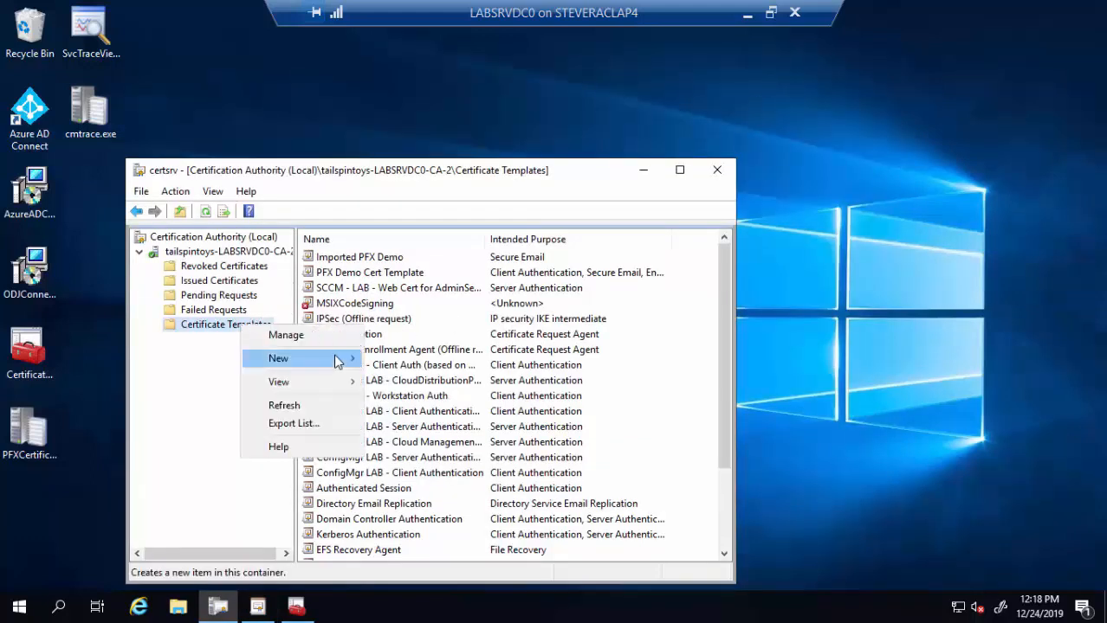
mouse_move(339, 361)
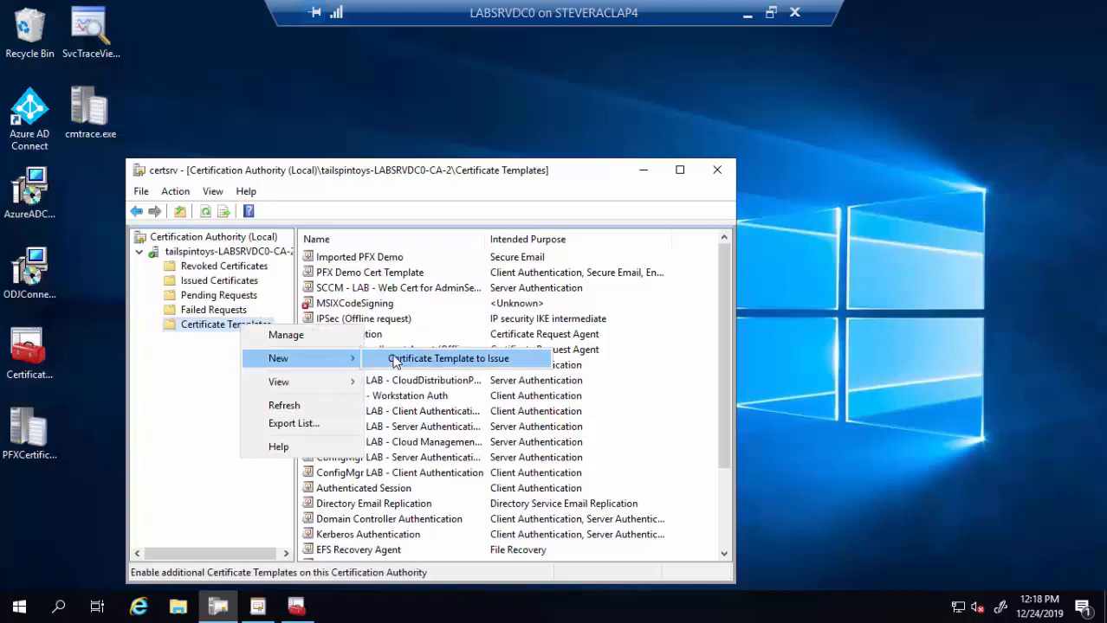
left_click(395, 360)
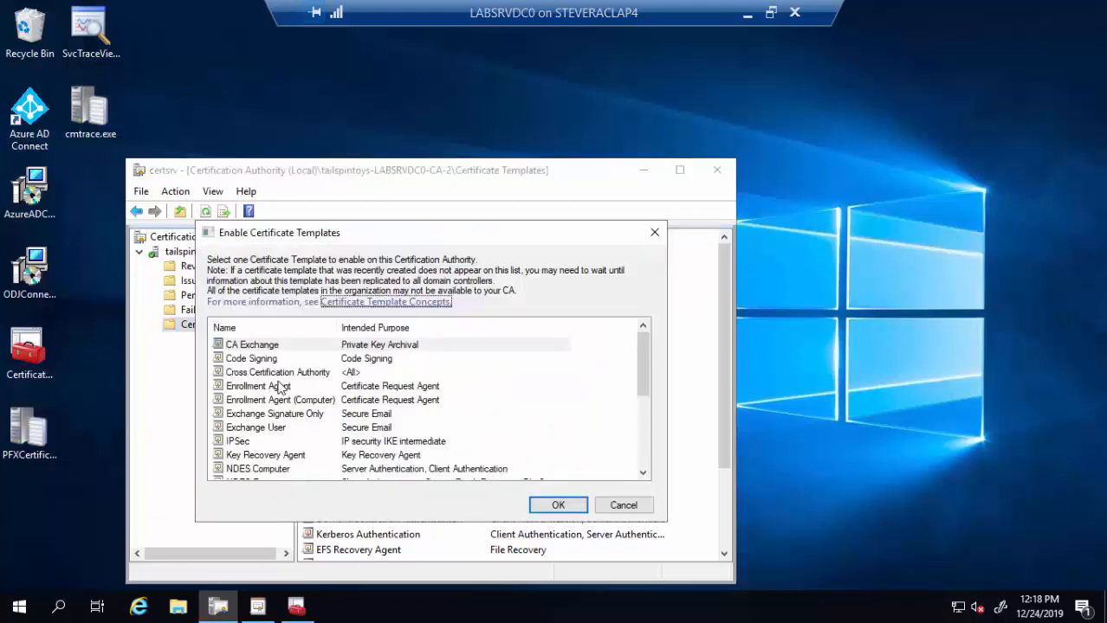
left_click(281, 387)
scroll(281, 387, "down", 2)
scroll(282, 387, "up", 1)
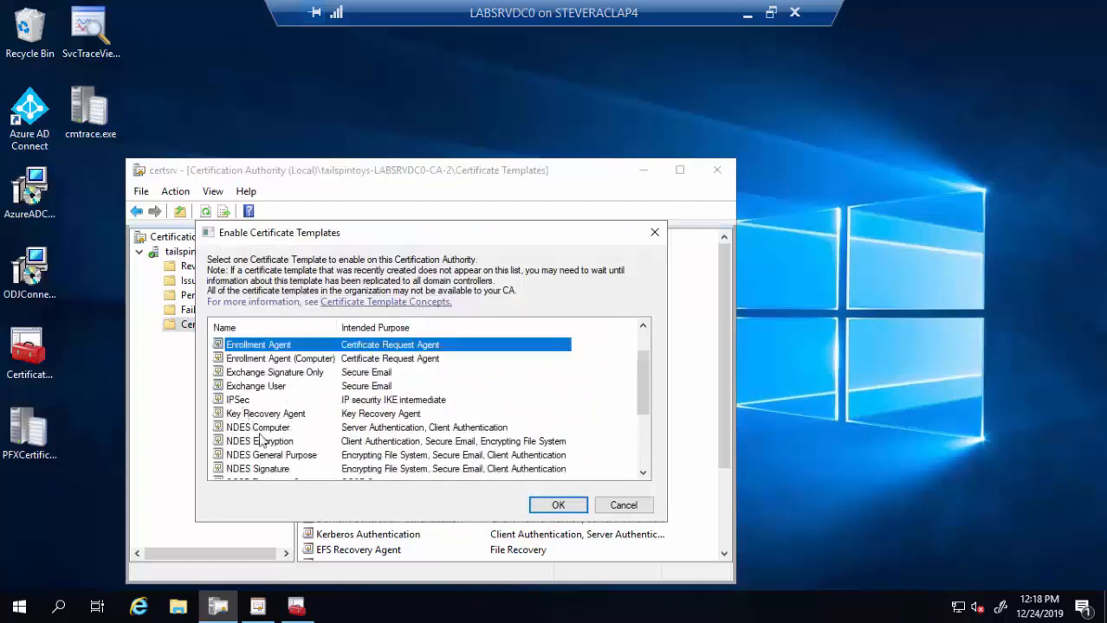
left_click(277, 429)
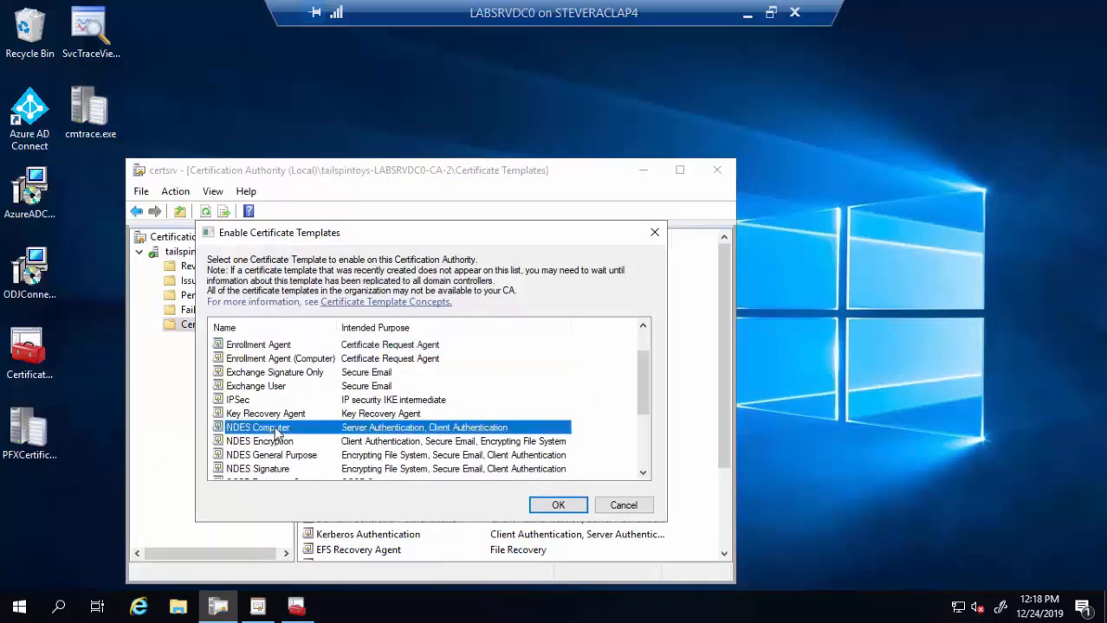
key("shift+Down")
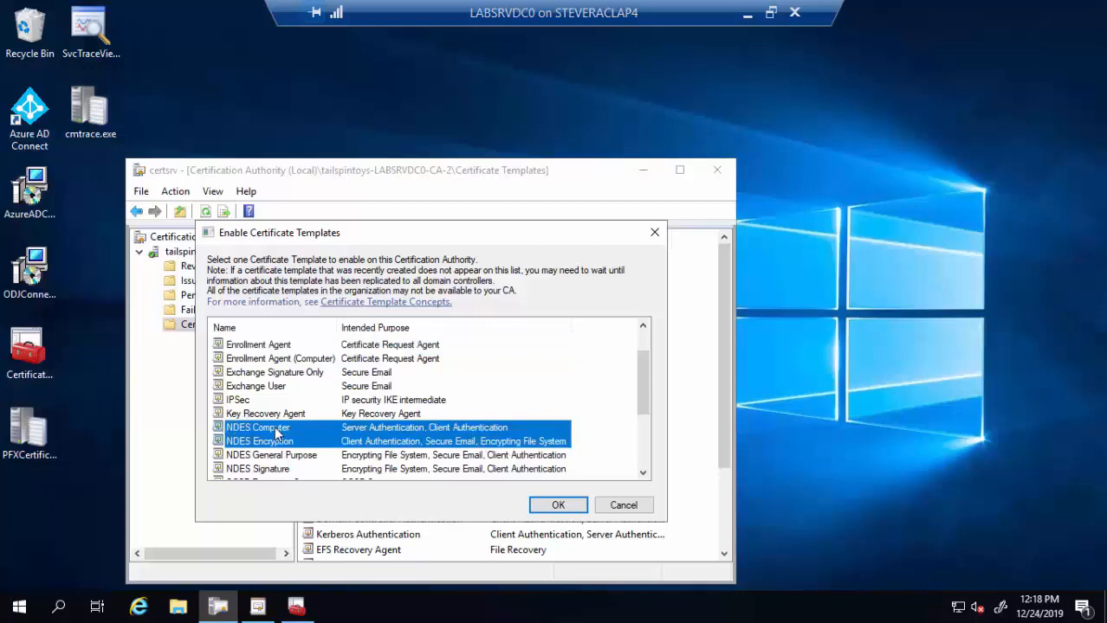
key("shift+Down")
key("shift+Down")
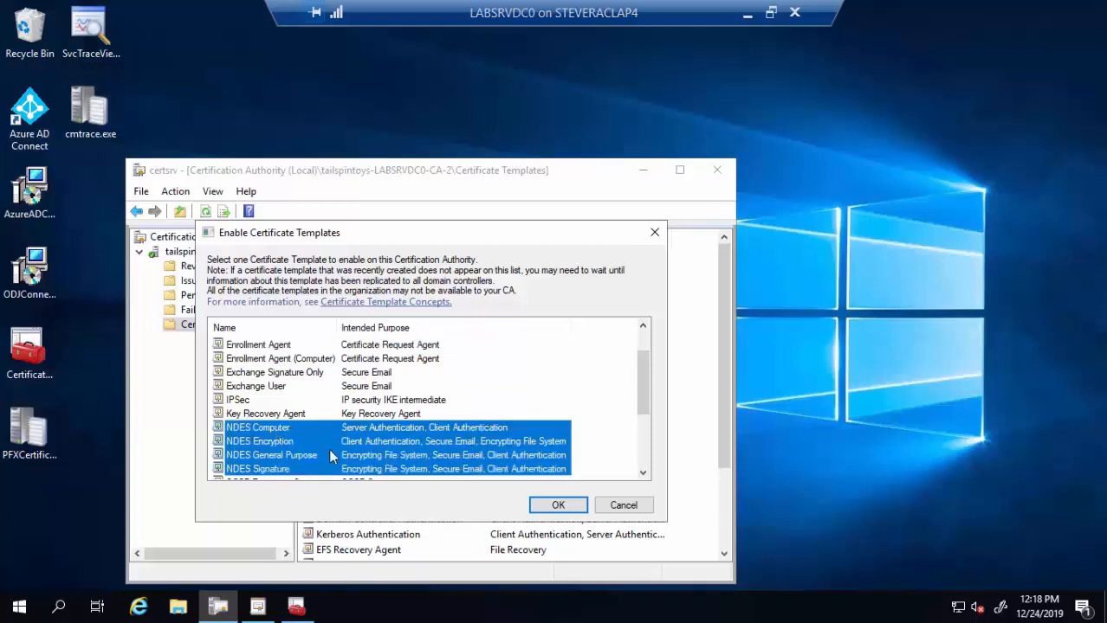
left_click(557, 507)
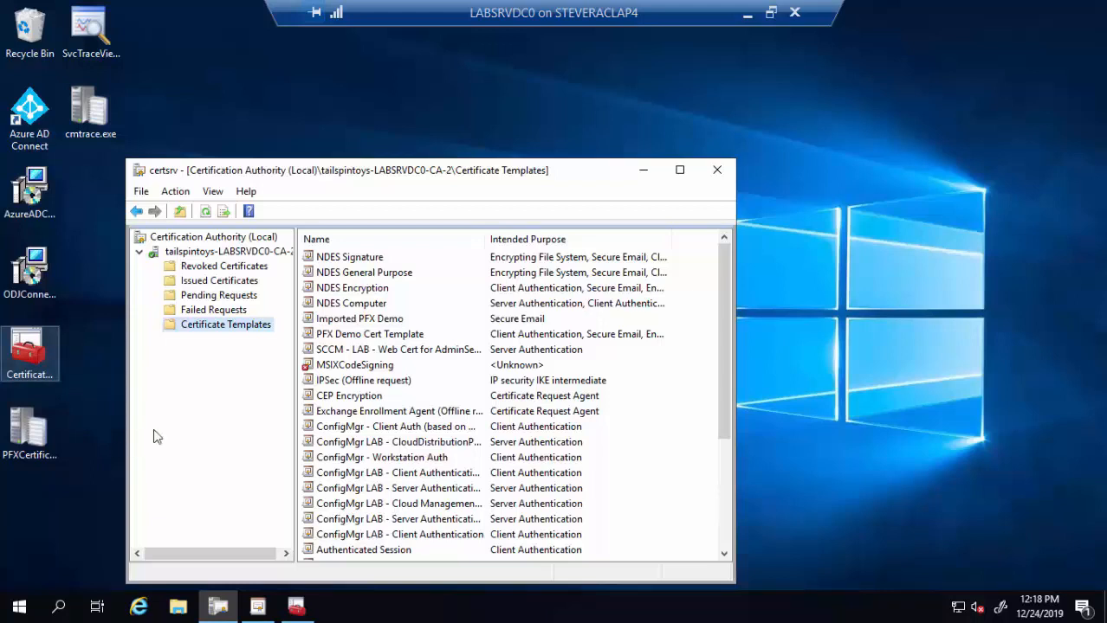
- Grant NDESSvcAcct Issue and Manage Certificates on the CA's security, then minimize Certification Authority
left_click(214, 252)
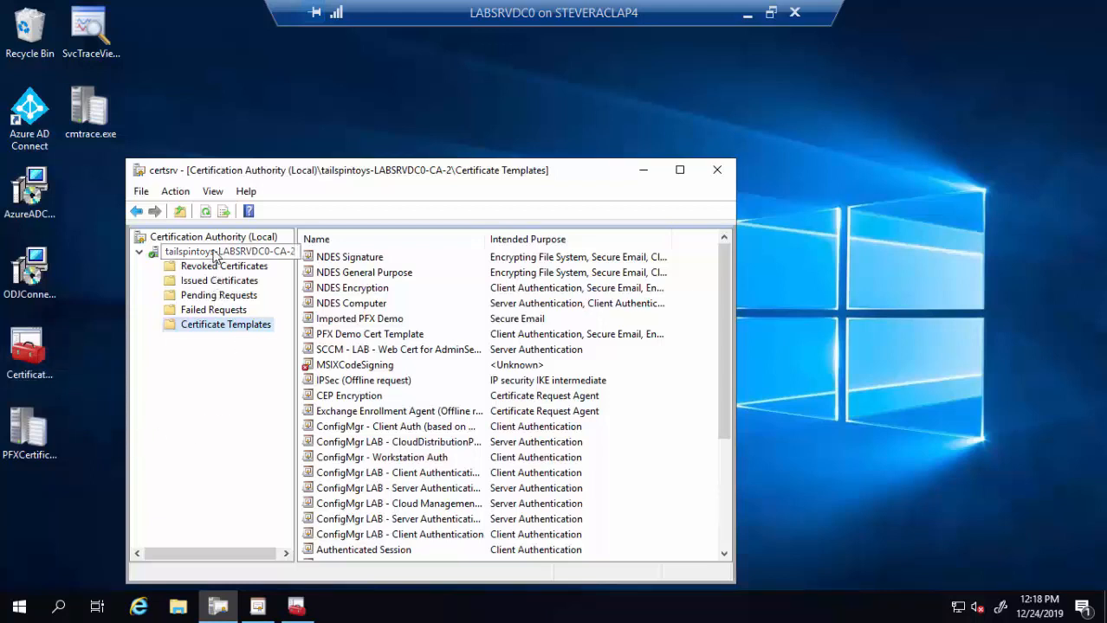
right_click(215, 253)
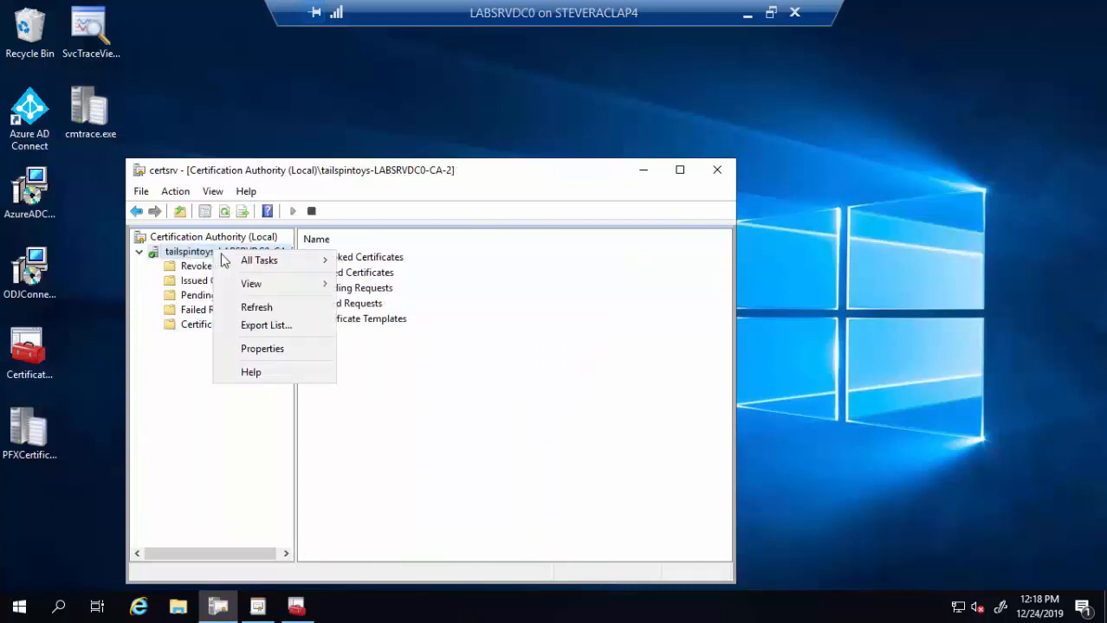
left_click(297, 350)
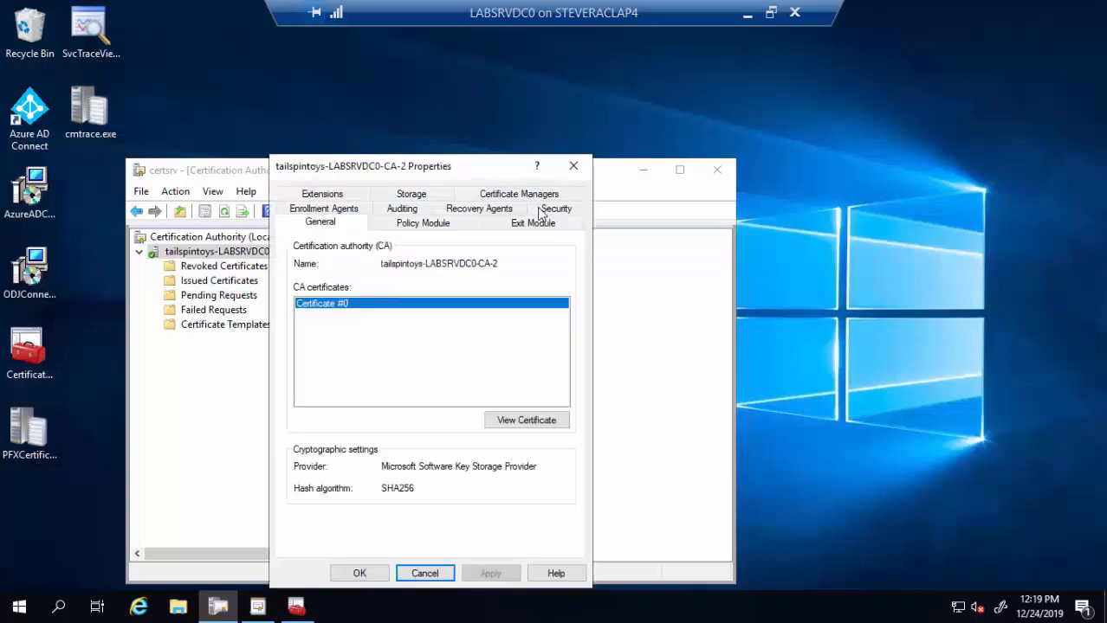
left_click(541, 213)
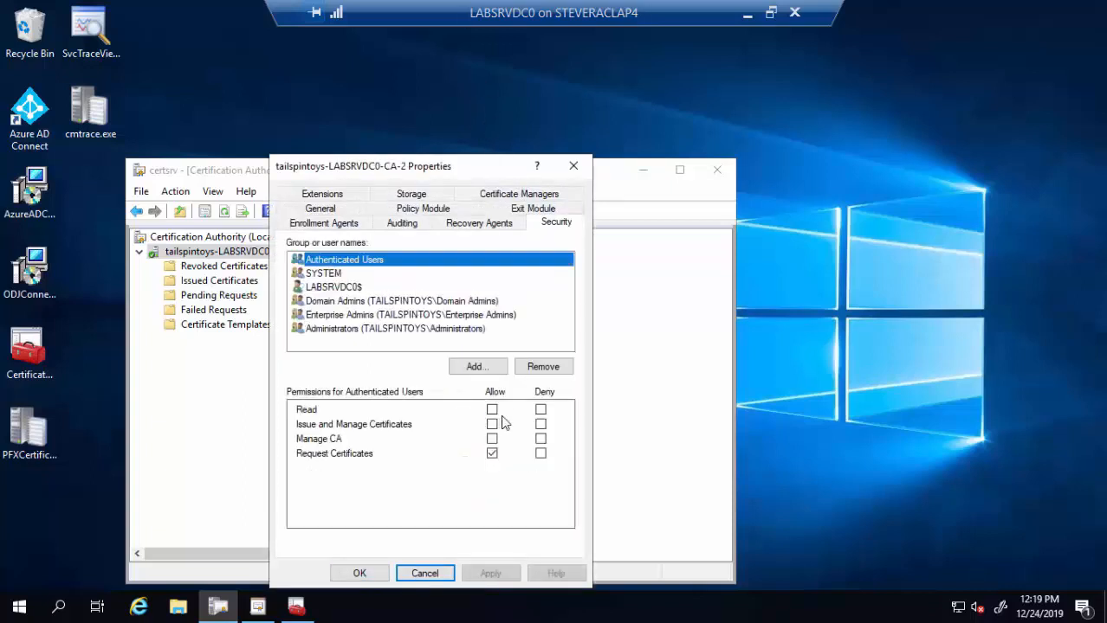
left_click(475, 367)
type("n")
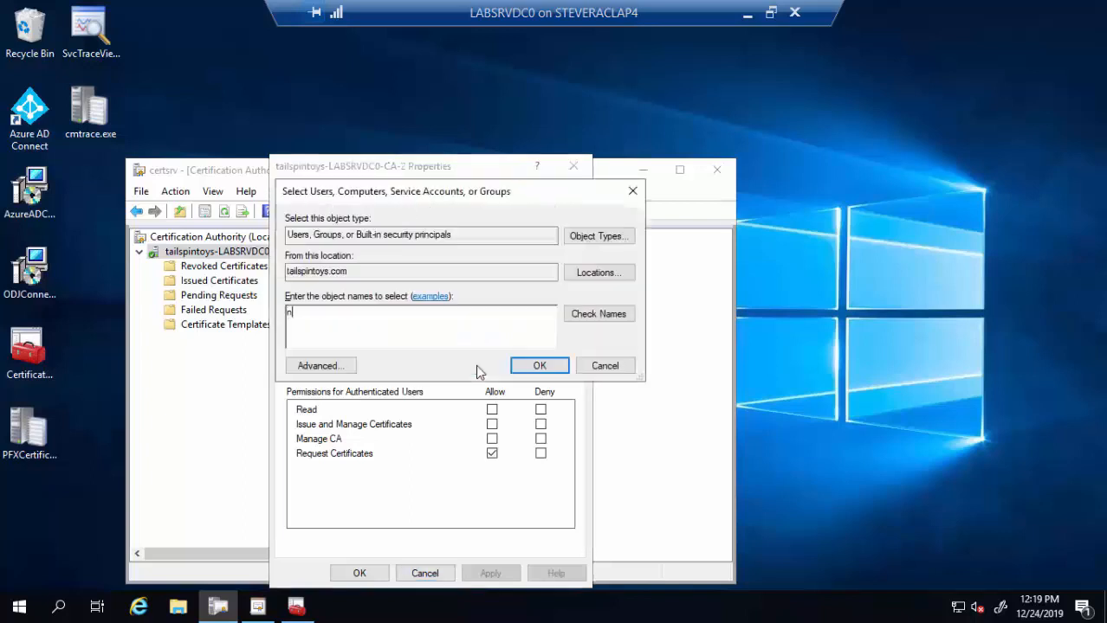
type("des")
left_click(596, 316)
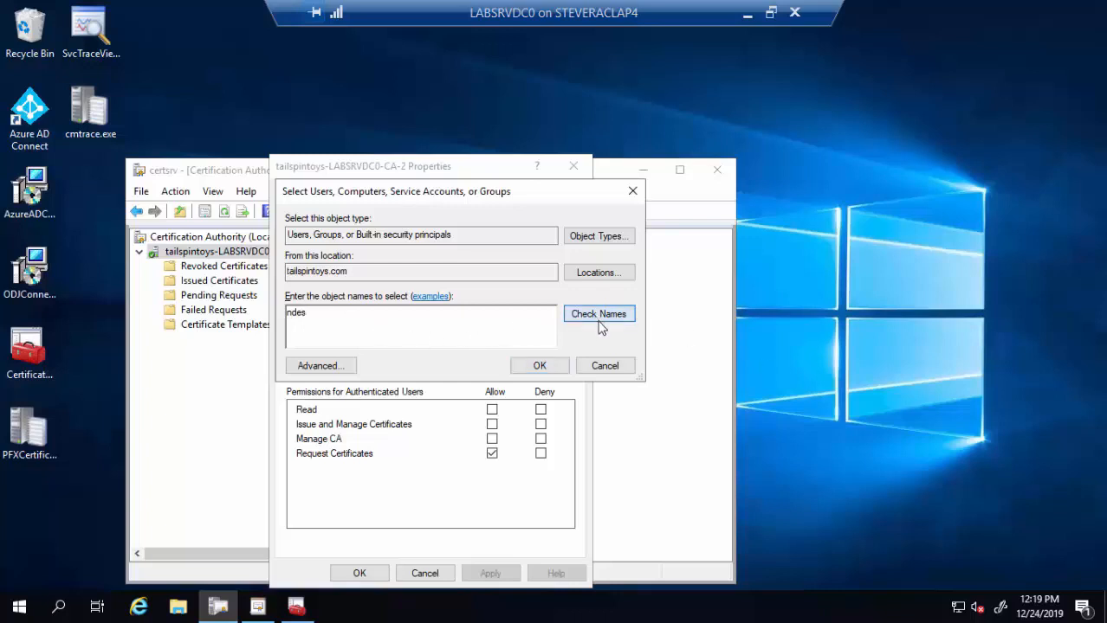
left_click(538, 367)
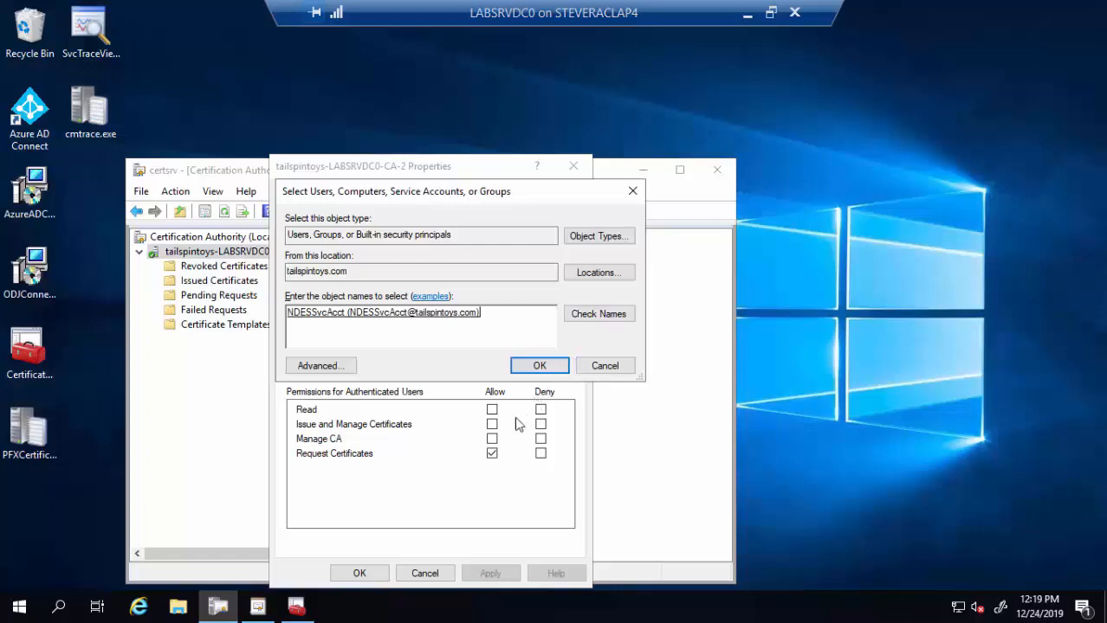
left_click(492, 424)
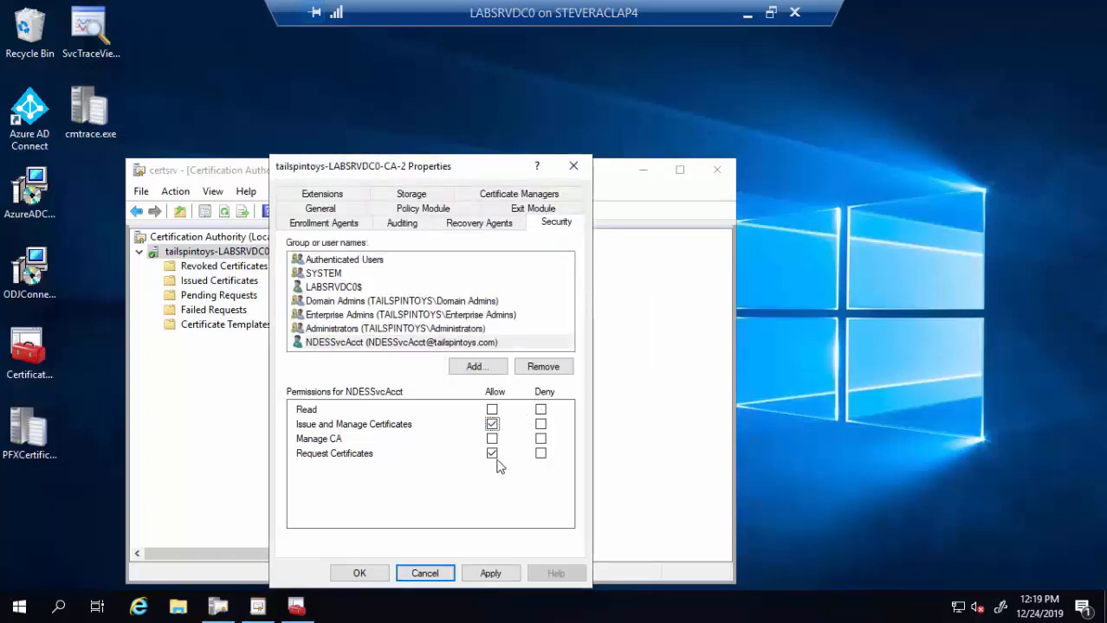
left_click(379, 575)
left_click(381, 575)
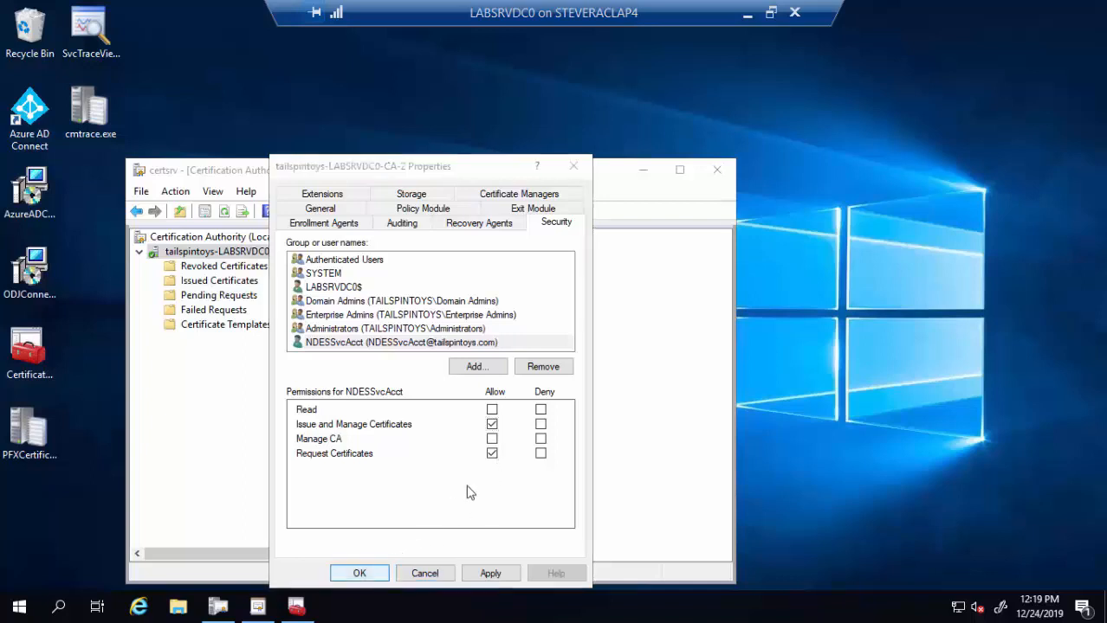
left_click(642, 171)
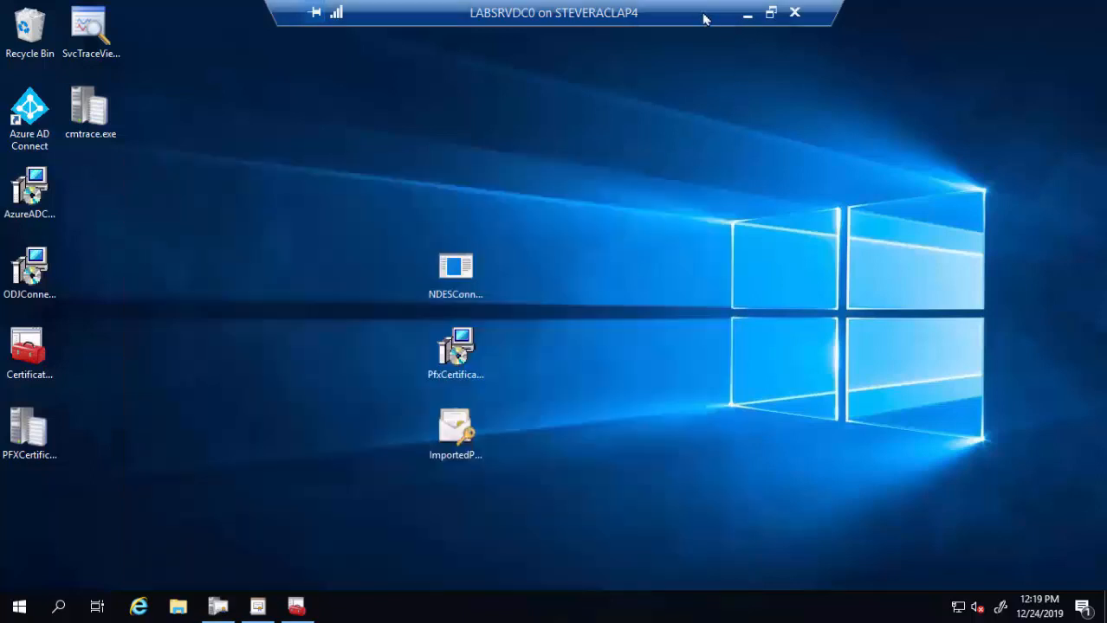
- Switch to the NDES server's full-screen session and launch Server Manager
double_click(622, 21)
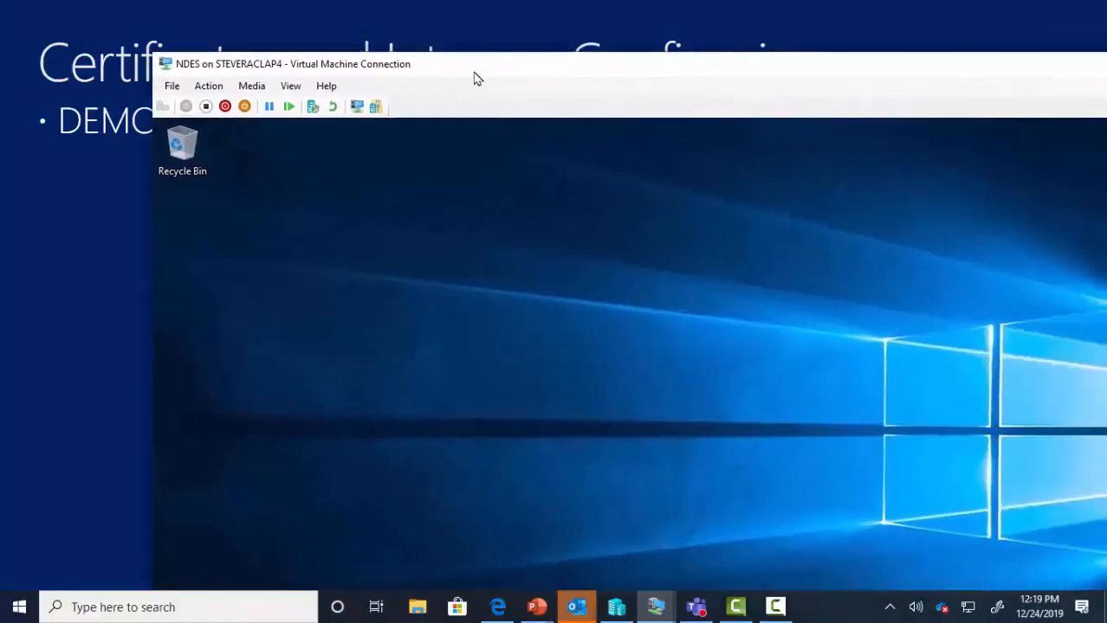
double_click(475, 79)
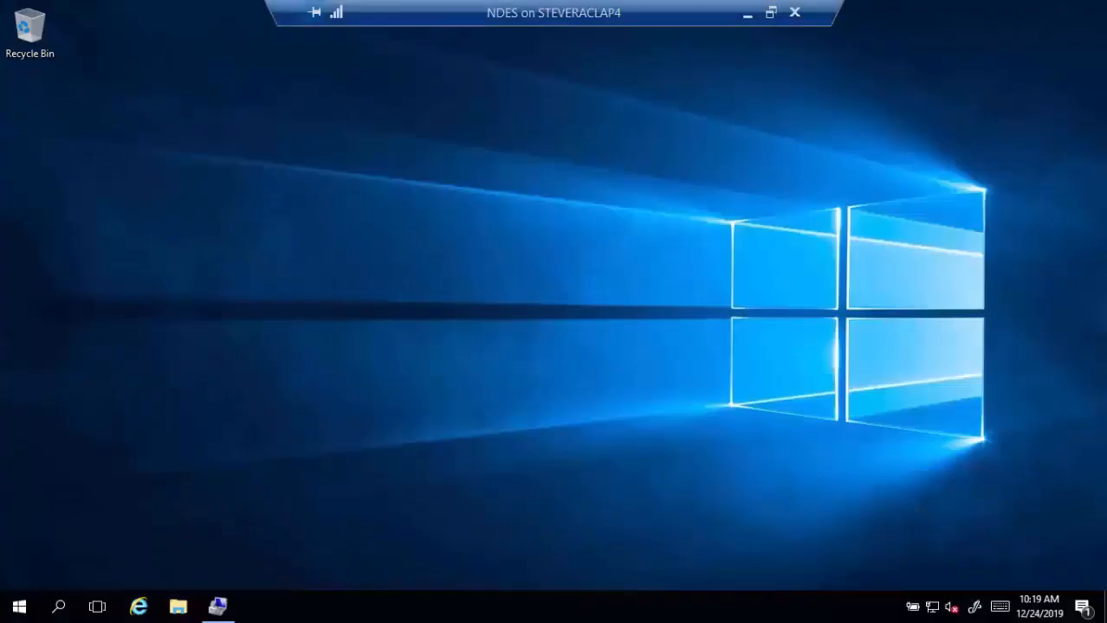
left_click(19, 607)
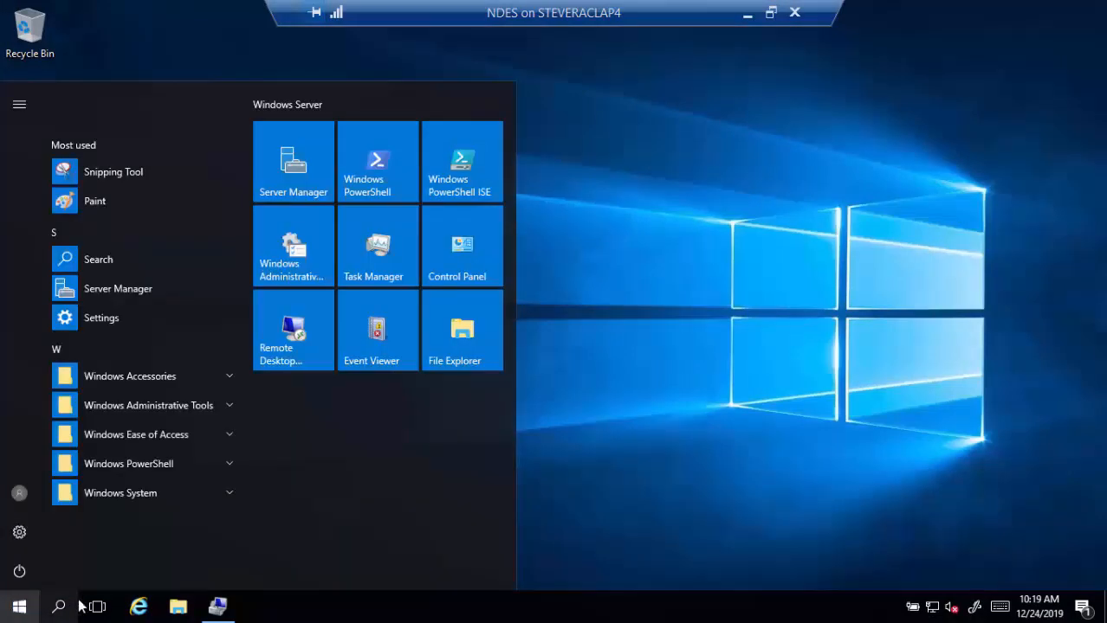
left_click(138, 291)
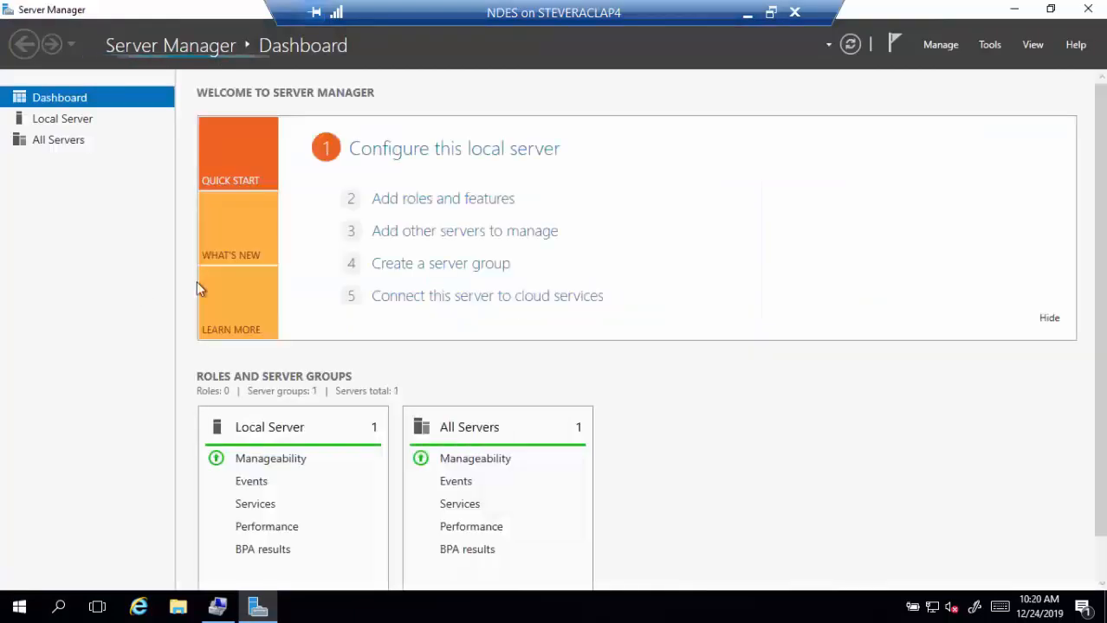
- In Add Roles and Features, select Active Directory Certificate Services and Web Server (IIS) with their management tools
left_click(465, 203)
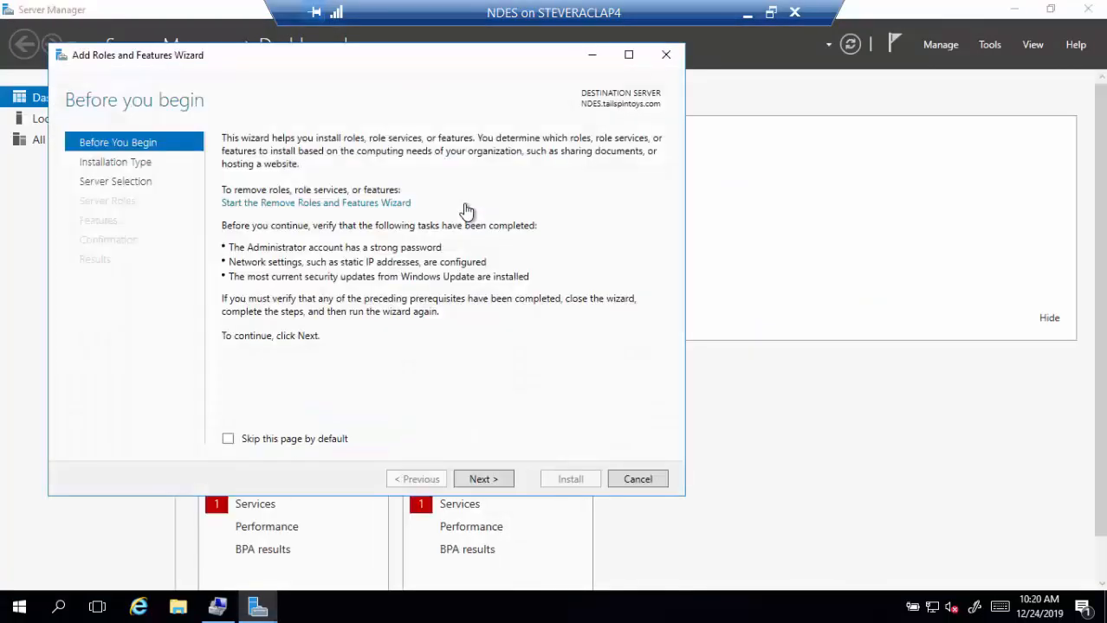
left_click(485, 479)
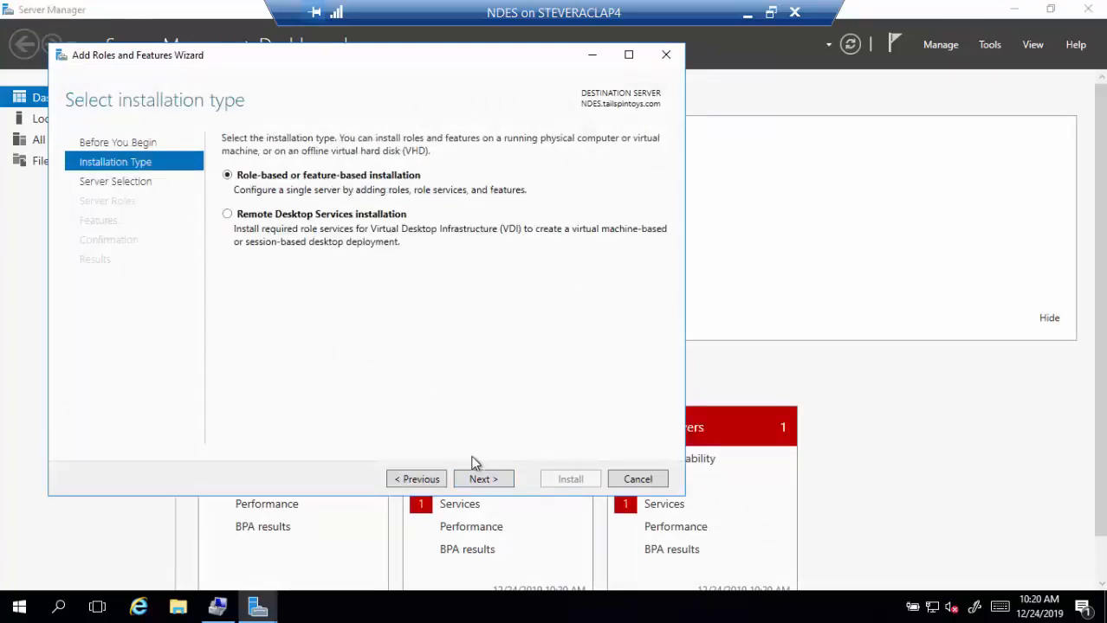
left_click(485, 479)
left_click(485, 480)
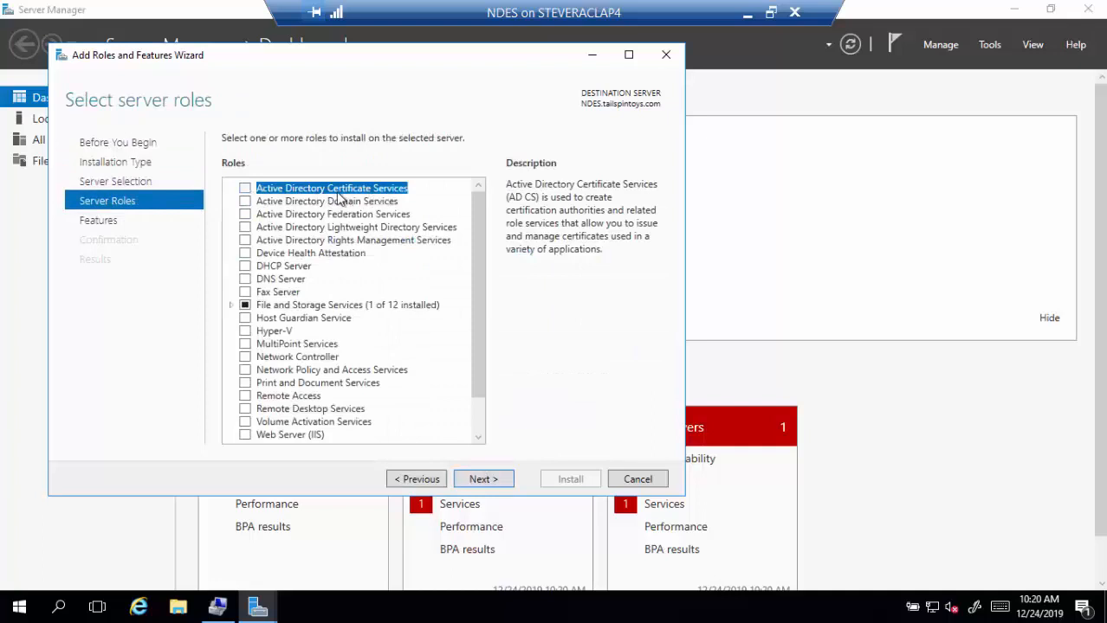
left_click(246, 189)
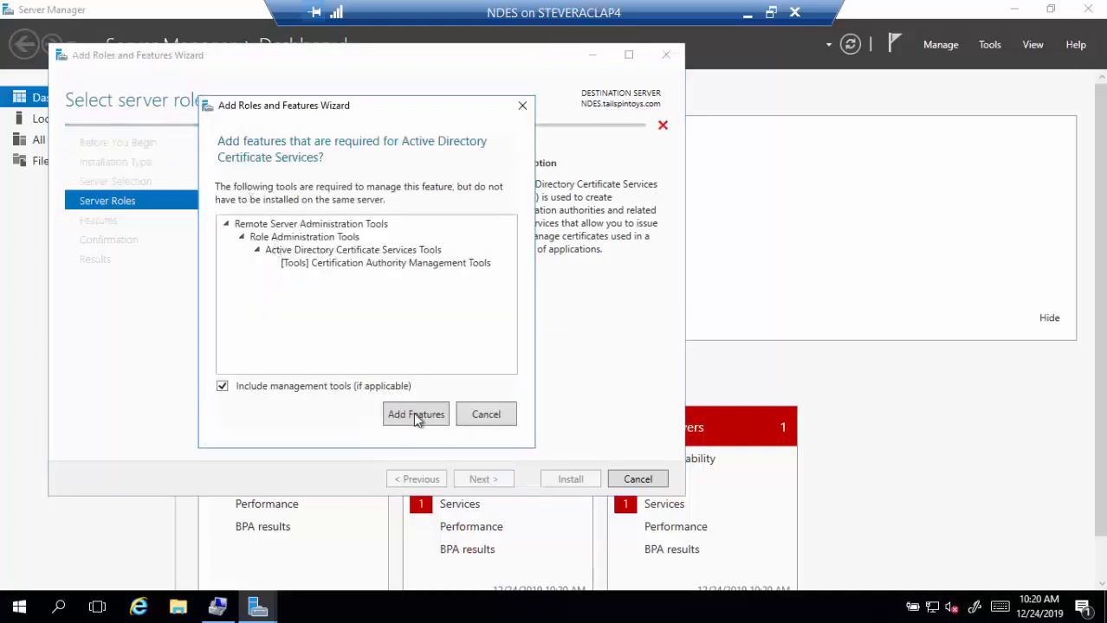
left_click(416, 414)
scroll(373, 346, "down", 1)
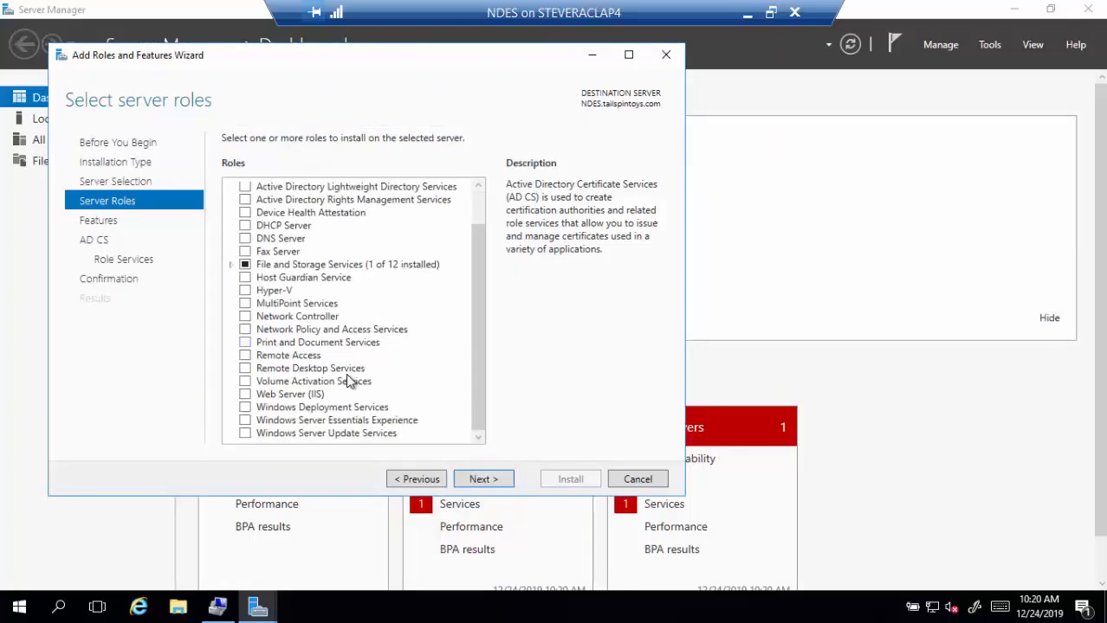
left_click(251, 395)
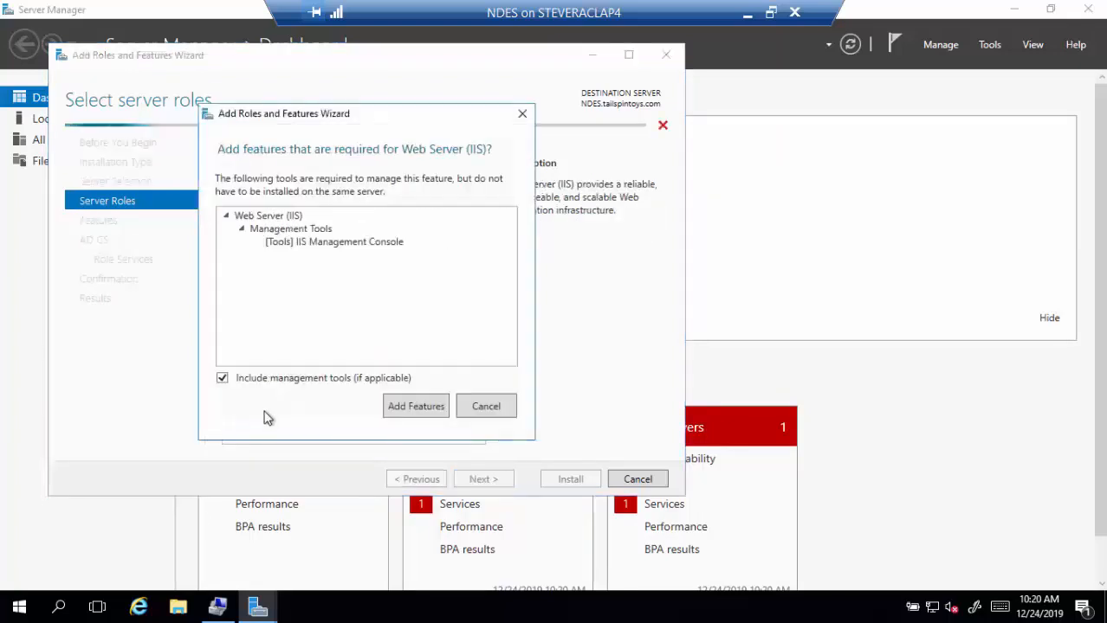
left_click(410, 406)
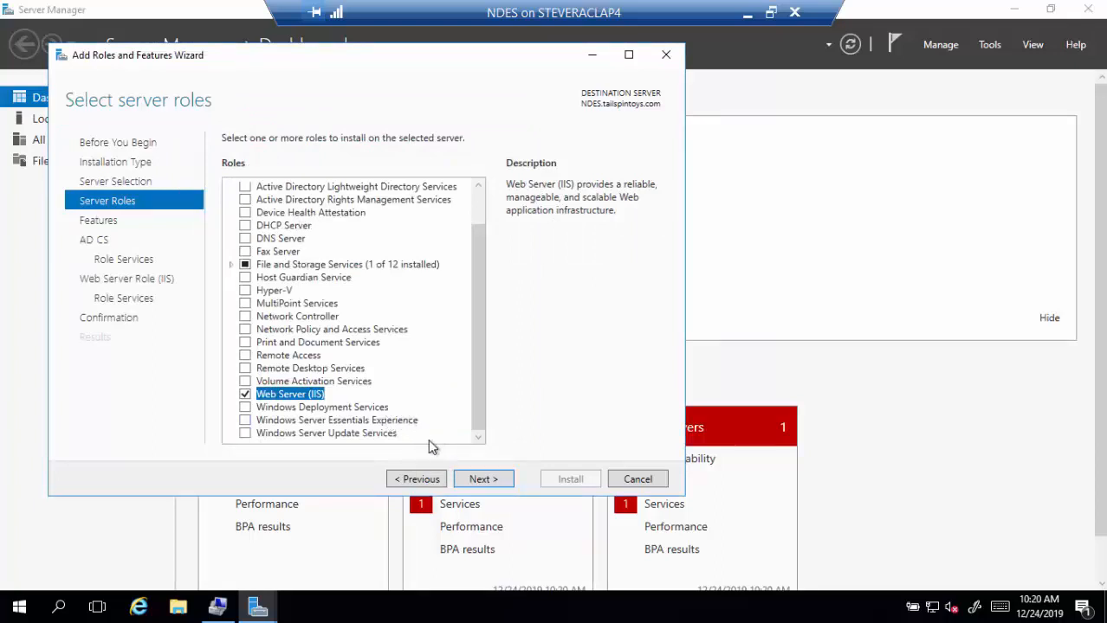
left_click(486, 487)
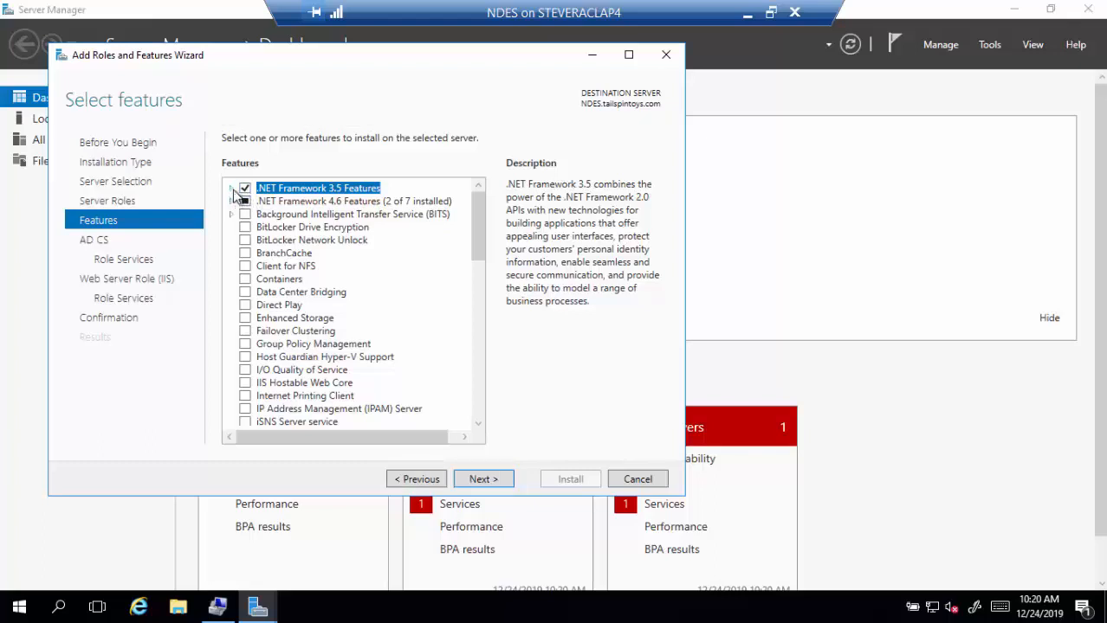
- Add HTTP Activation under .NET Framework 3.5 and under .NET 4.6 WCF Services, with required features
left_click(231, 189)
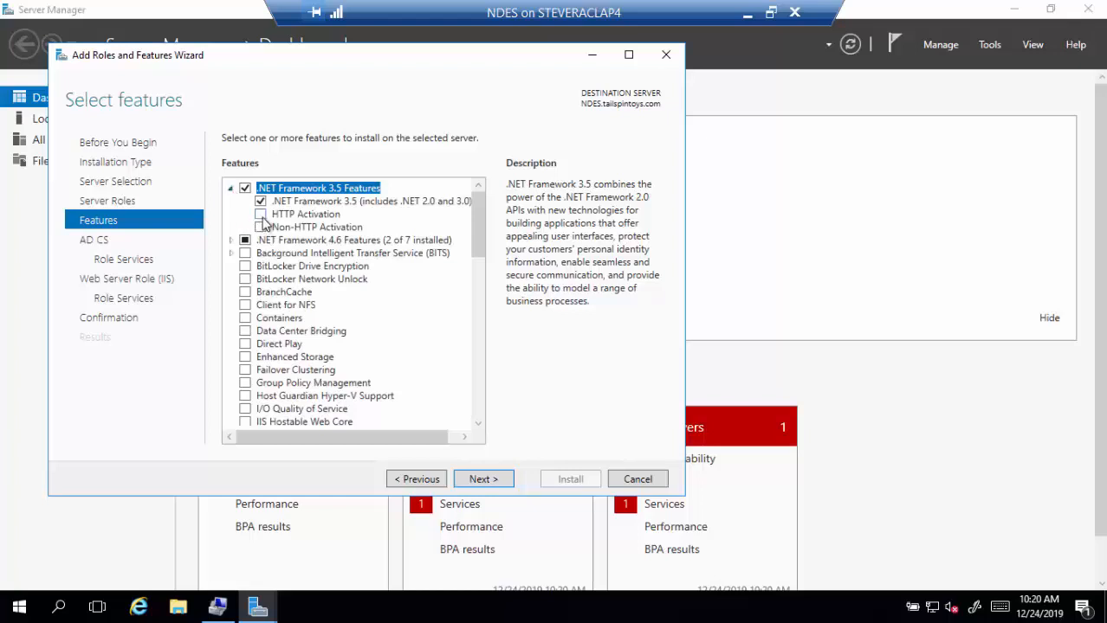
left_click(260, 215)
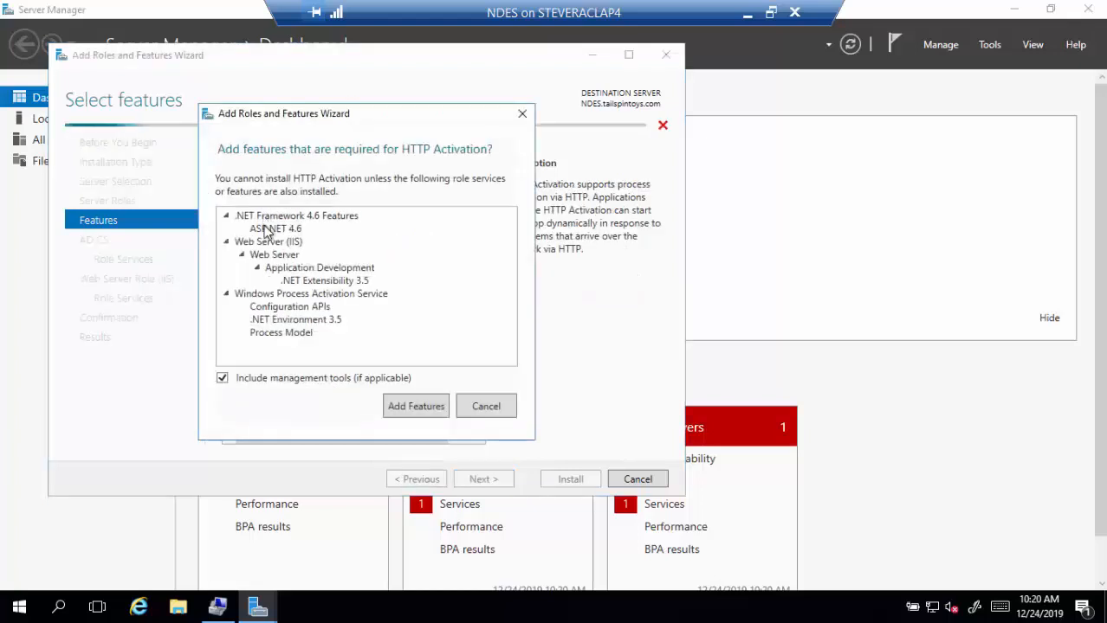
left_click(425, 413)
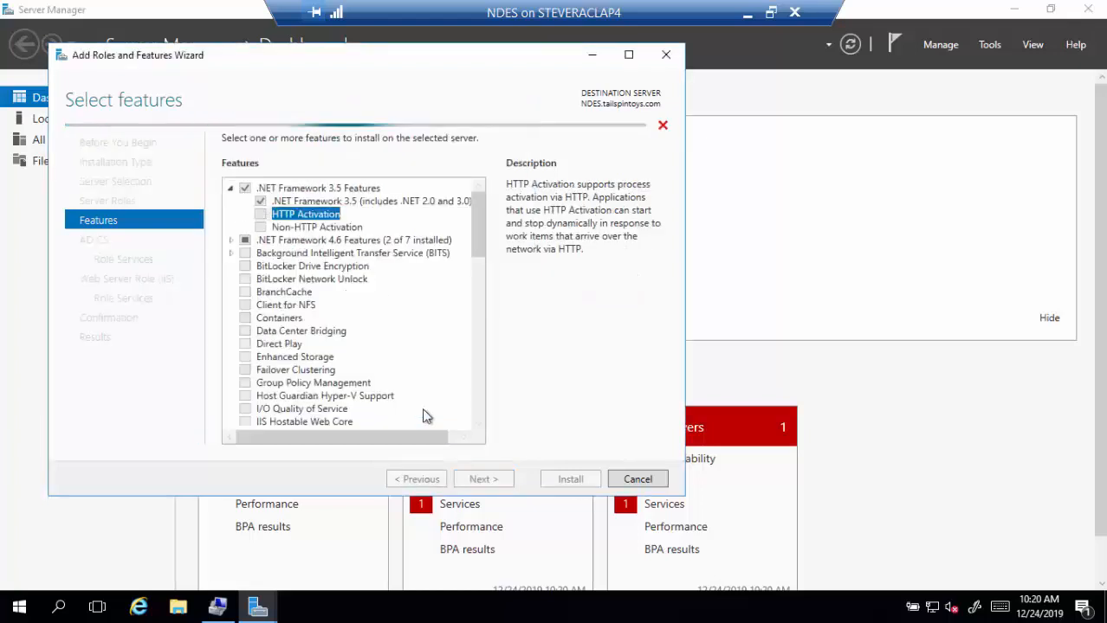
left_click(232, 241)
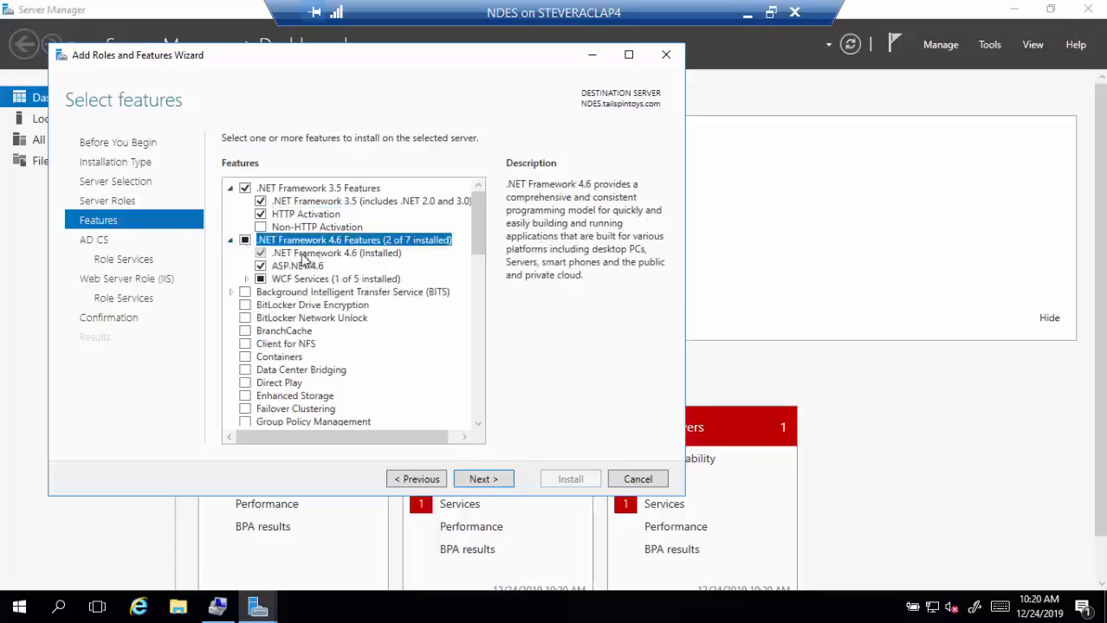
left_click(246, 280)
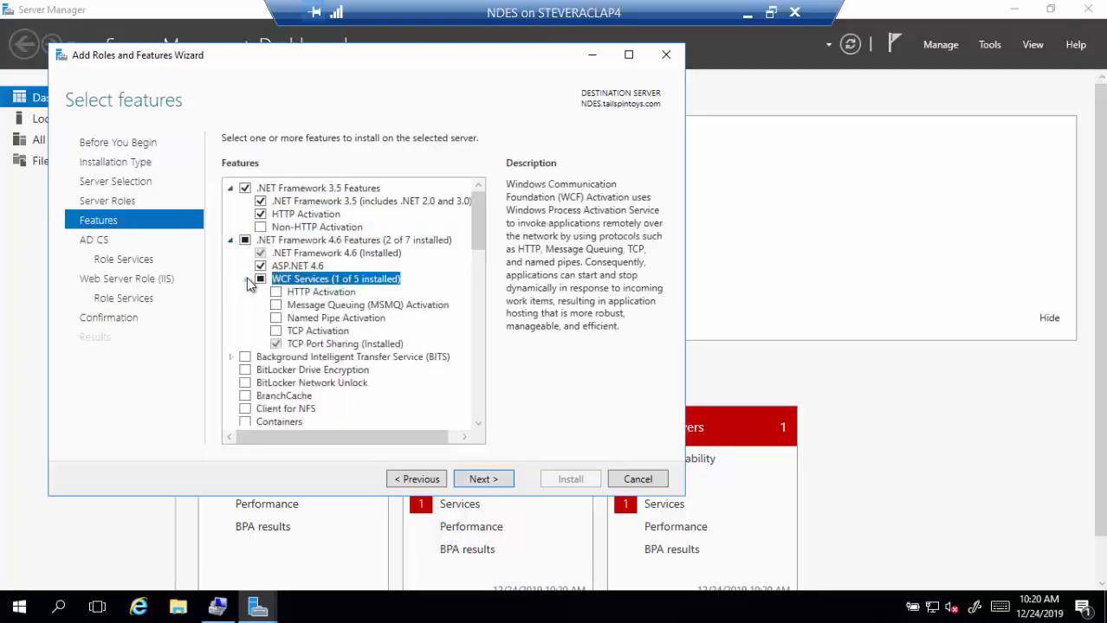
left_click(275, 292)
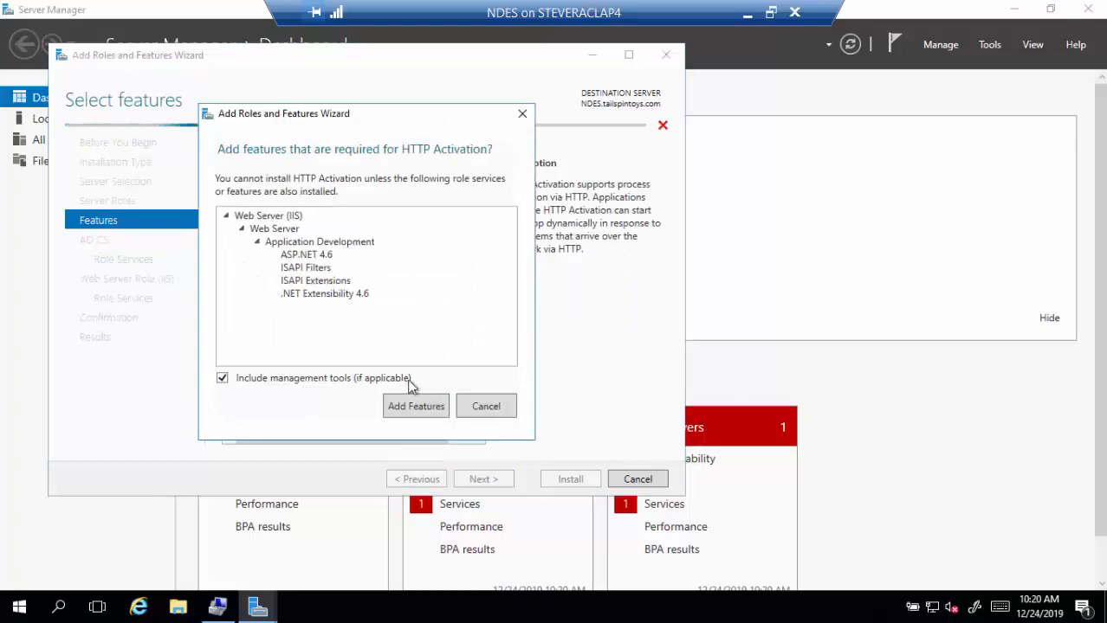
left_click(413, 410)
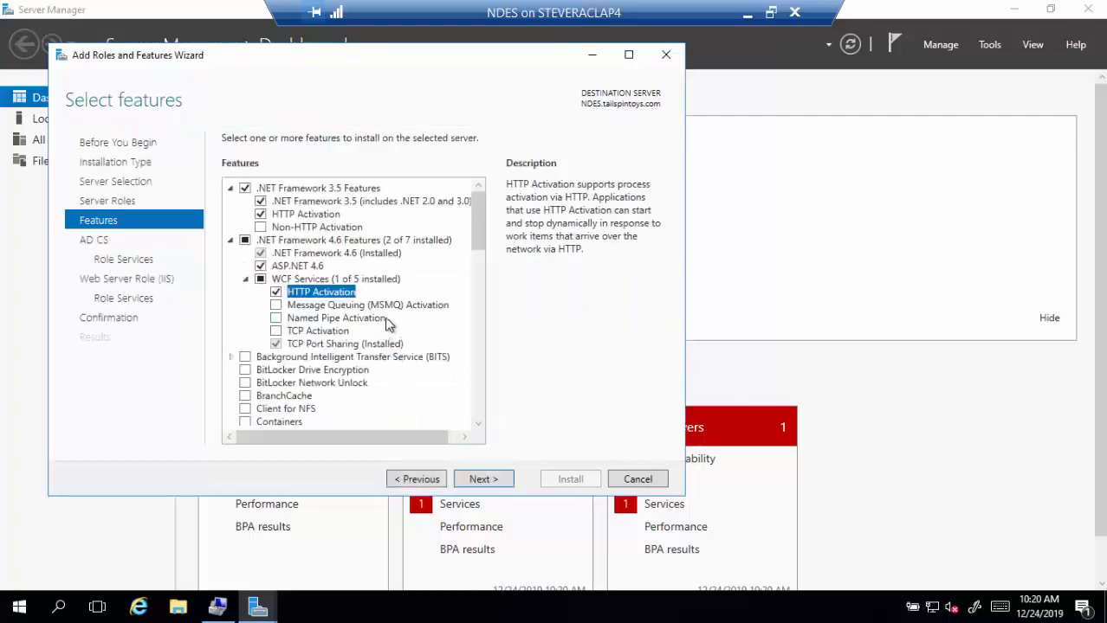
scroll(385, 323, "down", 6)
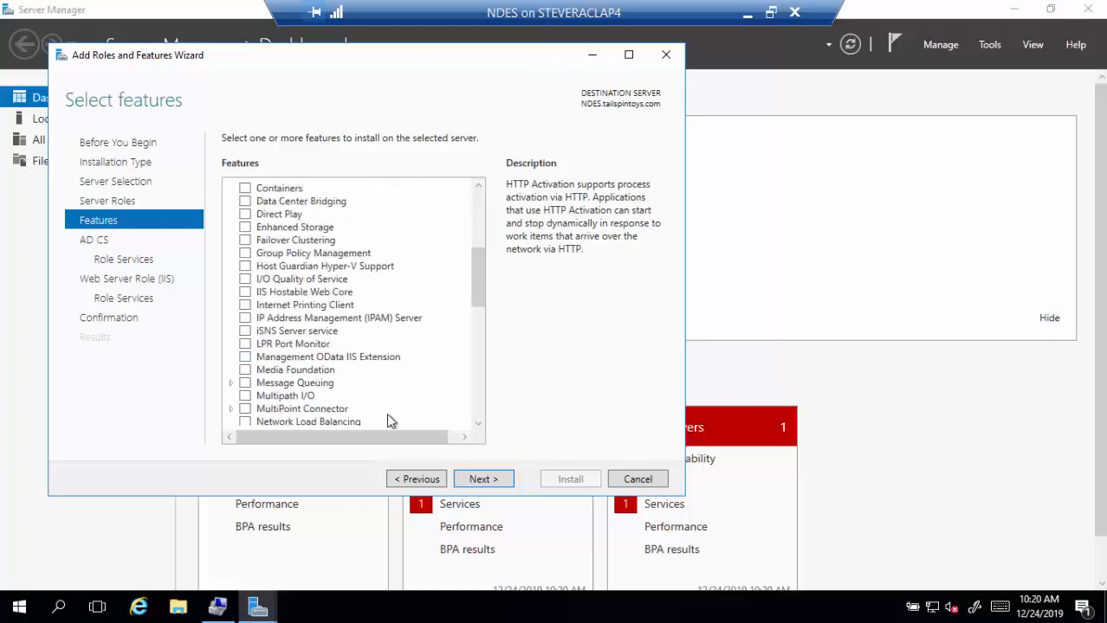
left_click(479, 479)
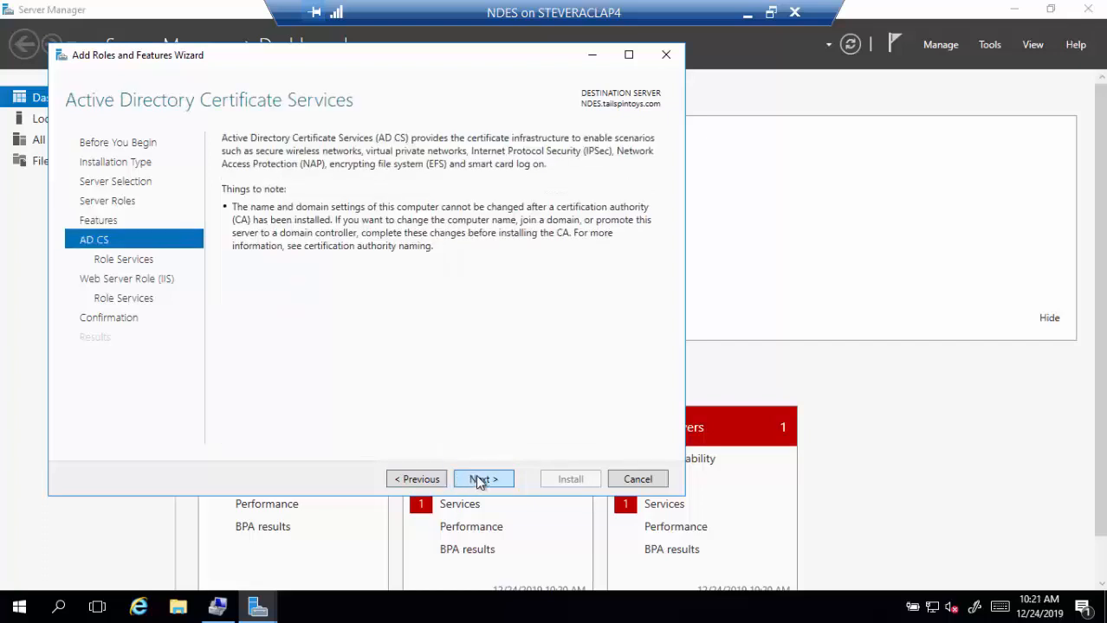
- Replace the Certification Authority role service with Network Device Enrollment Service and its required features
left_click(479, 480)
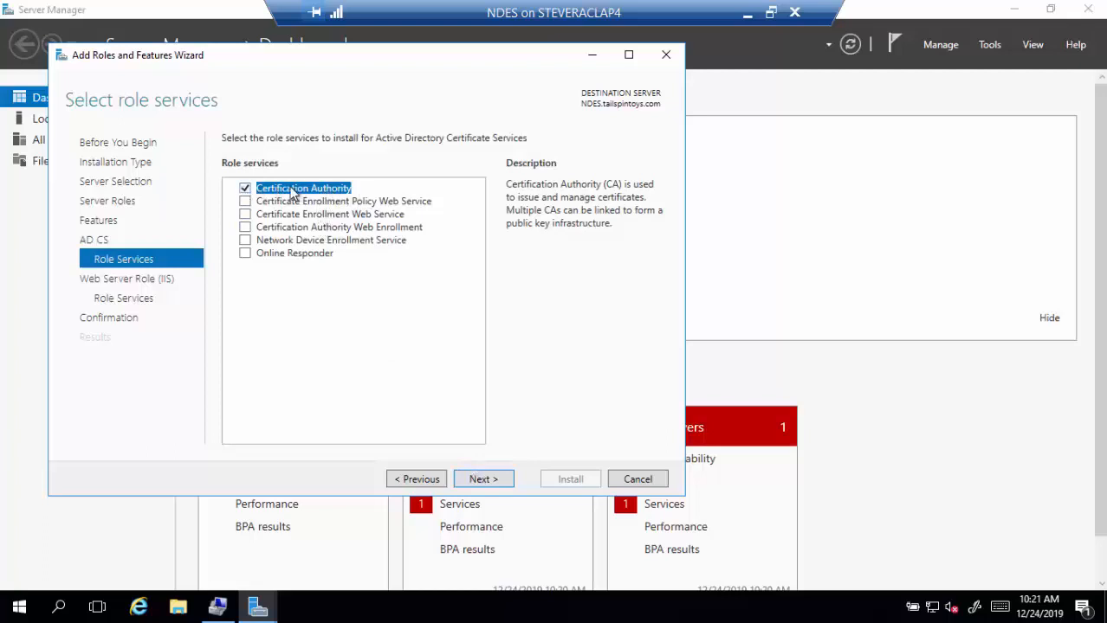
left_click(246, 190)
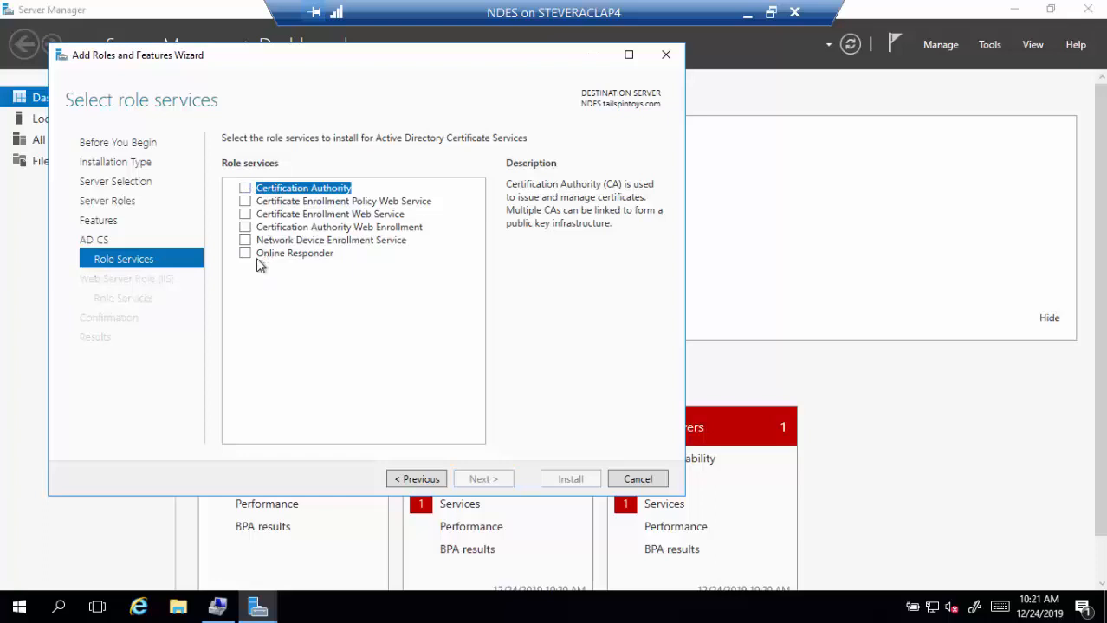
left_click(246, 240)
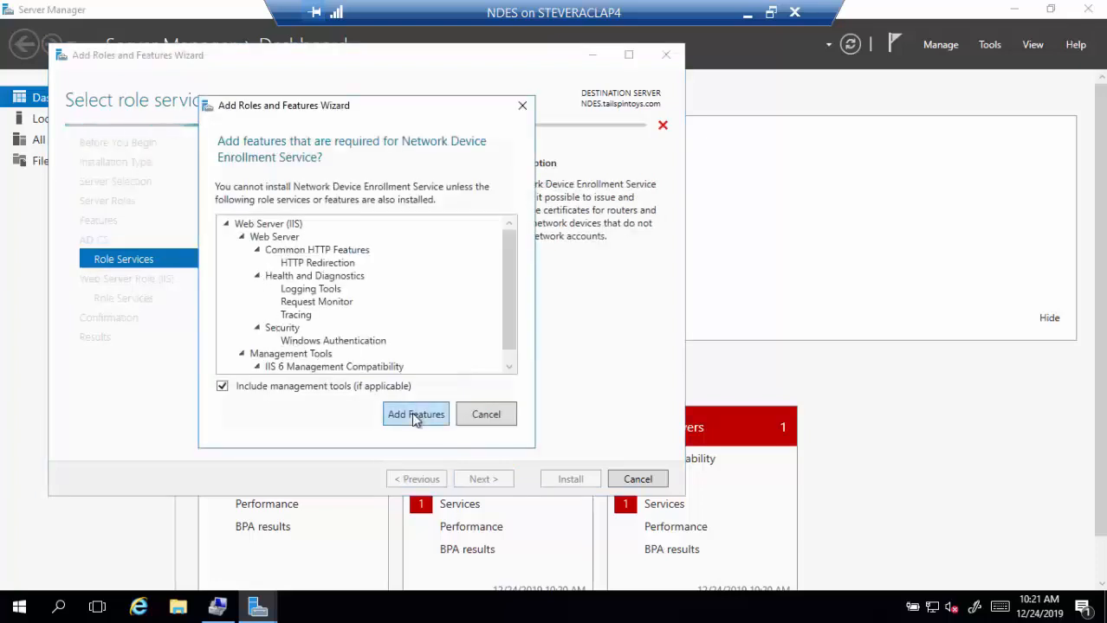
left_click(414, 415)
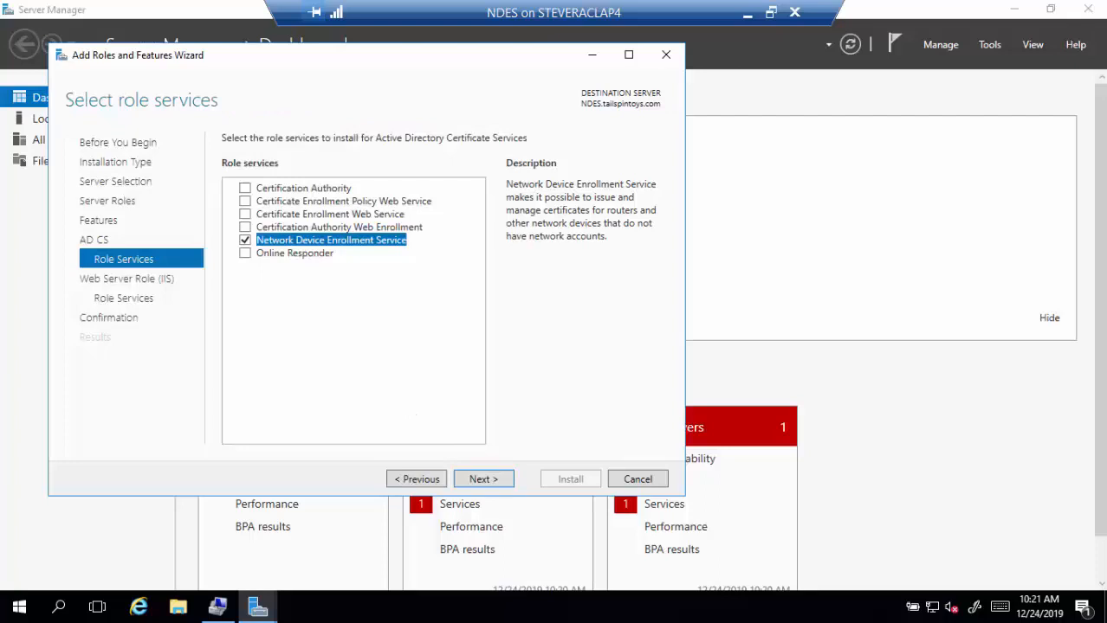
left_click(490, 481)
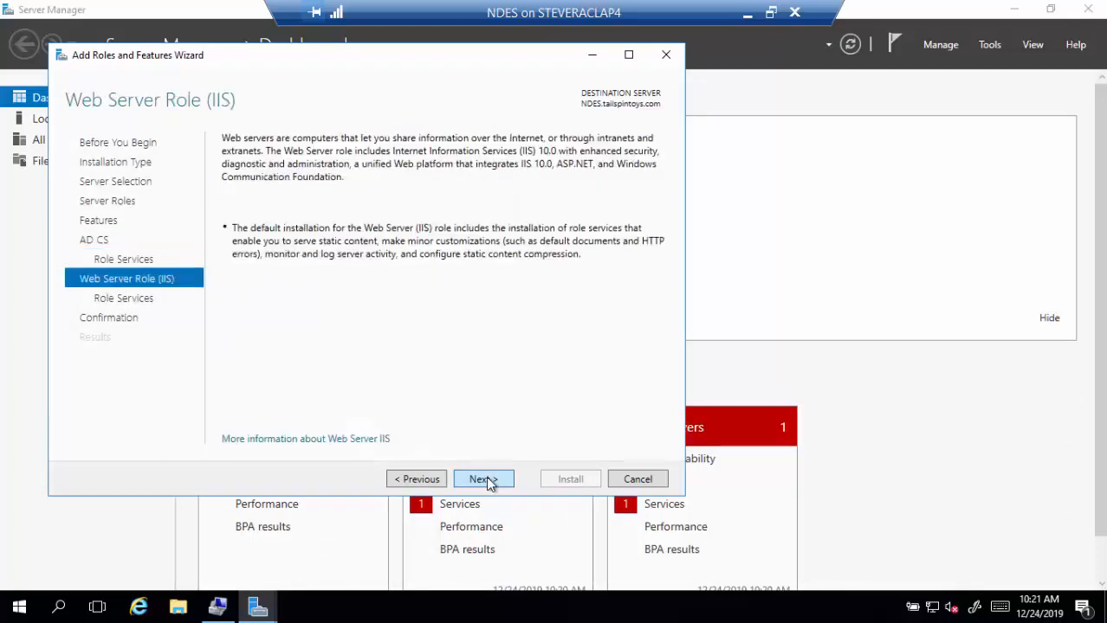
left_click(483, 478)
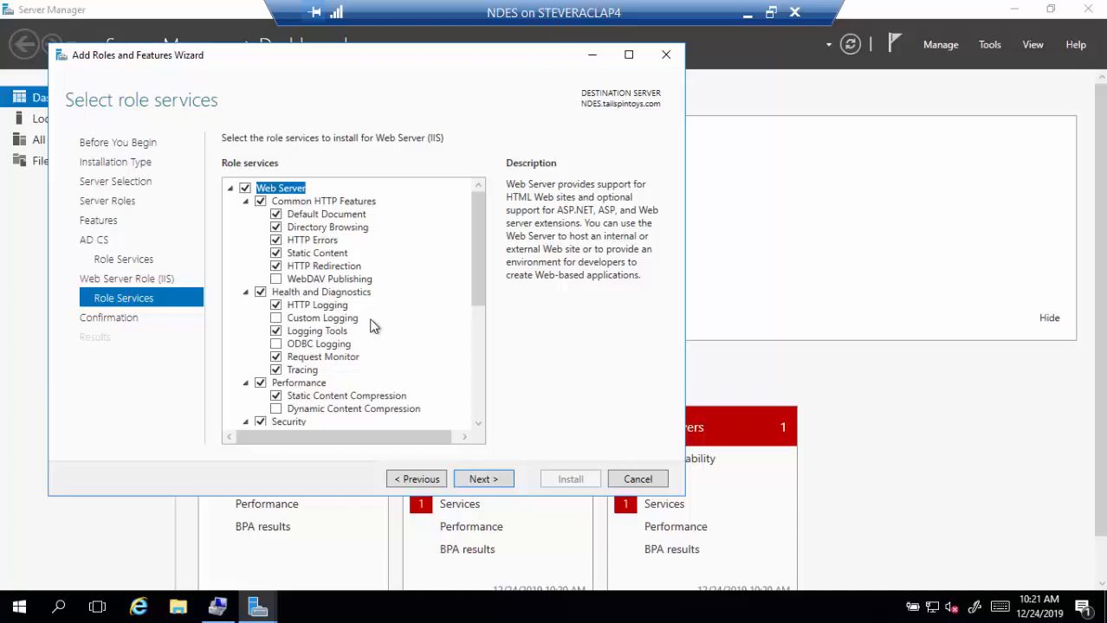
- Add IIS 6 Management Console, Scripting Tools and WMI Compatibility to the Web Server role services
scroll(381, 322, "down", 2)
scroll(382, 323, "down", 2)
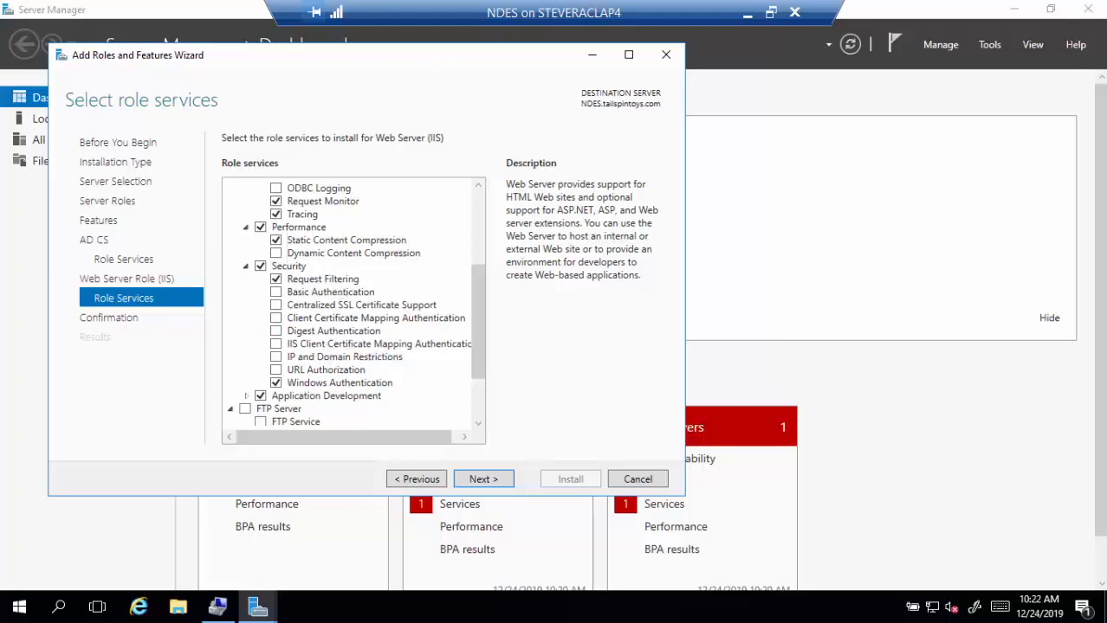
left_click_drag(477, 362, 477, 363)
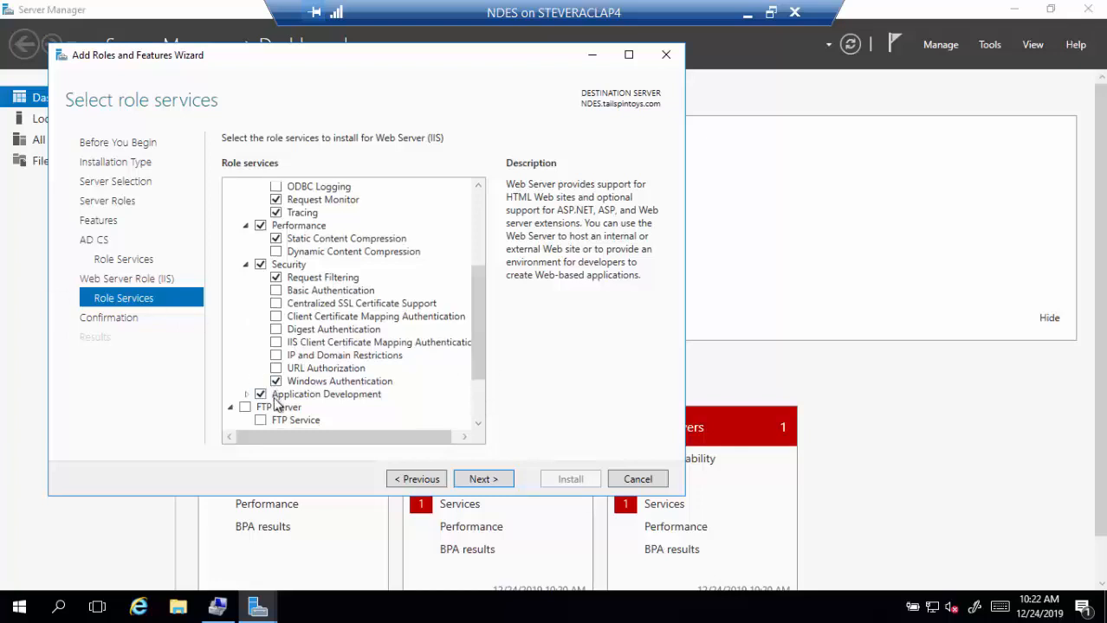
key("Home")
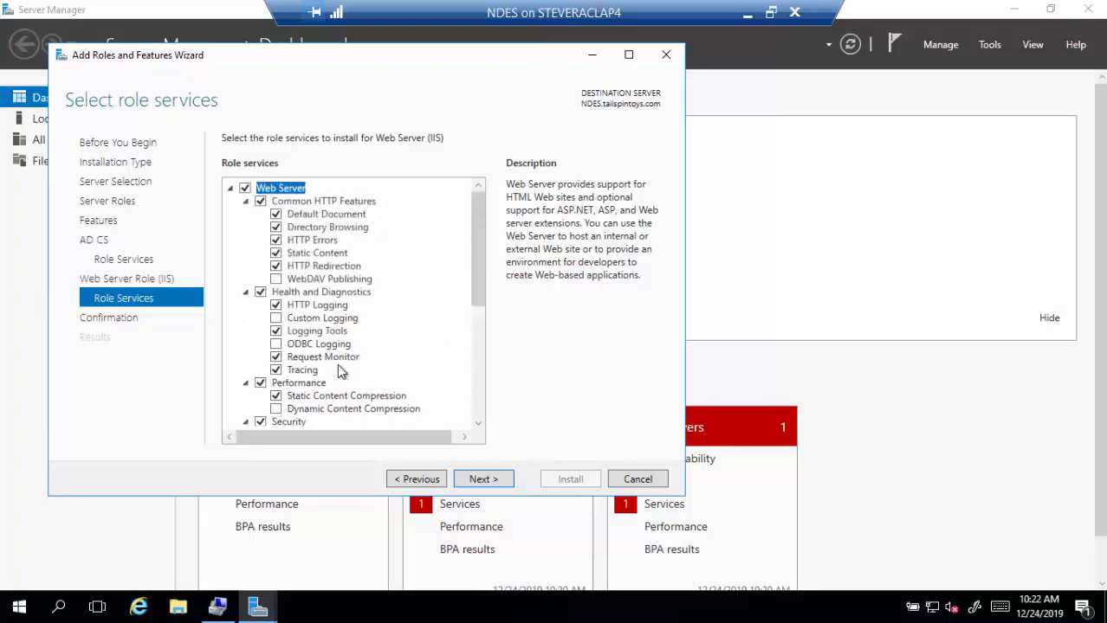
scroll(327, 272, "down", 6)
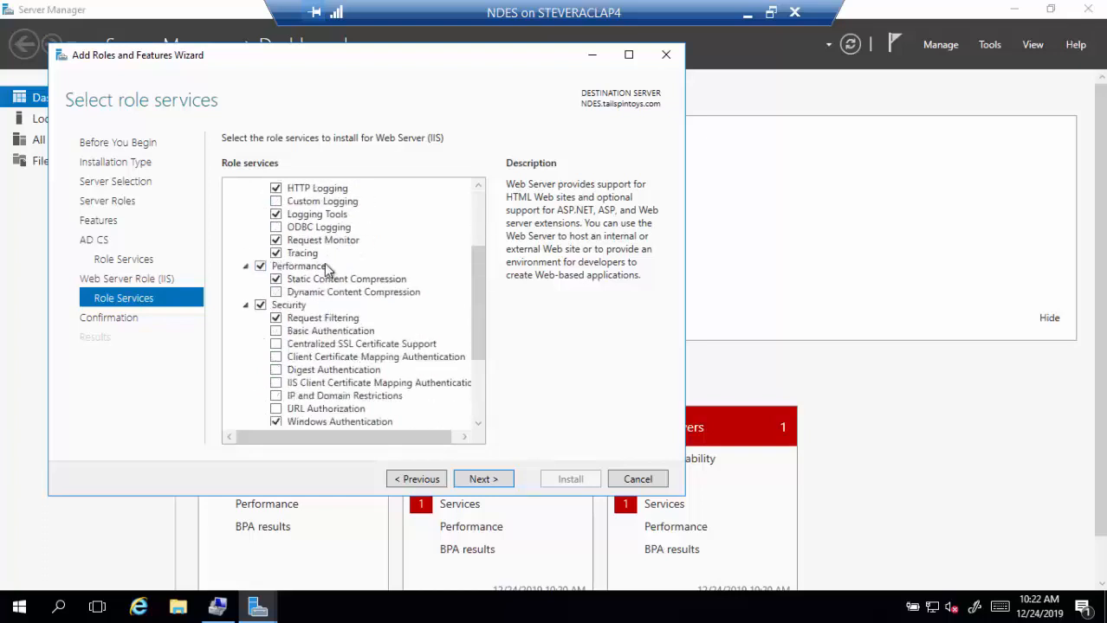
scroll(328, 273, "up", 2)
scroll(329, 276, "down", 2)
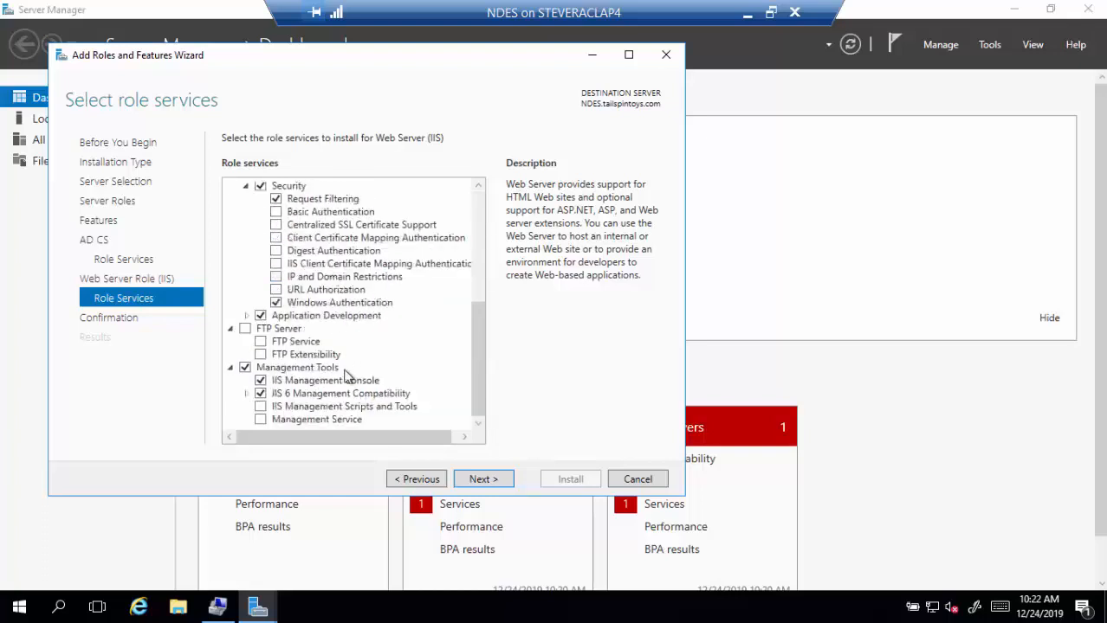
left_click(246, 394)
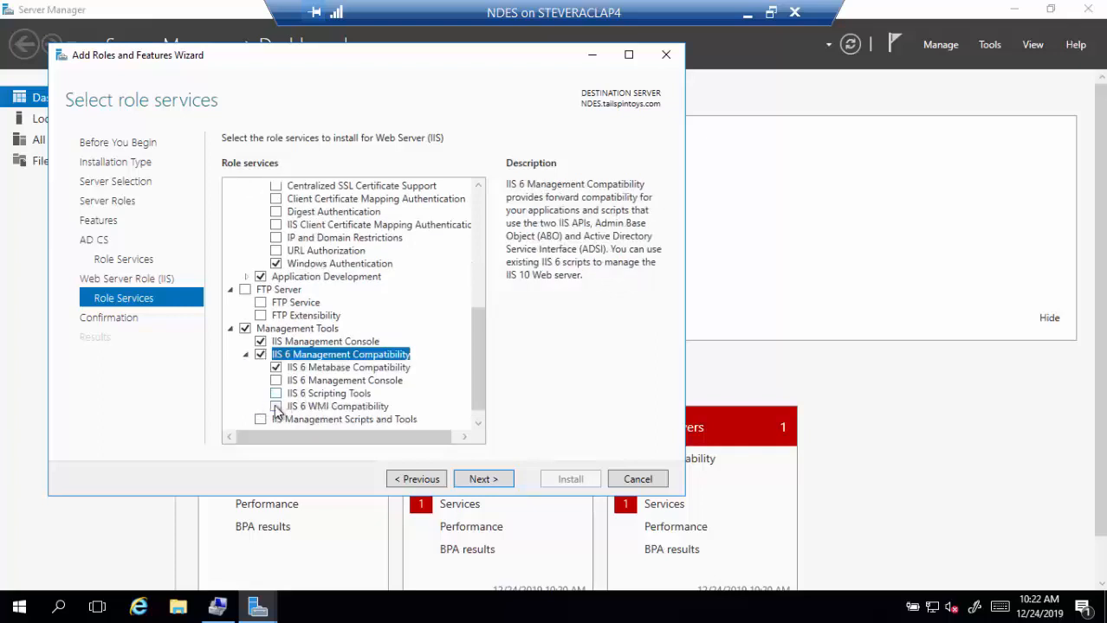
left_click(276, 408)
left_click(277, 395)
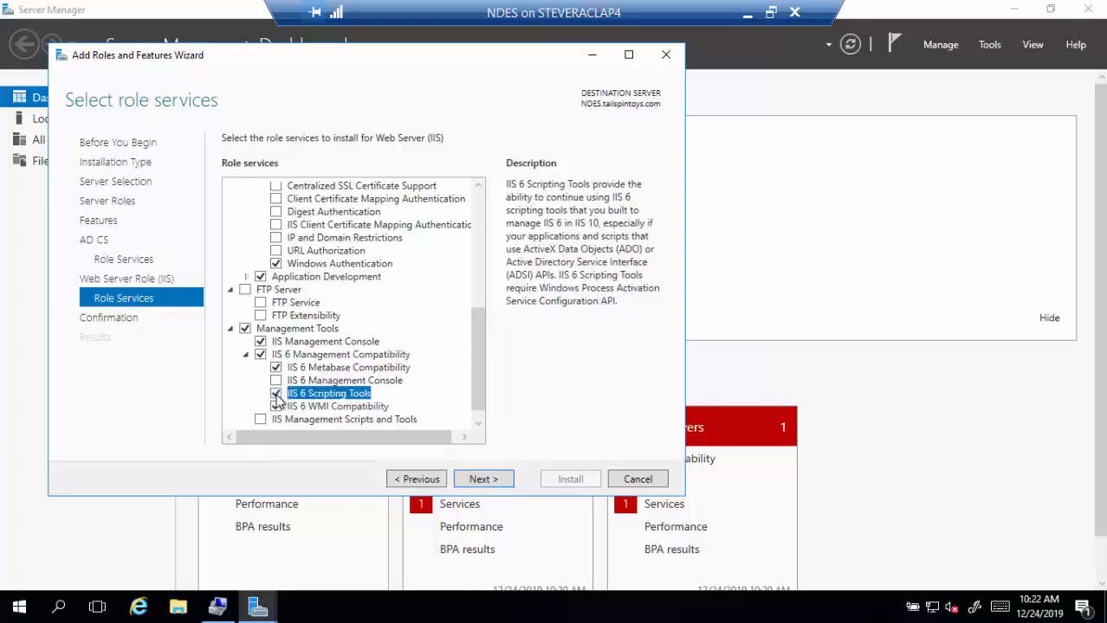
left_click(276, 381)
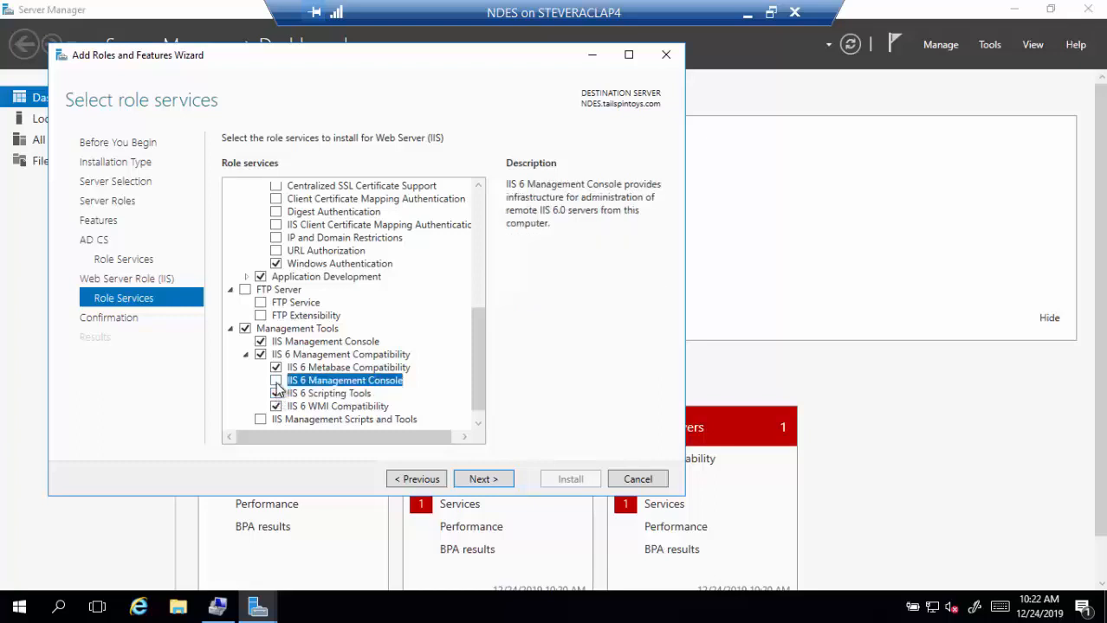
left_click(478, 482)
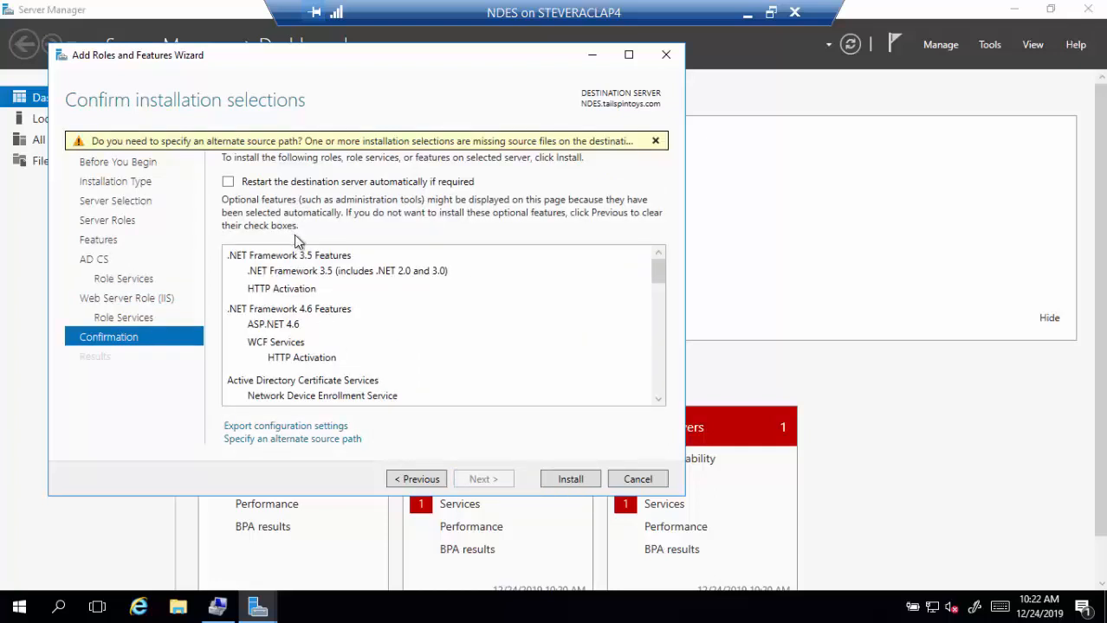
- Choose to specify an alternate source path and bring up File Explorer
left_click(349, 440)
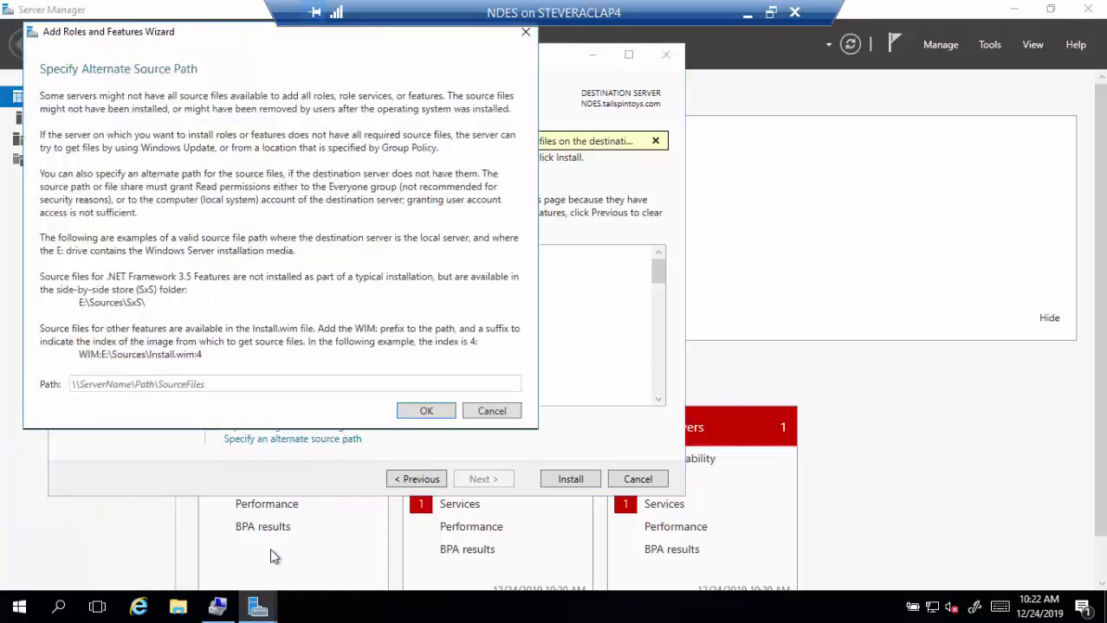
left_click(170, 611)
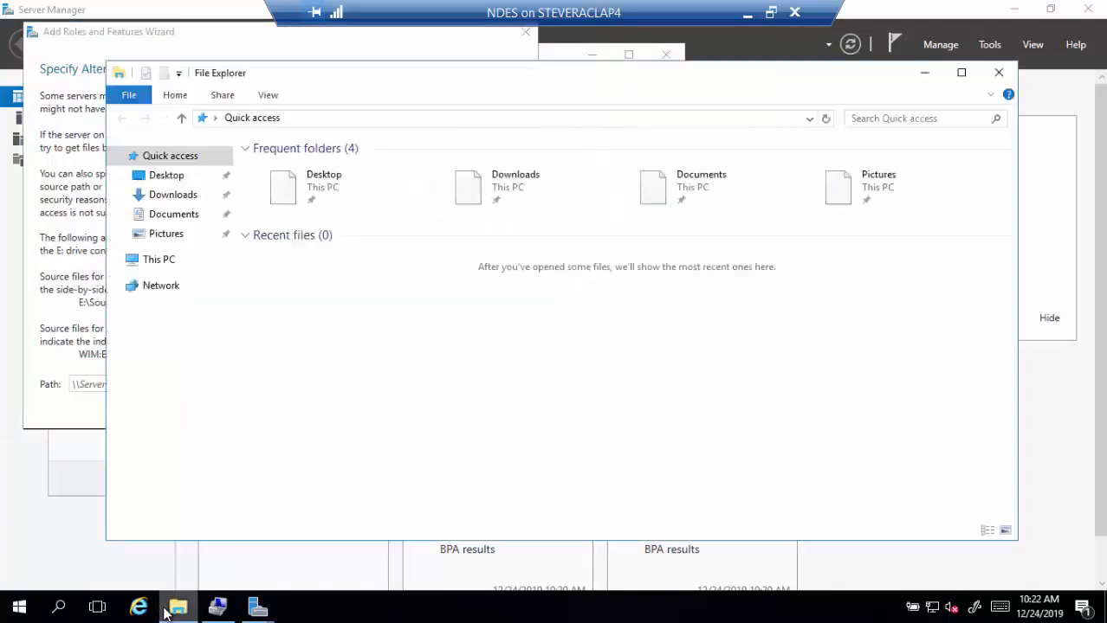
- Browse the install DVD to the D:\sources\sxs folder holding the NetFx3 cabinet
left_click(163, 263)
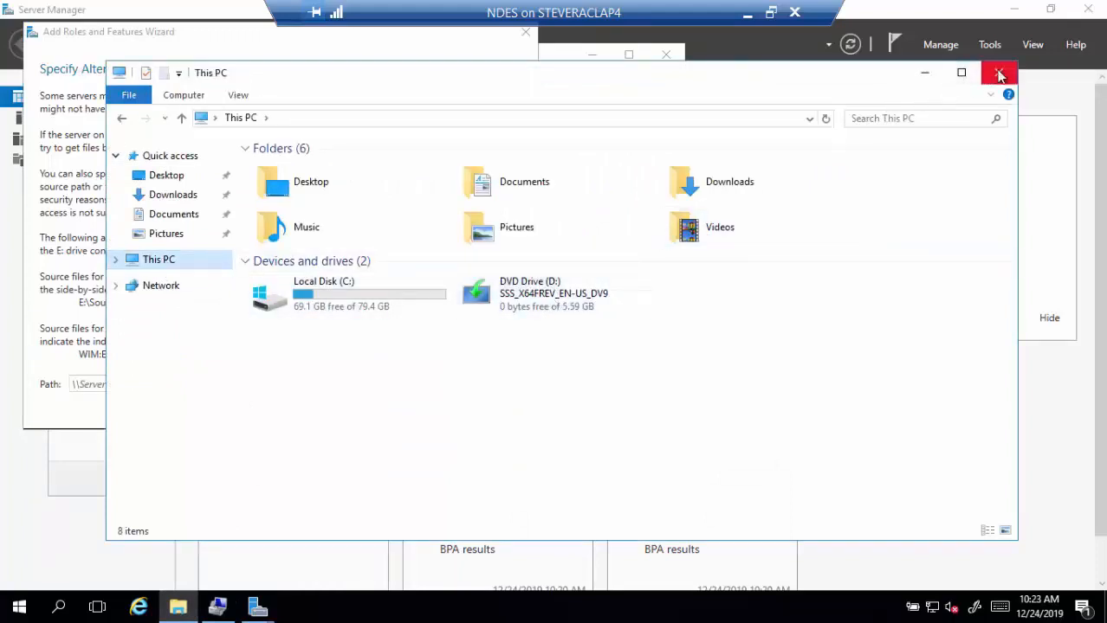
right_click(562, 293)
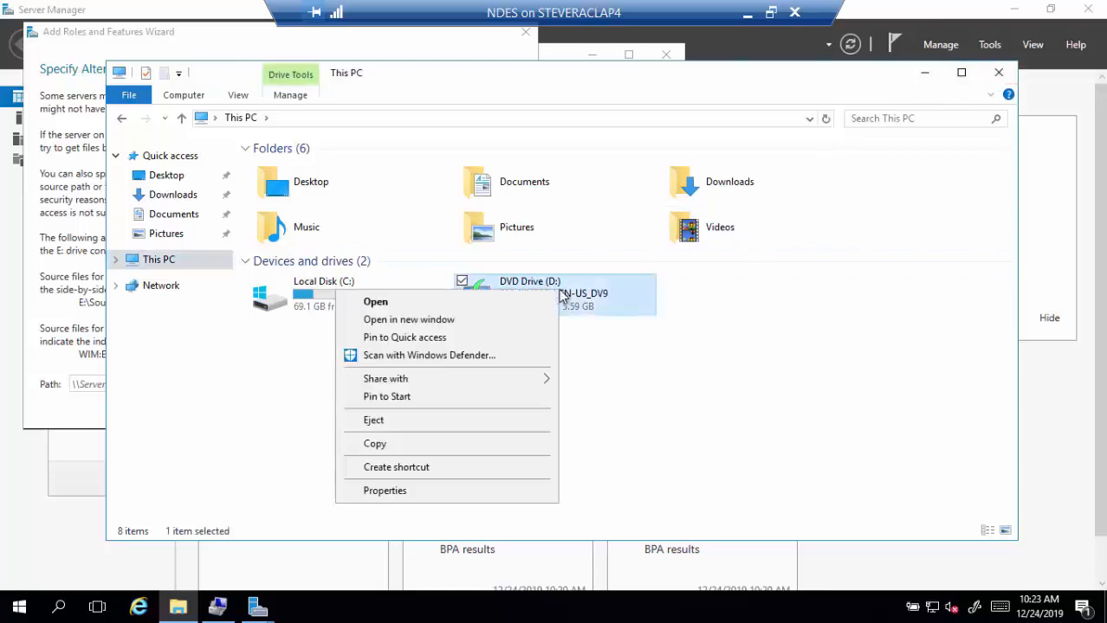
left_click(409, 320)
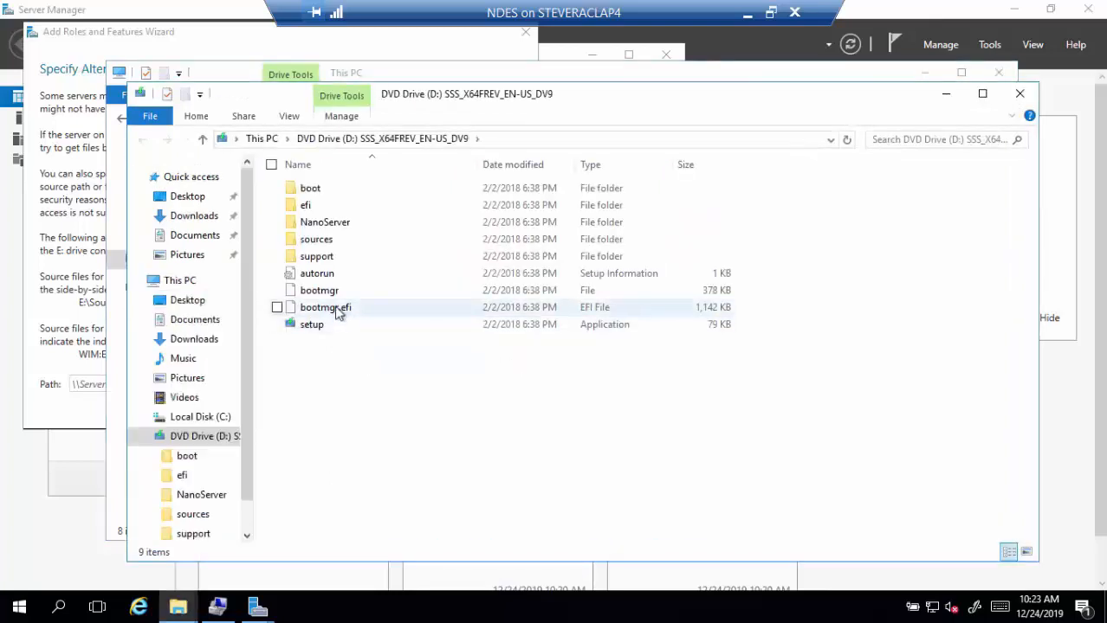
double_click(316, 241)
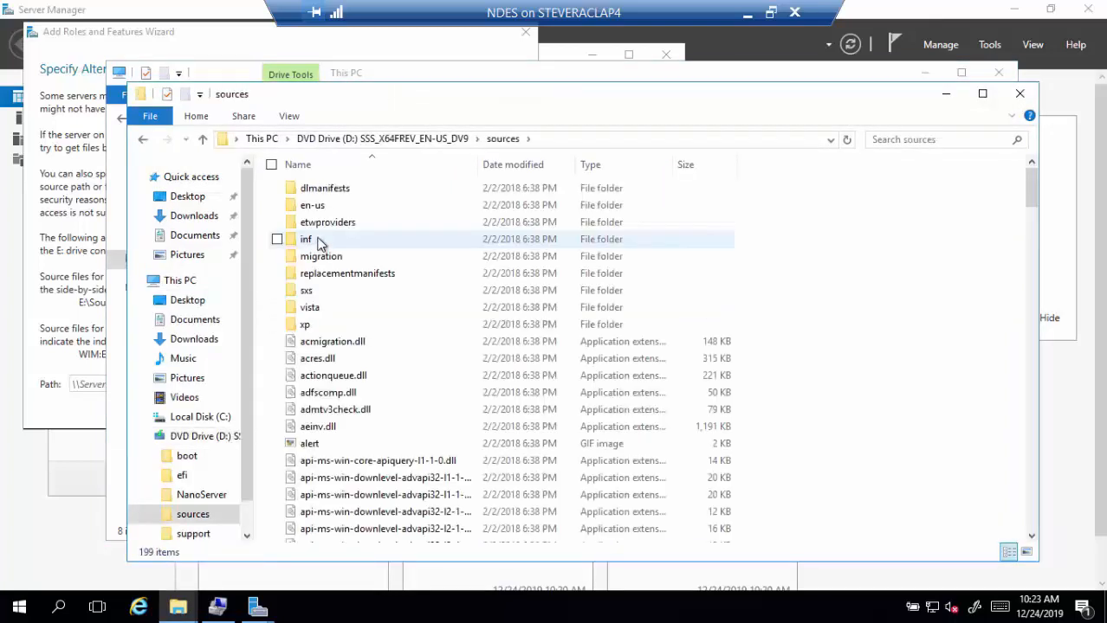
double_click(317, 242)
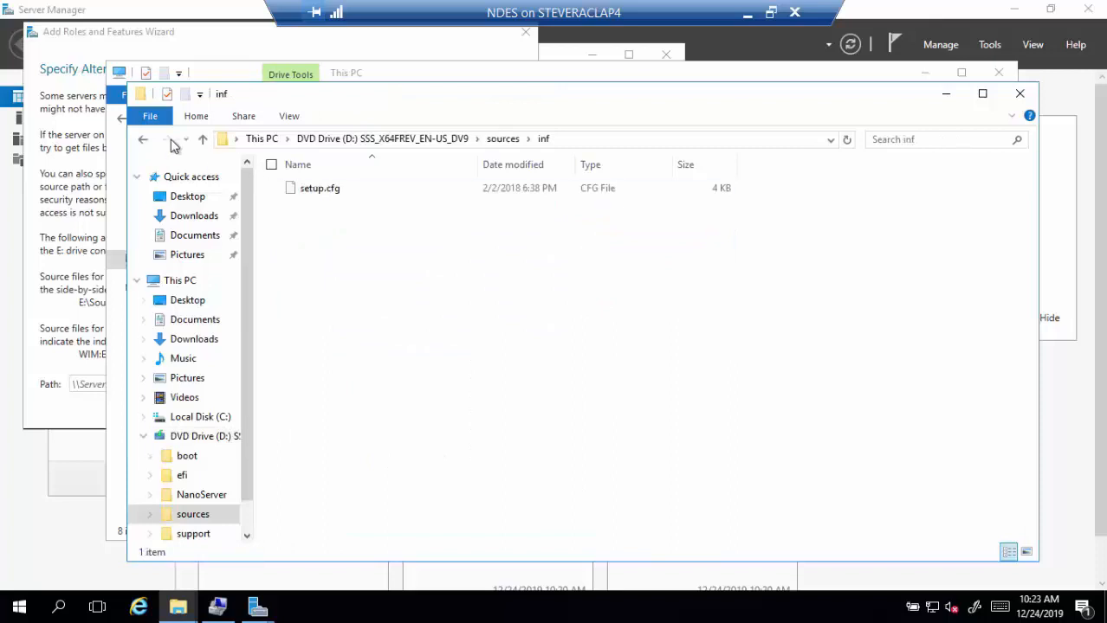
left_click(144, 144)
double_click(310, 289)
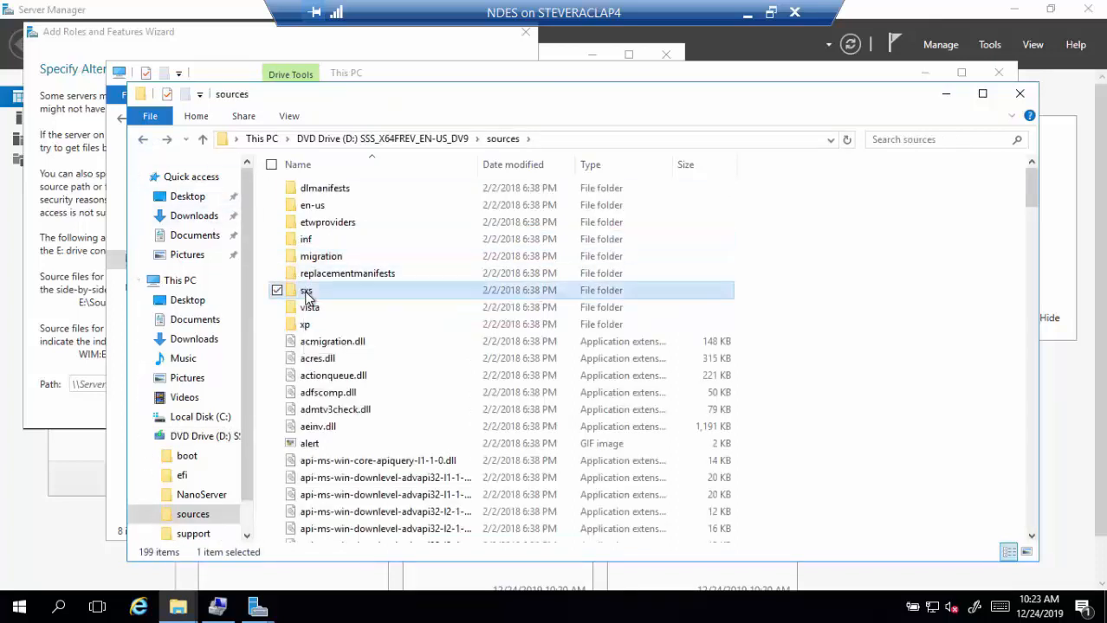
- Select the sxs folder's full path in the address bar and close both Explorer windows
left_click(585, 139)
key("ctrl+c")
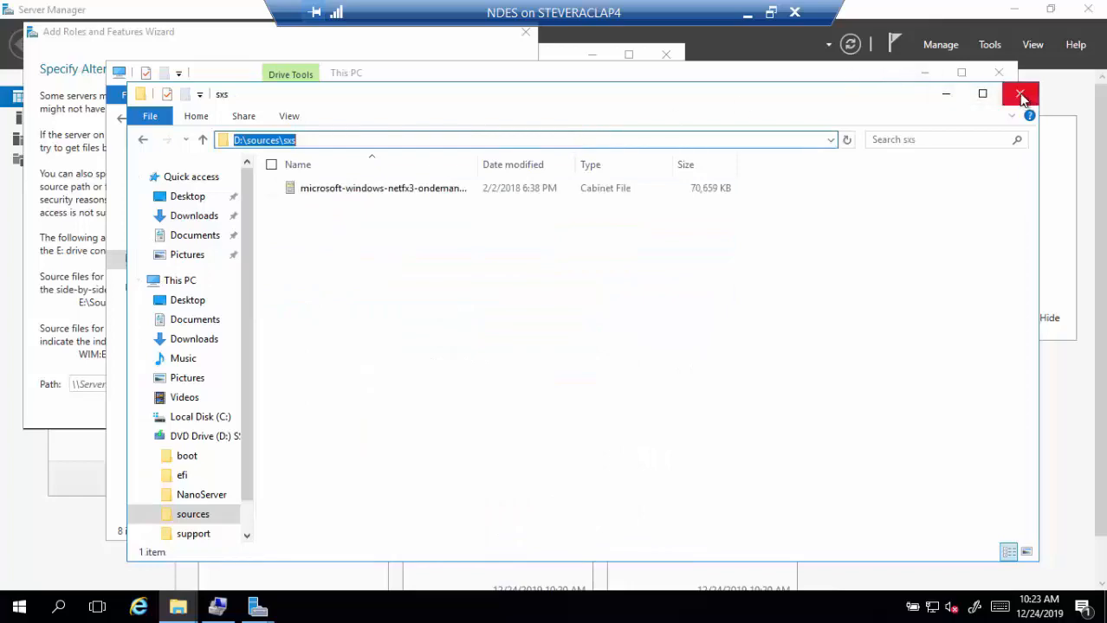
left_click(1020, 93)
left_click(999, 75)
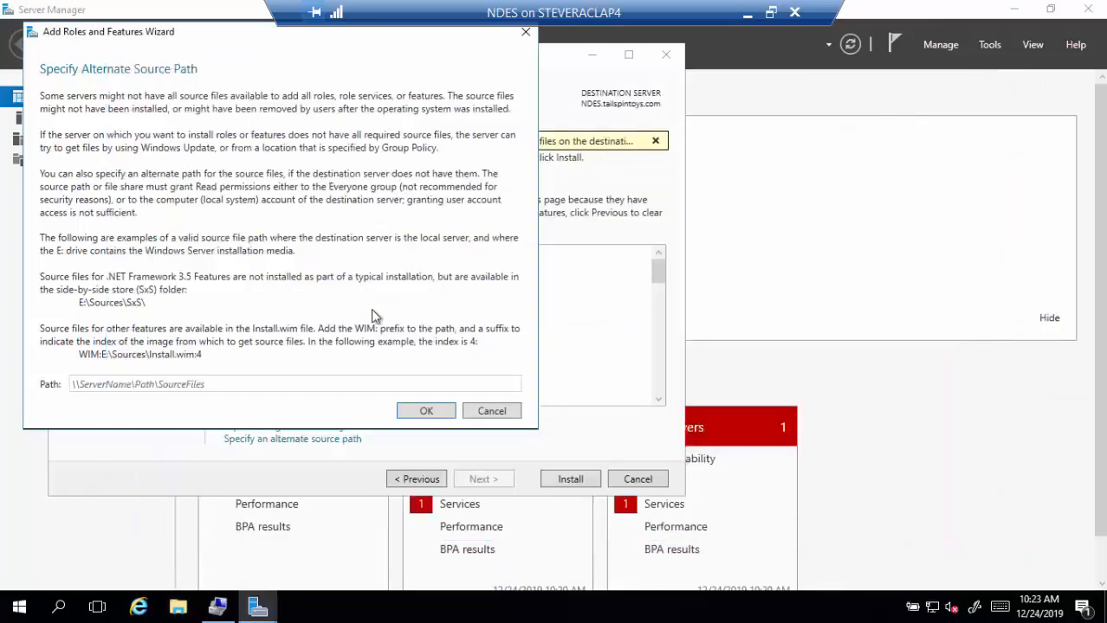
- Set the alternate source path for the role installation to D:\sources\sxs
left_click(257, 387)
key("ctrl+v")
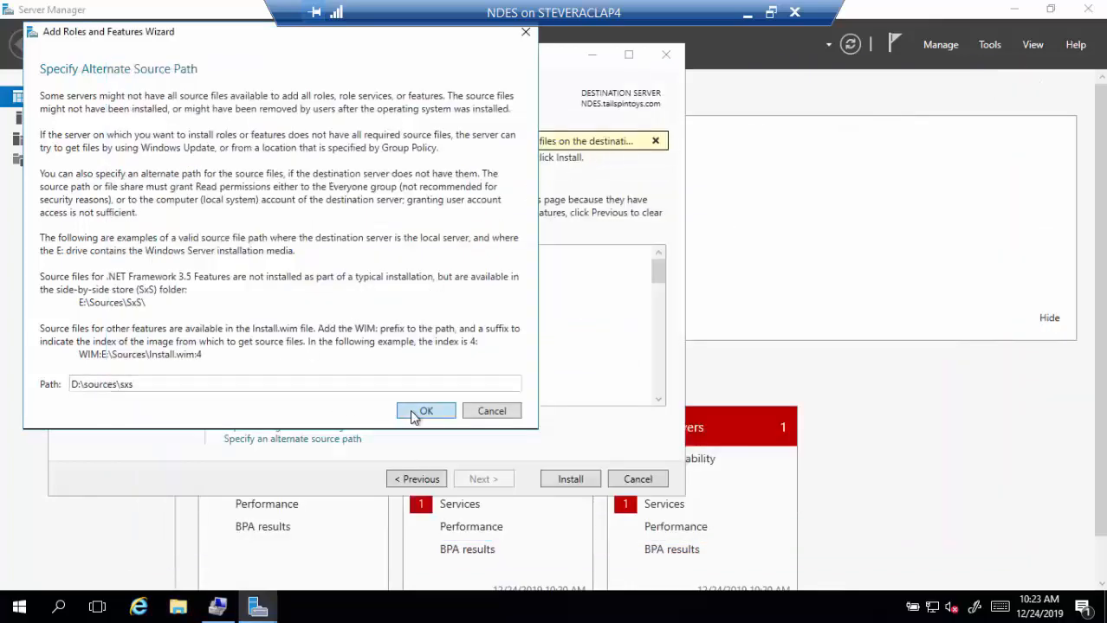
left_click(419, 413)
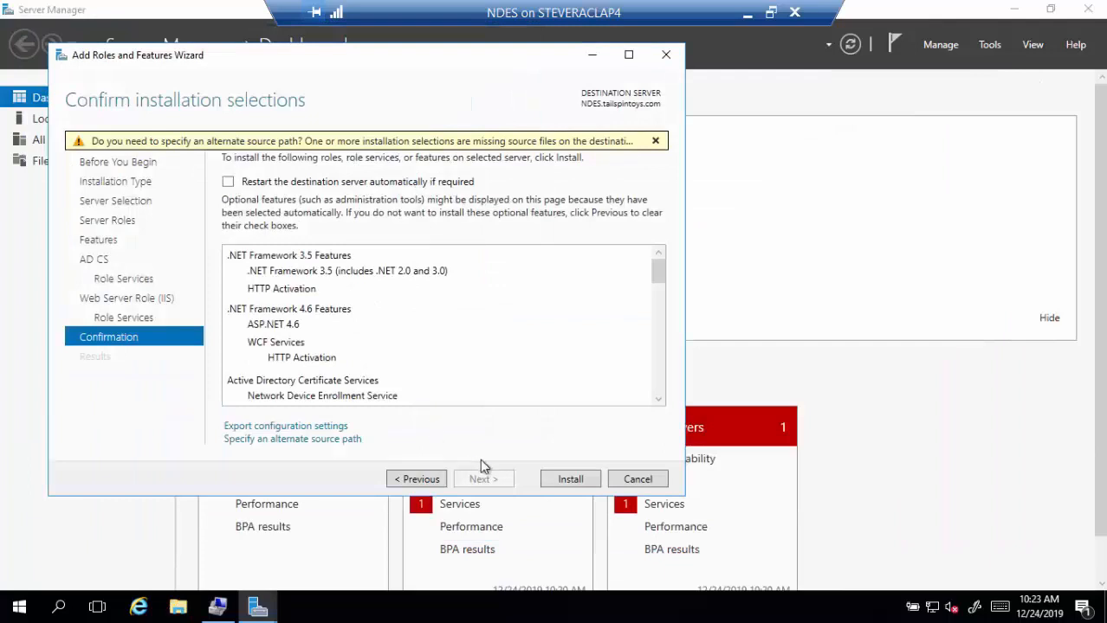
- Install the selected roles, then start the Active Directory Certificate Services post-deployment configuration
left_click(573, 479)
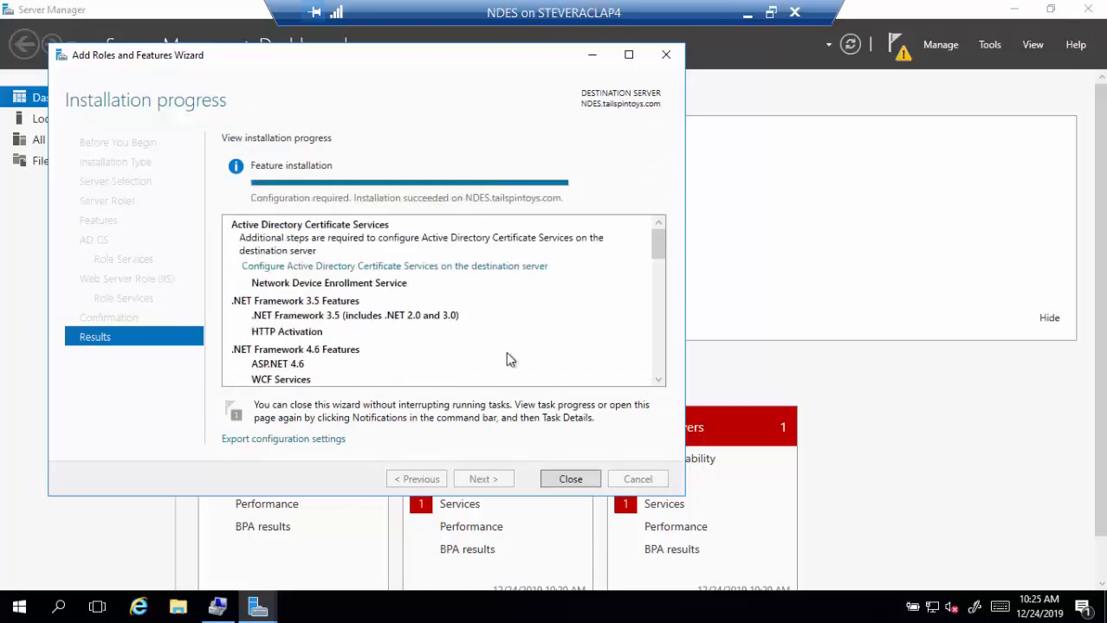
left_click(582, 481)
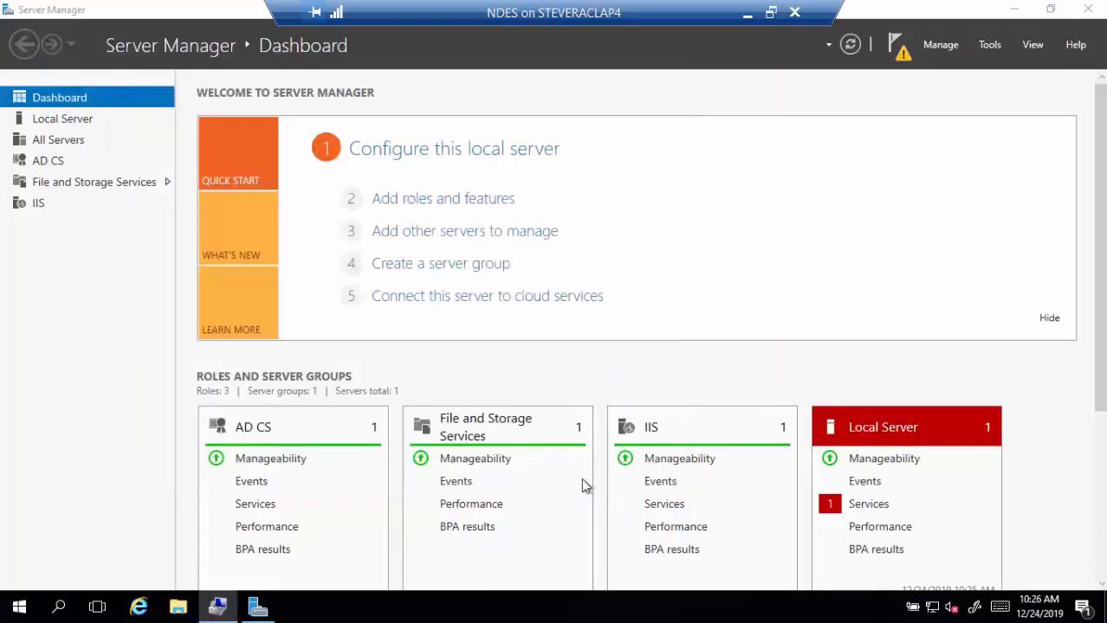
left_click(900, 60)
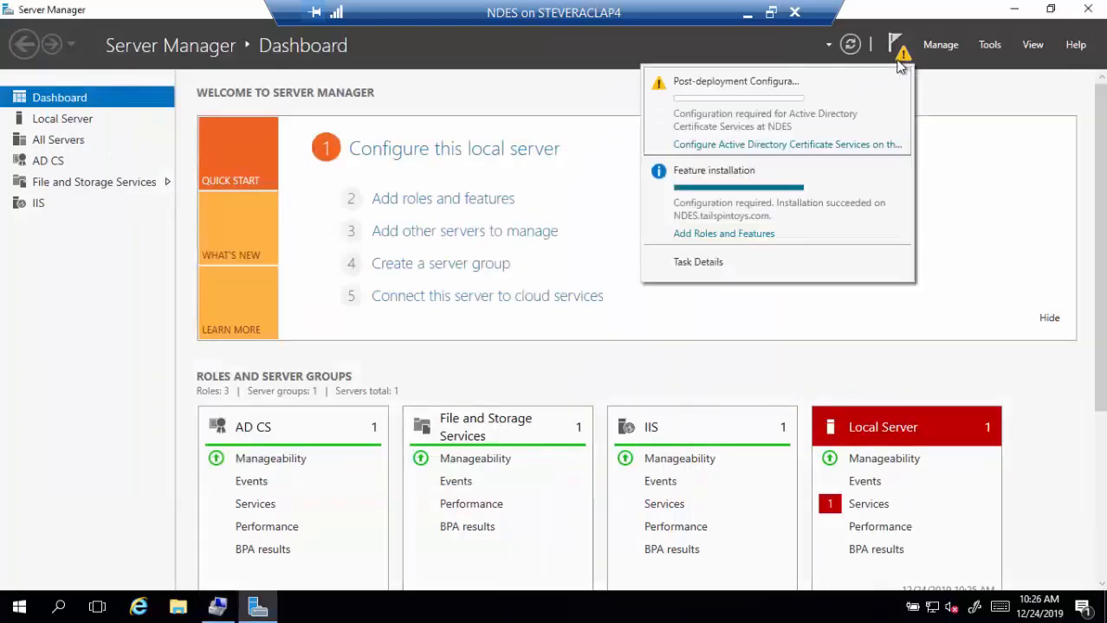
left_click(775, 145)
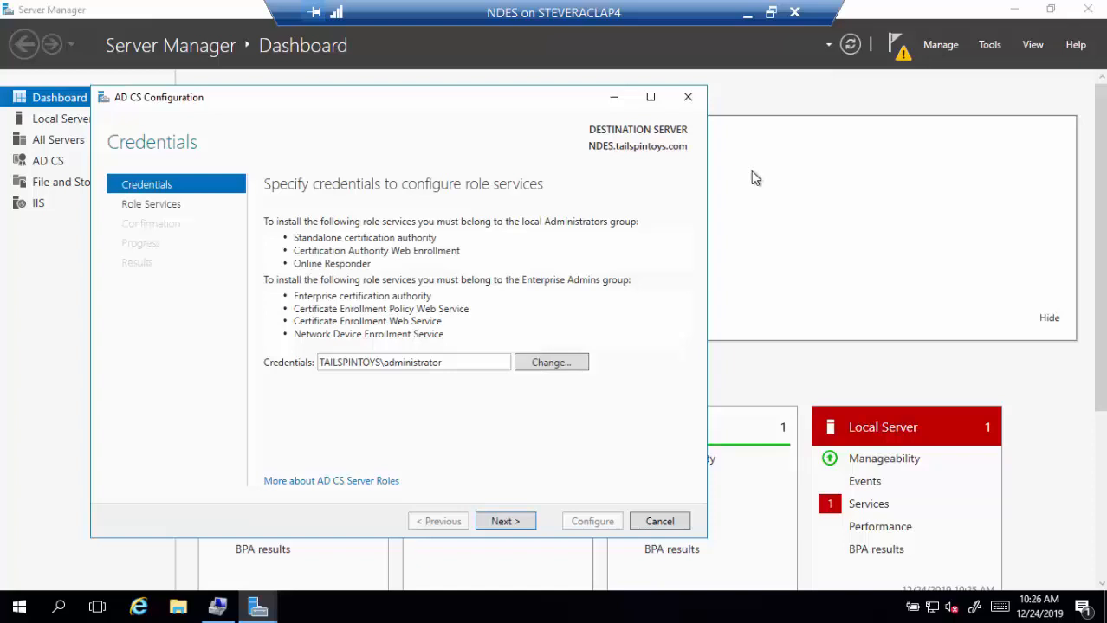
- Select Network Device Enrollment Service as the role service to configure
left_click(506, 521)
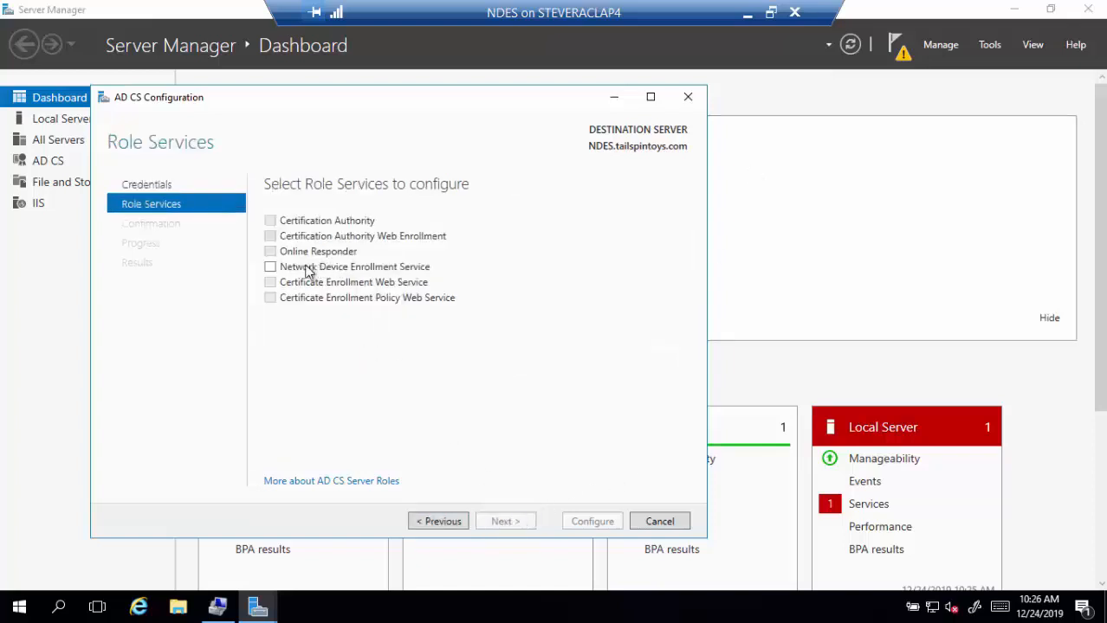
left_click(270, 268)
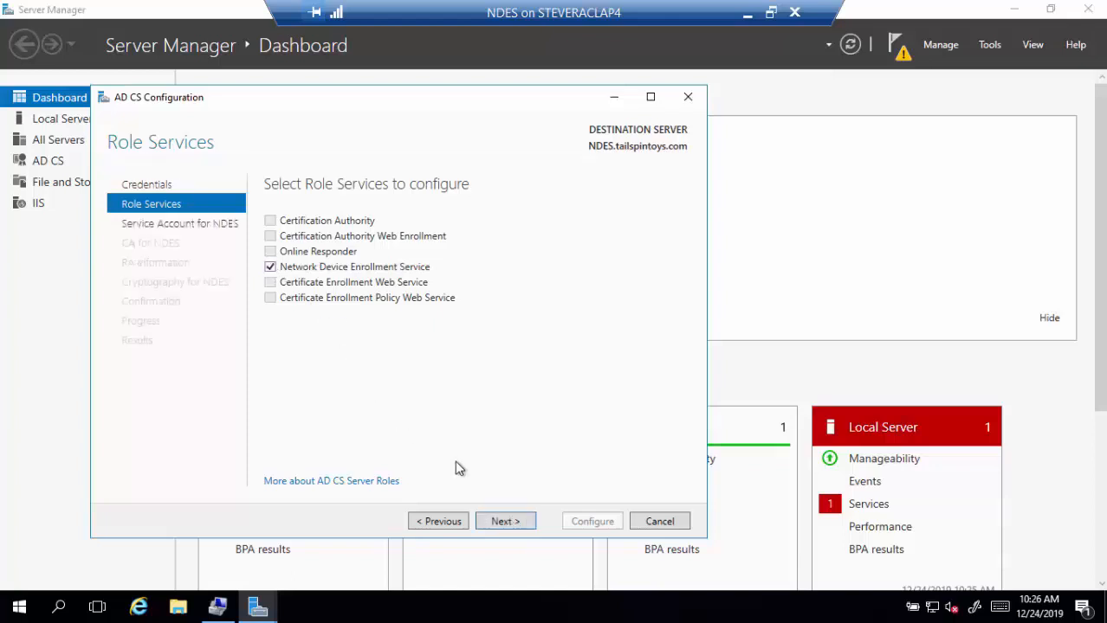
left_click(506, 526)
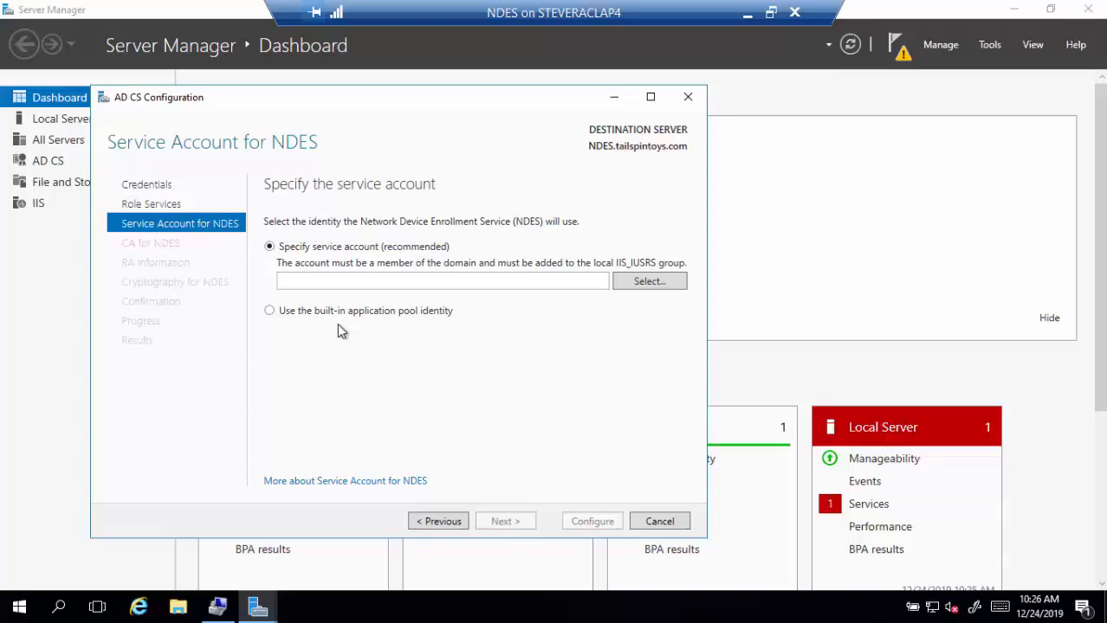
- Set tailspintoys\ndessvcacct as the NDES service account and enter its password
left_click(621, 288)
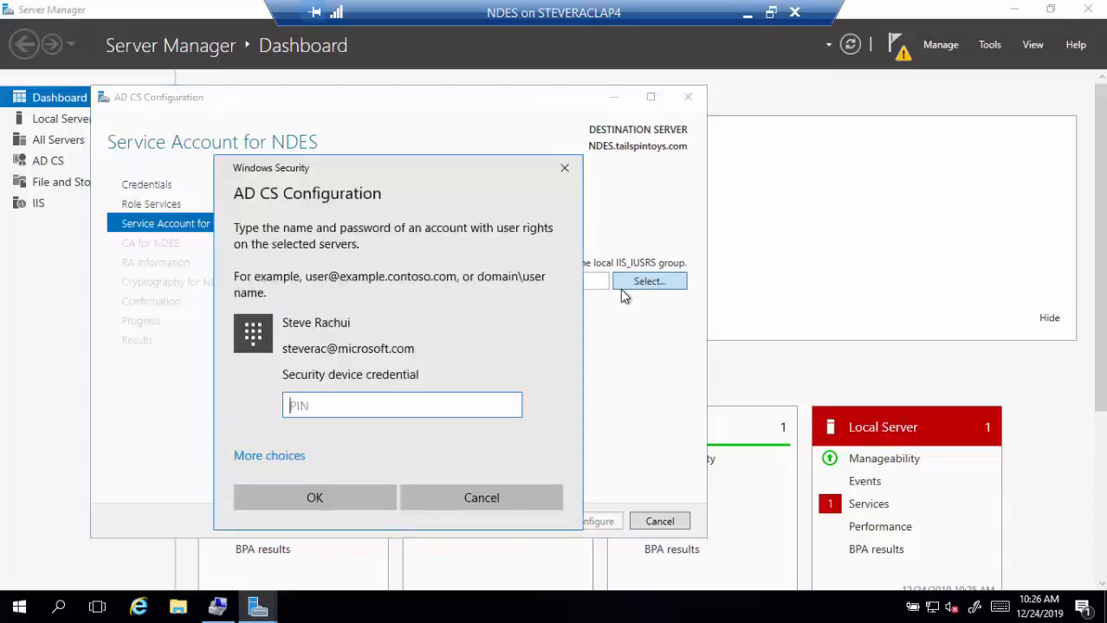
left_click(286, 456)
left_click(352, 492)
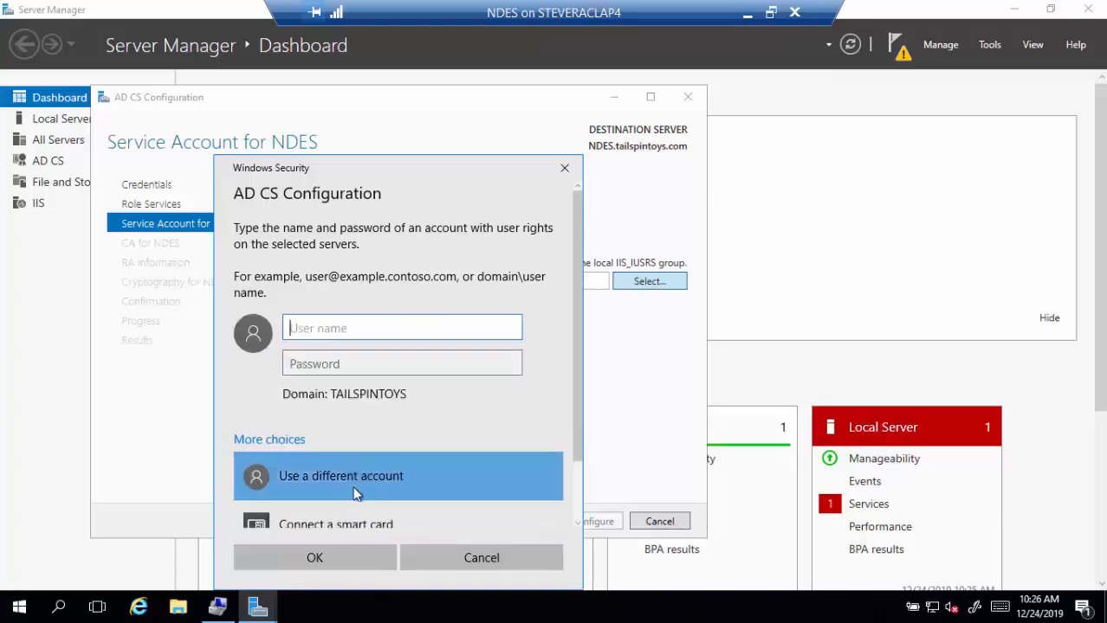
type("tailspintoys\\ndes")
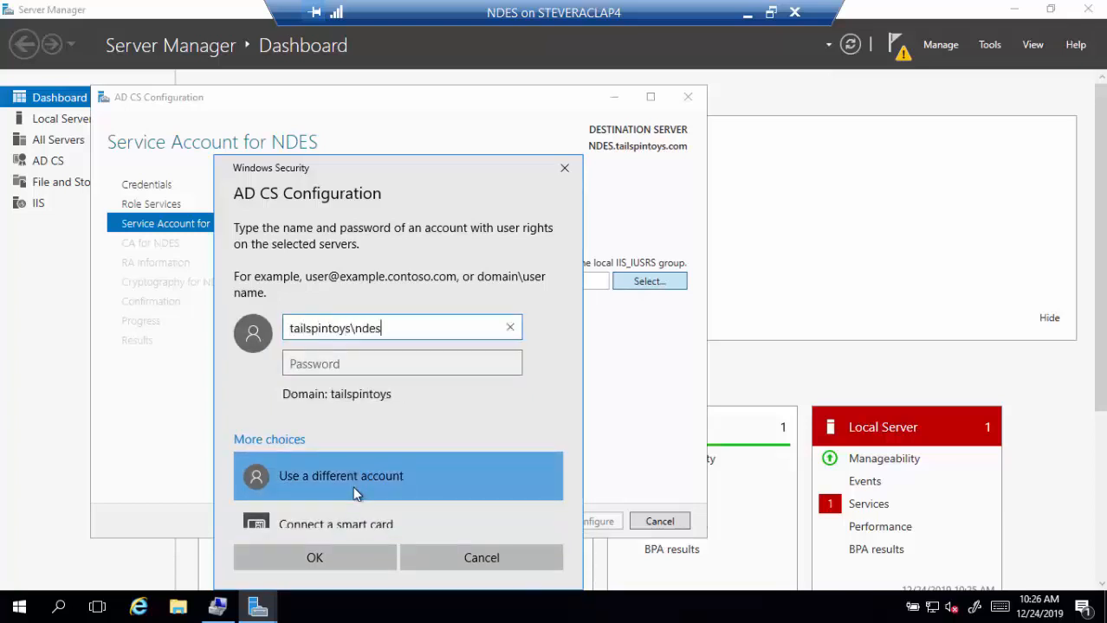
type("svcacct")
key("Tab")
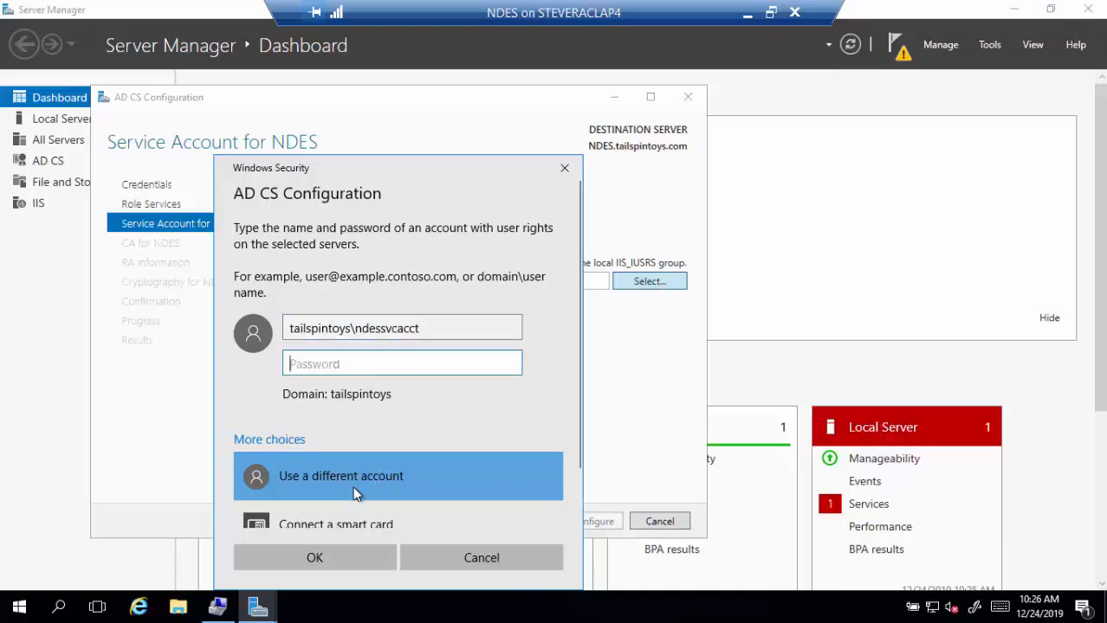
type("**********")
key("Return")
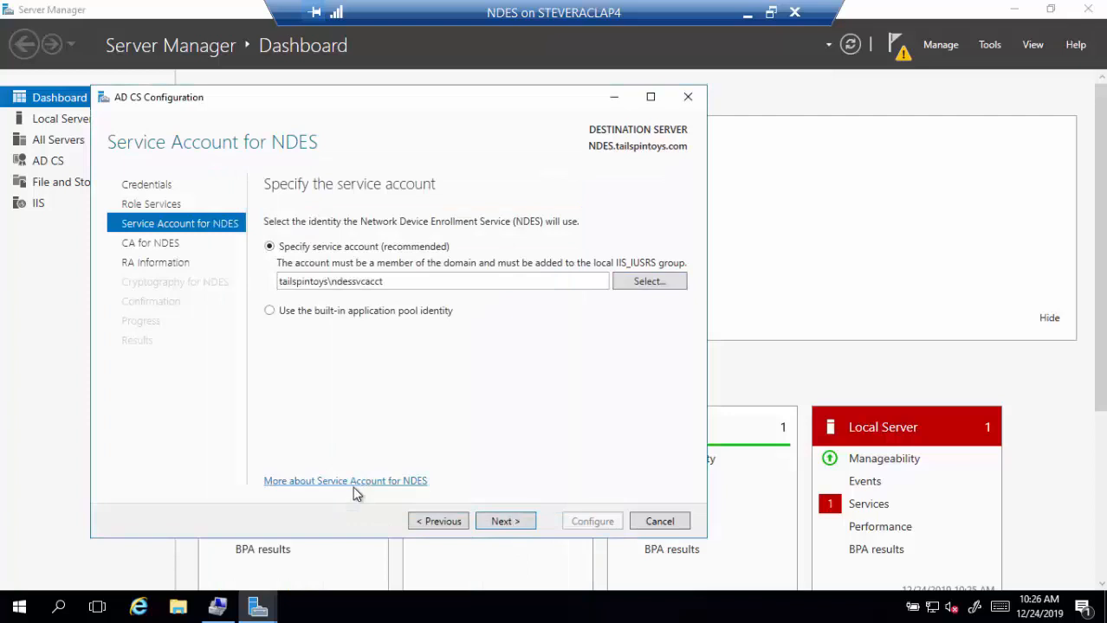
- Target the CA for NDES by computer name, selecting LABSRVDC0
left_click(484, 523)
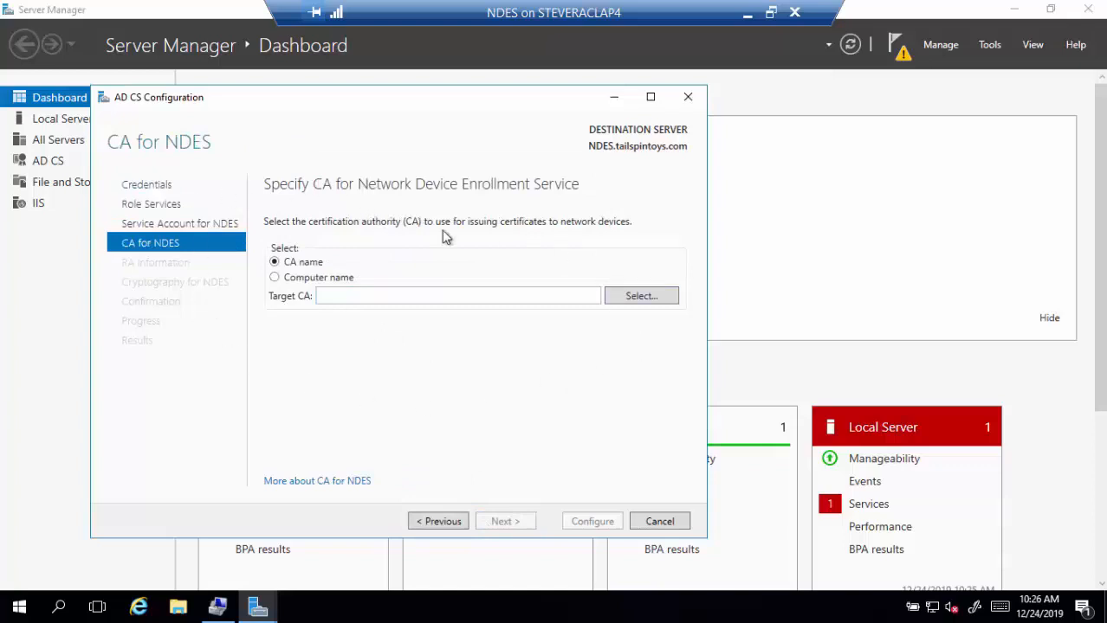
left_click(322, 276)
left_click(369, 296)
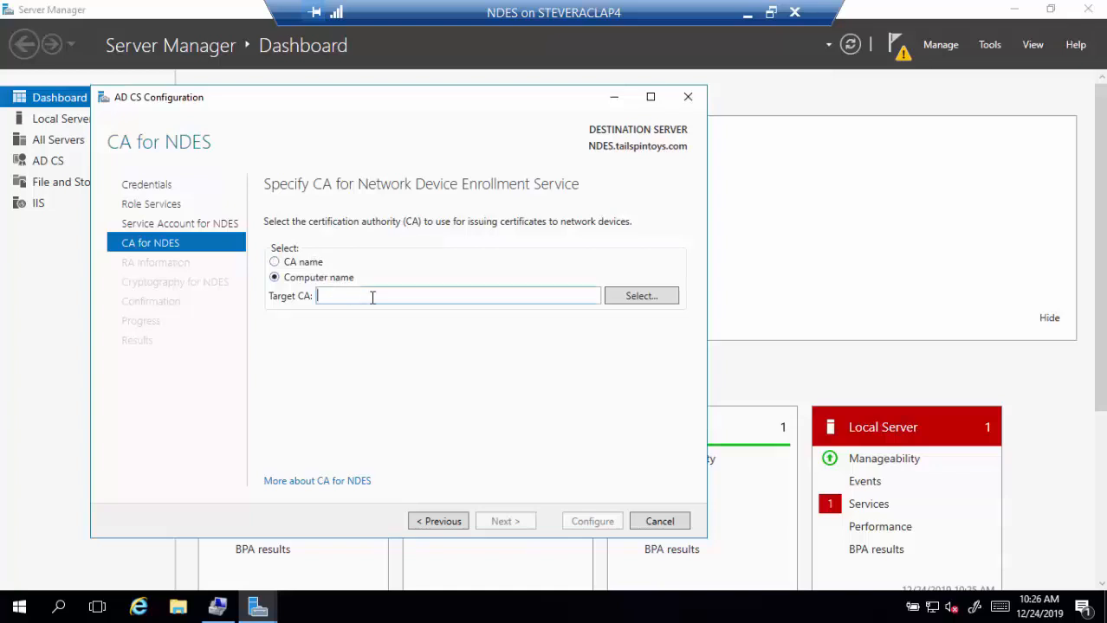
key("shift+Tab")
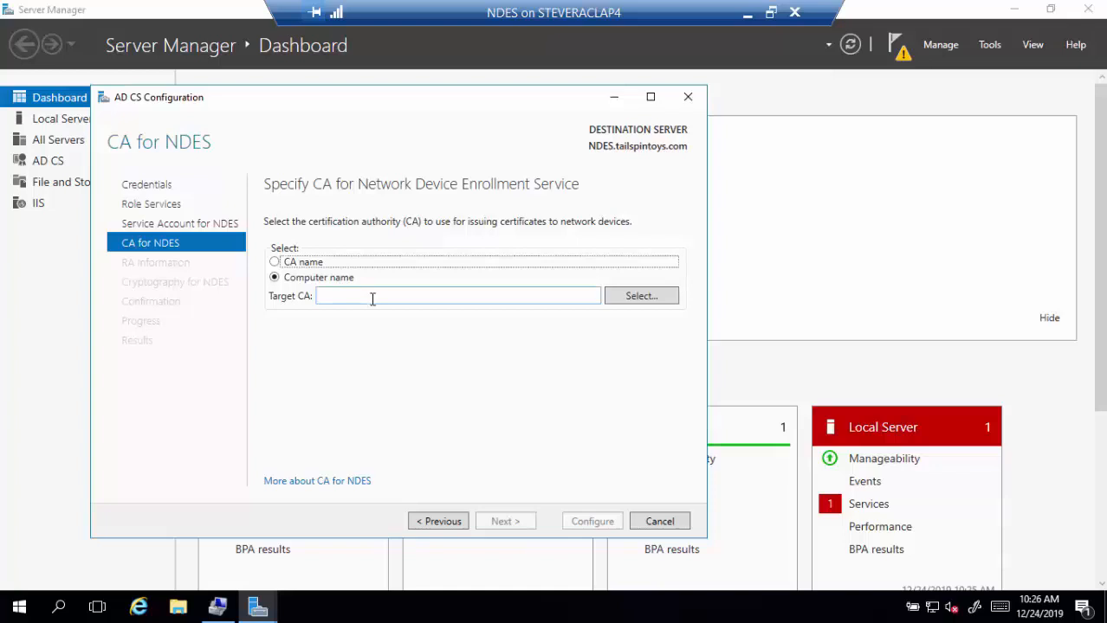
left_click(667, 298)
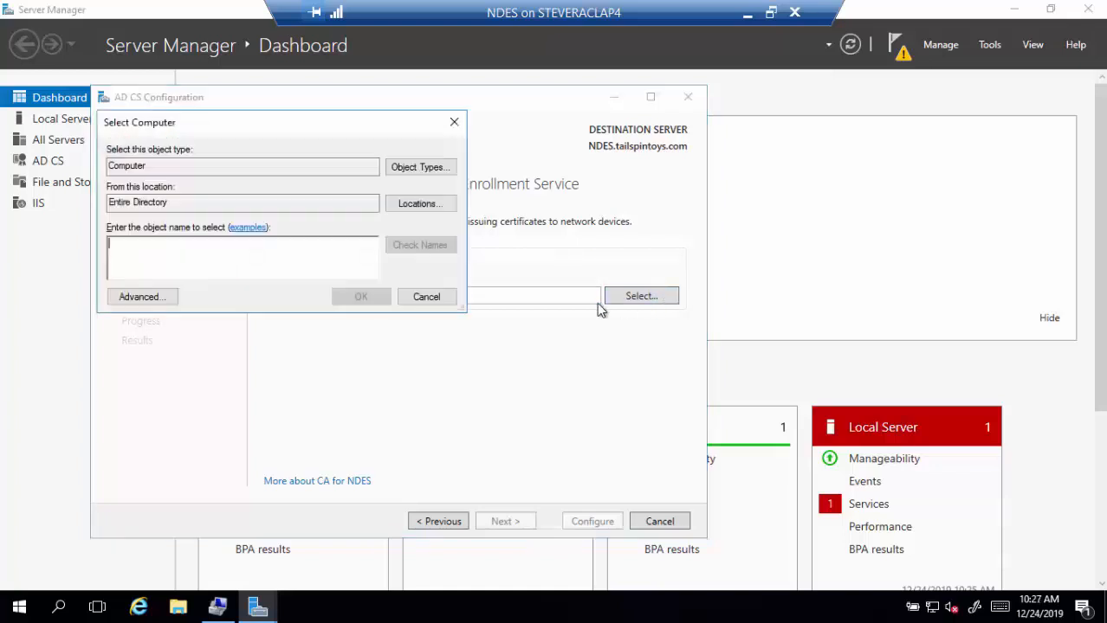
type("labsrvdc0")
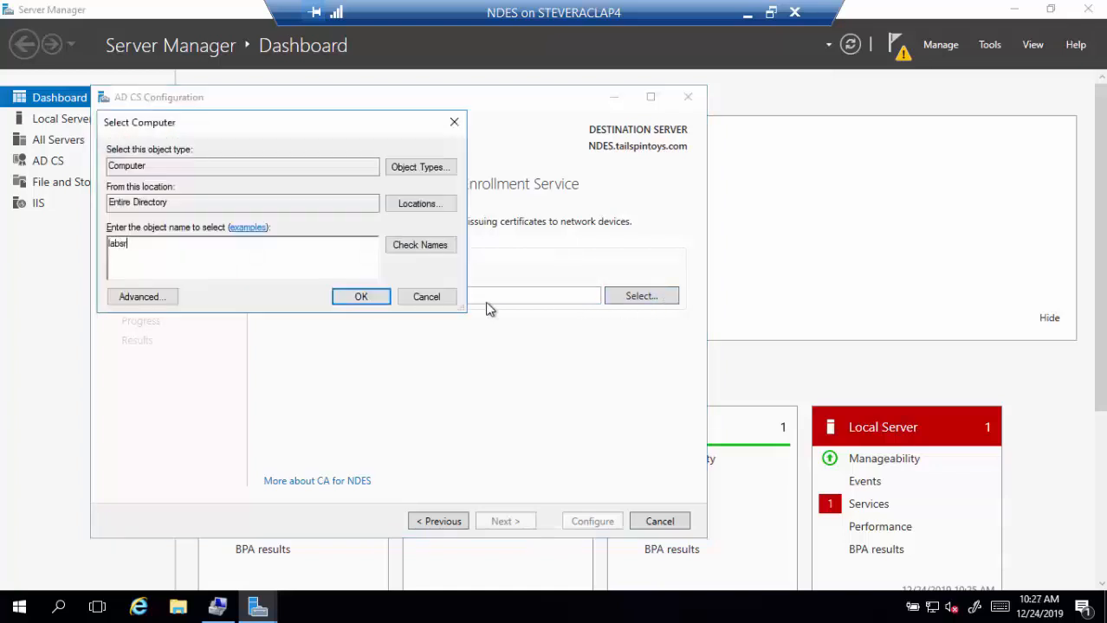
left_click(410, 252)
left_click(386, 303)
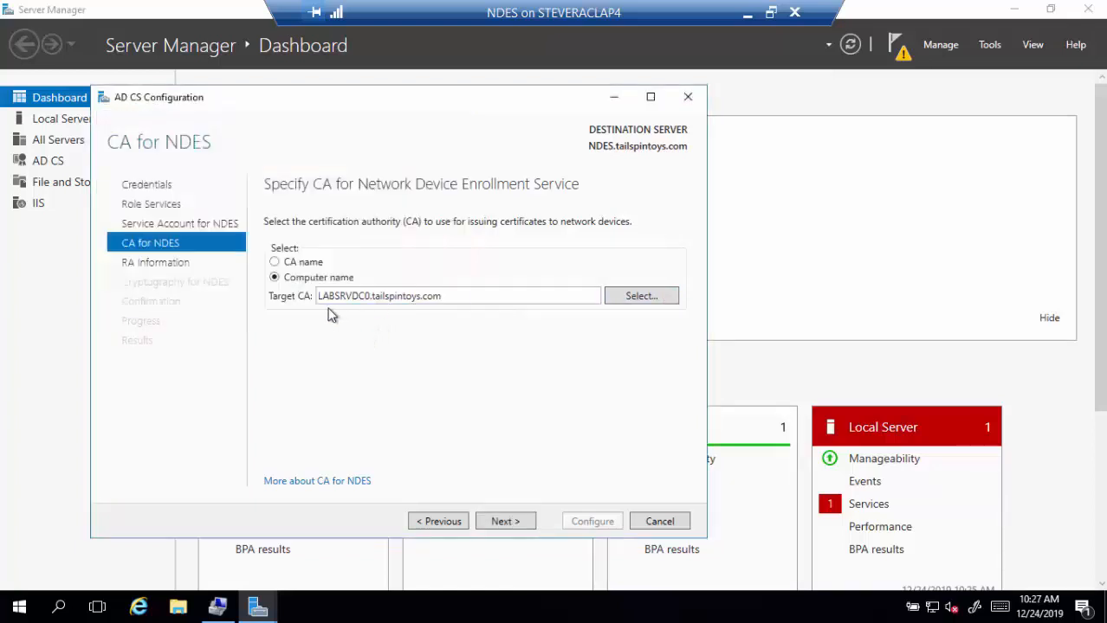
- Choose tailspintoys-LABSRVDC0-CA-2 by CA name and continue to RA Information
left_click(309, 263)
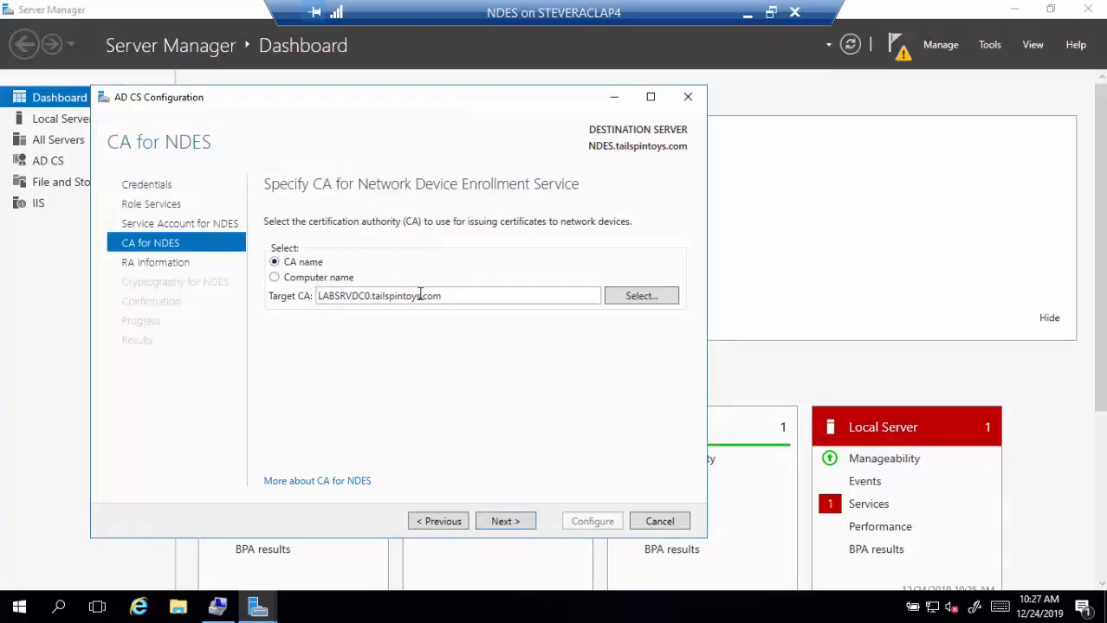
left_click(614, 299)
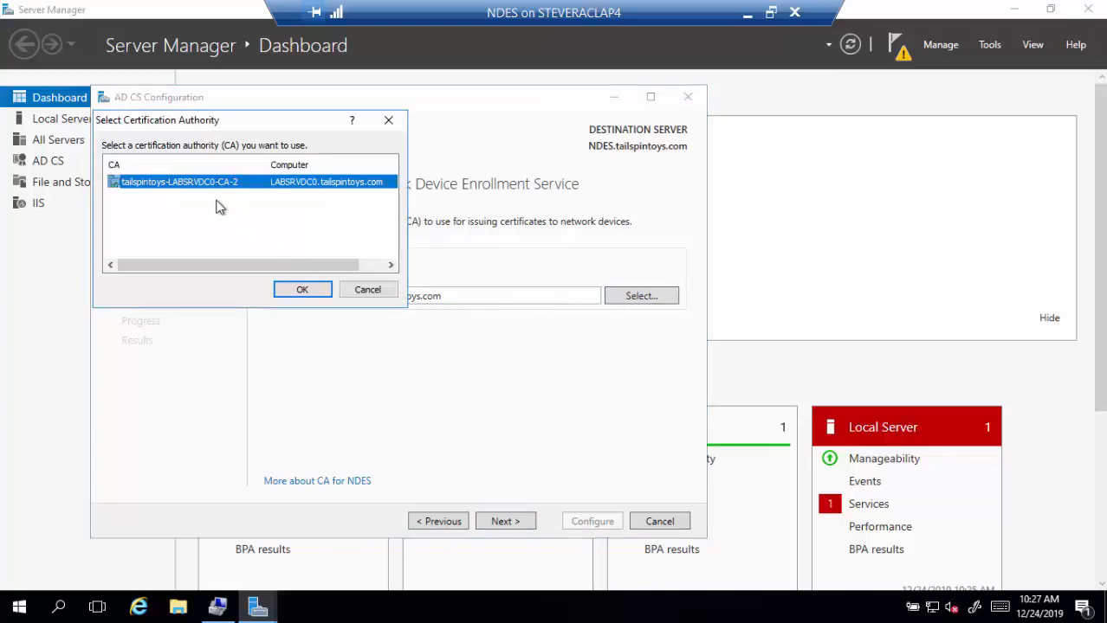
left_click(318, 293)
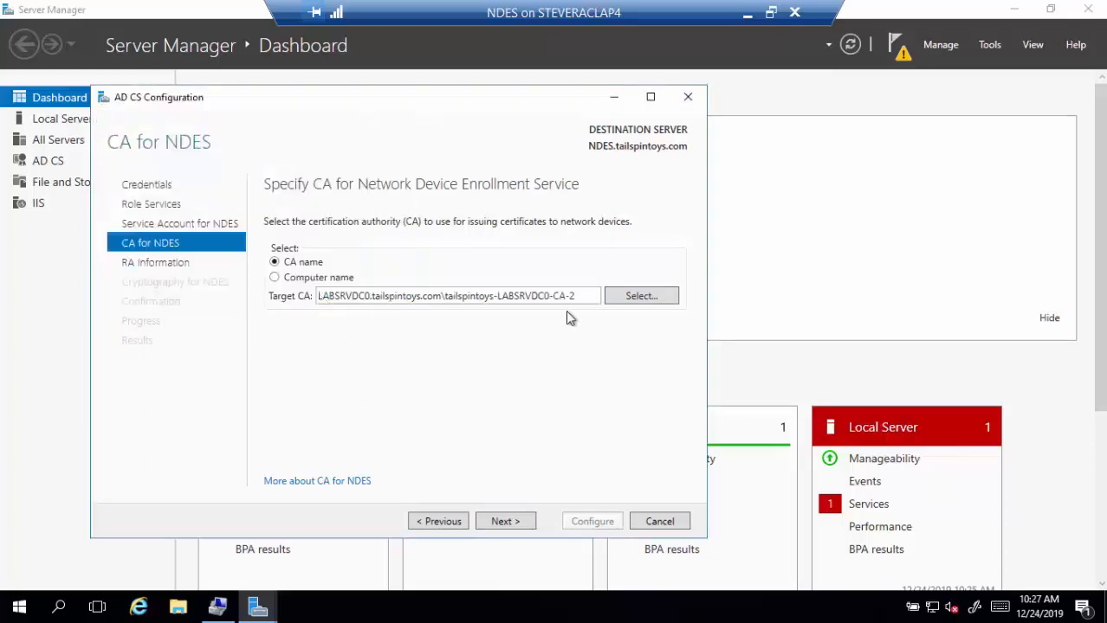
left_click(517, 522)
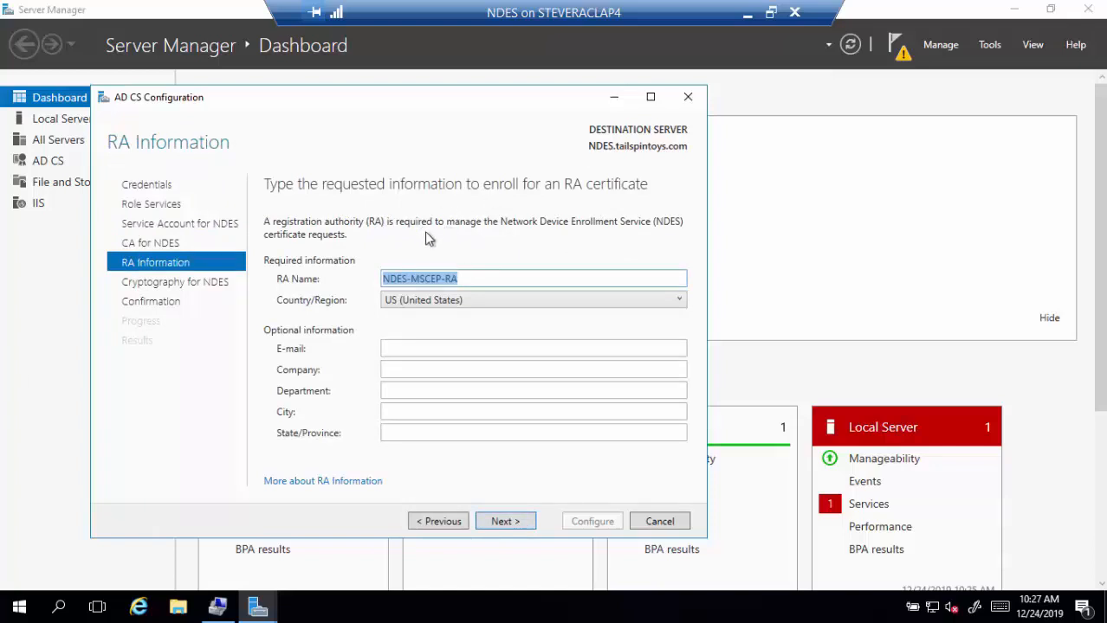
- Keep the default RA and 2048-bit cryptography settings, apply the NDES configuration, and close the results
left_click(527, 526)
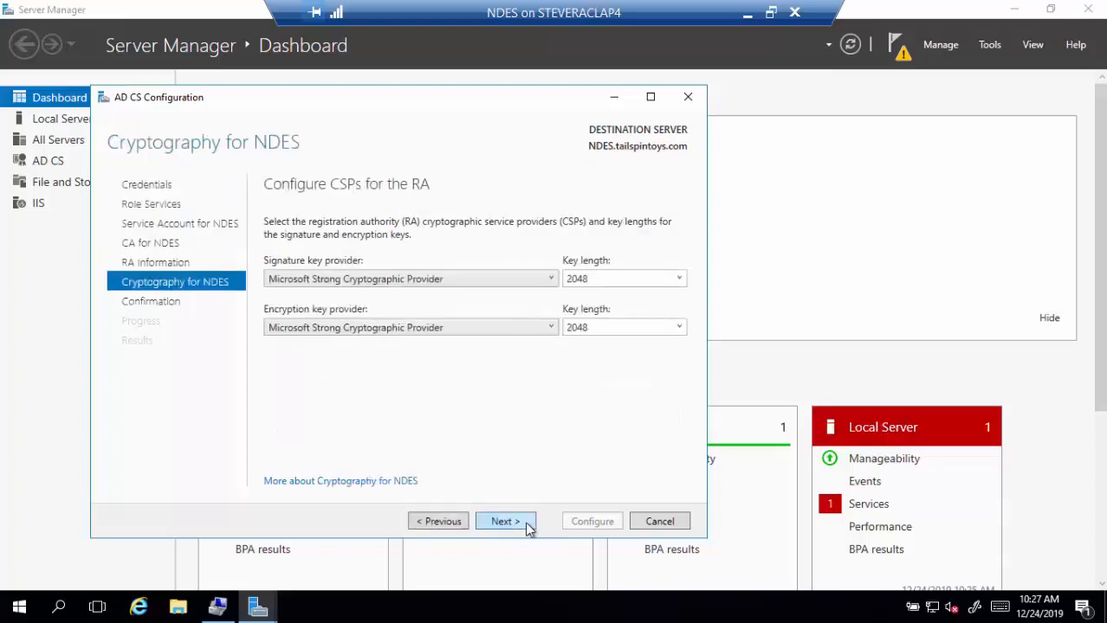
left_click(529, 526)
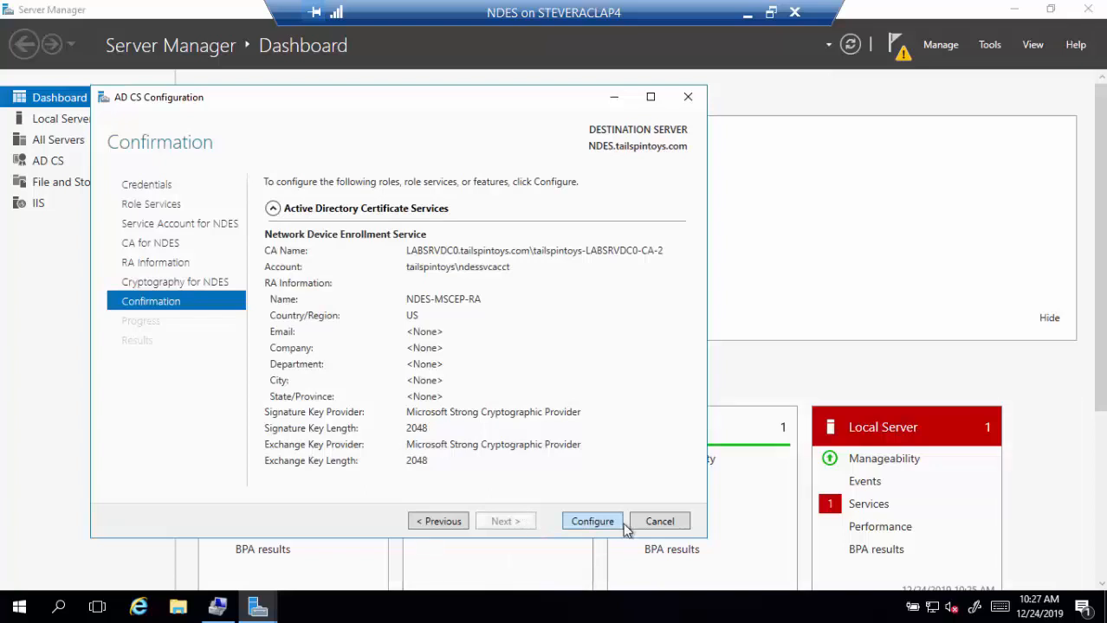
left_click(592, 523)
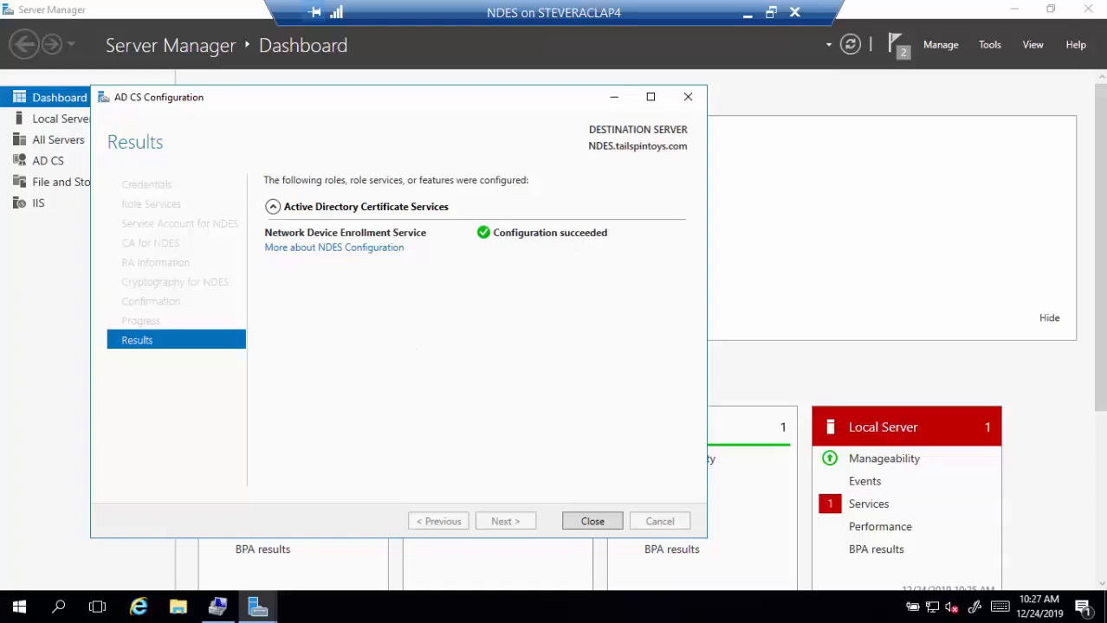
left_click(592, 522)
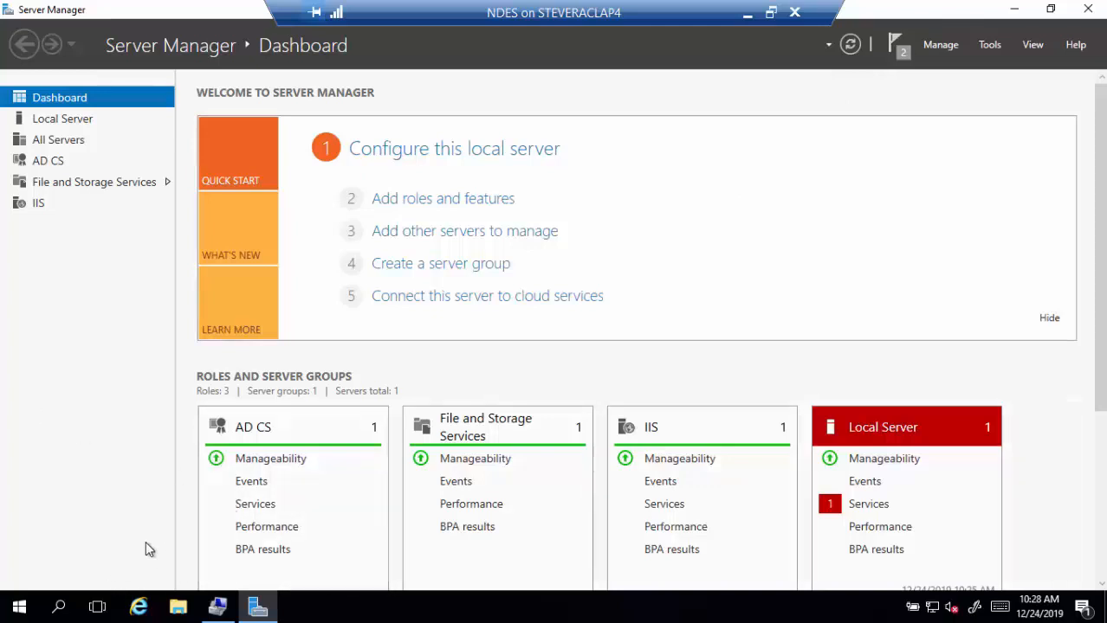
- In an administrator Command Prompt, run setspn -S http/ndes.tailspintoys.com tailspintoys\ndessvcacct
left_click(62, 608)
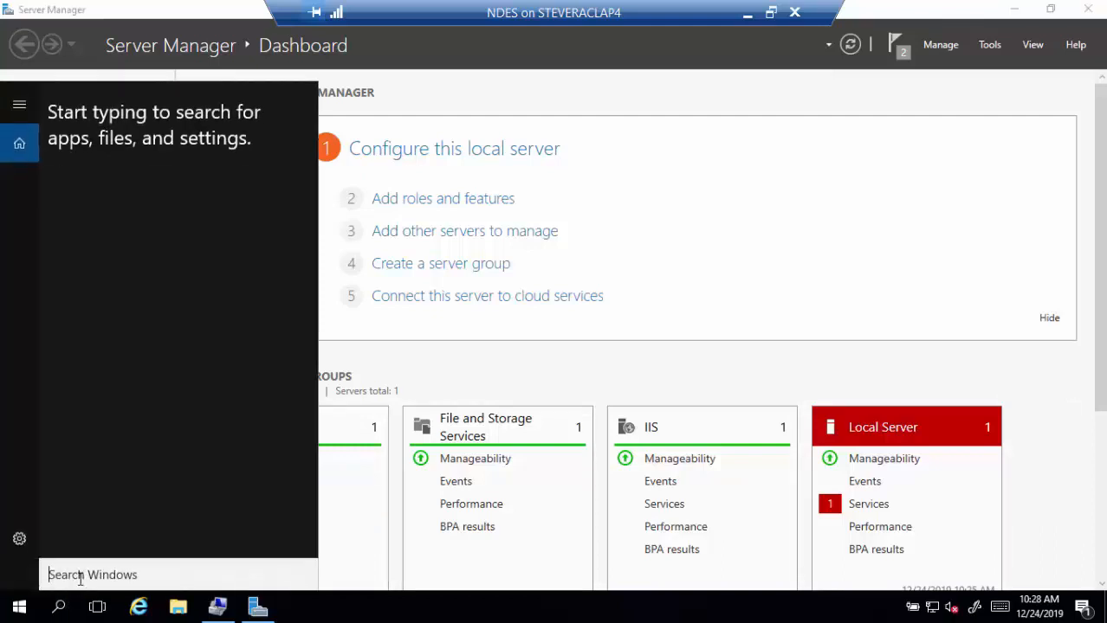
type("cmd")
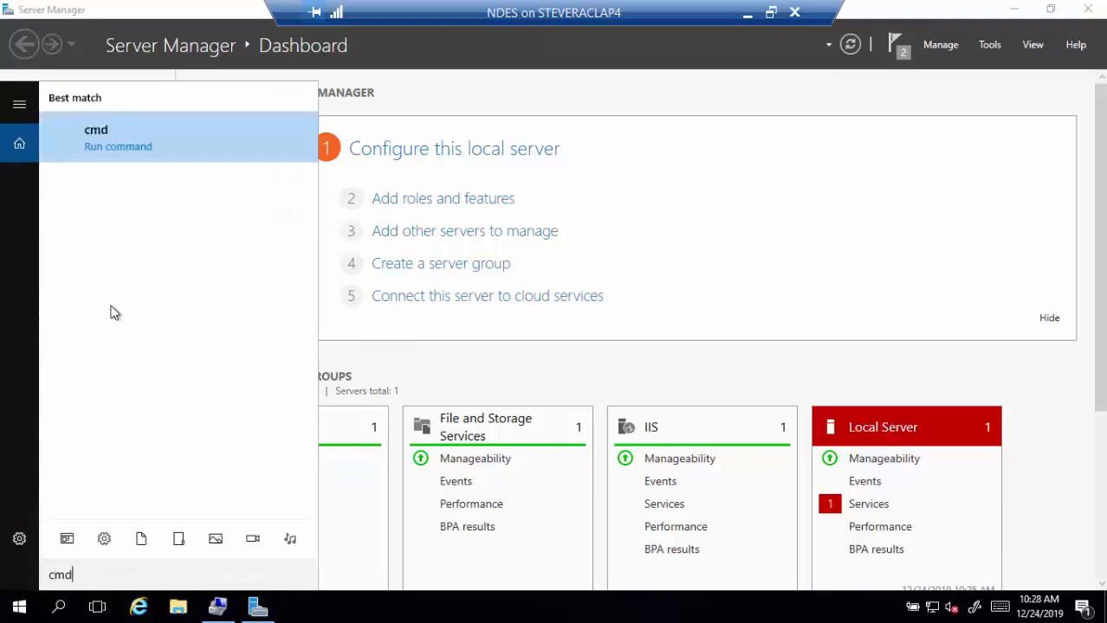
right_click(104, 141)
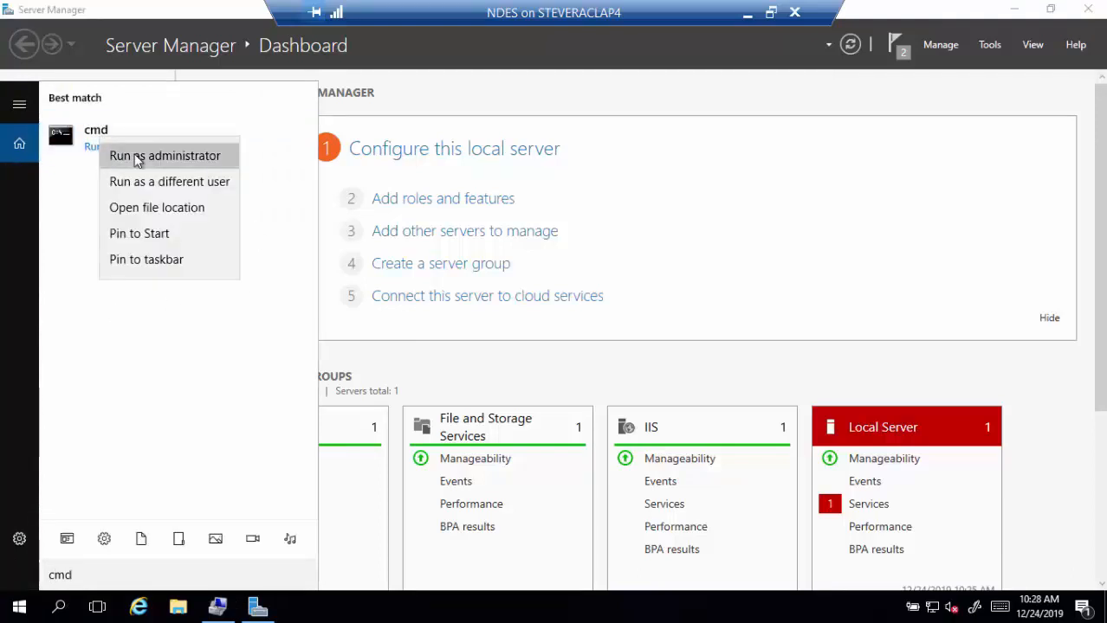
left_click(137, 158)
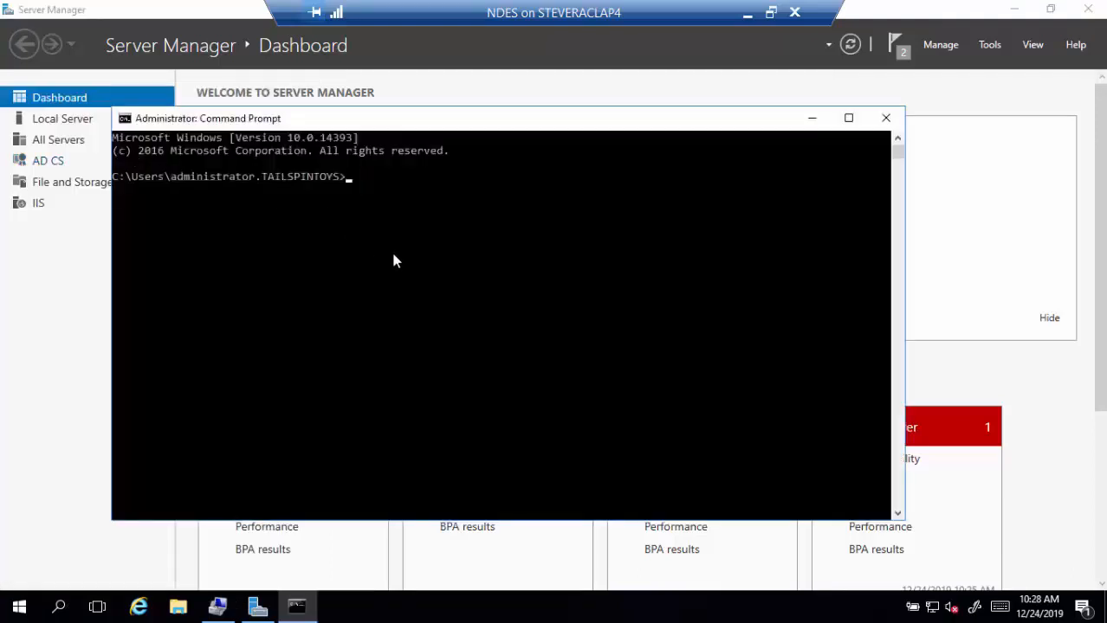
type("setspn -S http/")
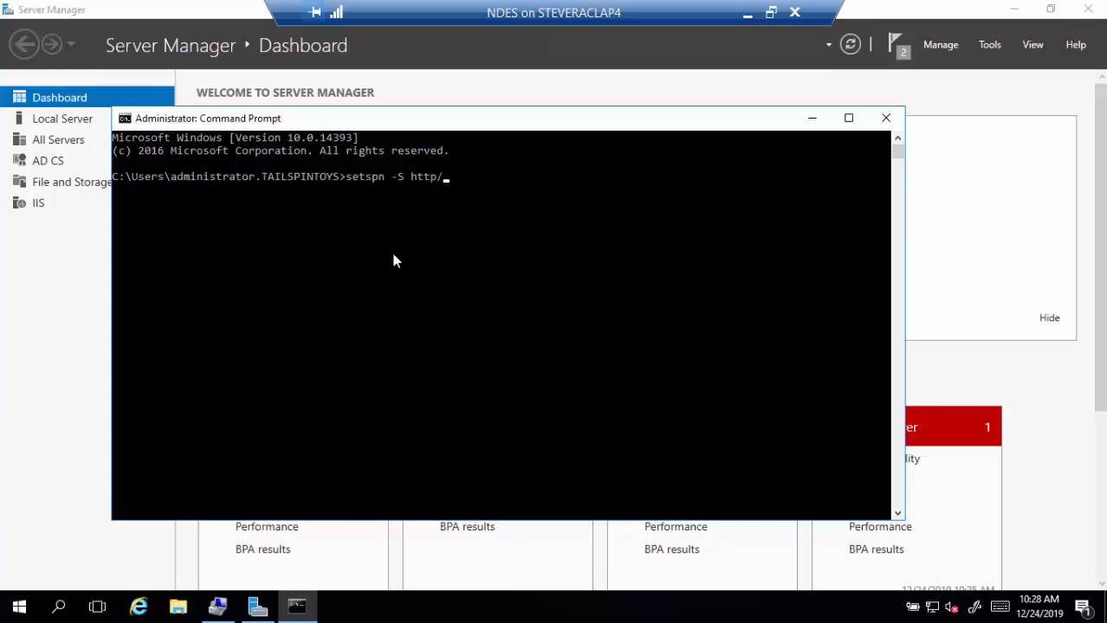
type("ndes.tailspint")
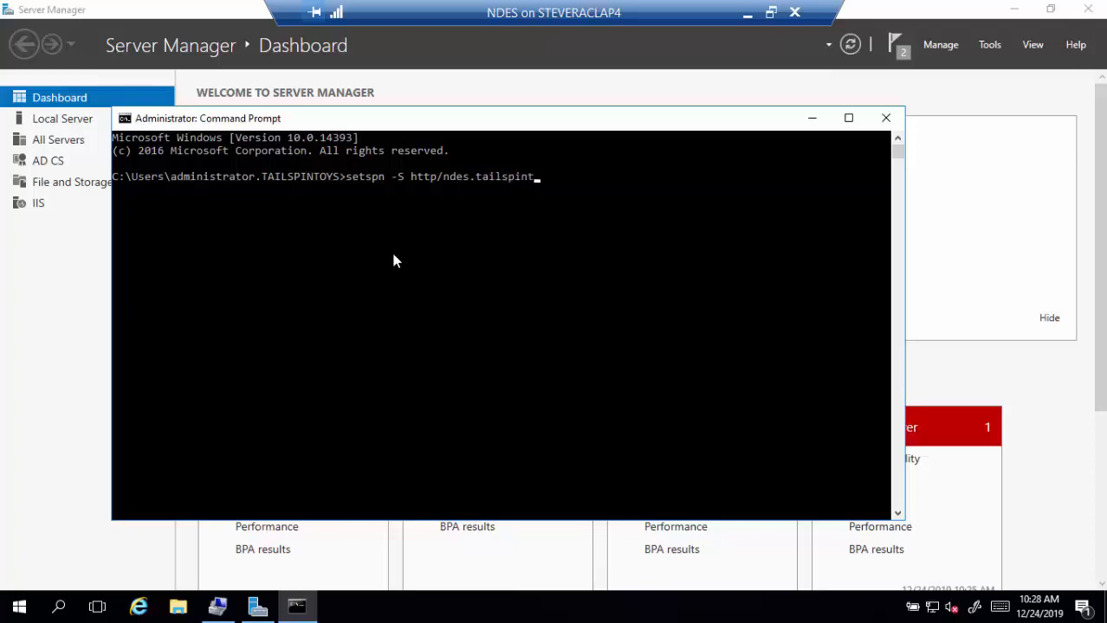
type("oys.com tailspint")
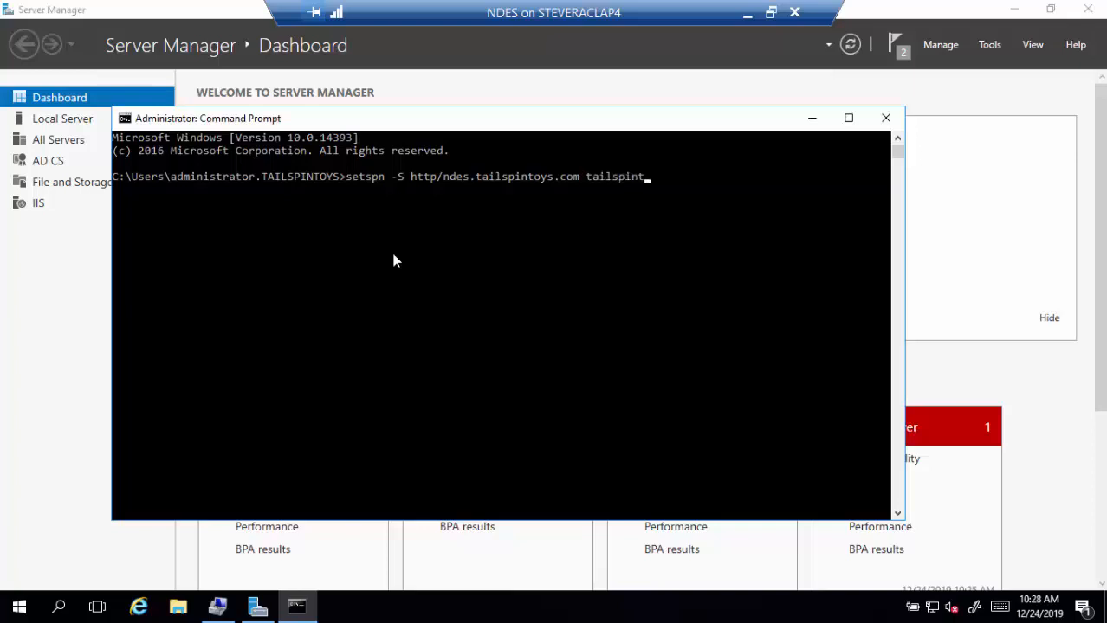
type("oys\\ndessvcacct")
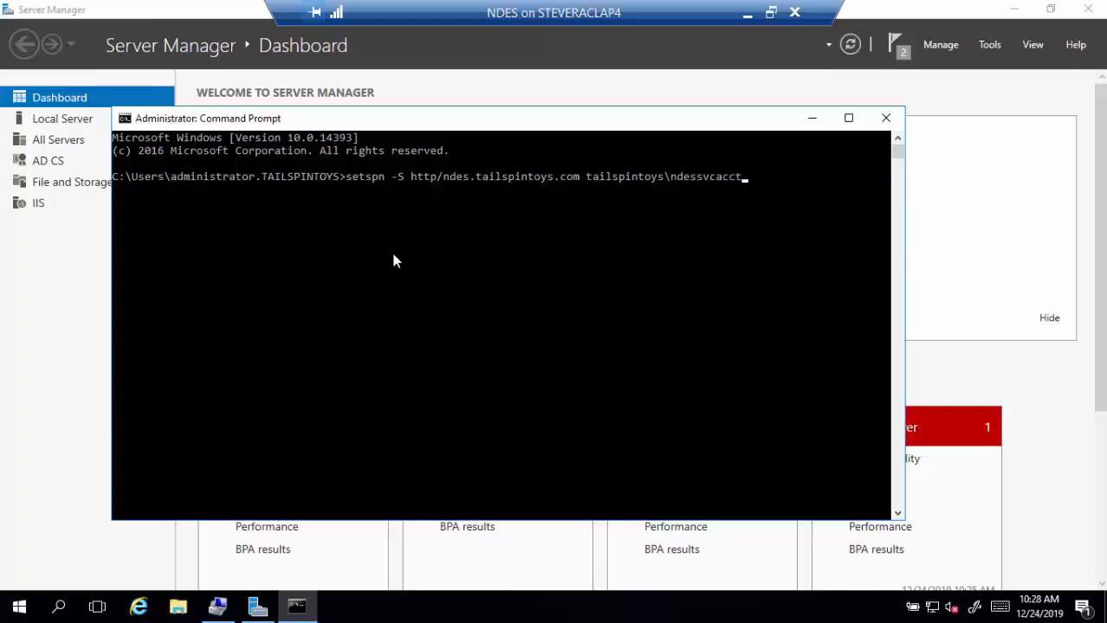
key("Return")
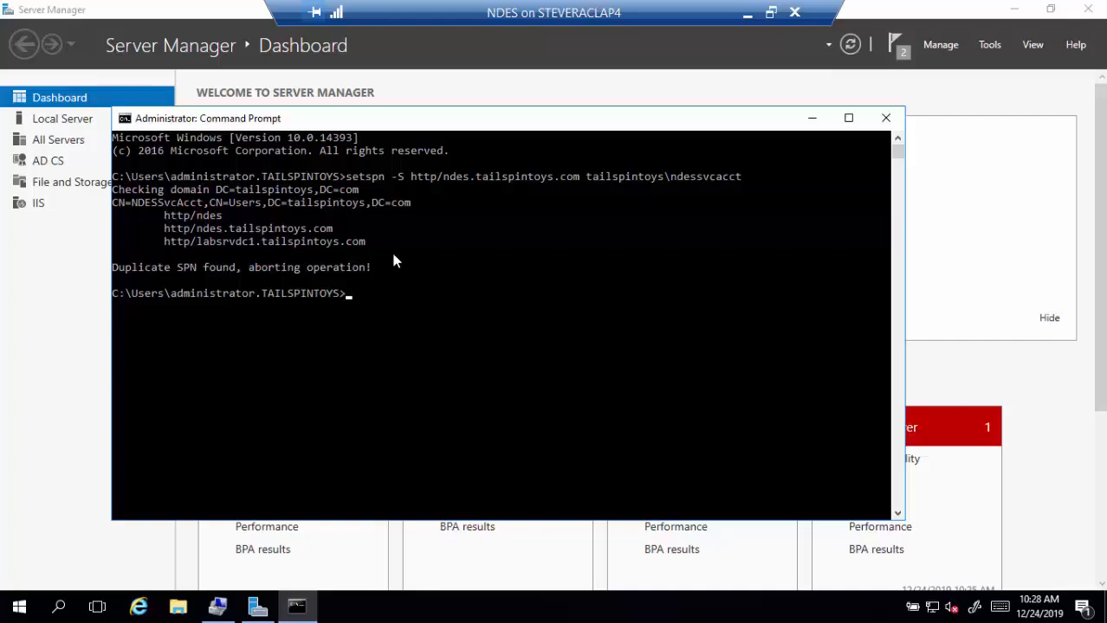
- Close the Command Prompt and launch regedt32 as administrator
left_click(885, 118)
left_click(1012, 9)
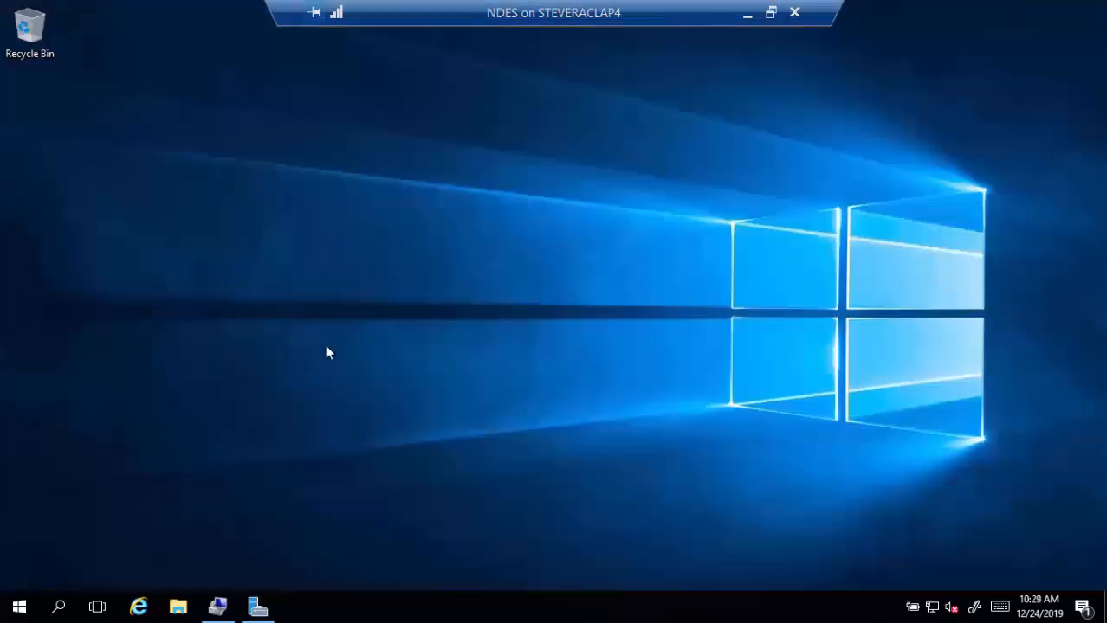
left_click(59, 612)
type("r")
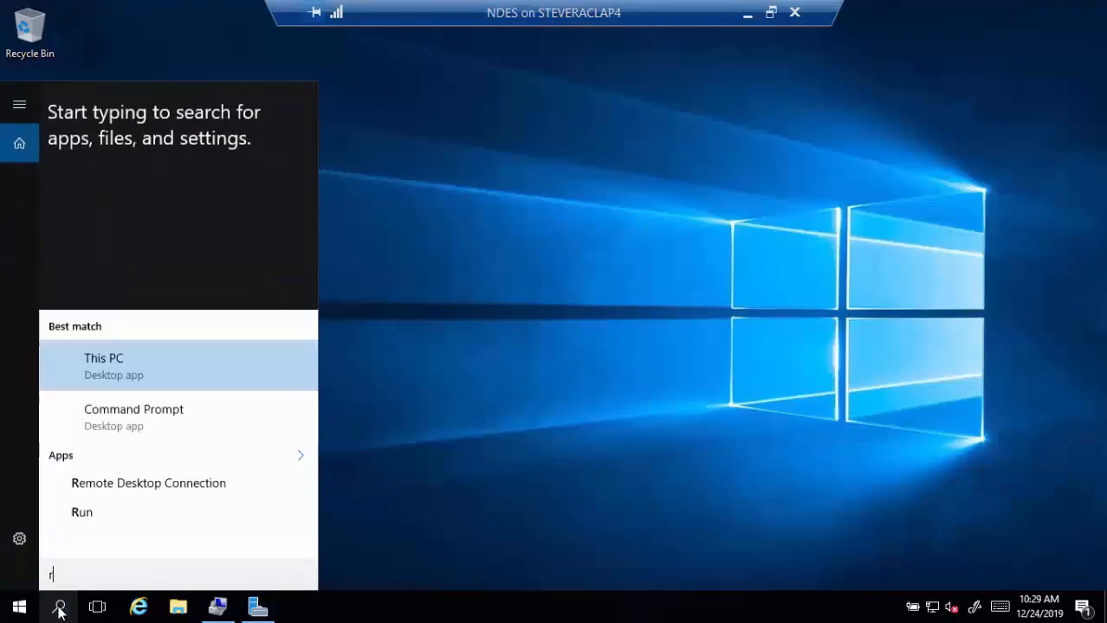
type("egedt")
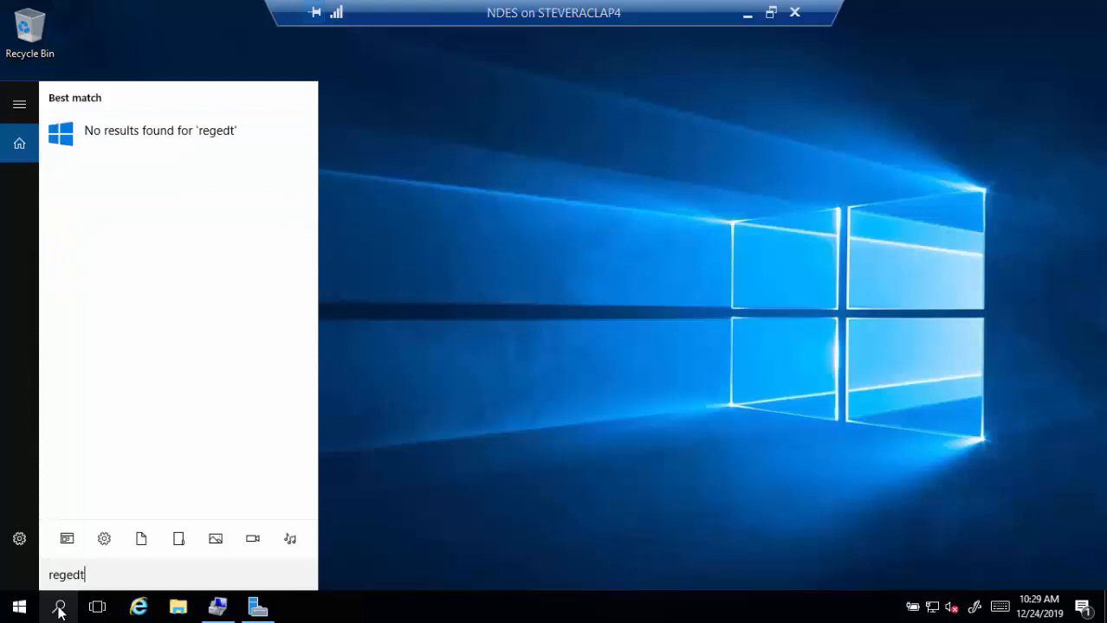
type("32")
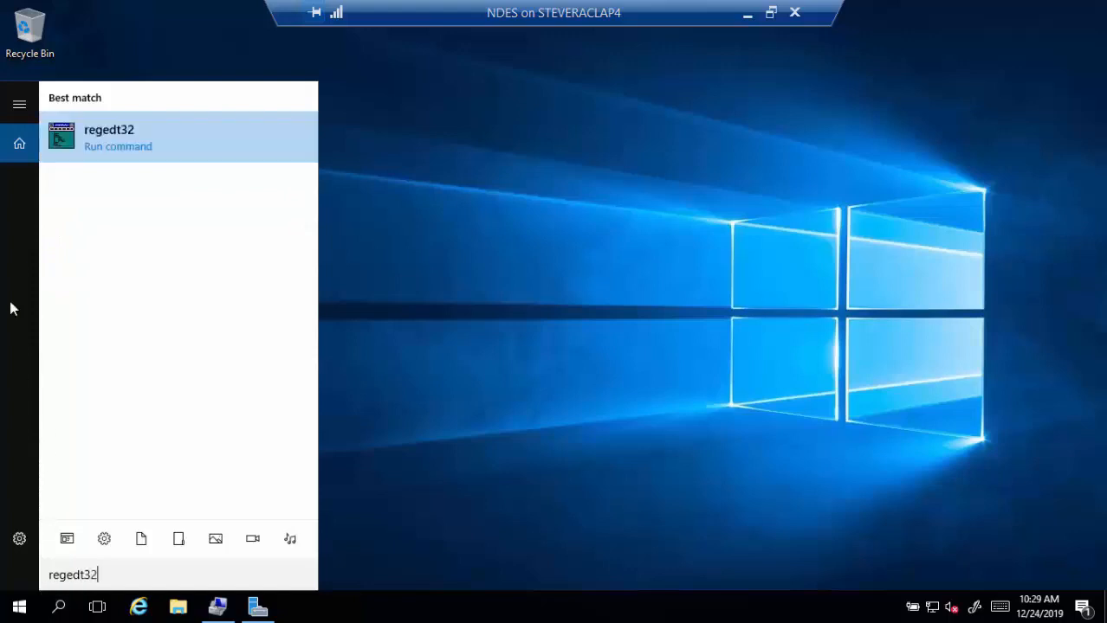
right_click(114, 143)
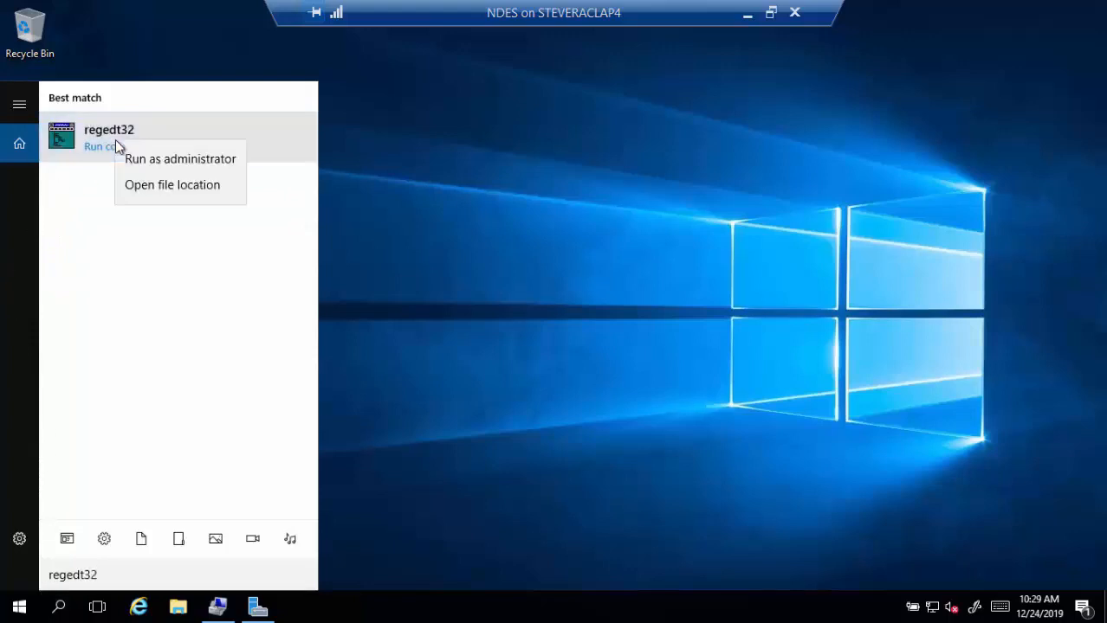
left_click(184, 161)
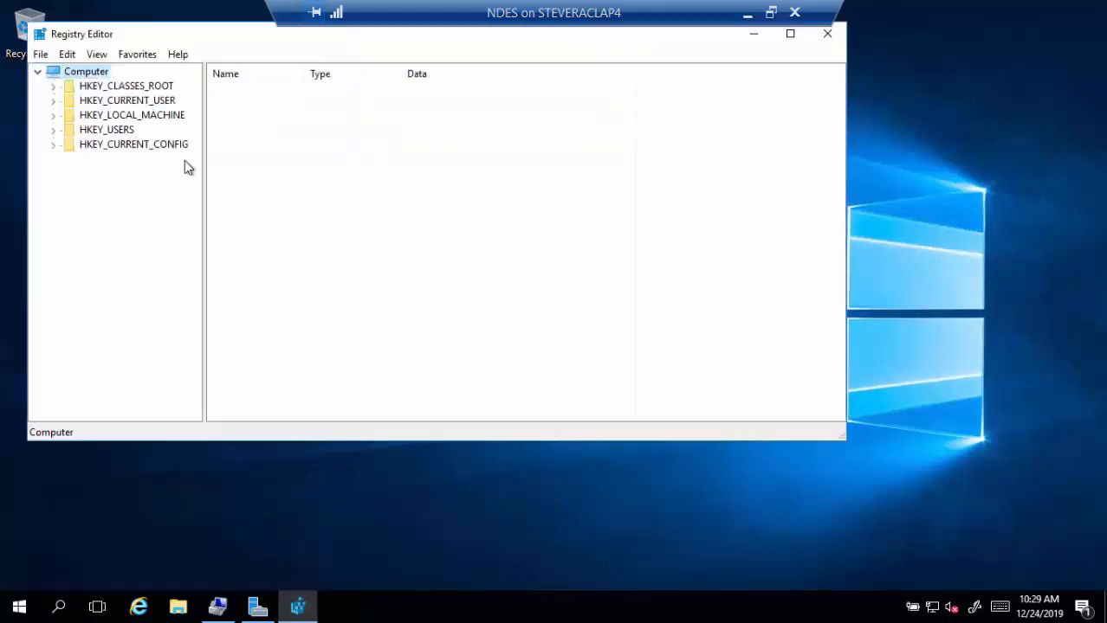
- Navigate to HKLM\SOFTWARE\Microsoft\Cryptography\MSCEP to view its template values
left_click(53, 116)
left_click(69, 188)
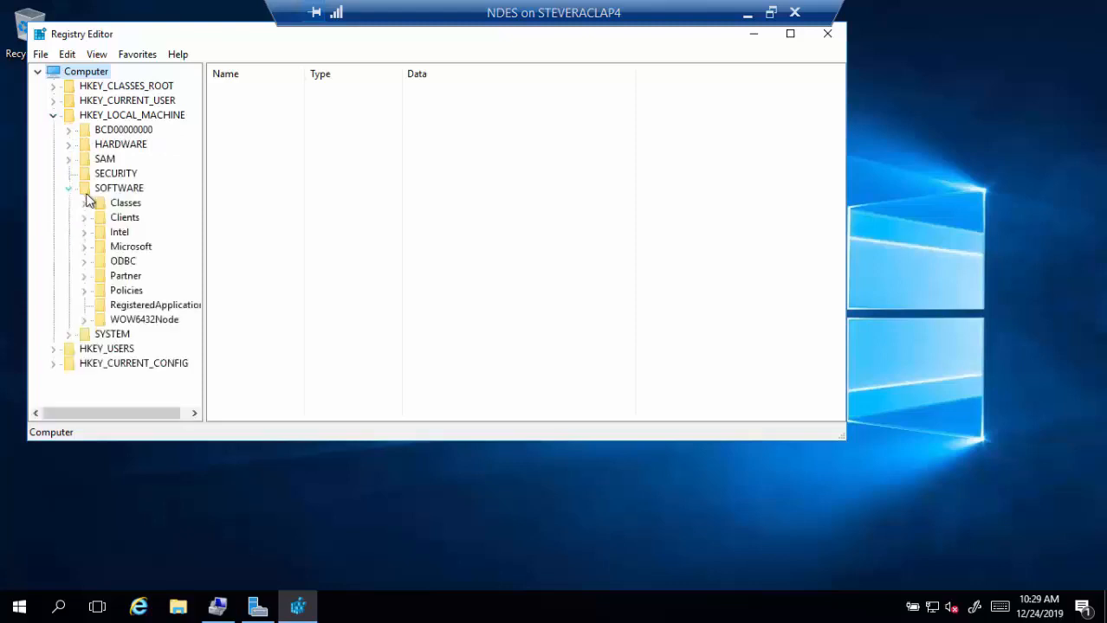
left_click(85, 251)
scroll(124, 286, "down", 4)
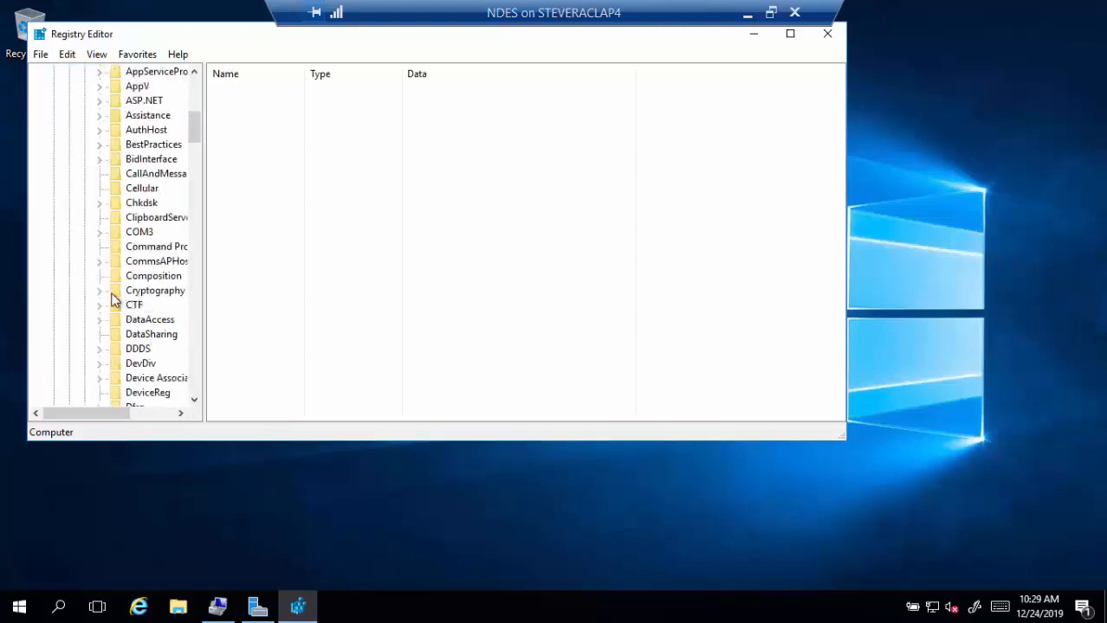
left_click(98, 293)
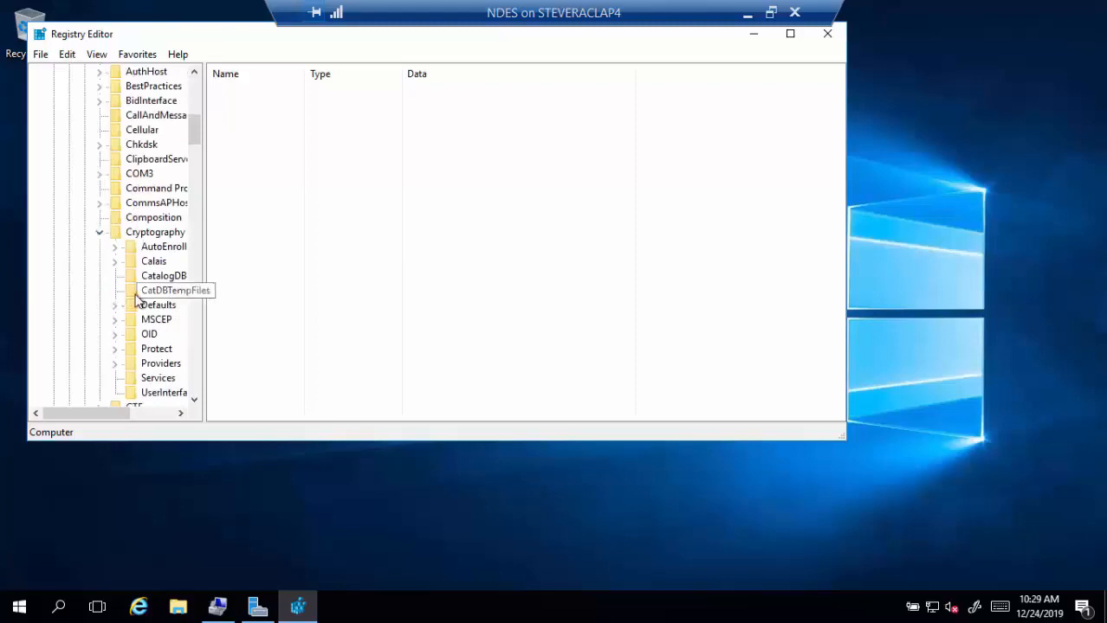
left_click(161, 326)
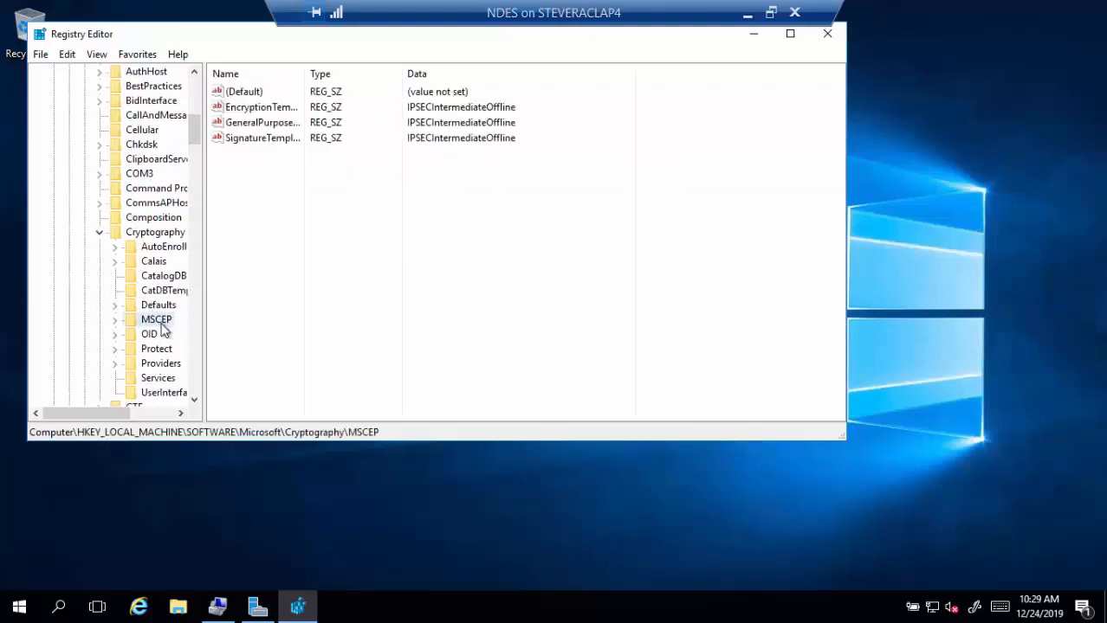
left_click(116, 320)
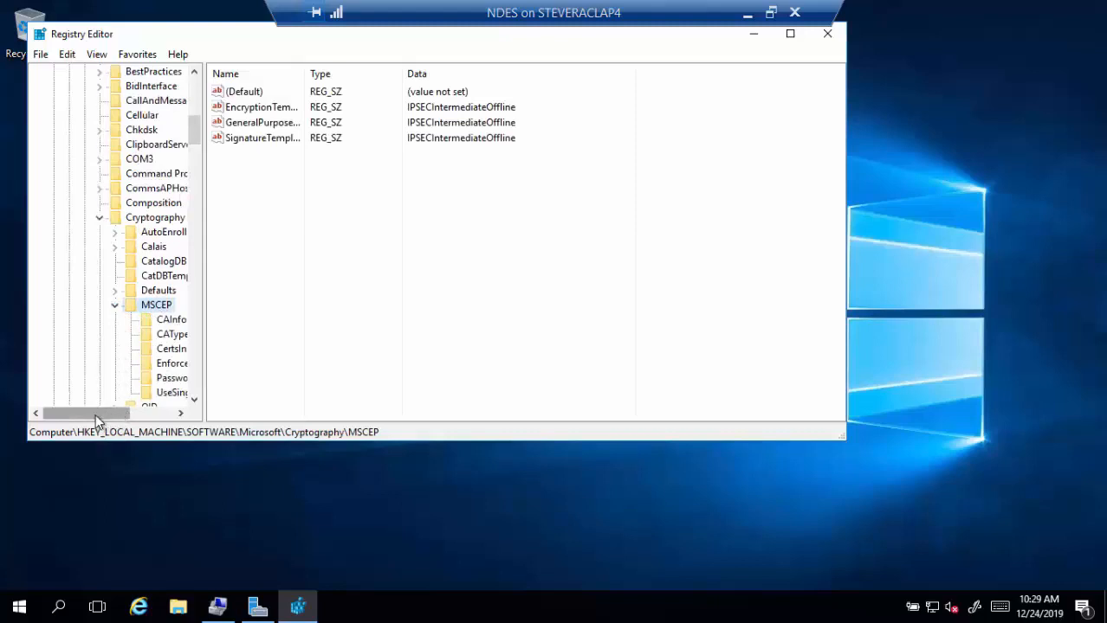
left_click_drag(95, 414, 113, 414)
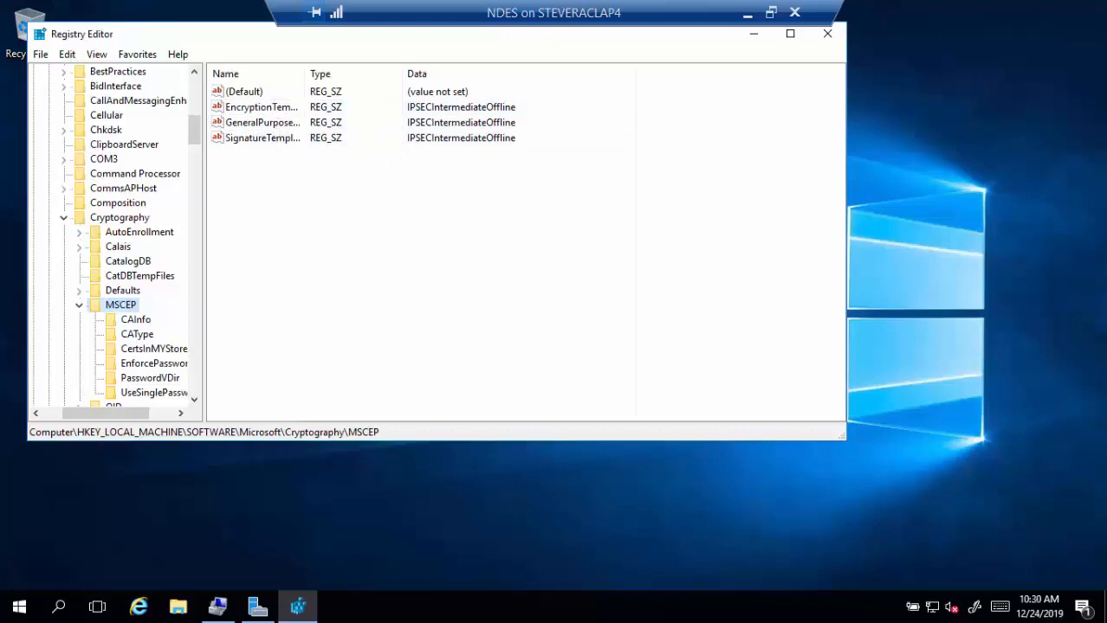
- Compare the NDES certificate template names on the domain controller's CA with the MSCEP registry values
left_click_drag(1106, 182, 1081, 19)
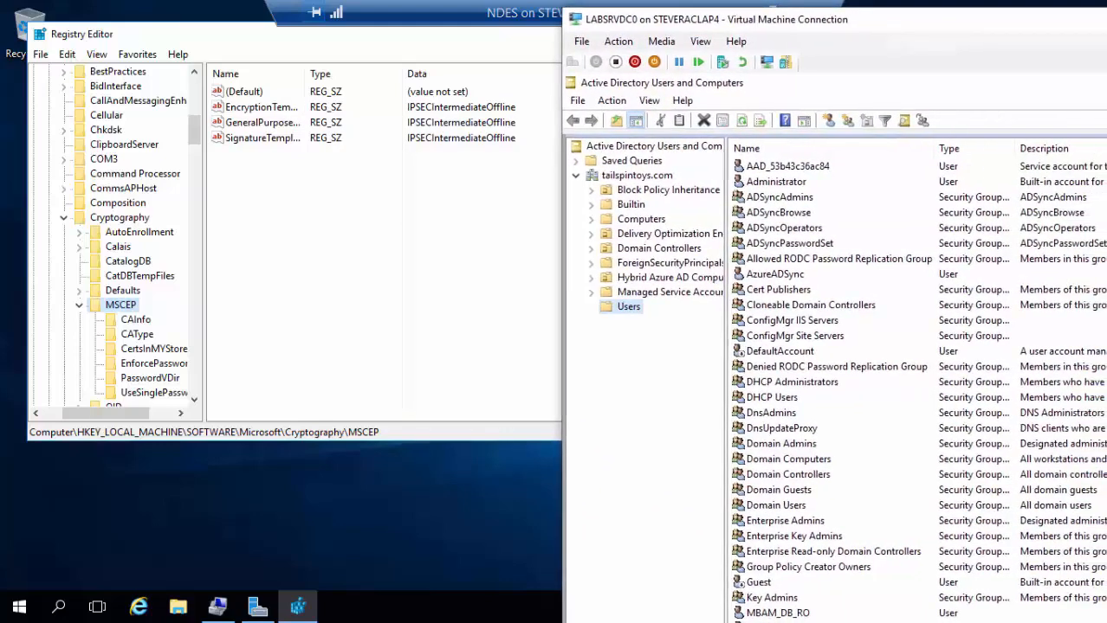
left_click(1106, 84)
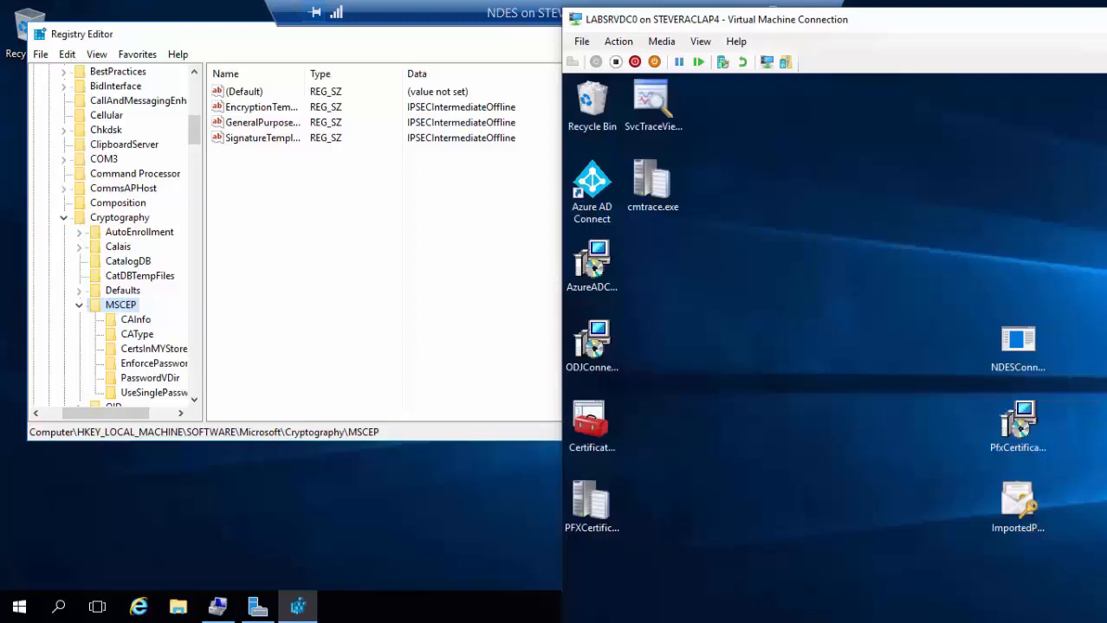
left_click_drag(952, 20, 1106, 19)
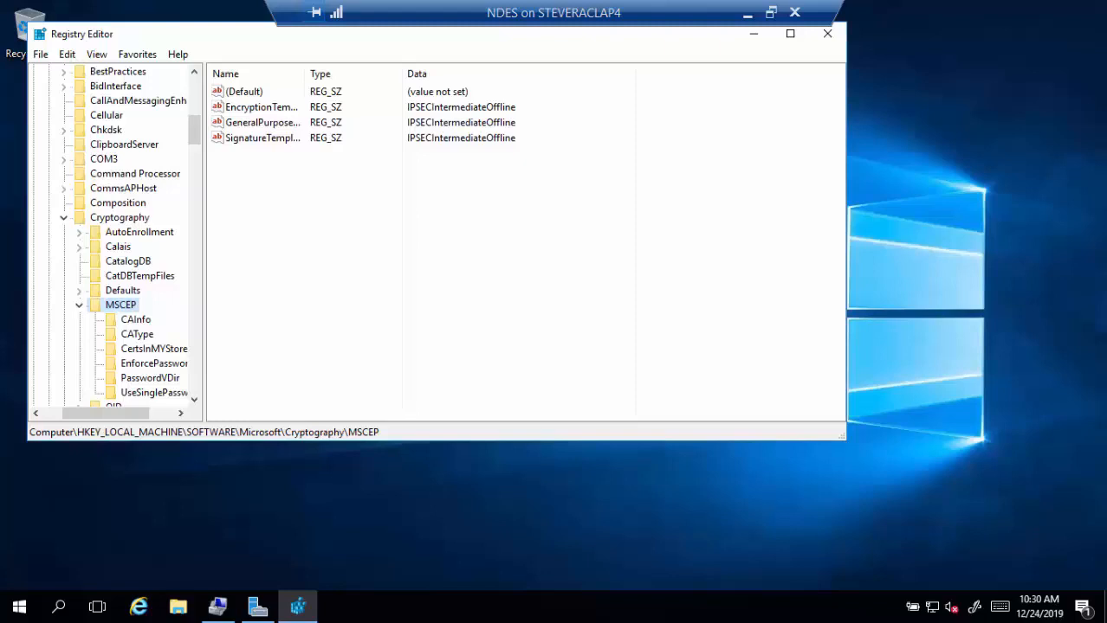
left_click_drag(1106, 26, 854, 15)
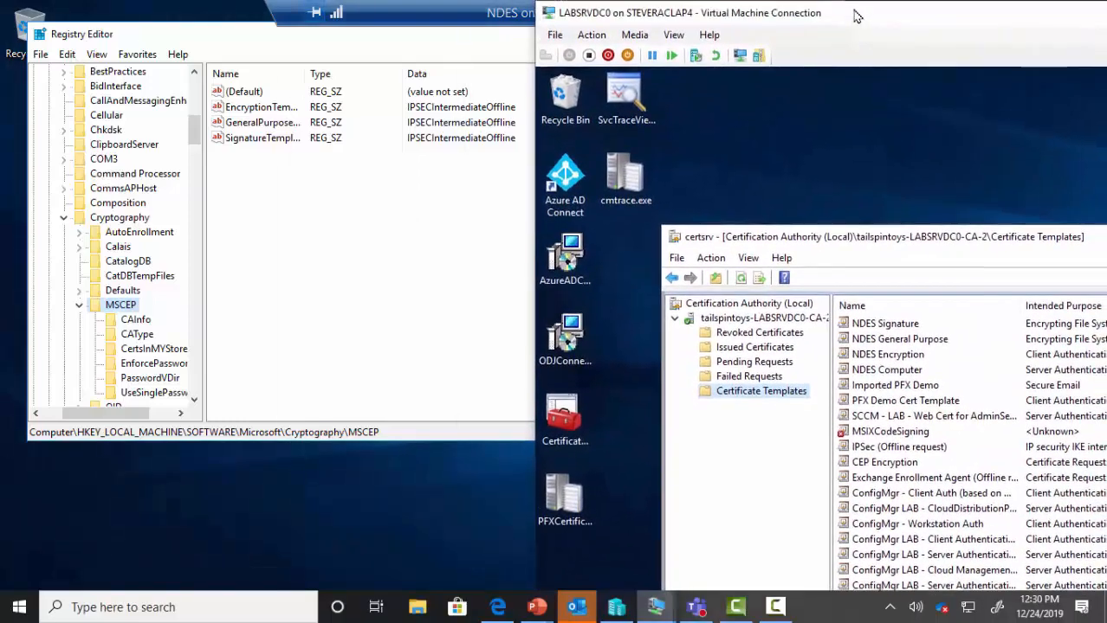
left_click(885, 325)
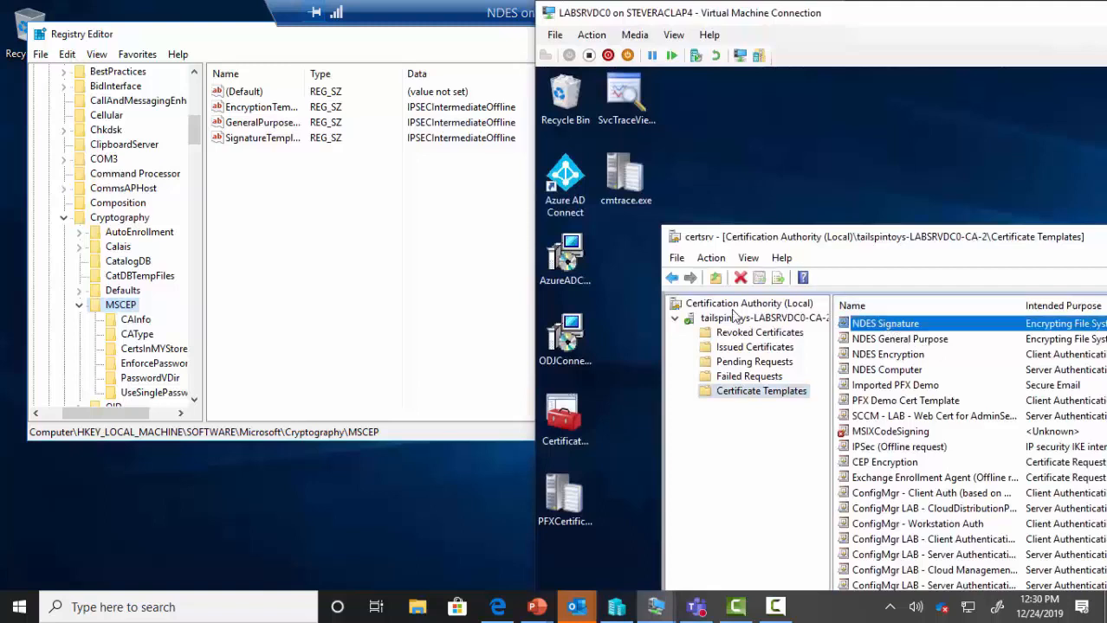
left_click(246, 140)
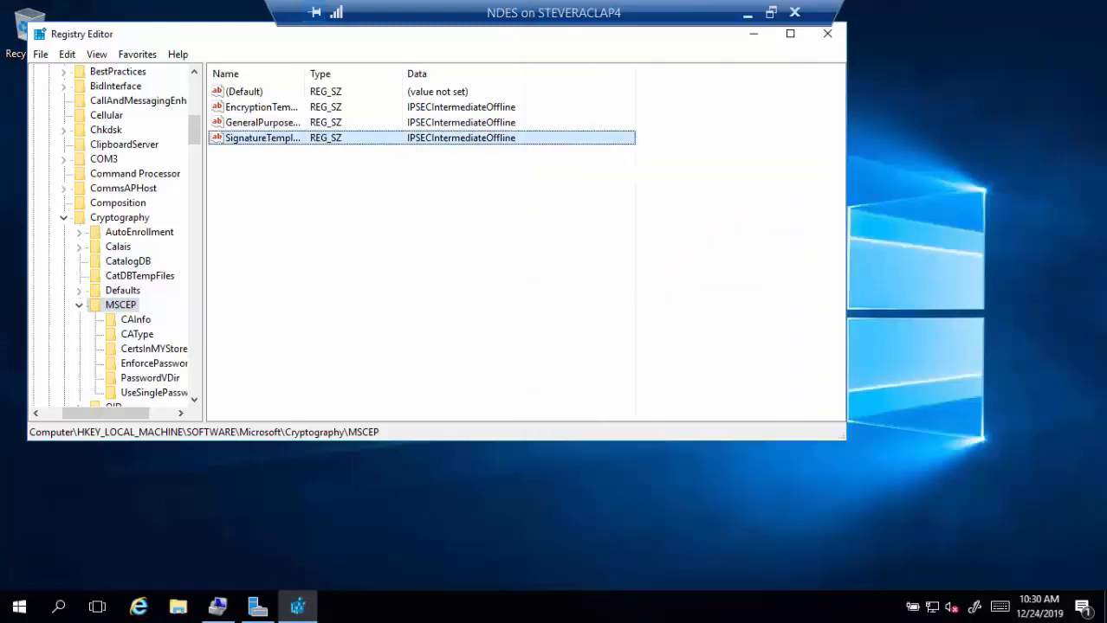
left_click(1088, 105)
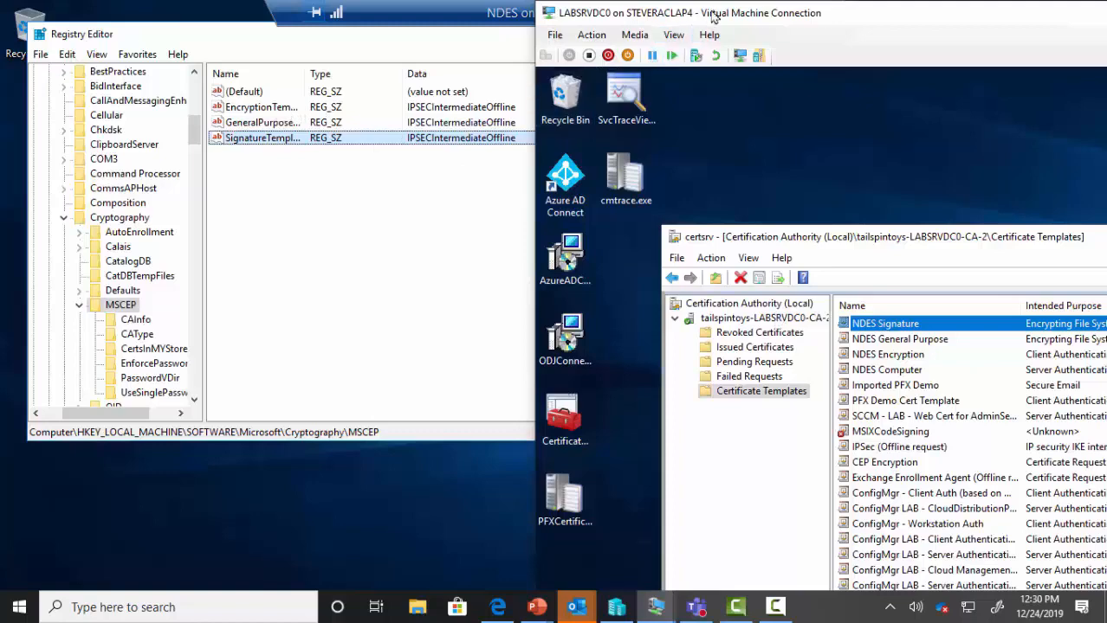
left_click_drag(706, 20, 1105, 21)
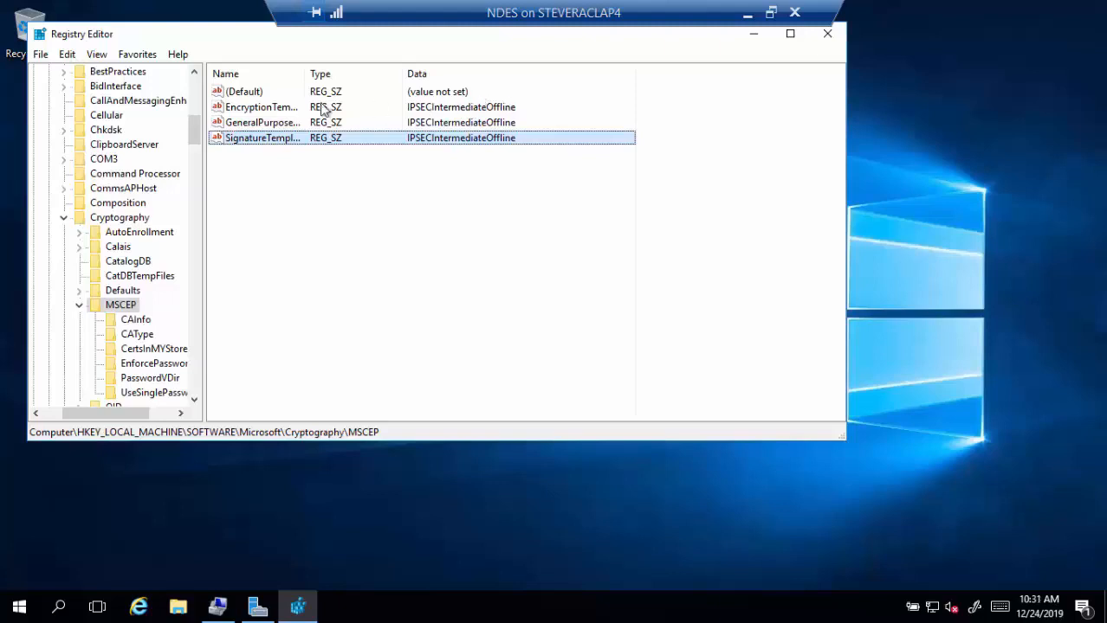
- Change the three MSCEP template values to NDESEncryption, NDESGeneralPurpose and NDESSignature
double_click(280, 113)
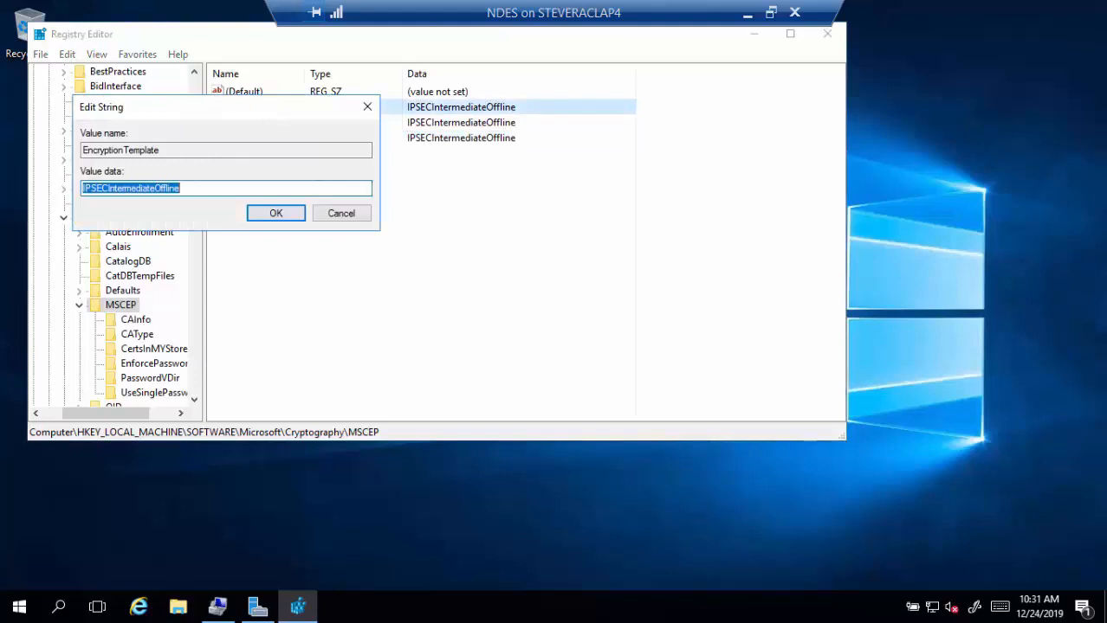
type("NDE")
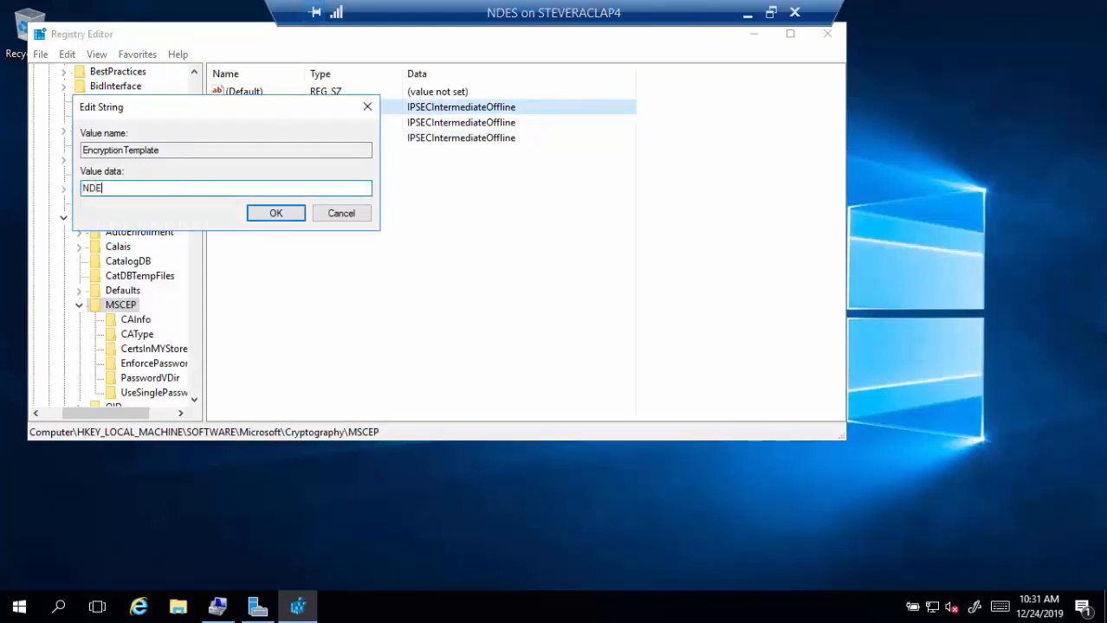
type("SEncryption")
left_click(279, 215)
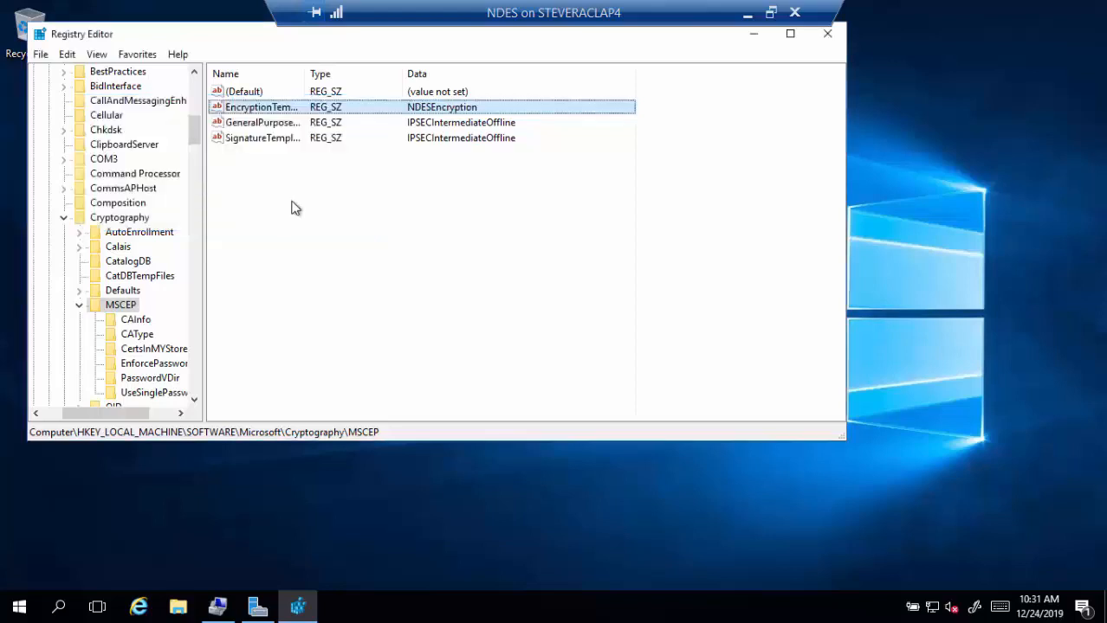
double_click(285, 126)
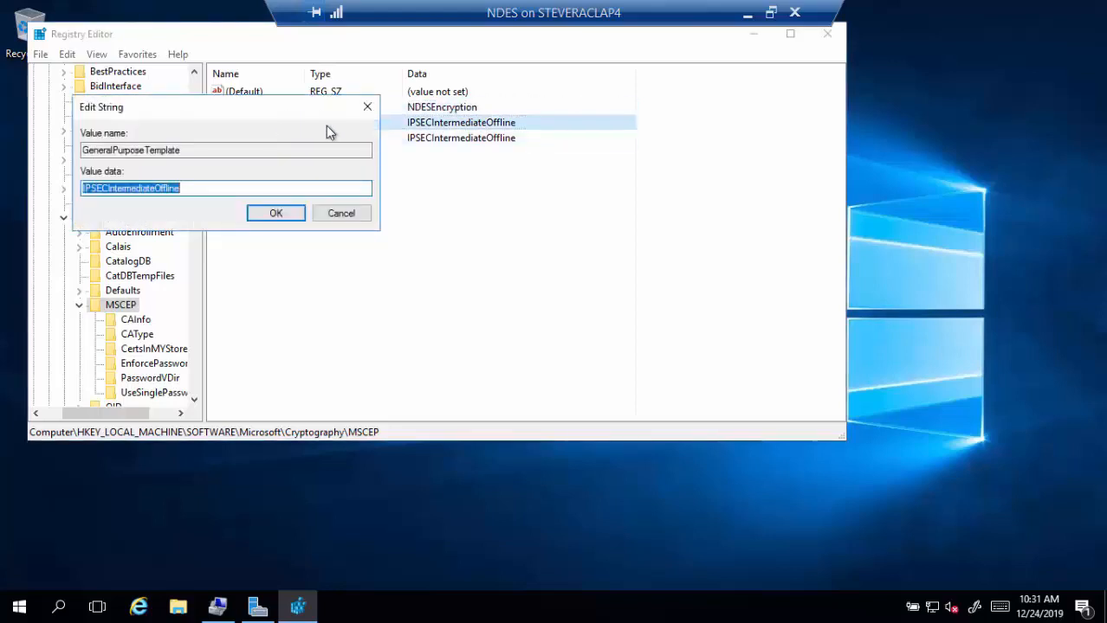
type("NDES")
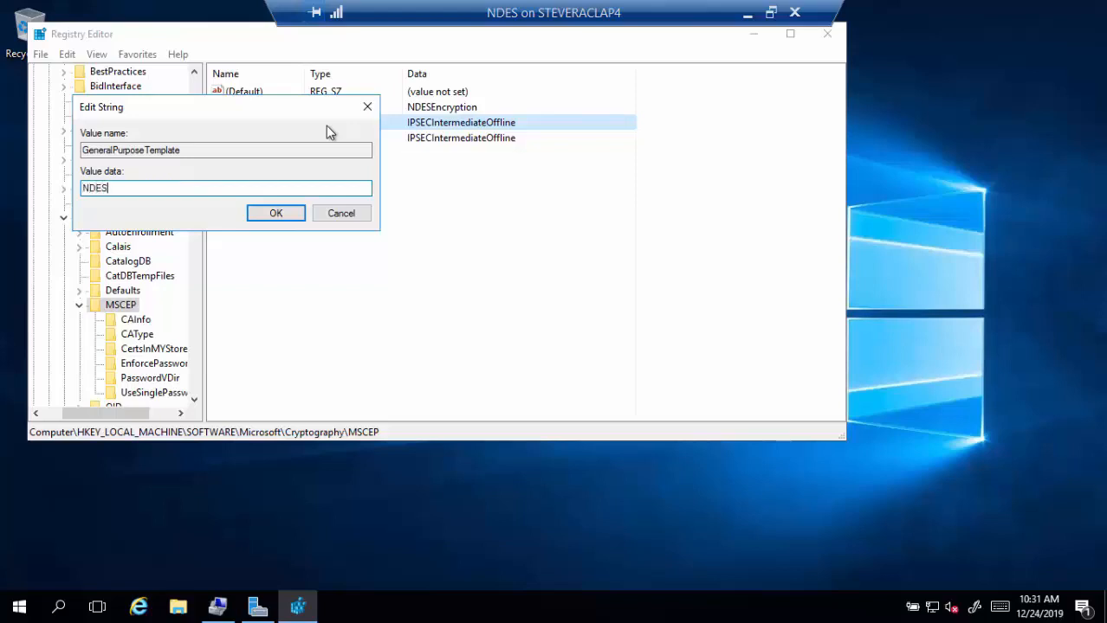
type("GeneralPurpose")
key("Return")
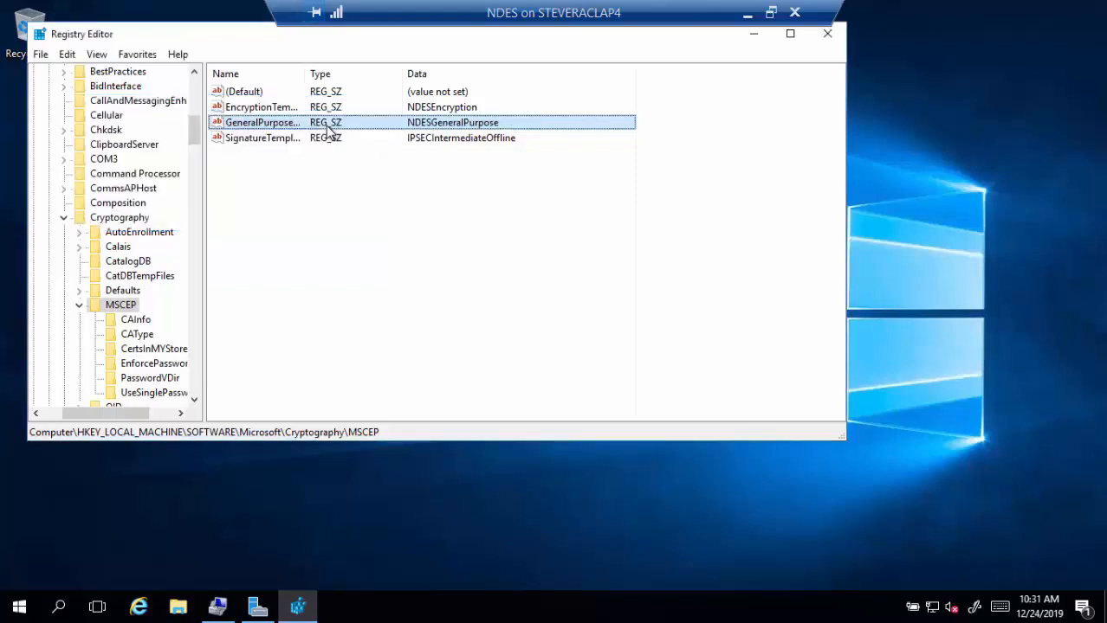
double_click(270, 141)
type("NDE")
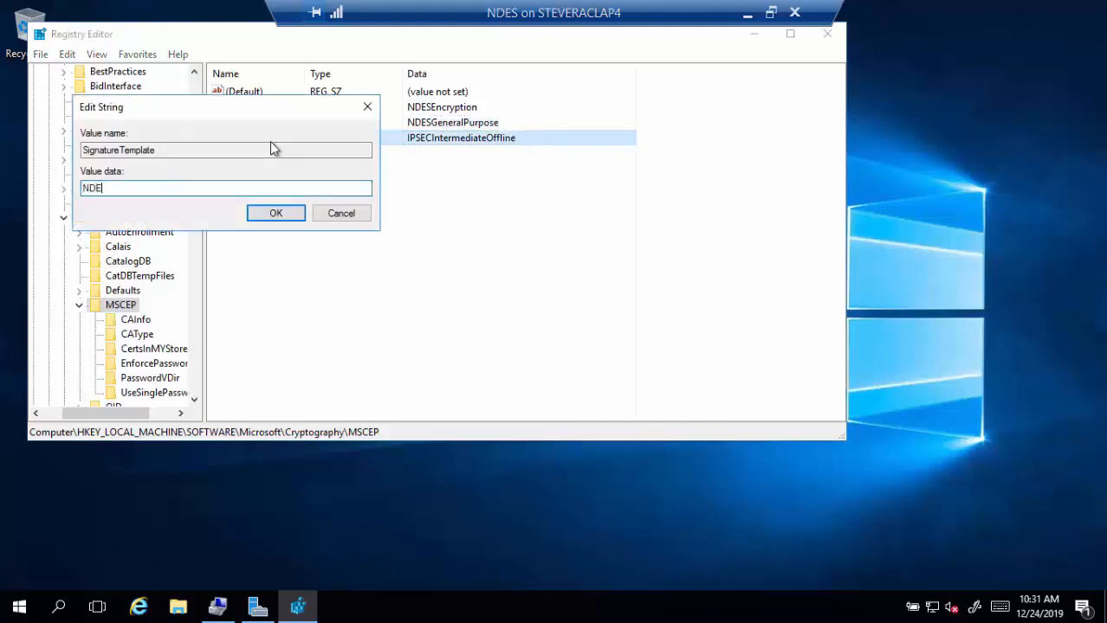
type("SSignature")
key("Return")
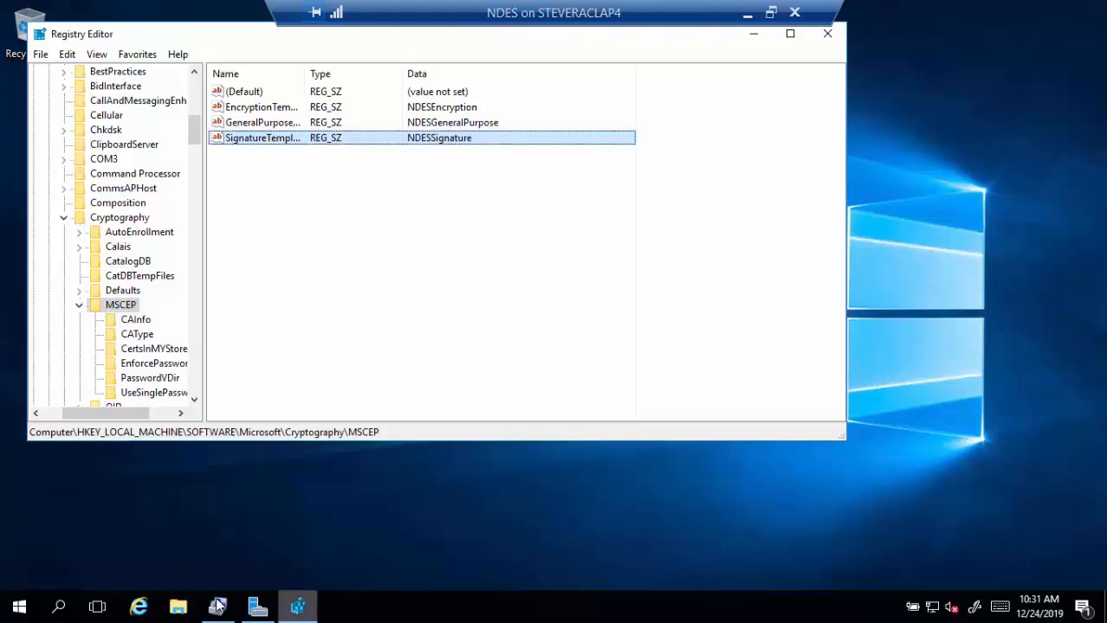
- Run iisreset from an administrator Command Prompt, then close the prompt
left_click(59, 608)
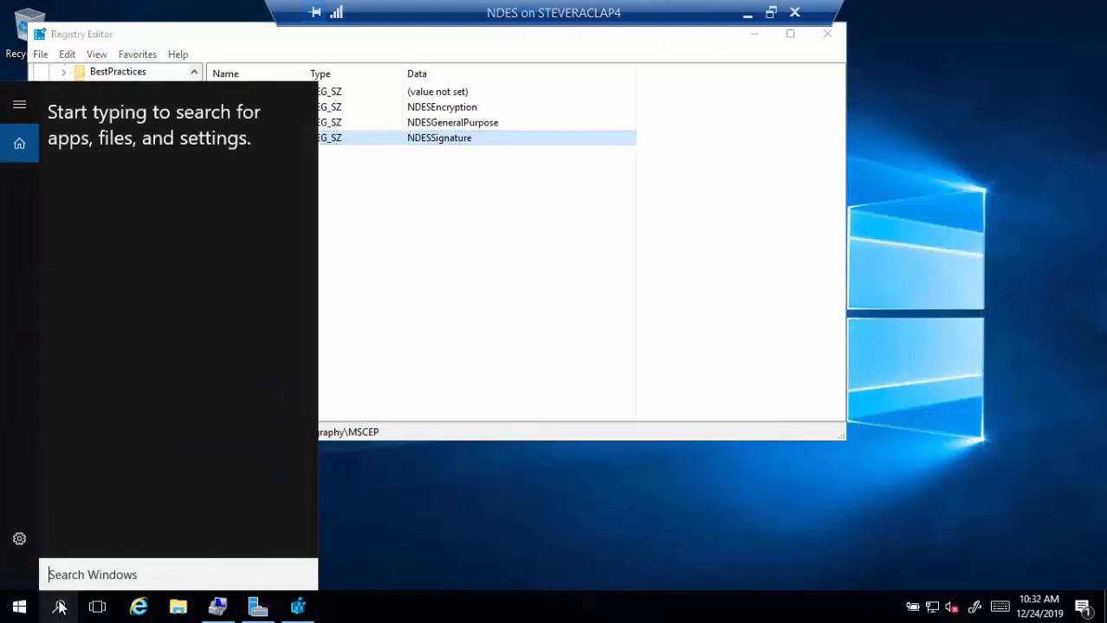
type("cmd")
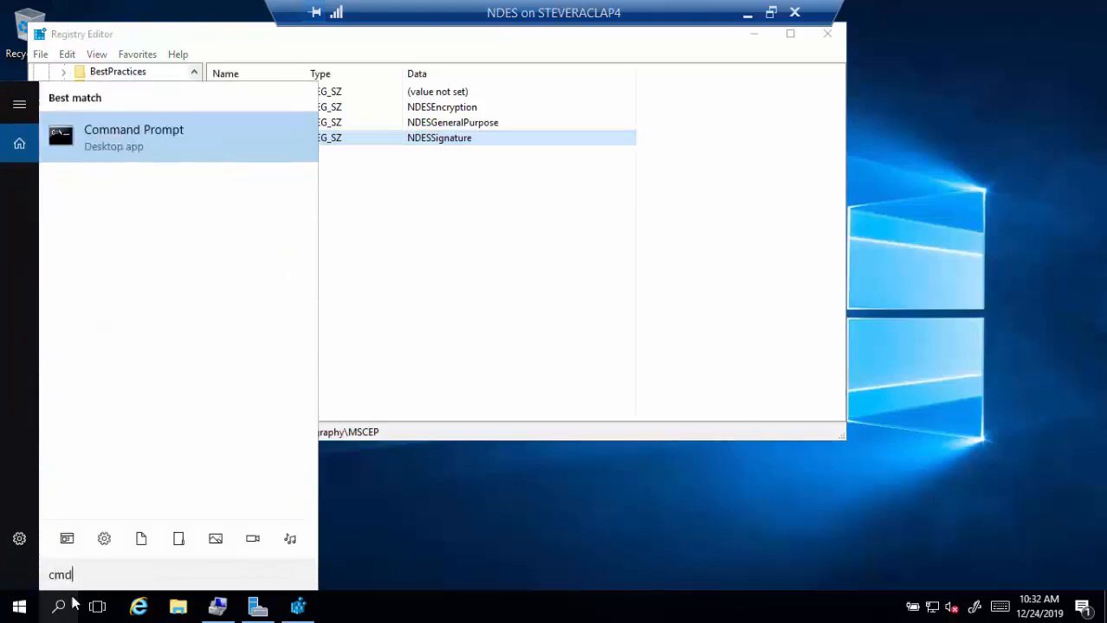
right_click(199, 158)
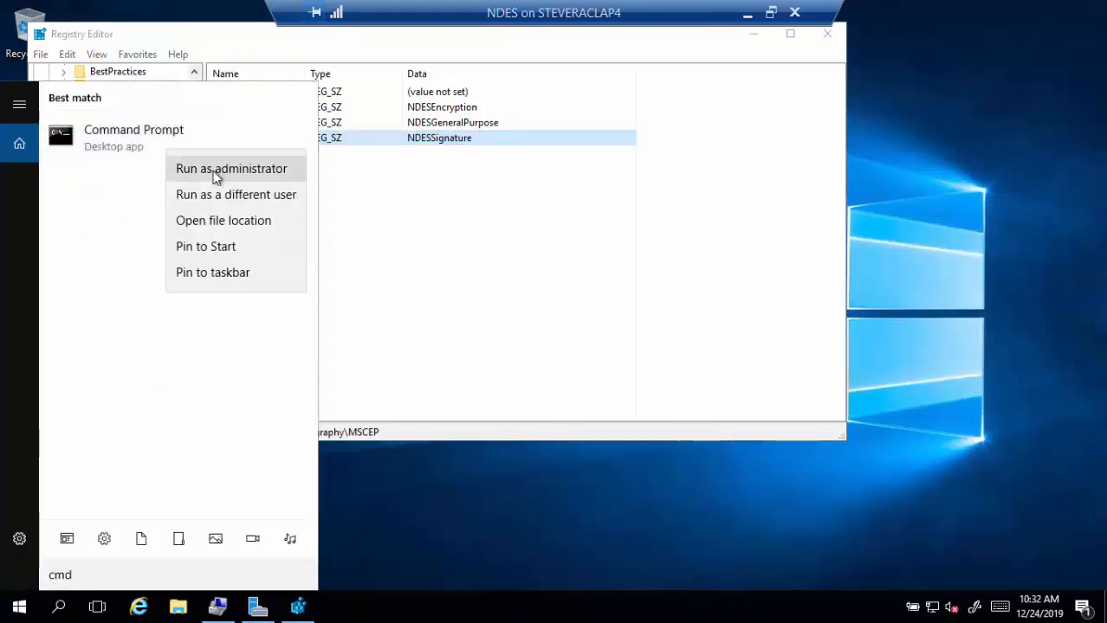
left_click(215, 172)
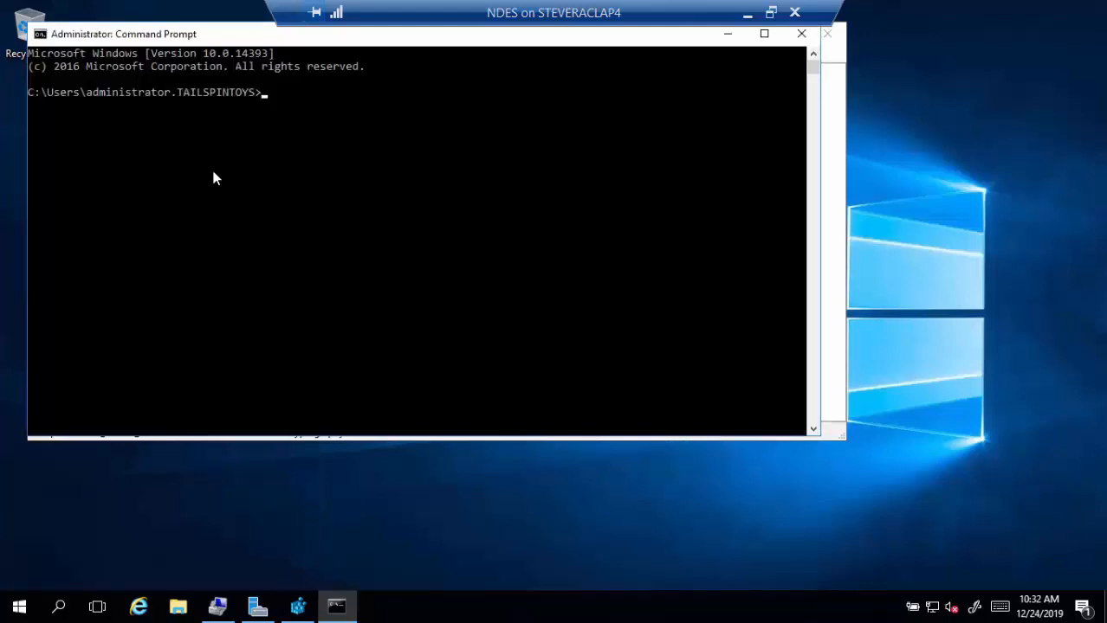
type("iisreset")
key("Return")
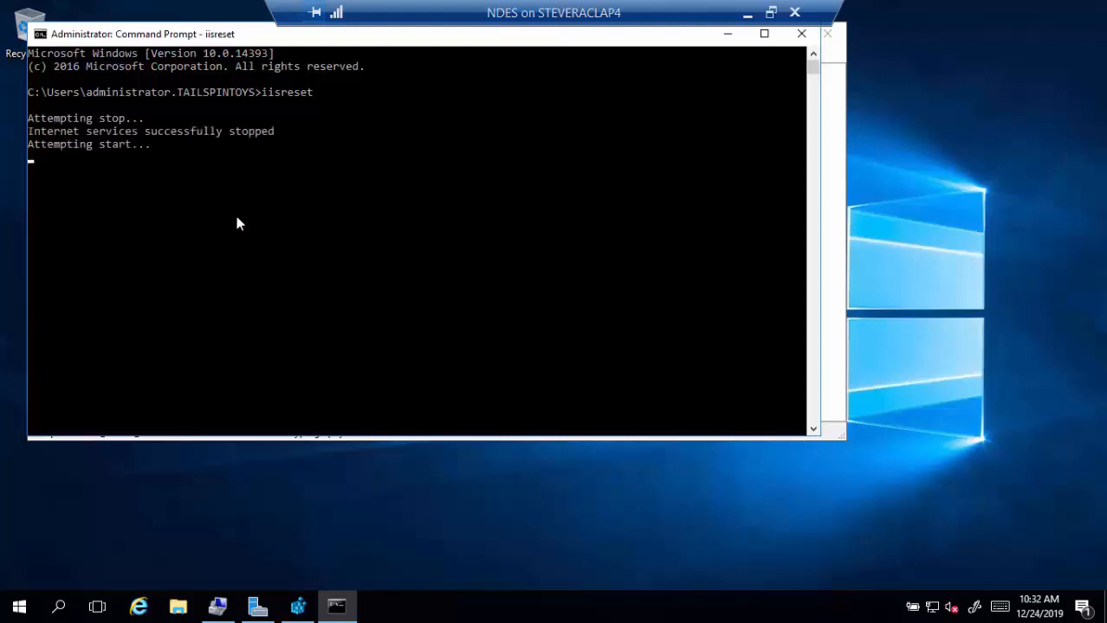
left_click(801, 33)
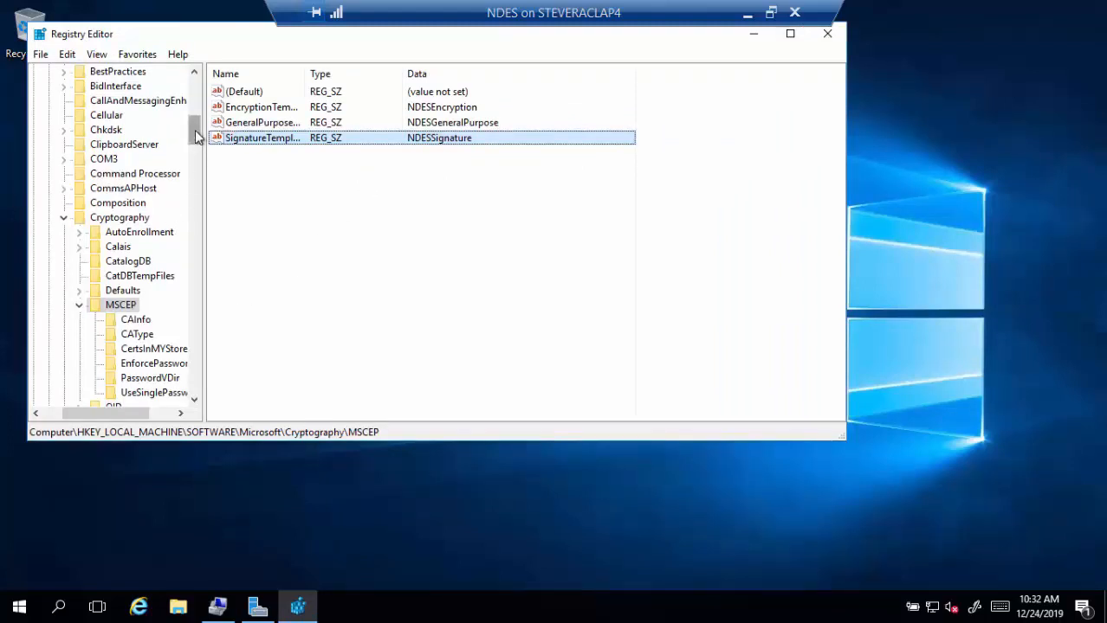
- Browse the registry tree to HKLM\SYSTEM\CurrentControlSet\Services\HTTP\Parameters
left_click_drag(197, 136, 193, 92)
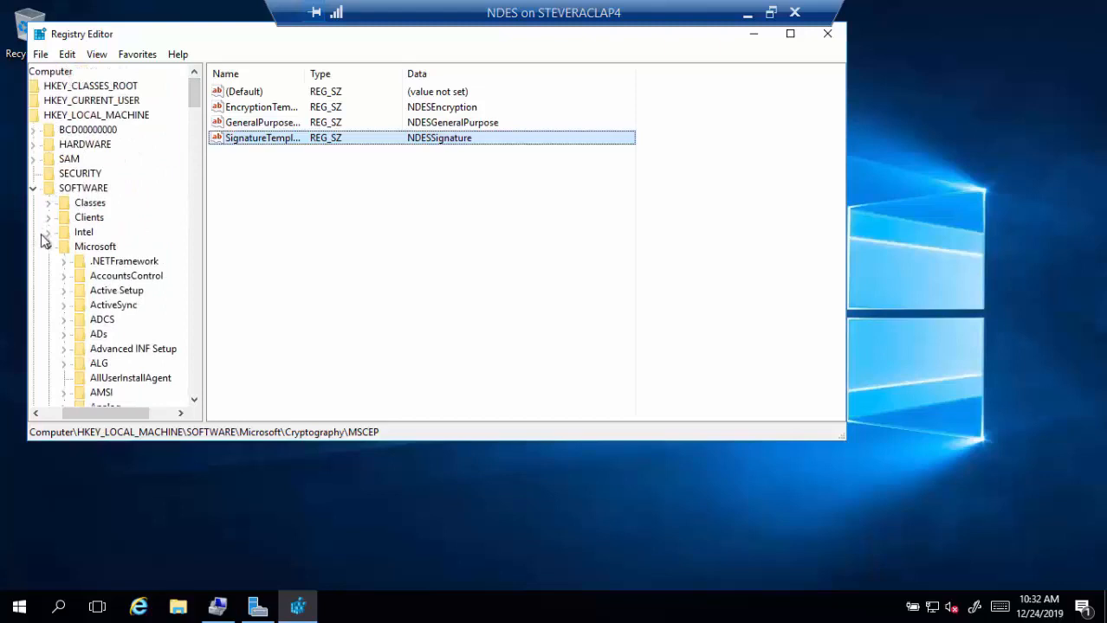
left_click(33, 189)
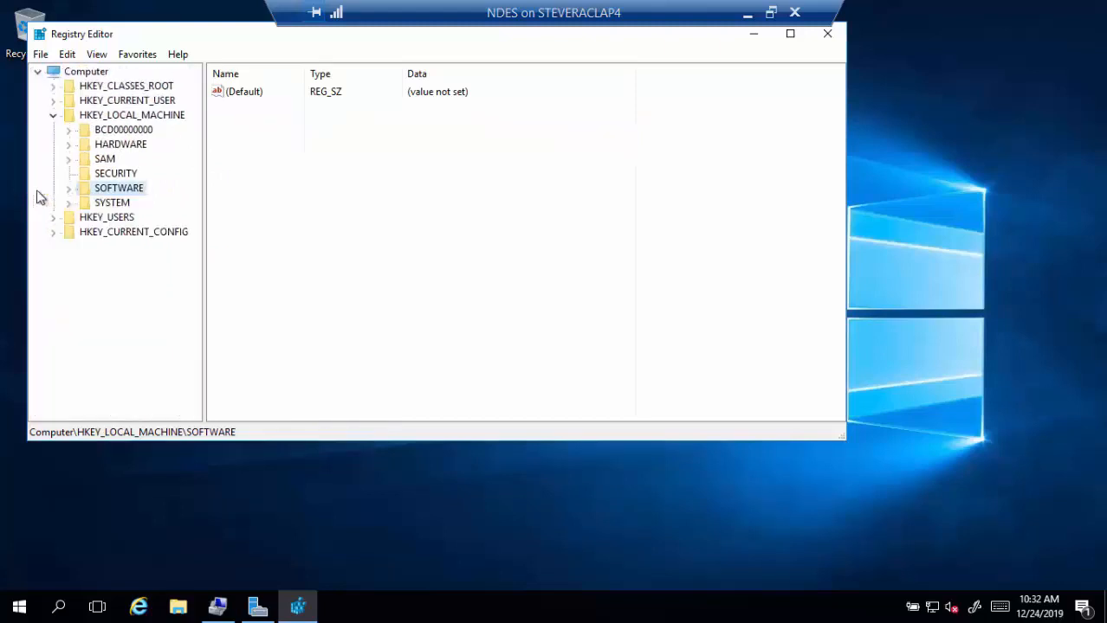
left_click(68, 202)
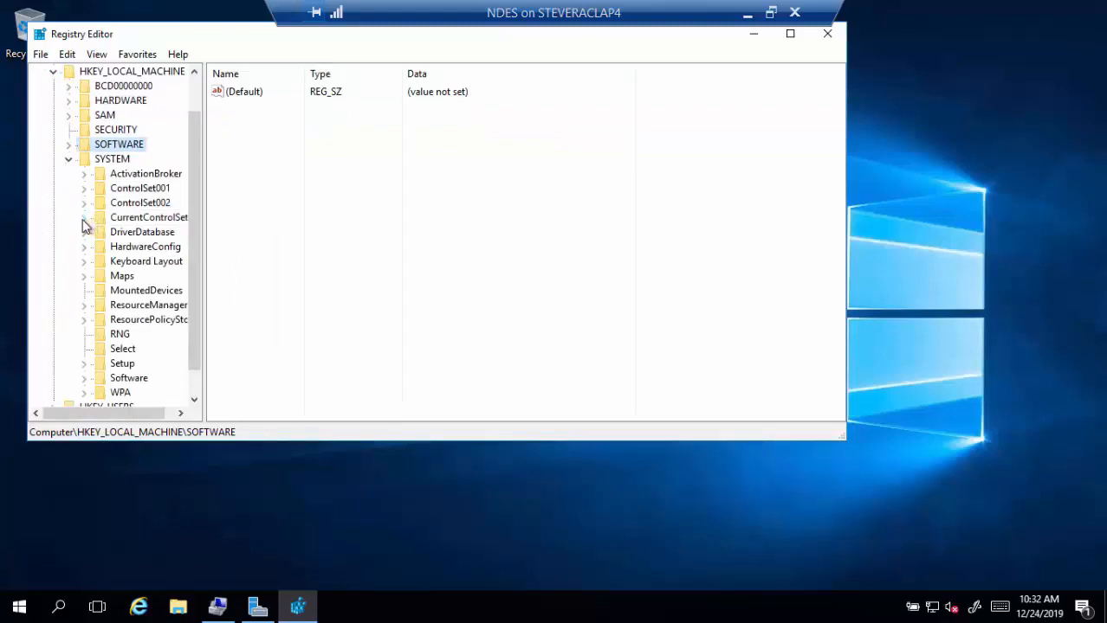
left_click(83, 218)
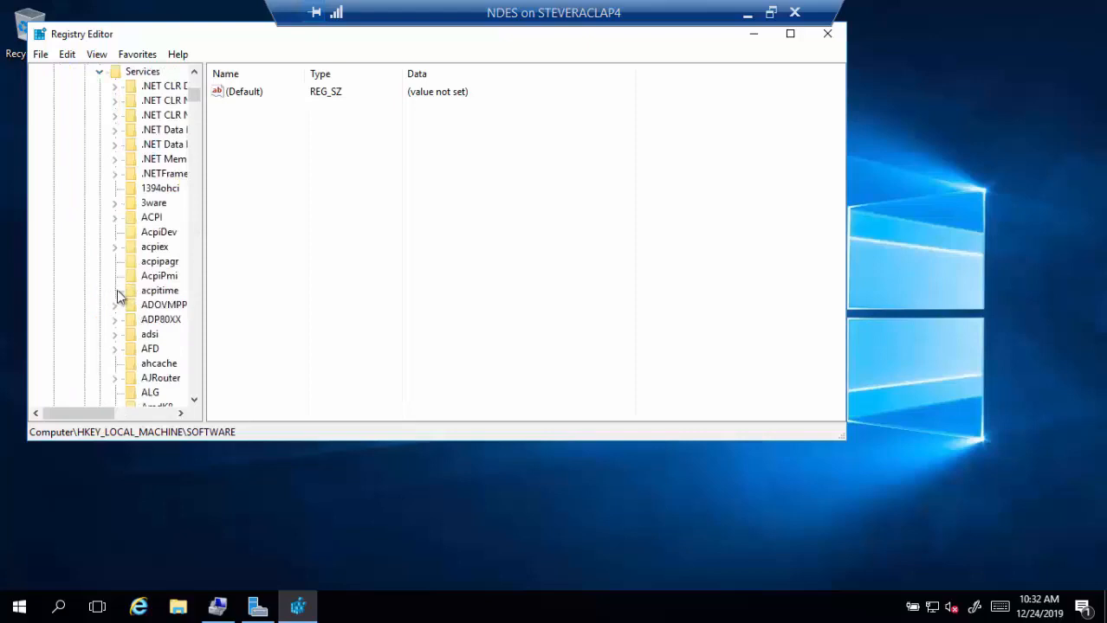
left_click(155, 319)
type("http")
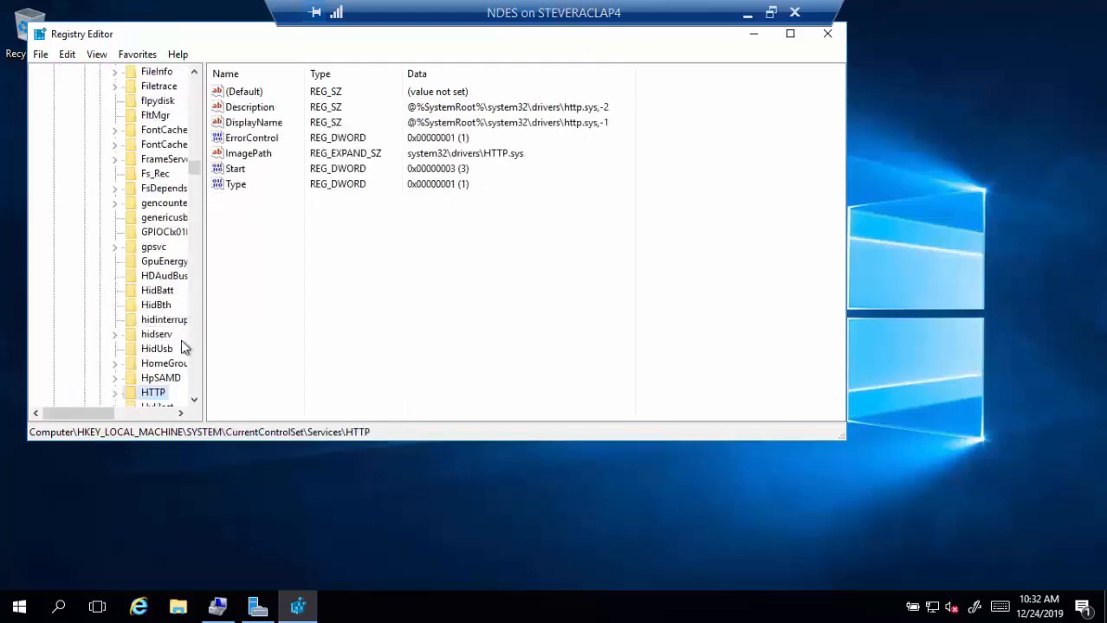
left_click(116, 393)
scroll(130, 346, "down", 1)
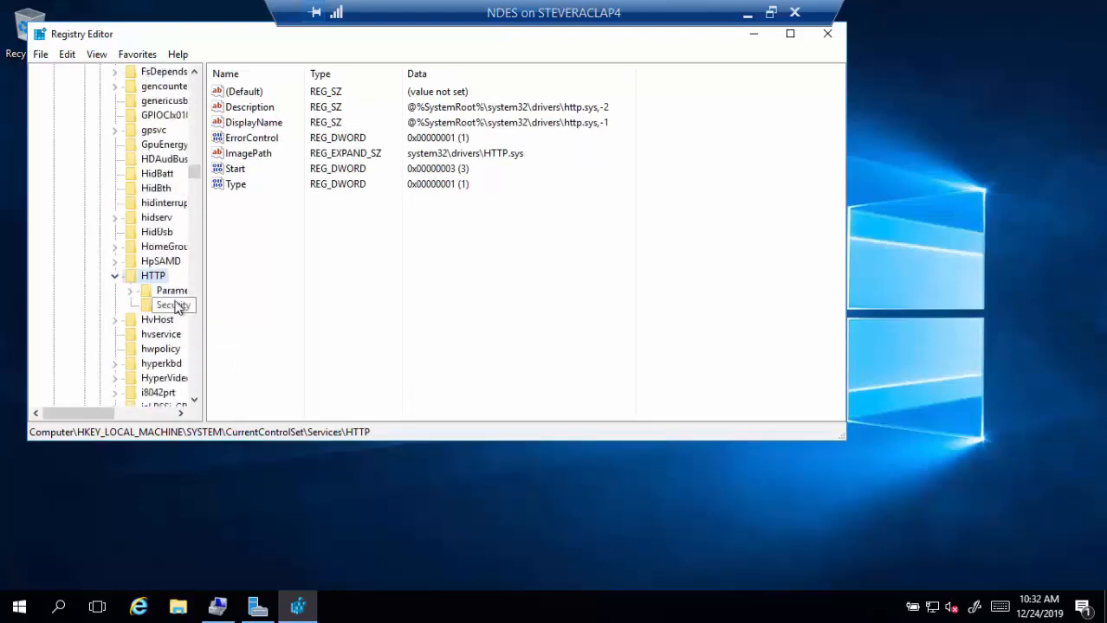
left_click(173, 293)
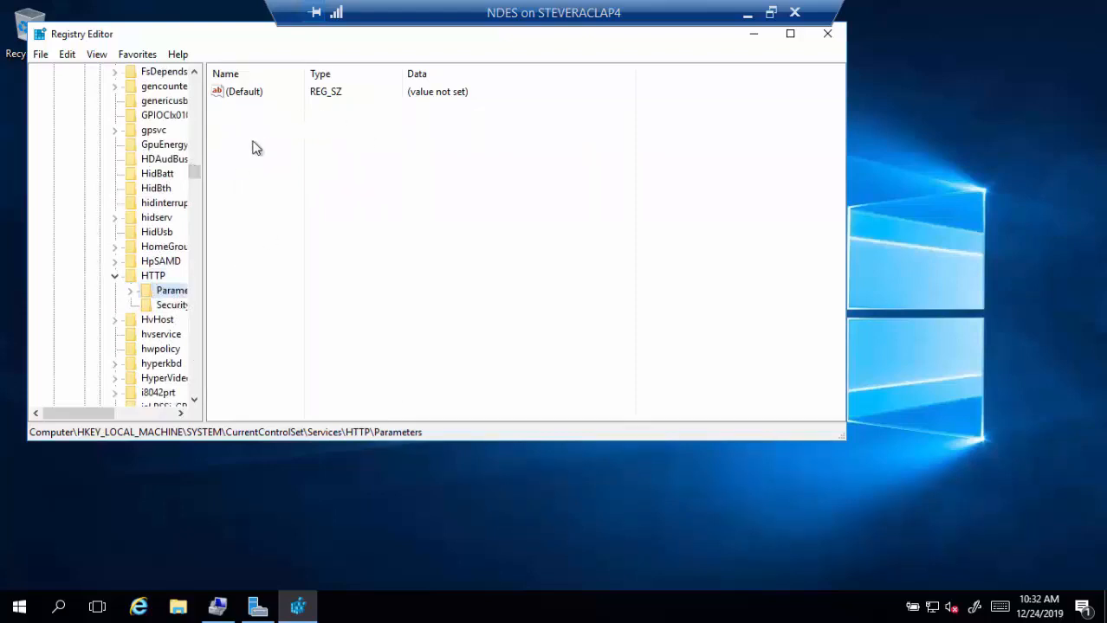
- Add a DWORD value MaxFieldLength under HTTP Parameters with data 65534
right_click(180, 296)
mouse_move(251, 322)
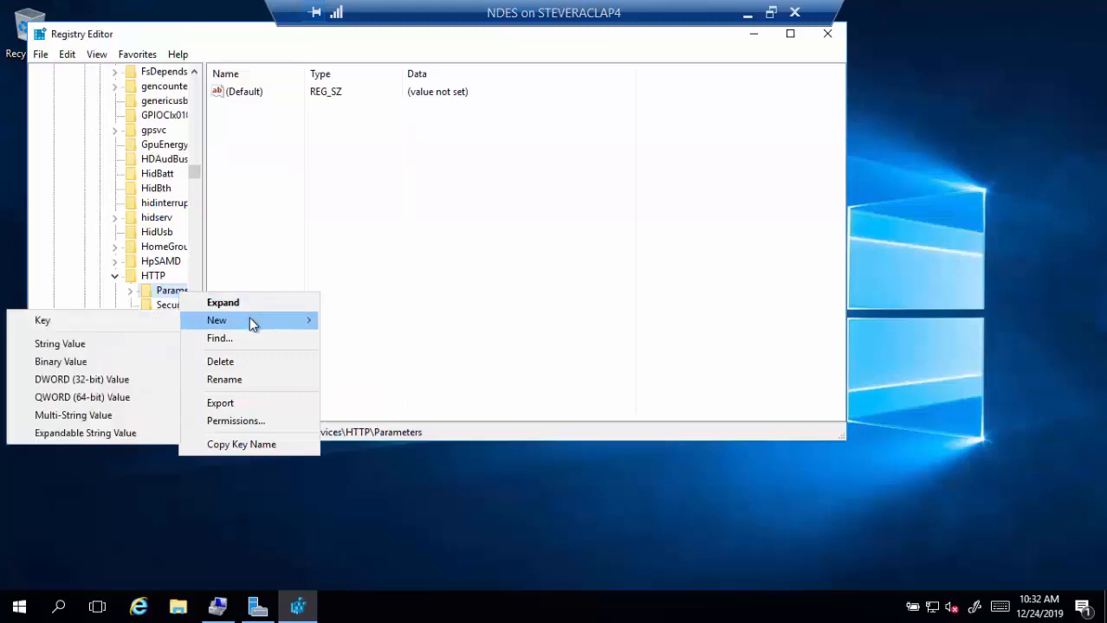
left_click(124, 380)
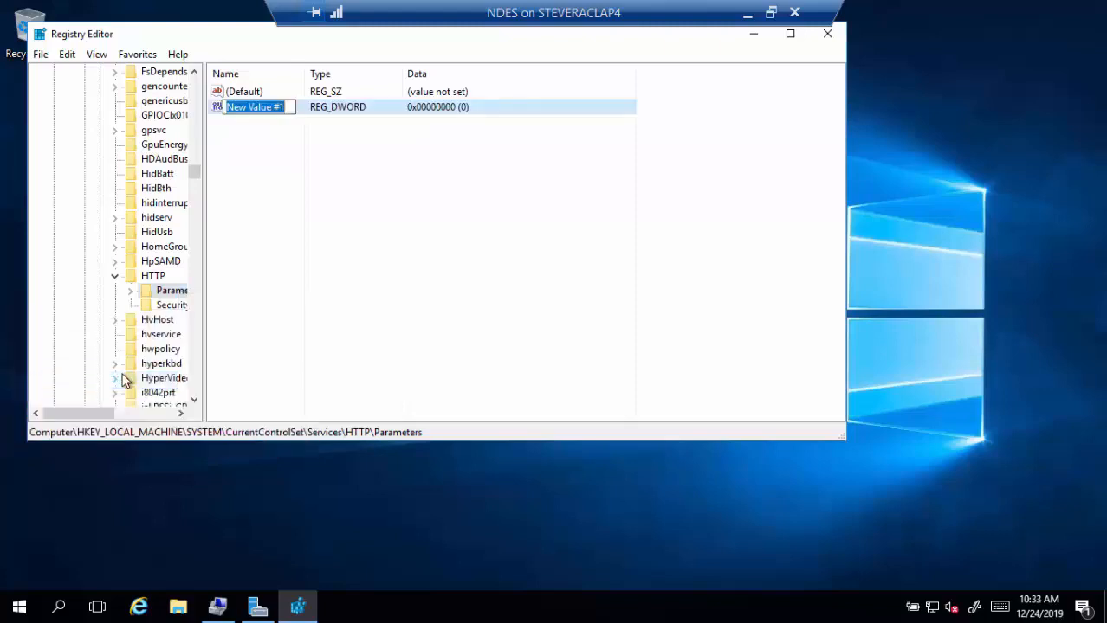
type("Ma")
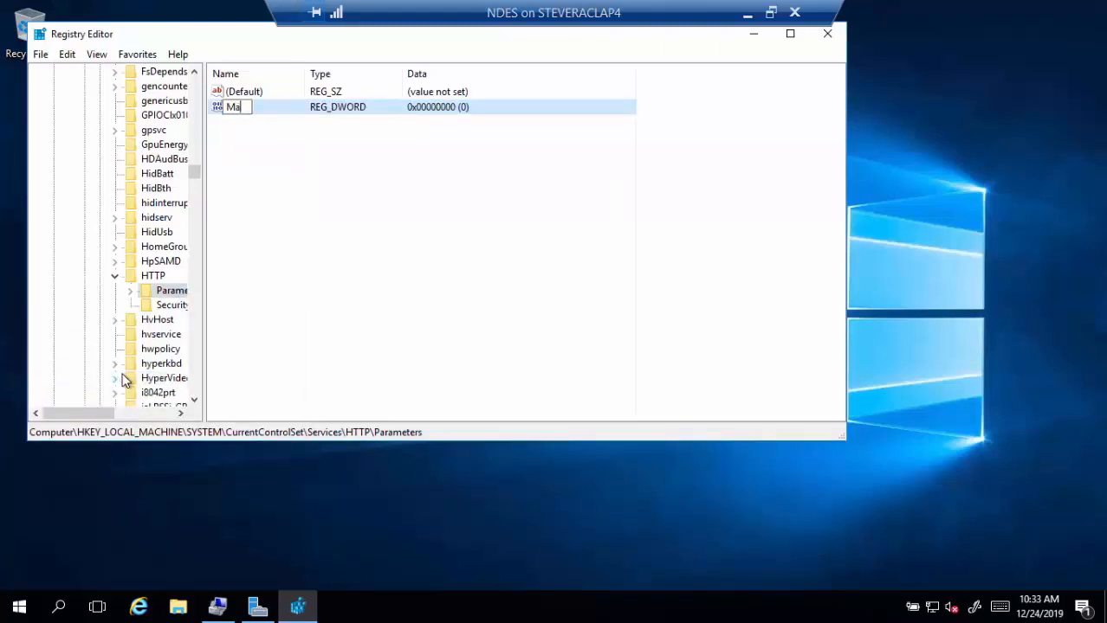
type("xFieldLength")
key("Return")
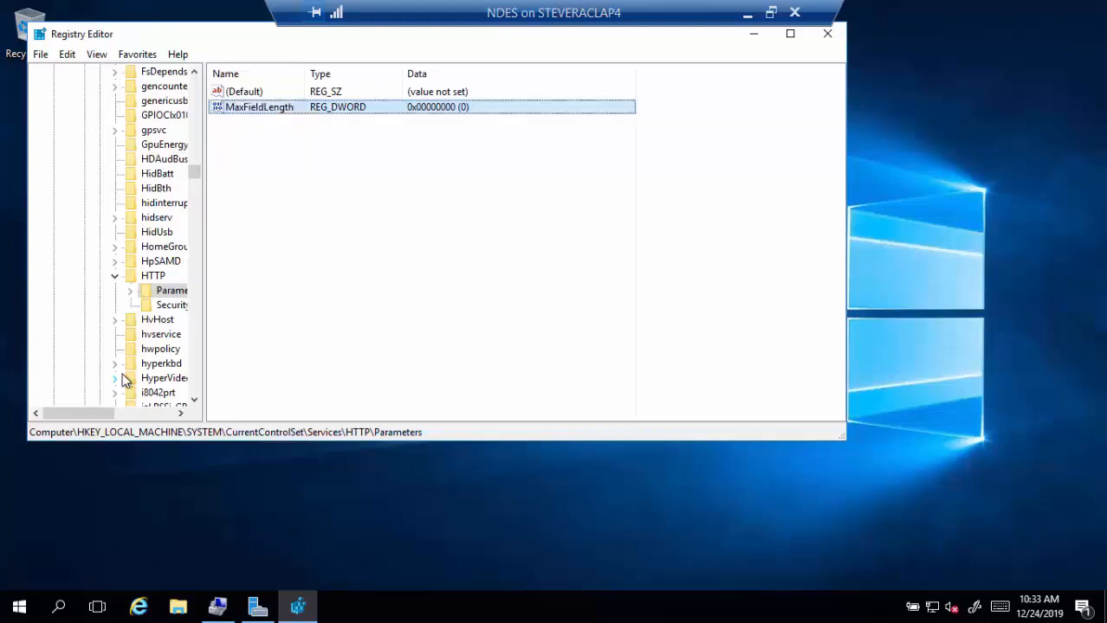
key("Return")
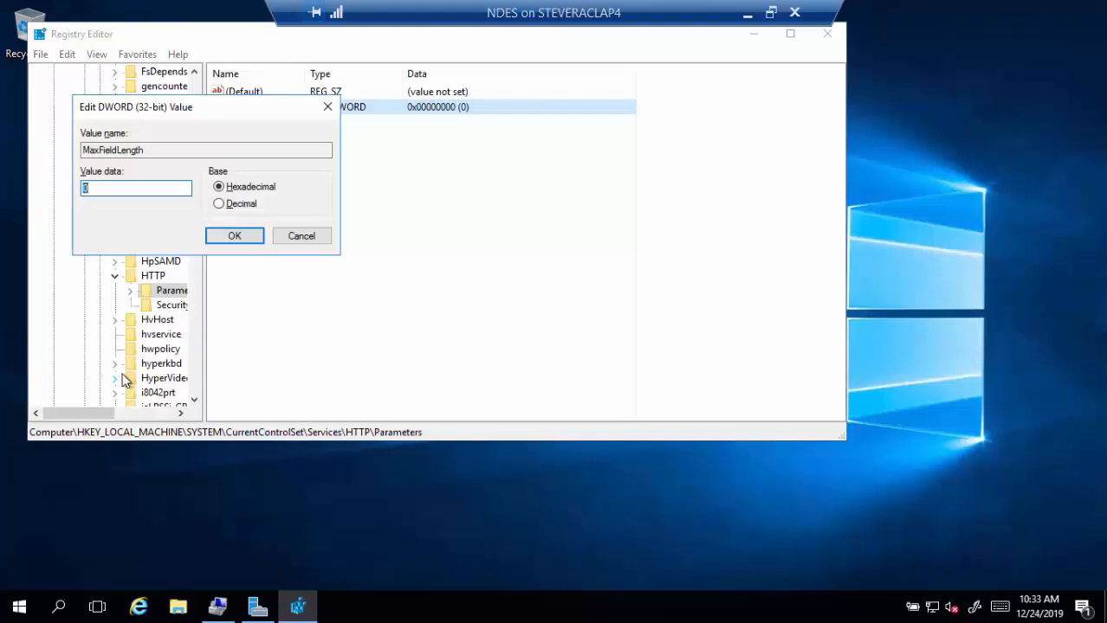
type("65534")
key("Return")
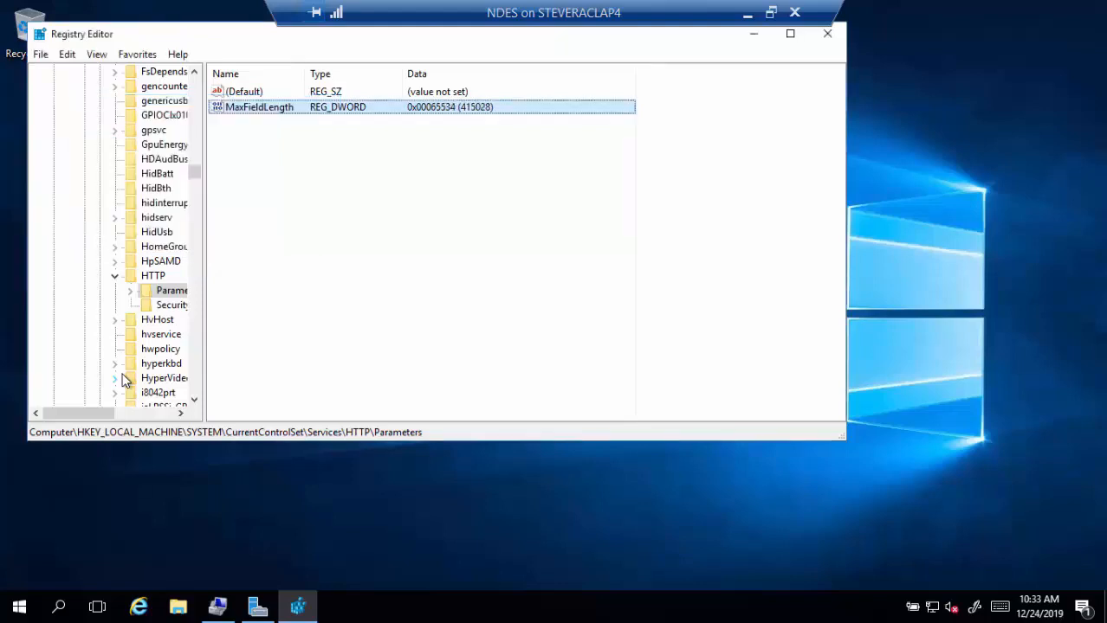
- Add a QWORD value MaxRequestBytes under HTTP Parameters with data 65534
right_click(176, 296)
mouse_move(204, 318)
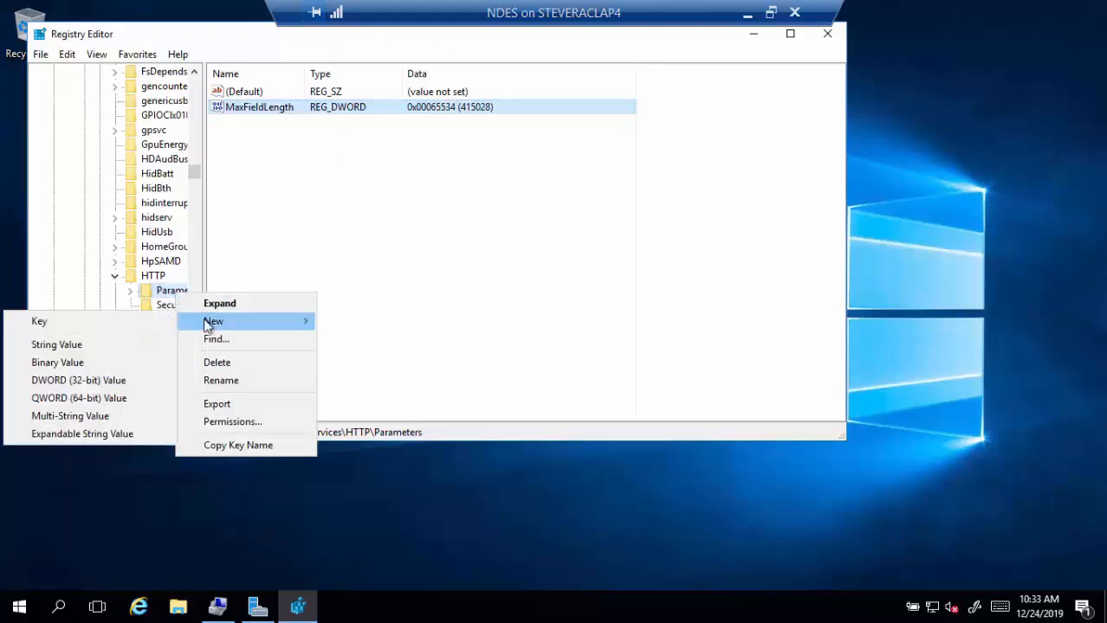
left_click(93, 398)
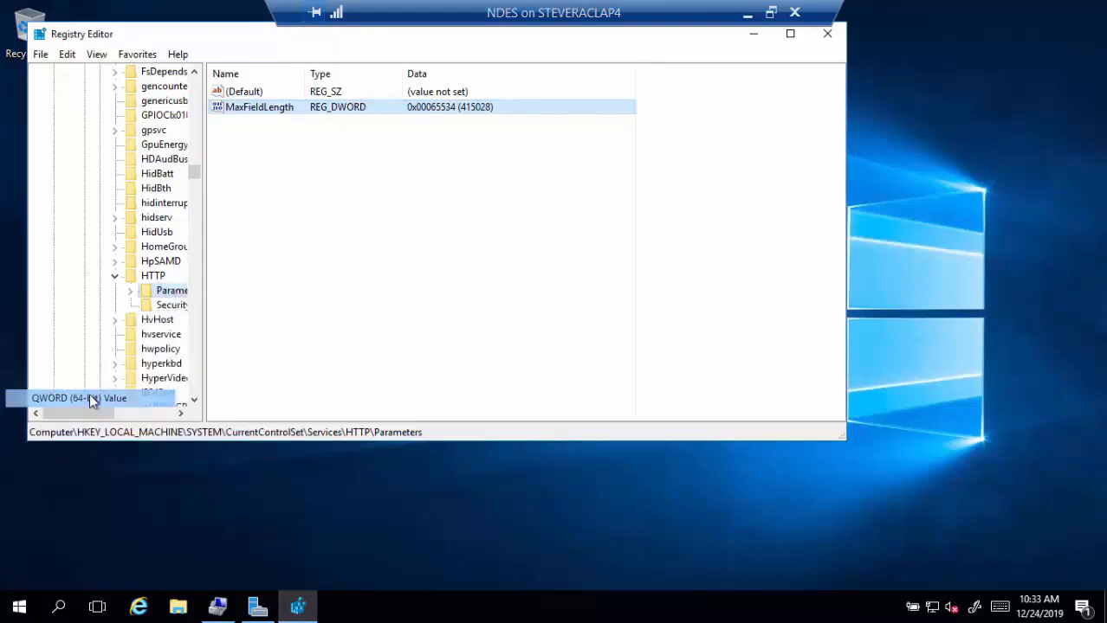
type("Ma")
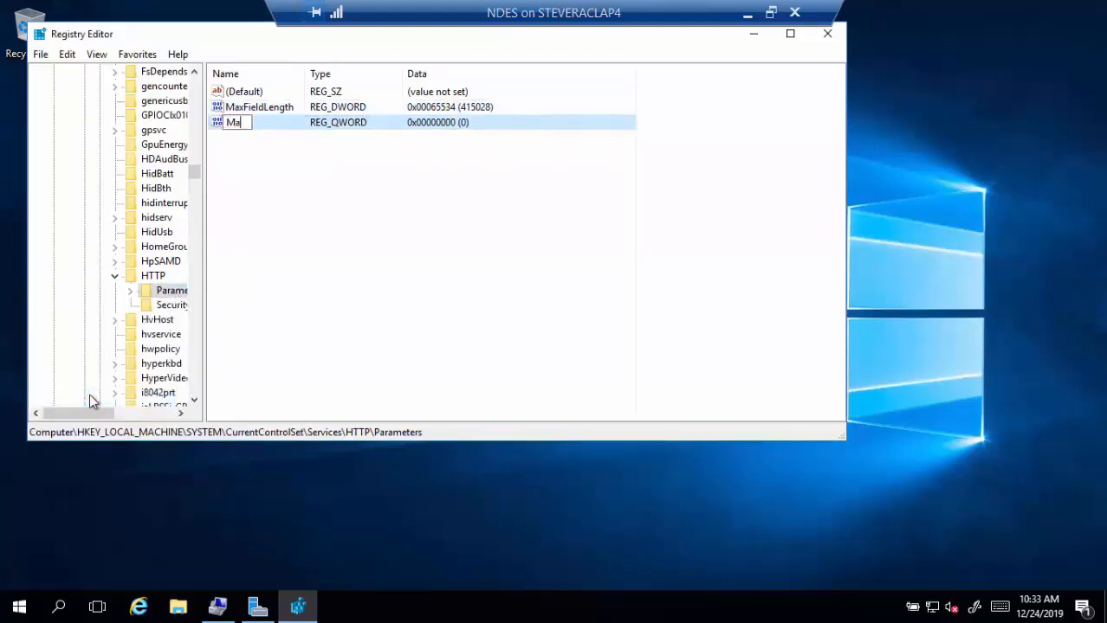
type("xRequestBytes")
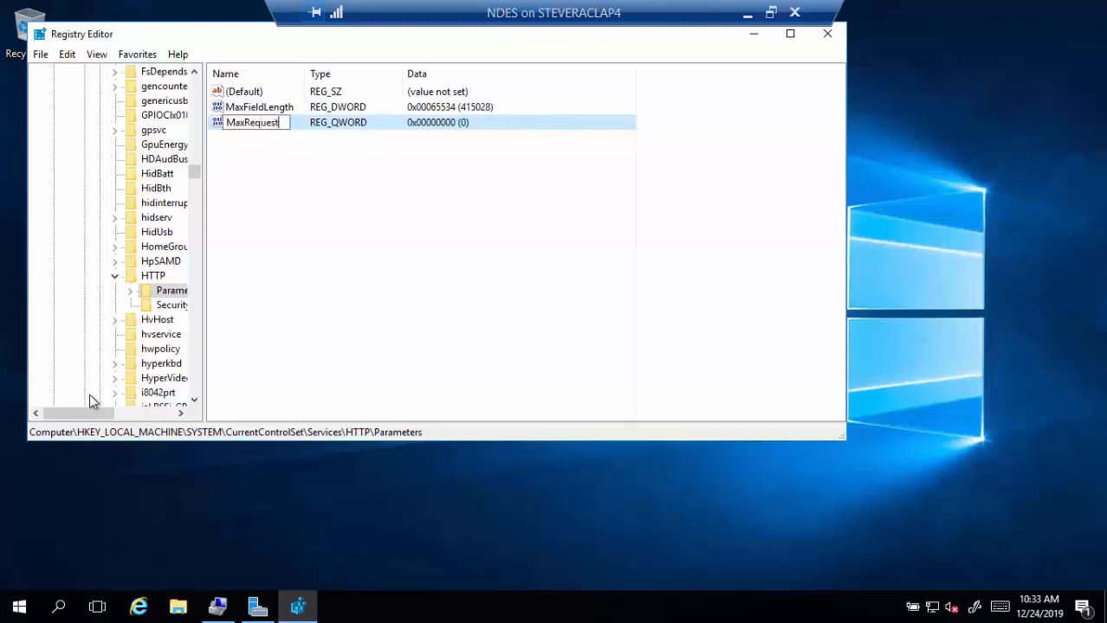
key("Return")
key("Return")
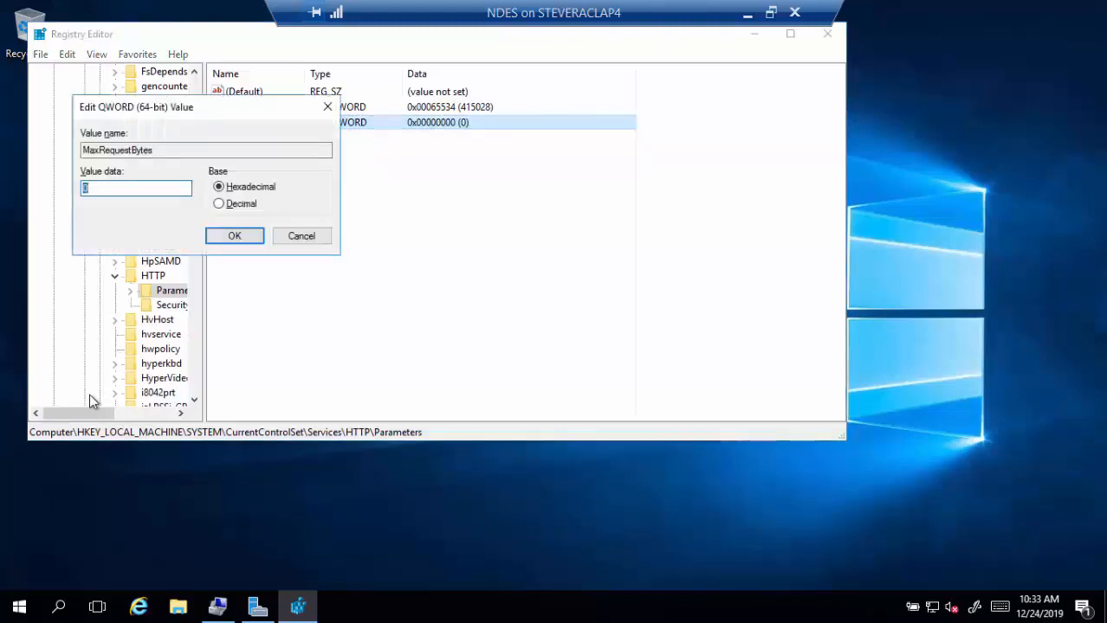
type("65534")
key("Return")
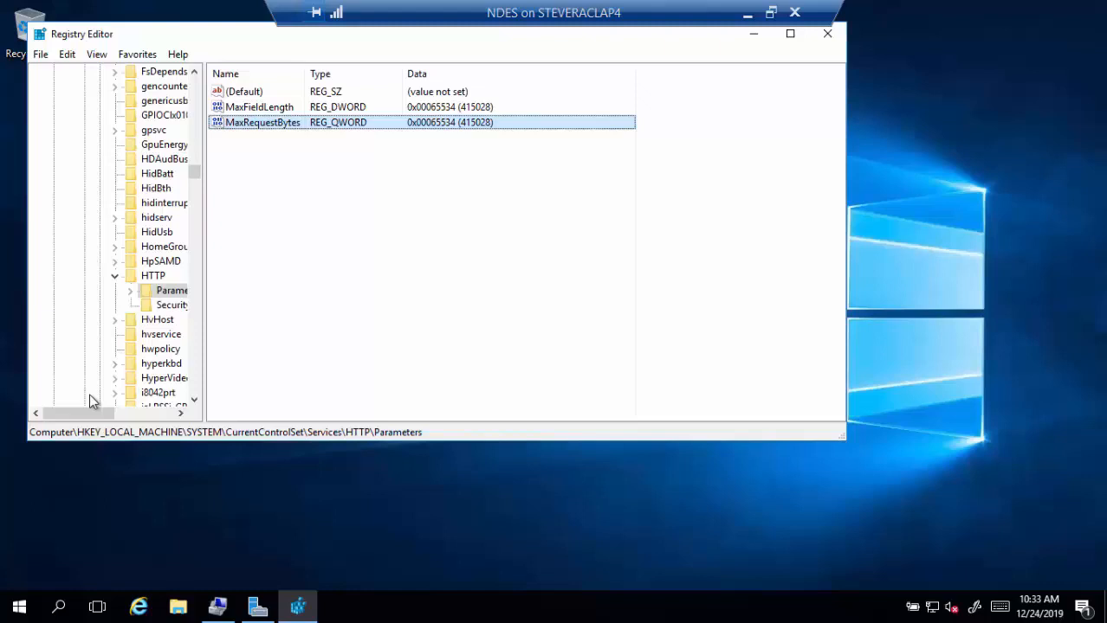
- Correct MaxFieldLength and MaxRequestBytes to 65534 using the Decimal base
double_click(262, 108)
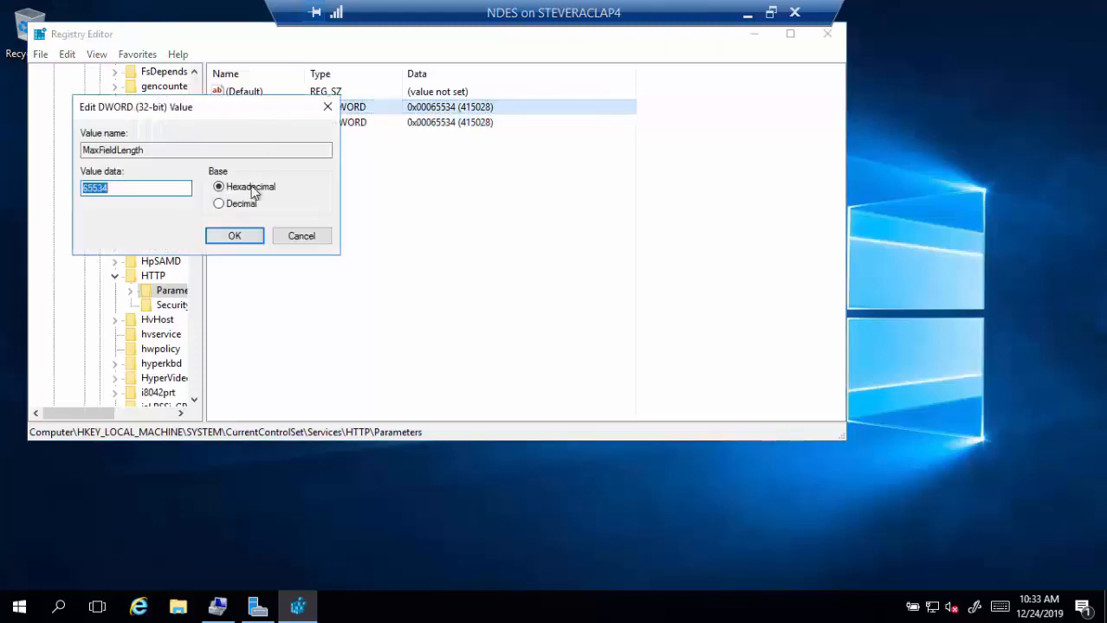
left_click(243, 208)
left_click_drag(168, 188, 26, 192)
type("65534")
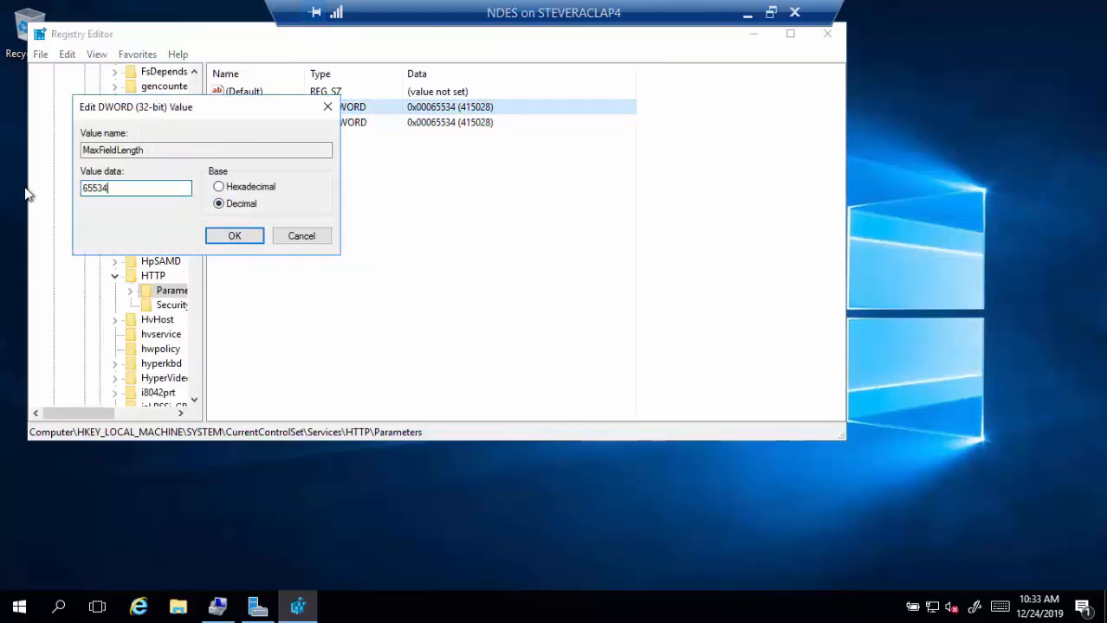
key("Return")
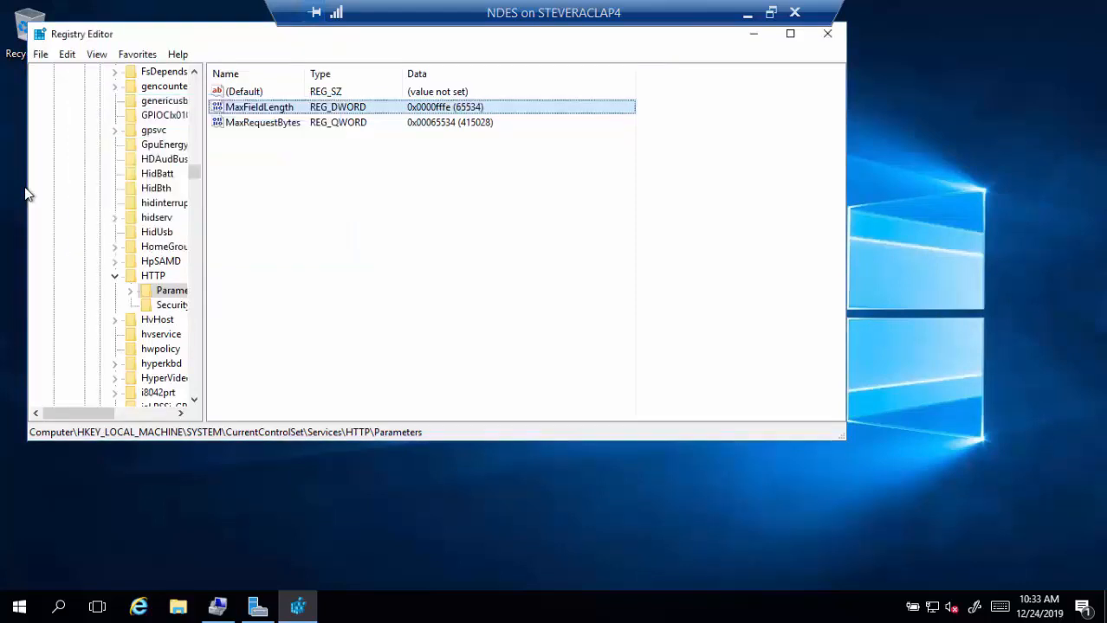
double_click(262, 122)
left_click(218, 203)
left_click(167, 186)
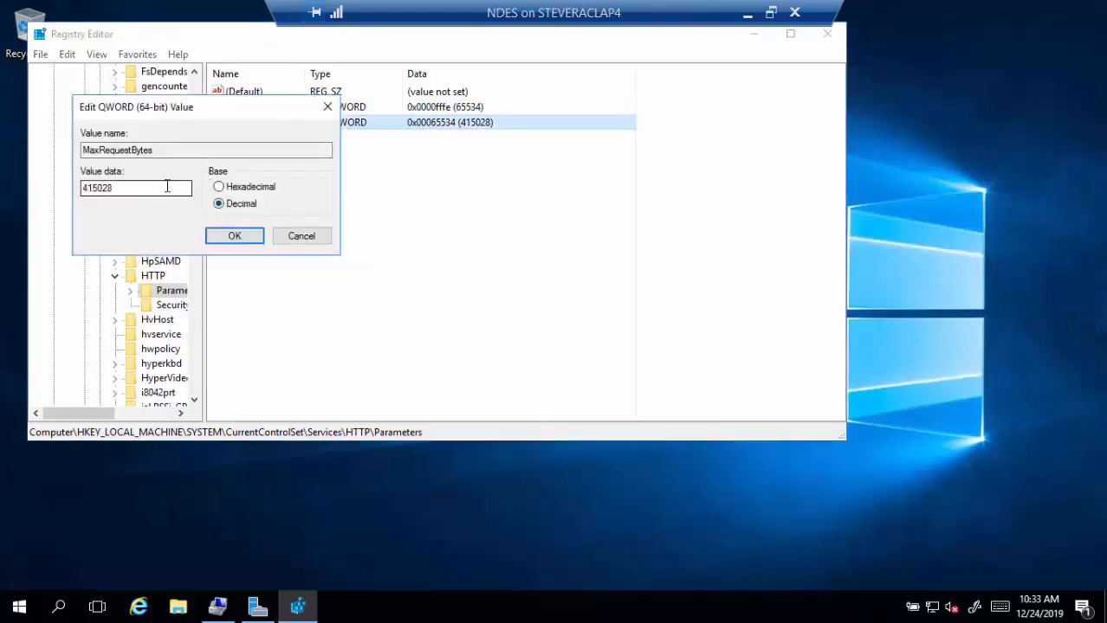
left_click_drag(167, 186, 15, 192)
type("65534")
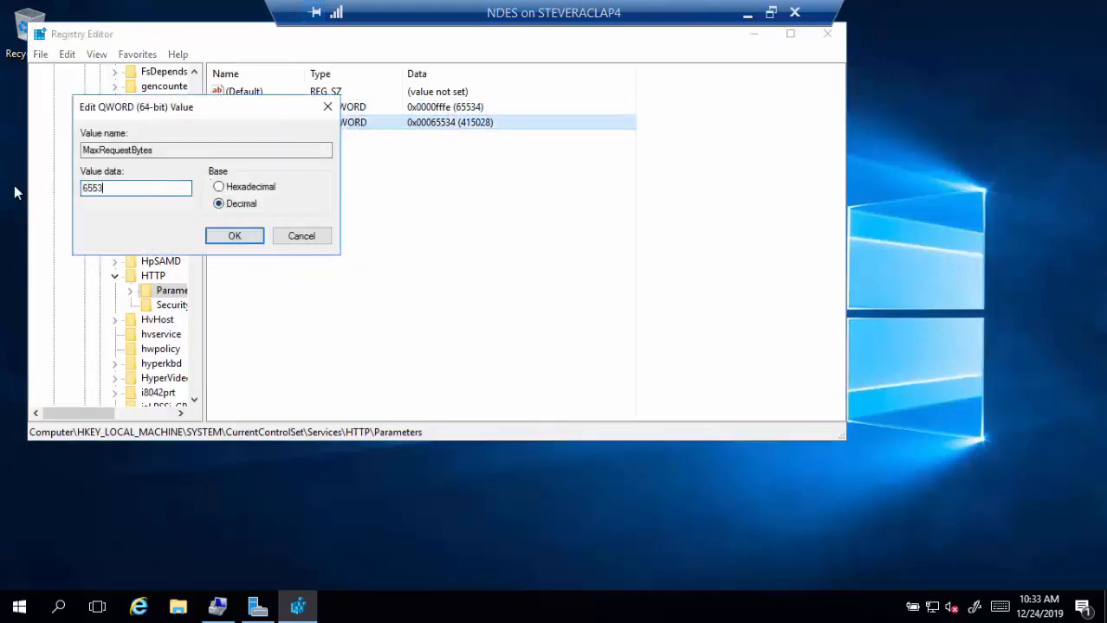
key("Return")
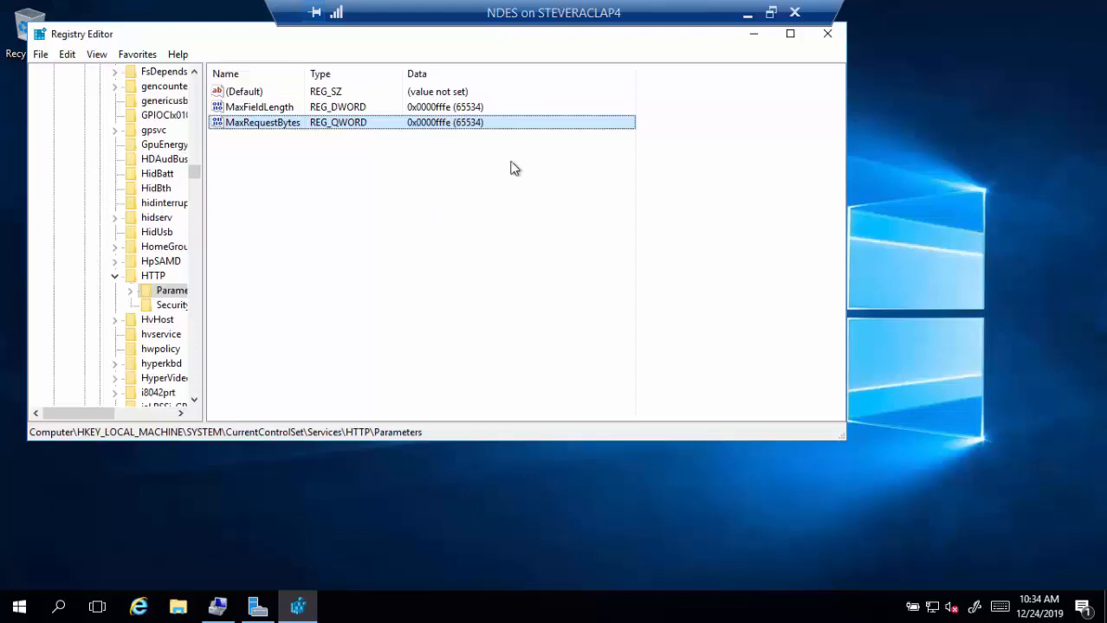
left_click(827, 35)
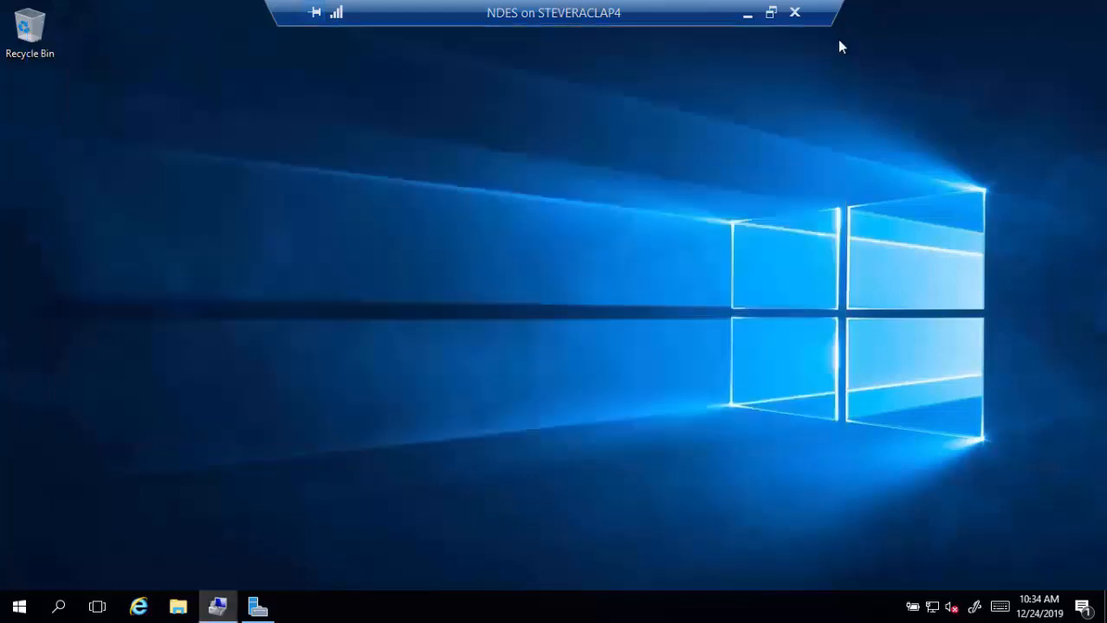
left_click(141, 608)
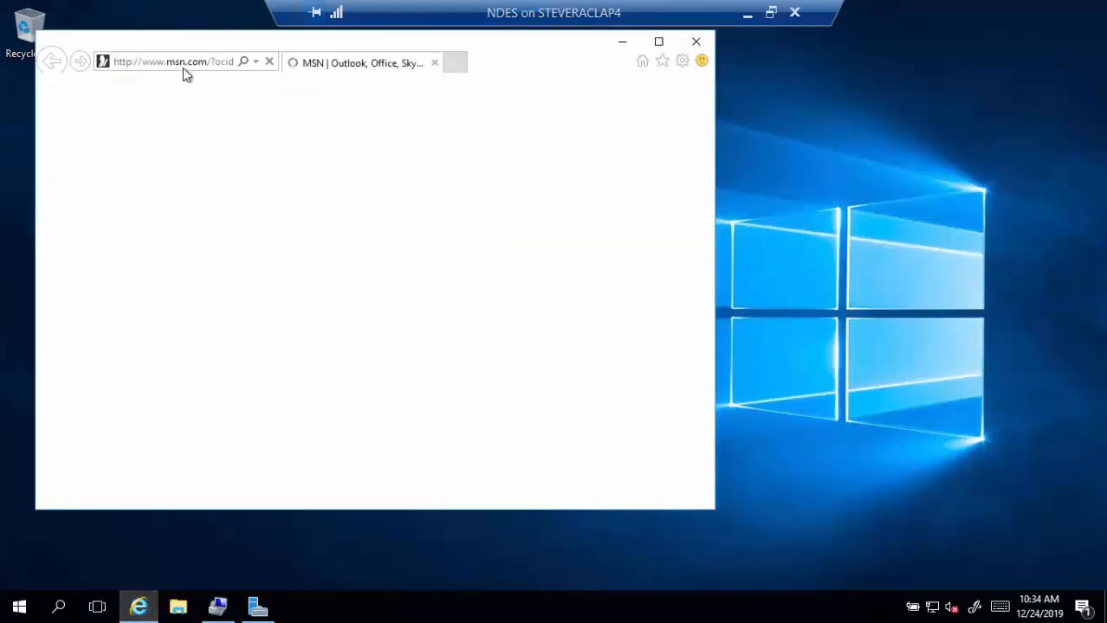
left_click(182, 67)
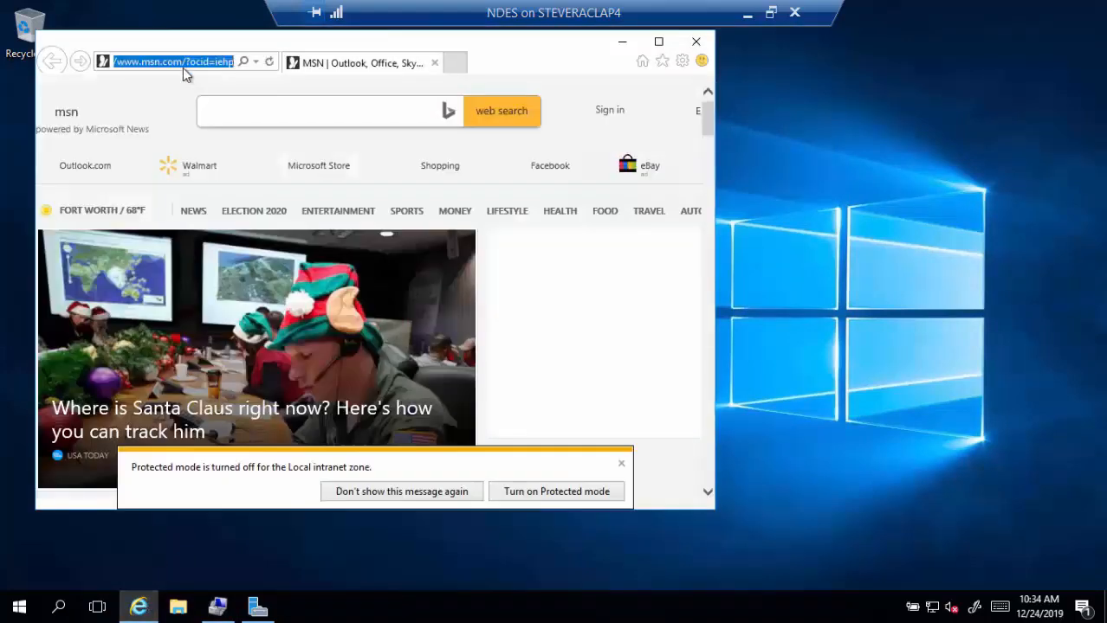
type("http")
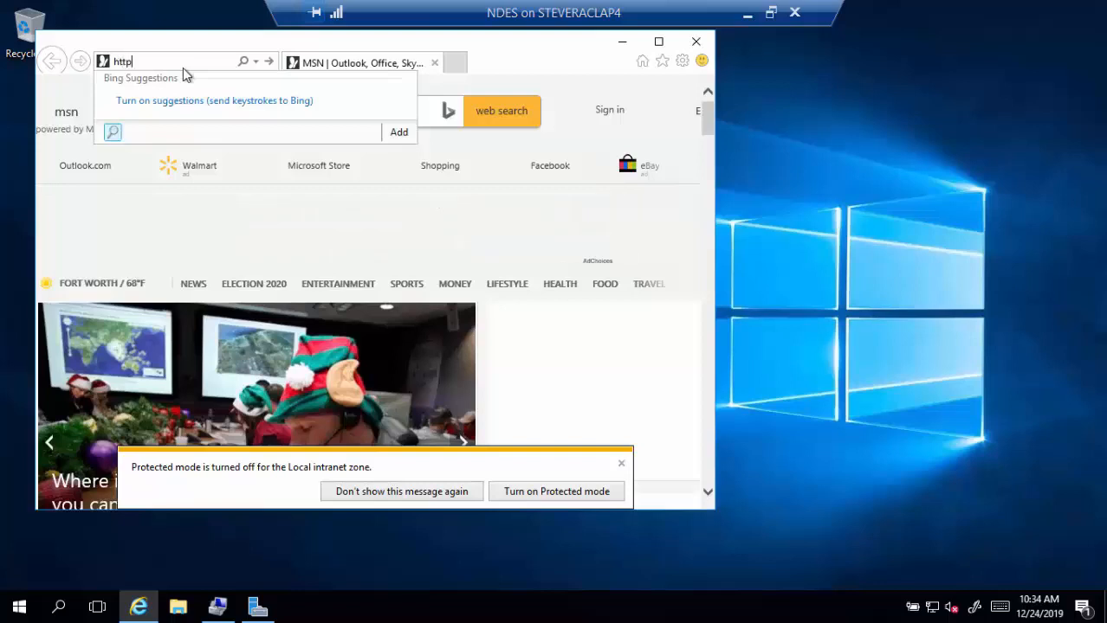
type("://")
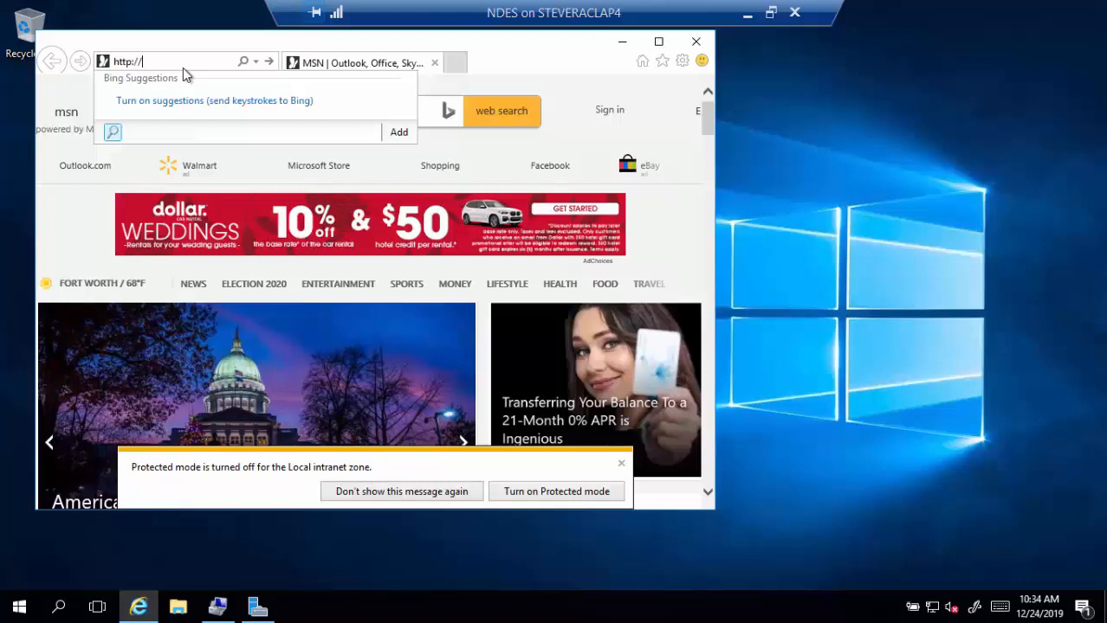
type("ndes.tailspin")
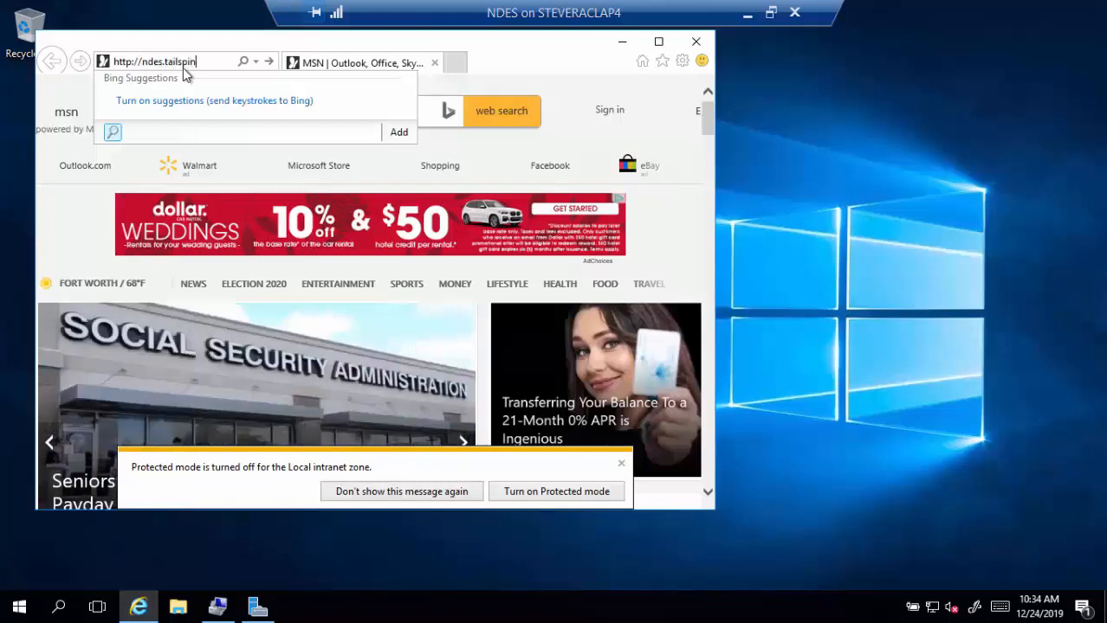
type("toys.com/certsrv/")
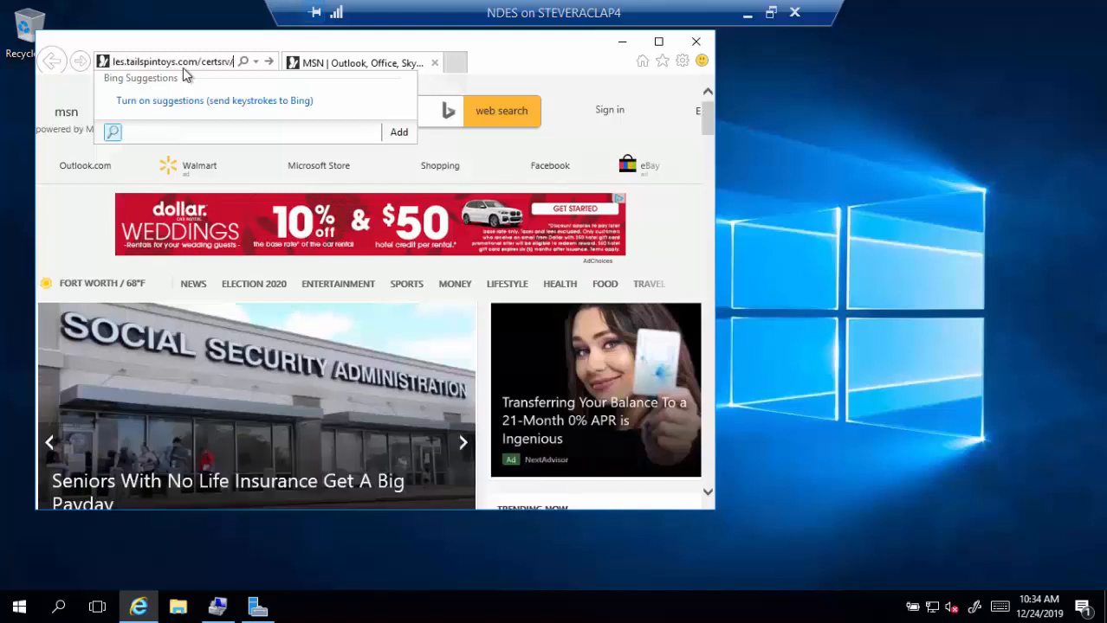
type("mscep/msc")
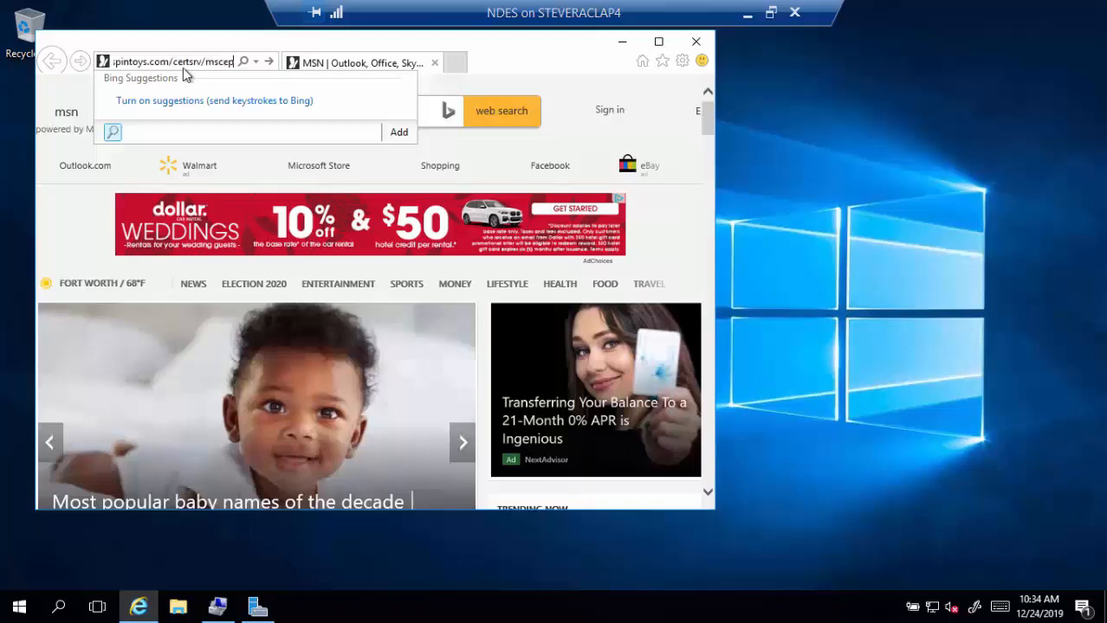
type("ep.dll")
key("Return")
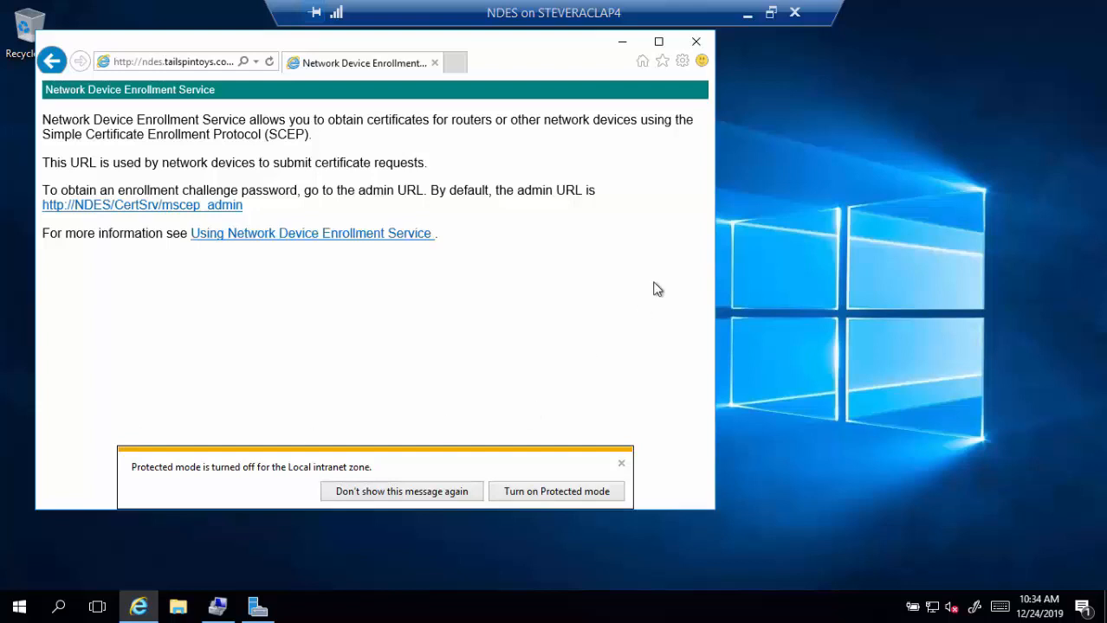
left_click(623, 44)
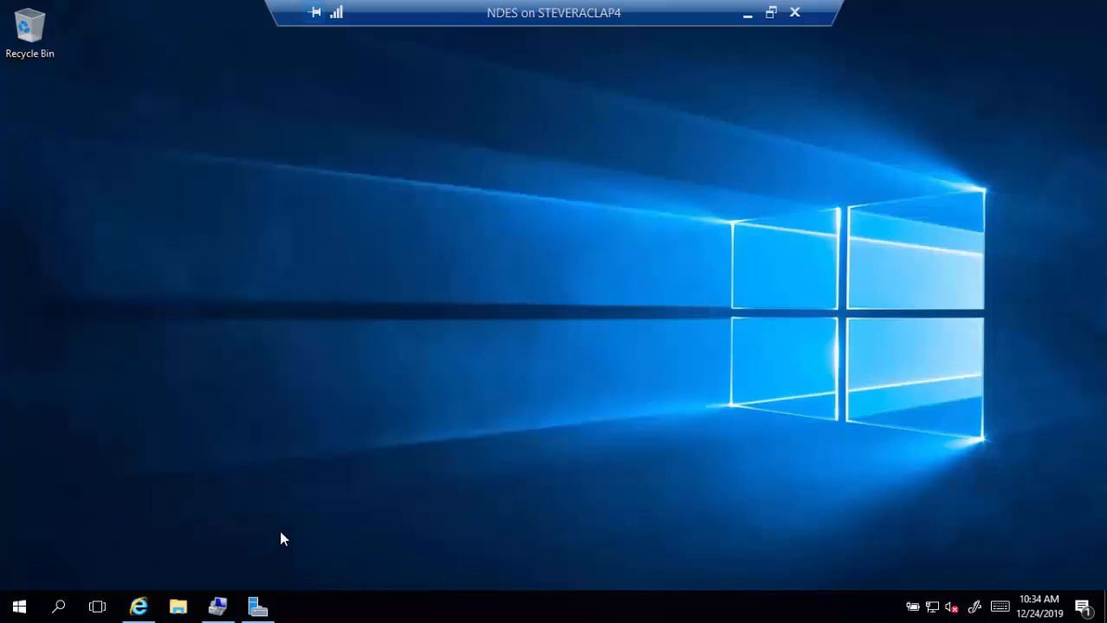
- Launch IIS Manager from the Windows Administrative Tools group in the Start menu
left_click(21, 606)
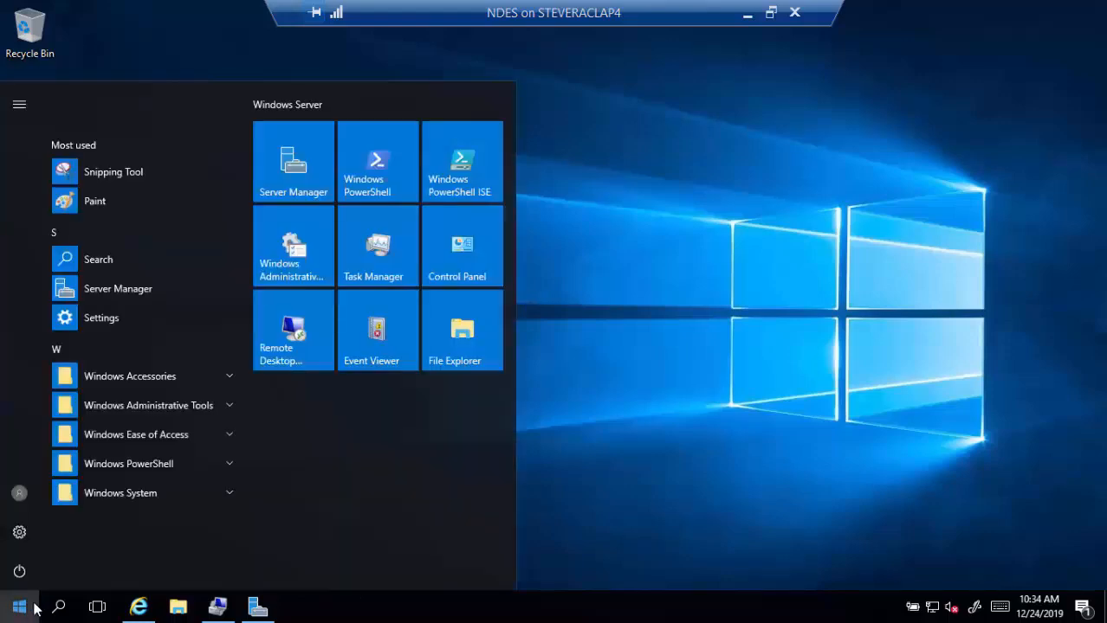
left_click(223, 378)
scroll(162, 419, "down", 1)
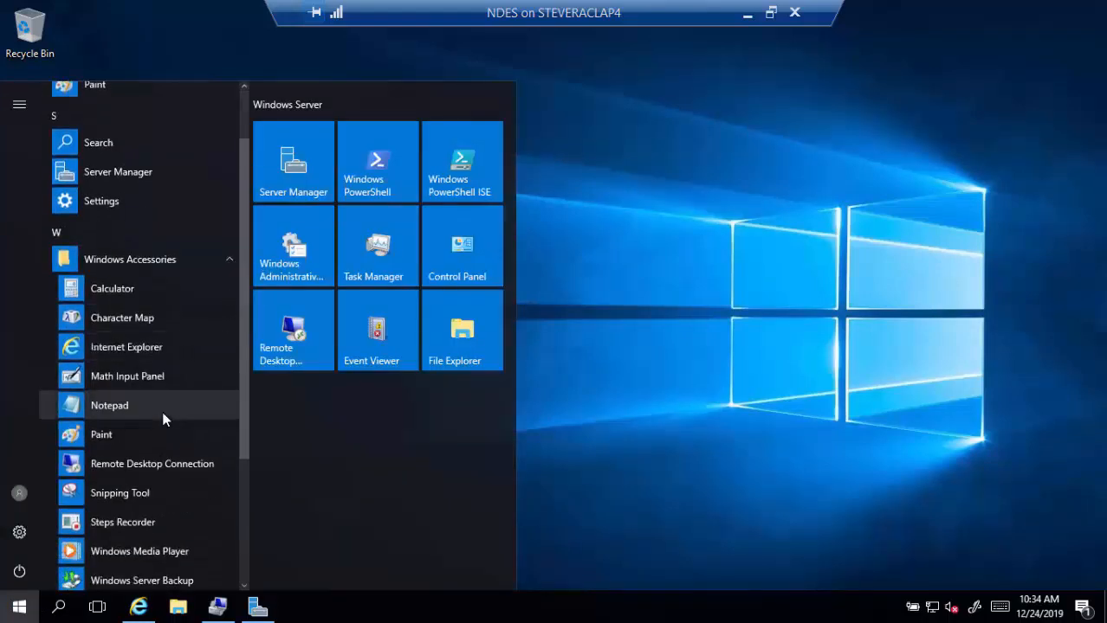
scroll(162, 419, "down", 3)
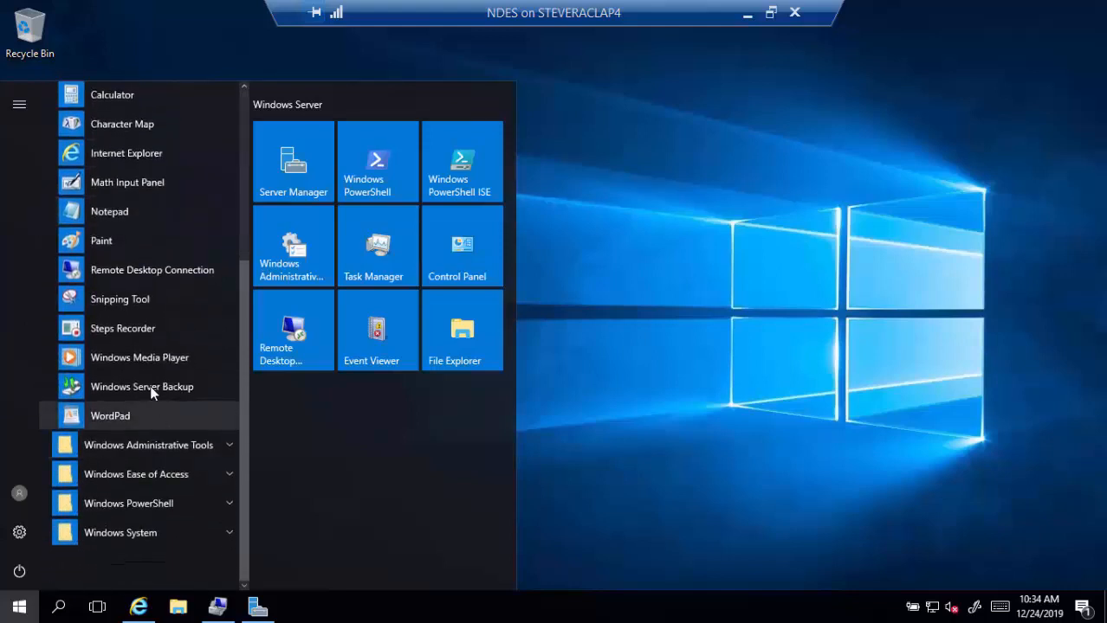
scroll(156, 217, "up", 1)
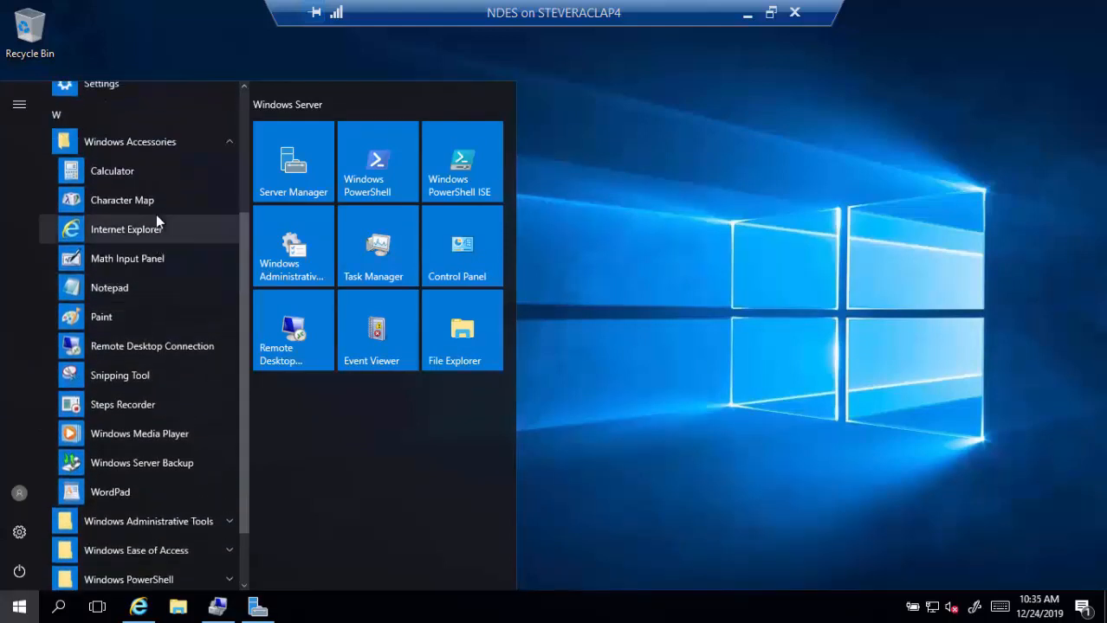
left_click(229, 141)
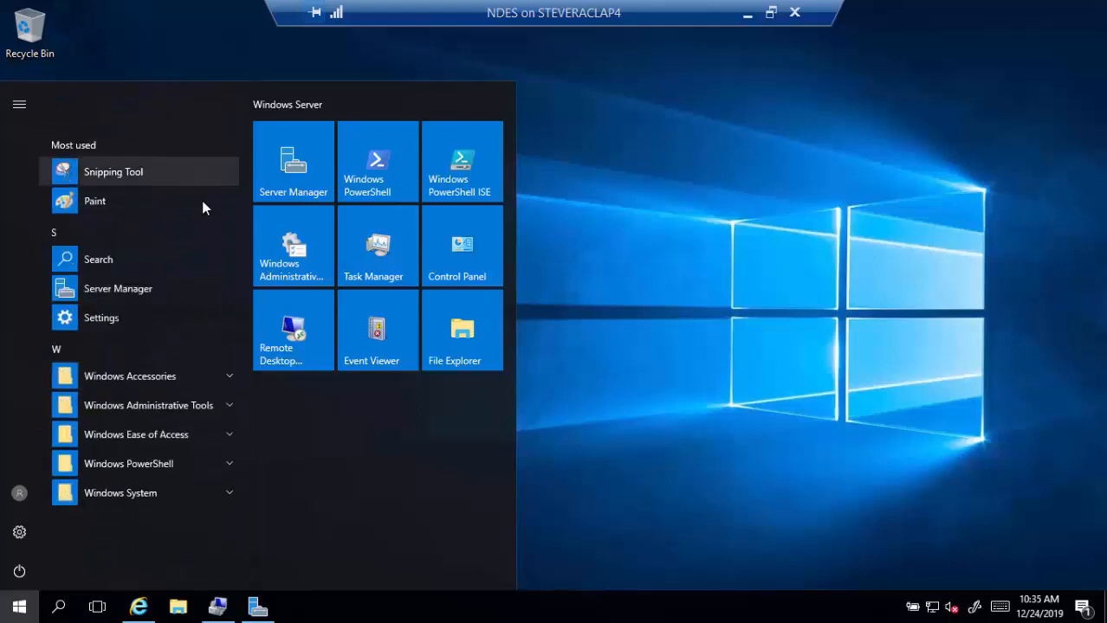
left_click(226, 405)
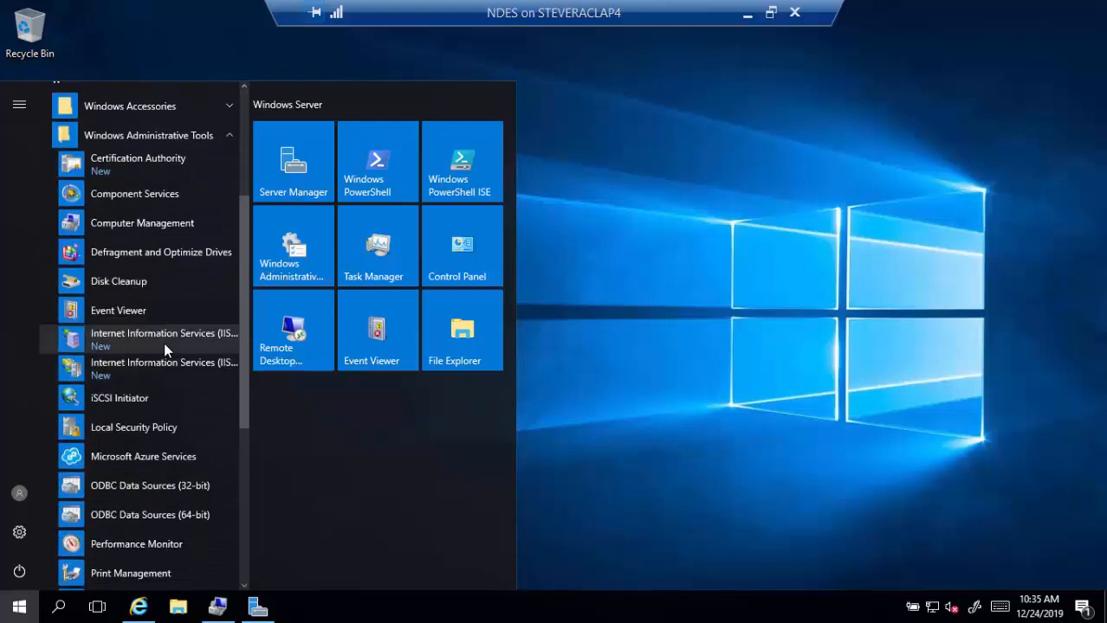
left_click(157, 360)
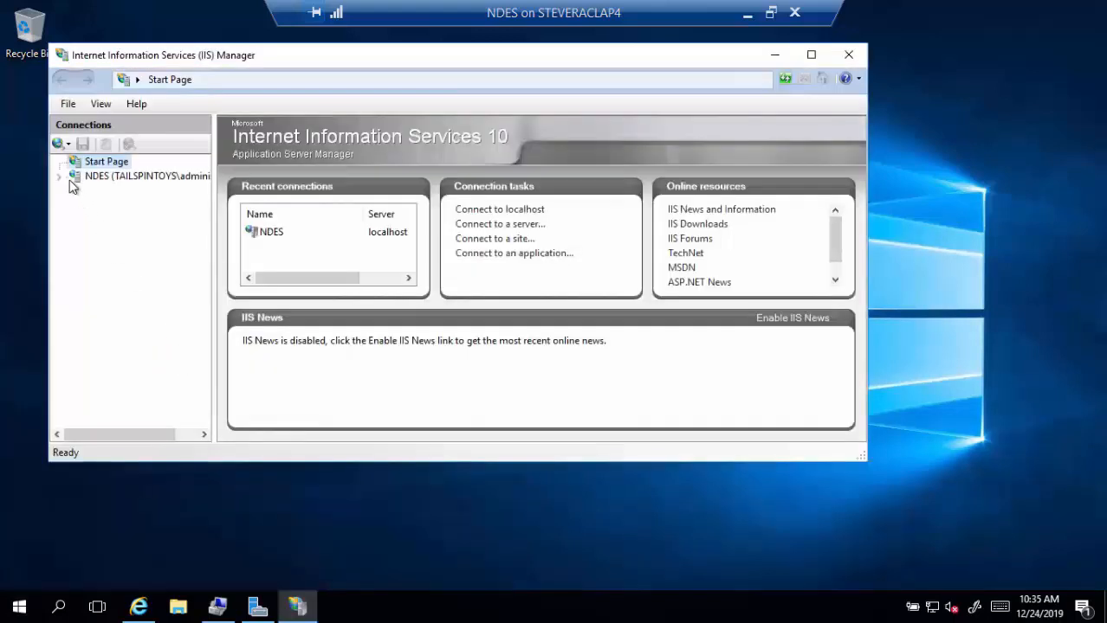
- Open the Request Filtering feature for NDES > Sites > Default Web Site
left_click(64, 180)
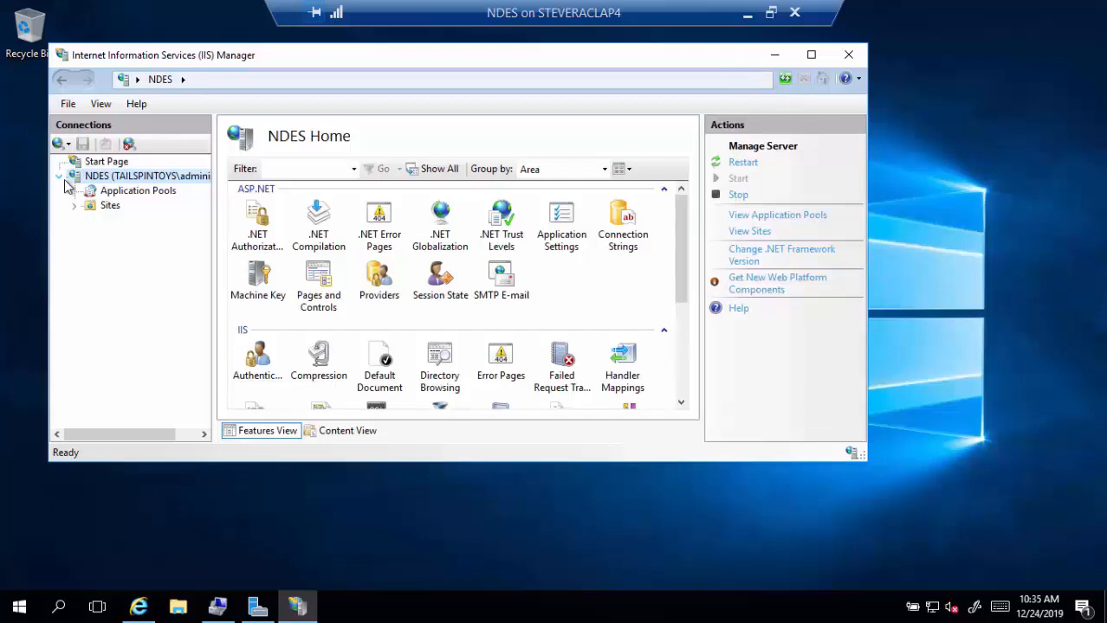
left_click(74, 206)
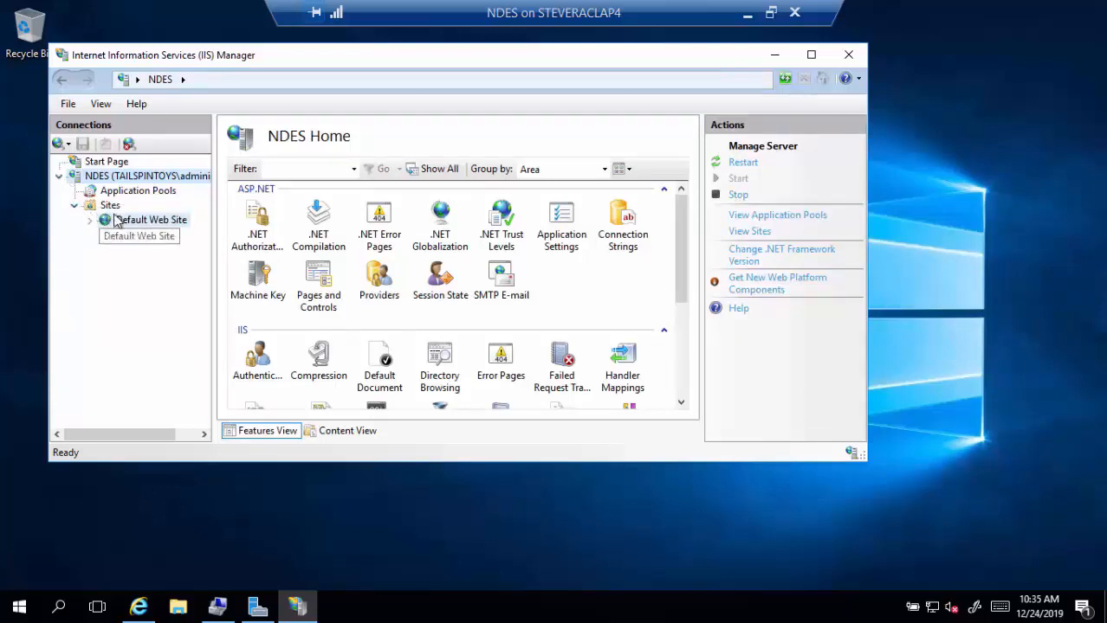
left_click(117, 223)
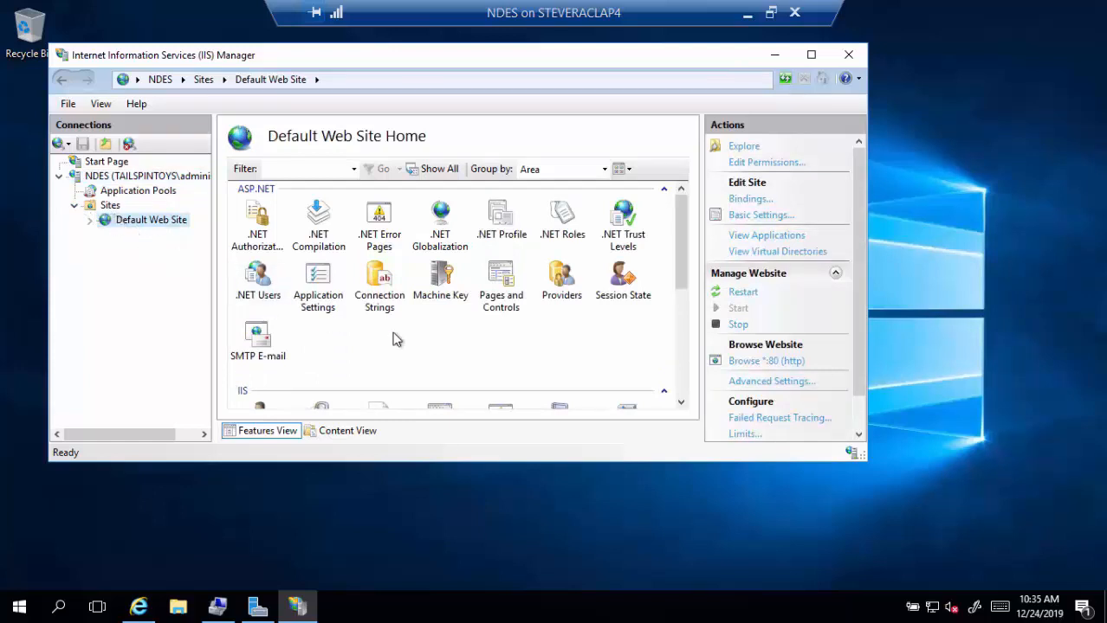
scroll(481, 348, "down", 3)
scroll(484, 355, "down", 2)
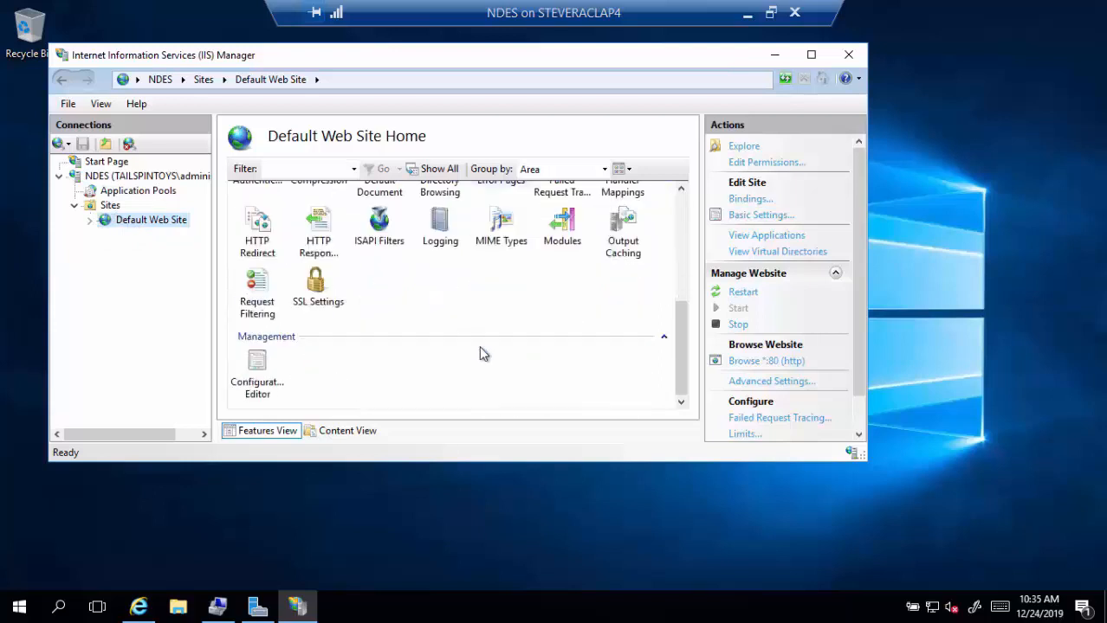
scroll(483, 355, "up", 2)
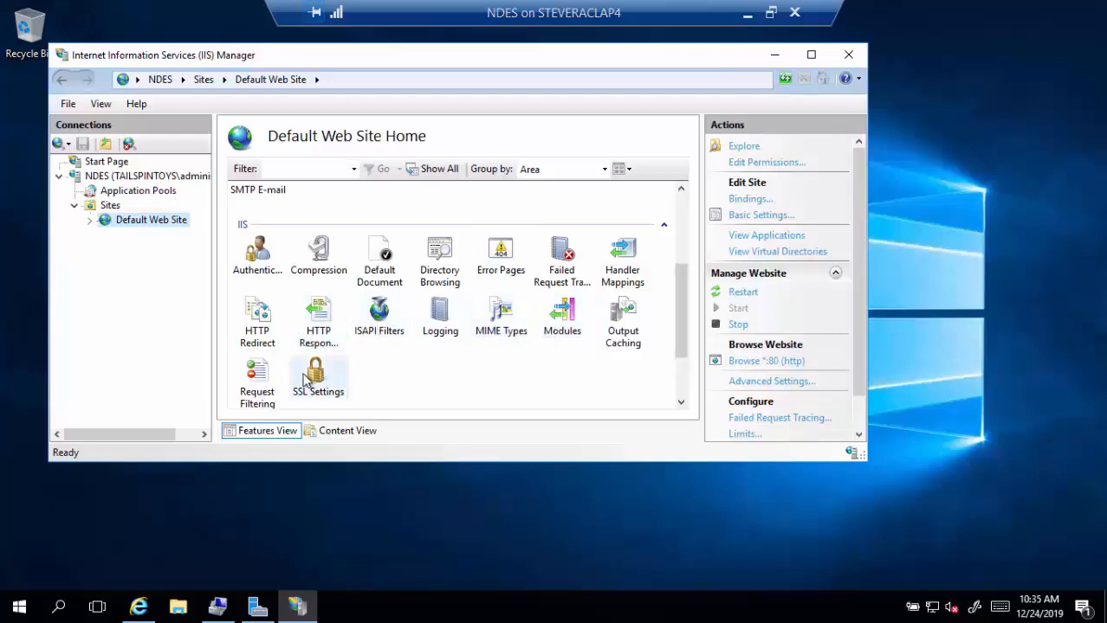
left_click(265, 386)
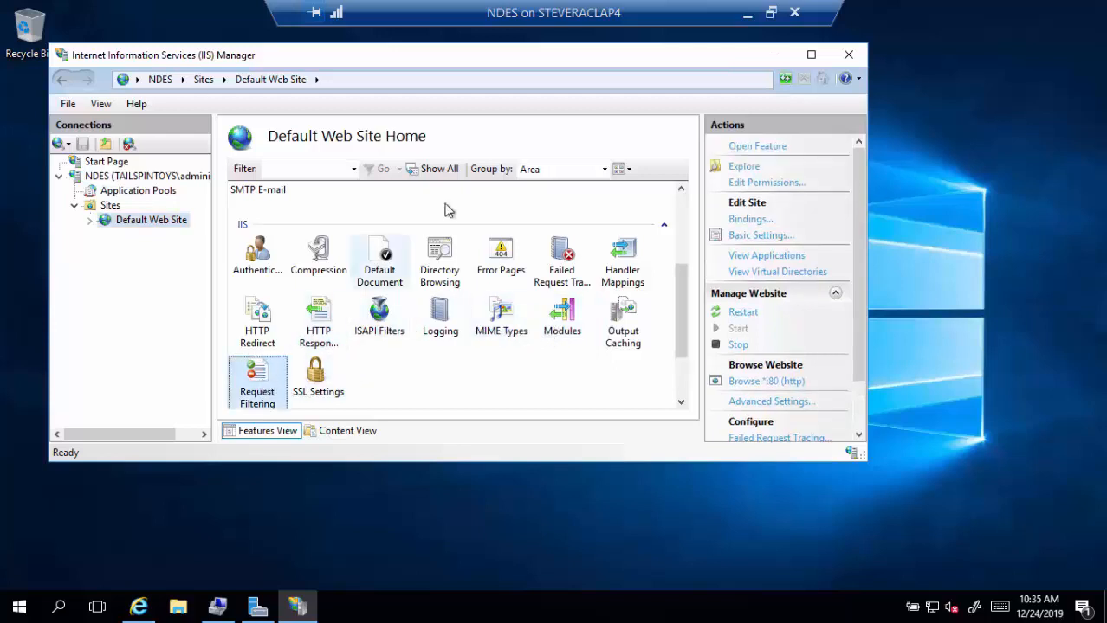
double_click(277, 381)
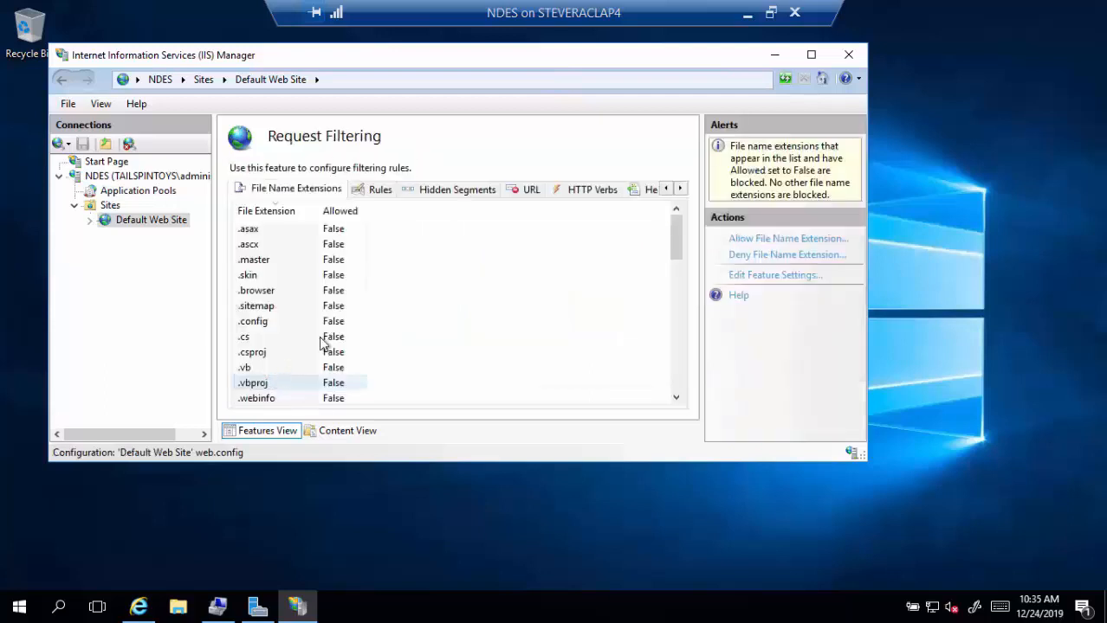
- Raise the maximum URL length and maximum query string limits to 65534 bytes
left_click(769, 277)
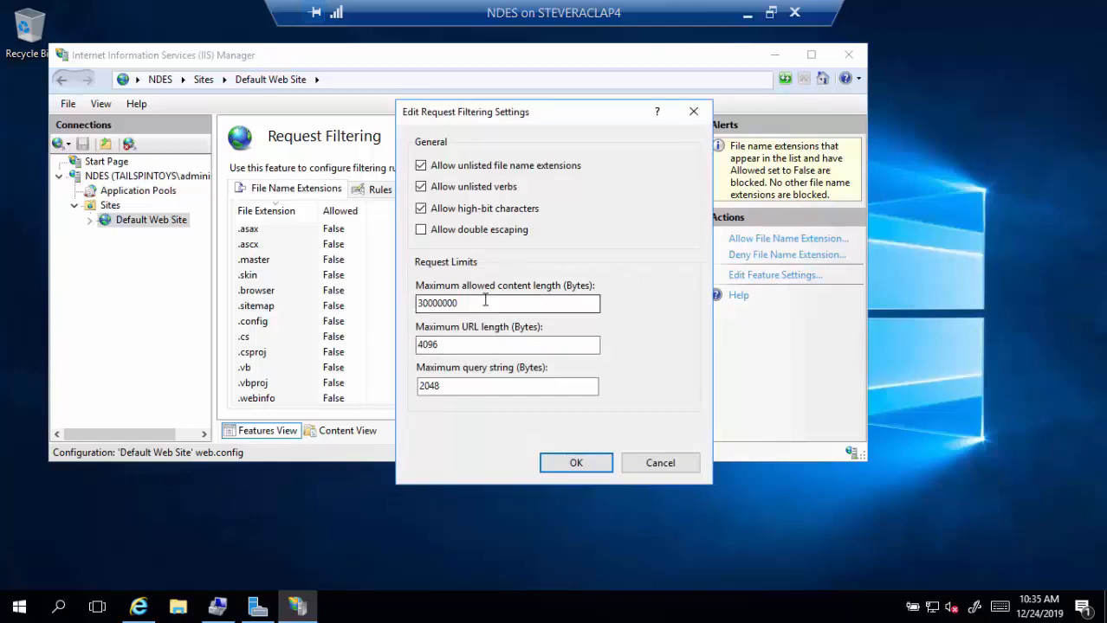
left_click_drag(484, 299, 338, 300)
left_click(466, 346)
left_click_drag(466, 346, 363, 347)
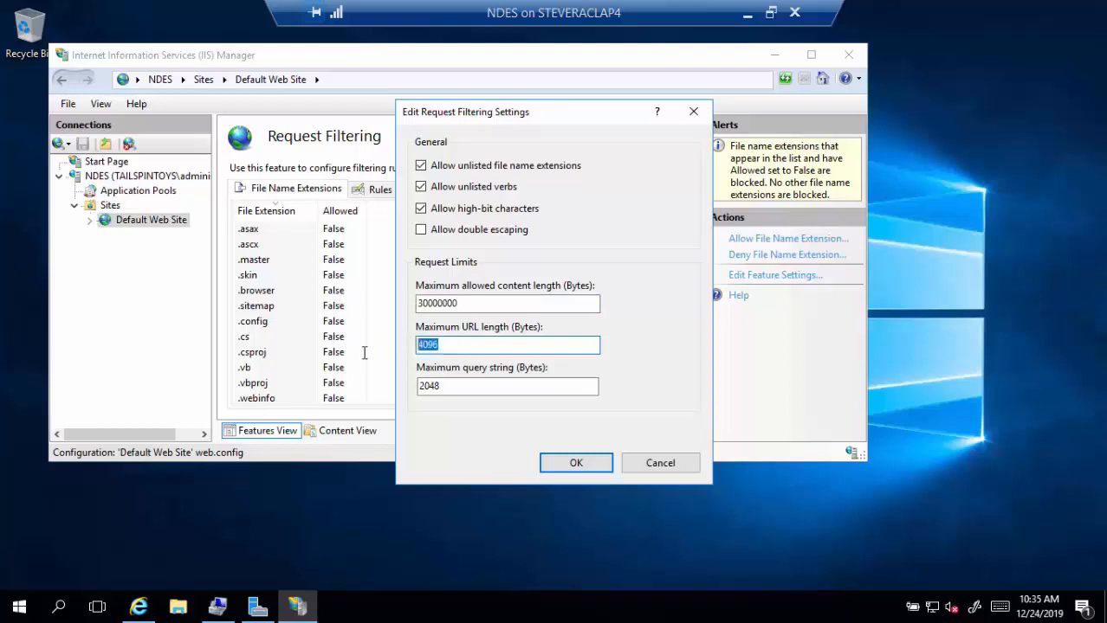
type("65534")
left_click(463, 389)
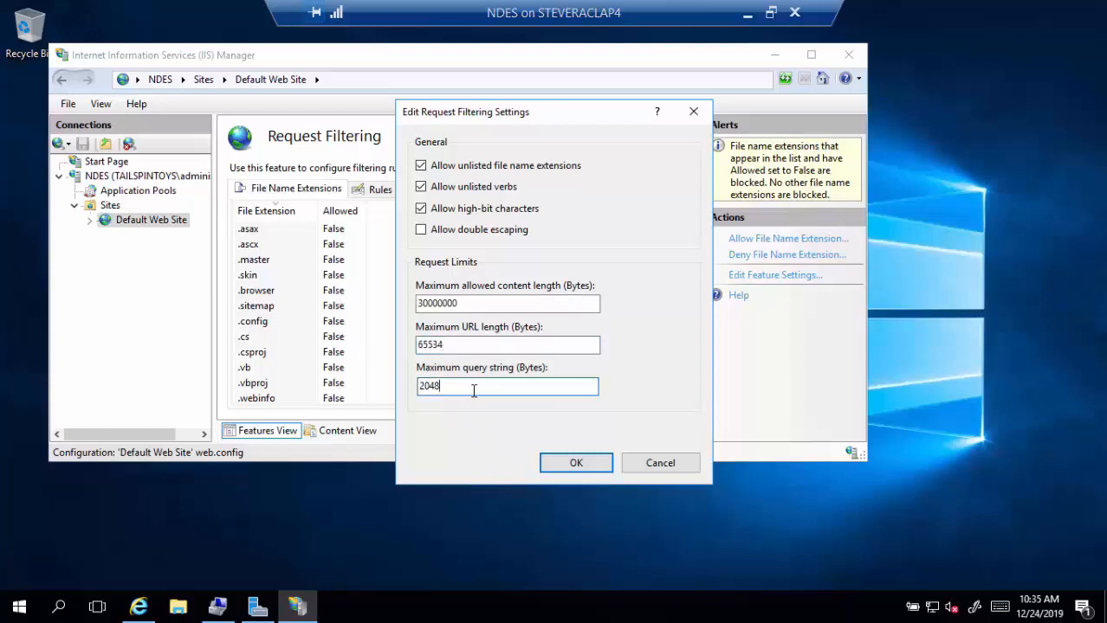
left_click_drag(430, 386, 364, 389)
type("65534")
left_click(568, 464)
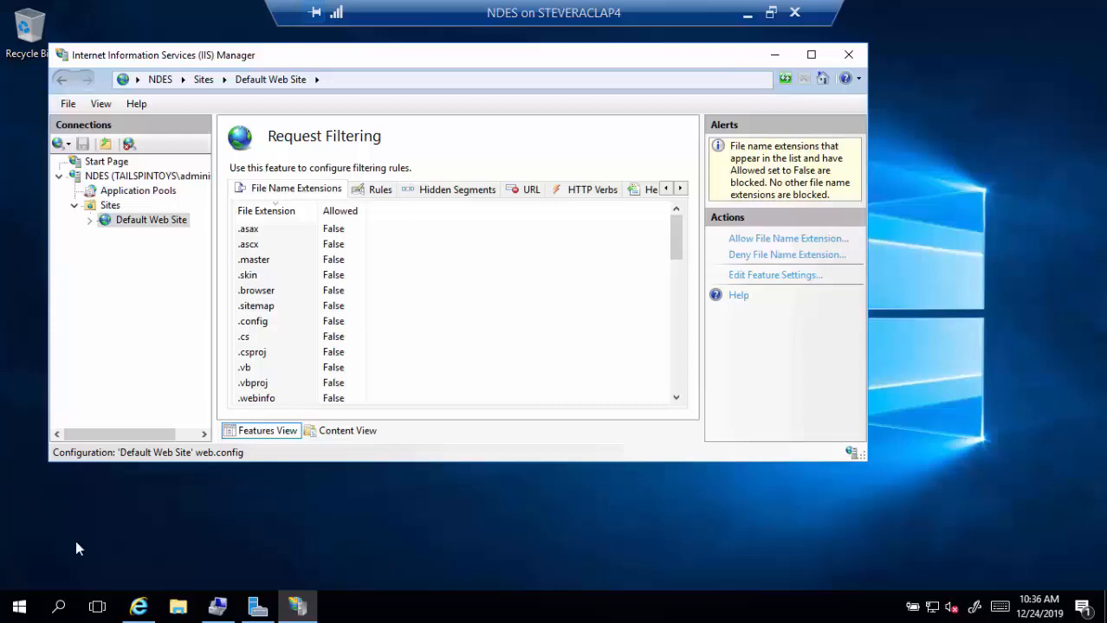
- Restart the NDES server through the Start button's Shut down or sign out menu
right_click(19, 607)
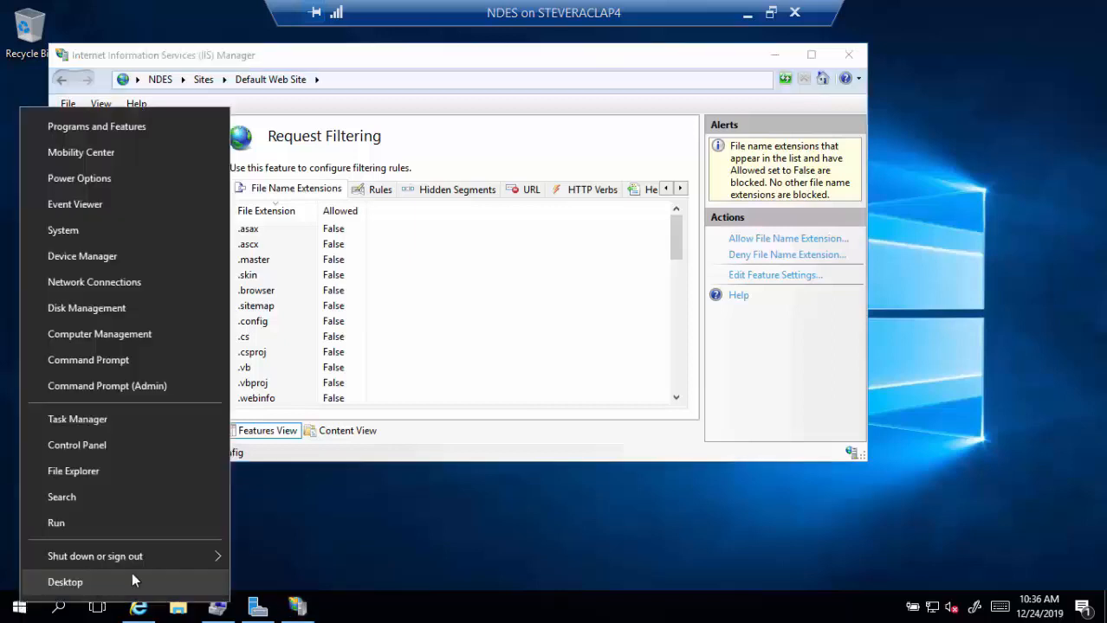
mouse_move(207, 558)
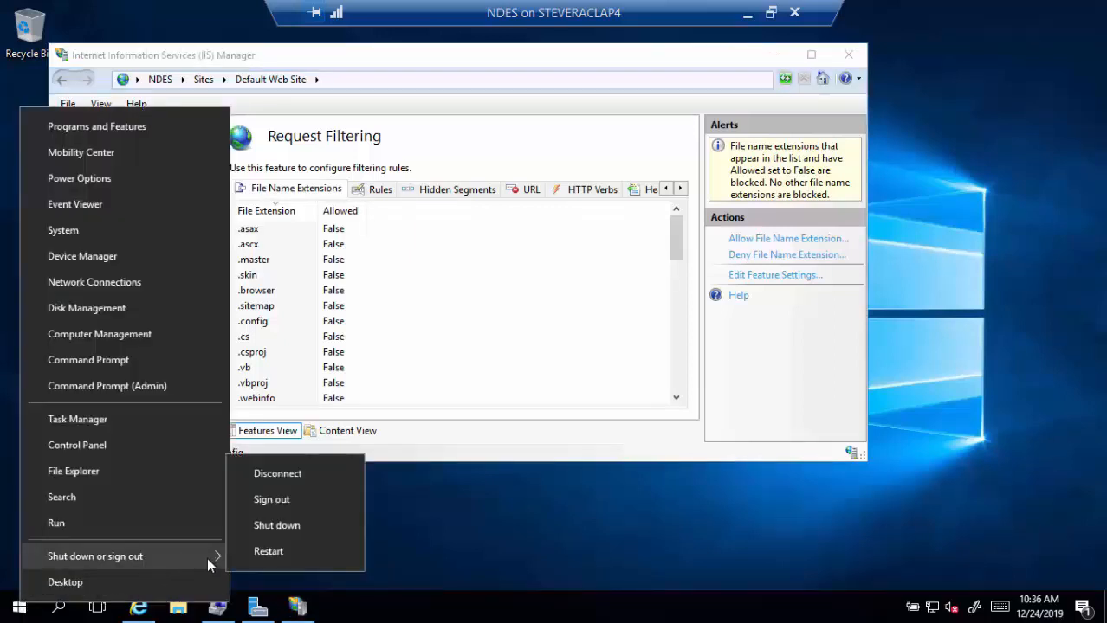
left_click(255, 561)
left_click(269, 571)
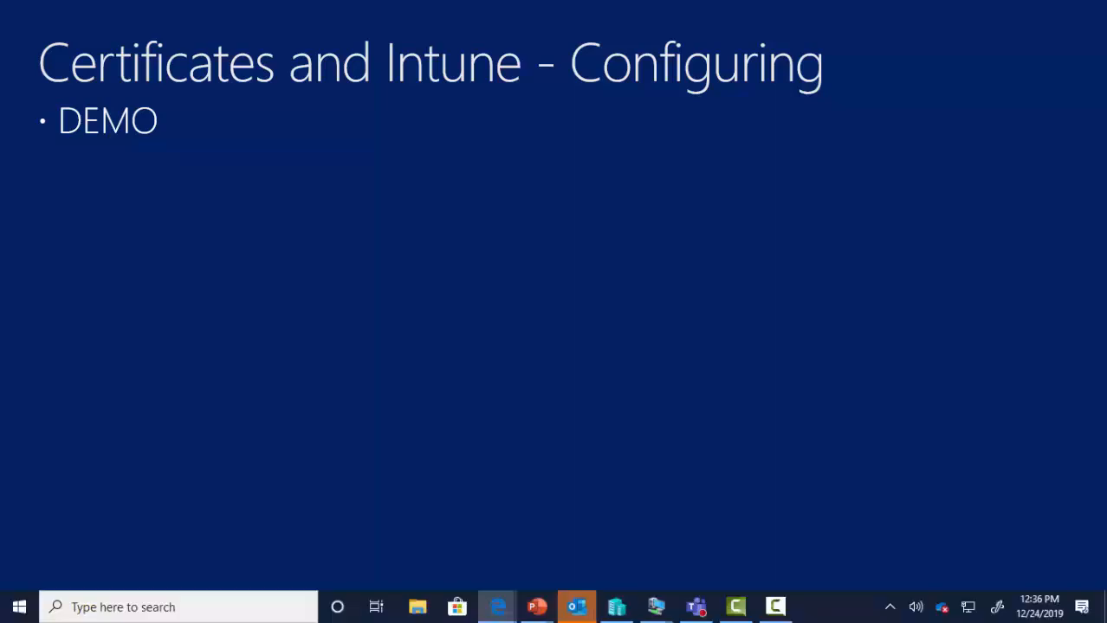
- Load portal.azure.com in the Edge InPrivate window
left_click(498, 607)
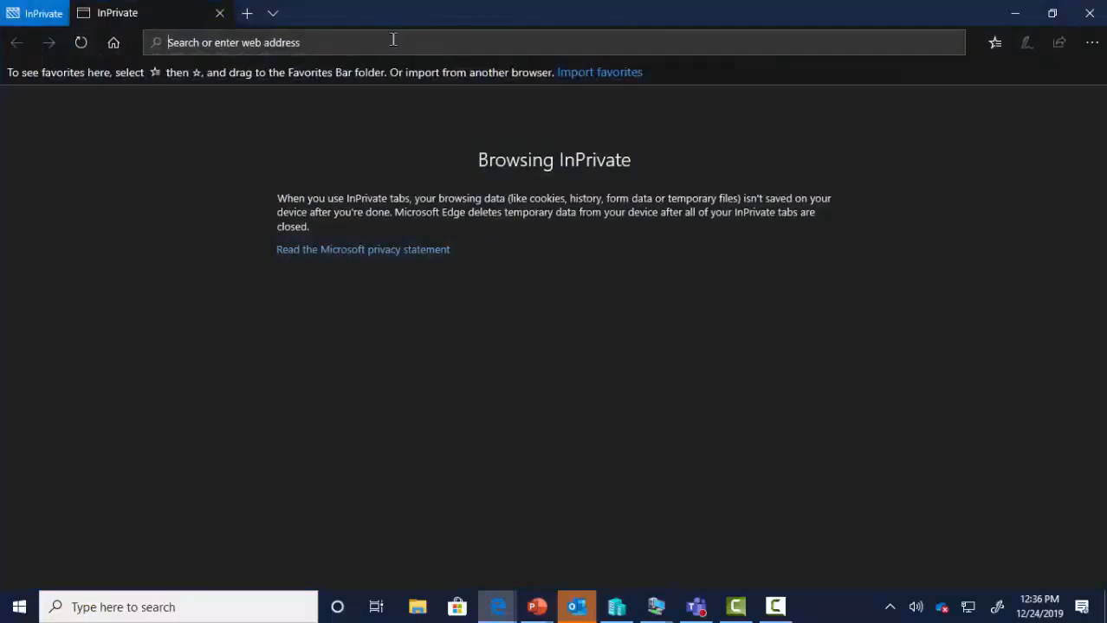
type("devic")
key("BackSpace")
key("BackSpace")
key("BackSpace")
key("BackSpace")
key("BackSpace")
key("BackSpace")
type("portal.")
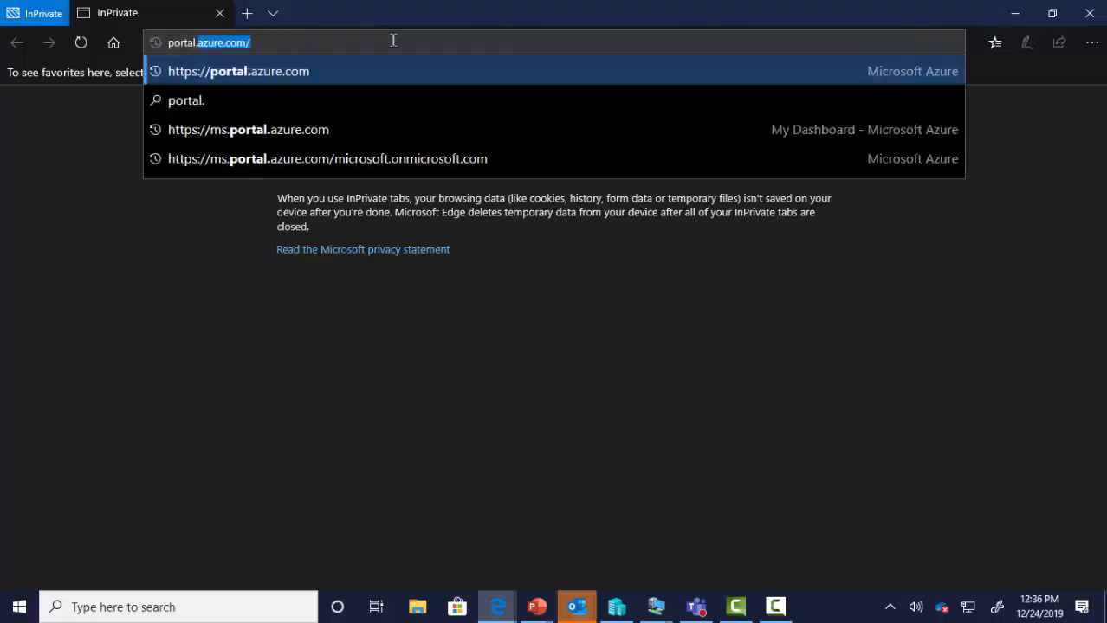
type("azure.com")
key("Return")
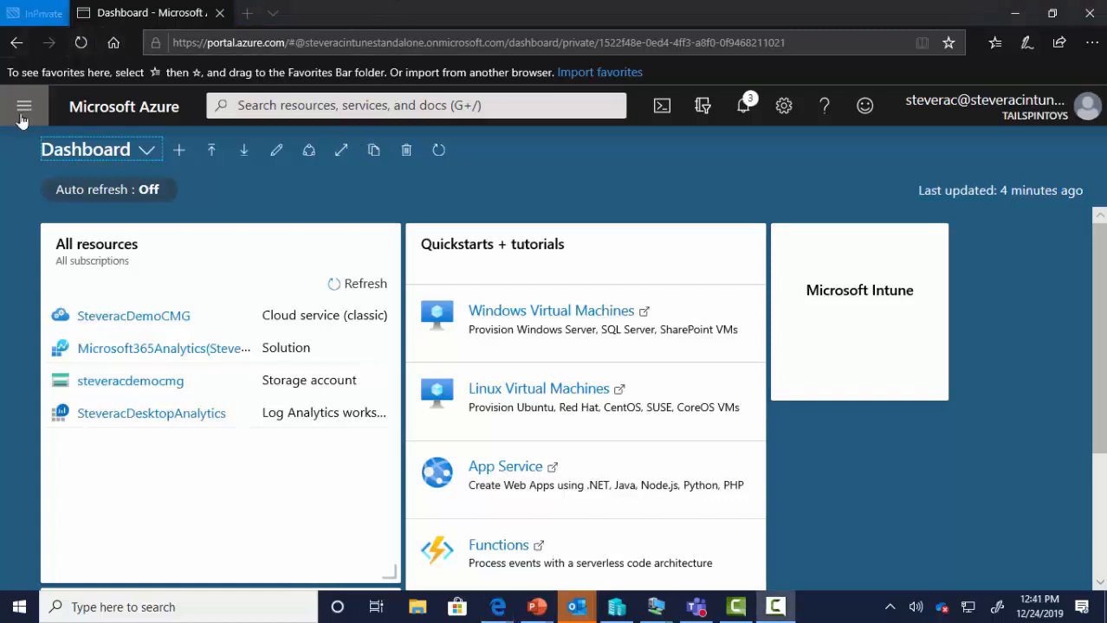
- Open Azure Active Directory's Application proxy page for TailSpinToys
left_click(22, 116)
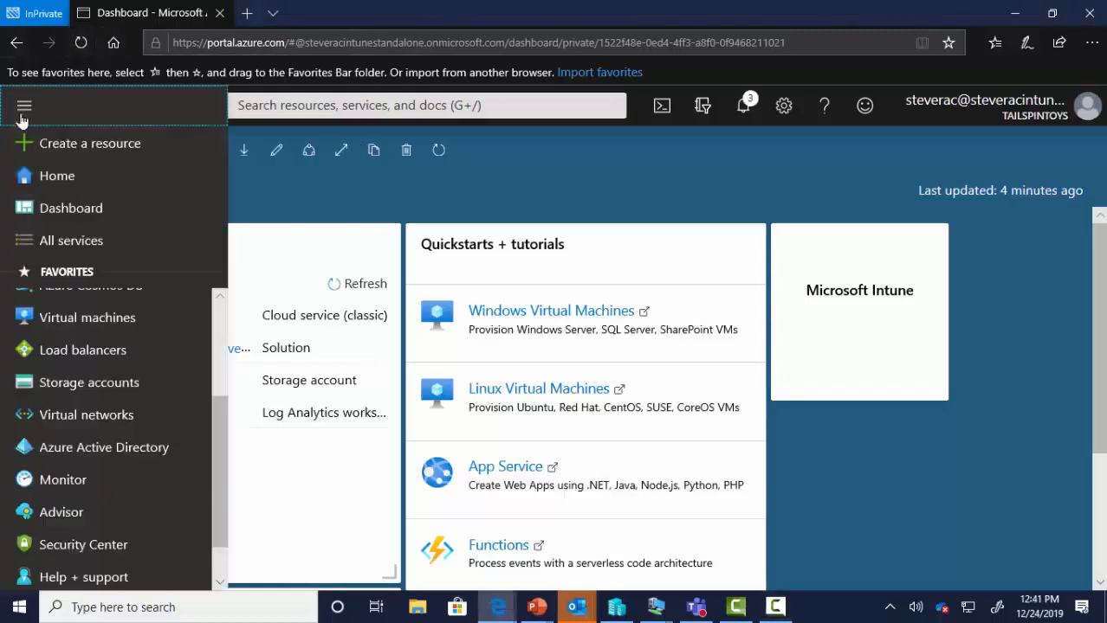
left_click(109, 451)
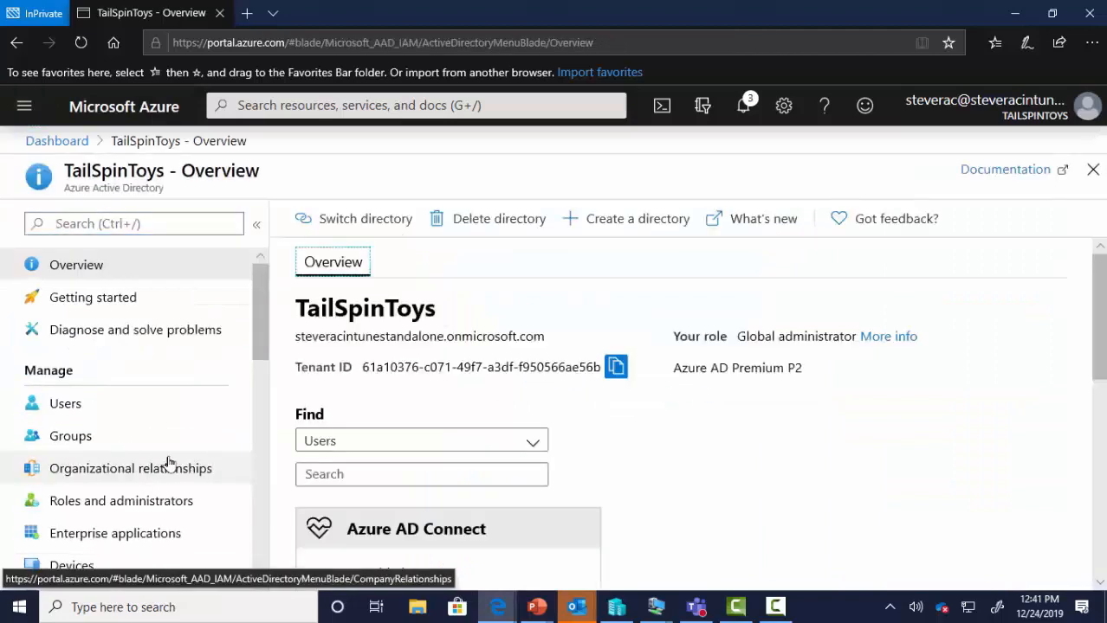
scroll(166, 461, "down", 3)
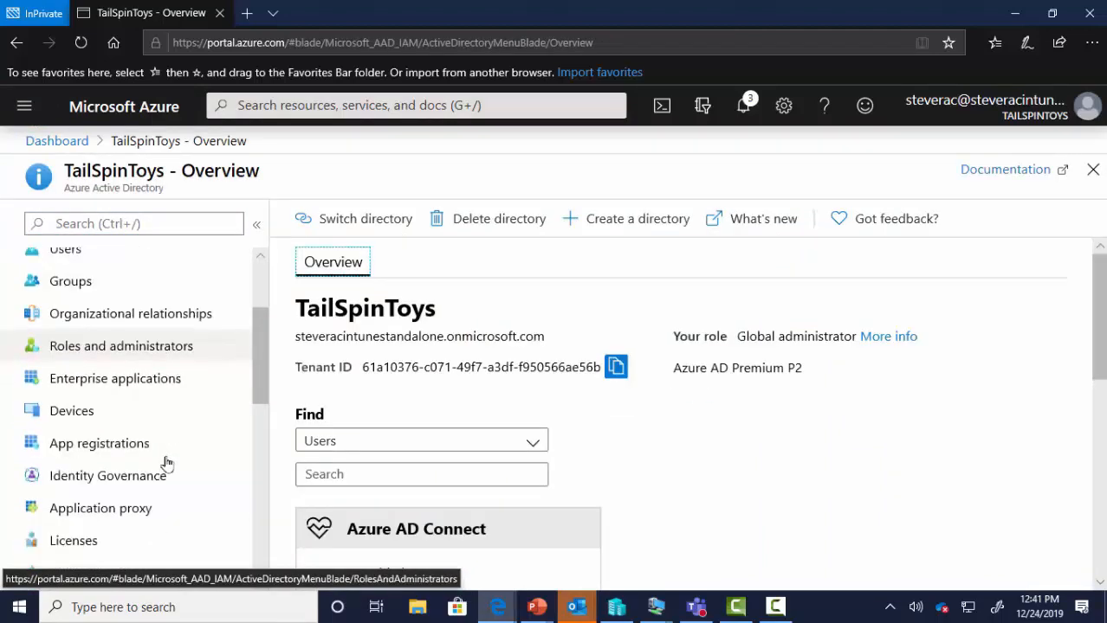
left_click(131, 522)
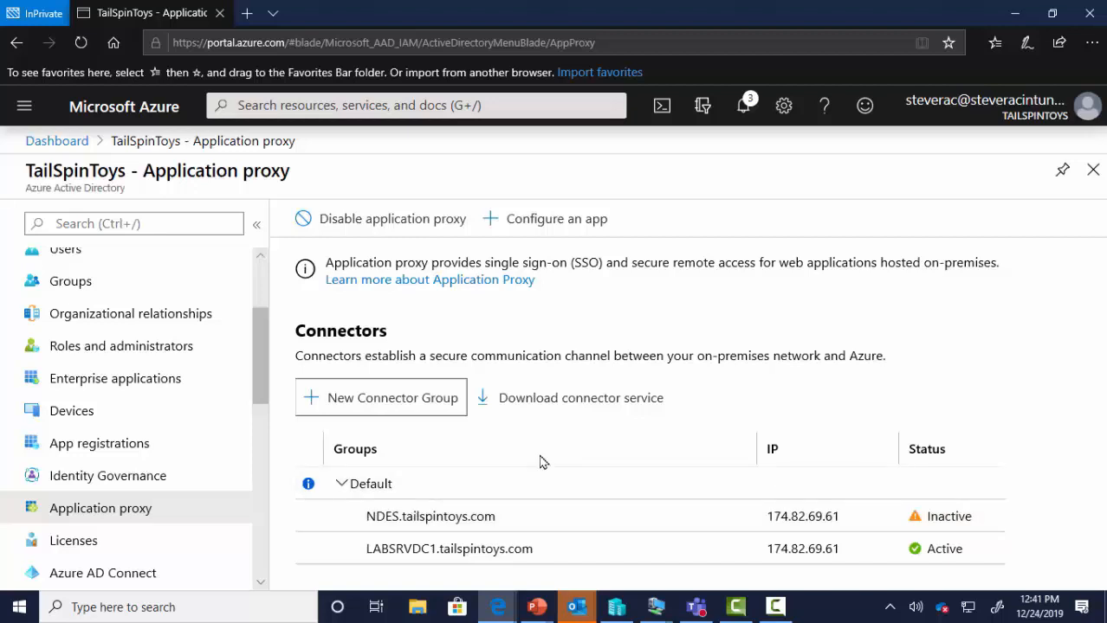
- Accept the terms and save AADApplicationProxyConnectorInstaller.exe to the Desktop
left_click(568, 407)
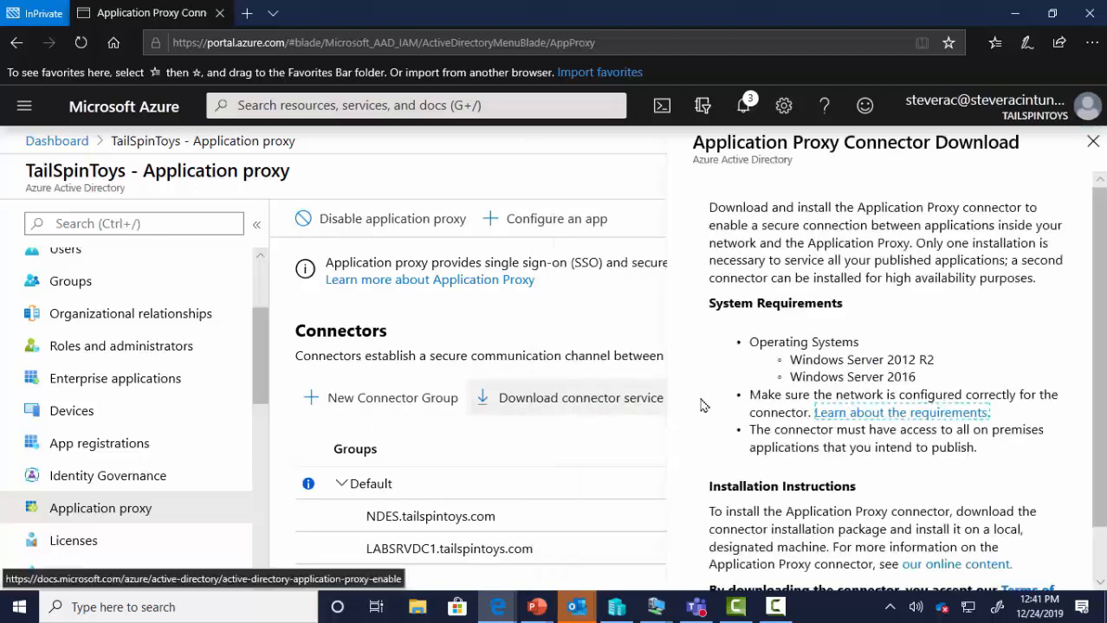
scroll(763, 408, "down", 1)
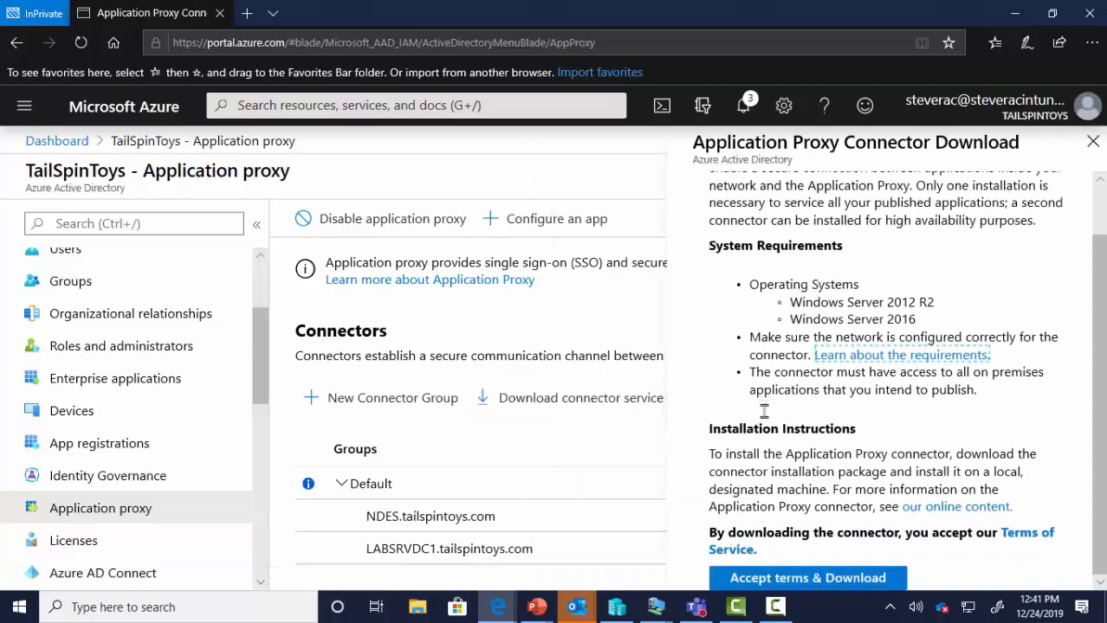
left_click(858, 579)
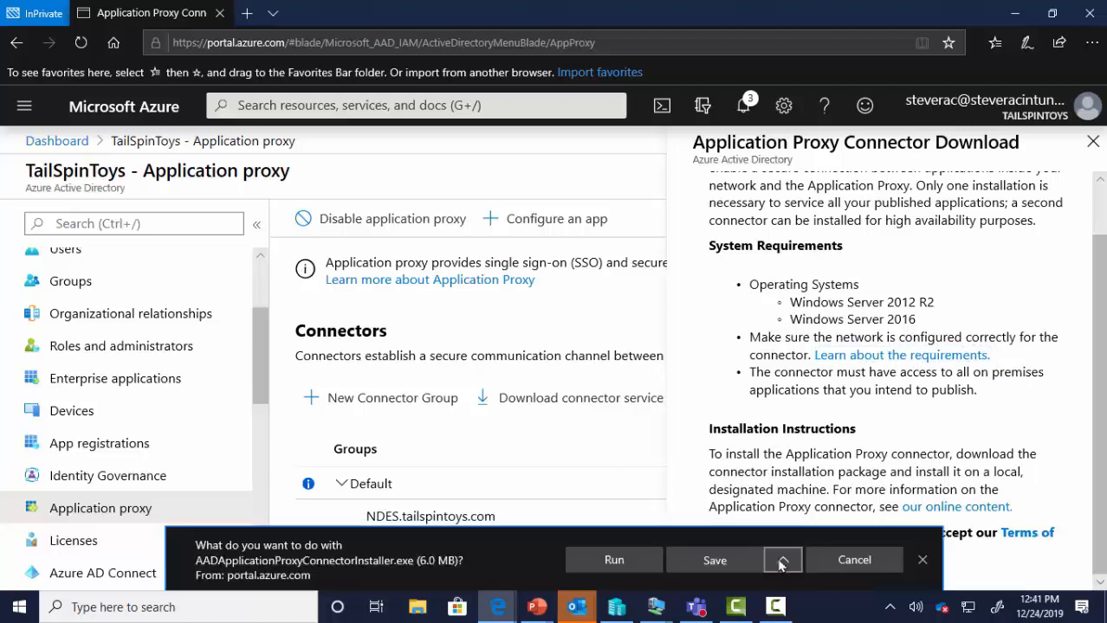
left_click(782, 561)
left_click(730, 534)
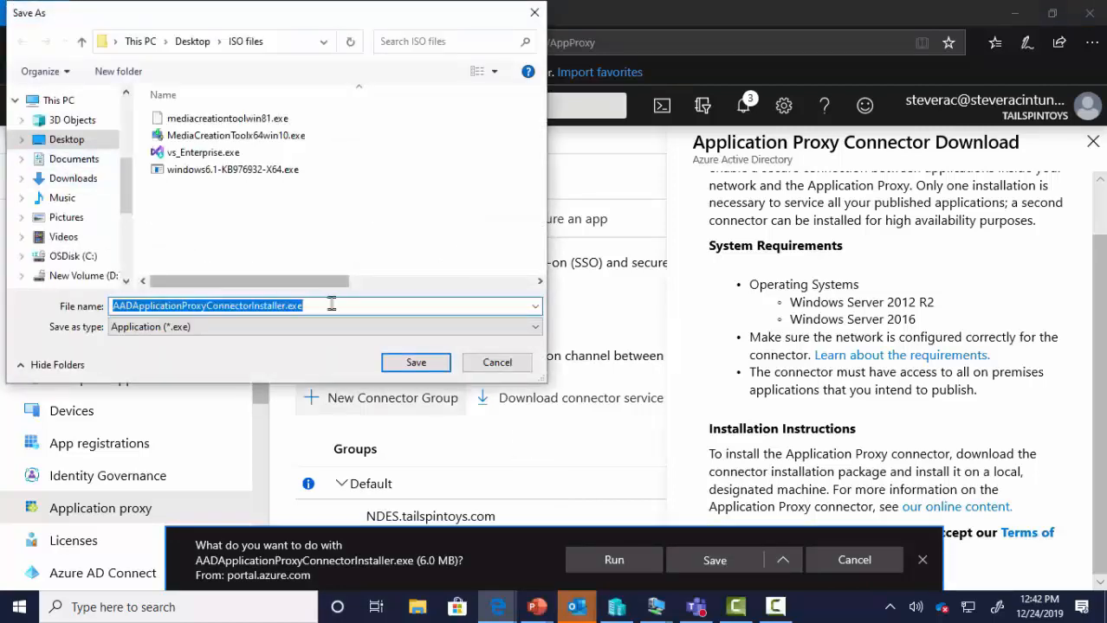
left_click(194, 42)
left_click(416, 362)
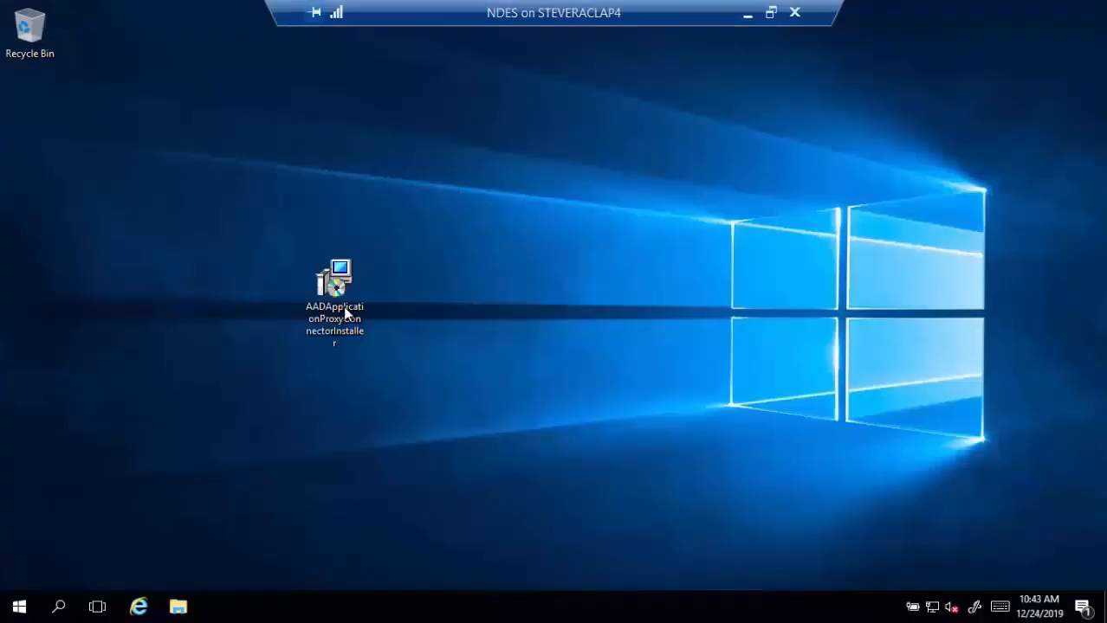
- Run the Application Proxy Connector installer as administrator, accept the license terms, and install
left_click(345, 314)
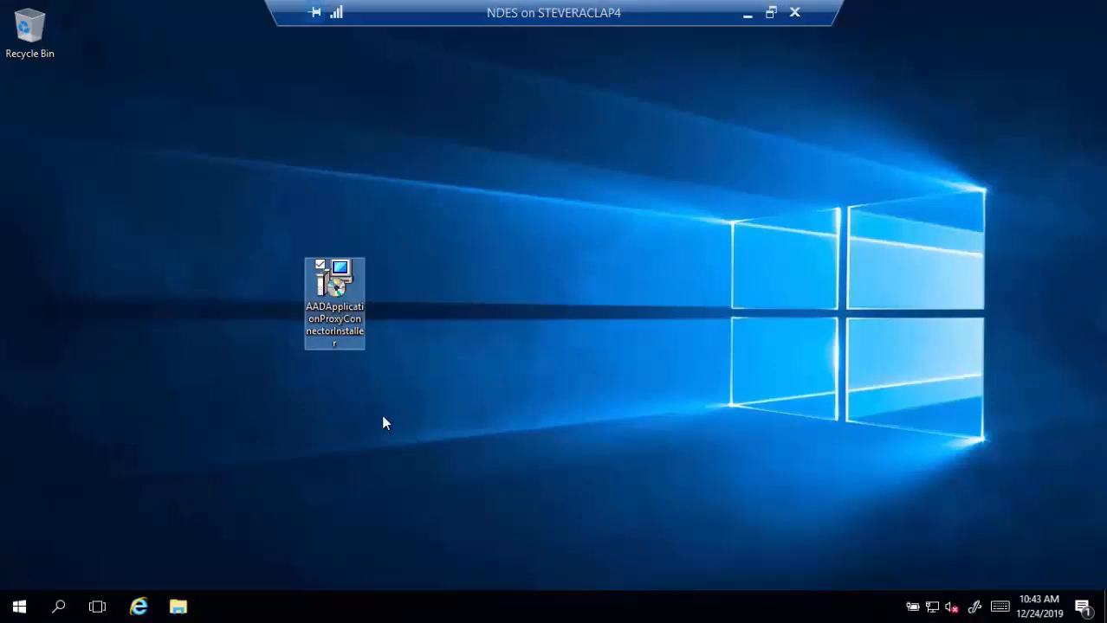
right_click(334, 303)
left_click(259, 319)
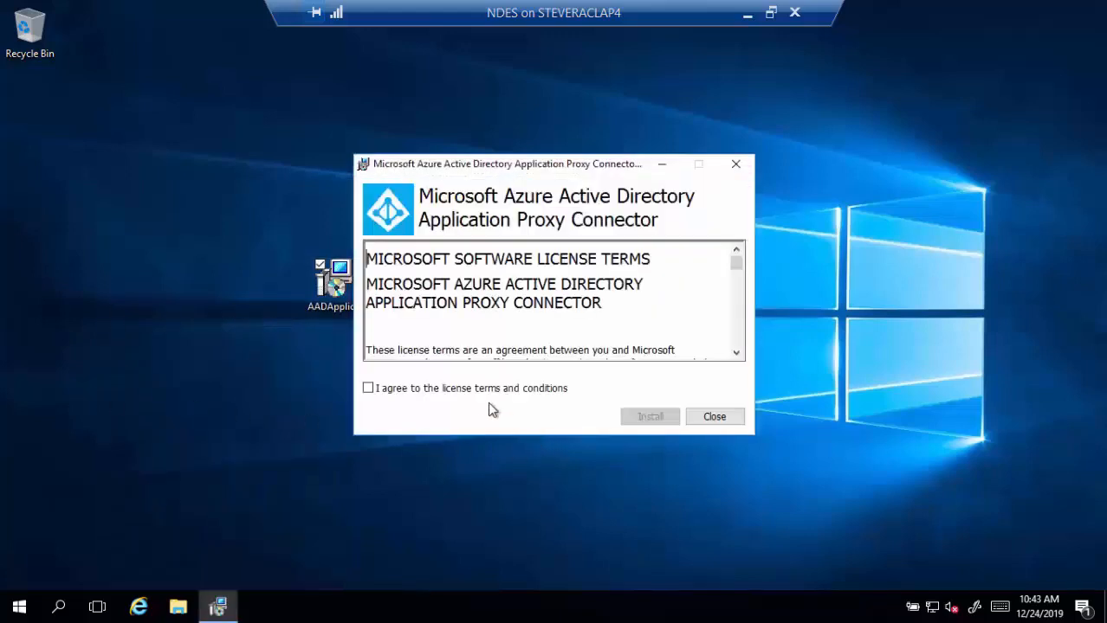
left_click(472, 389)
left_click(624, 418)
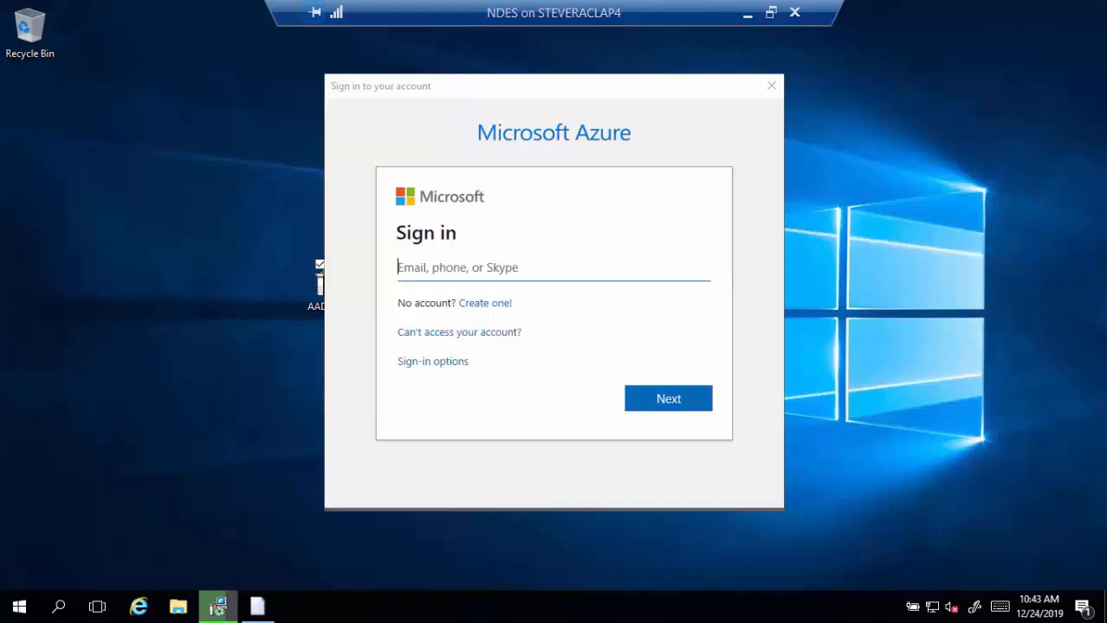
- Sign the connector in with the tenant admin account and its password, then close the finished setup
left_click(432, 266)
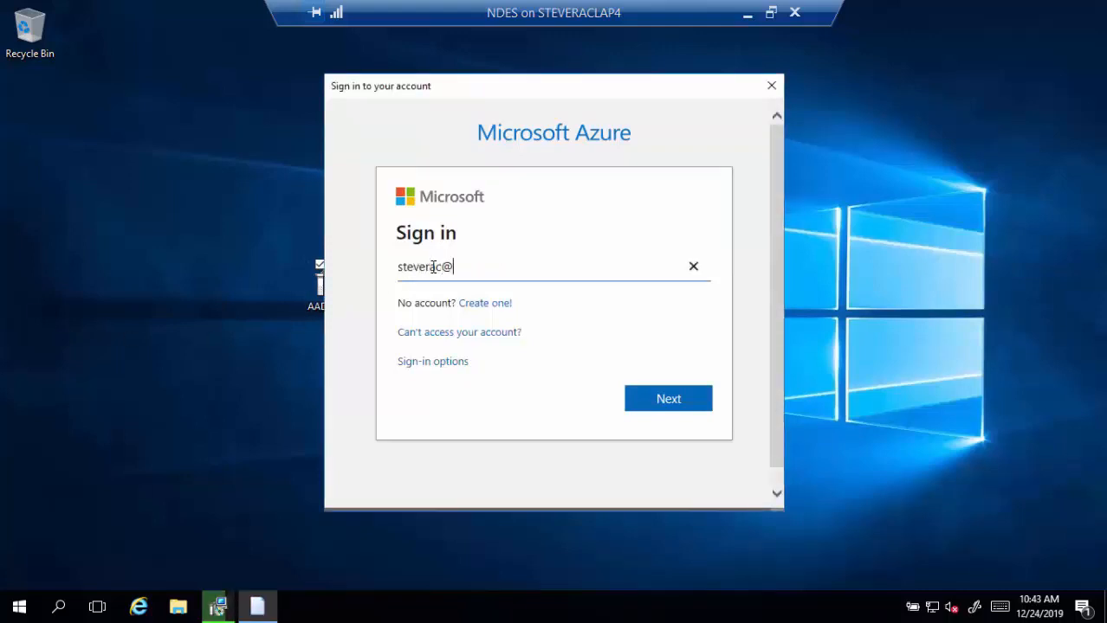
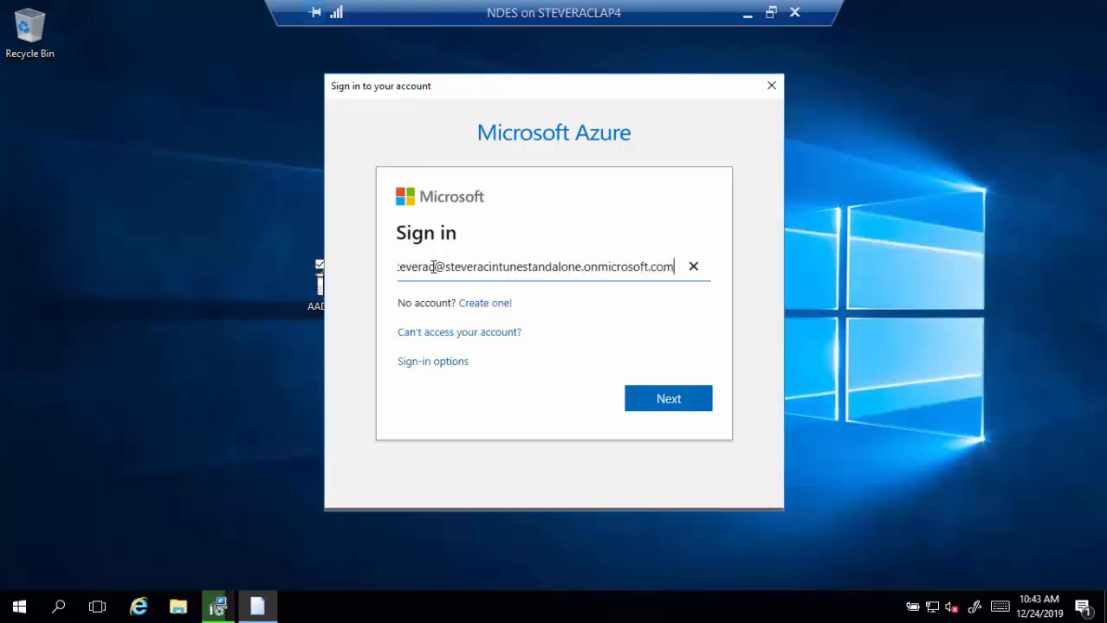
key("Return")
type("••••••••••••")
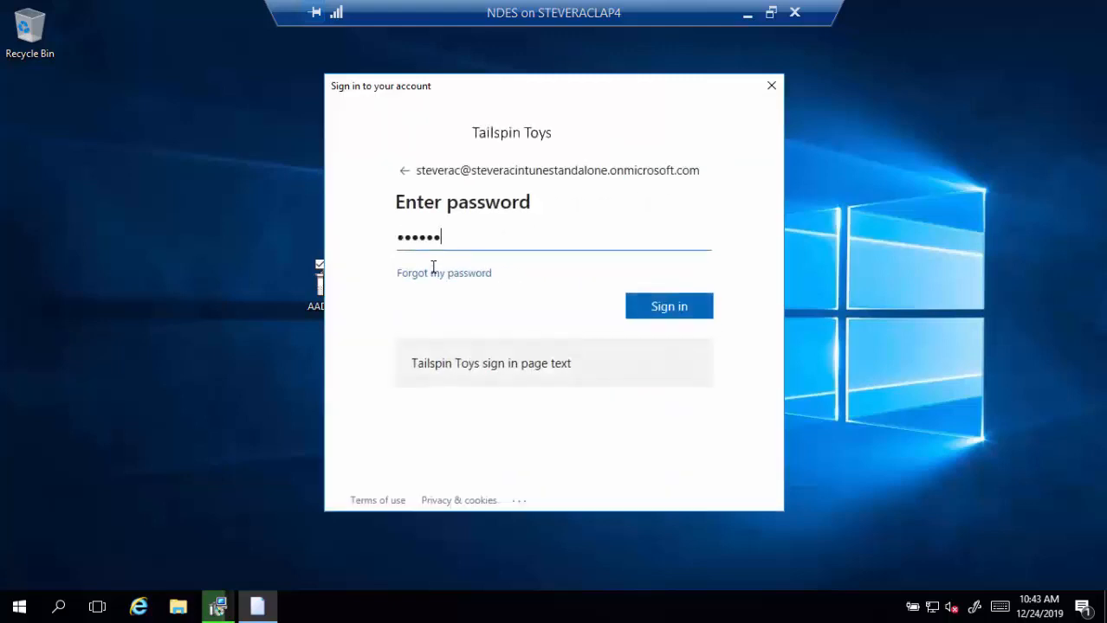
key("Return")
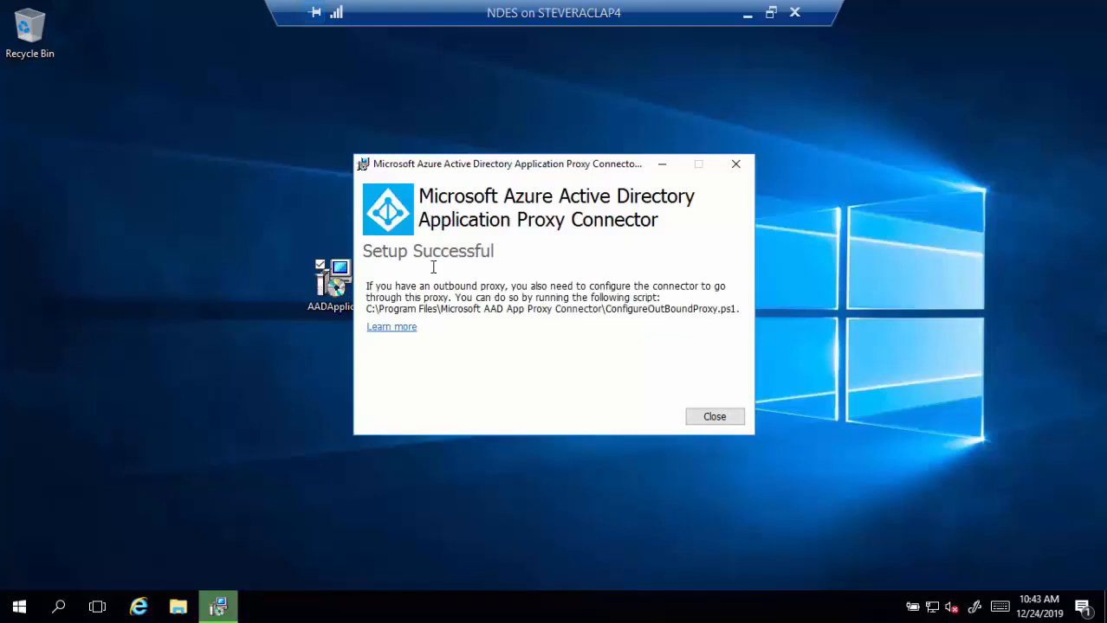
left_click(732, 417)
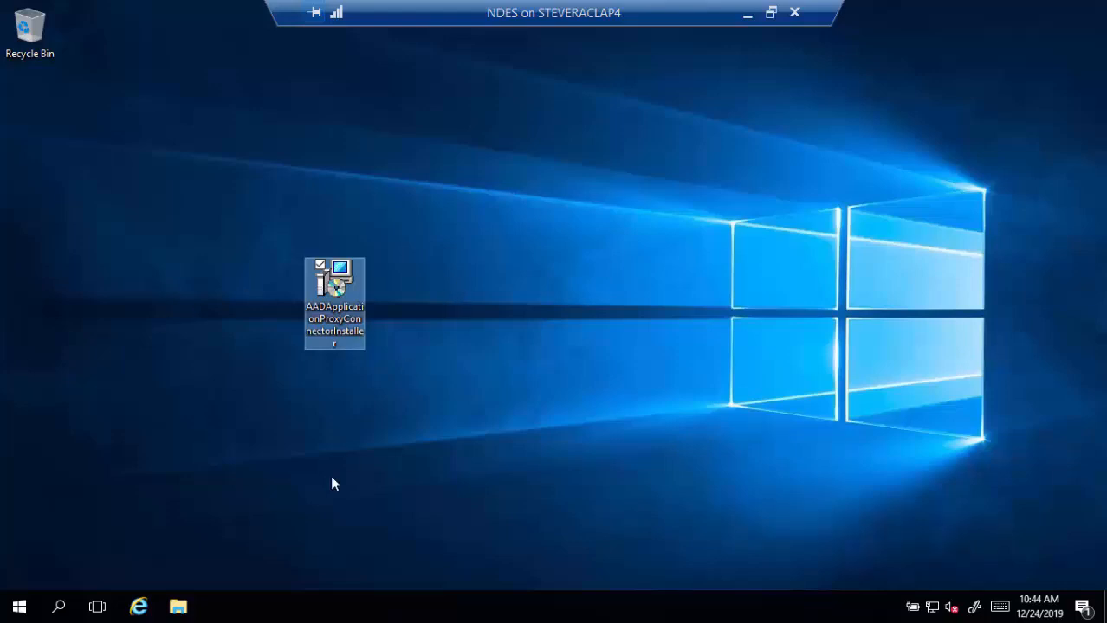
- Browse to portal.azure.com in Internet Explorer and continue past the protected mode notice
left_click(140, 607)
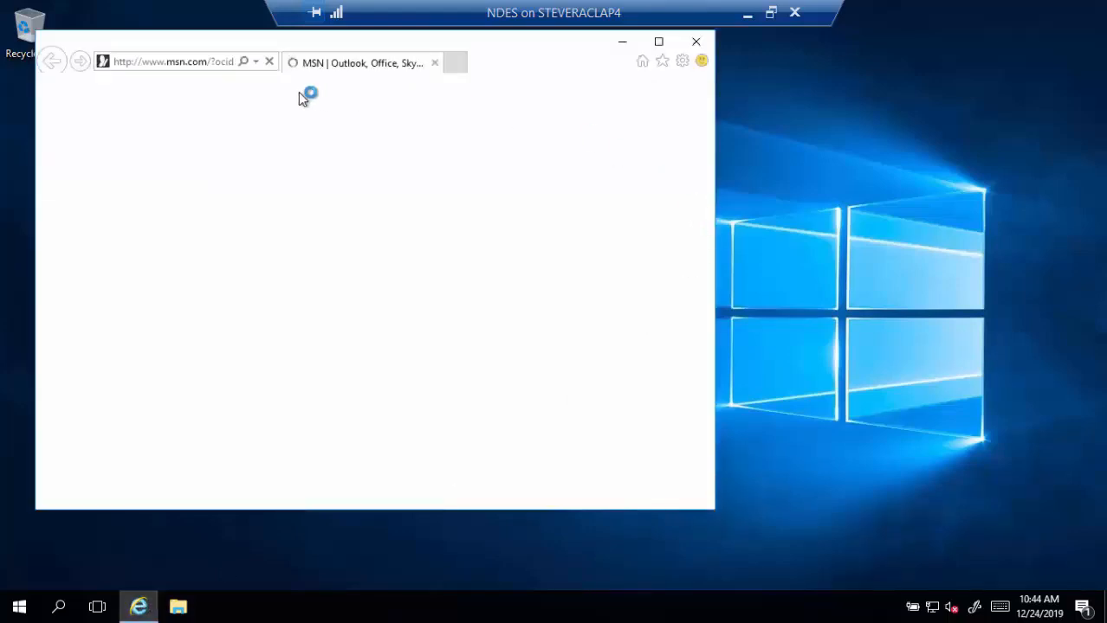
left_click(206, 67)
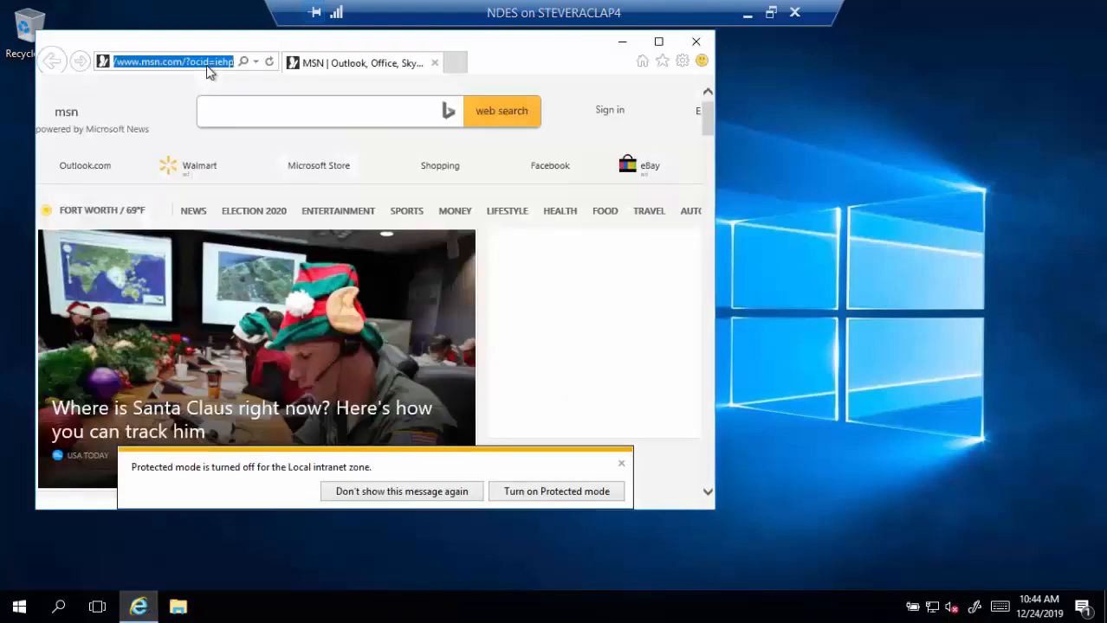
type("portal.azur")
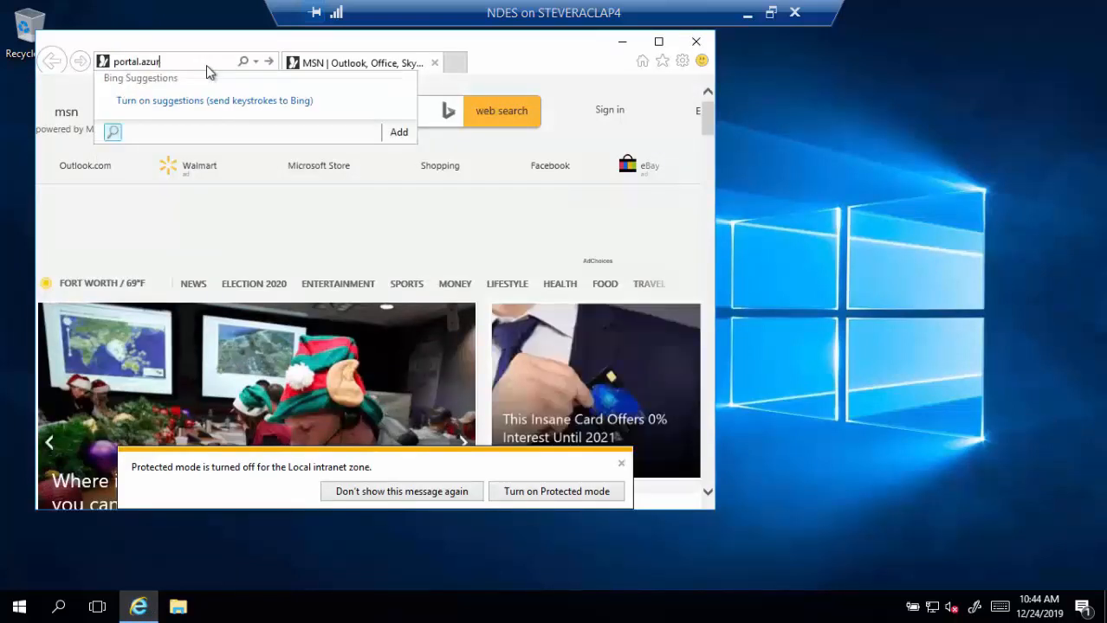
type("e.com")
key("Return")
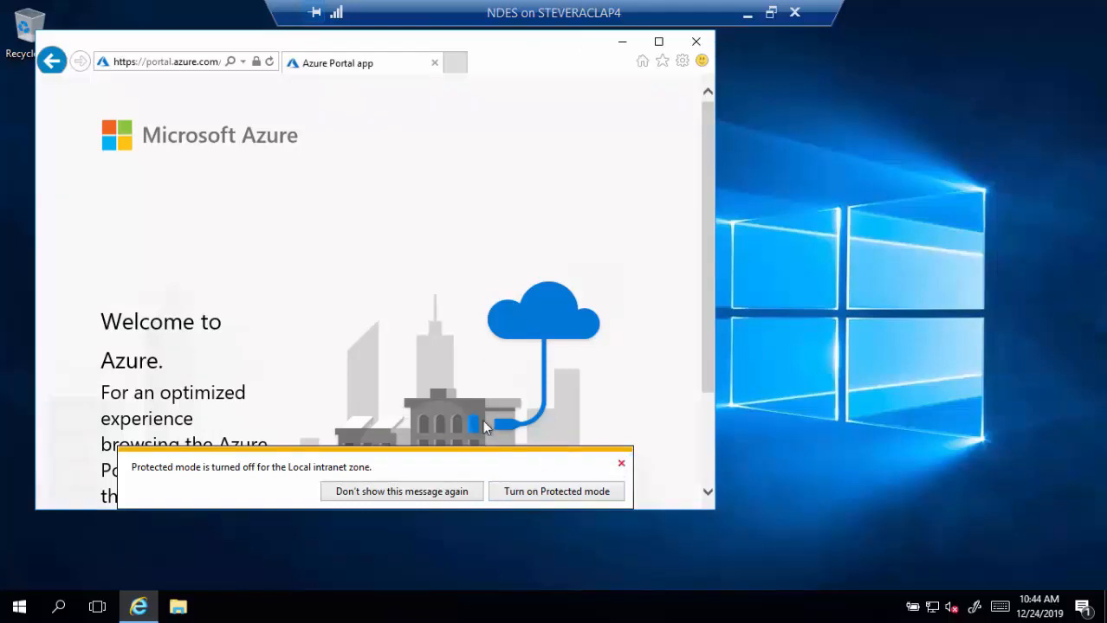
left_click(622, 465)
scroll(623, 472, "down", 3)
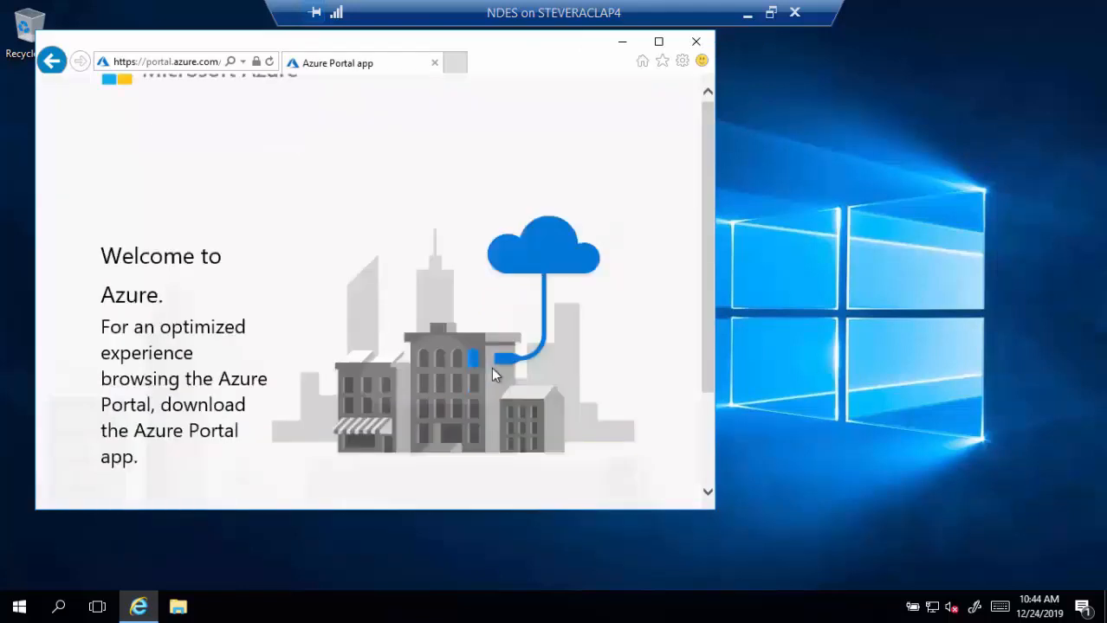
left_click(359, 485)
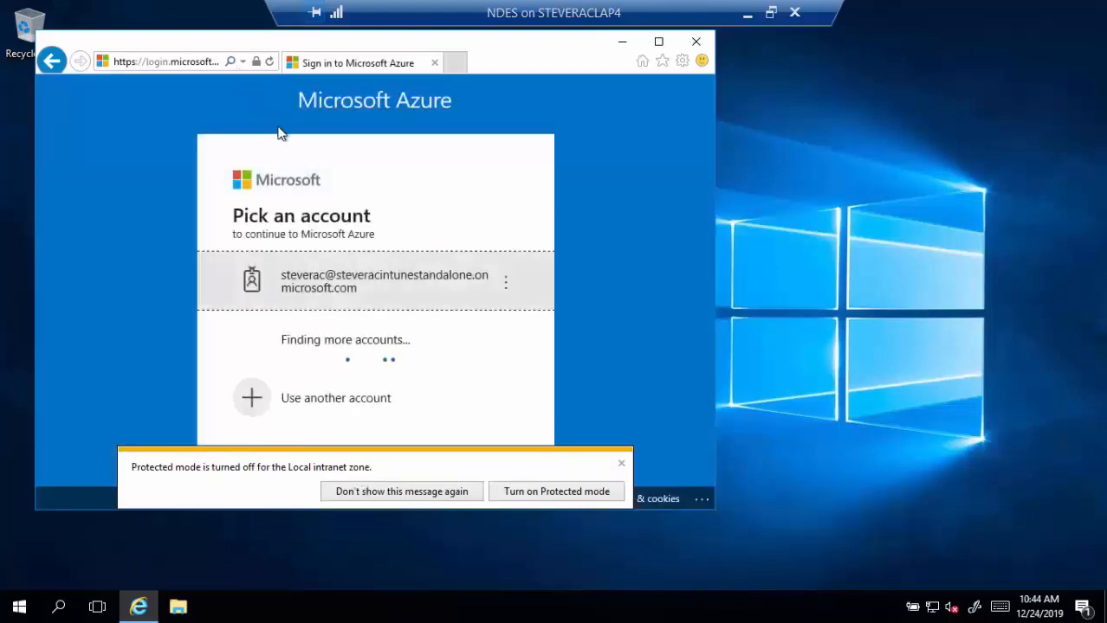
- Sign in with the existing admin account and its password, staying signed in and dismissing notices
left_click(372, 285)
type("P")
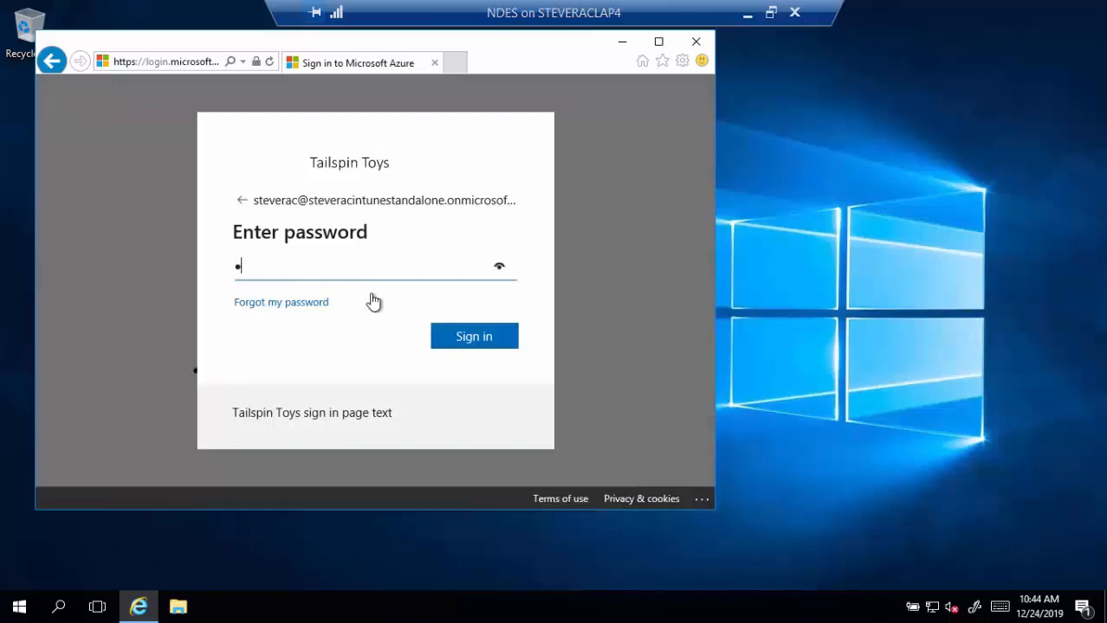
type("**********")
key("Return")
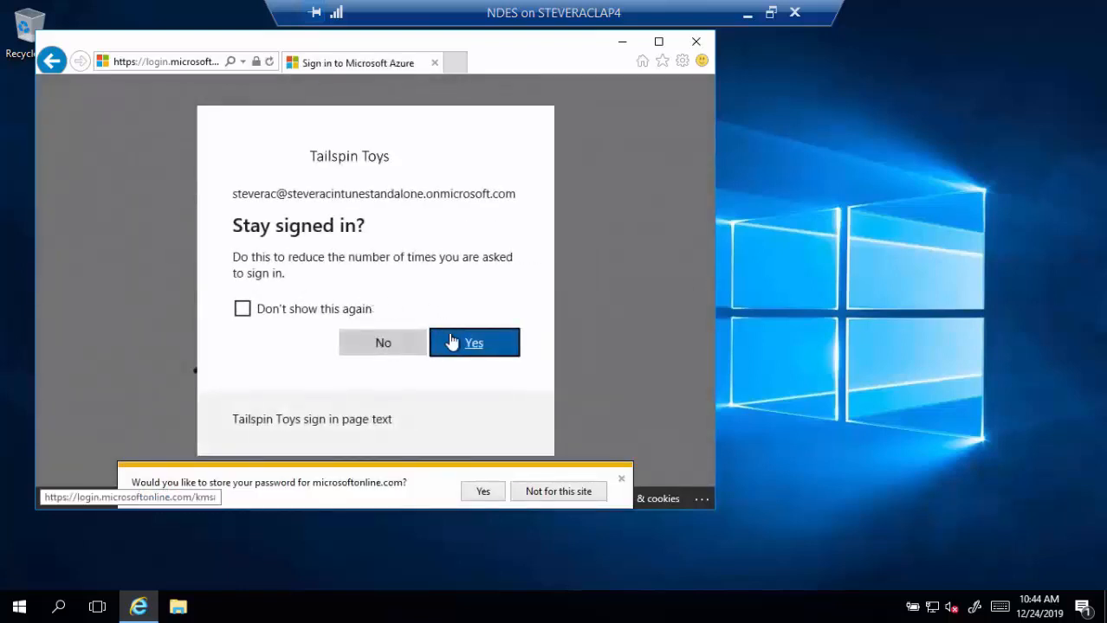
left_click(451, 343)
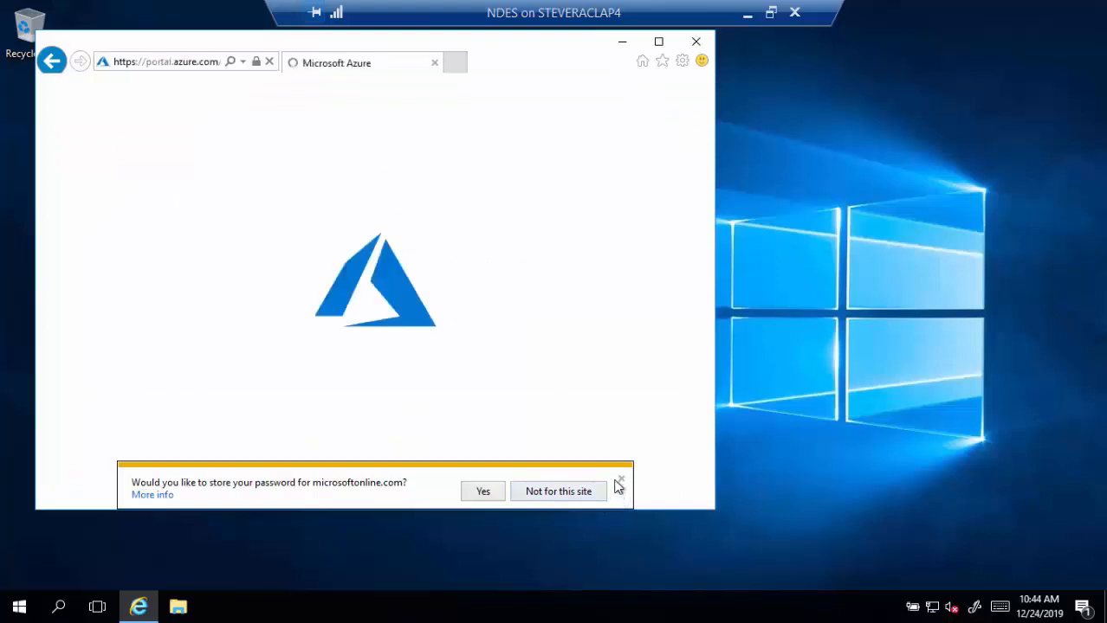
left_click(622, 483)
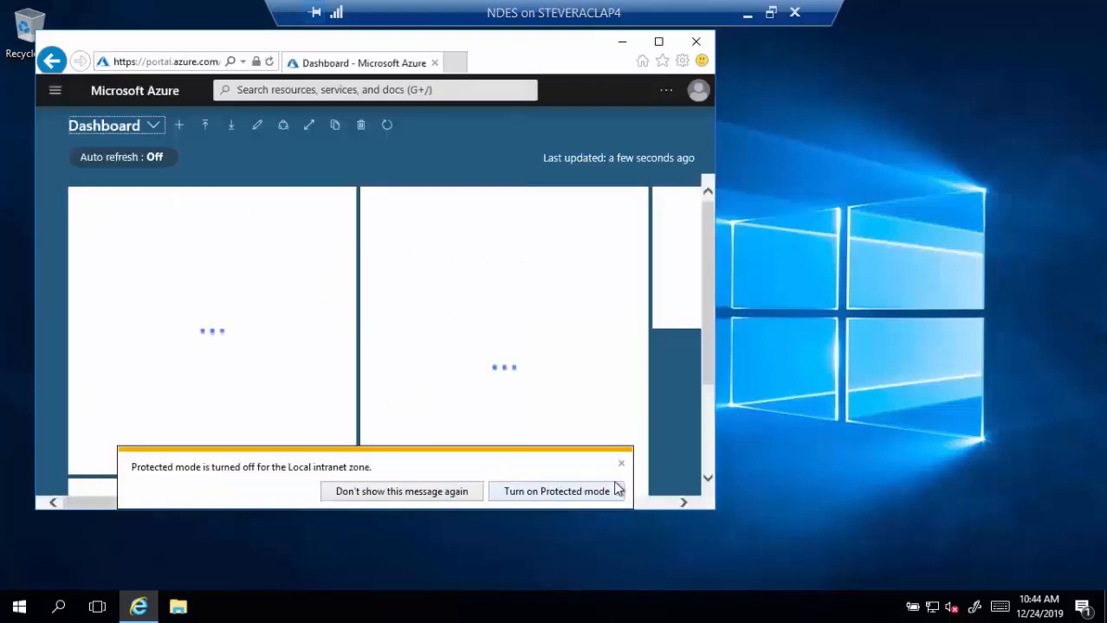
left_click(622, 467)
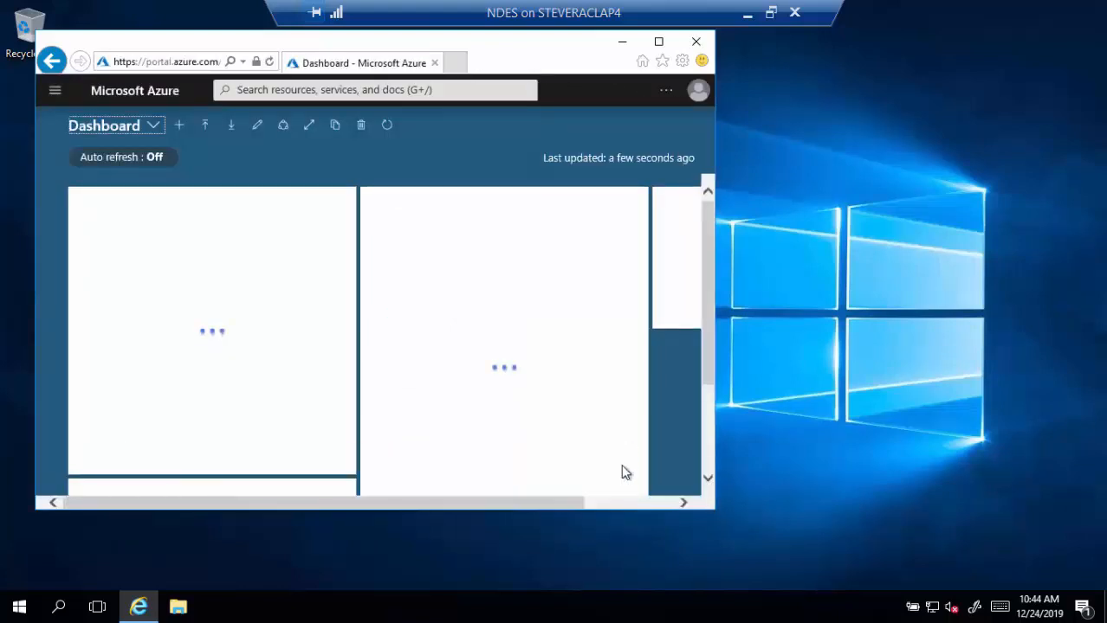
- Check the Application proxy connectors under Azure Active Directory, then open Enterprise applications maximized
left_click(54, 91)
scroll(126, 364, "down", 3)
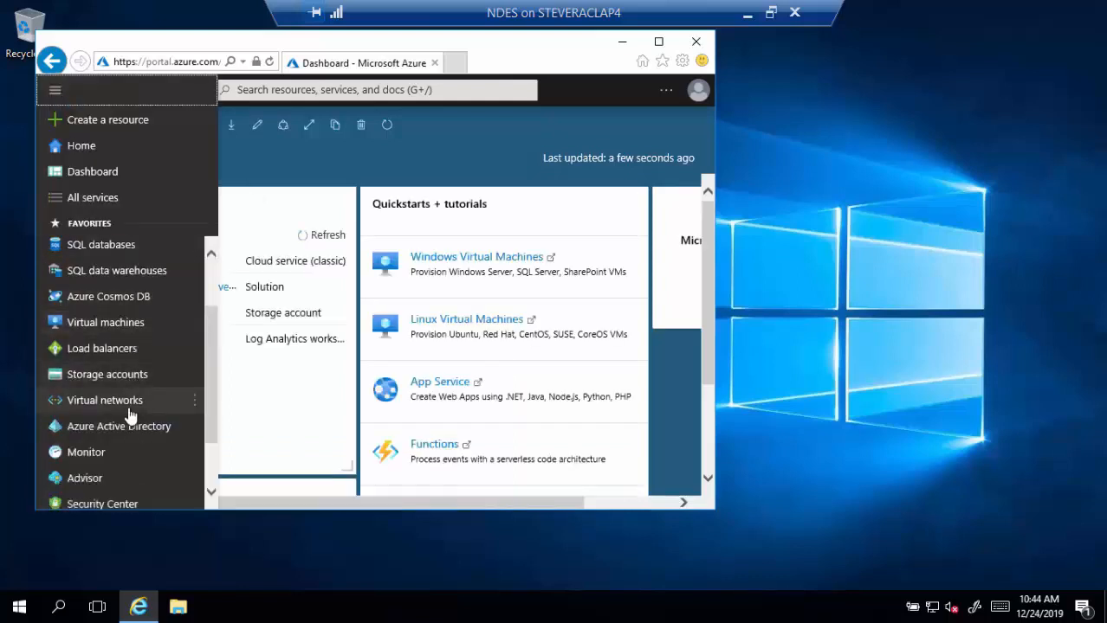
left_click(128, 435)
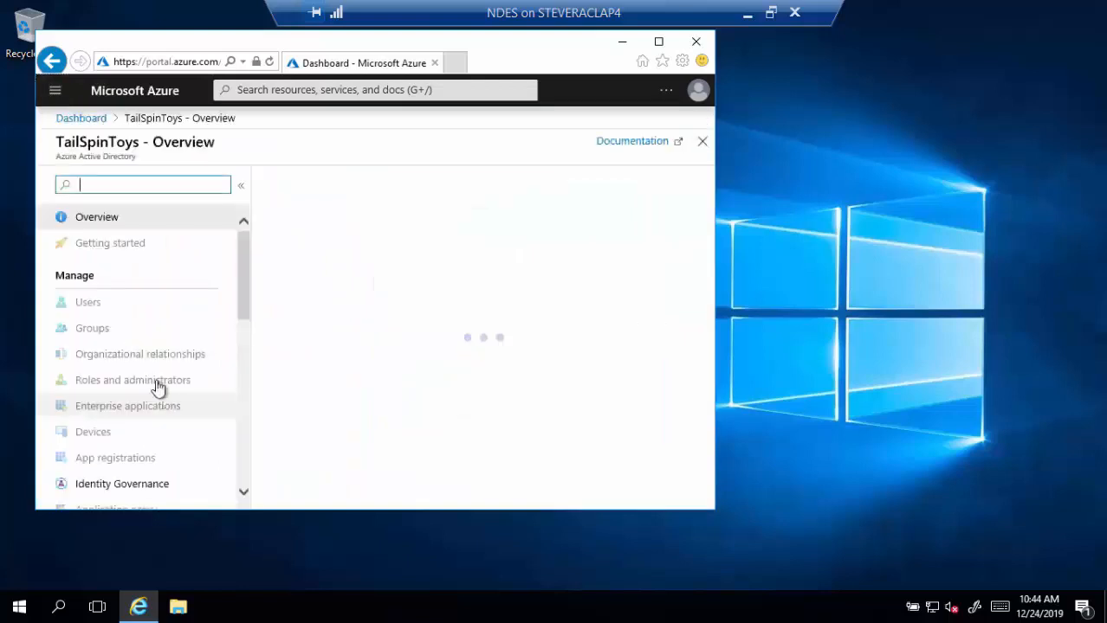
scroll(158, 383, "down", 2)
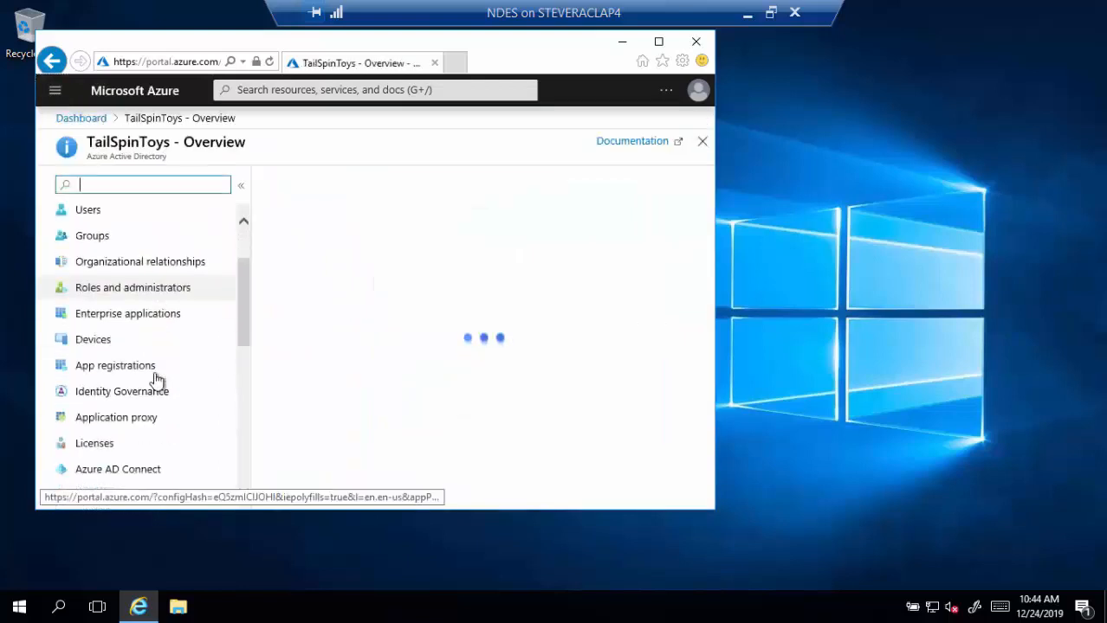
left_click(138, 418)
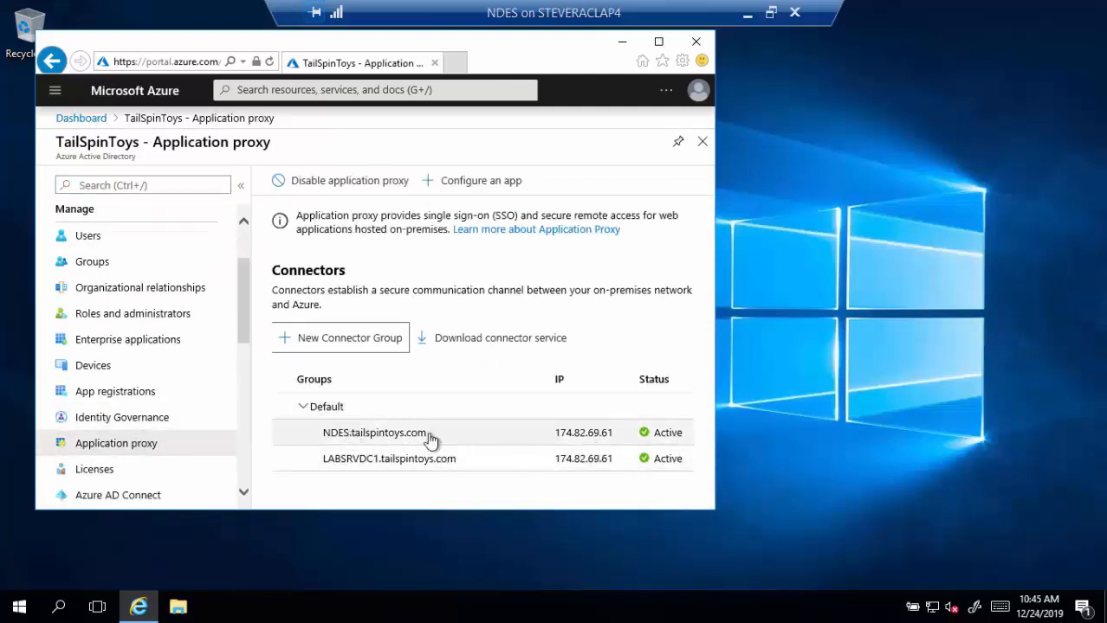
left_click(133, 347)
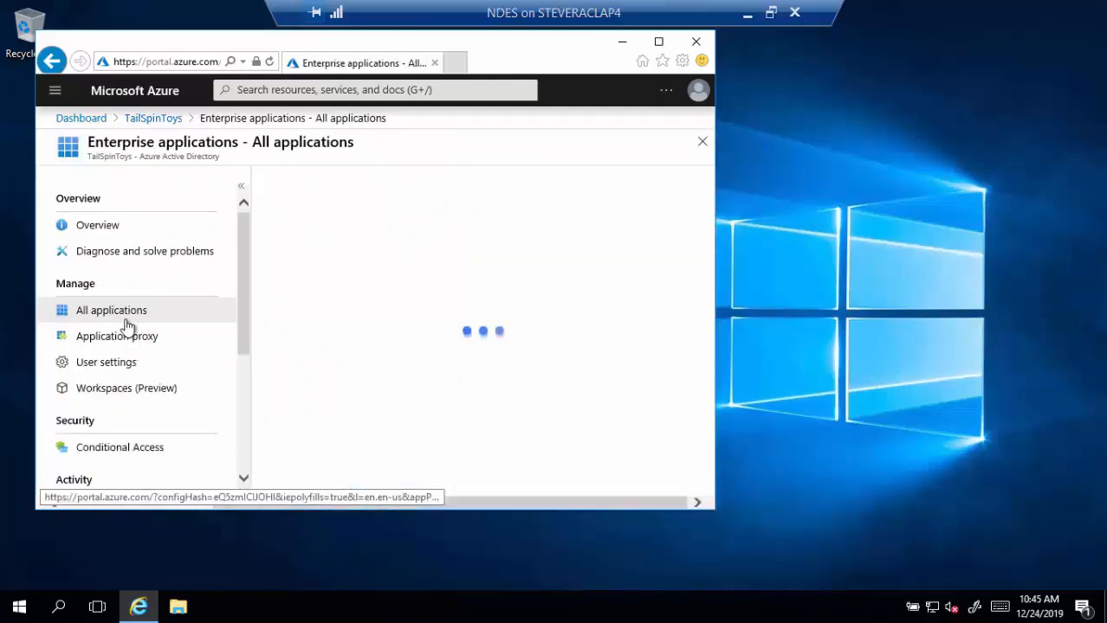
double_click(209, 43)
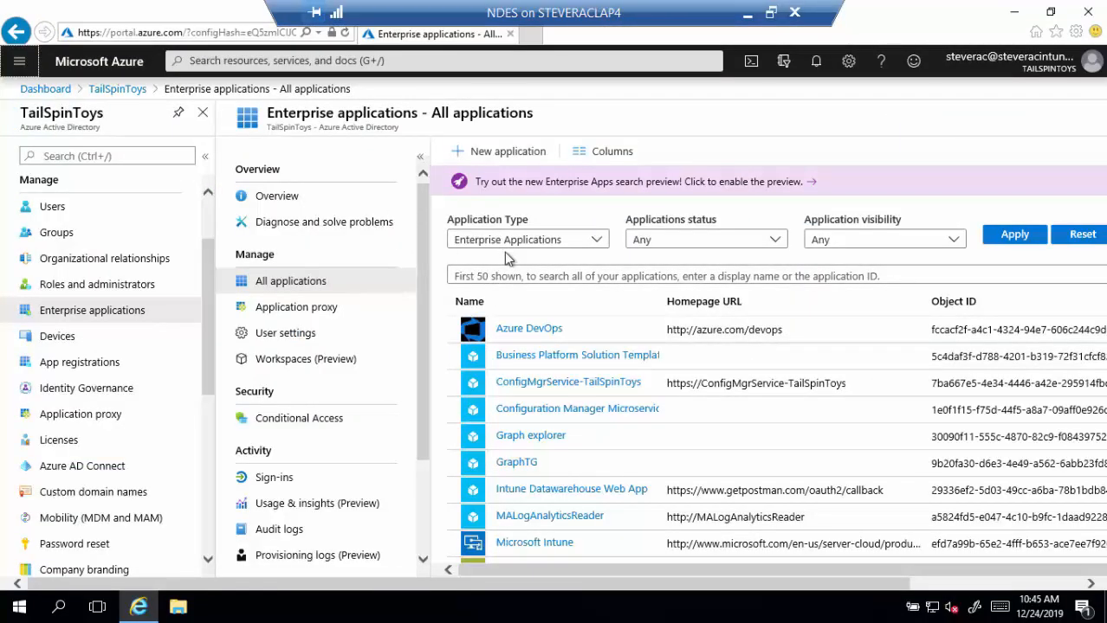
left_click(508, 154)
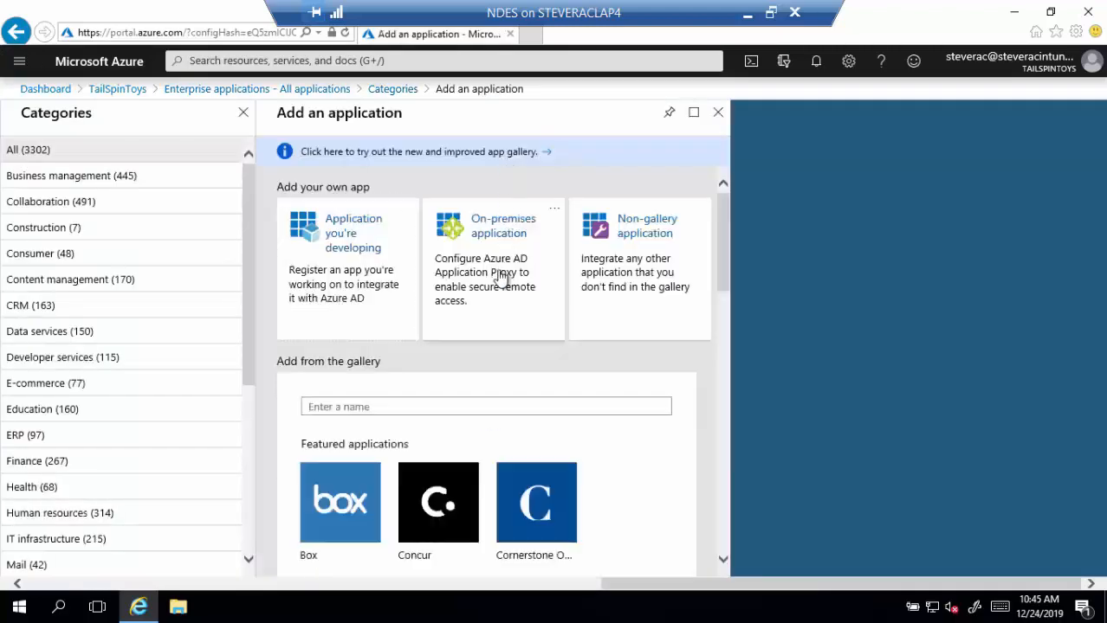
left_click(500, 277)
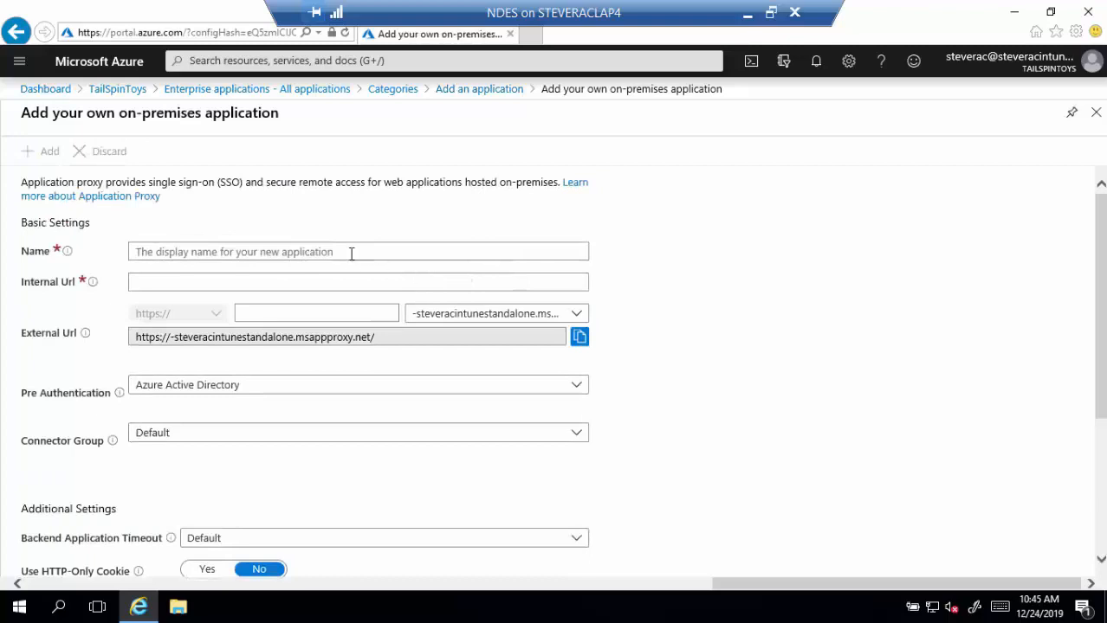
left_click(335, 250)
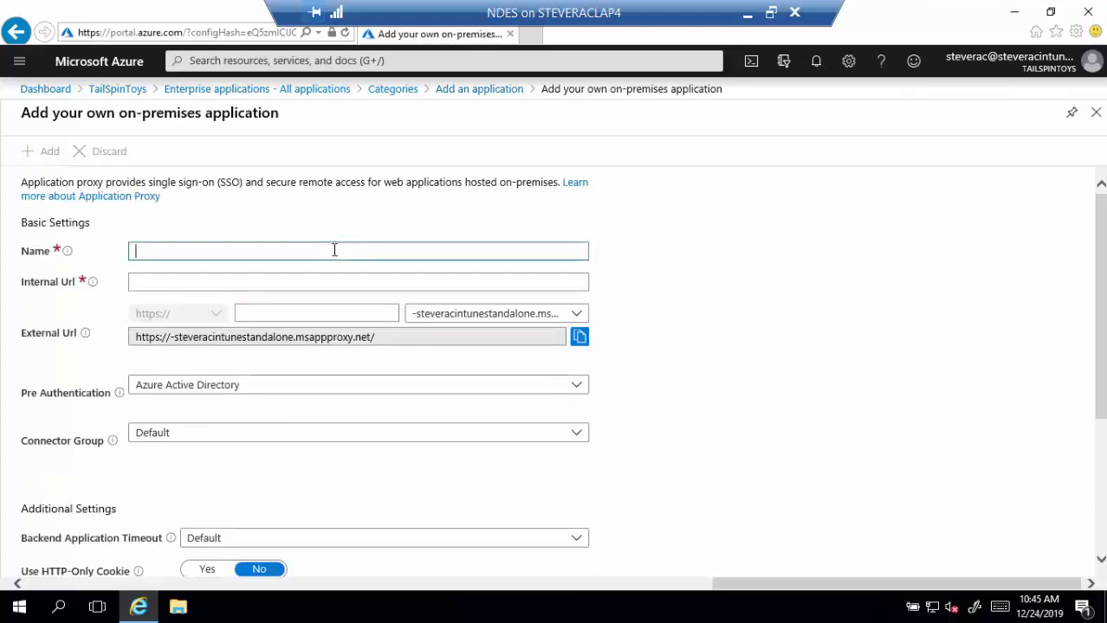
type("NDES App Proxy Connector")
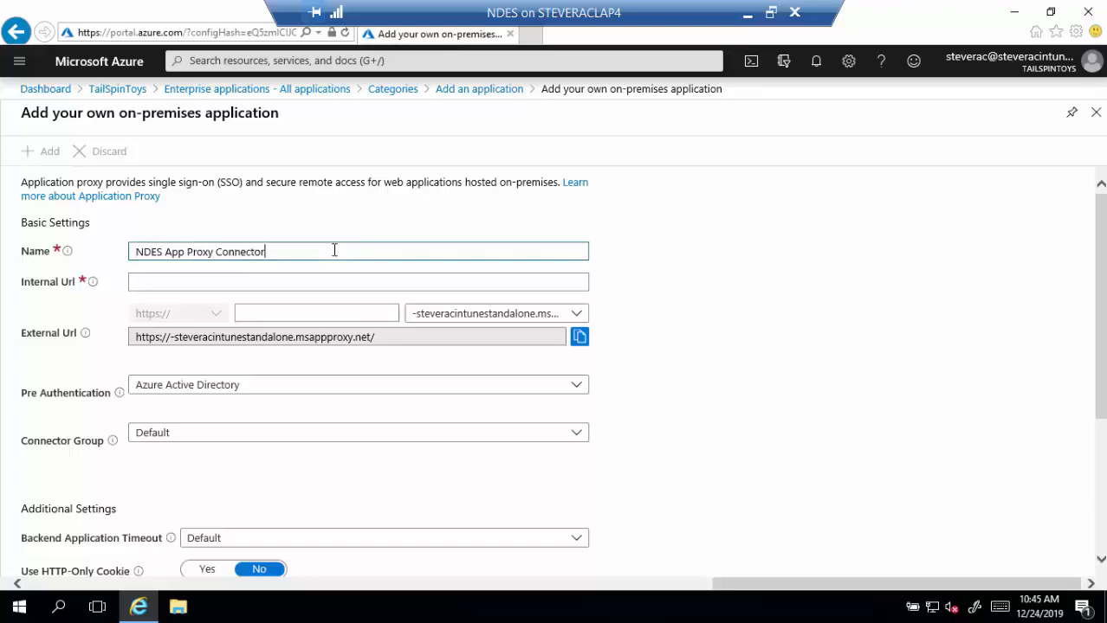
key("Tab")
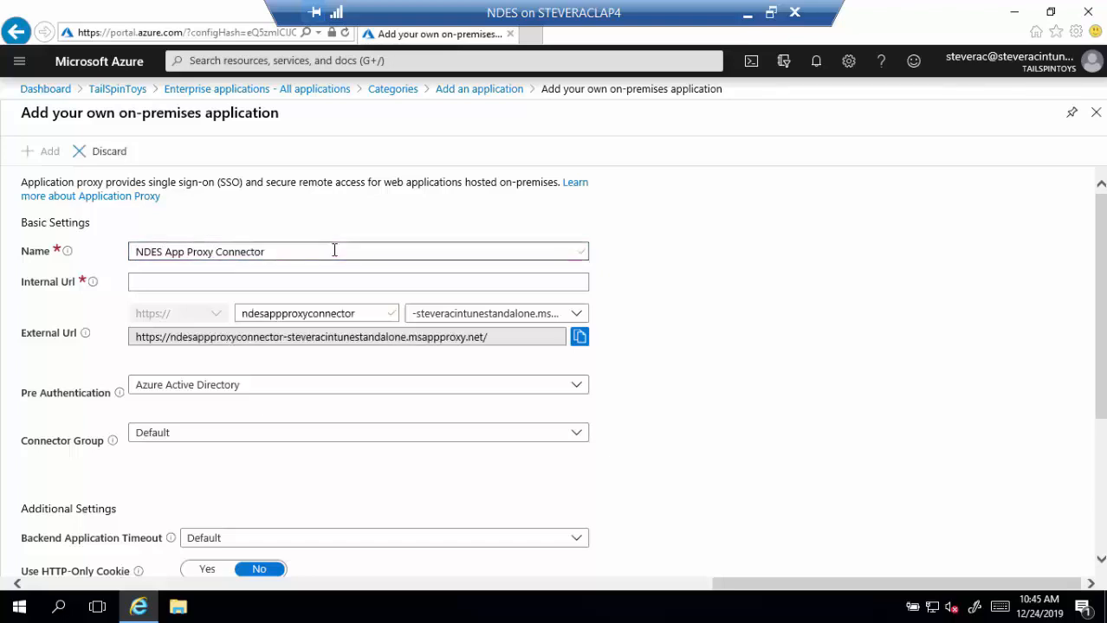
left_click(337, 281)
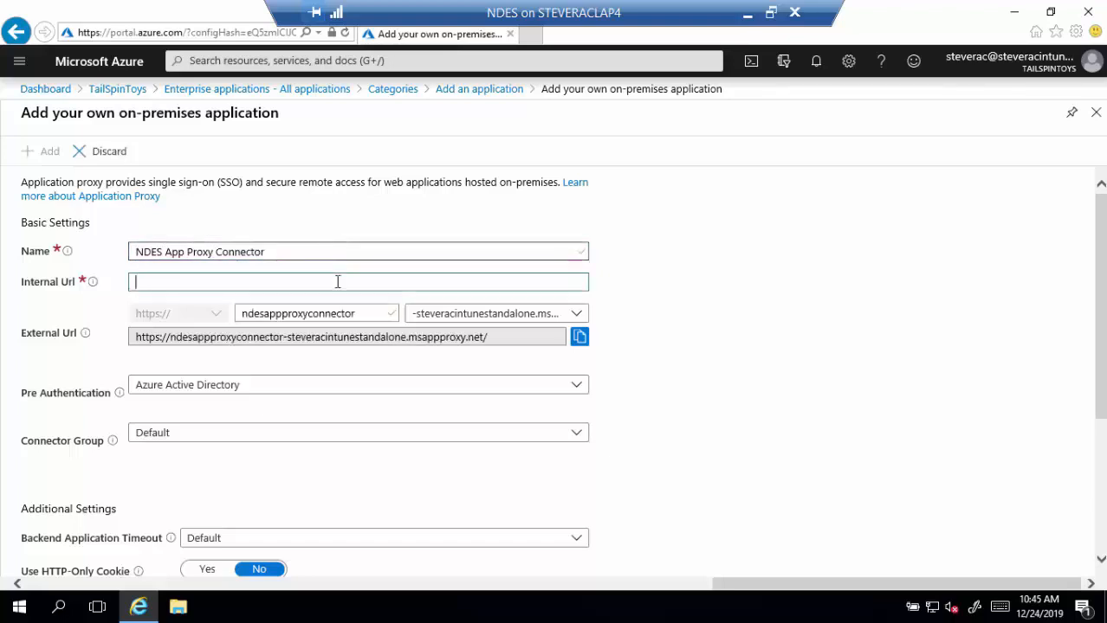
type("https://")
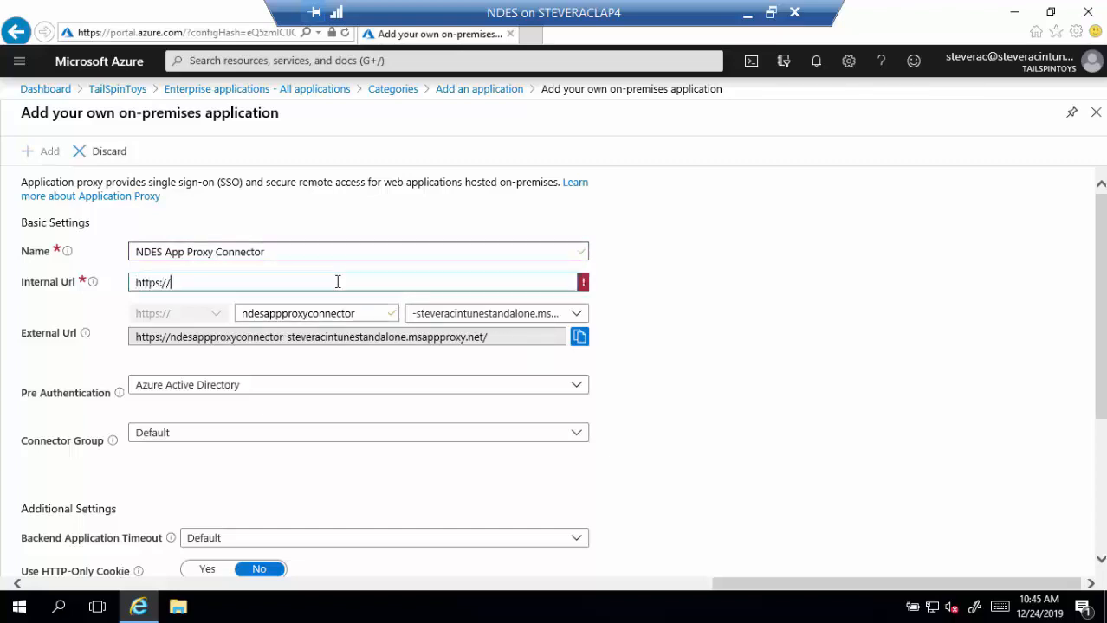
type("ndes.tailspintoys.com")
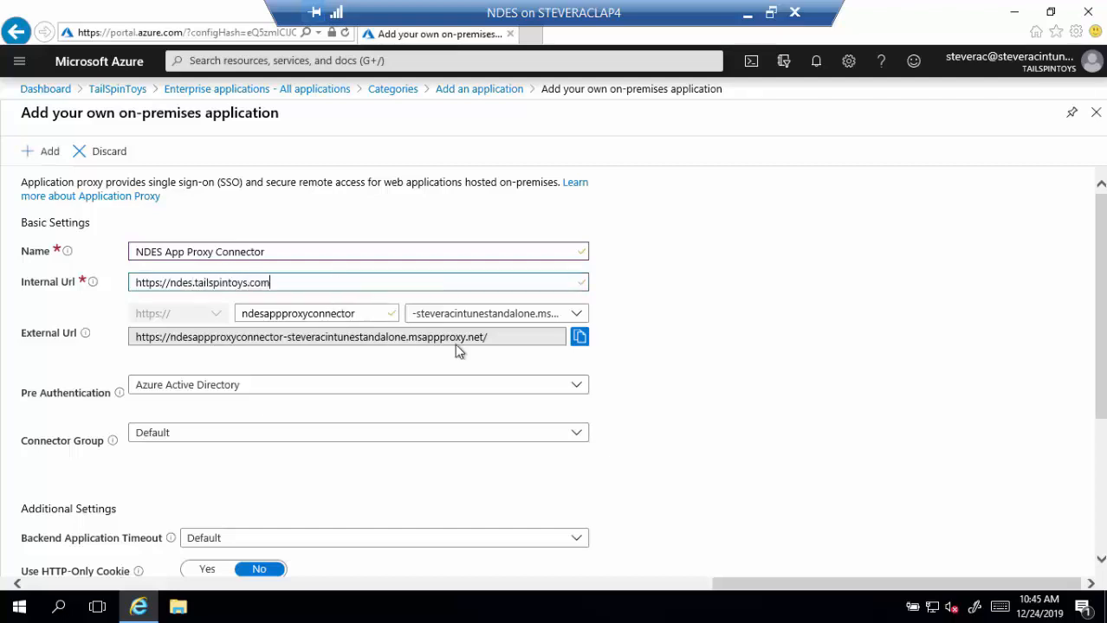
left_click_drag(511, 343, 129, 342)
key("ctrl+c")
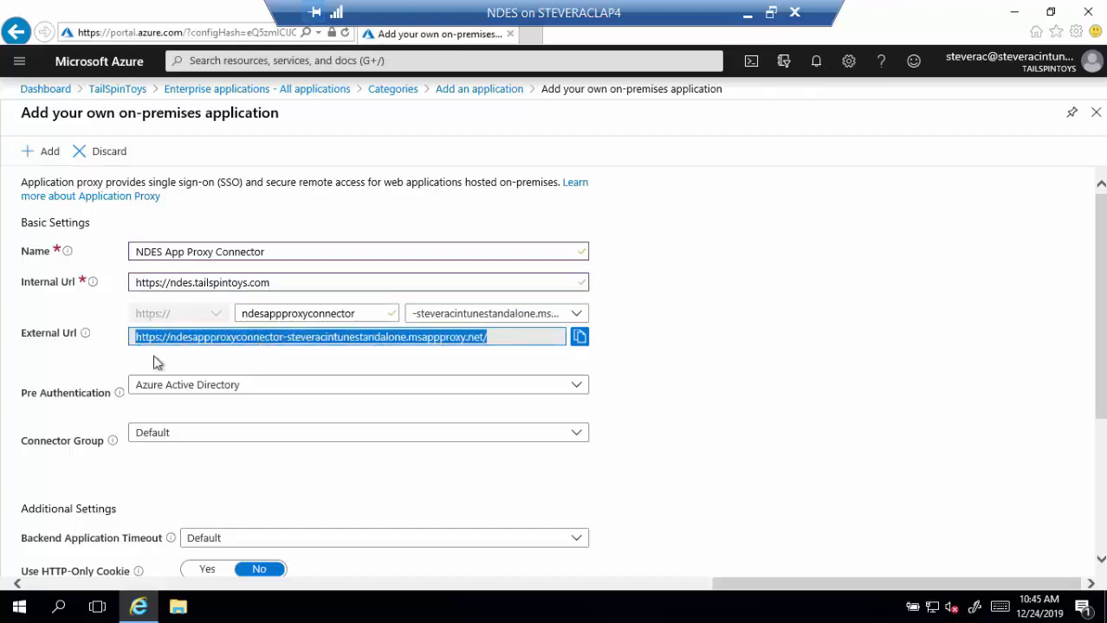
- Paste the copied msappproxy.net external URL into a new Notepad note and shrink its window
left_click(59, 611)
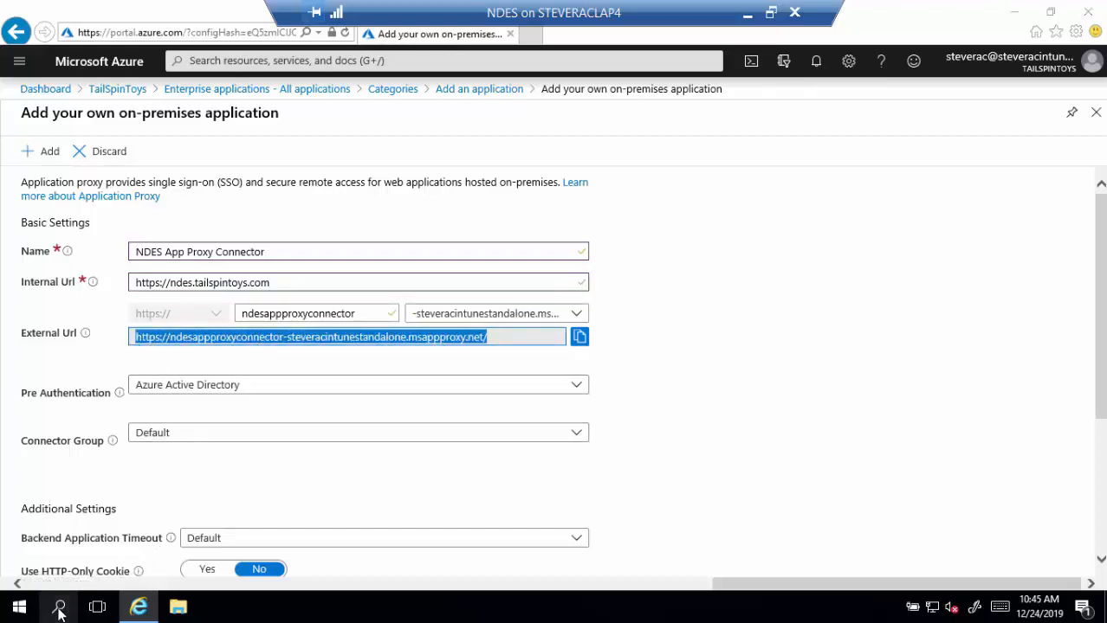
type("notepad")
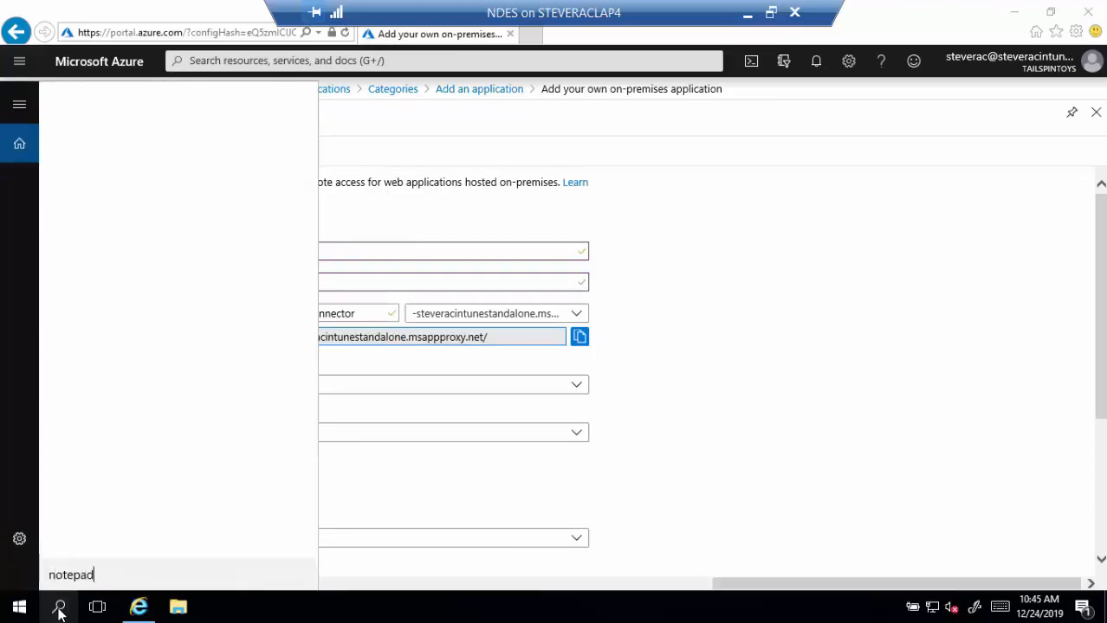
key("Return")
key("ctrl+v")
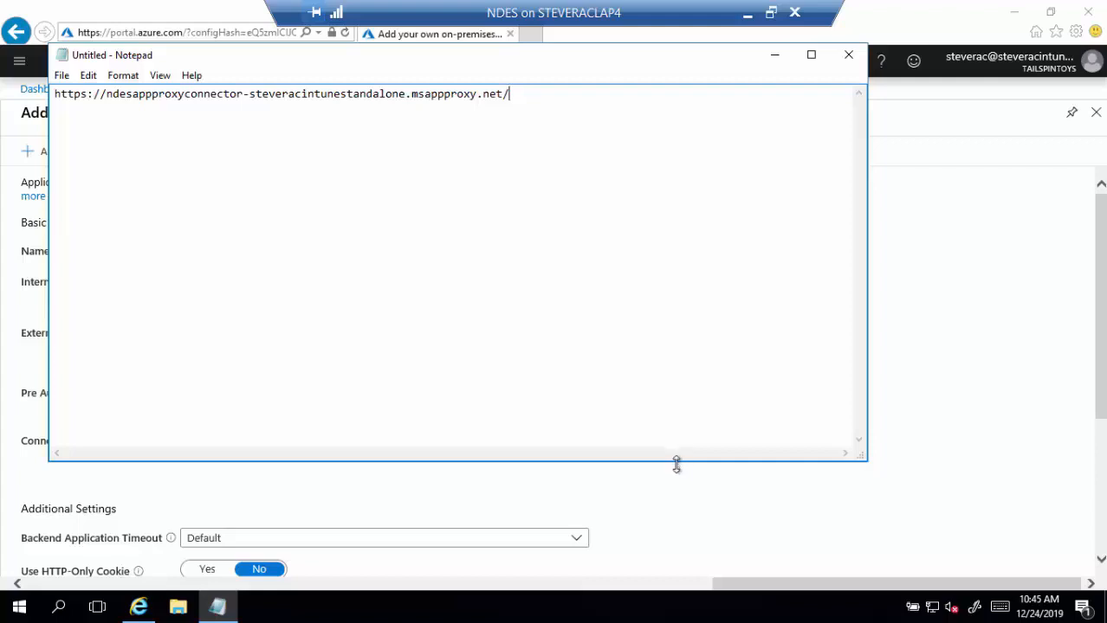
left_click_drag(676, 464, 692, 158)
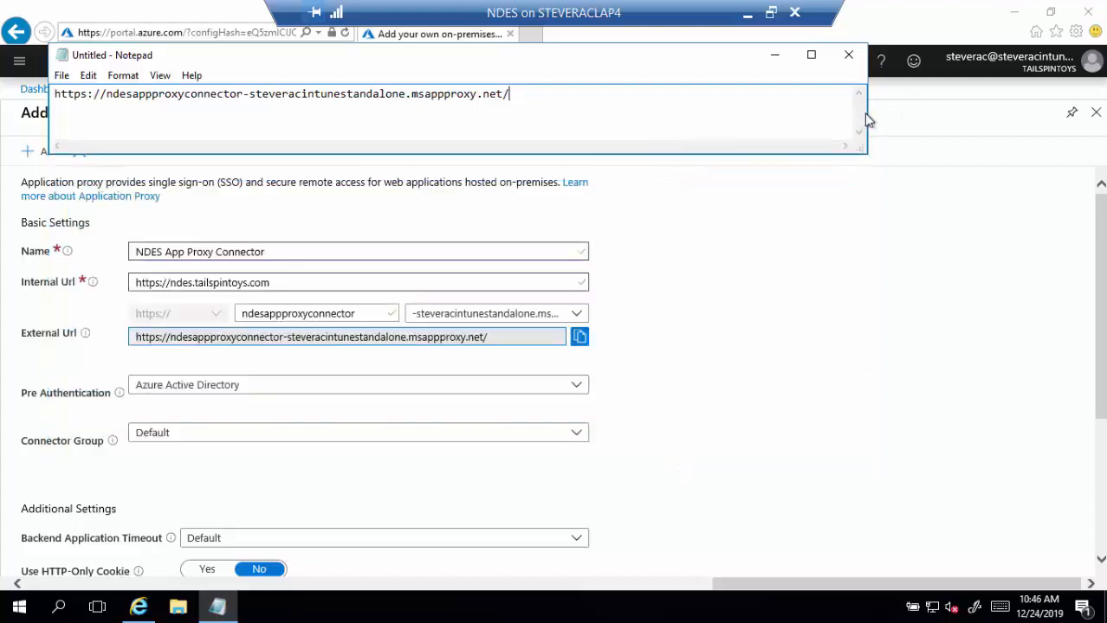
left_click_drag(866, 118, 634, 118)
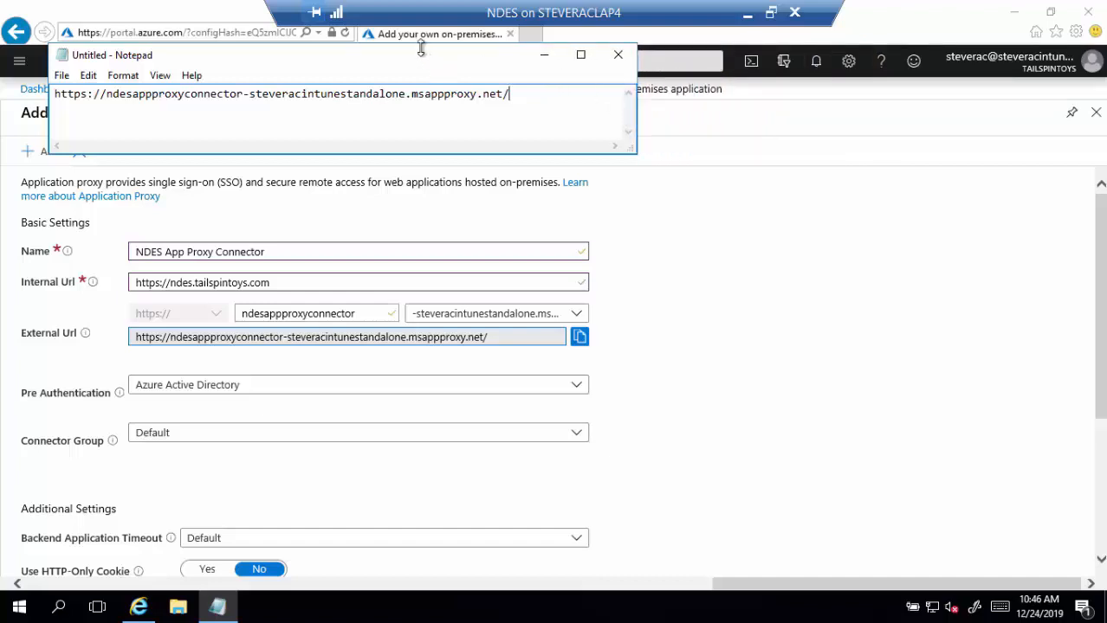
left_click_drag(420, 45, 637, 66)
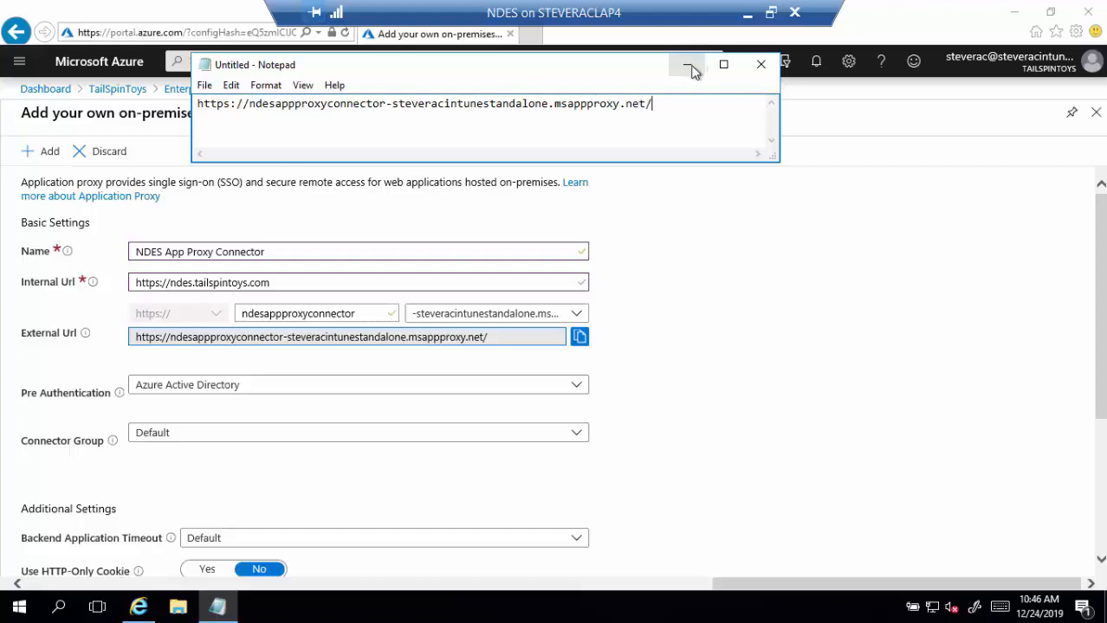
- Set pre-authentication to Passthrough, review the cookie and translation settings, and add the application
left_click(690, 68)
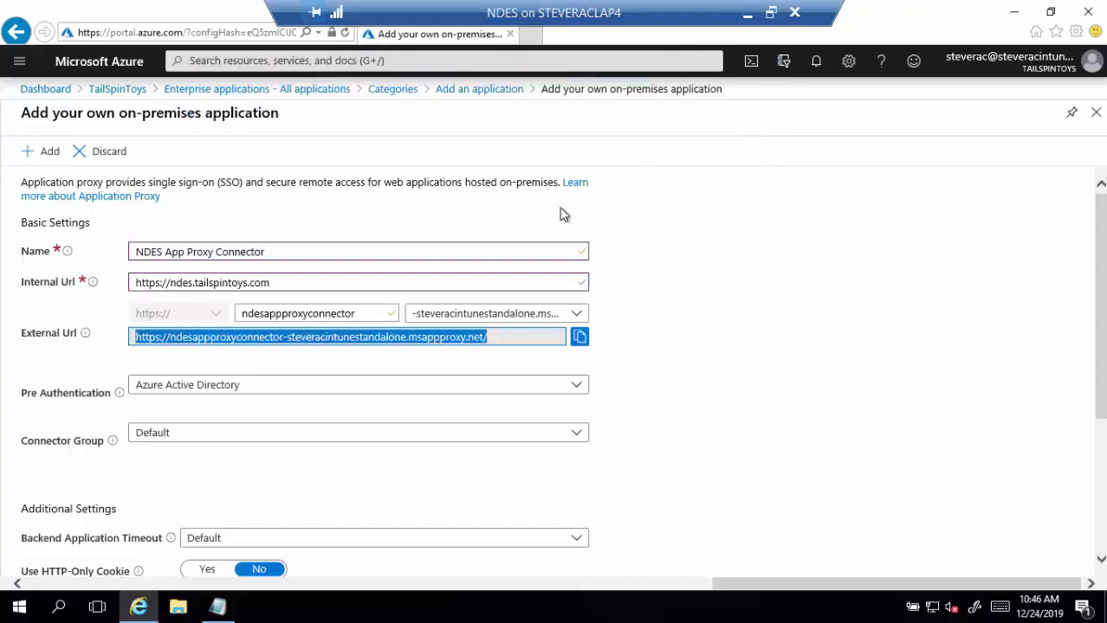
left_click(271, 396)
left_click(255, 412)
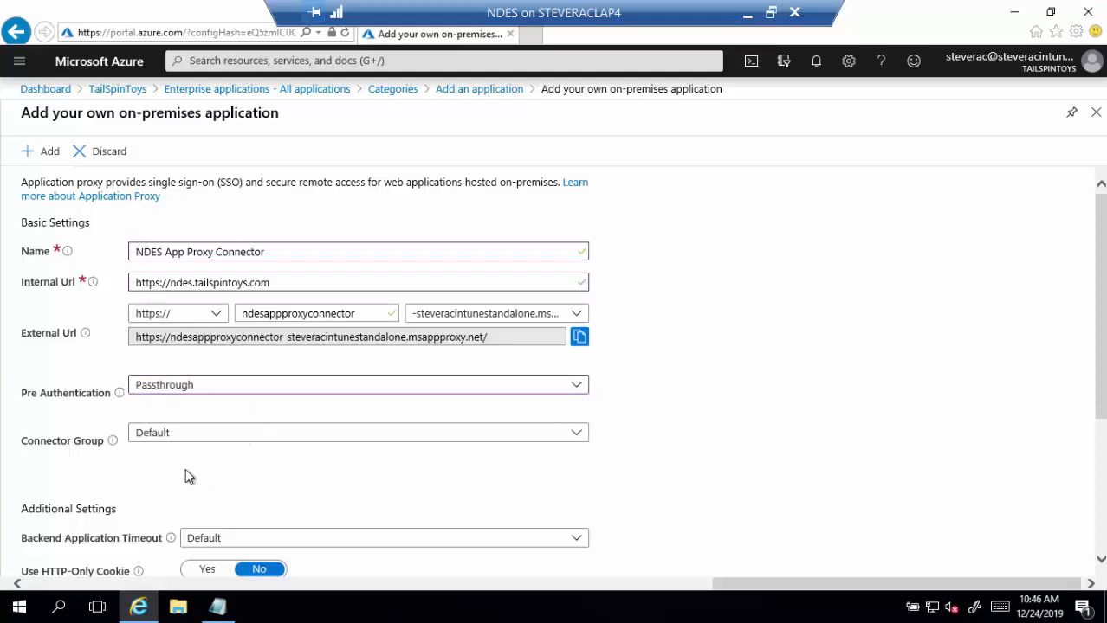
scroll(185, 472, "down", 5)
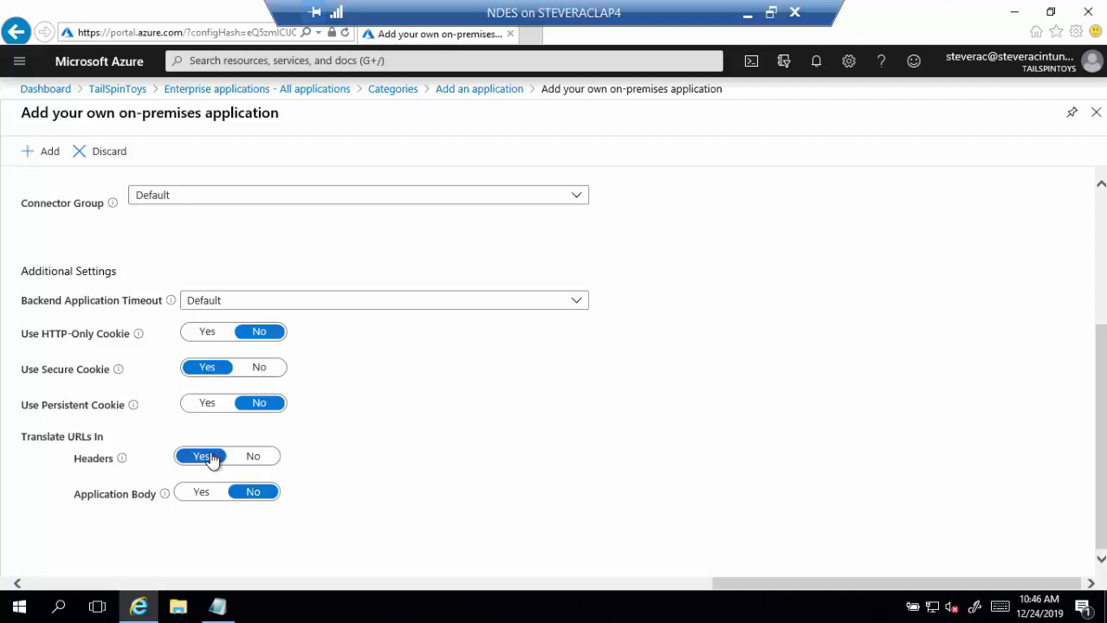
left_click(50, 157)
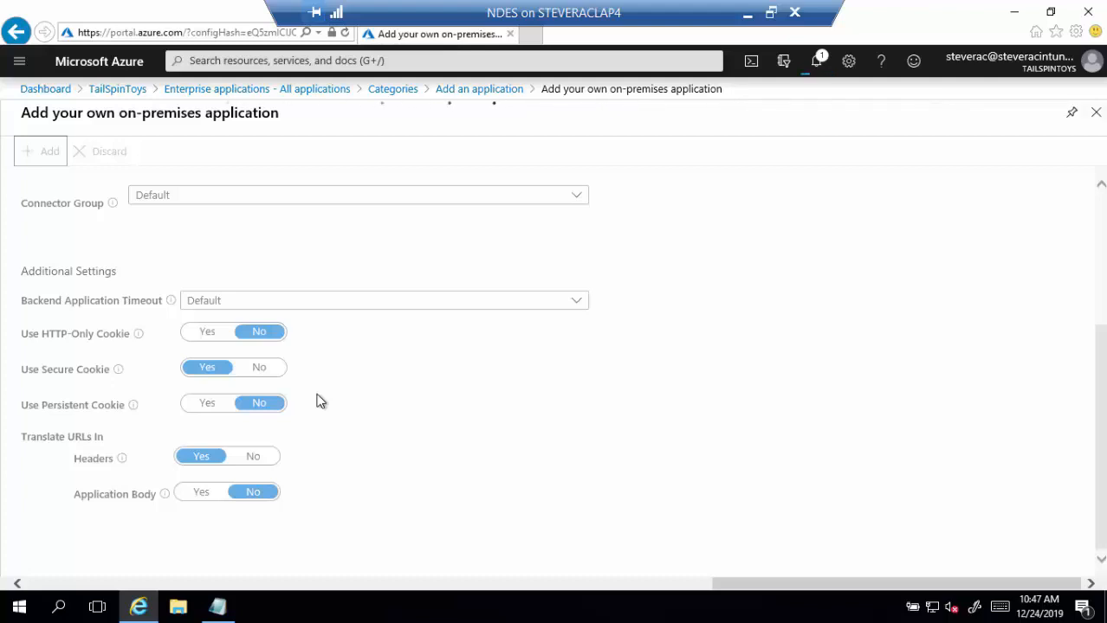
- Test the external NDES URL in a new tab, which returns a 404 page
left_click(535, 36)
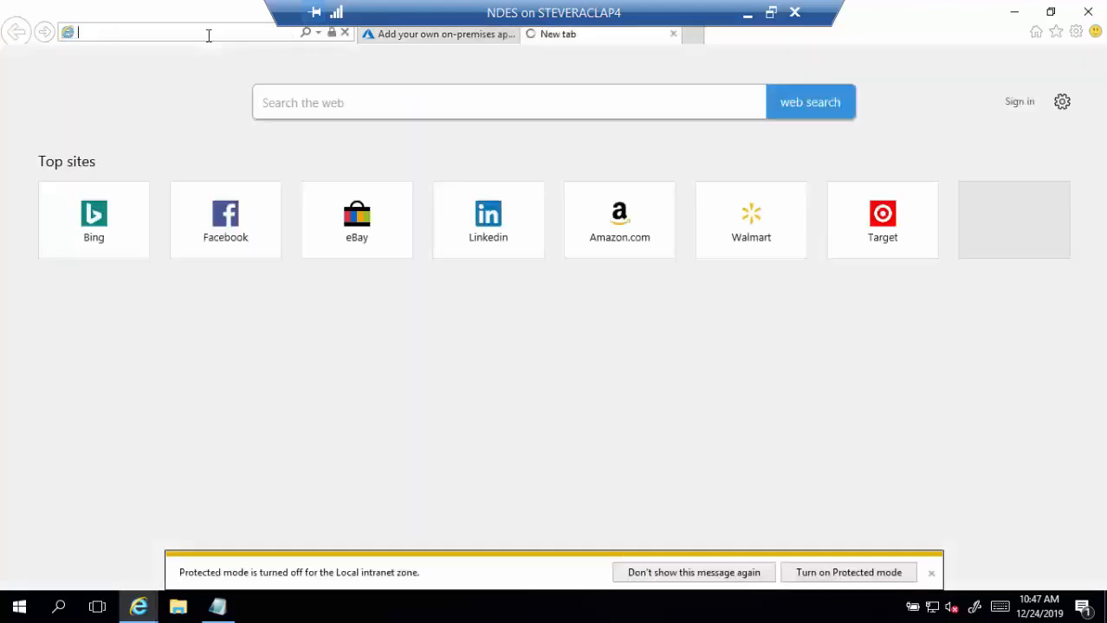
key("ctrl+v")
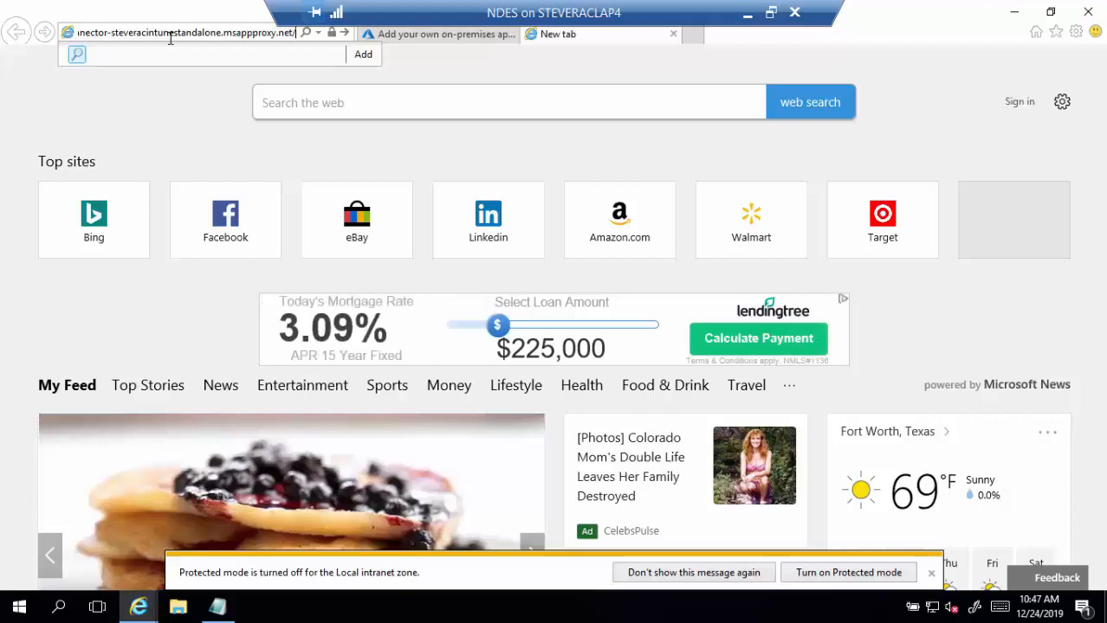
key("Return")
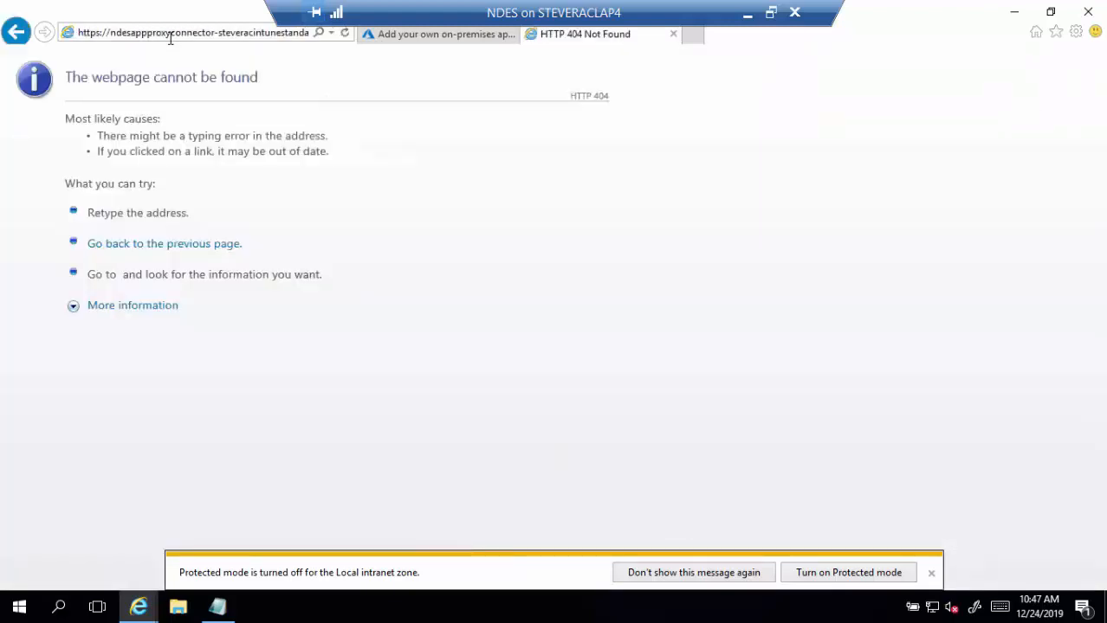
left_click(672, 34)
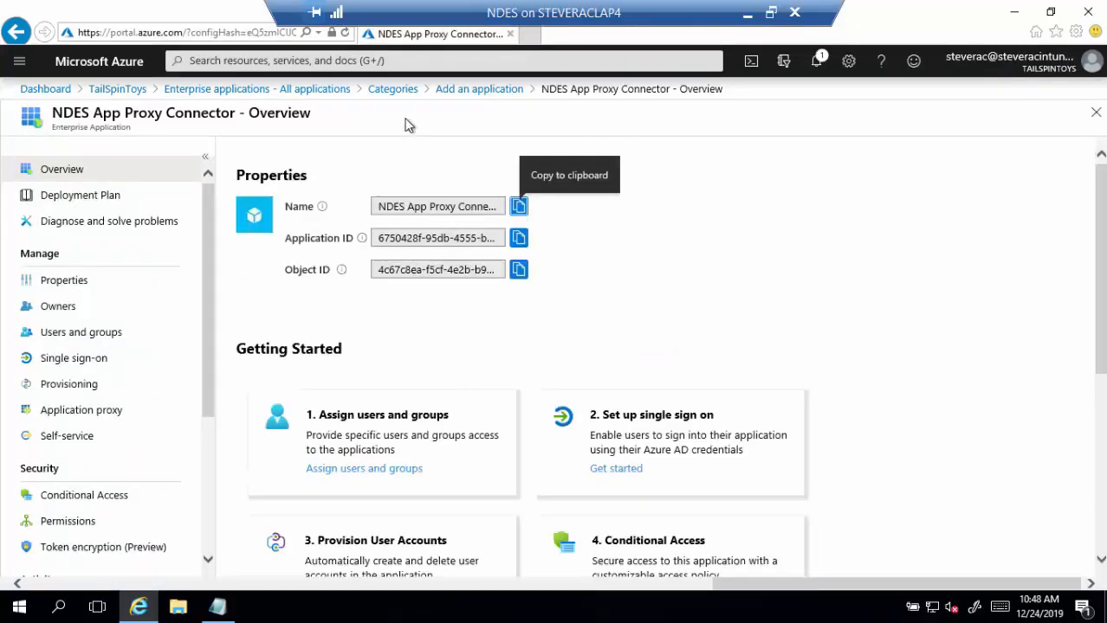
- Retest the external NDES URL after creation, getting BadGateway, and return to the portal
left_click(530, 35)
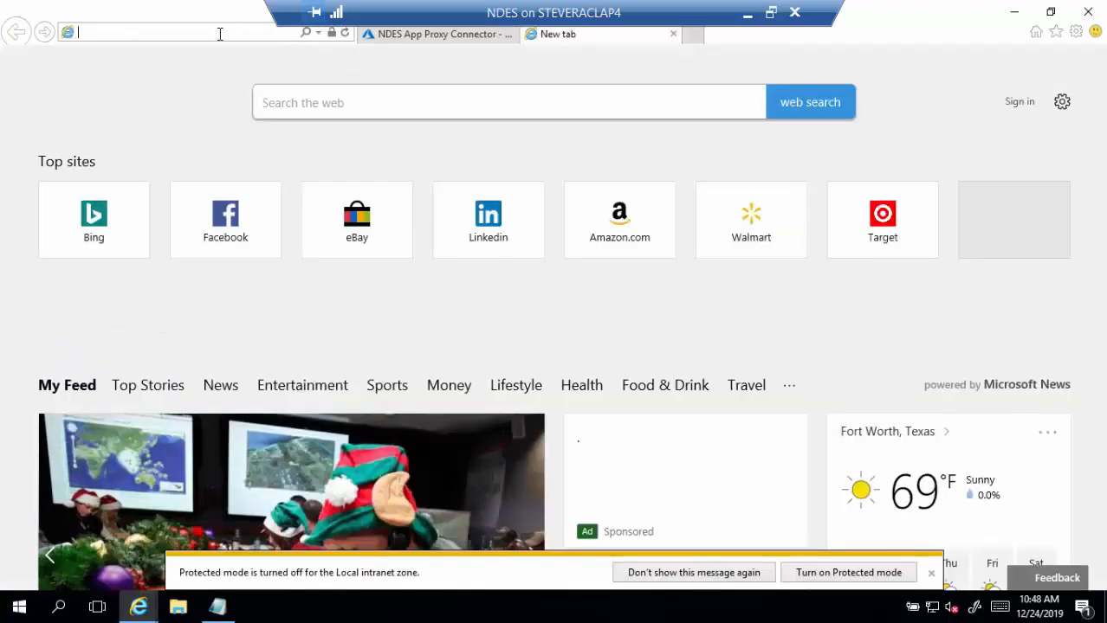
key("ctrl+v")
key("Return")
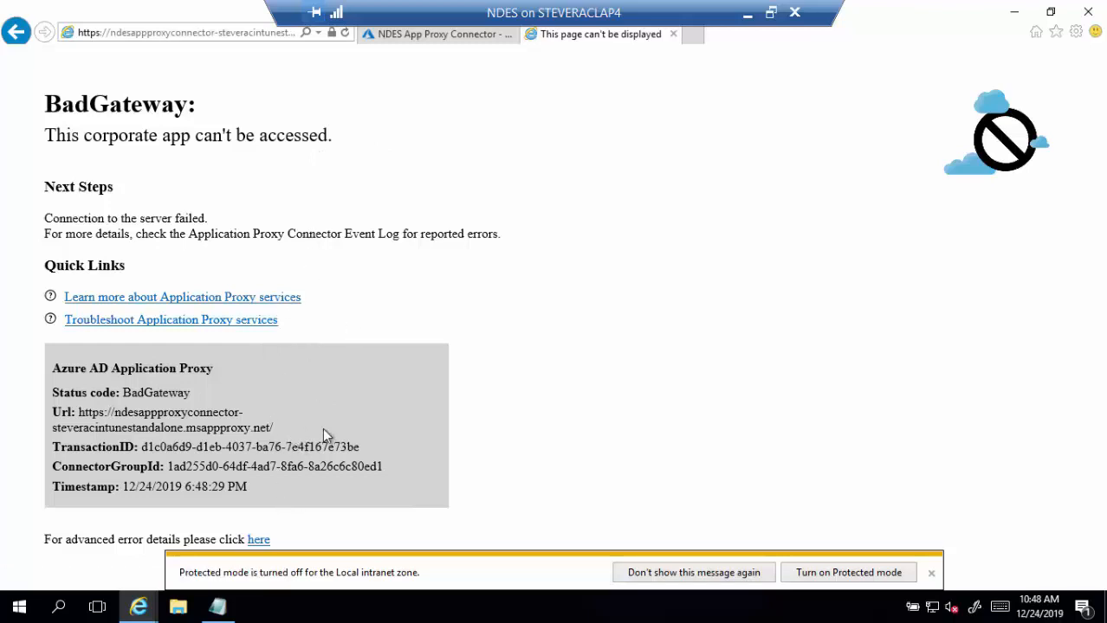
left_click(673, 34)
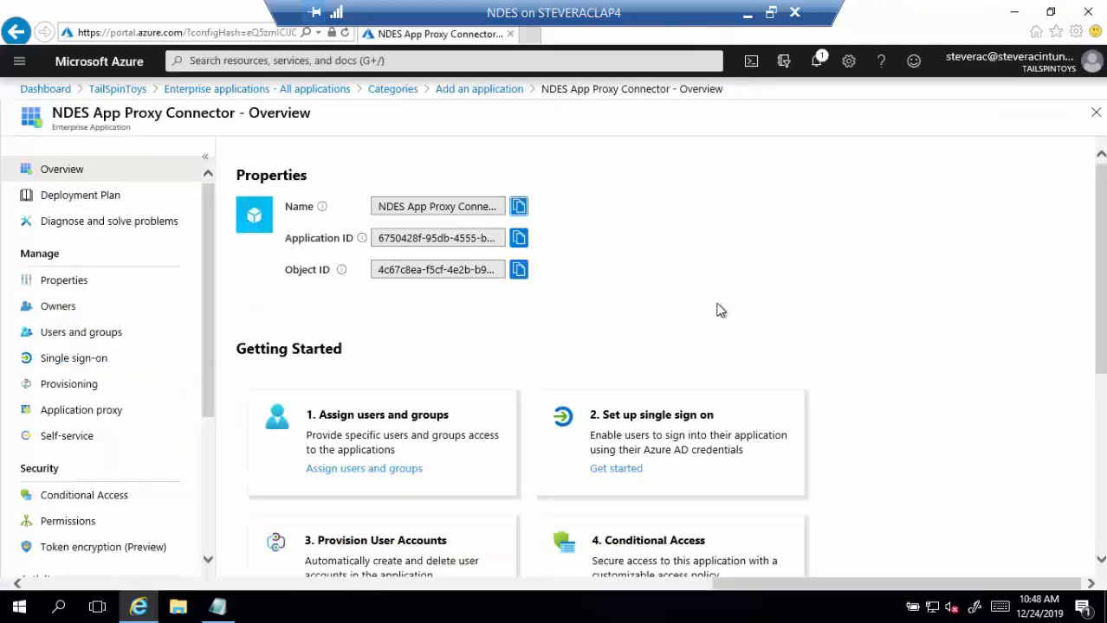
- Launch certlm.msc, expand the Personal store, and bring up its Certificates task options
left_click(1016, 14)
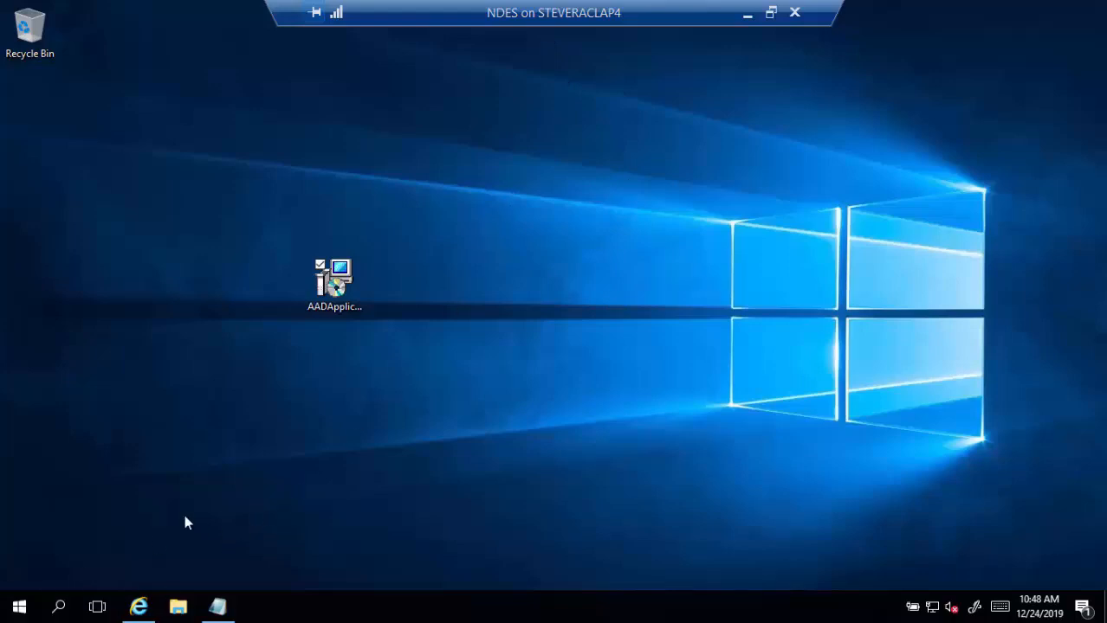
left_click(60, 608)
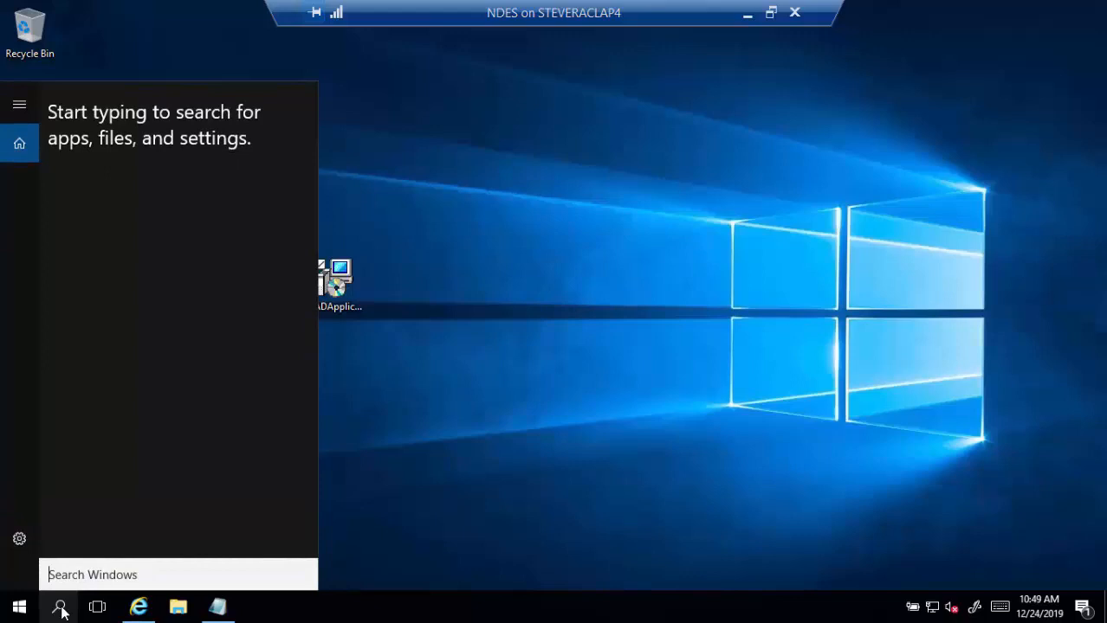
type("cer")
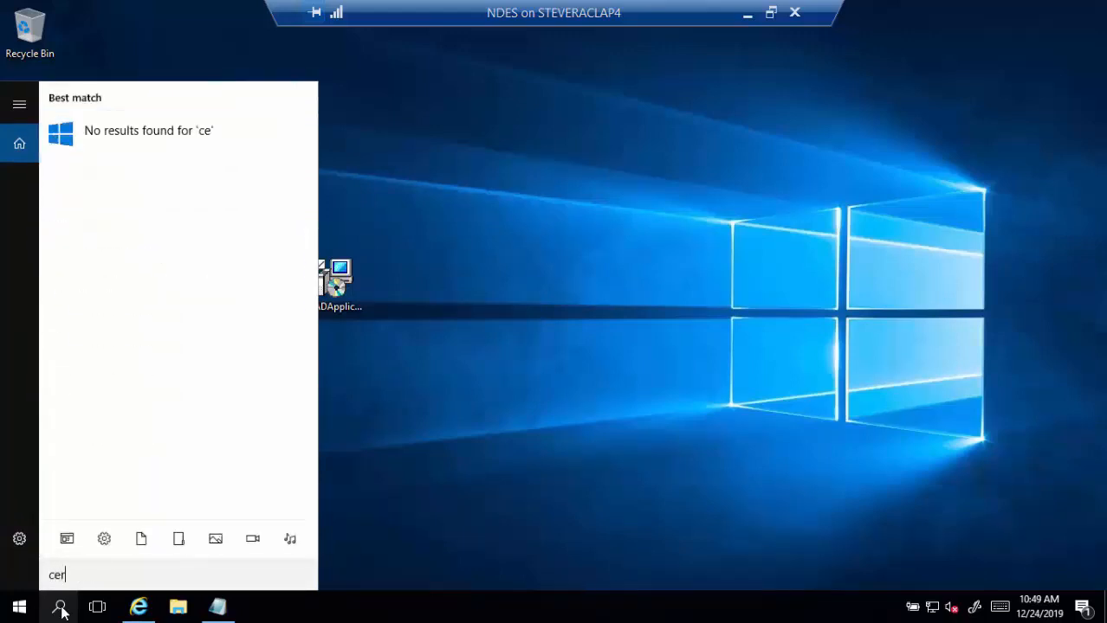
type("tlm.msc")
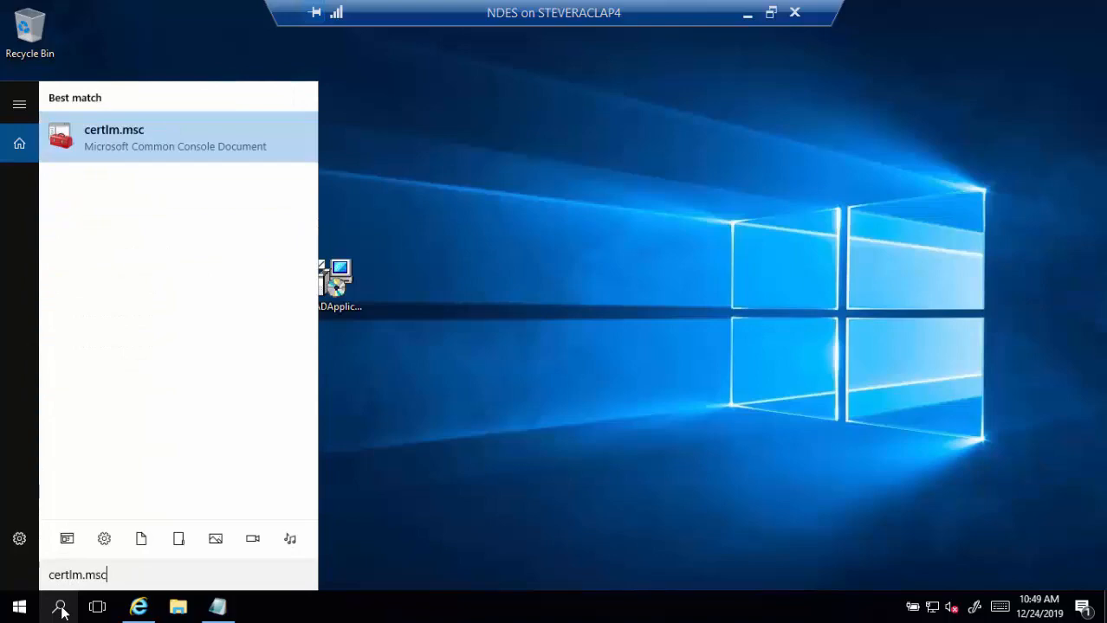
left_click(156, 142)
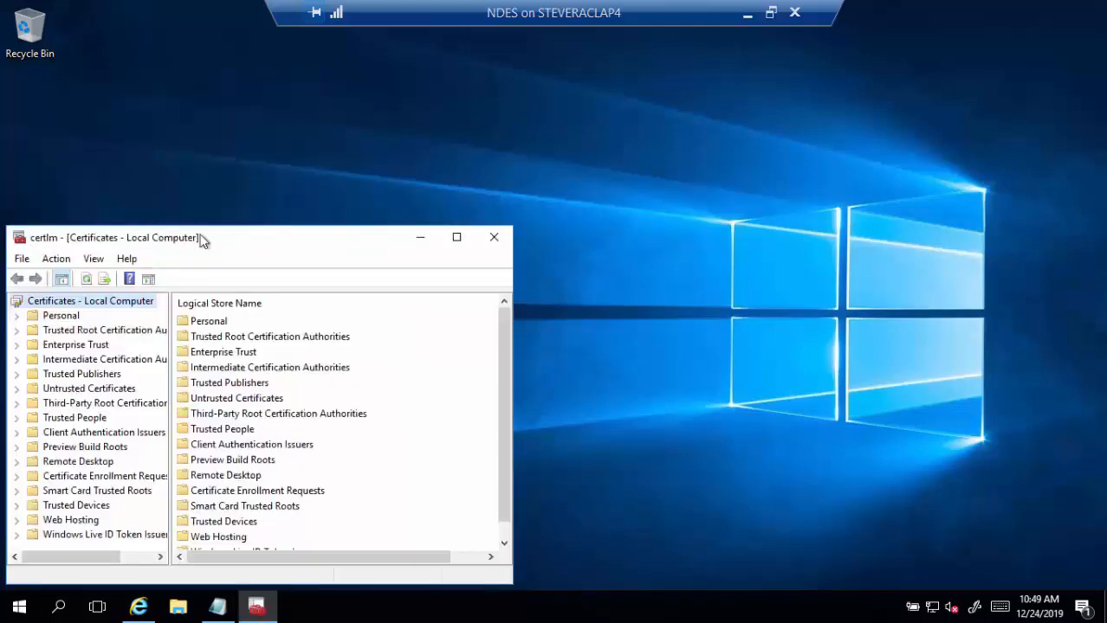
left_click_drag(239, 246, 438, 135)
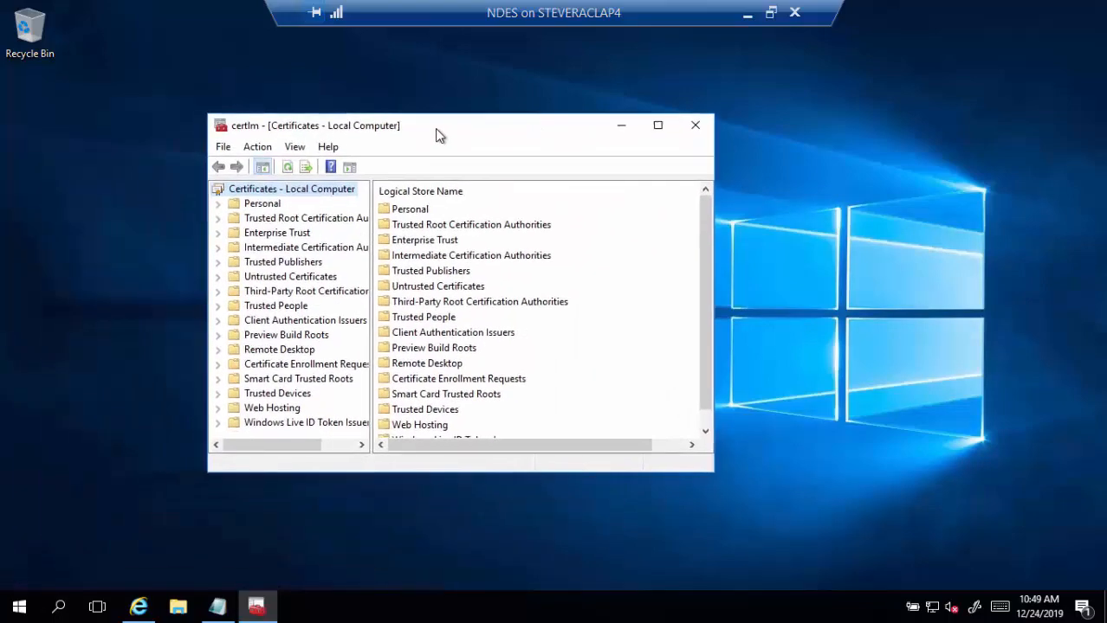
left_click(219, 203)
right_click(281, 218)
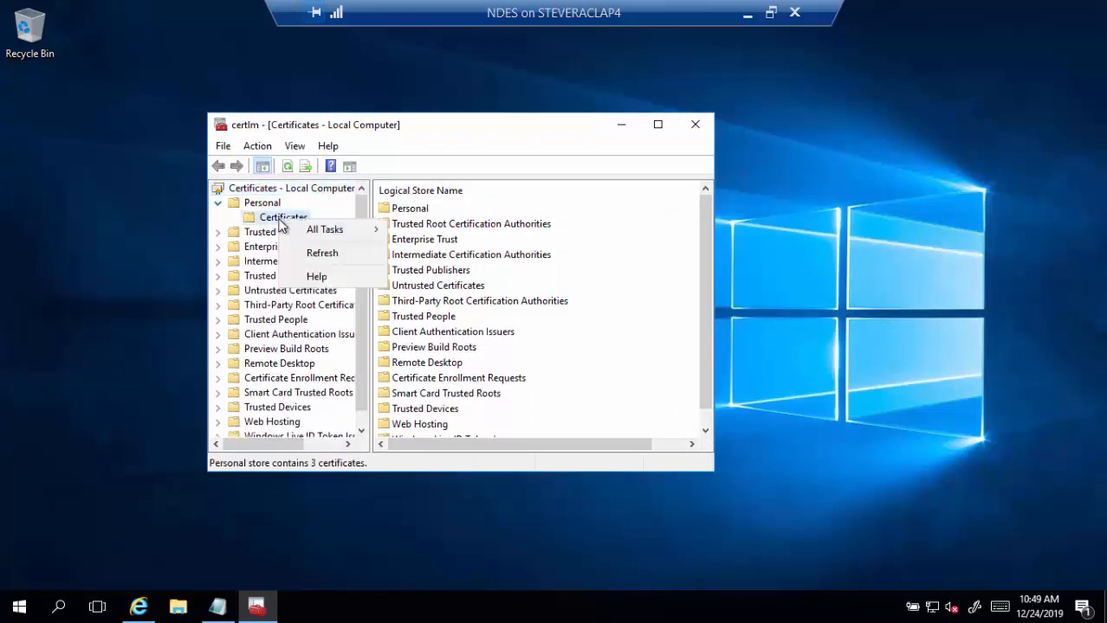
- Request a new certificate via Active Directory Enrollment Policy and open NDES Computer's required settings
mouse_move(352, 239)
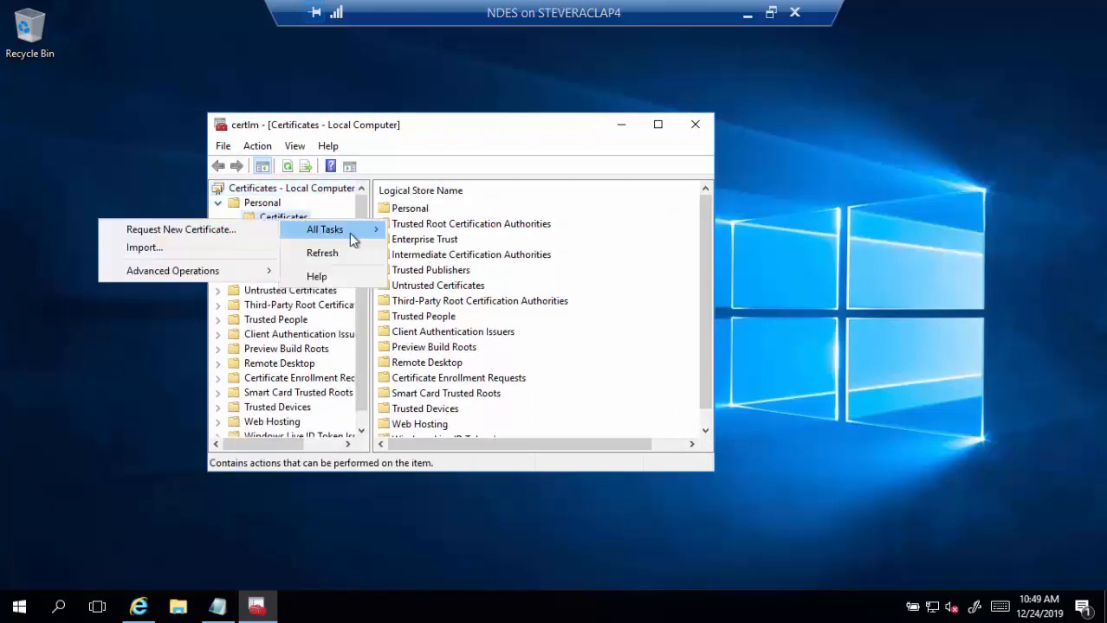
left_click(254, 240)
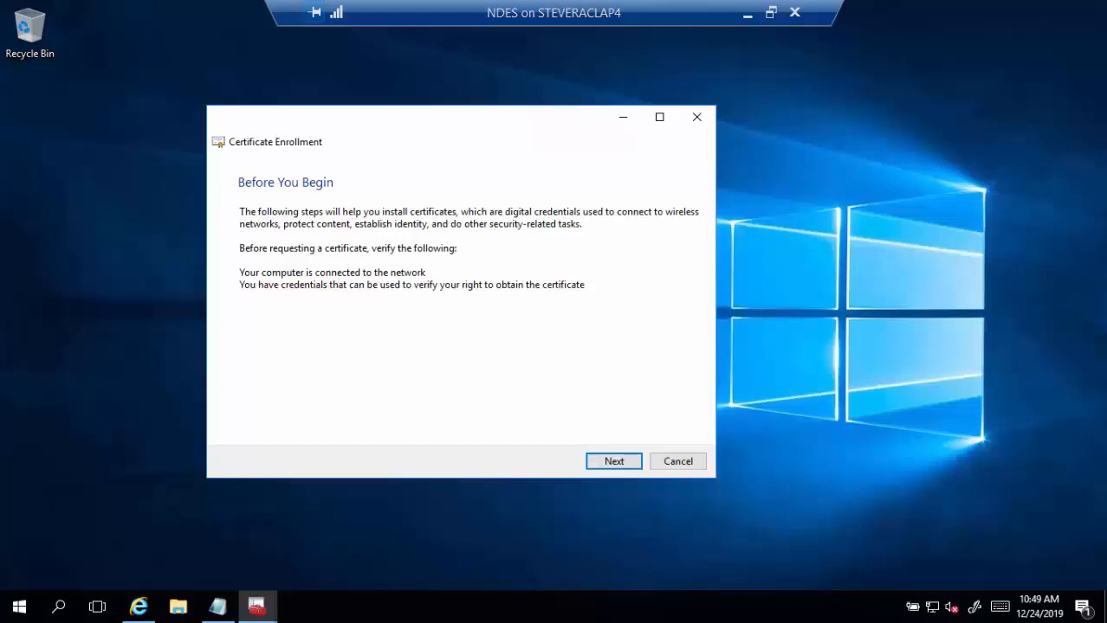
left_click(611, 462)
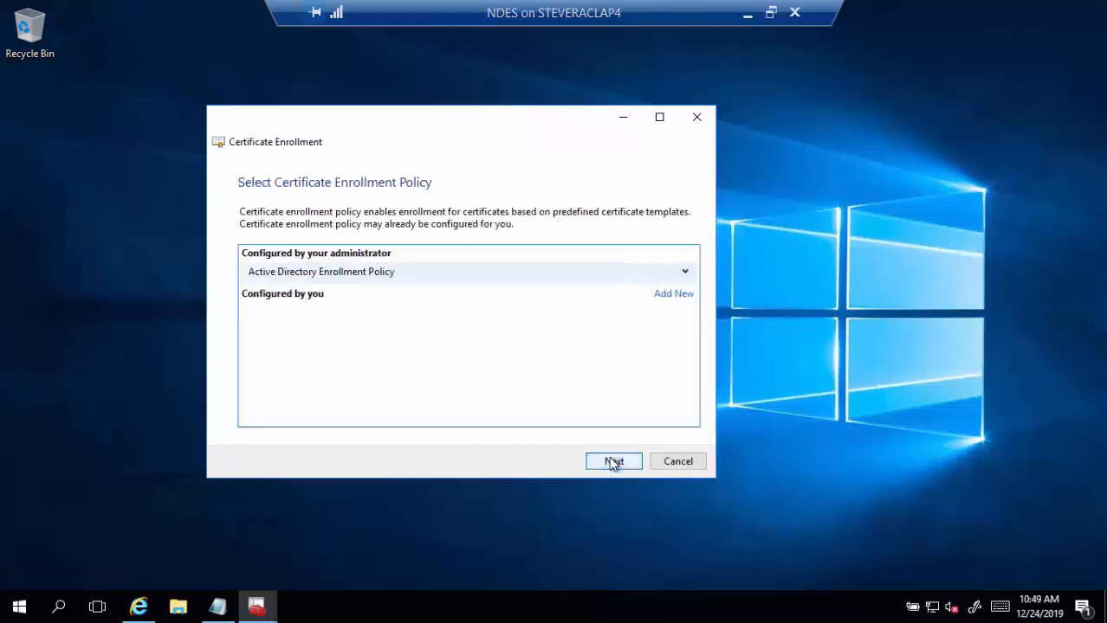
left_click(611, 462)
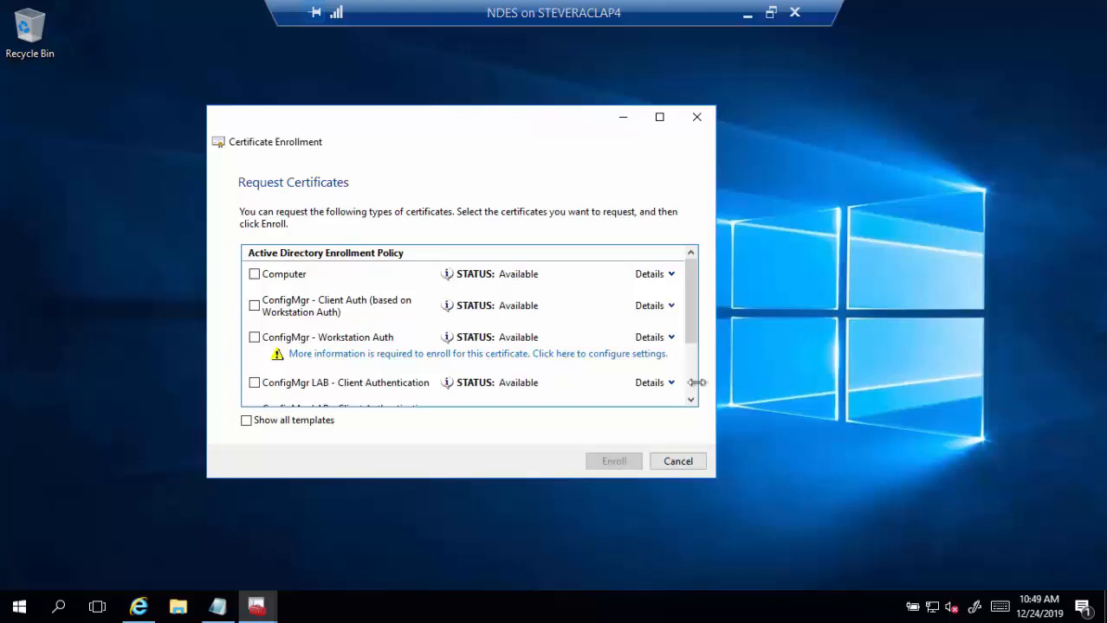
scroll(452, 333, "down", 2)
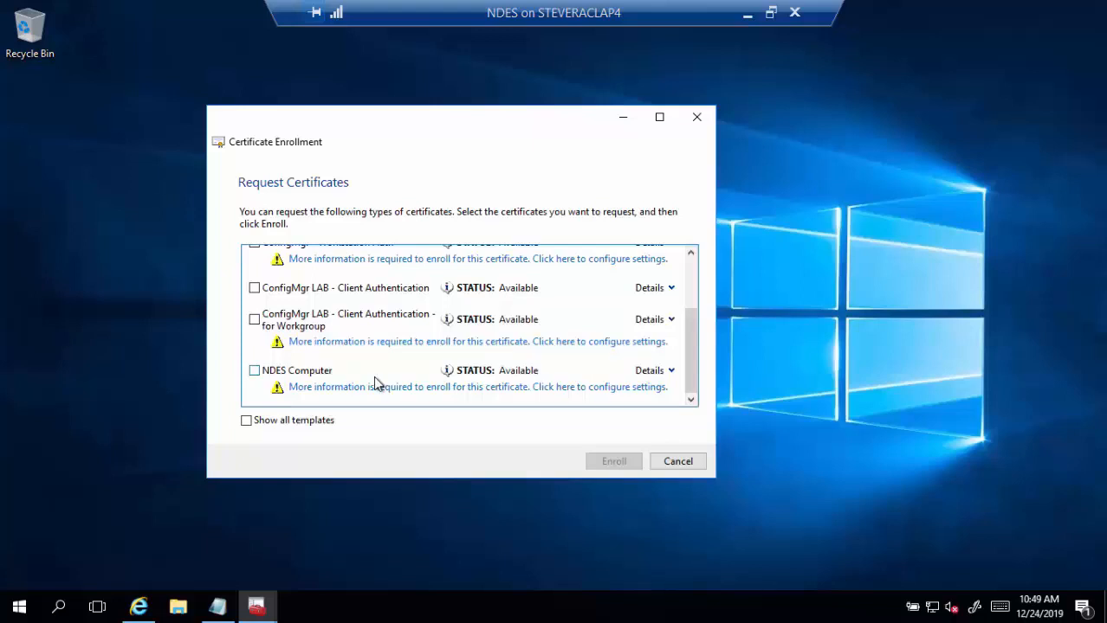
left_click(322, 387)
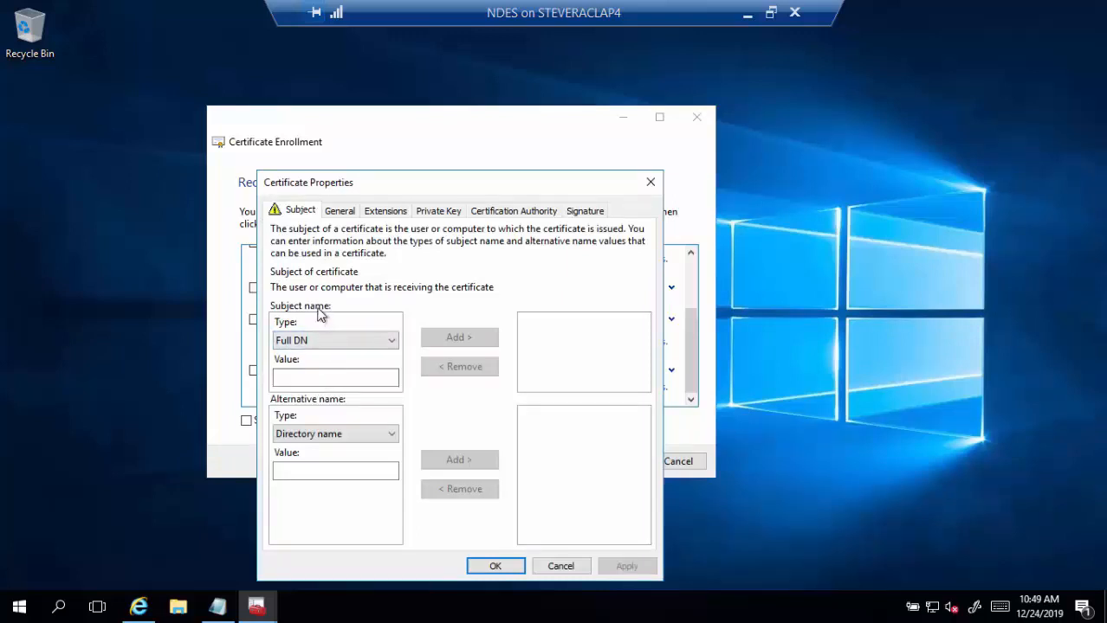
- Add ndes.tailspintoys.com as the subject Common name
left_click(336, 344)
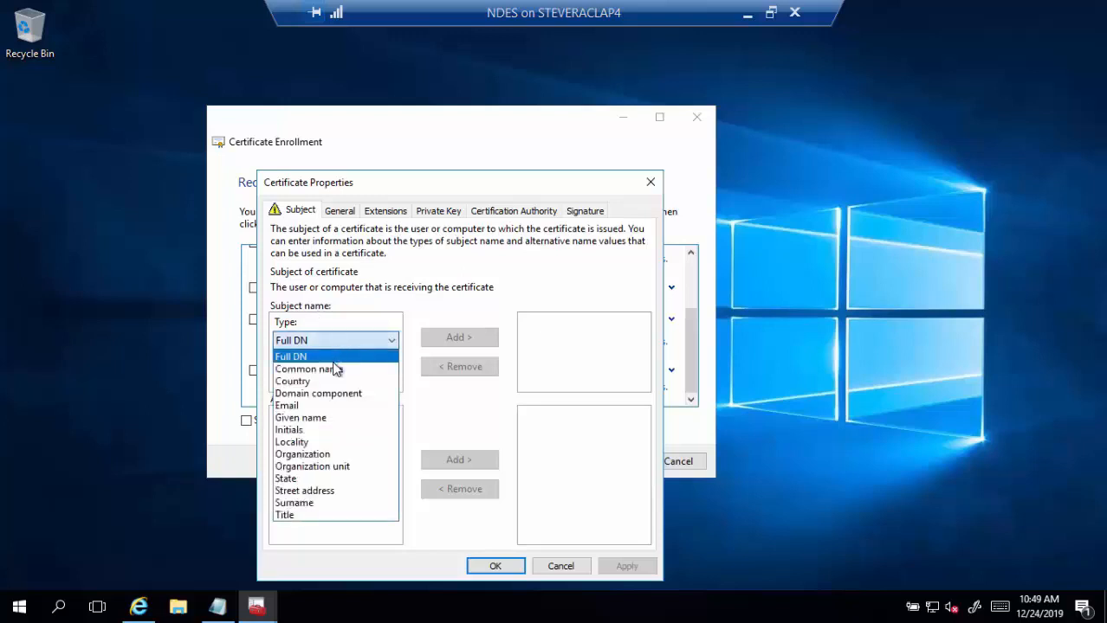
left_click(334, 369)
left_click(308, 382)
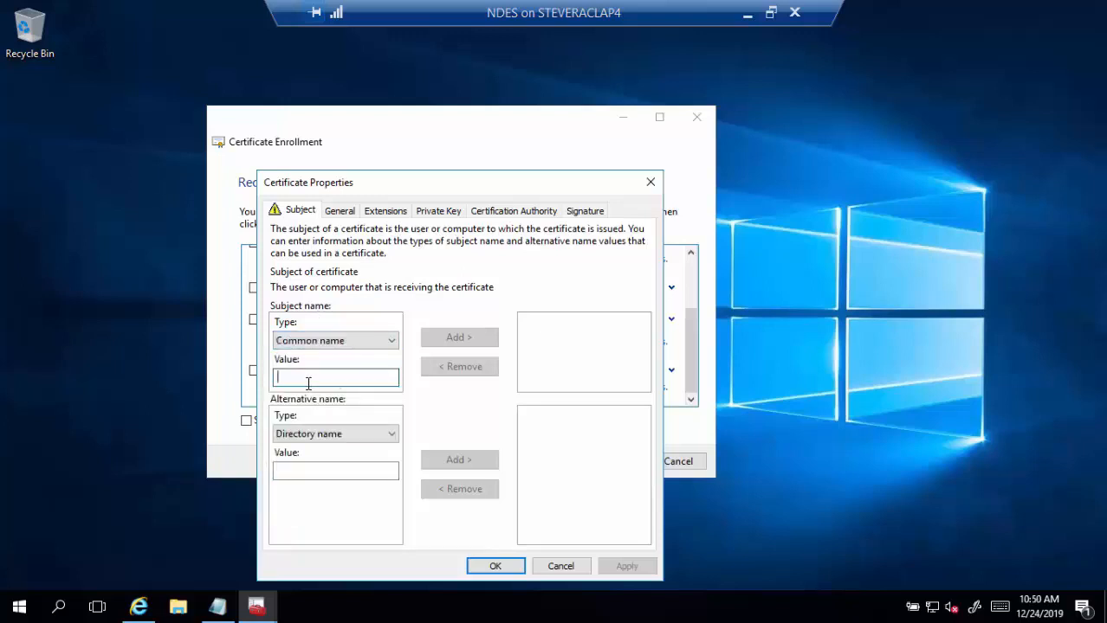
type("n")
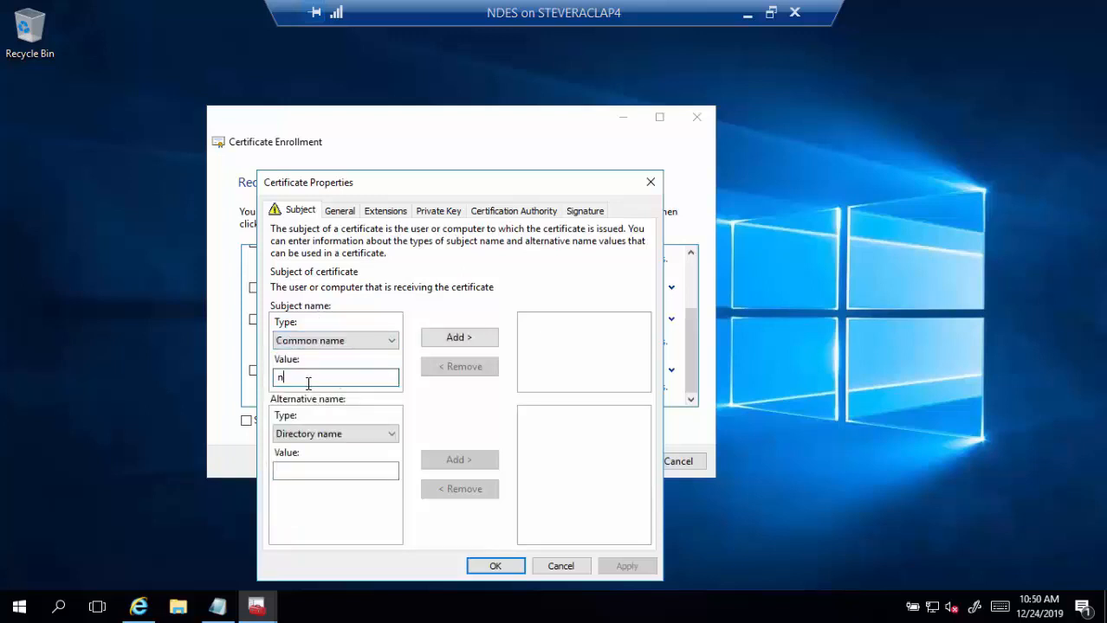
type("des.tailspintoys.com")
left_click(460, 337)
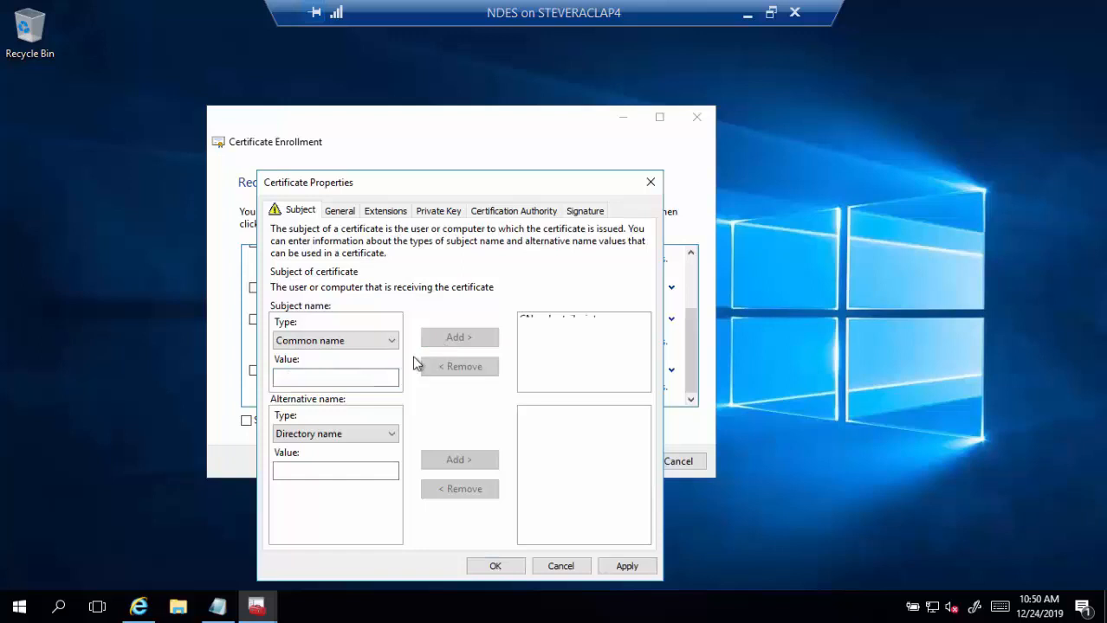
- Add DNS alternative names ndes.tailspintoys.com and ndes
left_click(360, 435)
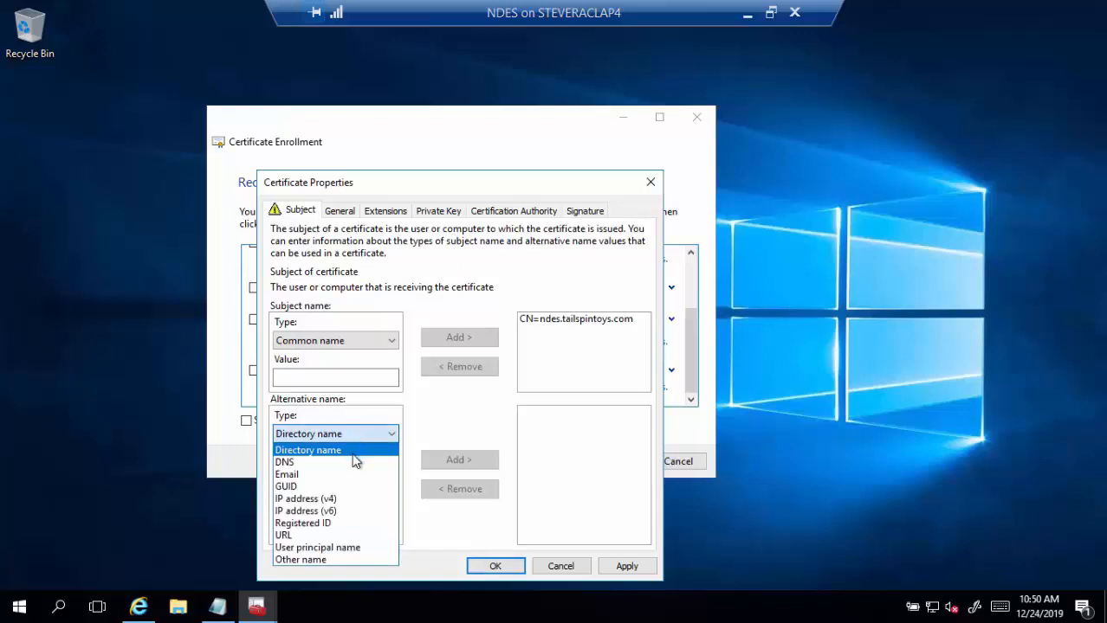
left_click(353, 462)
left_click(381, 471)
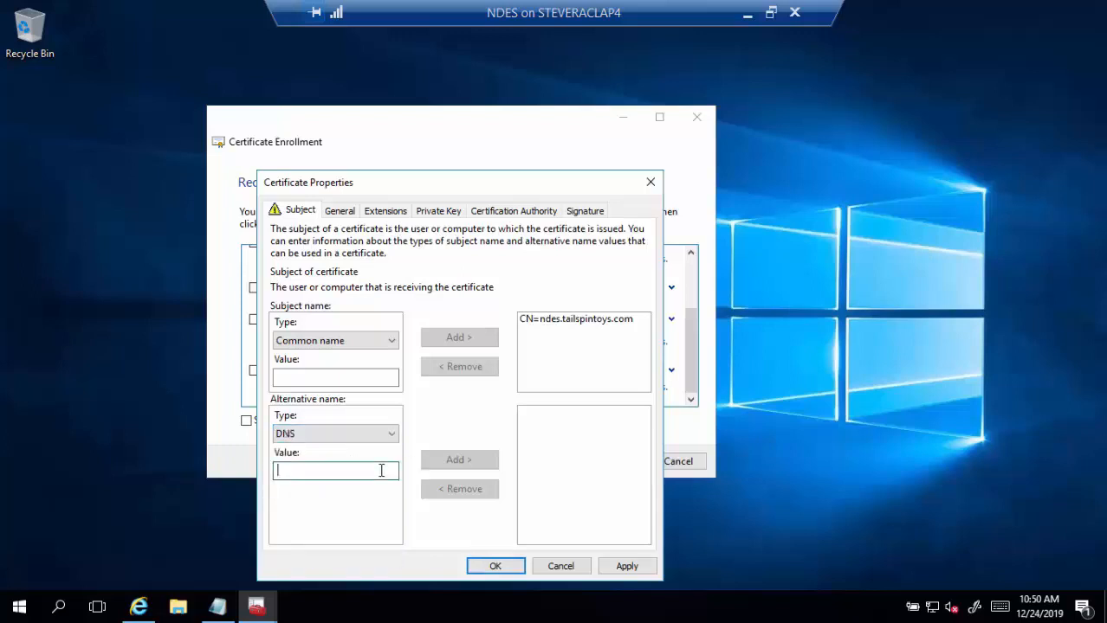
type("n")
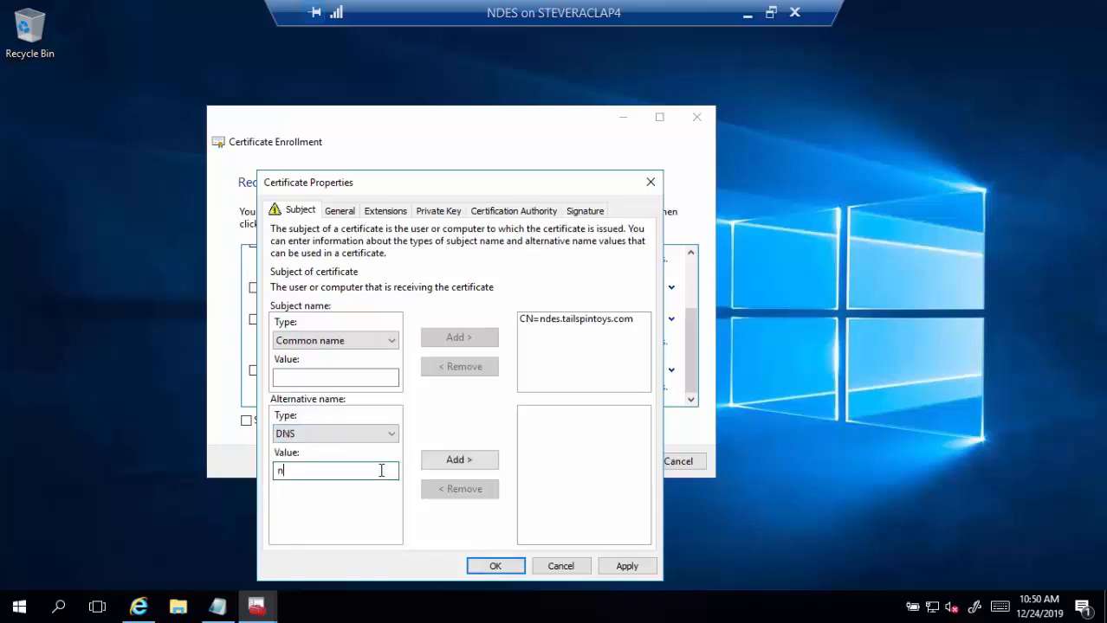
type("des.tailspintoys.com")
left_click(450, 463)
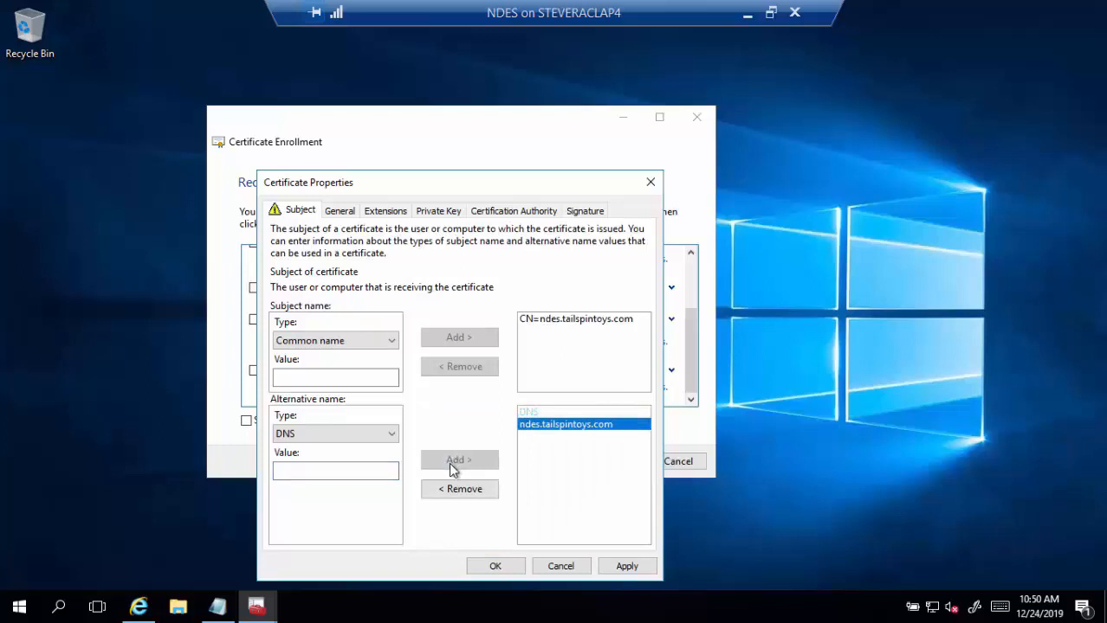
left_click(374, 473)
type("ndes")
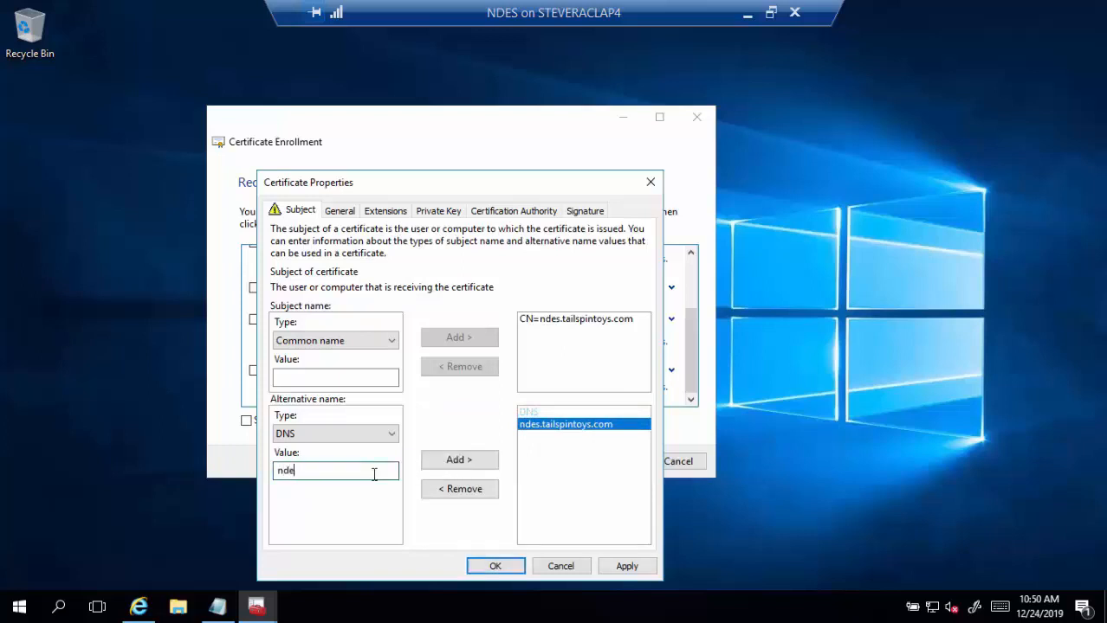
left_click(428, 463)
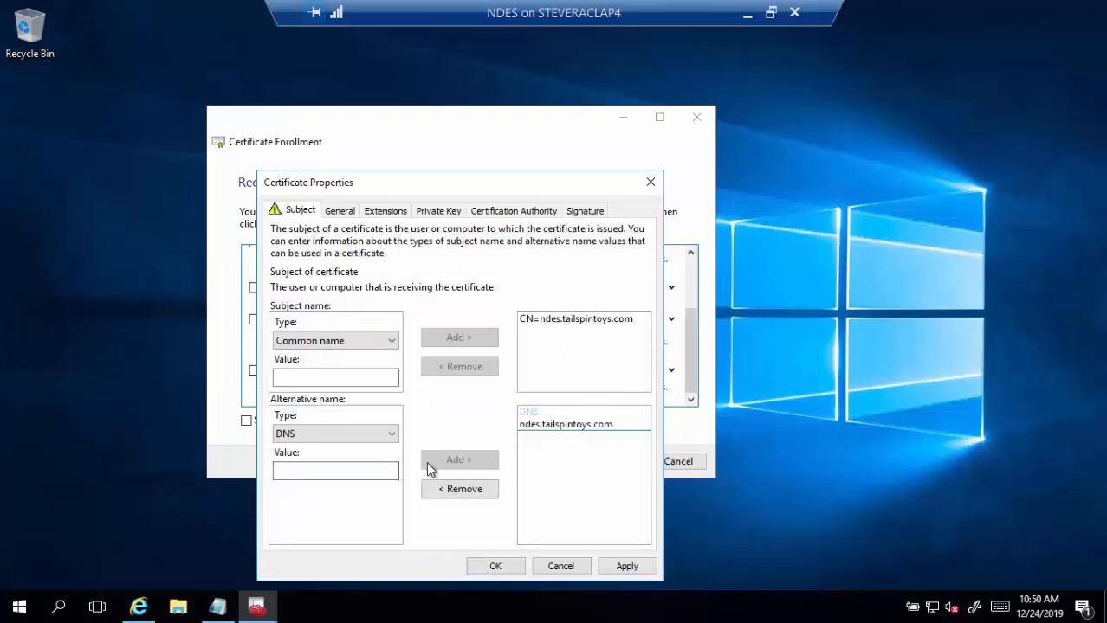
- Add the msappproxy.net App Proxy host, copied from Notepad, as another DNS name
left_click(219, 608)
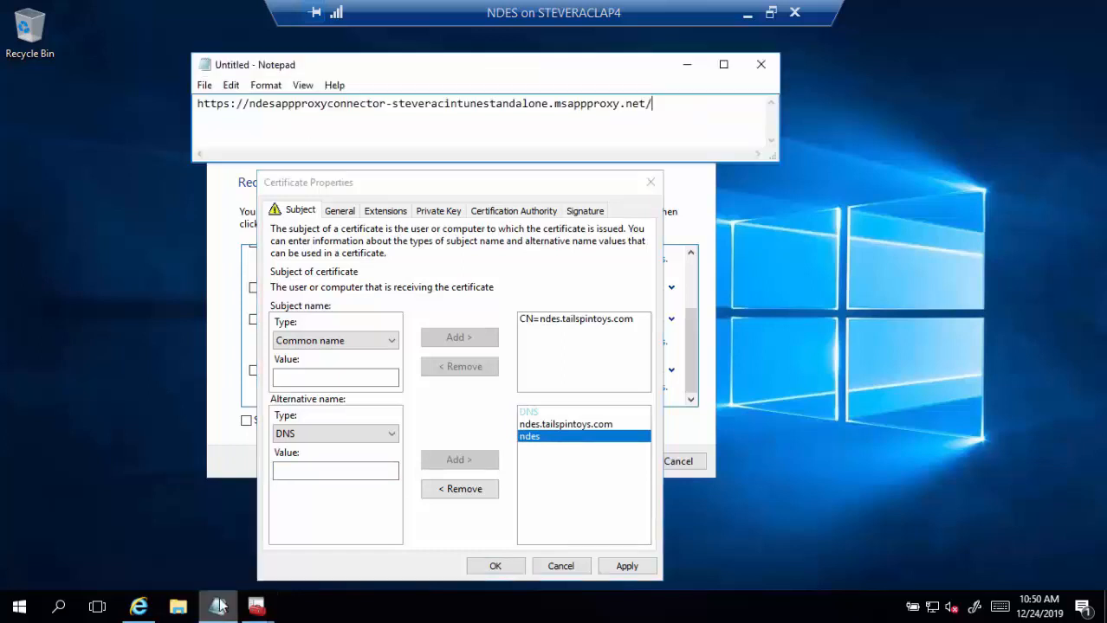
left_click_drag(246, 104, 649, 104)
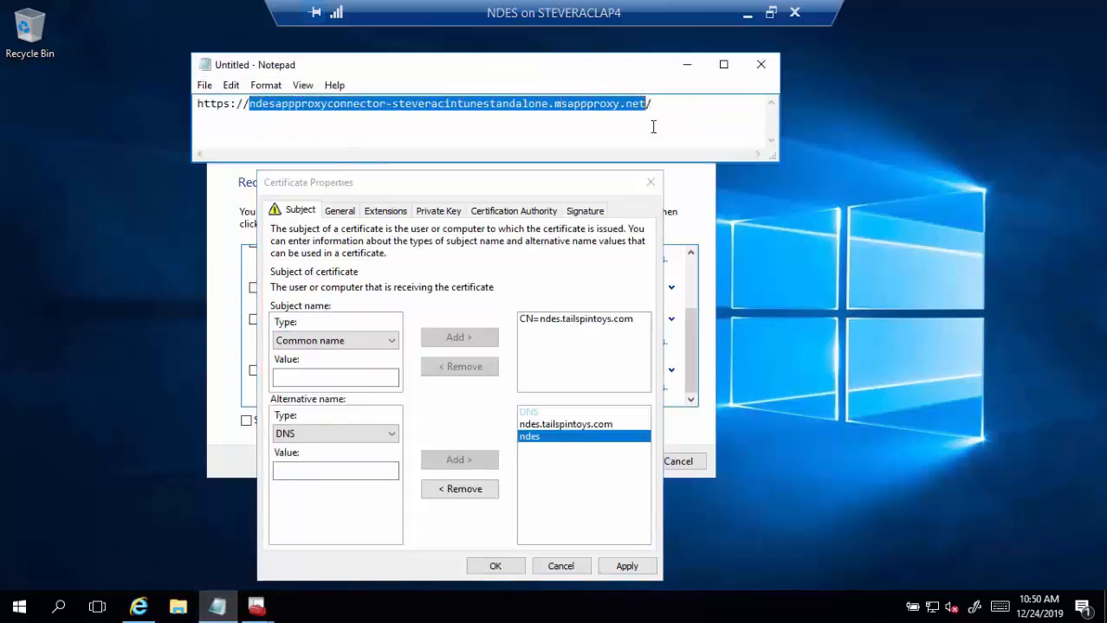
key("ctrl+c")
left_click(329, 471)
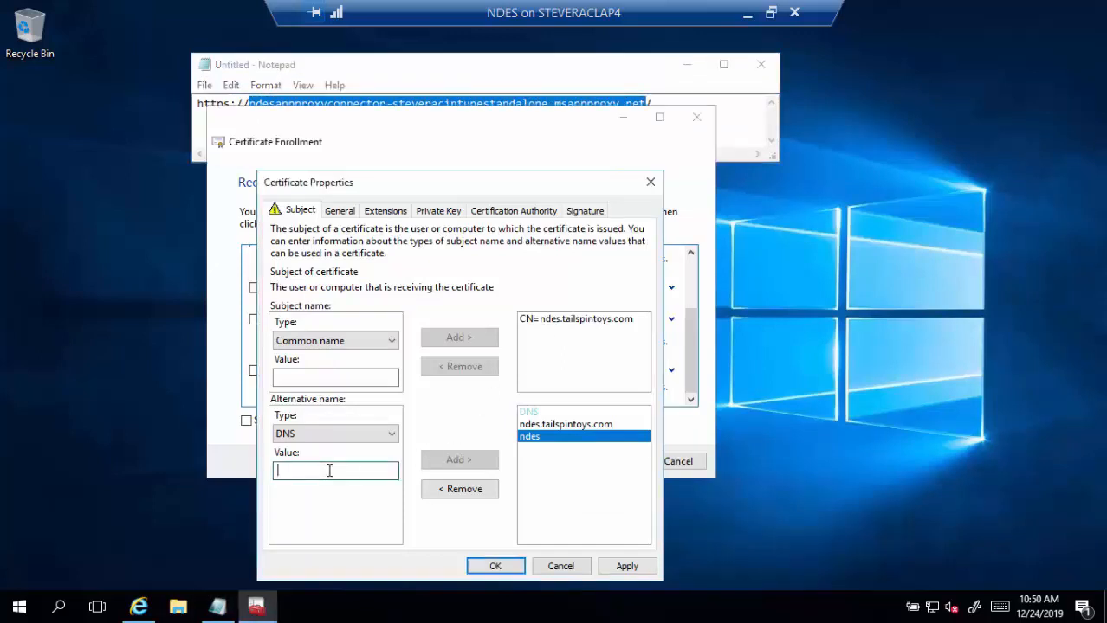
key("ctrl+v")
left_click(459, 460)
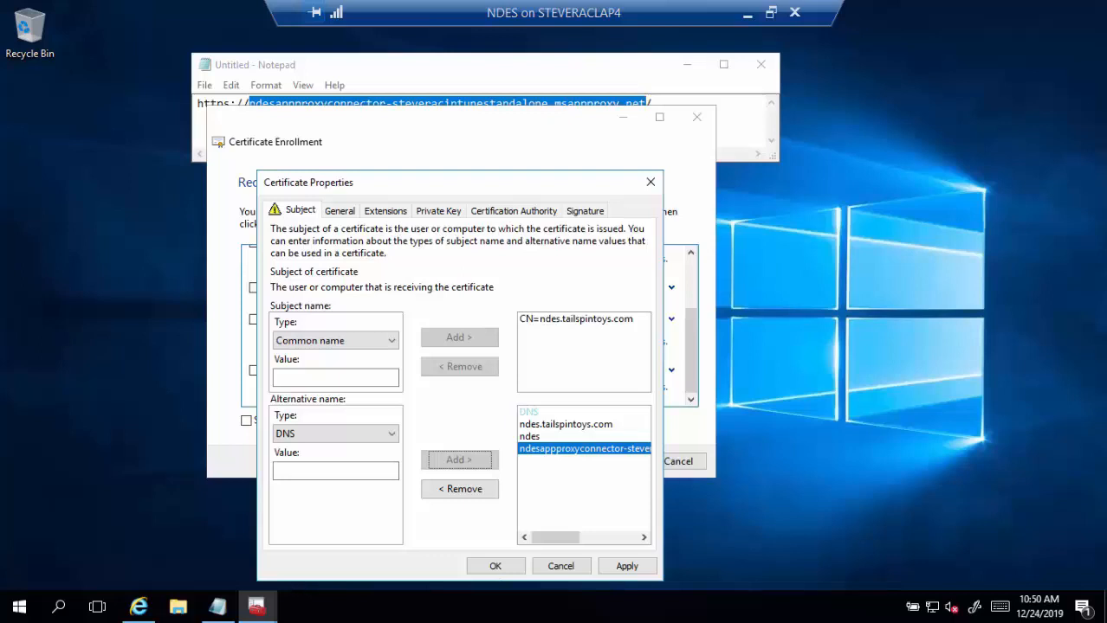
- Set the friendly name to 'NDES/IIS SSL Computer Certificate' and confirm the properties
left_click(341, 214)
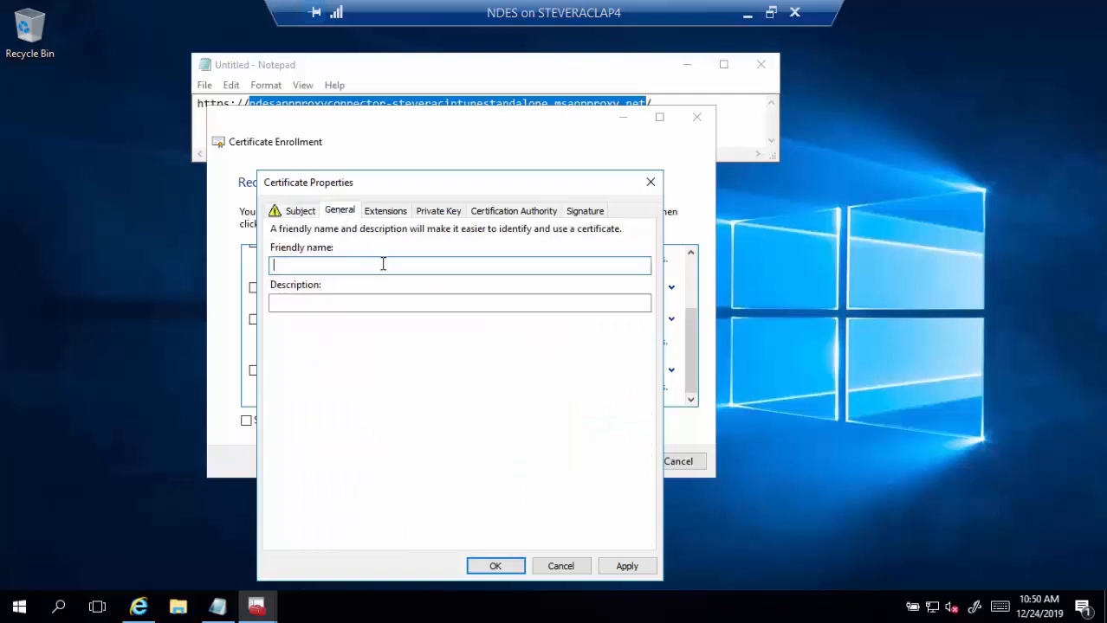
type("NDES/IIS SSL Computer Certificate")
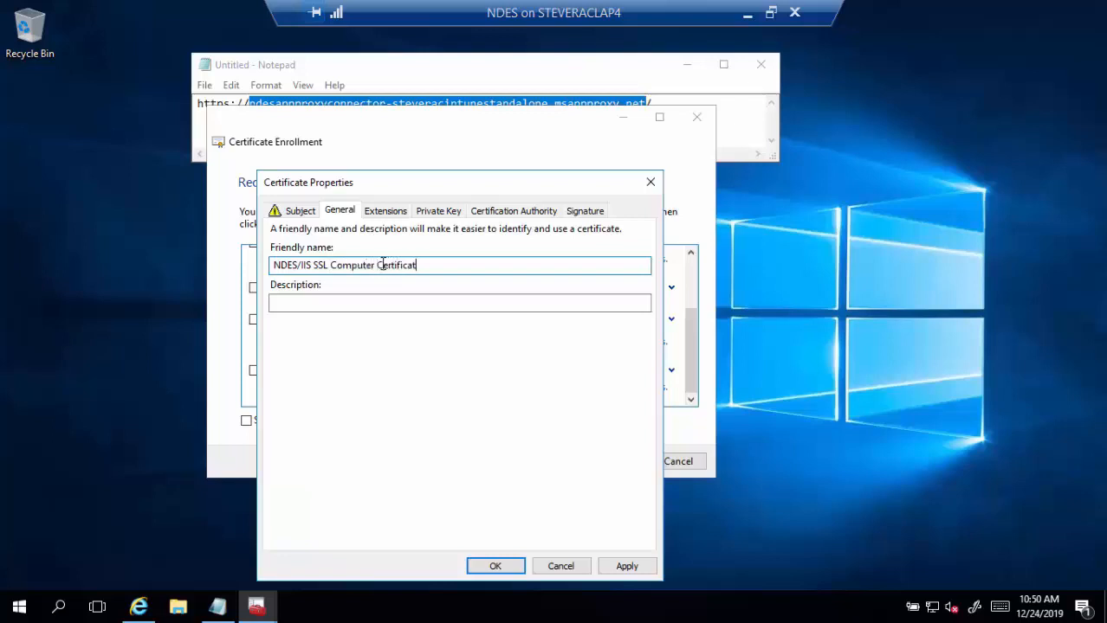
left_click(492, 565)
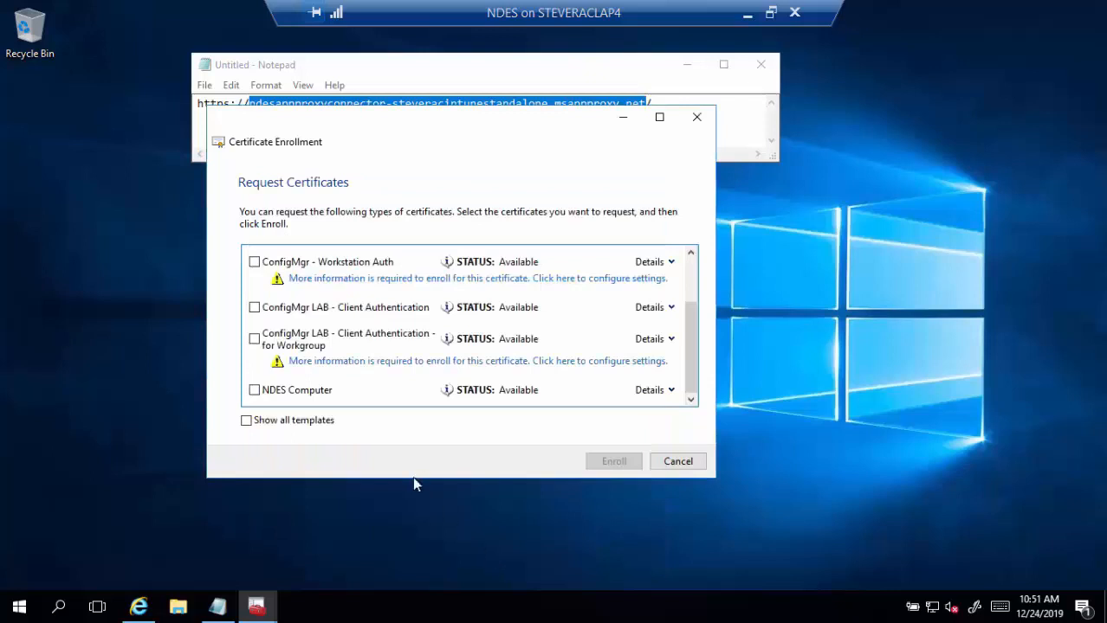
- Enroll a certificate from the NDES Computer template
left_click(254, 390)
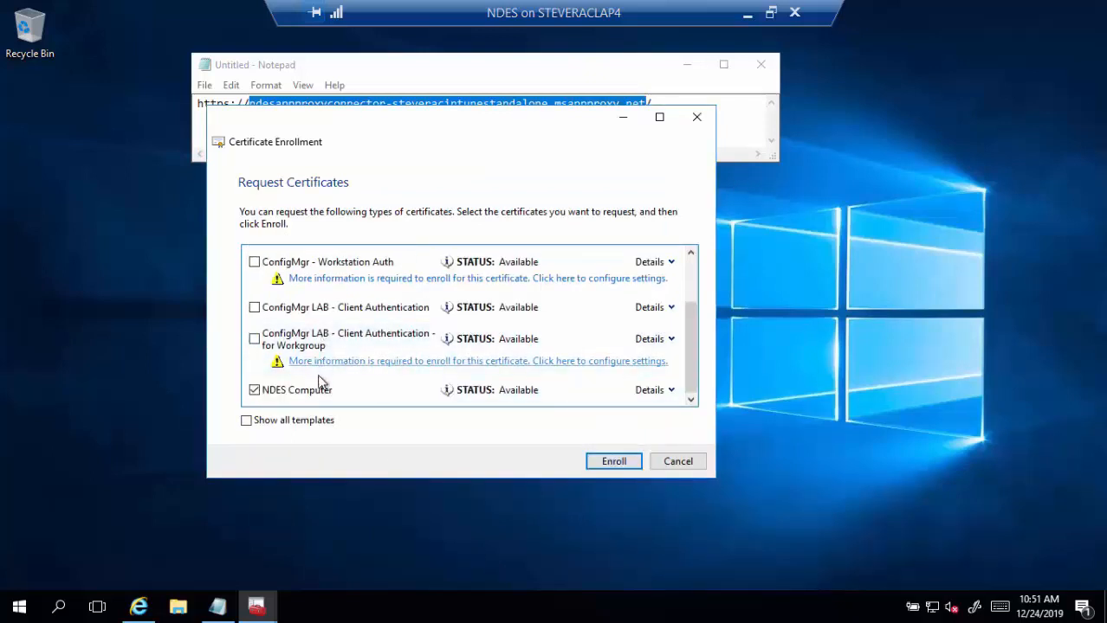
left_click(602, 465)
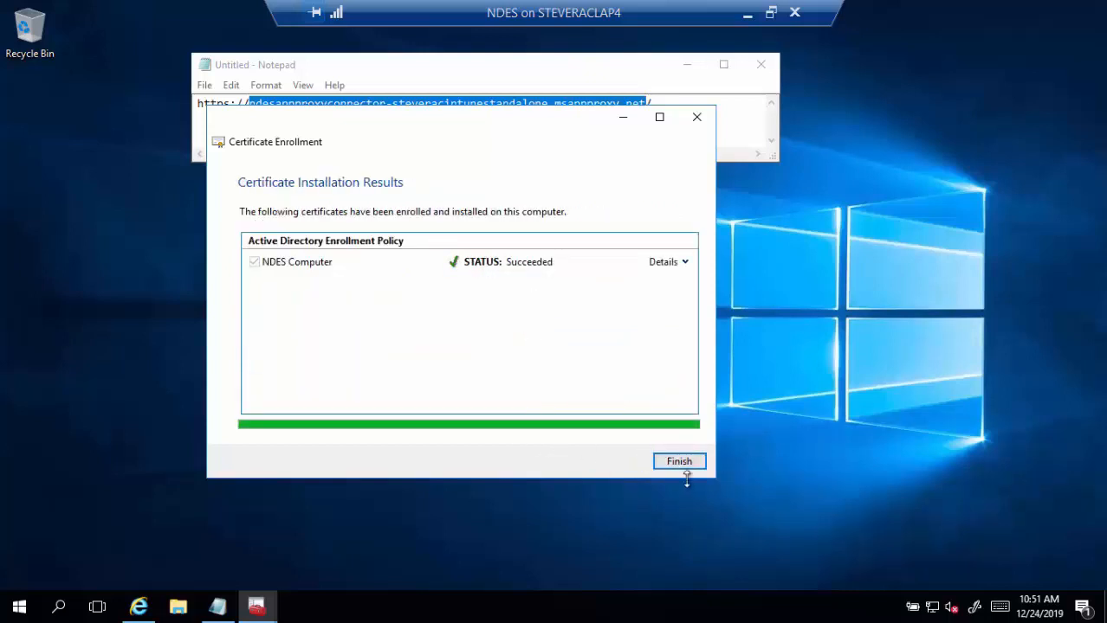
left_click(686, 464)
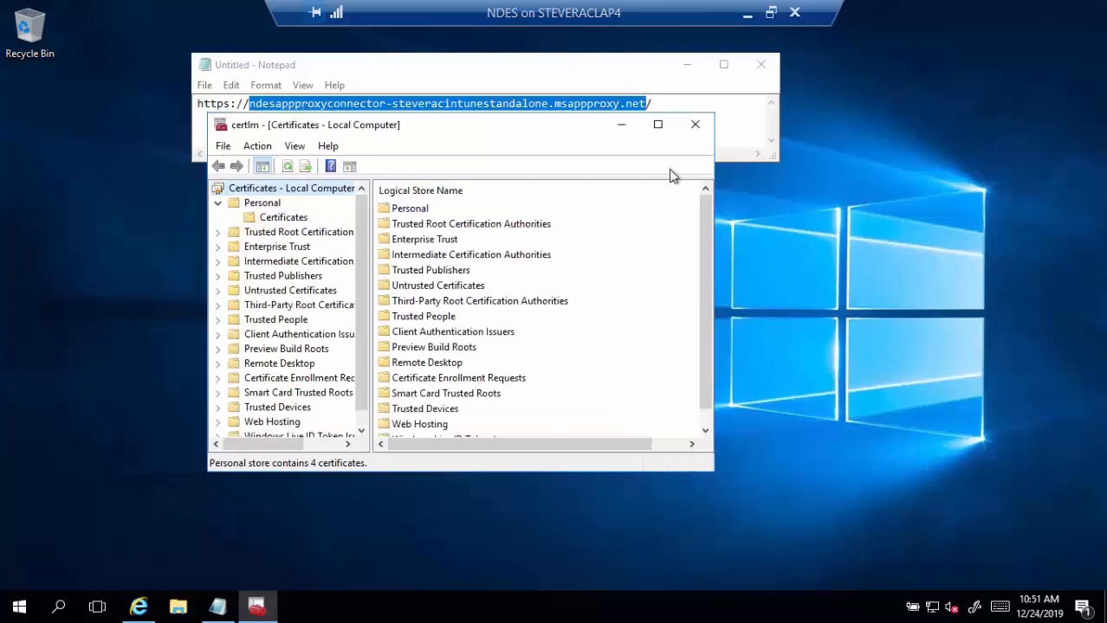
- Verify the new ndes.tailspintoys.com certificate in the Personal store, then close certlm
left_click(303, 219)
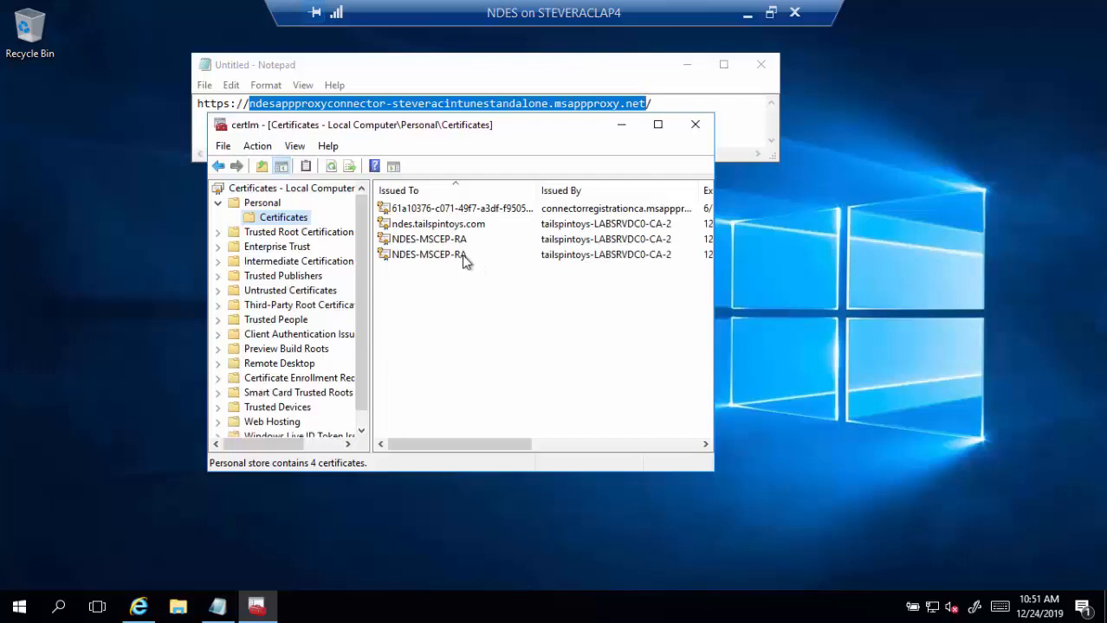
left_click(454, 224)
left_click_drag(474, 446, 668, 442)
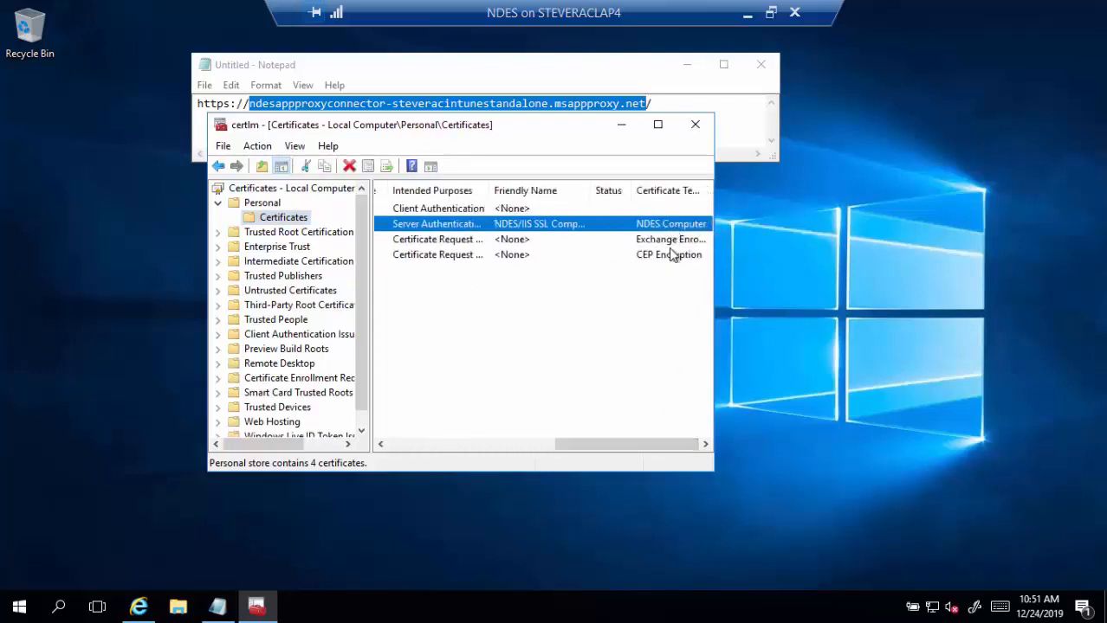
scroll(646, 331, "left", 5)
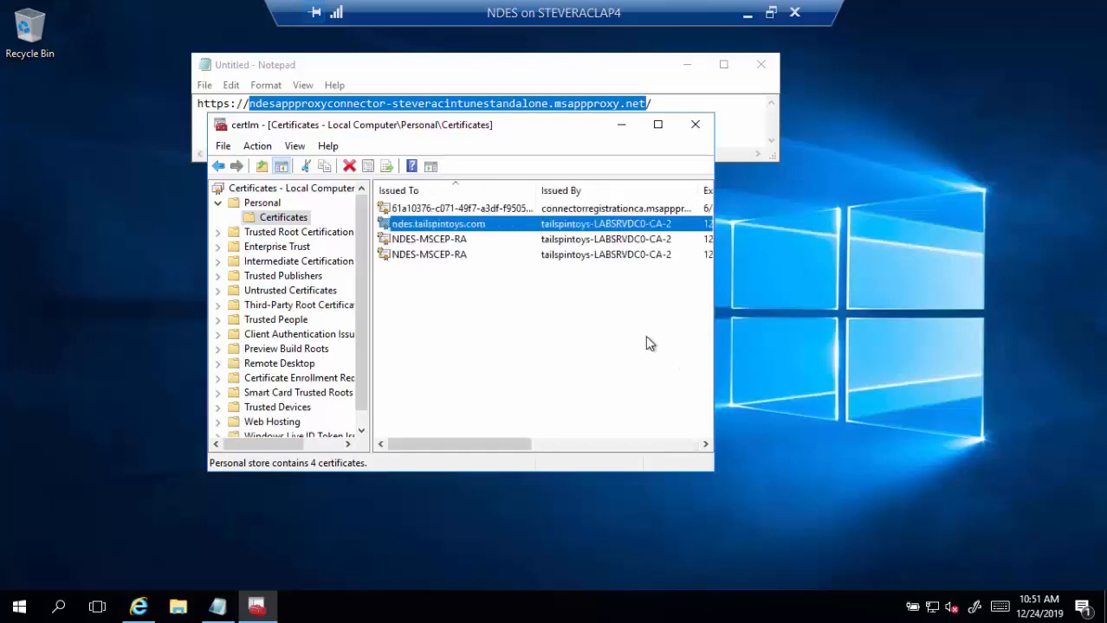
left_click(695, 125)
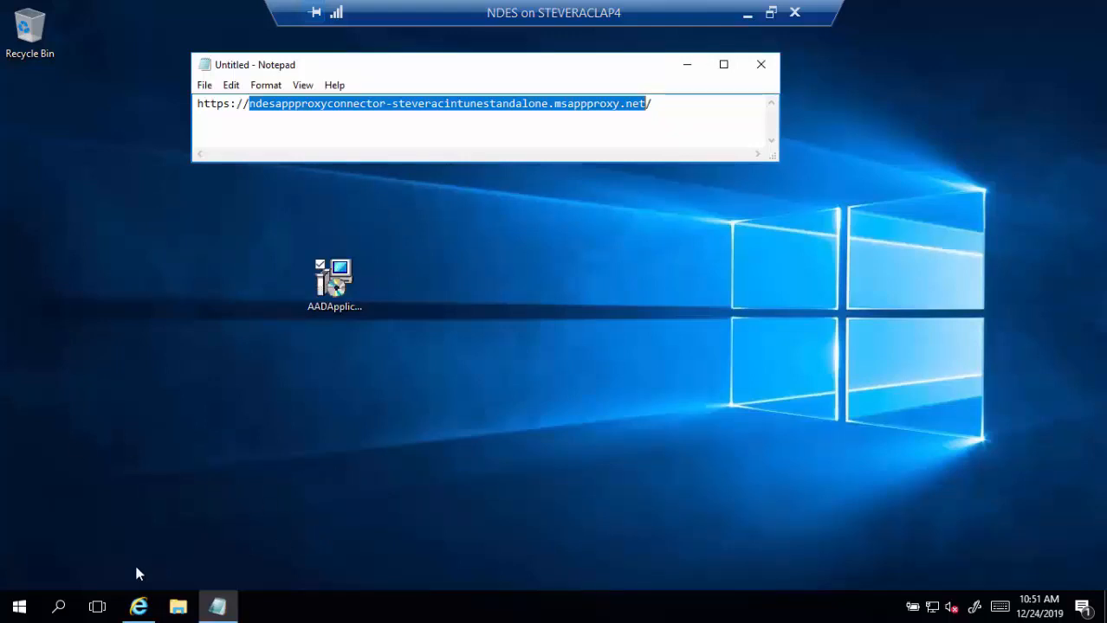
- Launch IIS Manager and open the site bindings of Default Web Site
left_click(19, 606)
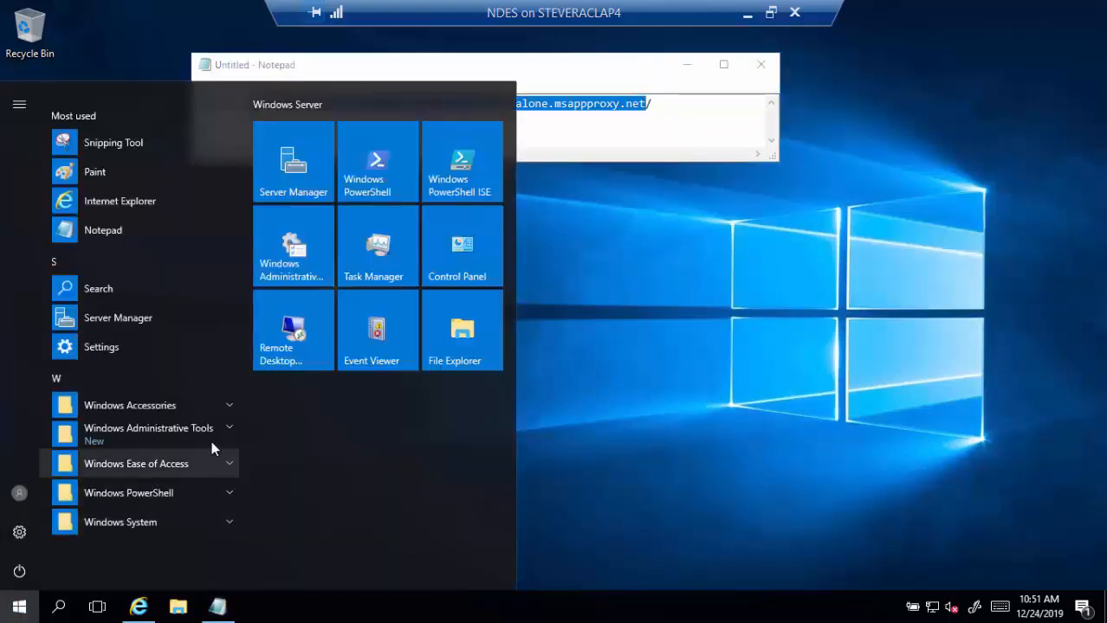
left_click(227, 433)
scroll(199, 447, "down", 3)
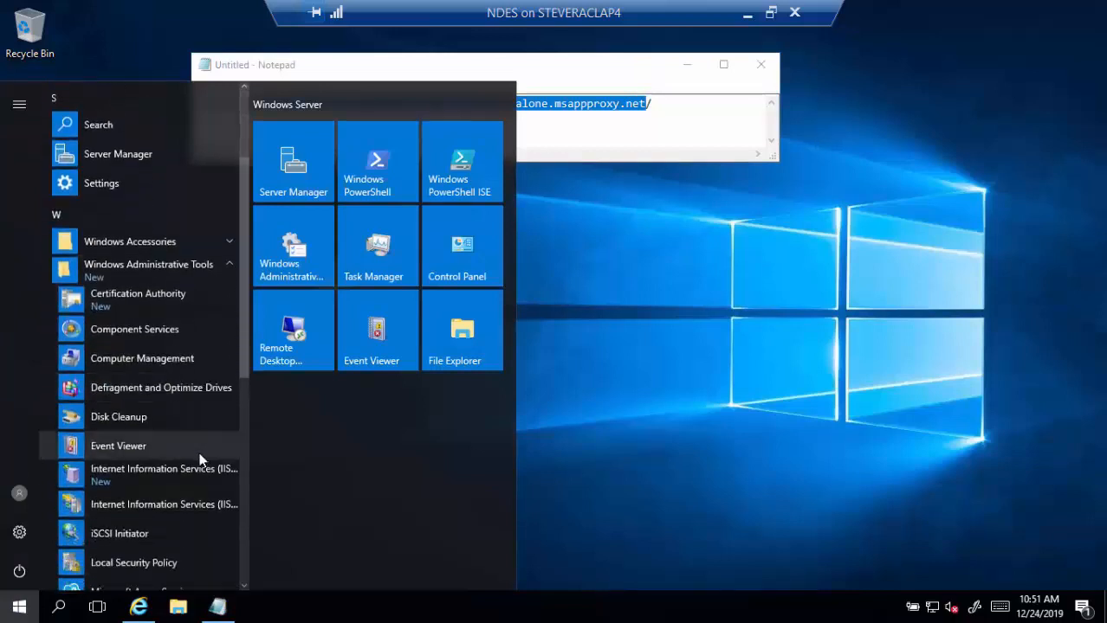
left_click(182, 508)
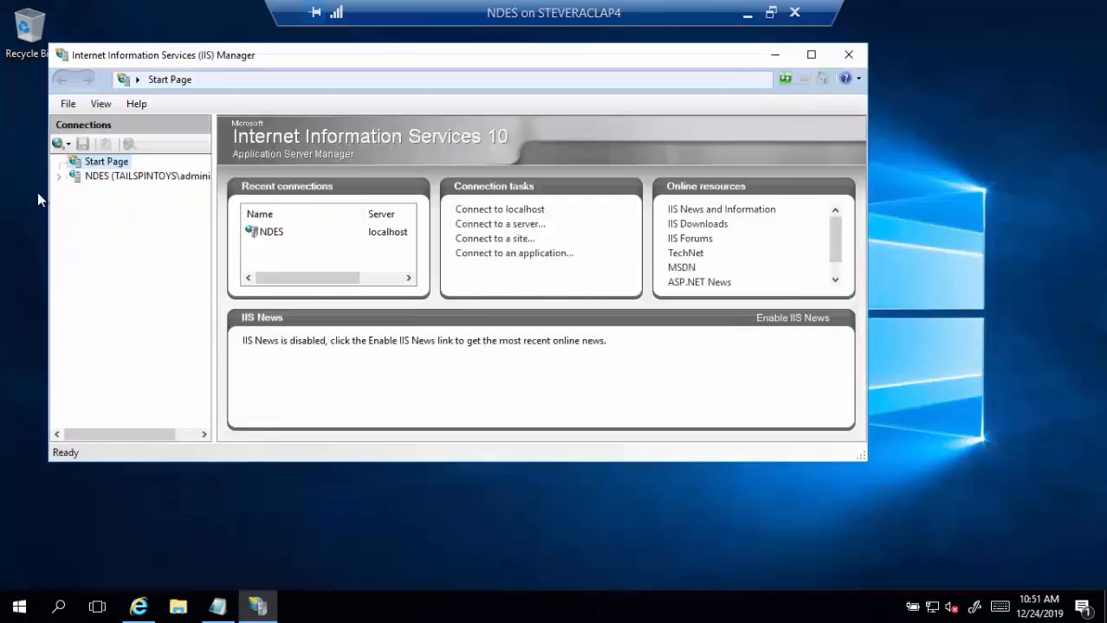
left_click(64, 178)
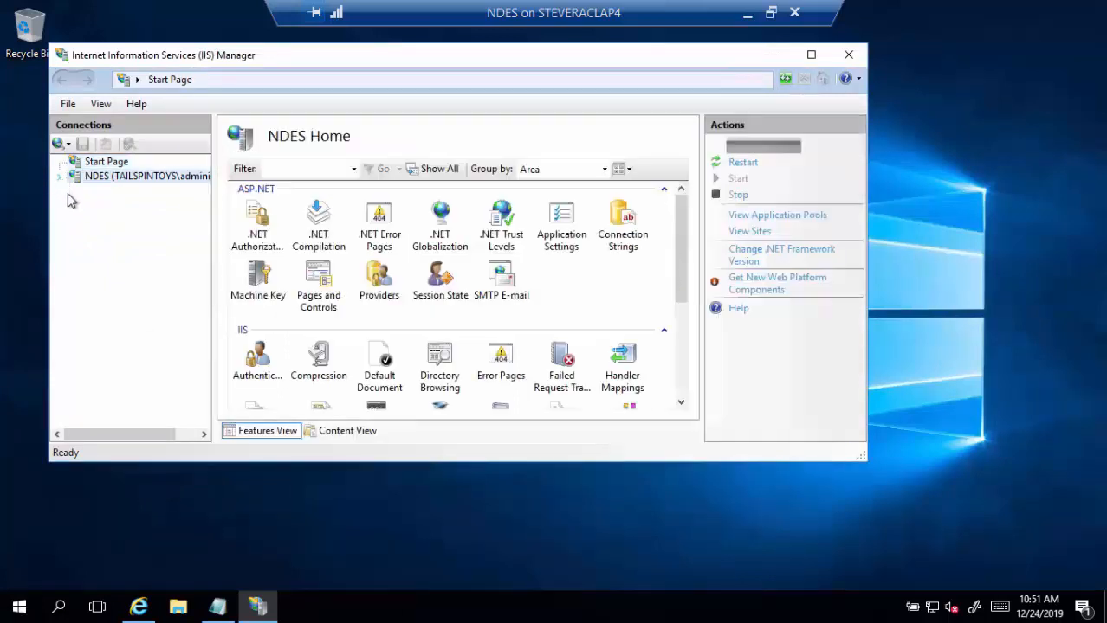
left_click(75, 205)
right_click(143, 220)
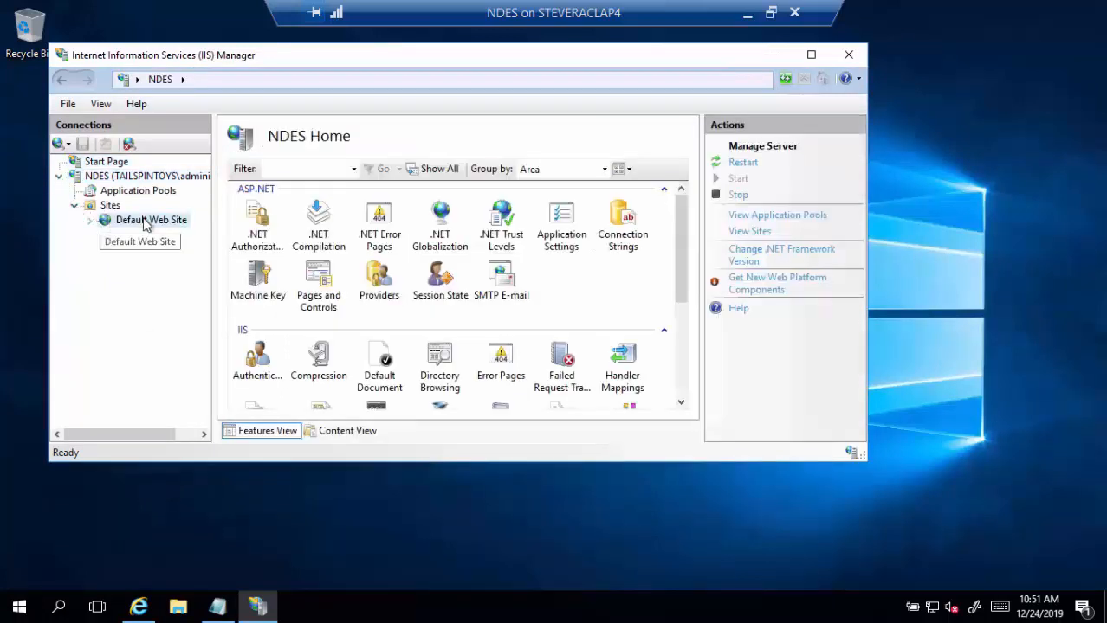
left_click(205, 311)
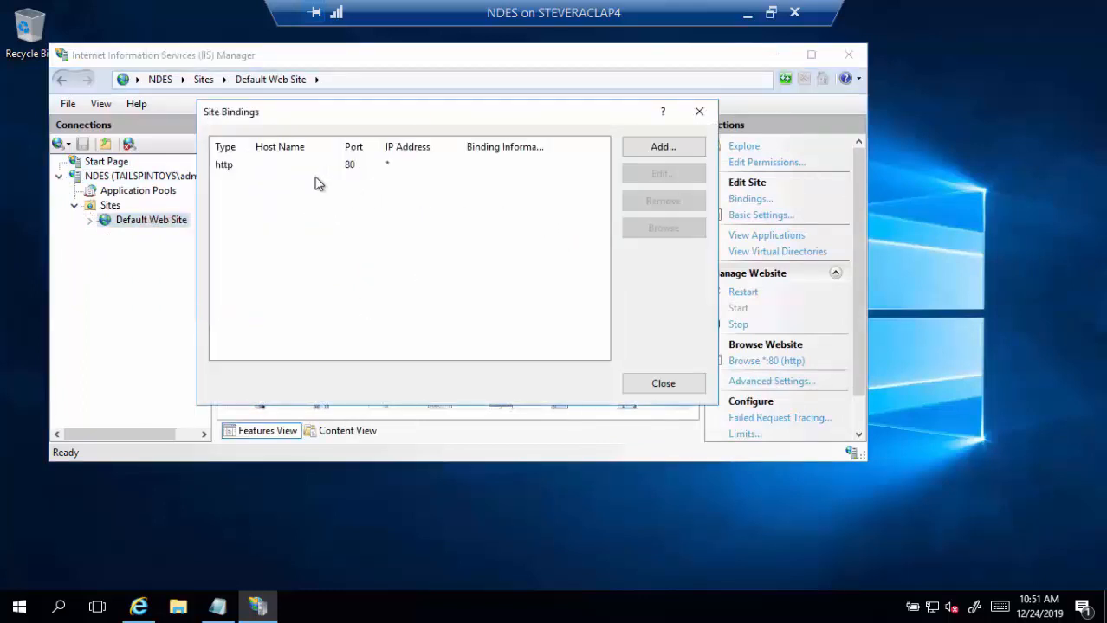
- Add an https binding on port 443 using the NDES/IIS SSL Computer Certificate
left_click(696, 151)
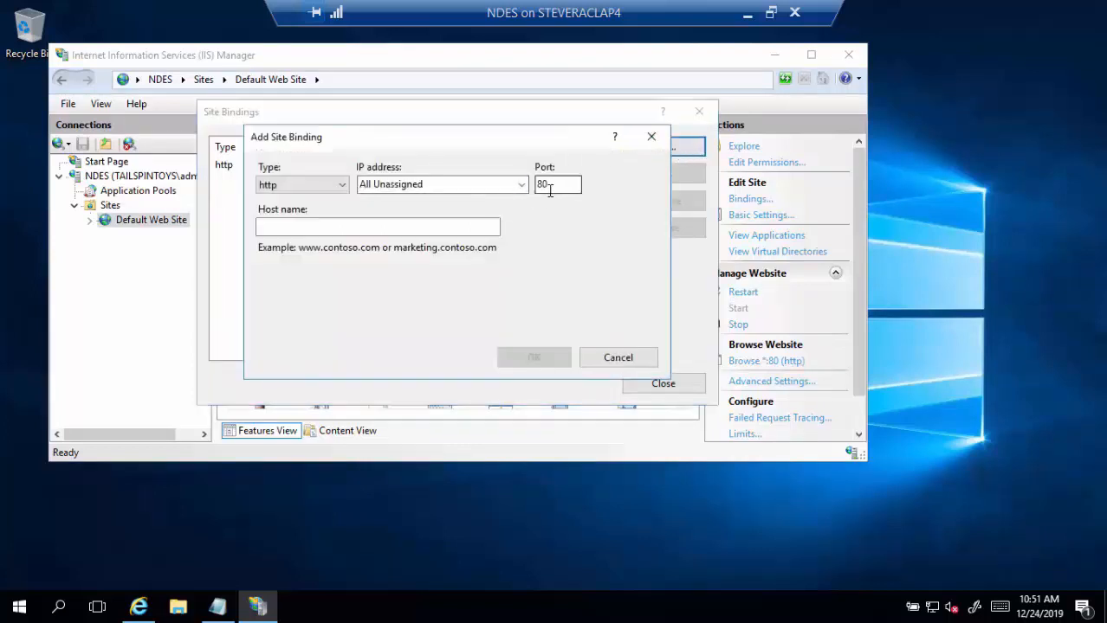
left_click_drag(550, 186, 541, 177)
type("443")
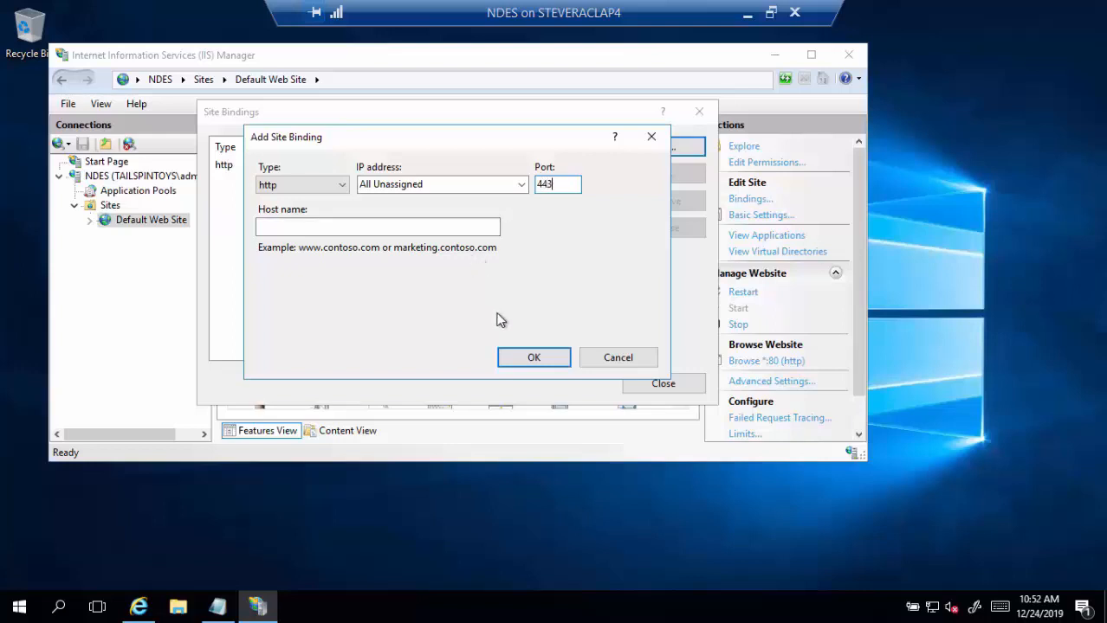
left_click(344, 187)
left_click(338, 214)
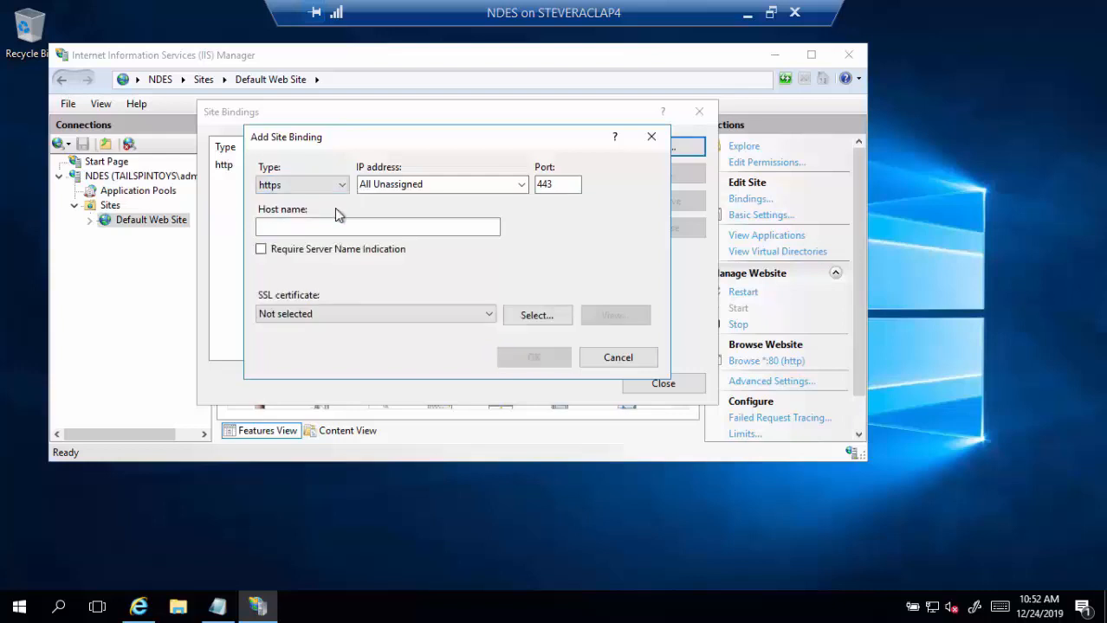
left_click(487, 315)
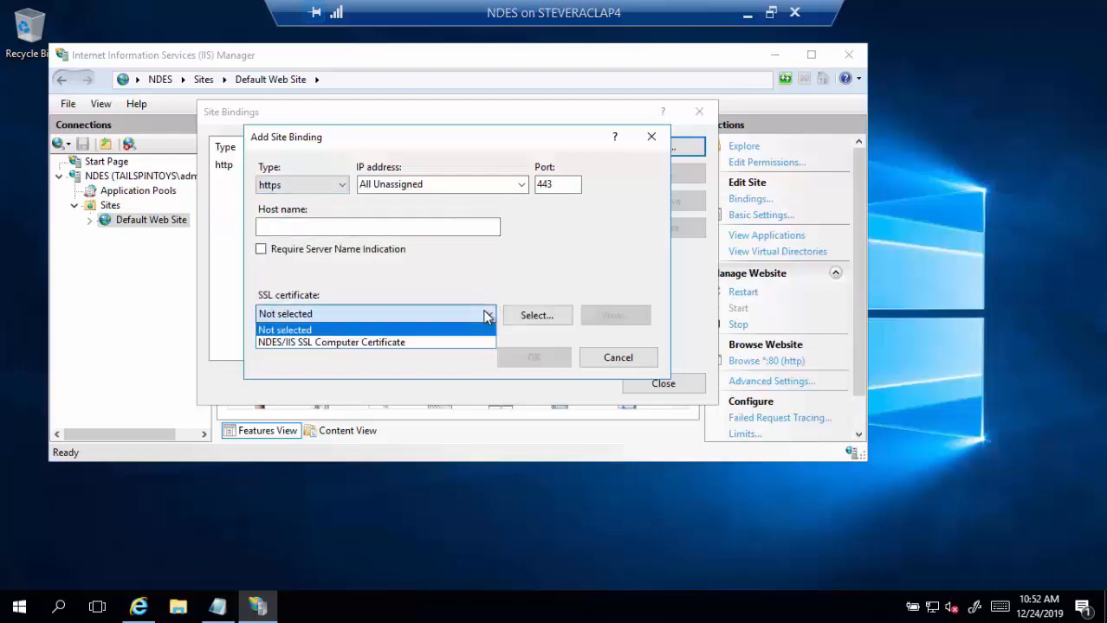
left_click(423, 345)
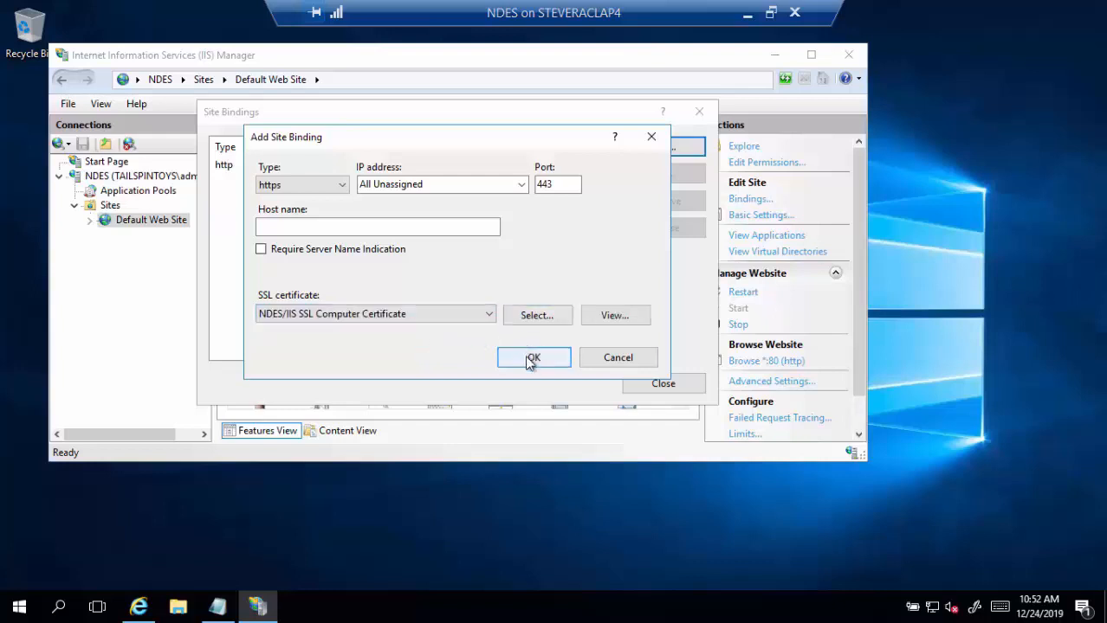
left_click(530, 358)
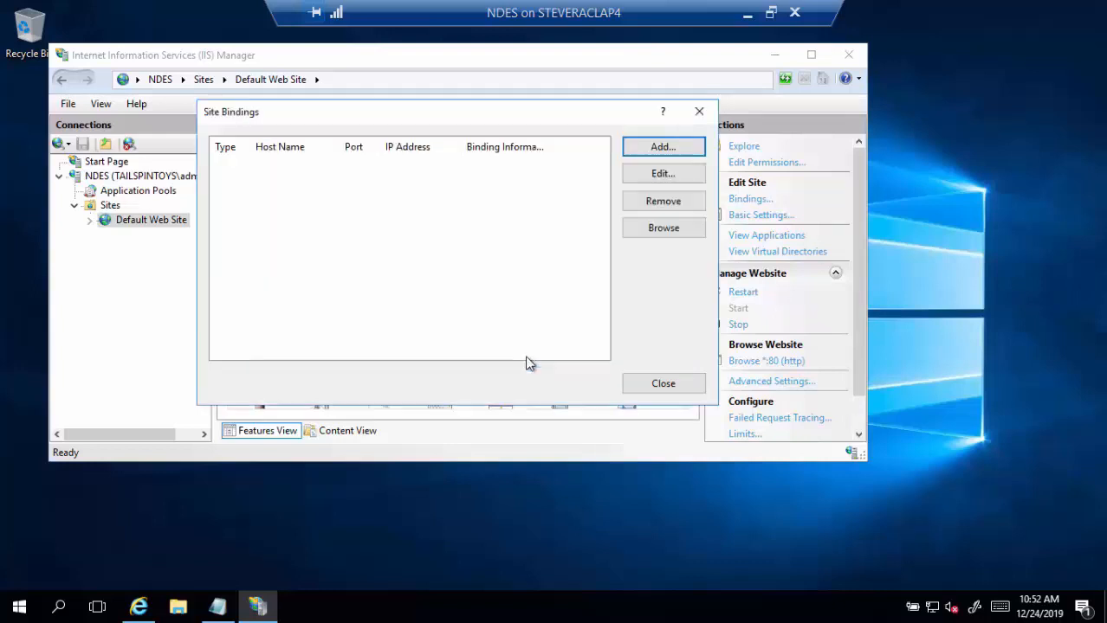
left_click(663, 386)
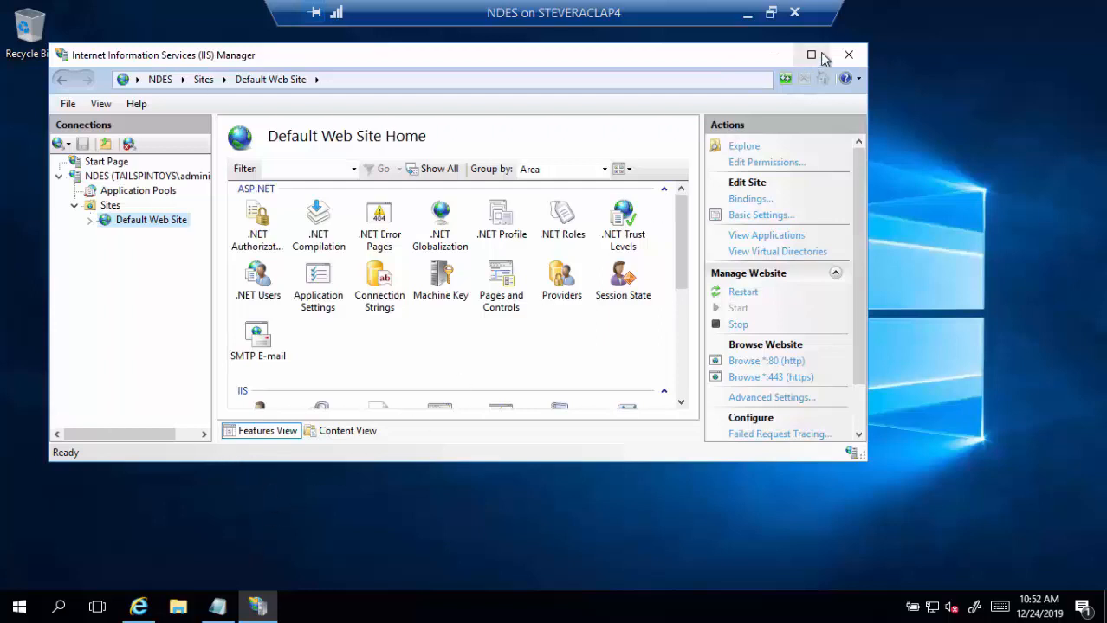
left_click(775, 54)
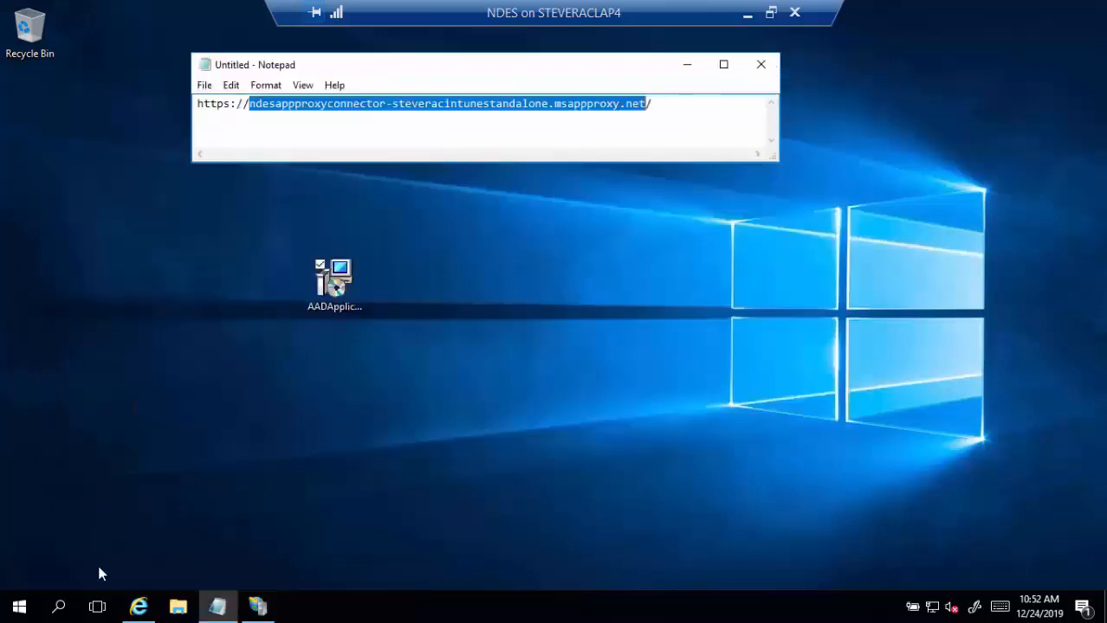
mouse_move(137, 609)
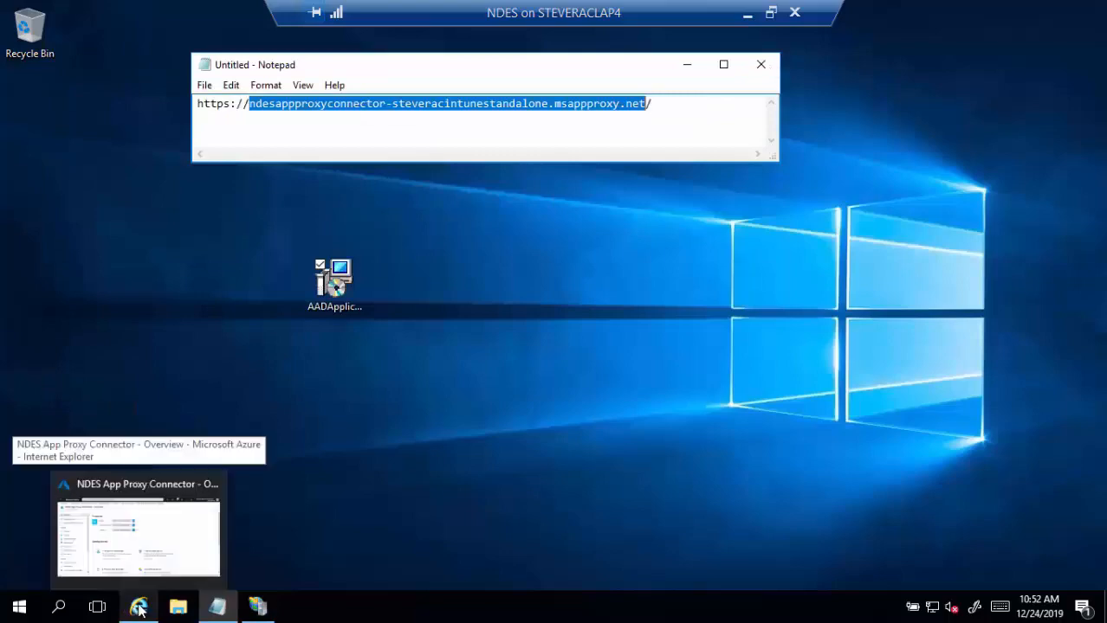
left_click(166, 551)
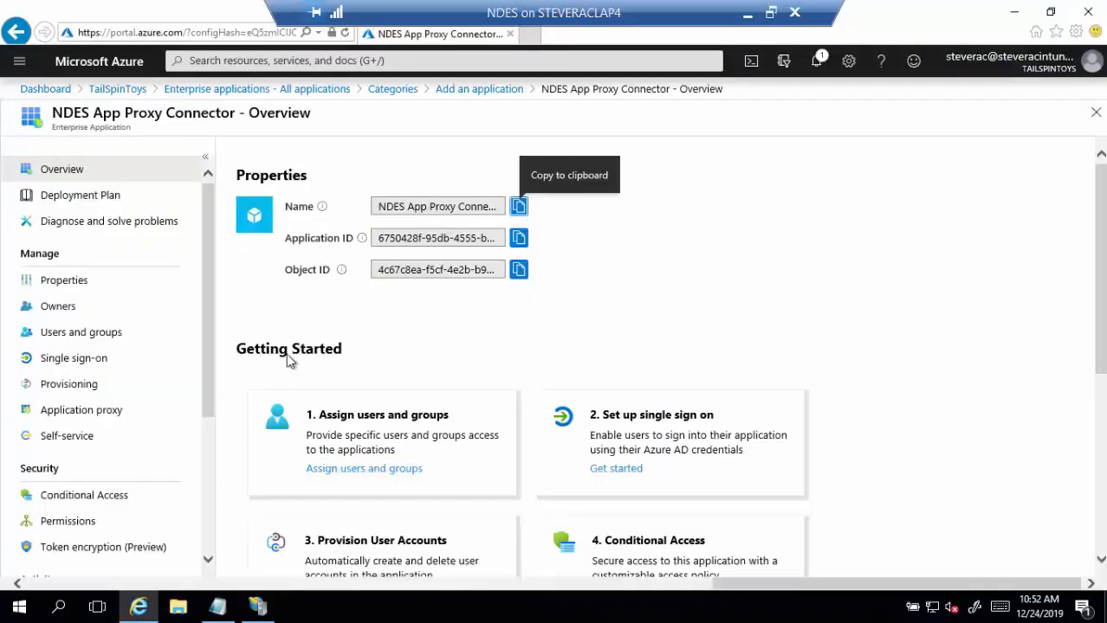
left_click(528, 34)
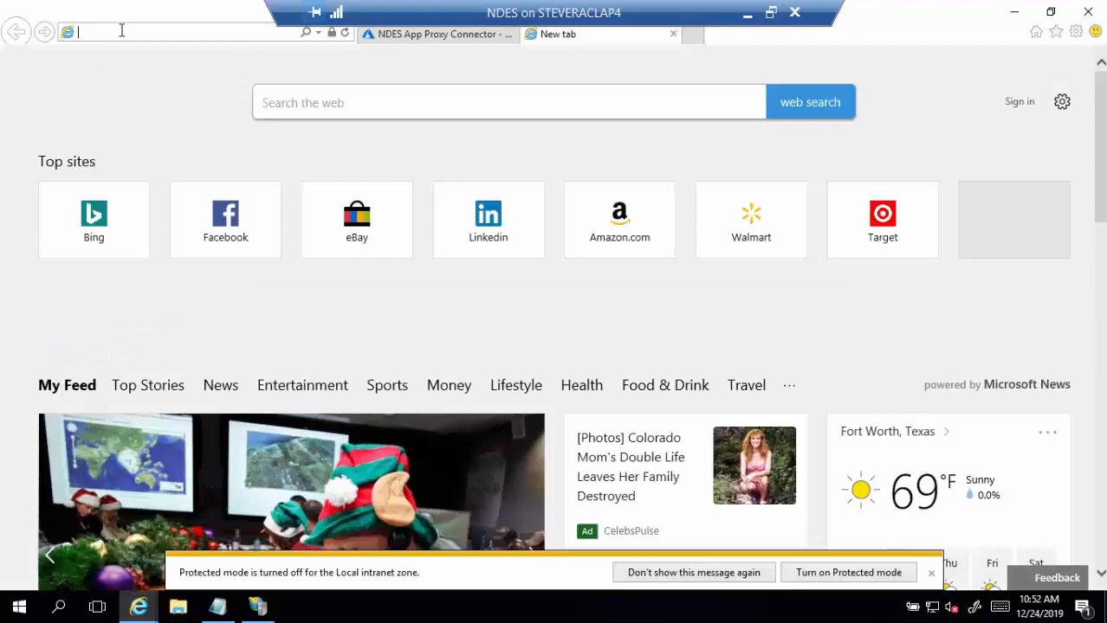
type("https")
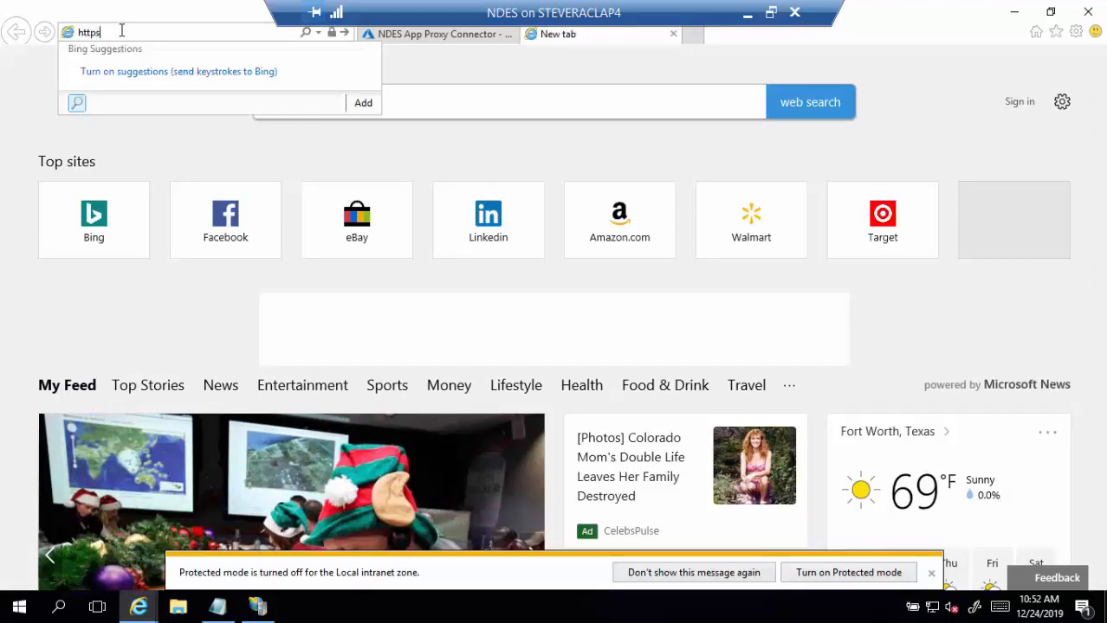
type("://ndes")
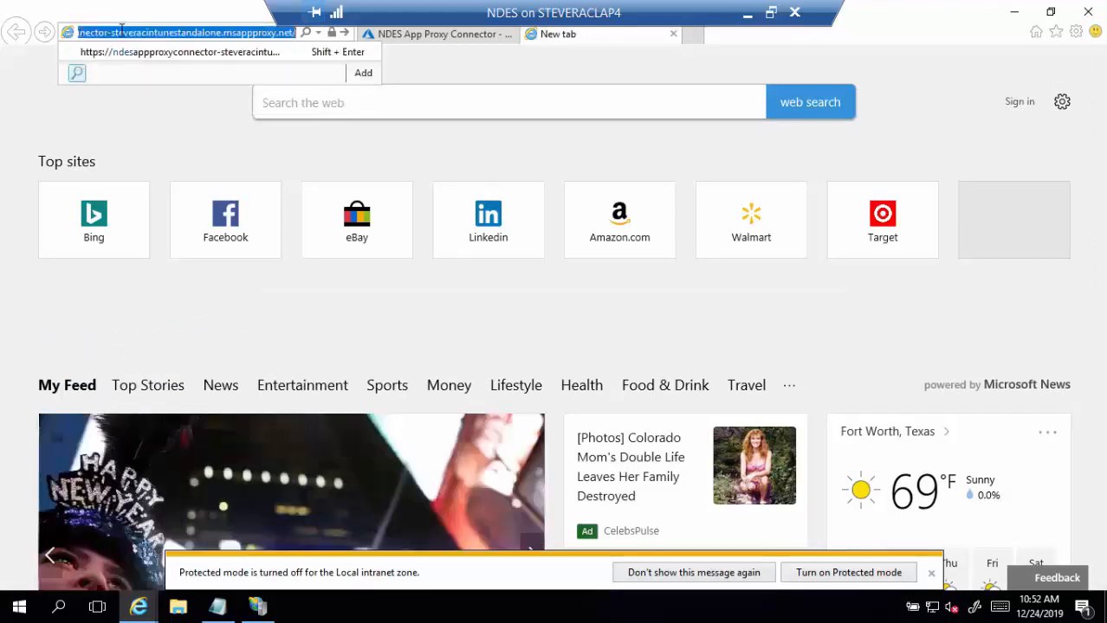
type(".tail")
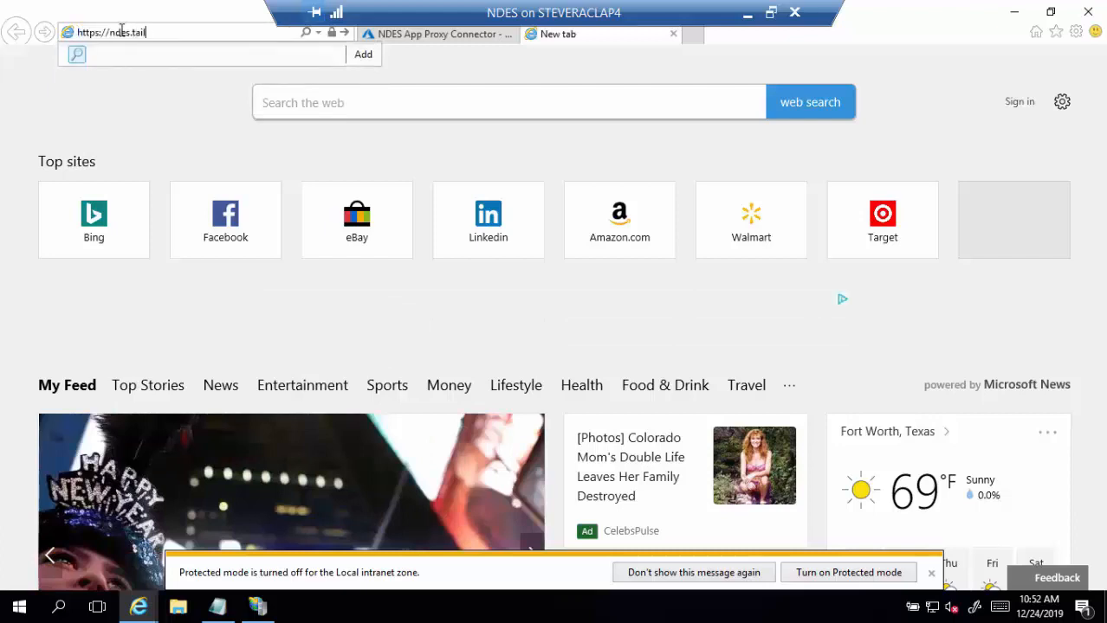
type("spintoys.com/")
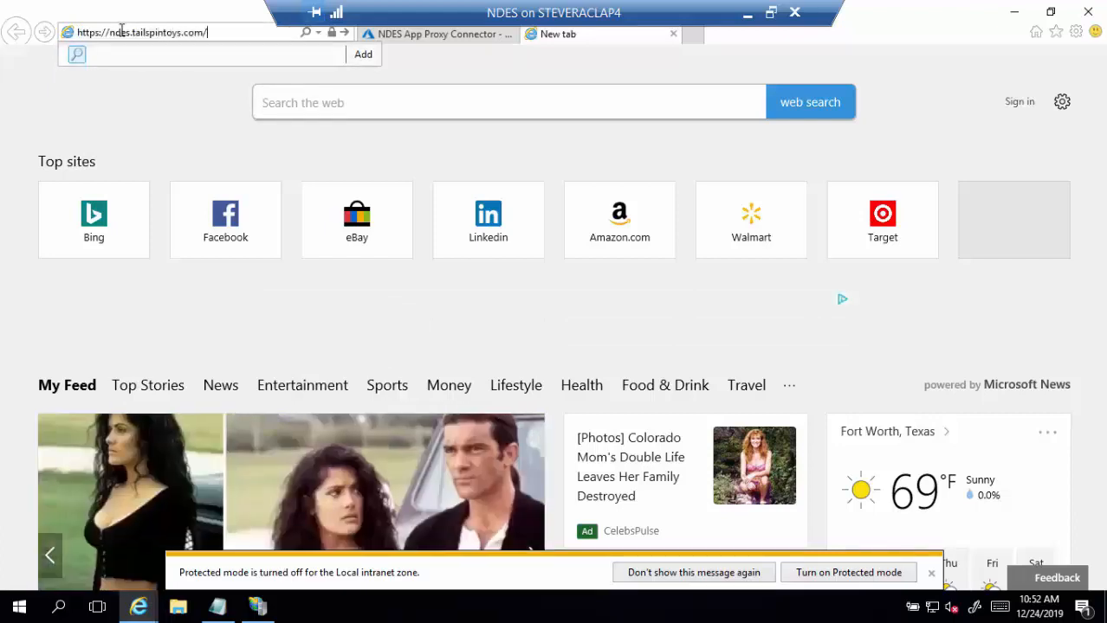
type("m")
key("BackSpace")
type("certsr")
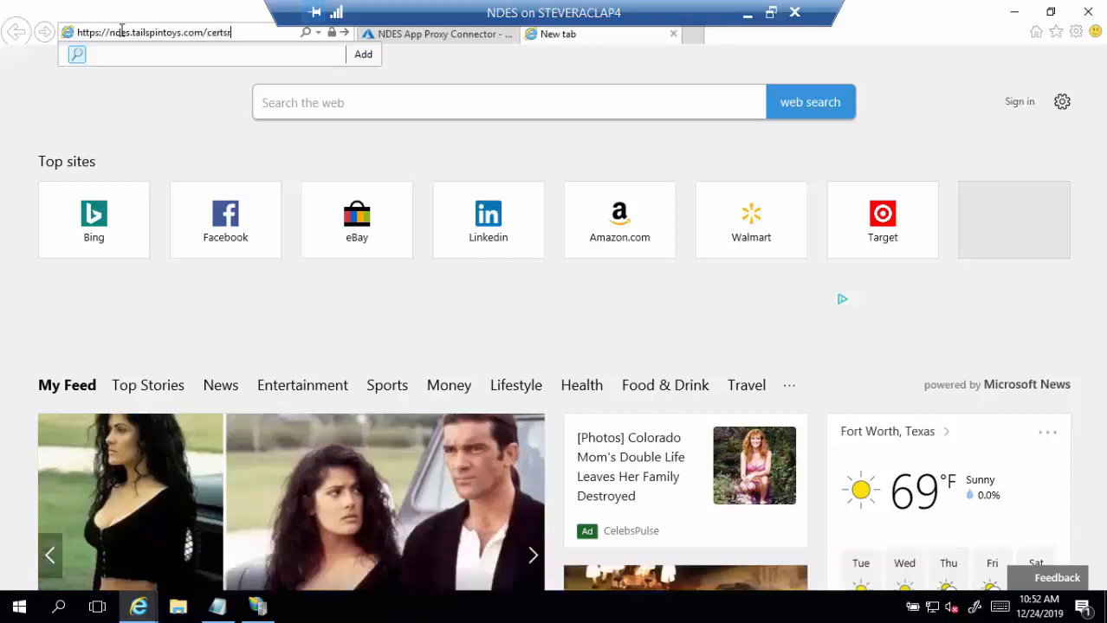
type("v/mscep/")
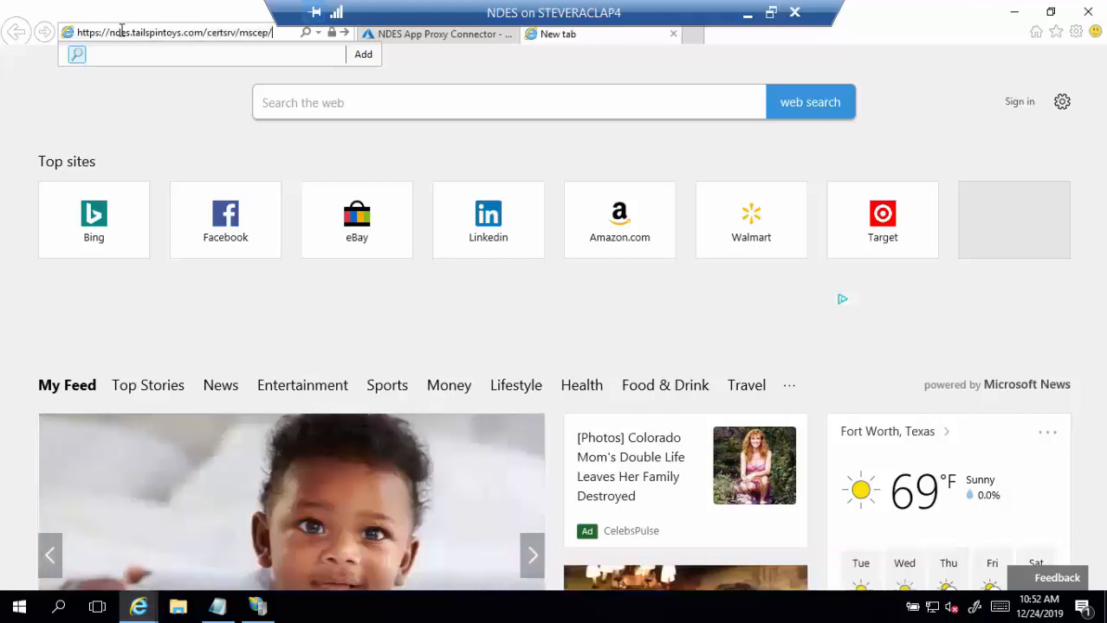
type("p.dll")
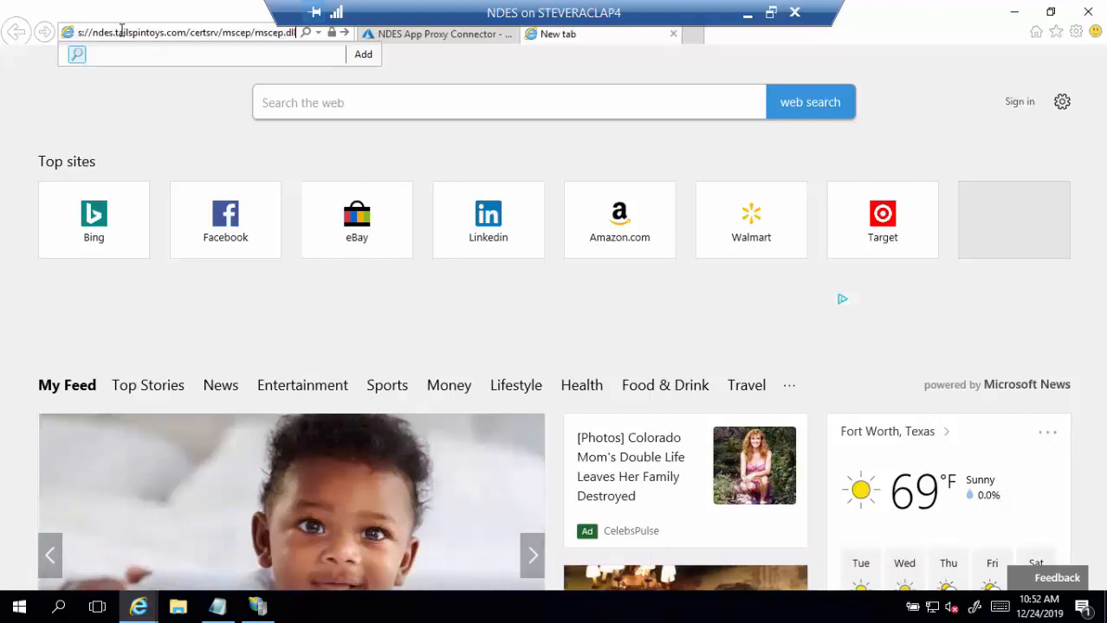
key("Return")
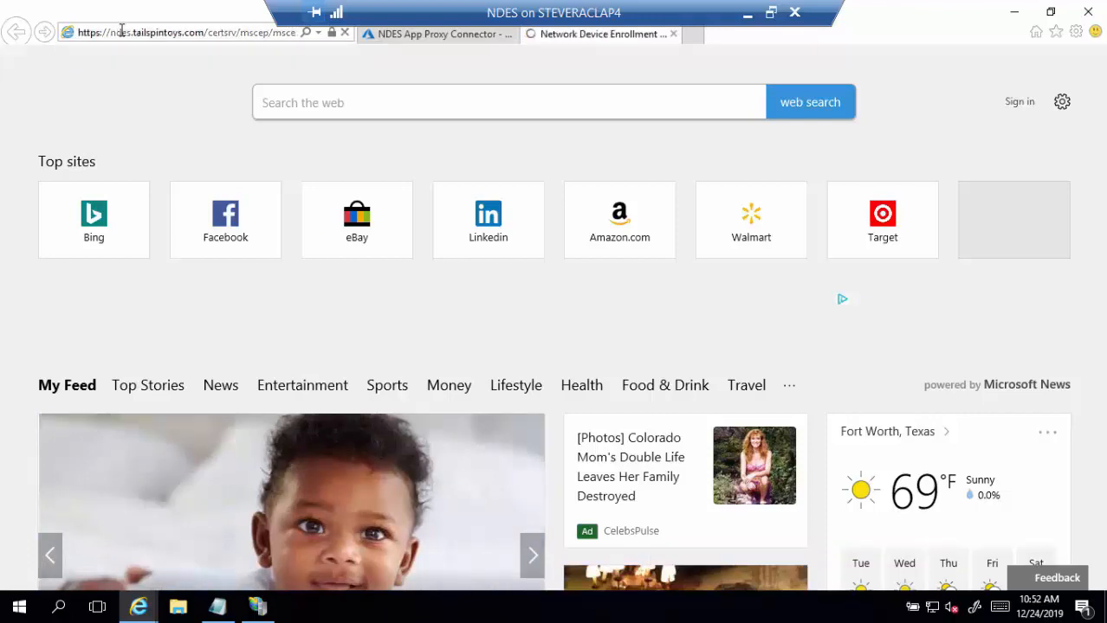
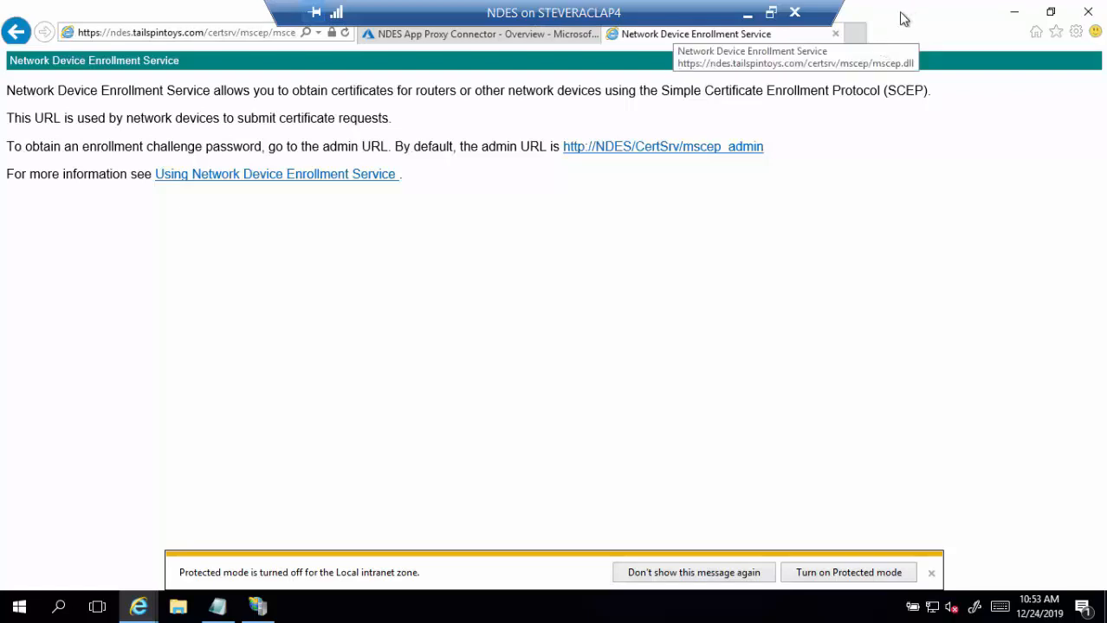
- Load the pasted app proxy connector URL in a new browser tab, then close the IIS test page
left_click(856, 35)
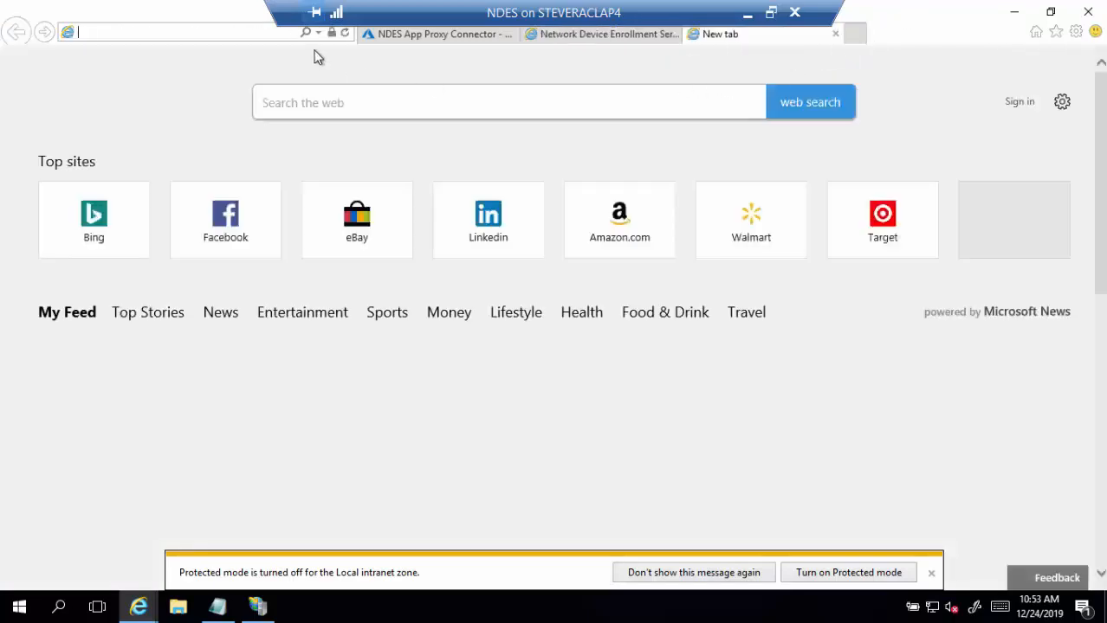
type("https://ndesappproxyconnector-steveracintunestandalone.msappproxy.net/")
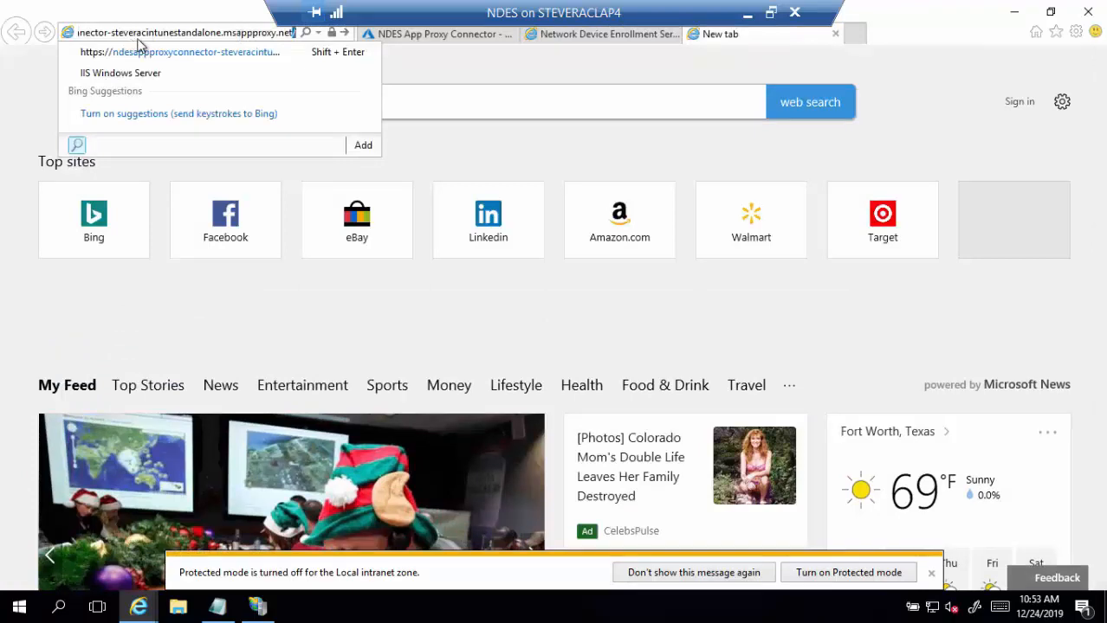
key("Home")
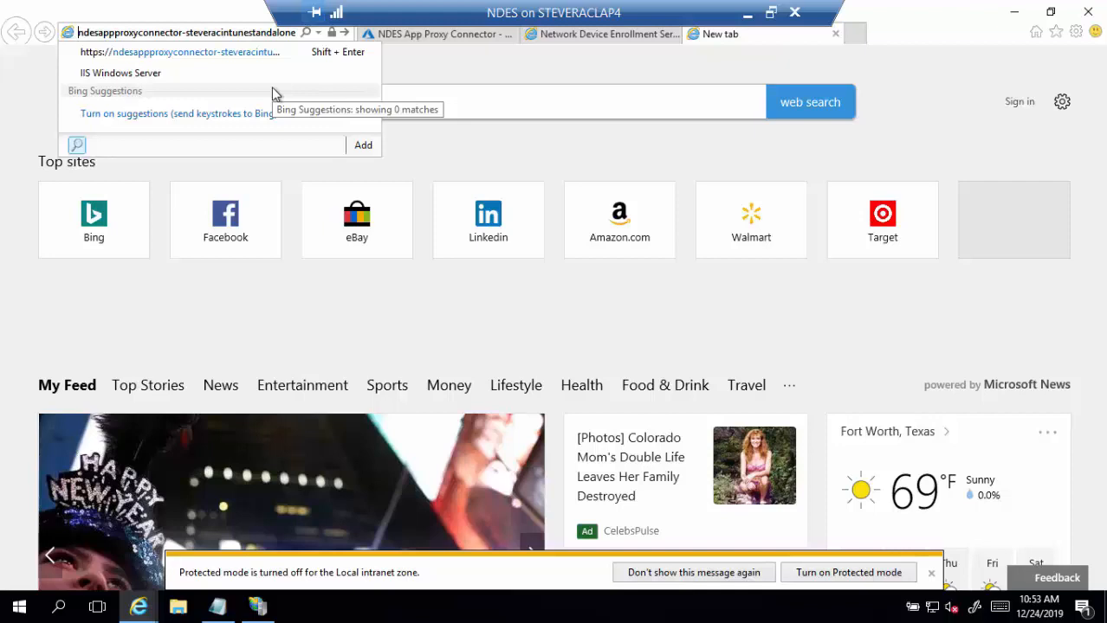
key("End")
key("Return")
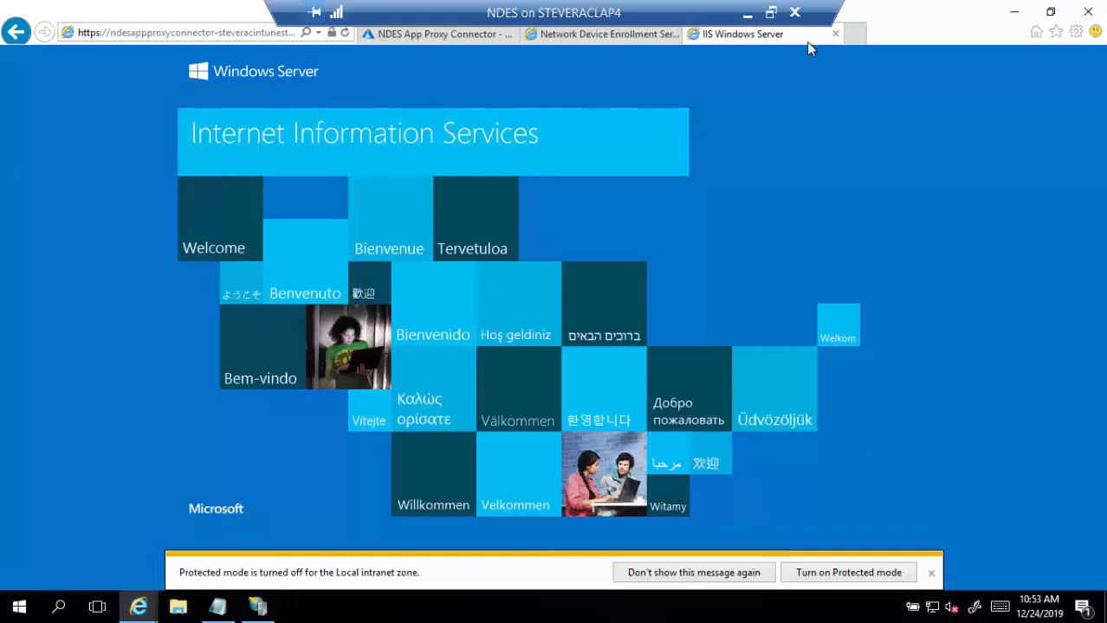
left_click(835, 34)
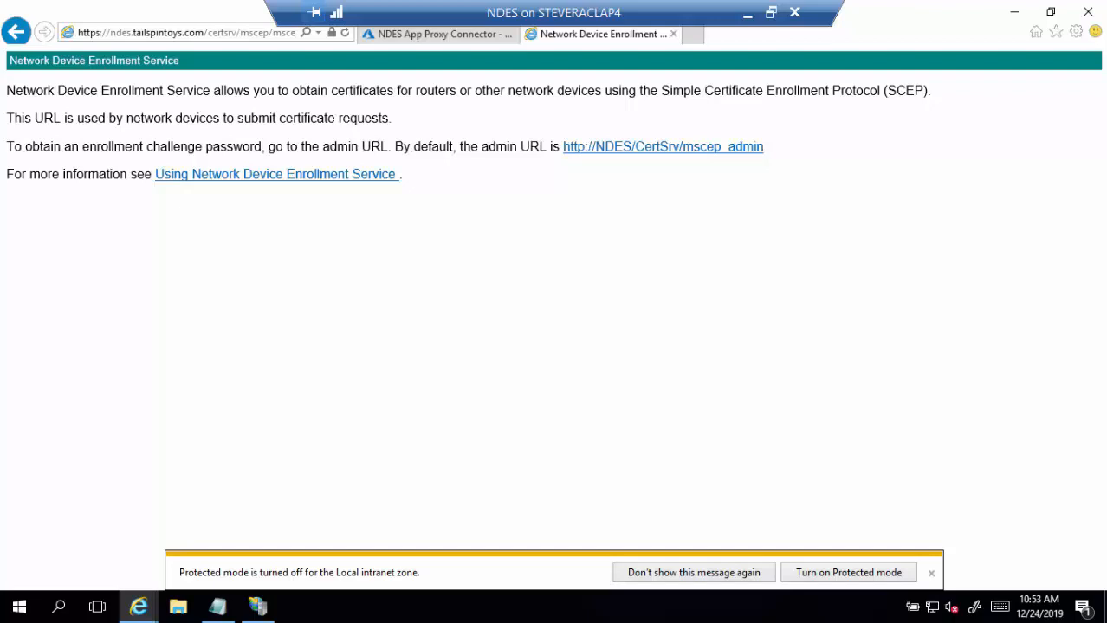
- Test the app proxy connector URL in an Edge window on the host
left_click(498, 607)
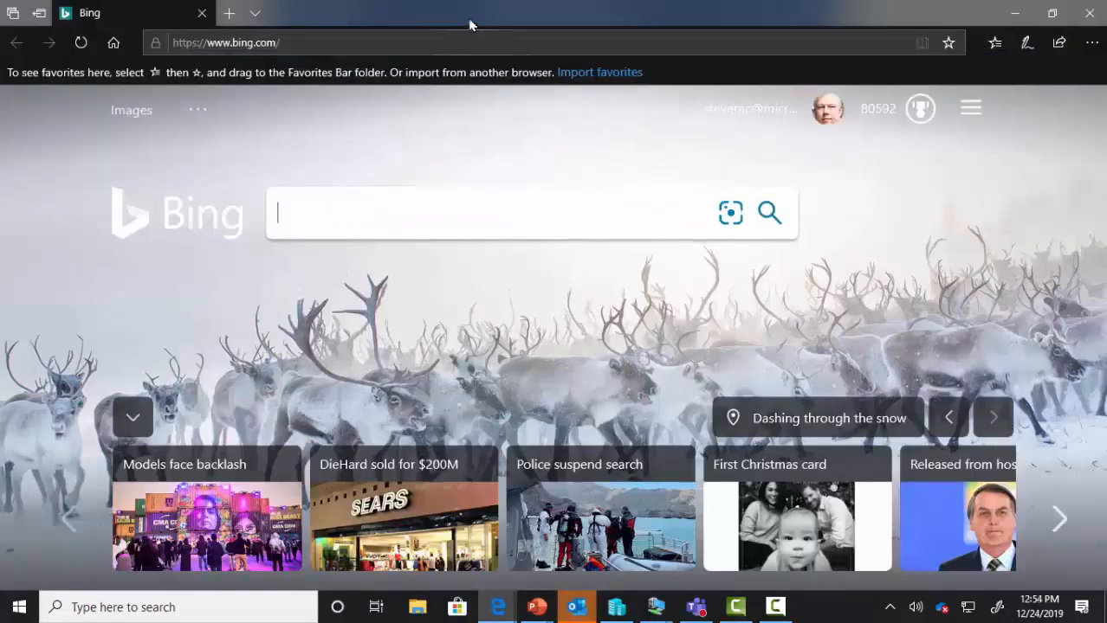
left_click_drag(470, 20, 584, 113)
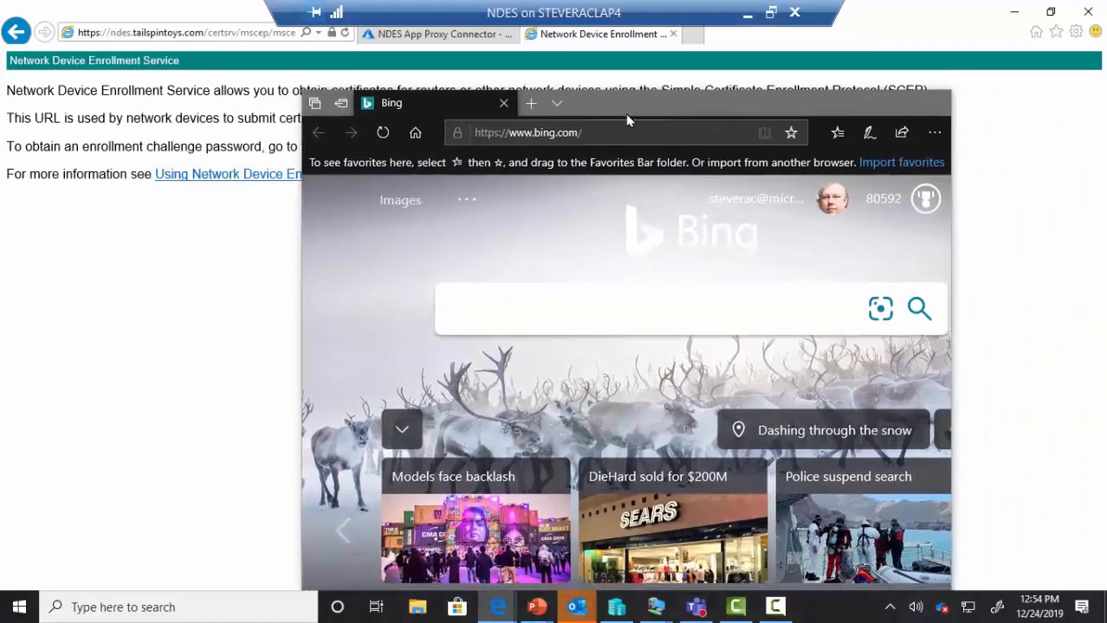
left_click(622, 130)
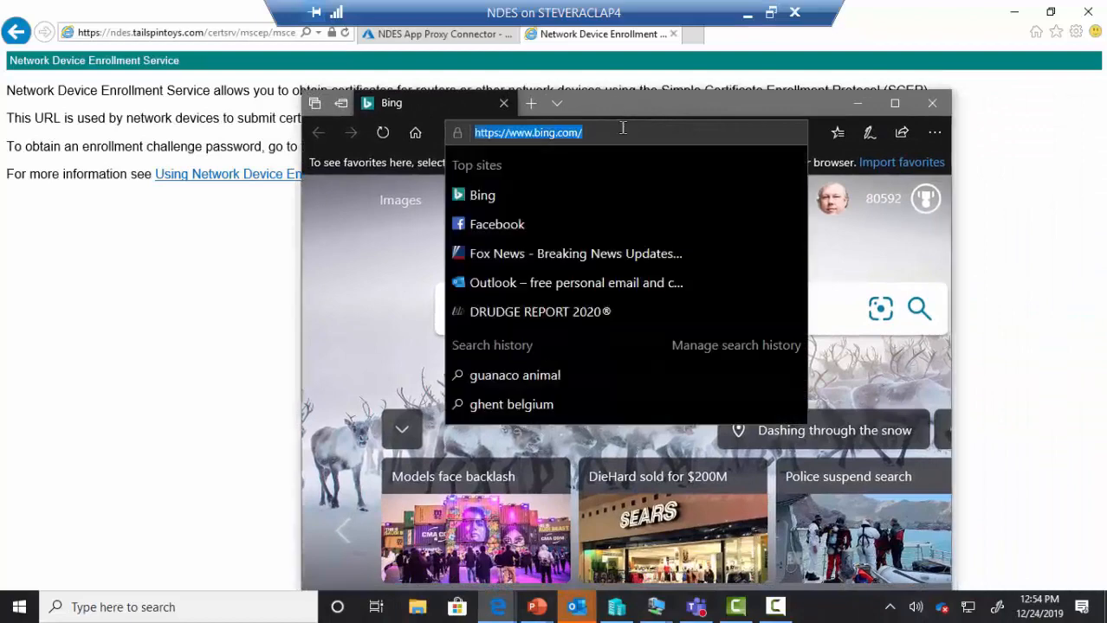
type("ndesappproxyconnector-steveracintunestandalone.msappproxy.net")
key("Return")
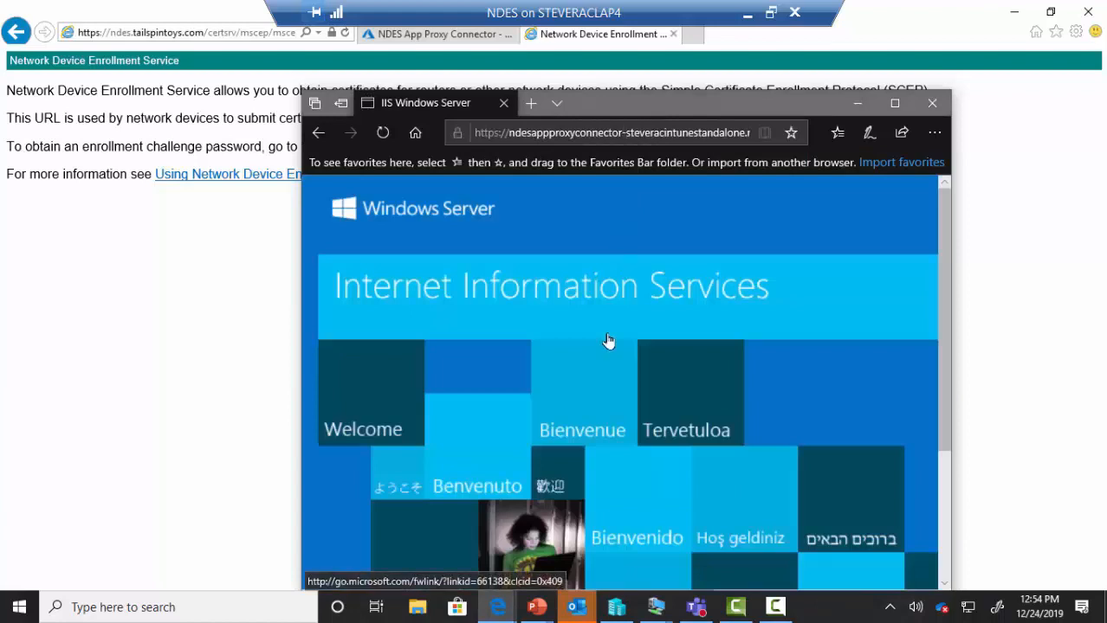
left_click(921, 113)
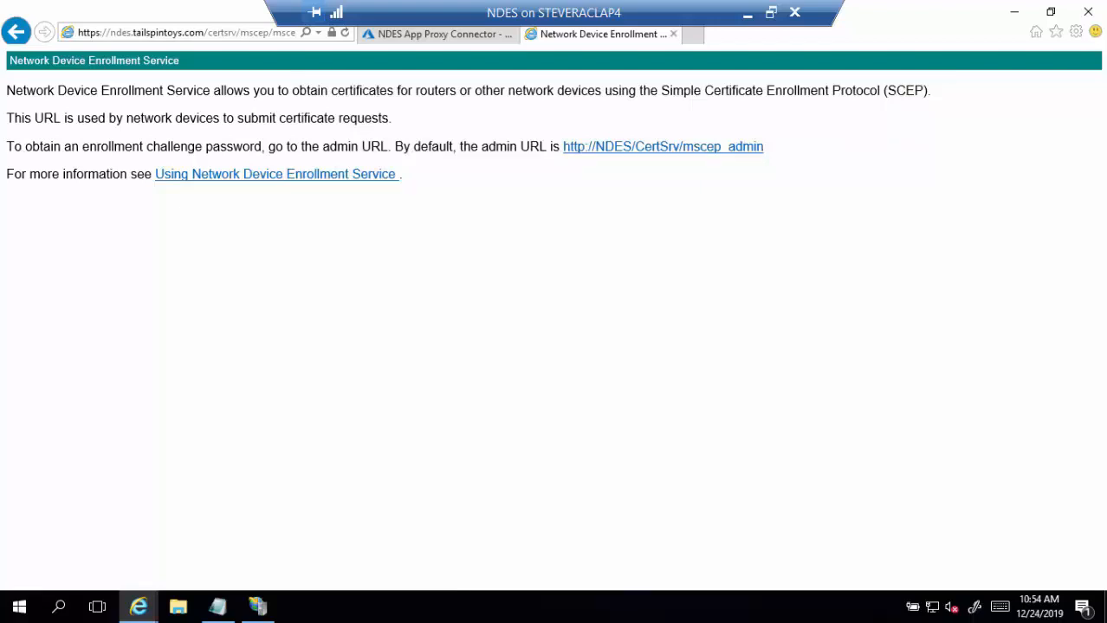
- Load devicemanagement.microsoft.com and show the Certificate connectors list under Connectors and tokens
left_click(673, 35)
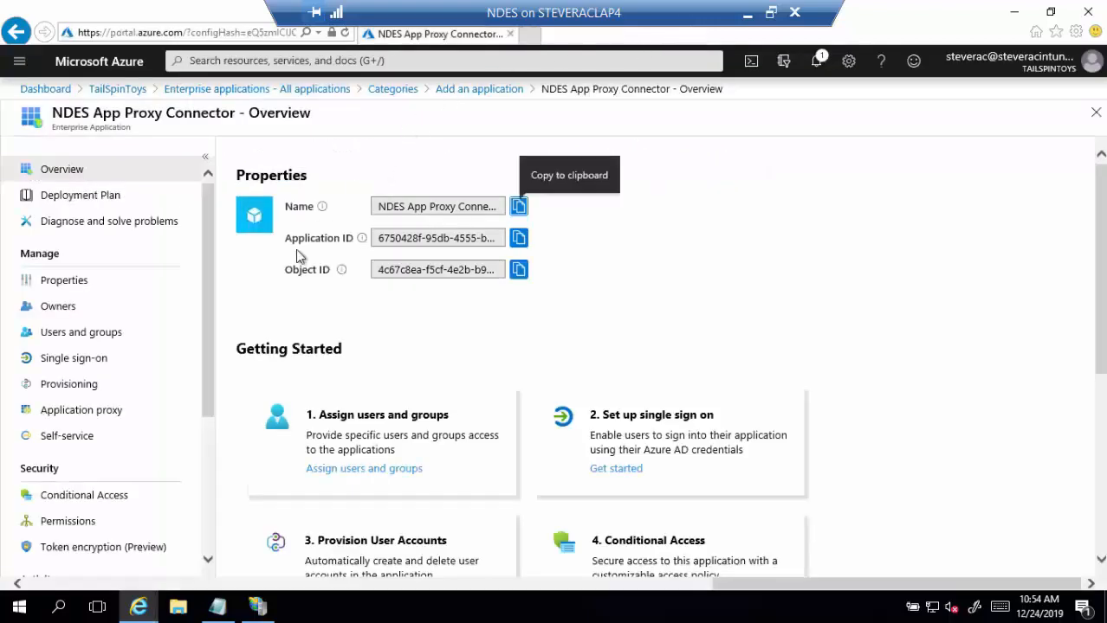
left_click(209, 34)
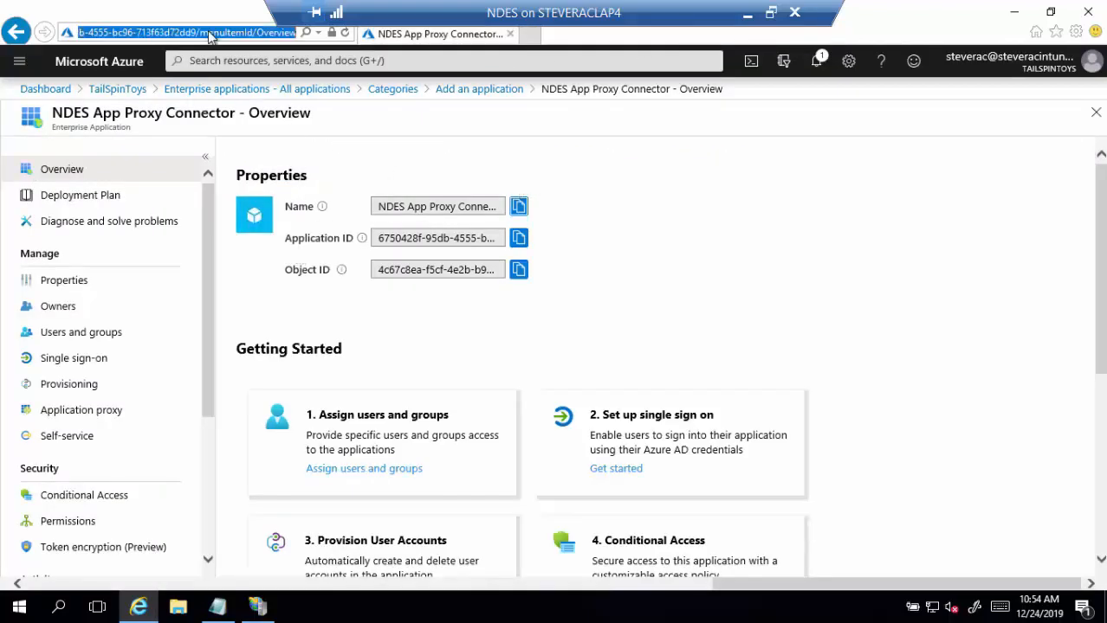
type("devi")
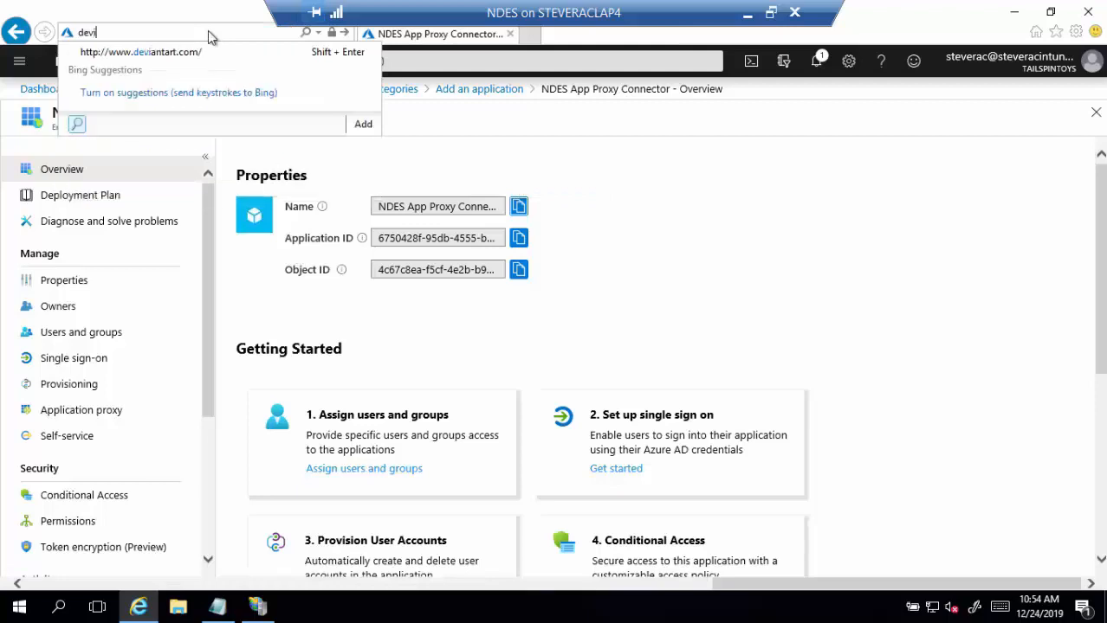
type("cemanagement.microsoft")
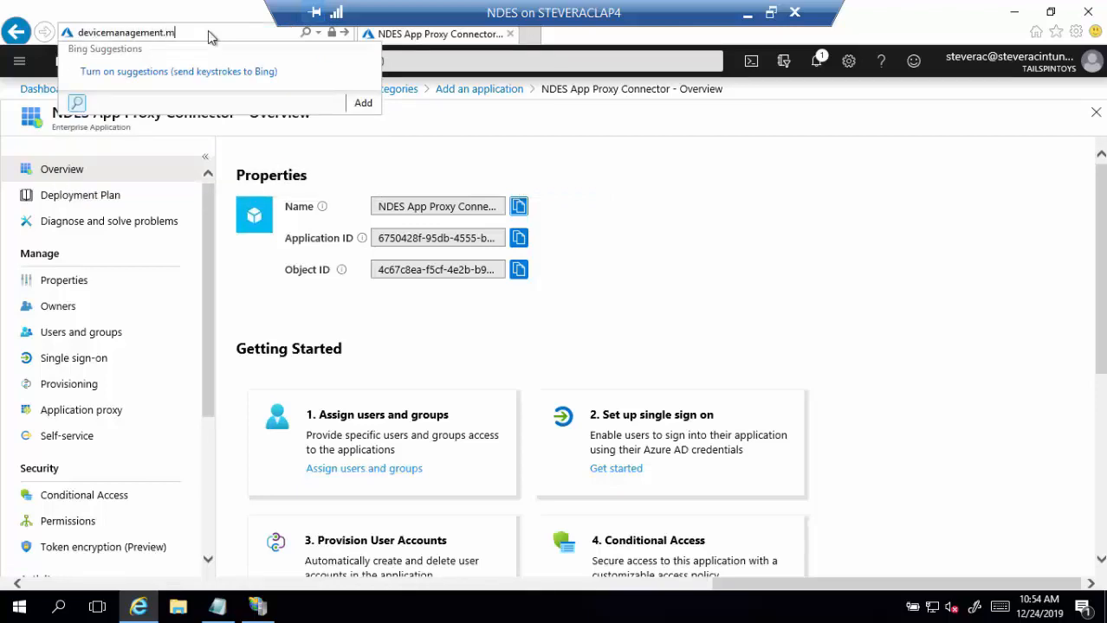
type(".com")
key("Return")
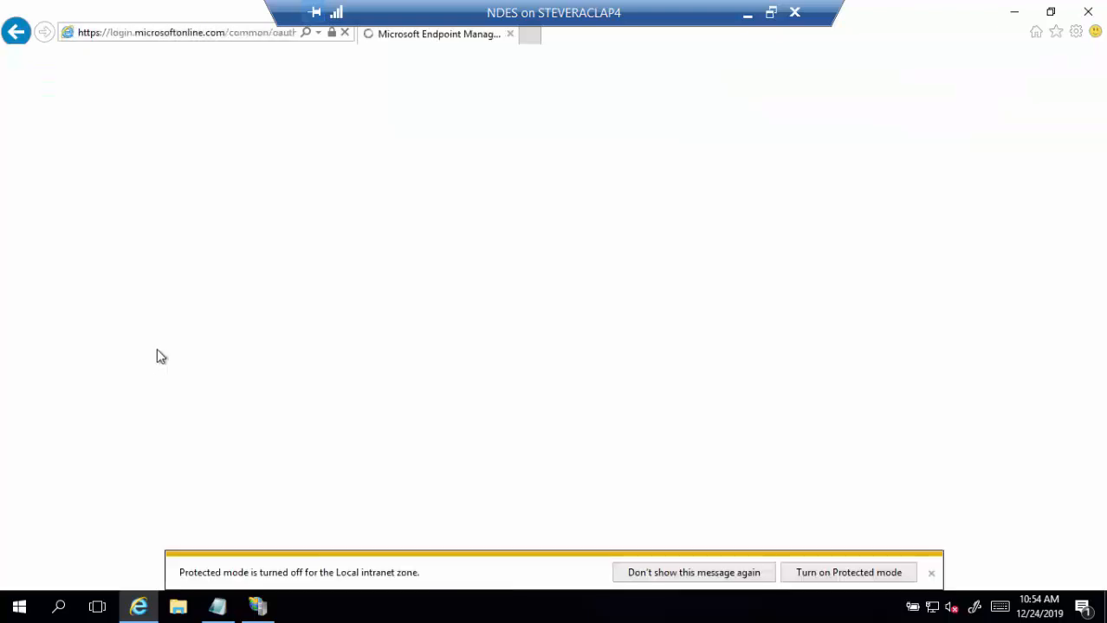
left_click(932, 574)
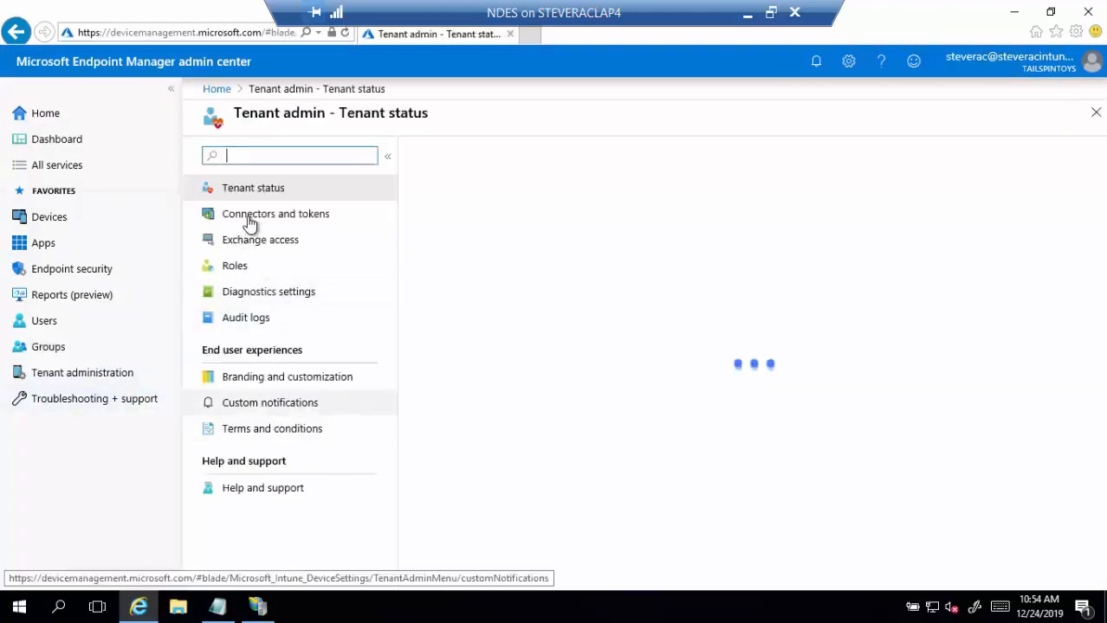
left_click(250, 222)
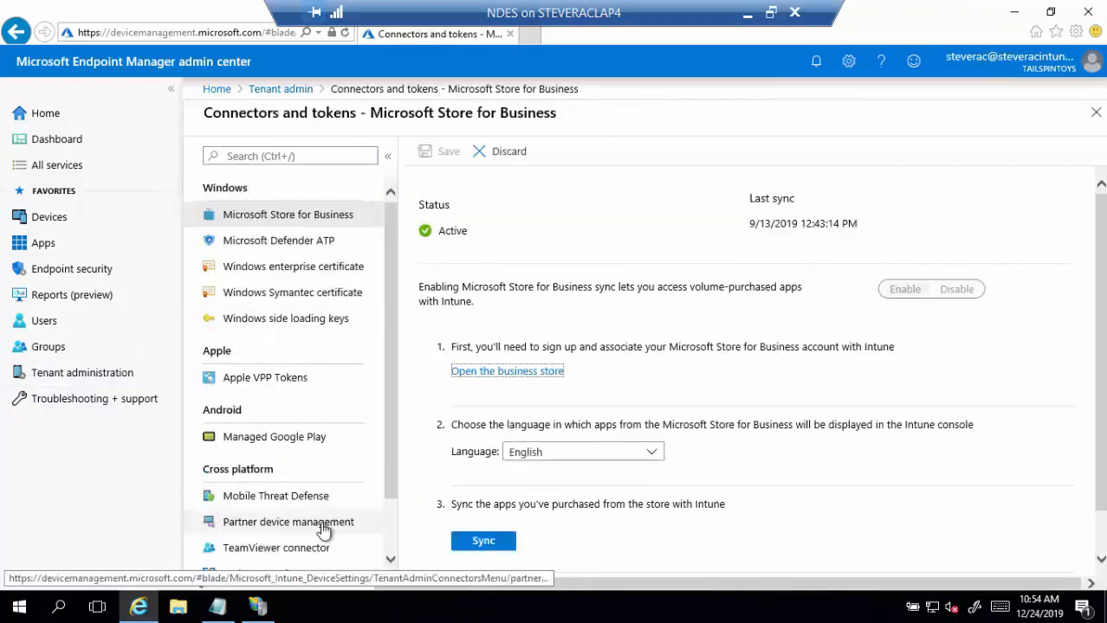
scroll(323, 530, "down", 2)
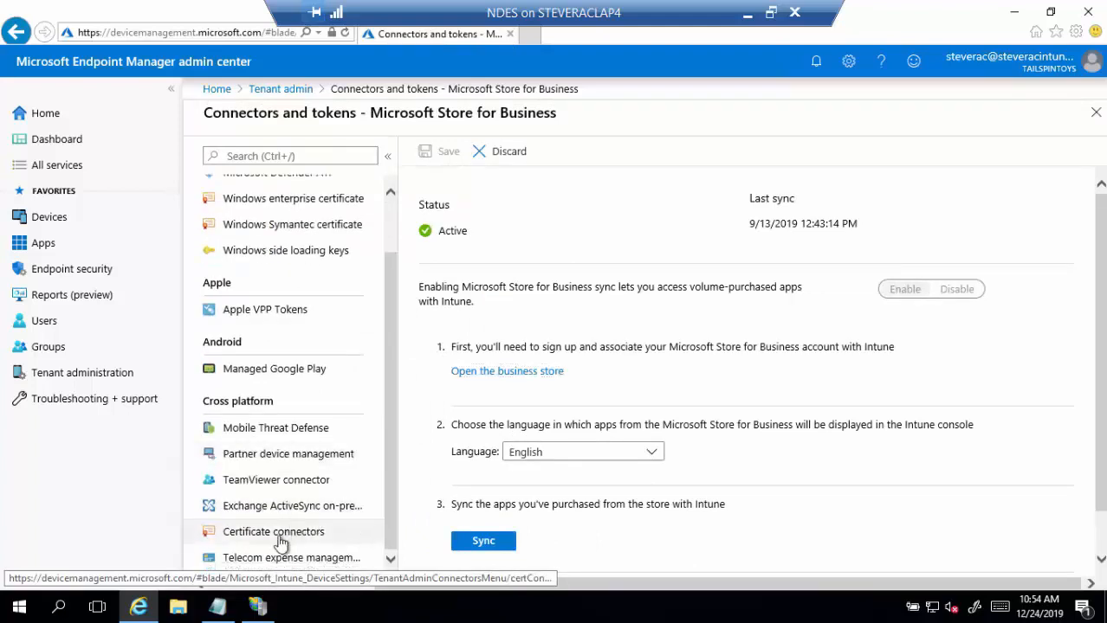
left_click(279, 535)
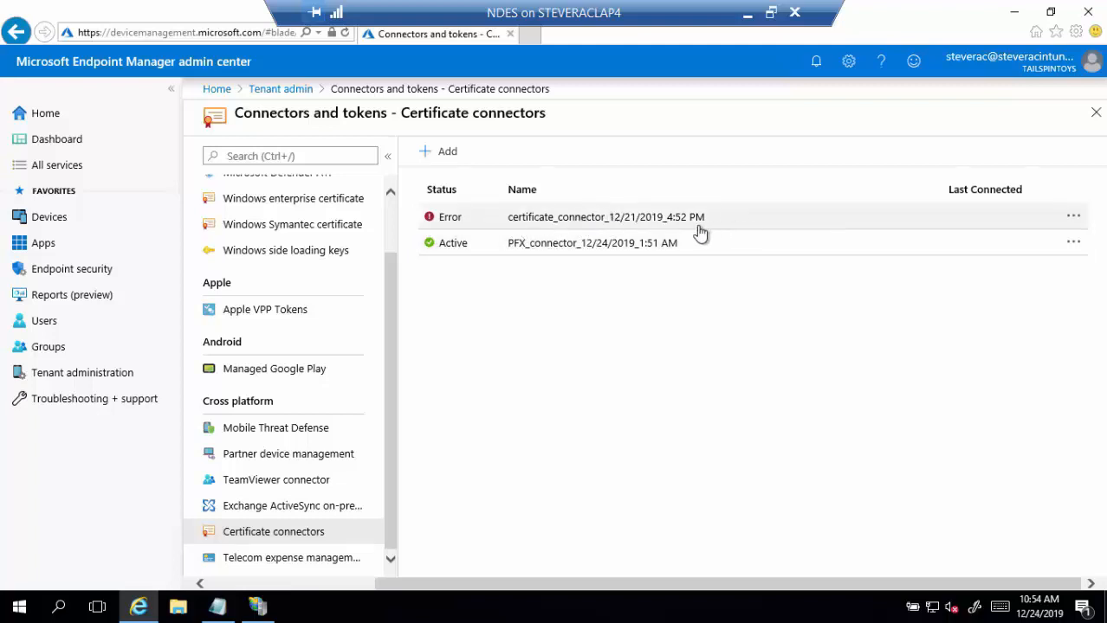
- Open the Add connector instructions and download the certificate connector software
left_click(435, 153)
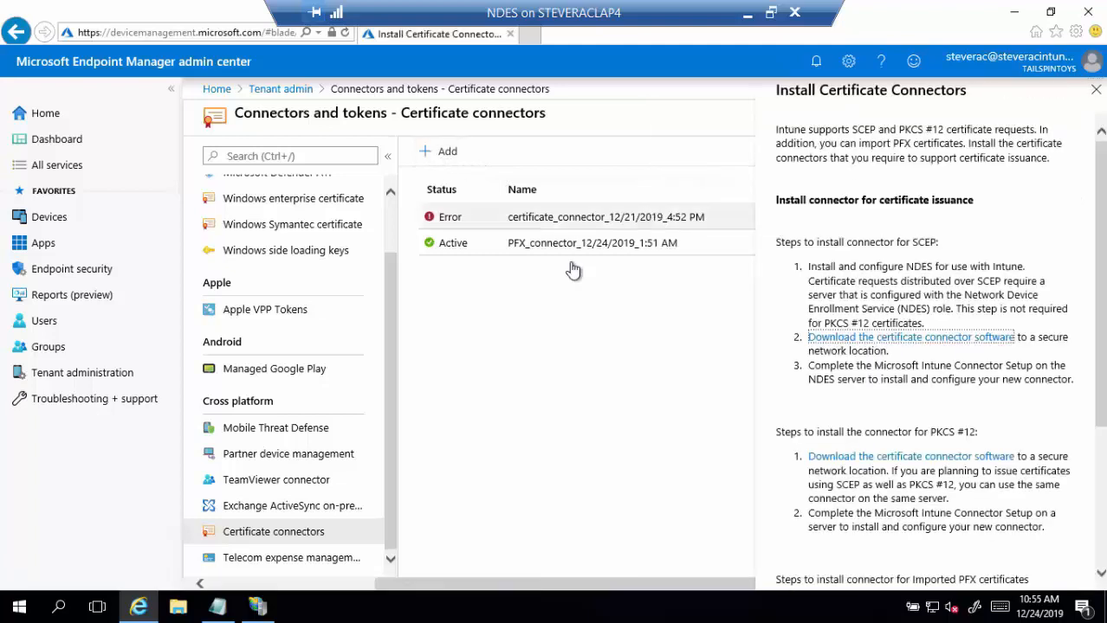
left_click(866, 336)
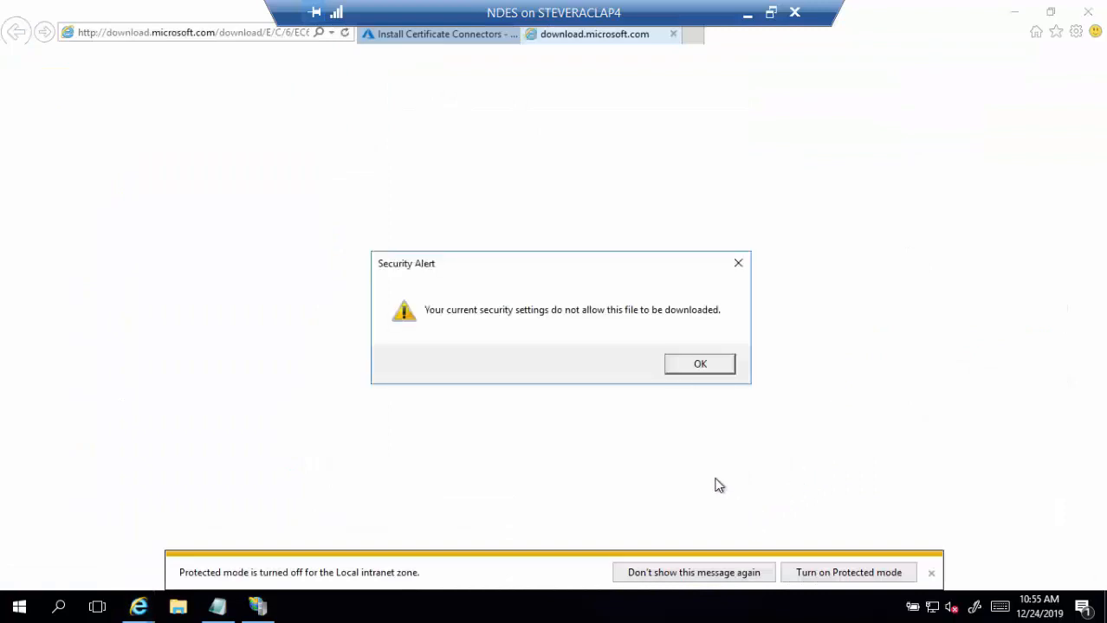
left_click(685, 373)
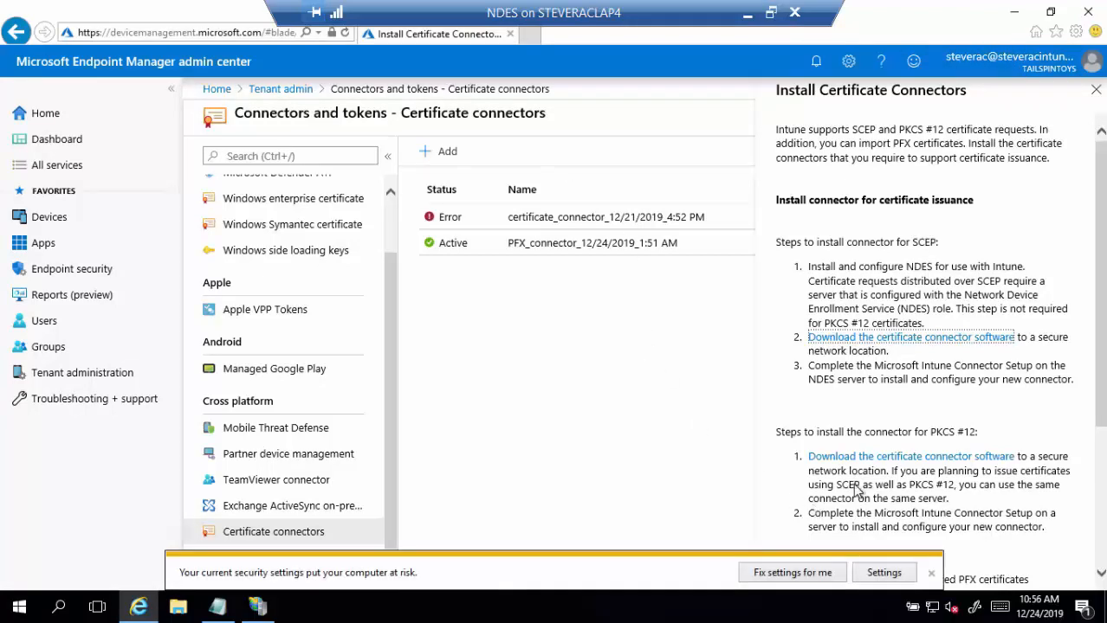
left_click(866, 339)
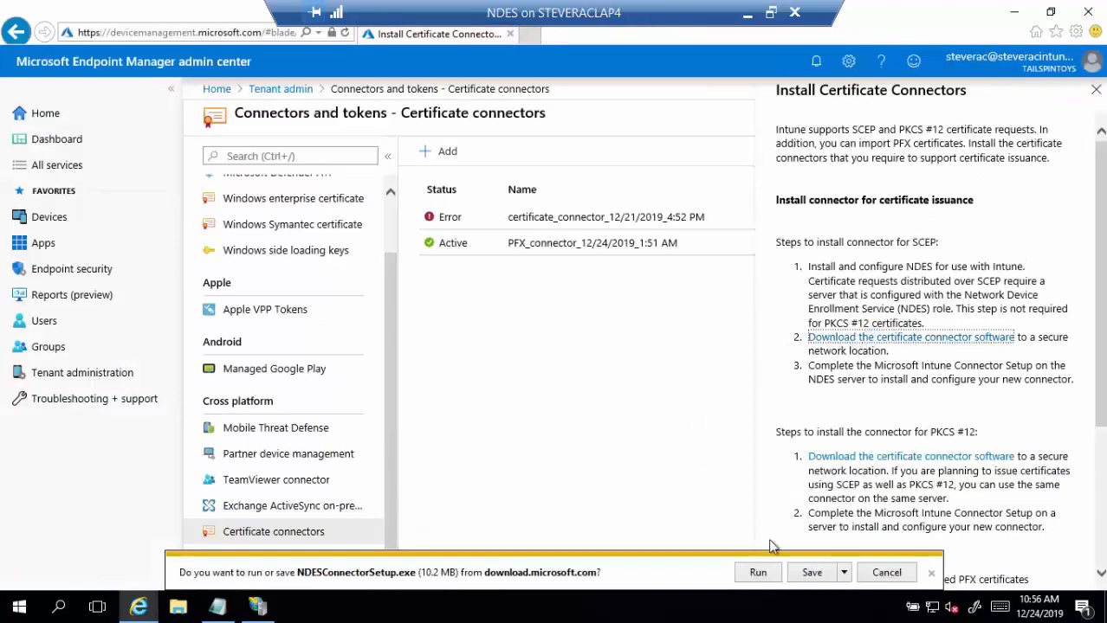
- Save NDESConnectorSetup.exe to the Desktop and minimize the browser
left_click(843, 572)
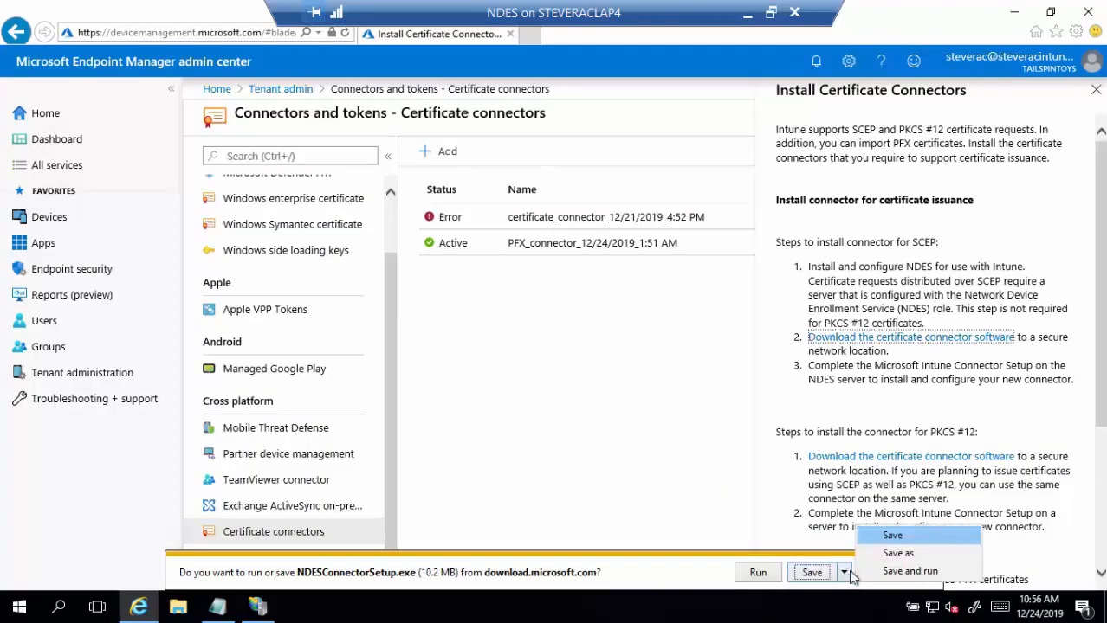
left_click(896, 553)
left_click(328, 214)
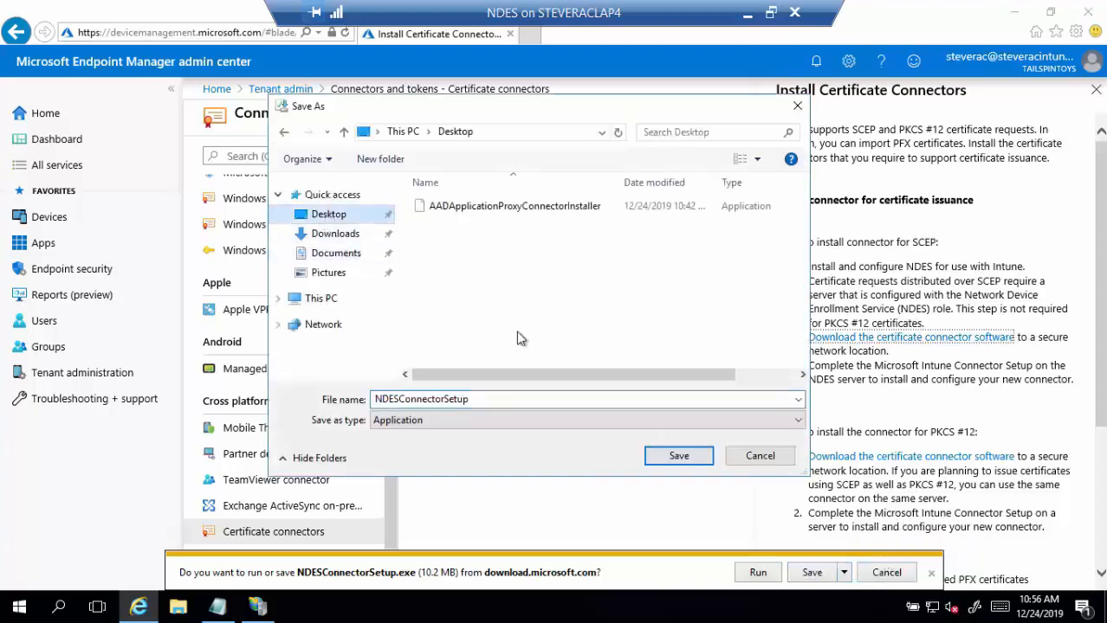
left_click(671, 458)
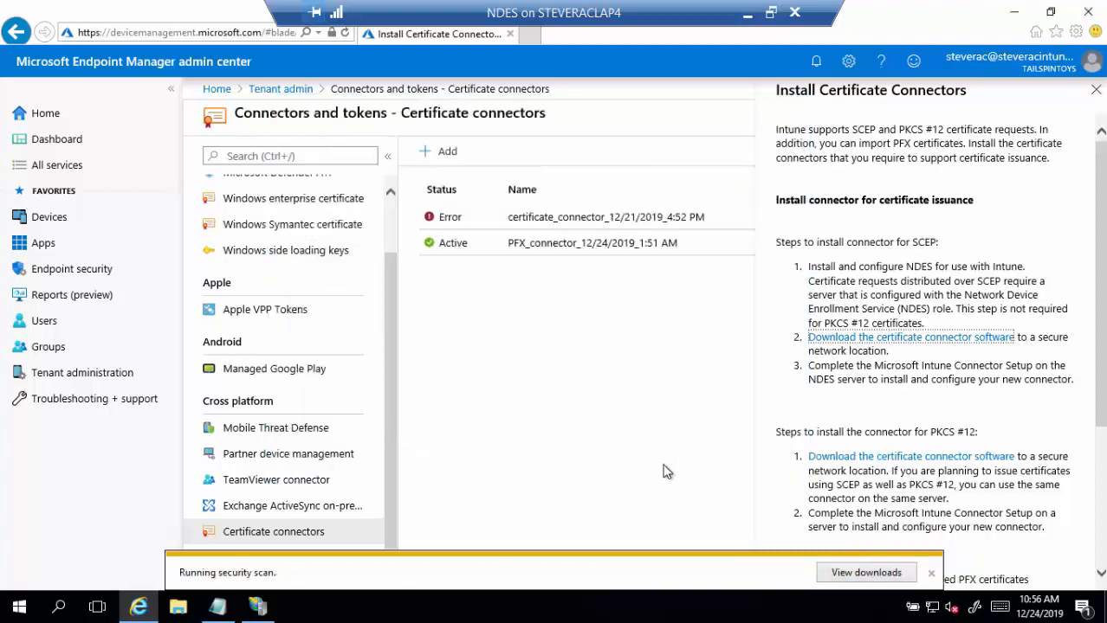
left_click(1014, 12)
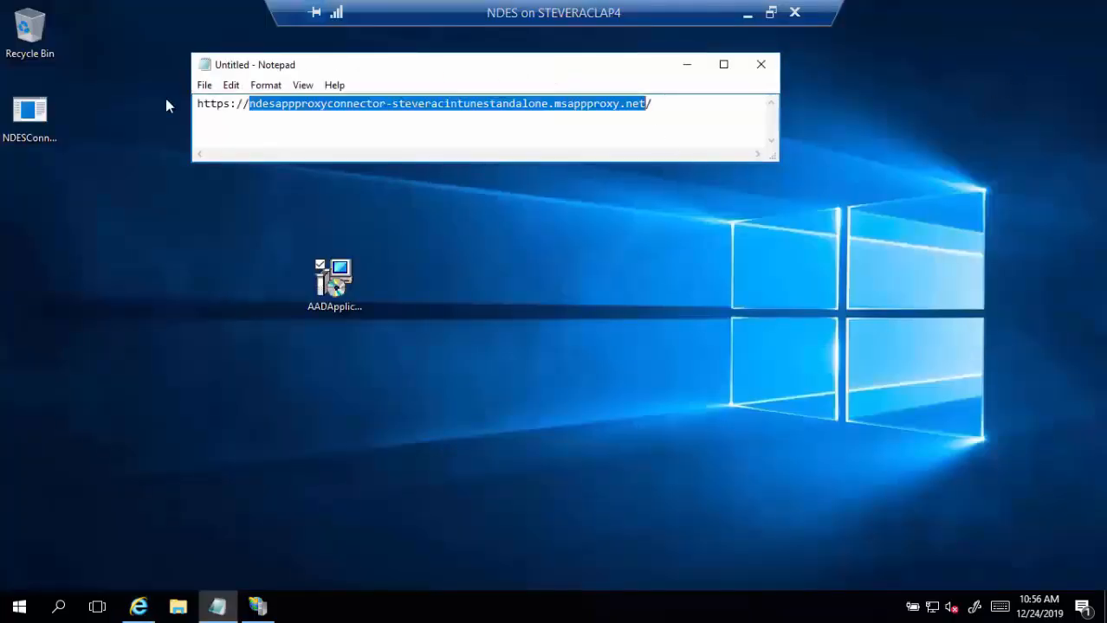
- Reposition the connector installer icon on the desktop and launch Server Manager from Start
left_click_drag(39, 144, 329, 358)
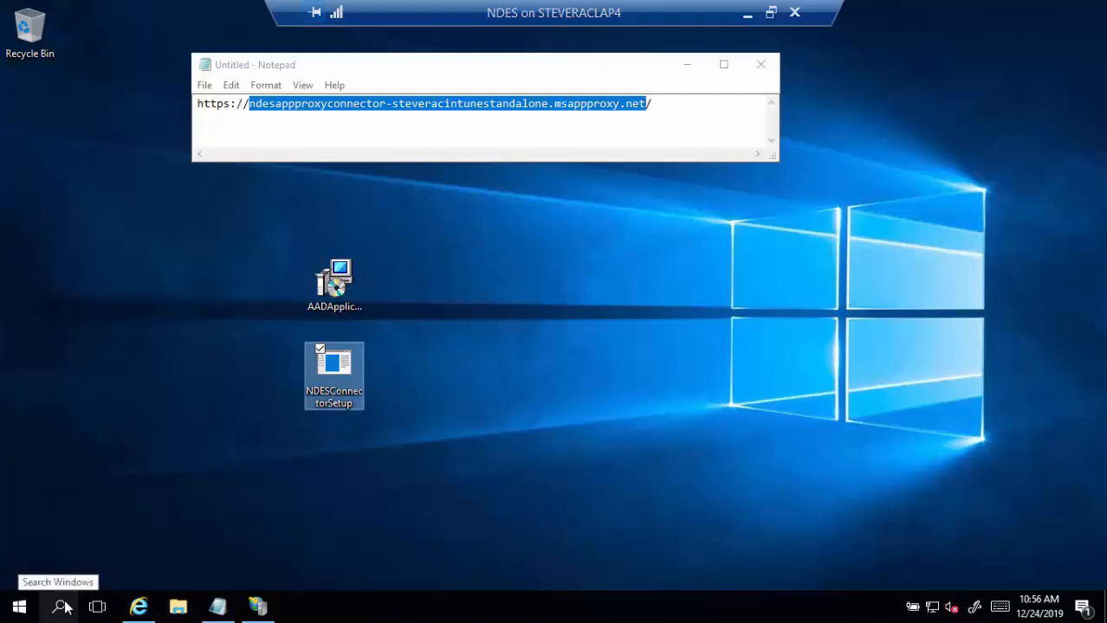
left_click(19, 608)
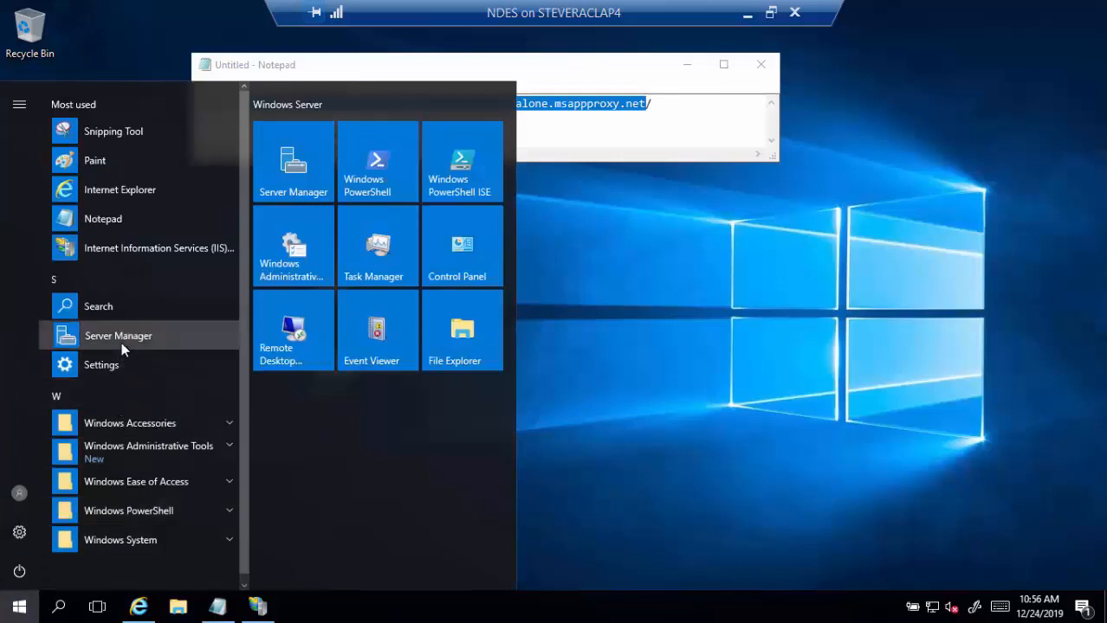
left_click(121, 342)
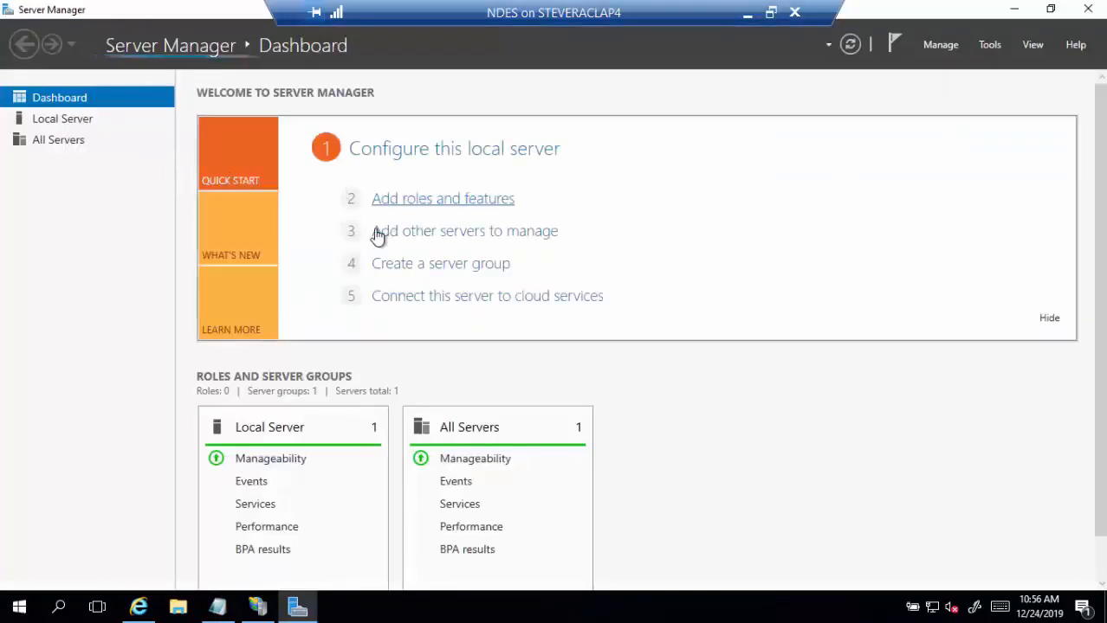
- Start Add Roles and Features, keeping the default installation type and this server as destination
left_click(409, 211)
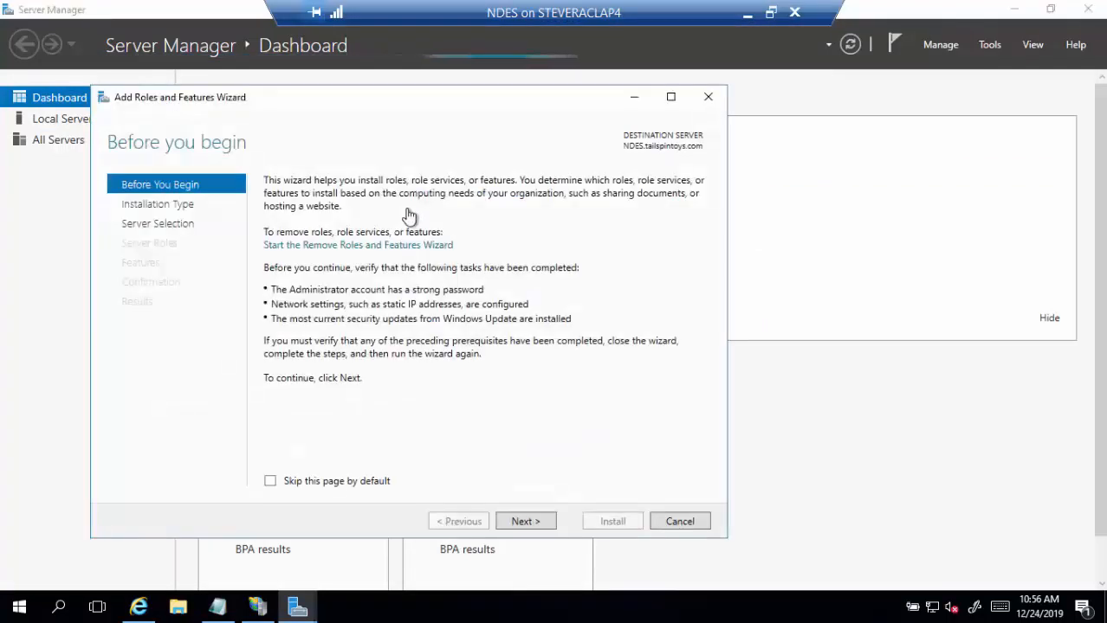
left_click(509, 522)
left_click(509, 523)
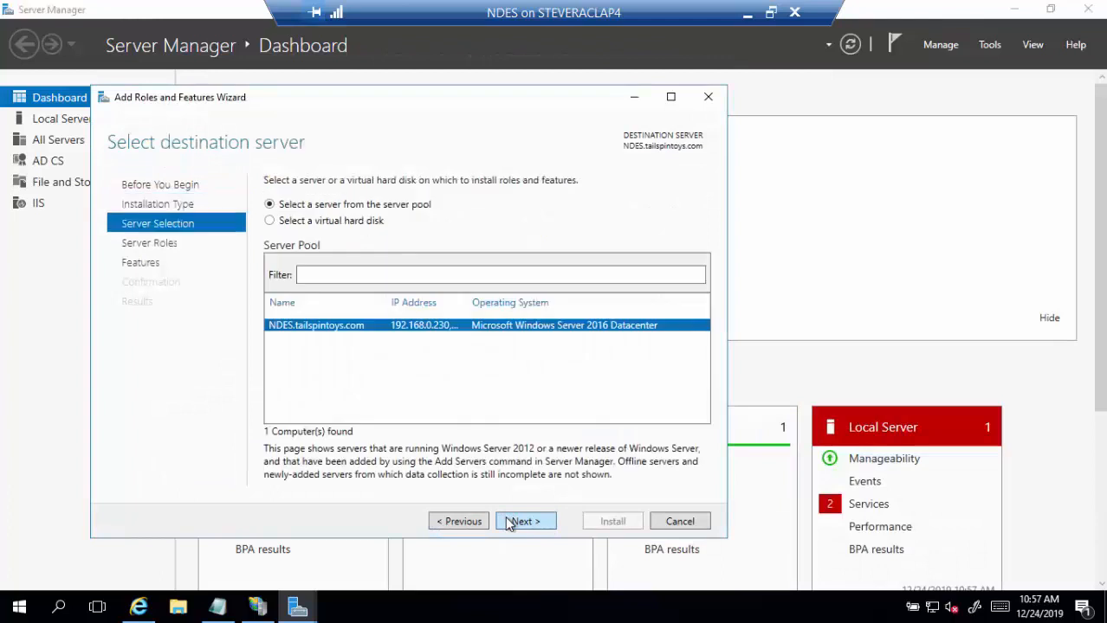
left_click(509, 522)
- Tick ASP.NET 3.5 under Web Server (IIS) > Application Development and continue to Features
scroll(457, 389, "down", 2)
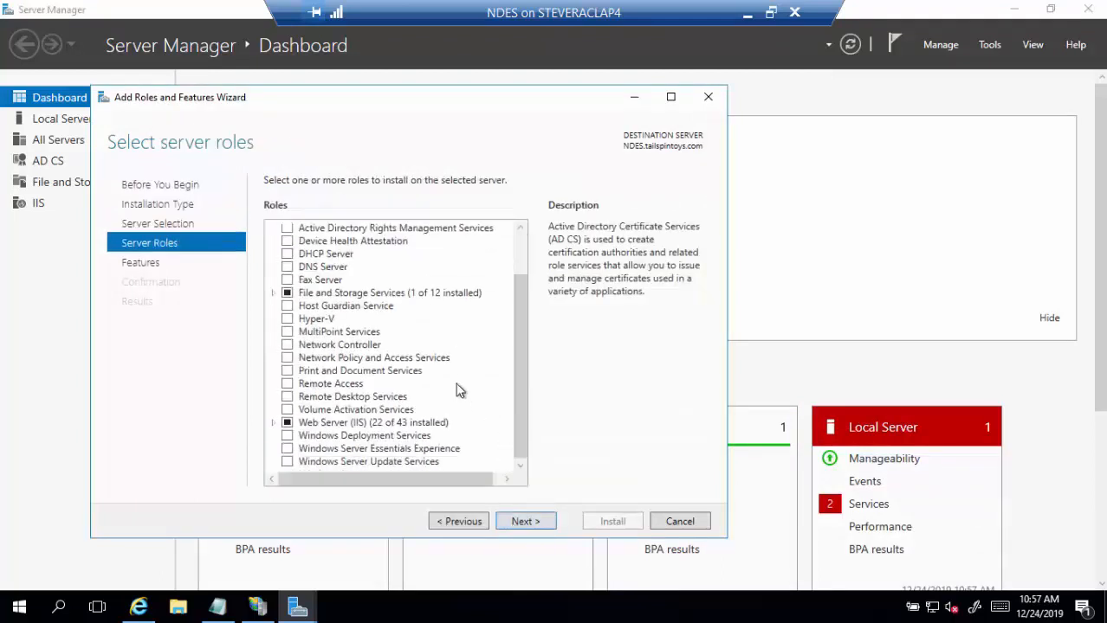
left_click(273, 422)
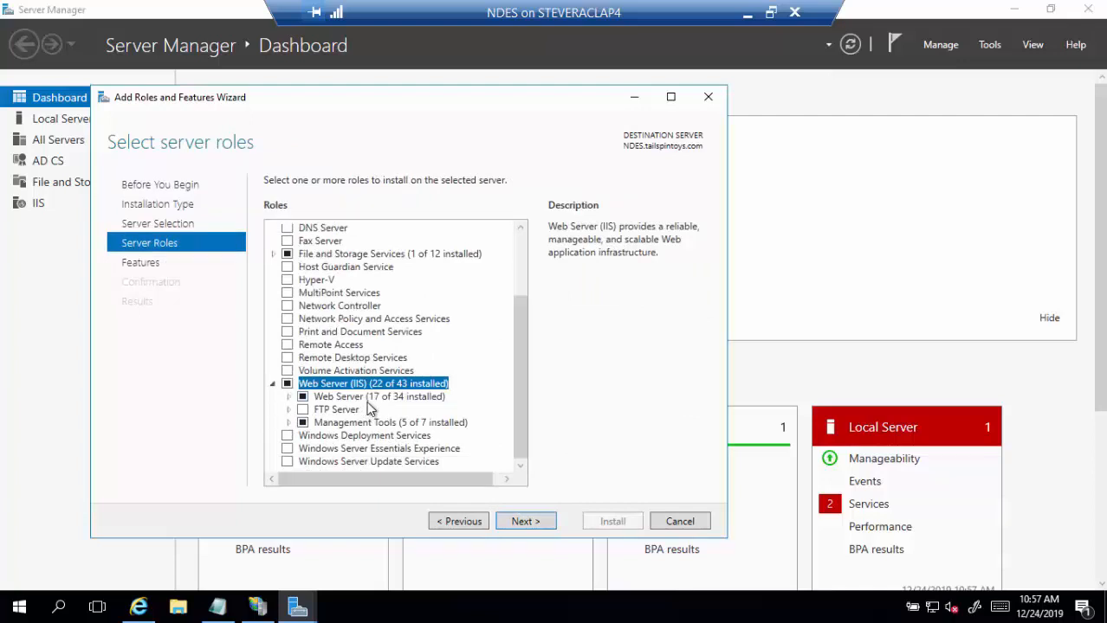
left_click(289, 397)
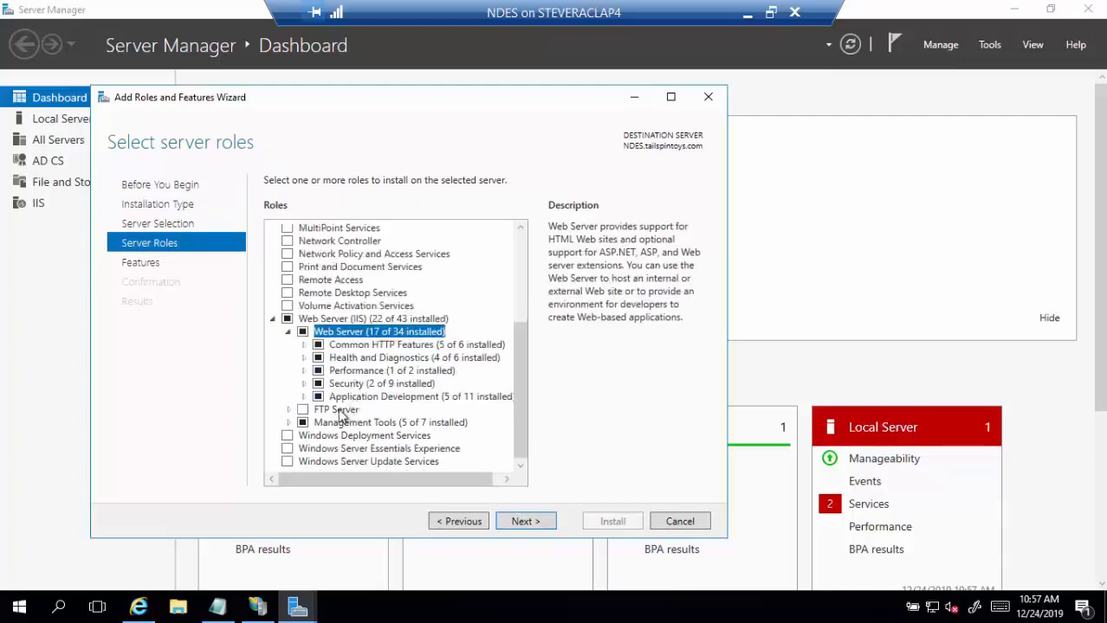
left_click(304, 399)
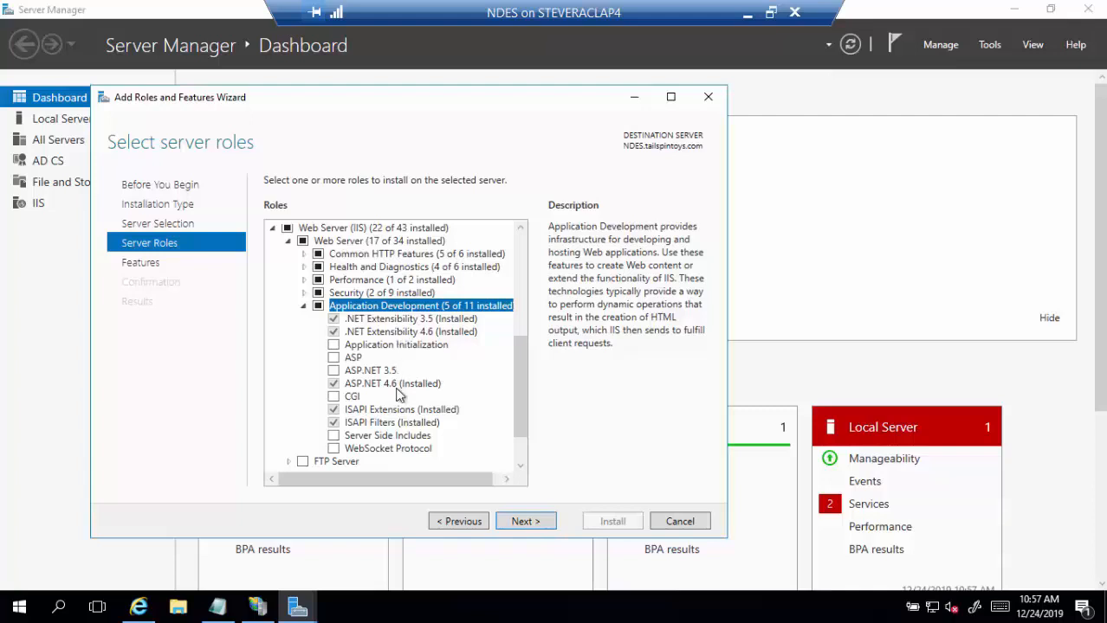
scroll(396, 394, "down", 2)
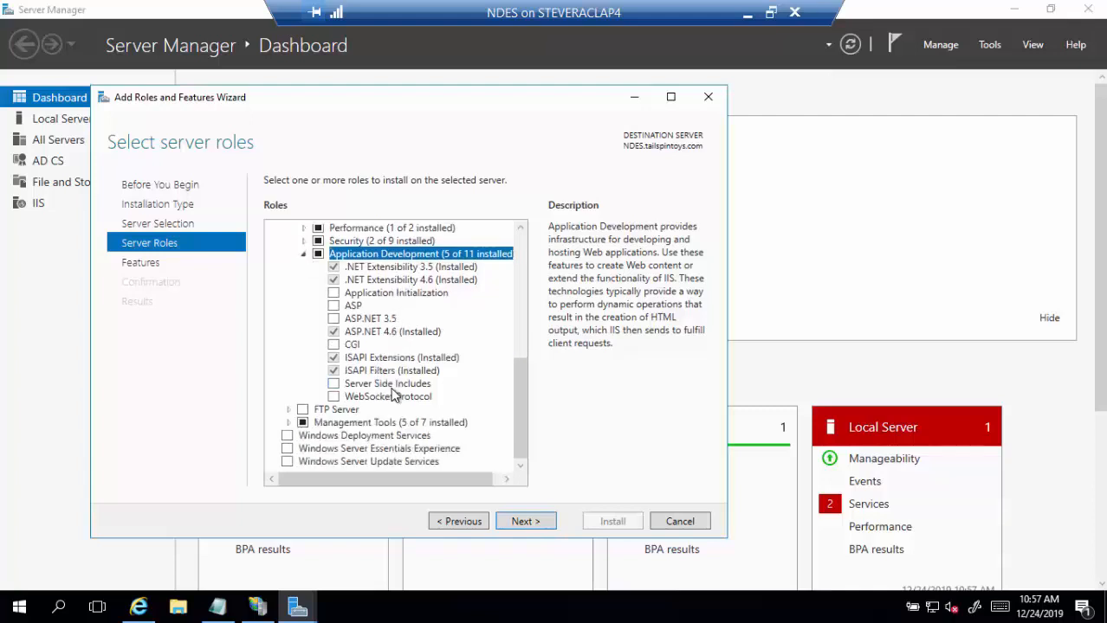
left_click(288, 423)
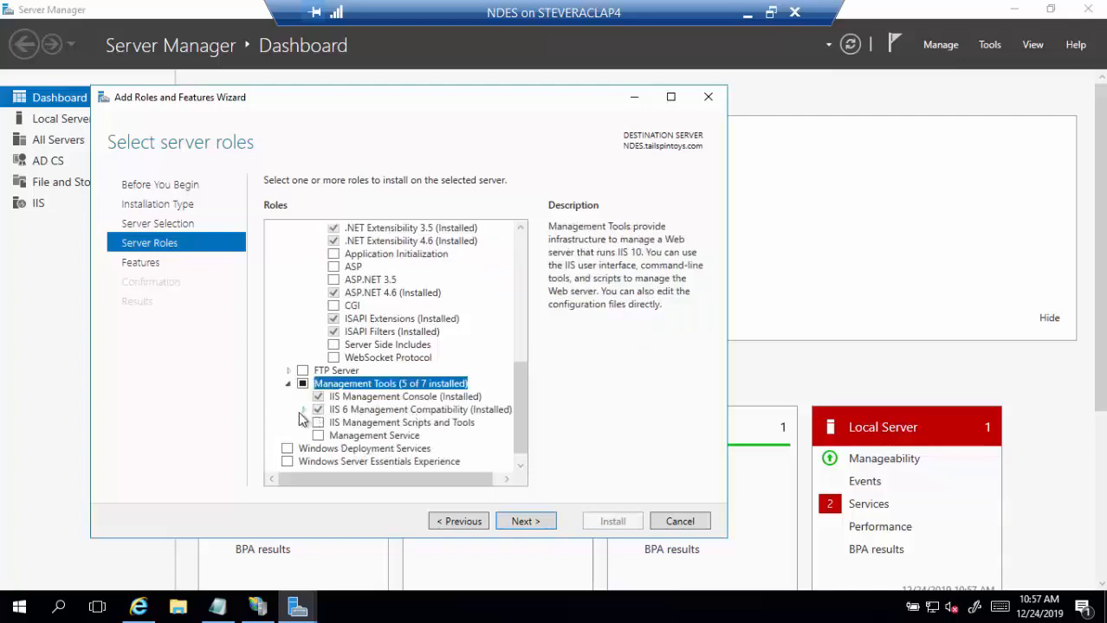
left_click(301, 412)
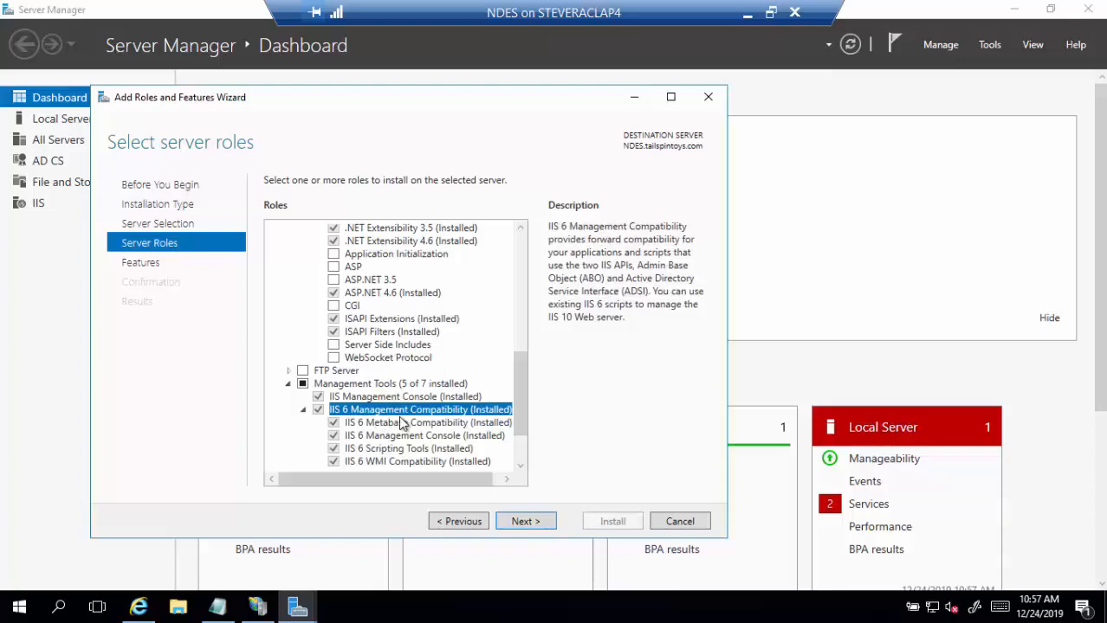
scroll(401, 422, "down", 2)
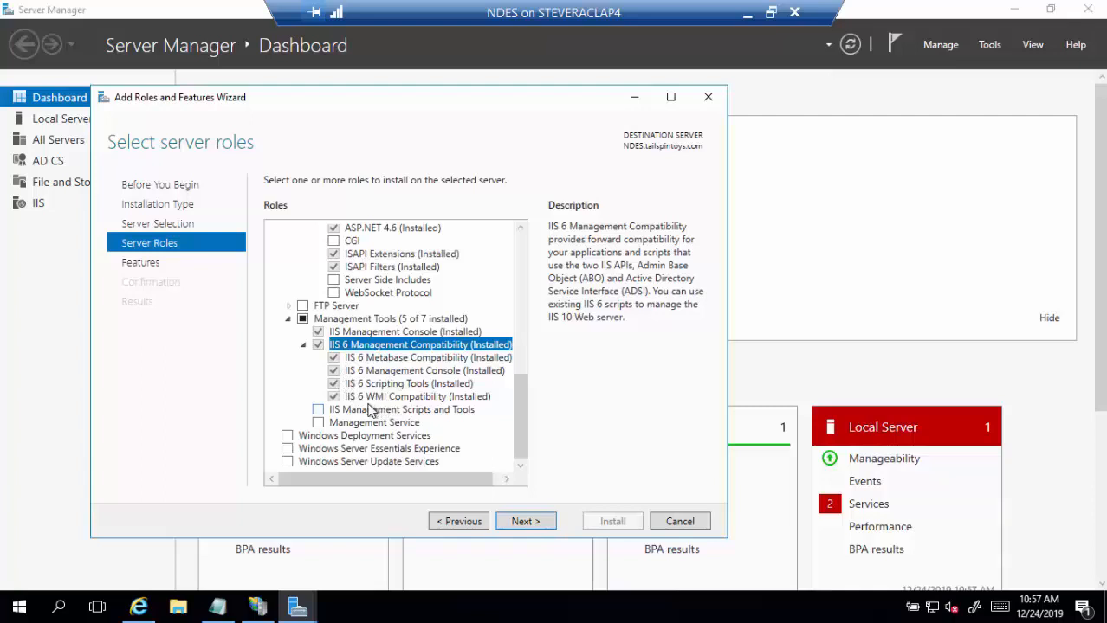
scroll(422, 368, "up", 5)
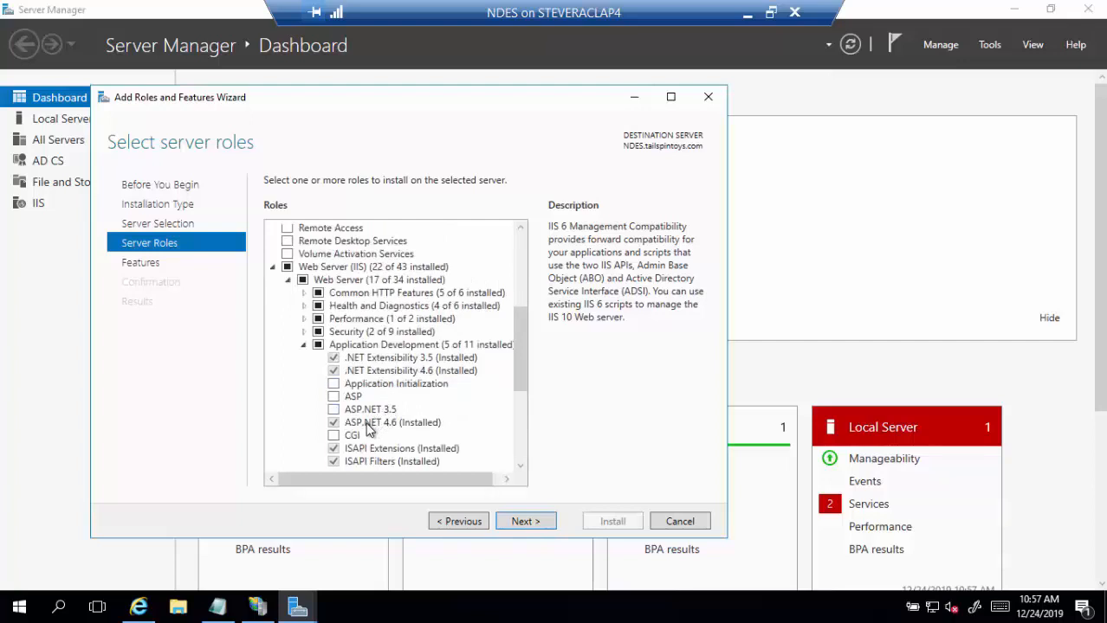
left_click(334, 410)
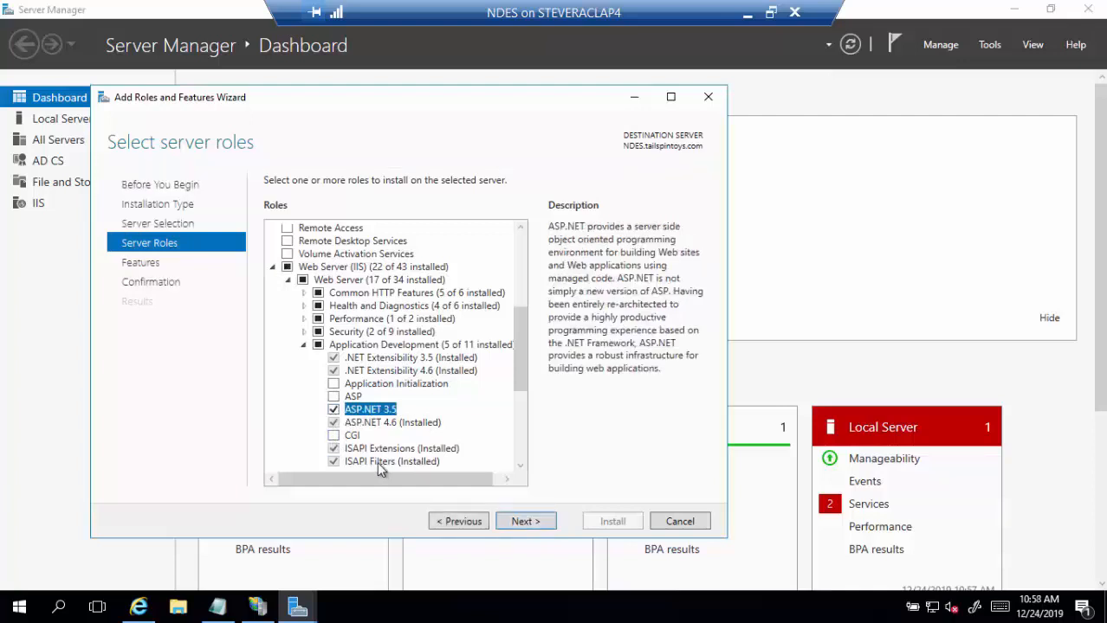
left_click(525, 522)
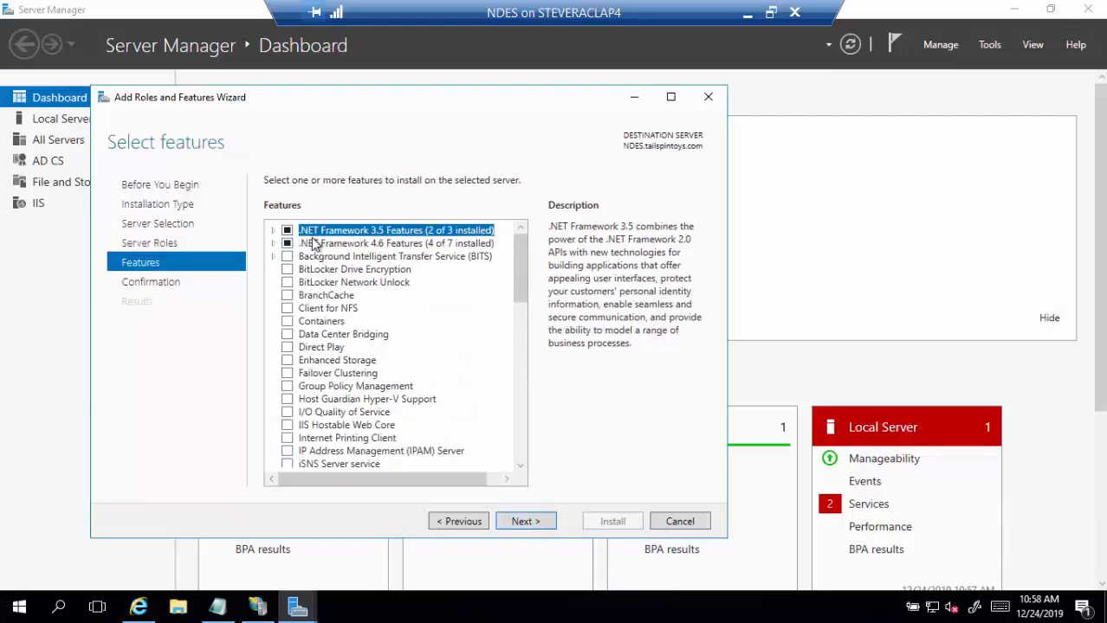
- Review the .NET Framework 3.5, 4.6 and WCF Services features, then install ASP.NET 3.5
left_click(274, 232)
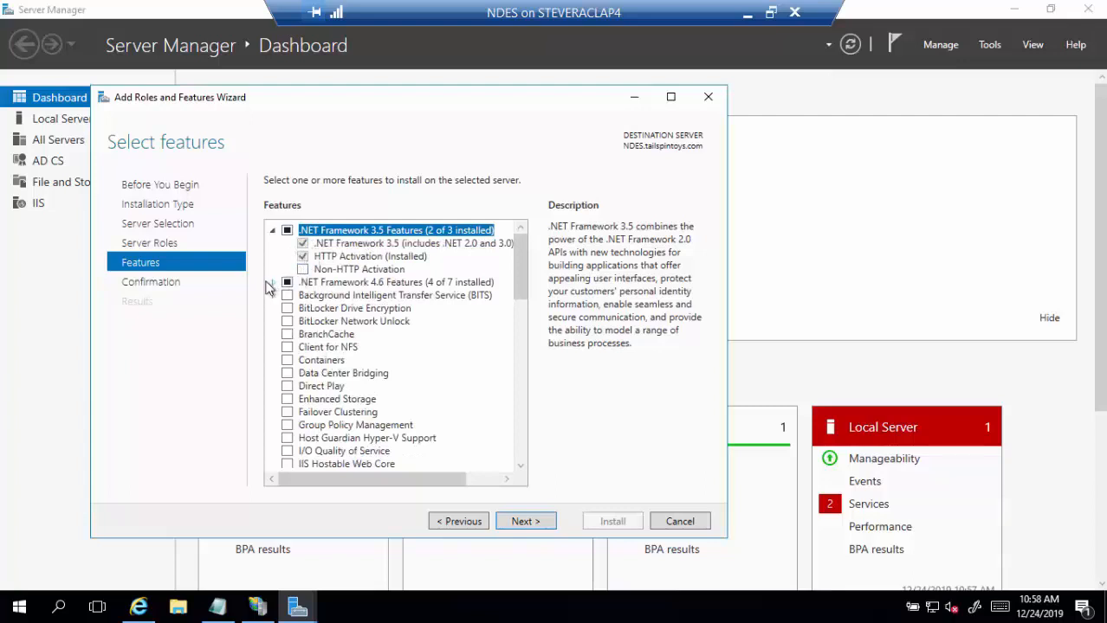
left_click(273, 284)
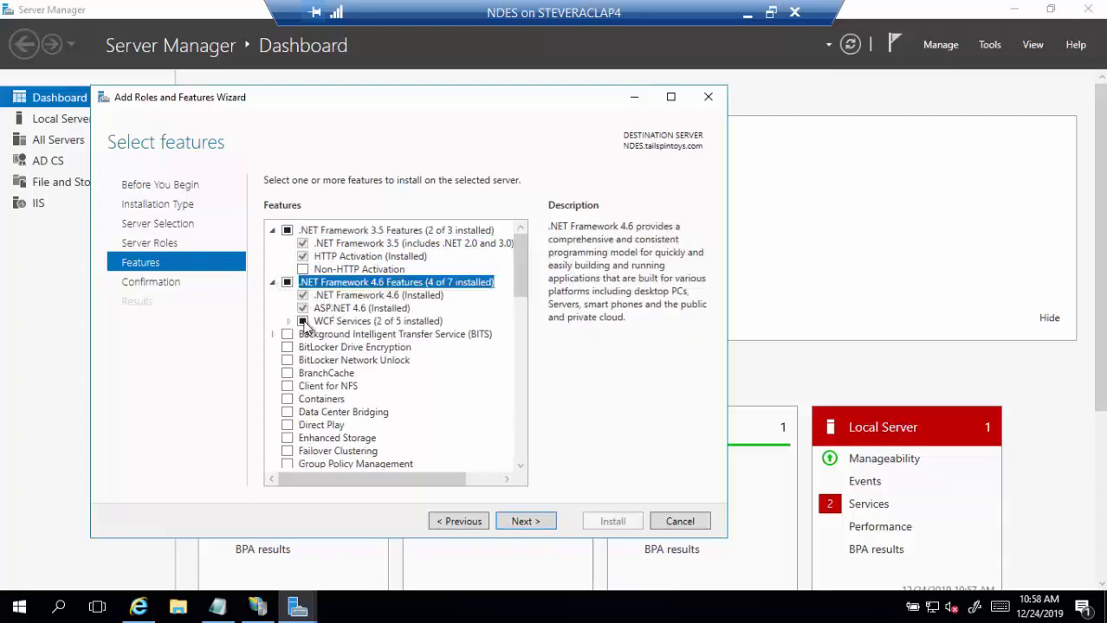
left_click(288, 323)
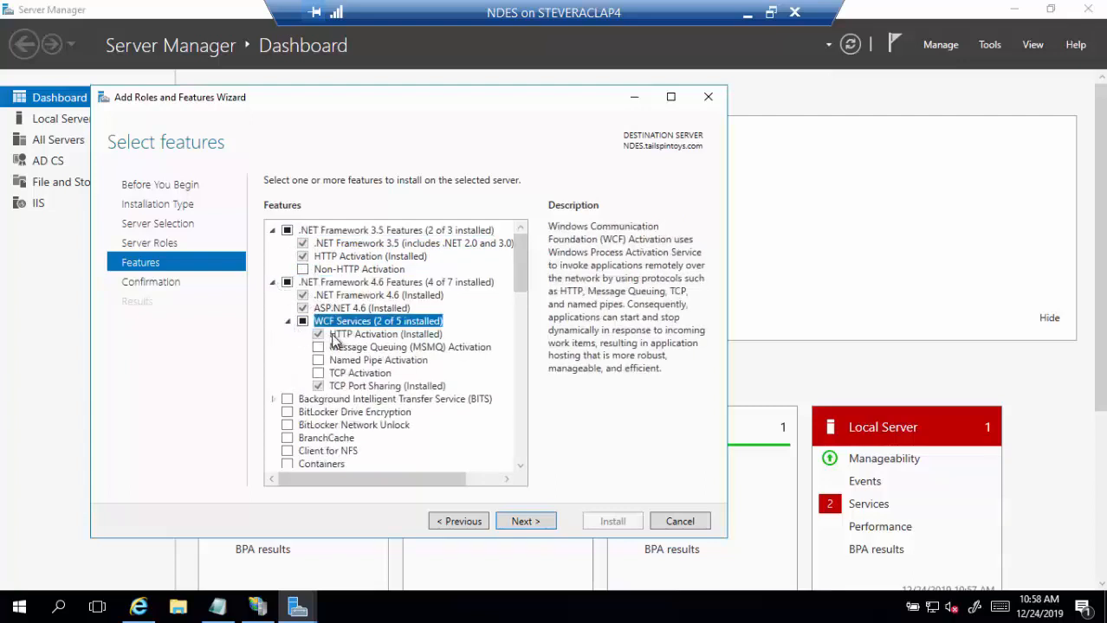
left_click(540, 522)
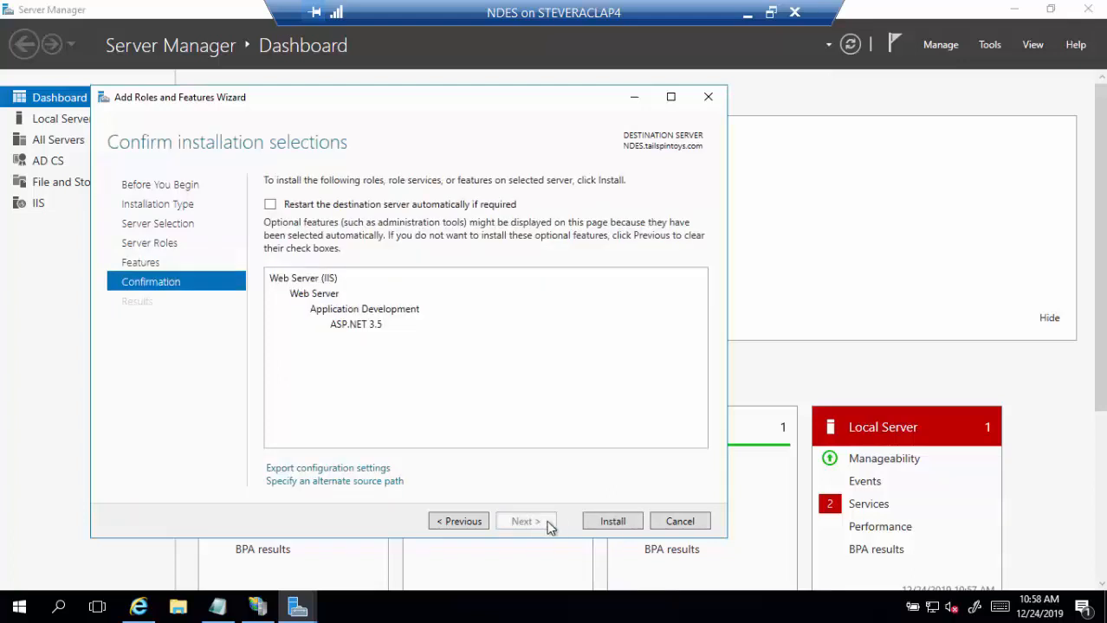
left_click(597, 522)
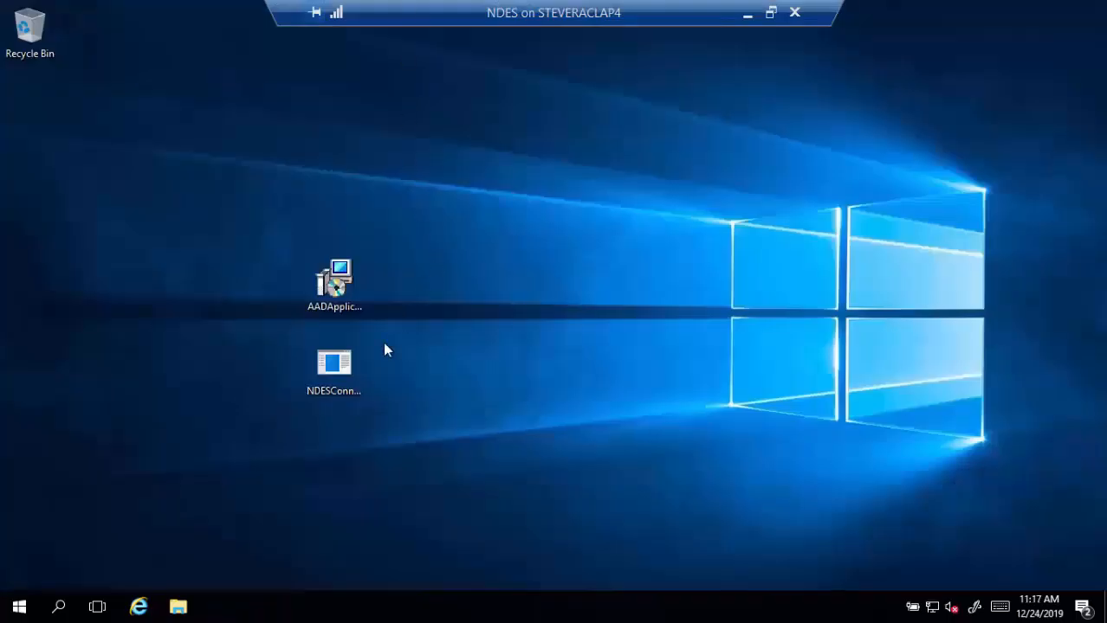
- Run NDESConnectorSetup as administrator, accept the licence, and keep SCEP and PFX Profile Distribution
left_click(355, 364)
right_click(356, 364)
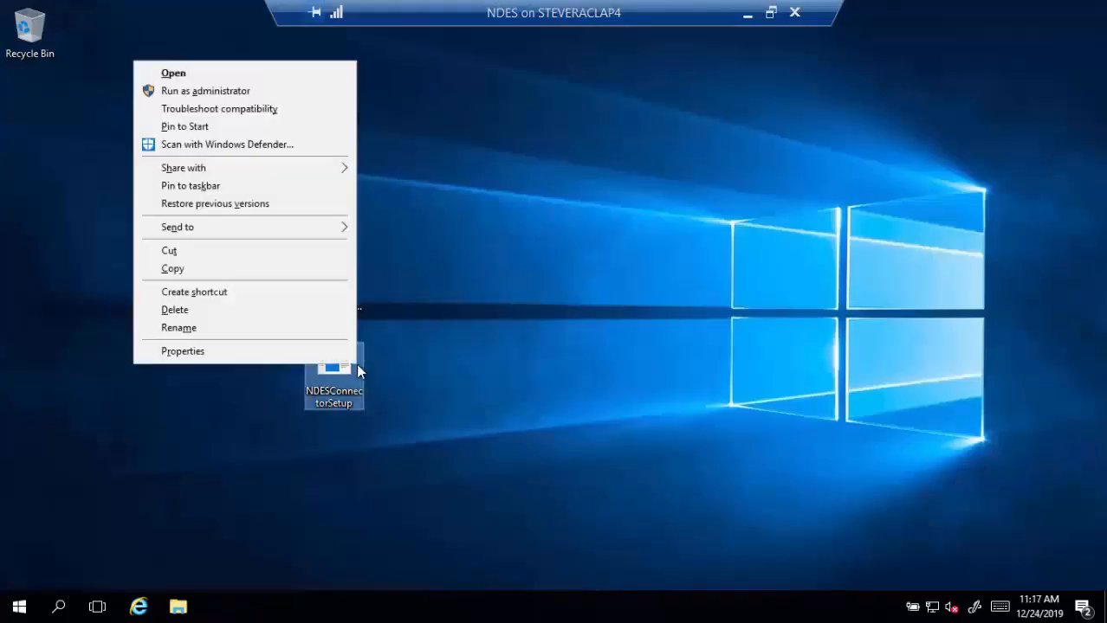
left_click(269, 92)
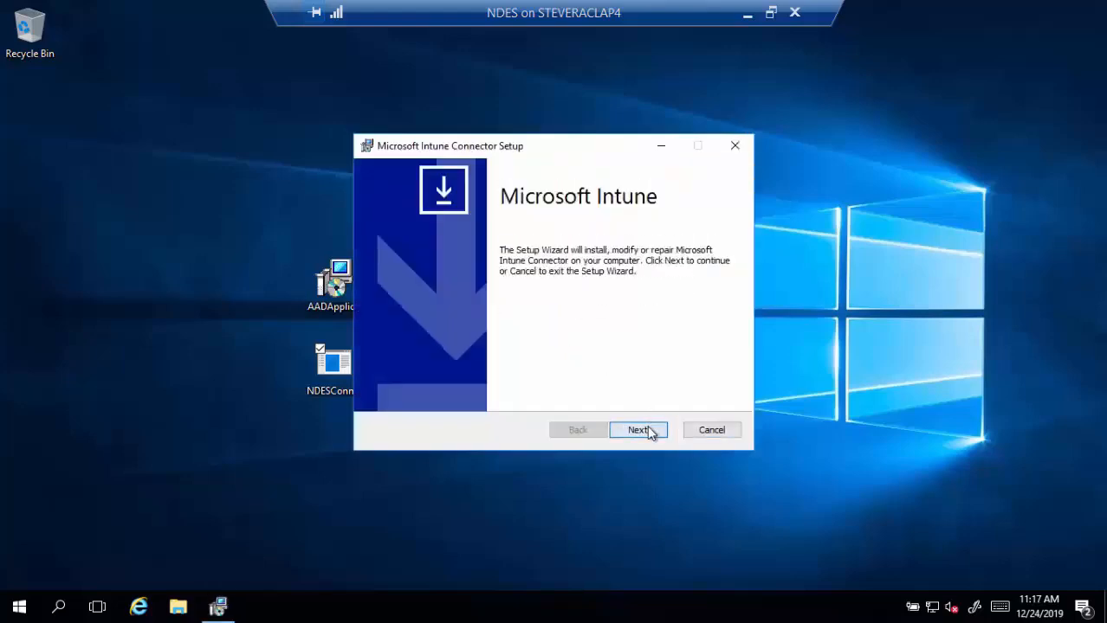
left_click(647, 427)
left_click(516, 395)
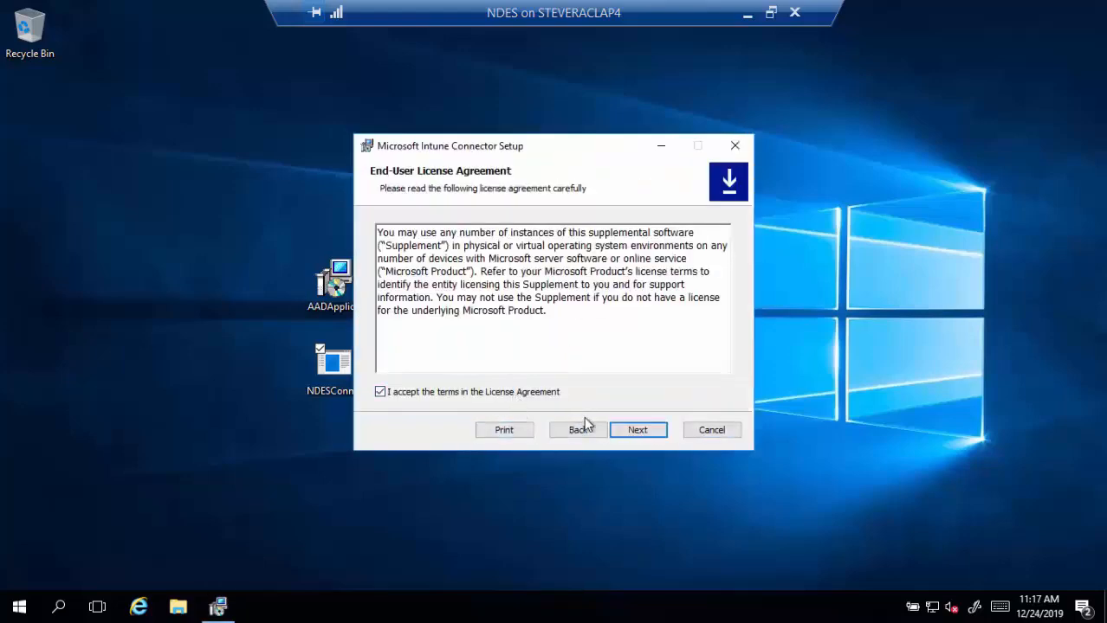
left_click(628, 433)
left_click(627, 433)
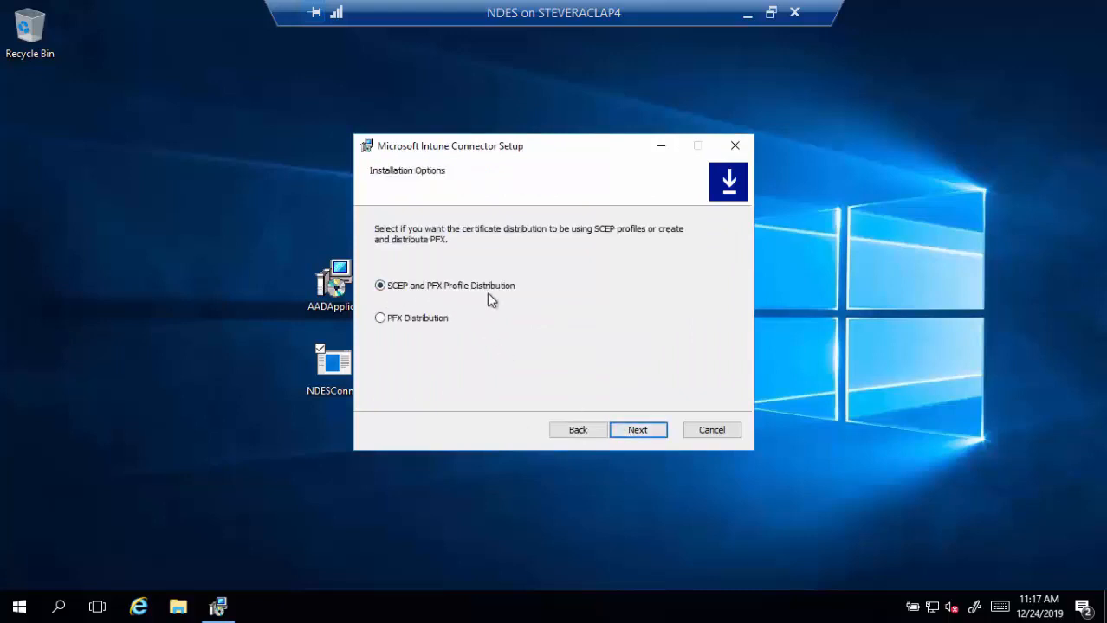
left_click(632, 432)
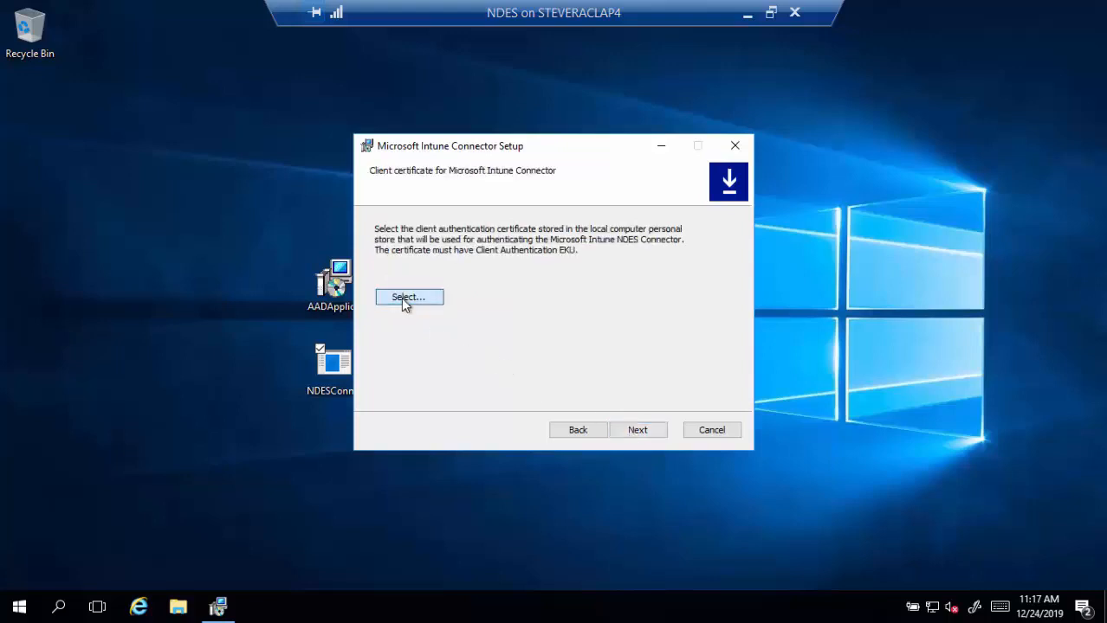
- Choose the NDES/IIS SSL Computer Certificate as the client certificate
left_click(402, 299)
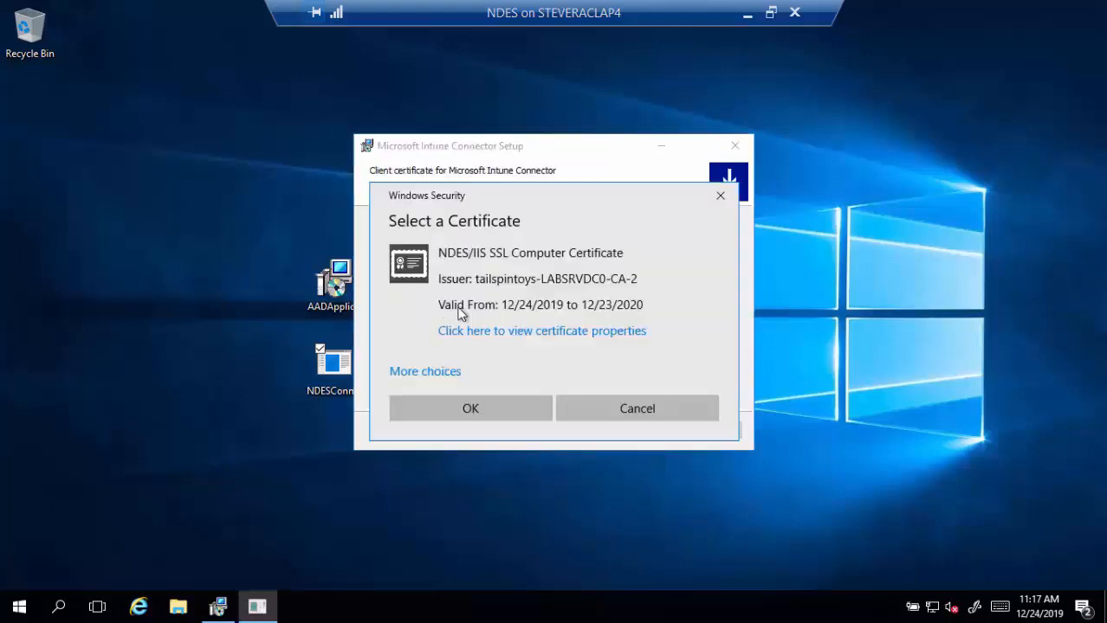
left_click(447, 372)
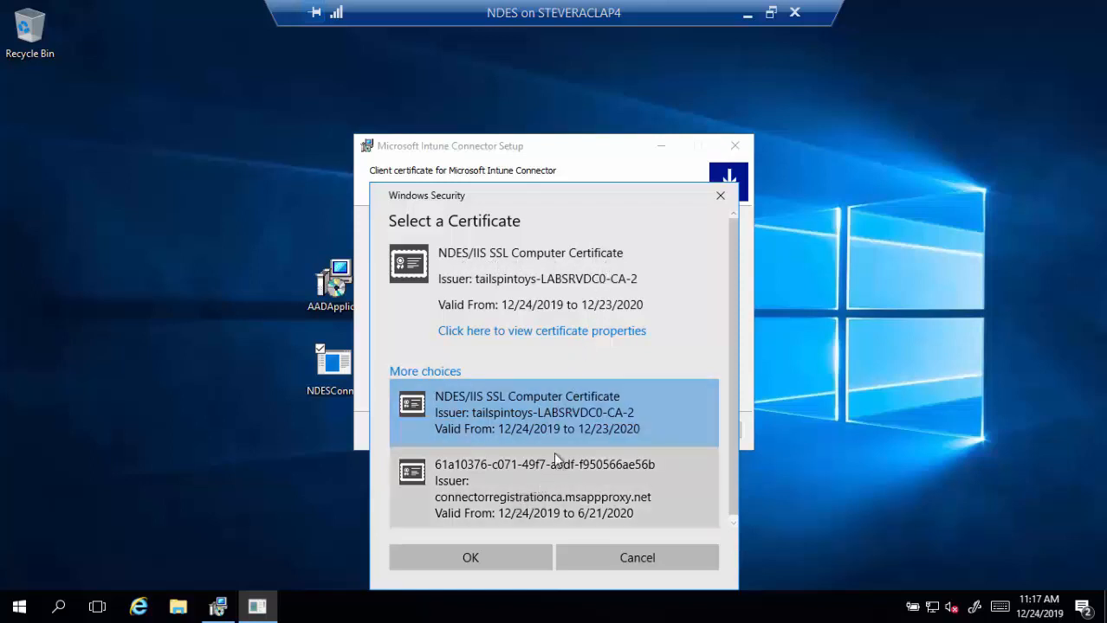
left_click_drag(730, 371, 726, 332)
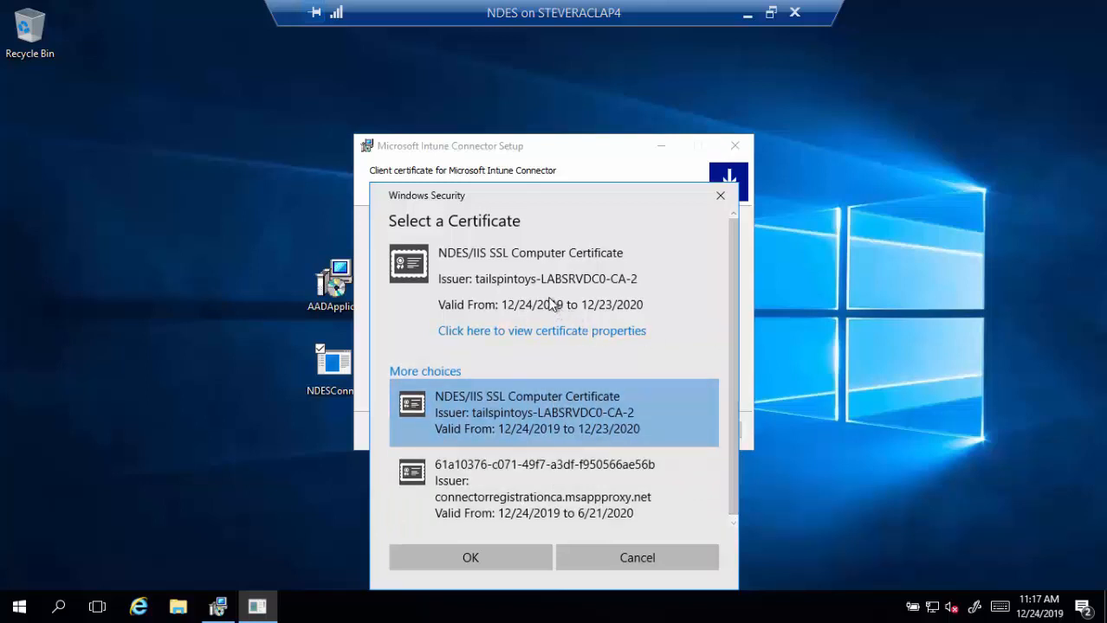
left_click(456, 561)
- Start installing the Intune connector and open File Explorer meanwhile
left_click(625, 435)
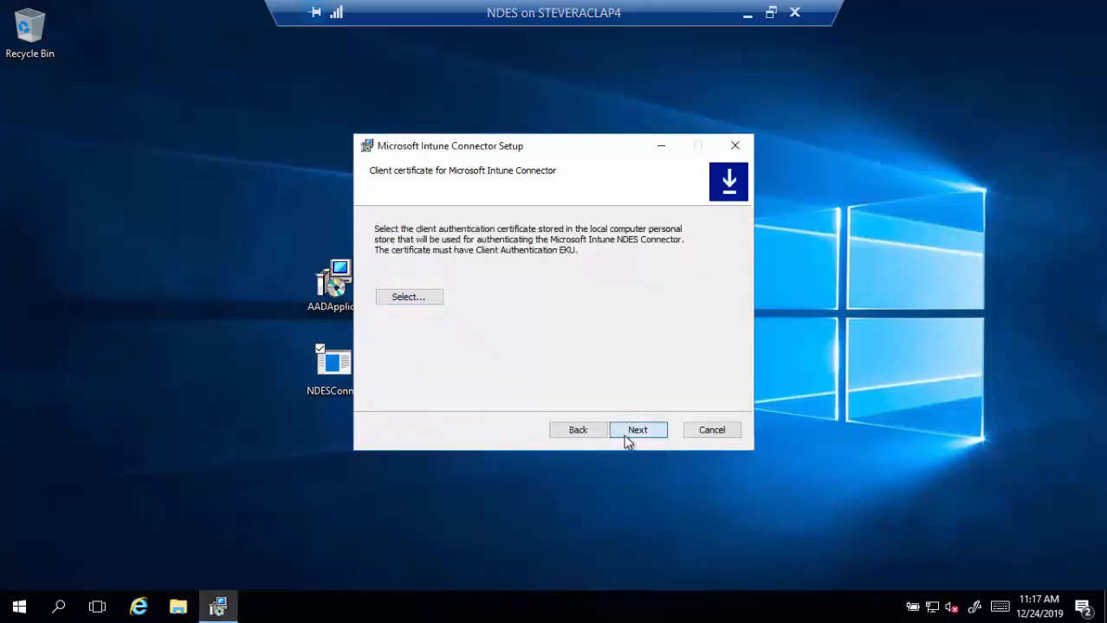
left_click(629, 435)
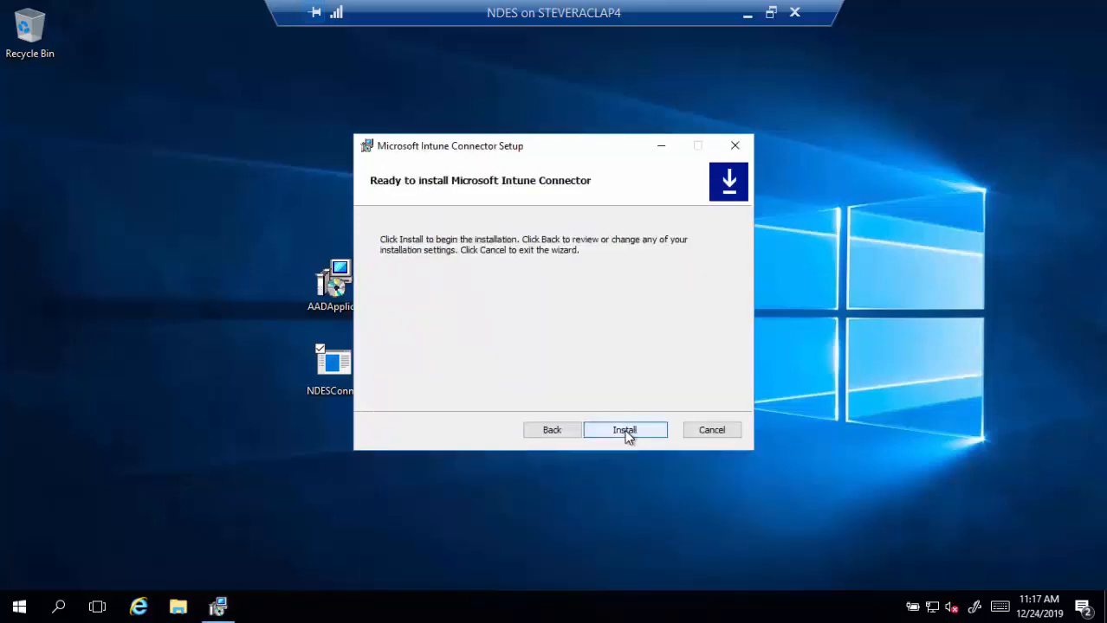
left_click(625, 430)
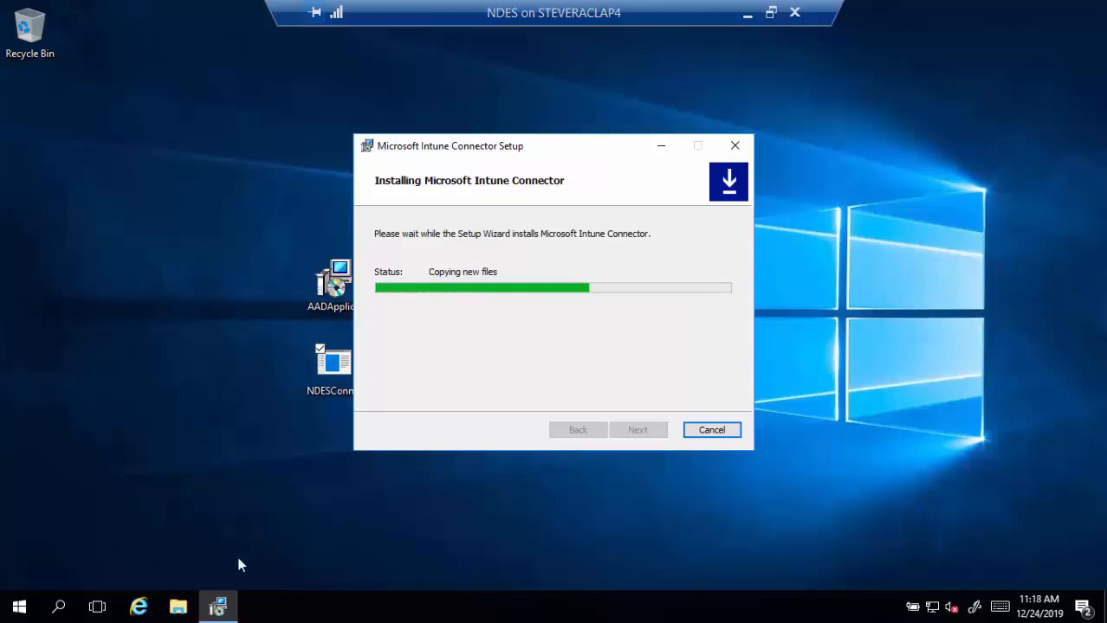
left_click(179, 608)
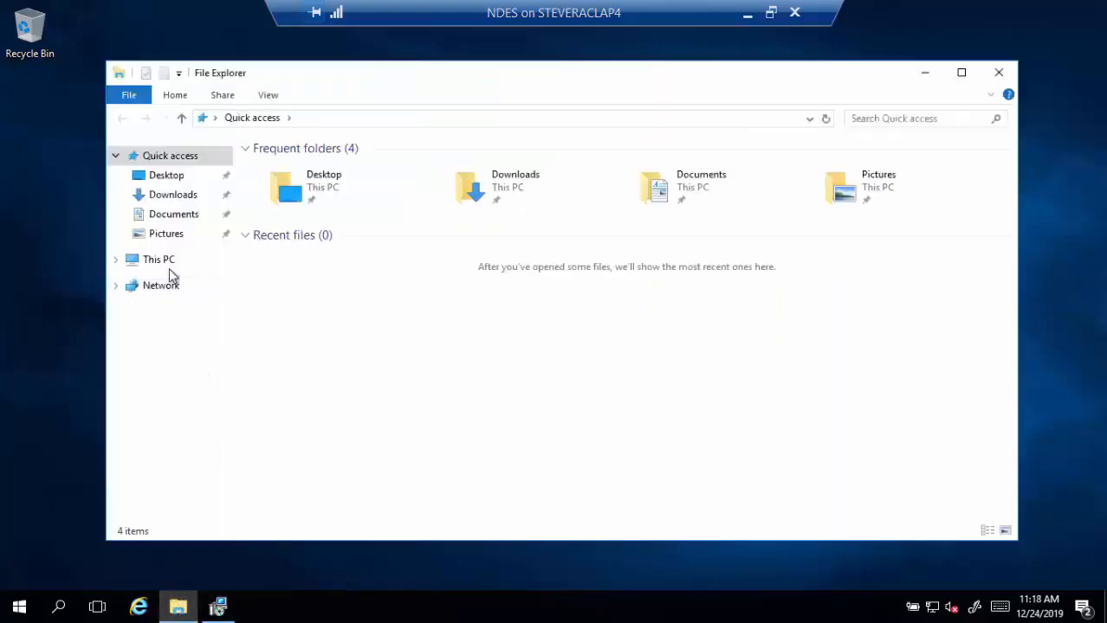
- Inspect C:\Program Files\Microsoft Intune\NDESConnectorUI, close Explorer, and tick Launch Intune Connector
left_click(164, 263)
double_click(303, 290)
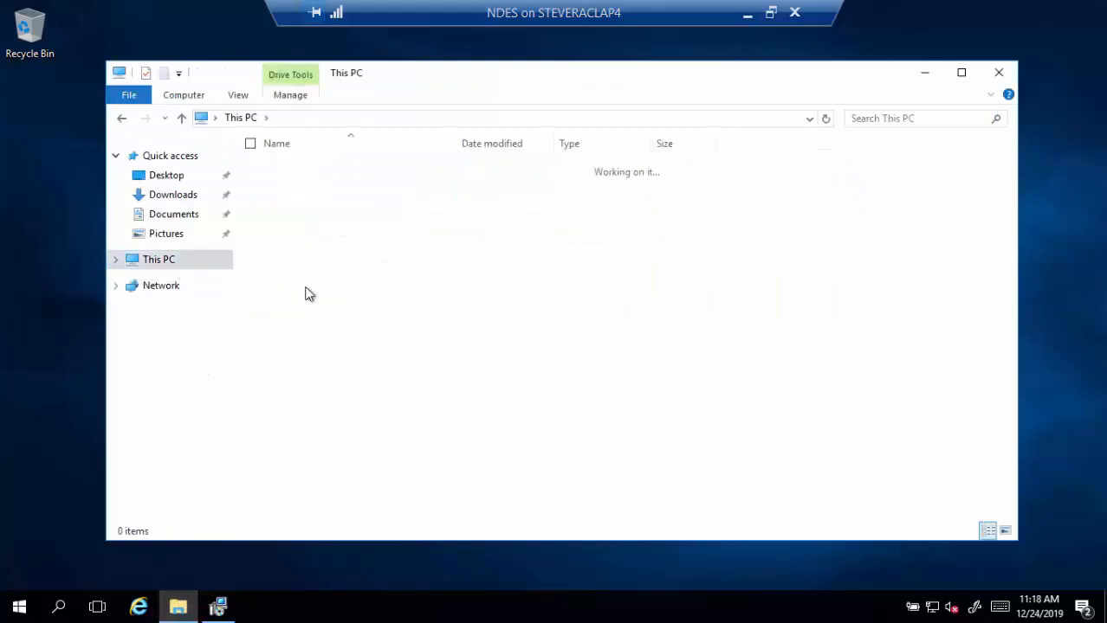
double_click(301, 221)
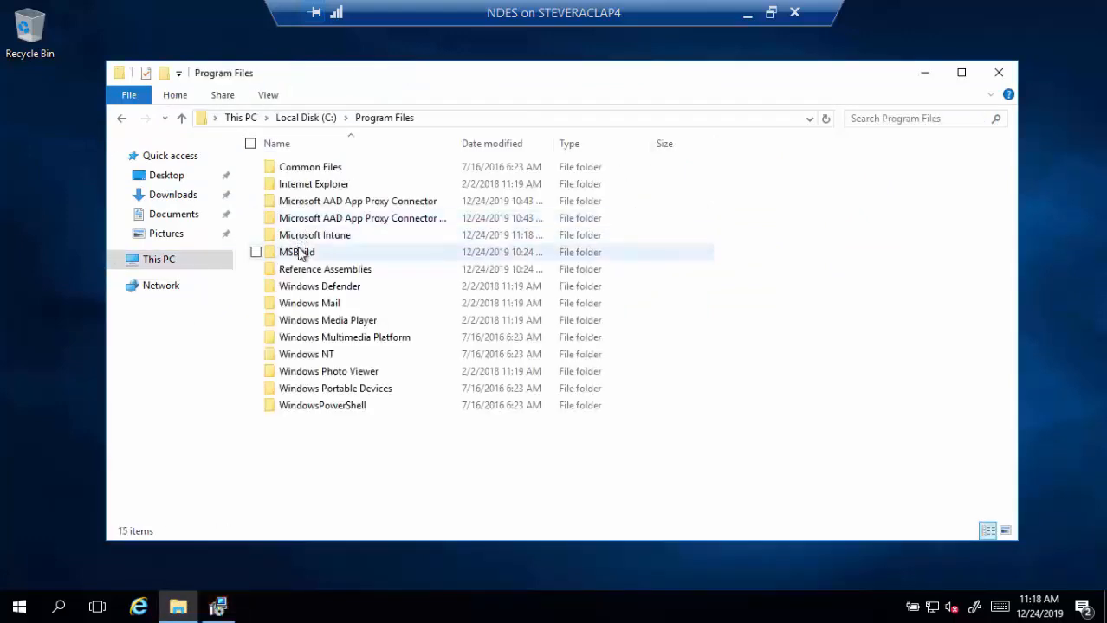
double_click(302, 237)
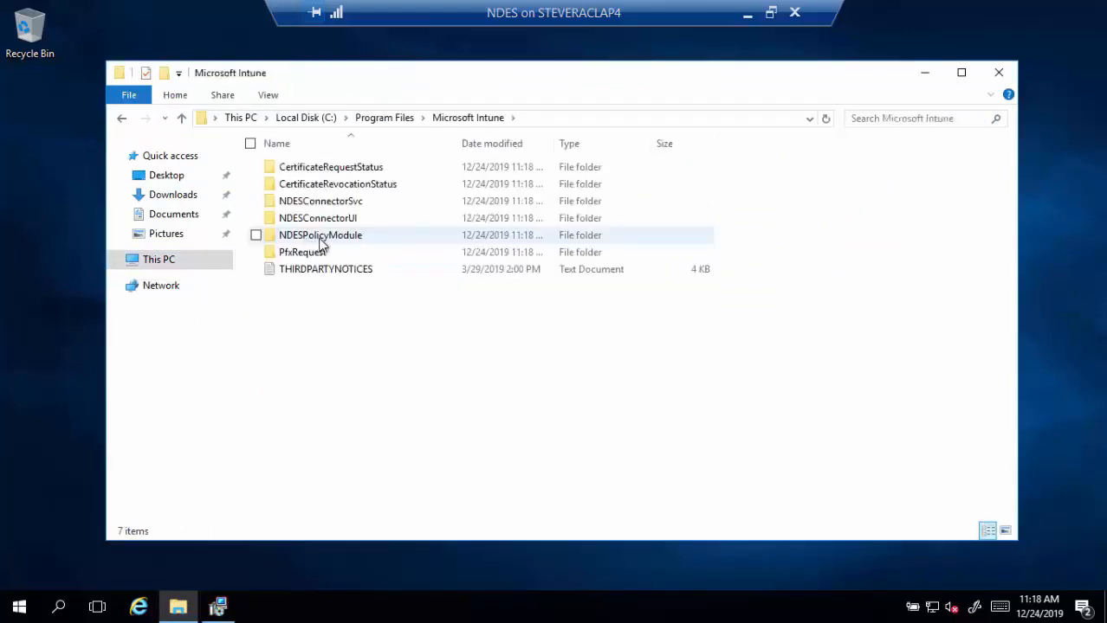
left_click(321, 223)
double_click(321, 223)
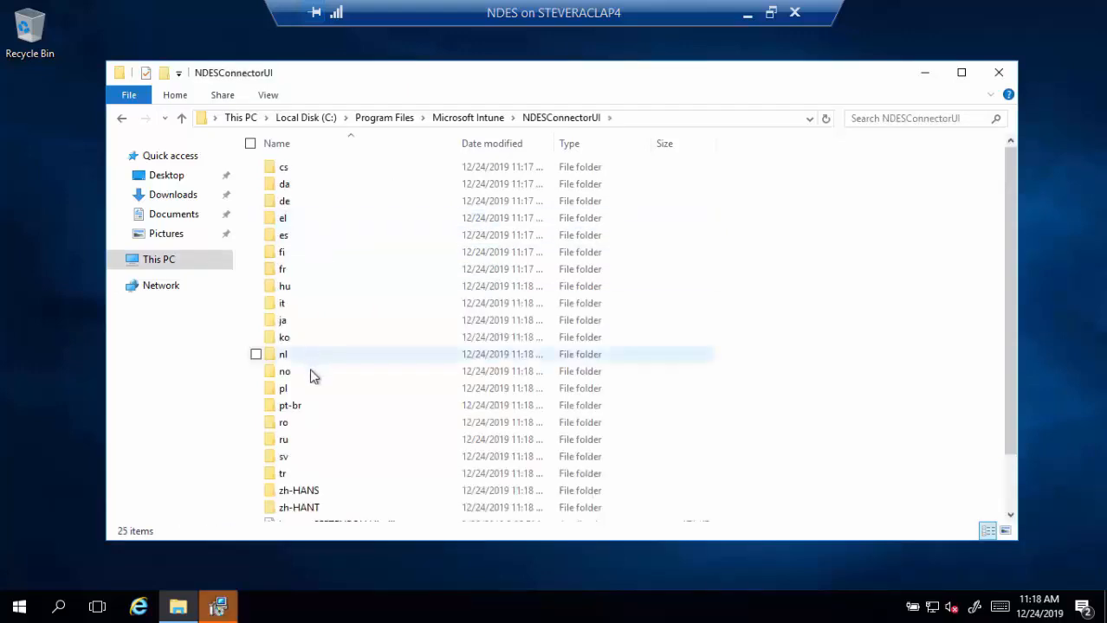
scroll(311, 376, "down", 2)
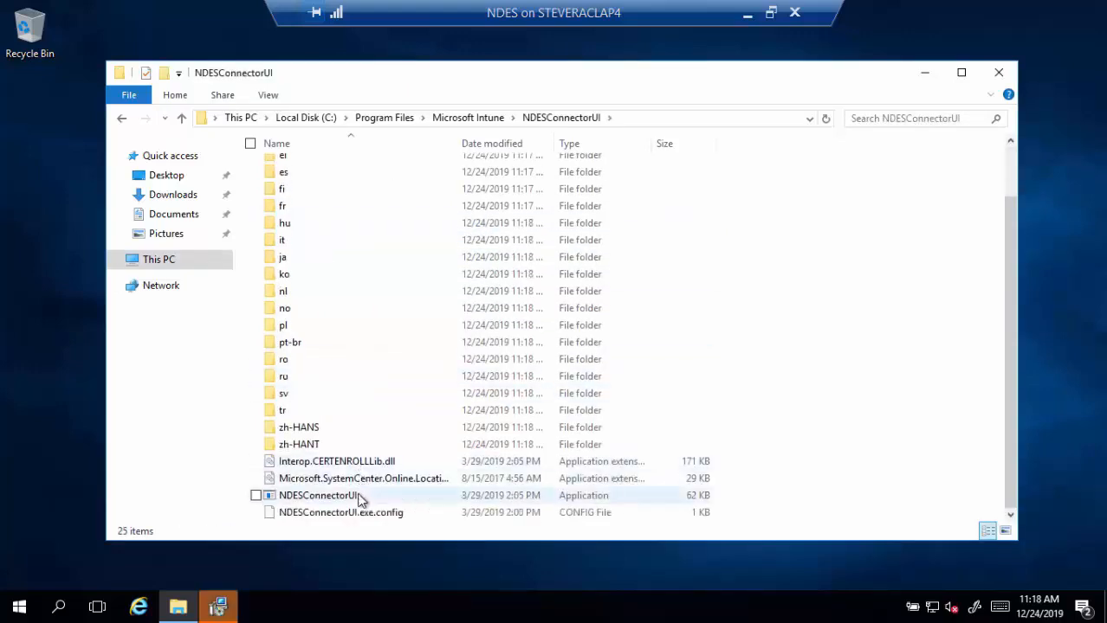
left_click(998, 72)
left_click(563, 386)
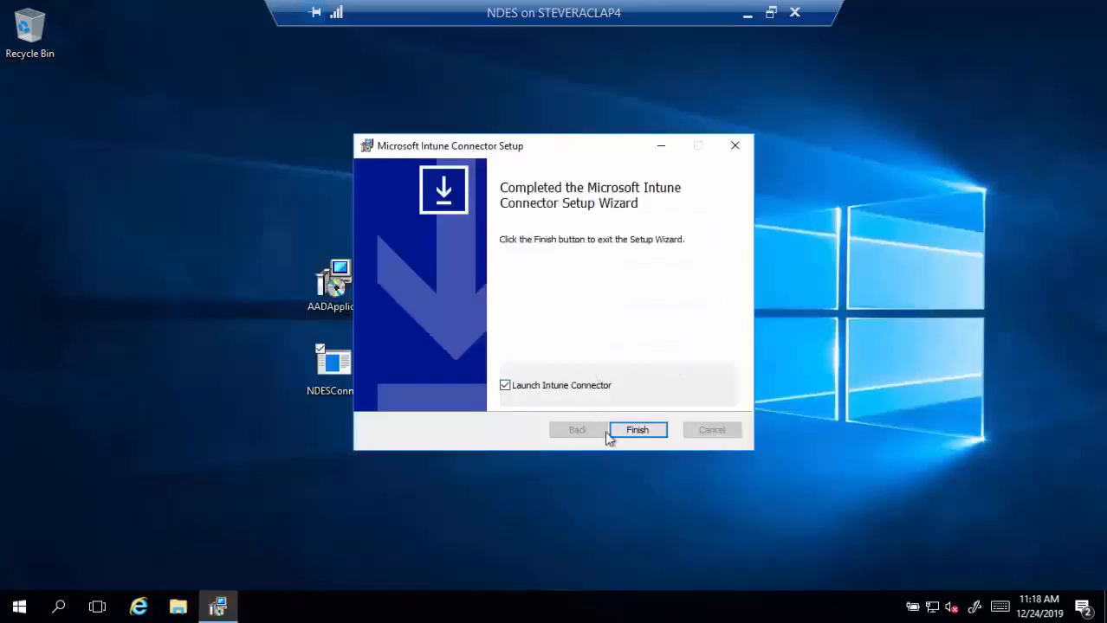
- Finish setup and sign NDES Connector in to Intune with the admin account
left_click(635, 430)
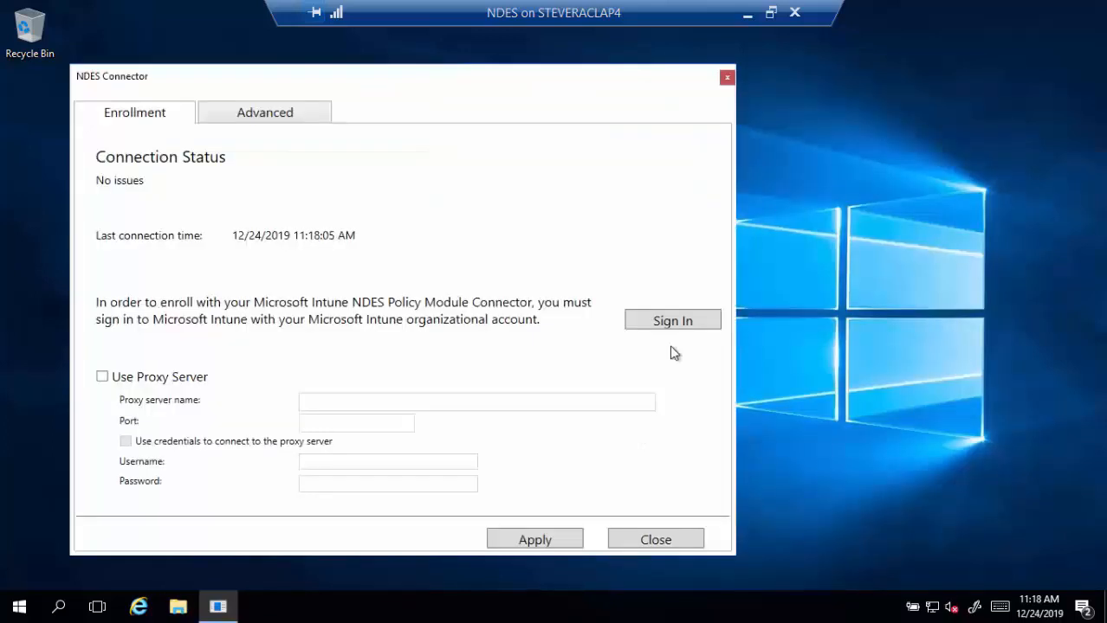
left_click(691, 322)
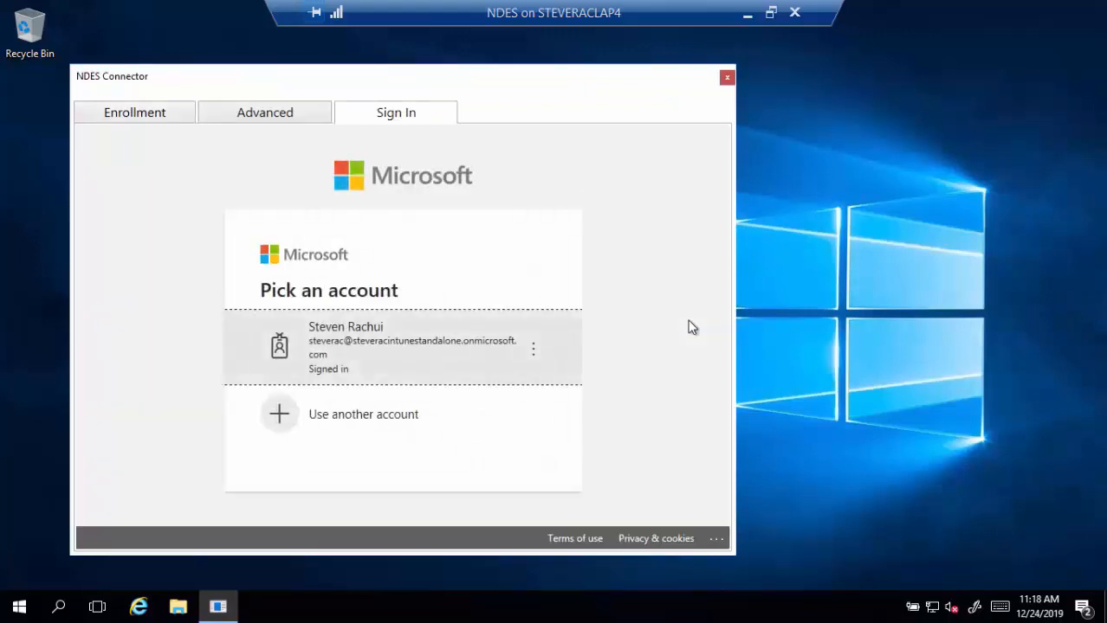
left_click(465, 365)
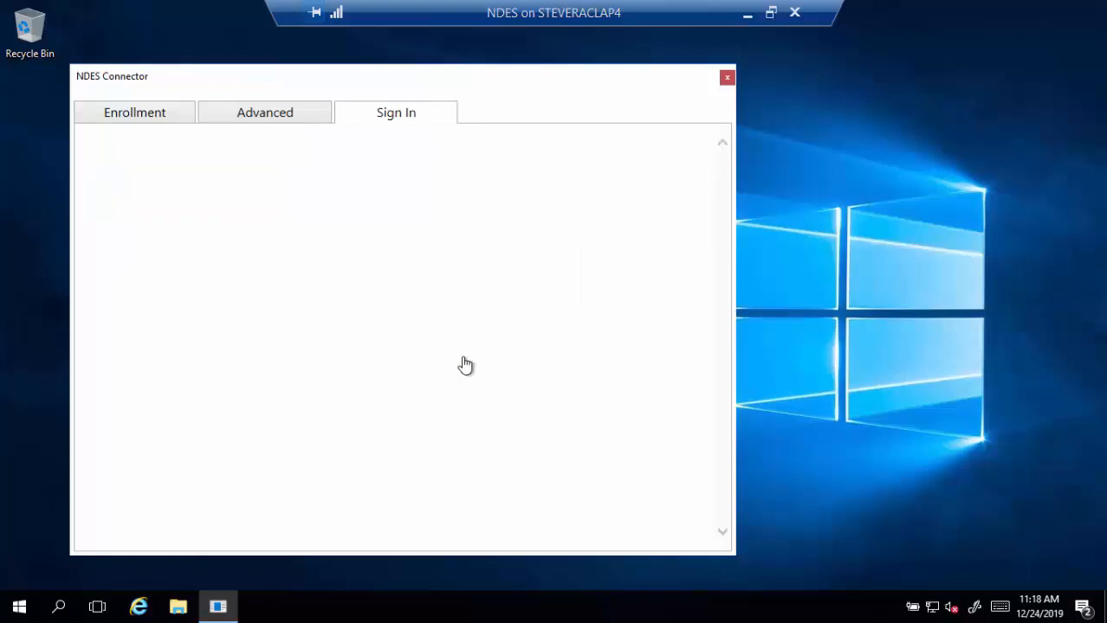
left_click(602, 359)
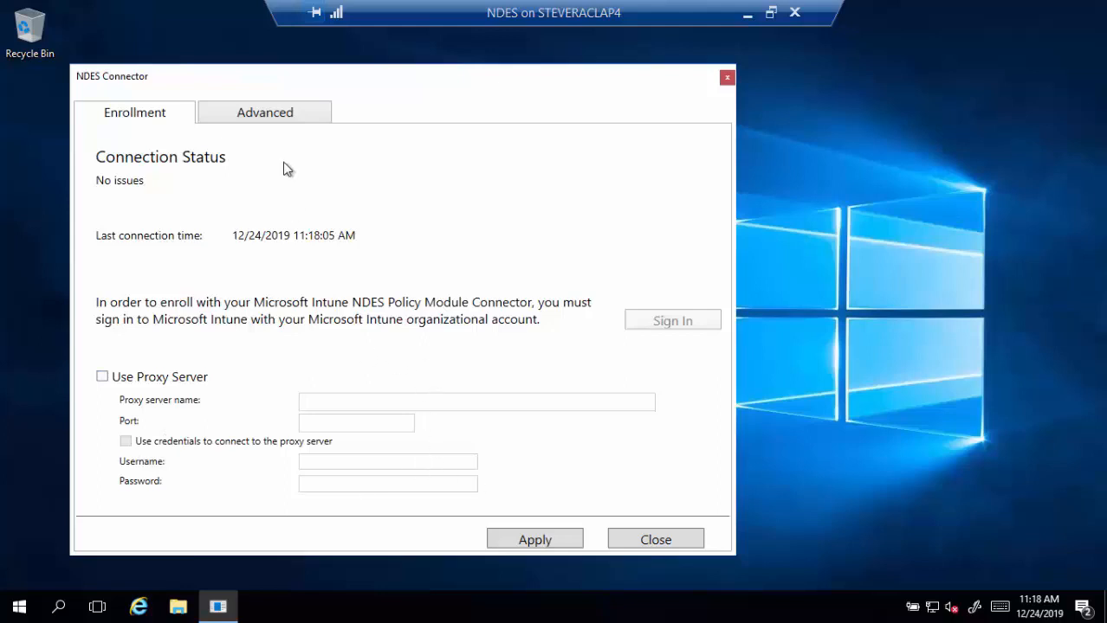
- Set the NDES service account username and password as the CA account, apply, and close the connector
left_click(284, 111)
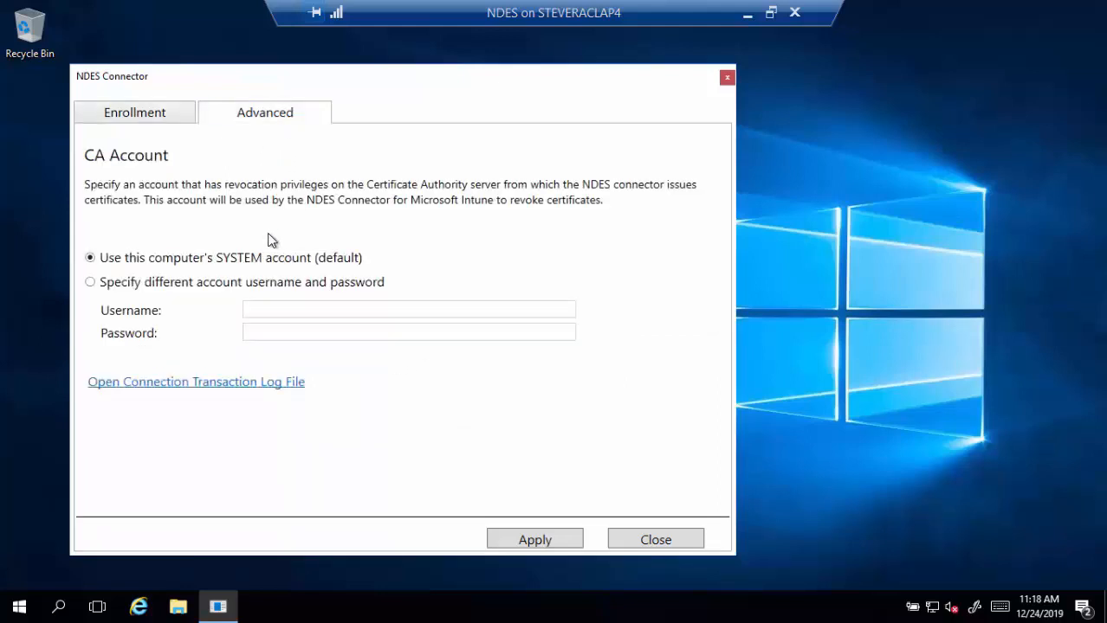
left_click(216, 284)
left_click(310, 314)
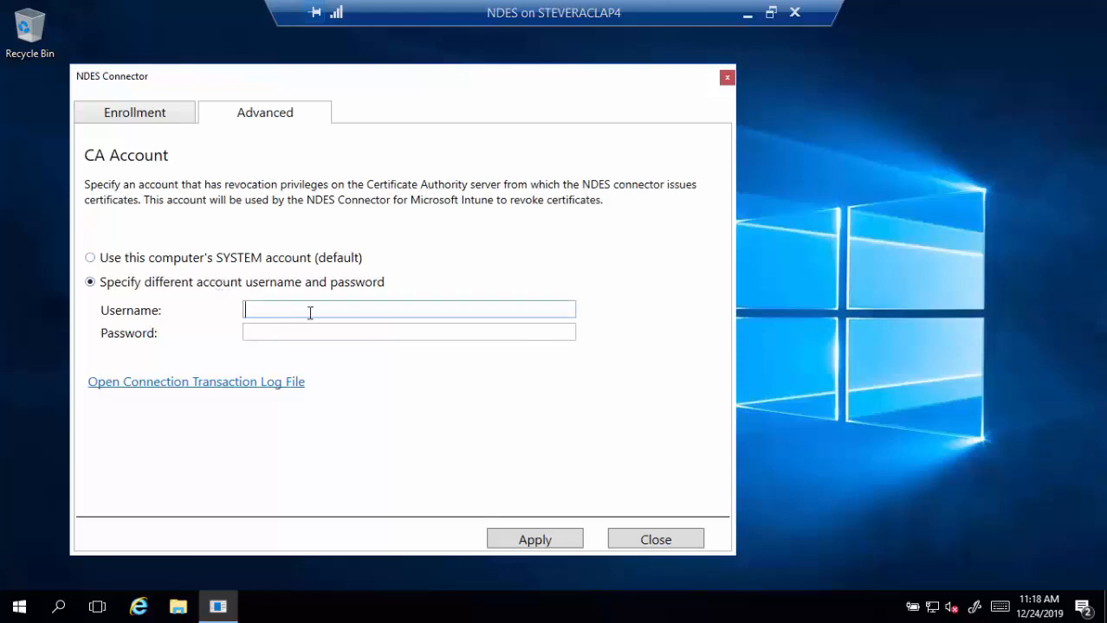
type("tailspintoys\\ndessvcacct")
key("Tab")
type("**********")
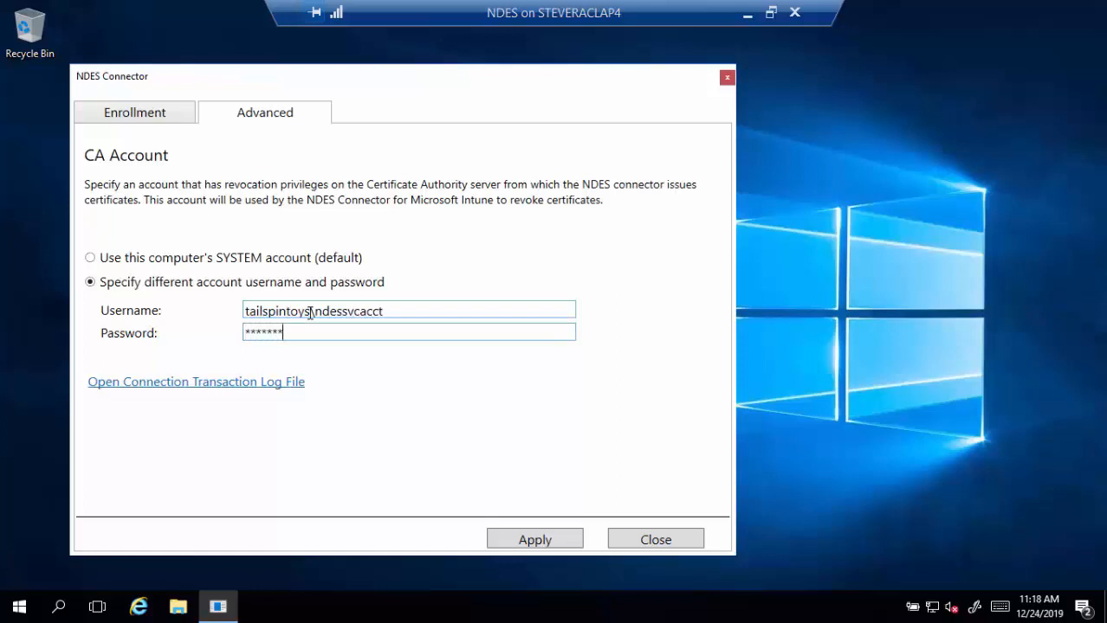
left_click(506, 537)
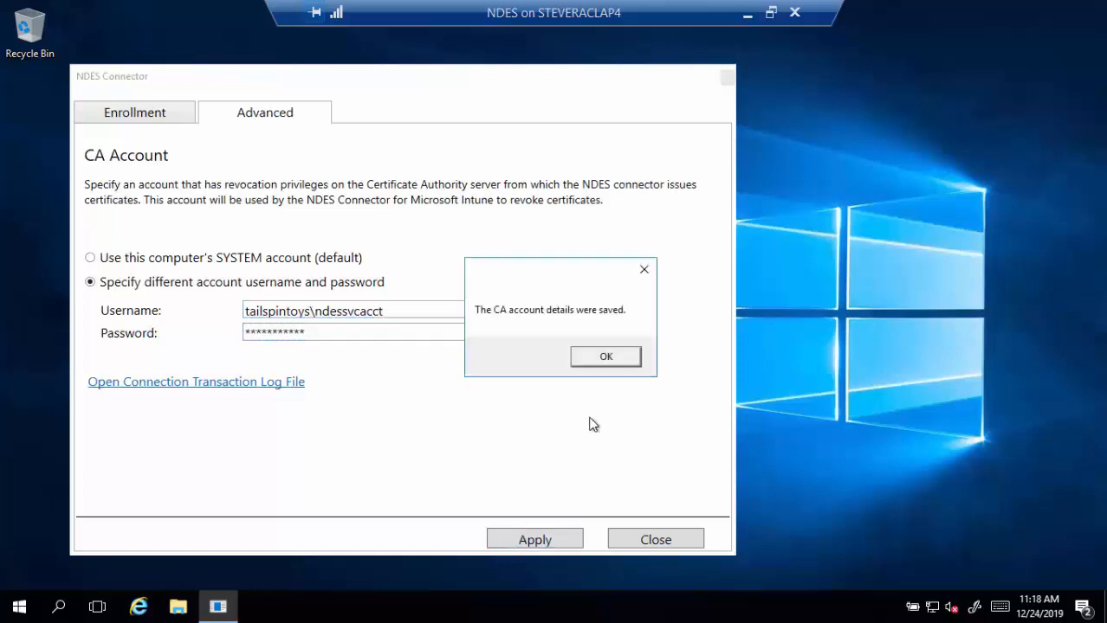
left_click(616, 362)
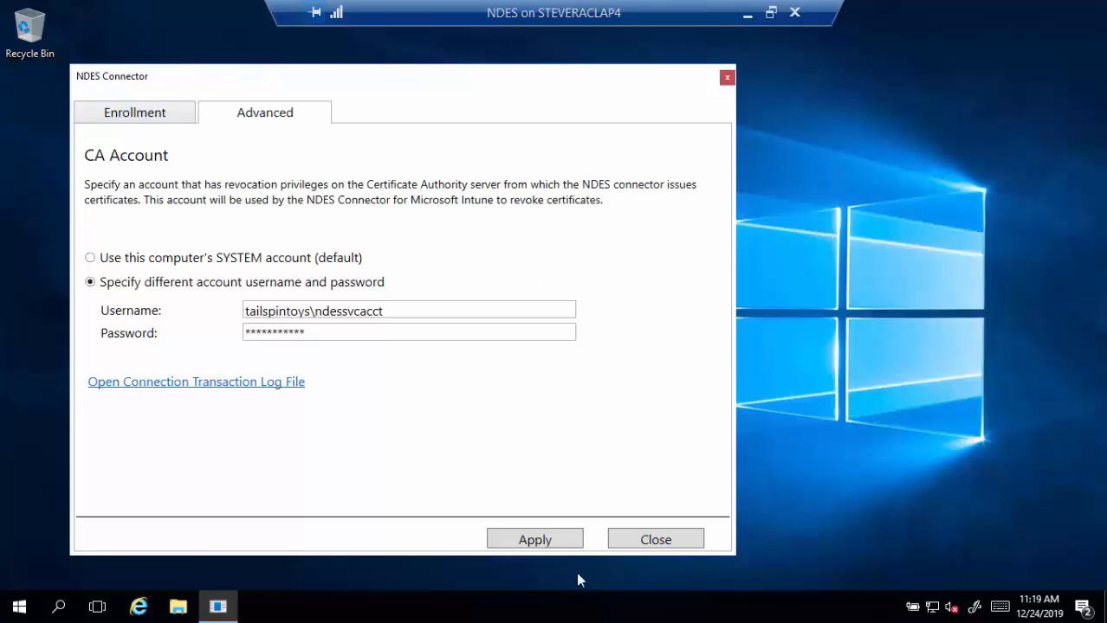
left_click(636, 537)
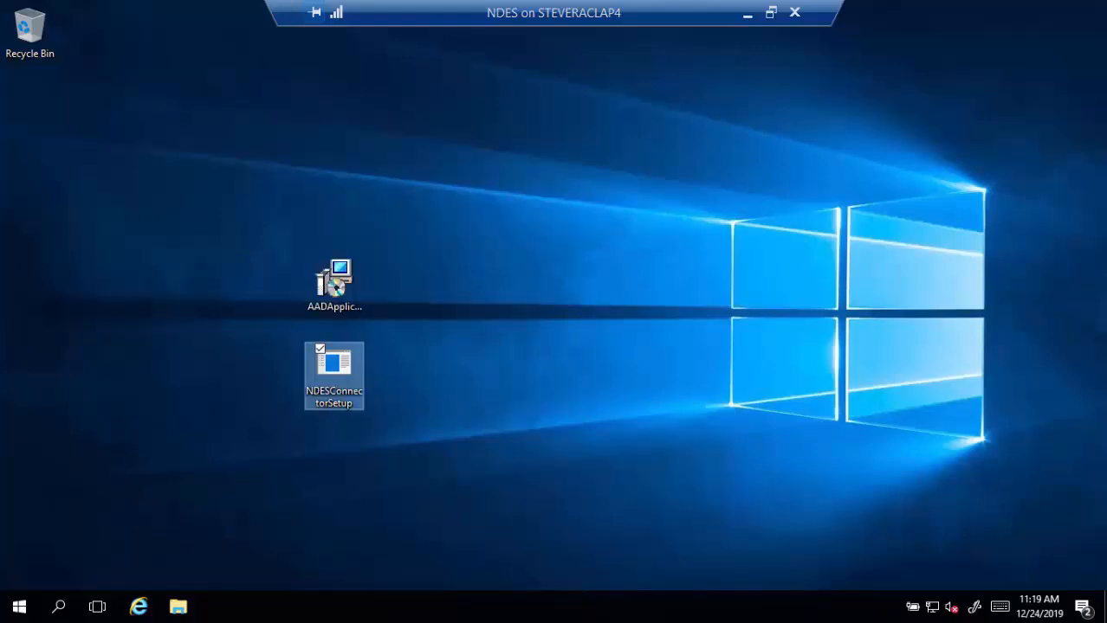
- Load the Microsoft Endpoint Manager admin center in Internet Explorer and maximize the window
left_click(138, 606)
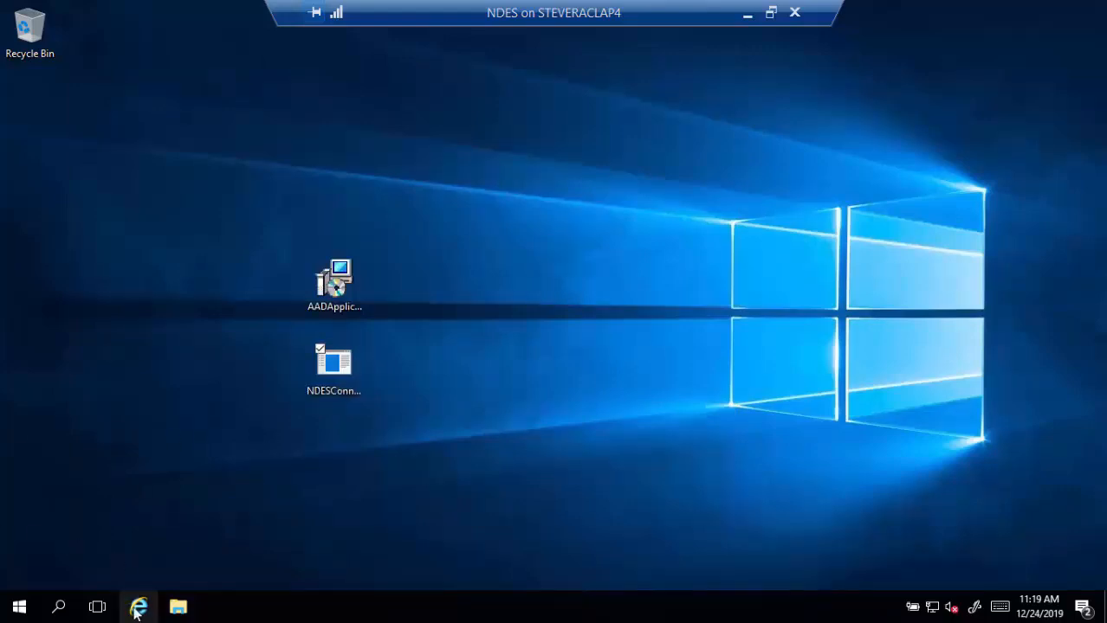
left_click(221, 63)
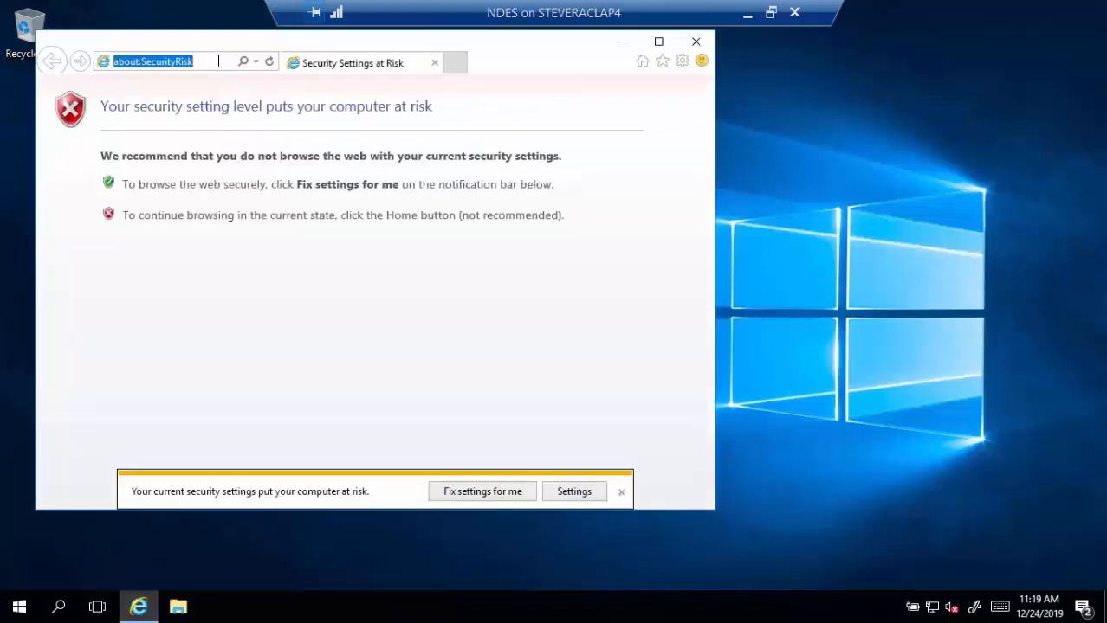
type("de")
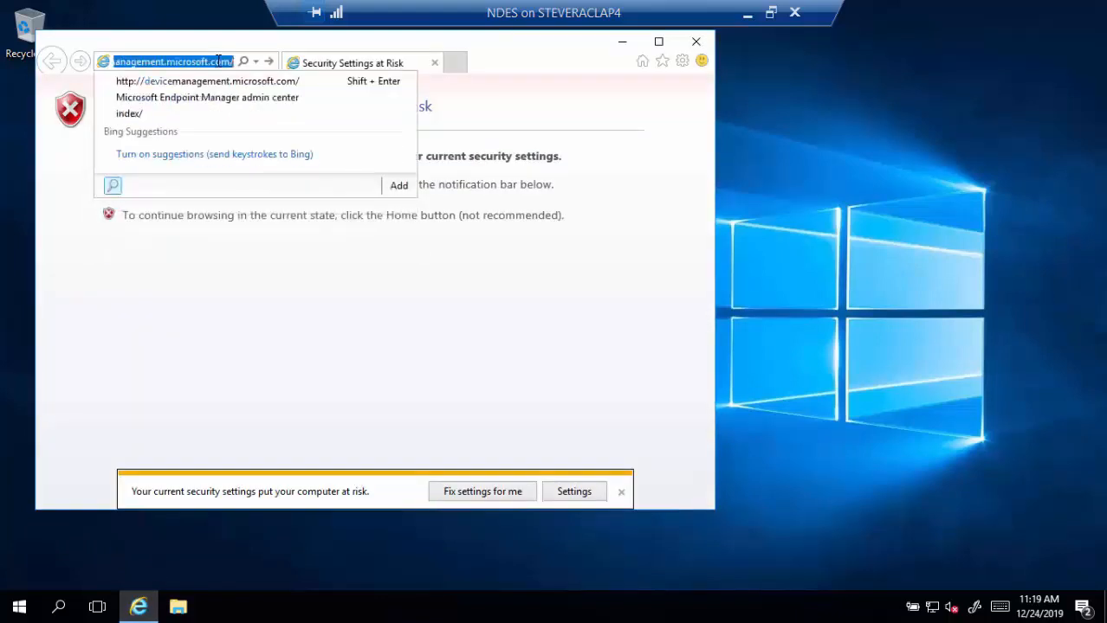
type("management.")
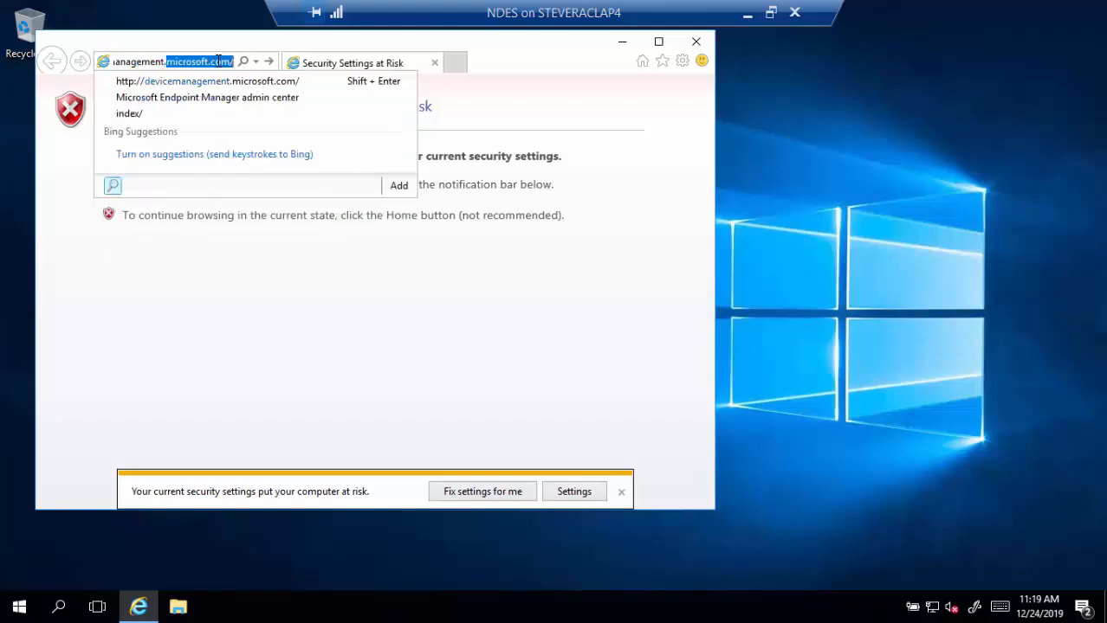
type("micros")
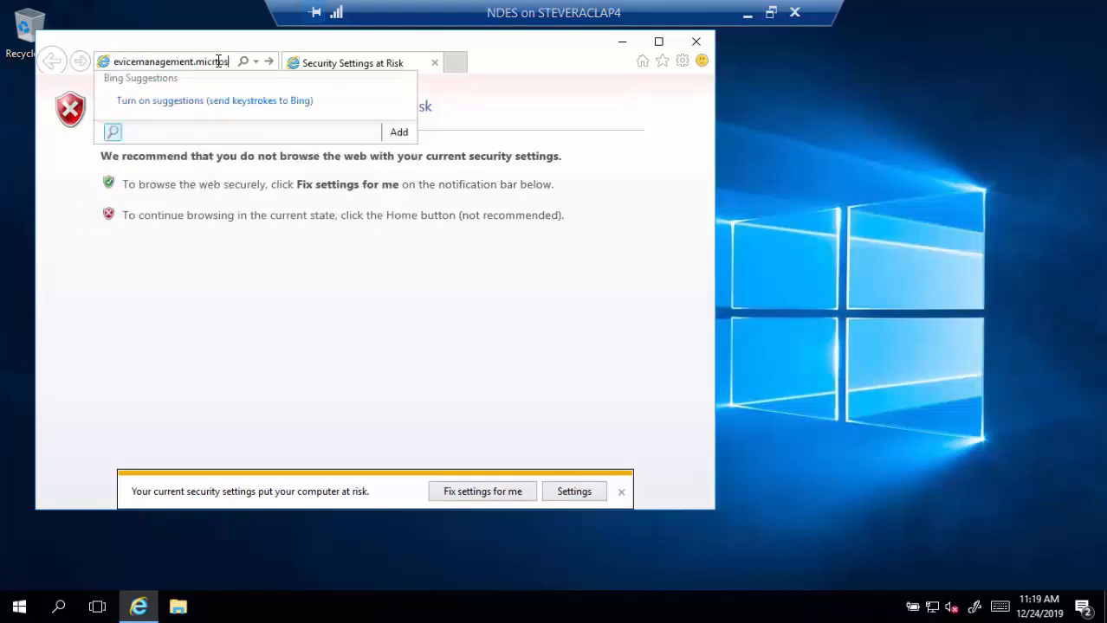
type("osoft.c")
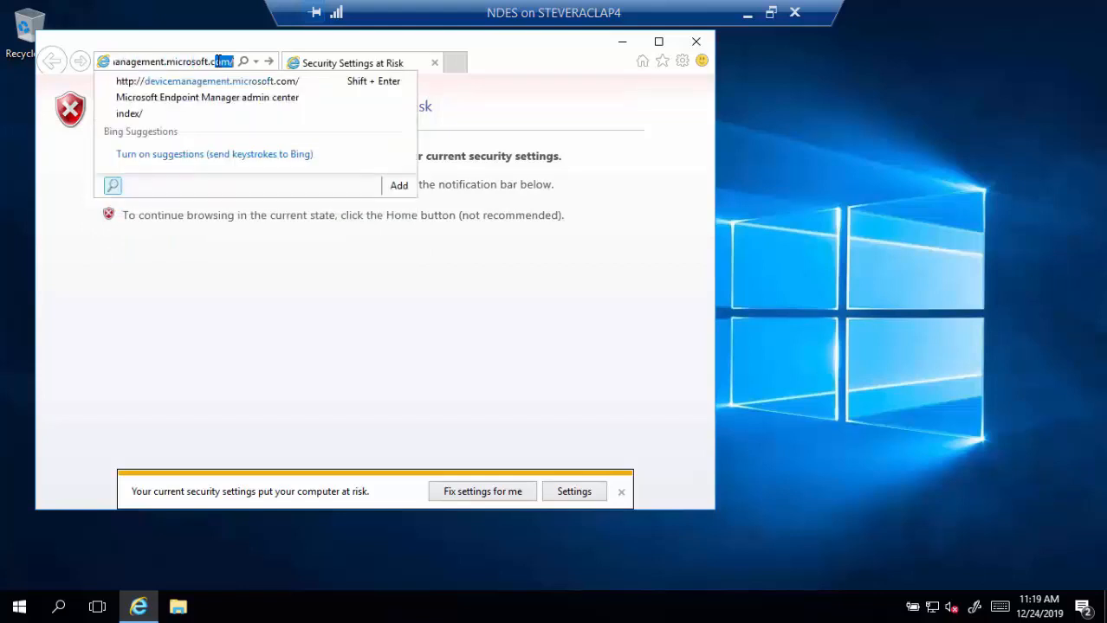
key("Return")
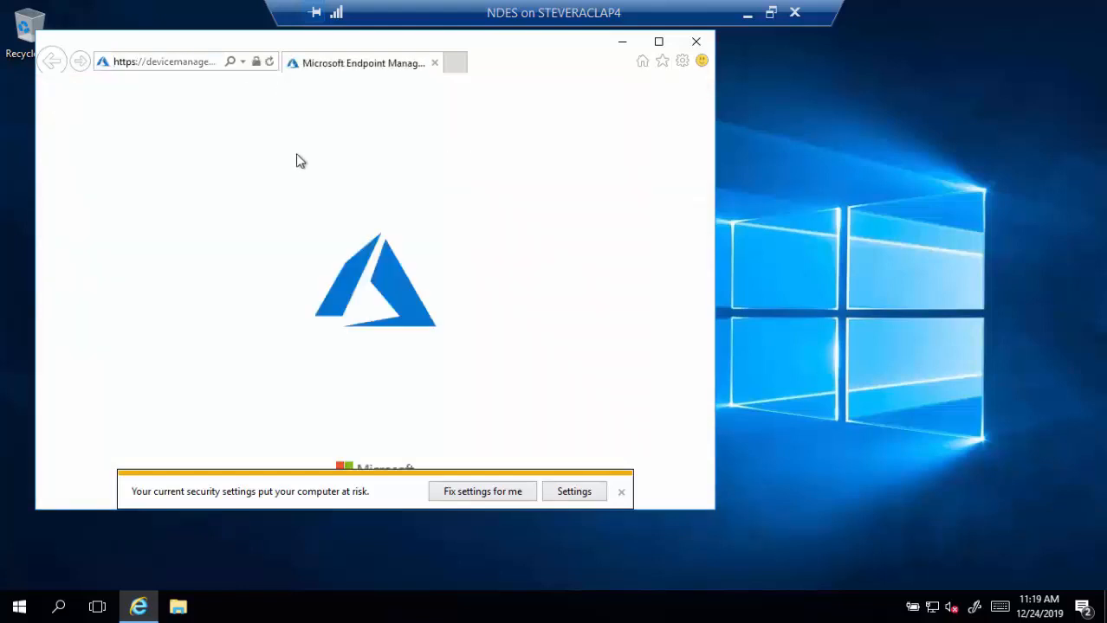
double_click(225, 45)
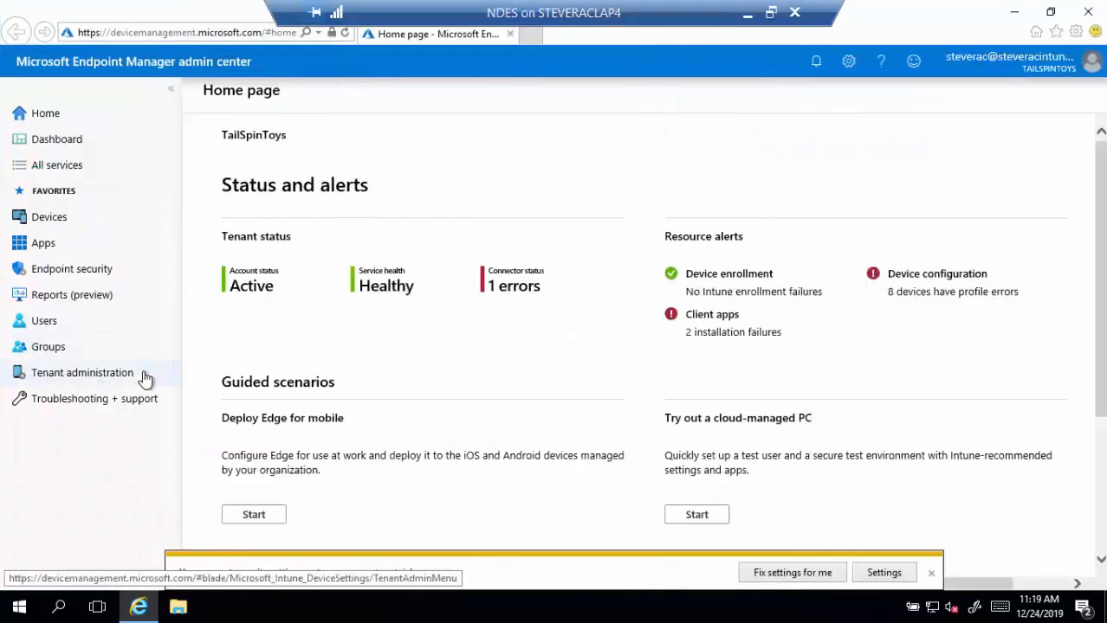
- Check Tenant administration > Connectors and tokens > Certificate connectors (two Active, one Error), then close the browser
left_click(117, 379)
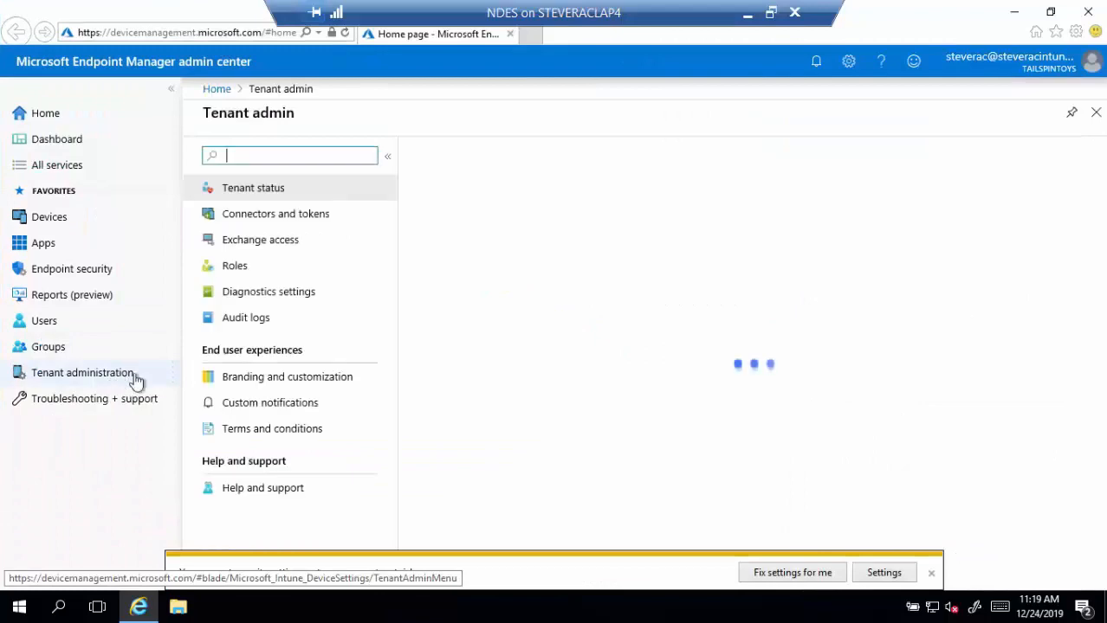
left_click(279, 223)
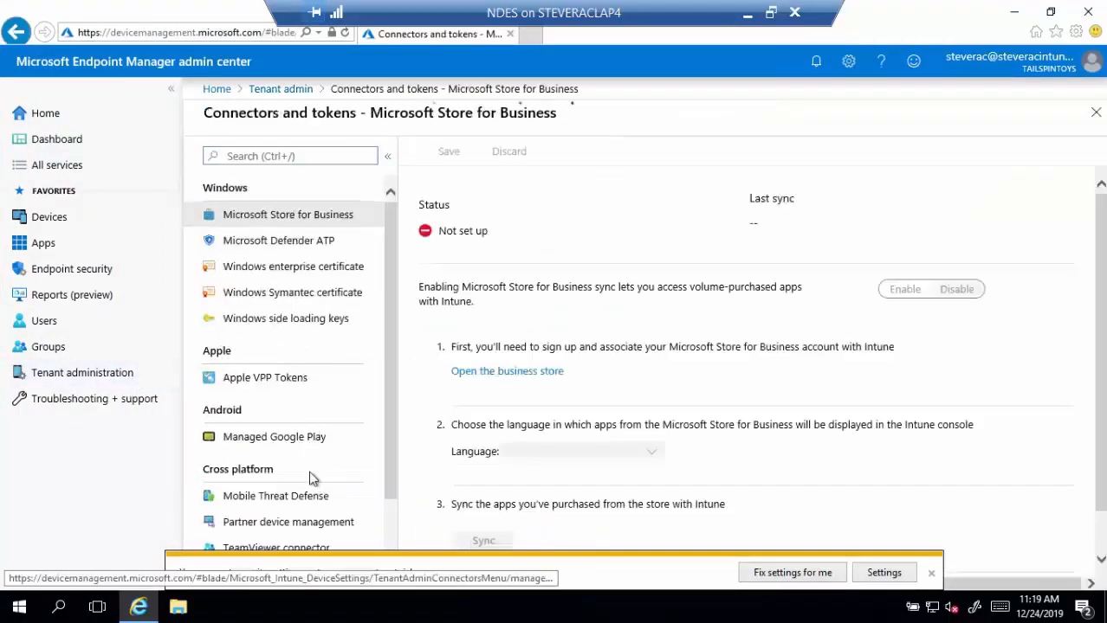
scroll(296, 446, "down", 1)
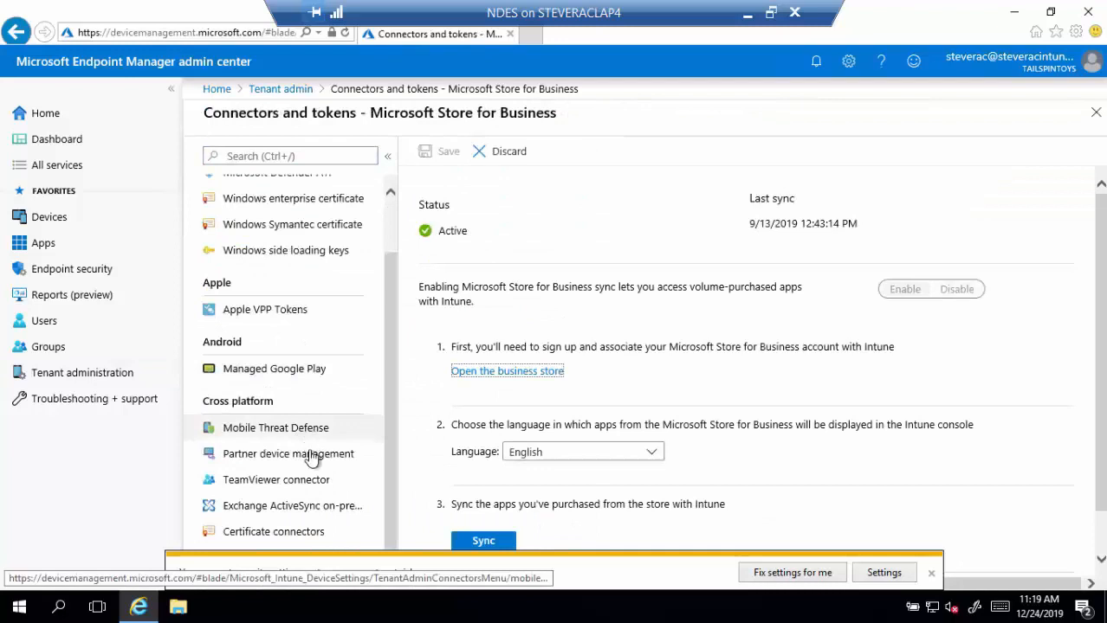
left_click(296, 535)
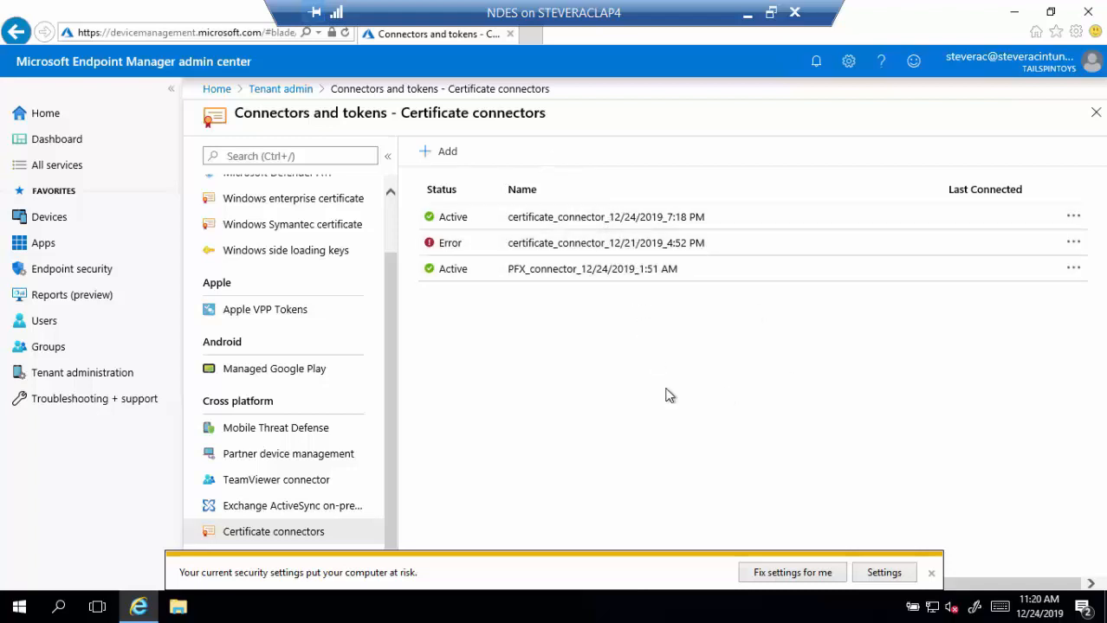
left_click(1078, 14)
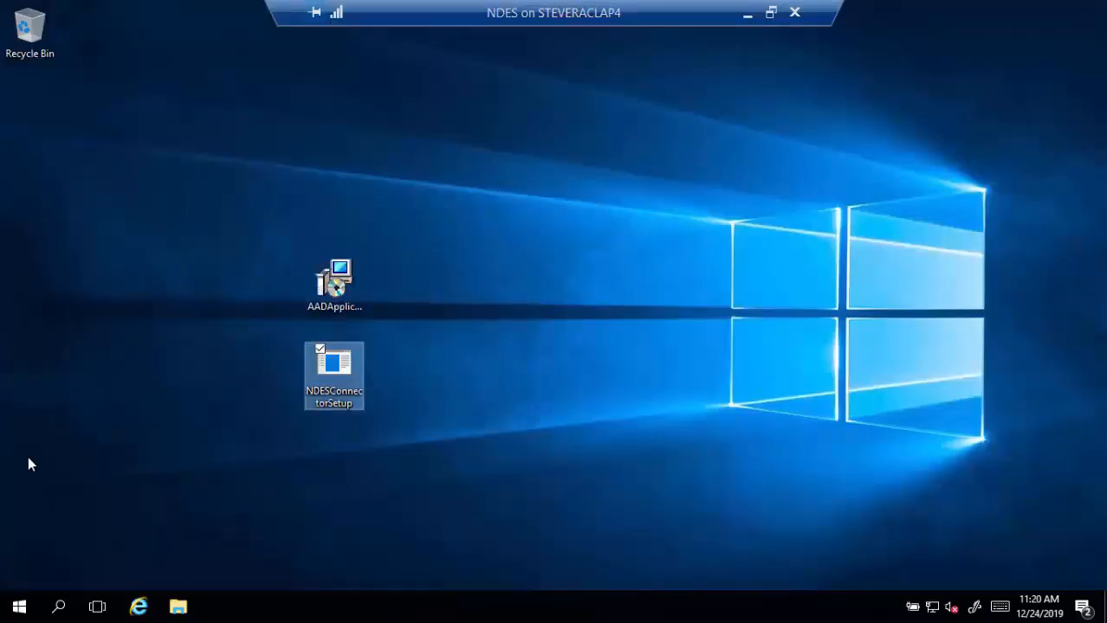
left_click(138, 607)
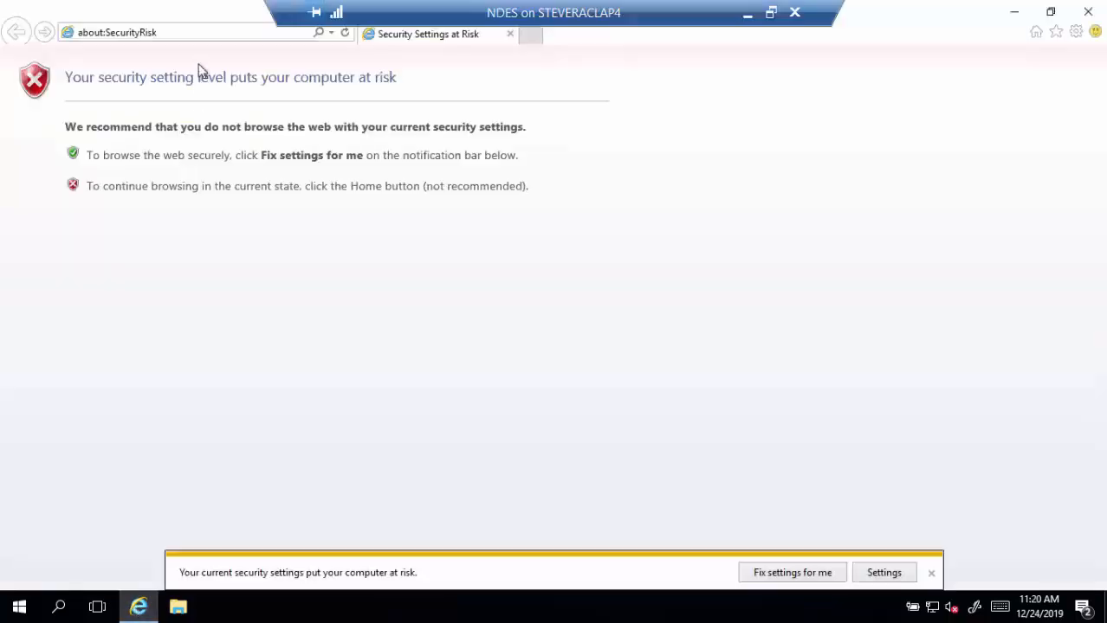
left_click(207, 34)
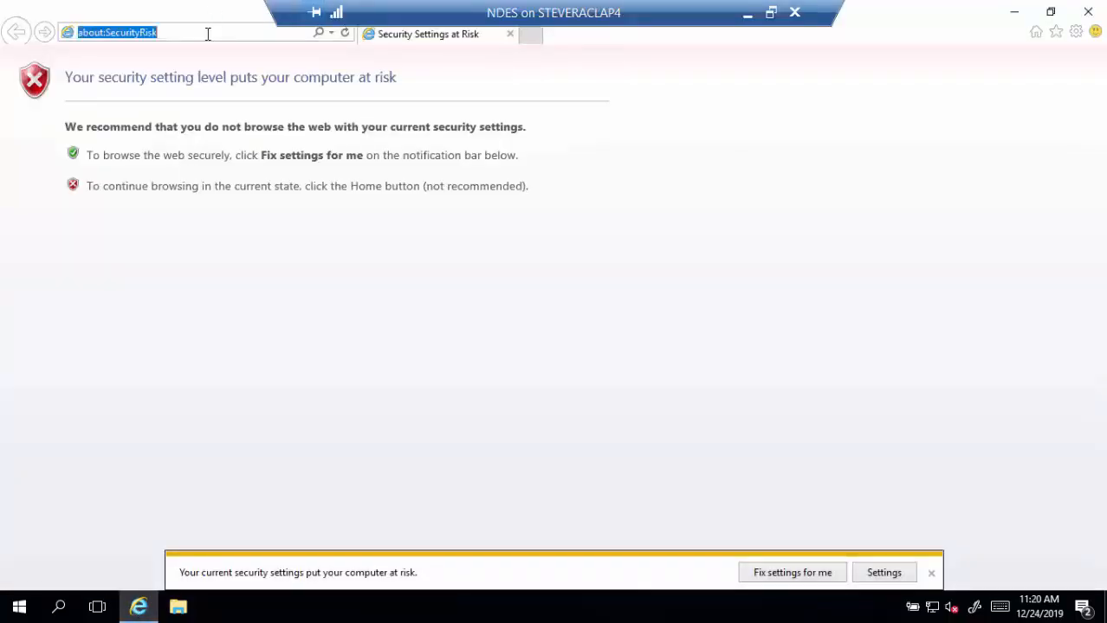
type("http")
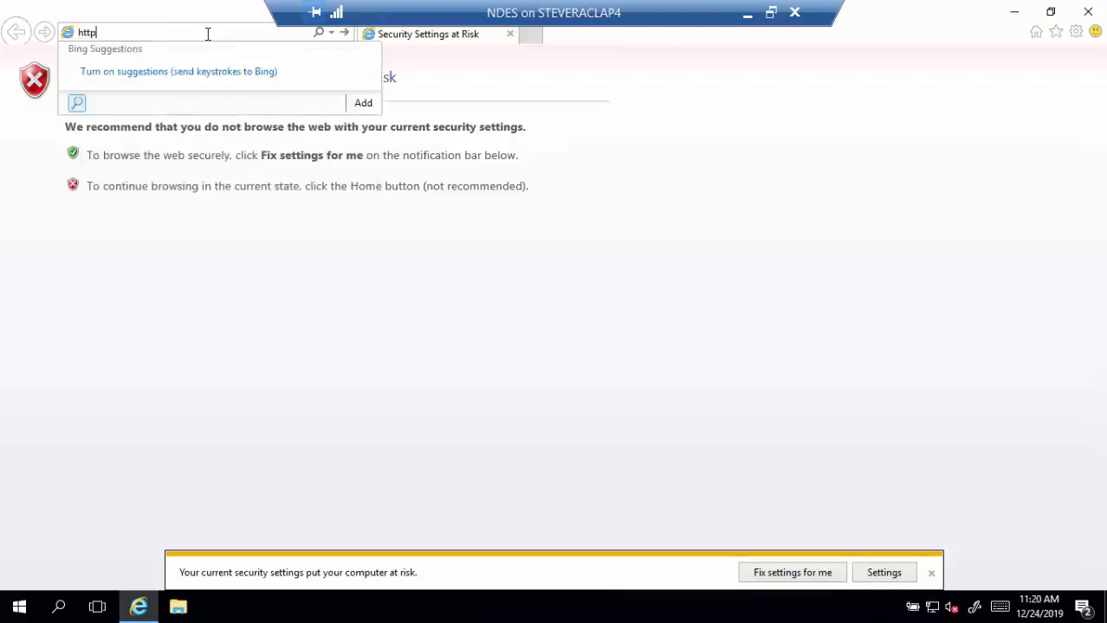
type("s://ndes")
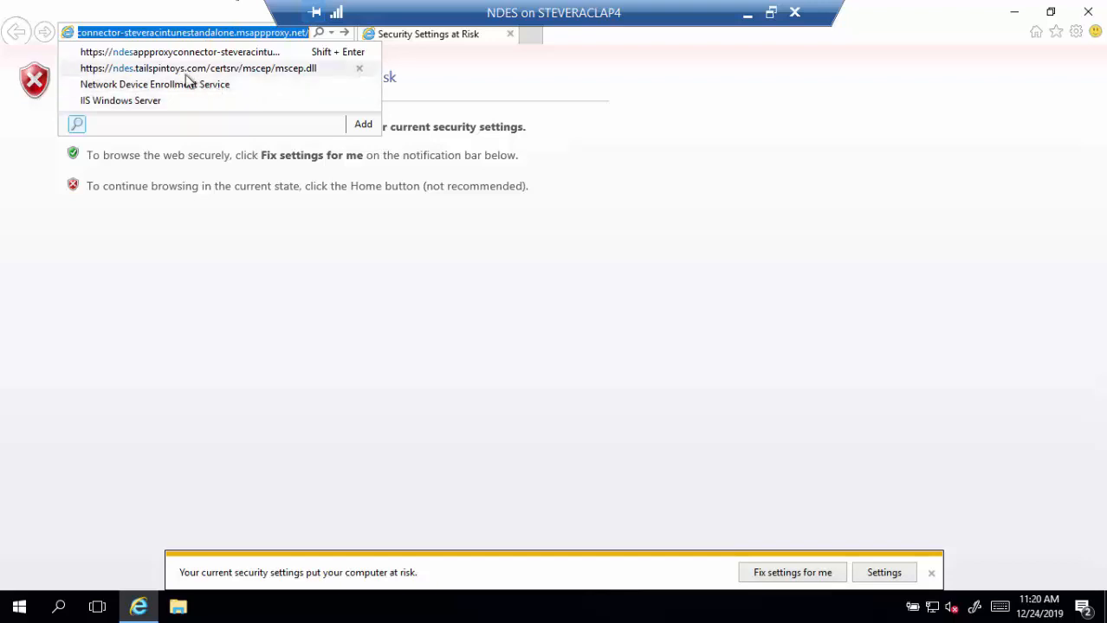
left_click(283, 76)
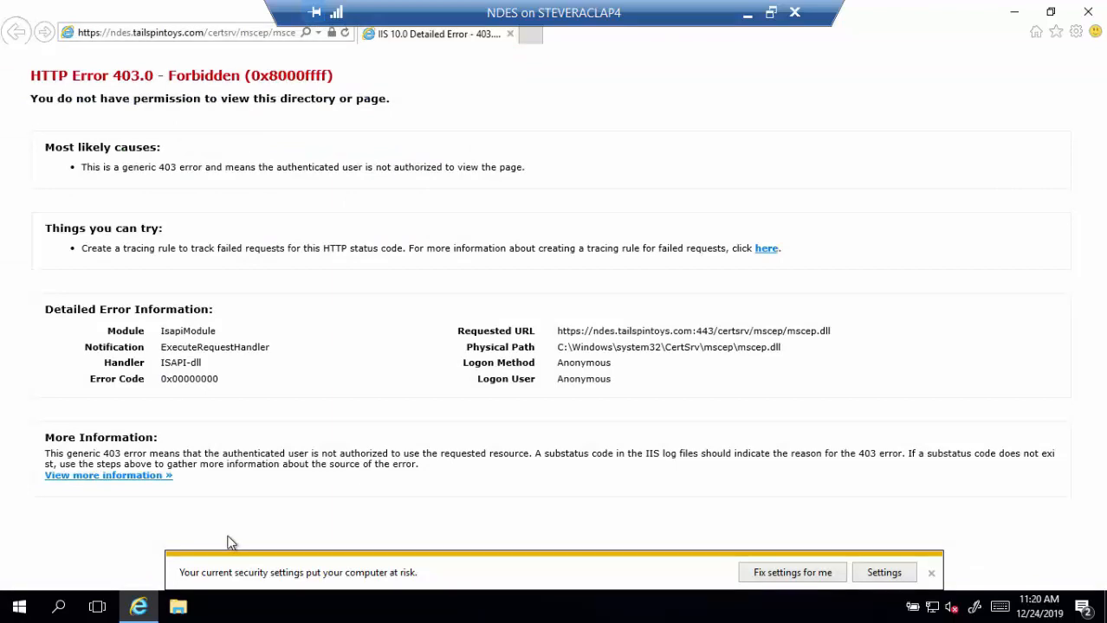
left_click(59, 608)
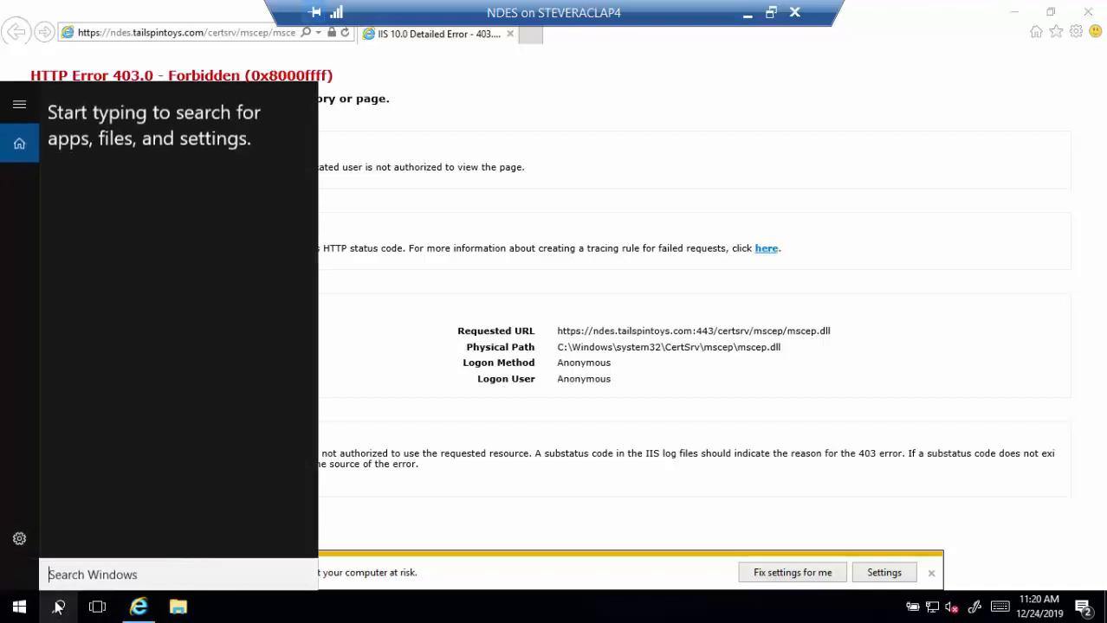
- Launch Registry Editor via regedit and adjust its window and tree pane
type("regedit")
key("Escape")
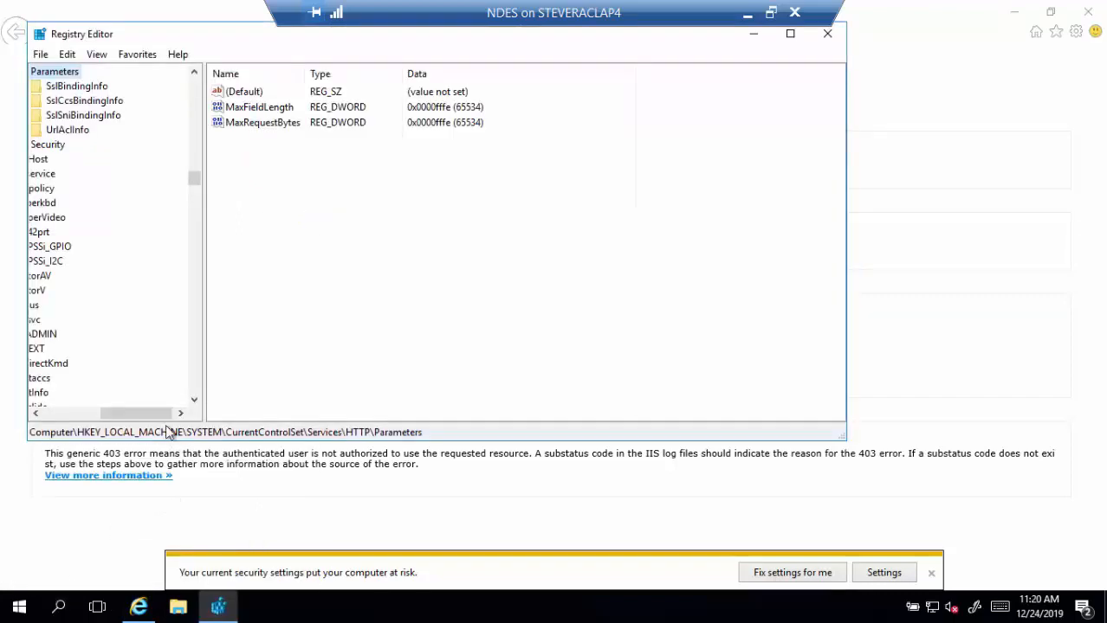
left_click_drag(158, 415, 126, 415)
scroll(108, 296, "up", 2)
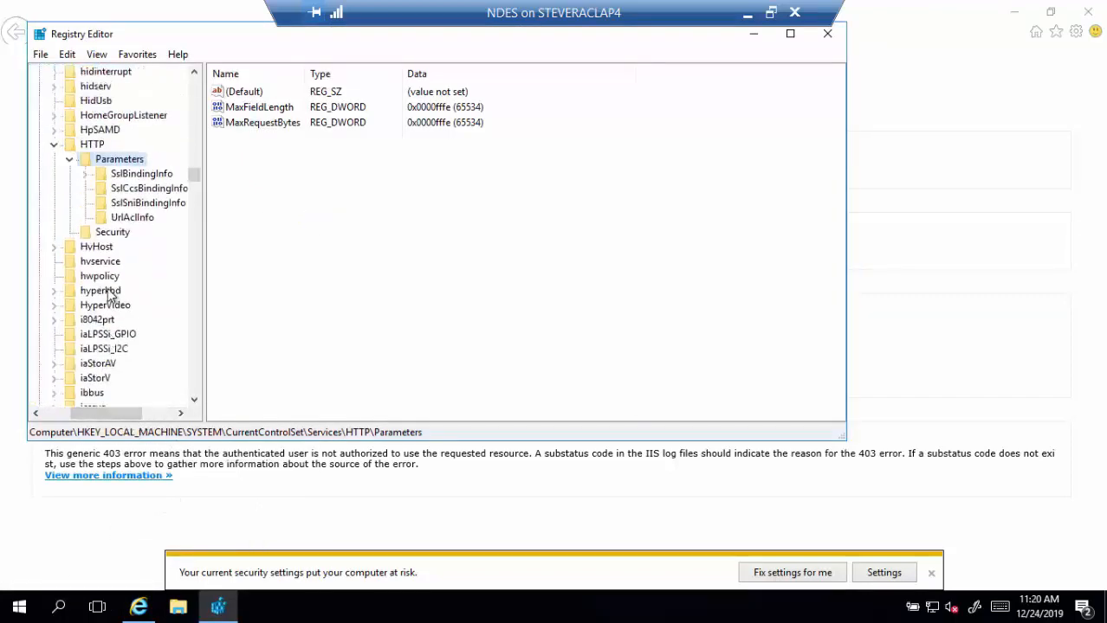
scroll(109, 296, "up", 4)
left_click_drag(194, 178, 193, 84)
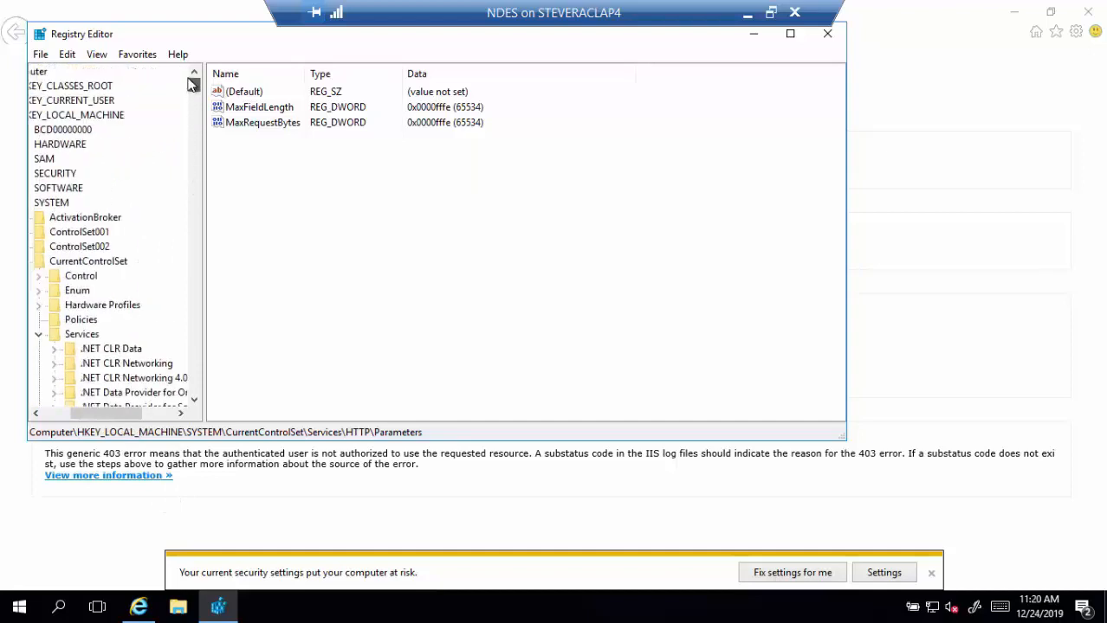
left_click_drag(114, 415, 92, 381)
- Expand HKLM\SOFTWARE\Microsoft\Cryptography\MSCEP in the key tree
left_click(62, 187)
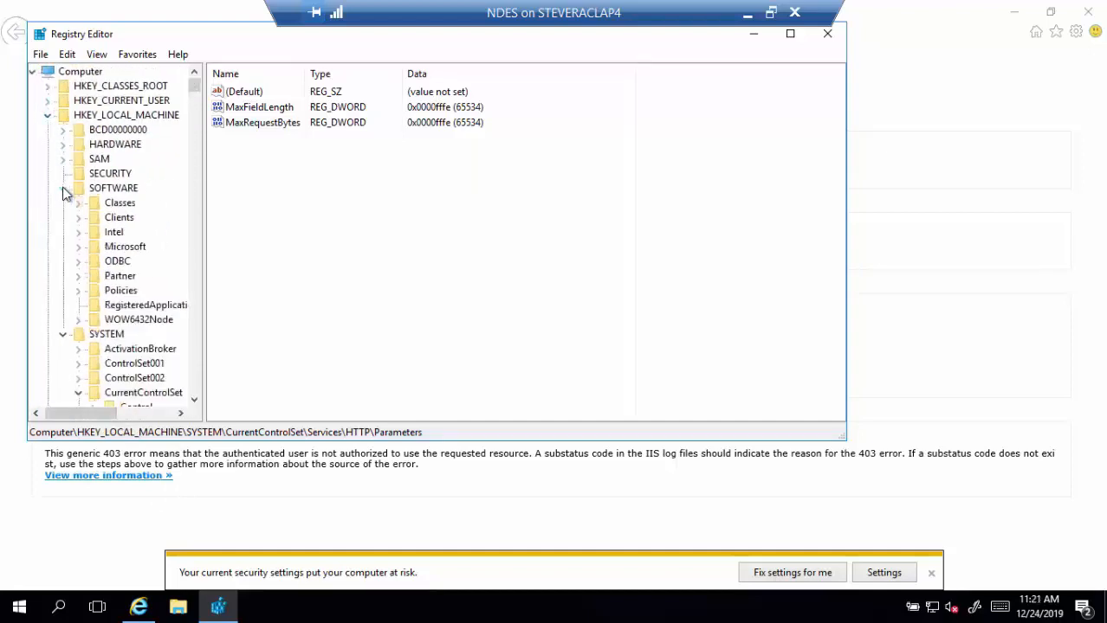
left_click(80, 247)
left_click(131, 293)
key("c")
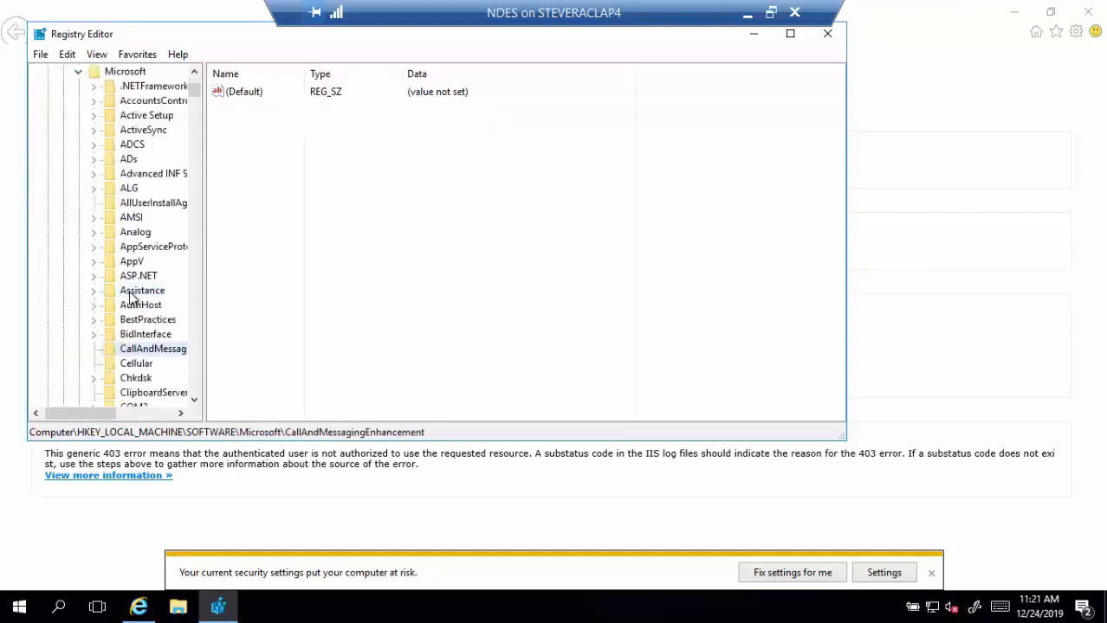
key("r")
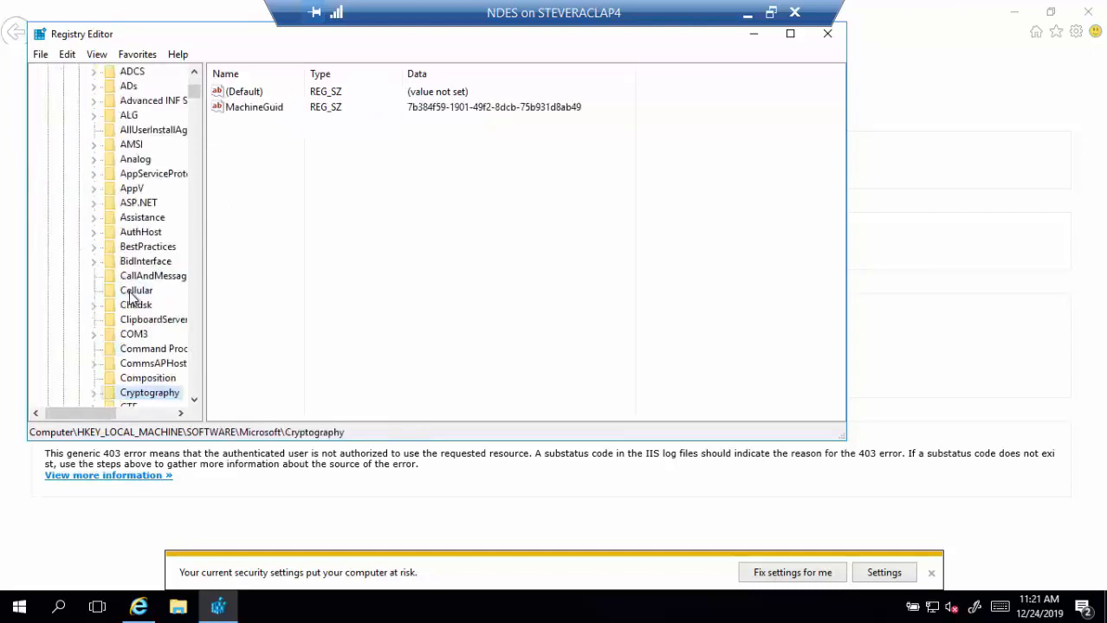
left_click(93, 393)
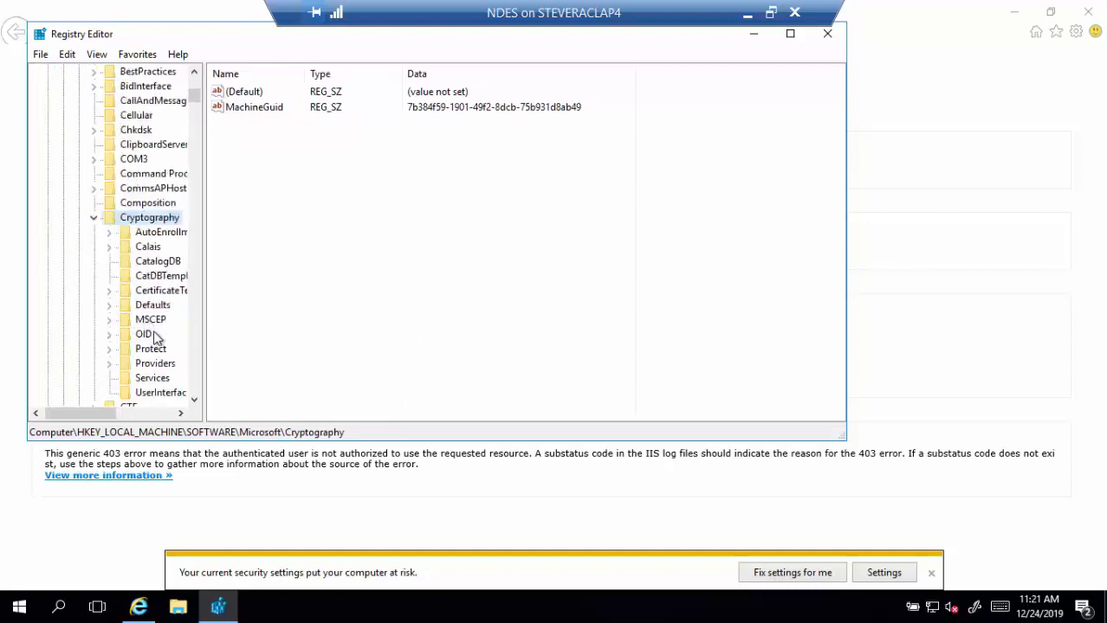
left_click(109, 319)
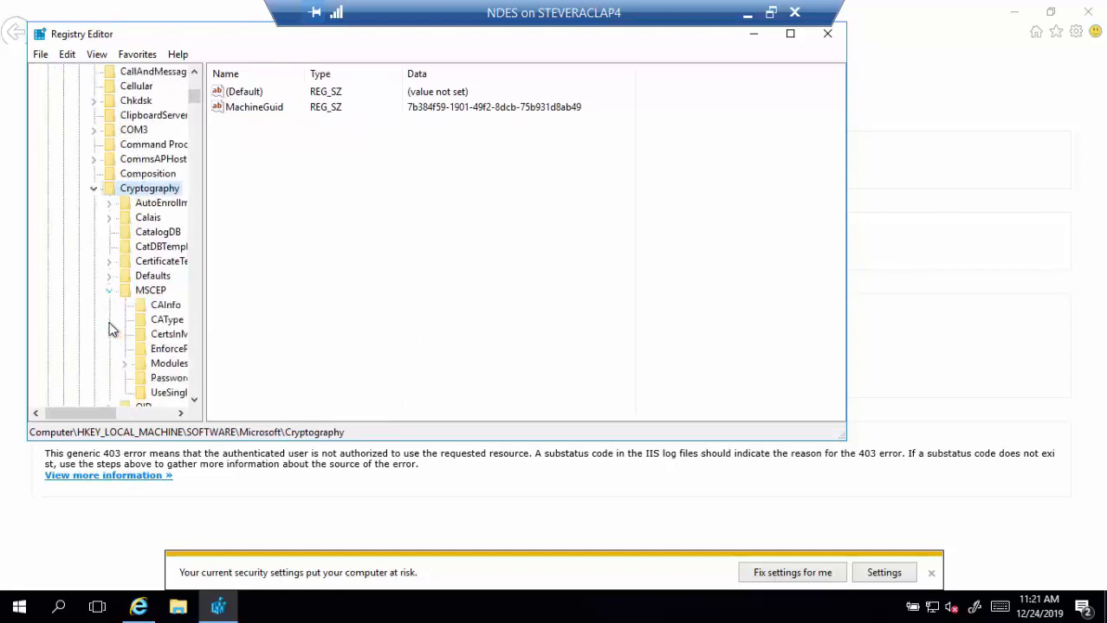
- View the Modules\NDESPolicy values (CRPPort 443, CRPServer NDES.tailspintoys.com), then close Registry Editor
left_click(118, 414)
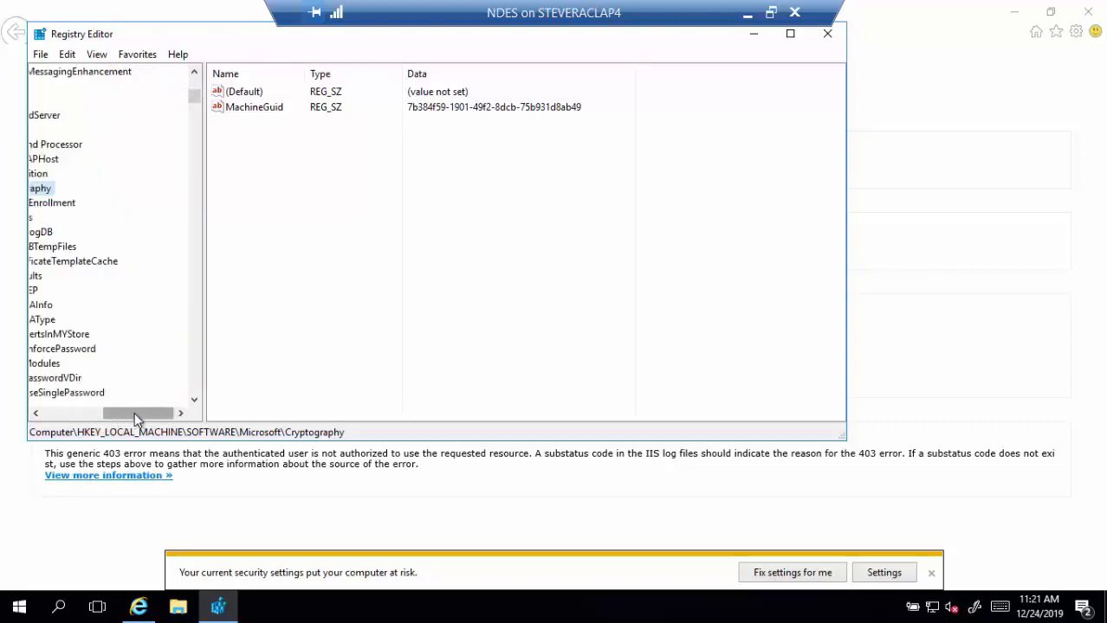
left_click_drag(135, 414, 97, 413)
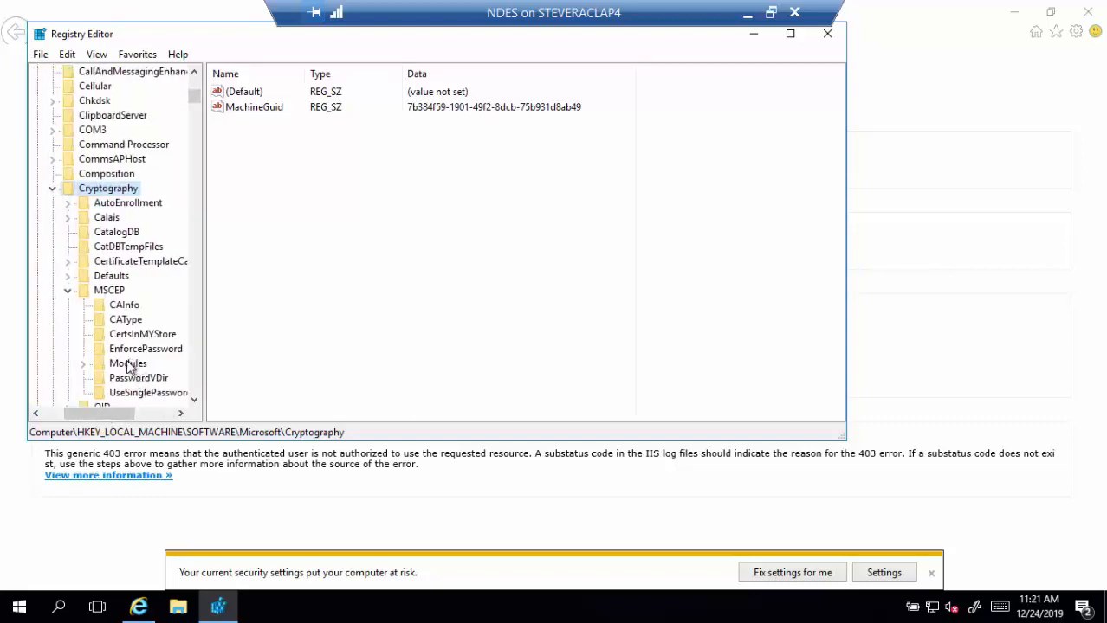
left_click(84, 364)
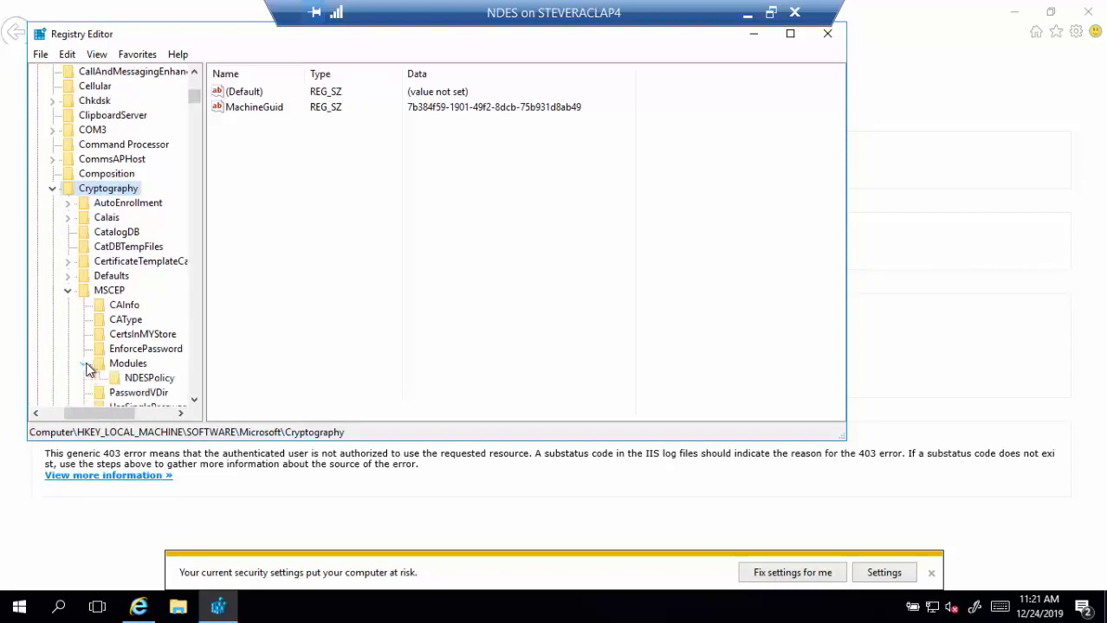
left_click(141, 378)
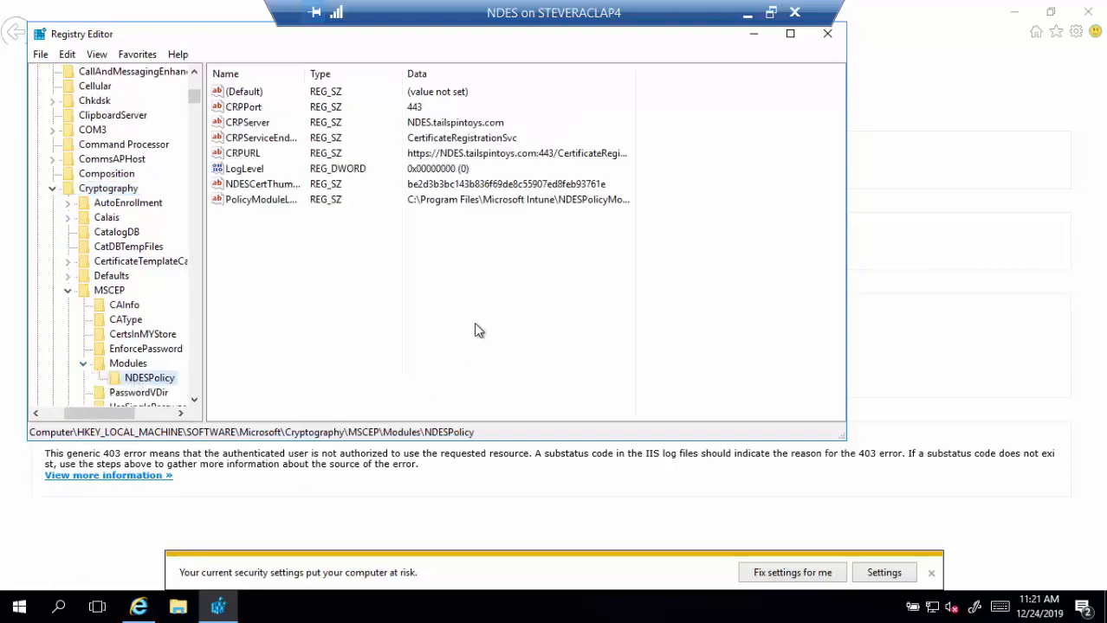
left_click(828, 37)
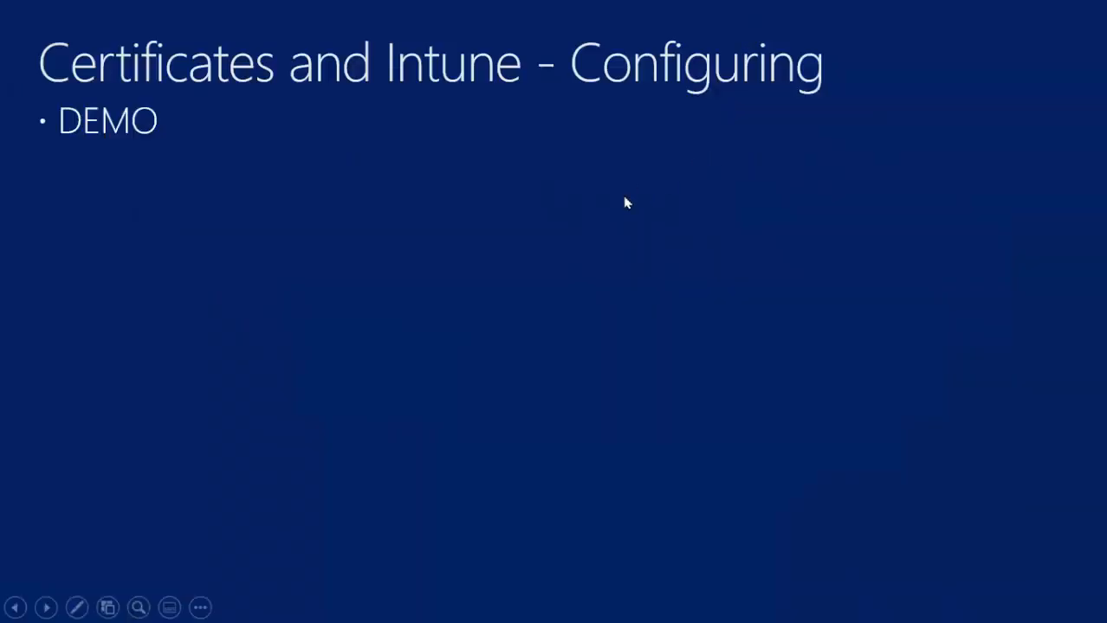
left_click(625, 203)
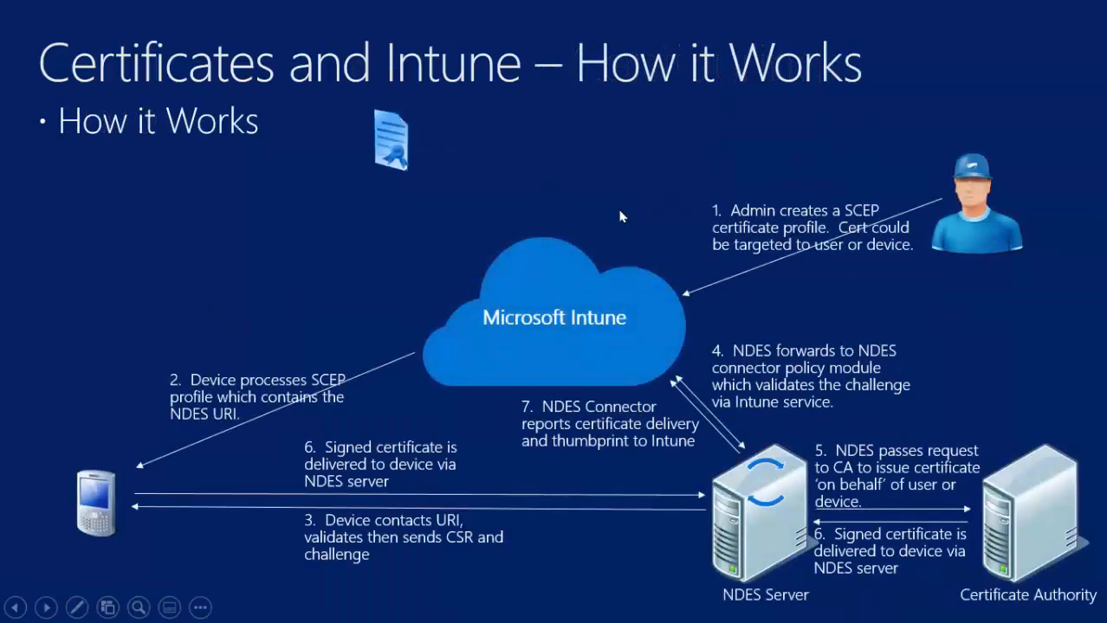
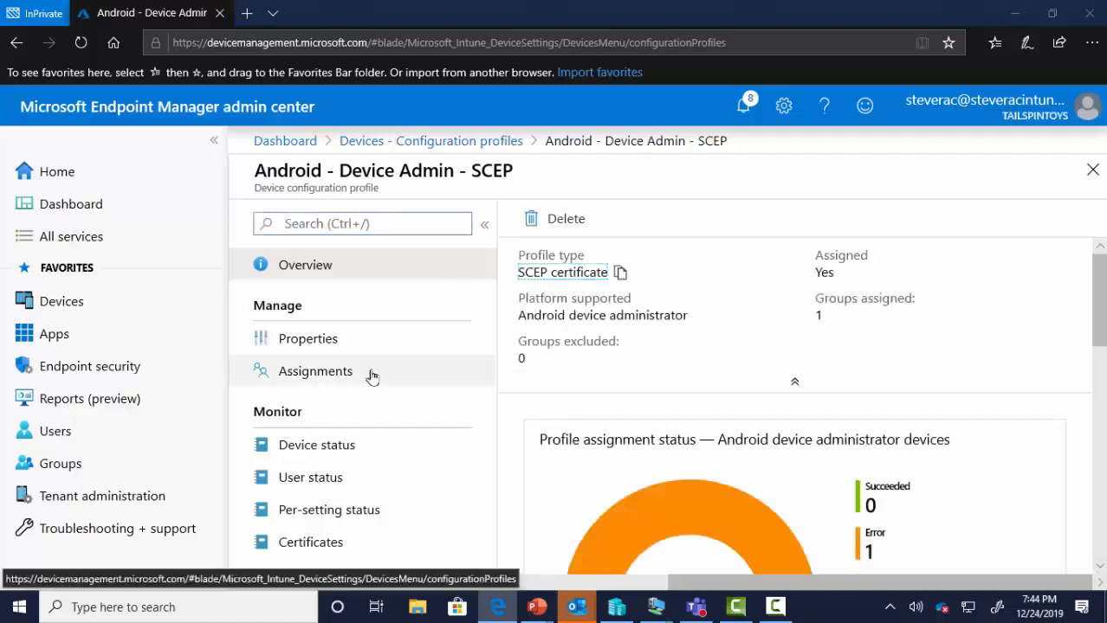
- Open the Android - Device Admin - SCEP profile's SCEP certificate settings (10 configured)
left_click(343, 341)
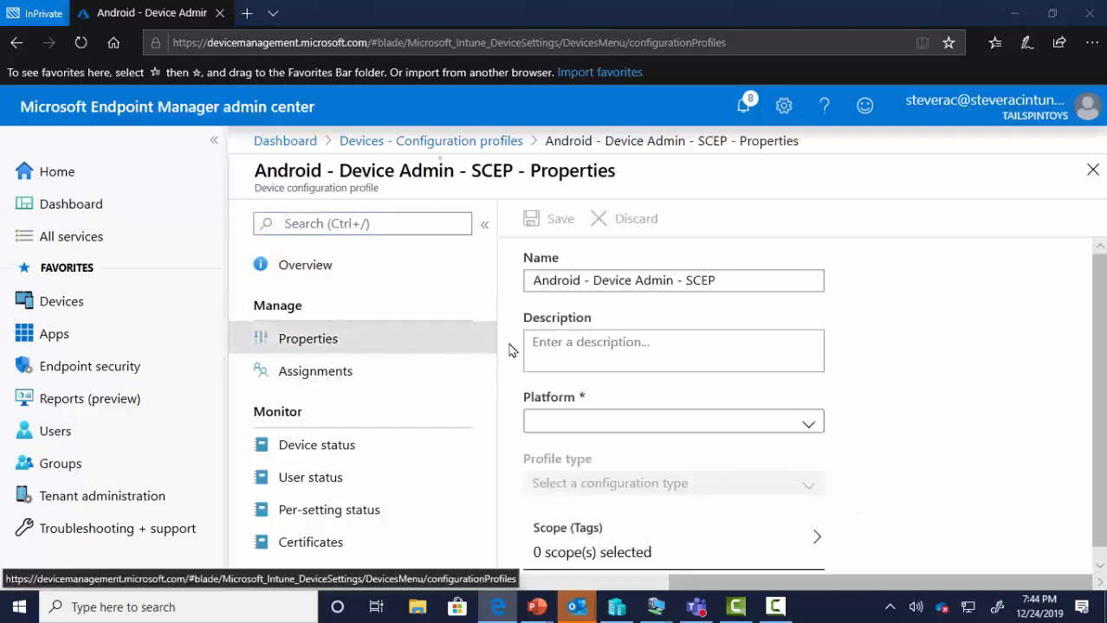
scroll(749, 321, "down", 2)
scroll(750, 321, "down", 2)
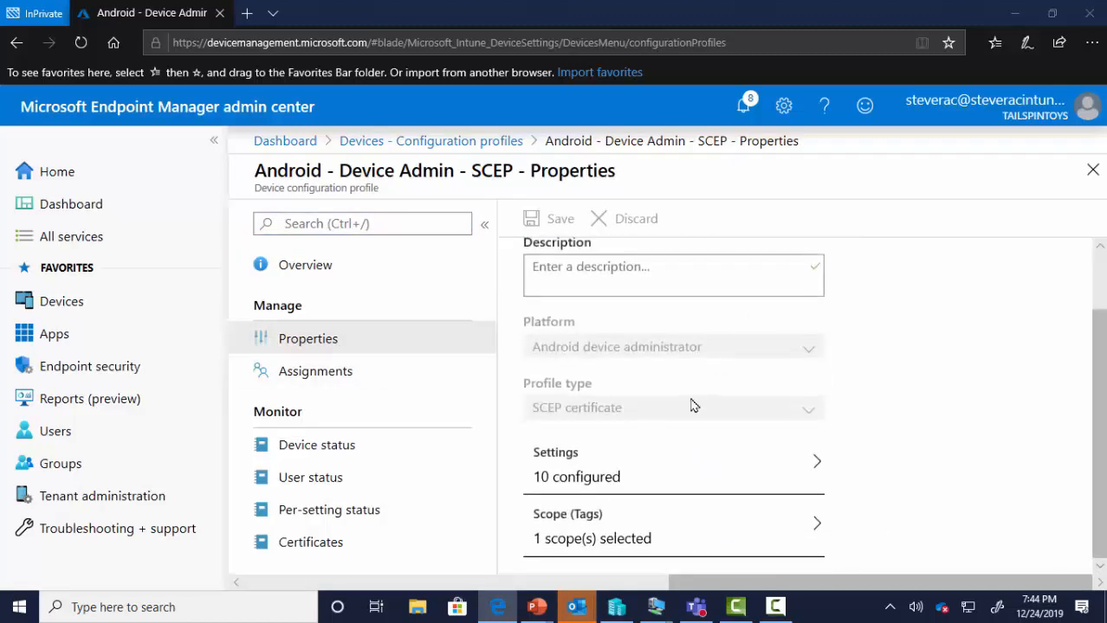
left_click(658, 480)
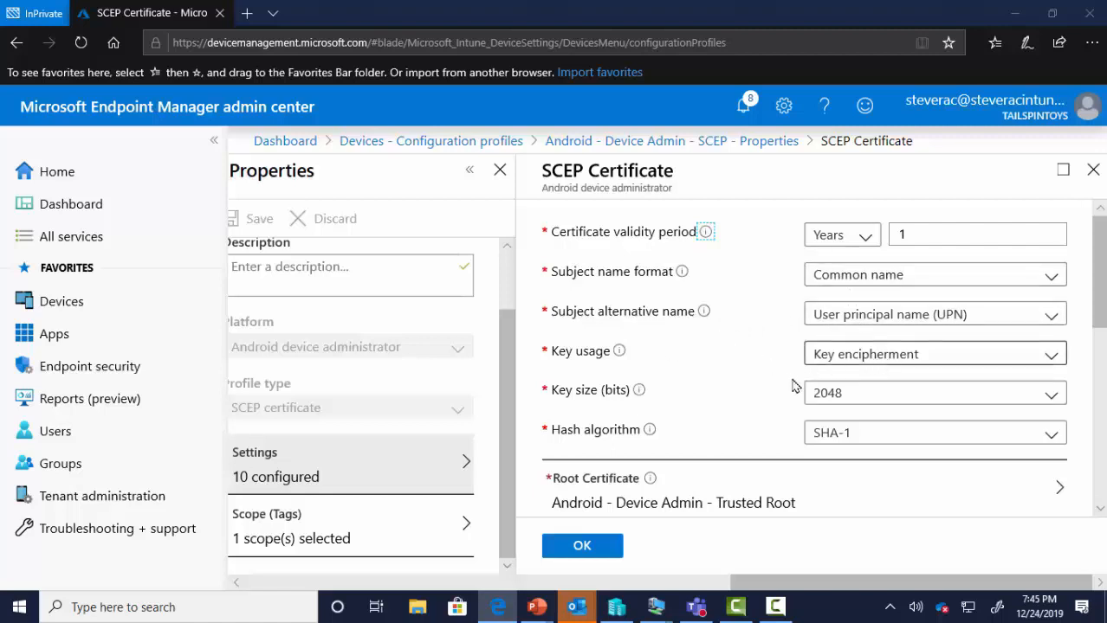
- Review 2048-bit SHA-1 keys, Trusted Root certificate, 20% renewal threshold, and the predefined EKU list
scroll(719, 394, "down", 2)
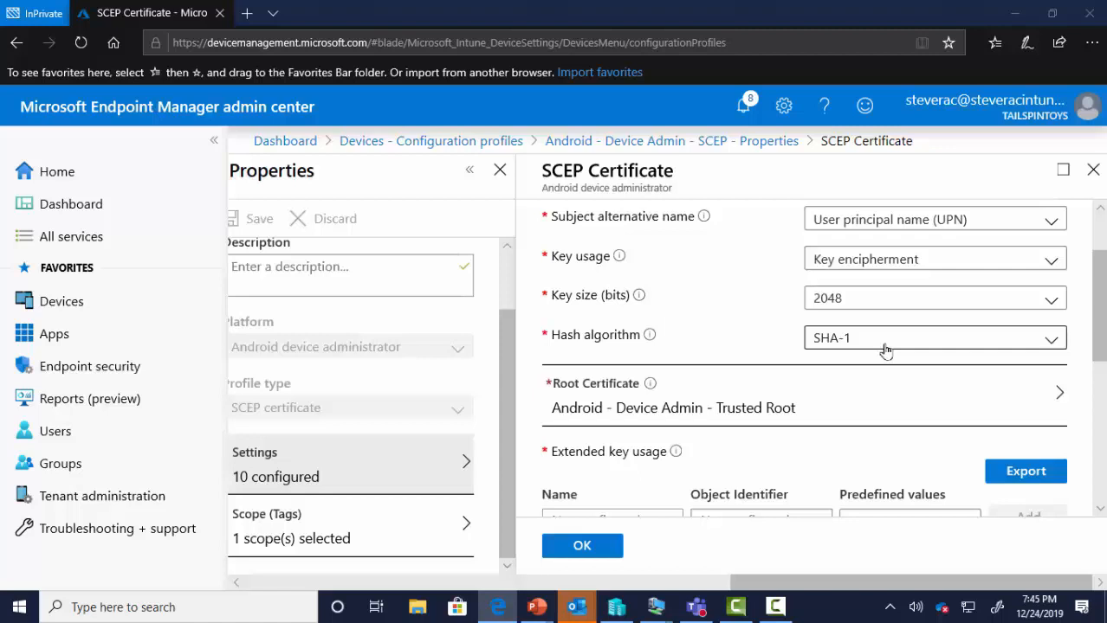
scroll(739, 382, "down", 3)
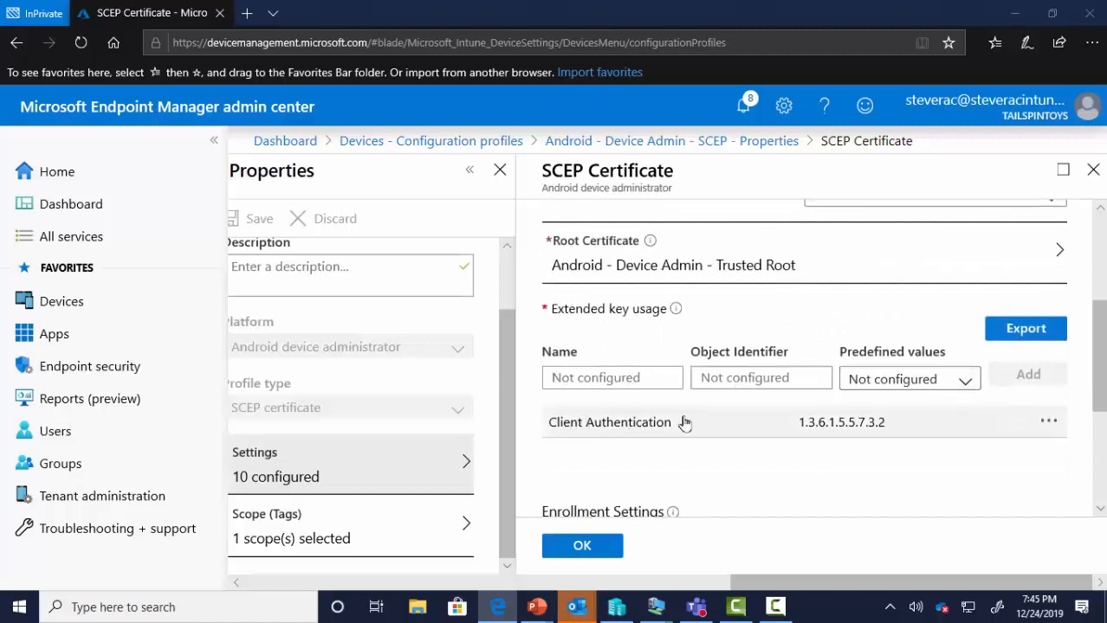
left_click(966, 381)
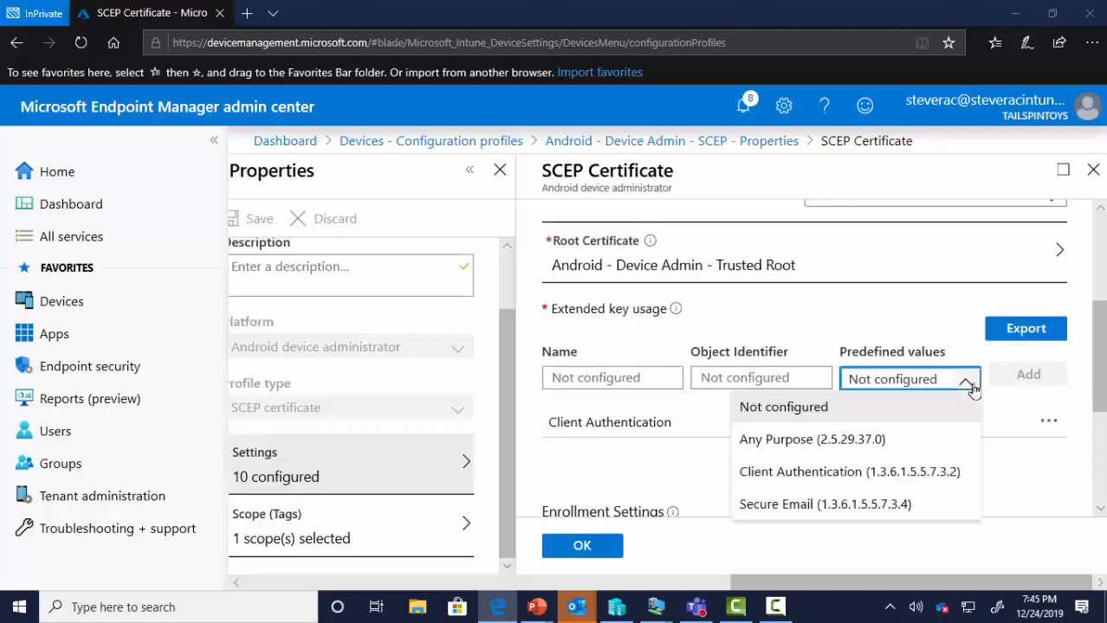
left_click(1015, 357)
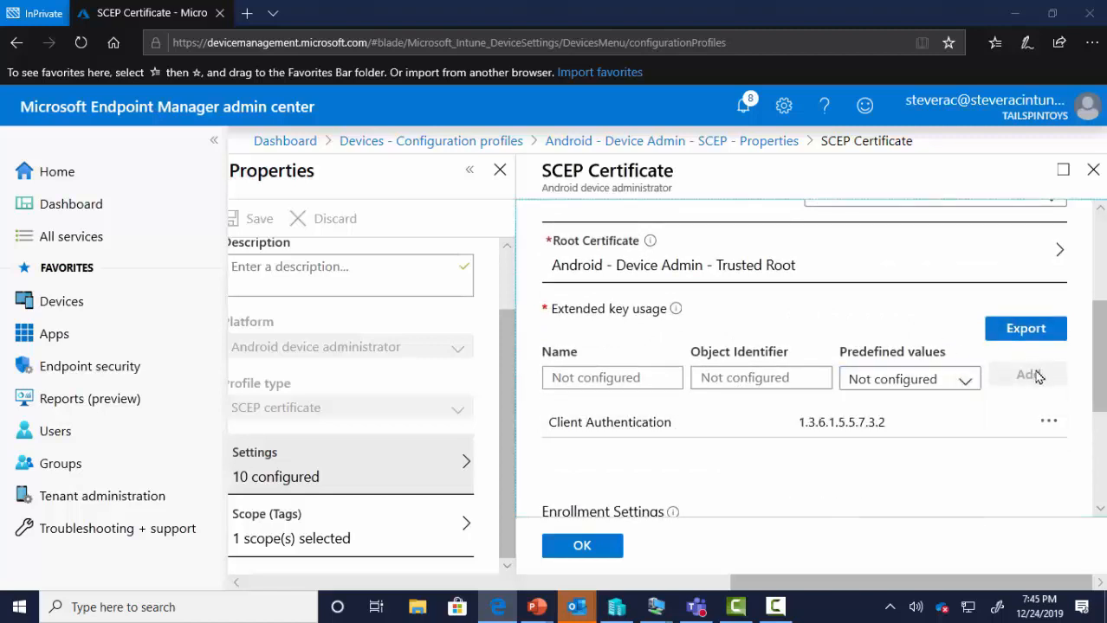
scroll(1037, 373, "down", 1)
scroll(1040, 378, "down", 1)
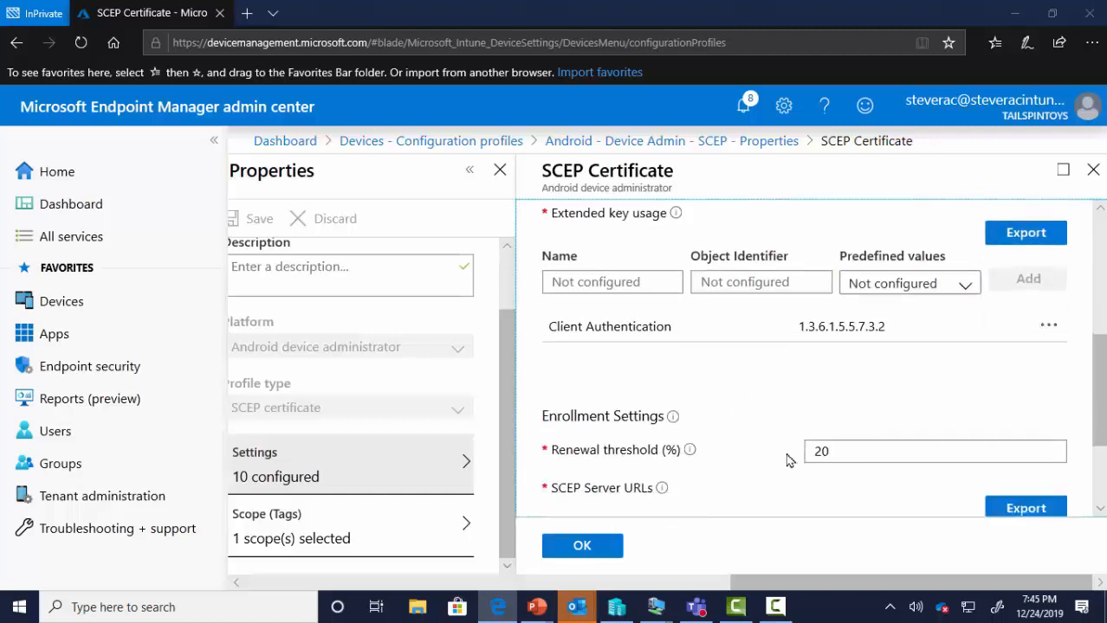
scroll(730, 437, "down", 1)
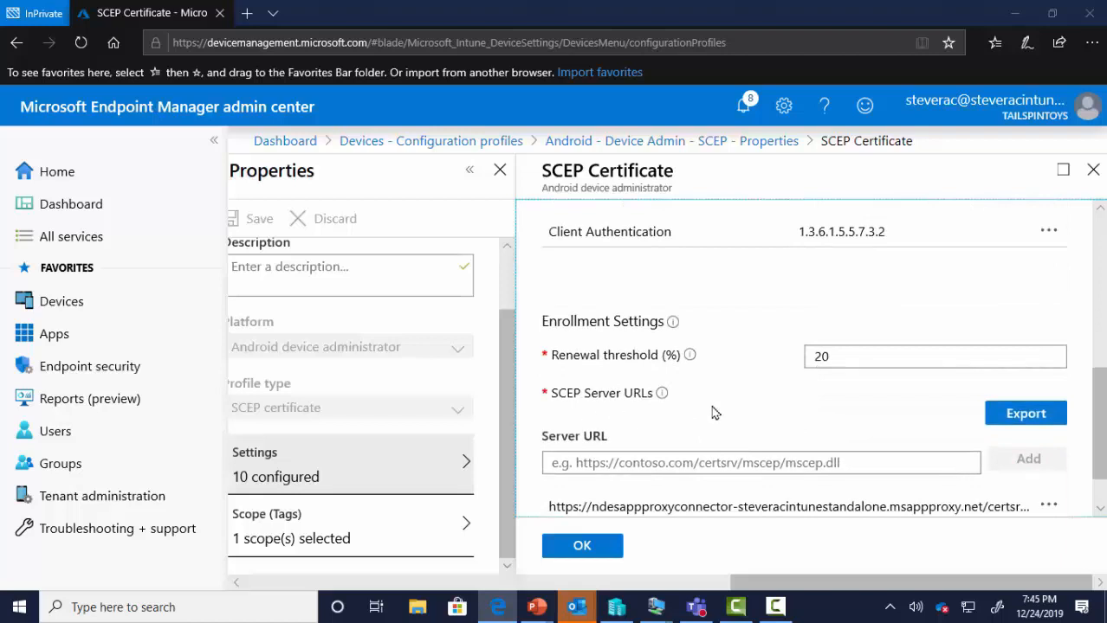
scroll(734, 413, "down", 1)
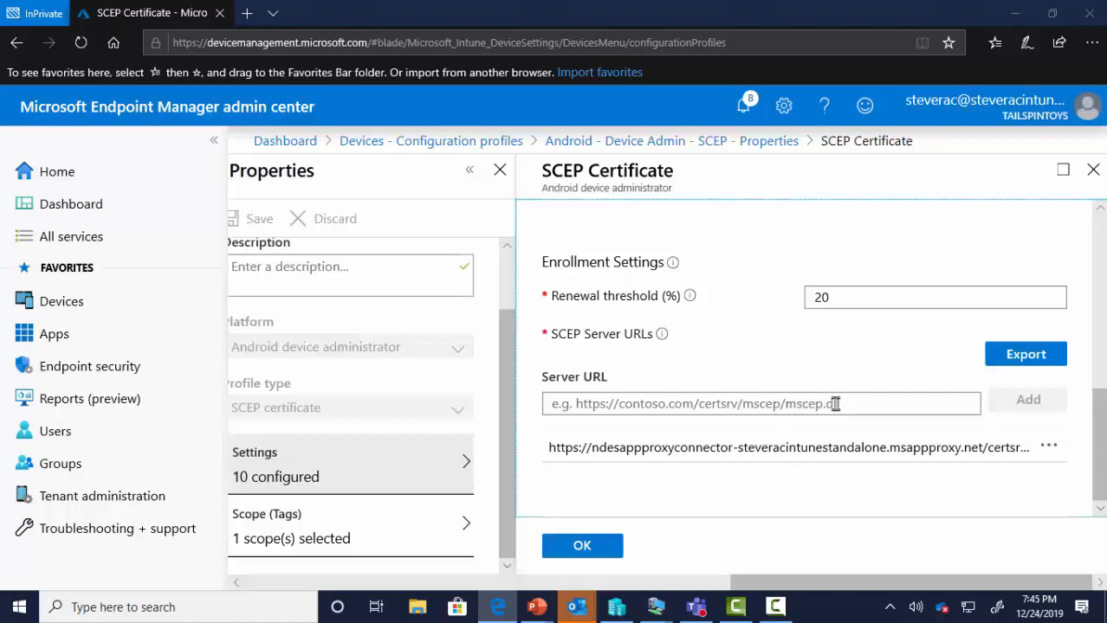
scroll(848, 402, "up", 2)
scroll(846, 402, "up", 2)
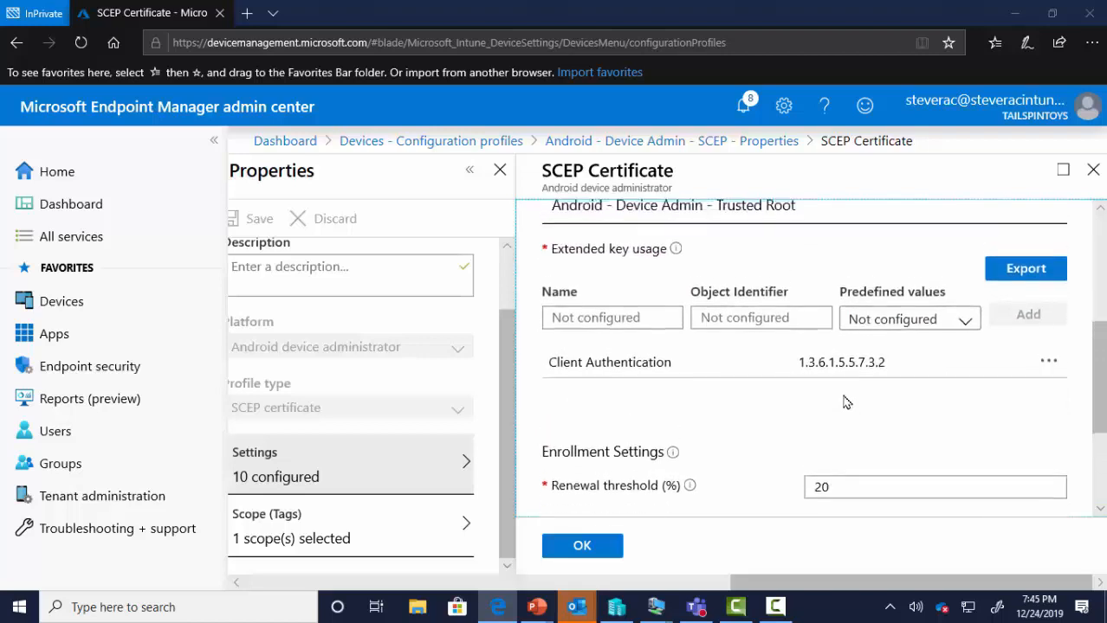
scroll(845, 400, "up", 3)
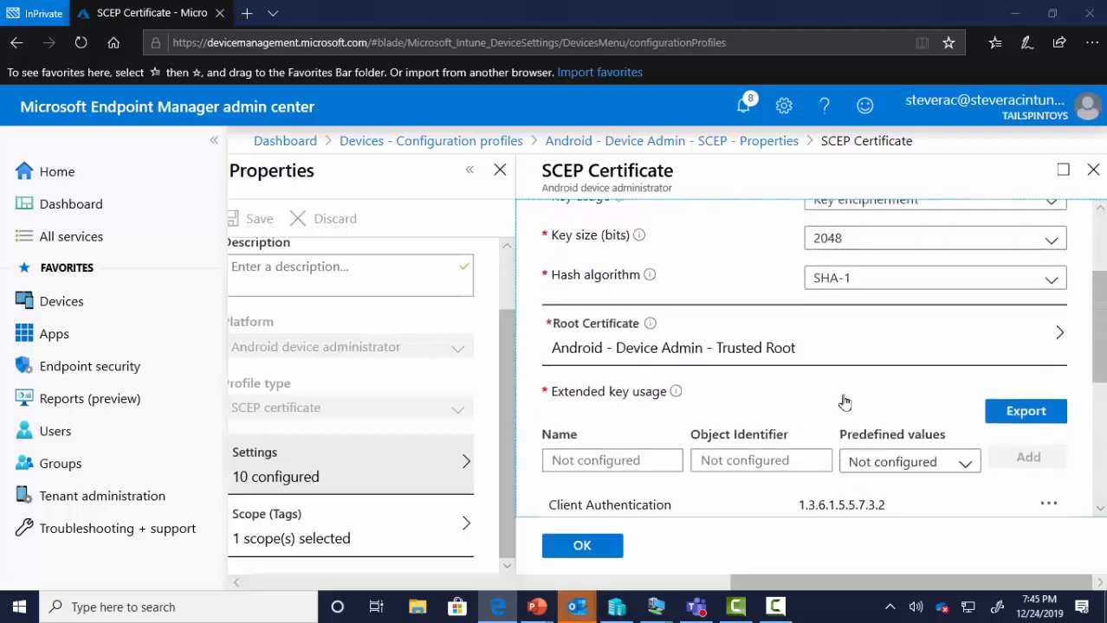
- Open the iOS - SCEP 2 profile's SCEP certificate settings from the configuration profiles list
left_click(487, 149)
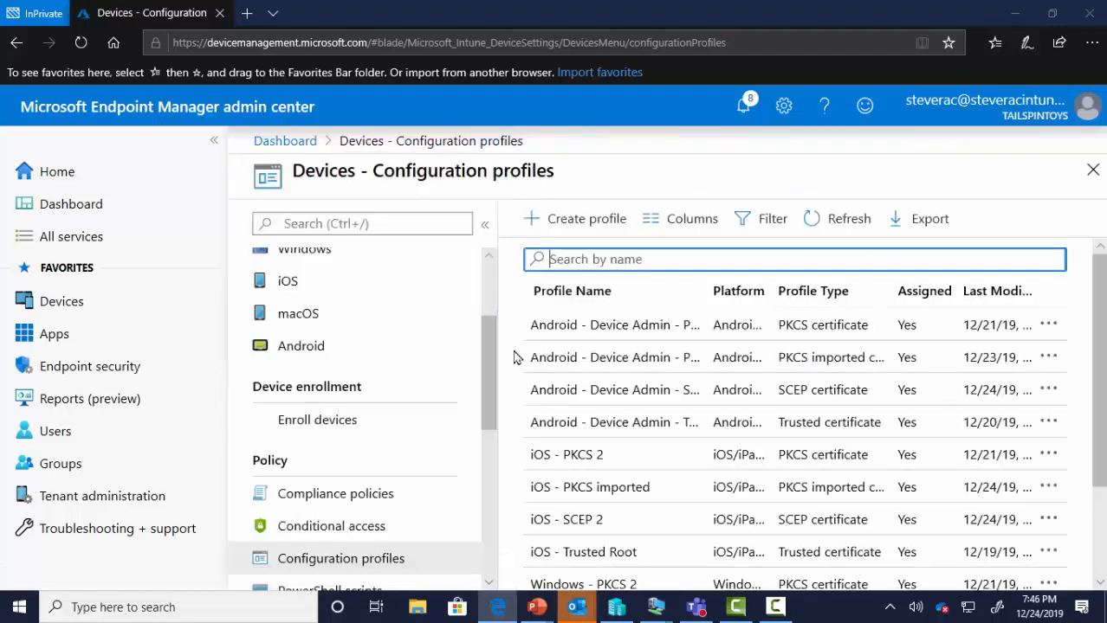
left_click(612, 530)
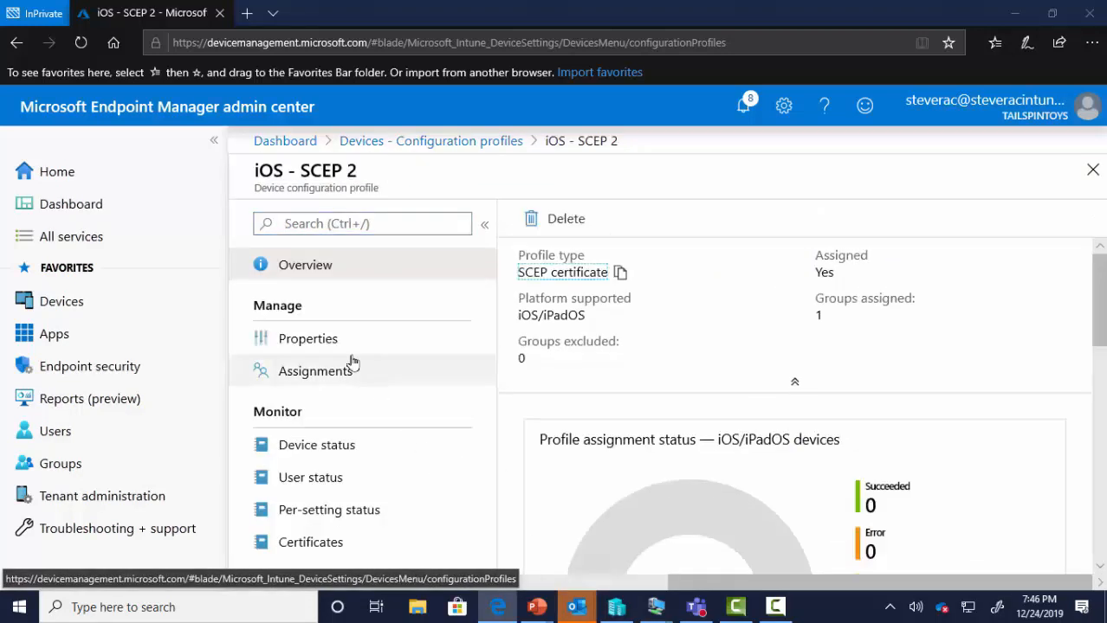
left_click(347, 348)
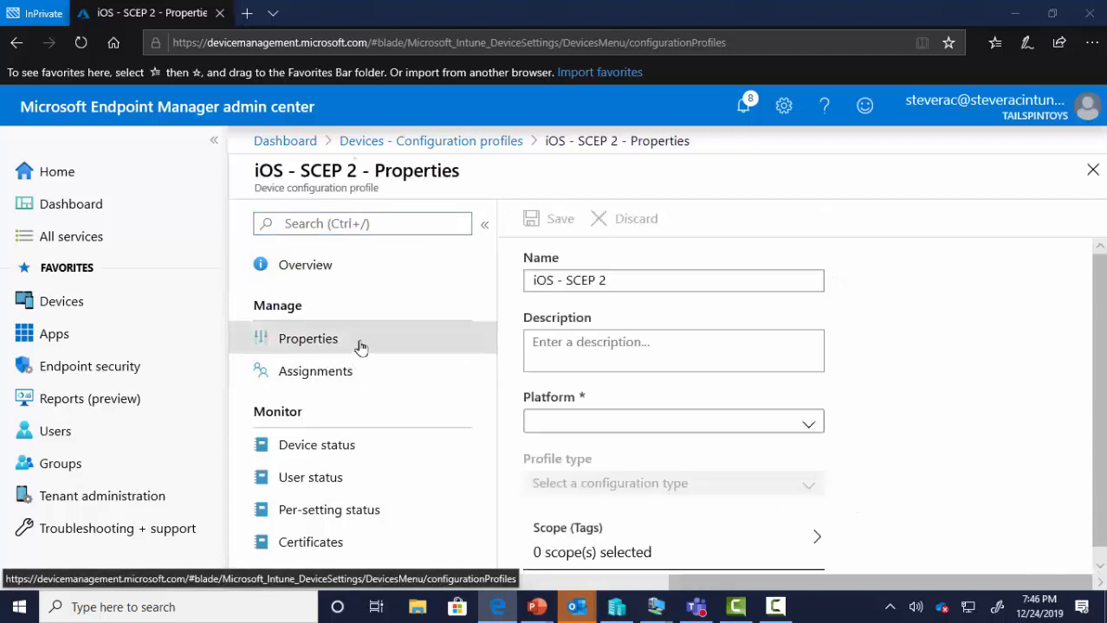
left_click(630, 561)
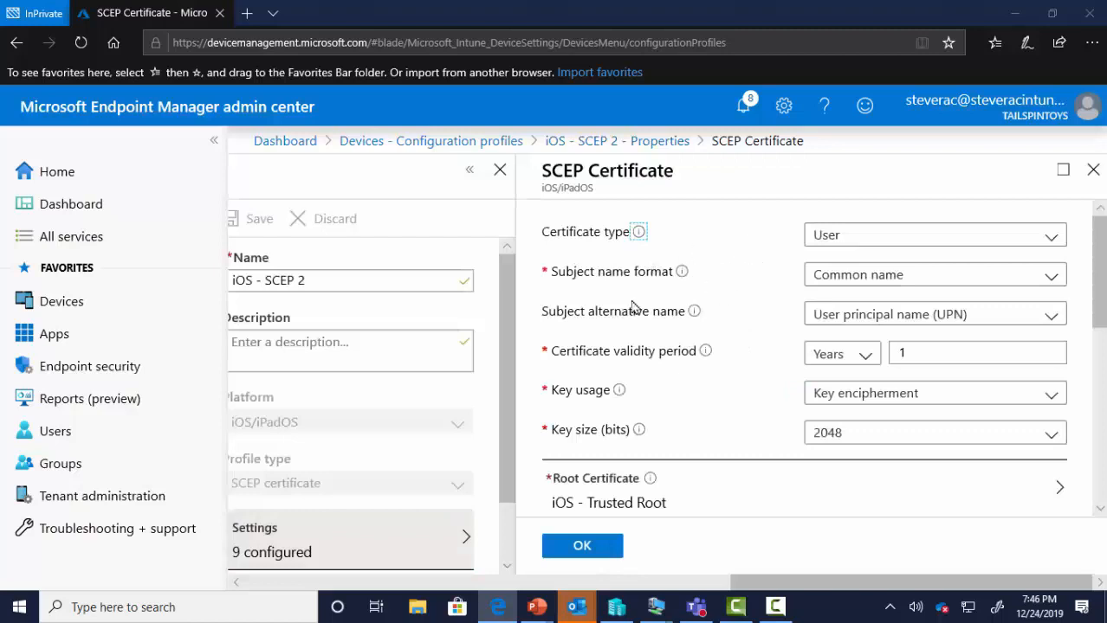
- Scroll through the iOS certificate settings, then return to the Devices - Configuration profiles list
scroll(675, 398, "down", 2)
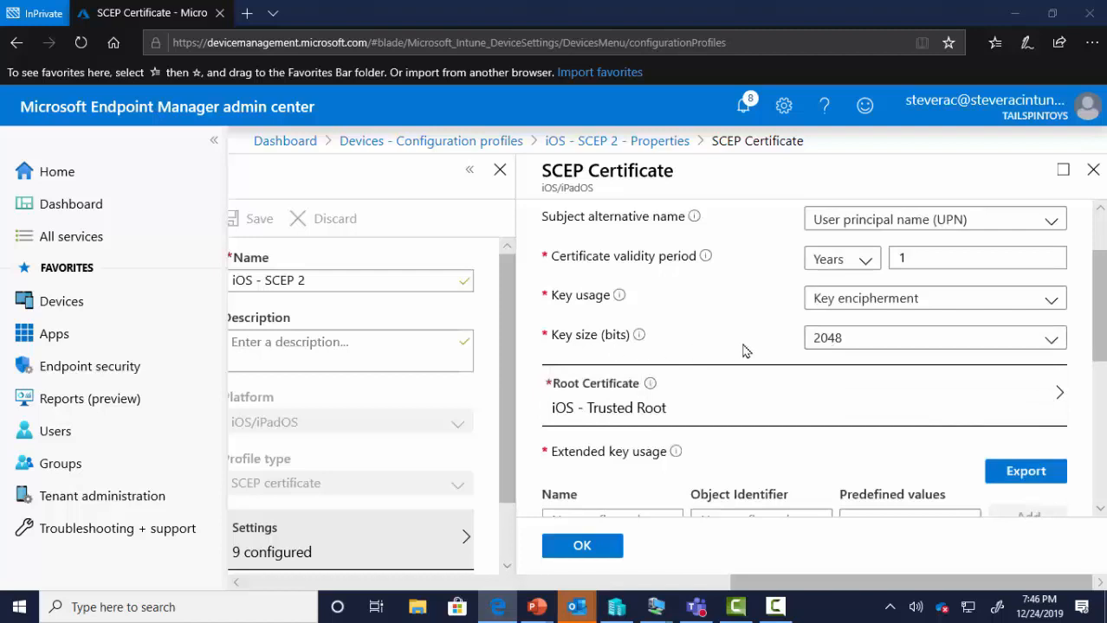
scroll(732, 397, "down", 2)
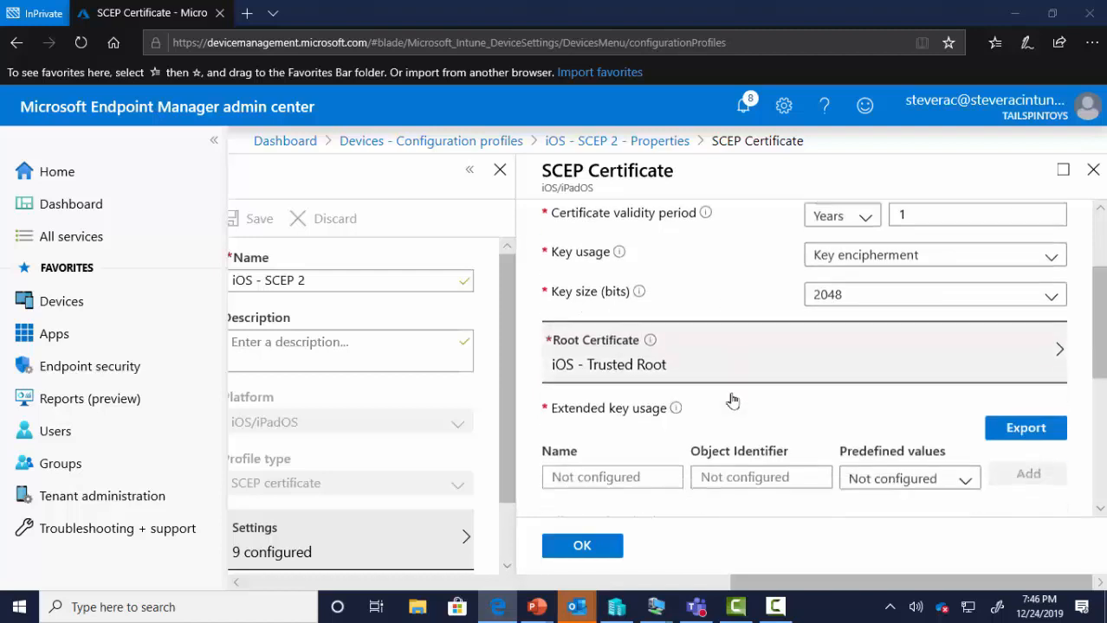
scroll(739, 424, "down", 2)
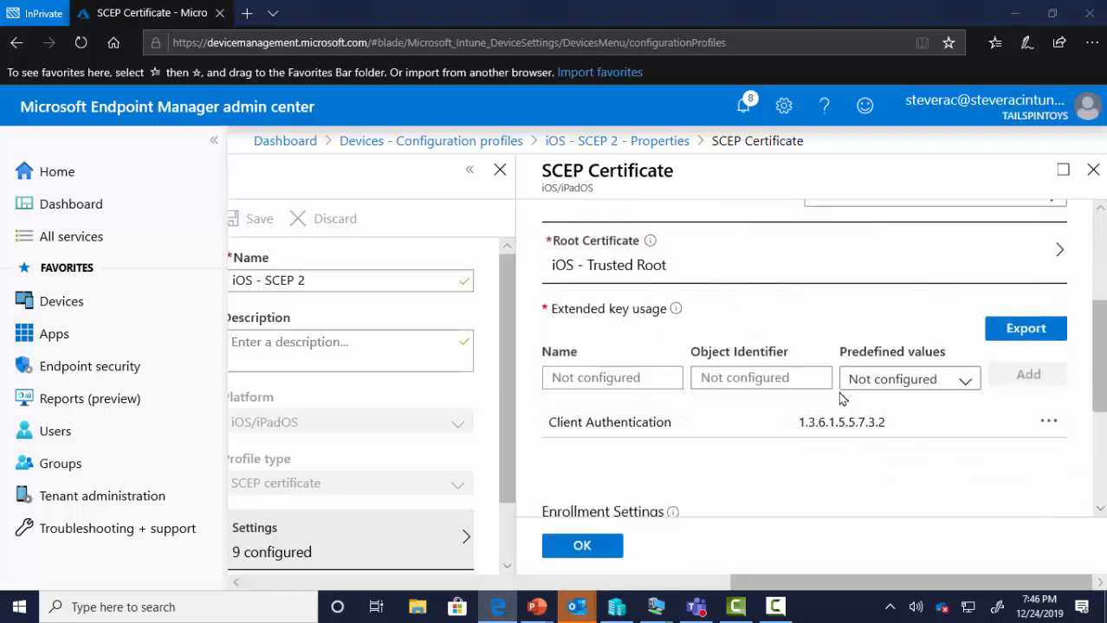
scroll(672, 440, "down", 5)
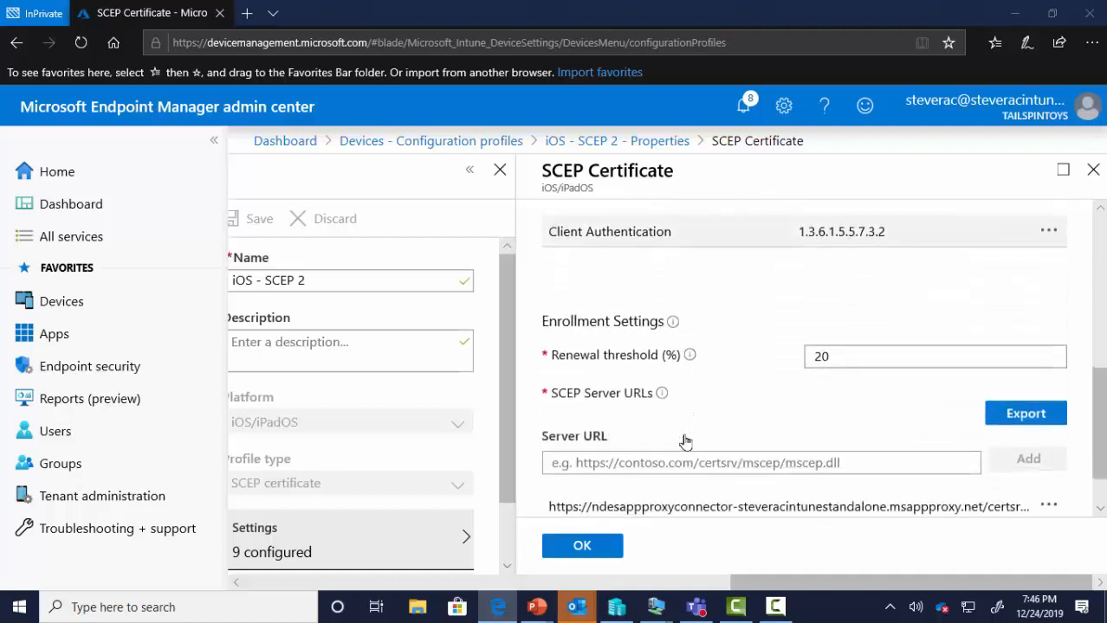
scroll(715, 457, "down", 2)
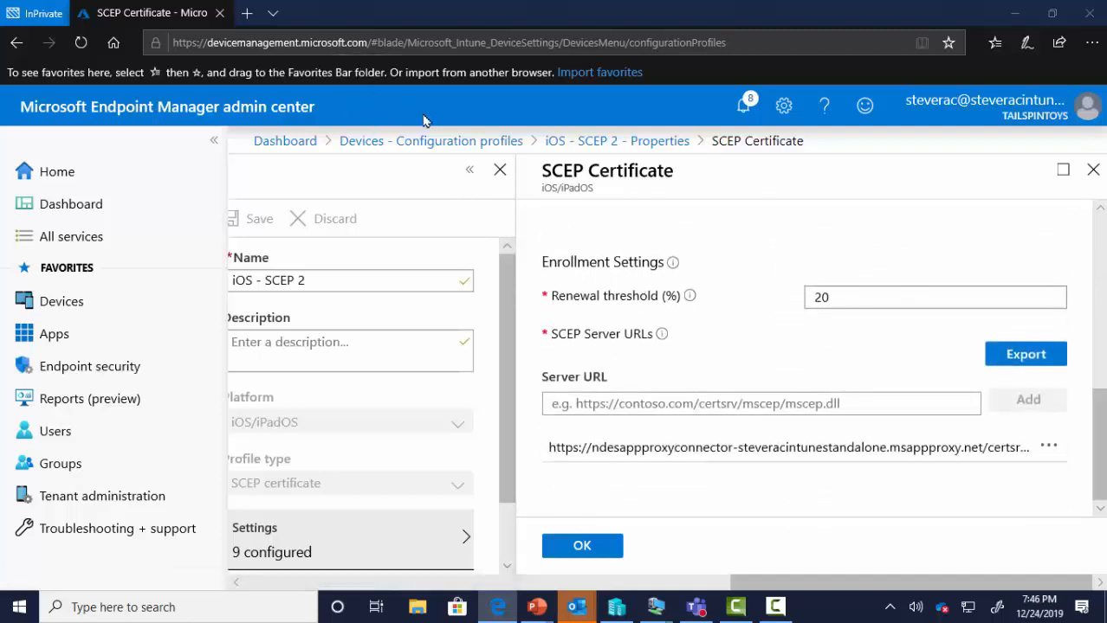
left_click(427, 141)
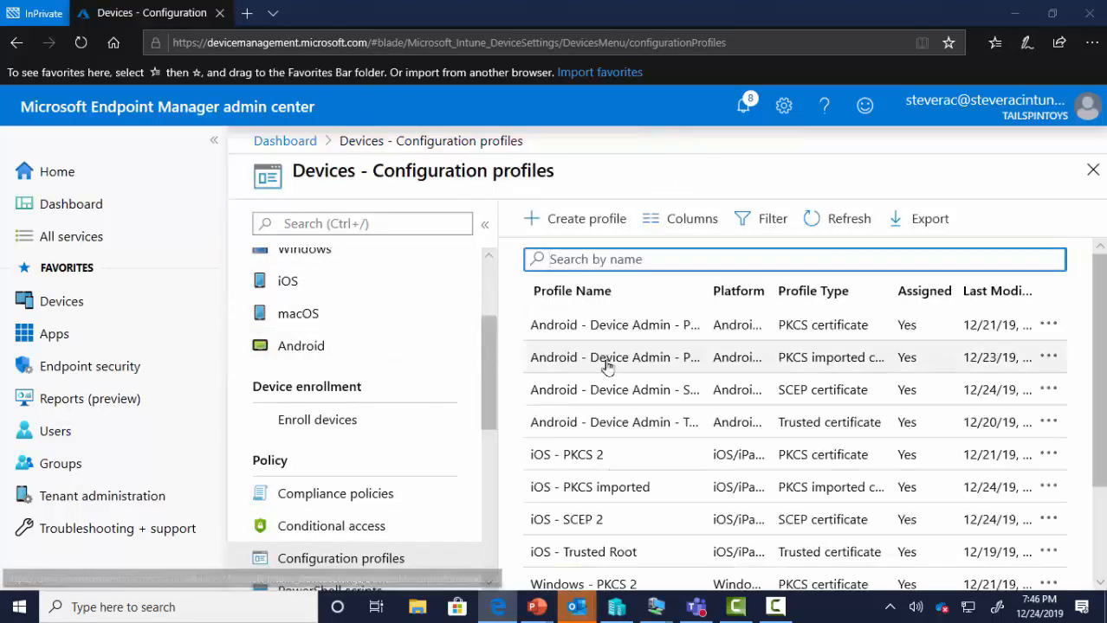
scroll(608, 367, "down", 3)
- Open the Windows - SCEP profile's SCEP certificate settings (11 configured)
left_click(640, 518)
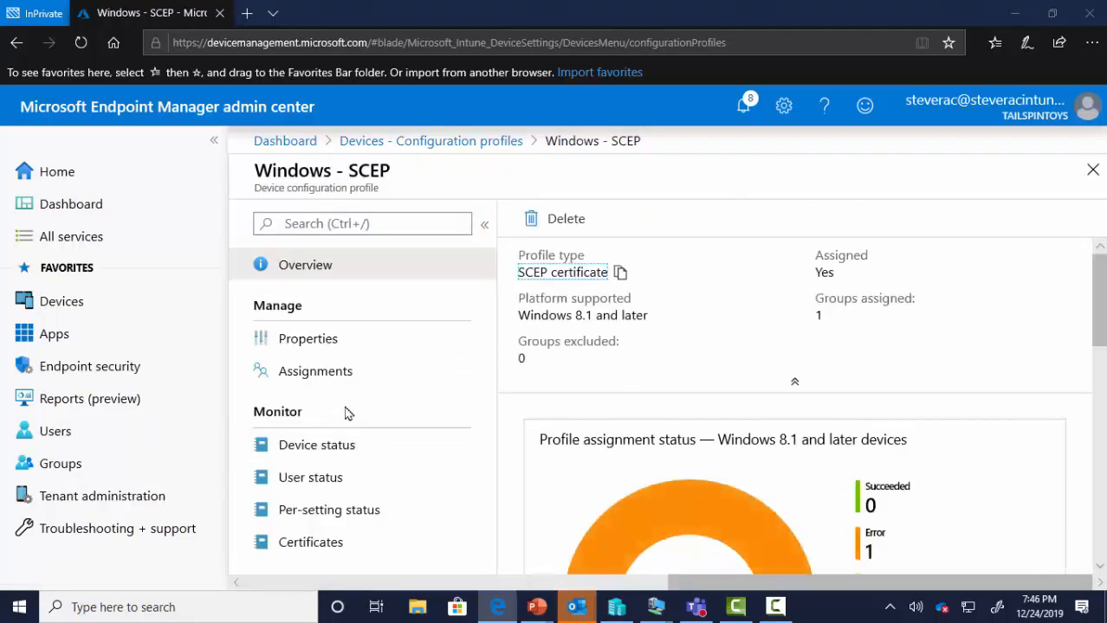
left_click(341, 341)
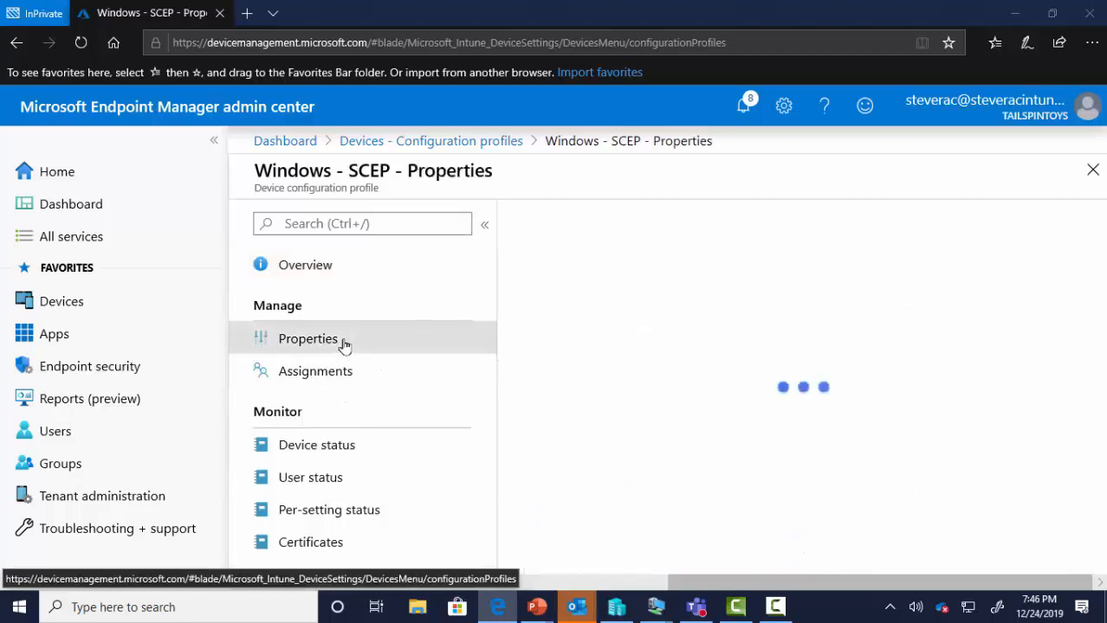
scroll(641, 512, "down", 1)
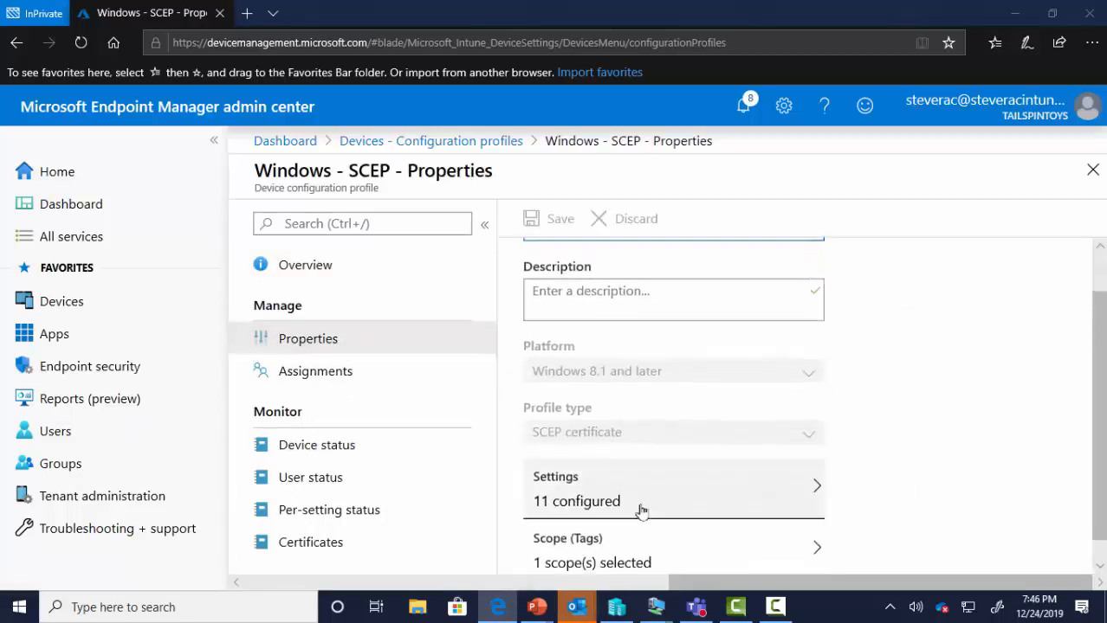
left_click(635, 503)
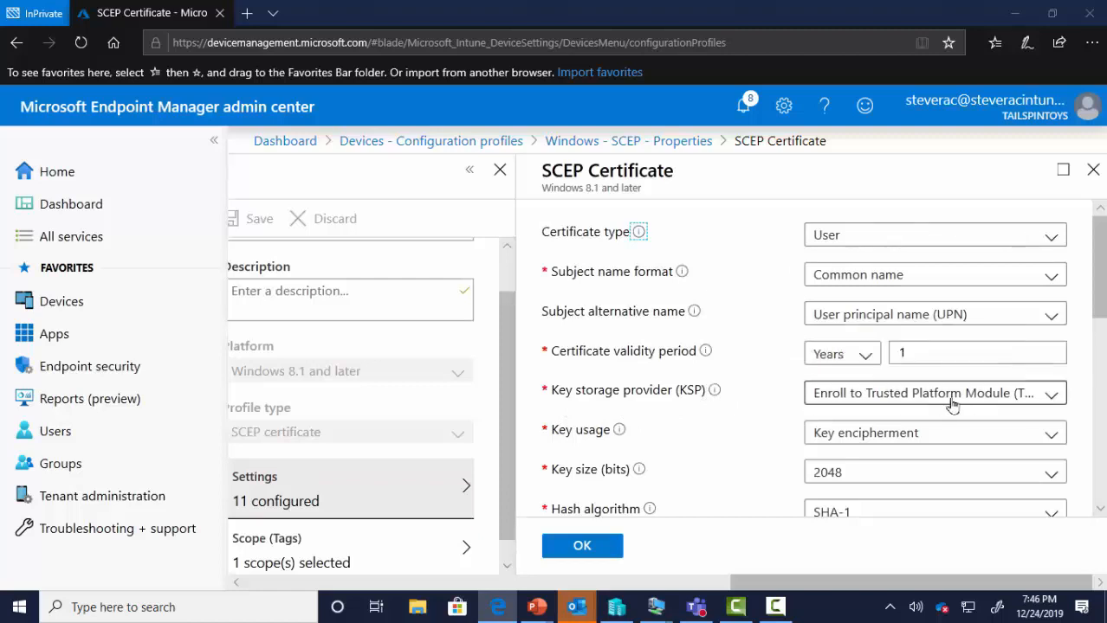
- Inspect the key storage provider choices unchanged, then review extended key usage and the server URL
left_click(997, 405)
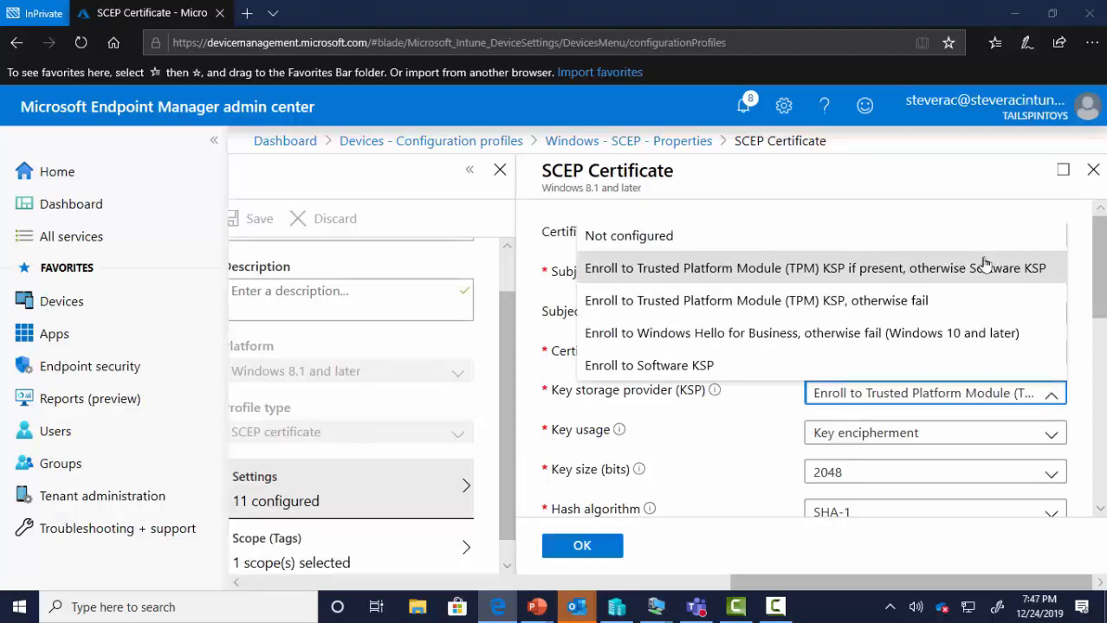
left_click(779, 435)
scroll(780, 435, "down", 3)
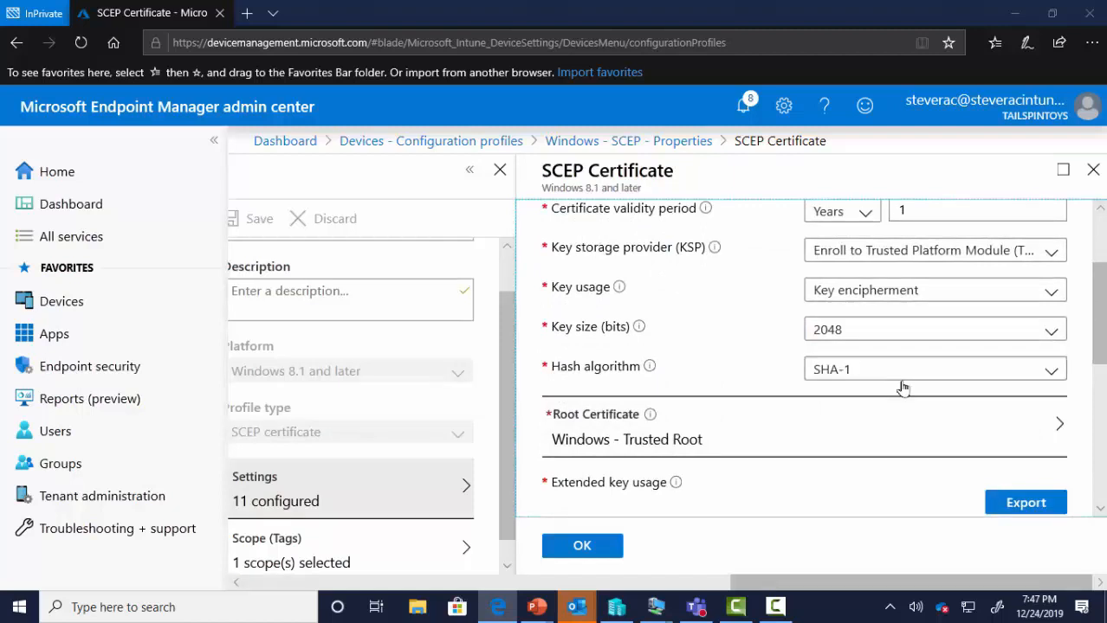
scroll(742, 425, "down", 3)
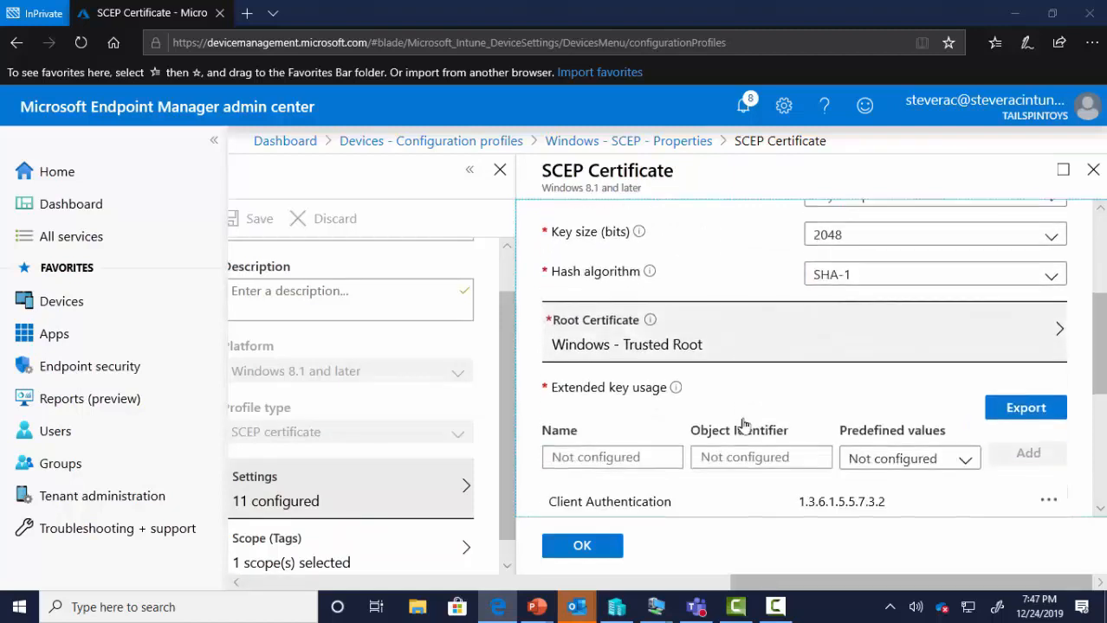
scroll(742, 424, "down", 5)
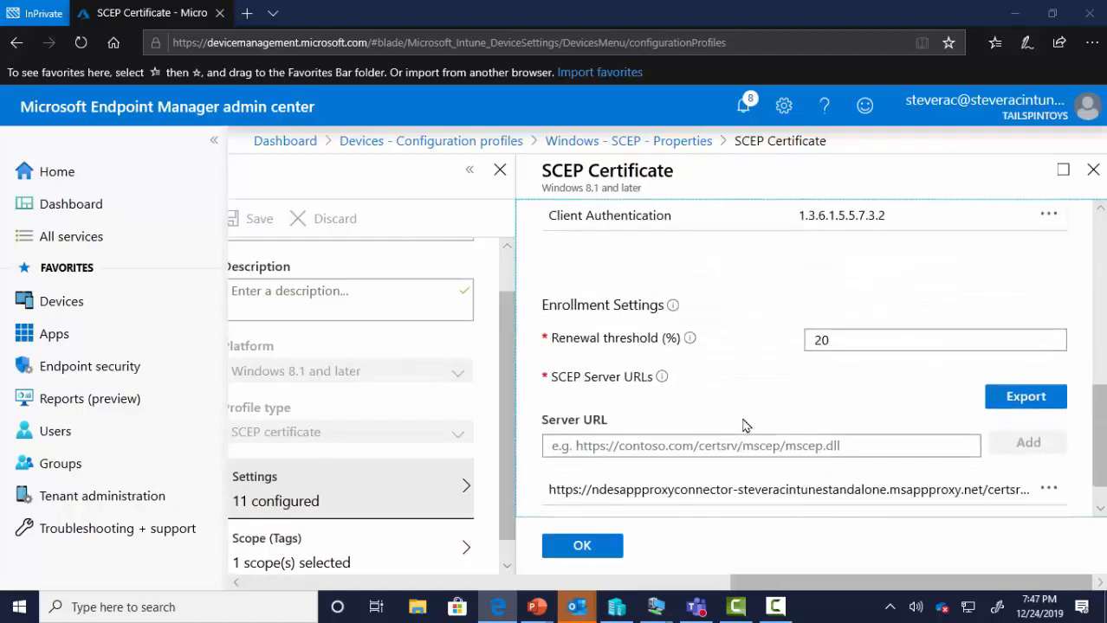
scroll(742, 425, "down", 1)
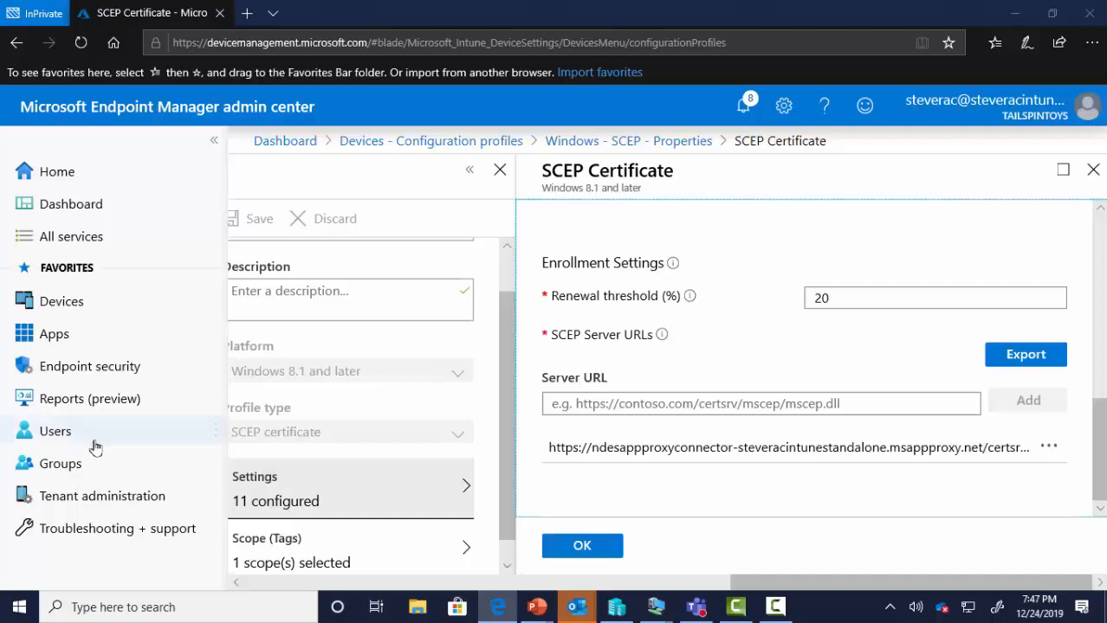
left_click_drag(781, 584, 550, 589)
- Check the Windows - SCEP device, user, per-setting and certificate reports, finding one issued certificate
left_click(581, 279)
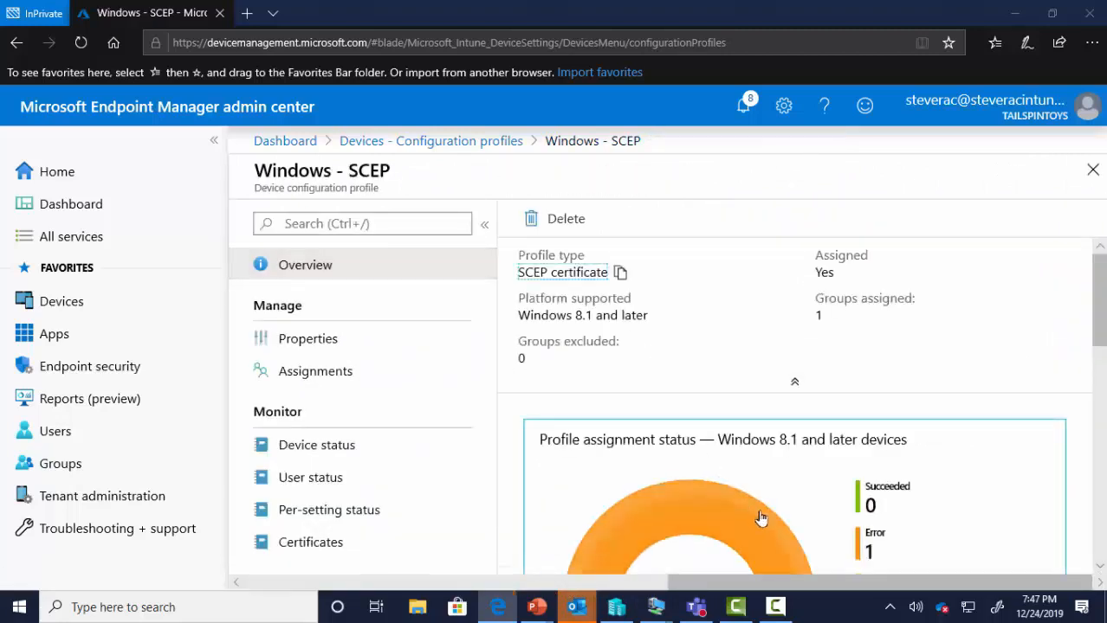
left_click(323, 460)
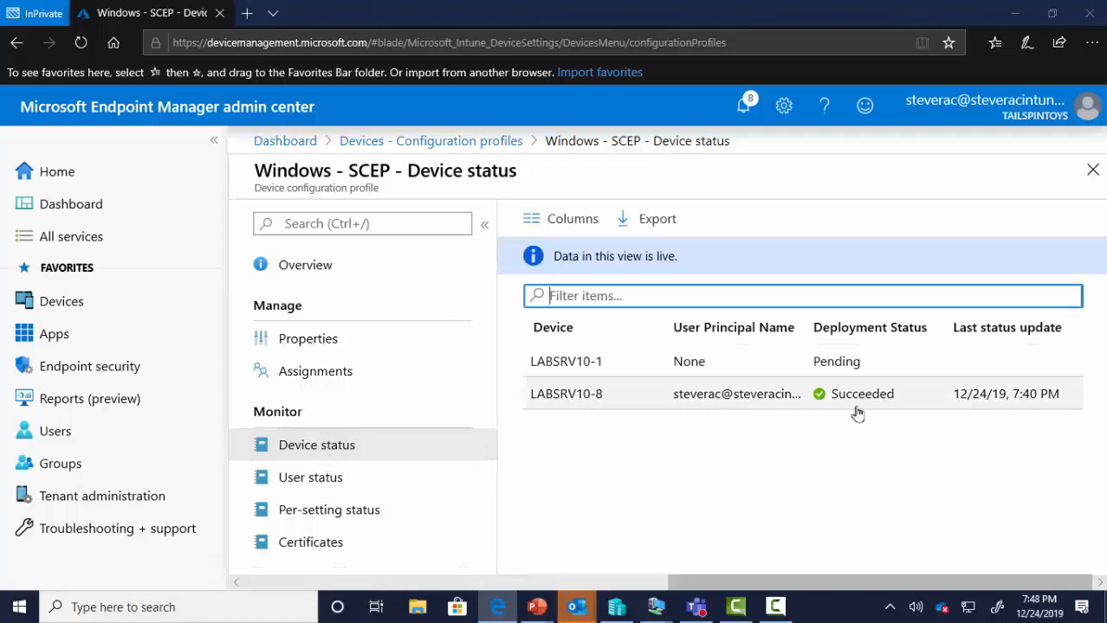
left_click(338, 485)
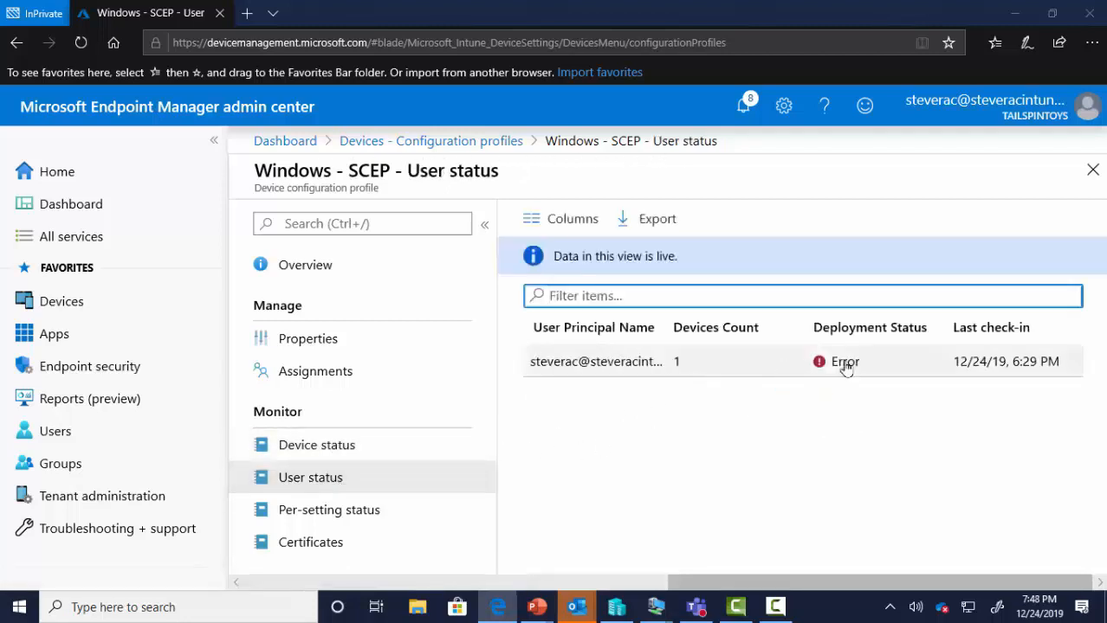
left_click(364, 513)
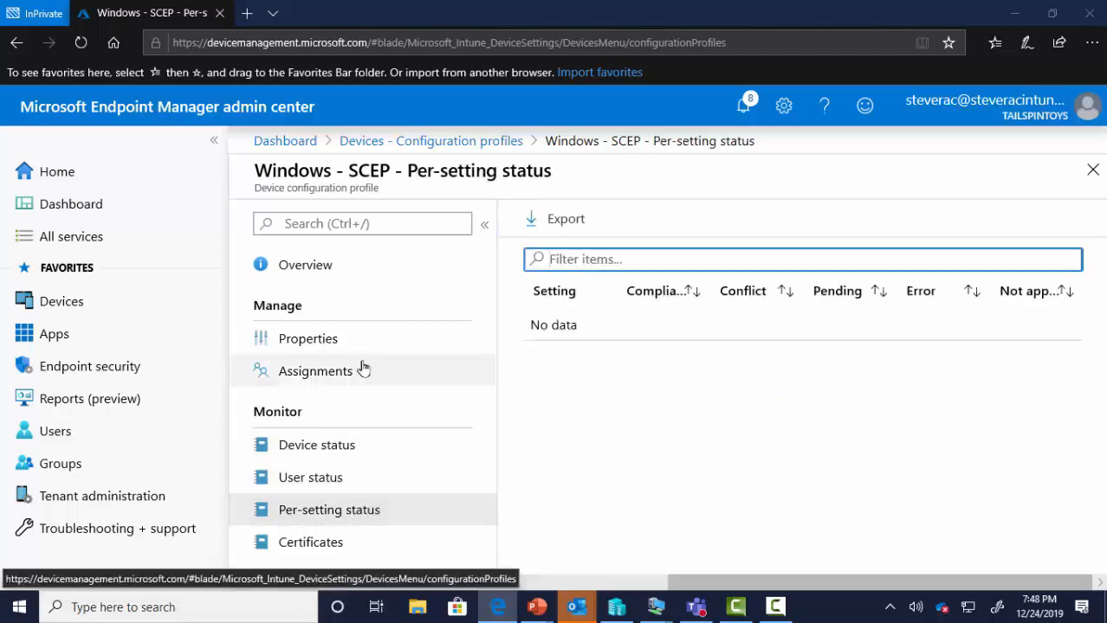
left_click(360, 542)
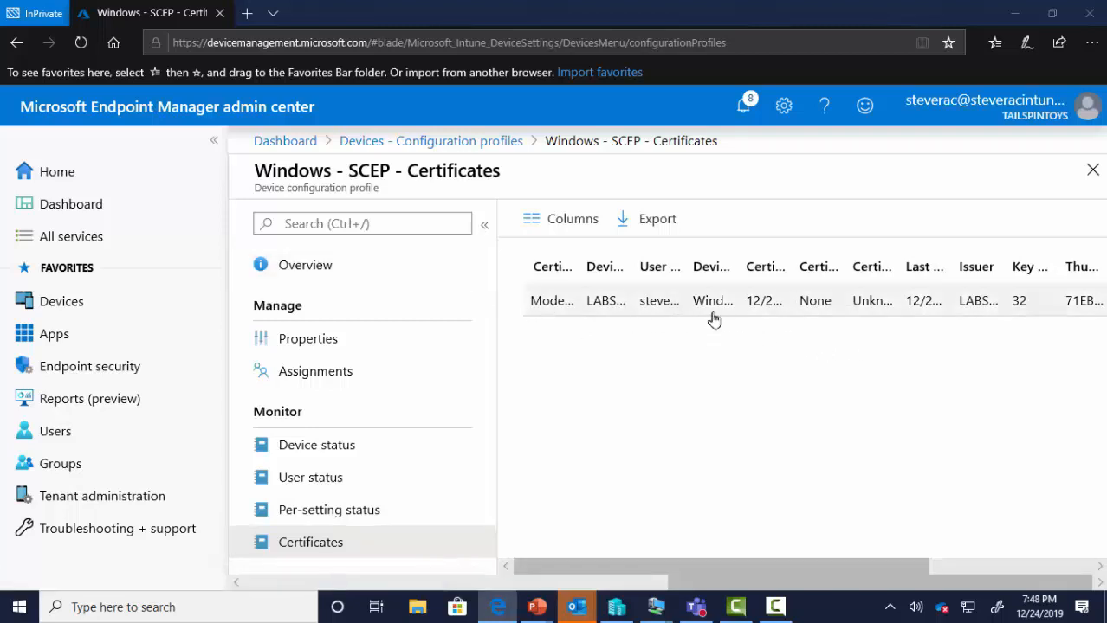
left_click(434, 143)
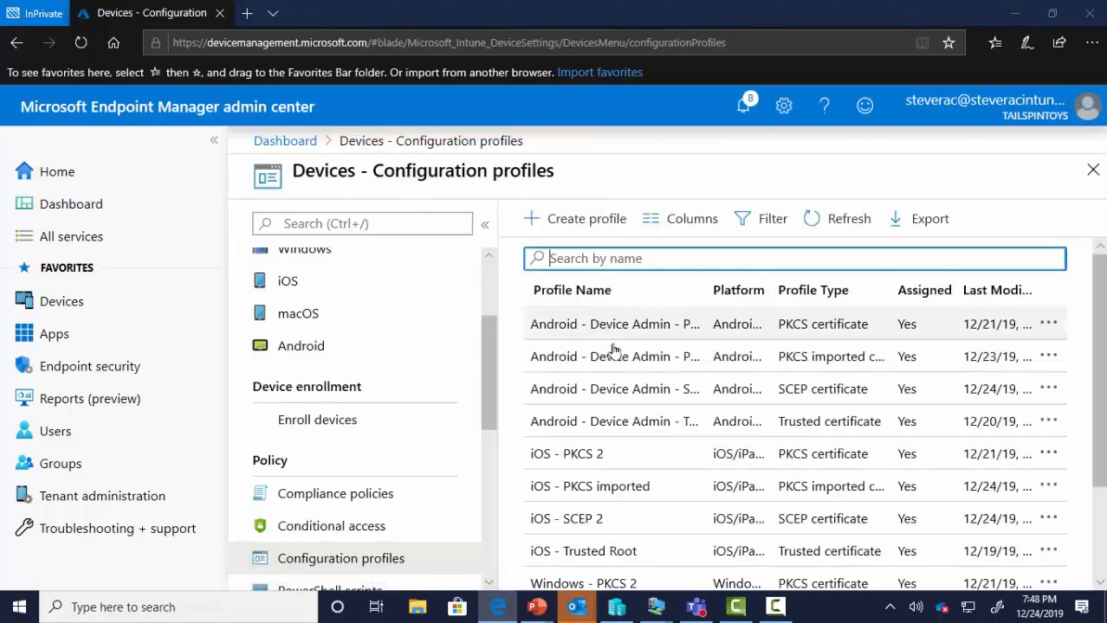
left_click(621, 392)
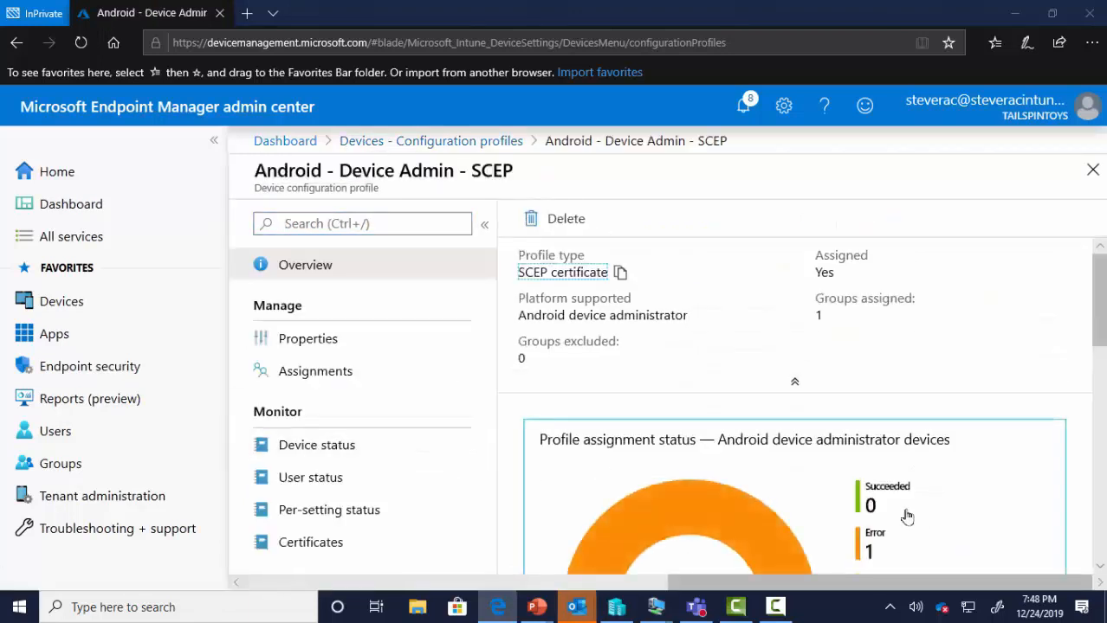
left_click(411, 450)
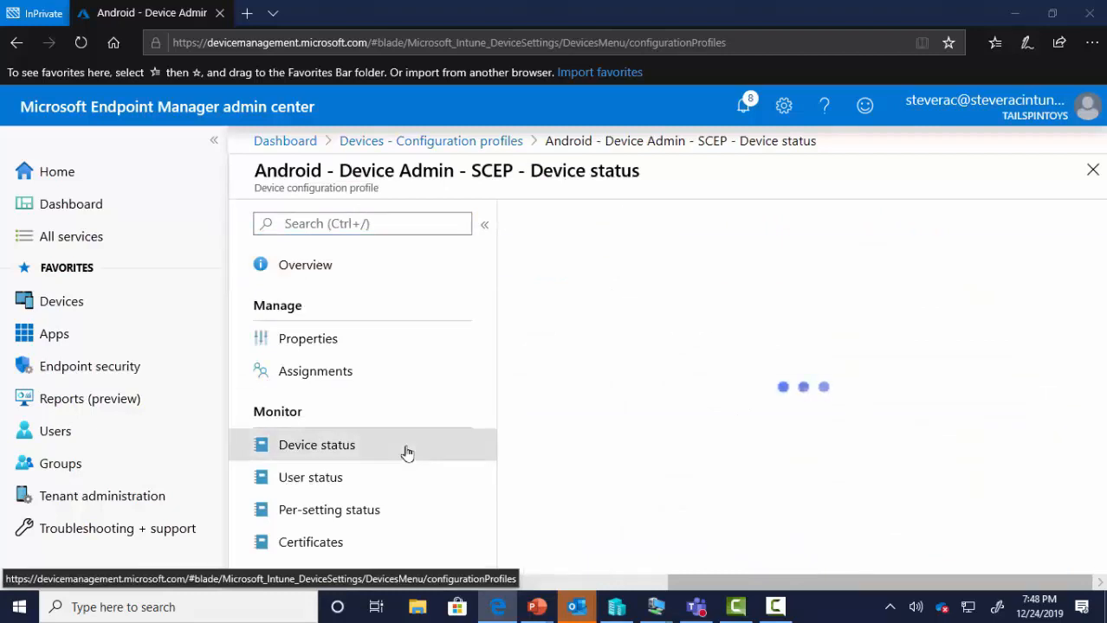
left_click(362, 478)
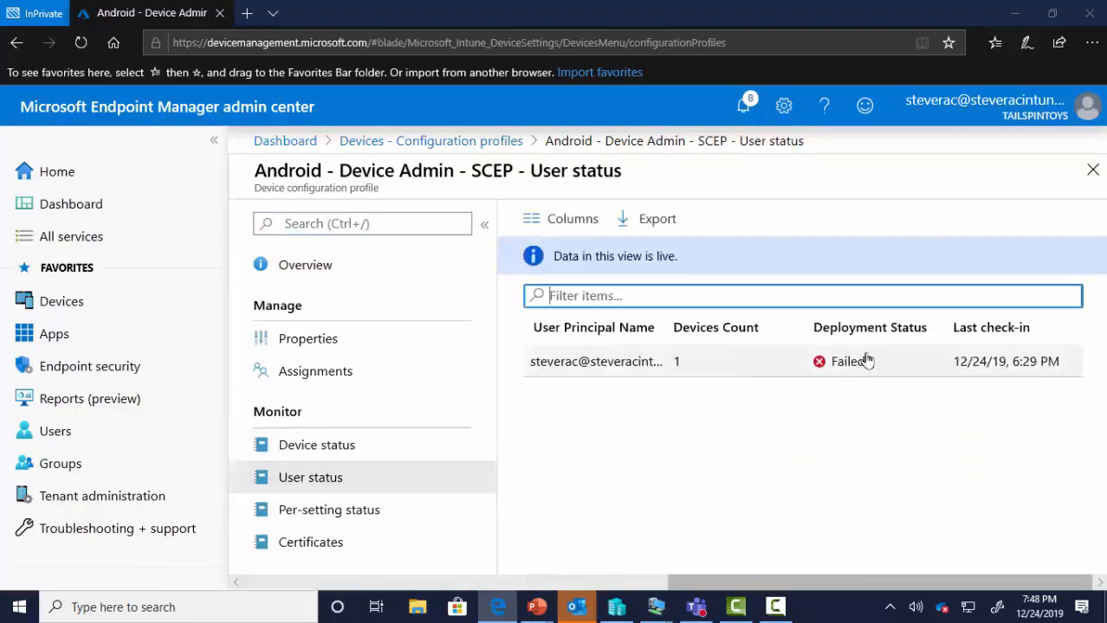
left_click(329, 510)
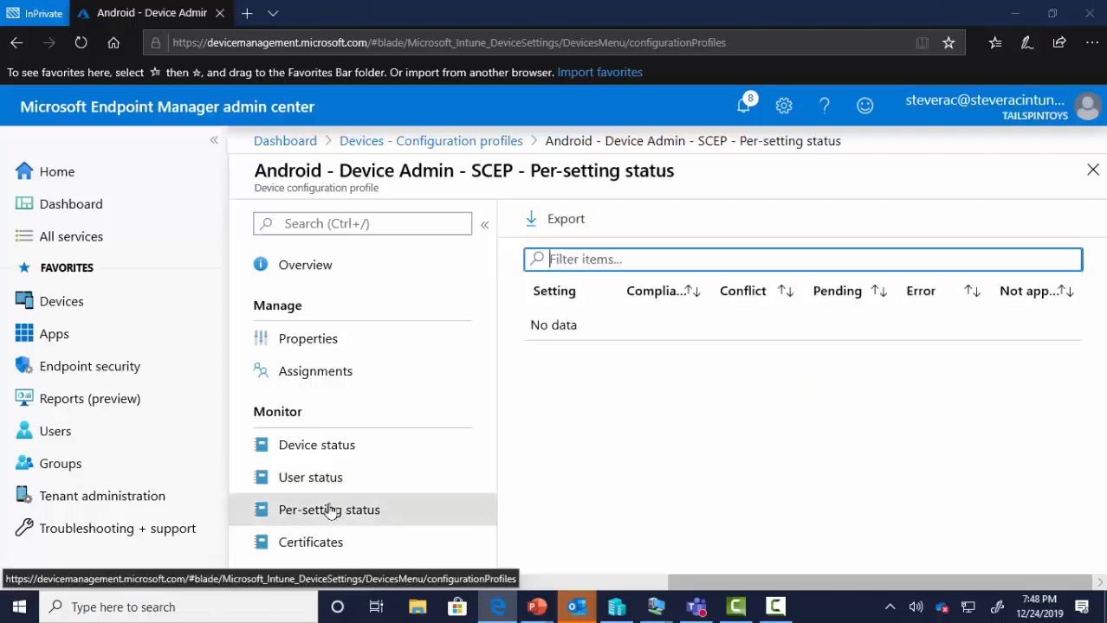
left_click(296, 544)
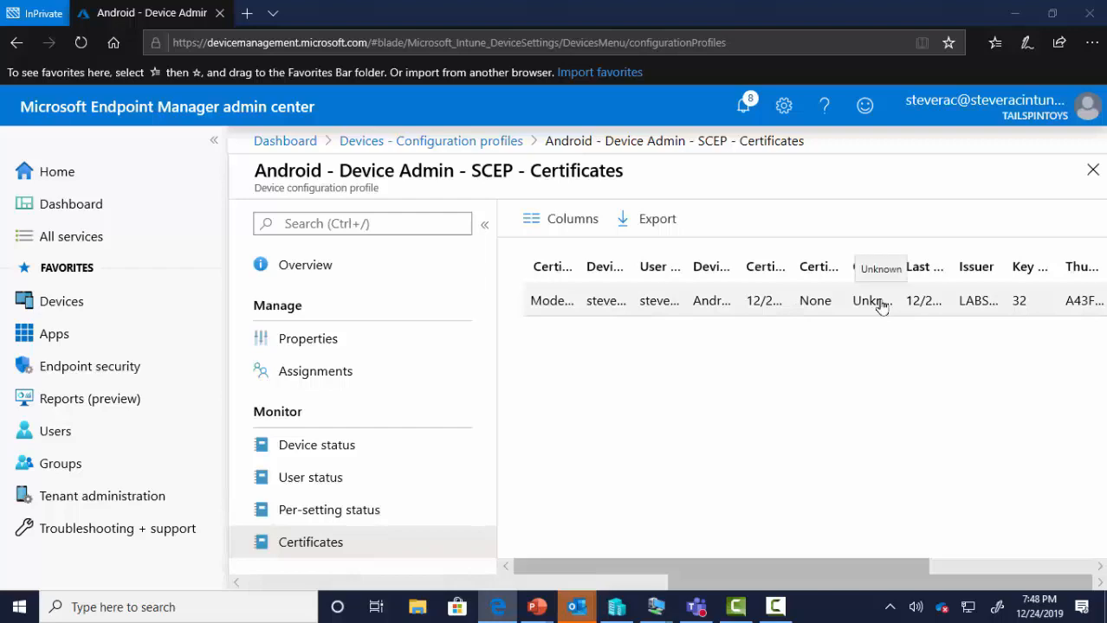
left_click(421, 143)
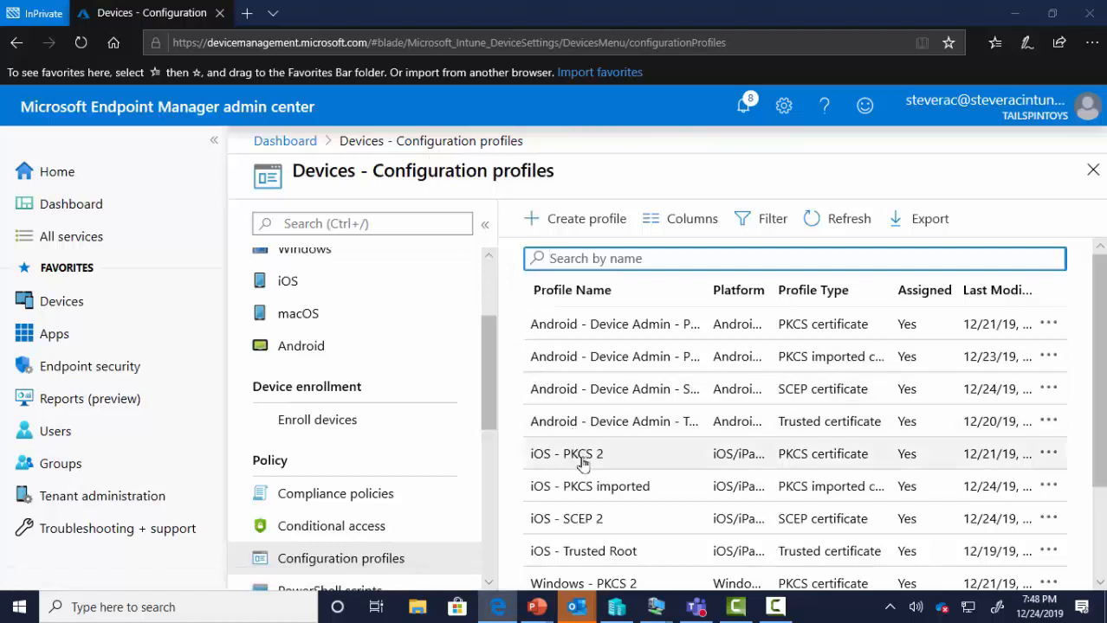
- Check the iOS - SCEP 2 status reports and empty certificates list, then minimize Edge to show the slide
left_click(589, 519)
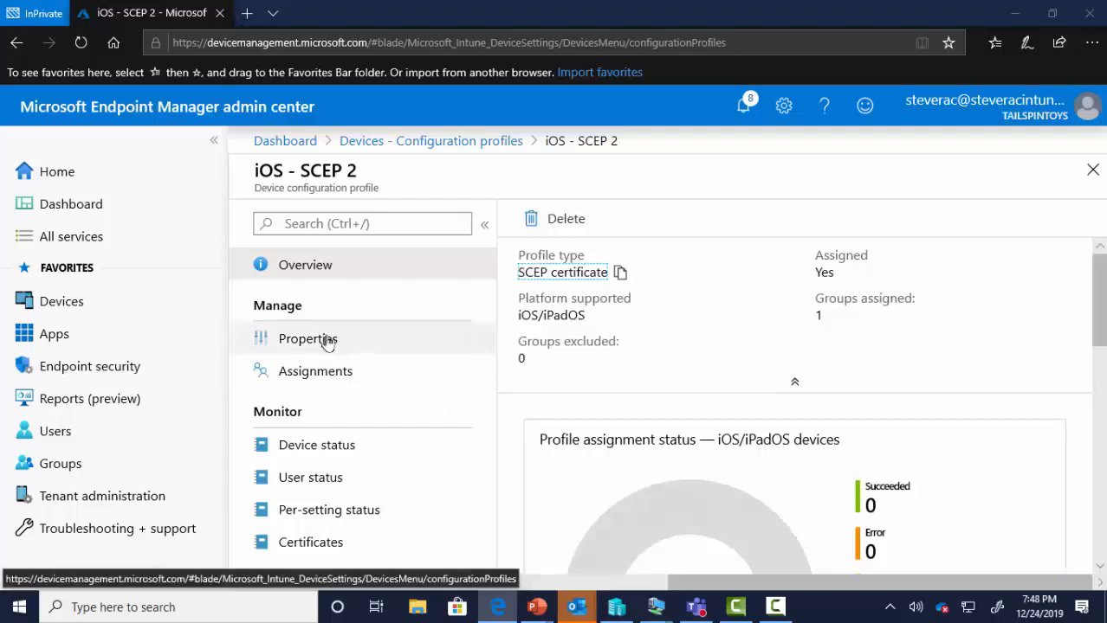
left_click(318, 444)
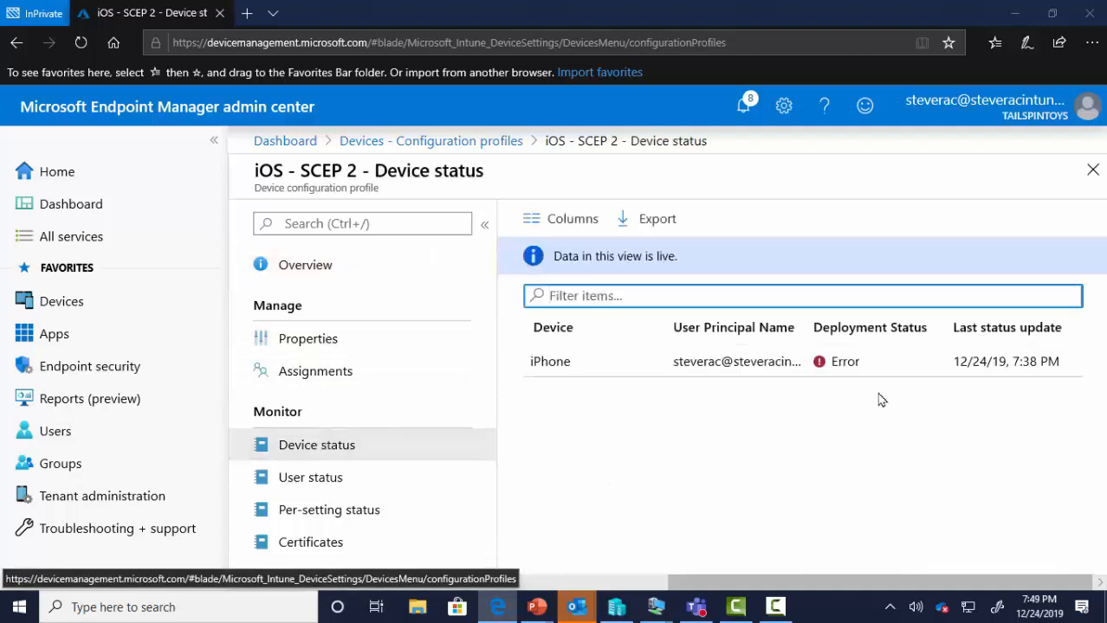
left_click(339, 483)
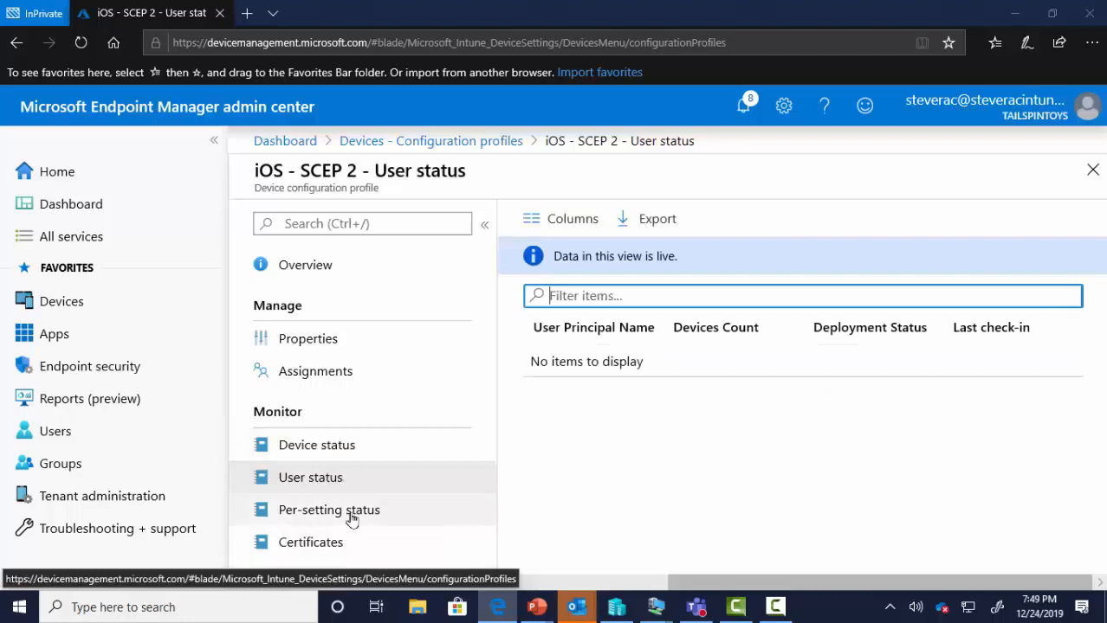
left_click(351, 516)
left_click(338, 542)
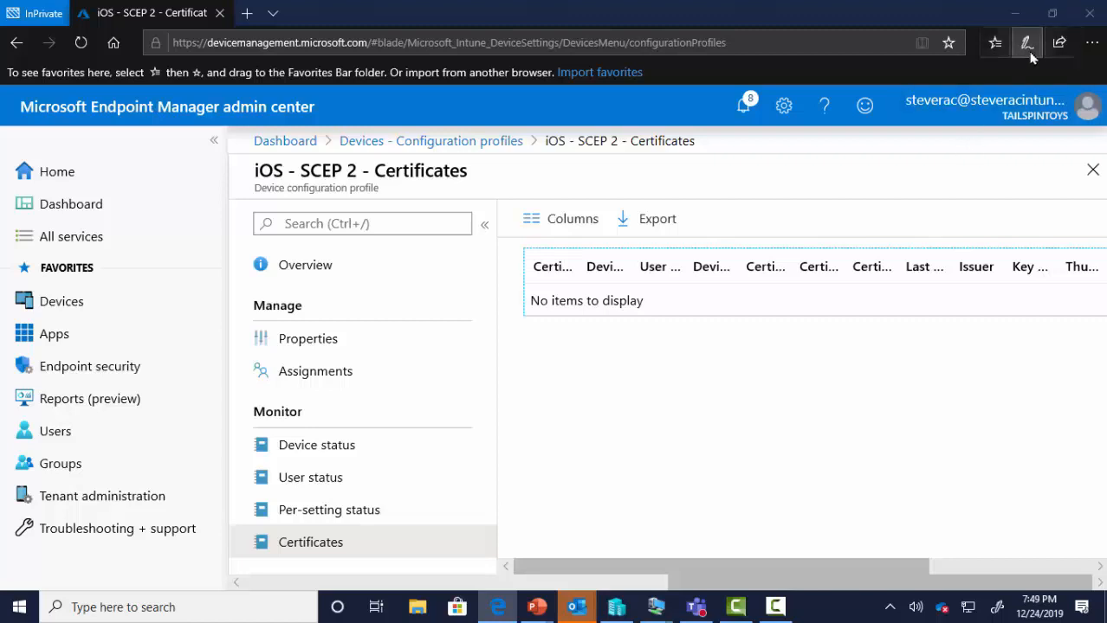
left_click(1013, 21)
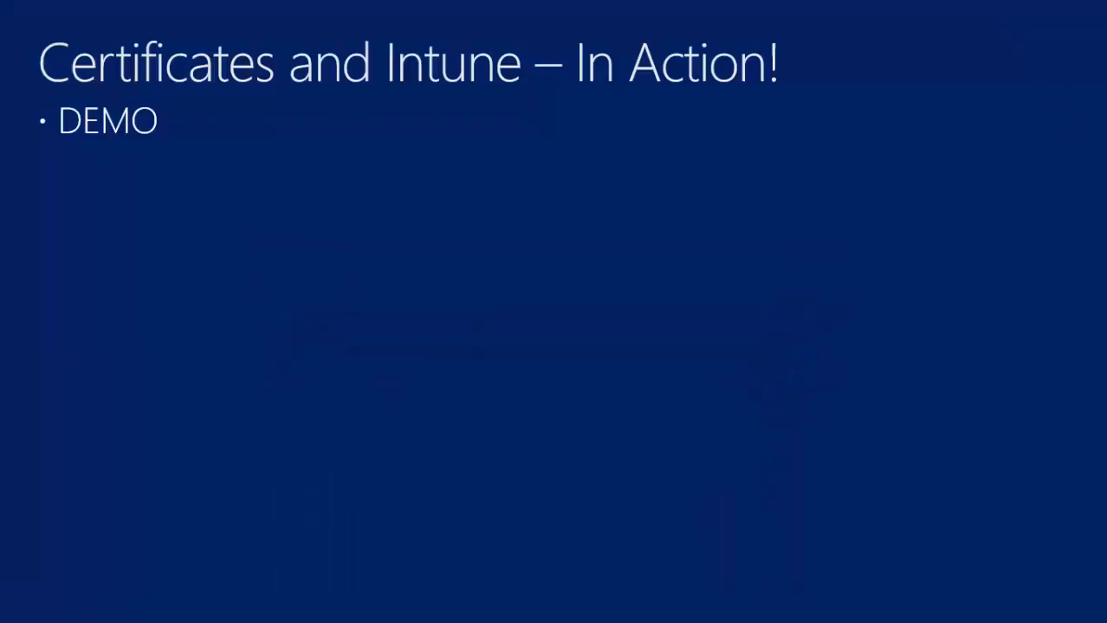
- Switch to the remote CA session showing Issued Certificates with NDES requests 229 and 230
key("alt+Tab")
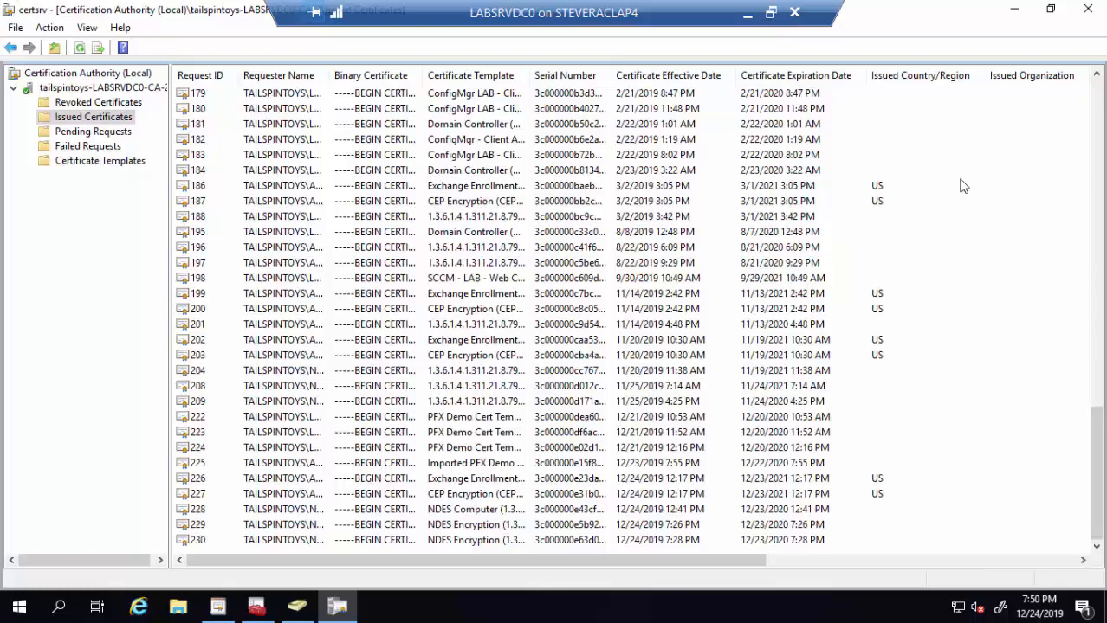
- Leave the CA server session for the LABSRV10-8 client's certmgr Personal store
left_click(745, 15)
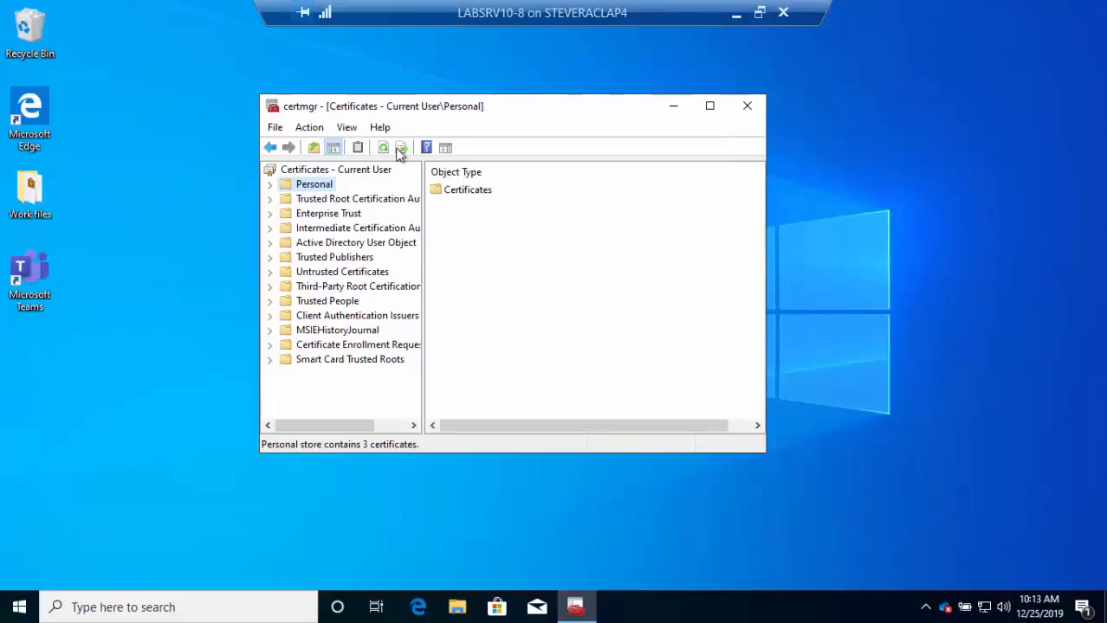
- Expand Personal > Certificates and select the user certificate expiring 12/23/2020
left_click(269, 184)
left_click(329, 200)
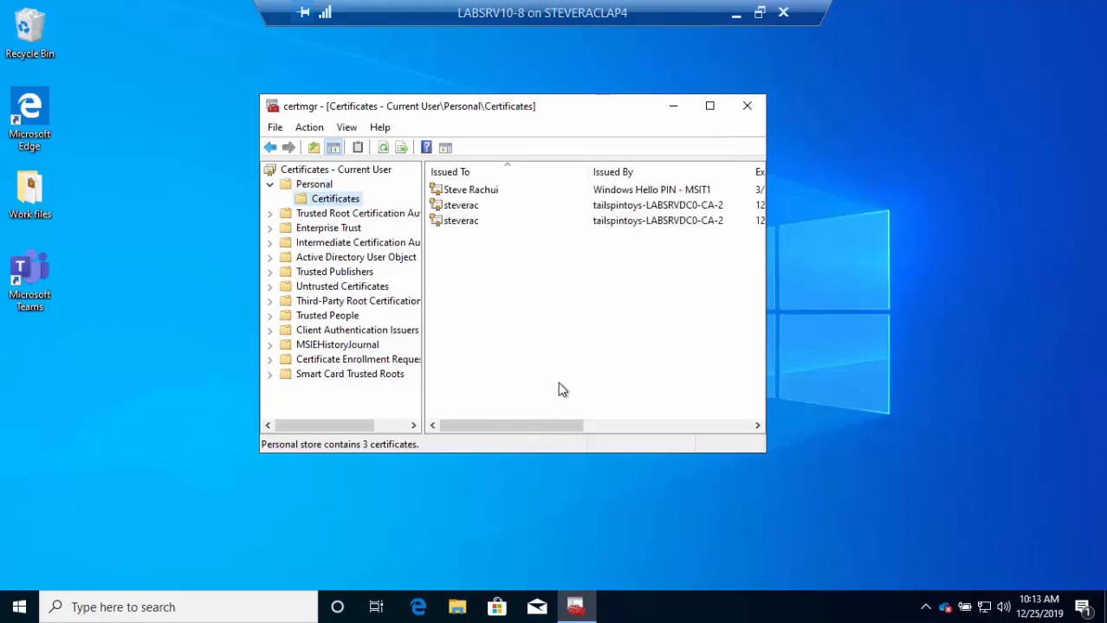
left_click_drag(554, 426, 598, 426)
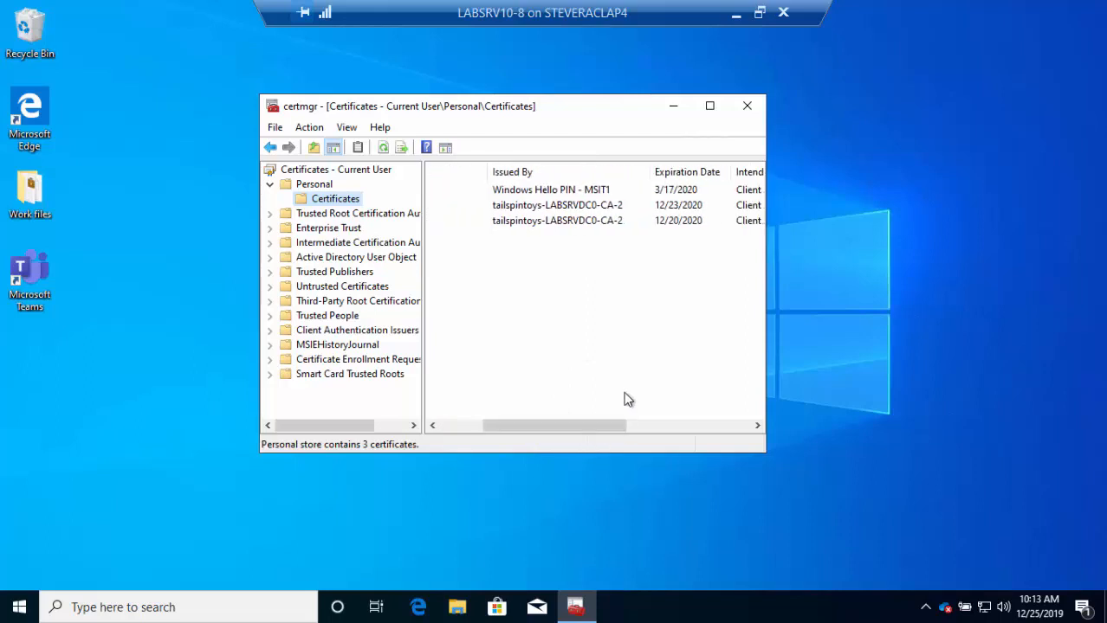
left_click(679, 207)
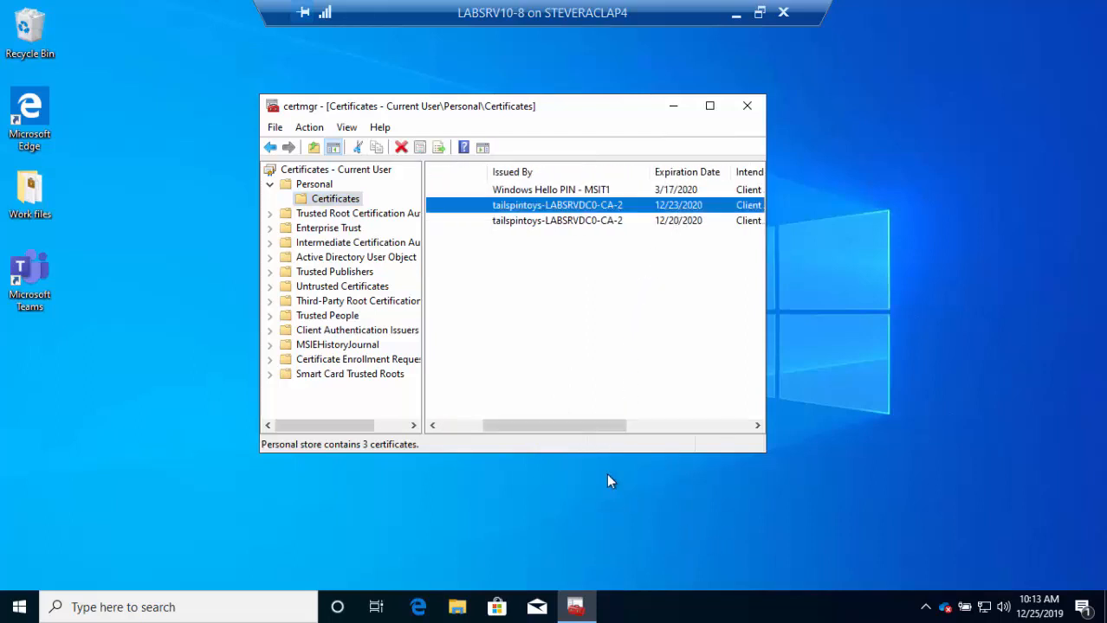
left_click_drag(576, 427, 531, 428)
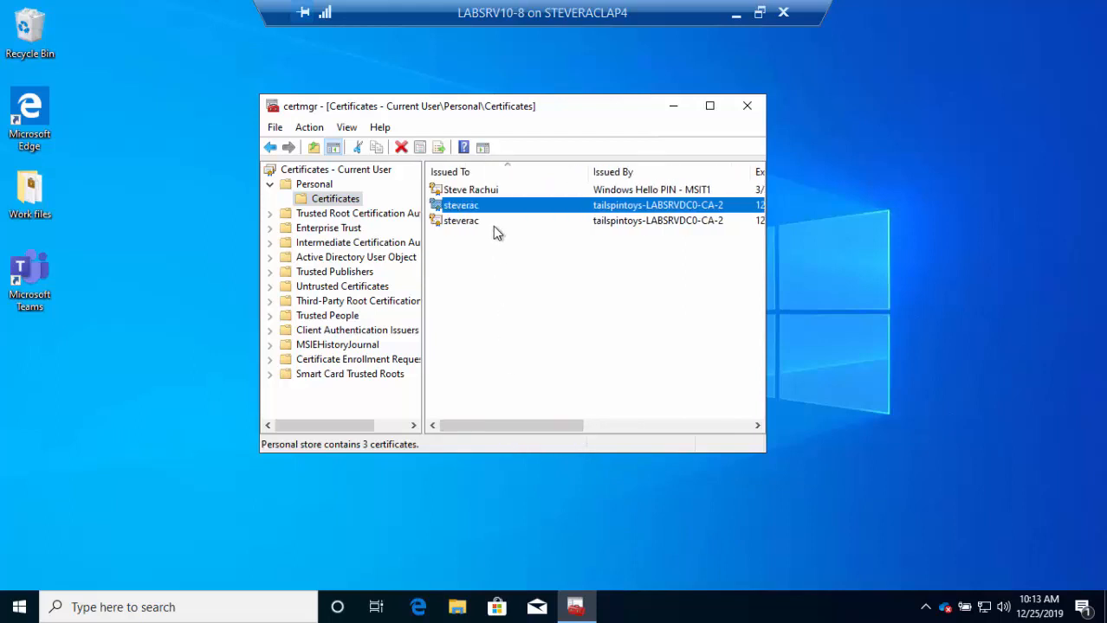
- View the certificate's Details down to its Thumbprint, then bring the LABSRVDC0 CA window into view
double_click(488, 204)
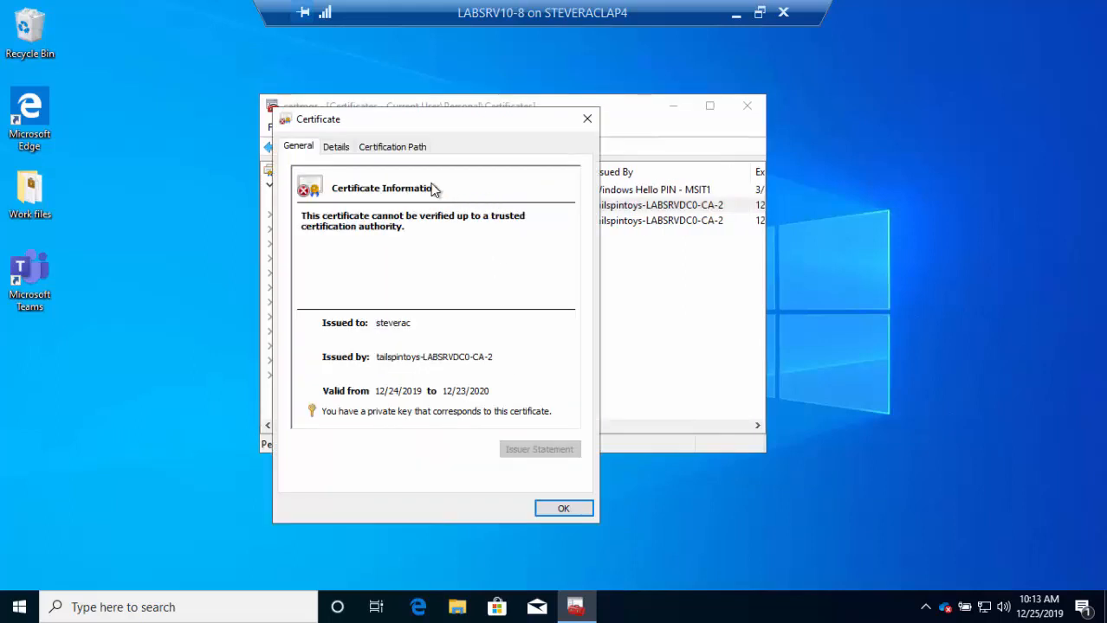
left_click(339, 148)
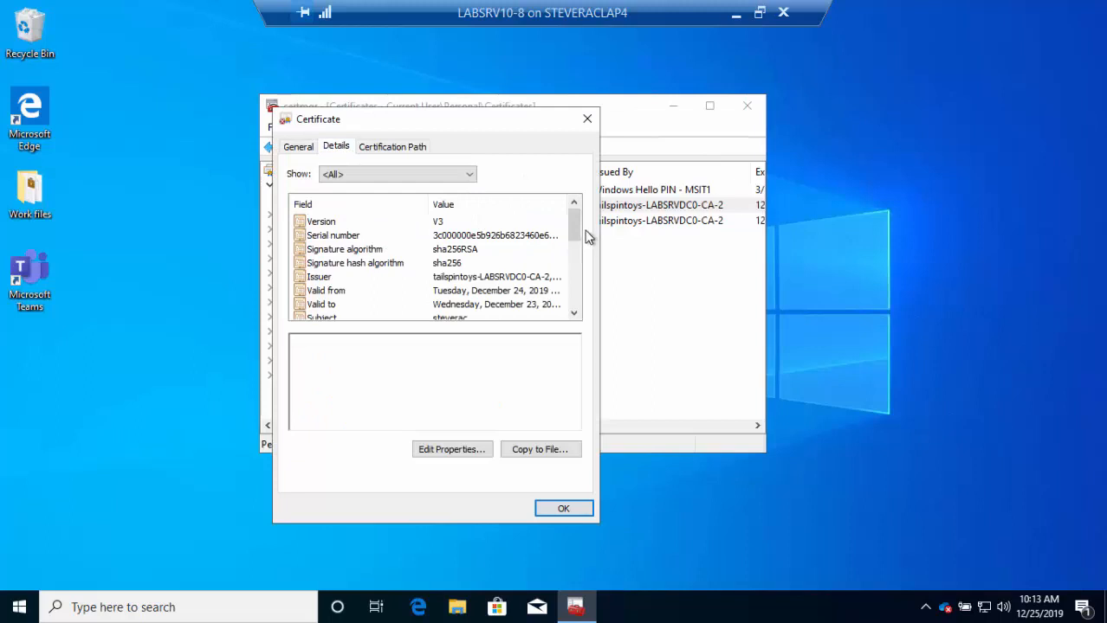
left_click_drag(579, 229, 578, 278)
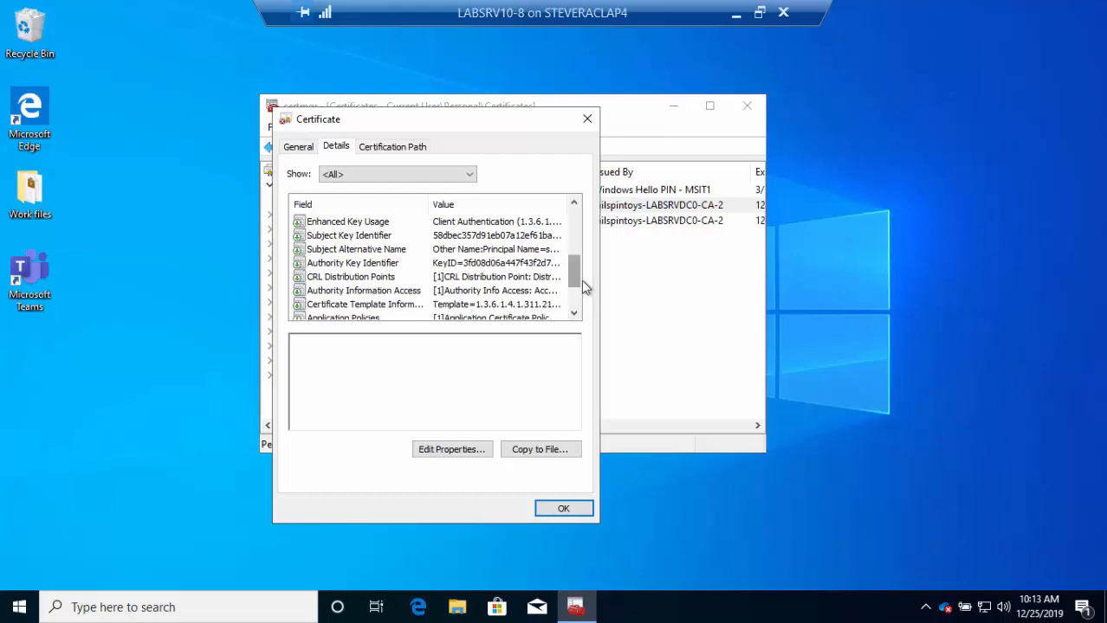
left_click_drag(576, 281, 574, 301)
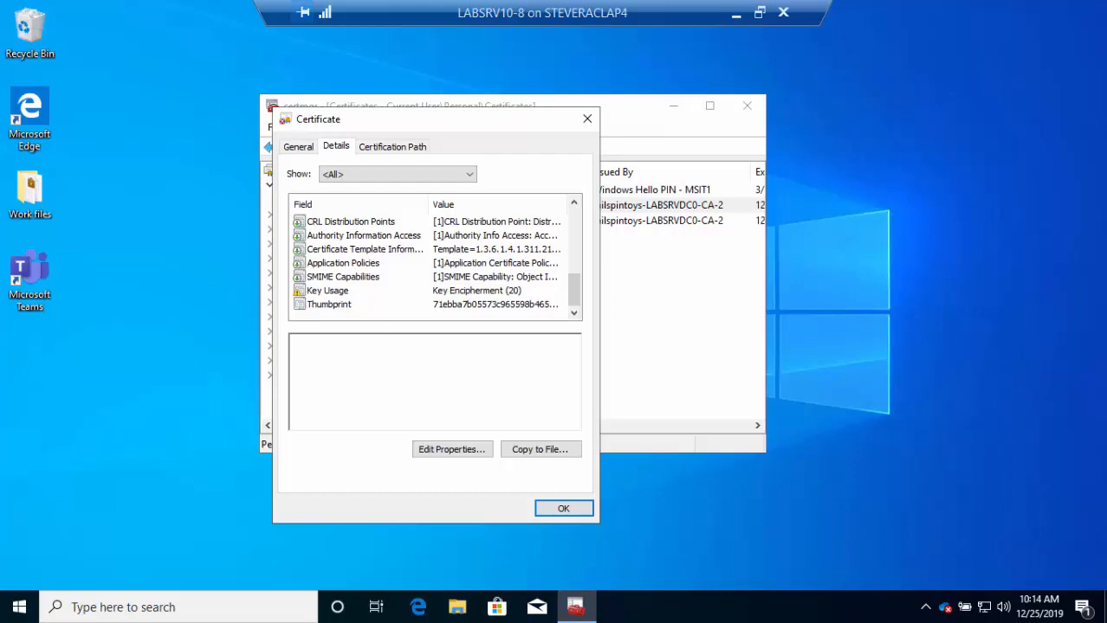
left_click_drag(1106, 41, 424, 39)
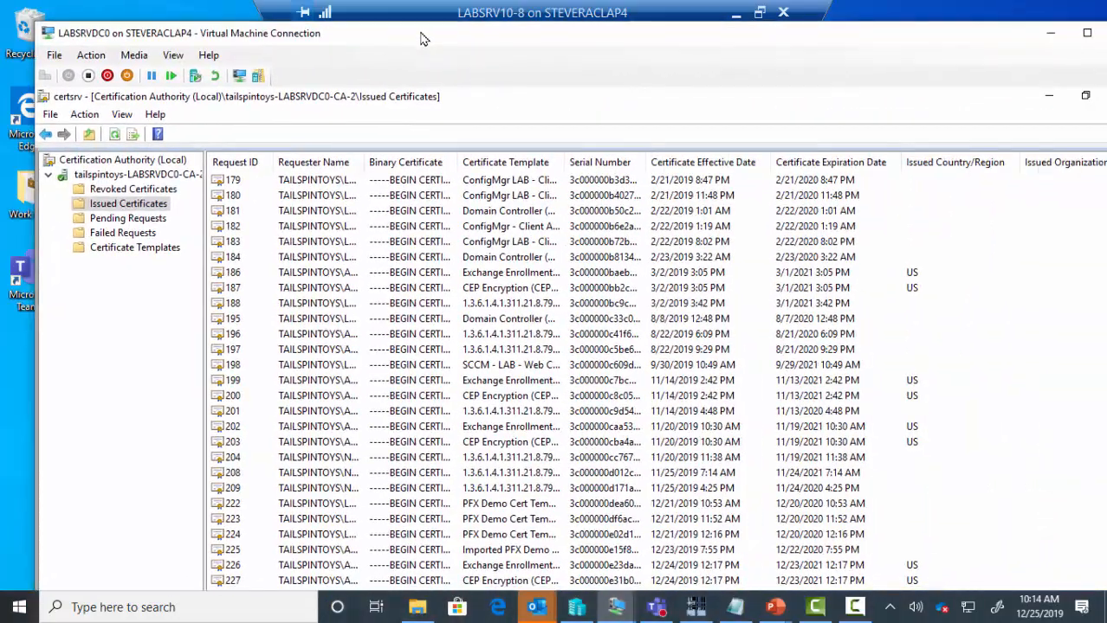
- Confirm request 229's thumbprint matches the client certificate, then advance to the Troubleshooting slide
double_click(423, 39)
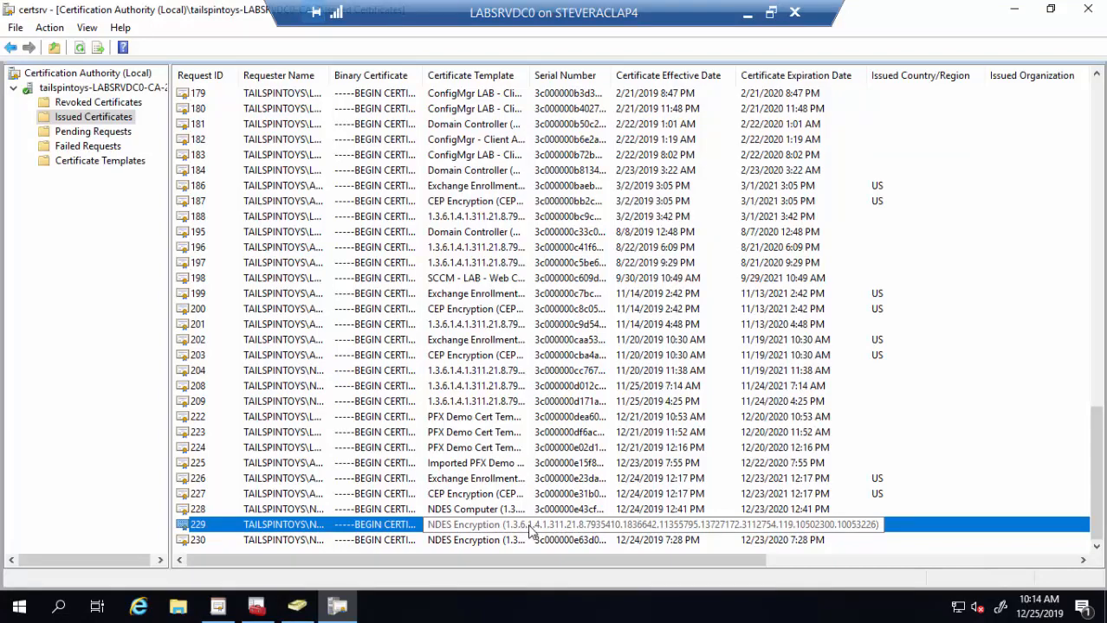
double_click(439, 529)
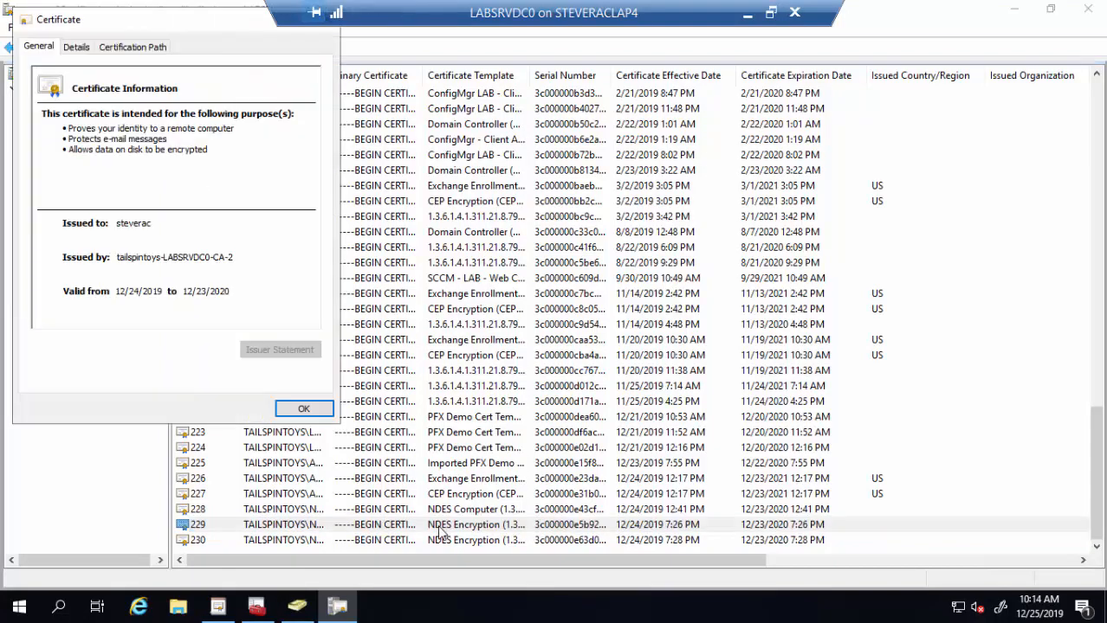
left_click(77, 48)
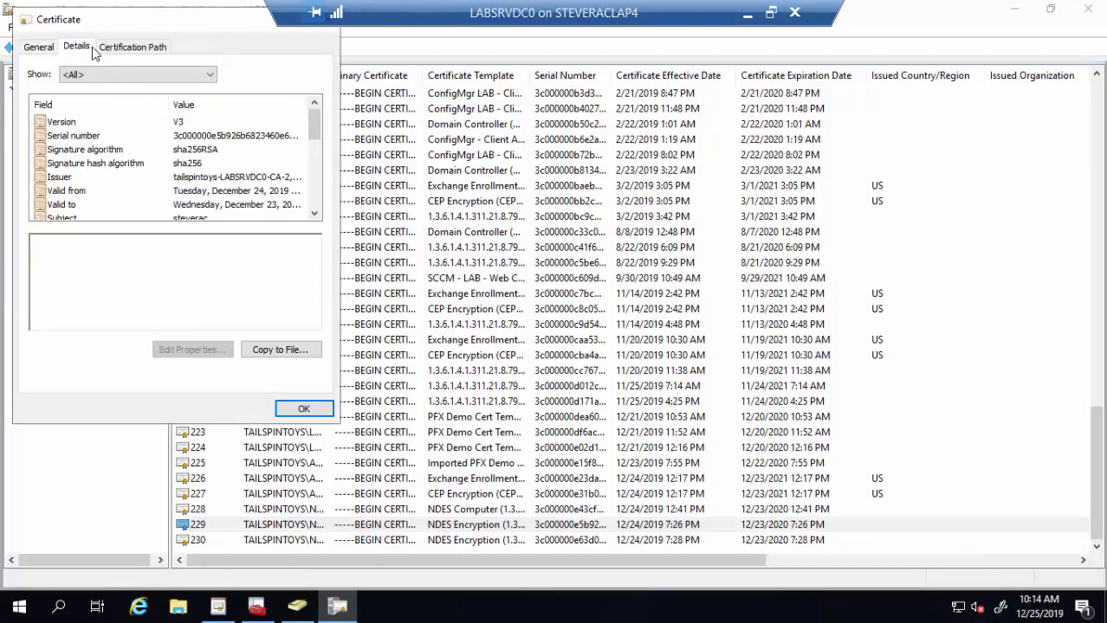
left_click_drag(314, 125, 314, 217)
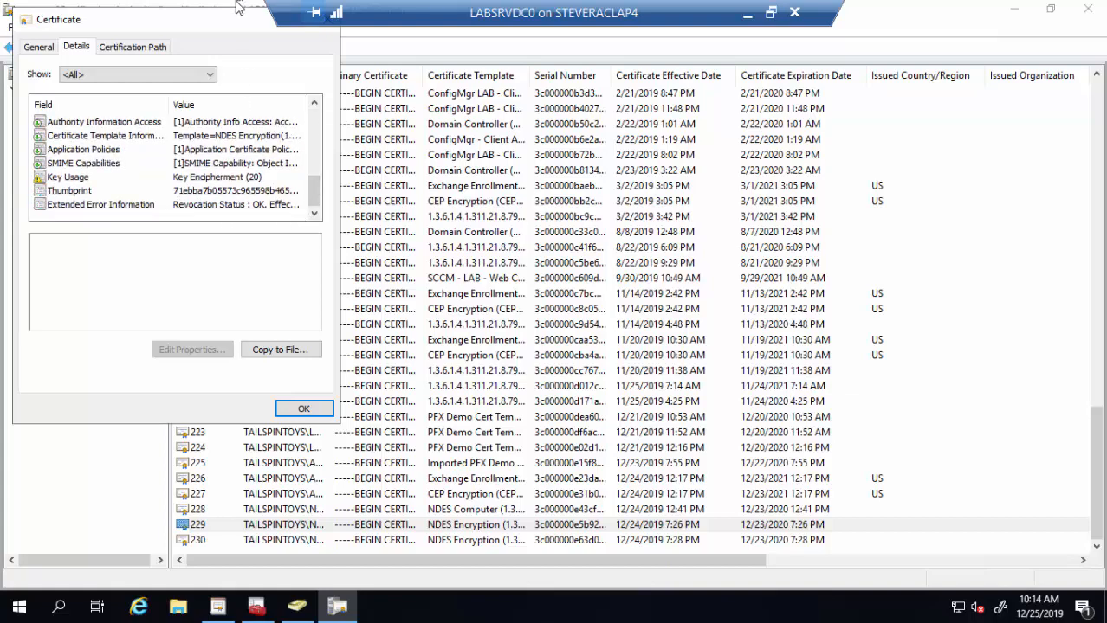
left_click_drag(228, 20, 289, 66)
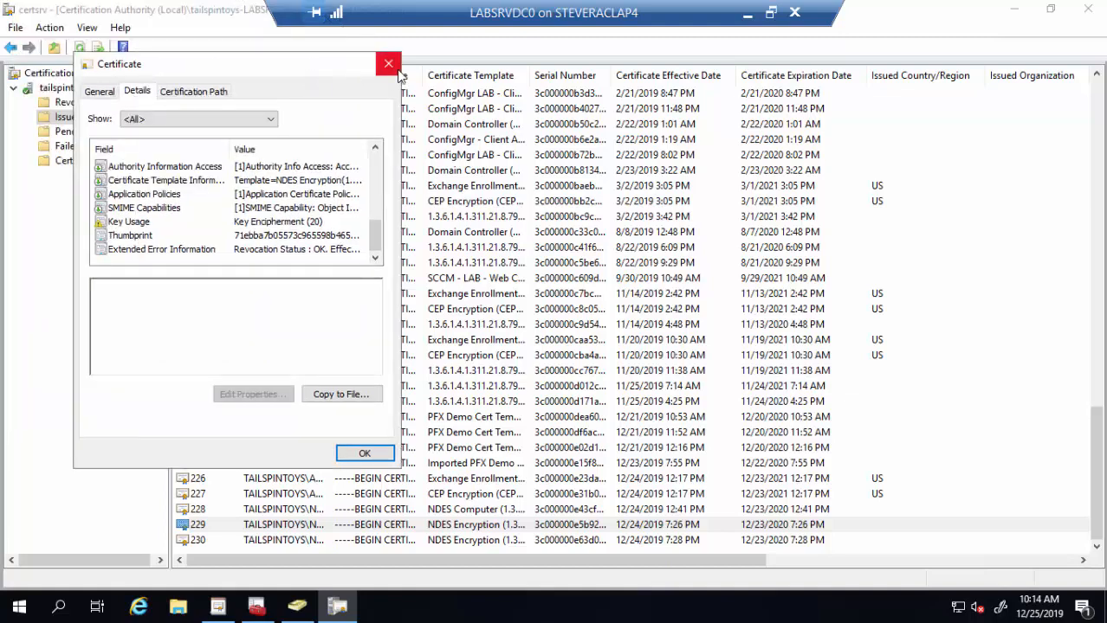
left_click(388, 64)
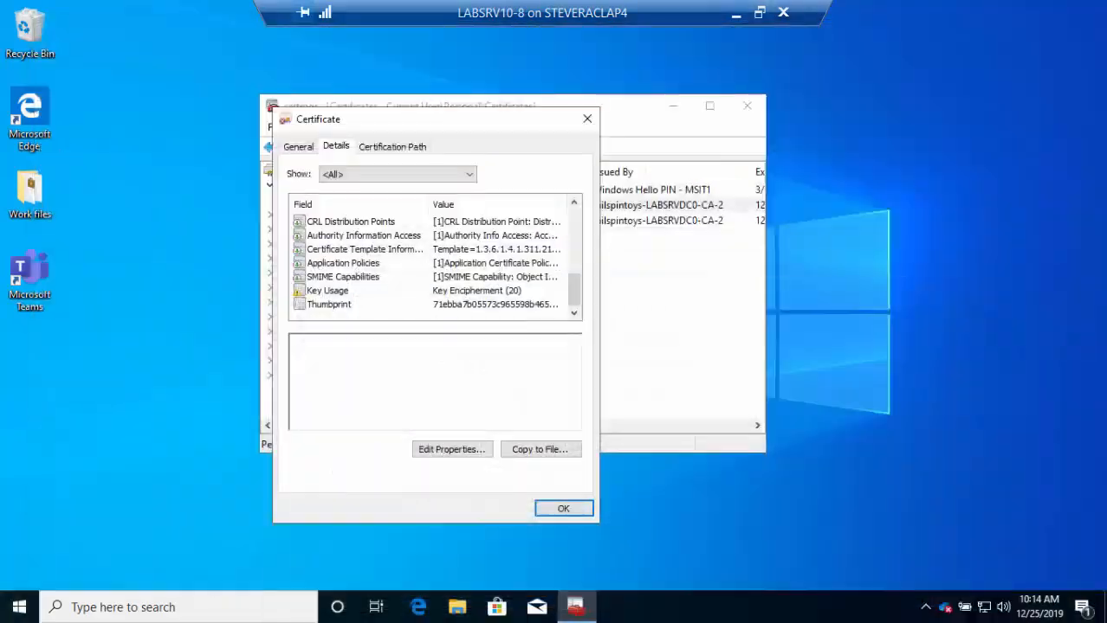
left_click(736, 14)
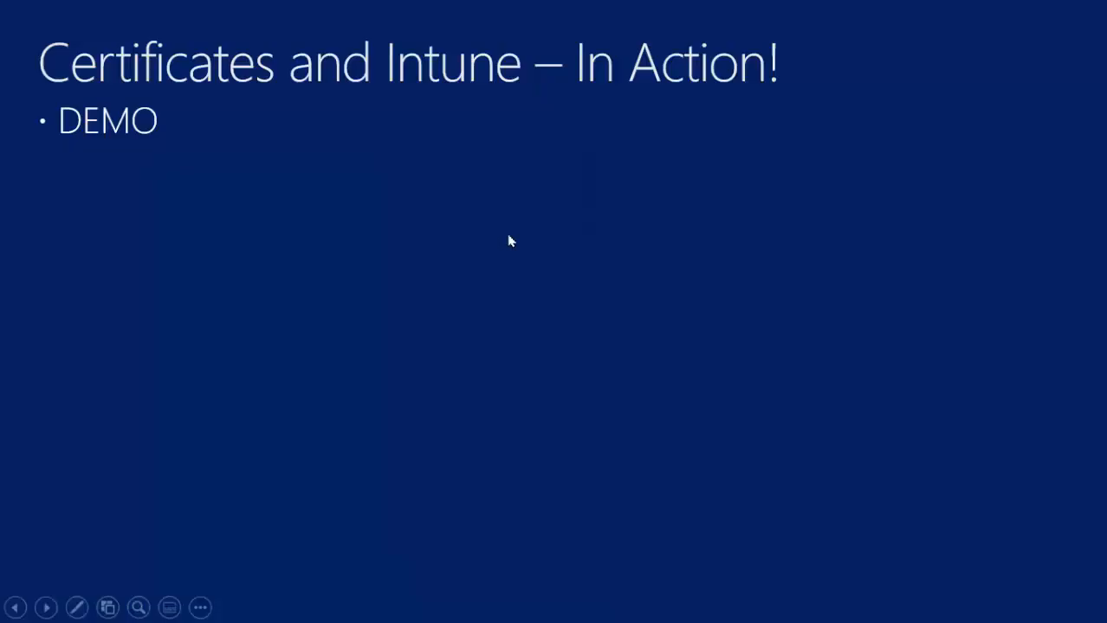
left_click(495, 243)
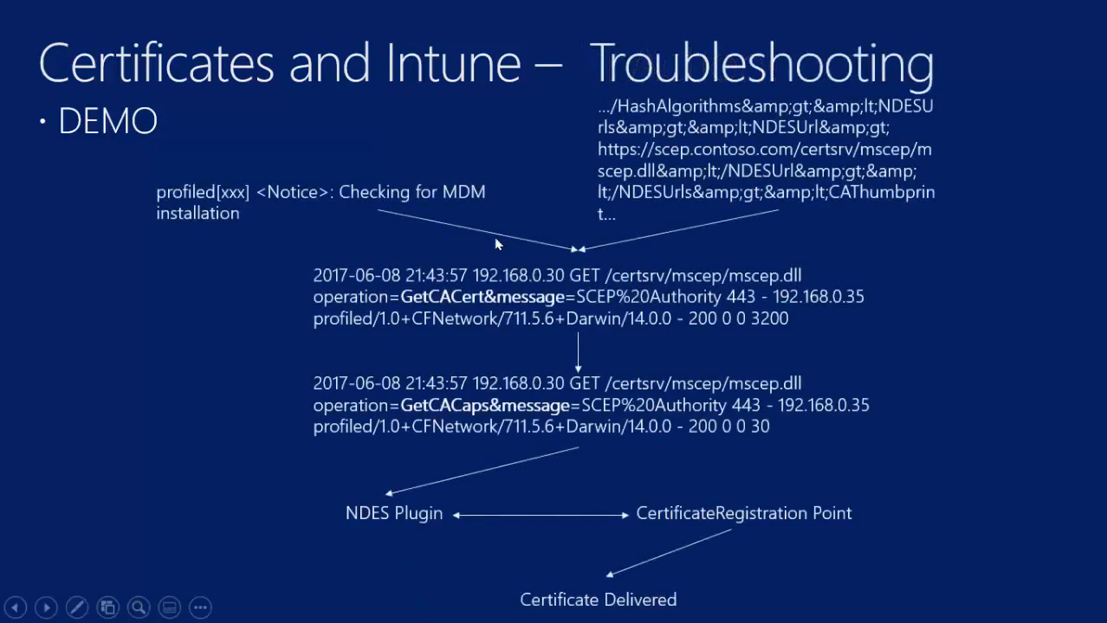
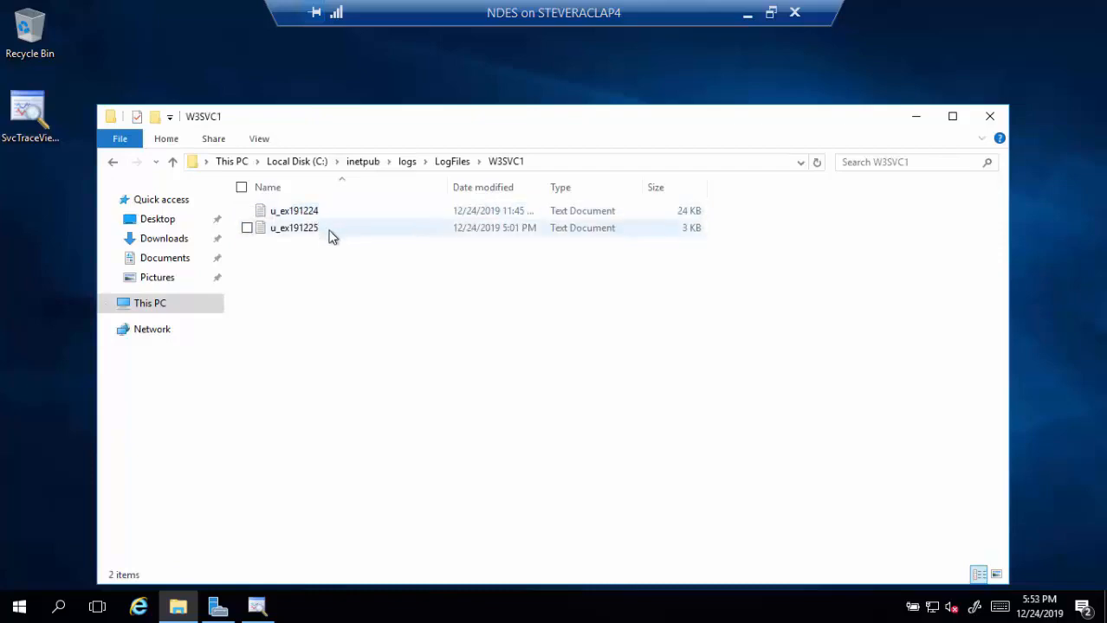
- Open the u_ex191225 IIS log and turn on Word Wrap to read its long lines
double_click(331, 230)
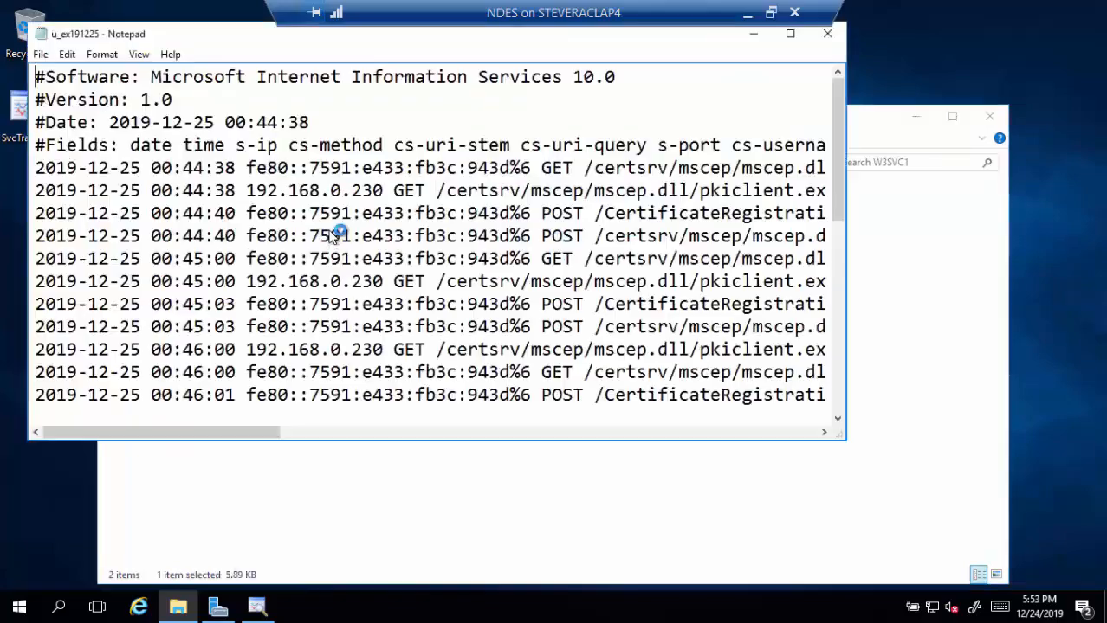
left_click_drag(836, 113, 815, 394)
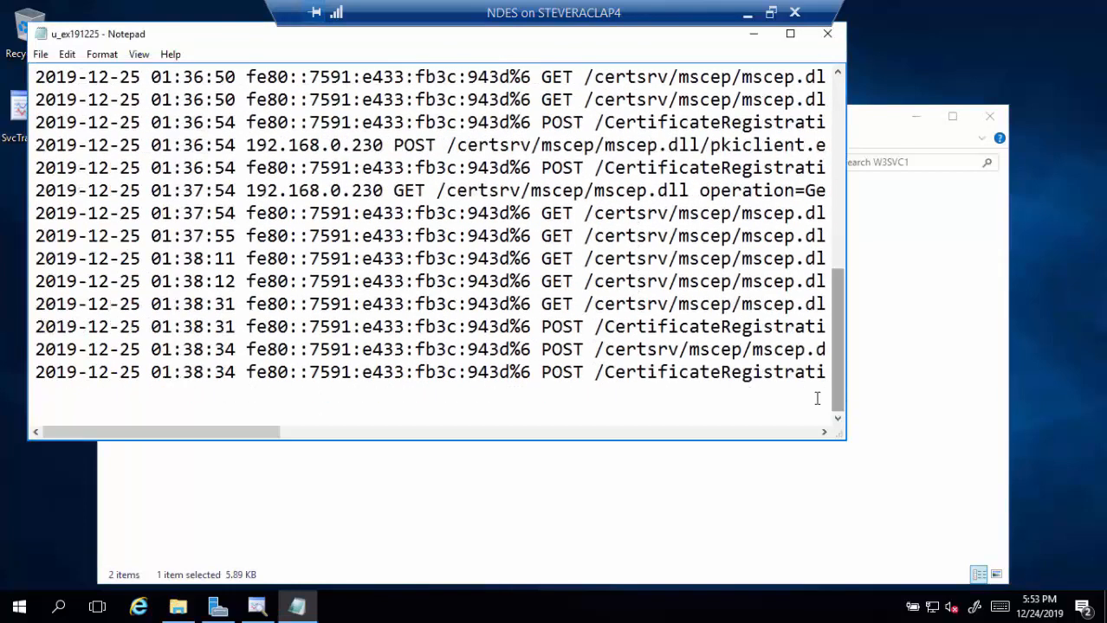
left_click(107, 57)
left_click(61, 73)
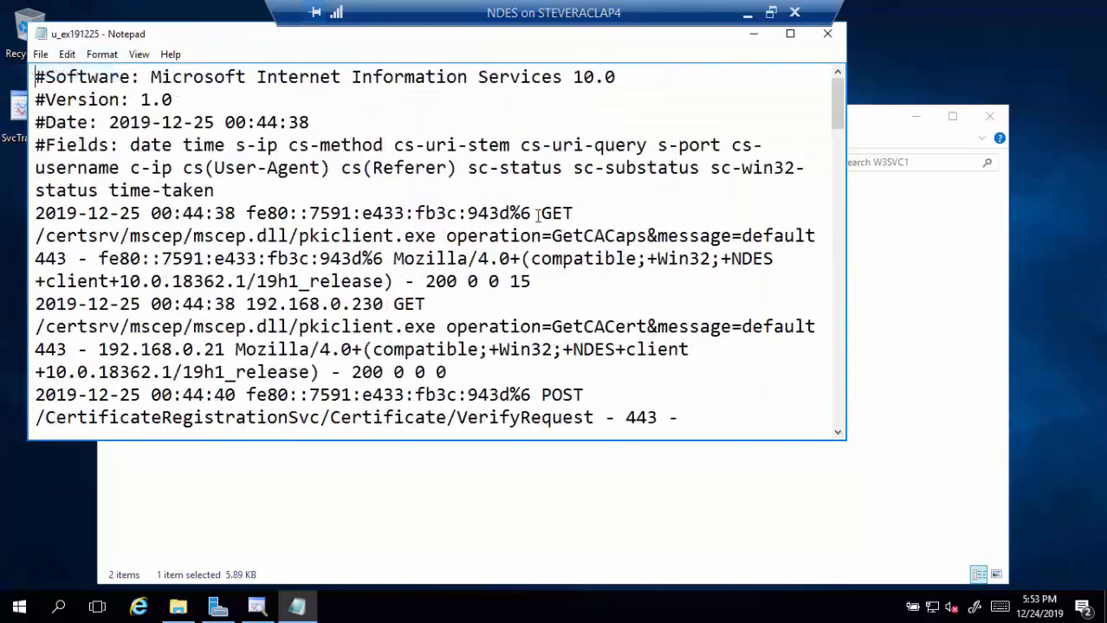
left_click_drag(833, 112, 969, 412)
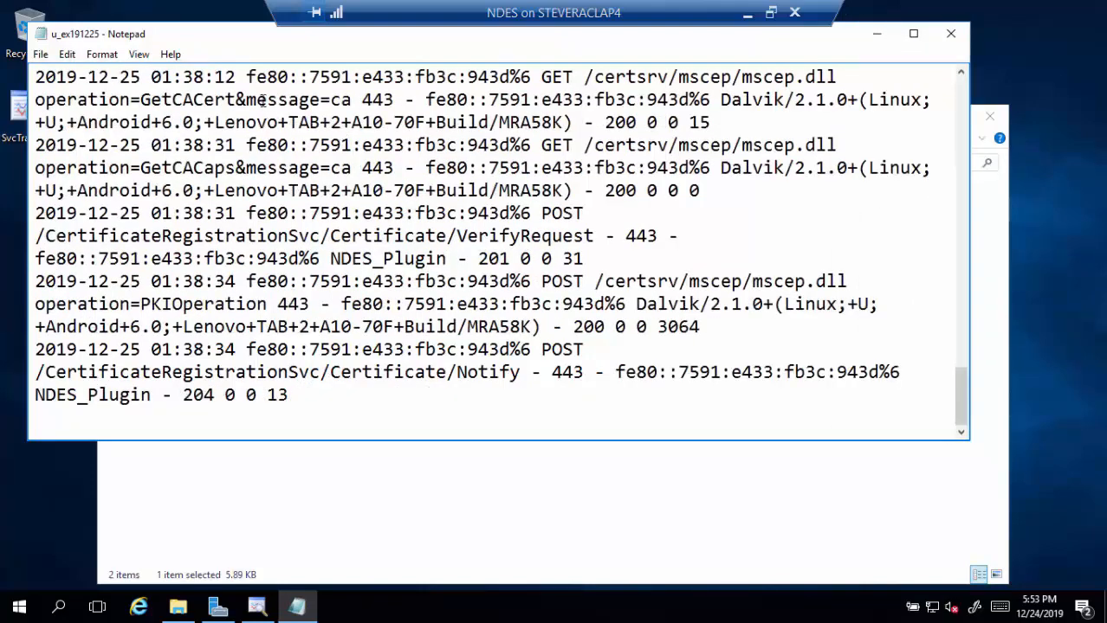
- Highlight the GetCACert&message=ca and GetCACaps&message=ca request parameters, then close the log
left_click_drag(259, 99, 163, 99)
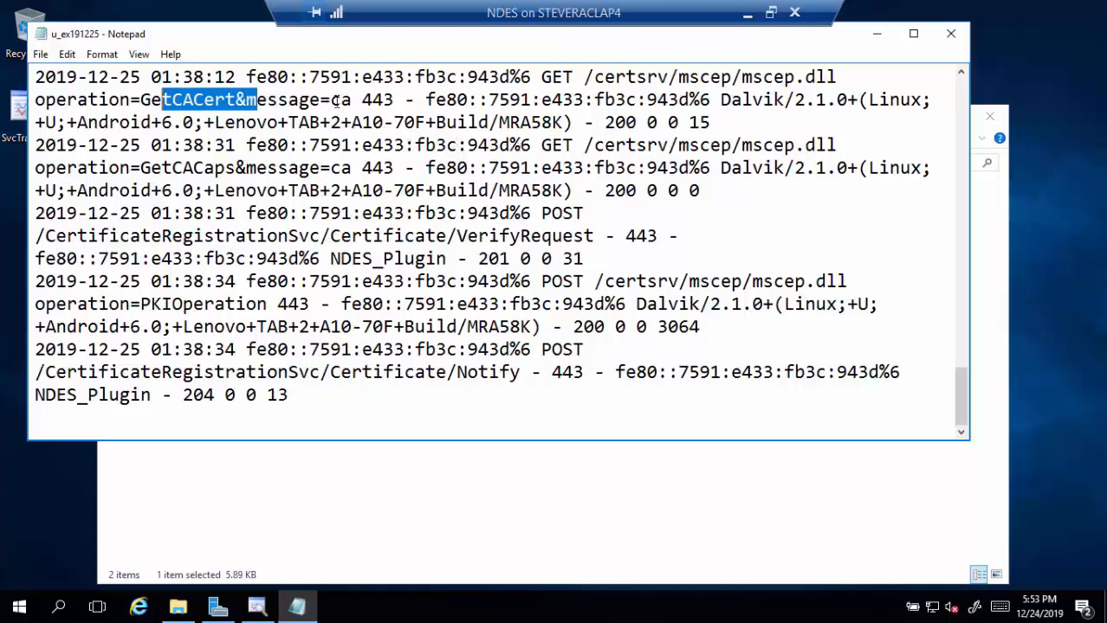
left_click_drag(351, 100, 143, 101)
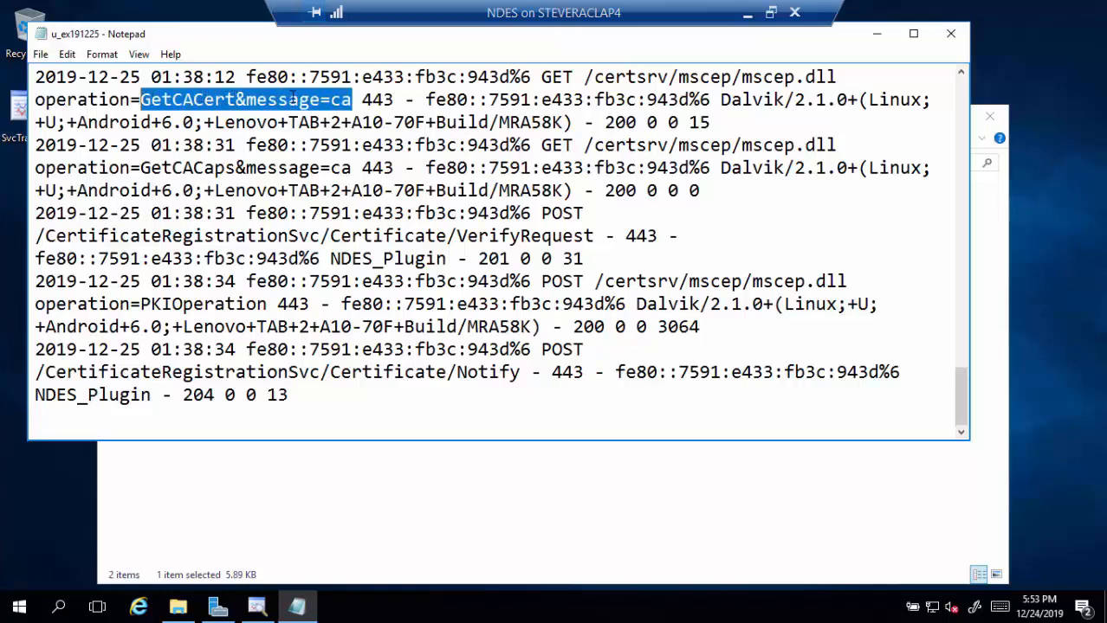
left_click_drag(351, 168, 100, 168)
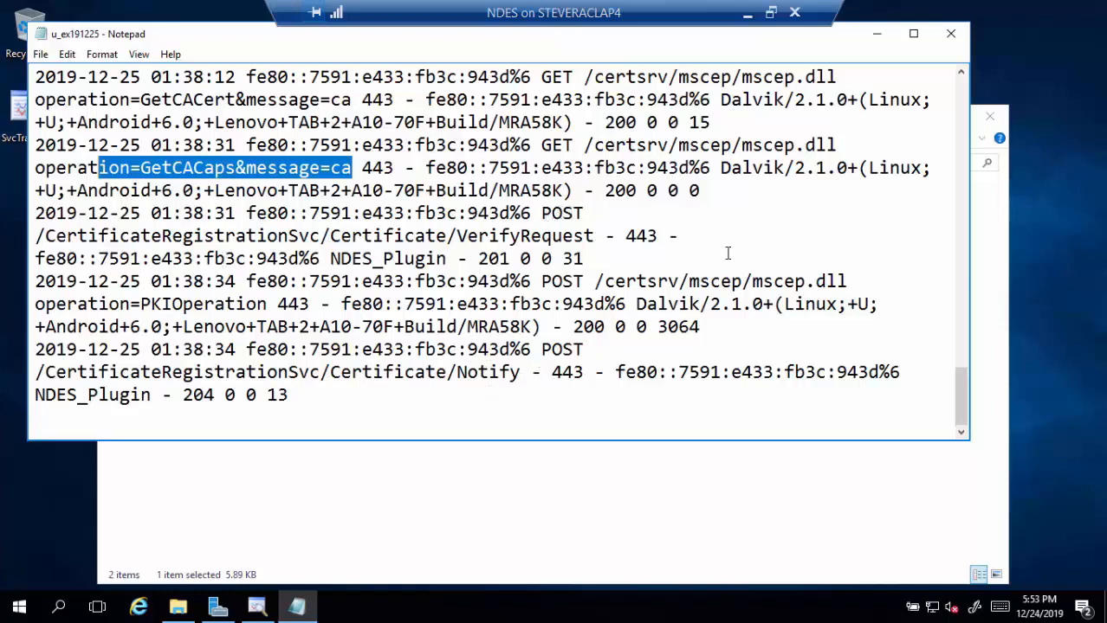
left_click(951, 34)
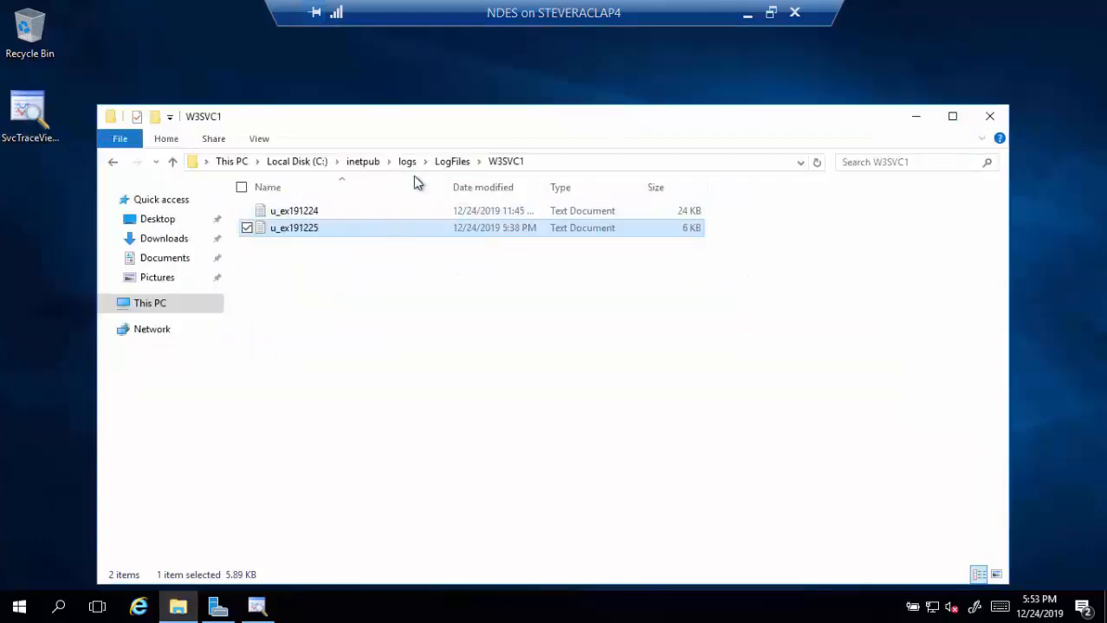
- Navigate from C: through Program Files > Microsoft Intune > NDESPolicyModule into its Logs folder
left_click(316, 162)
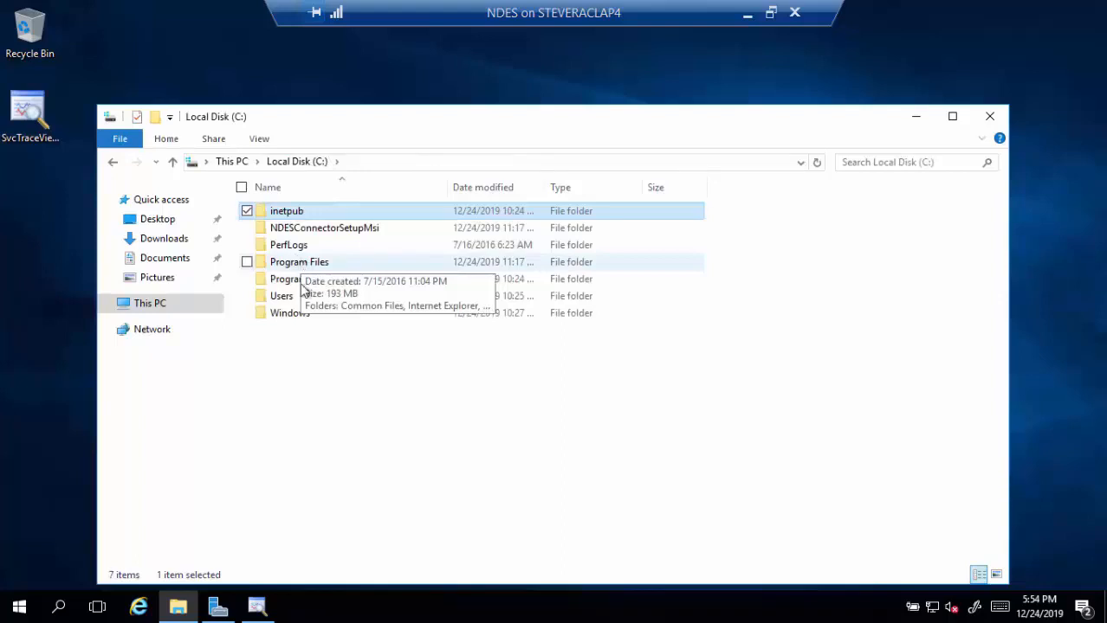
left_click(315, 268)
double_click(315, 269)
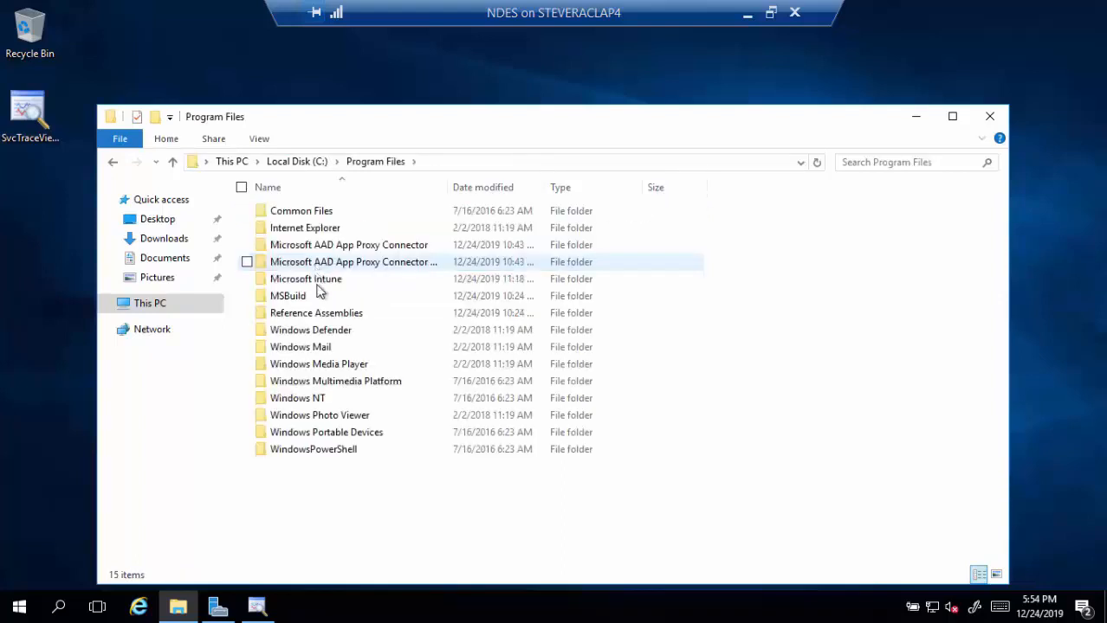
double_click(317, 280)
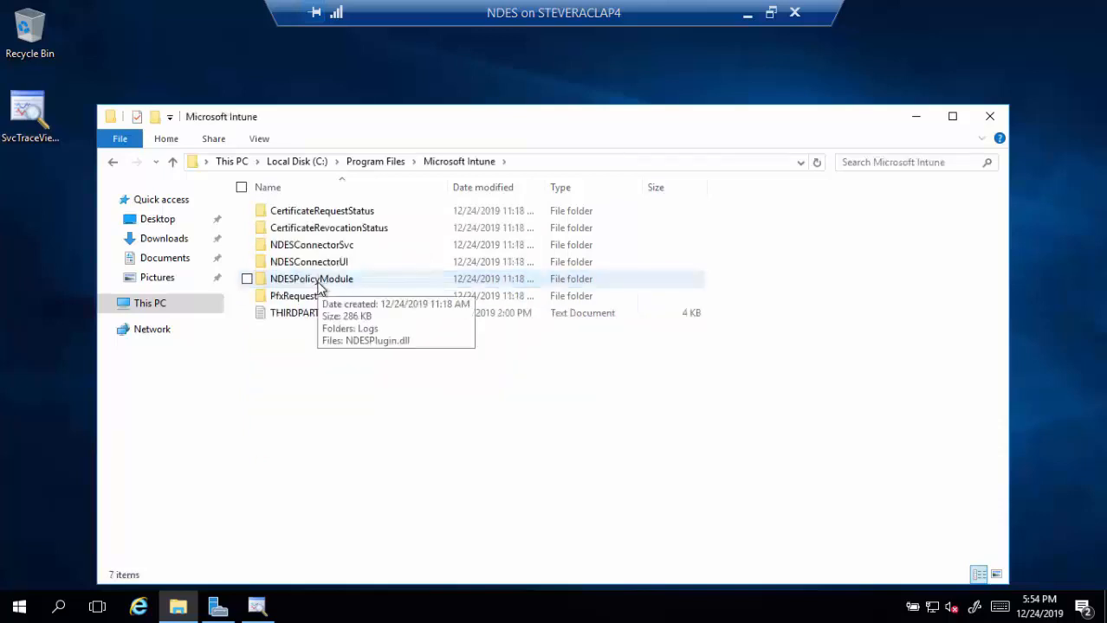
double_click(319, 282)
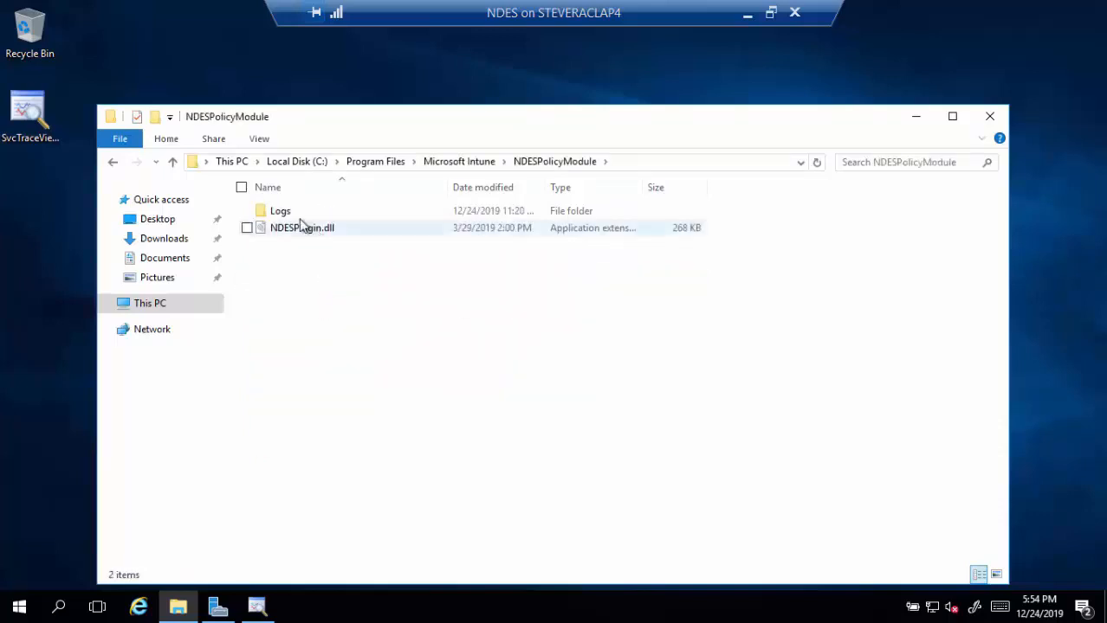
double_click(279, 211)
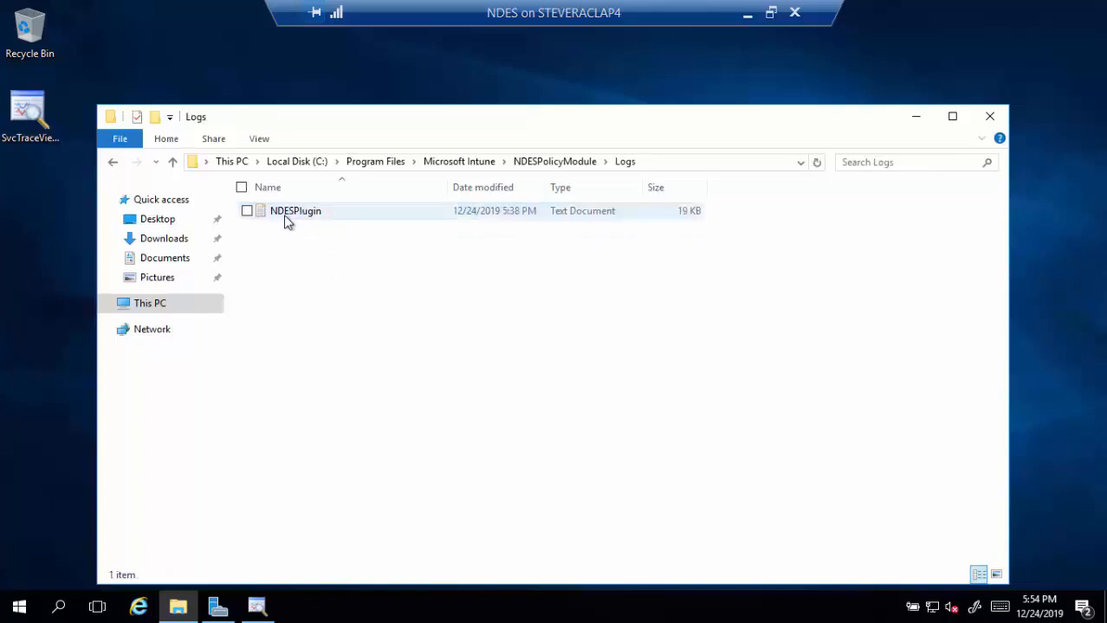
- Open the NDESPlugin log, scroll through it and turn off Word Wrap
double_click(283, 215)
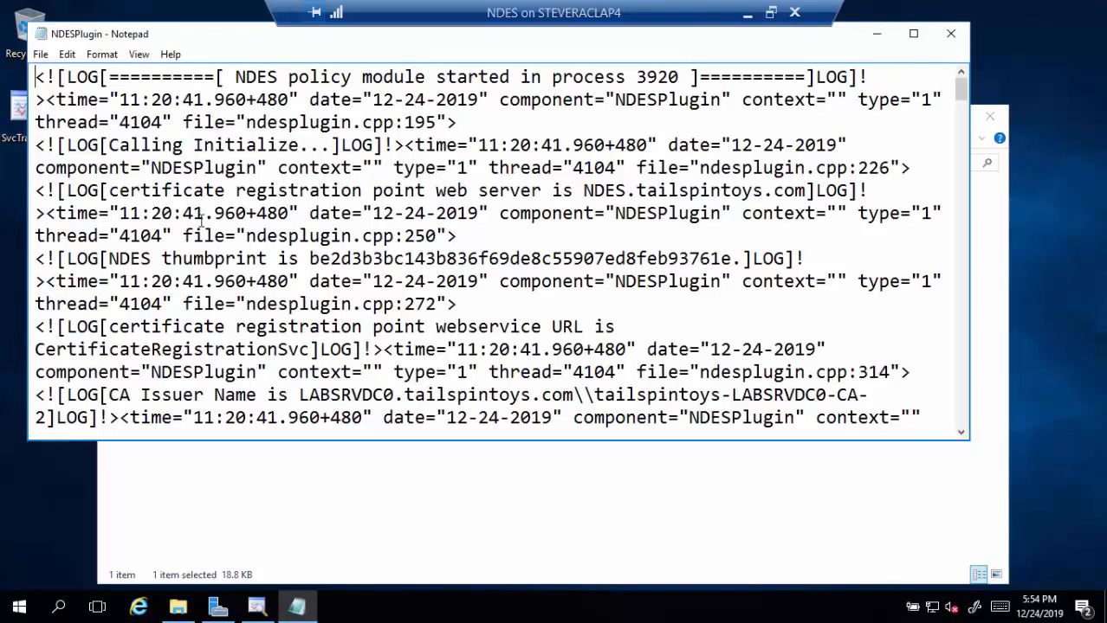
scroll(200, 229, "down", 2)
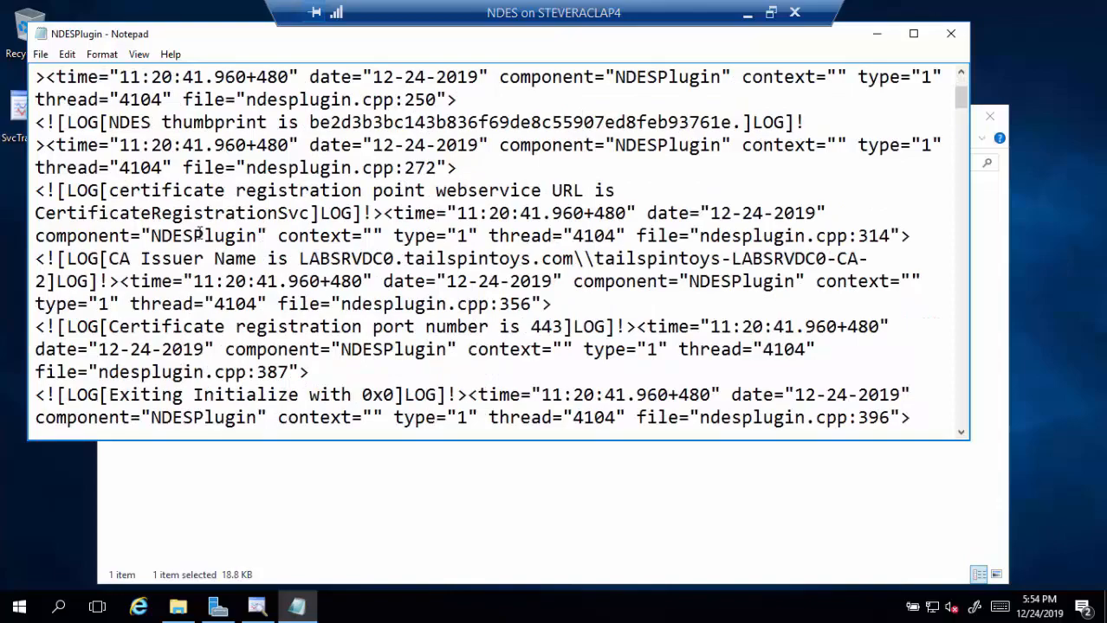
scroll(200, 235, "down", 3)
scroll(200, 235, "down", 8)
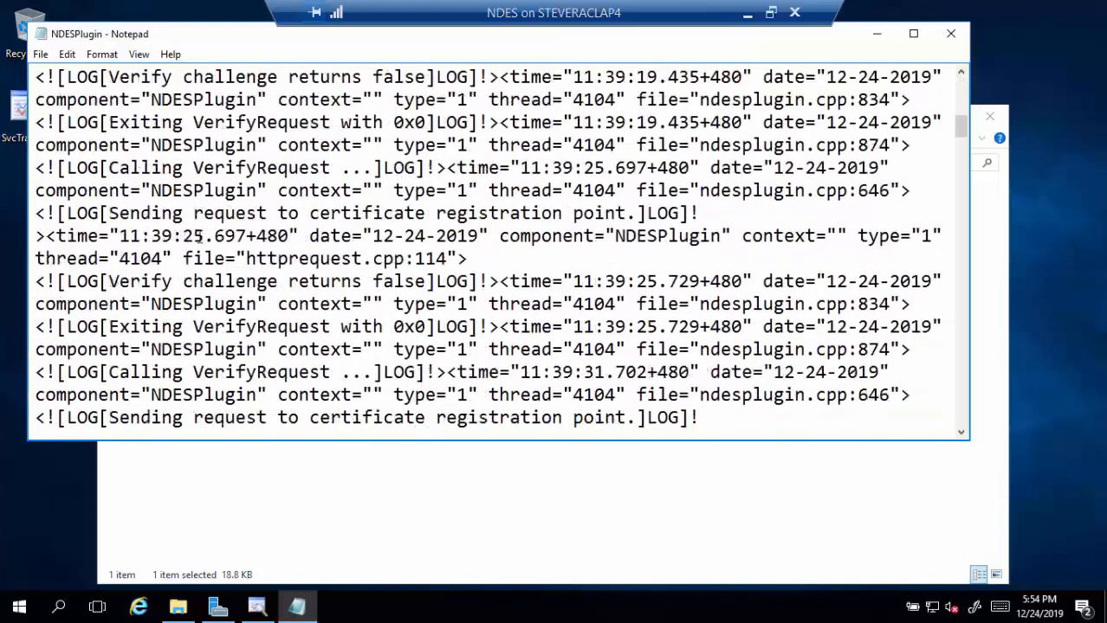
scroll(200, 238, "down", 1)
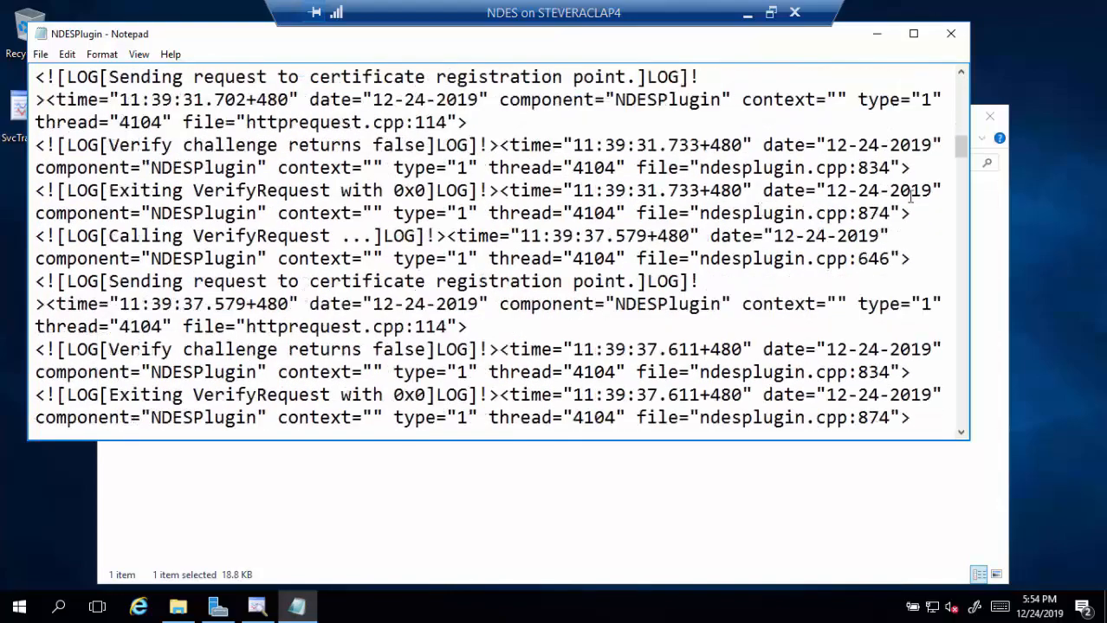
left_click_drag(960, 148, 960, 414)
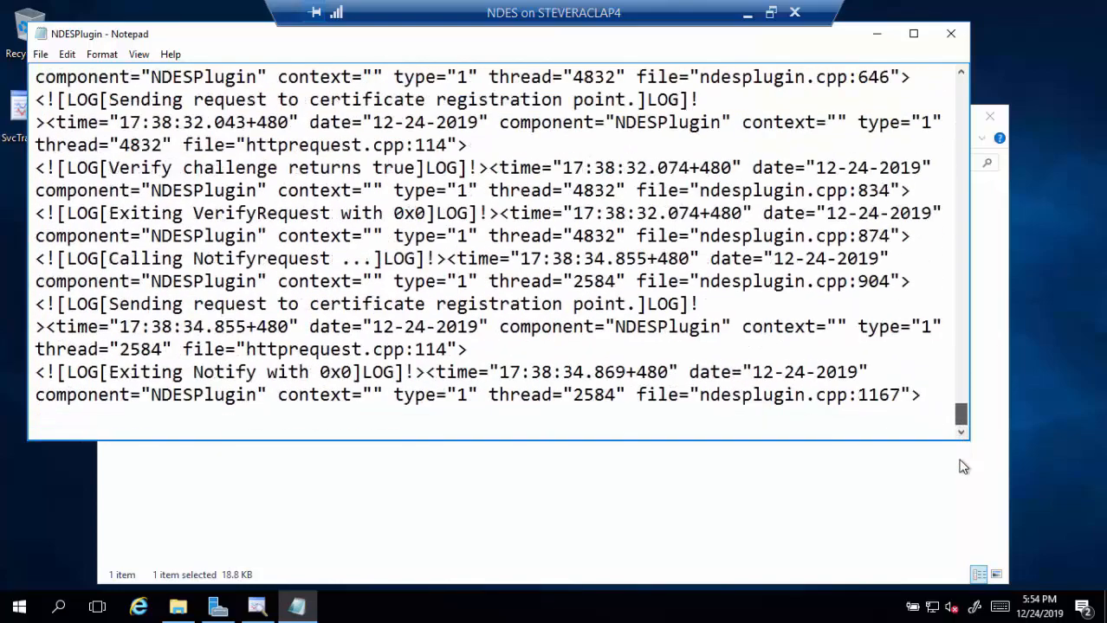
left_click(102, 54)
left_click(54, 73)
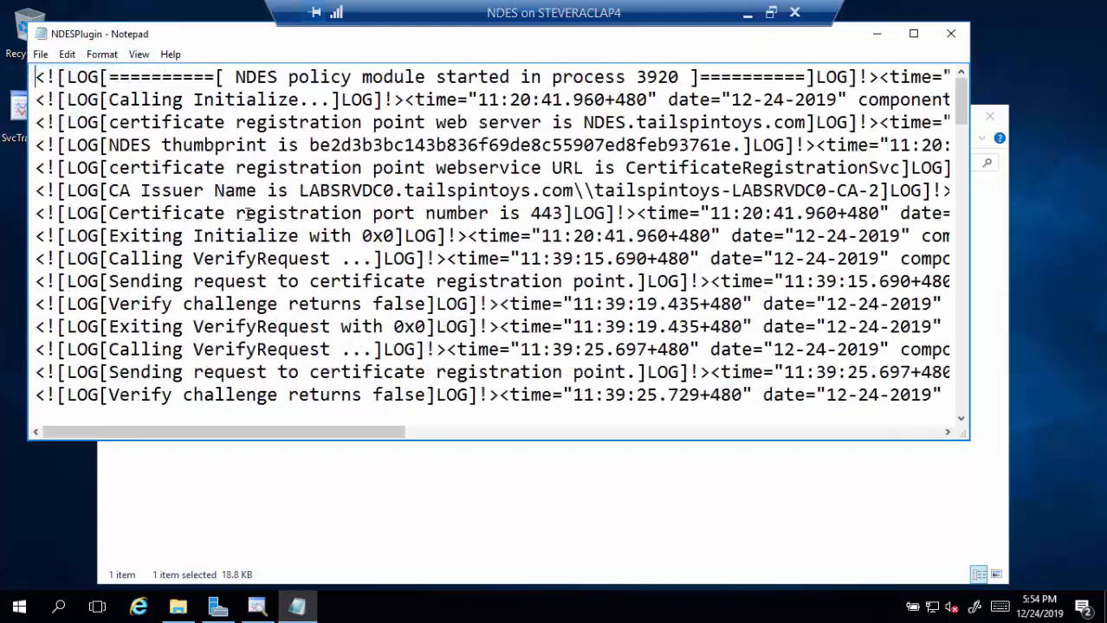
- Scroll to the latest entries, highlighting the Verify challenge result lines along the way
scroll(357, 268, "down", 4)
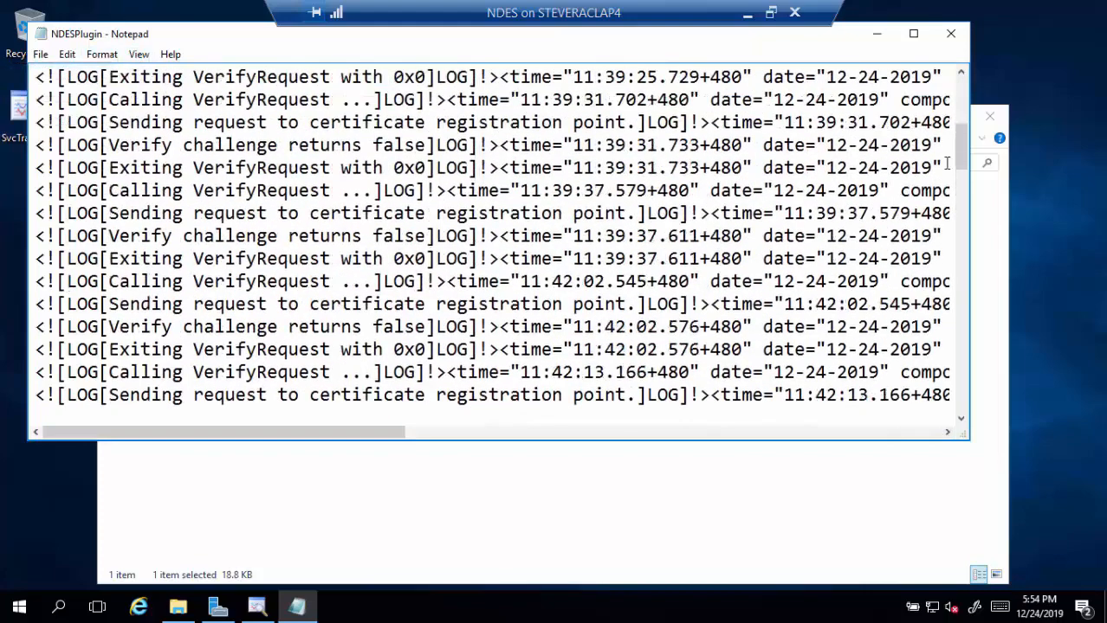
left_click_drag(964, 143, 943, 409)
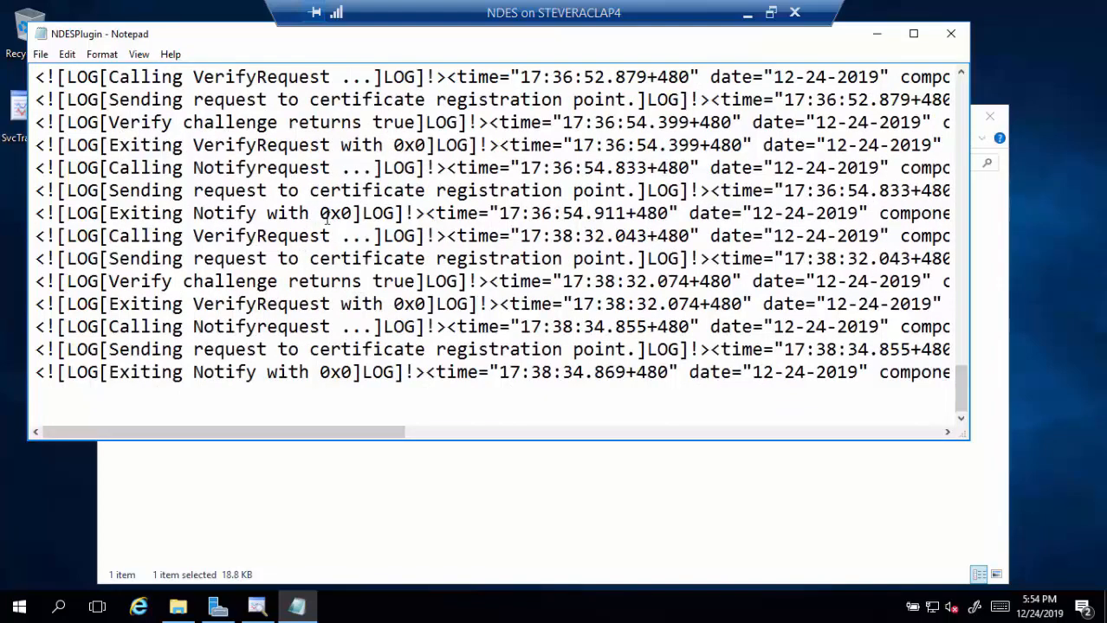
scroll(327, 217, "up", 5)
scroll(327, 218, "down", 2)
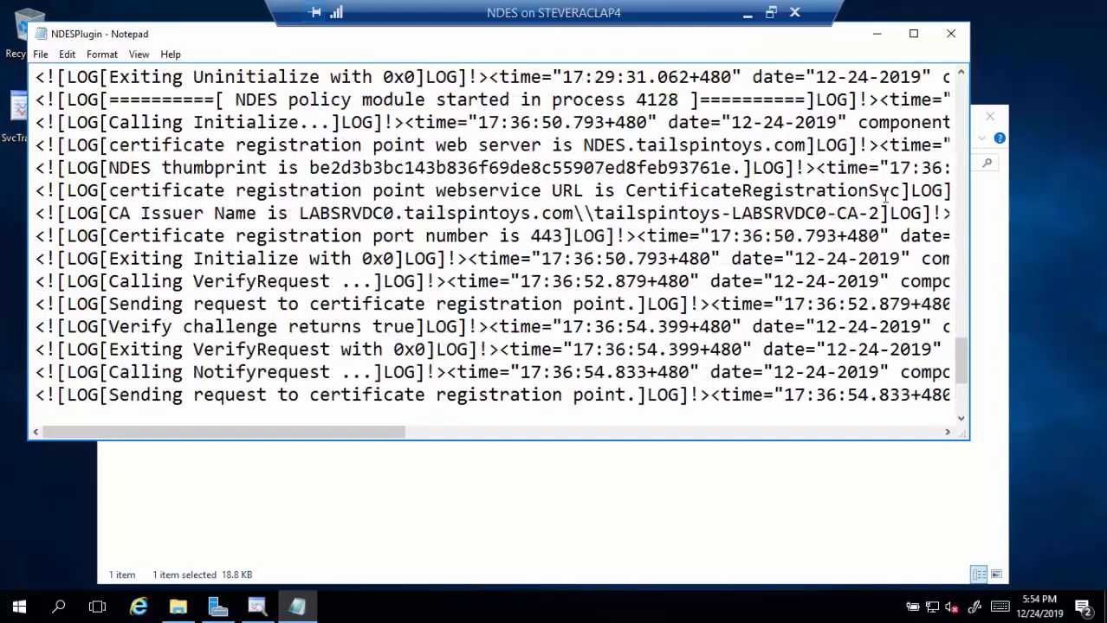
left_click_drag(964, 375, 961, 98)
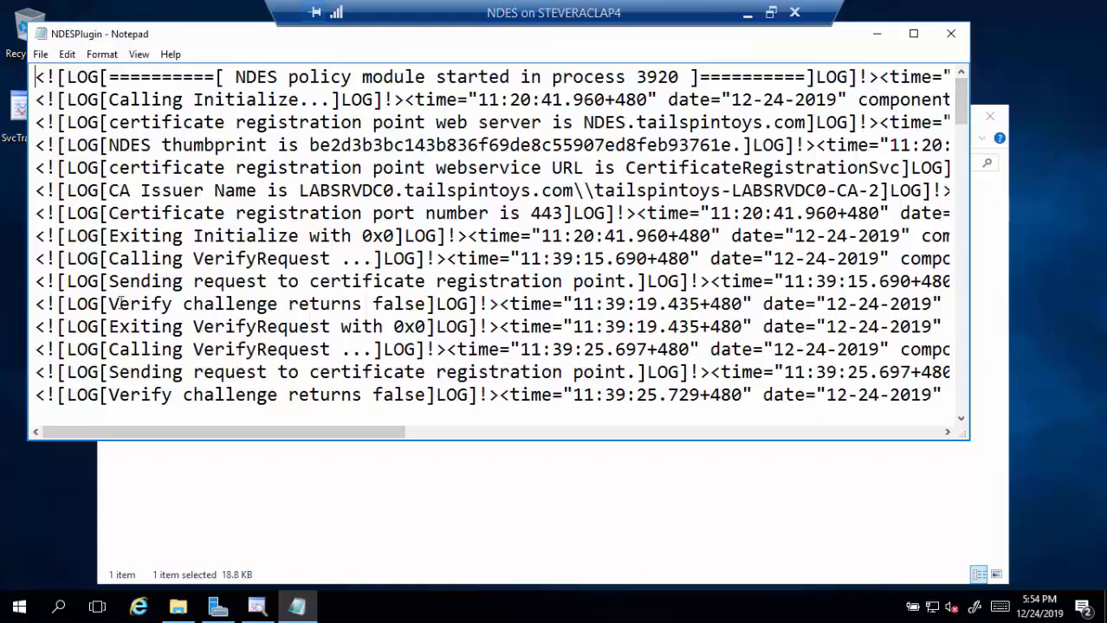
left_click_drag(111, 304, 435, 304)
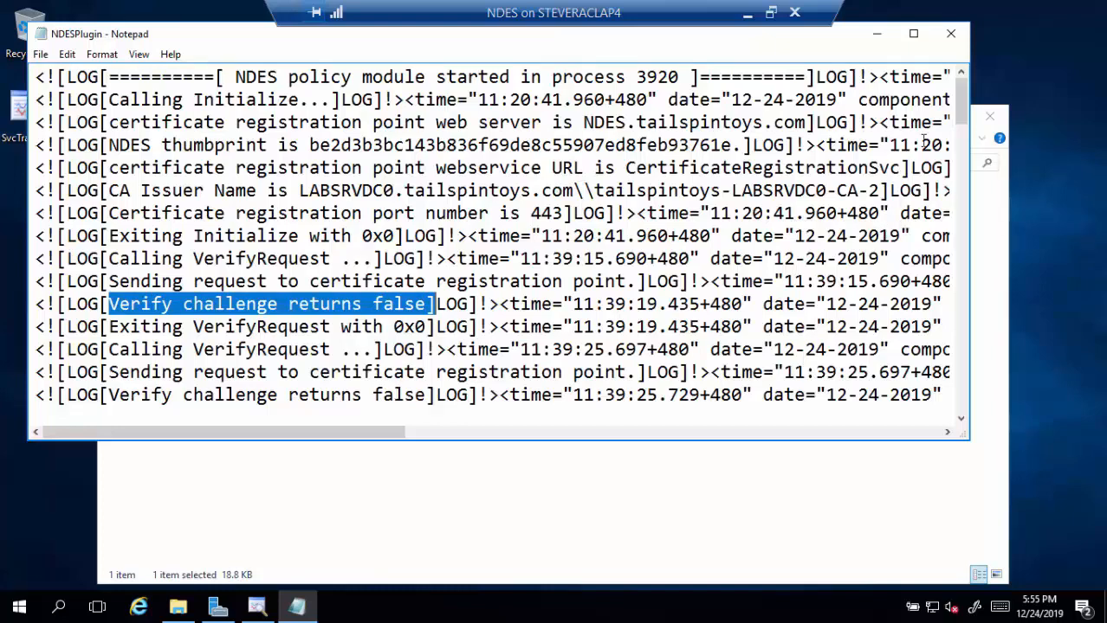
left_click_drag(961, 126, 960, 429)
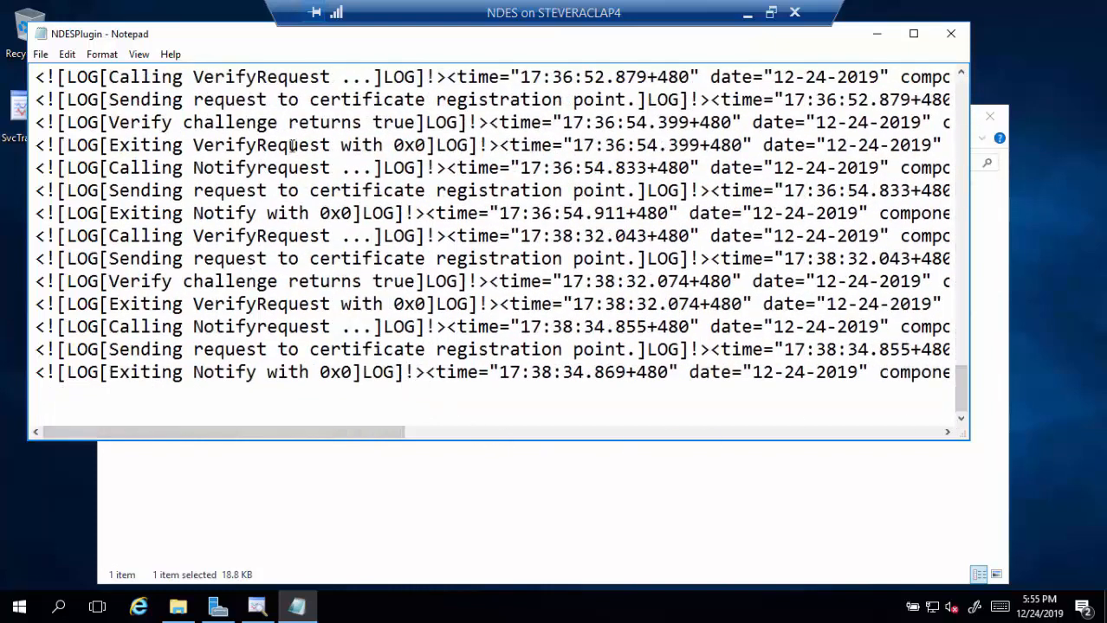
left_click_drag(419, 123, 162, 122)
scroll(325, 212, "up", 3)
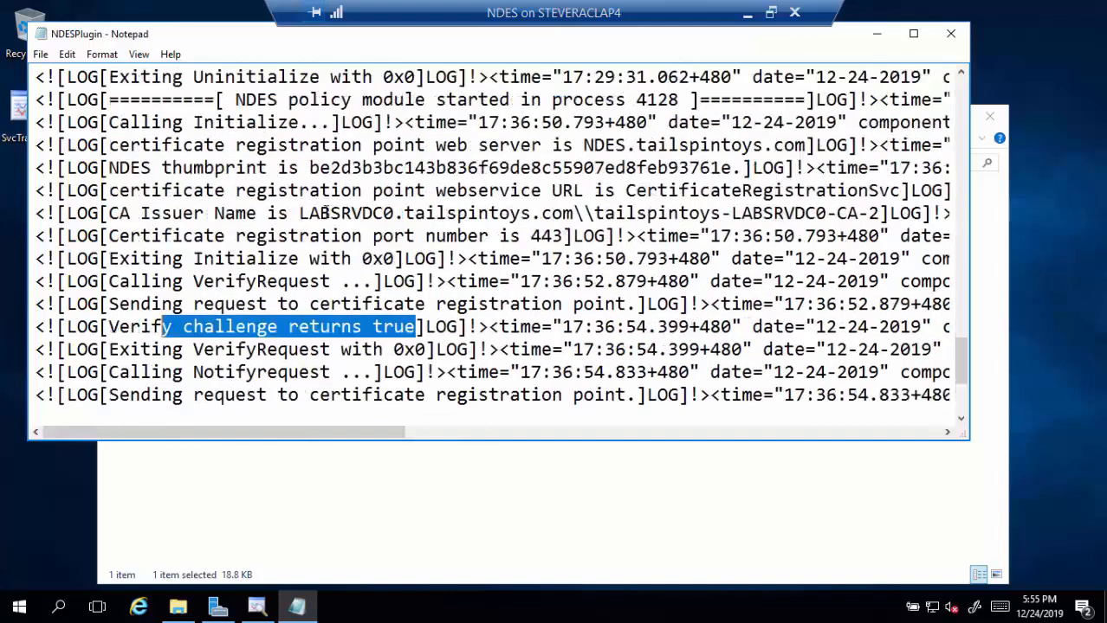
scroll(326, 212, "up", 1)
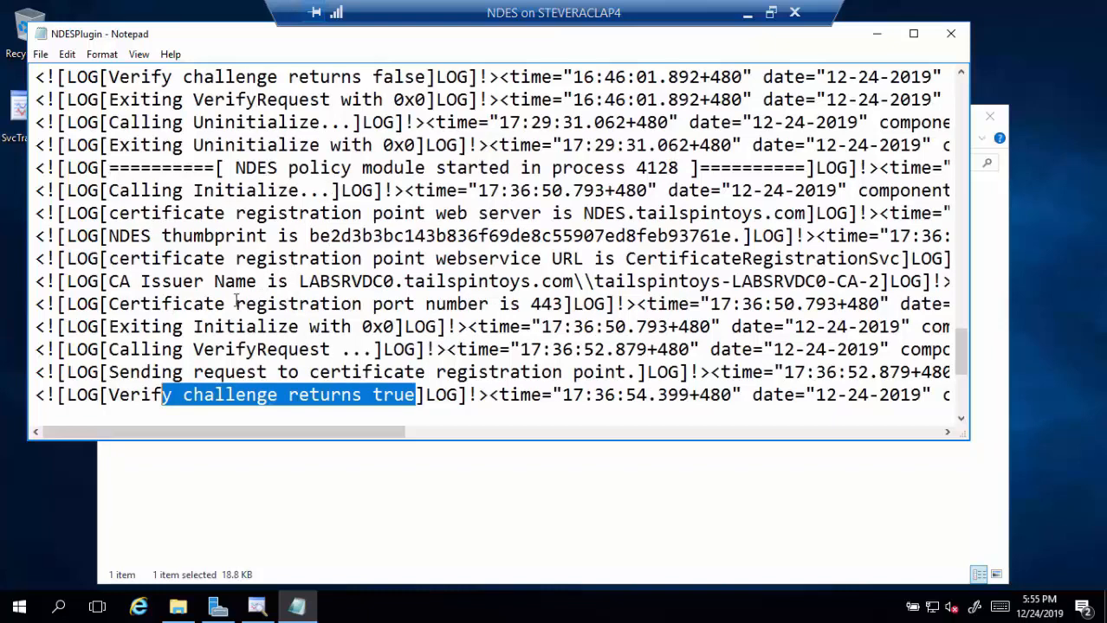
scroll(357, 340, "down", 1)
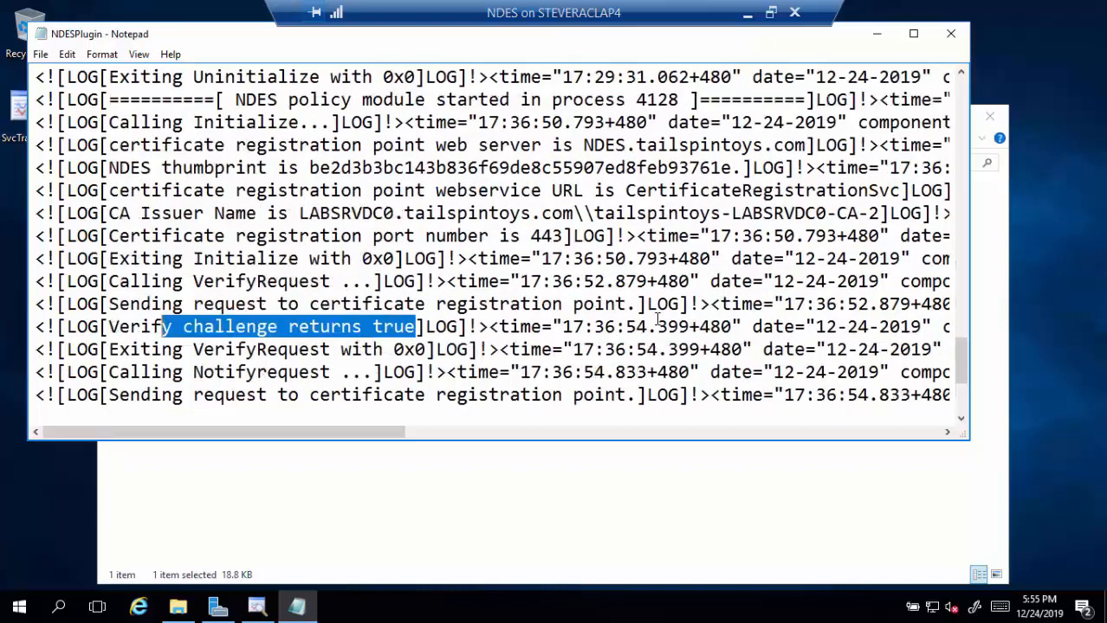
scroll(298, 308, "down", 1)
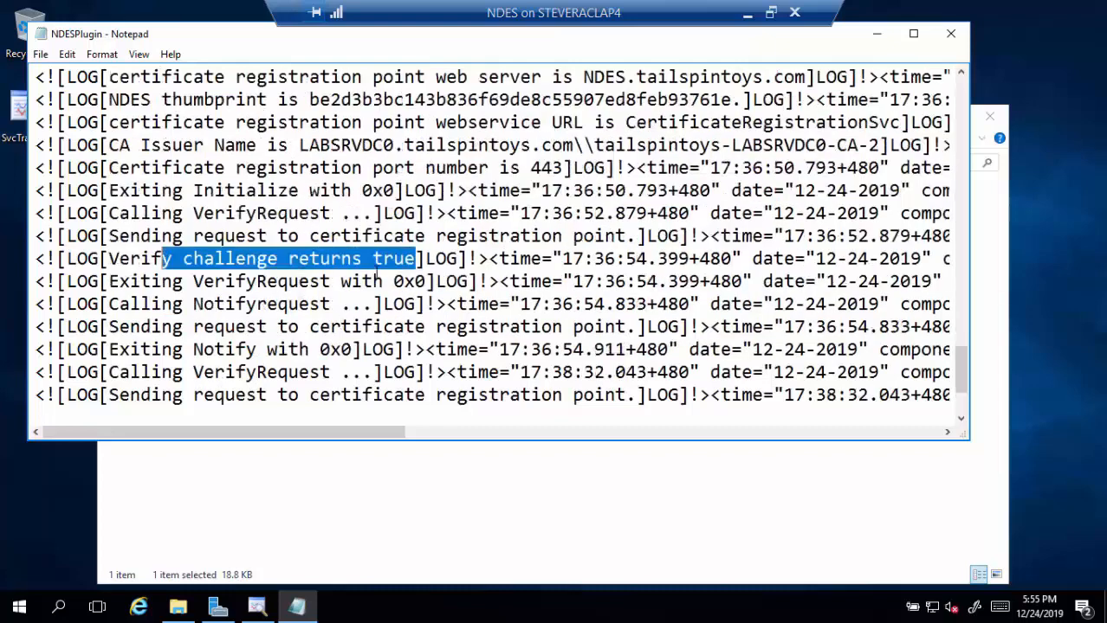
scroll(336, 268, "down", 1)
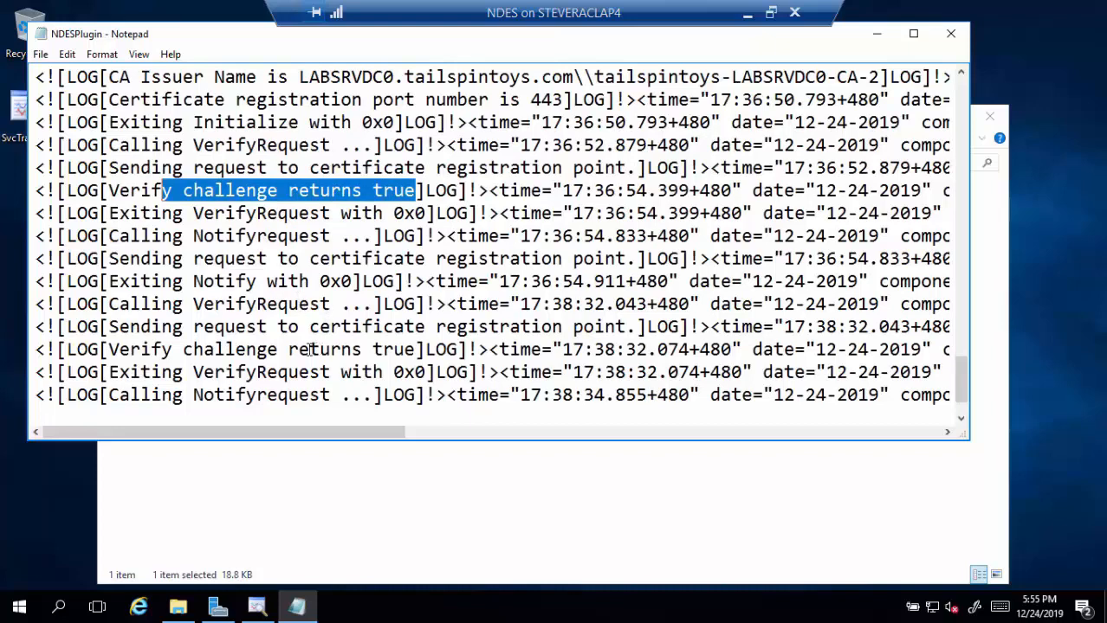
scroll(310, 349, "down", 1)
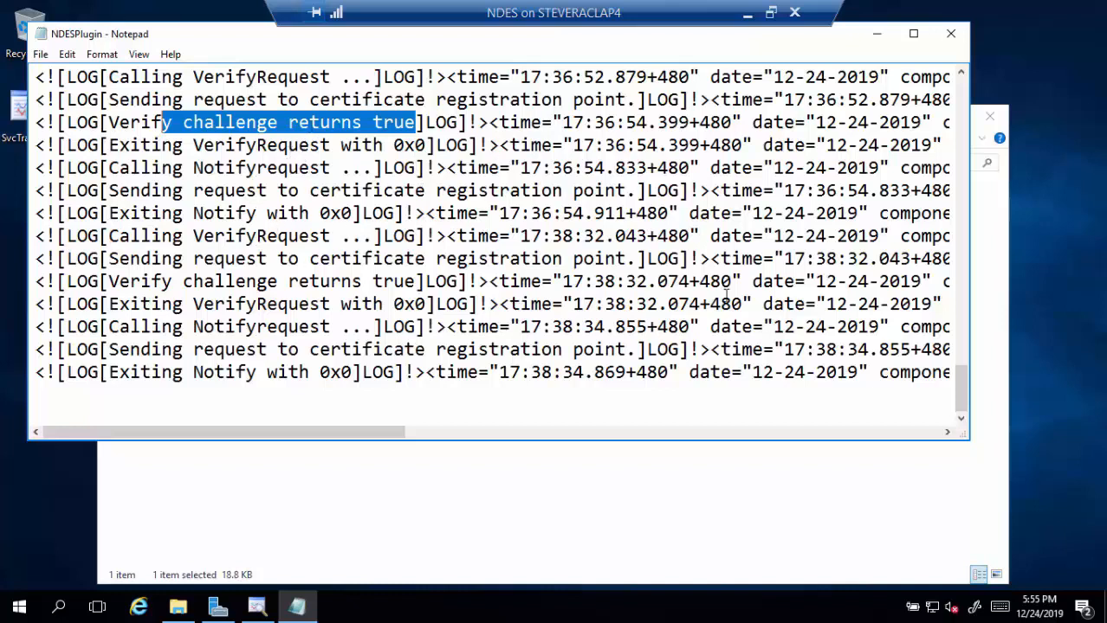
- Close the plugin log and select the 5:36 PM CertificateRegistrationPoint .svclog in NDESConnectorSvc\Logs\Logs
left_click(954, 33)
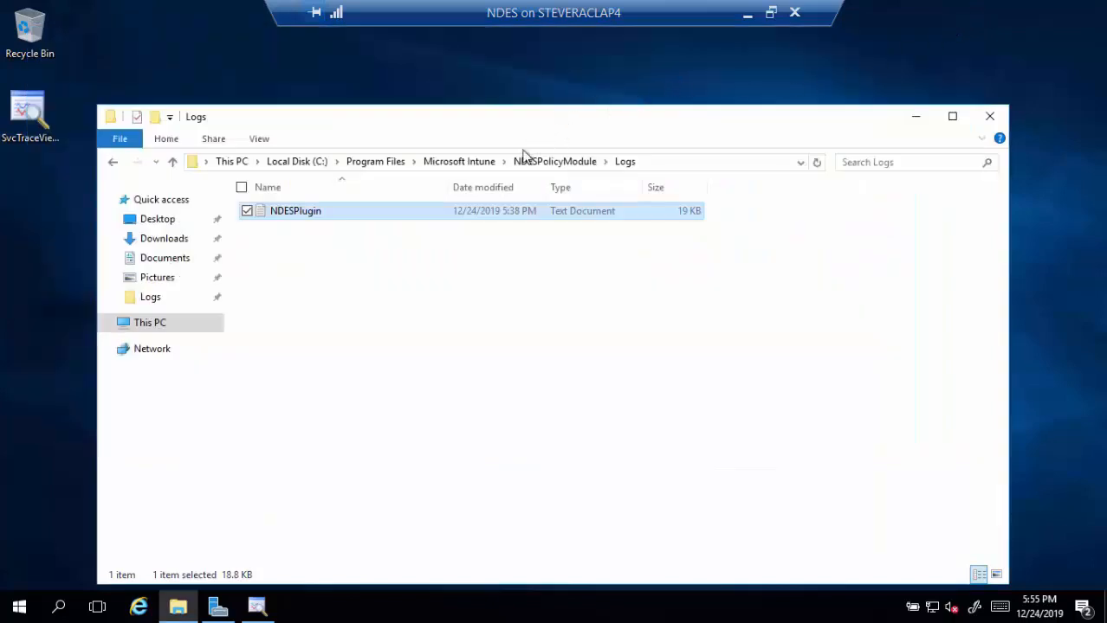
left_click(488, 164)
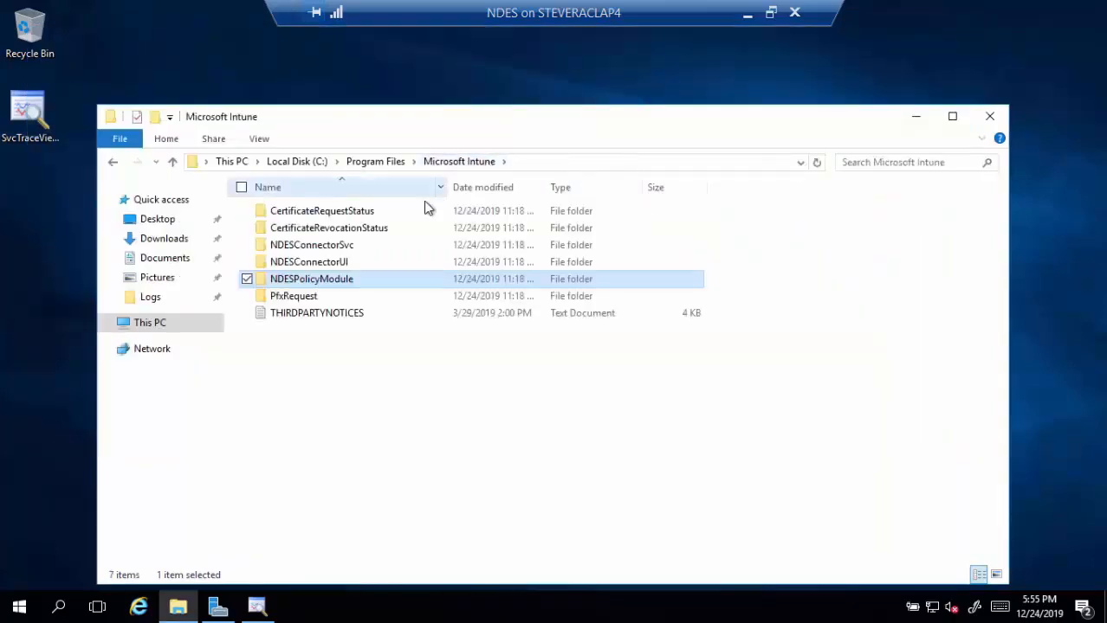
left_click(352, 246)
double_click(351, 242)
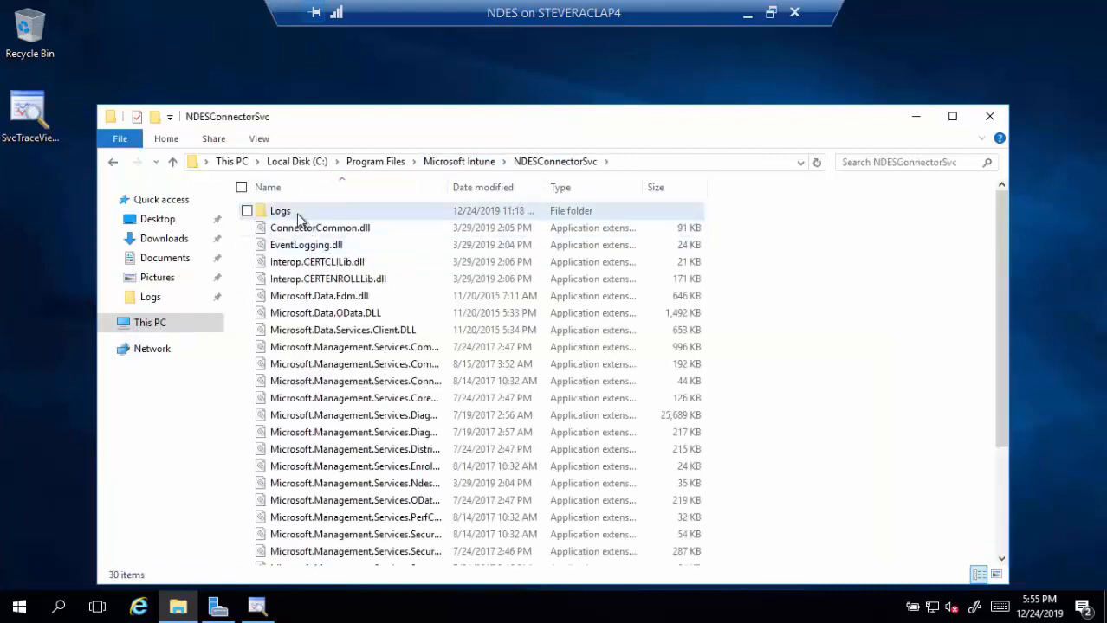
double_click(296, 214)
double_click(296, 214)
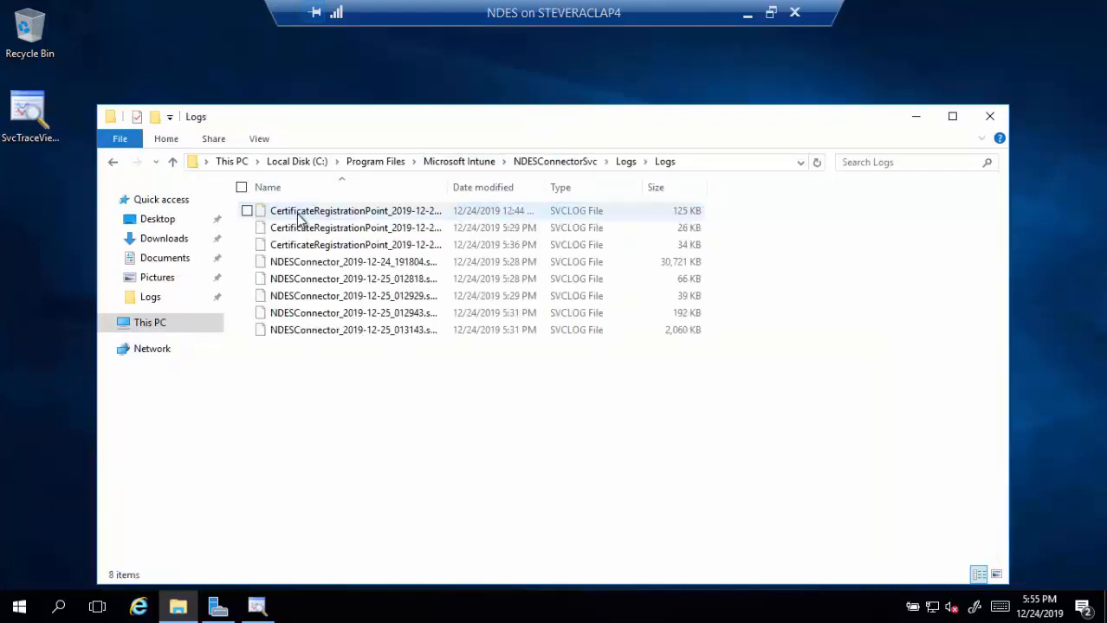
left_click(389, 250)
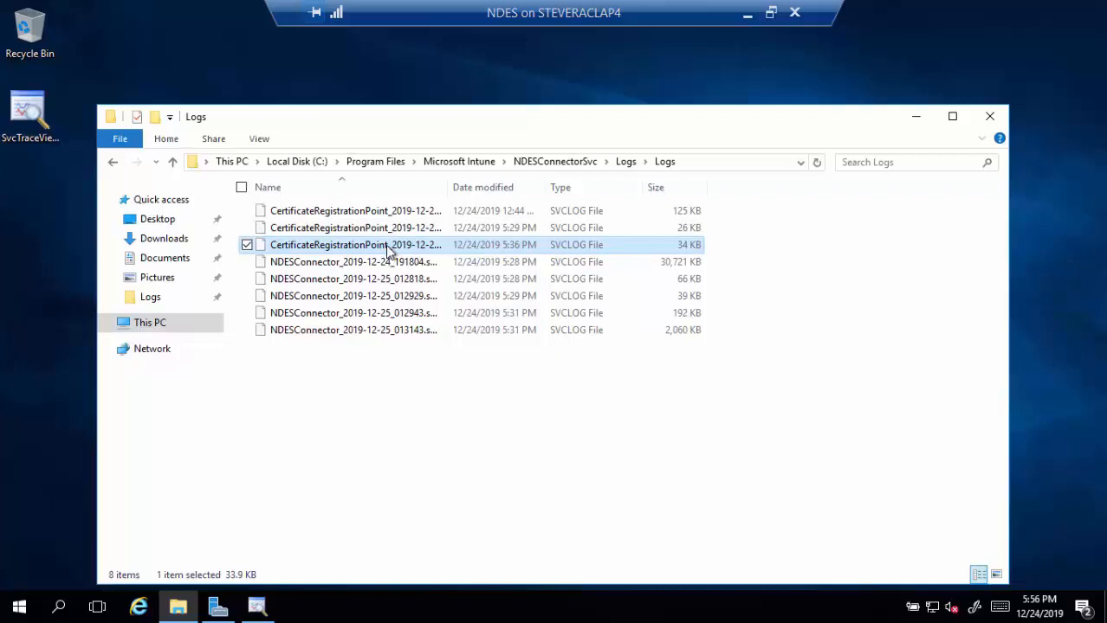
mouse_move(385, 245)
left_mouse_down()
mouse_move(212, 200)
mouse_move(31, 128)
mouse_move(31, 115)
left_mouse_up()
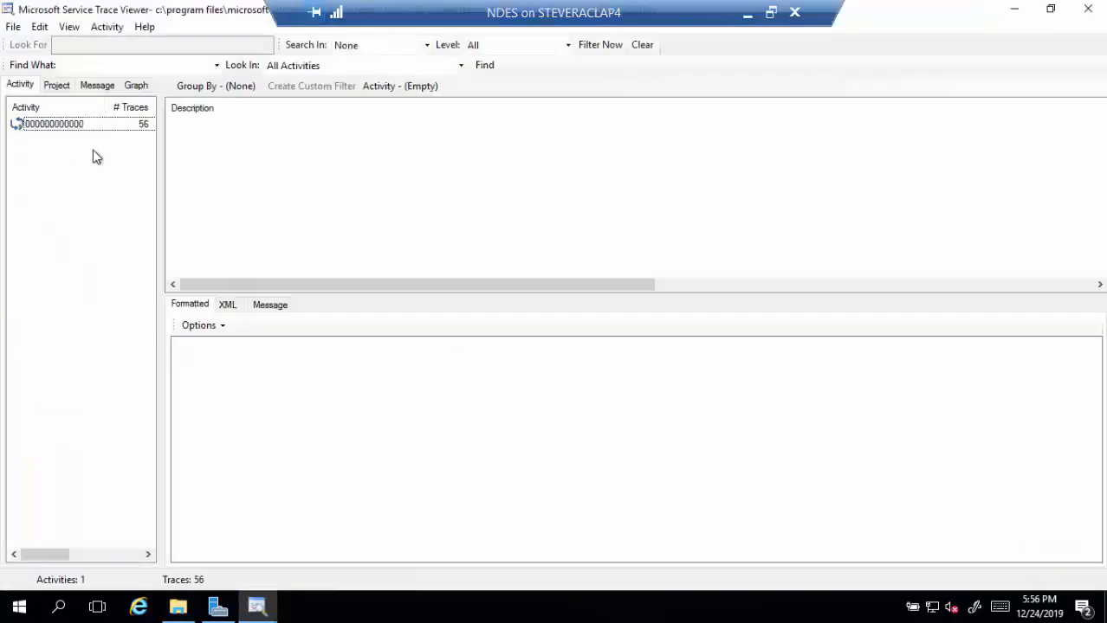
left_click(104, 126)
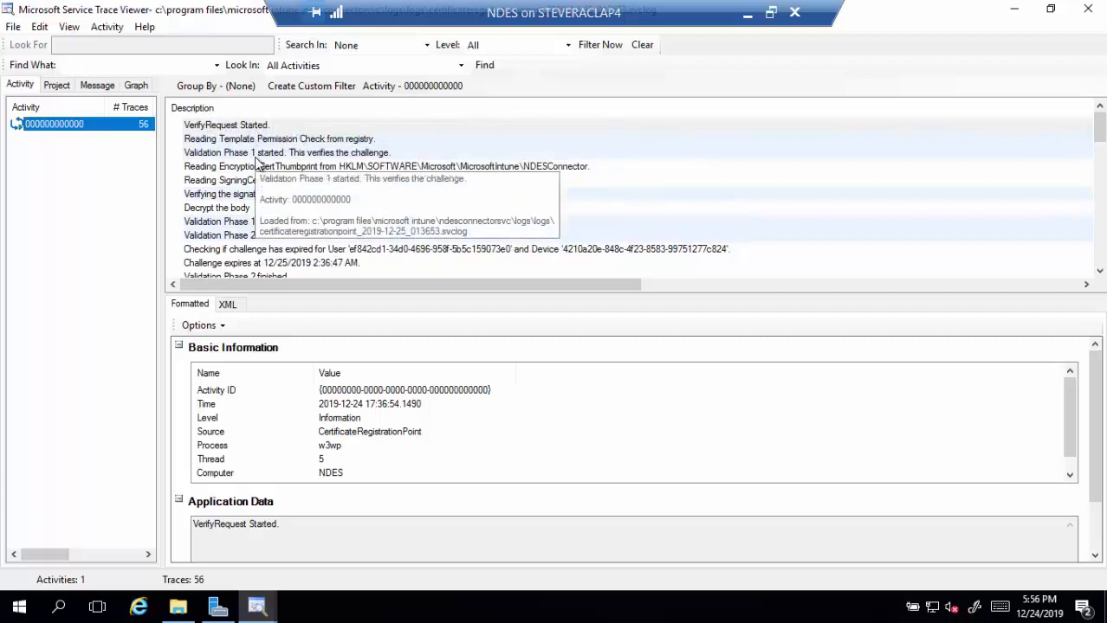
left_click(355, 157)
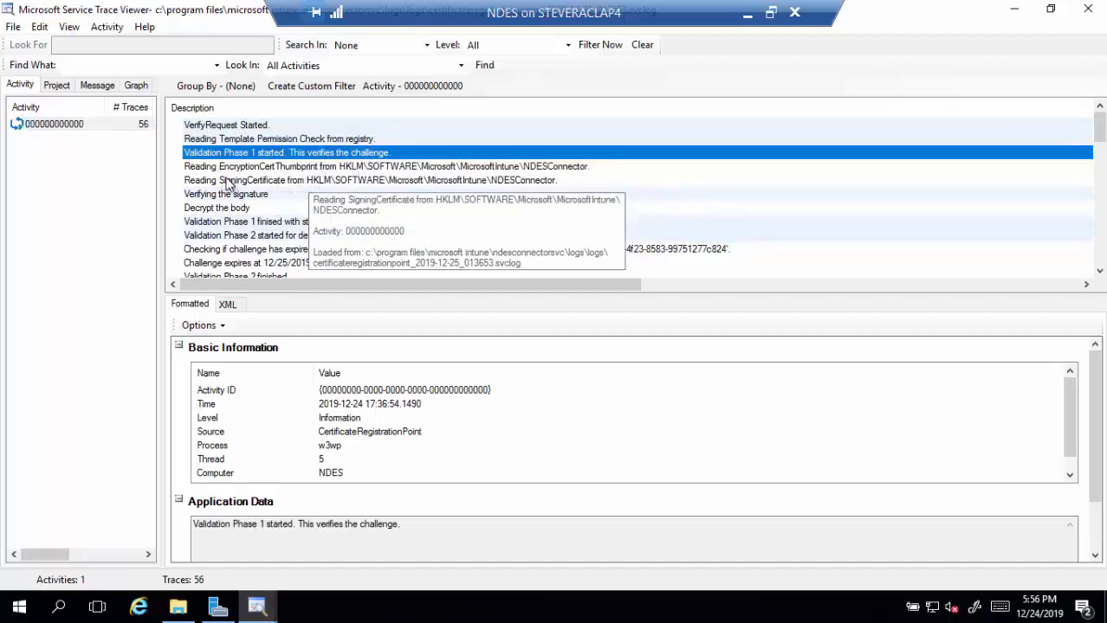
left_click(270, 166)
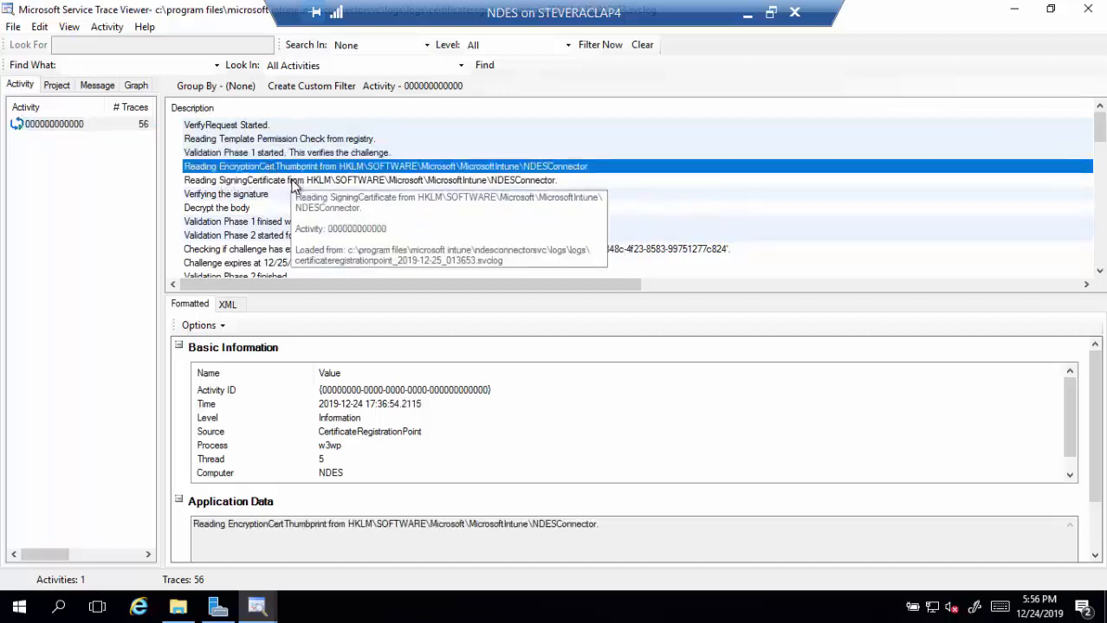
left_click(294, 181)
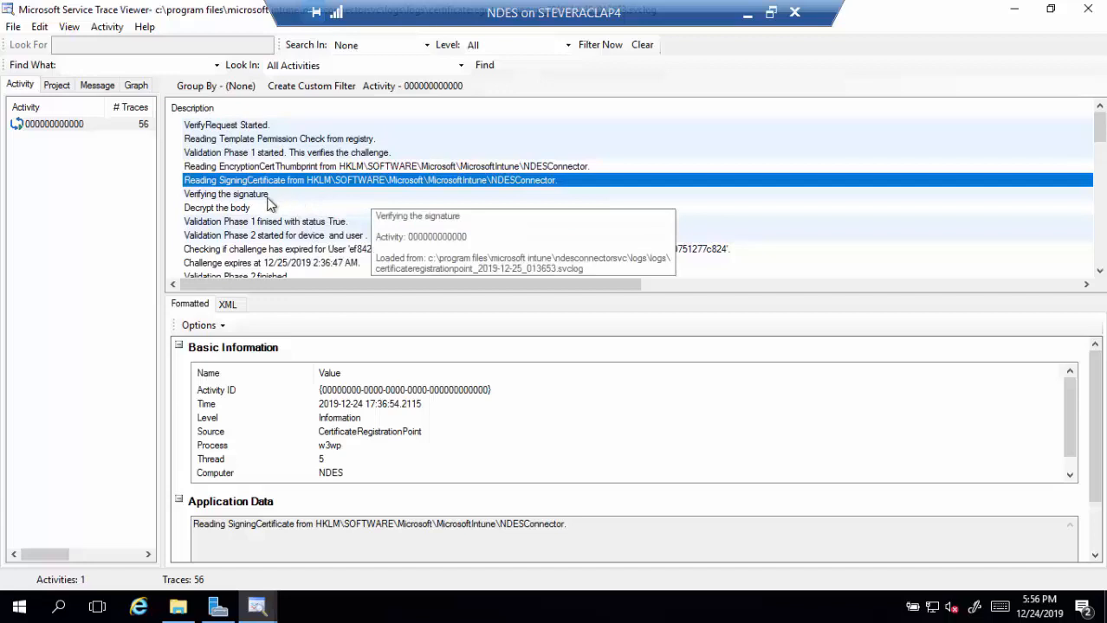
key("Down")
key("Down")
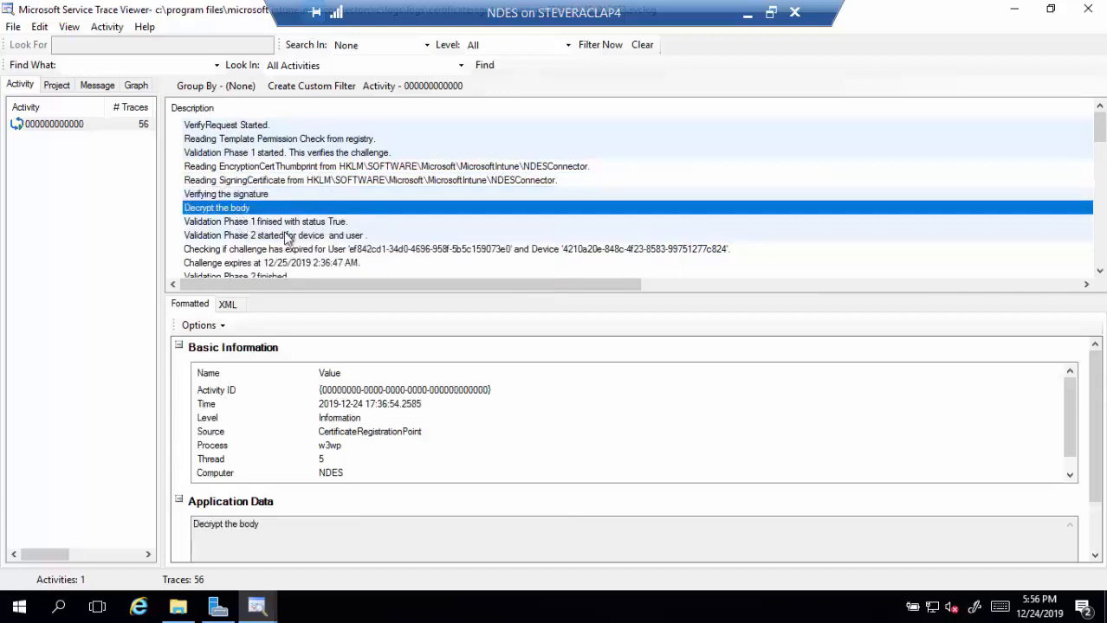
- Step through the Validation Phase 1 result, Phase 2 and Phase 3 traces to Notify Finished
left_click(243, 223)
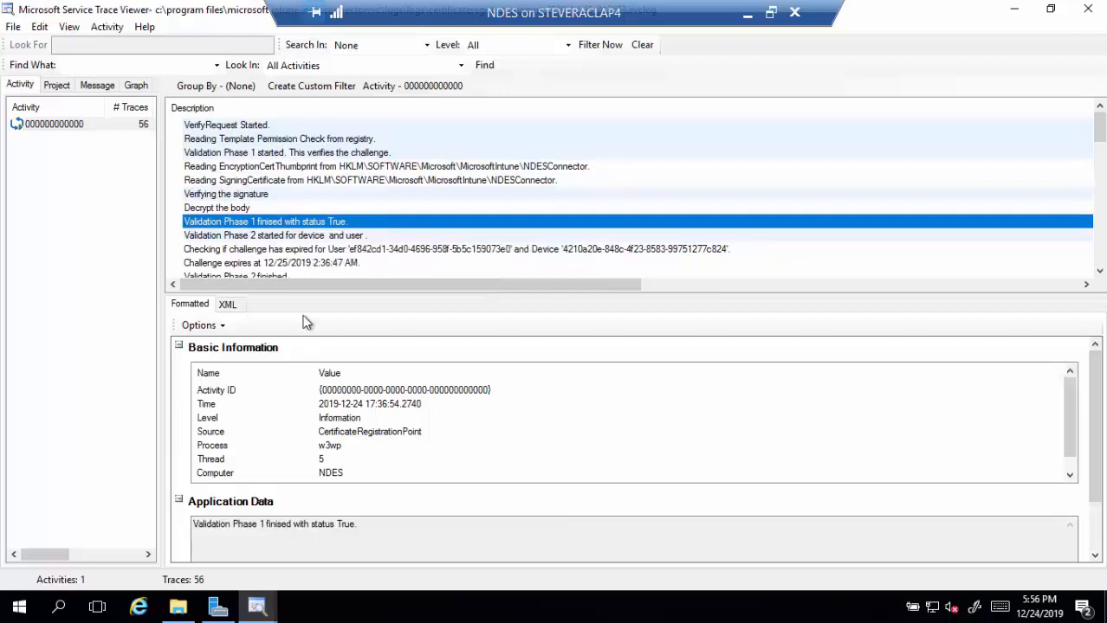
left_click(388, 236)
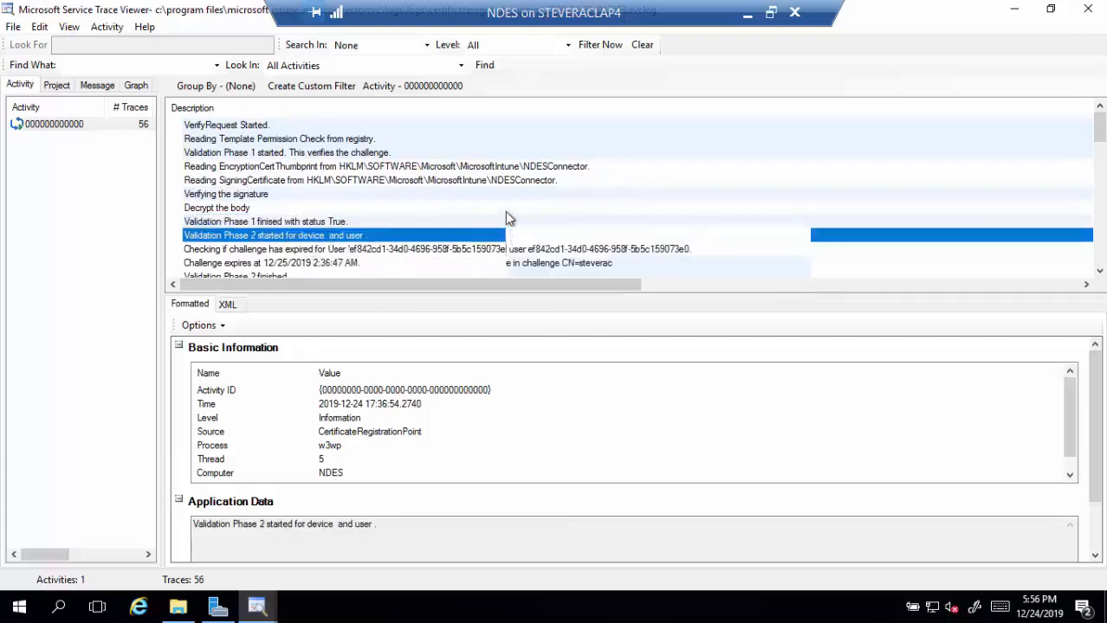
scroll(415, 206, "down", 1)
scroll(381, 199, "down", 1)
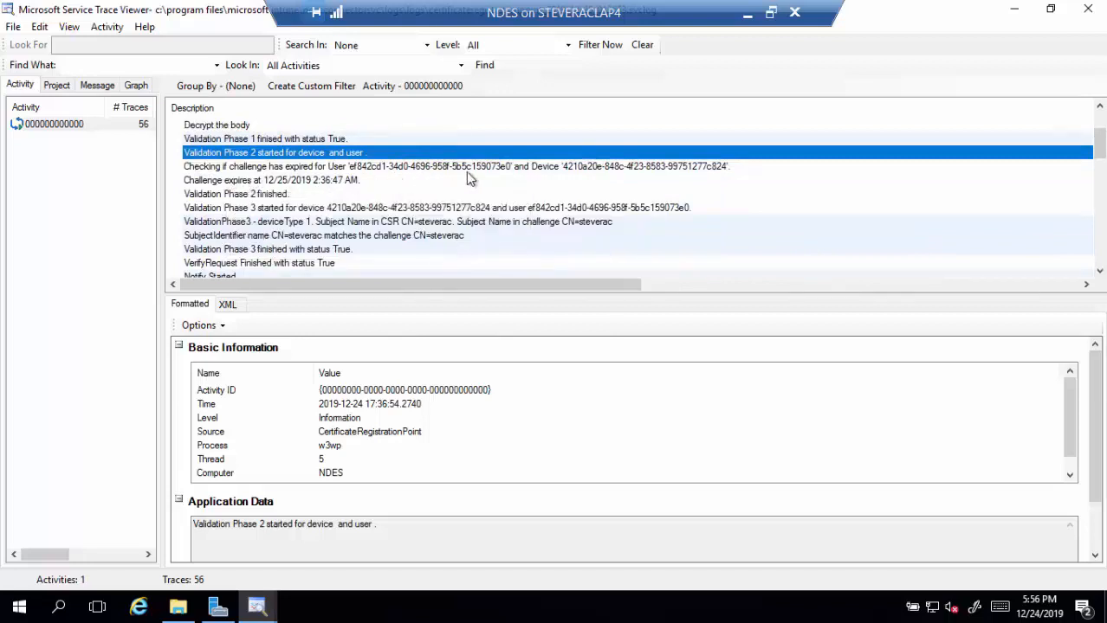
left_click(266, 196)
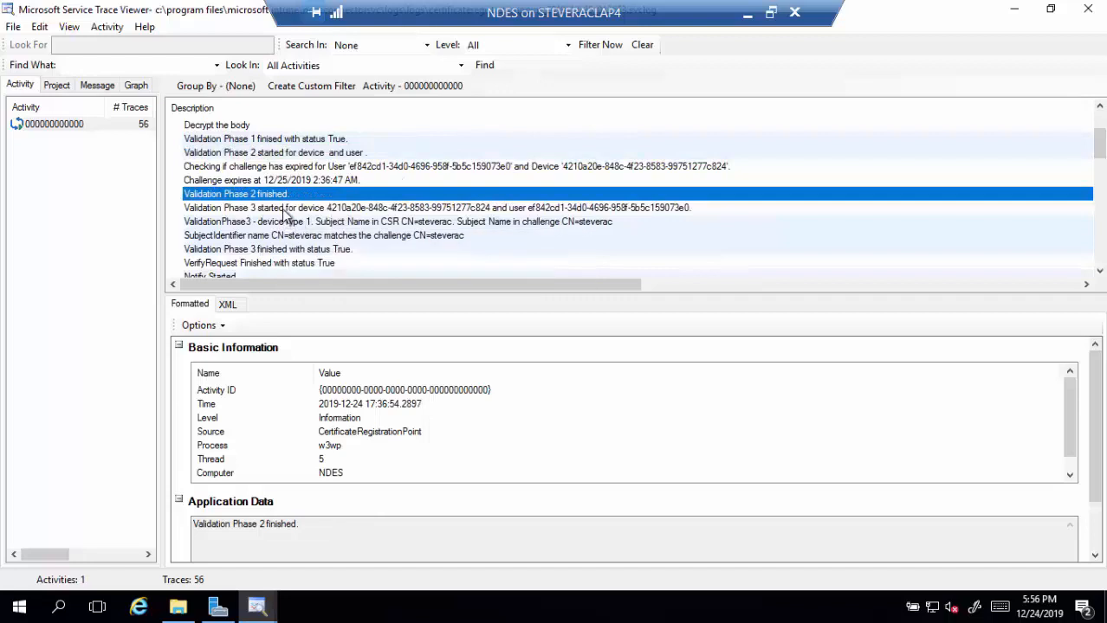
left_click(284, 210)
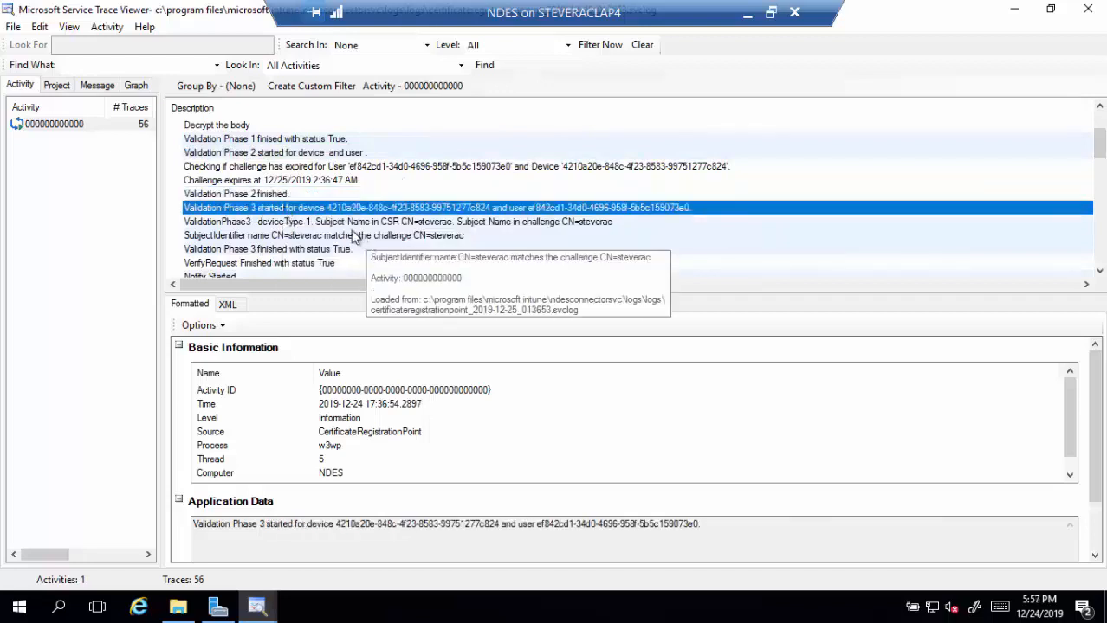
left_click(272, 223)
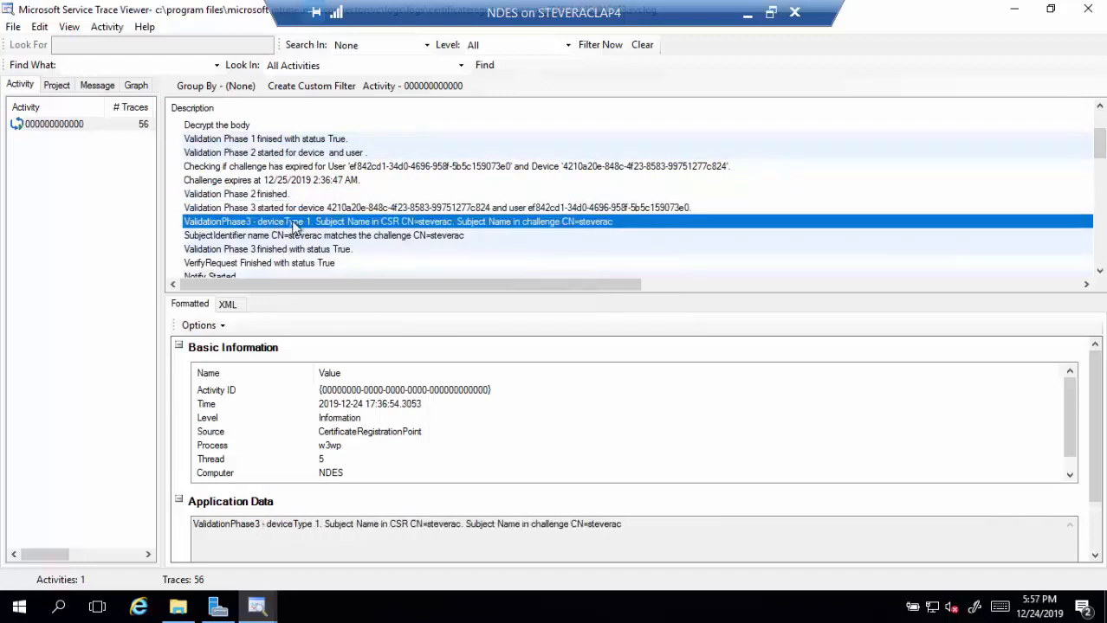
scroll(289, 226, "down", 2)
scroll(288, 229, "down", 5)
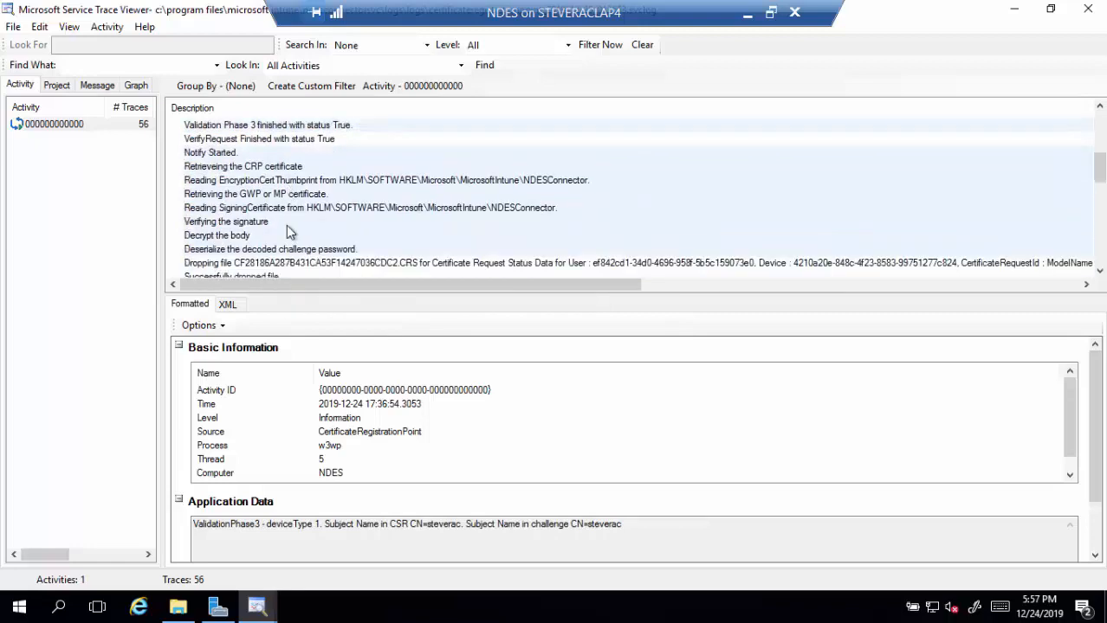
scroll(289, 232, "down", 8)
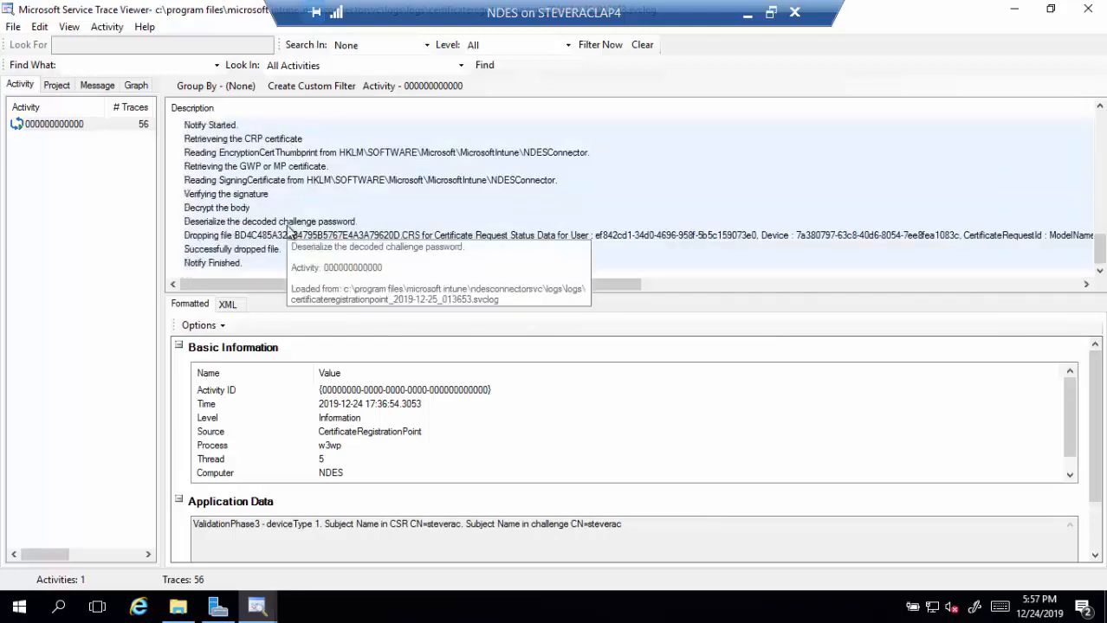
left_click(219, 242)
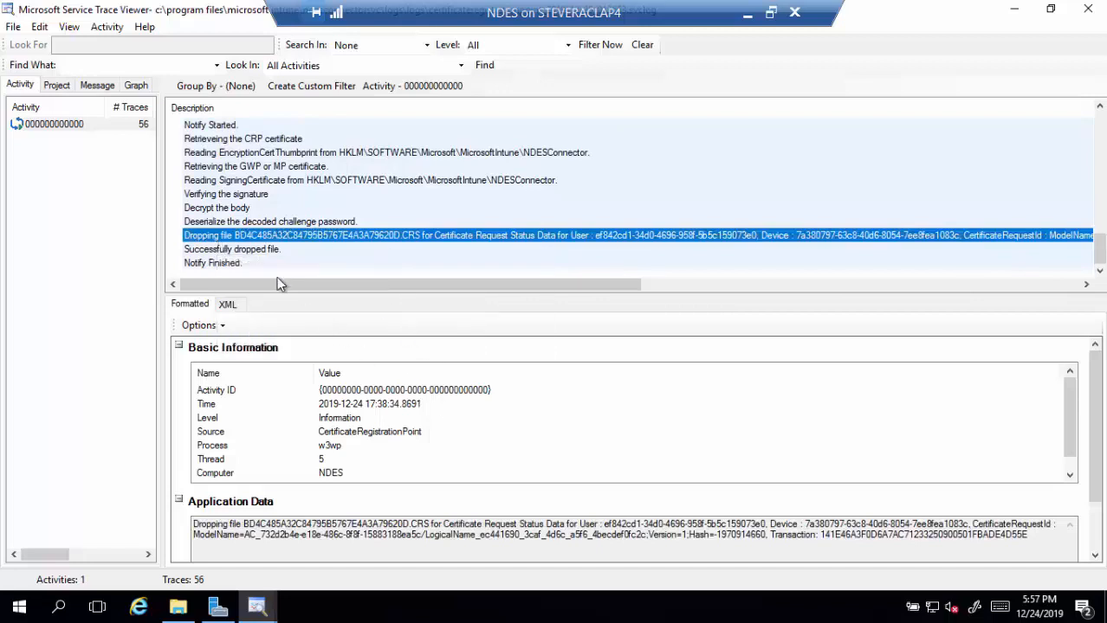
left_click(243, 265)
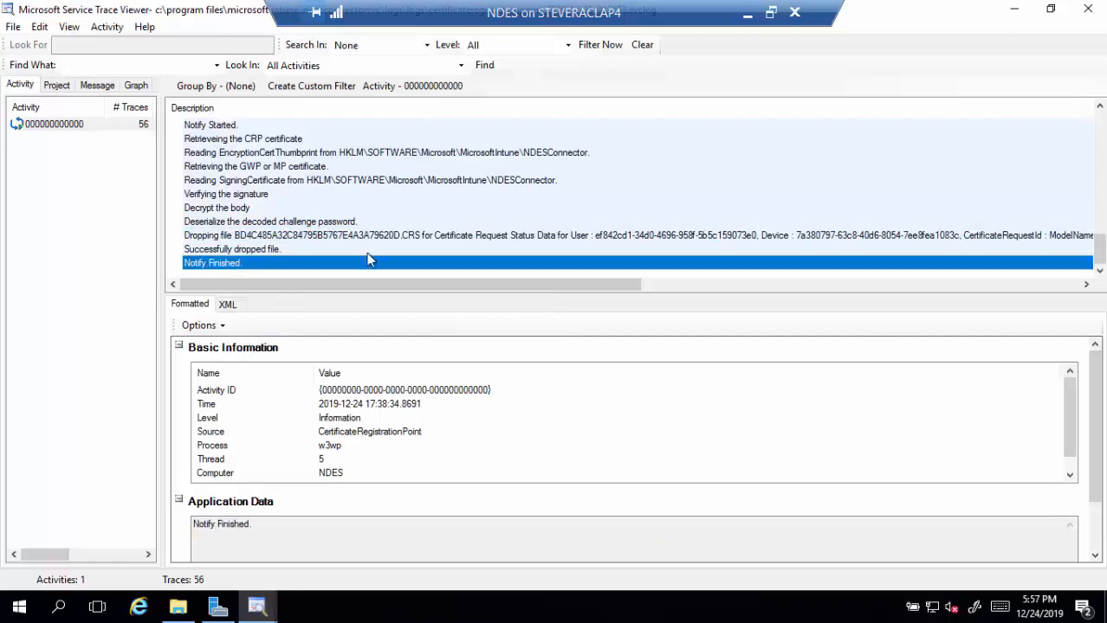
- Load the earliest CertificateRegistrationPoint log into the trace viewer and maximize it
double_click(916, 22)
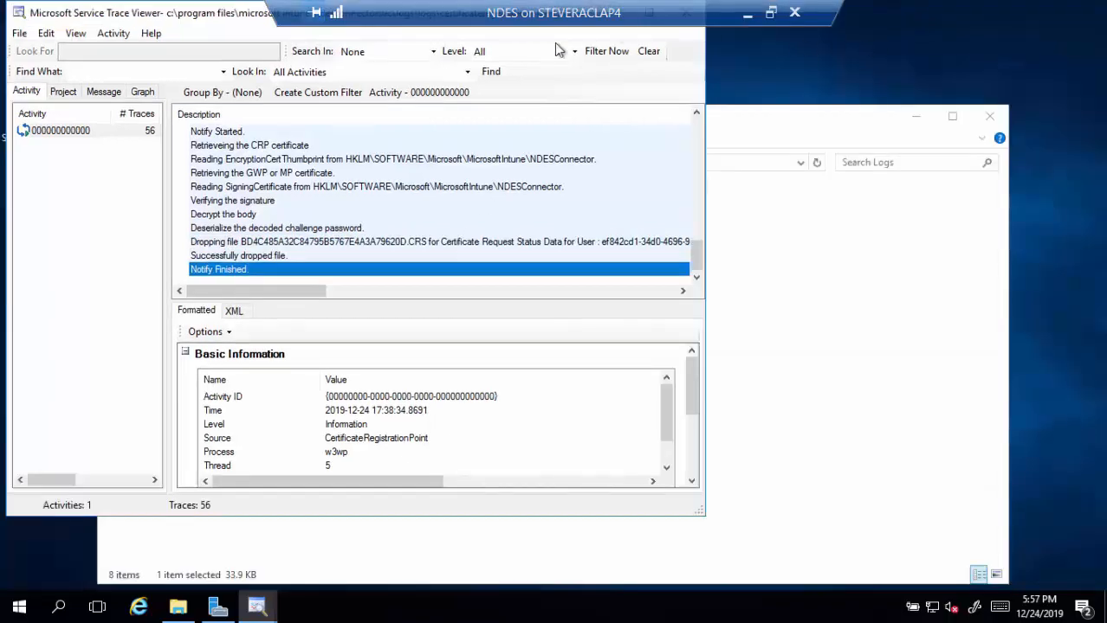
mouse_move(230, 16)
left_mouse_down()
mouse_move(537, 90)
mouse_move(858, 73)
left_mouse_up()
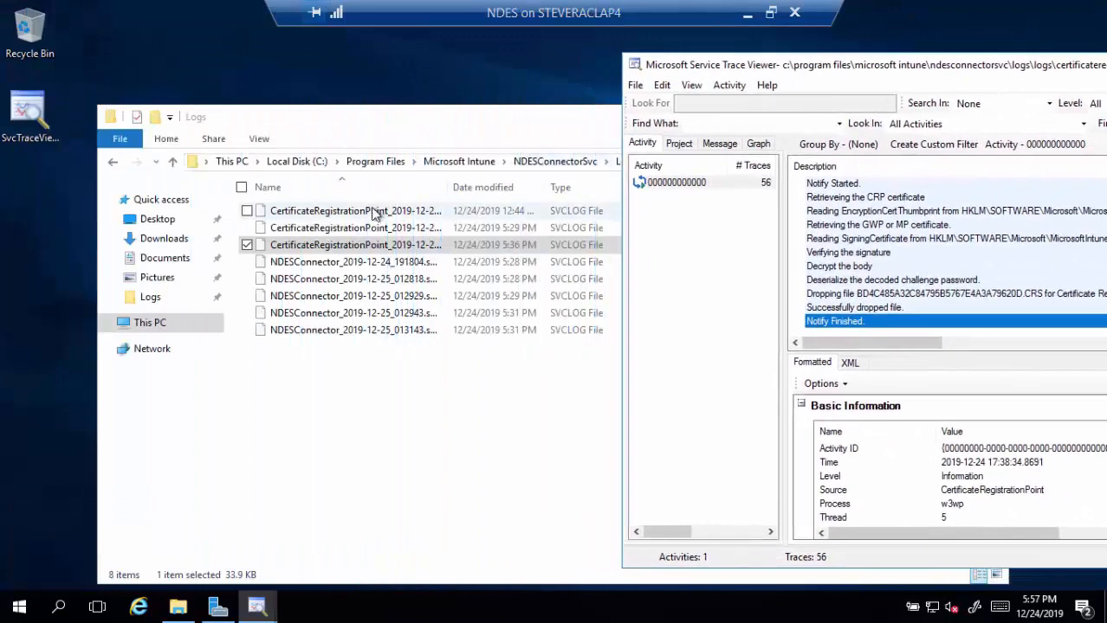
mouse_move(374, 215)
left_mouse_down()
mouse_move(851, 224)
mouse_move(736, 239)
left_mouse_up()
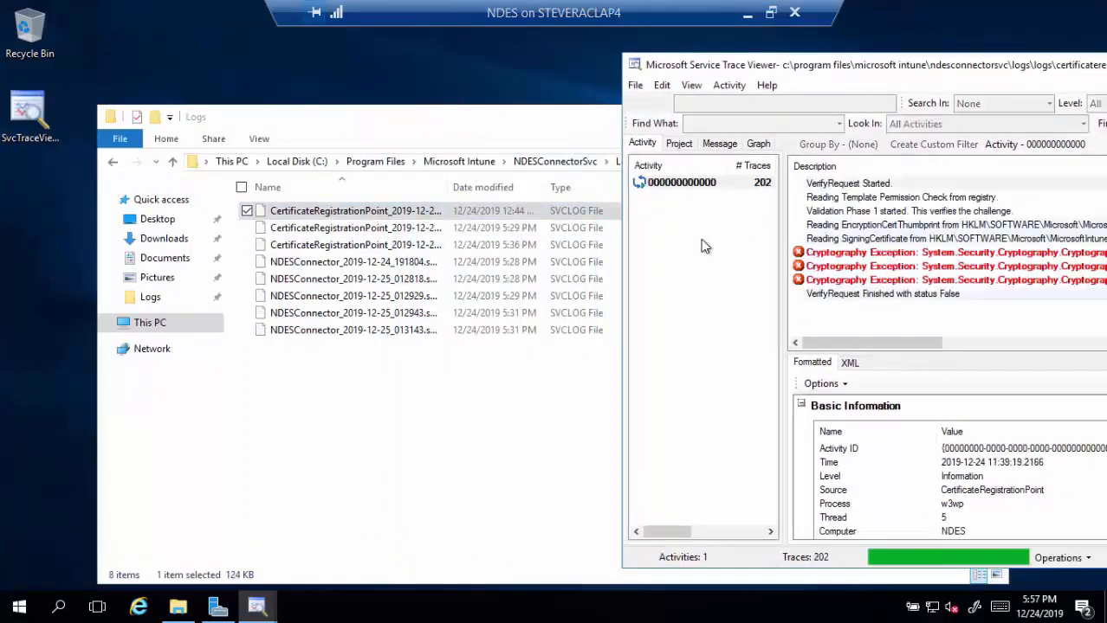
left_click_drag(859, 70, 320, 82)
double_click(320, 82)
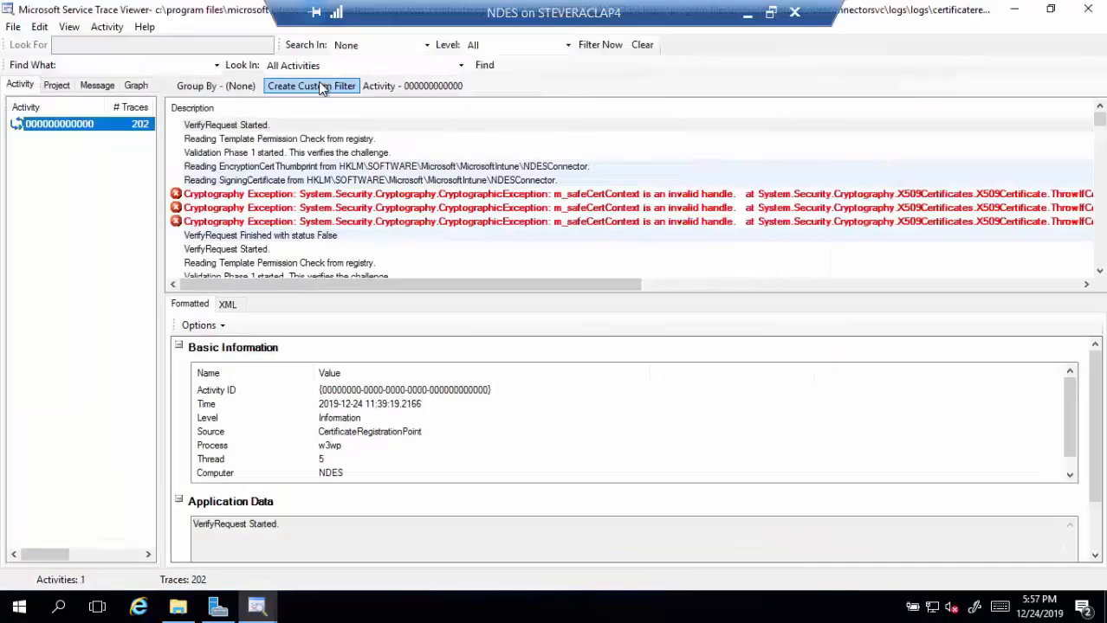
- Inspect the EncryptionCert Thumbprint and SigningCertificate failure traces, then open Windows search
left_click(228, 166)
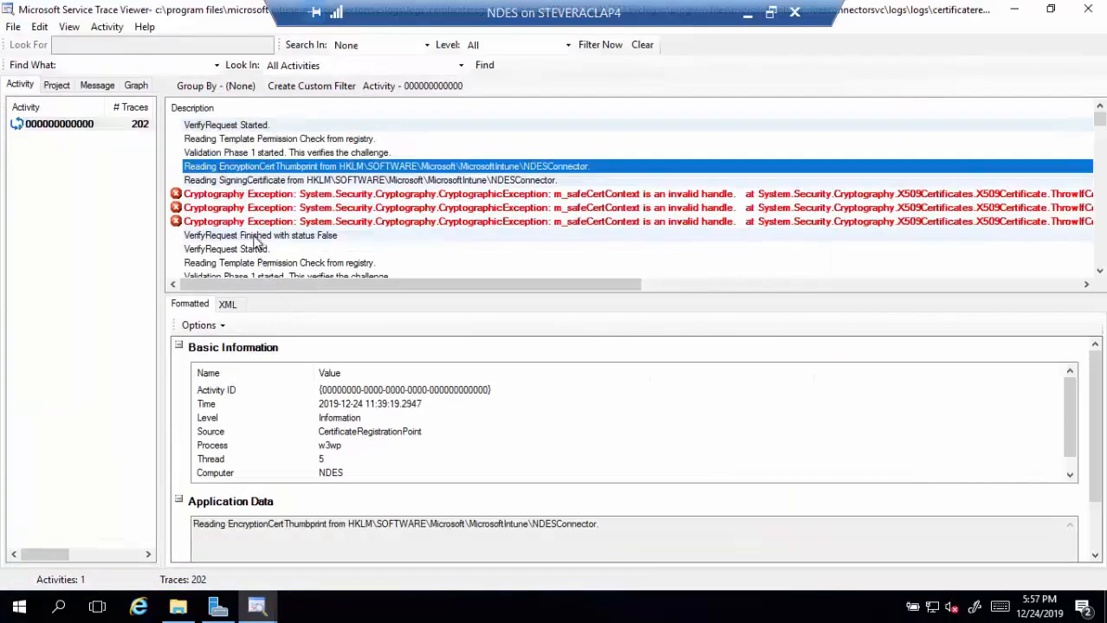
left_click(246, 181)
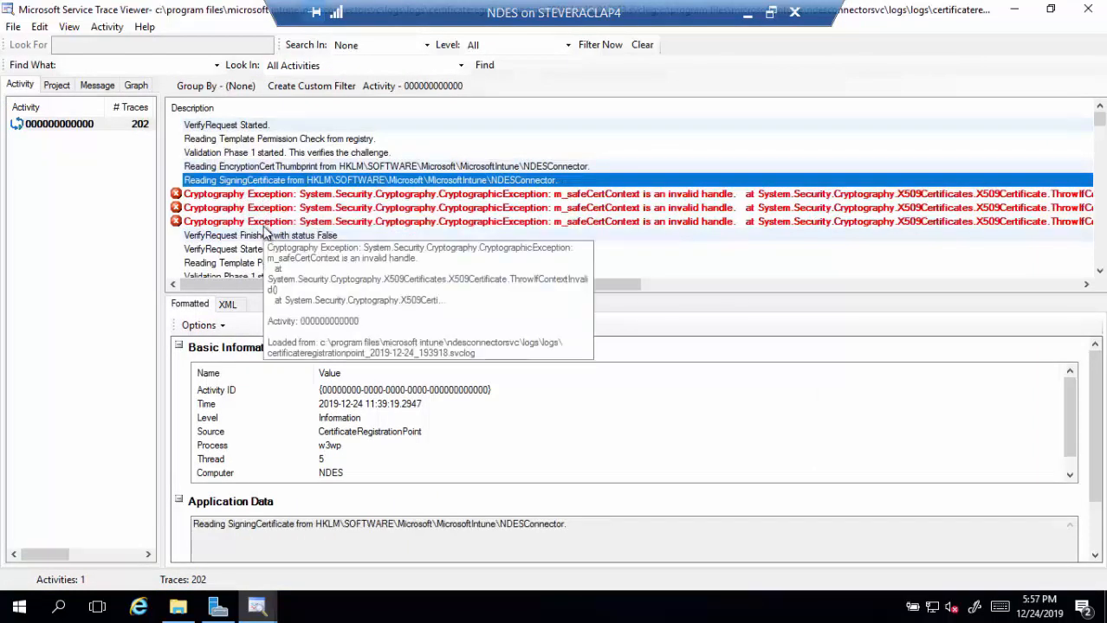
left_click(58, 609)
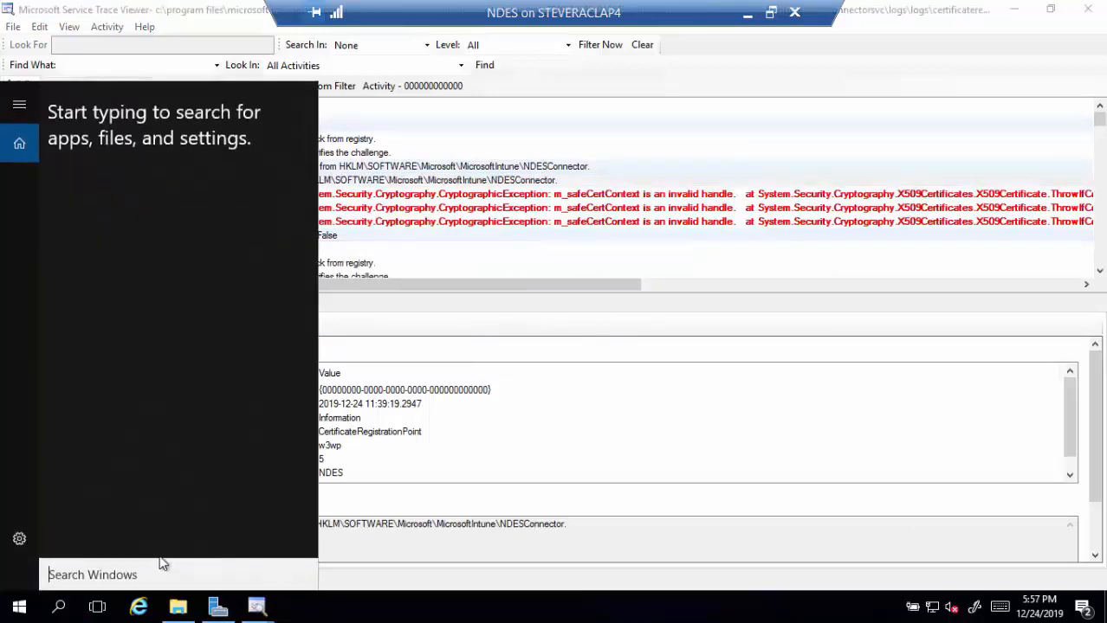
- Launch regedt32 and select the NDESConnector SigningCertificate value to compare with the traces
type("regedt32")
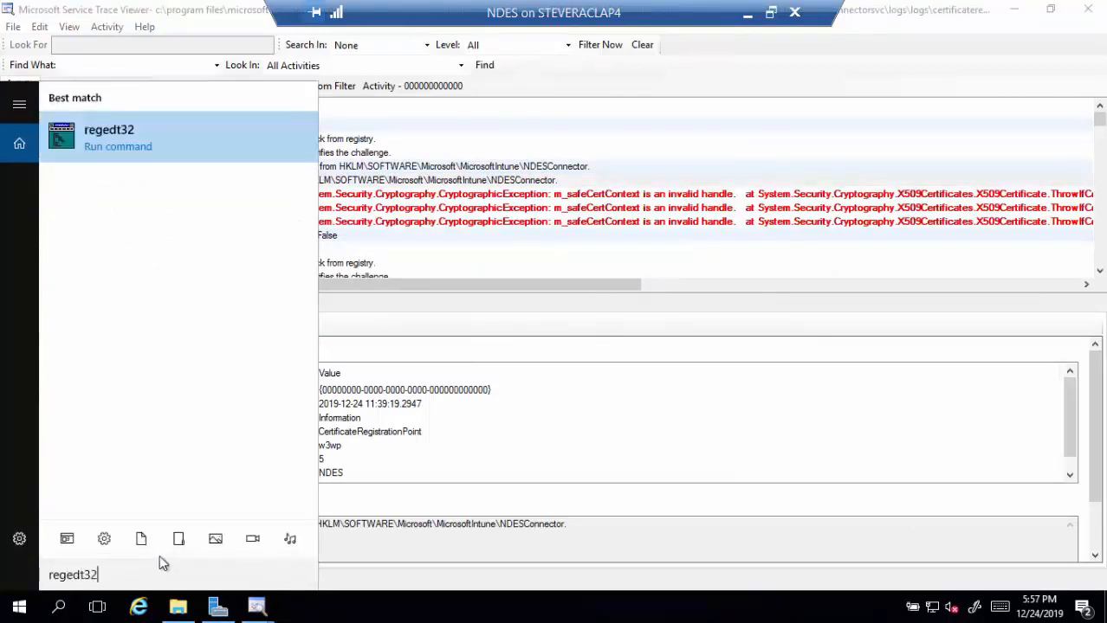
key("Return")
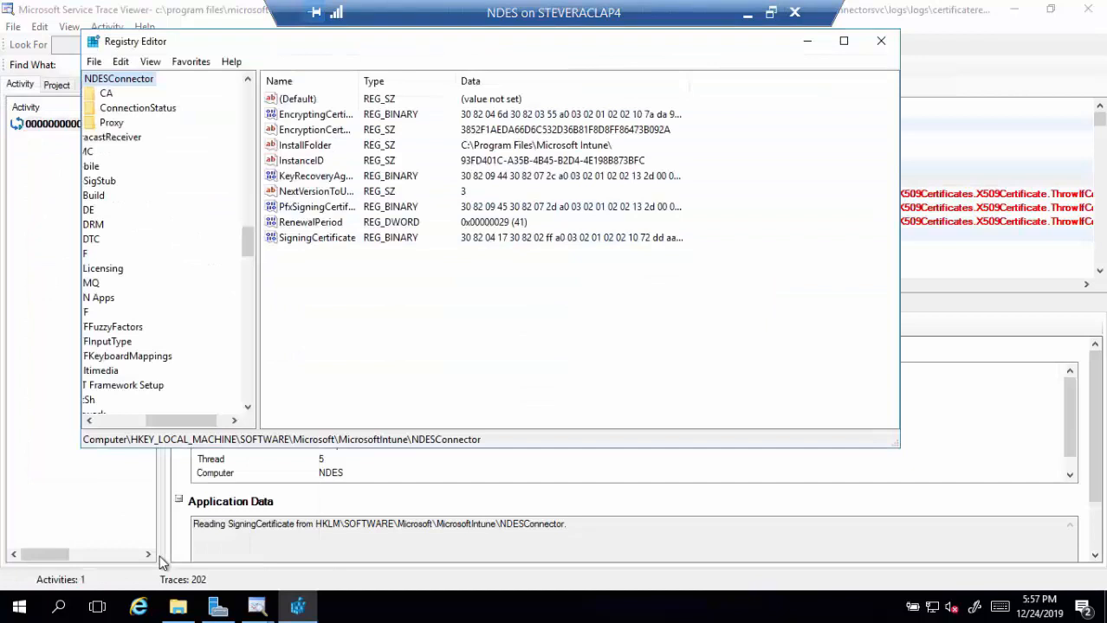
left_click(338, 239)
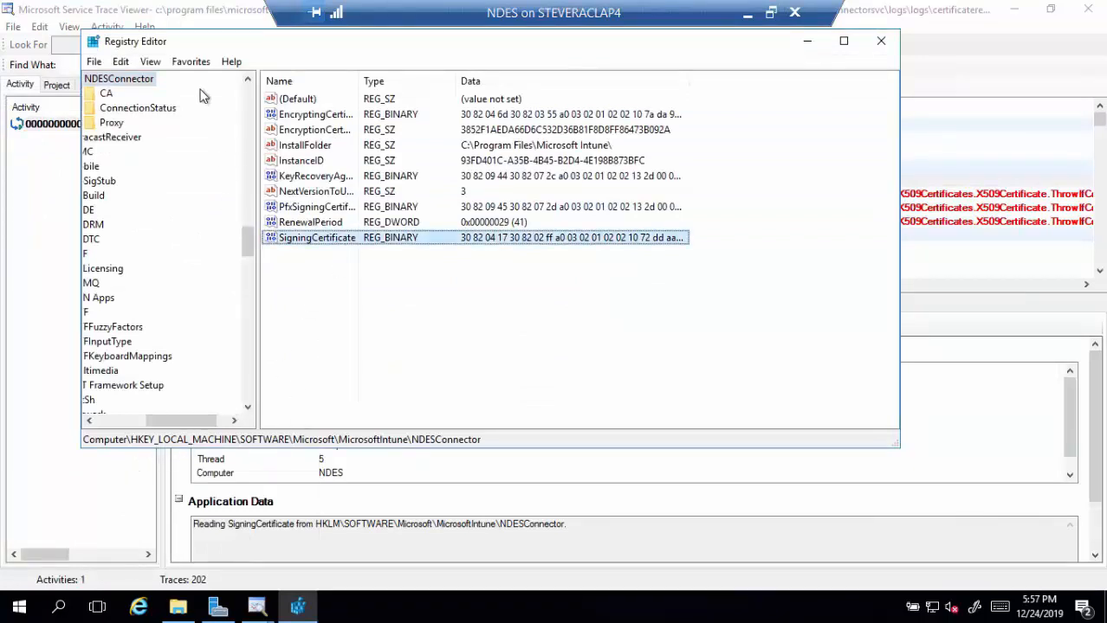
left_click_drag(220, 50, 241, 209)
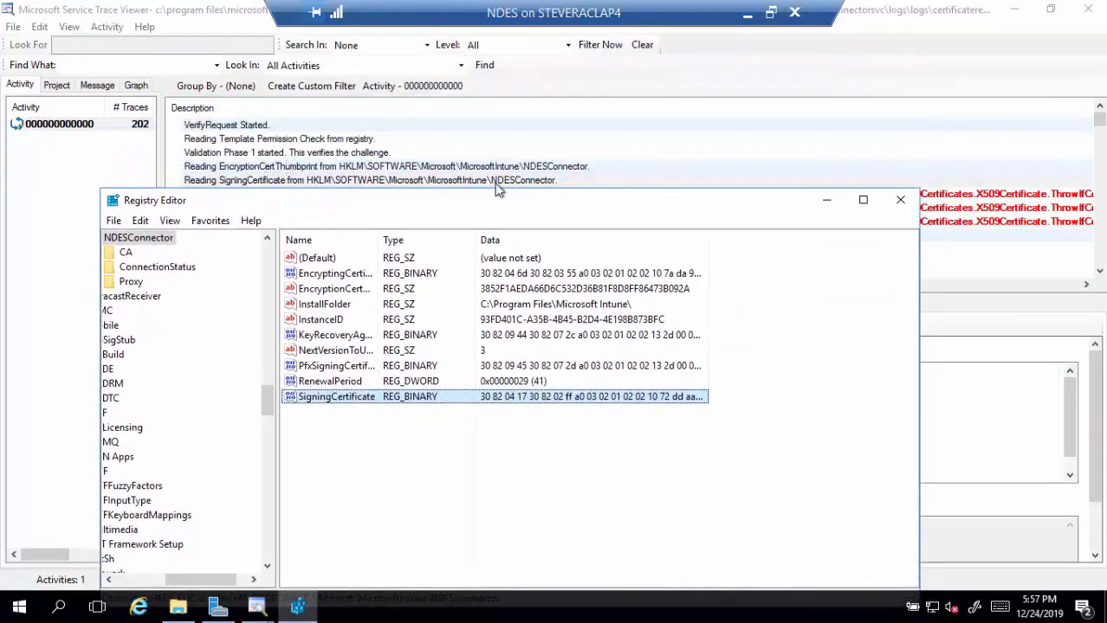
left_click_drag(460, 206, 452, 63)
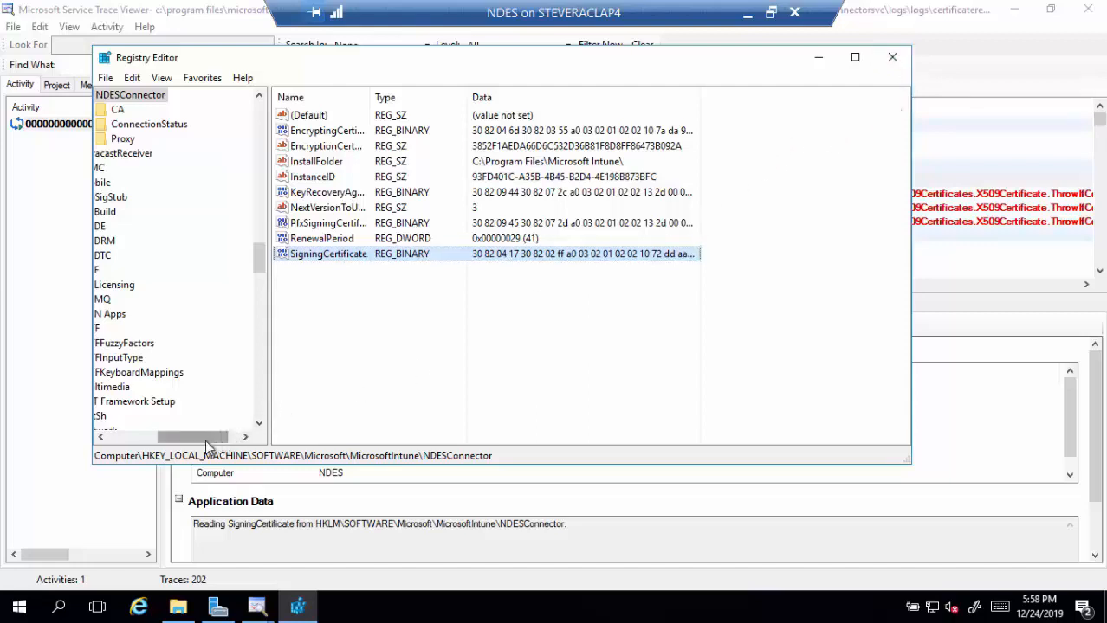
- Scroll the Registry Editor key tree back toward the top
left_click_drag(206, 440, 204, 440)
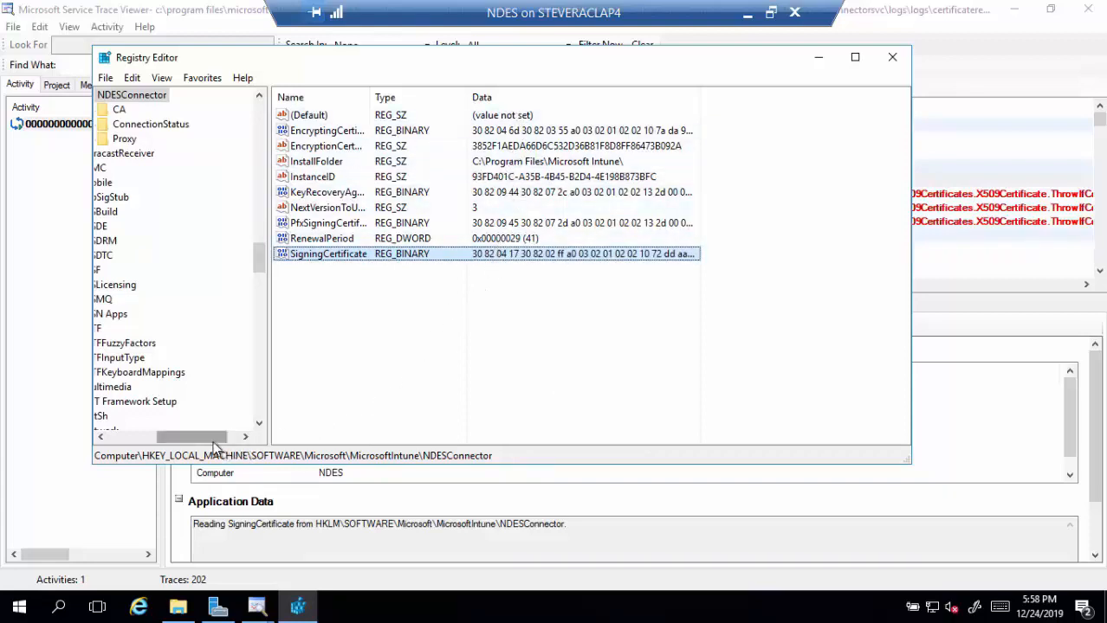
left_click_drag(213, 443, 191, 443)
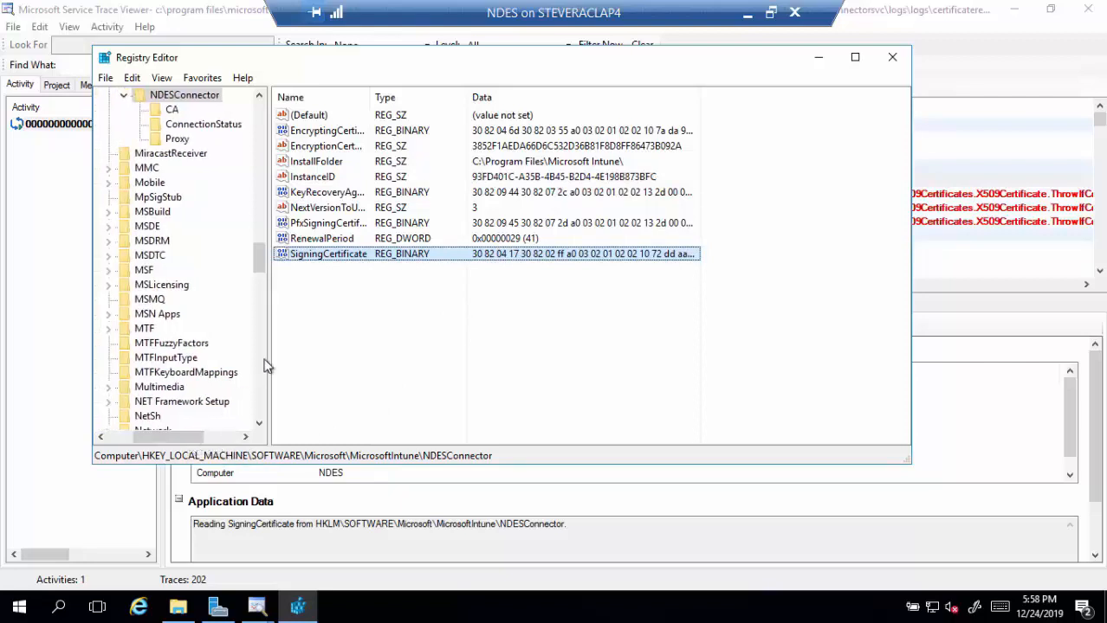
left_click_drag(262, 270, 269, 168)
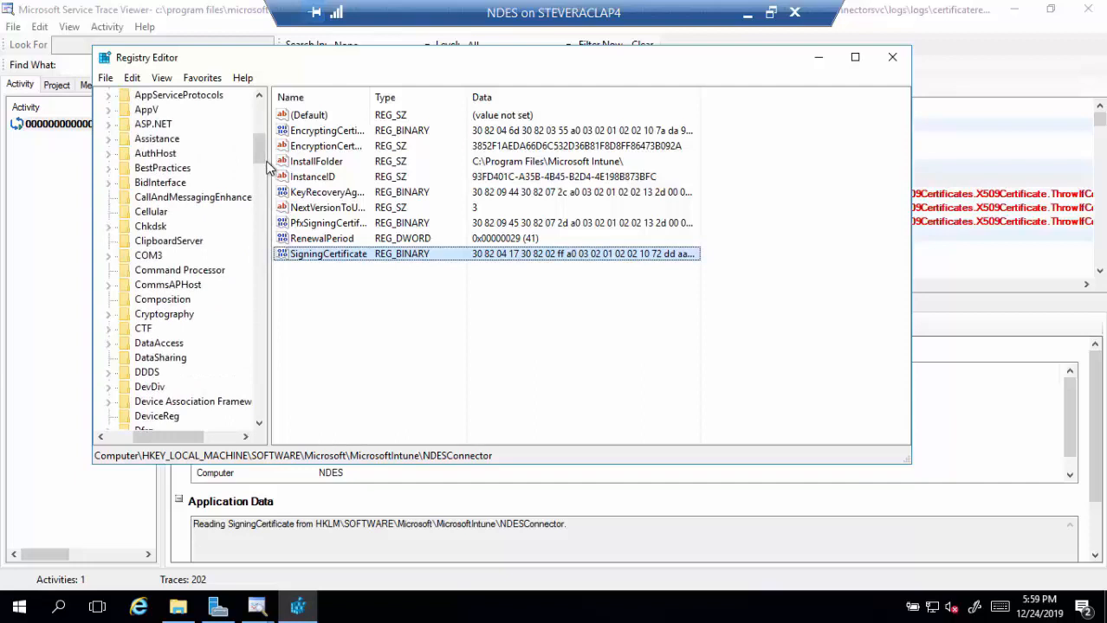
left_click_drag(264, 152, 261, 120)
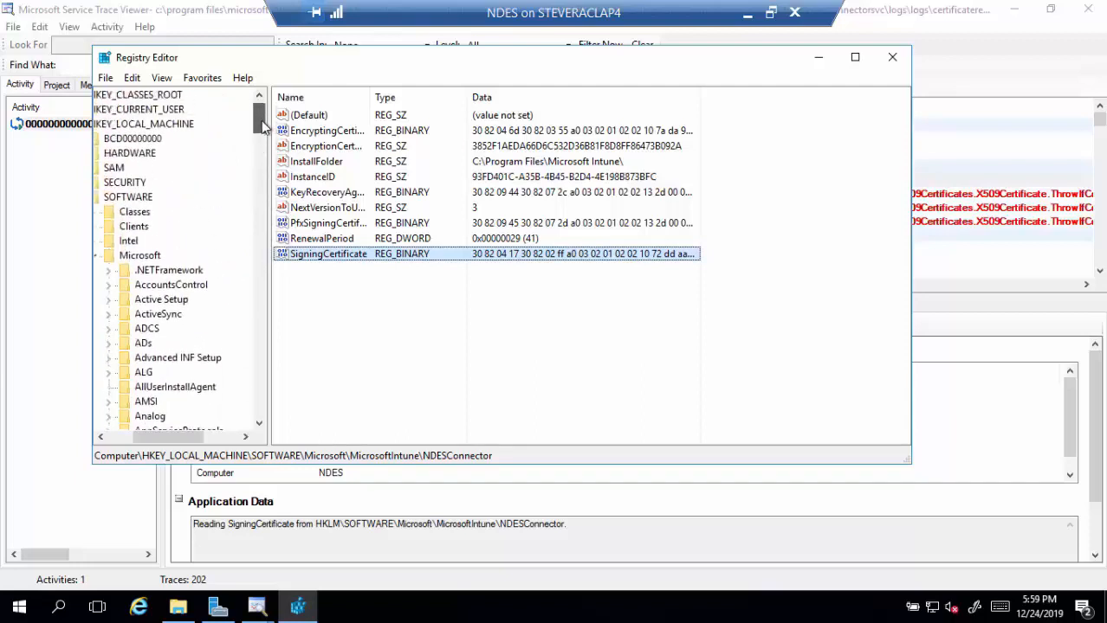
- Jump to the Cryptography key and view the MSCEP key's template values
left_click(162, 362)
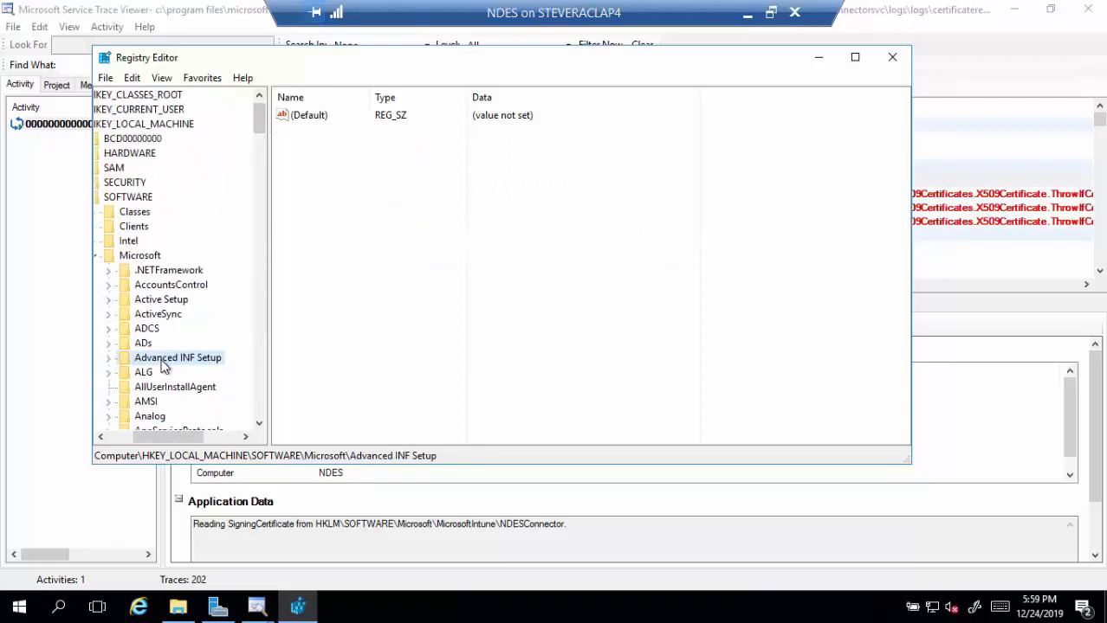
type("cr")
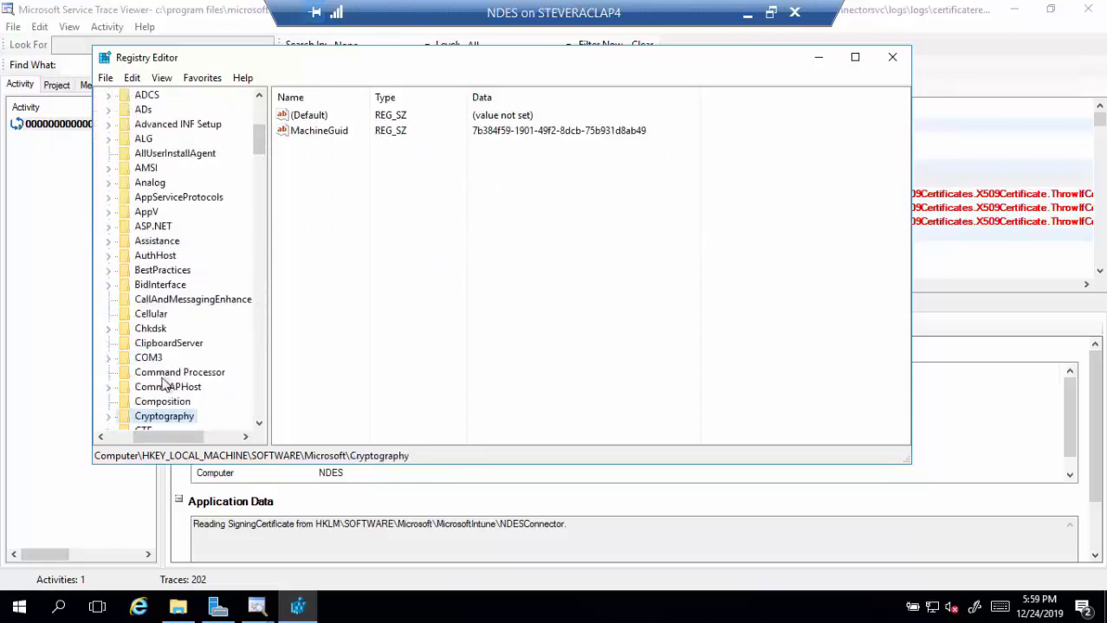
left_click(109, 417)
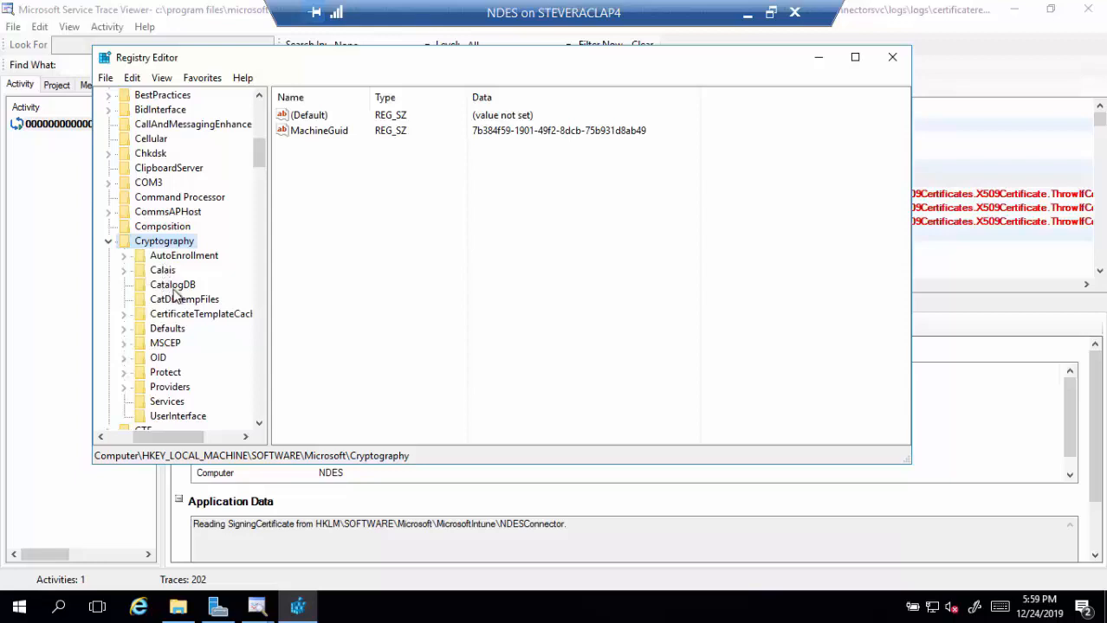
left_click(169, 343)
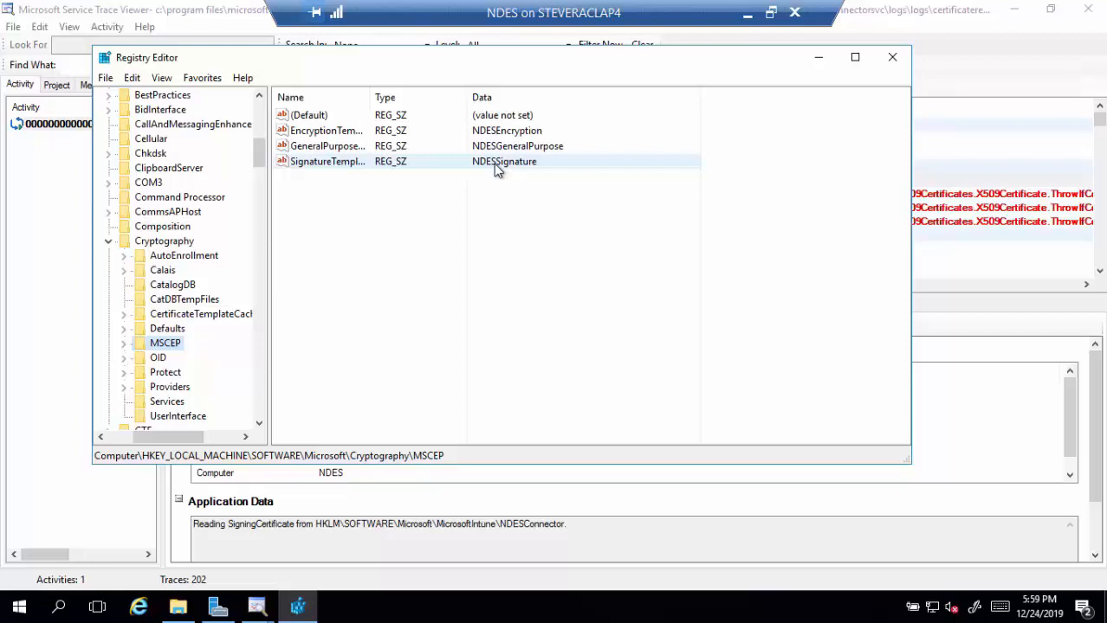
left_click(131, 347)
- Review the MSCEP\Modules\NDESPolicy values such as CRPServer and CRPURL, then close Registry Editor
left_click(184, 387)
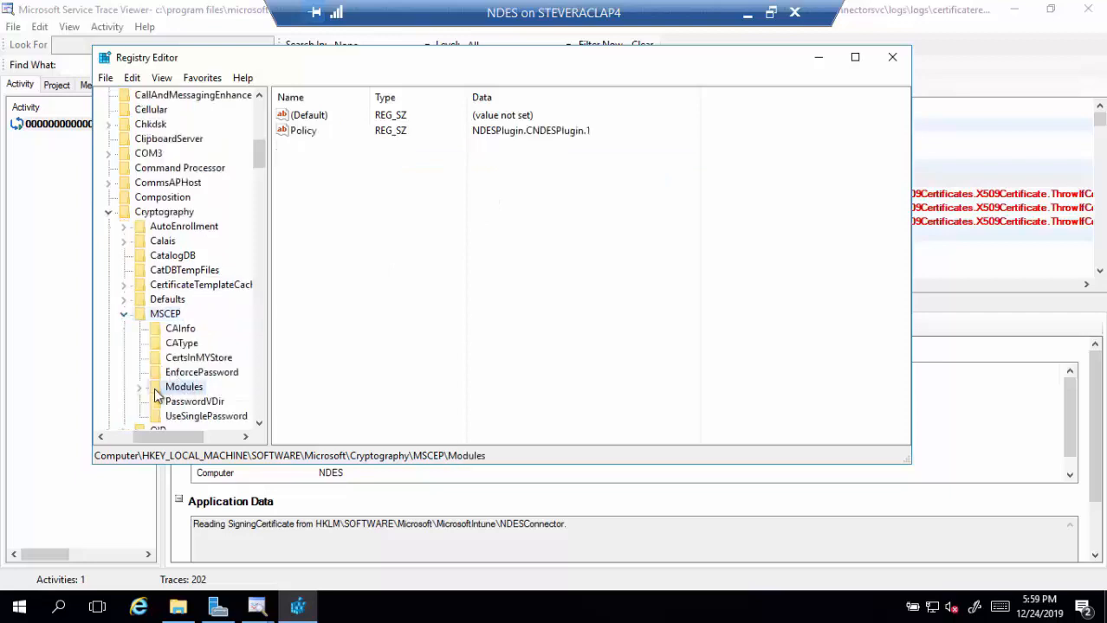
left_click(139, 387)
scroll(201, 396, "up", 1)
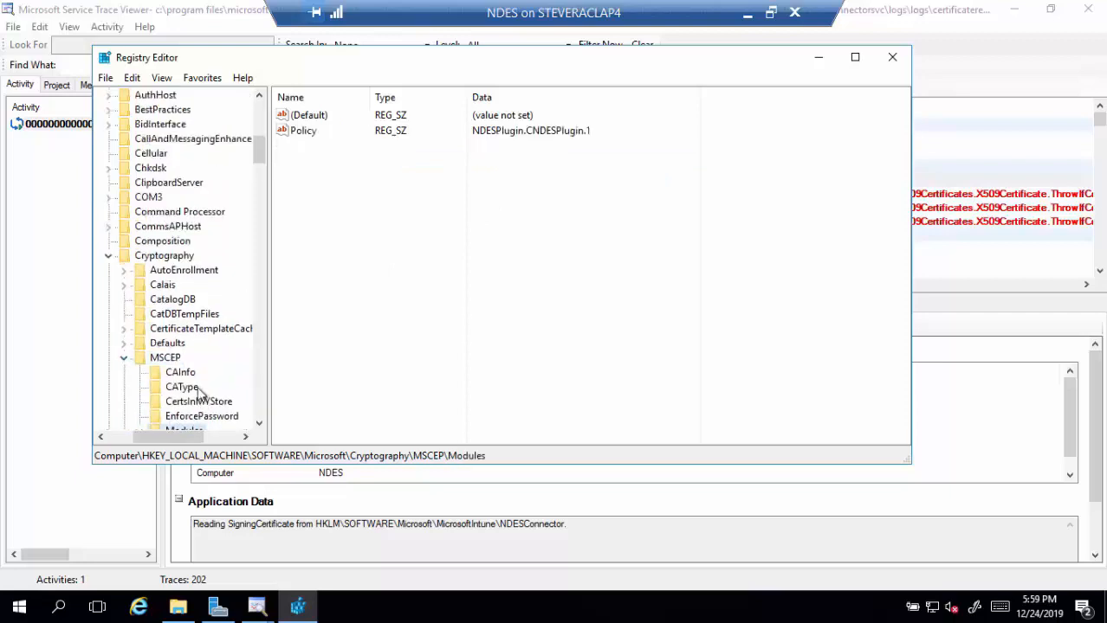
scroll(199, 368, "down", 2)
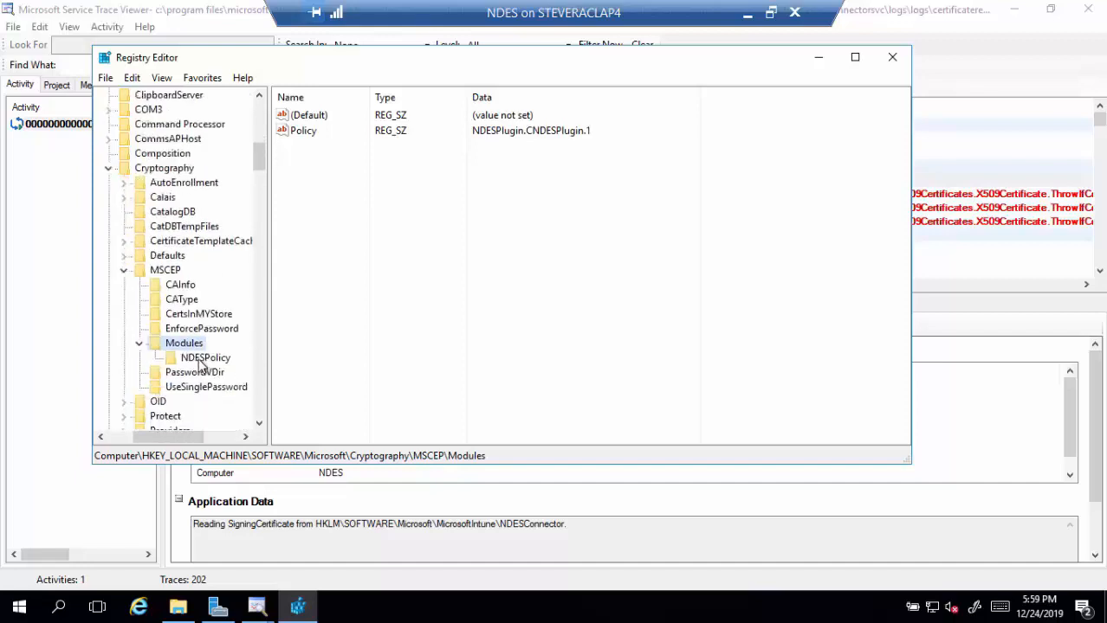
left_click(199, 361)
scroll(199, 362, "up", 1)
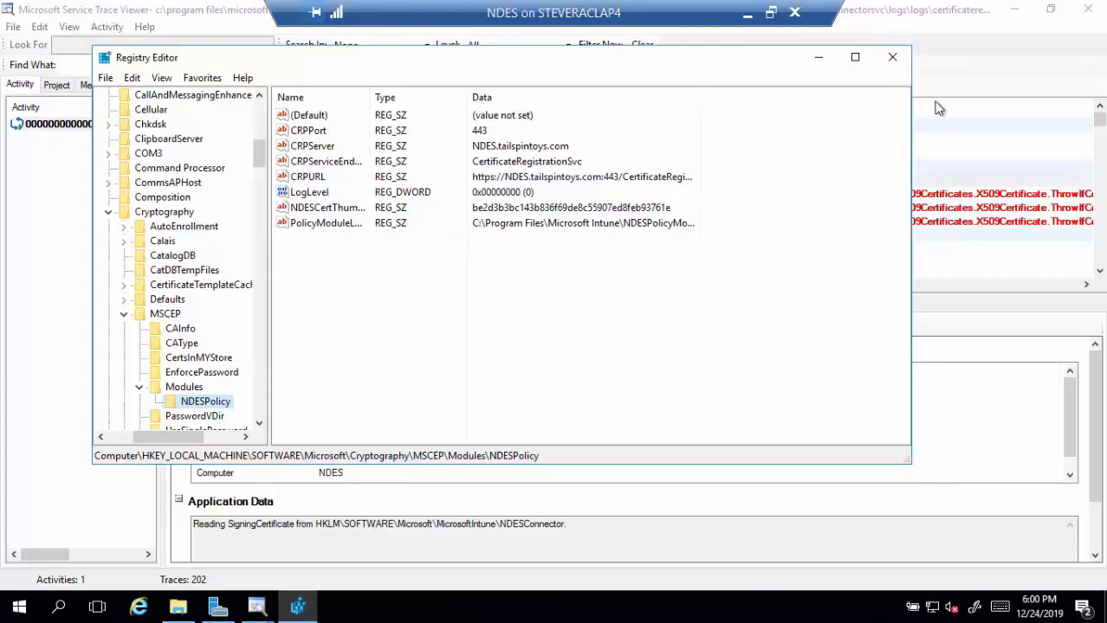
left_click(892, 58)
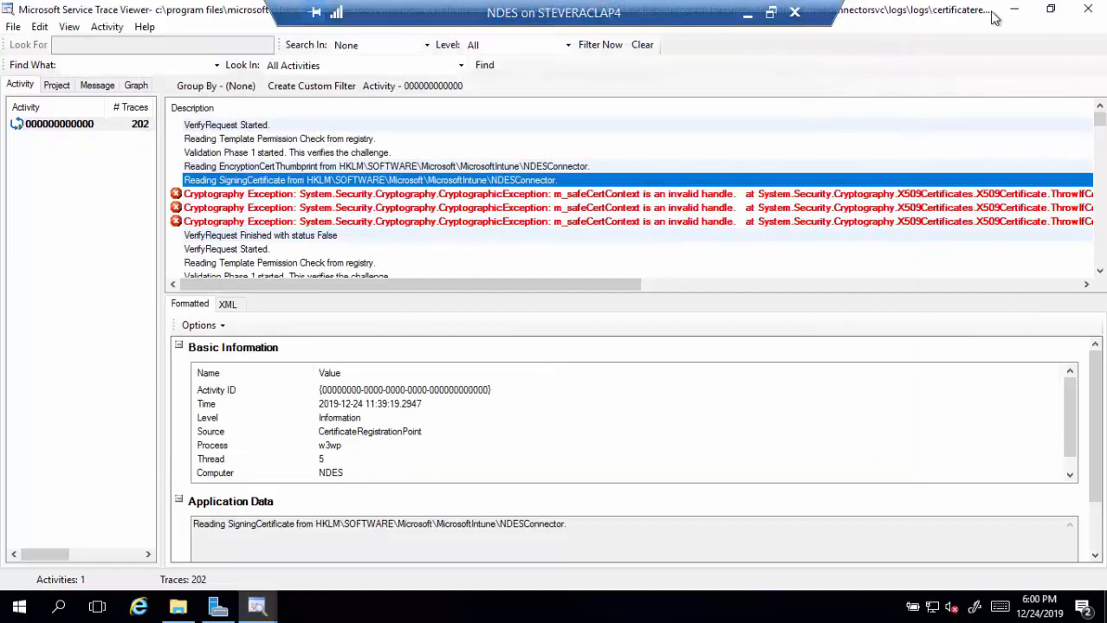
- Close Service Trace Viewer and the Logs window, then return to the slides
left_click(1090, 10)
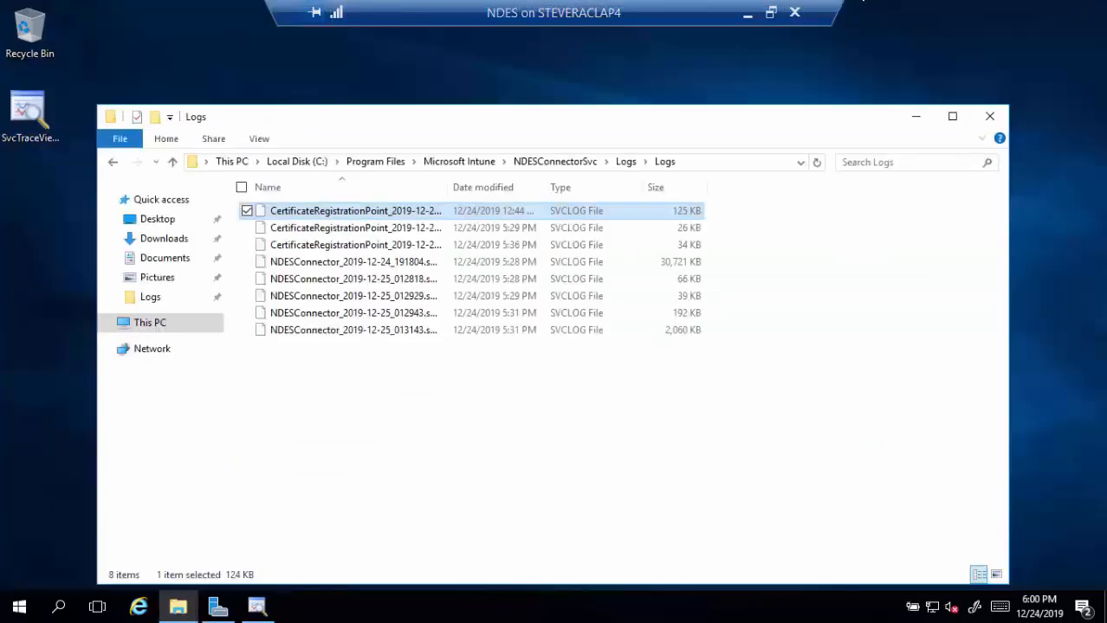
left_click(989, 116)
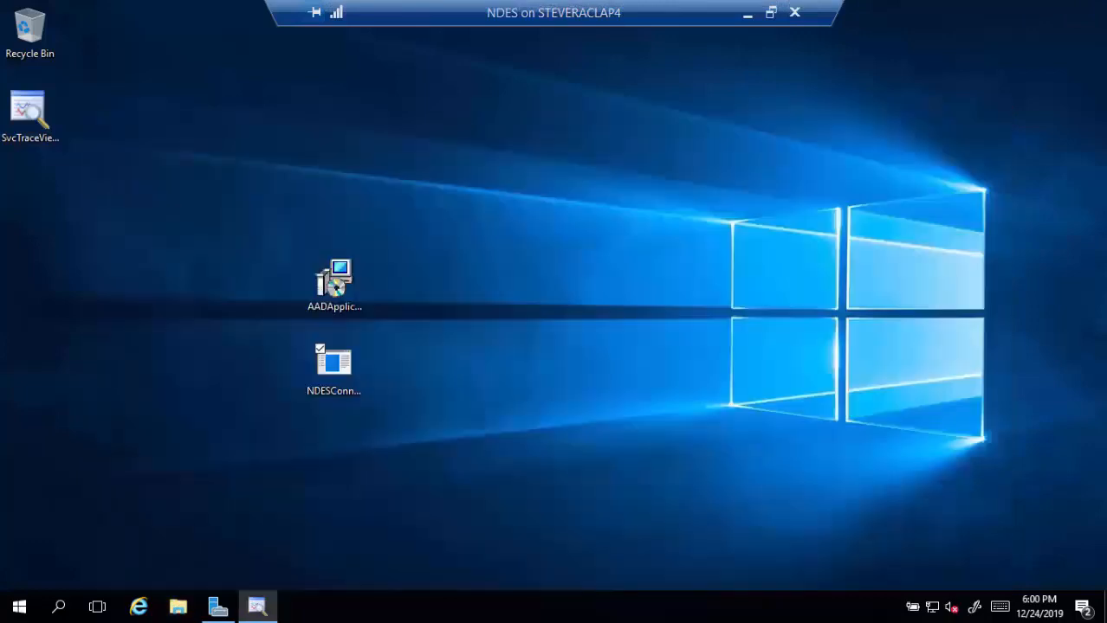
left_click(747, 13)
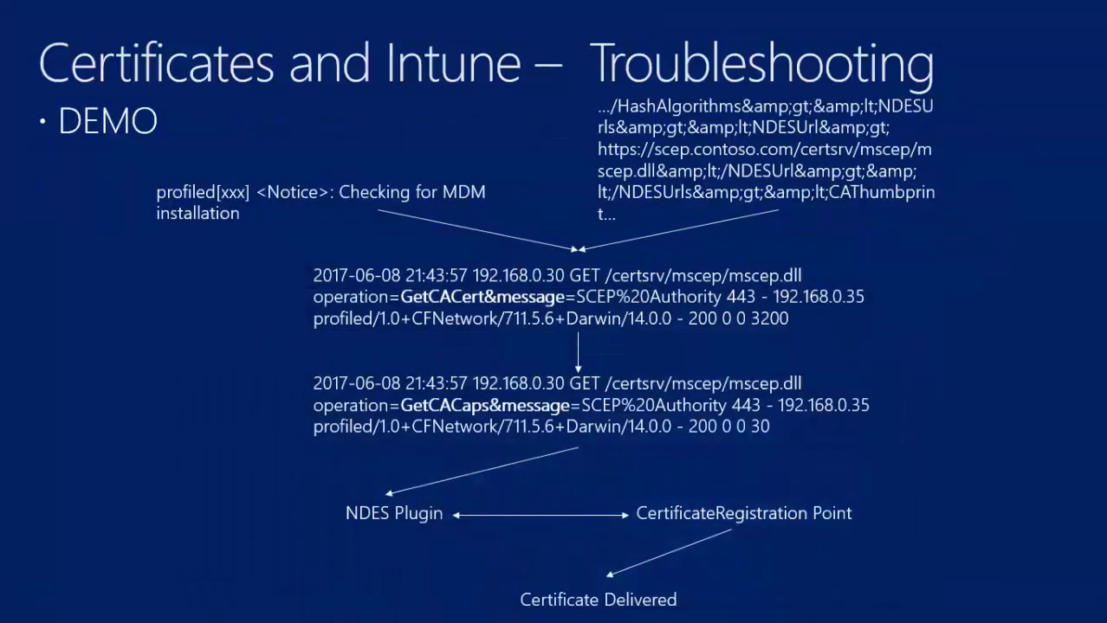
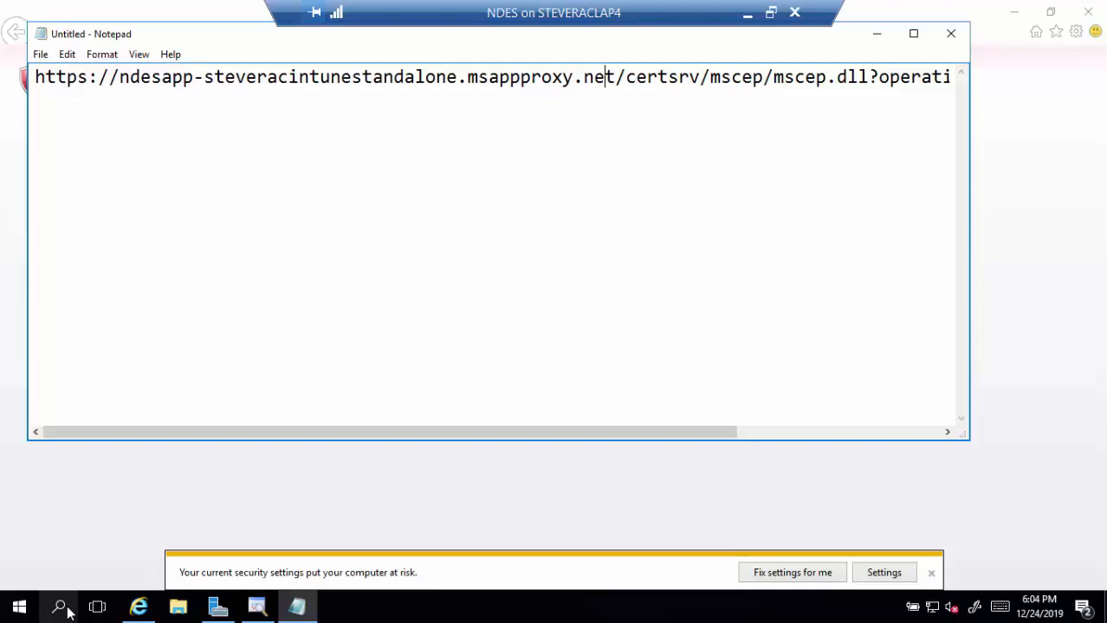
- Copy the mscep.dll GetCACert test address from the note and load it in Internet Explorer
key("Right")
key("Right")
key("Right")
key("Right")
key("Right")
key("Right")
key("Right")
key("Right")
key("Right")
key("Right")
key("Right")
key("Right")
key("Right")
key("Right")
key("Right")
key("Right")
key("Right")
key("Right")
key("Right")
key("Right")
key("Right")
key("Right")
key("Right")
key("Right")
key("Right")
key("Right")
key("Right")
key("Right")
key("Right")
key("Right")
key("Right")
key("Right")
key("Right")
key("Right")
key("Right")
key("Right")
key("Right")
key("Right")
key("Right")
key("Right")
key("Right")
key("Right")
key("Right")
key("Right")
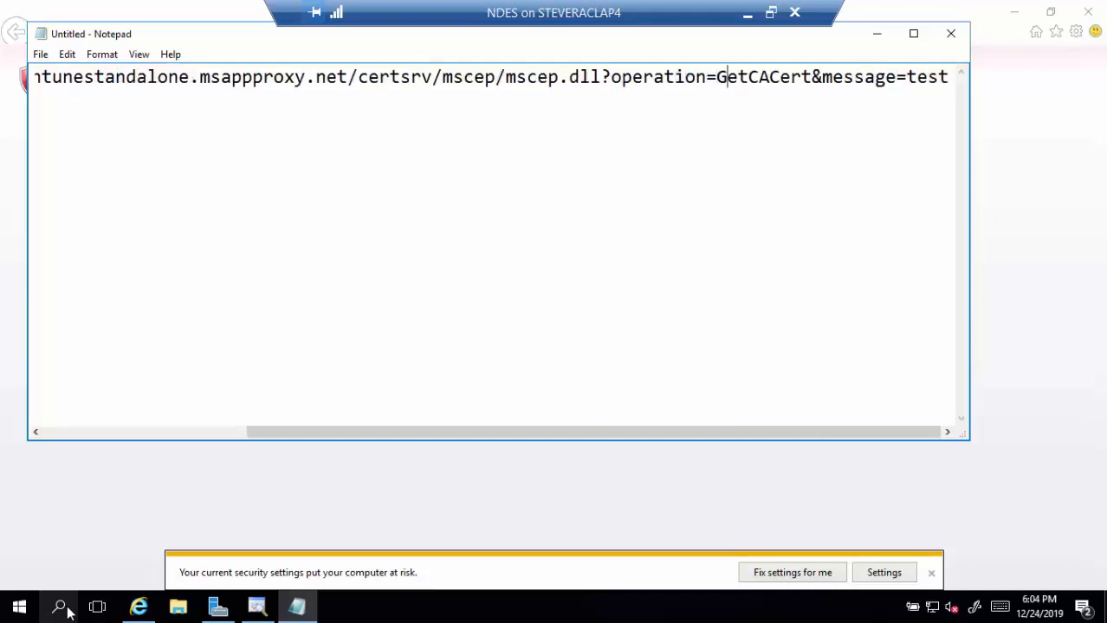
key("Right")
key("Right")
key("Right")
key("Right")
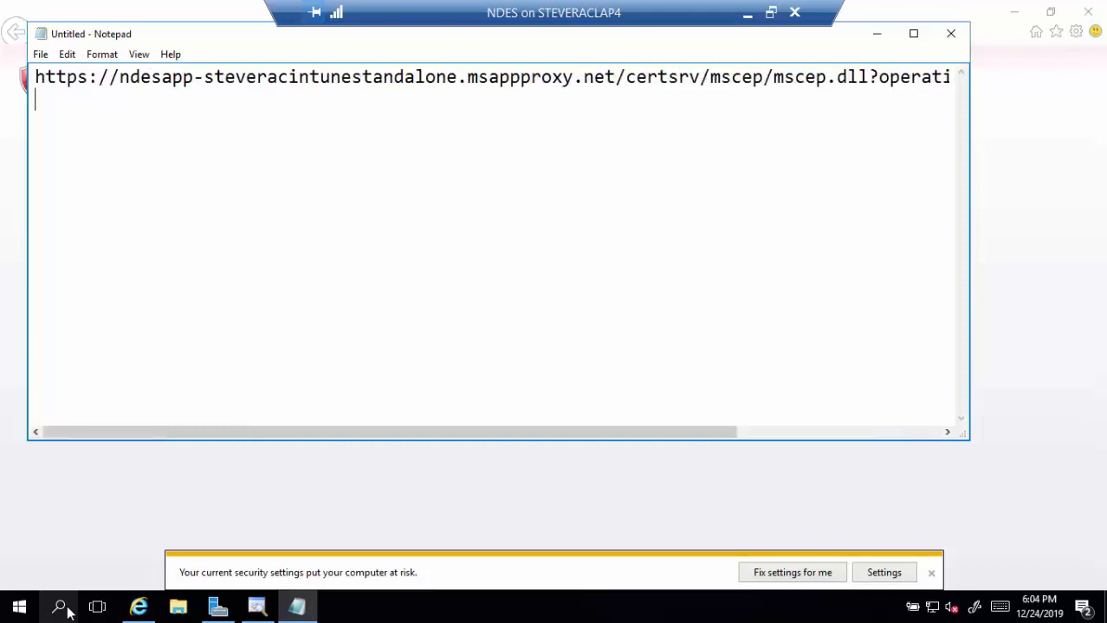
key("Left")
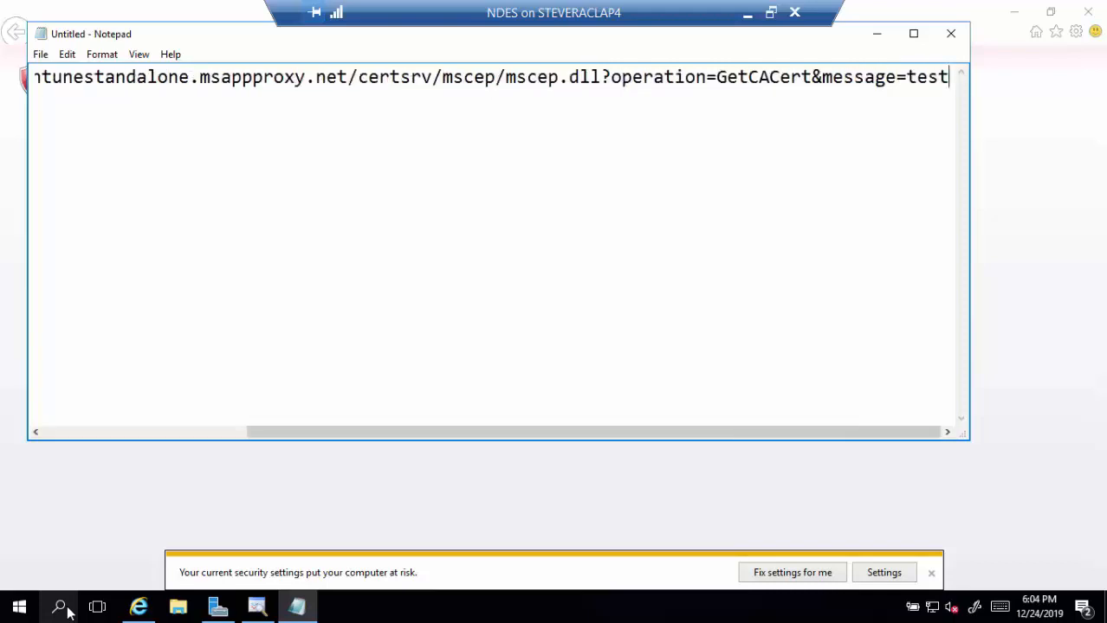
key("shift+Home")
key("ctrl+c")
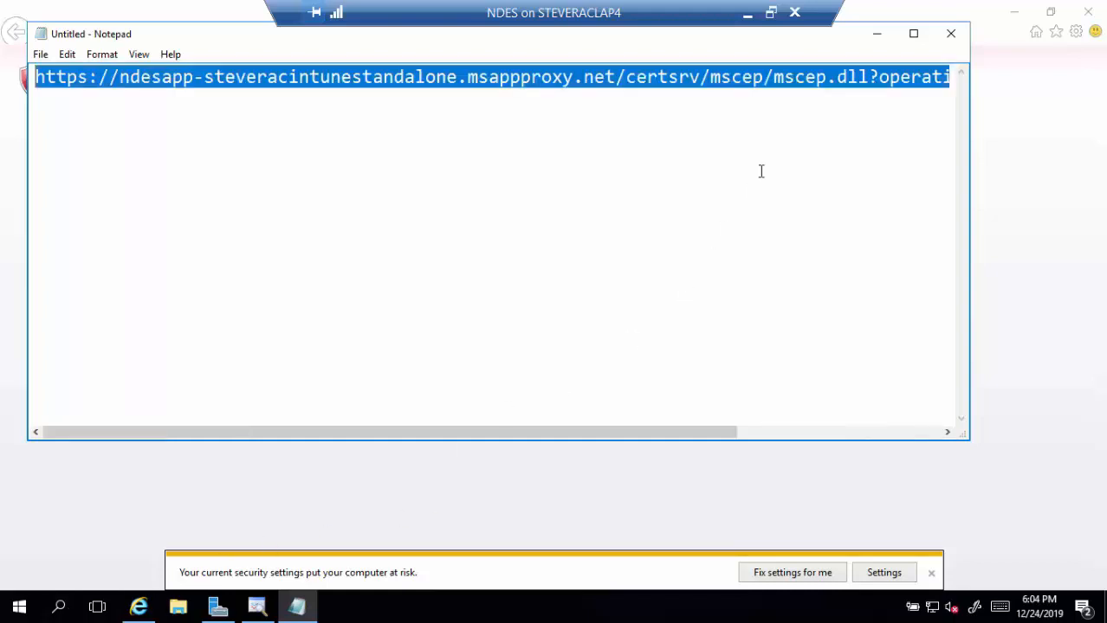
left_click(877, 41)
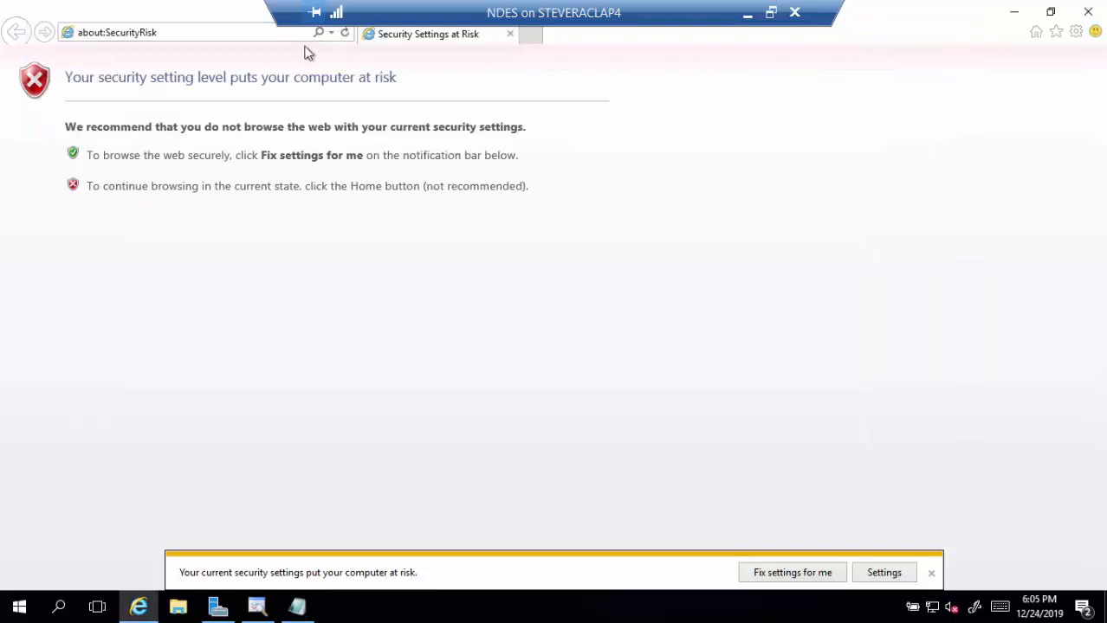
left_click(266, 34)
key("ctrl+v")
key("Return")
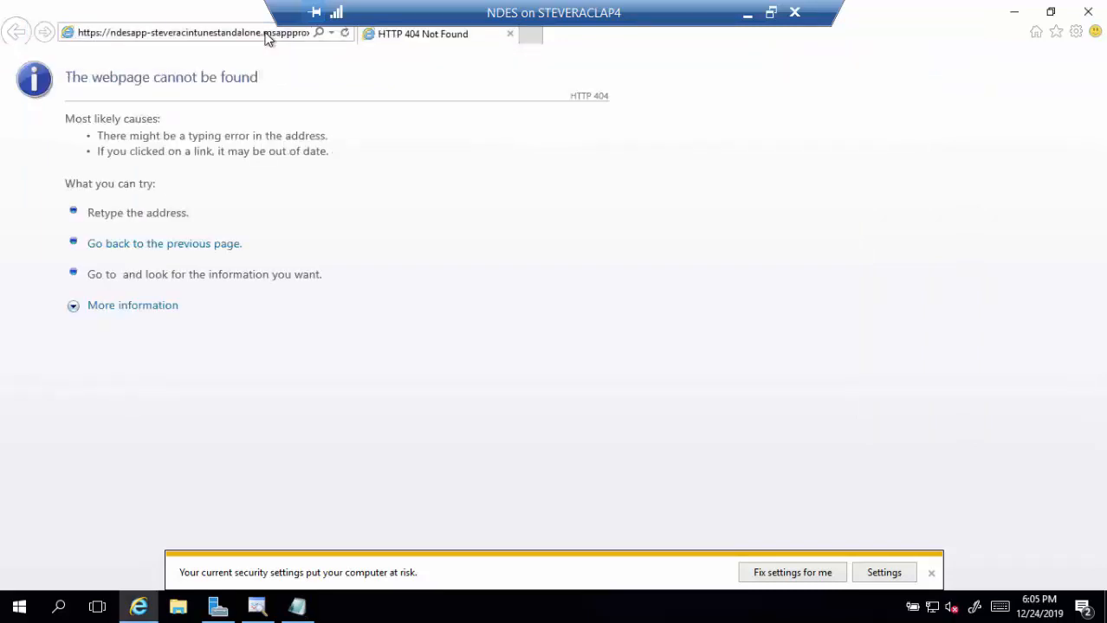
- Replace the address host with ndes.tailspintoys.com and reload the GetCACert URL
left_click(155, 27)
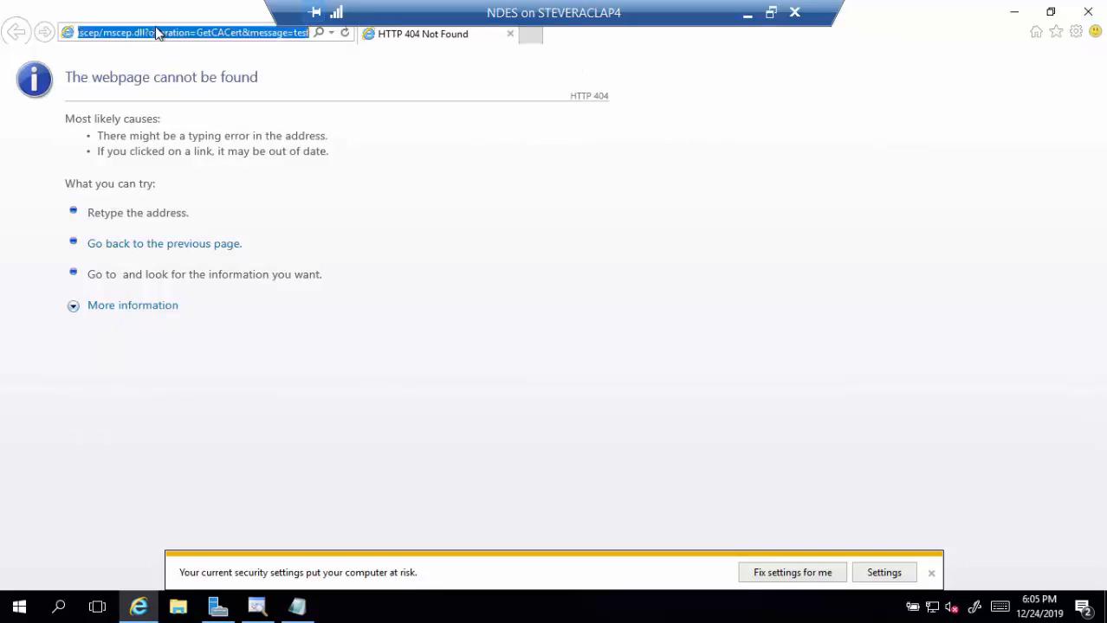
left_click(234, 32)
key("Home")
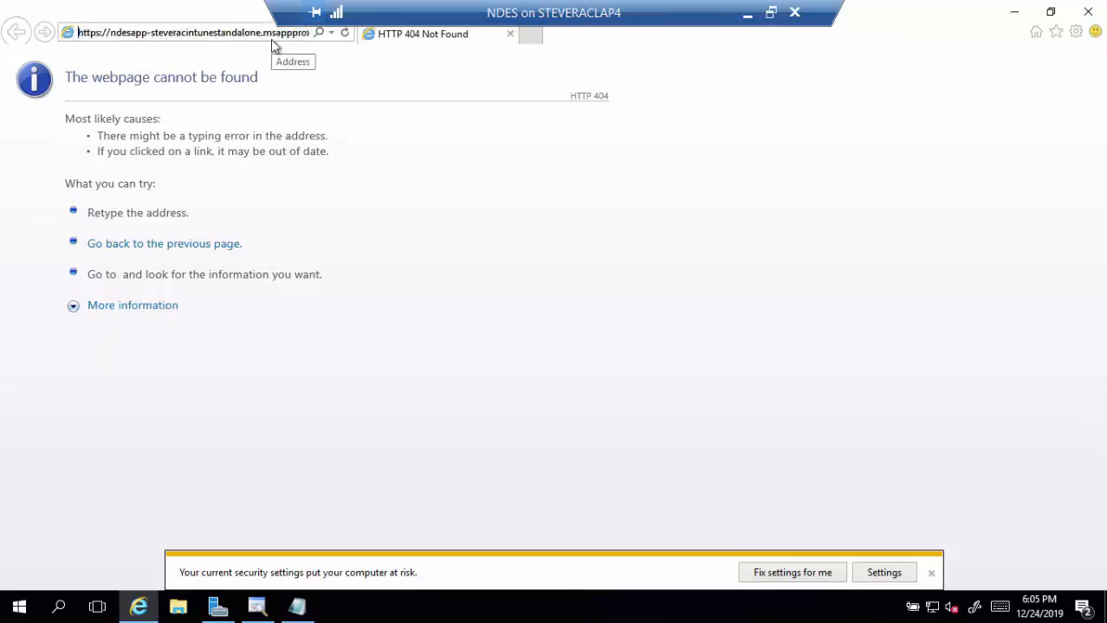
key("Right")
key("Right")
key("Right")
key("Right")
key("Right")
key("Right")
key("Right")
key("Right")
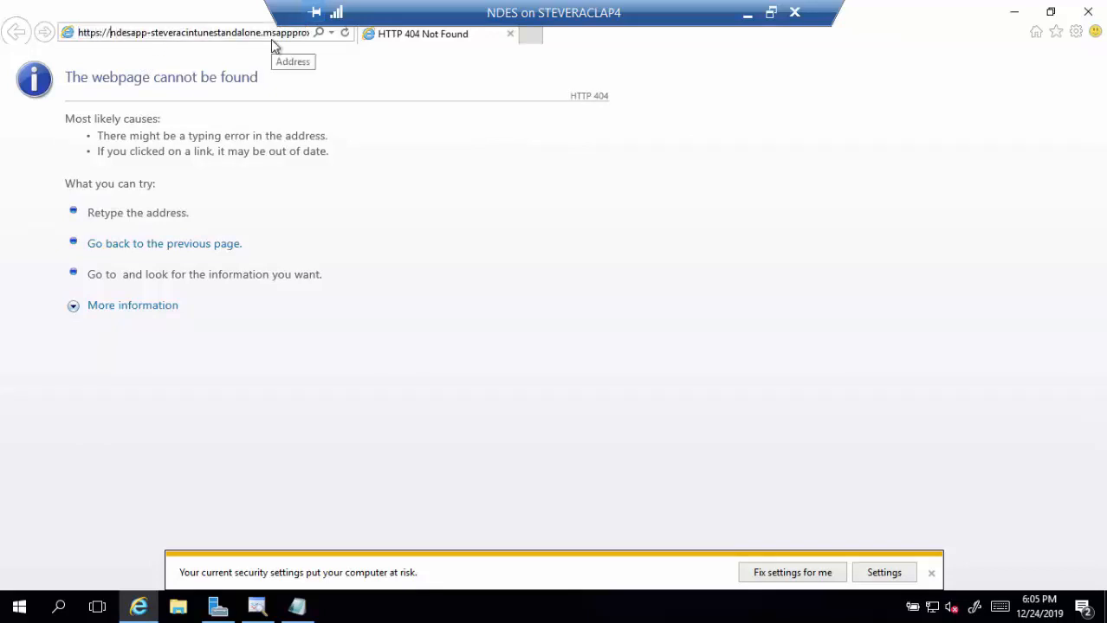
key("shift+Right")
key("shift+Right")
key("shift+Right")
key("shift+Right")
key("shift+Right")
key("shift+Right")
key("shift+Right")
key("shift+Right")
key("shift+Right")
key("shift+Right")
key("shift+Right")
key("shift+Right")
key("shift+Right")
key("shift+Right")
key("shift+Right")
key("shift+Right")
key("shift+Right")
key("shift+Right")
key("shift+Right")
key("shift+Right")
key("shift+Right")
key("shift+Right")
key("shift+Right")
key("shift+Right")
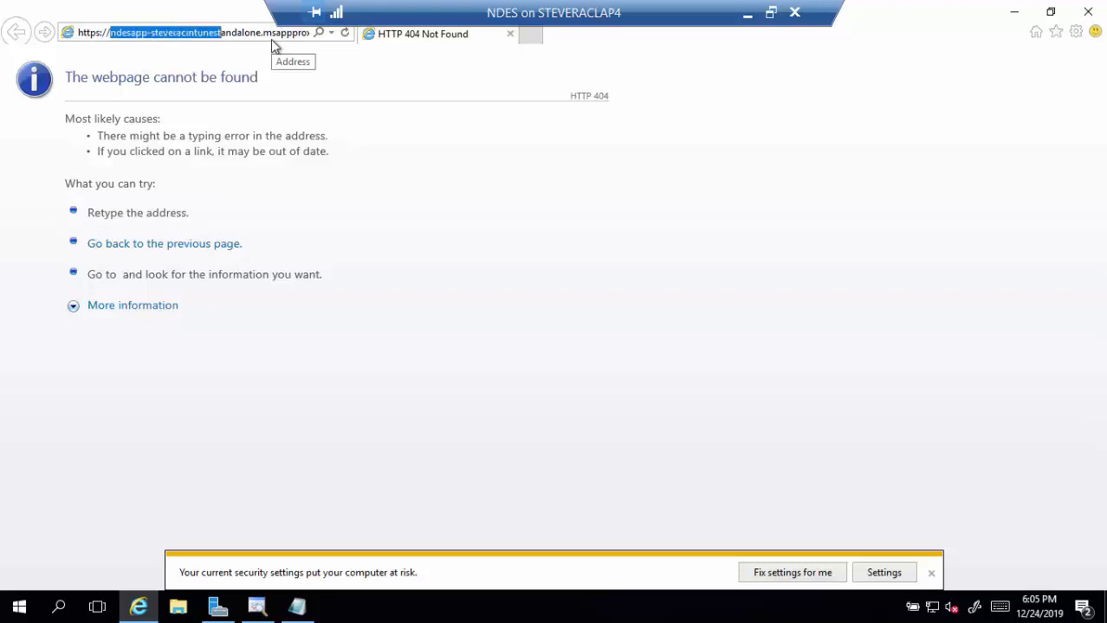
key("shift+Right")
key("shift+Right")
key("shift+Right")
key("shift+Right")
key("shift+Right")
key("shift+Right")
key("shift+Right")
key("shift+Left")
key("shift+Left")
key("shift+Left")
key("shift+Right")
key("shift+Right")
key("shift+Right")
key("shift+Right")
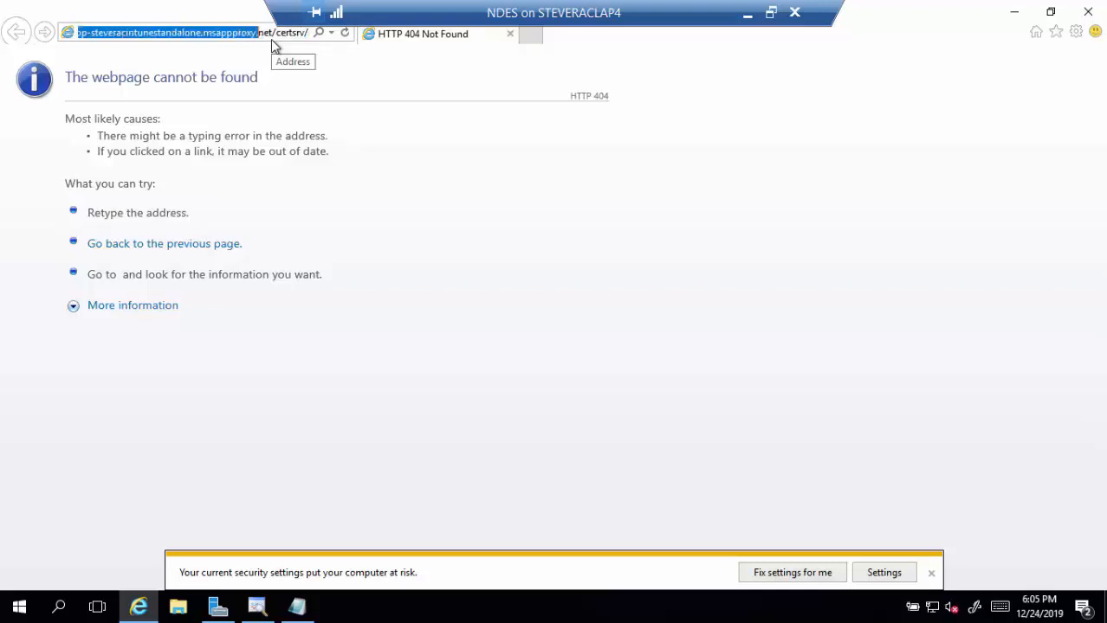
key("shift+Right")
key("shift+Right")
key("shift+Right")
key("shift+Right")
type("ndes.t")
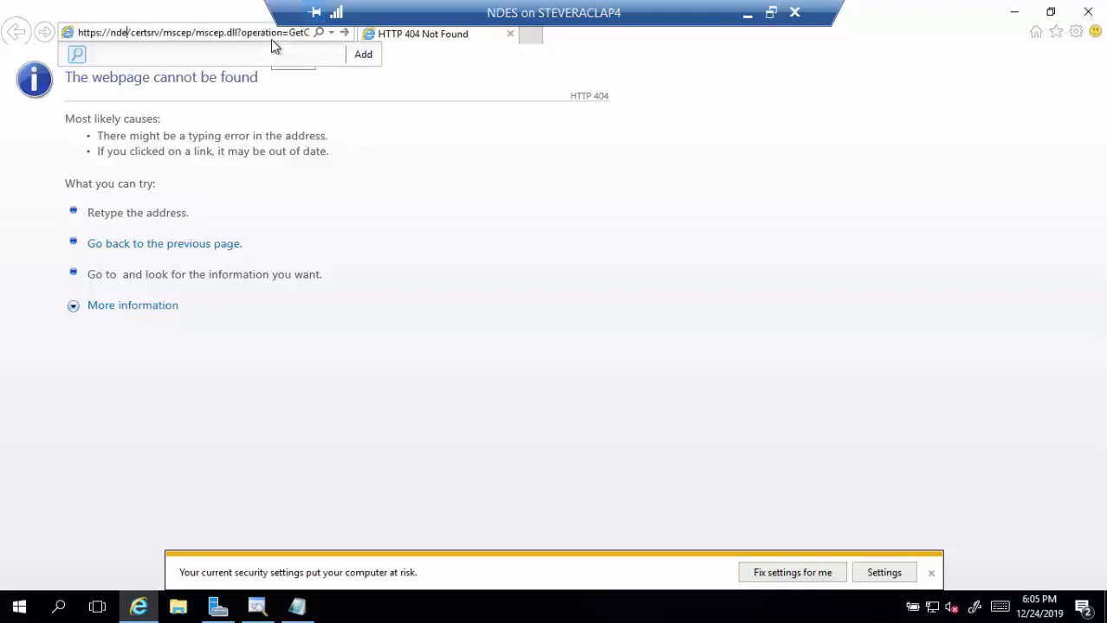
type("ailspintoys")
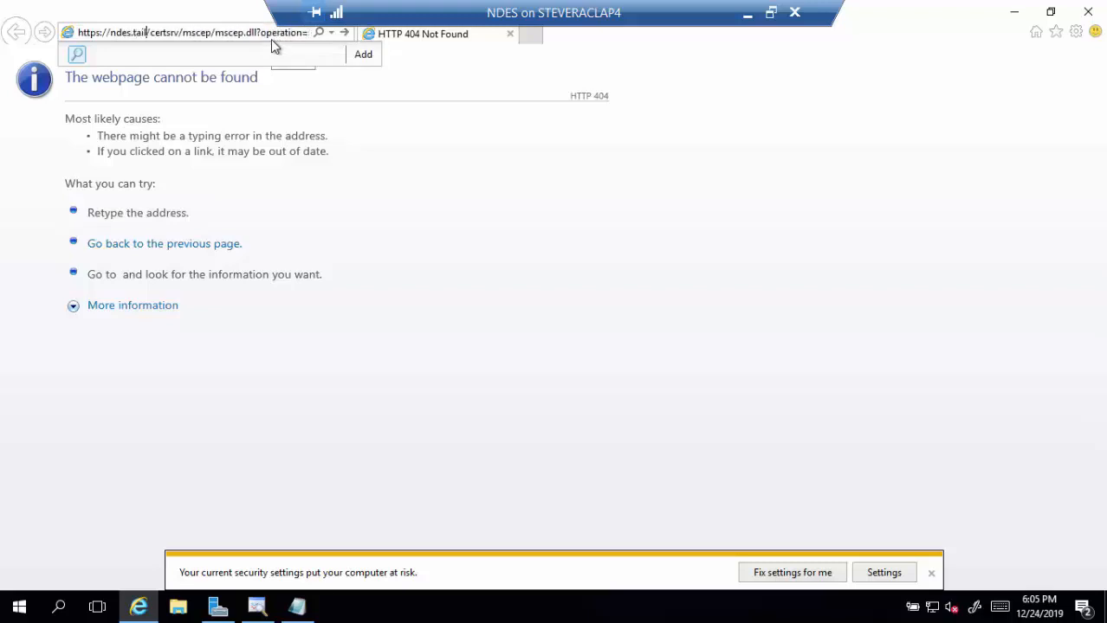
type(".com")
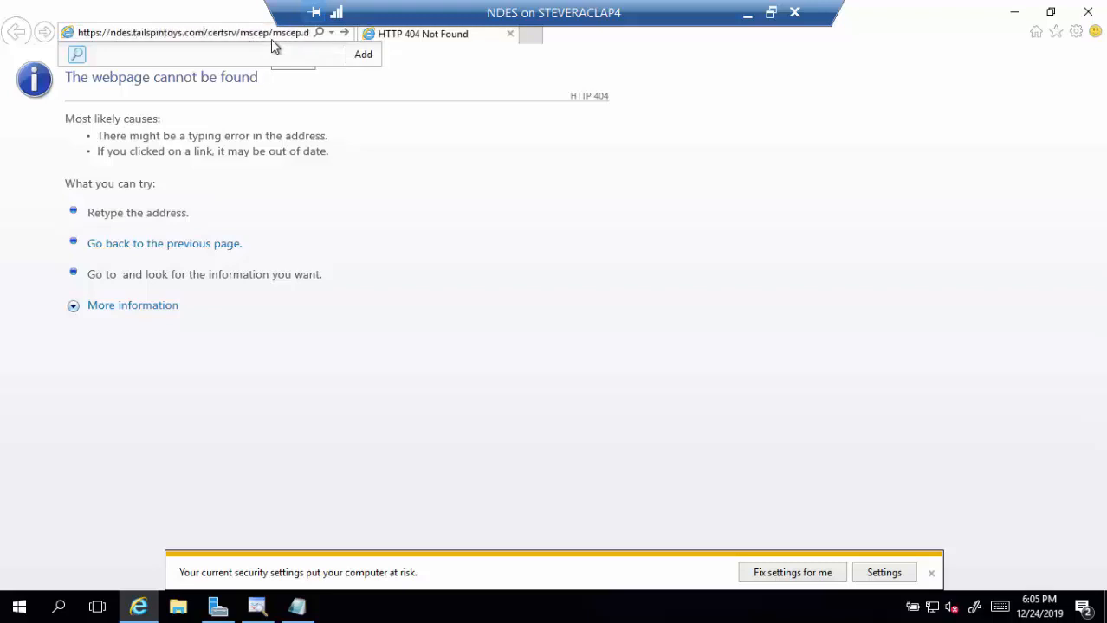
key("Return")
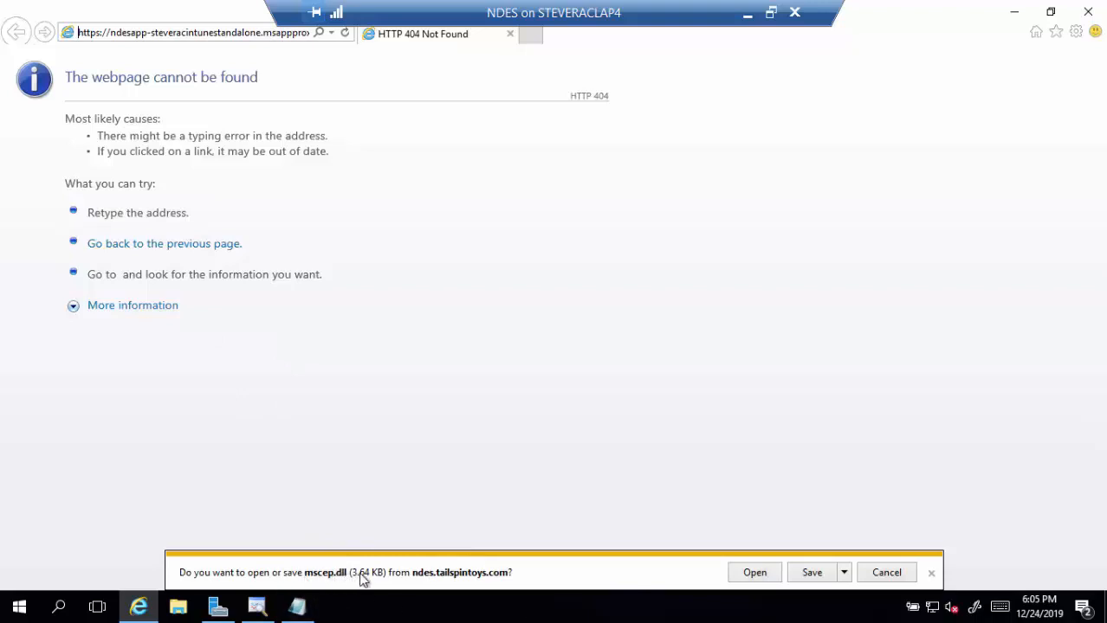
- Save mscep.dll to the Desktop via Save as, then minimize Internet Explorer
left_click(844, 572)
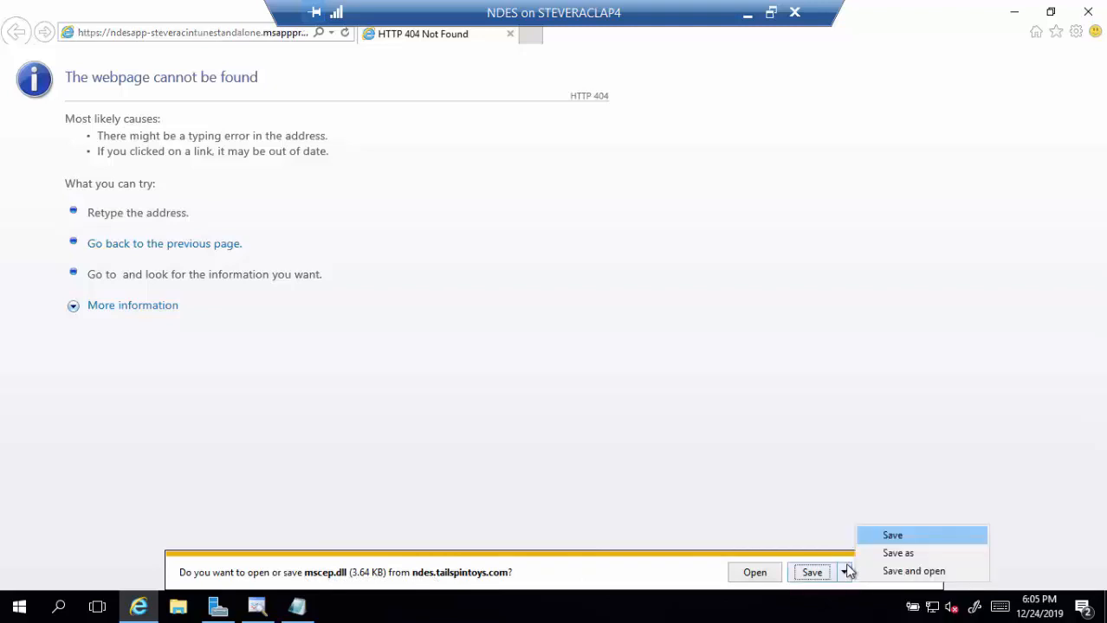
left_click(877, 555)
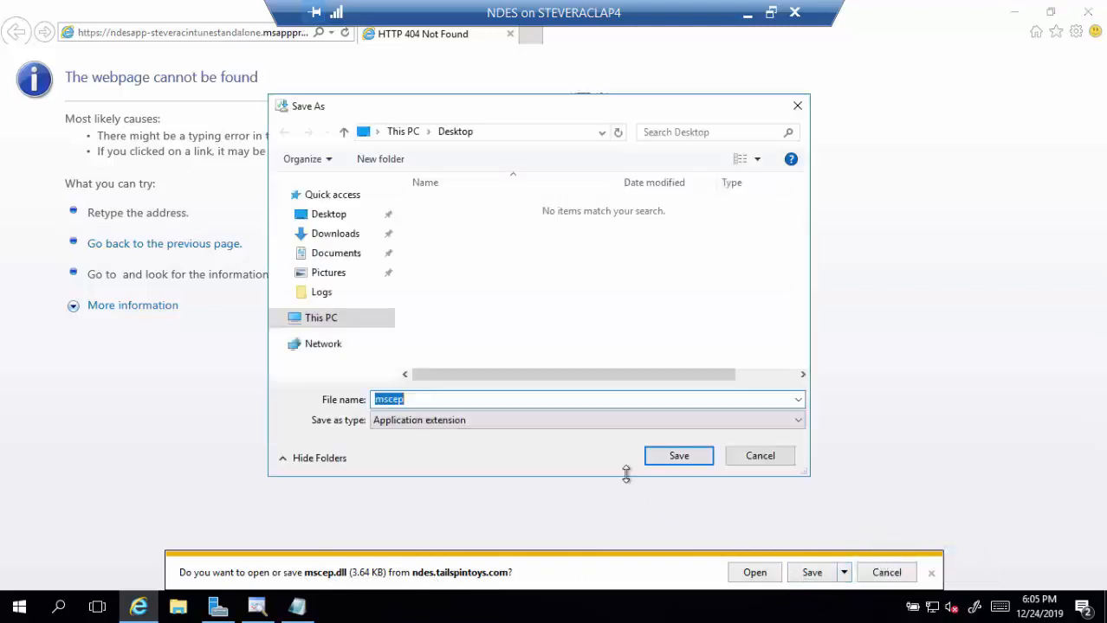
left_click(329, 215)
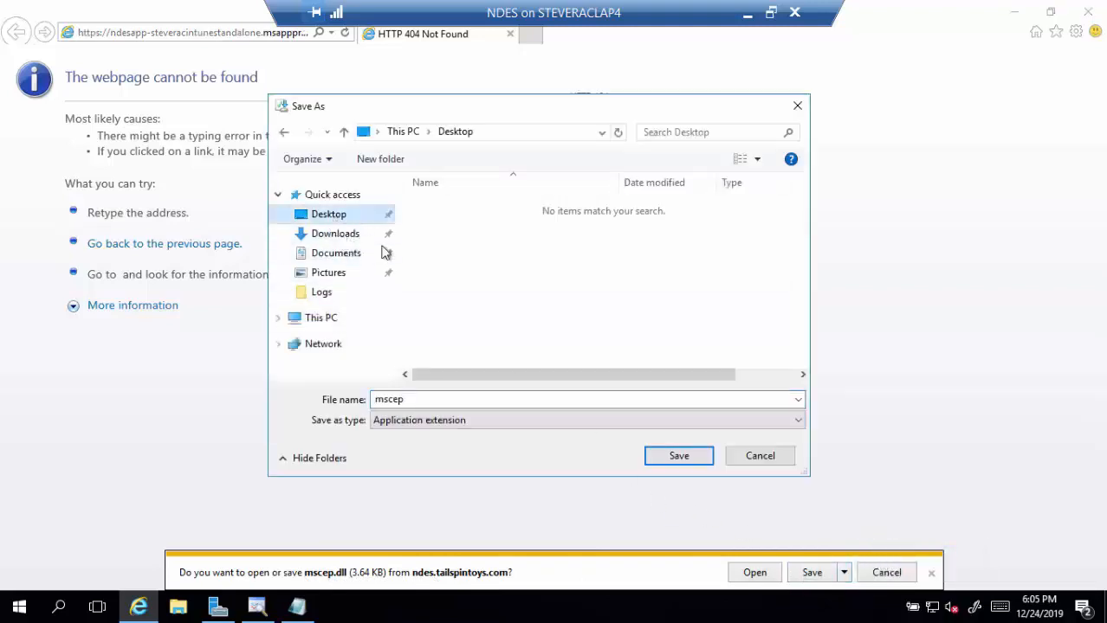
left_click(678, 456)
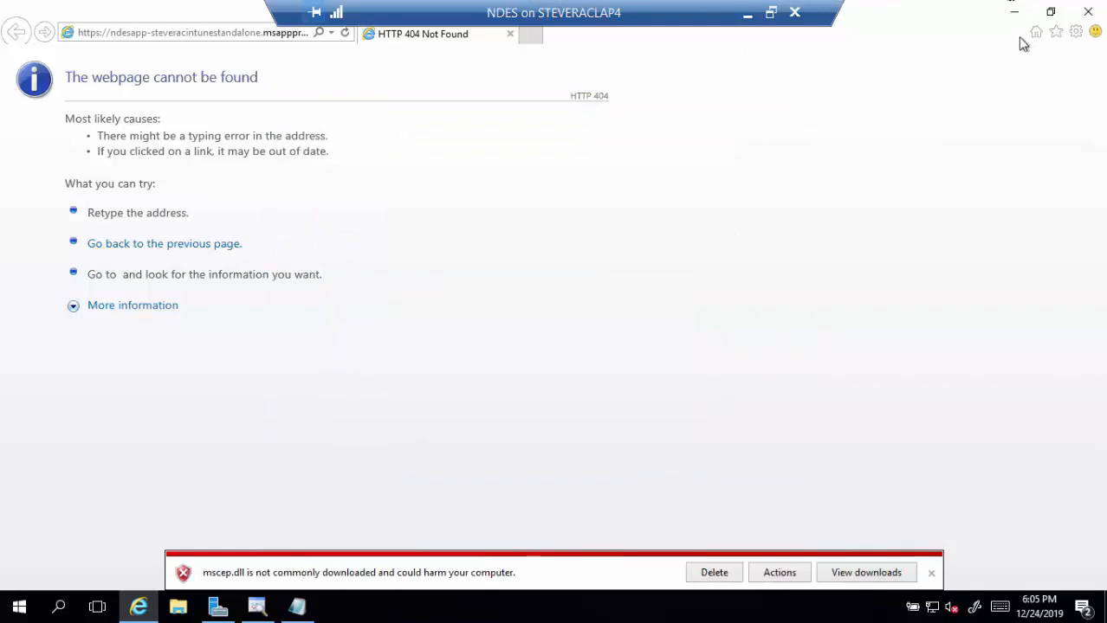
left_click(1012, 11)
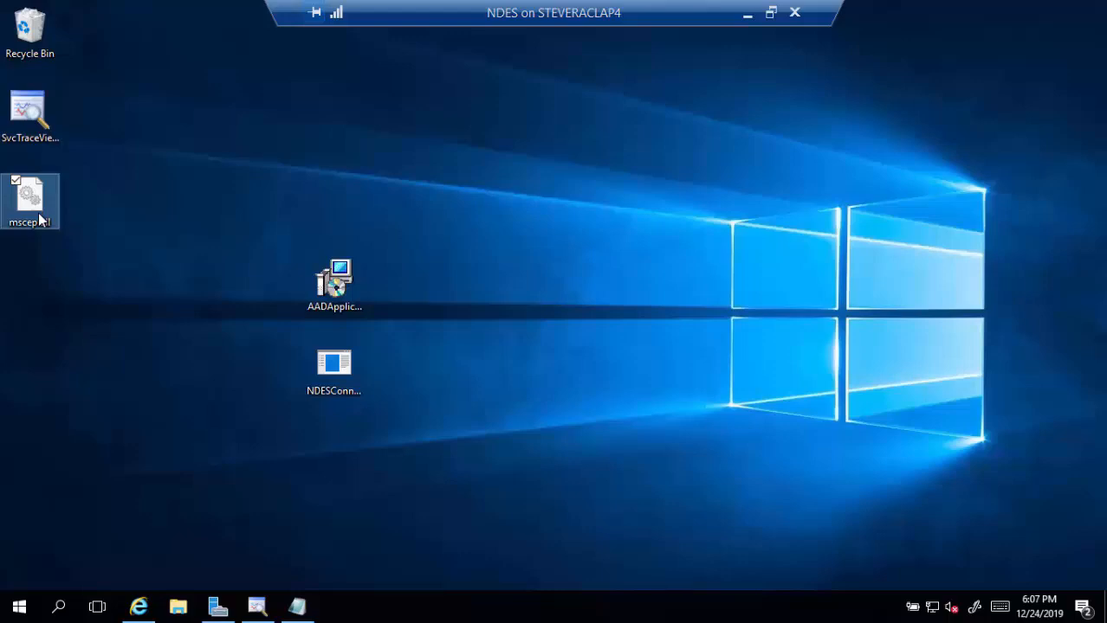
key("F2")
key("Right")
key("Right")
key("Right")
key("Right")
key("Right")
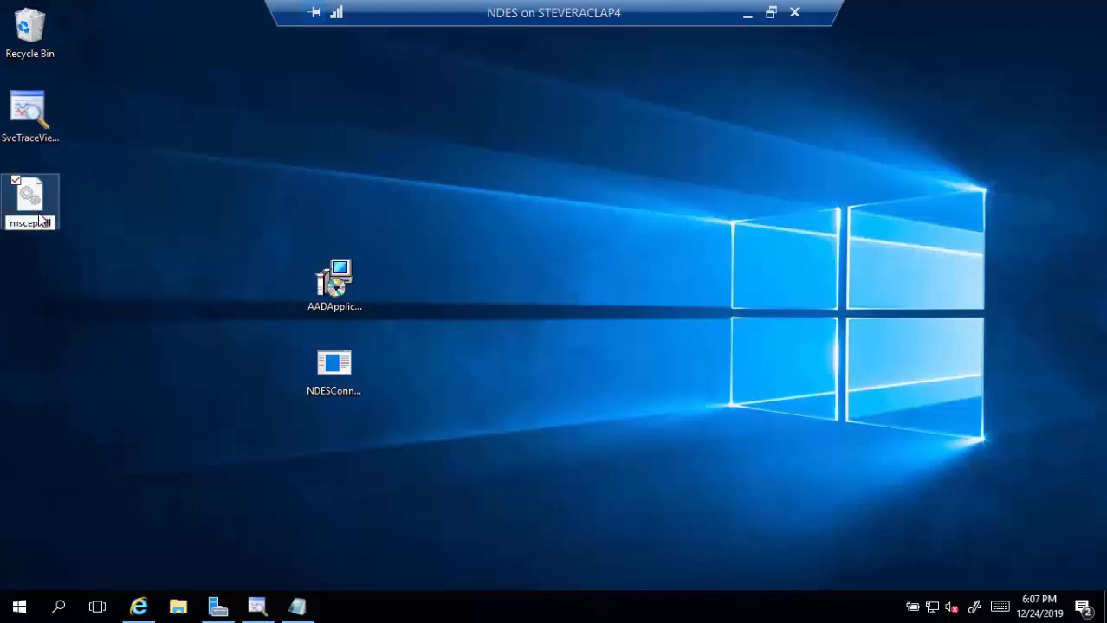
key("BackSpace")
key("BackSpace")
key("BackSpace")
type("o")
type("7b")
key("Return")
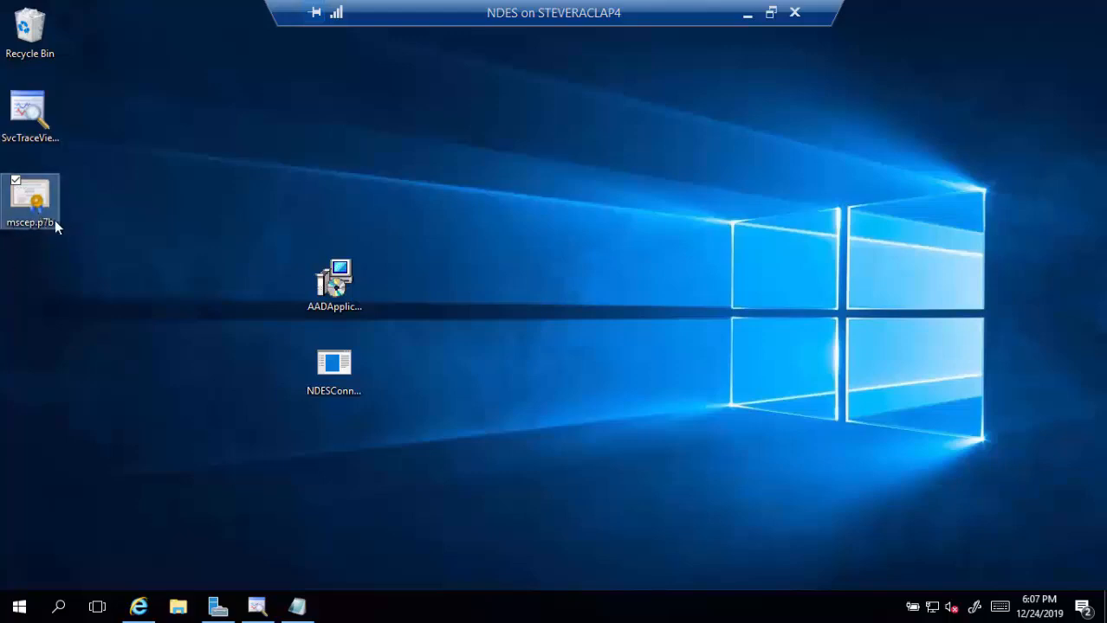
double_click(44, 206)
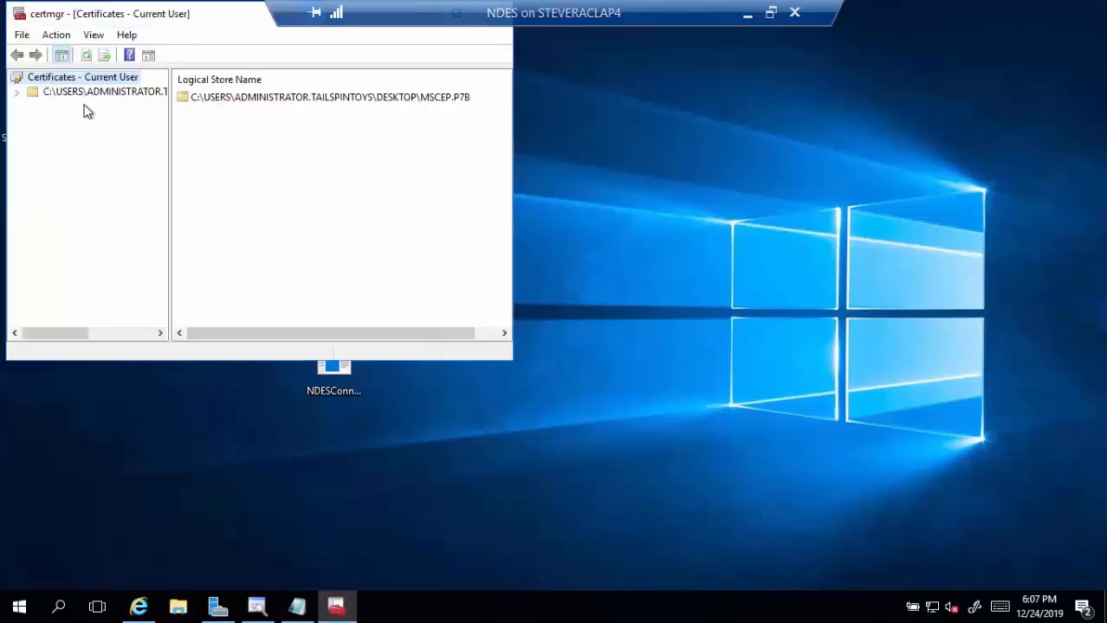
left_click(68, 95)
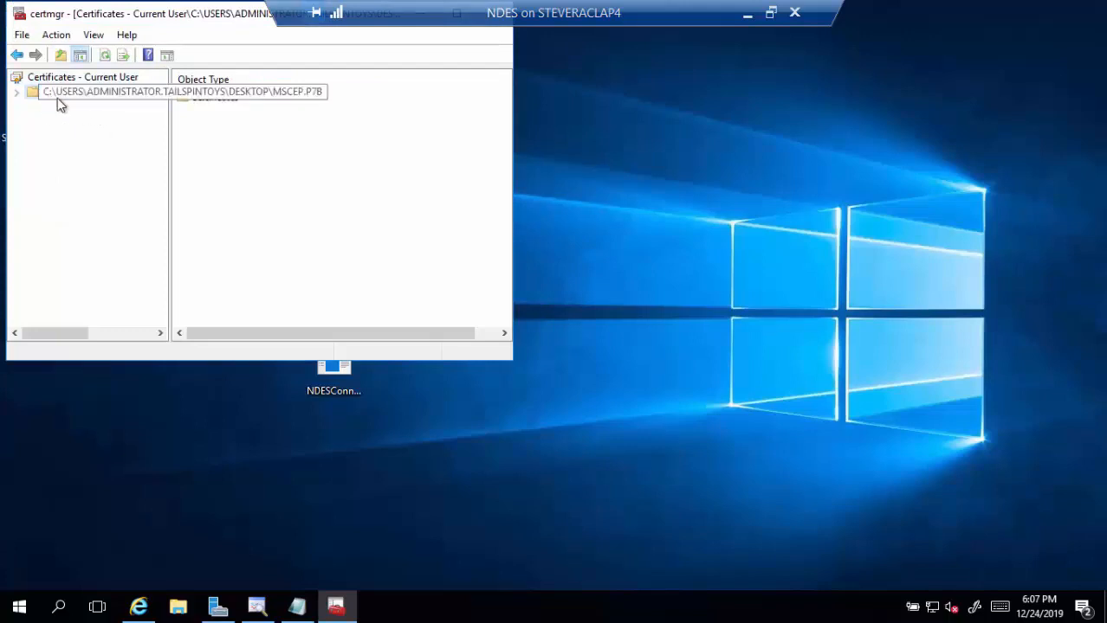
left_click(18, 93)
left_click(70, 109)
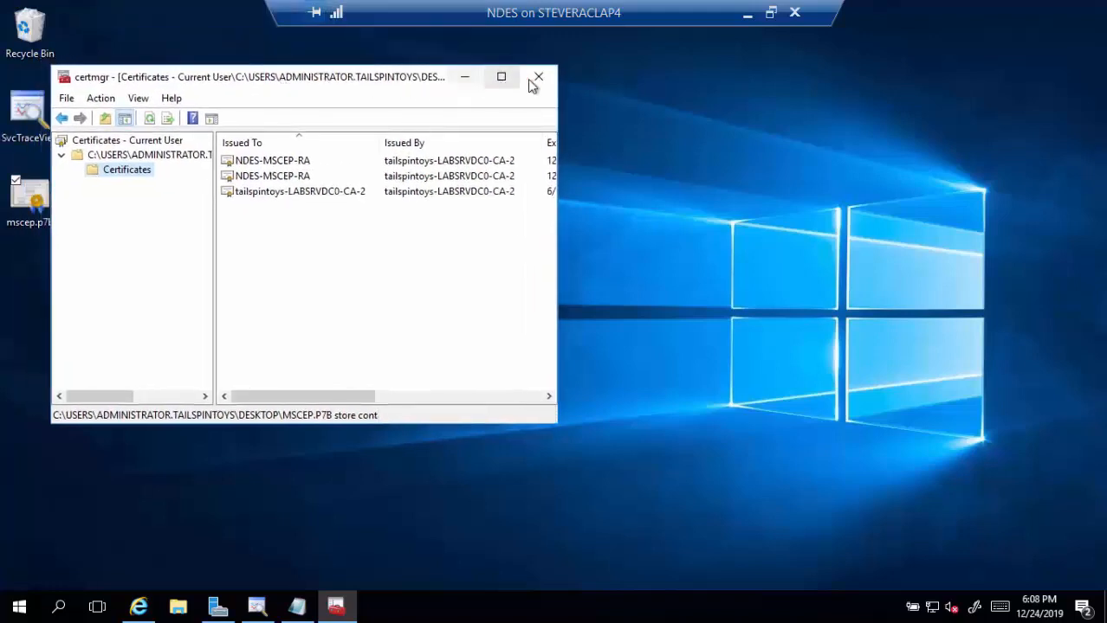
left_click(530, 77)
left_click(28, 208)
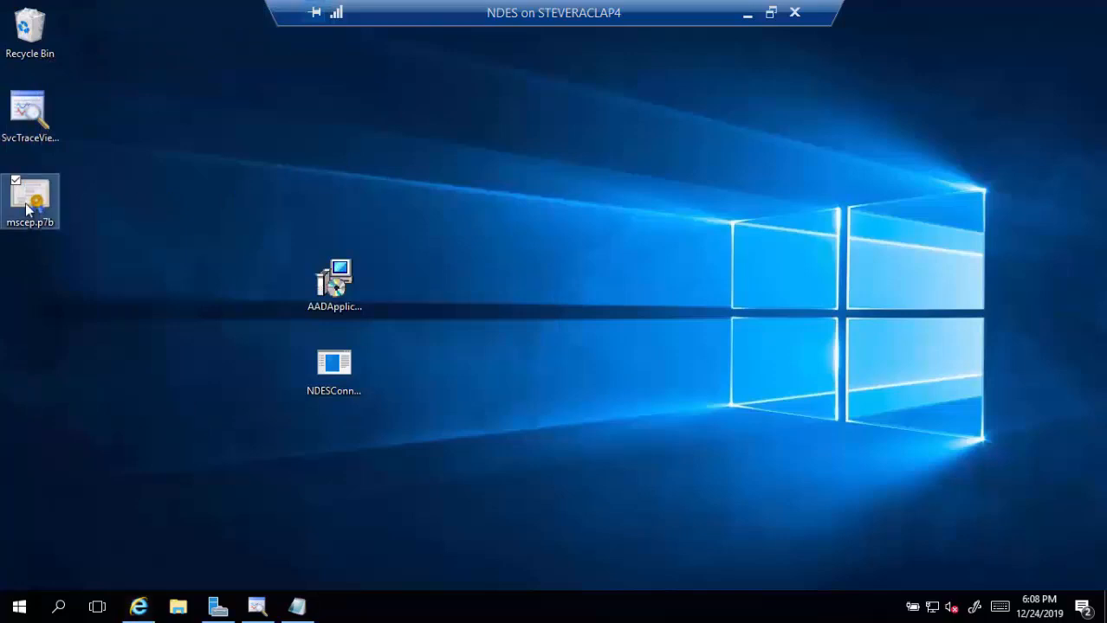
- Delete mscep.p7b, copy =GetCACaps from the note, and close it without saving
key("Delete")
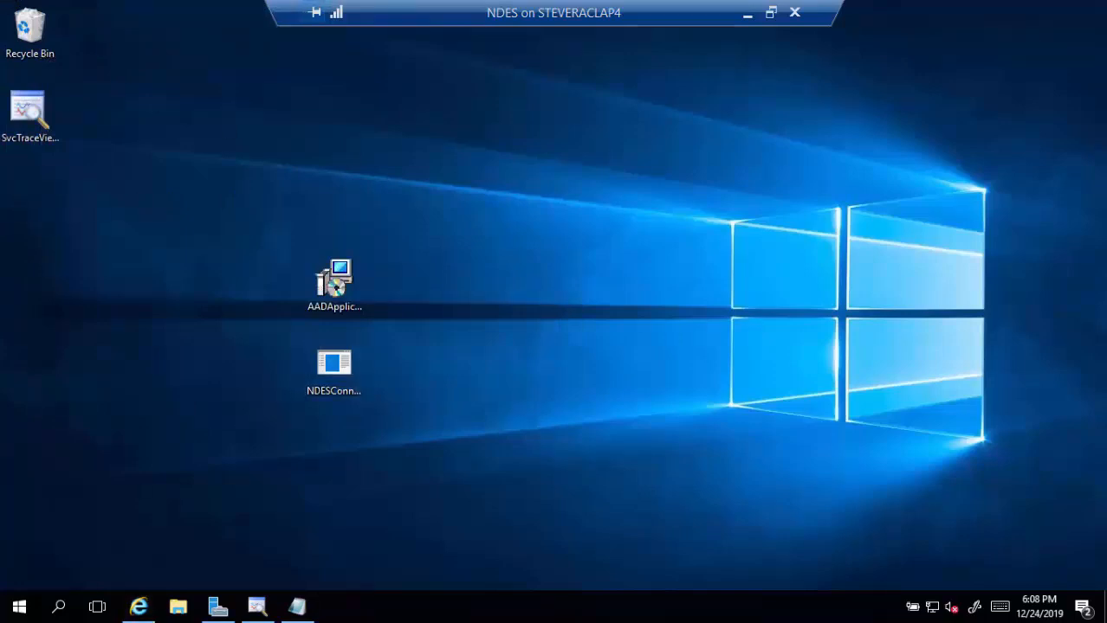
left_click(299, 608)
left_click(118, 98)
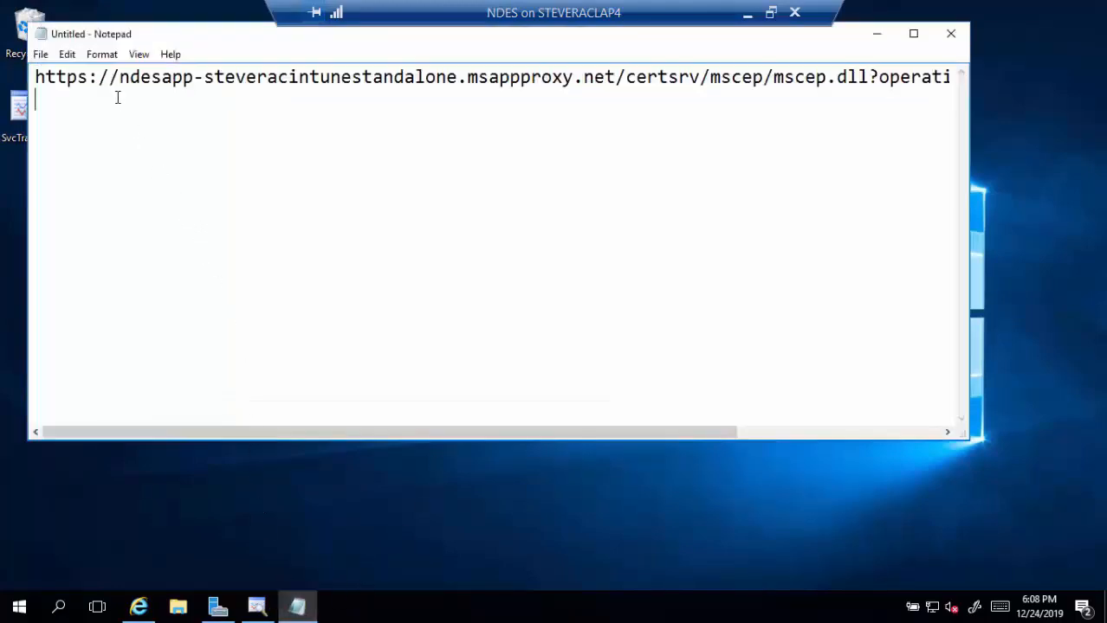
left_click(155, 82)
key("End")
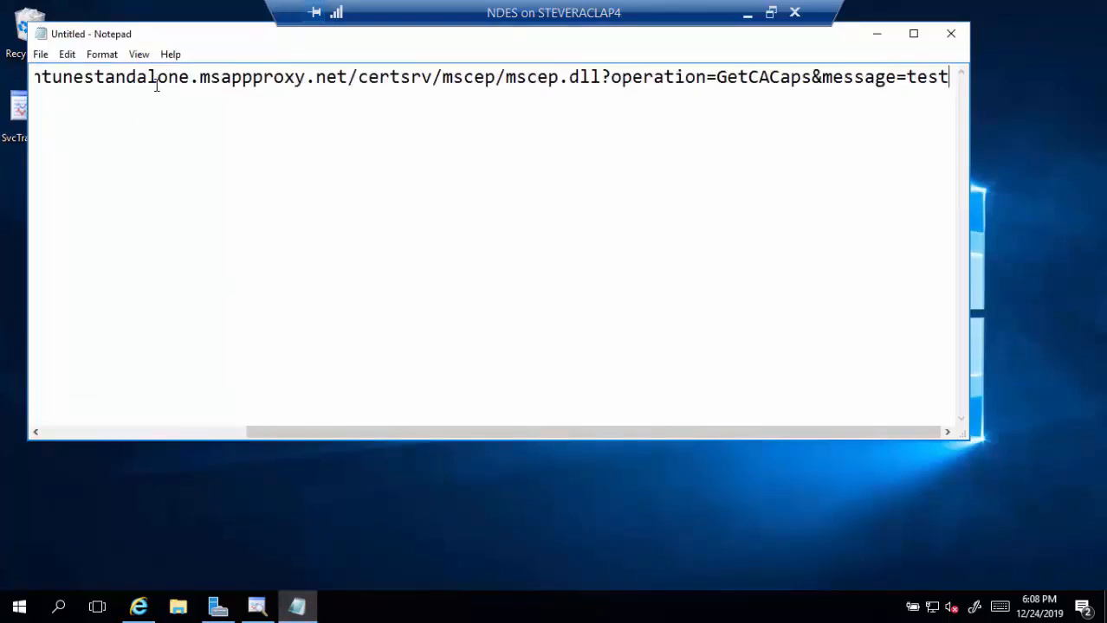
key("Left")
key("Left")
key("Left")
key("Left")
key("Left")
key("Left")
key("Left")
key("Left")
key("Left")
key("Left")
key("Left")
key("Left")
key("Left")
key("shift+Left")
key("shift+Left")
key("shift+Left")
key("shift+Left")
key("shift+Left")
key("shift+Left")
key("shift+Left")
key("shift+Left")
key("shift+Left")
key("shift+Left")
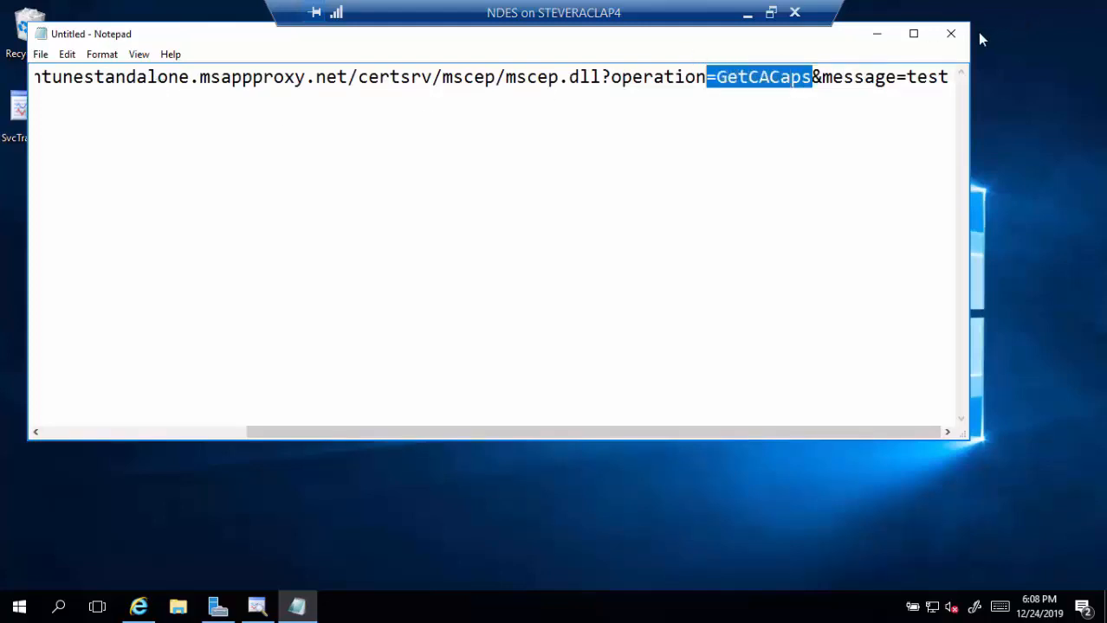
left_click(950, 35)
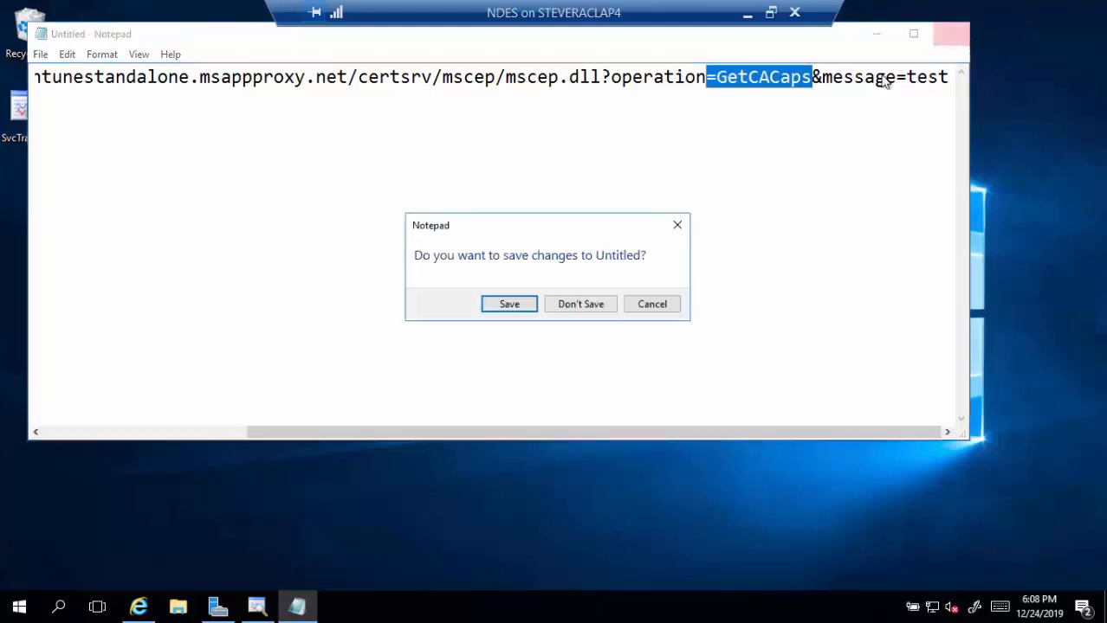
left_click(575, 305)
- Load the GetCACaps page from ndes.tailspintoys.com to view CA capabilities, then close Internet Explorer
left_click(139, 606)
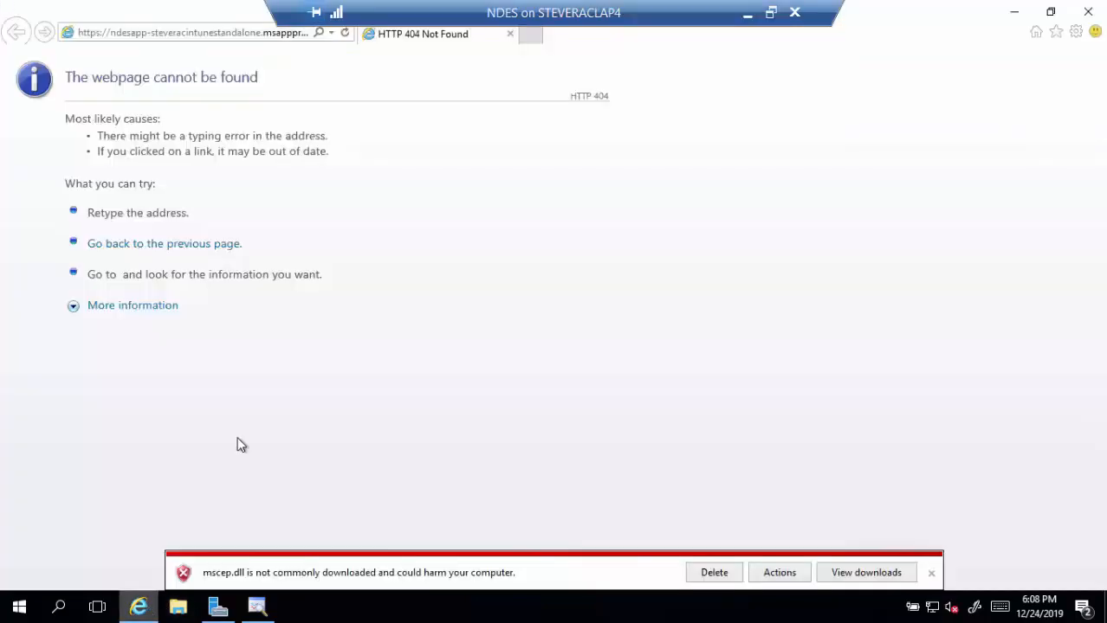
left_click(241, 36)
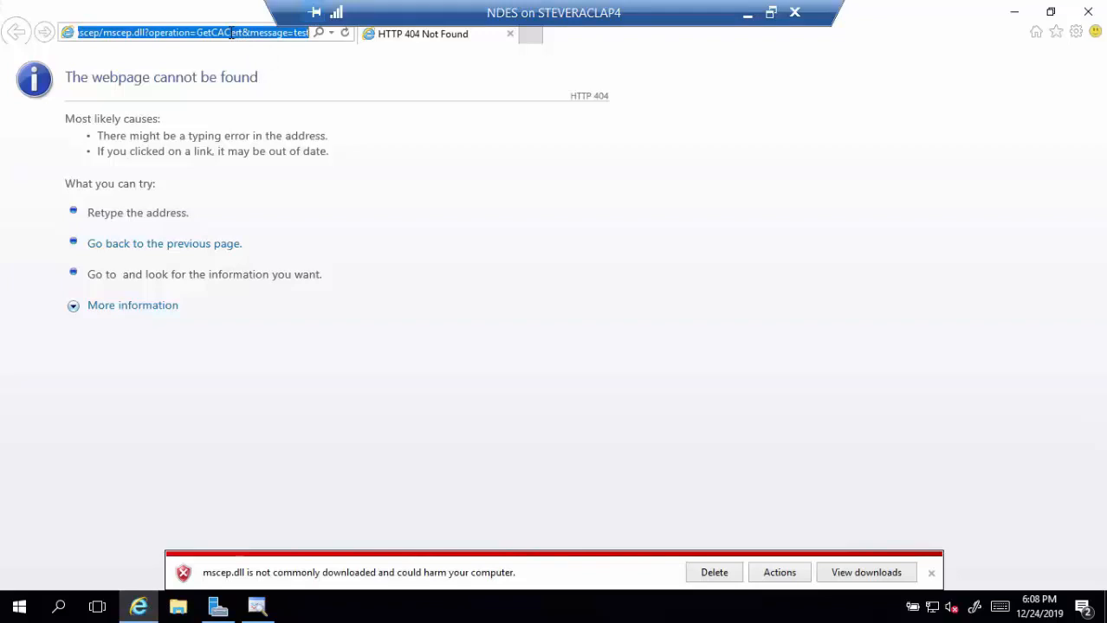
left_click(231, 32)
key("Return")
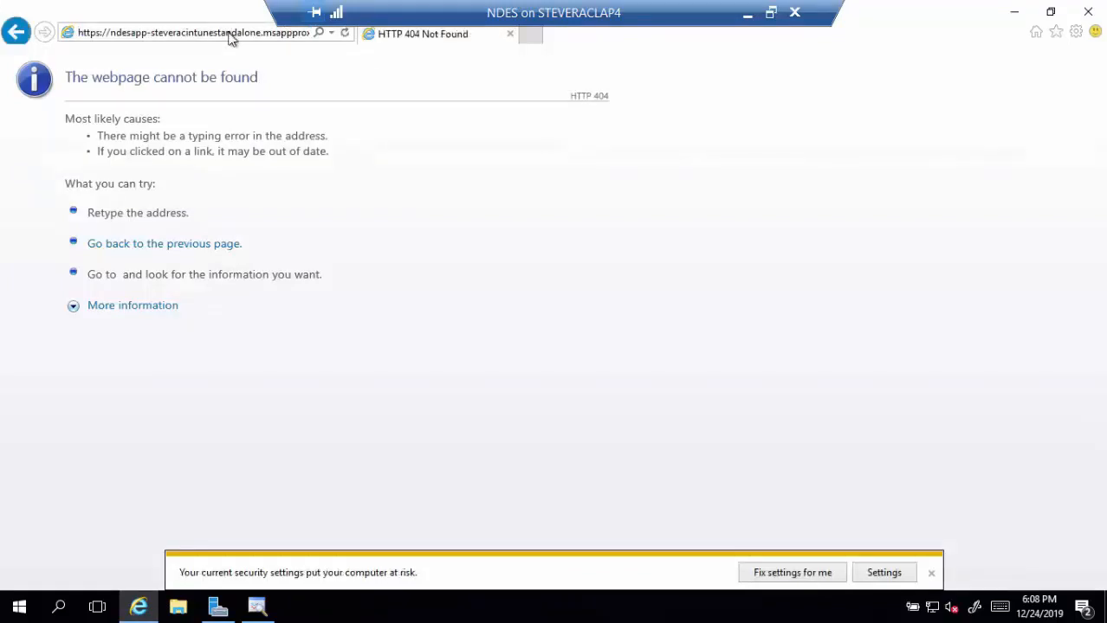
left_click(229, 33)
key("Home")
key("Right")
key("Right")
key("Right")
key("Right")
key("Right")
key("Right")
key("Right")
key("Right")
key("shift+Right")
key("shift+Right")
key("shift+Right")
key("shift+Right")
key("shift+Right")
key("shift+Right")
key("shift+Right")
key("shift+Right")
key("shift+Right")
key("shift+Right")
key("shift+Right")
key("shift+Right")
key("shift+Right")
key("shift+Right")
key("shift+Right")
key("shift+Right")
key("shift+Right")
key("shift+Right")
key("shift+Right")
key("shift+Right")
key("shift+Right")
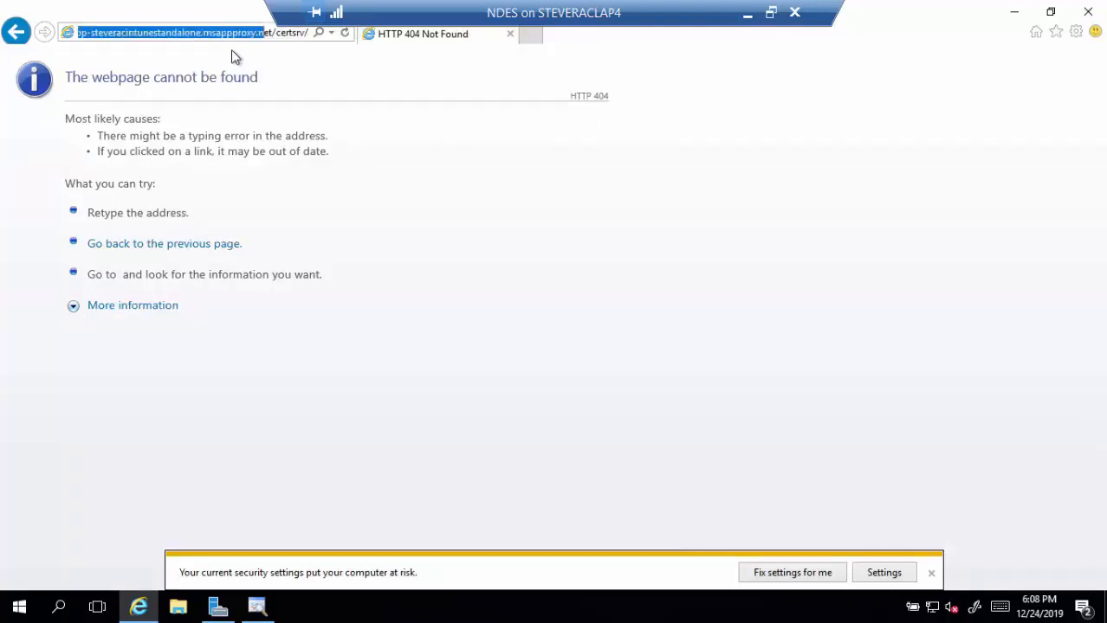
key("shift+Right")
key("shift+Right")
type("nd")
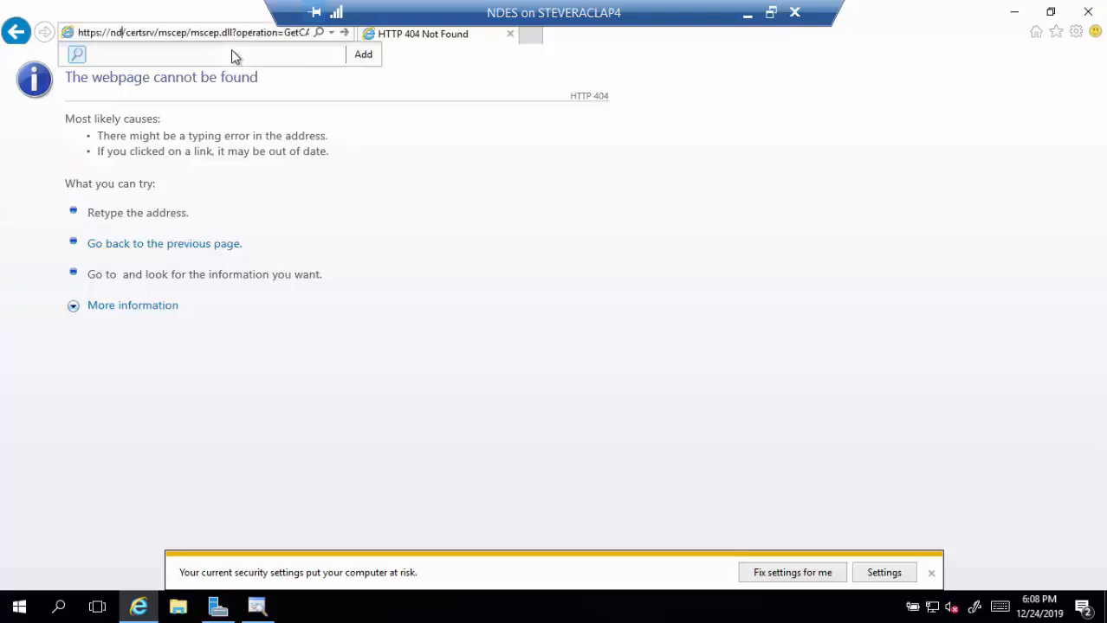
type("es.tai")
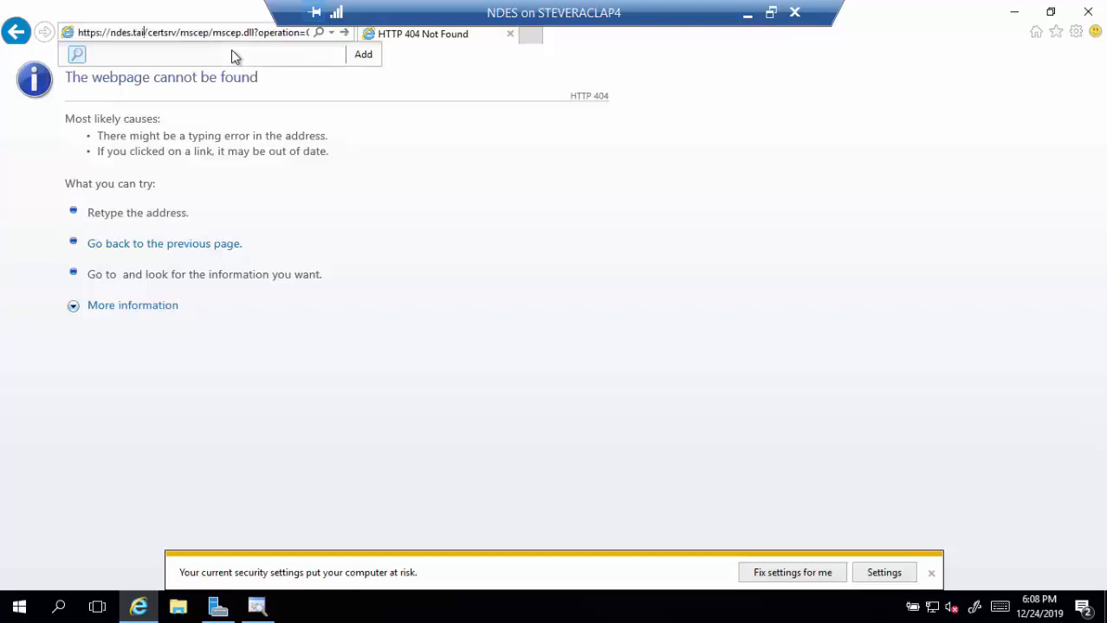
type("lspintoys.com")
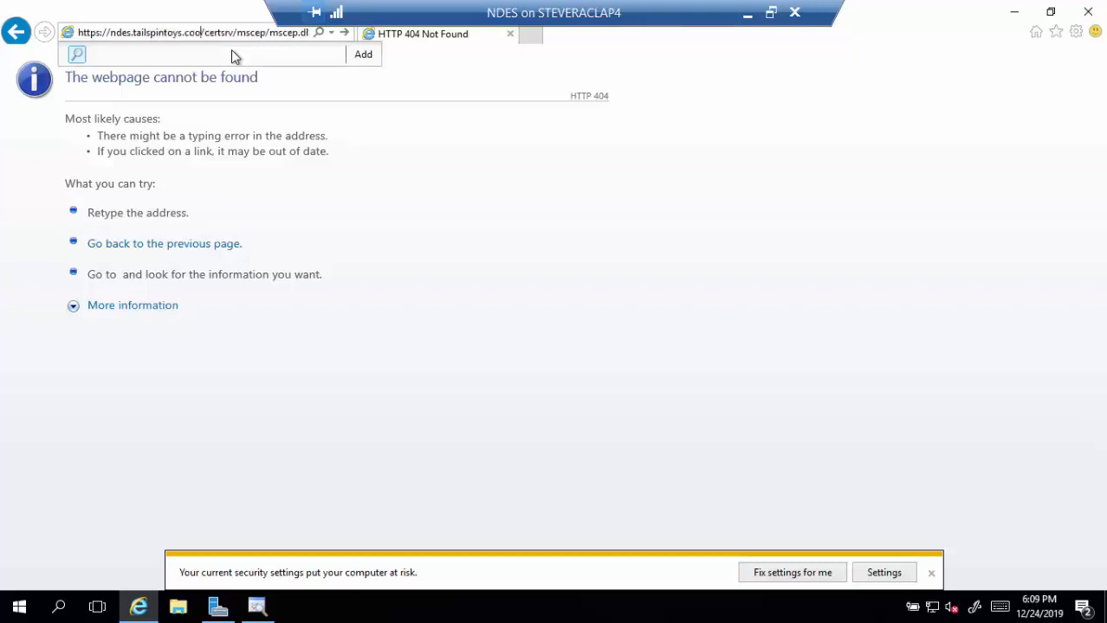
key("Return")
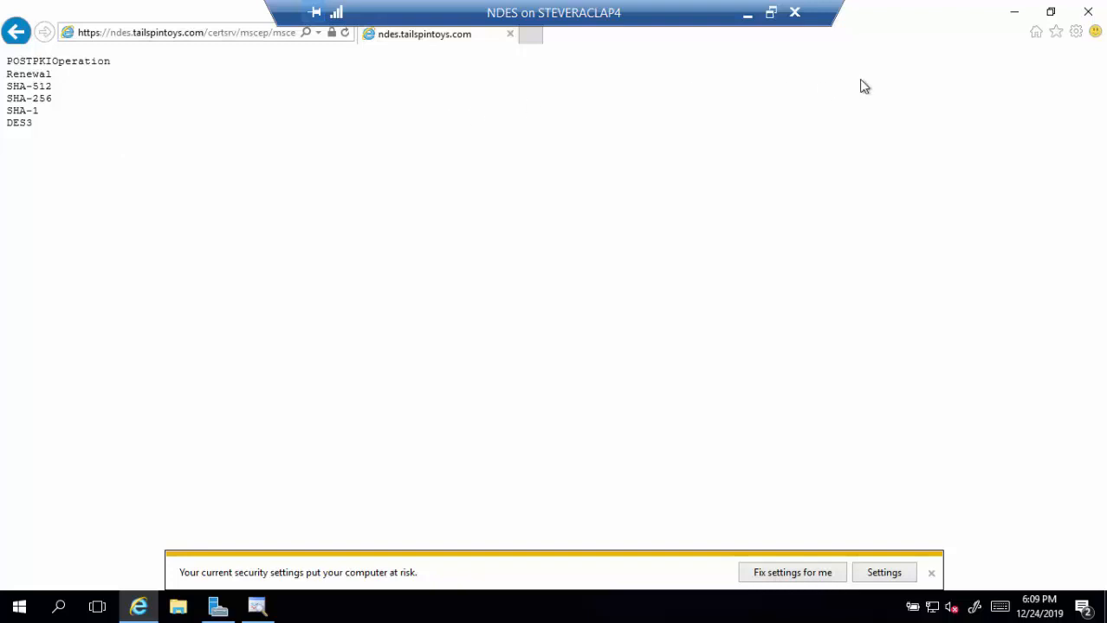
left_click(1083, 21)
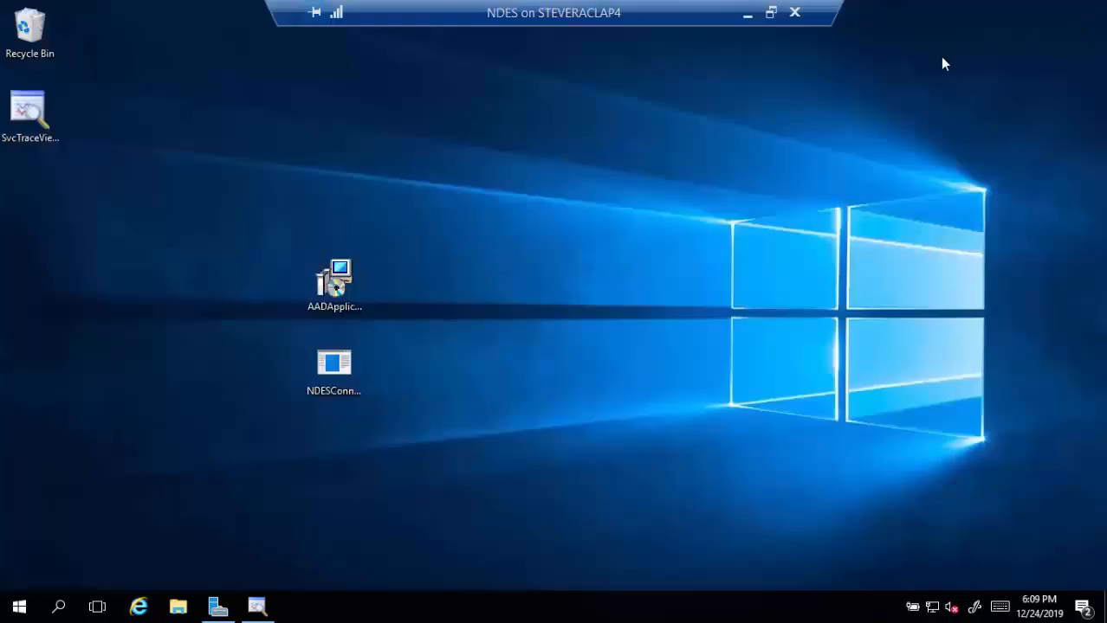
- Minimize the remote desktop and advance the slideshow to the 'Questions?' slide
left_click(746, 16)
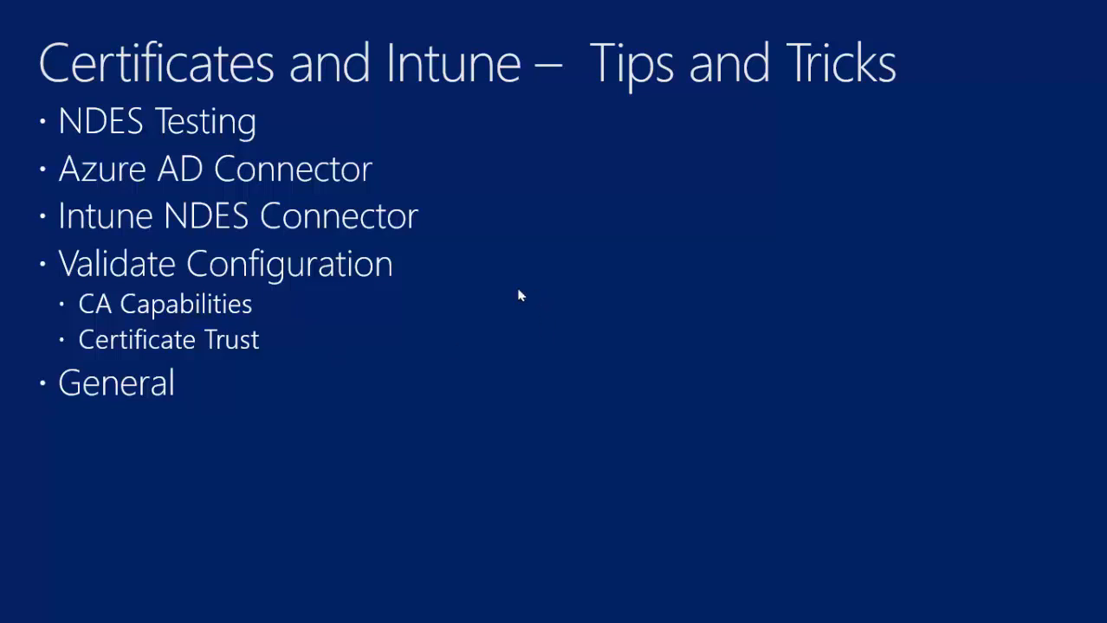
left_click(523, 324)
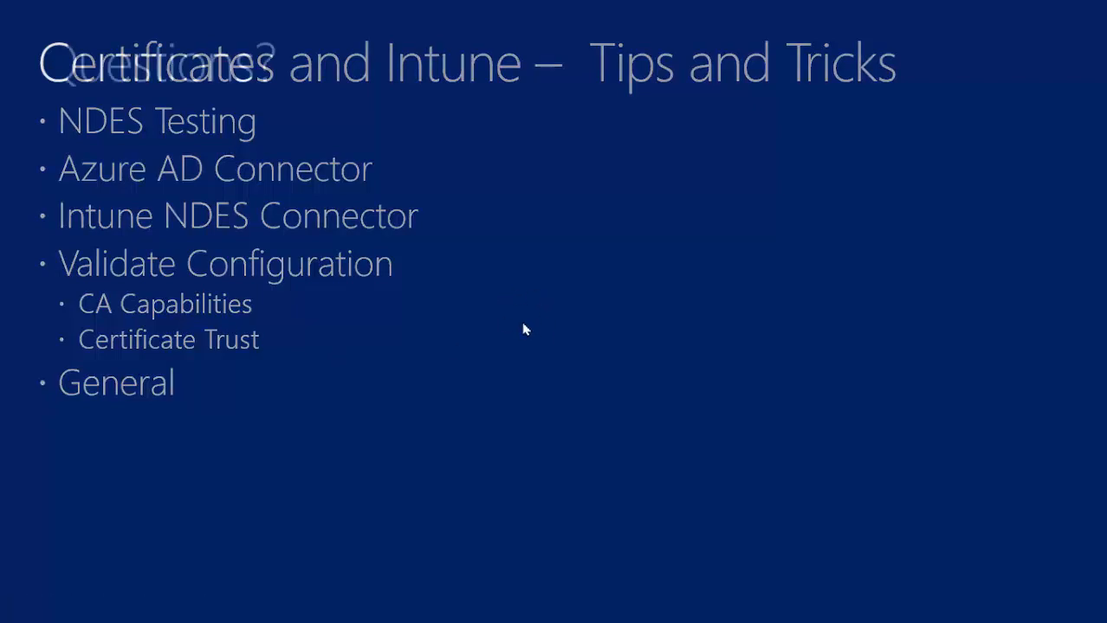